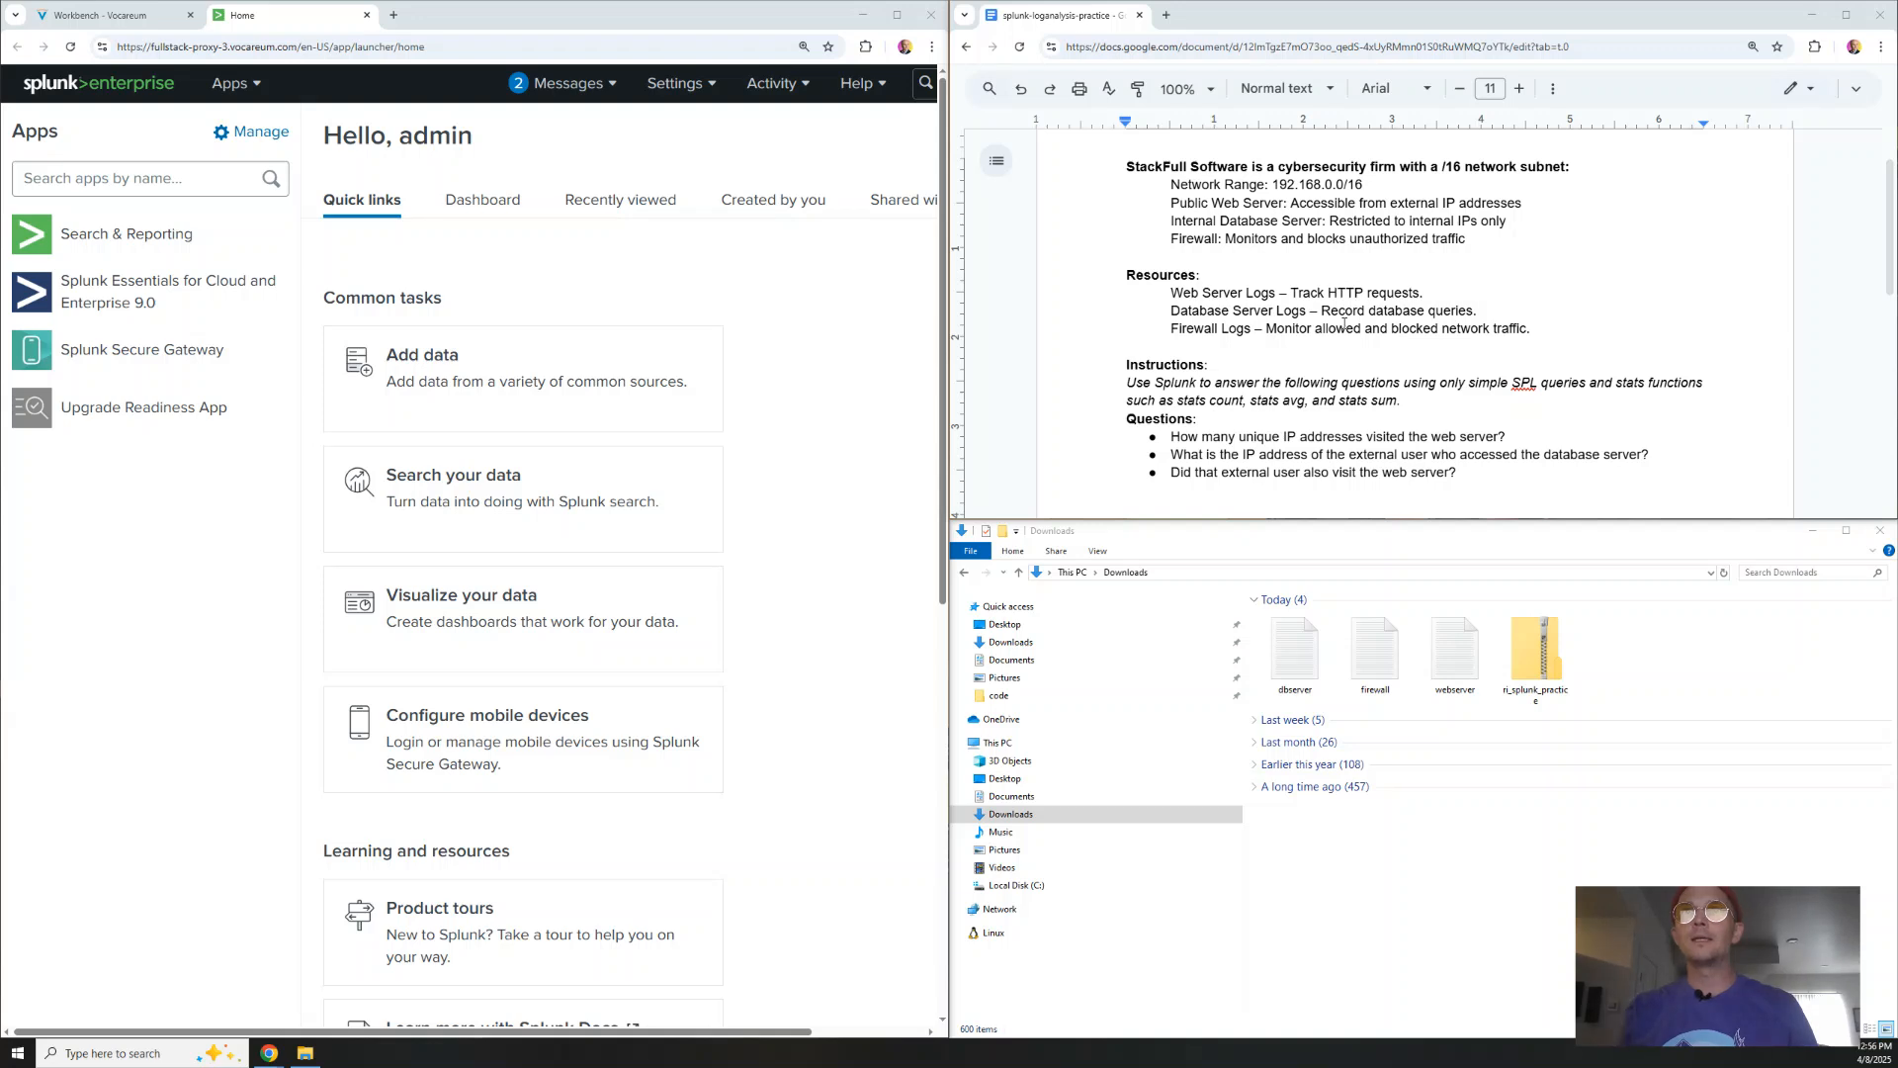
# Review the three practice questions in the document and the firewall and dbserver log files in Downloads
pyautogui.moveTo(1124, 161); pyautogui.dragTo(1176, 436)
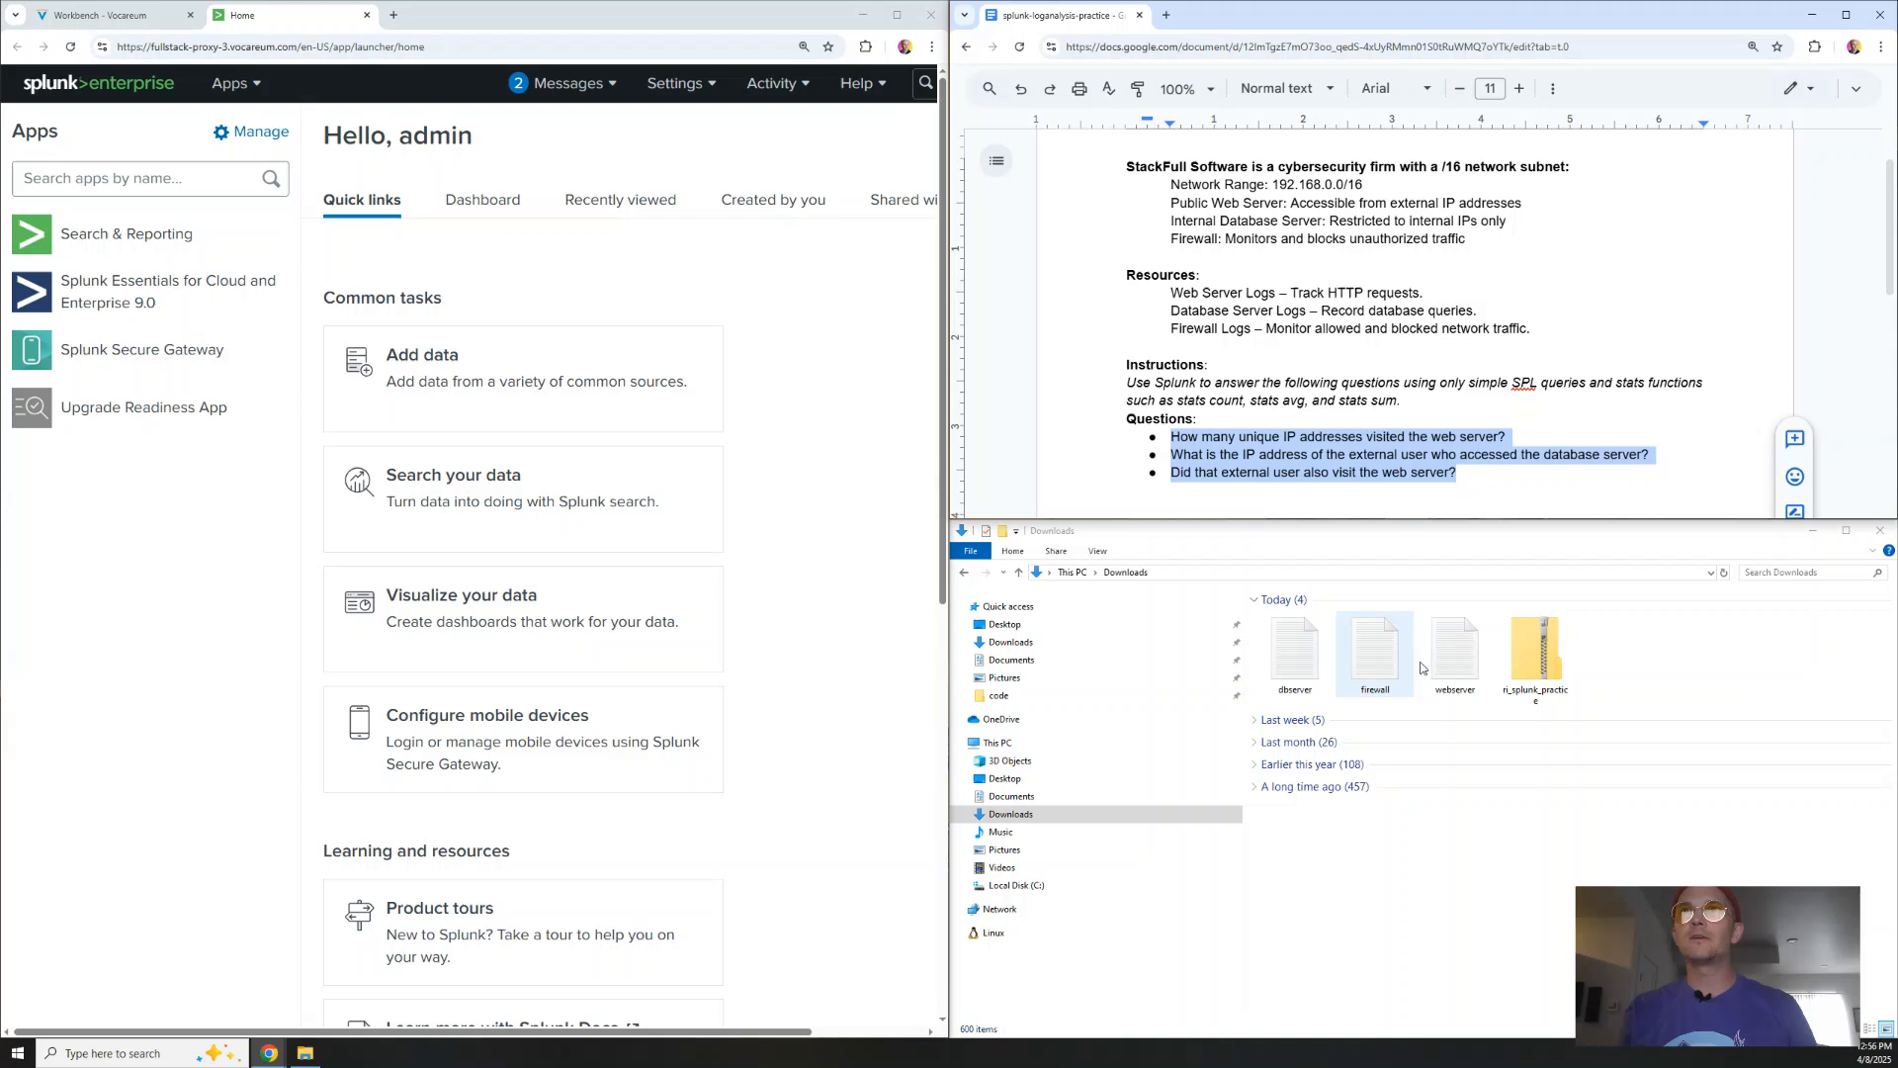
pyautogui.click(1174, 437)
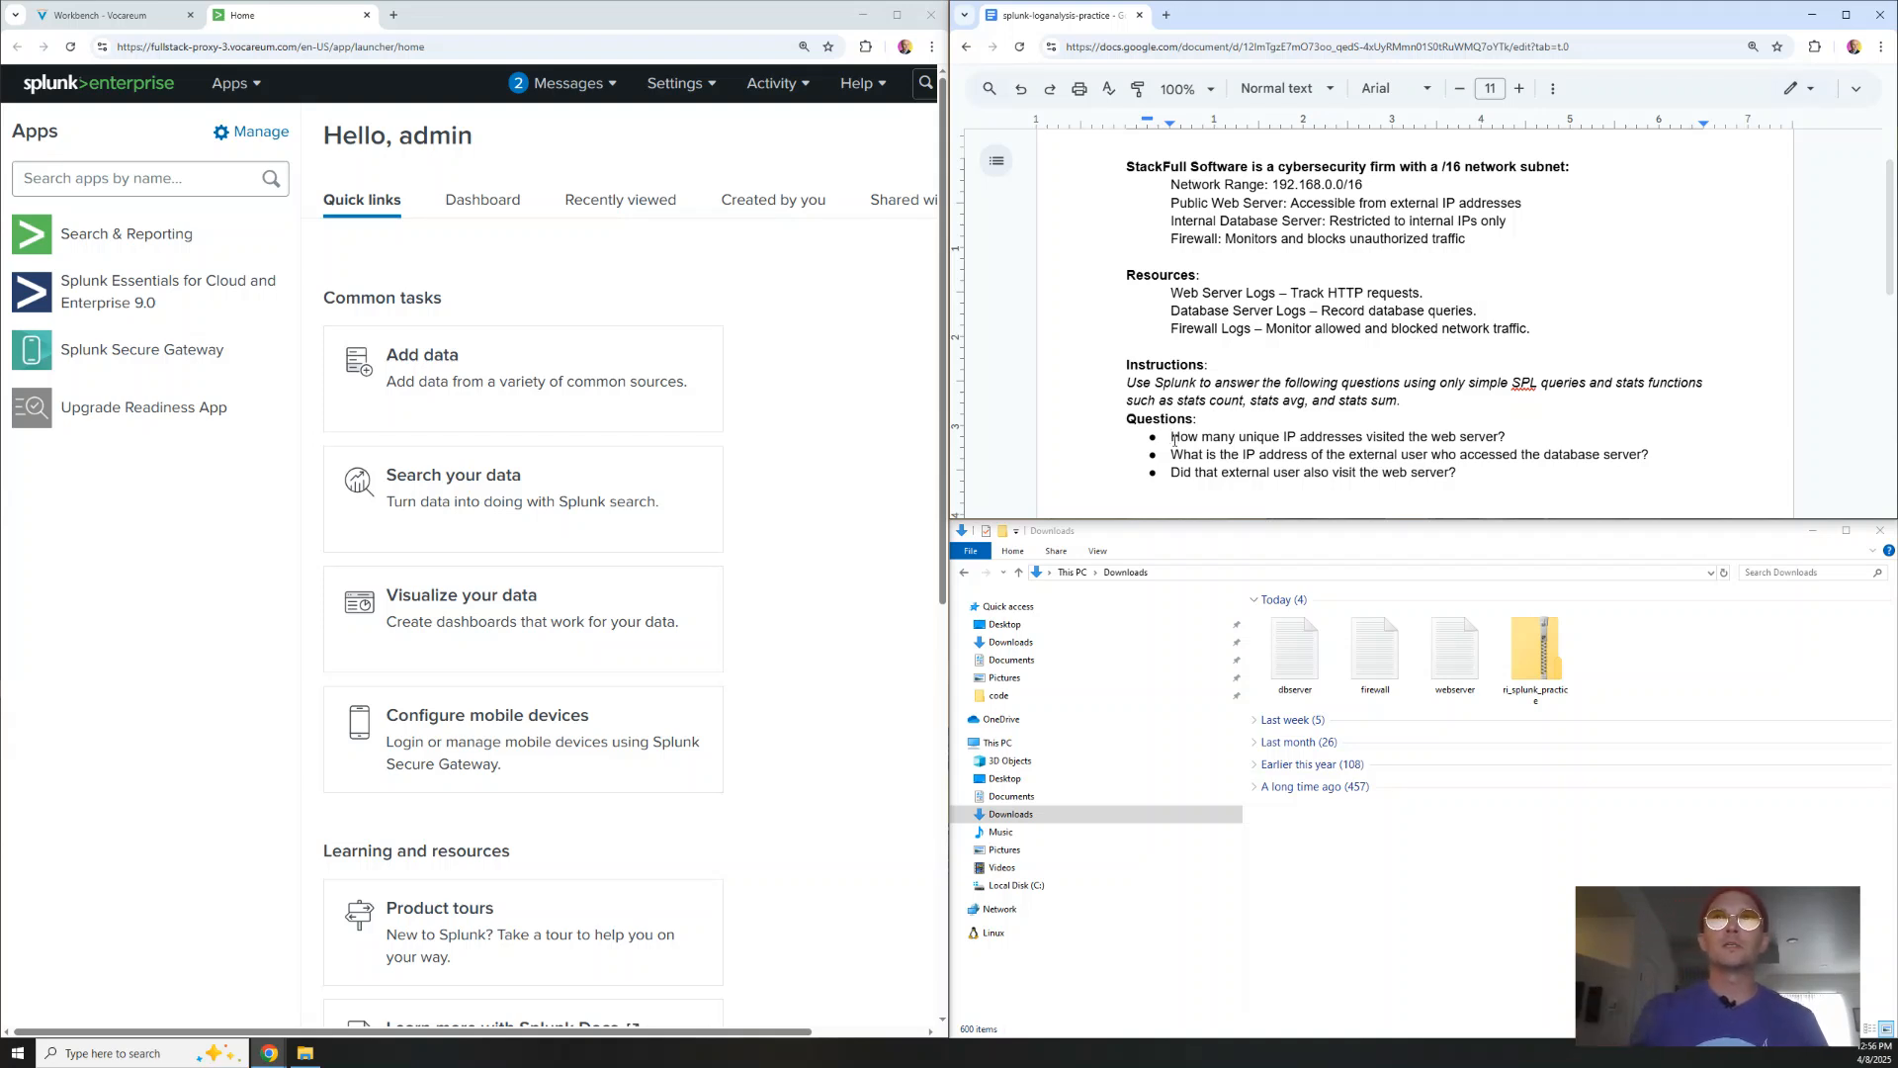
pyautogui.click(1374, 650)
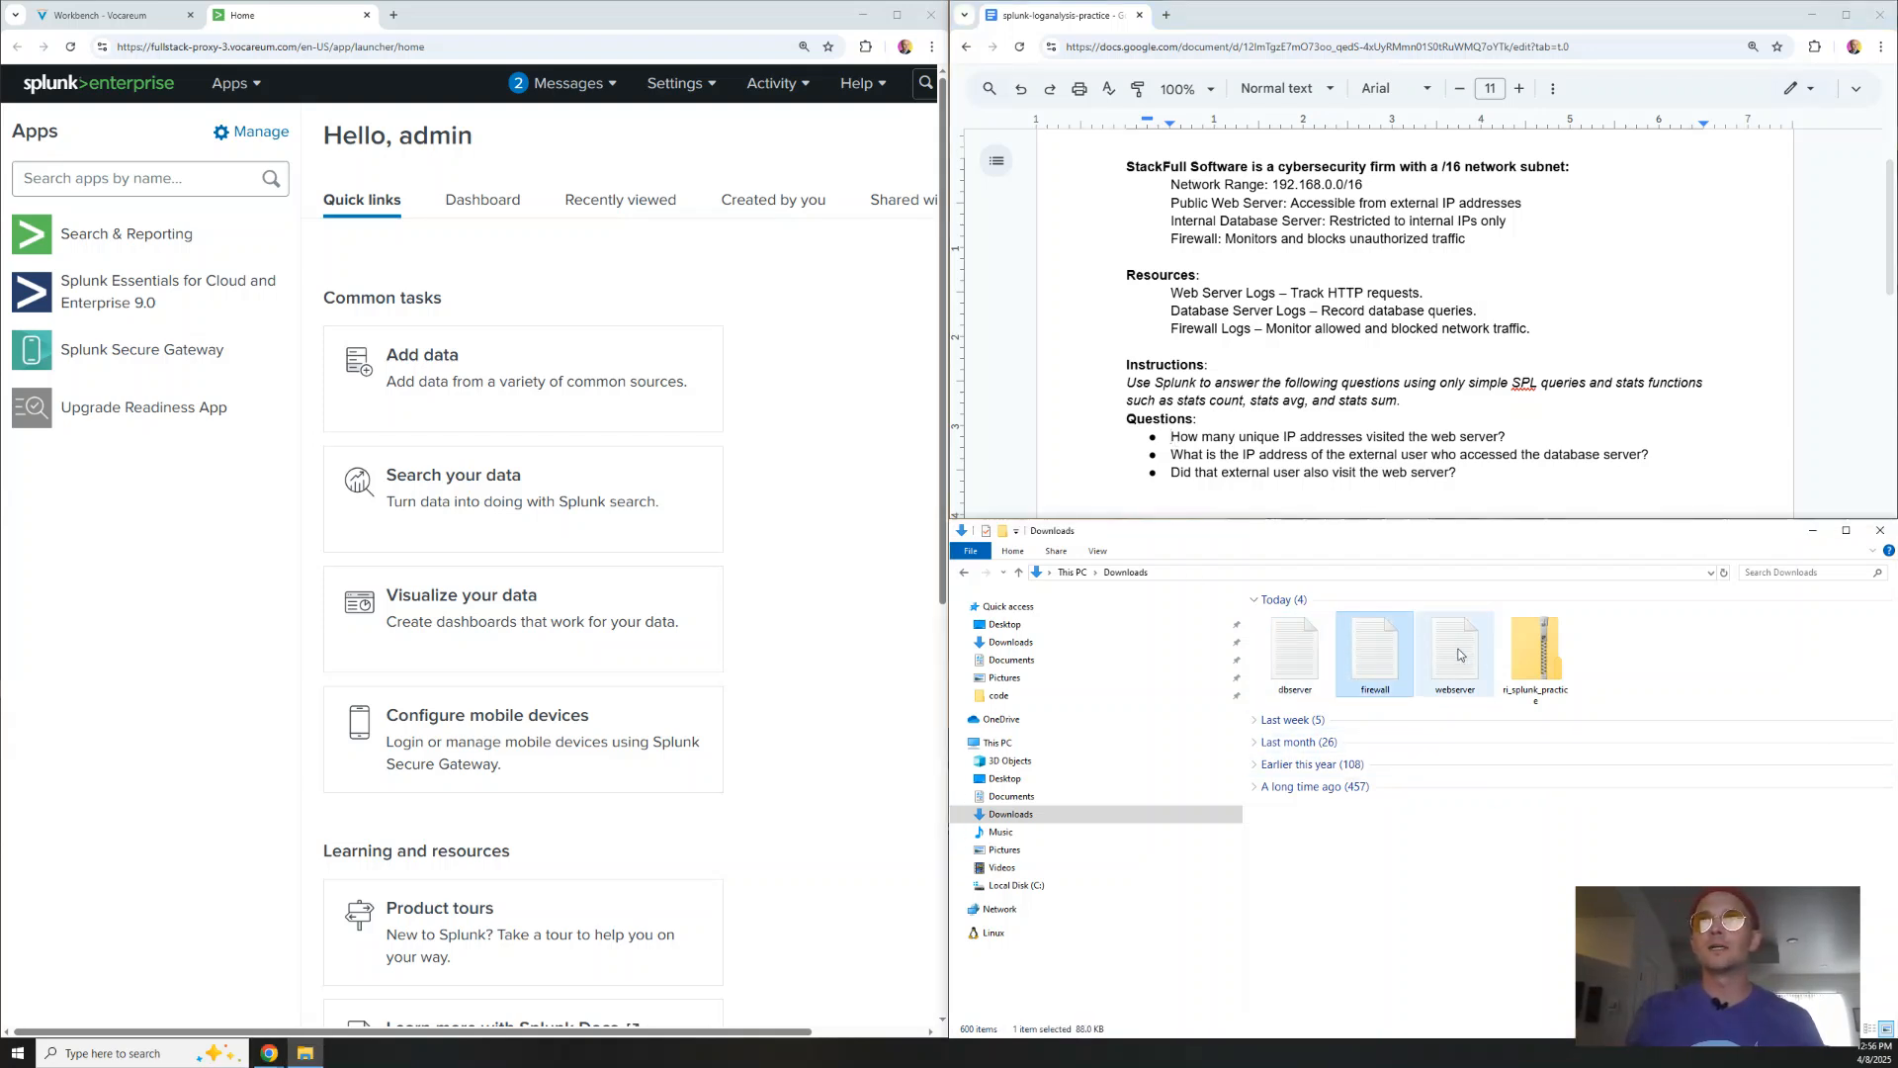
pyautogui.click(1295, 648)
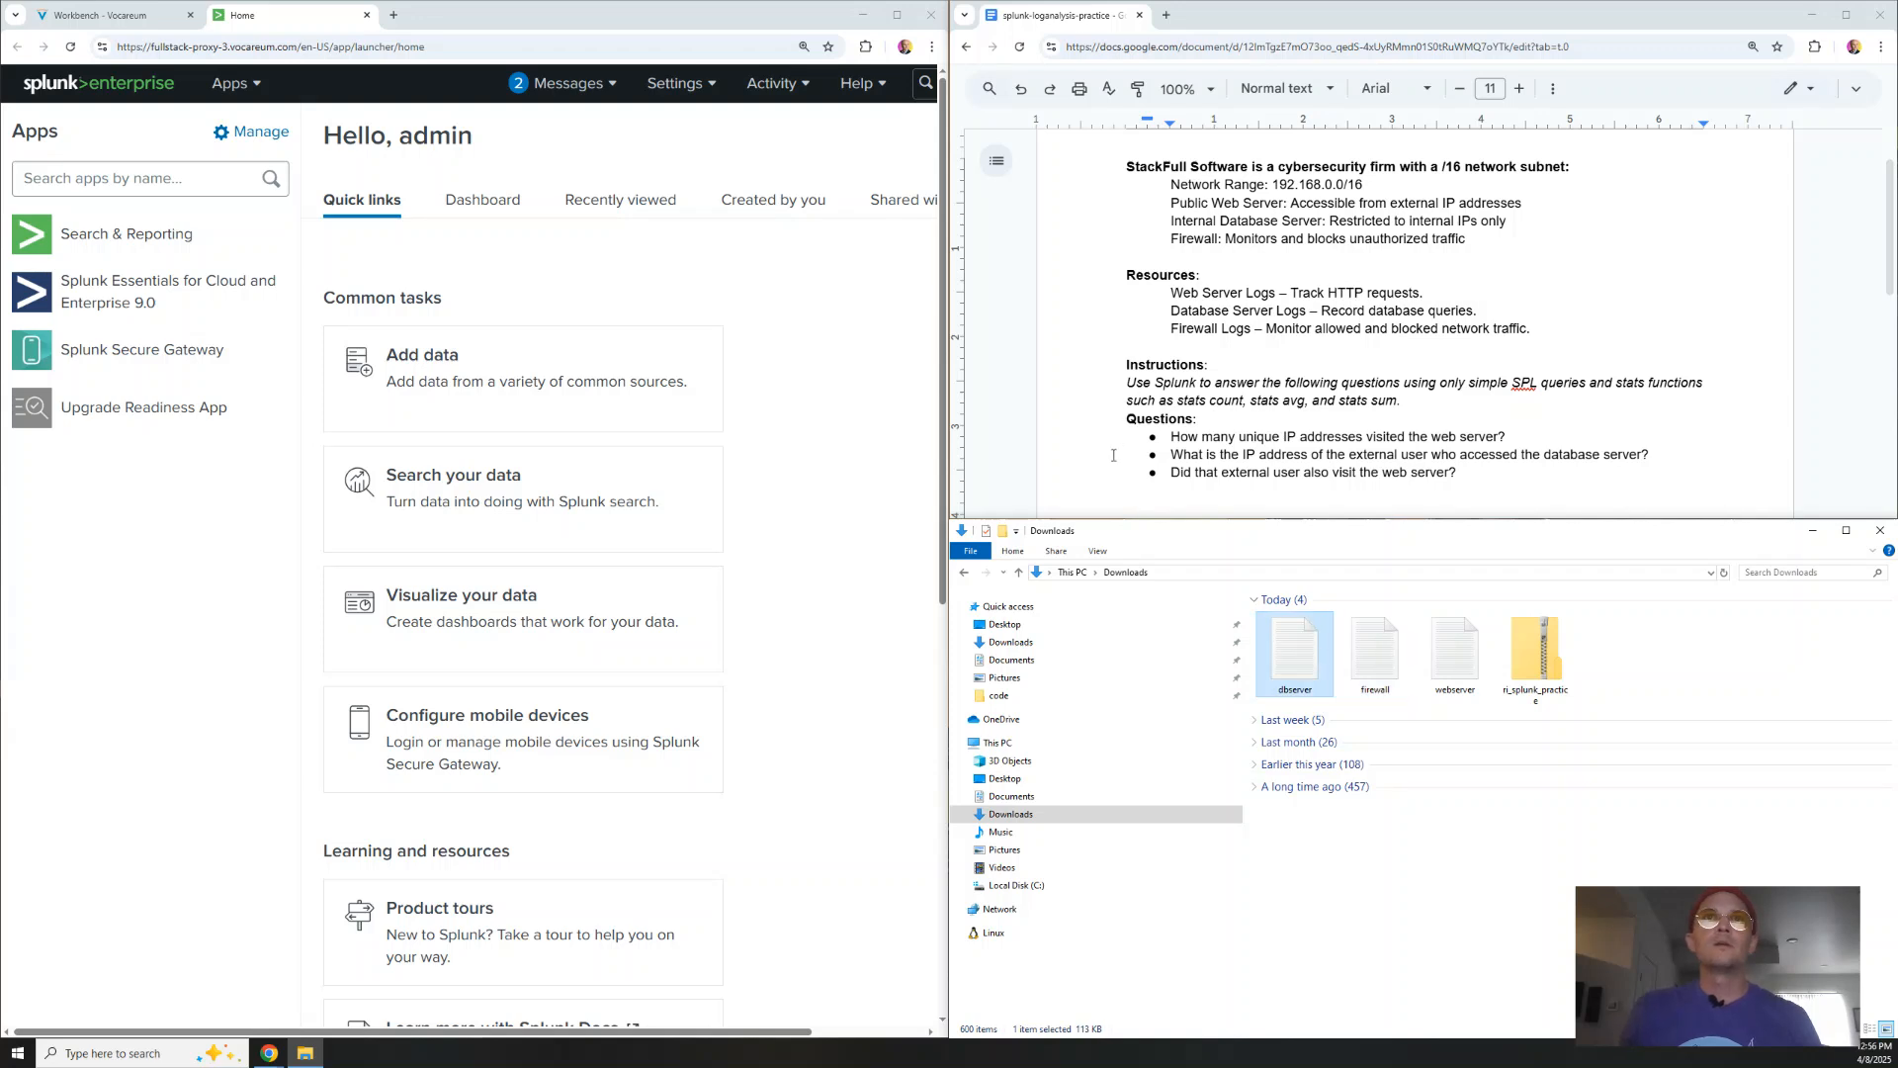
pyautogui.click(1113, 456)
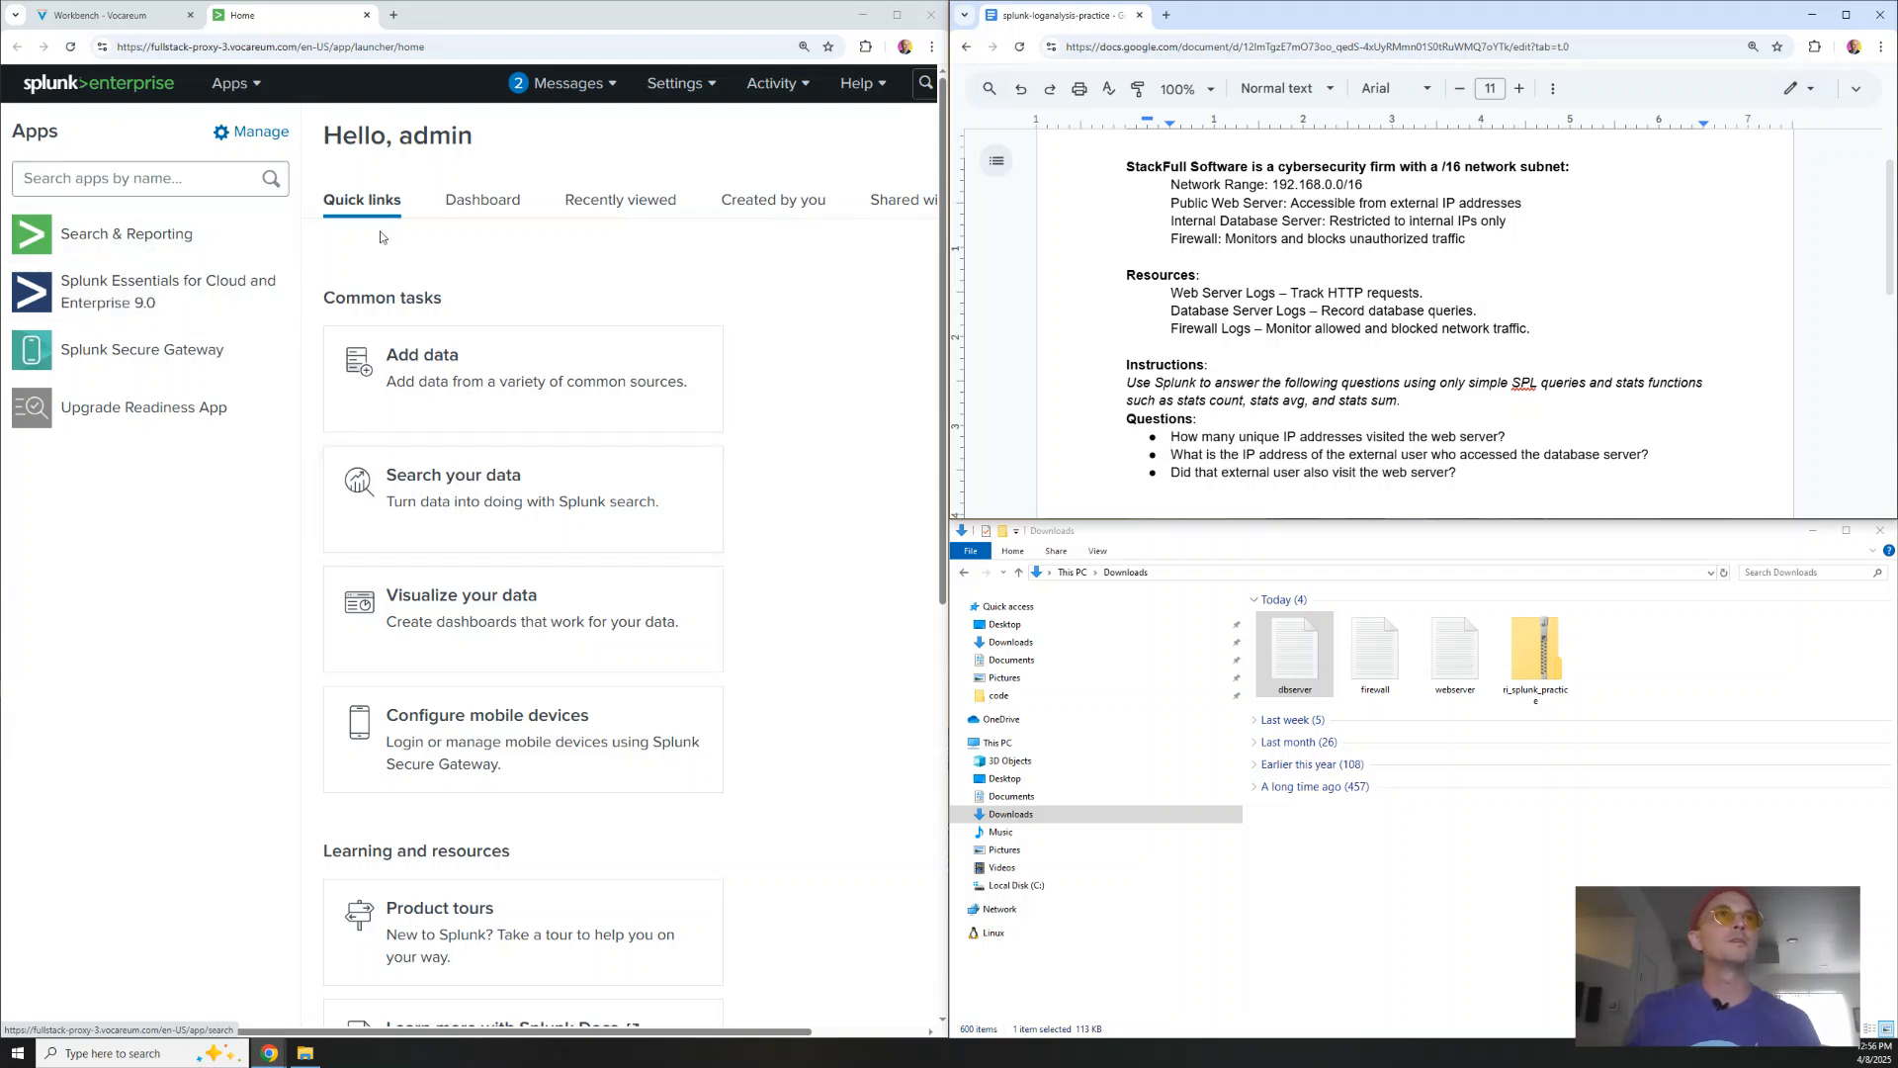
# Start adding data by uploading from the computer, using dbserver.log from Downloads as the source, and proceed to the source type settings
pyautogui.click(409, 374)
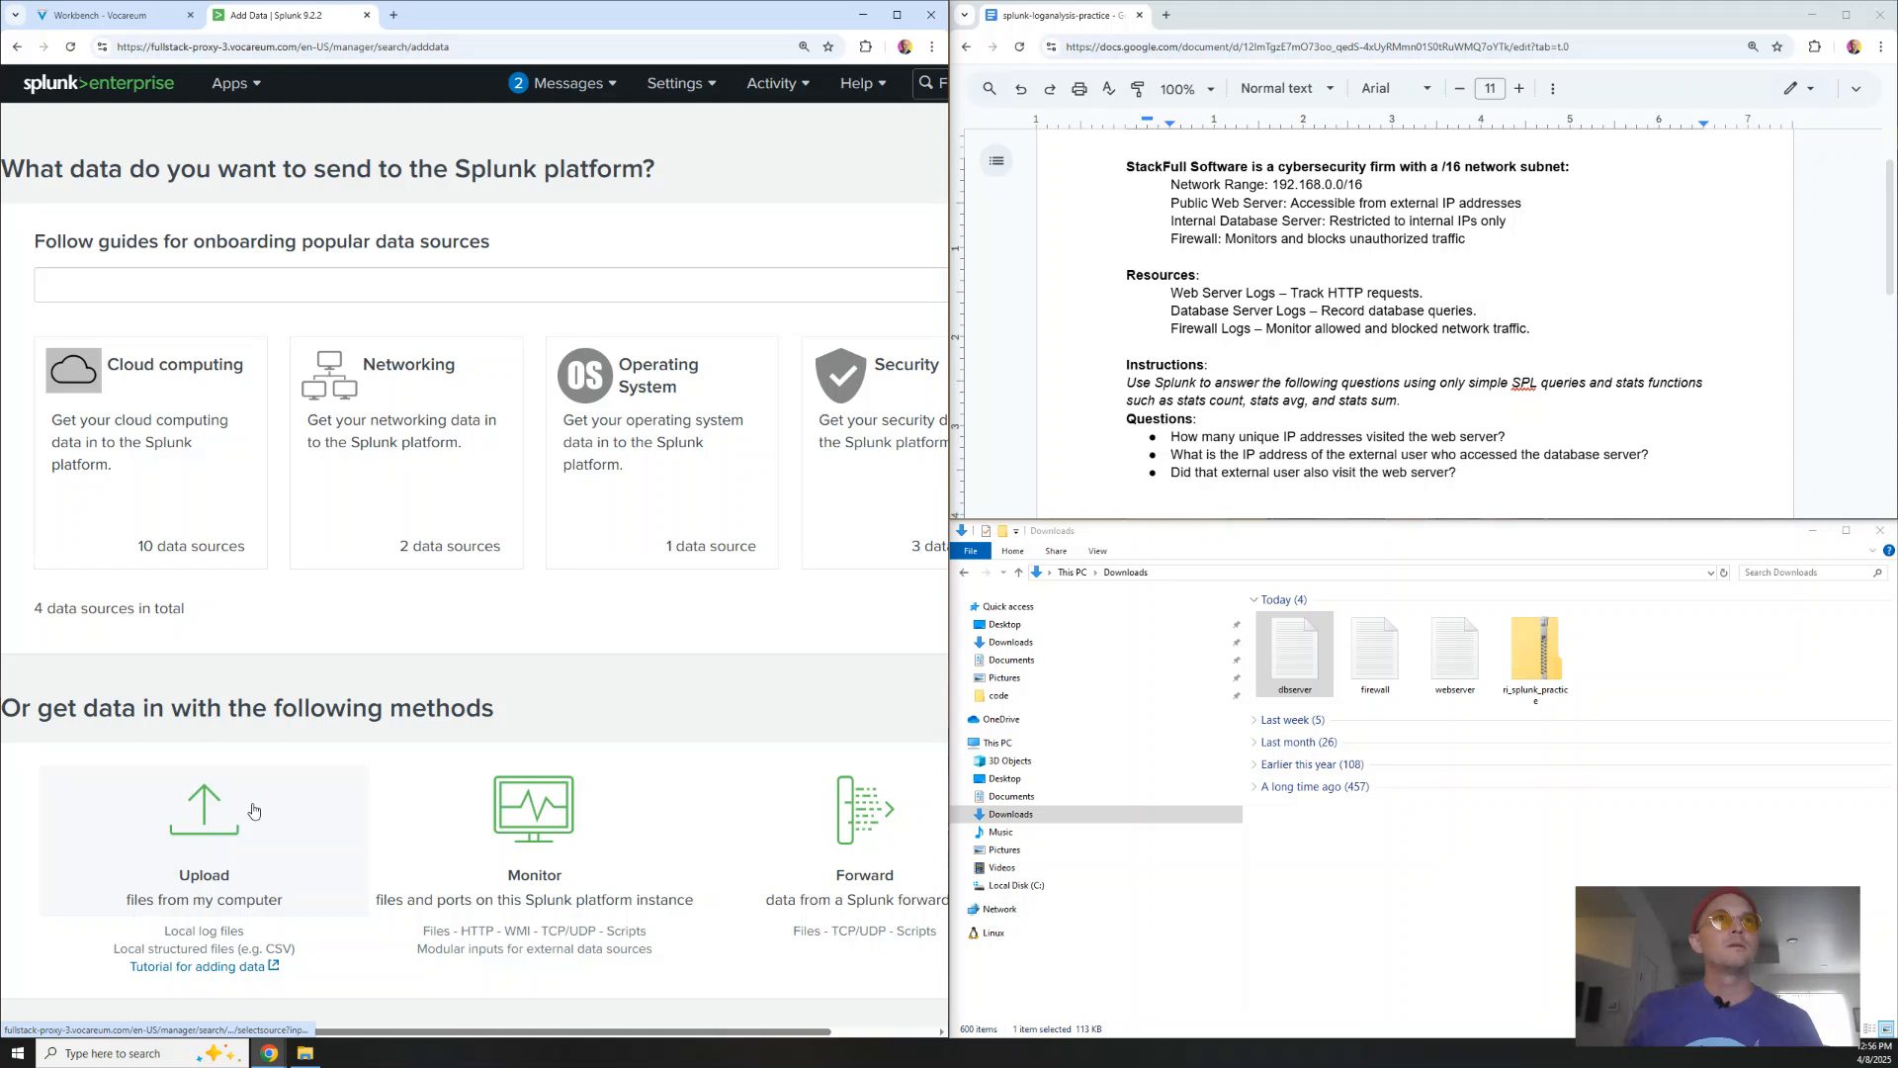
pyautogui.click(1542, 655)
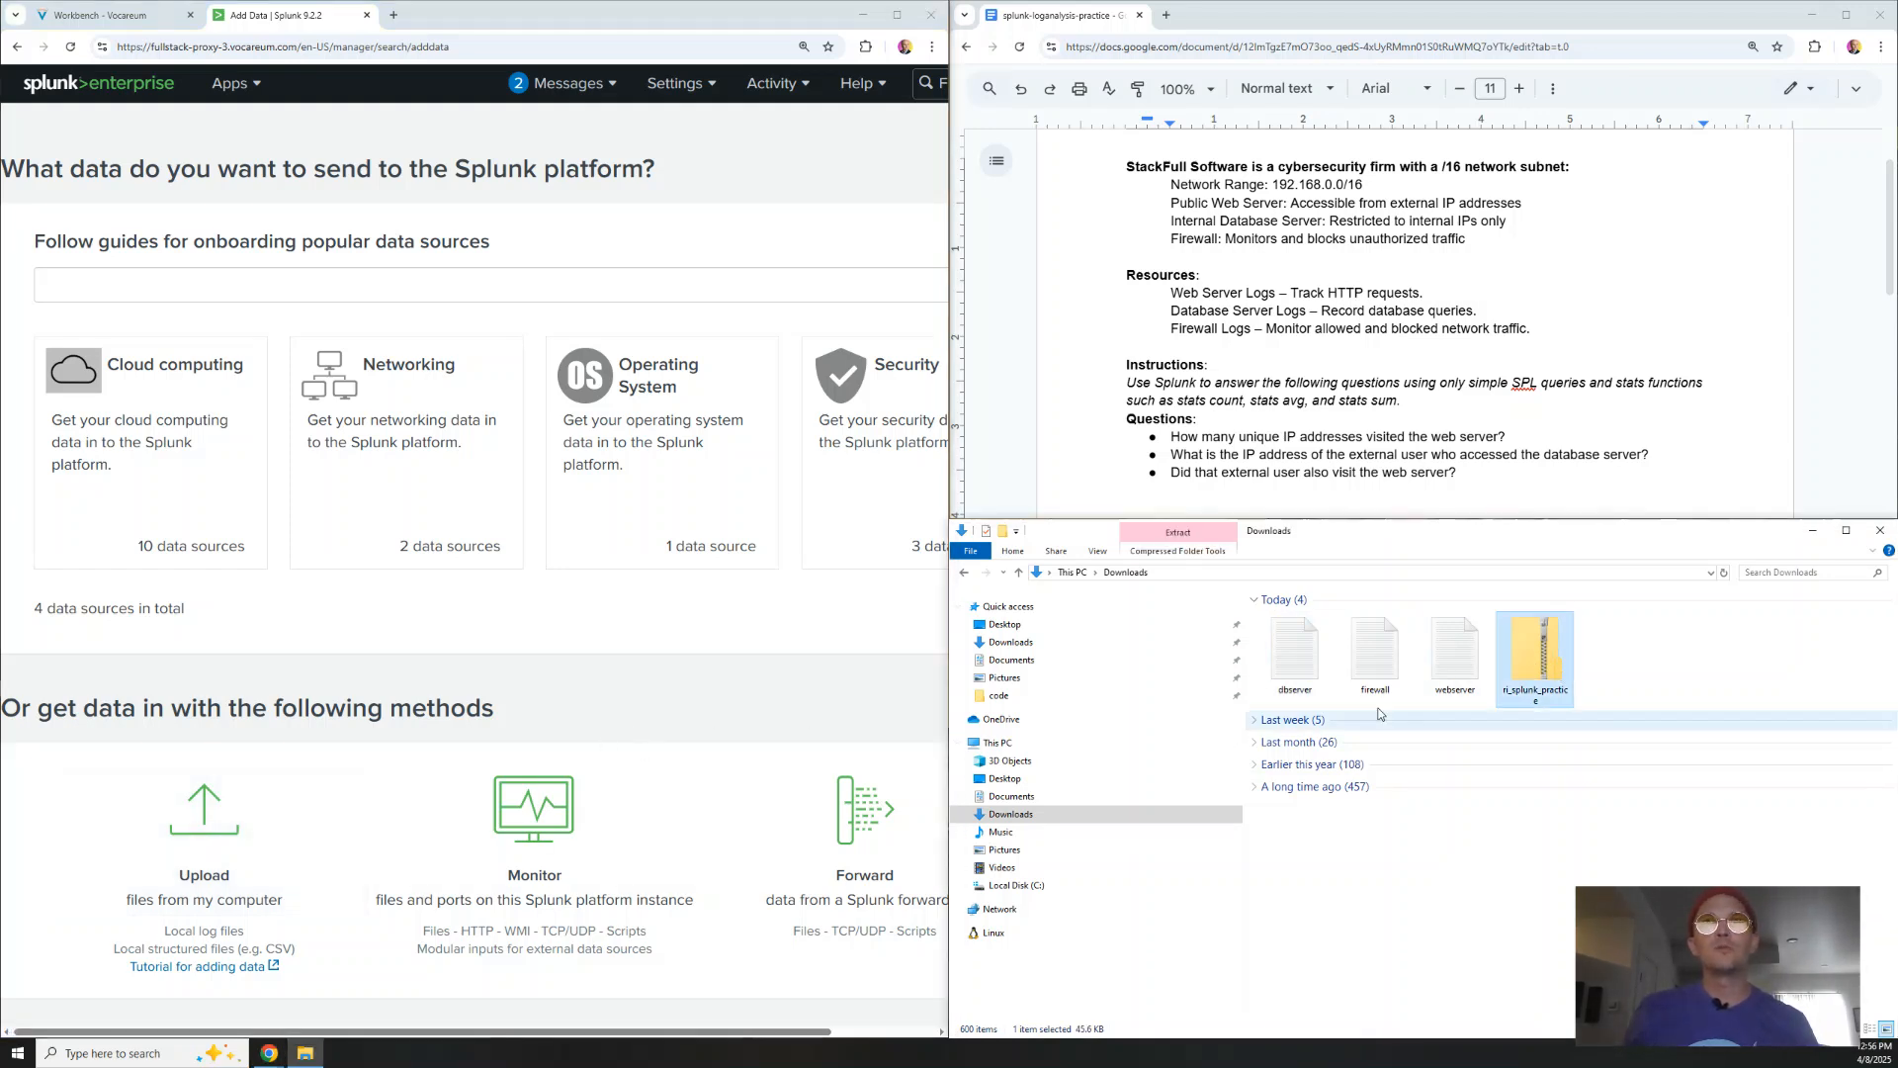
pyautogui.click(1295, 652)
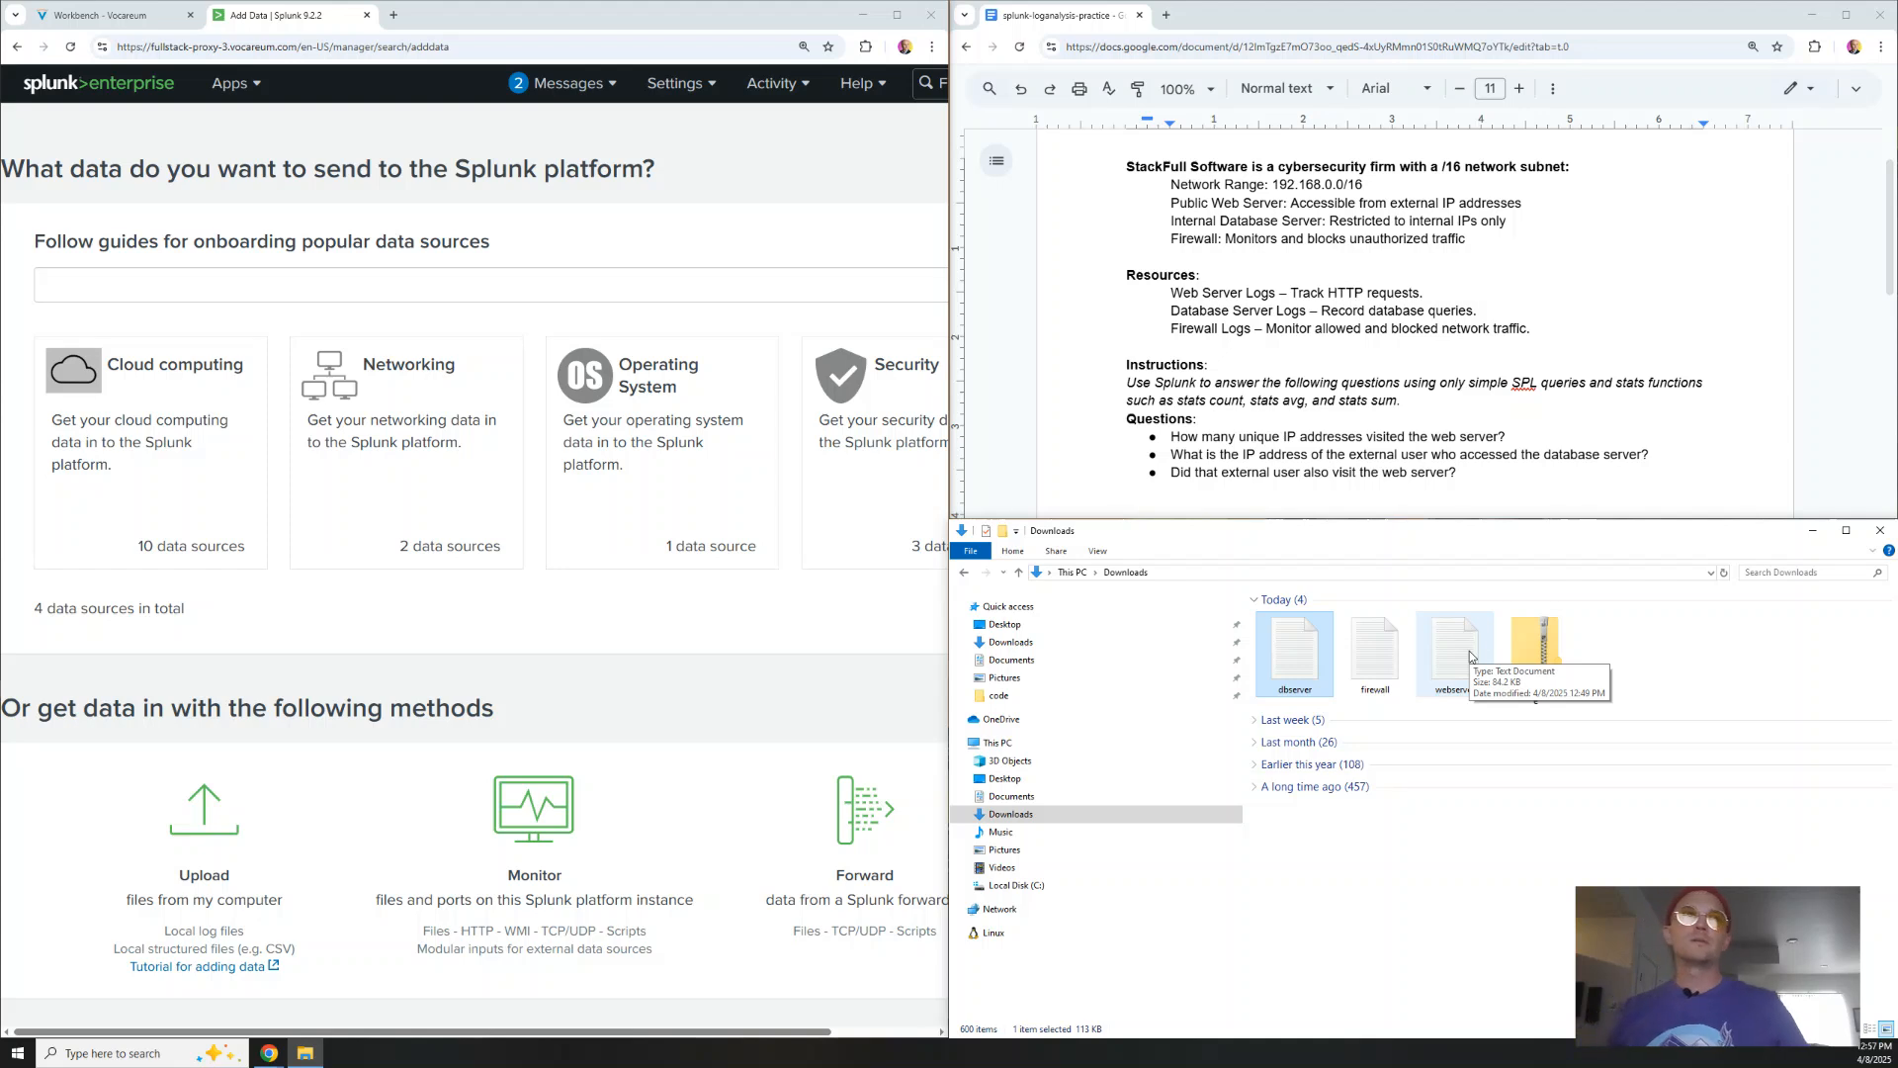
pyautogui.click(179, 829)
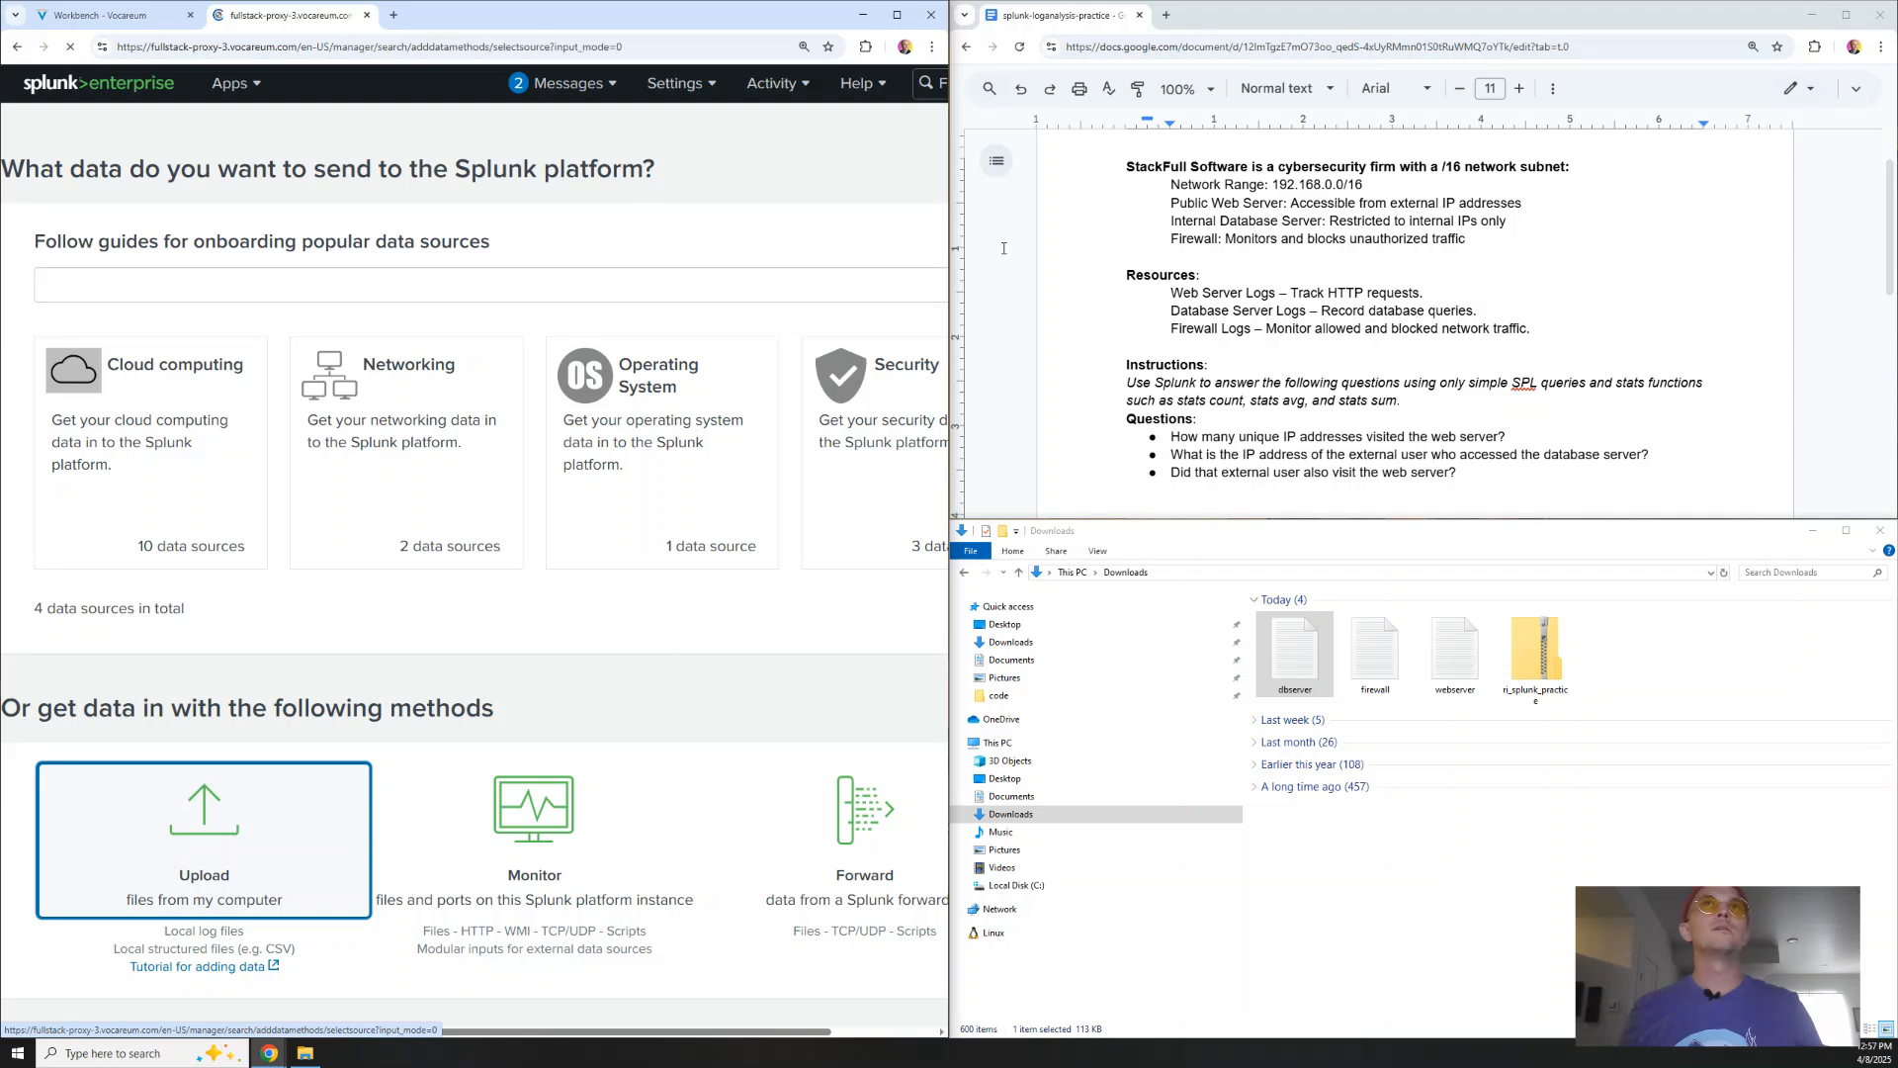
pyautogui.press('super+Up')
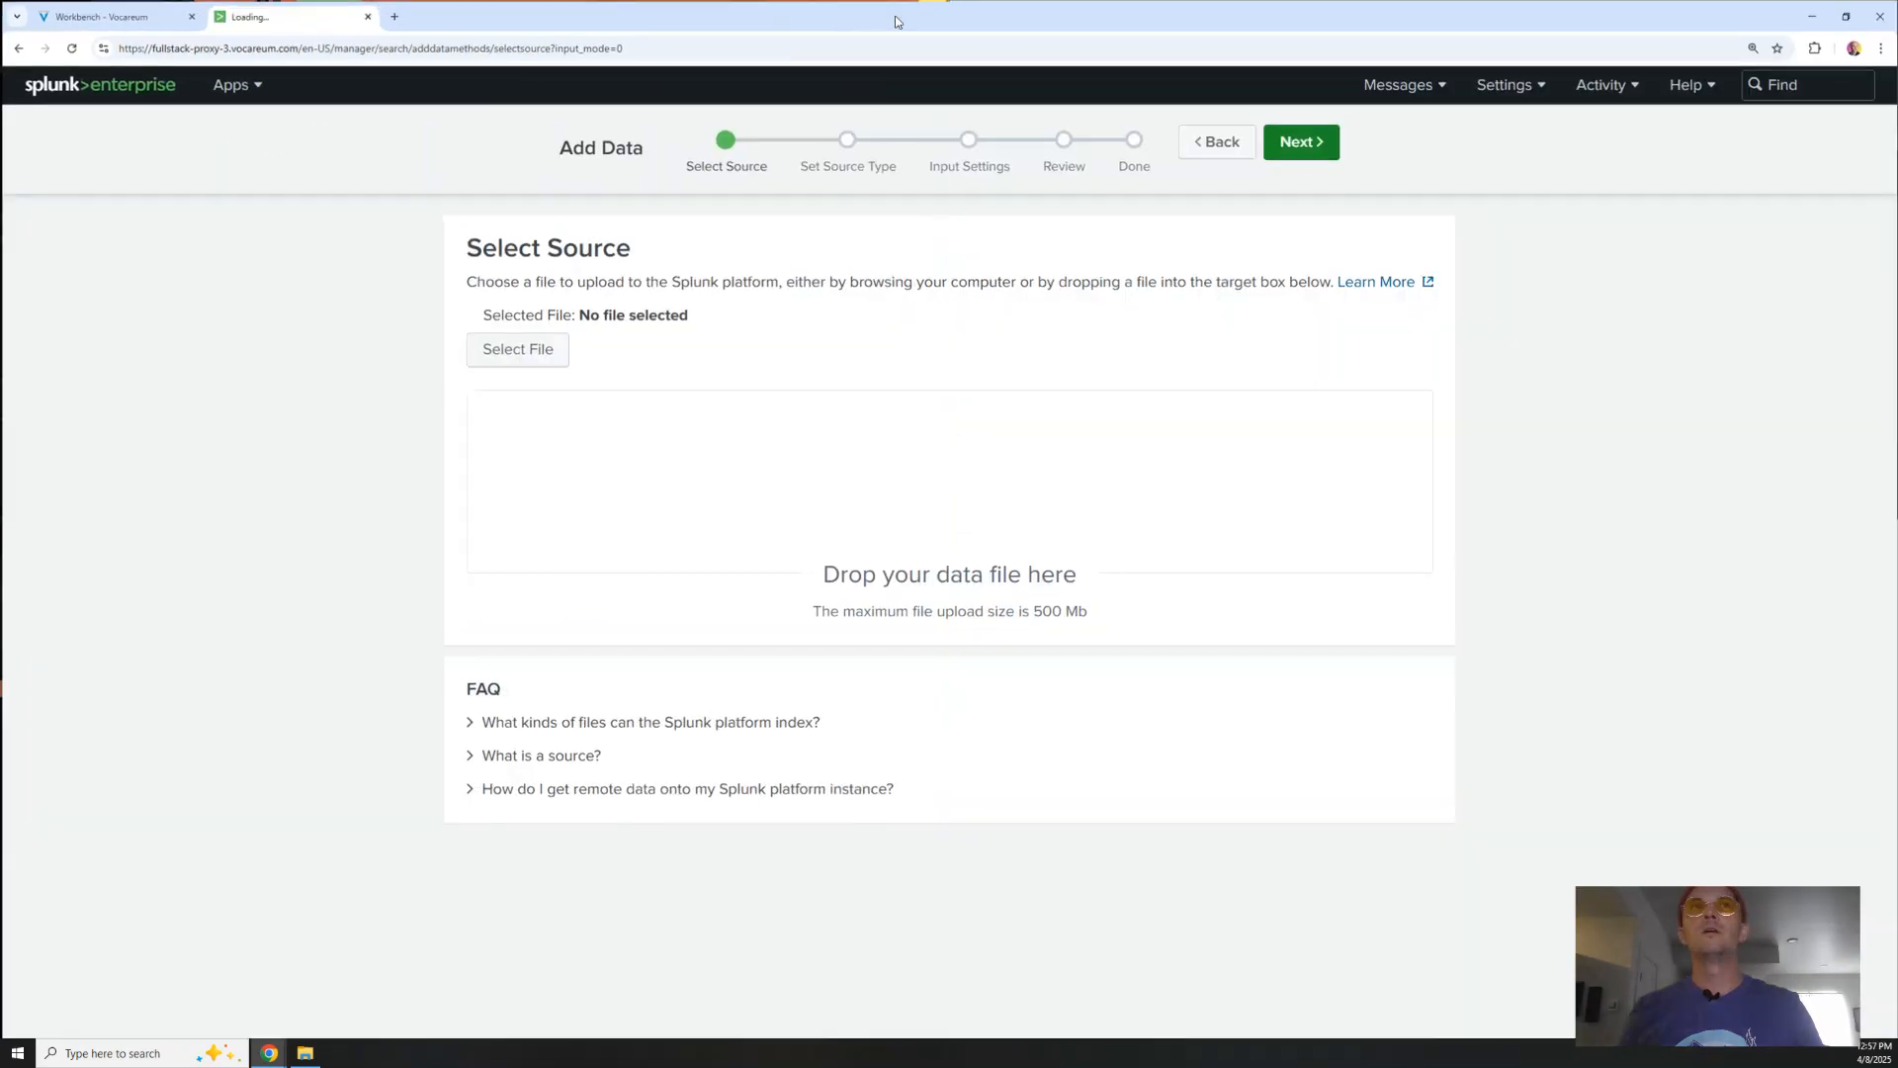
pyautogui.click(516, 348)
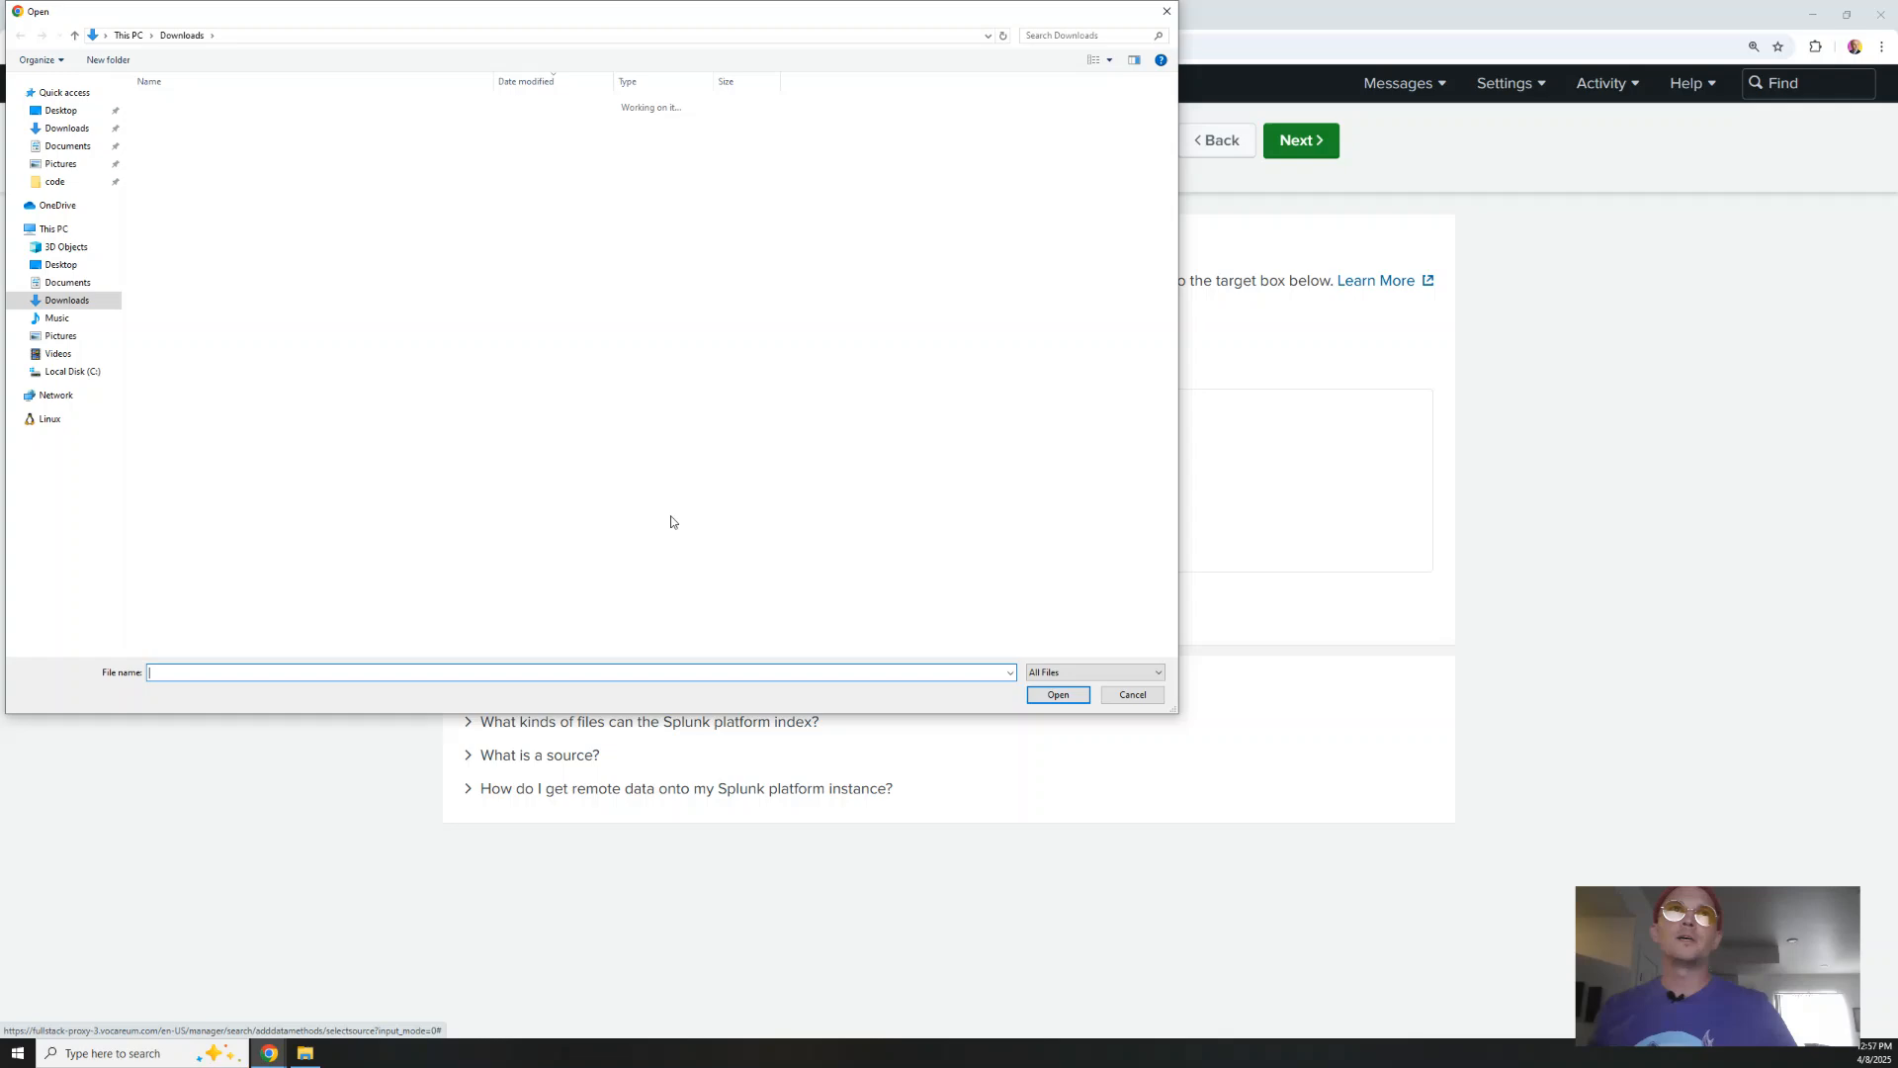
pyautogui.doubleClick(170, 124)
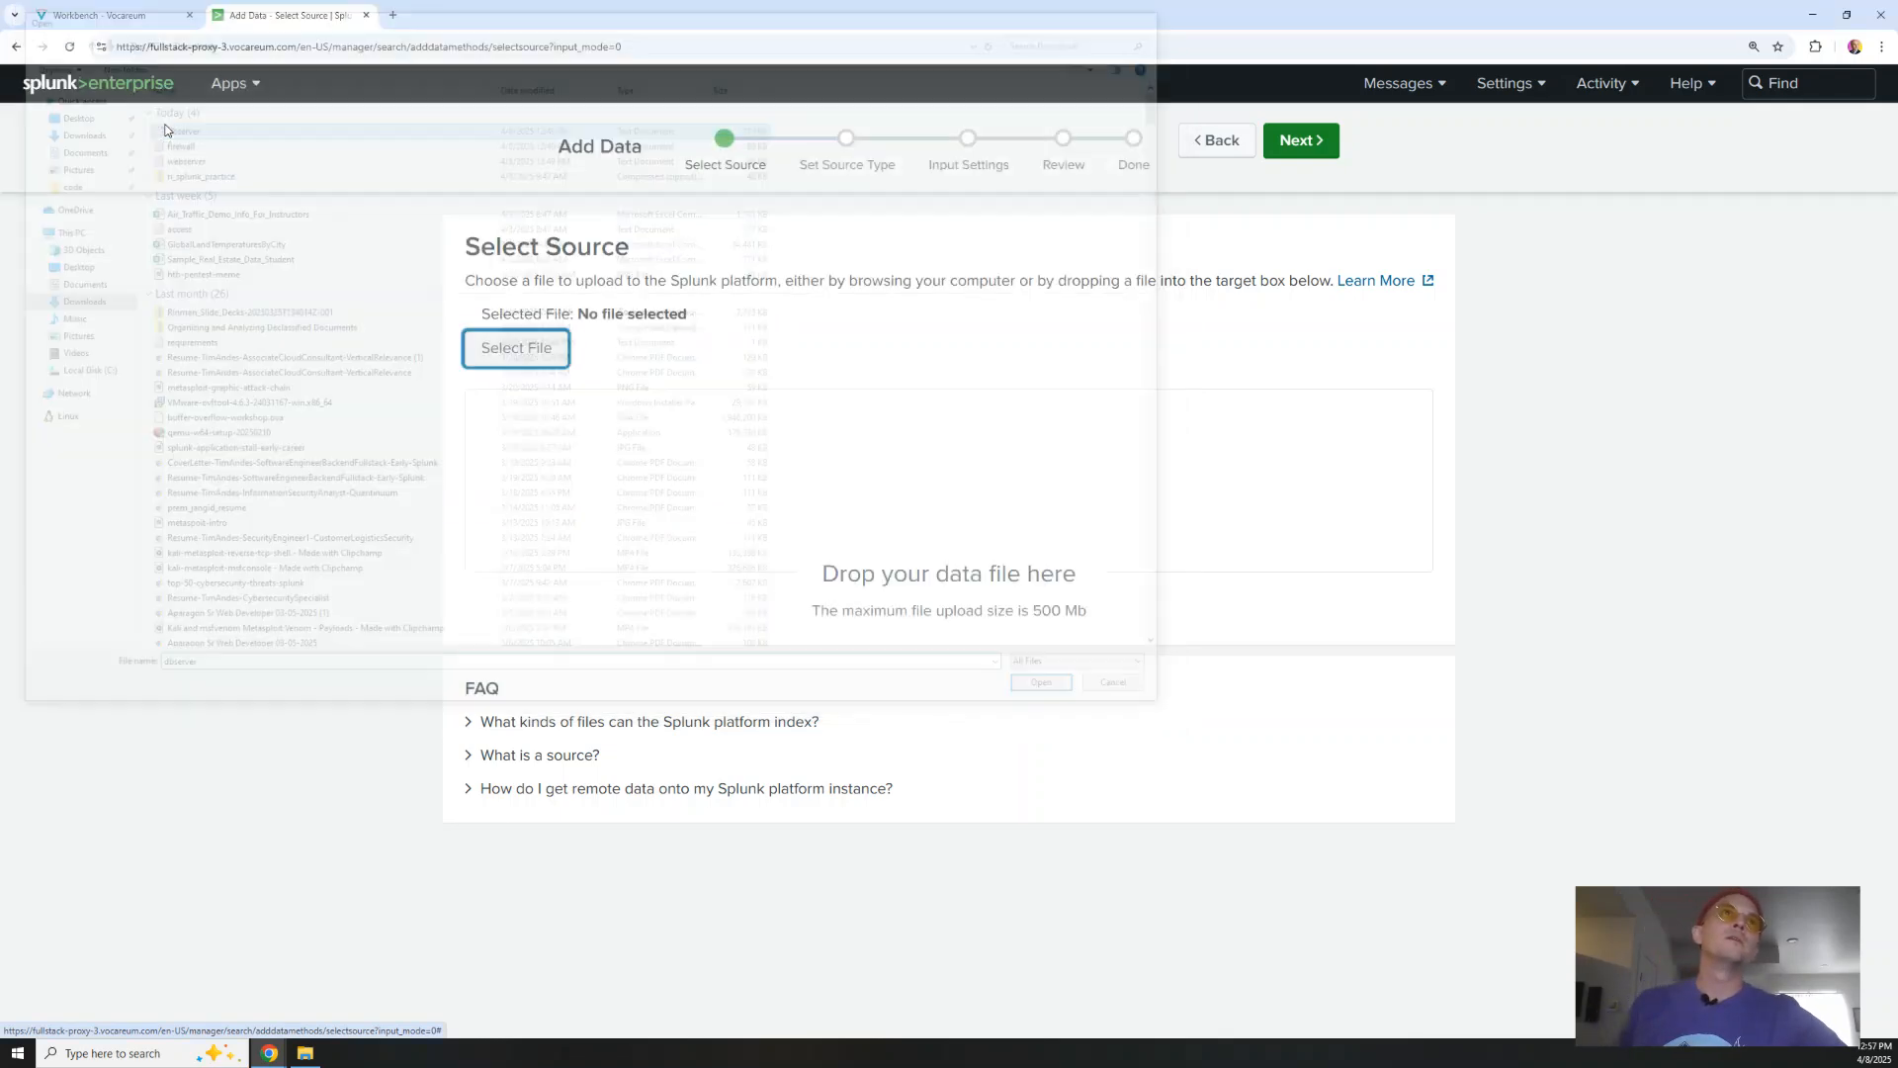
pyautogui.click(1307, 144)
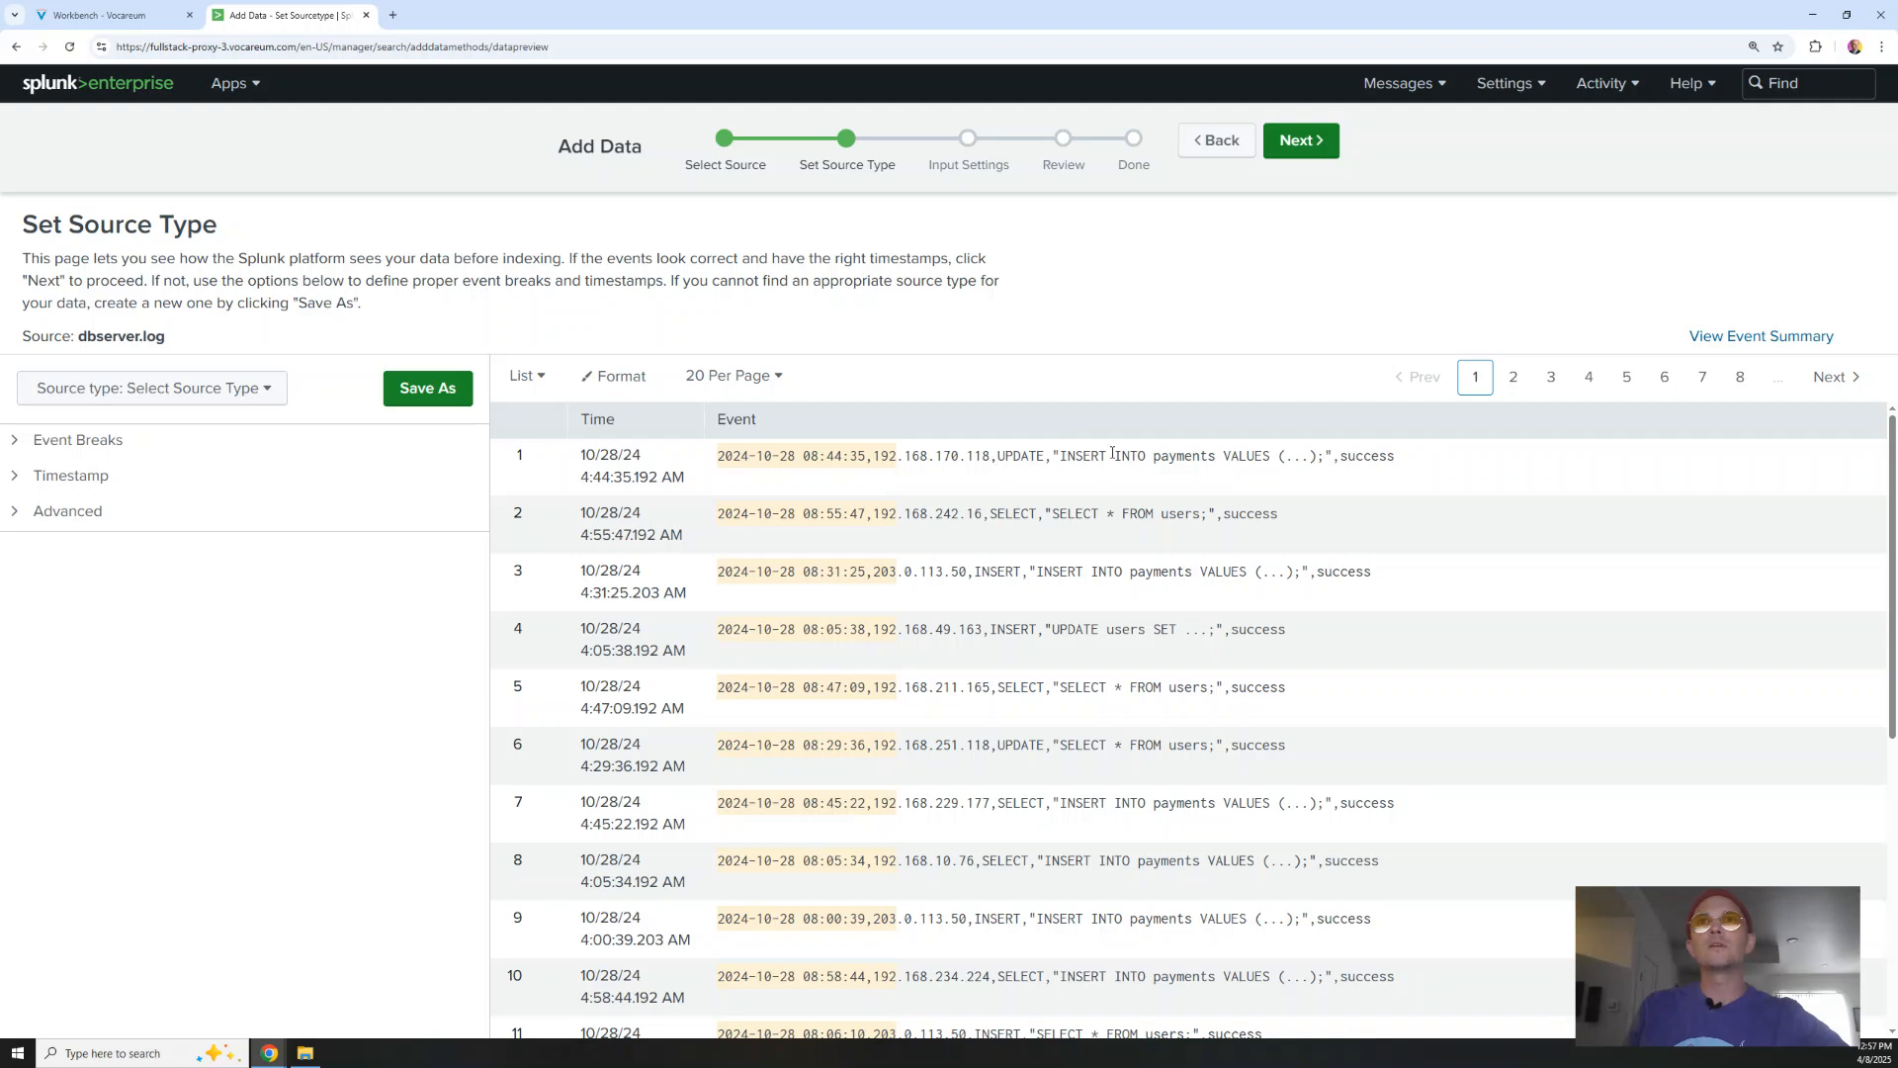
# Set the source type of dbserver.log to csv
pyautogui.click(197, 400)
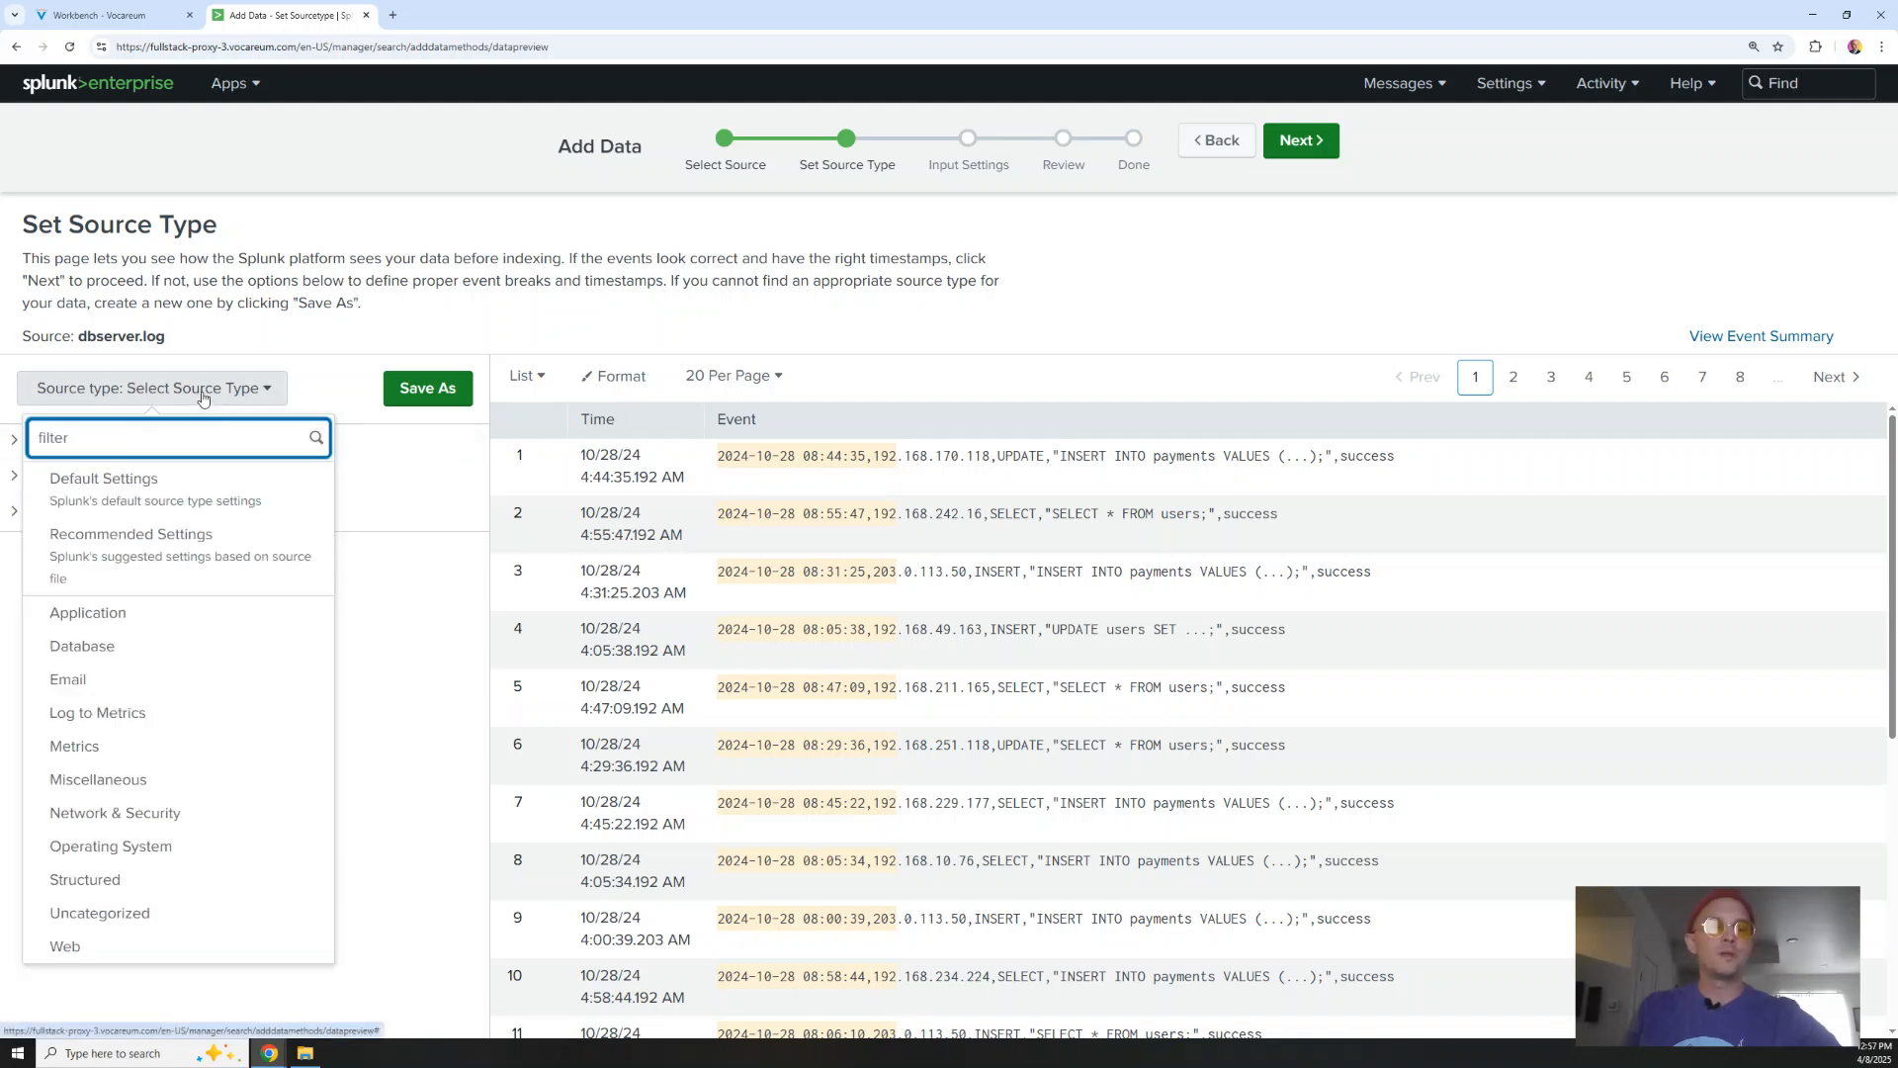
pyautogui.write('csv')
pyautogui.click(170, 500)
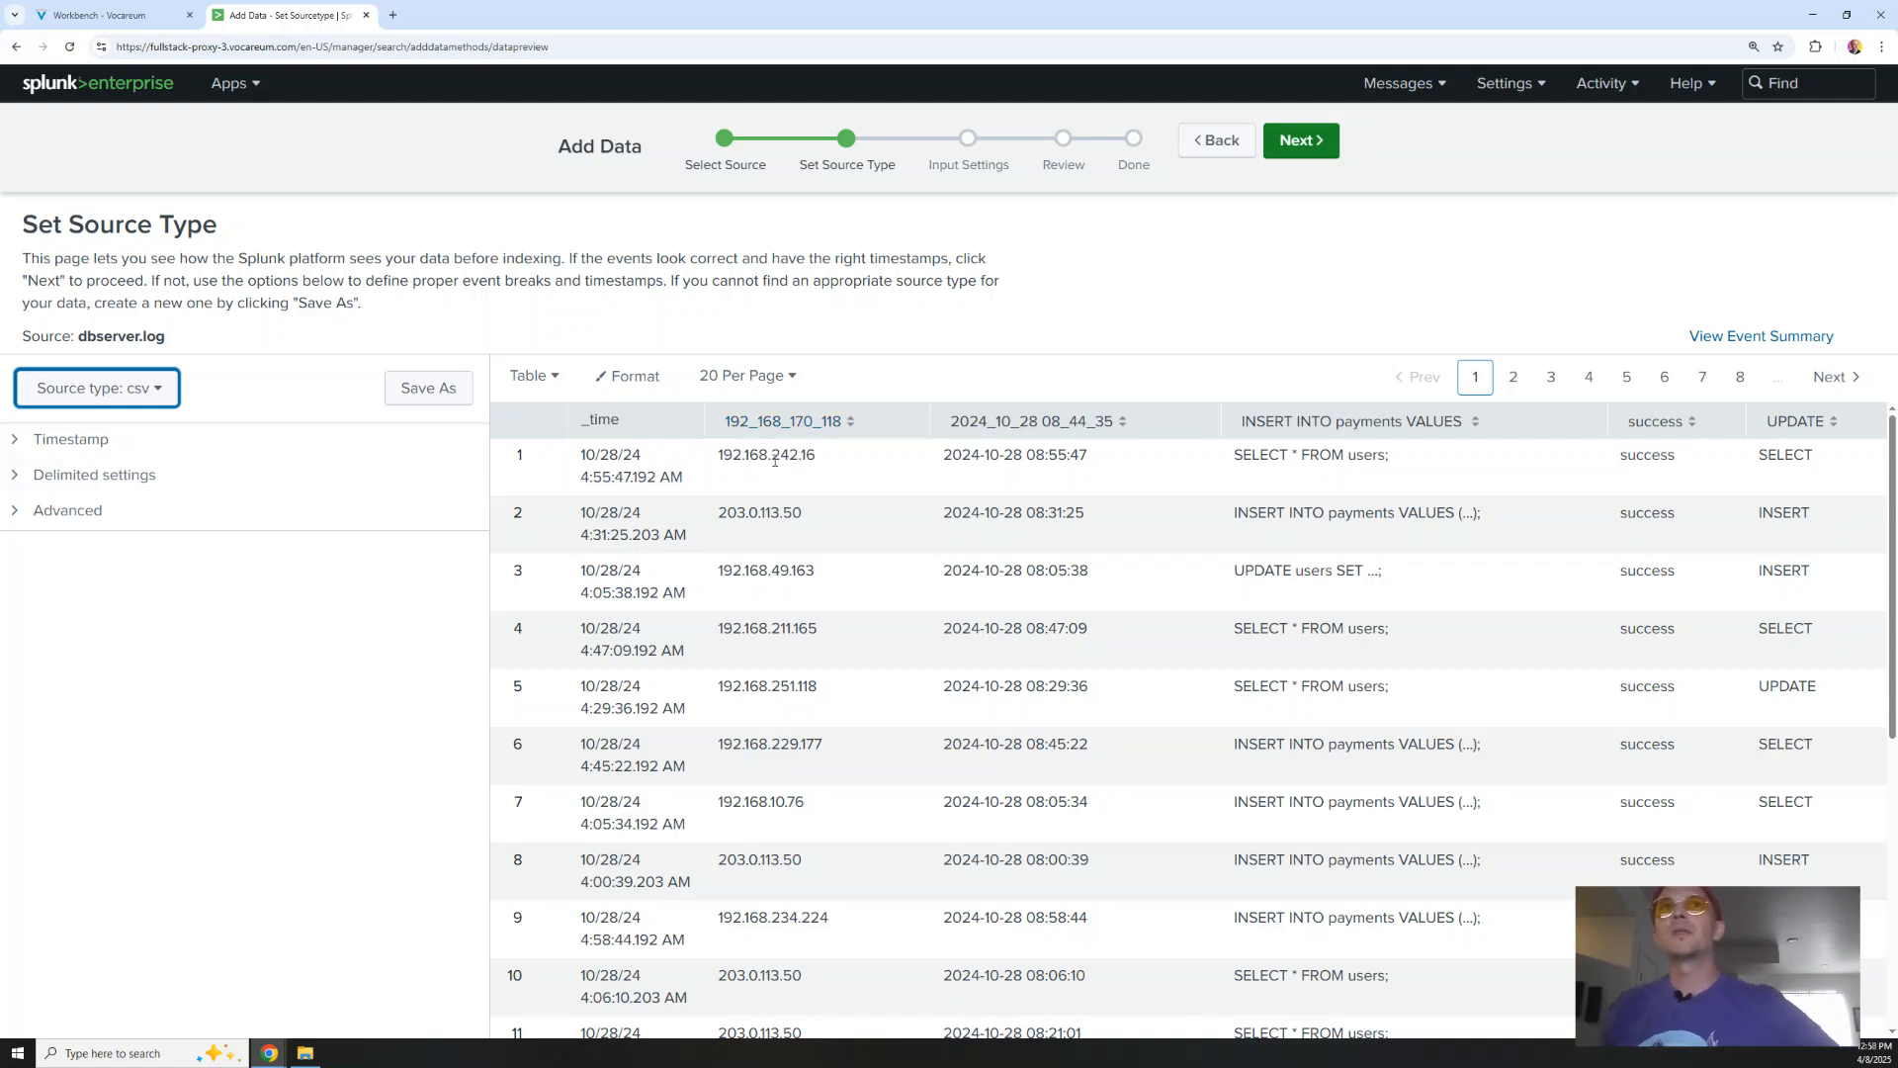
# Inspect the query values in the data preview and sort the rows by the INSERT INTO payments VALUES column
pyautogui.moveTo(1233, 455); pyautogui.dragTo(1483, 457)
pyautogui.click(1433, 426)
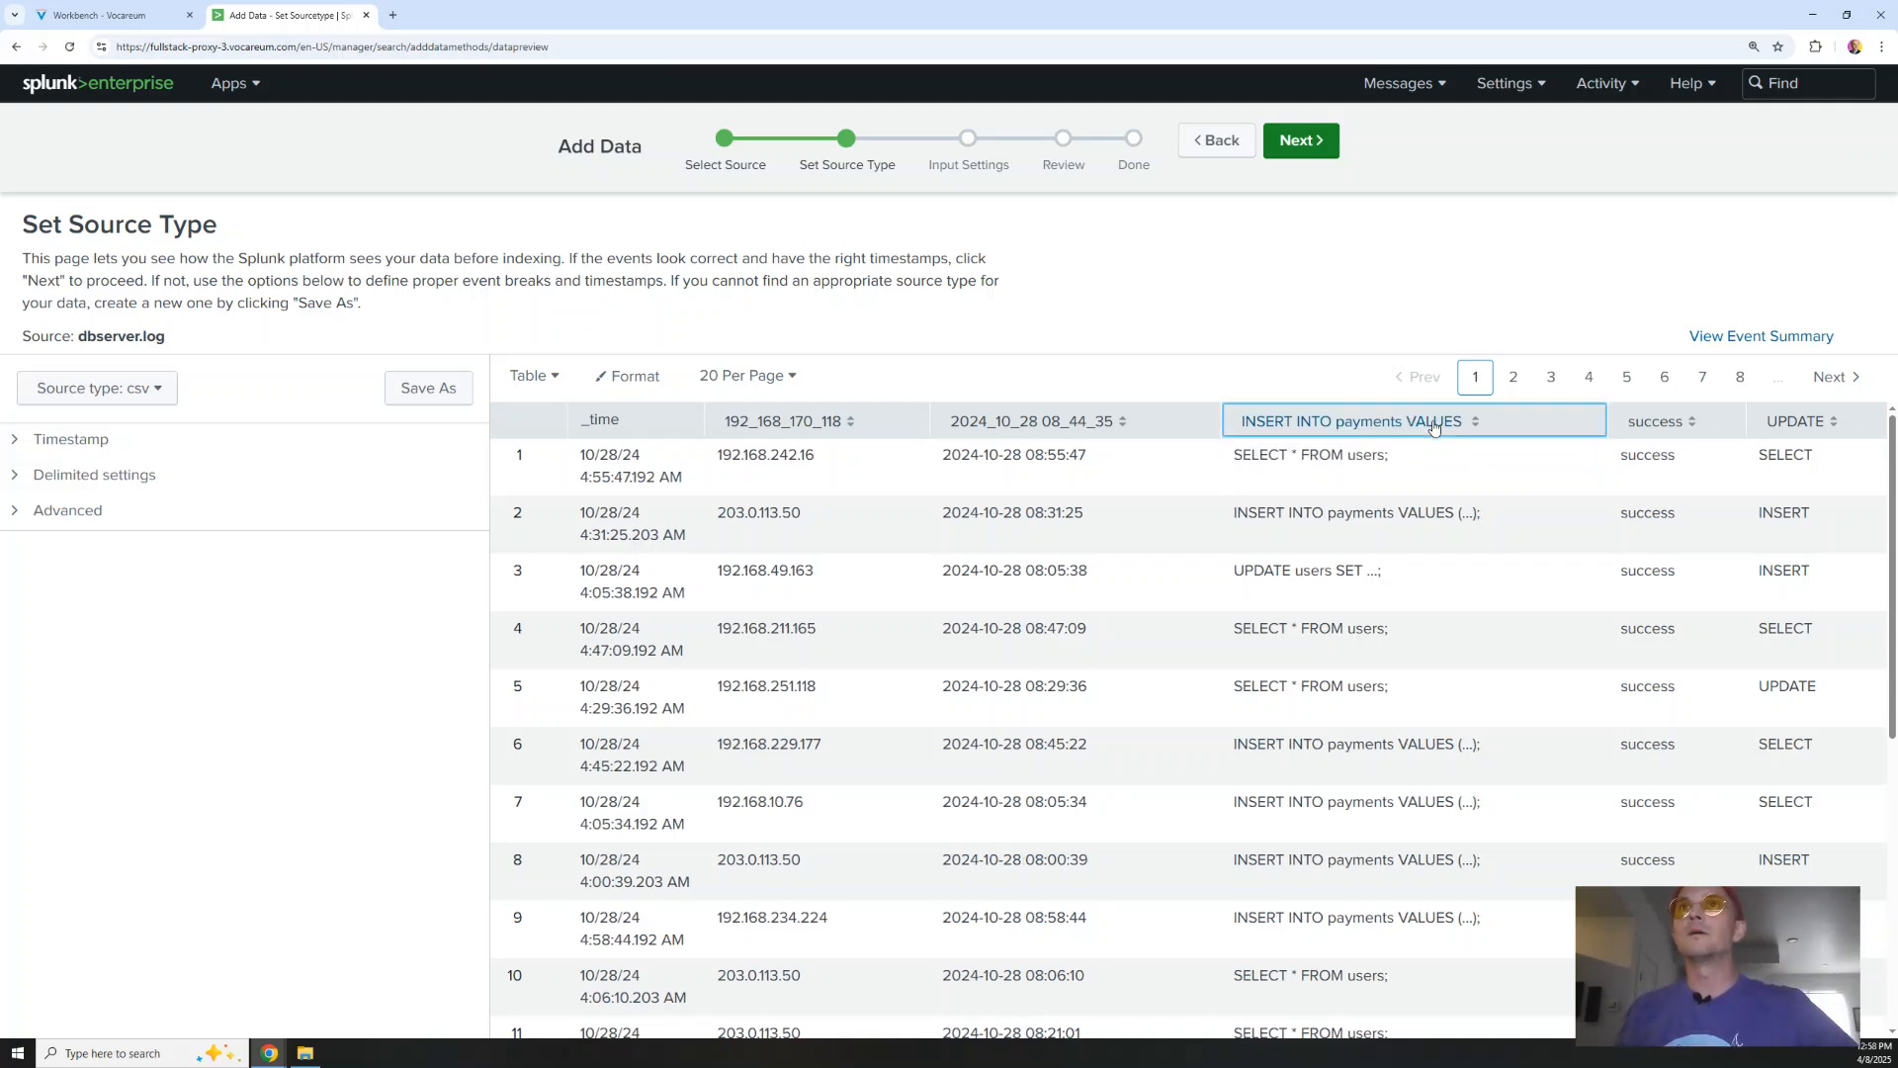
pyautogui.click(1433, 426)
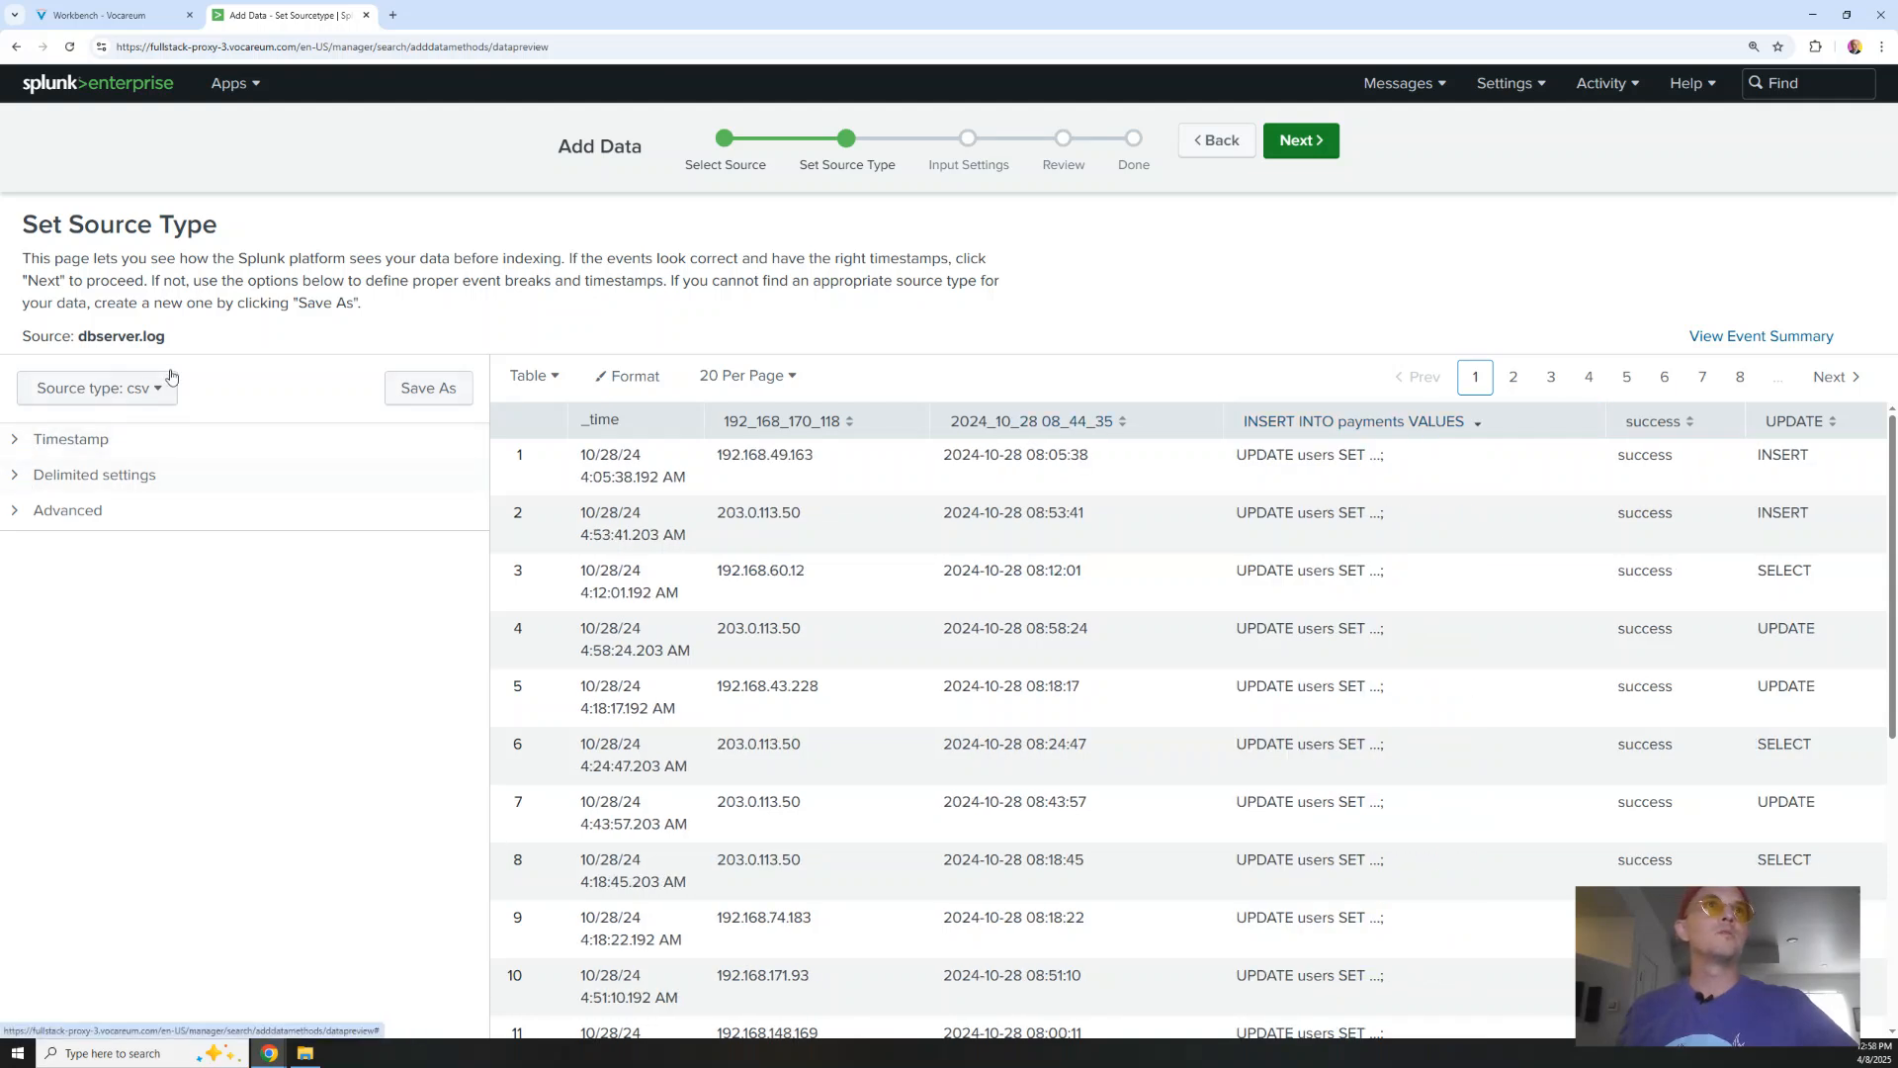
# Submit the dbserver.log upload with the default host and index settings
pyautogui.click(1325, 156)
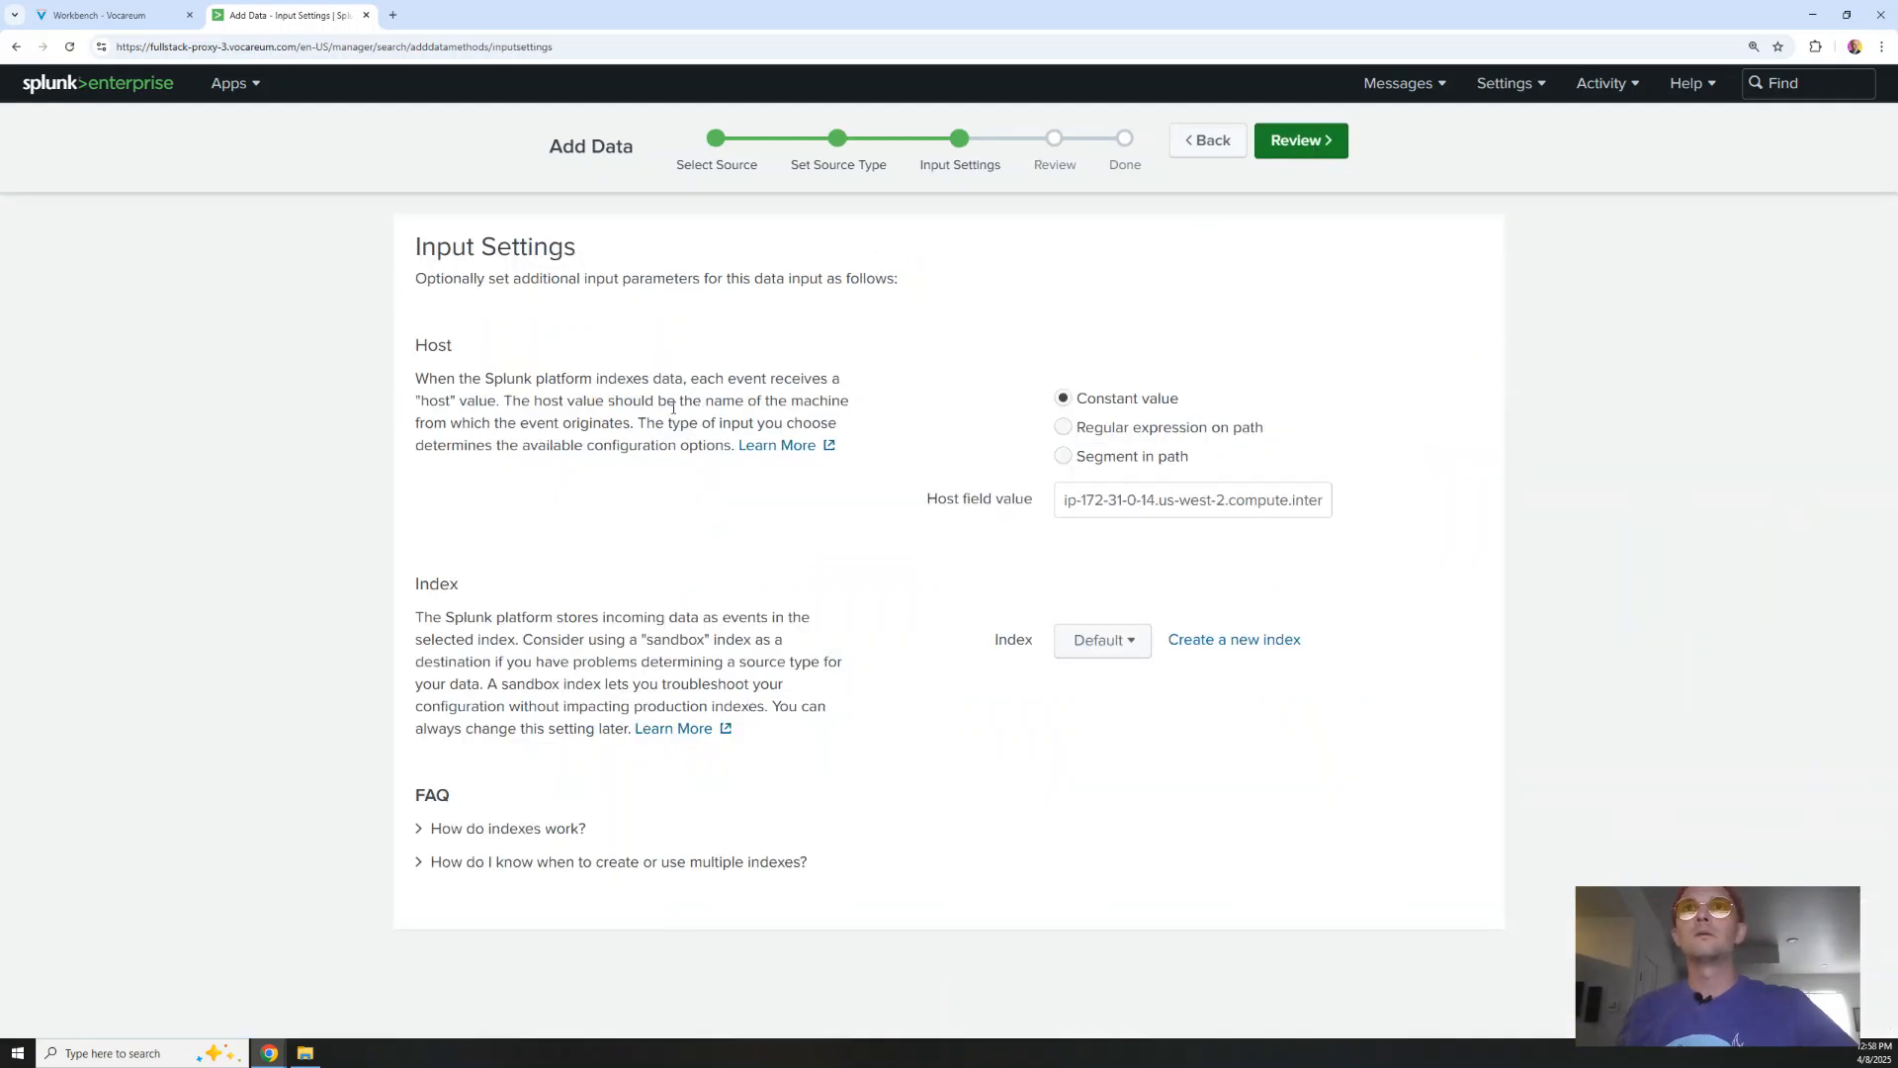
pyautogui.click(1284, 153)
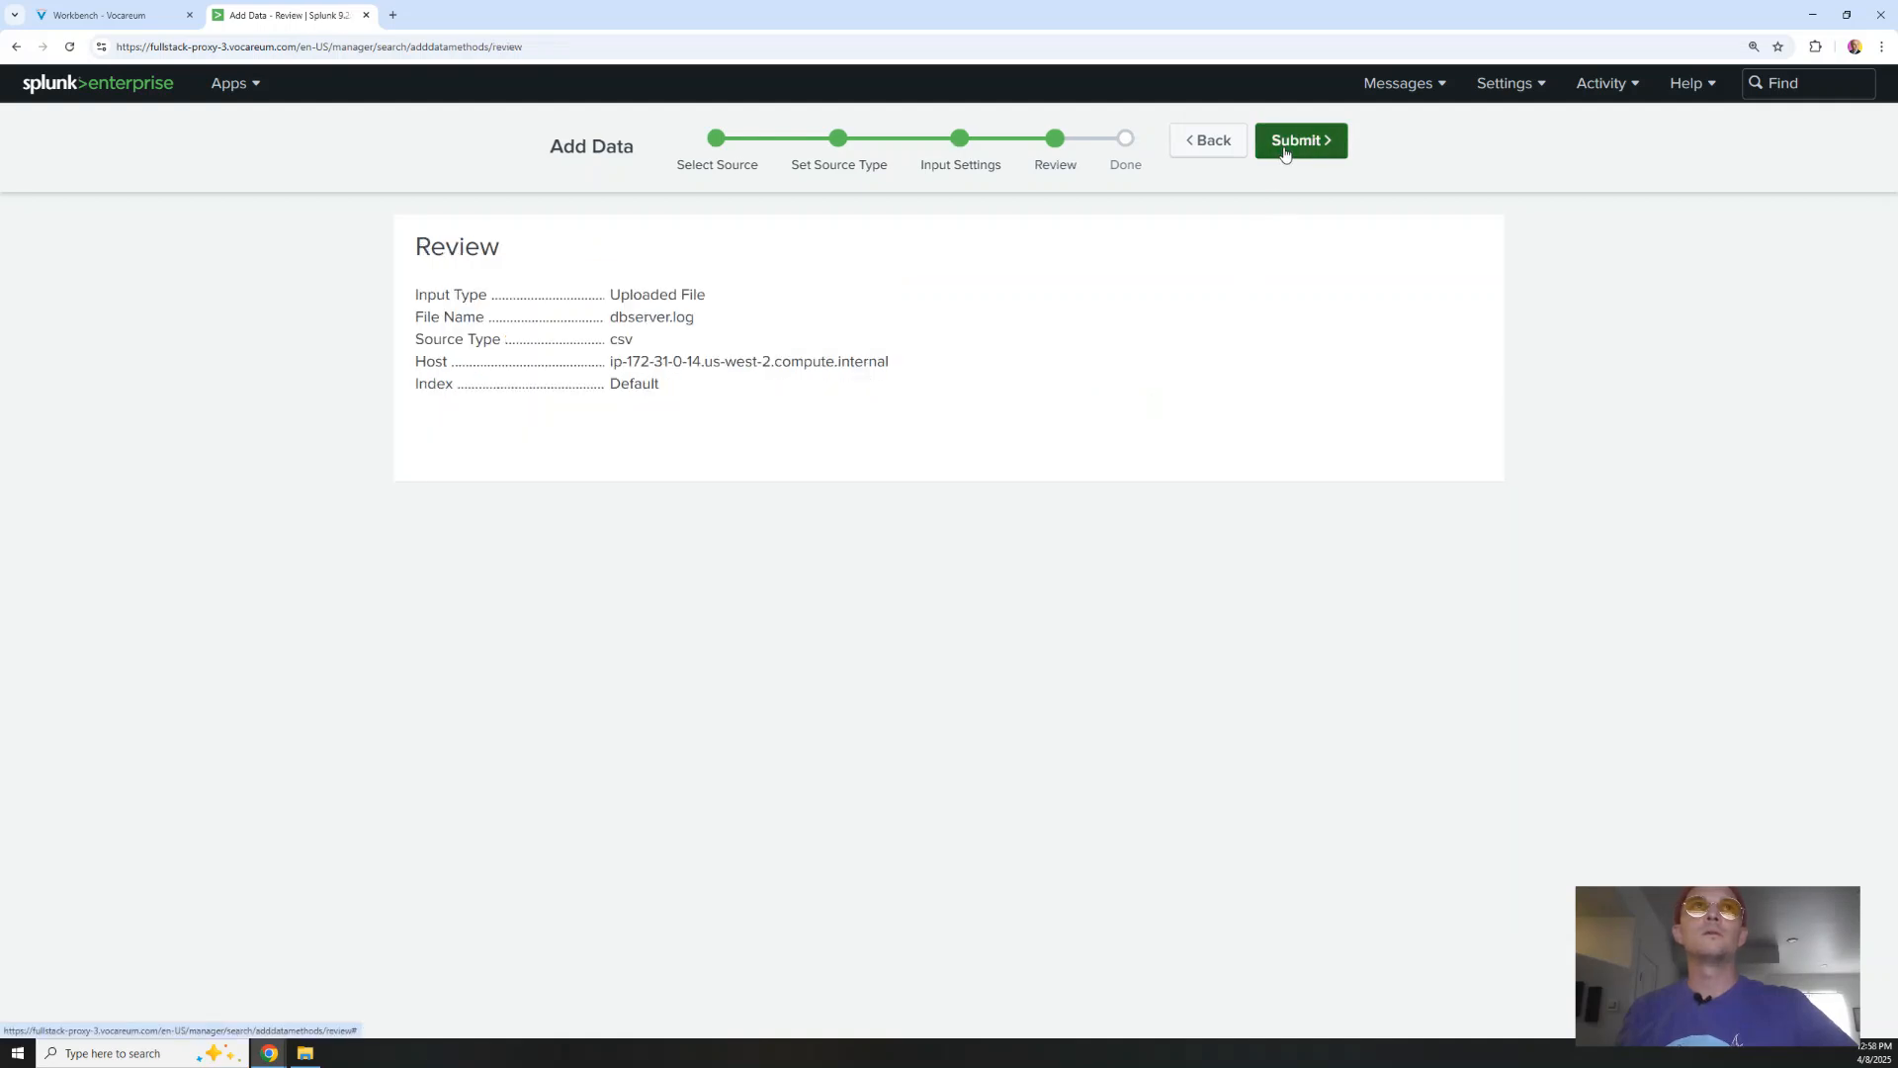
pyautogui.click(1284, 153)
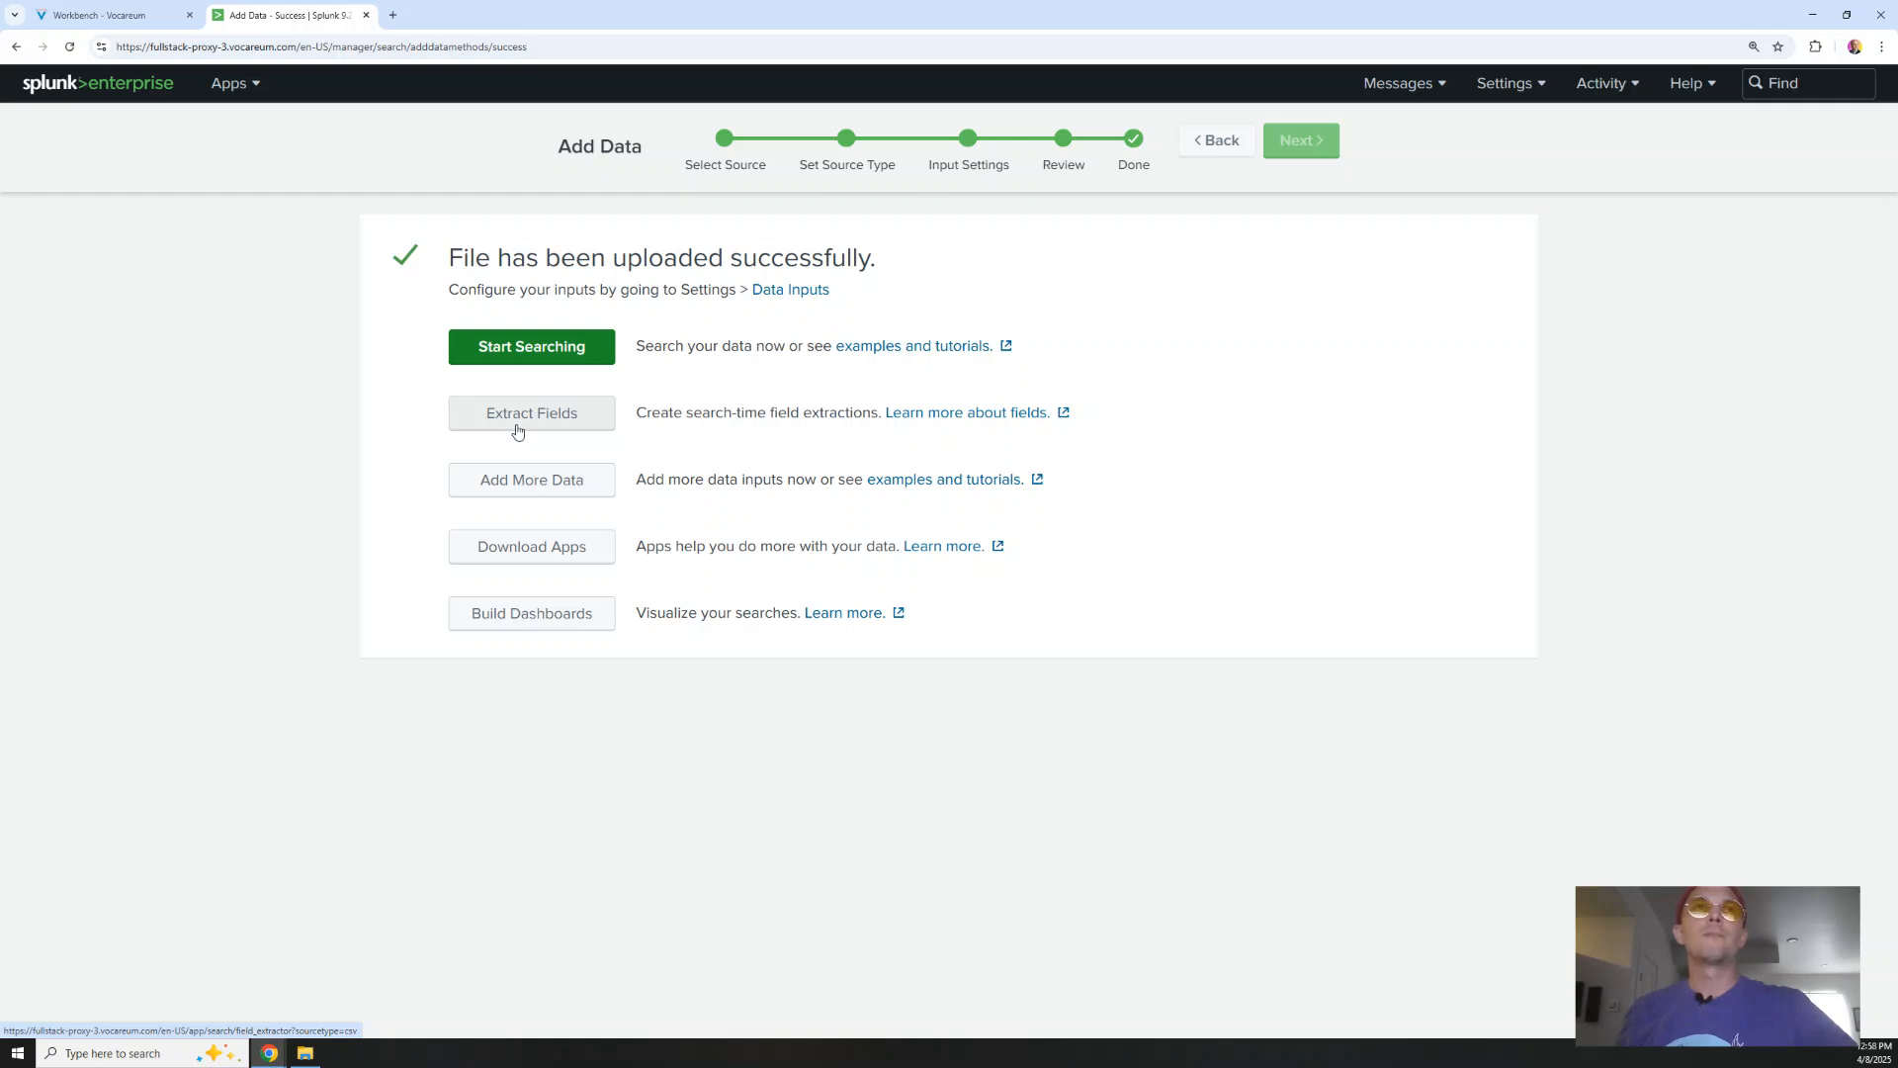
# Arrange the Splunk and questions document windows side by side and highlight "unique" in the first question
pyautogui.moveTo(559, 18); pyautogui.dragTo(4, 180)
pyautogui.click(1256, 500)
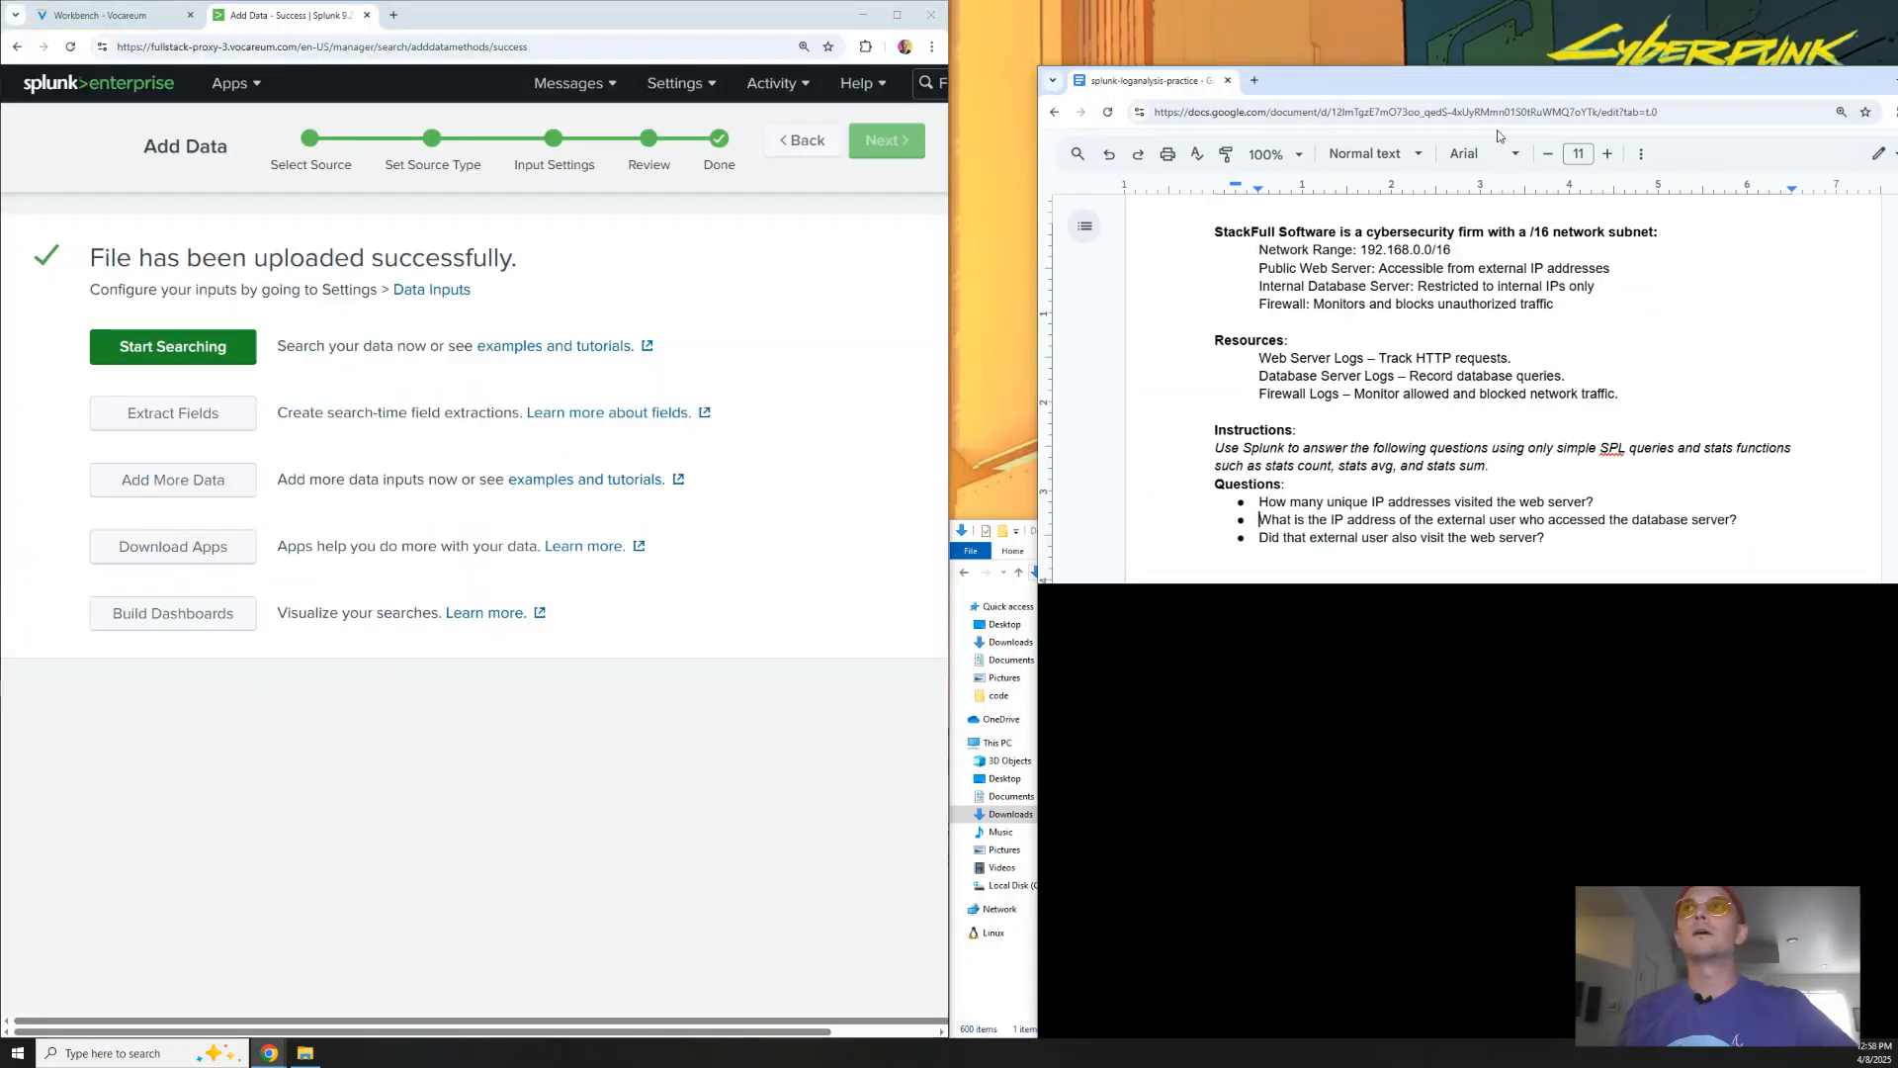
pyautogui.scroll(1, 1270, 532)
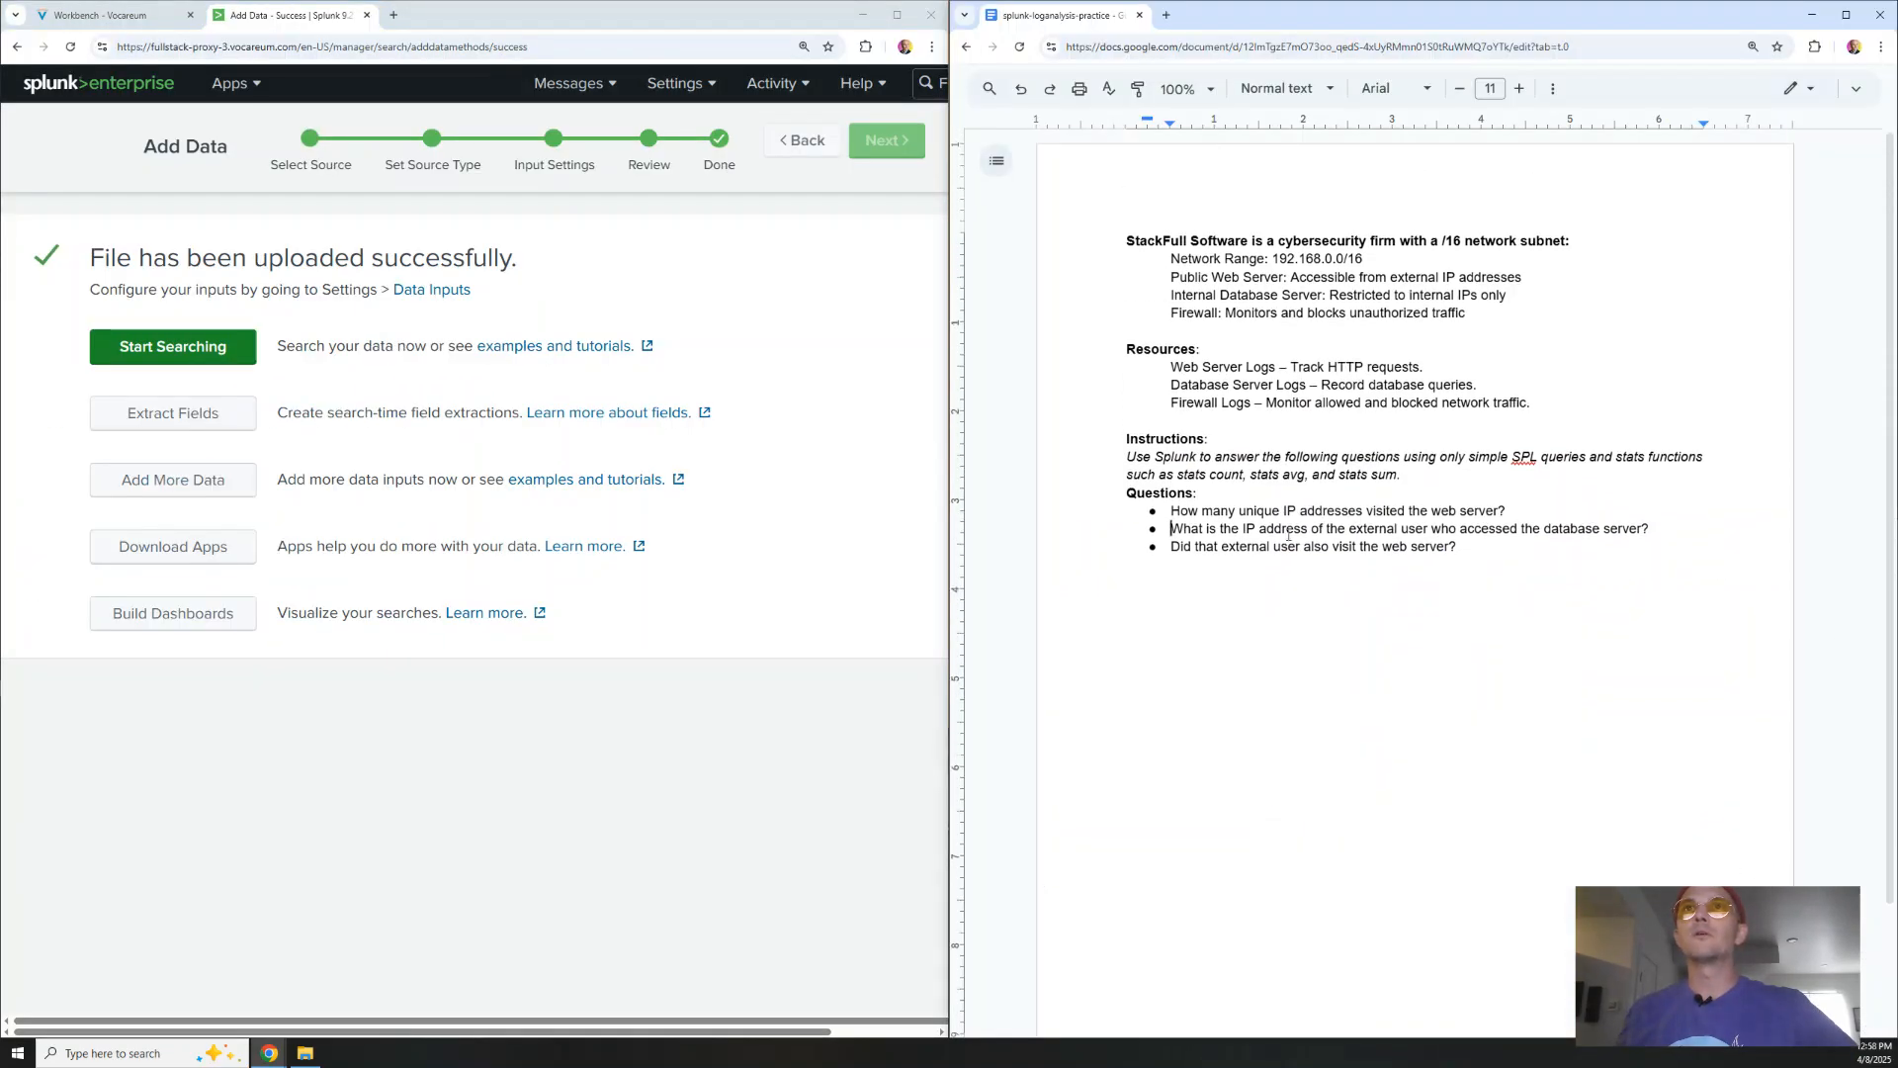
pyautogui.tripleClick(1206, 512)
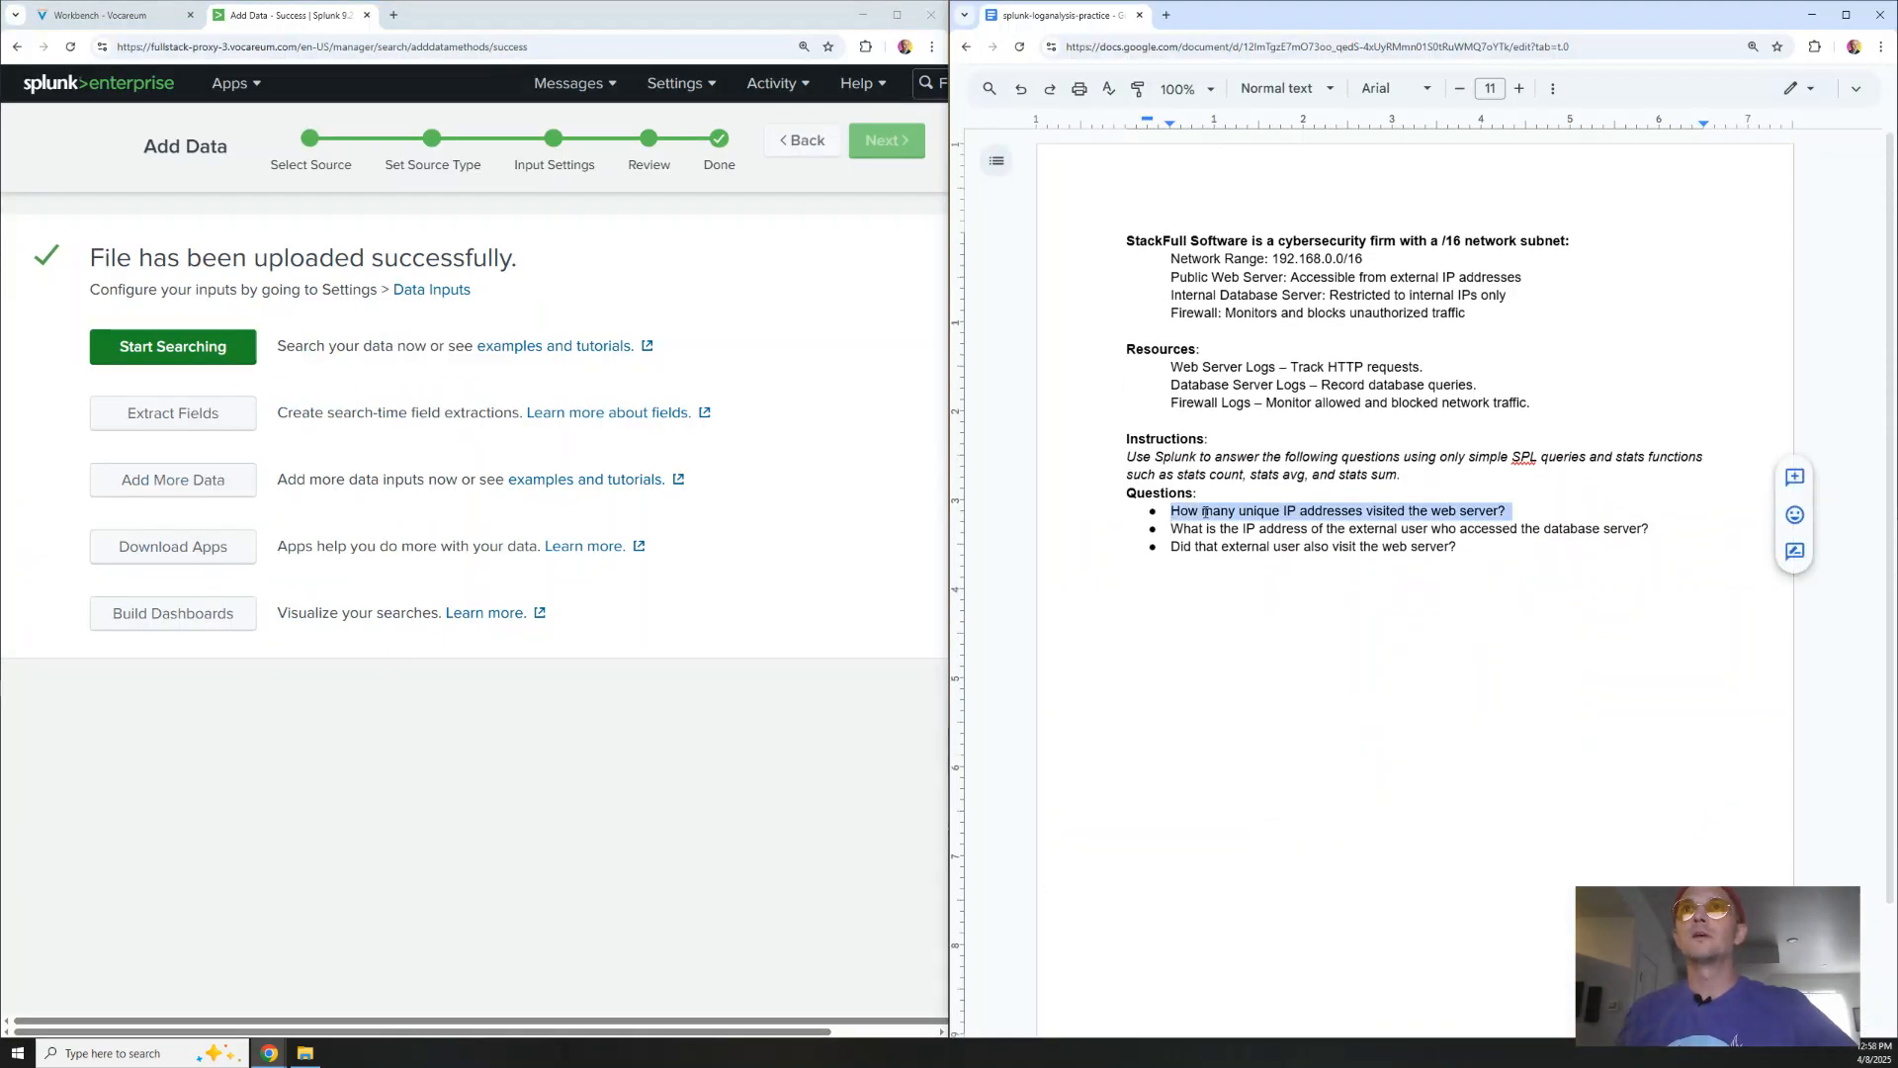
pyautogui.doubleClick(1261, 506)
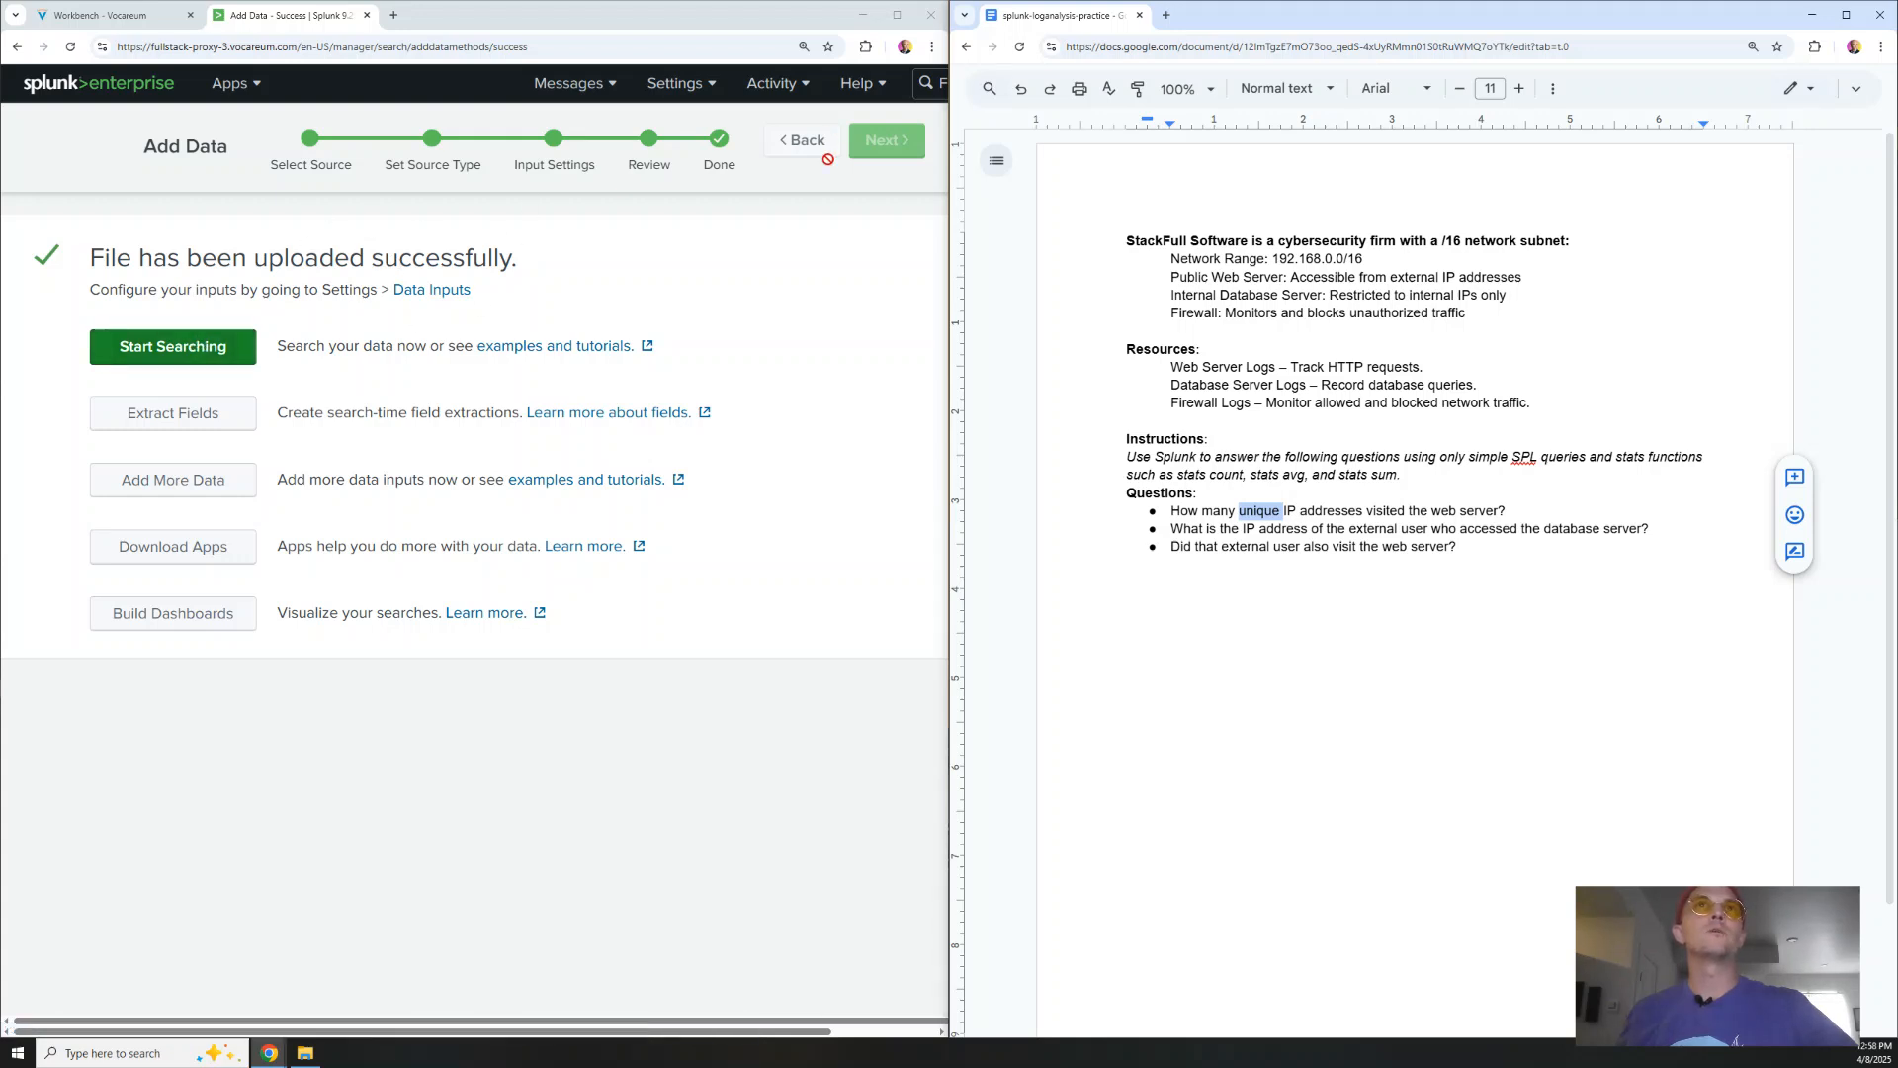
# Start another file upload from the Splunk home page with firewall.log as the source and proceed to its source type settings
pyautogui.click(181, 354)
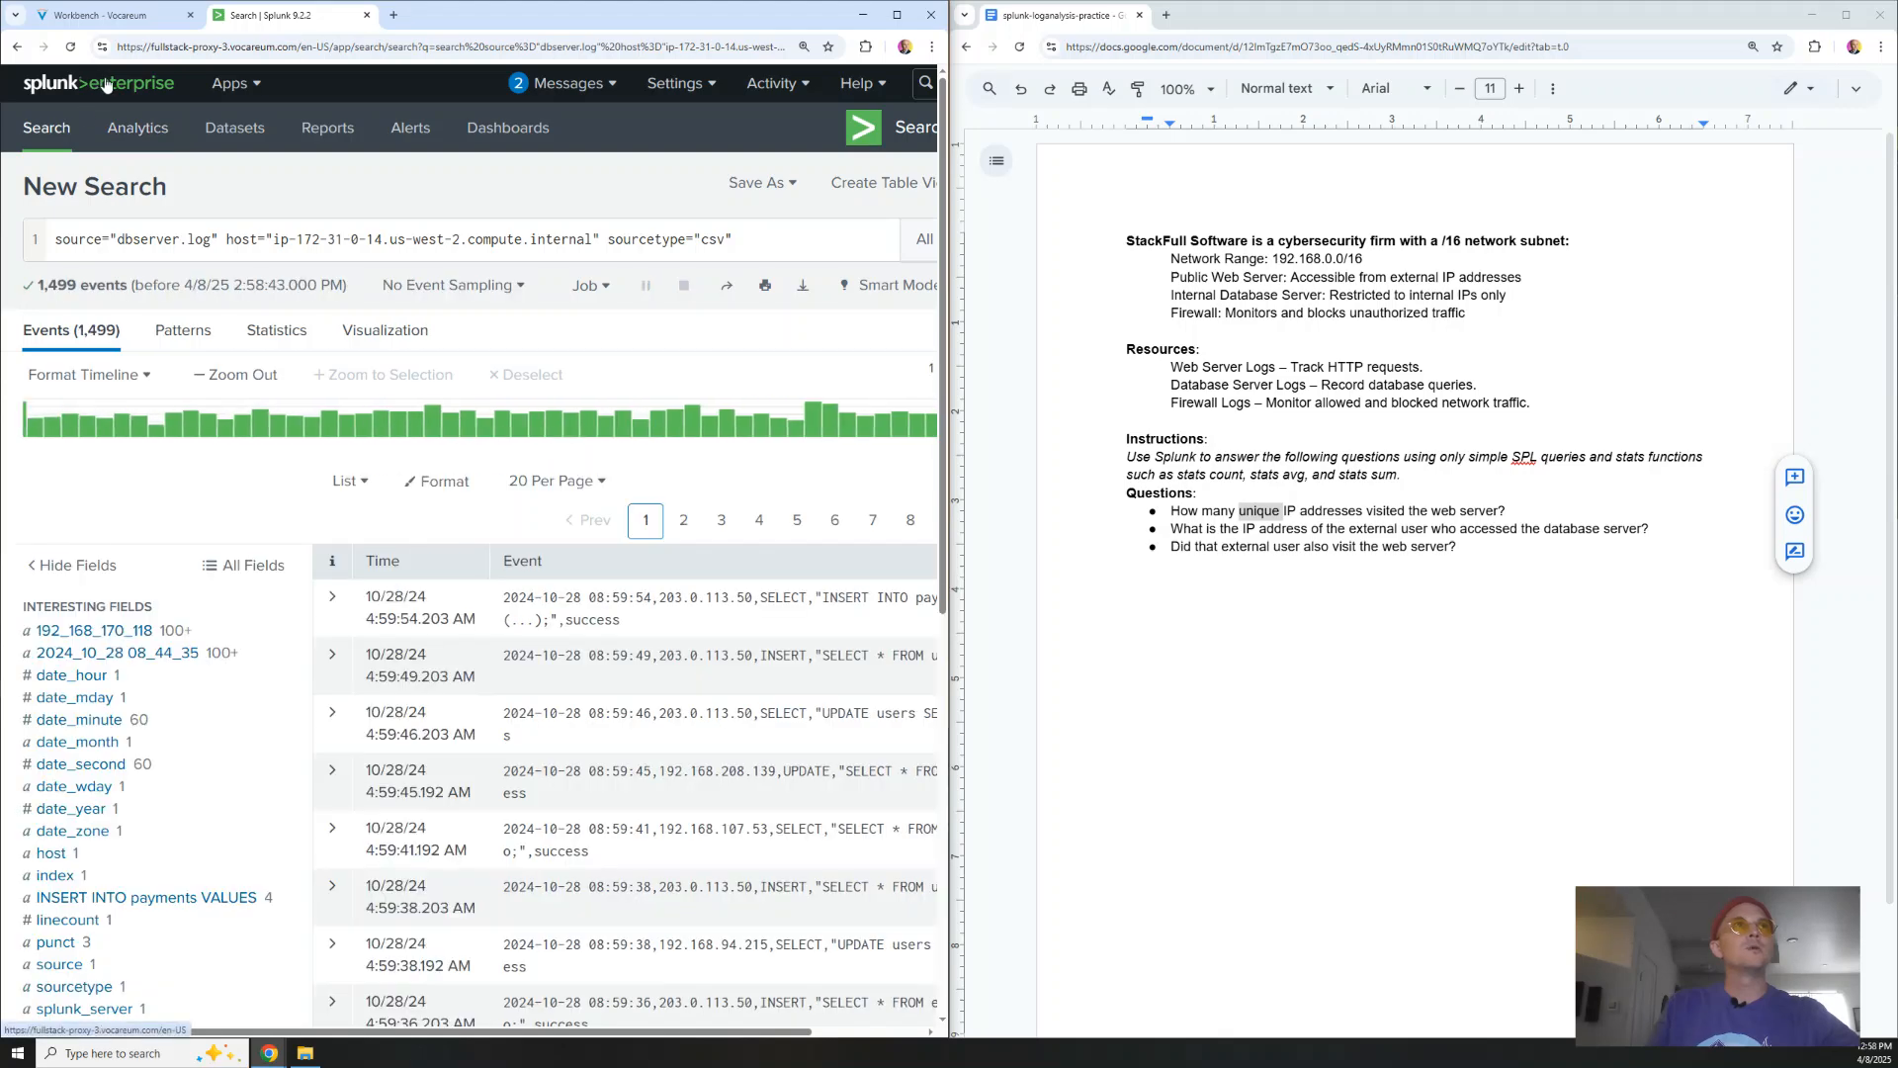
pyautogui.click(104, 83)
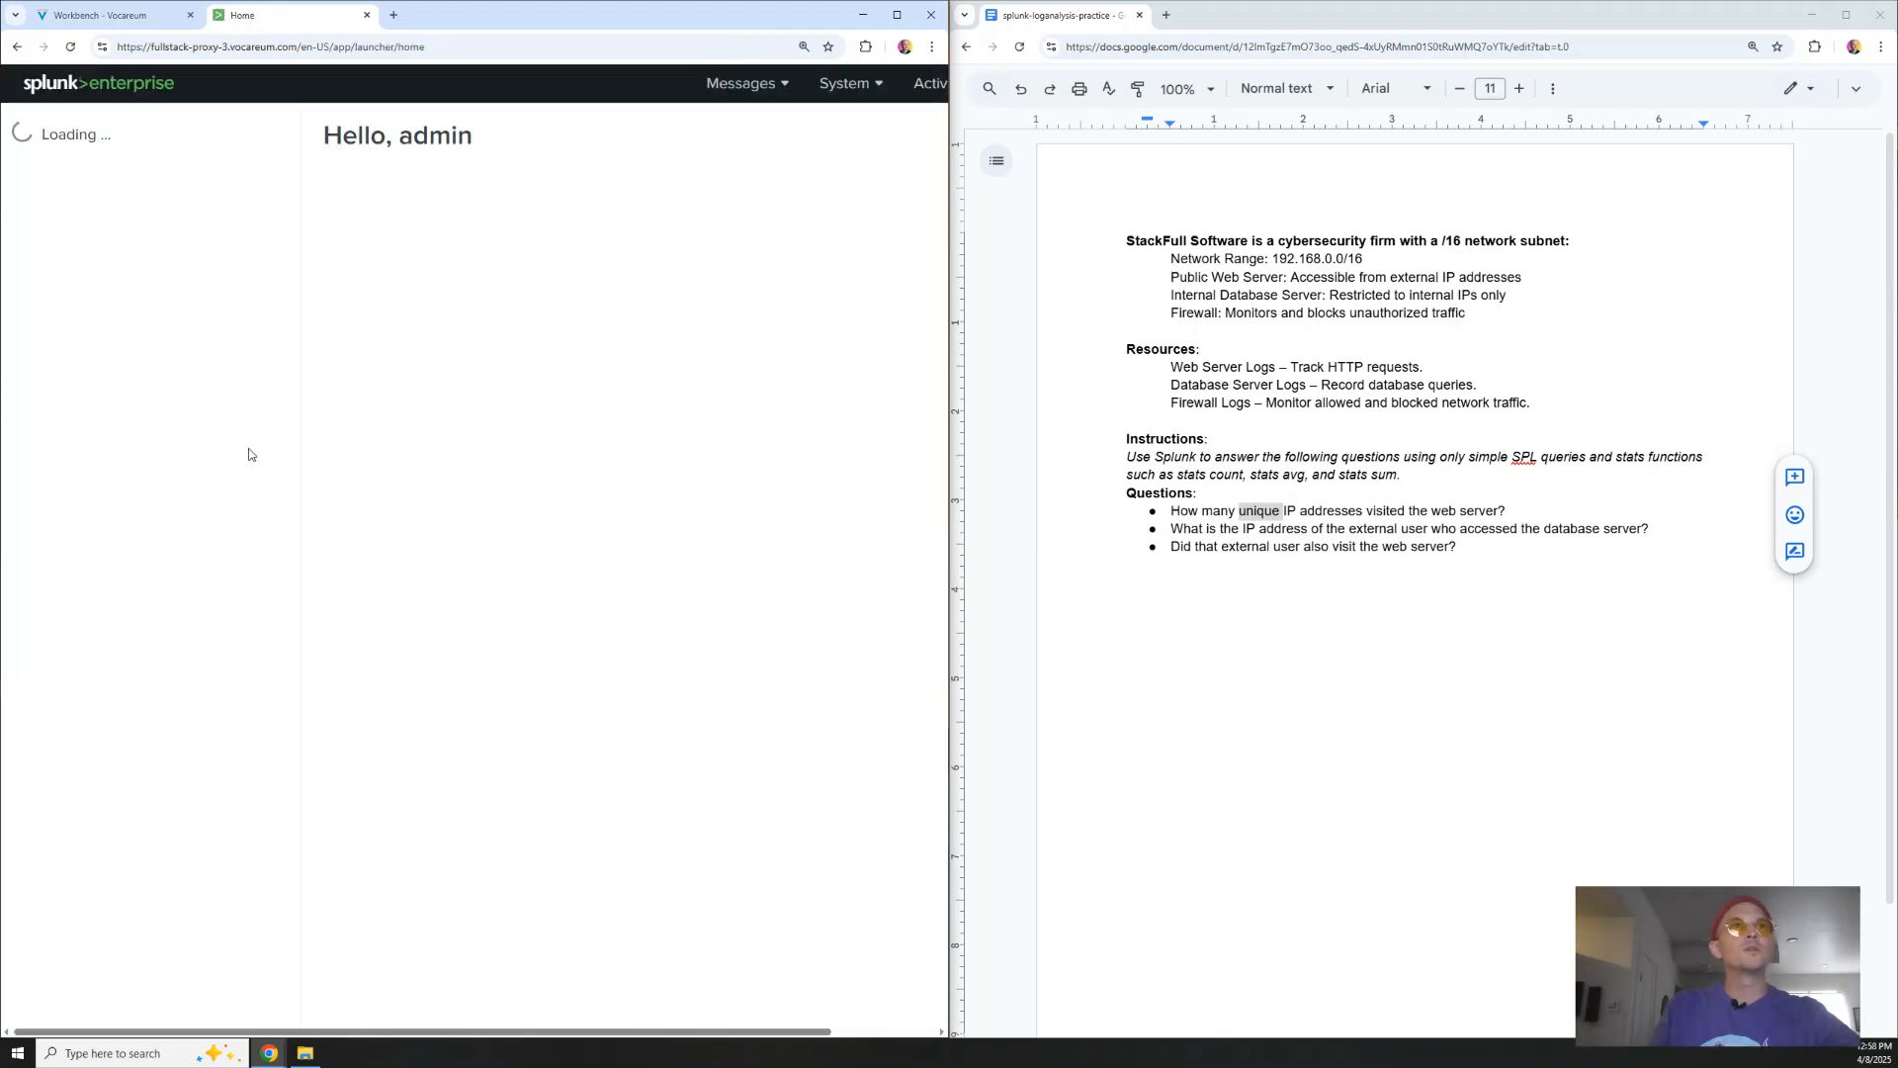
pyautogui.click(411, 355)
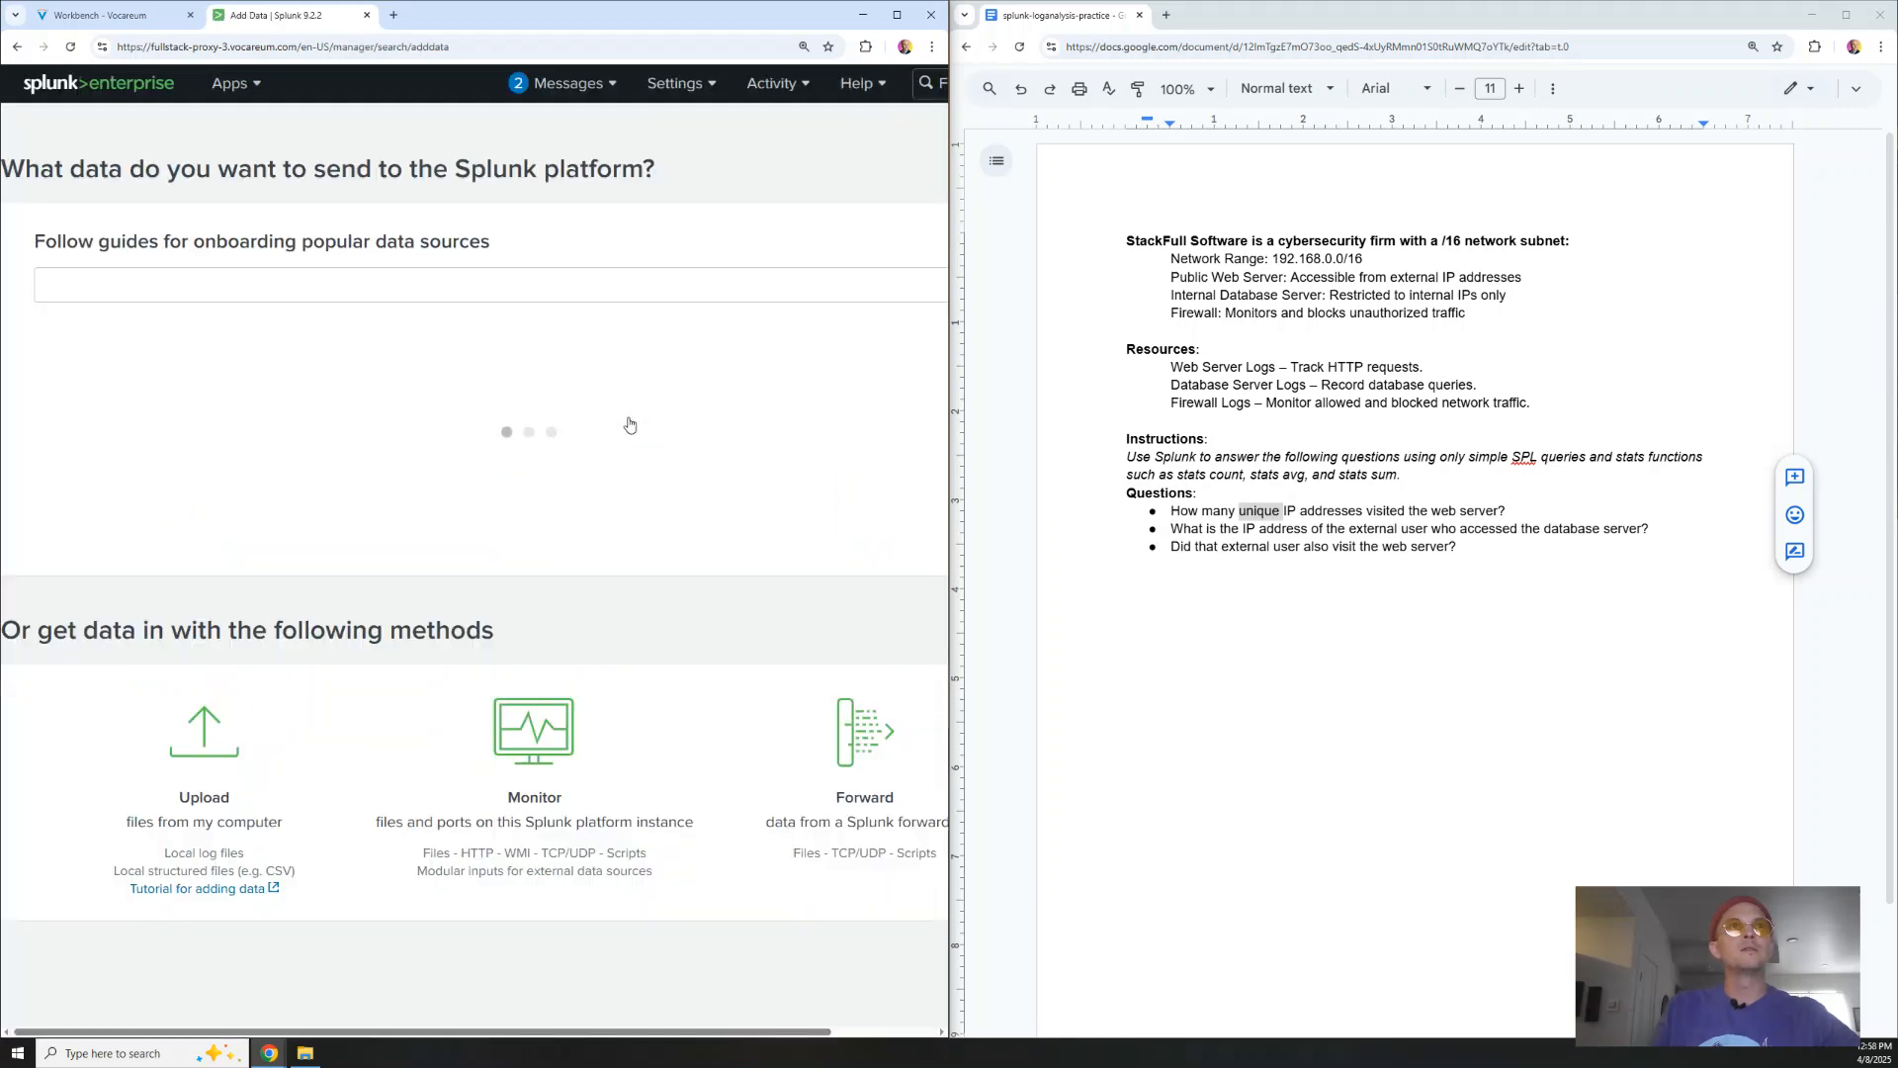
pyautogui.click(208, 880)
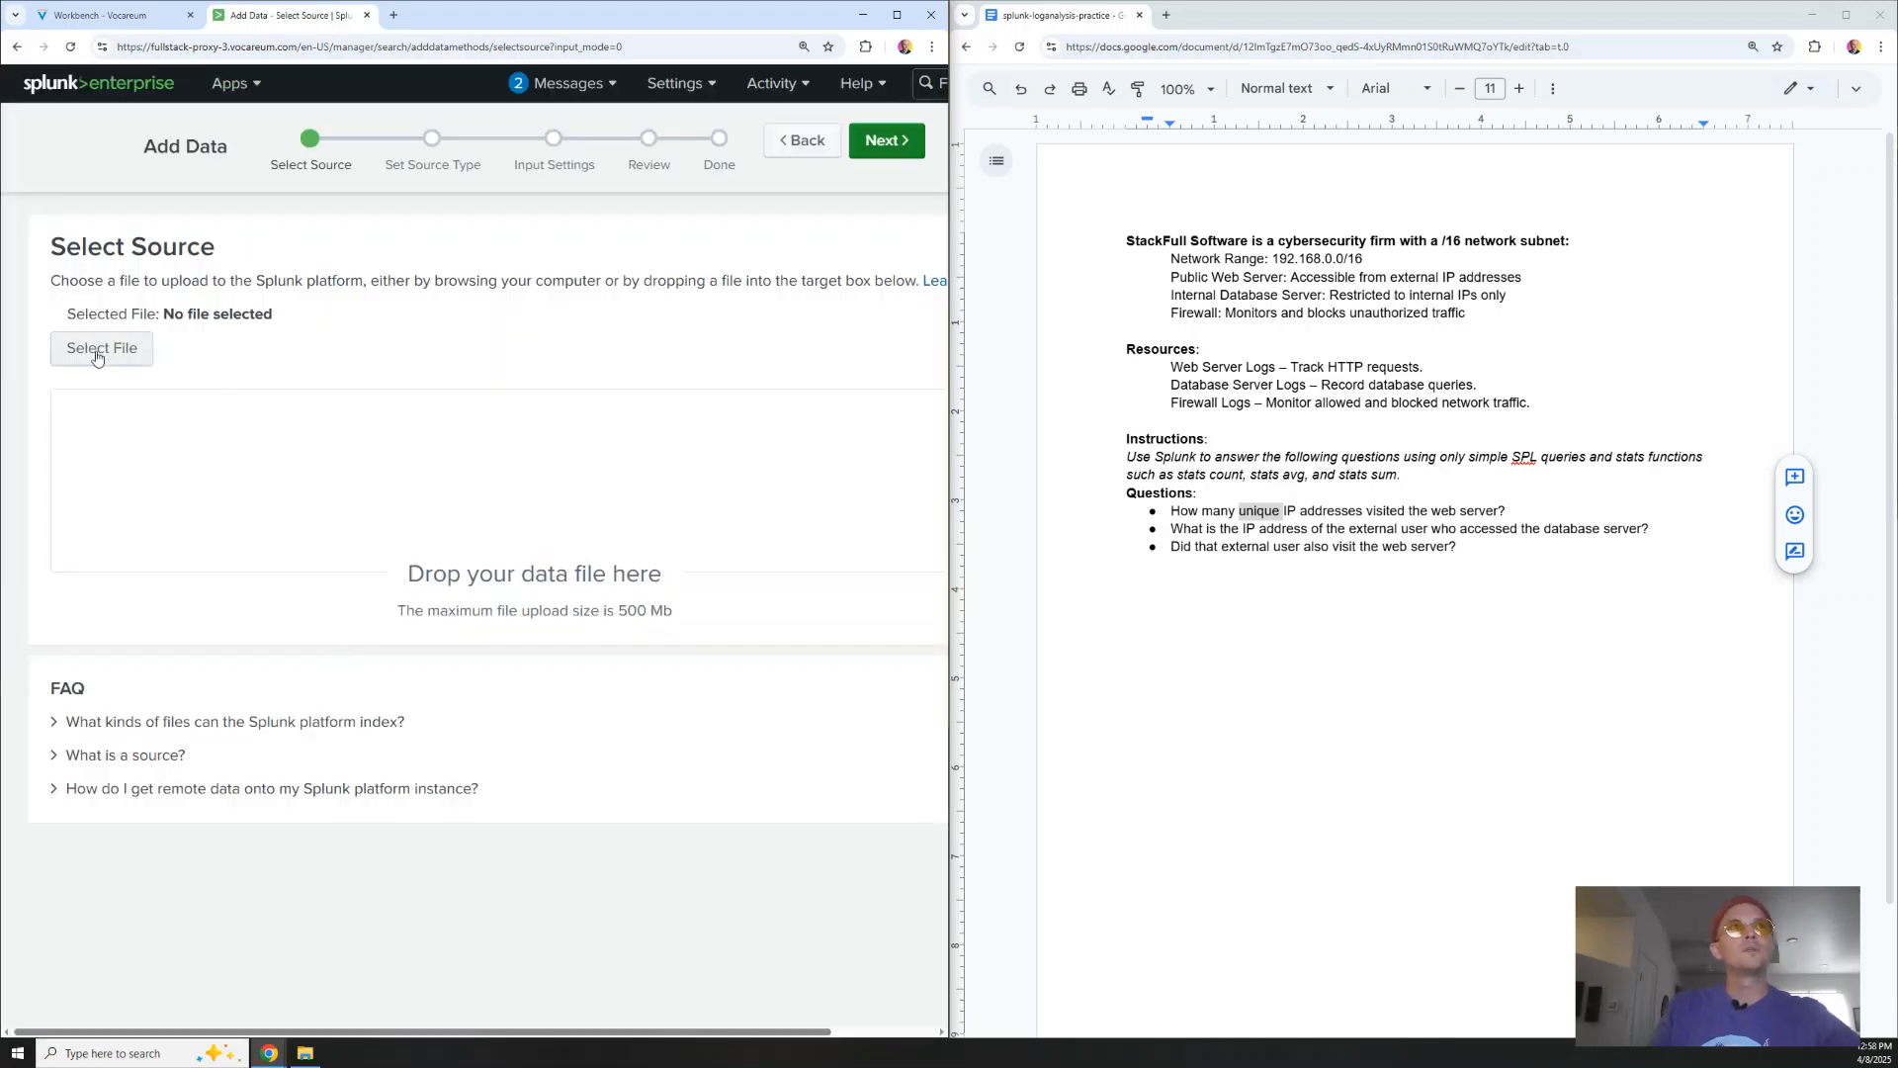
pyautogui.click(97, 352)
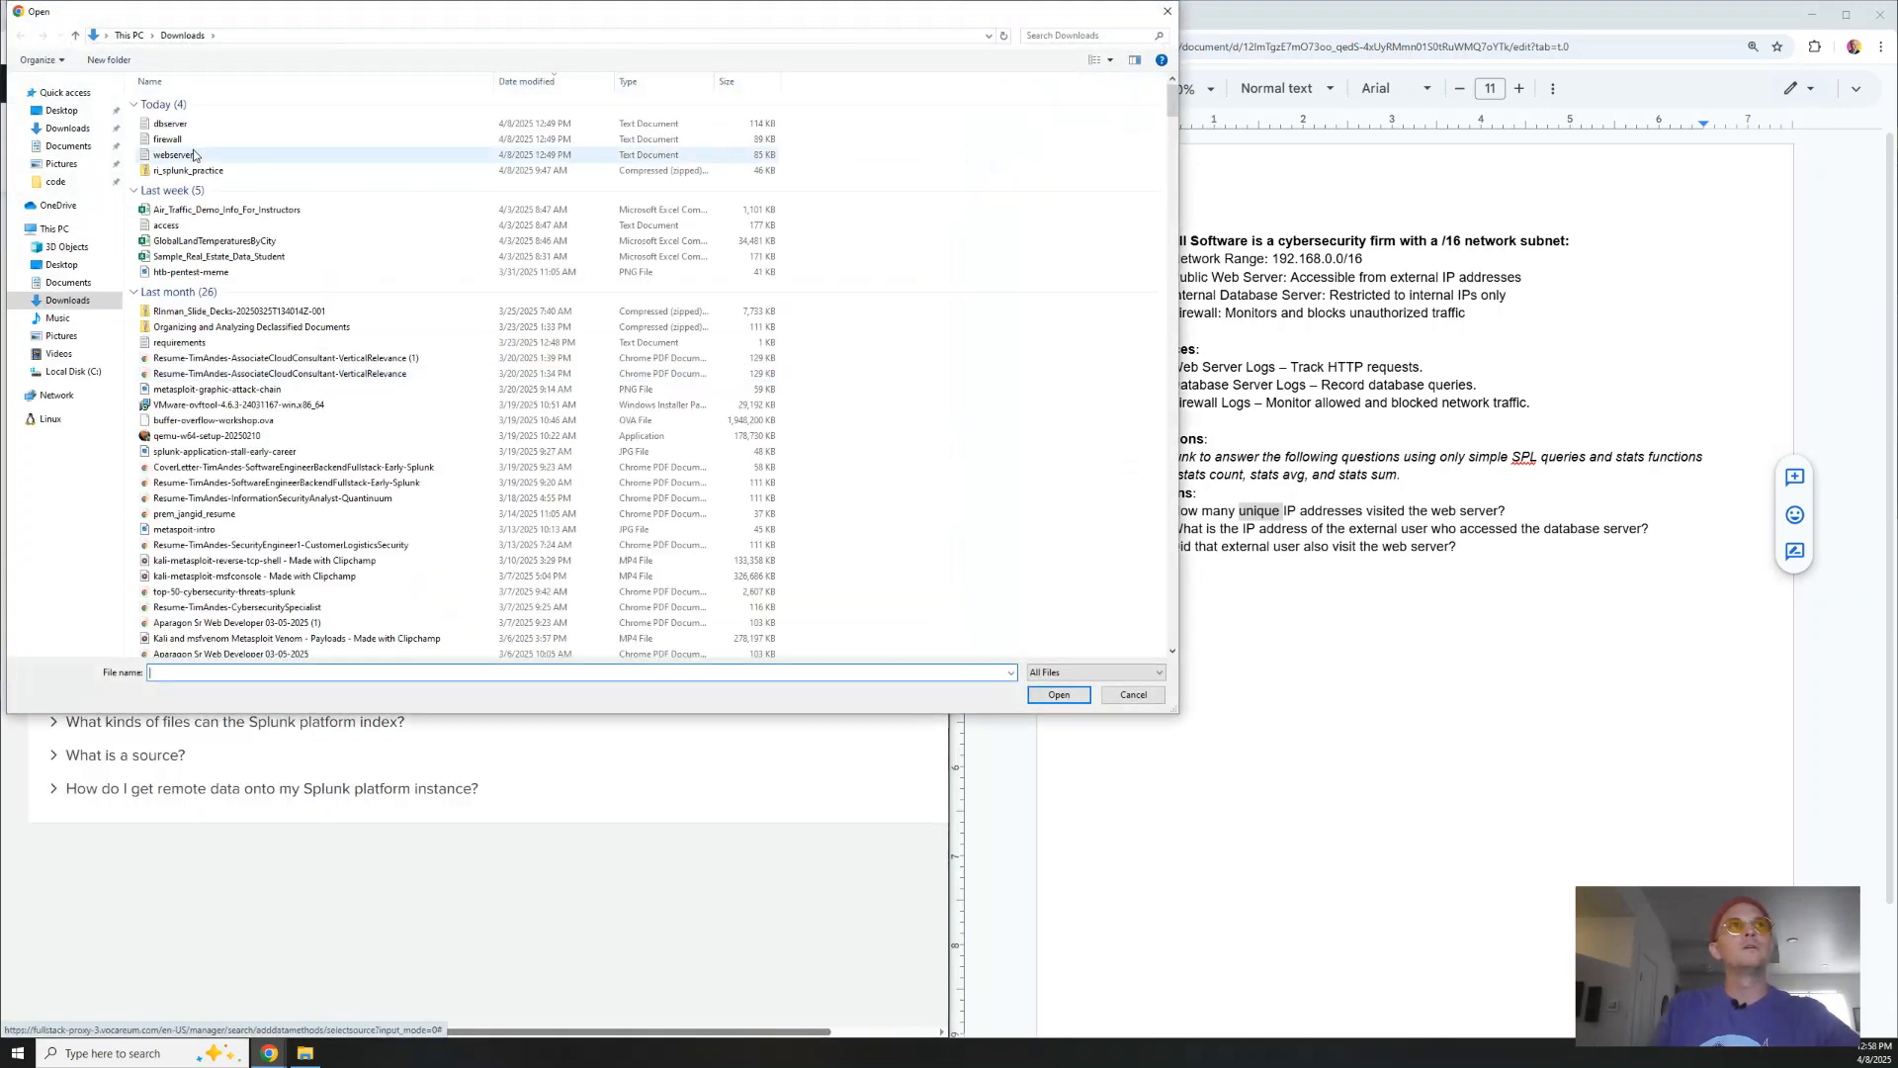
pyautogui.doubleClick(193, 139)
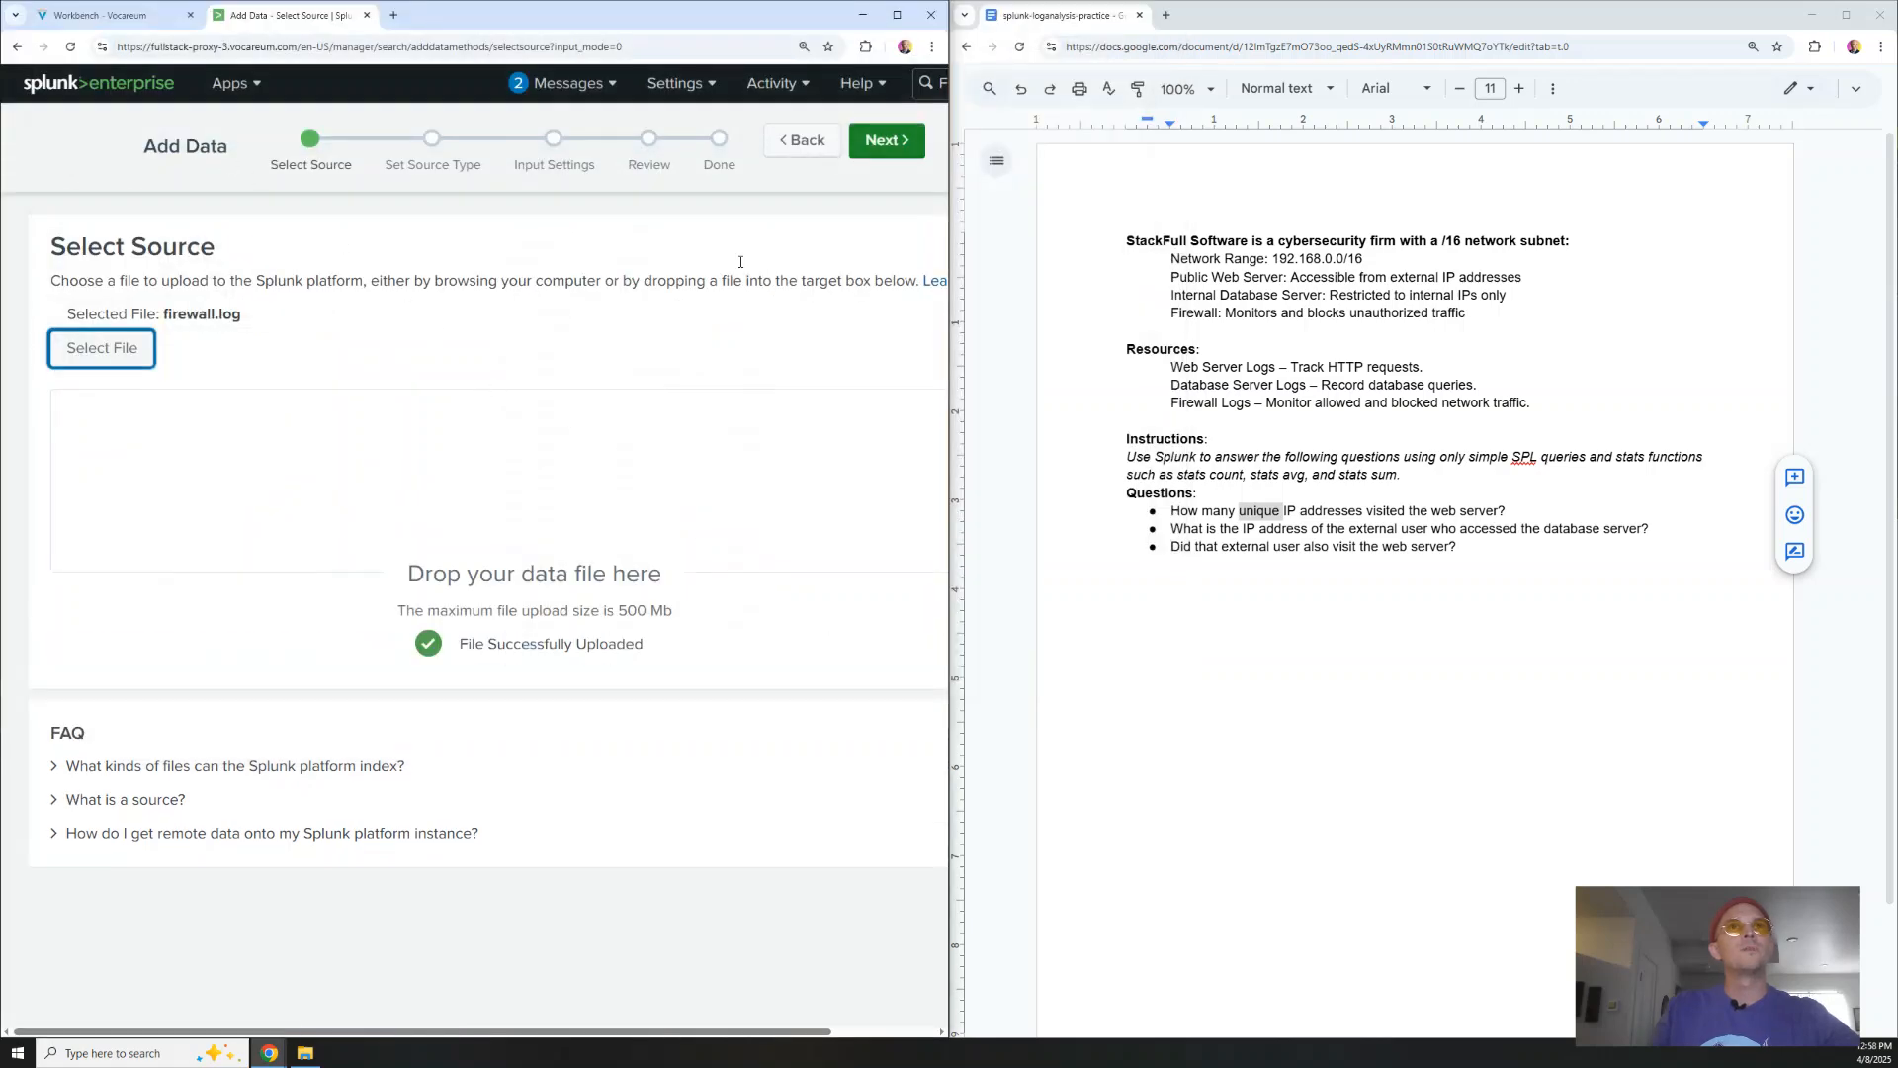
pyautogui.click(885, 140)
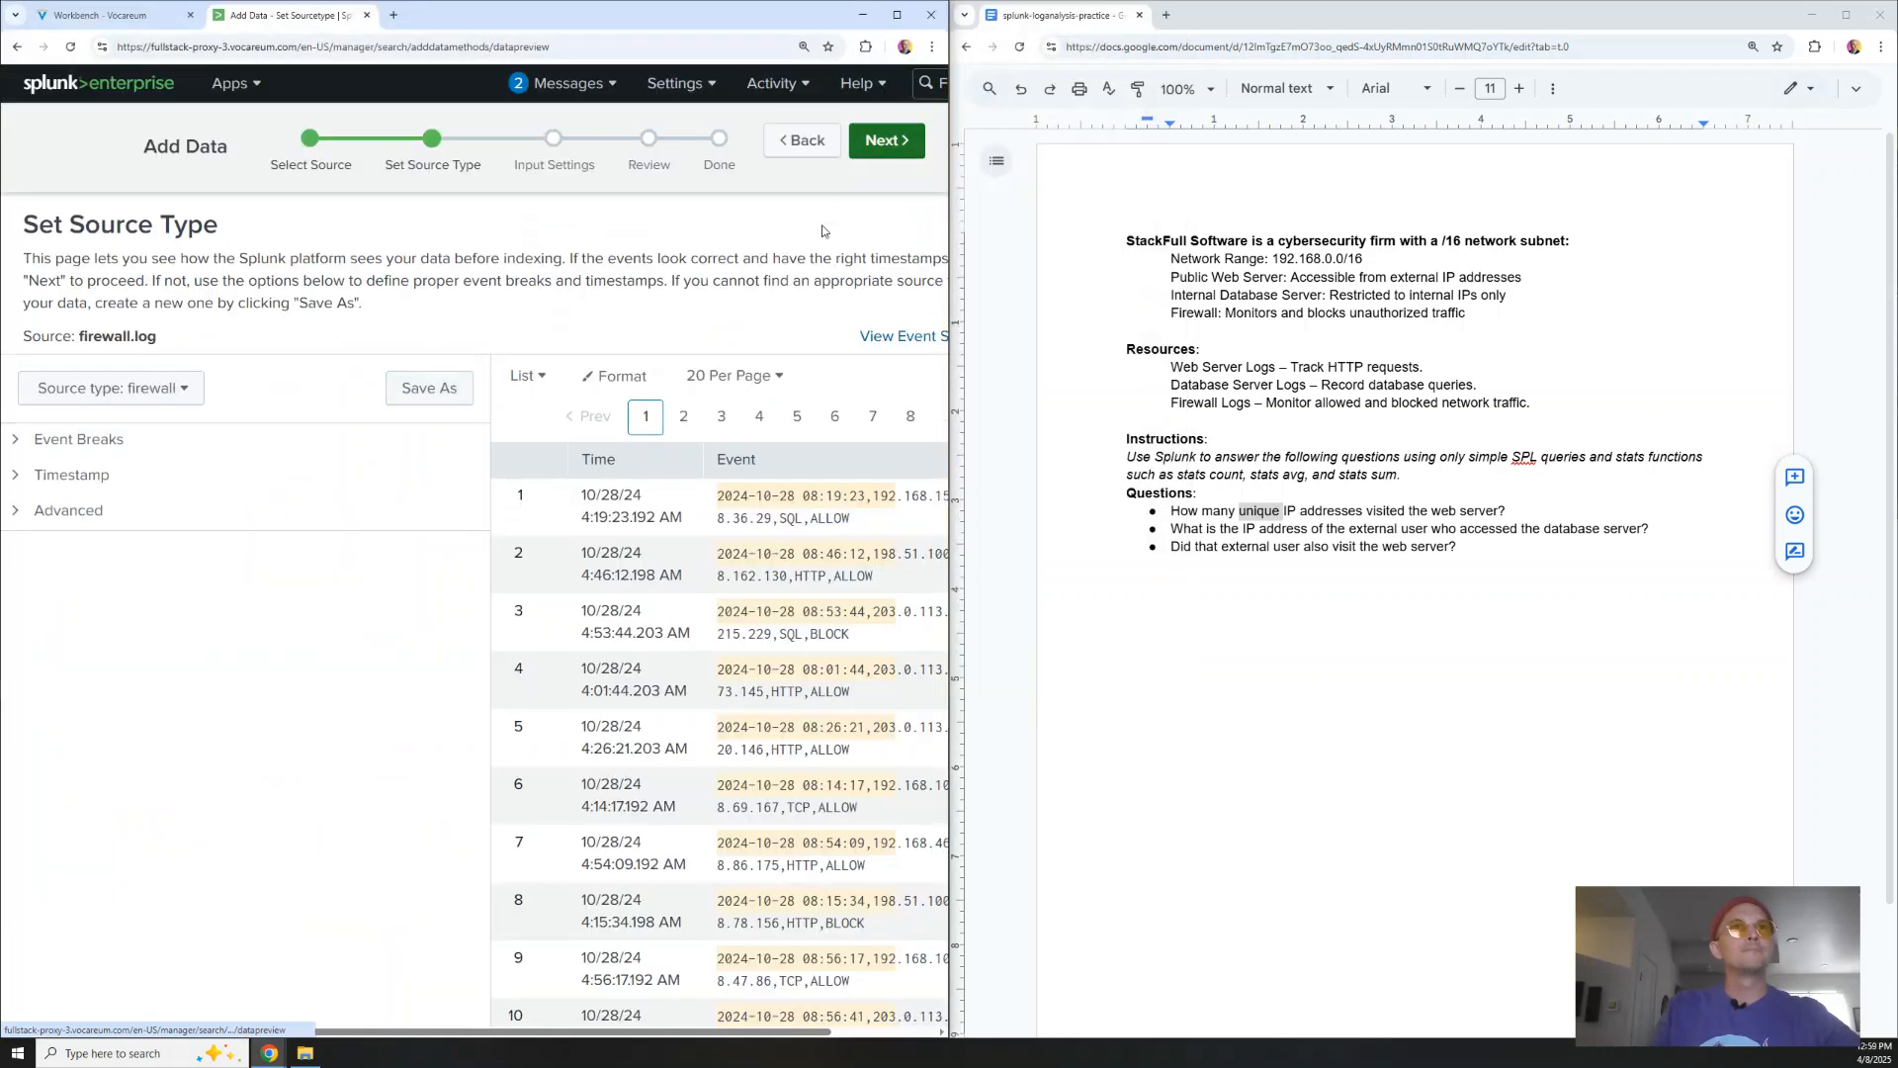
# Set the source type of firewall.log to csv and submit the upload with the default host and index settings
pyautogui.click(117, 395)
pyautogui.write('csv')
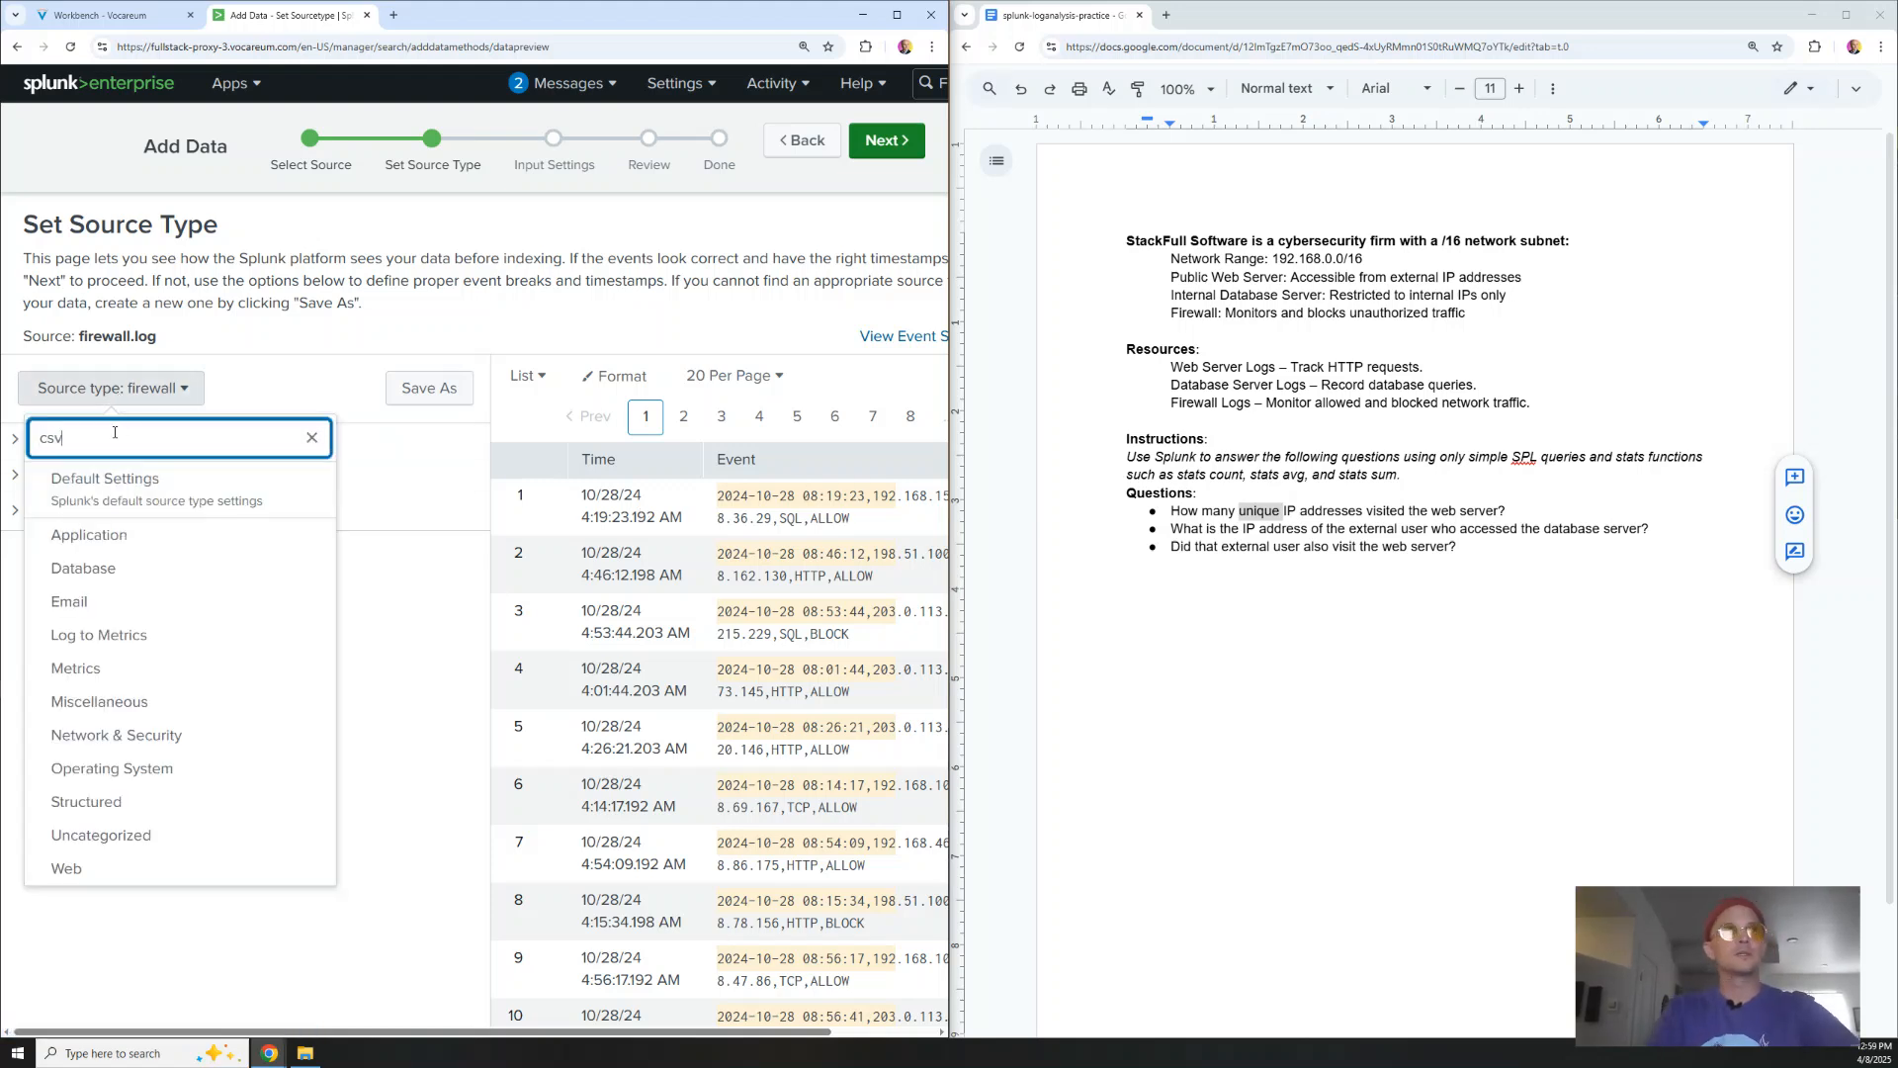
pyautogui.click(125, 495)
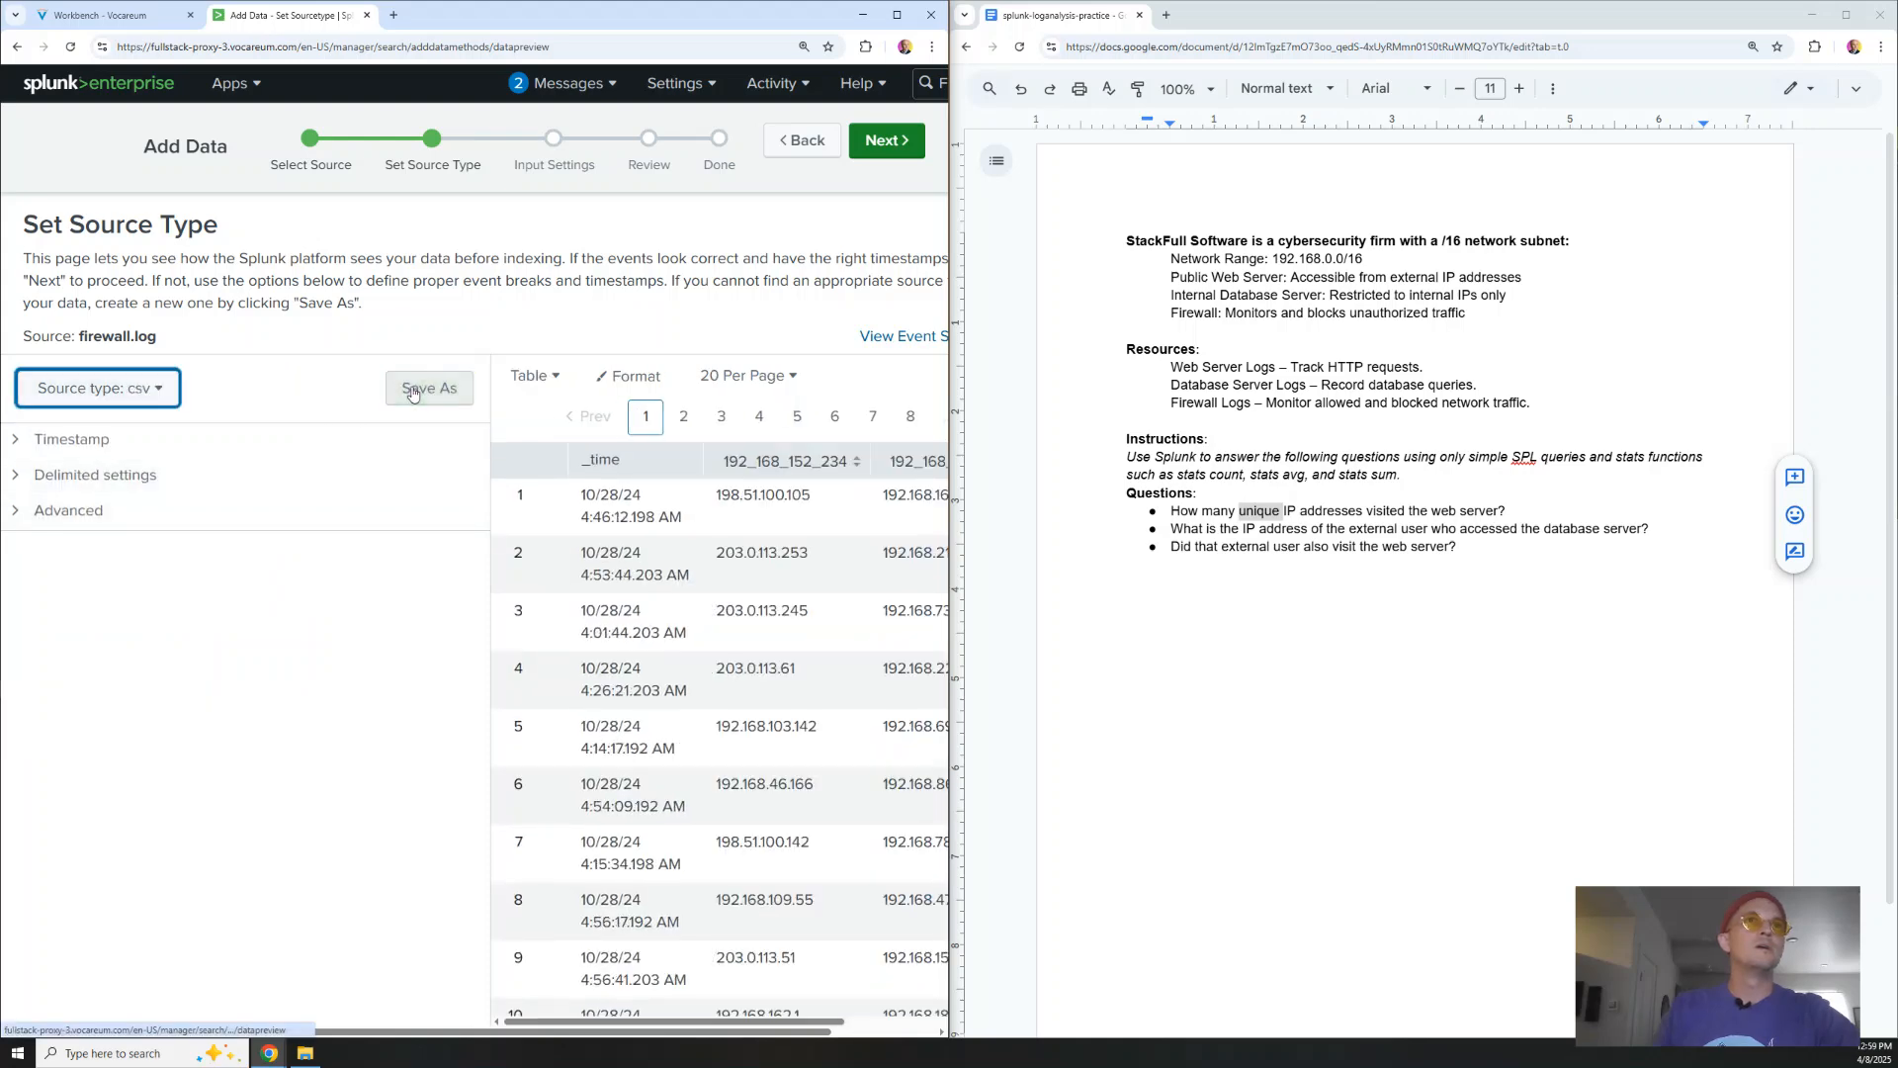
pyautogui.click(868, 144)
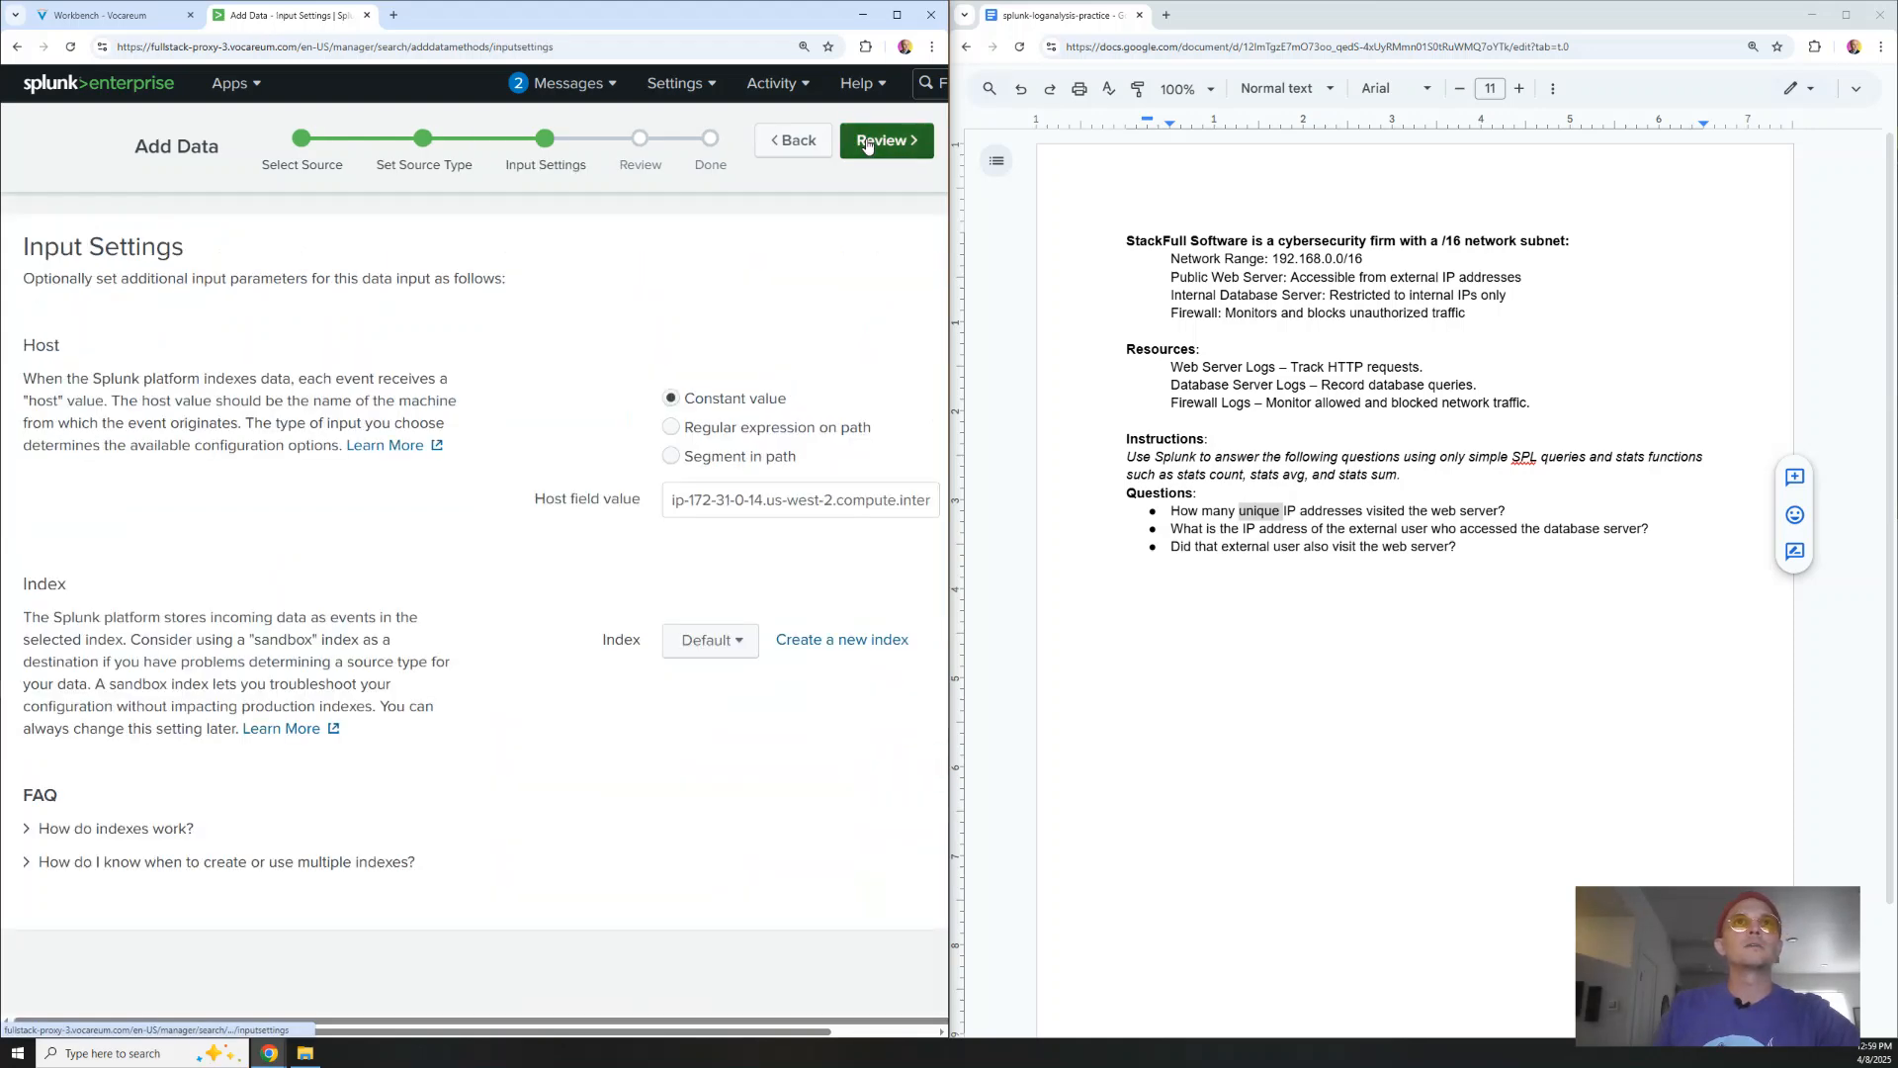
pyautogui.click(868, 144)
pyautogui.click(866, 144)
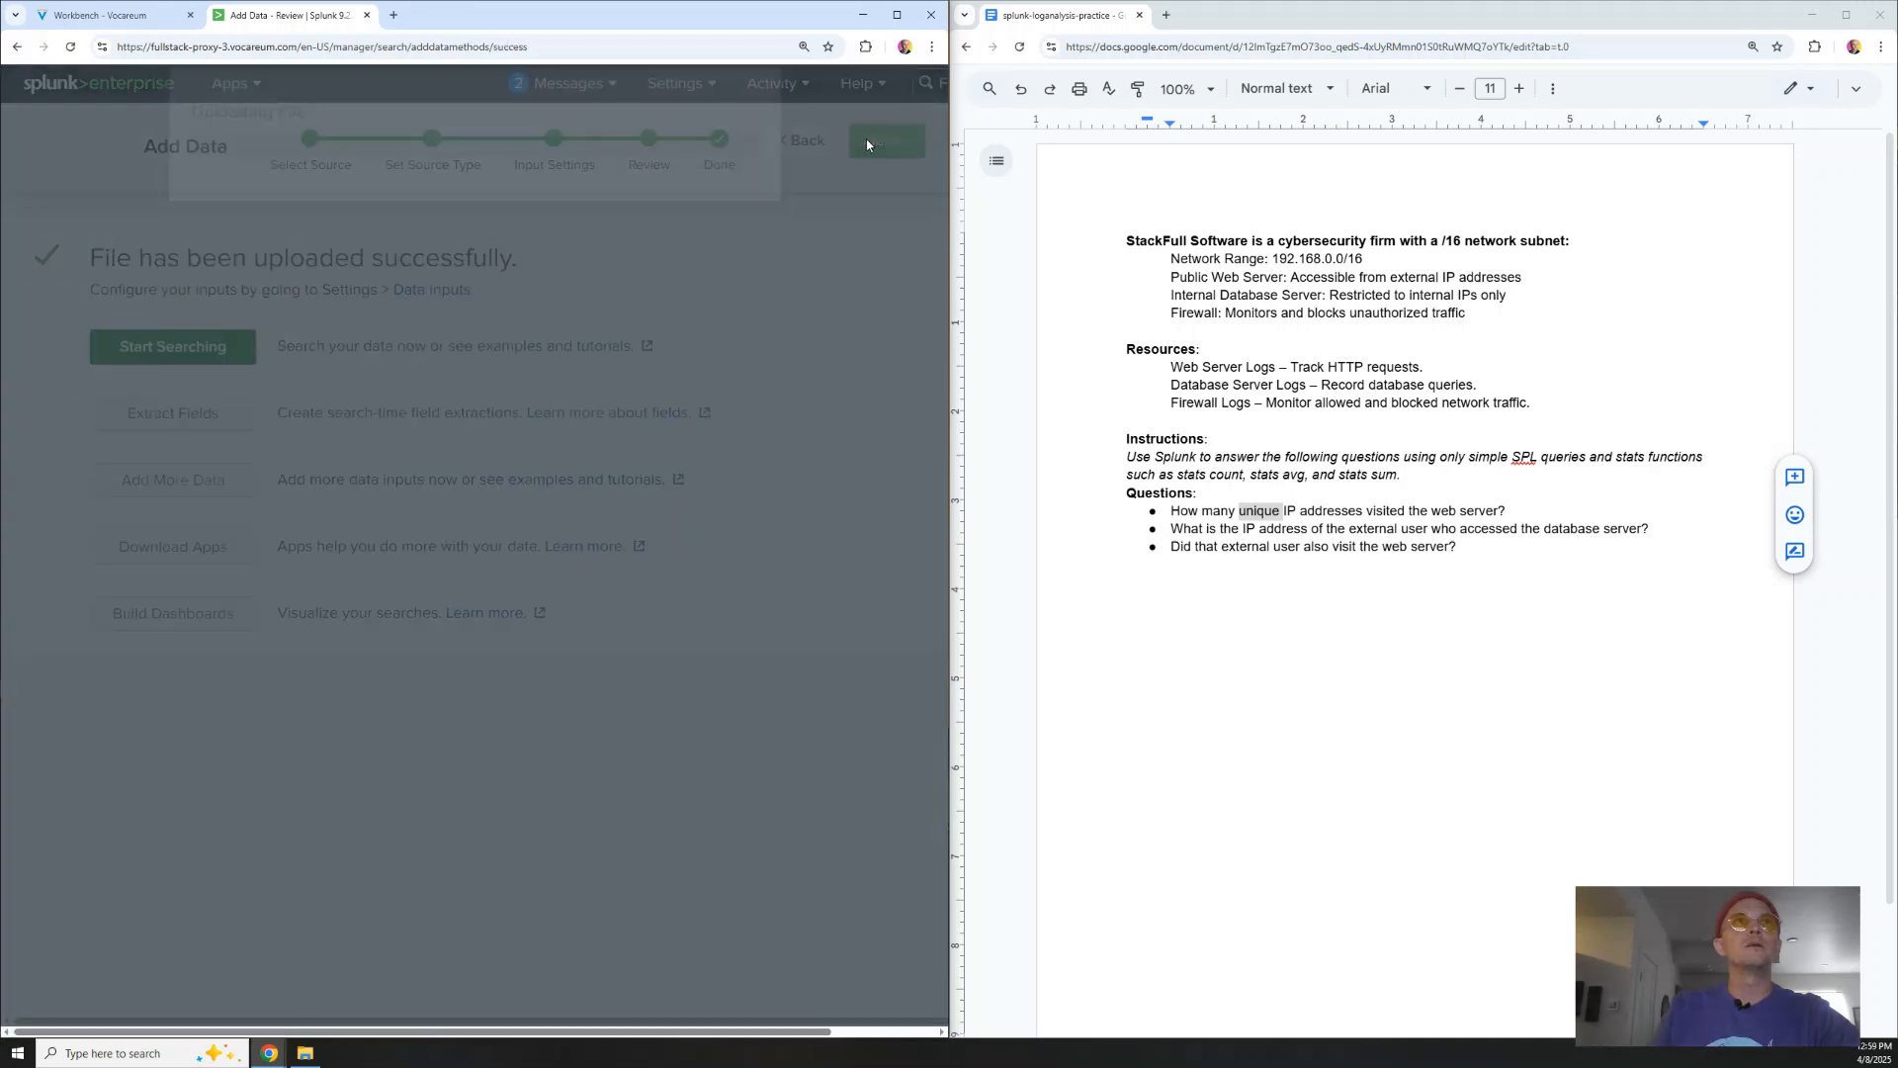
# Start another file upload from the Splunk home page with webserver.log as the source and proceed to its source type settings
pyautogui.click(147, 354)
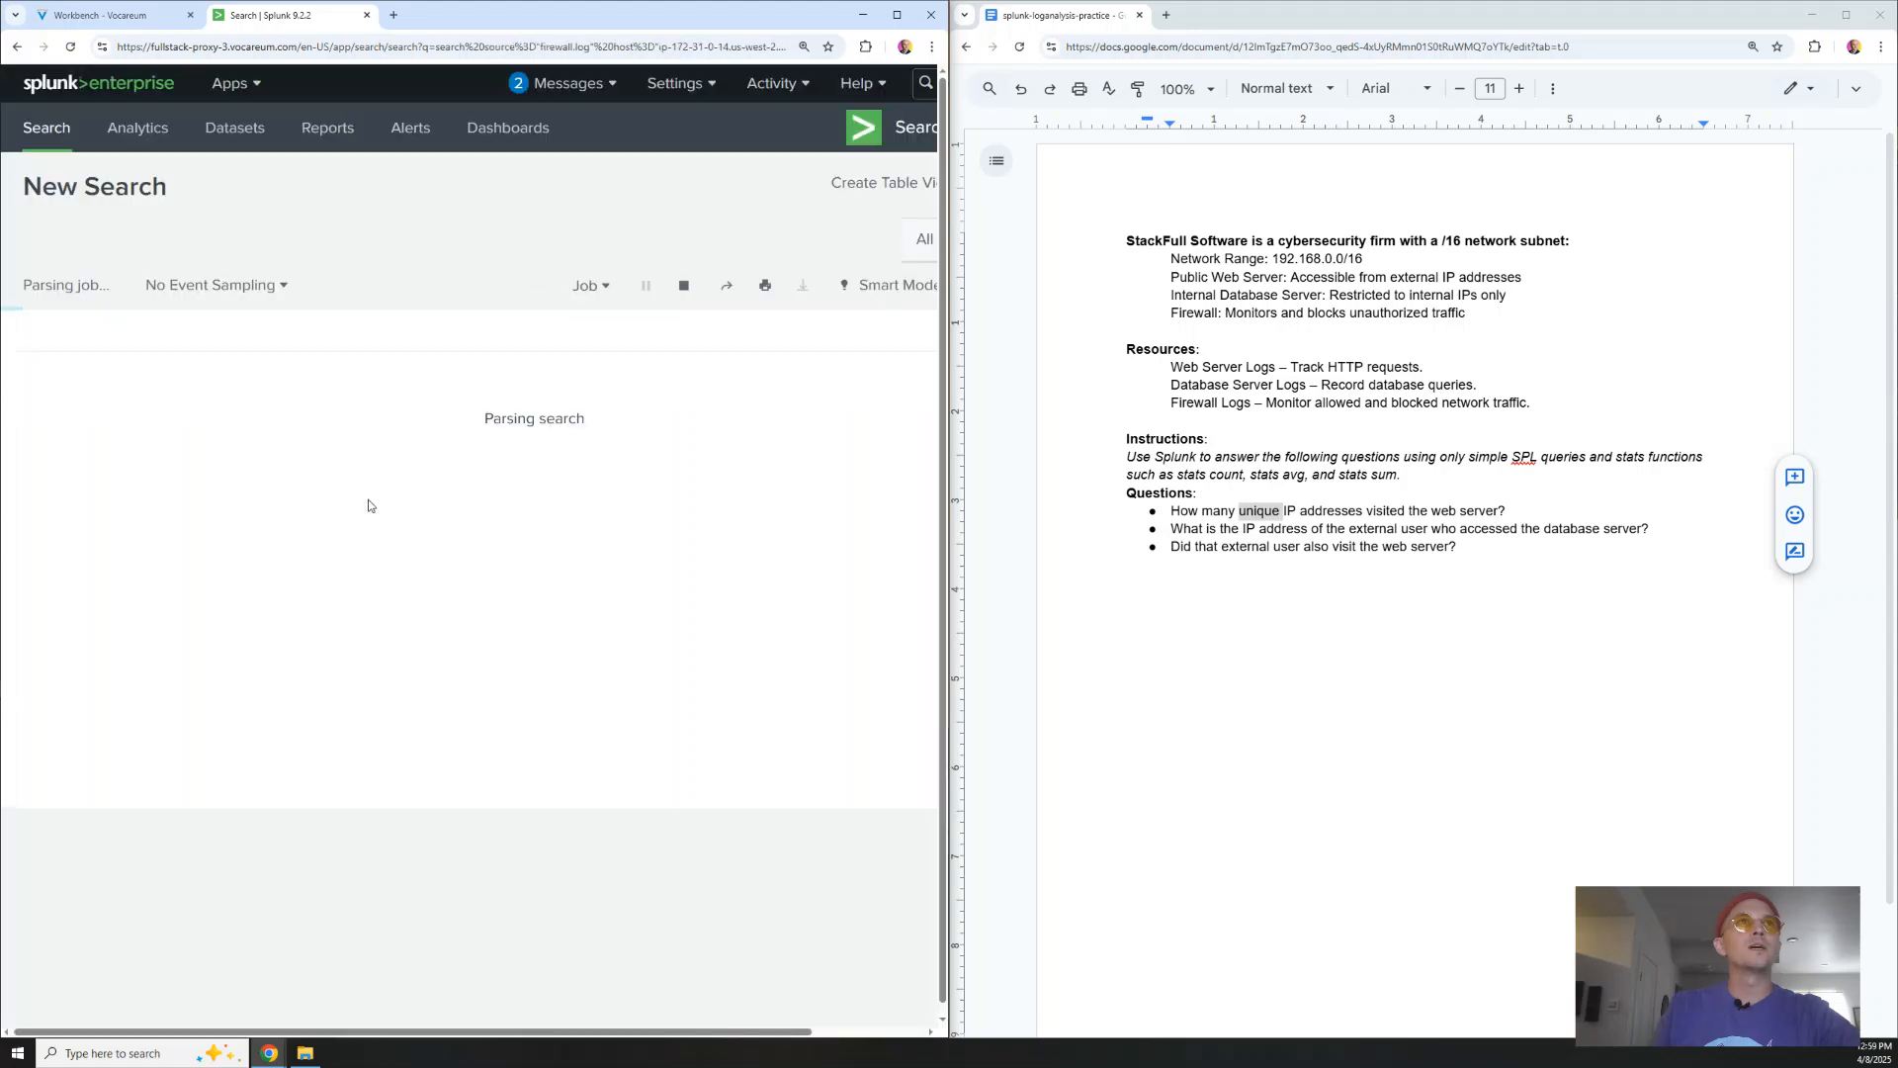
pyautogui.click(99, 83)
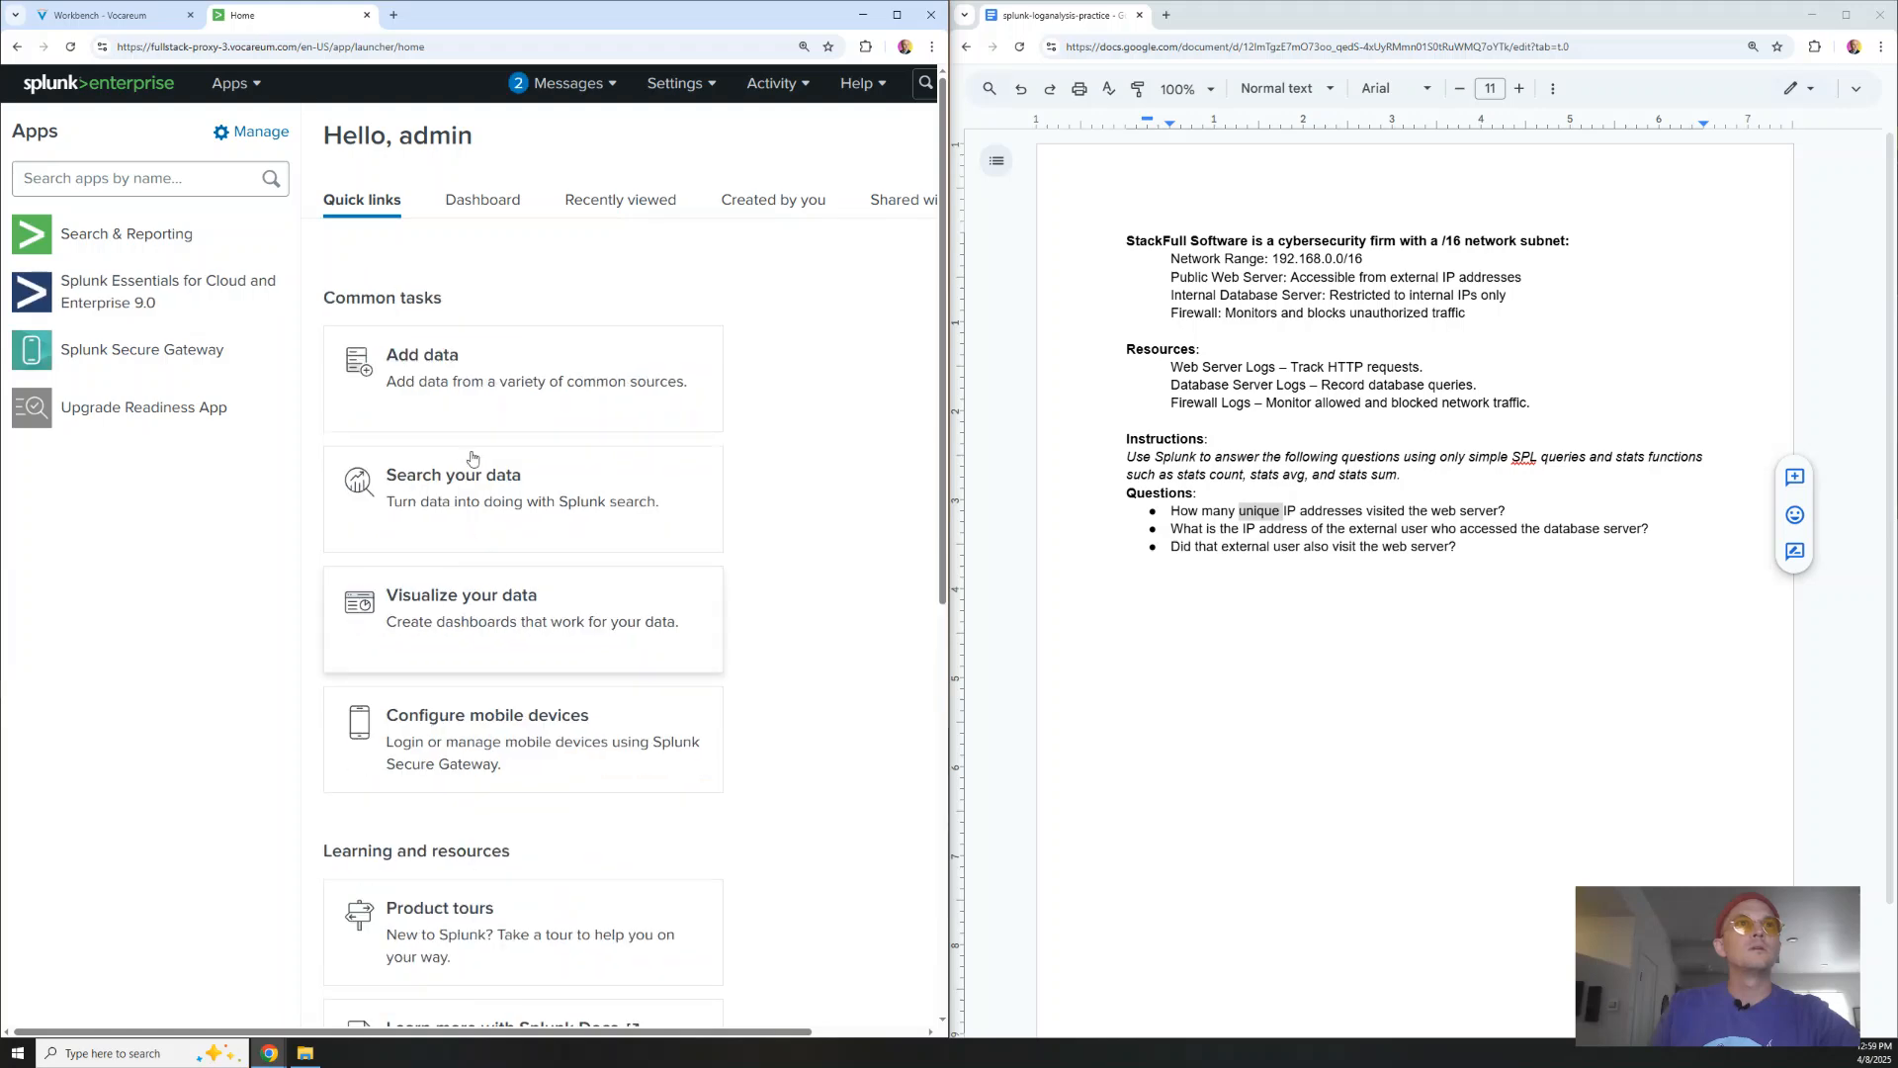
pyautogui.click(435, 427)
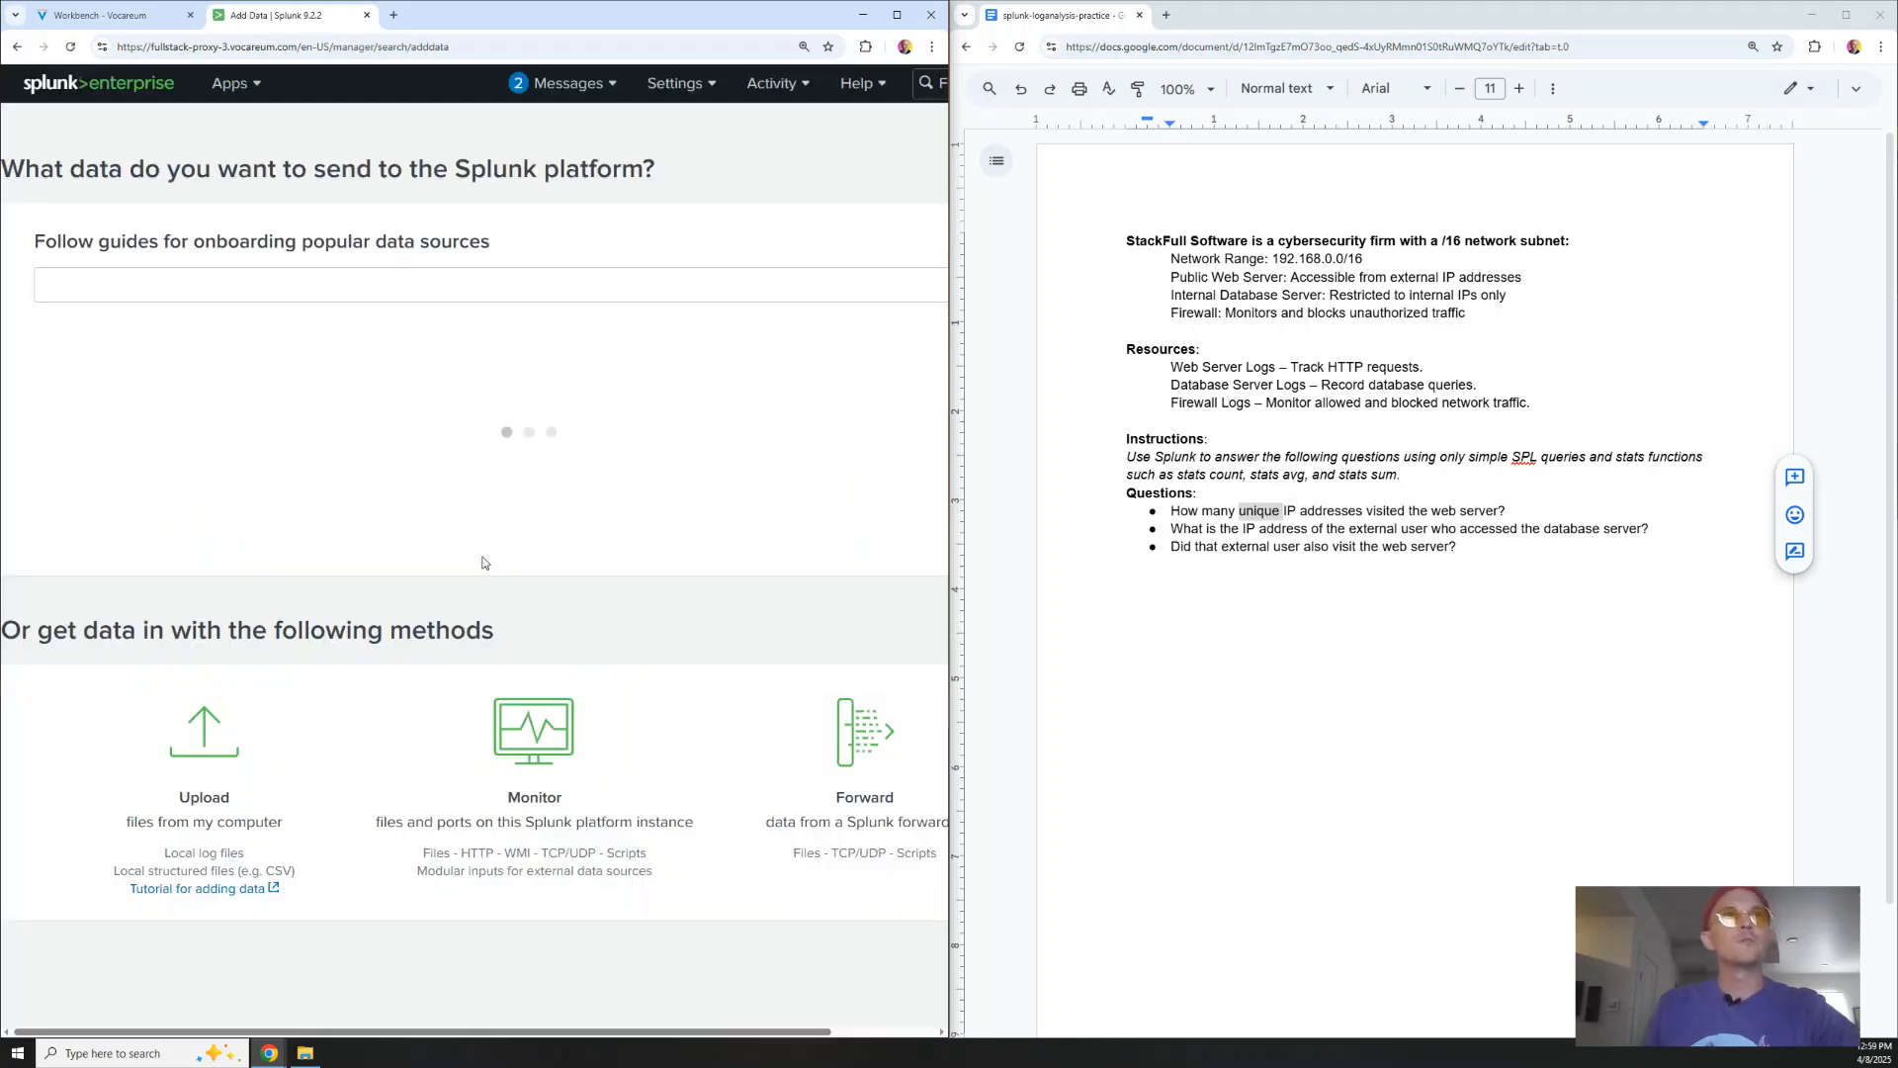
pyautogui.click(171, 790)
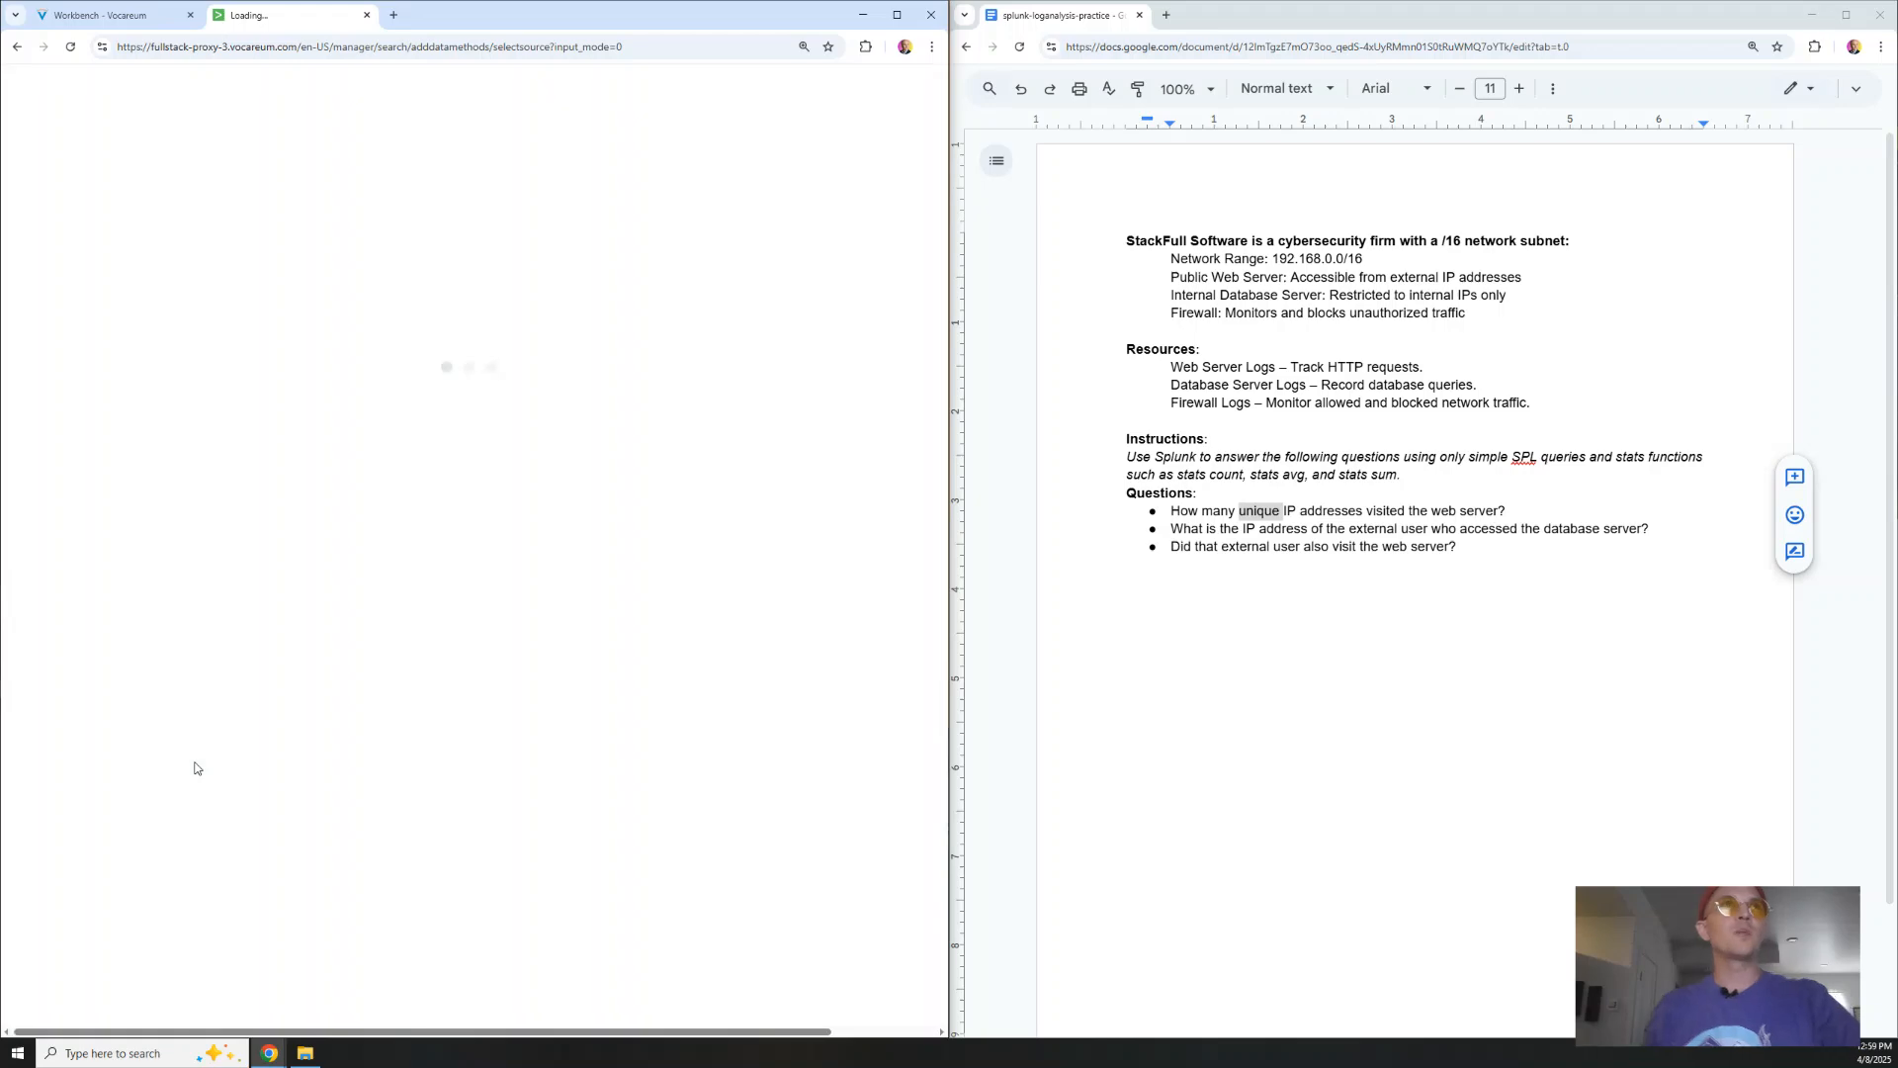
pyautogui.click(103, 348)
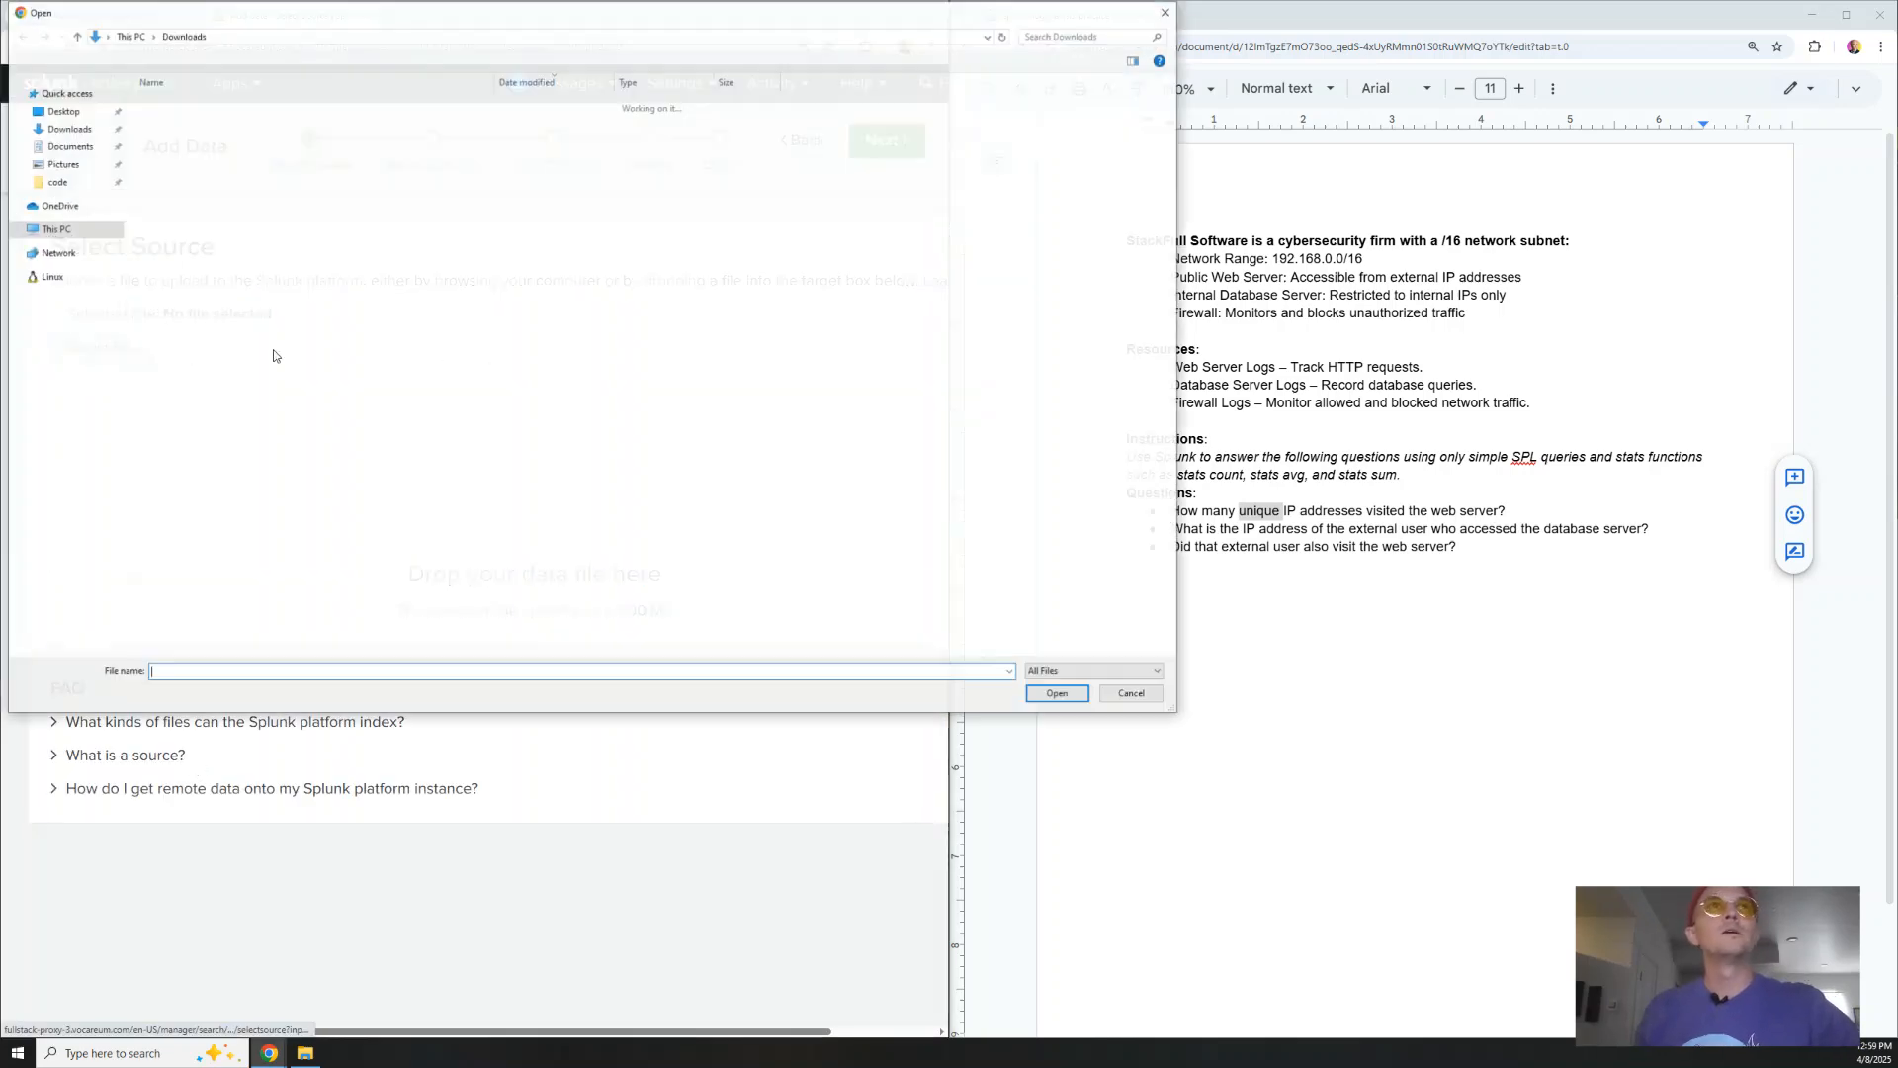
pyautogui.doubleClick(174, 155)
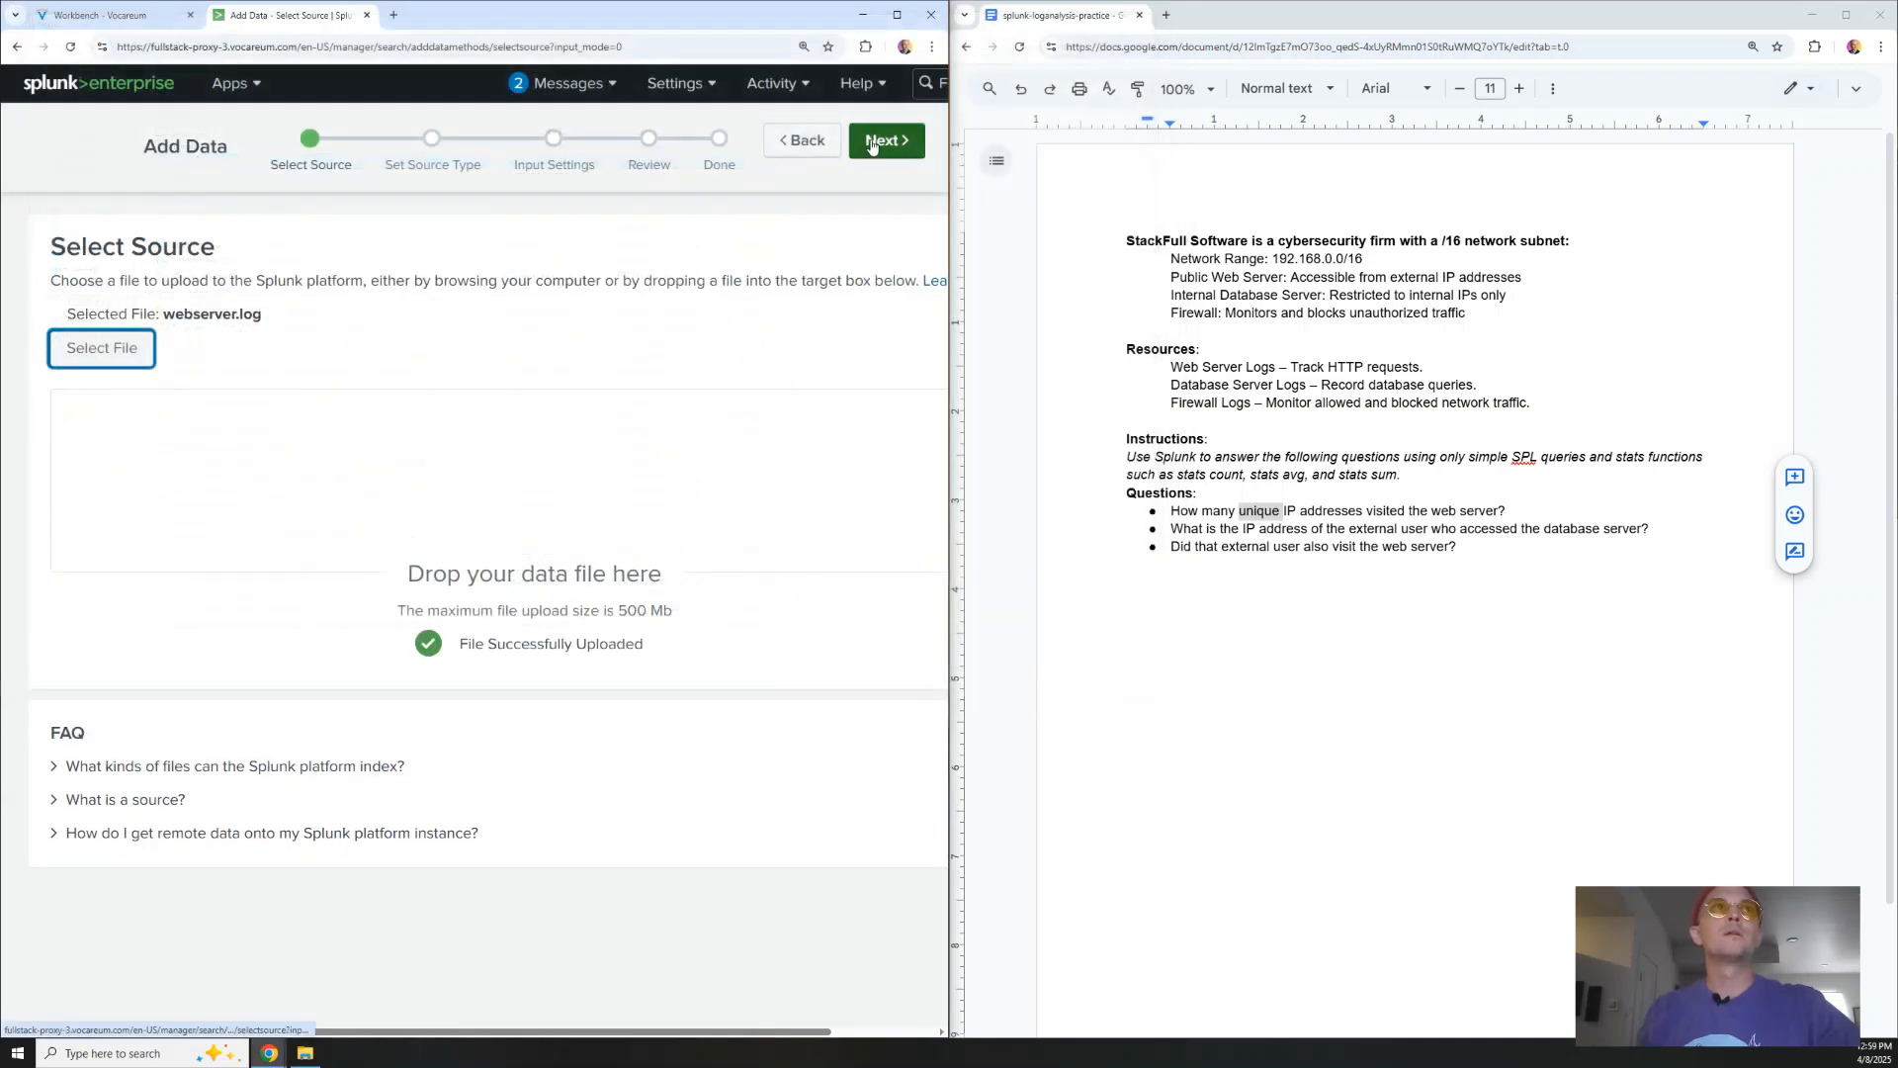
pyautogui.click(867, 146)
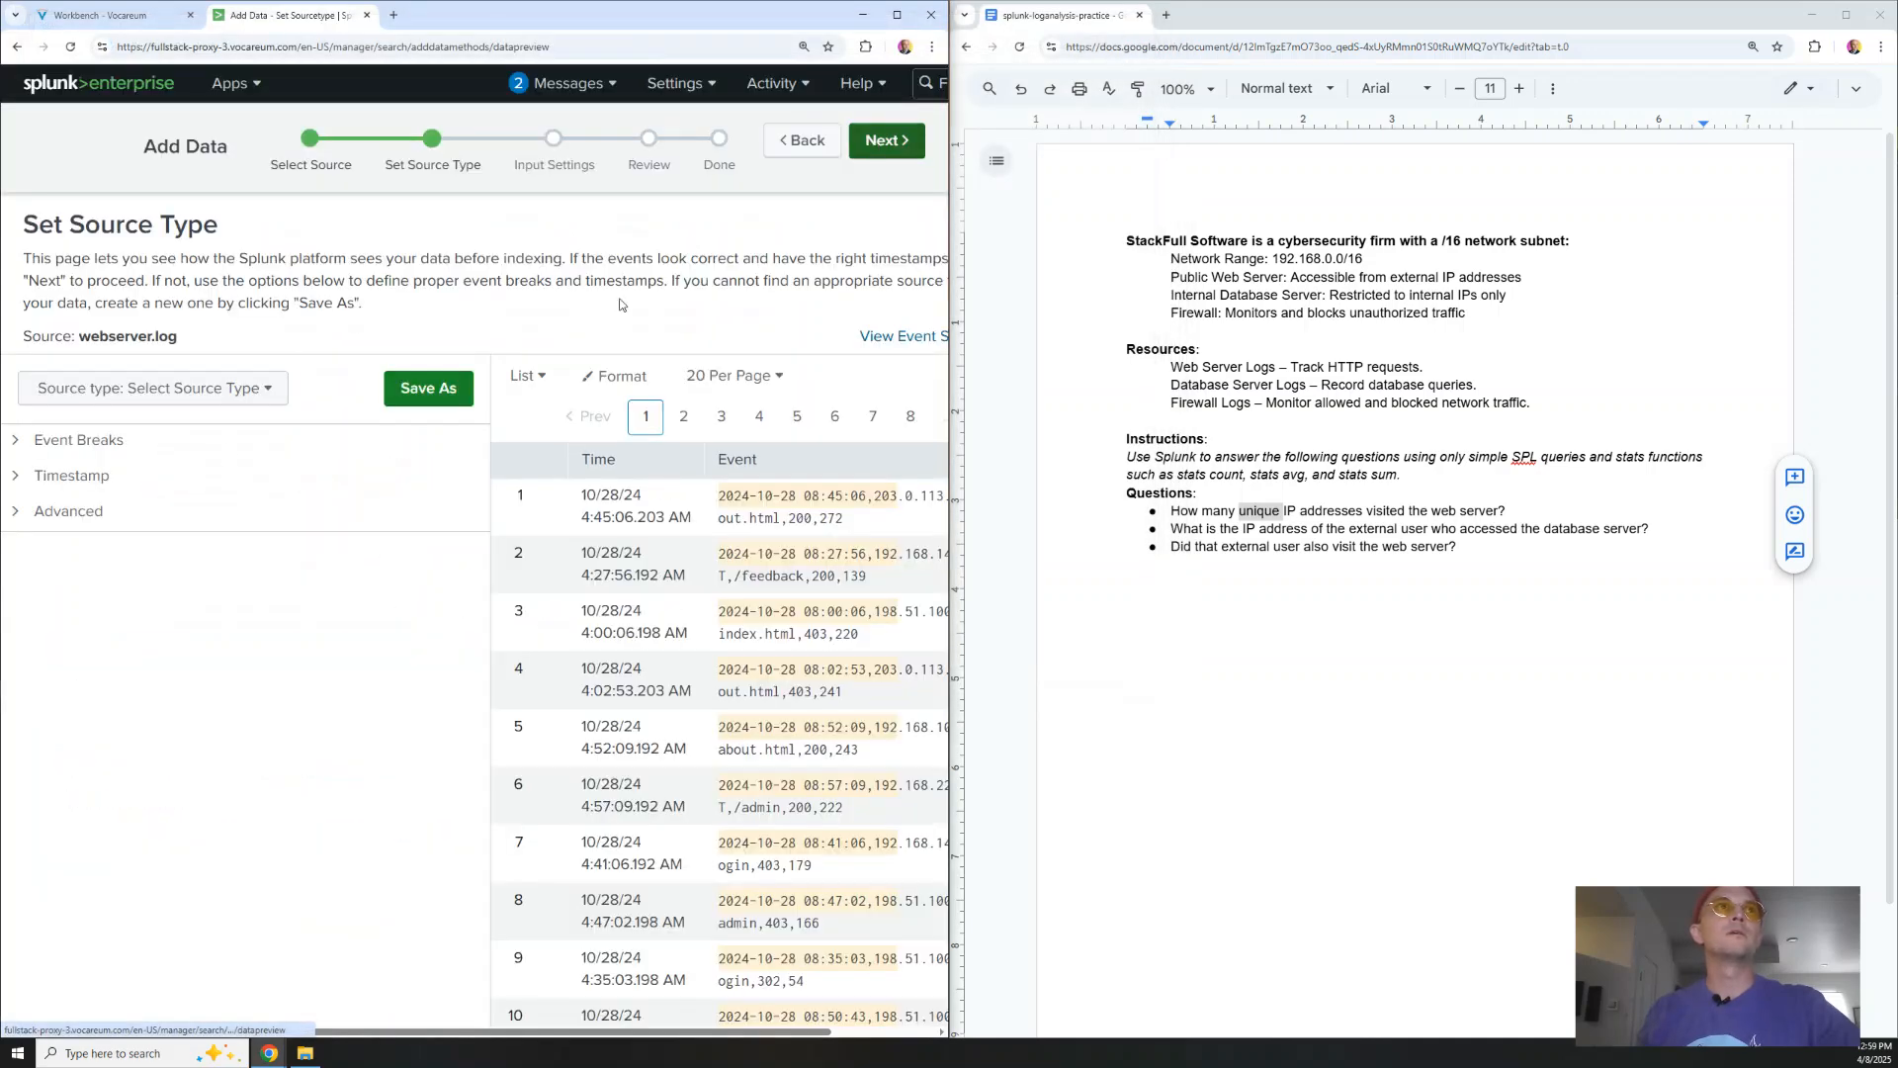
# Set the source type of webserver.log to csv, submit the upload with default input settings, and start searching the data
pyautogui.click(201, 385)
pyautogui.write('csv')
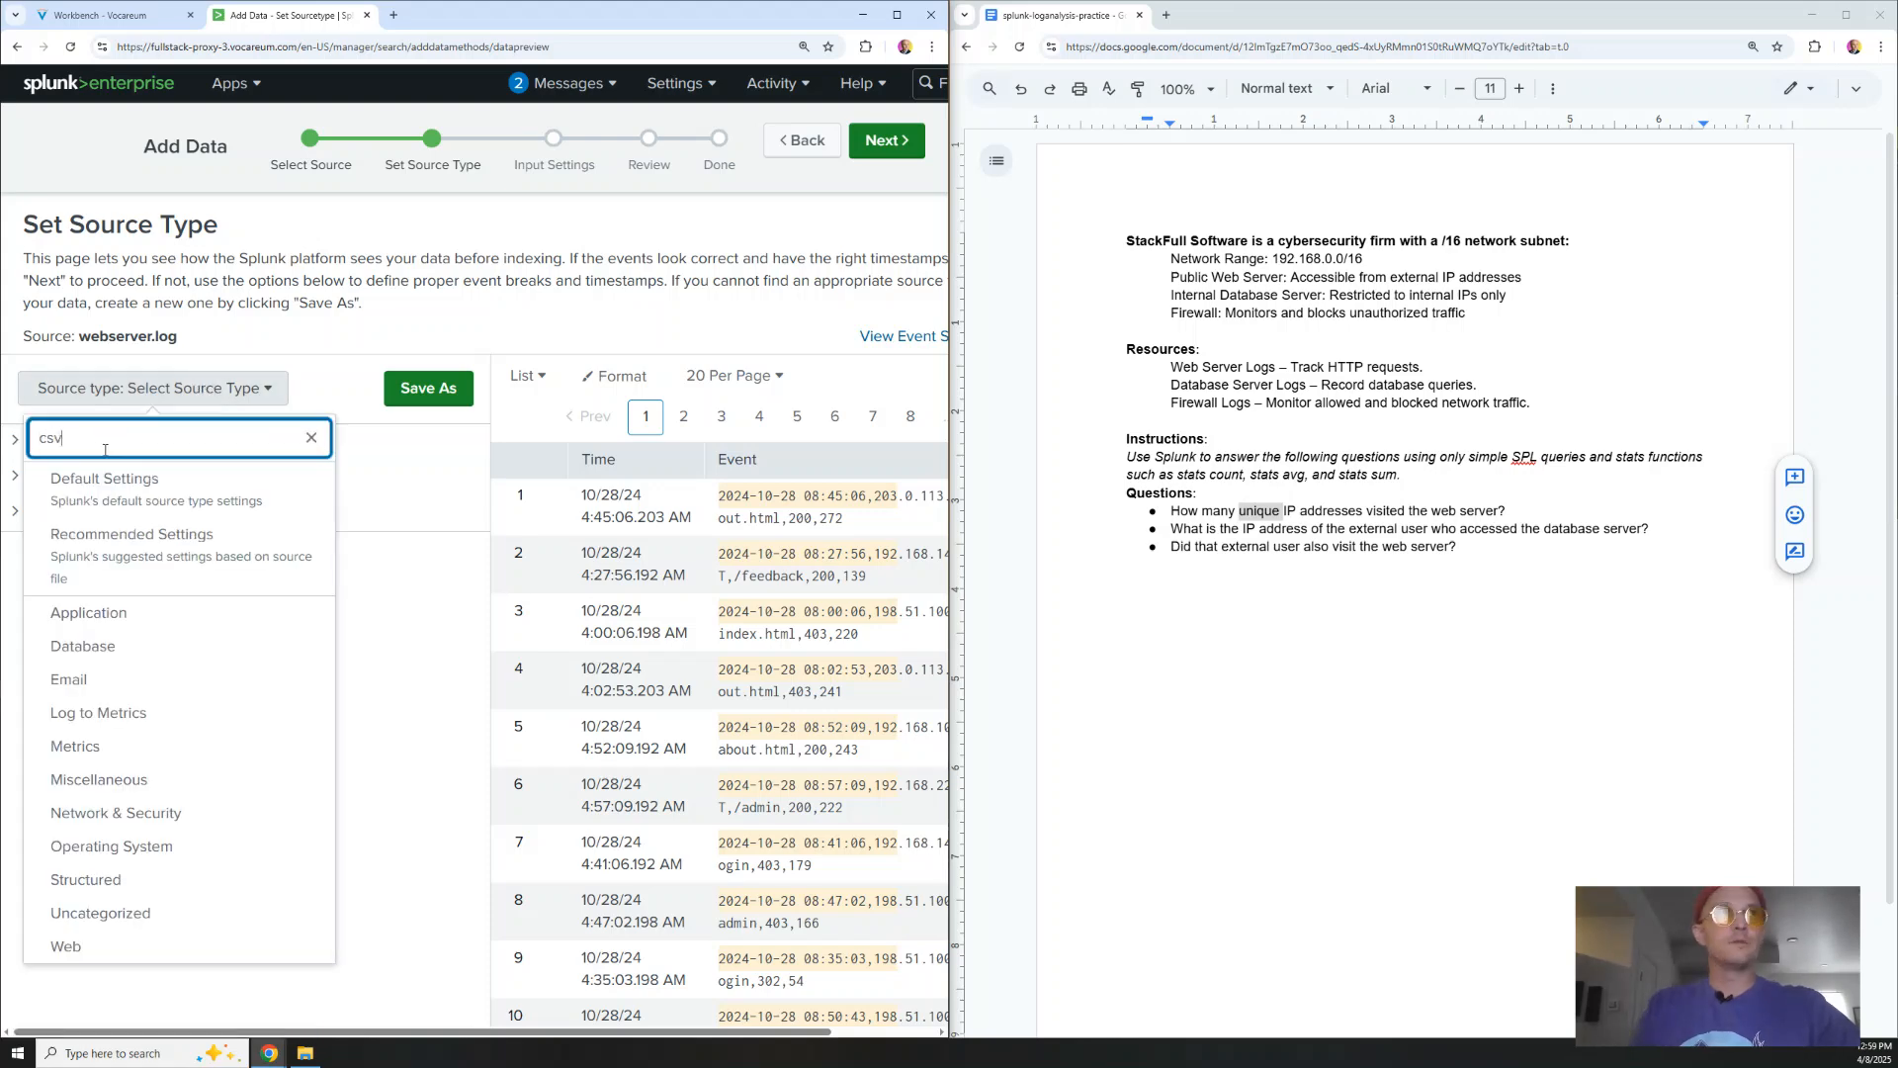
pyautogui.click(133, 491)
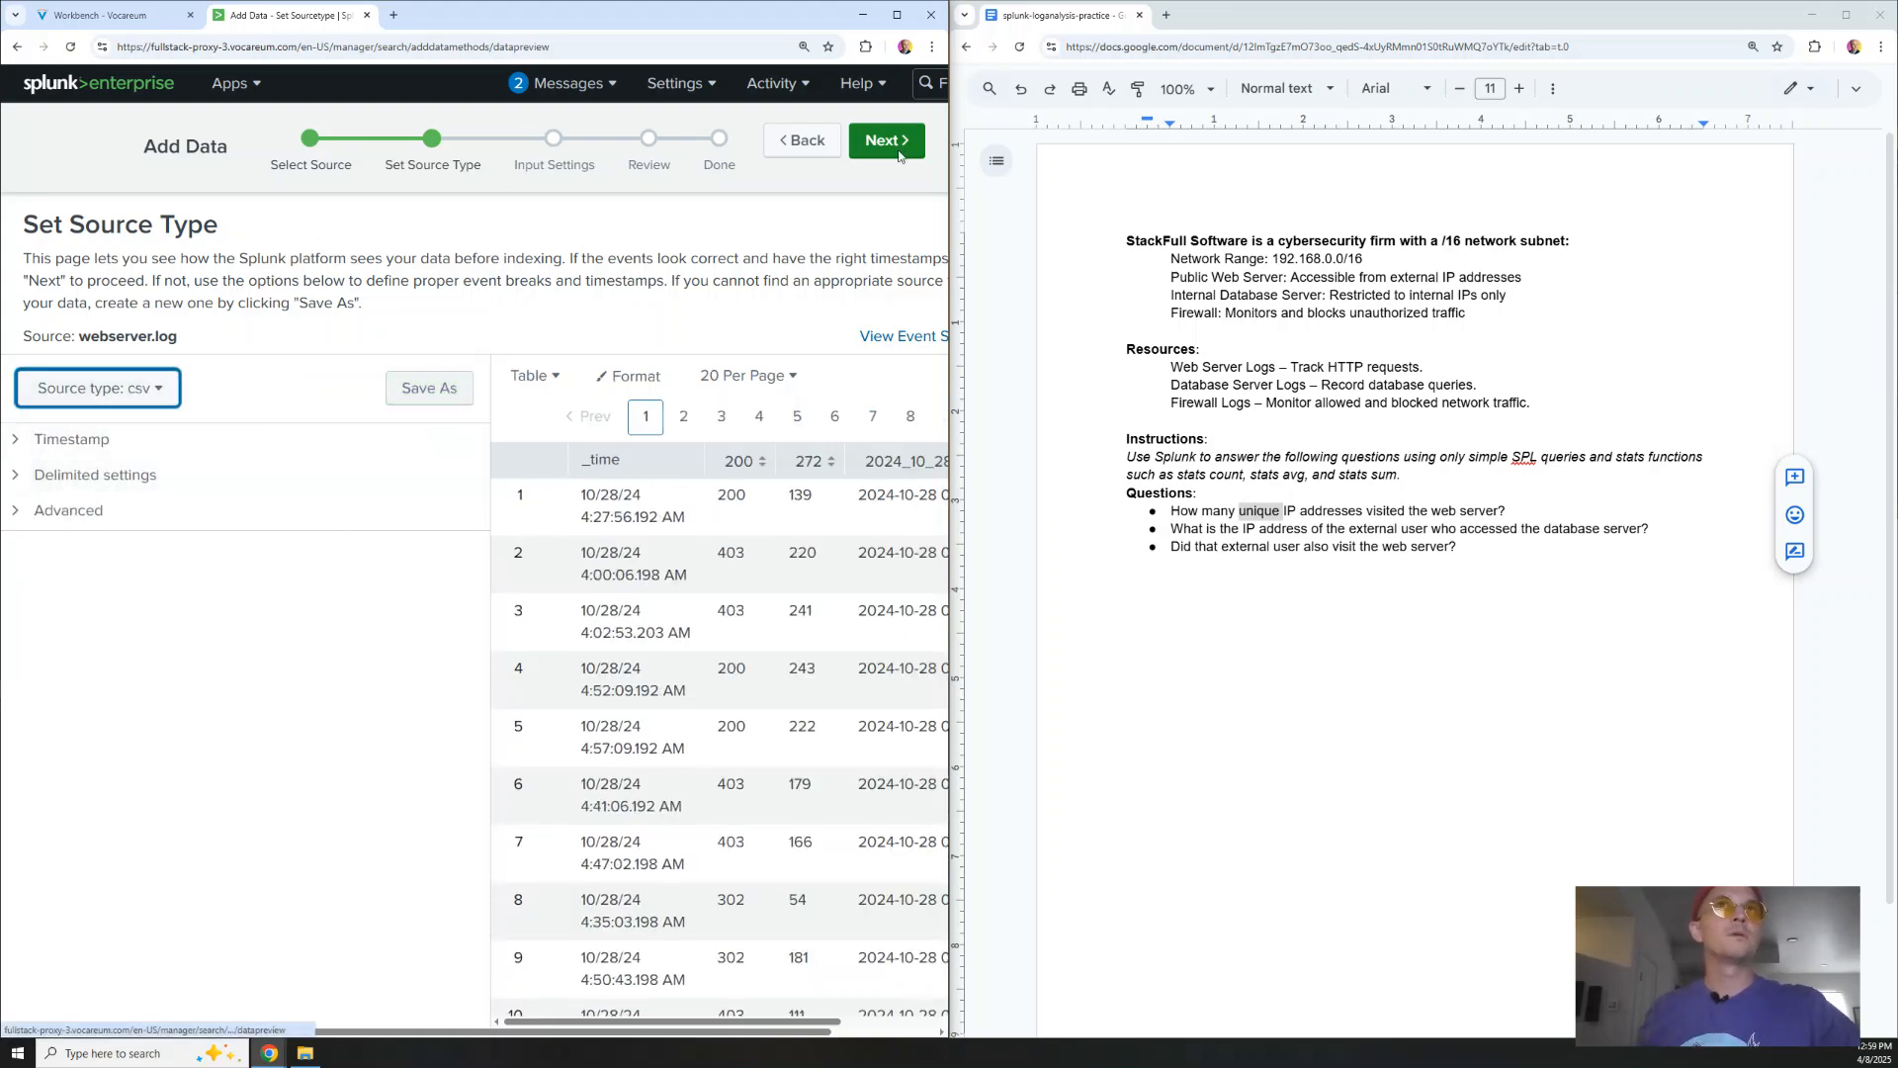
pyautogui.click(873, 147)
pyautogui.click(873, 146)
pyautogui.click(872, 140)
pyautogui.click(170, 347)
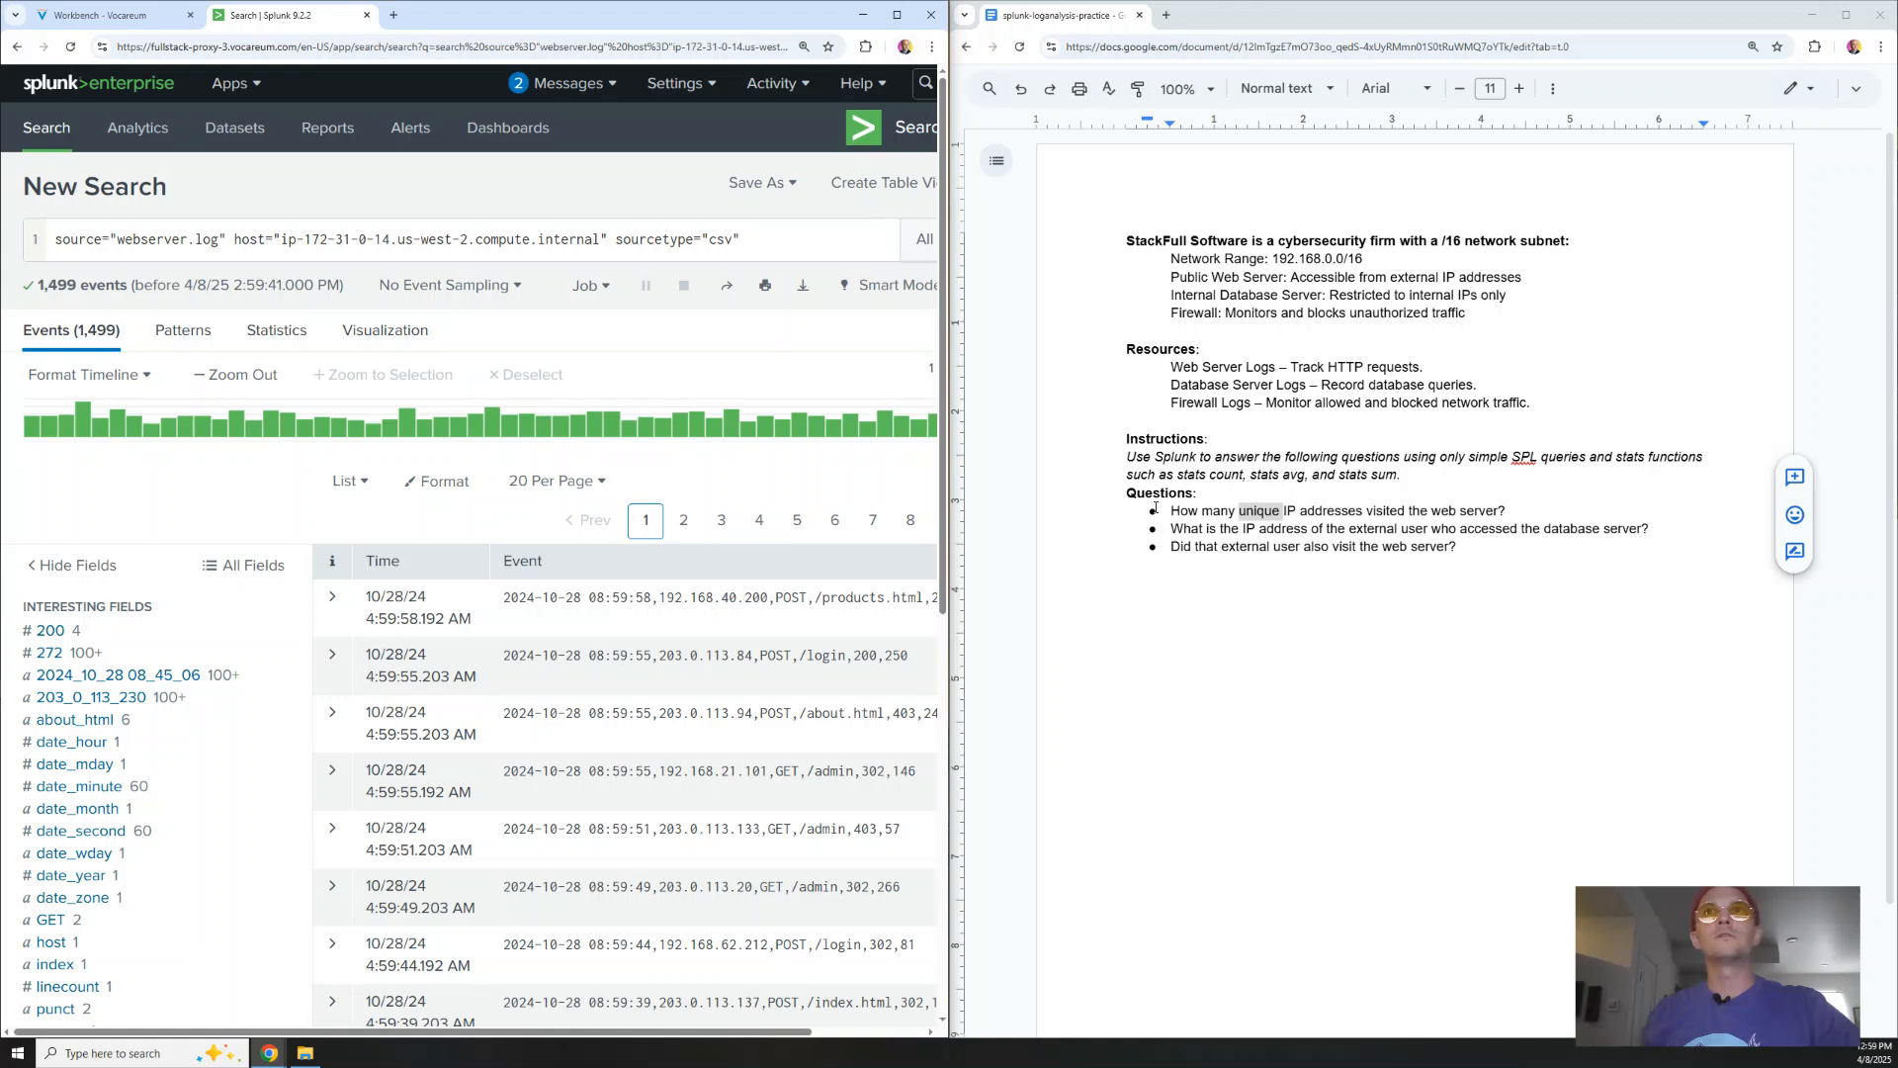
# Read through the three questions about unique web server visitors and the external database user in the questions document
pyautogui.tripleClick(1202, 511)
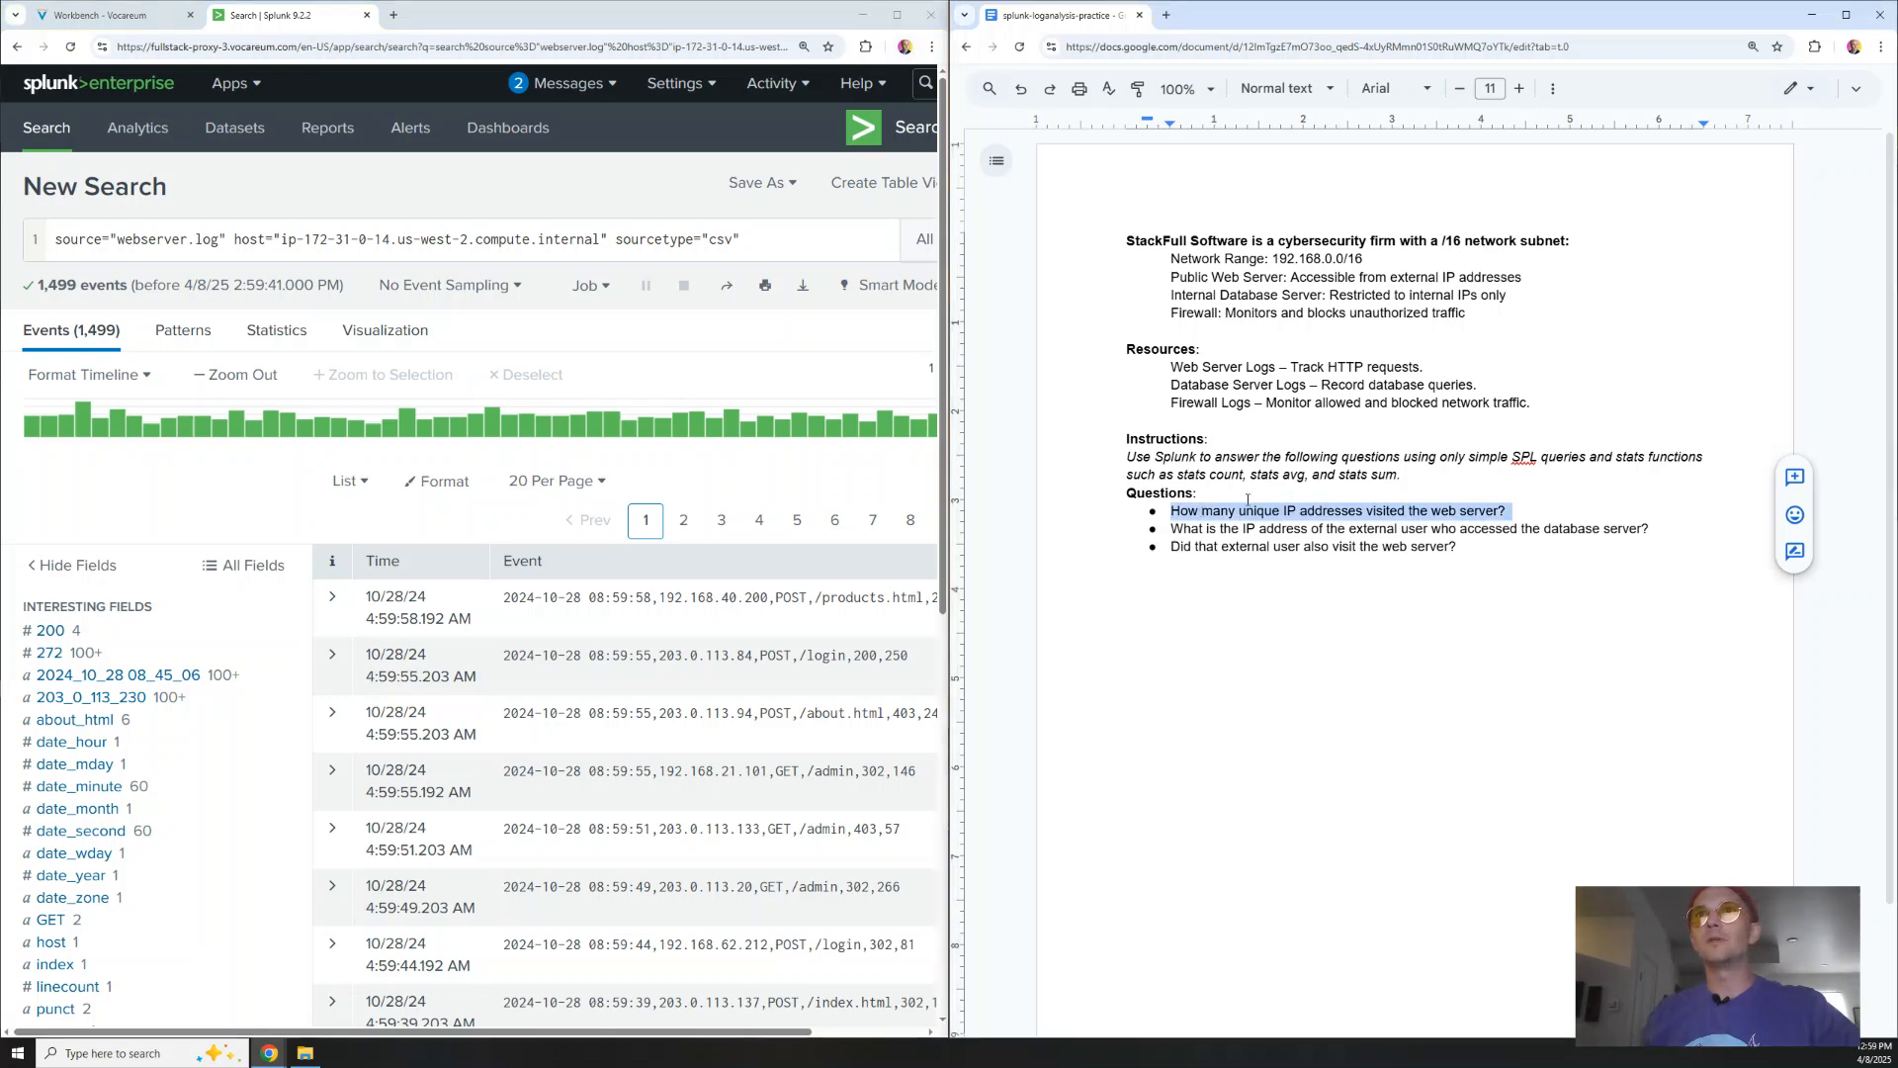
pyautogui.click(1424, 513)
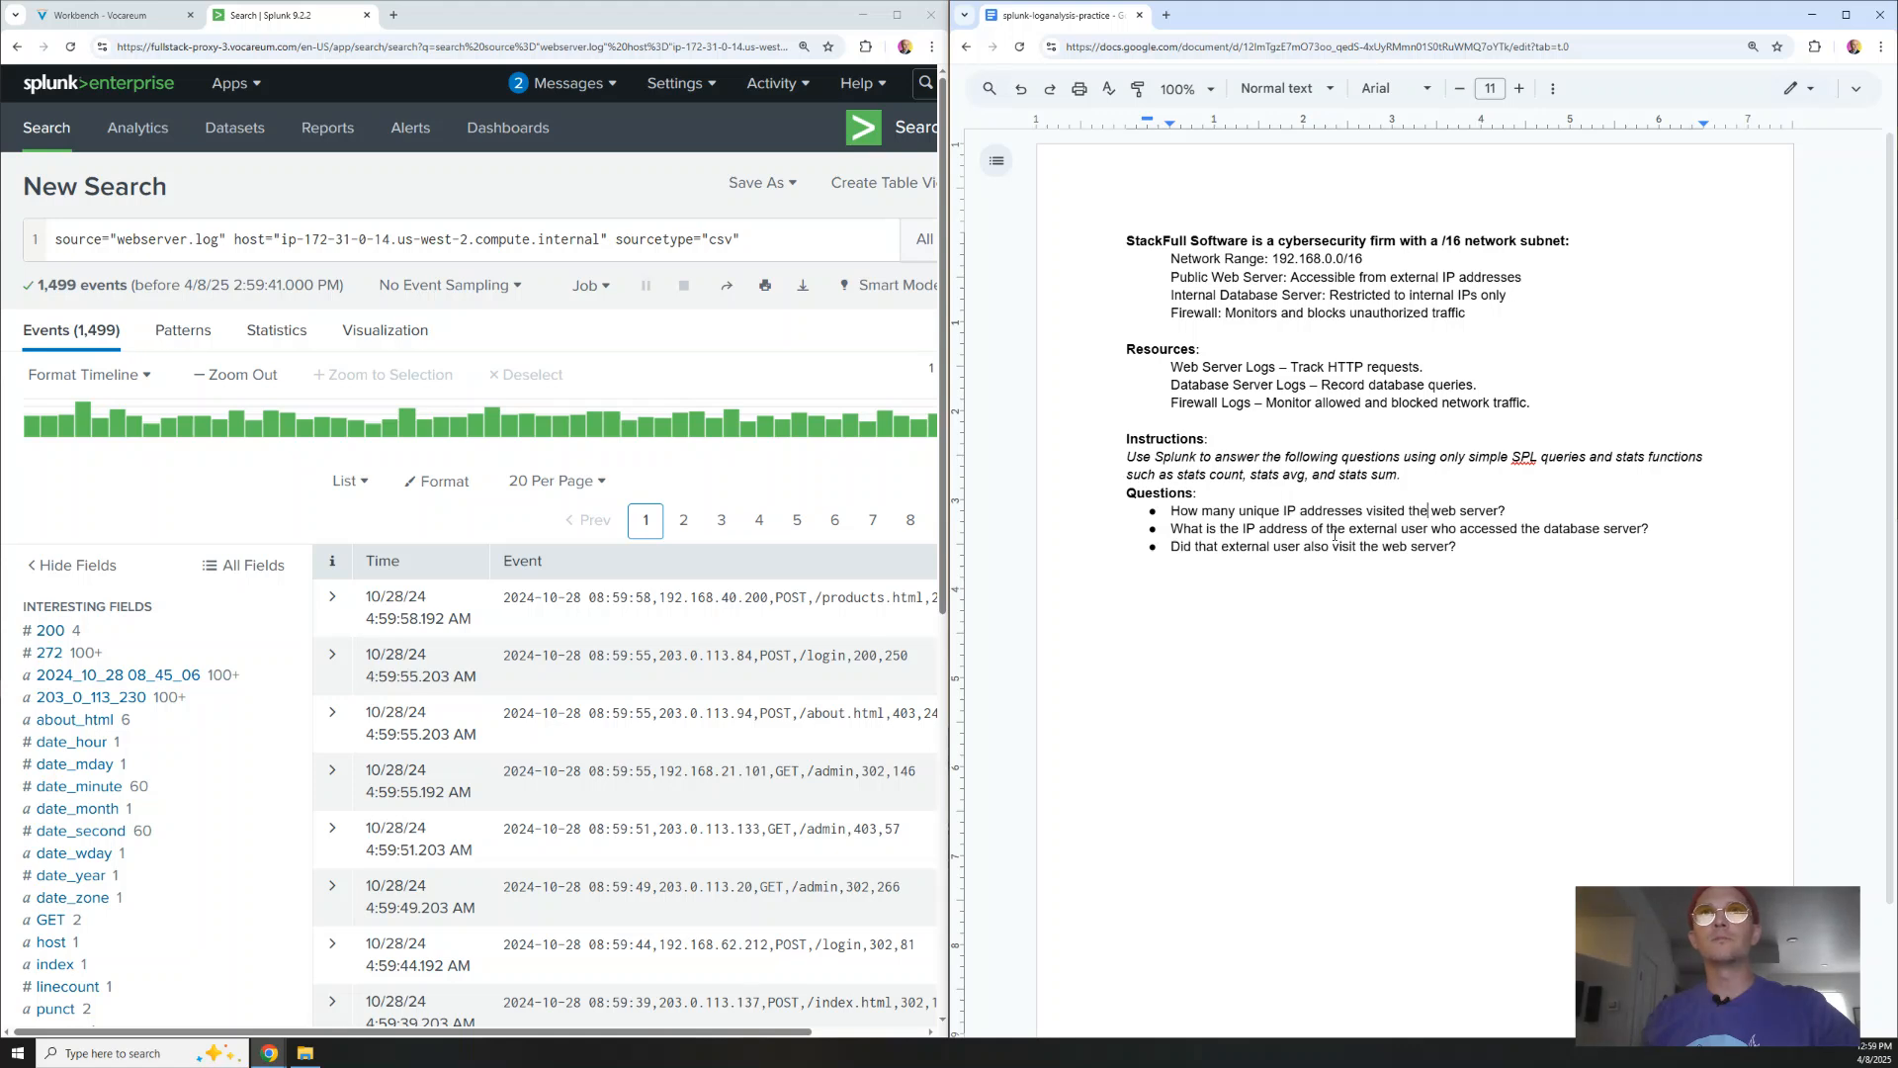
pyautogui.moveTo(1224, 530); pyautogui.dragTo(1432, 531)
pyautogui.click(1510, 530)
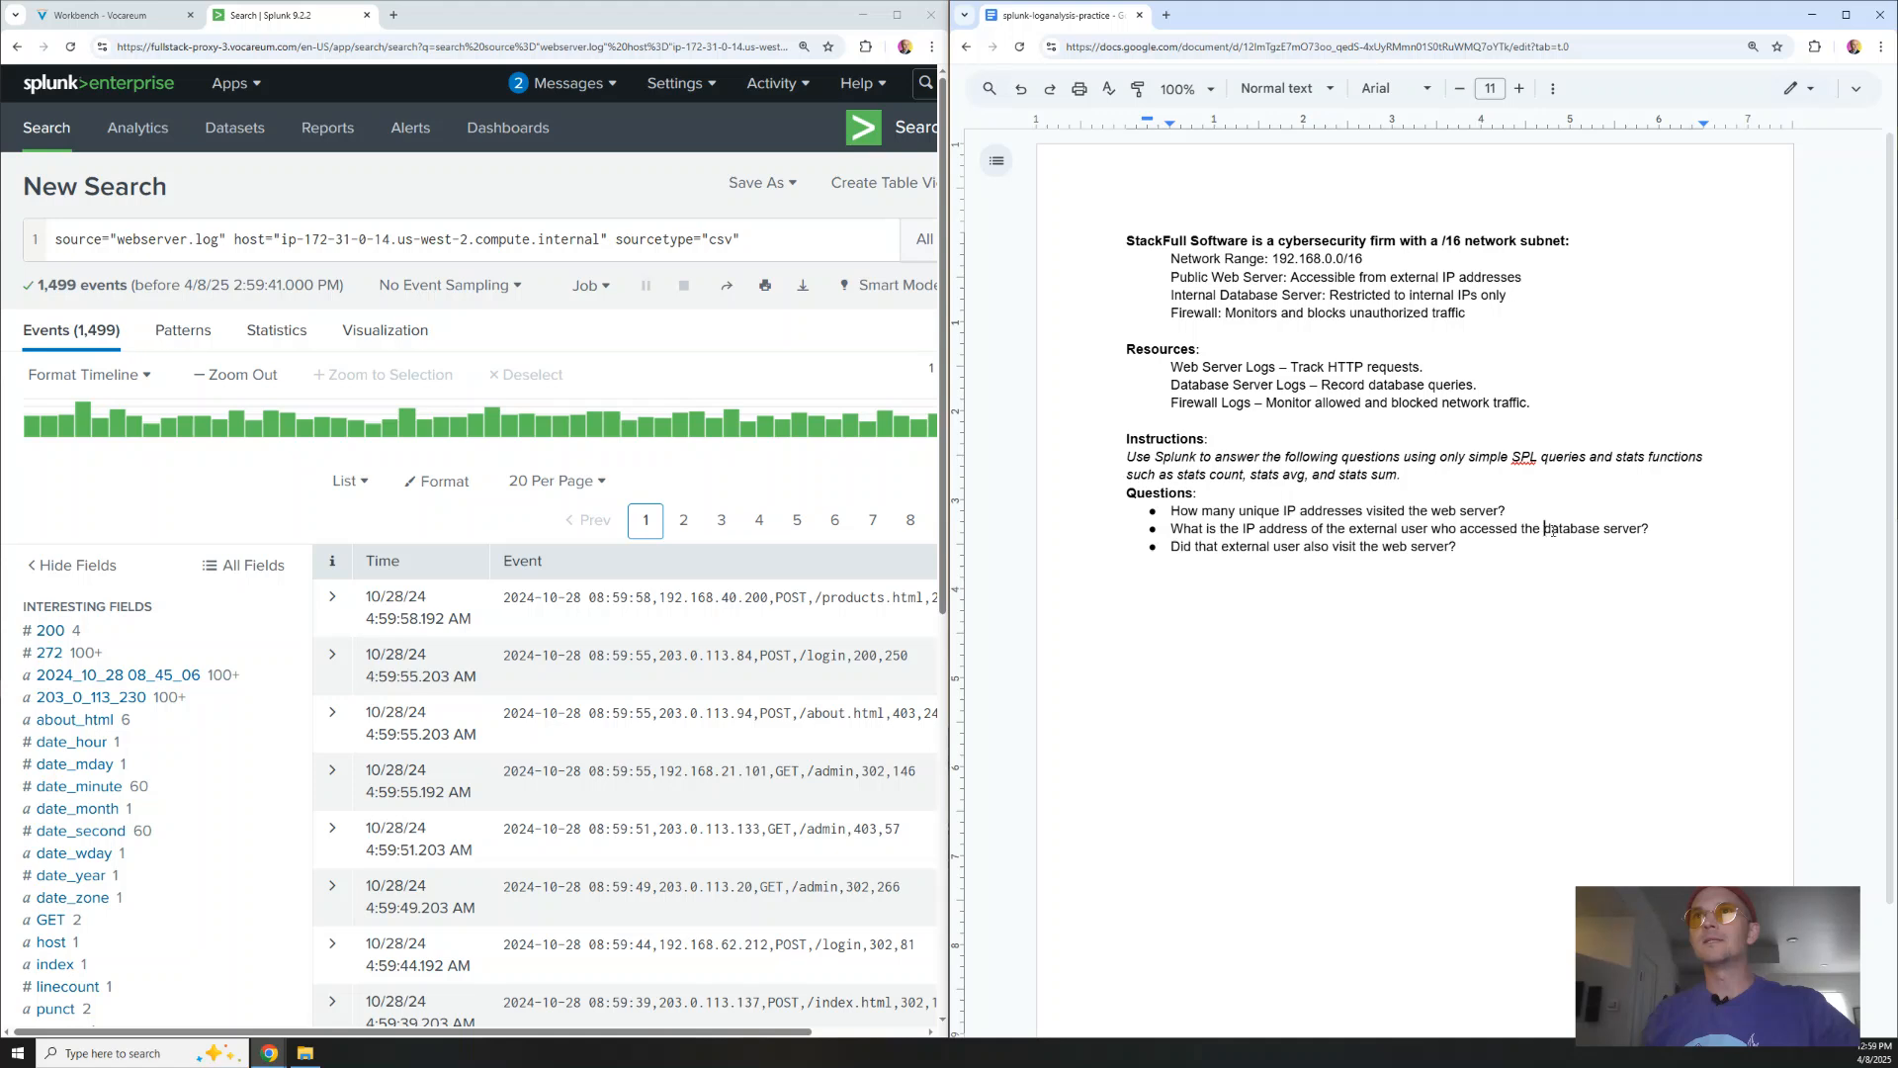
pyautogui.moveTo(1552, 531); pyautogui.dragTo(1629, 525)
pyautogui.click(1406, 559)
pyautogui.moveTo(1171, 549); pyautogui.dragTo(1469, 547)
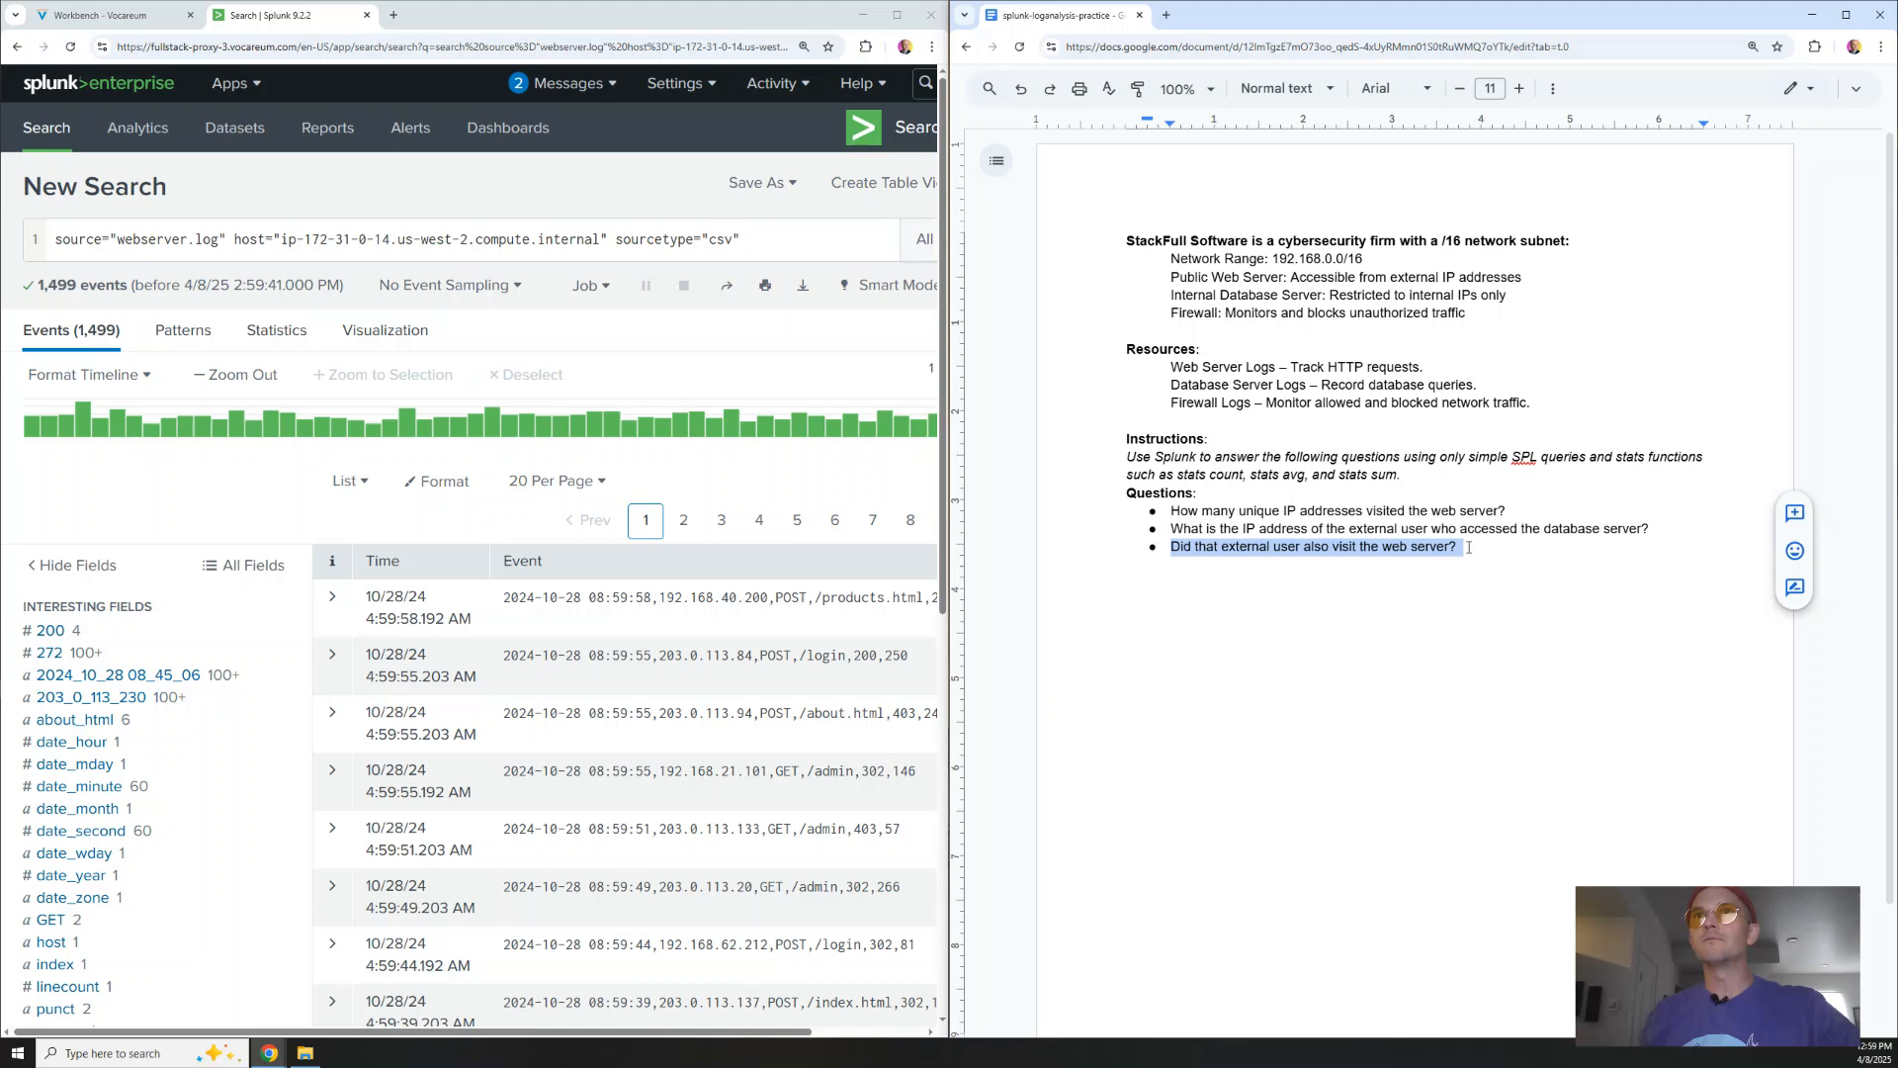
pyautogui.click(1463, 551)
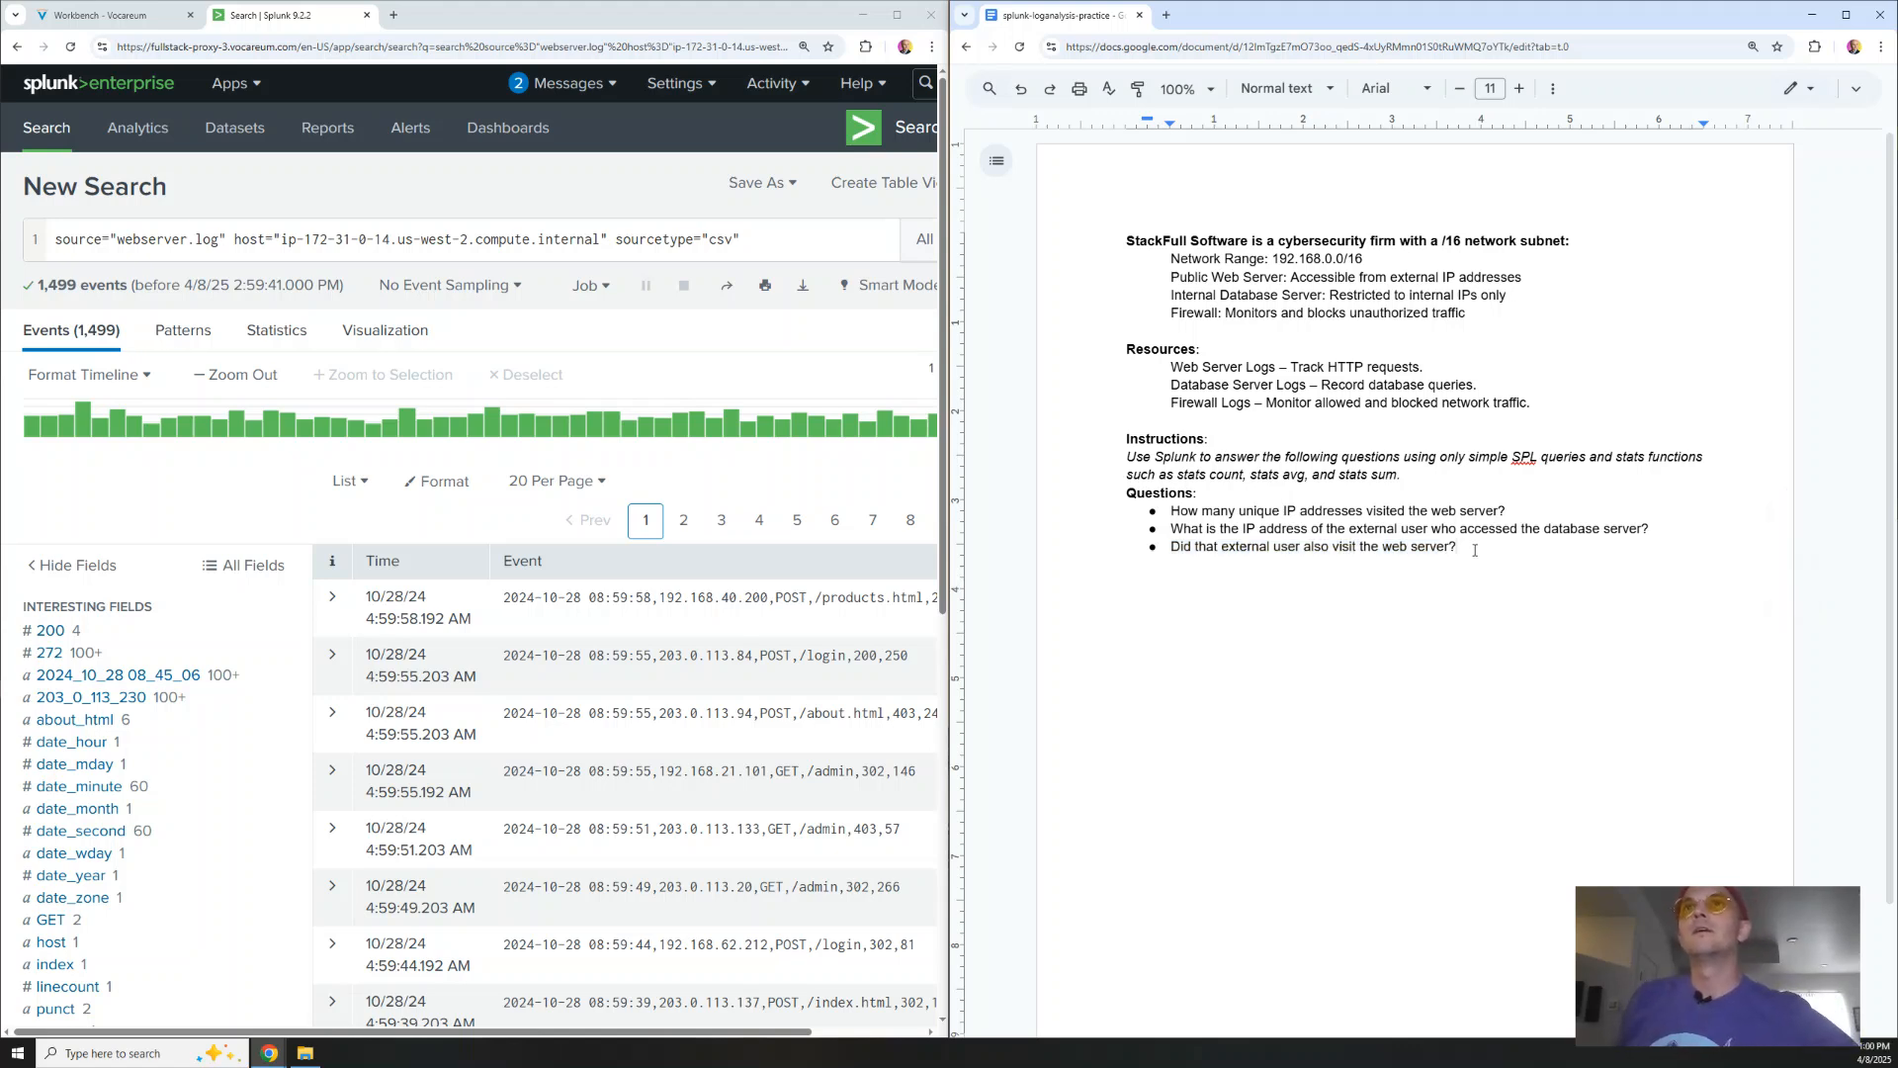
# Maximize the Splunk window and examine the source filter in the search query and the format of the listed webserver.log events
pyautogui.click(898, 15)
pyautogui.moveTo(227, 239); pyautogui.dragTo(55, 245)
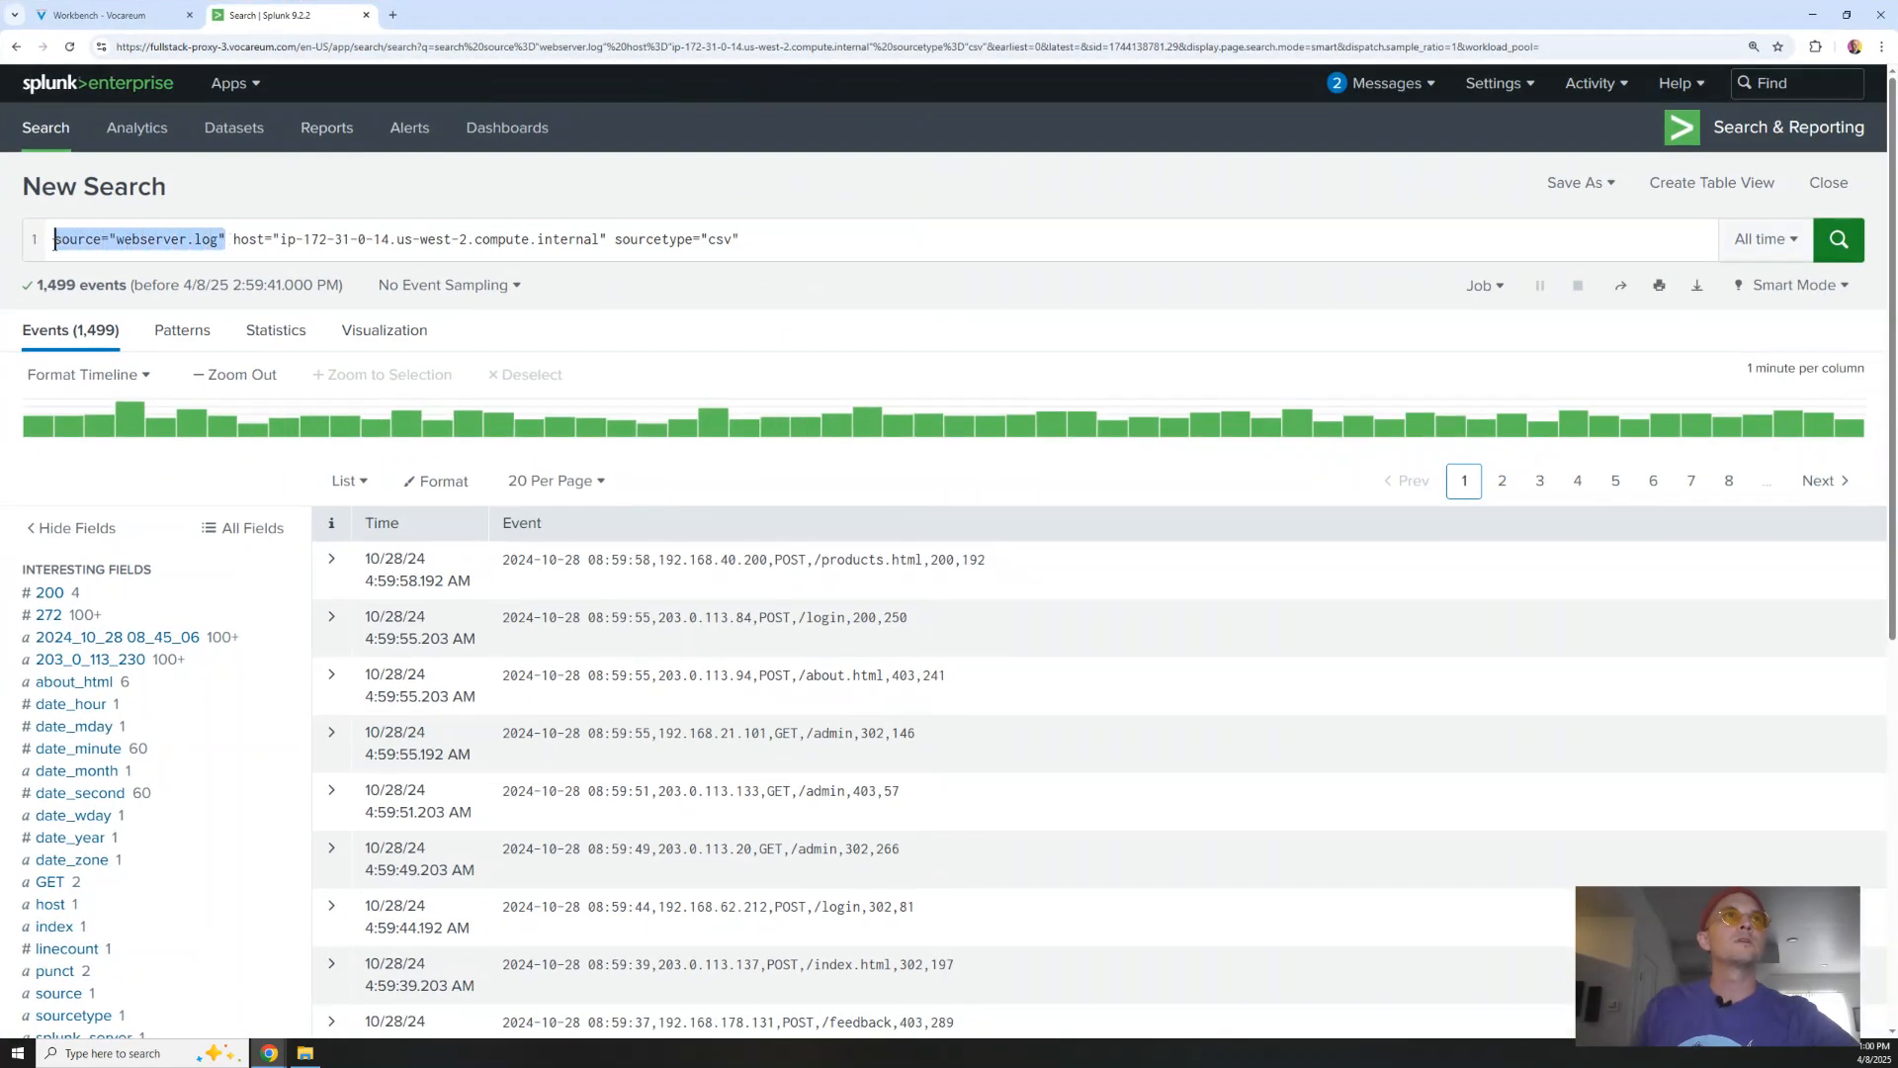
pyautogui.click(762, 242)
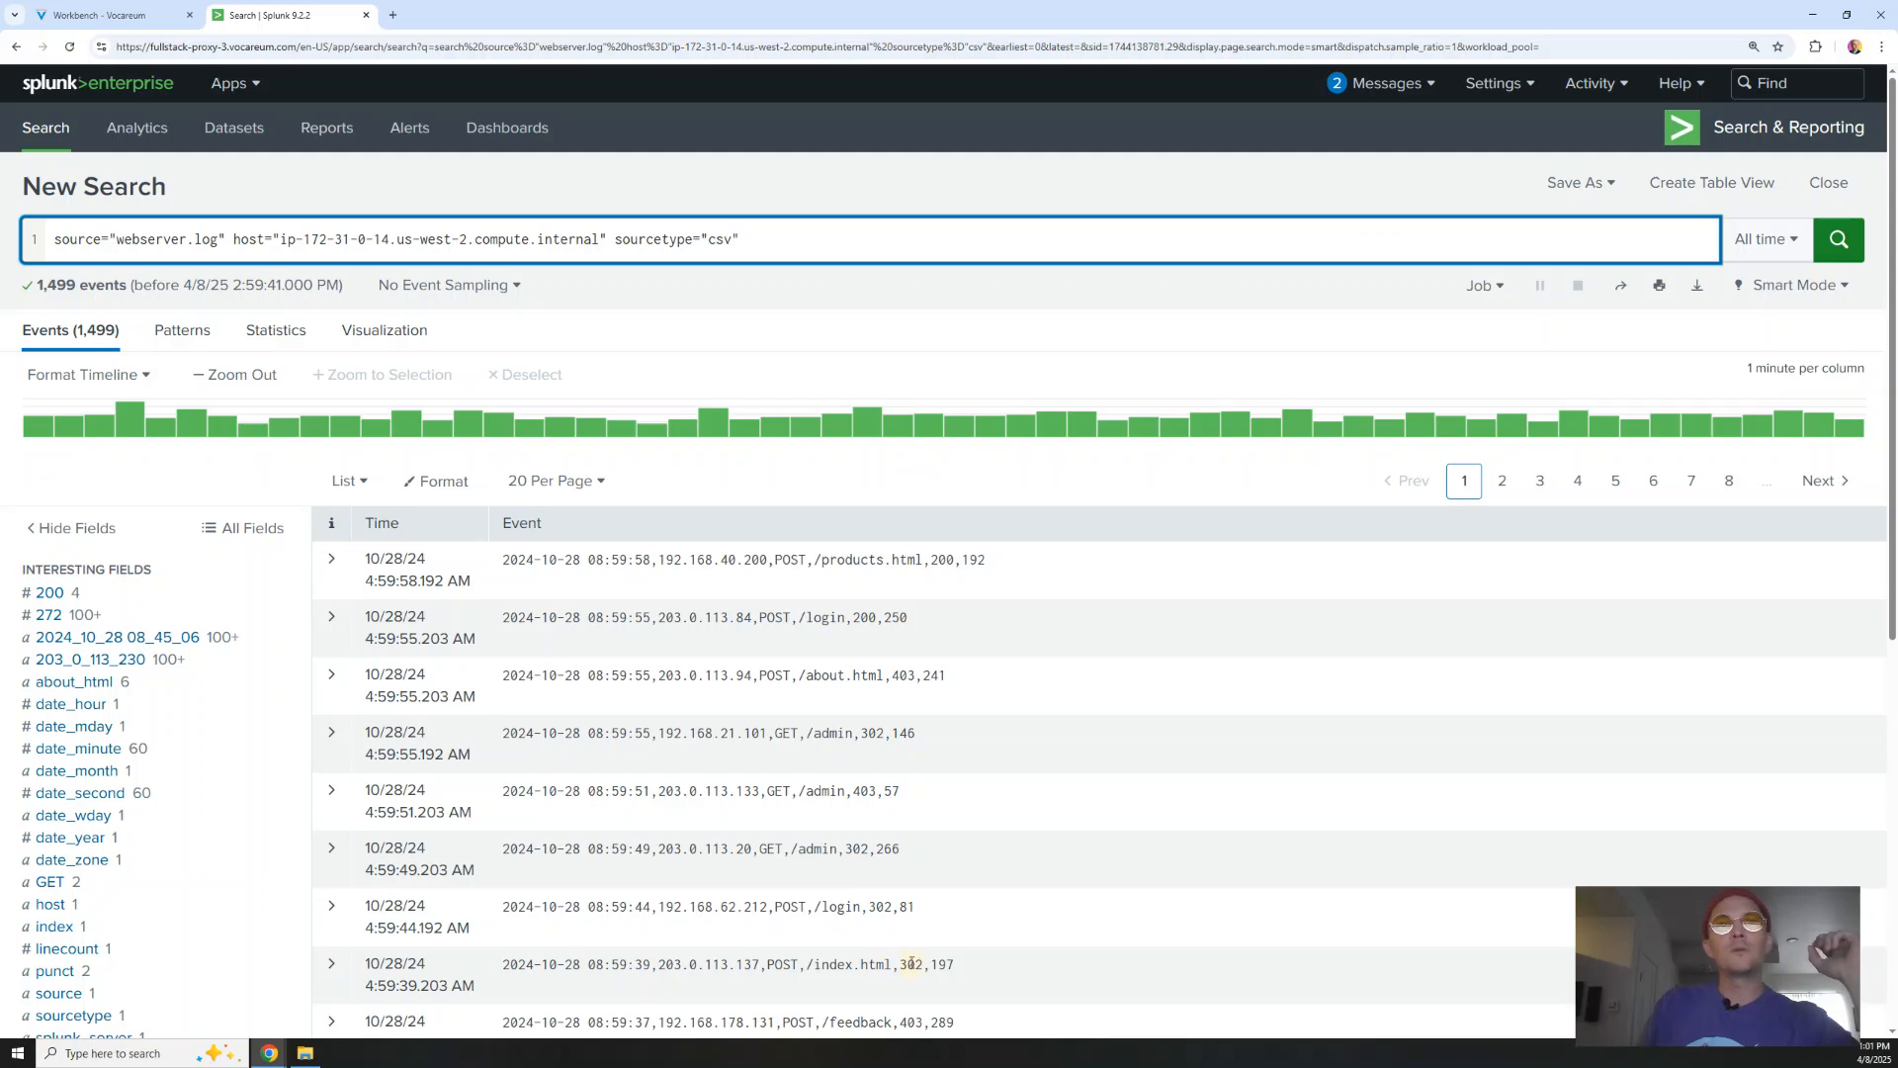
pyautogui.scroll(-2, 911, 963)
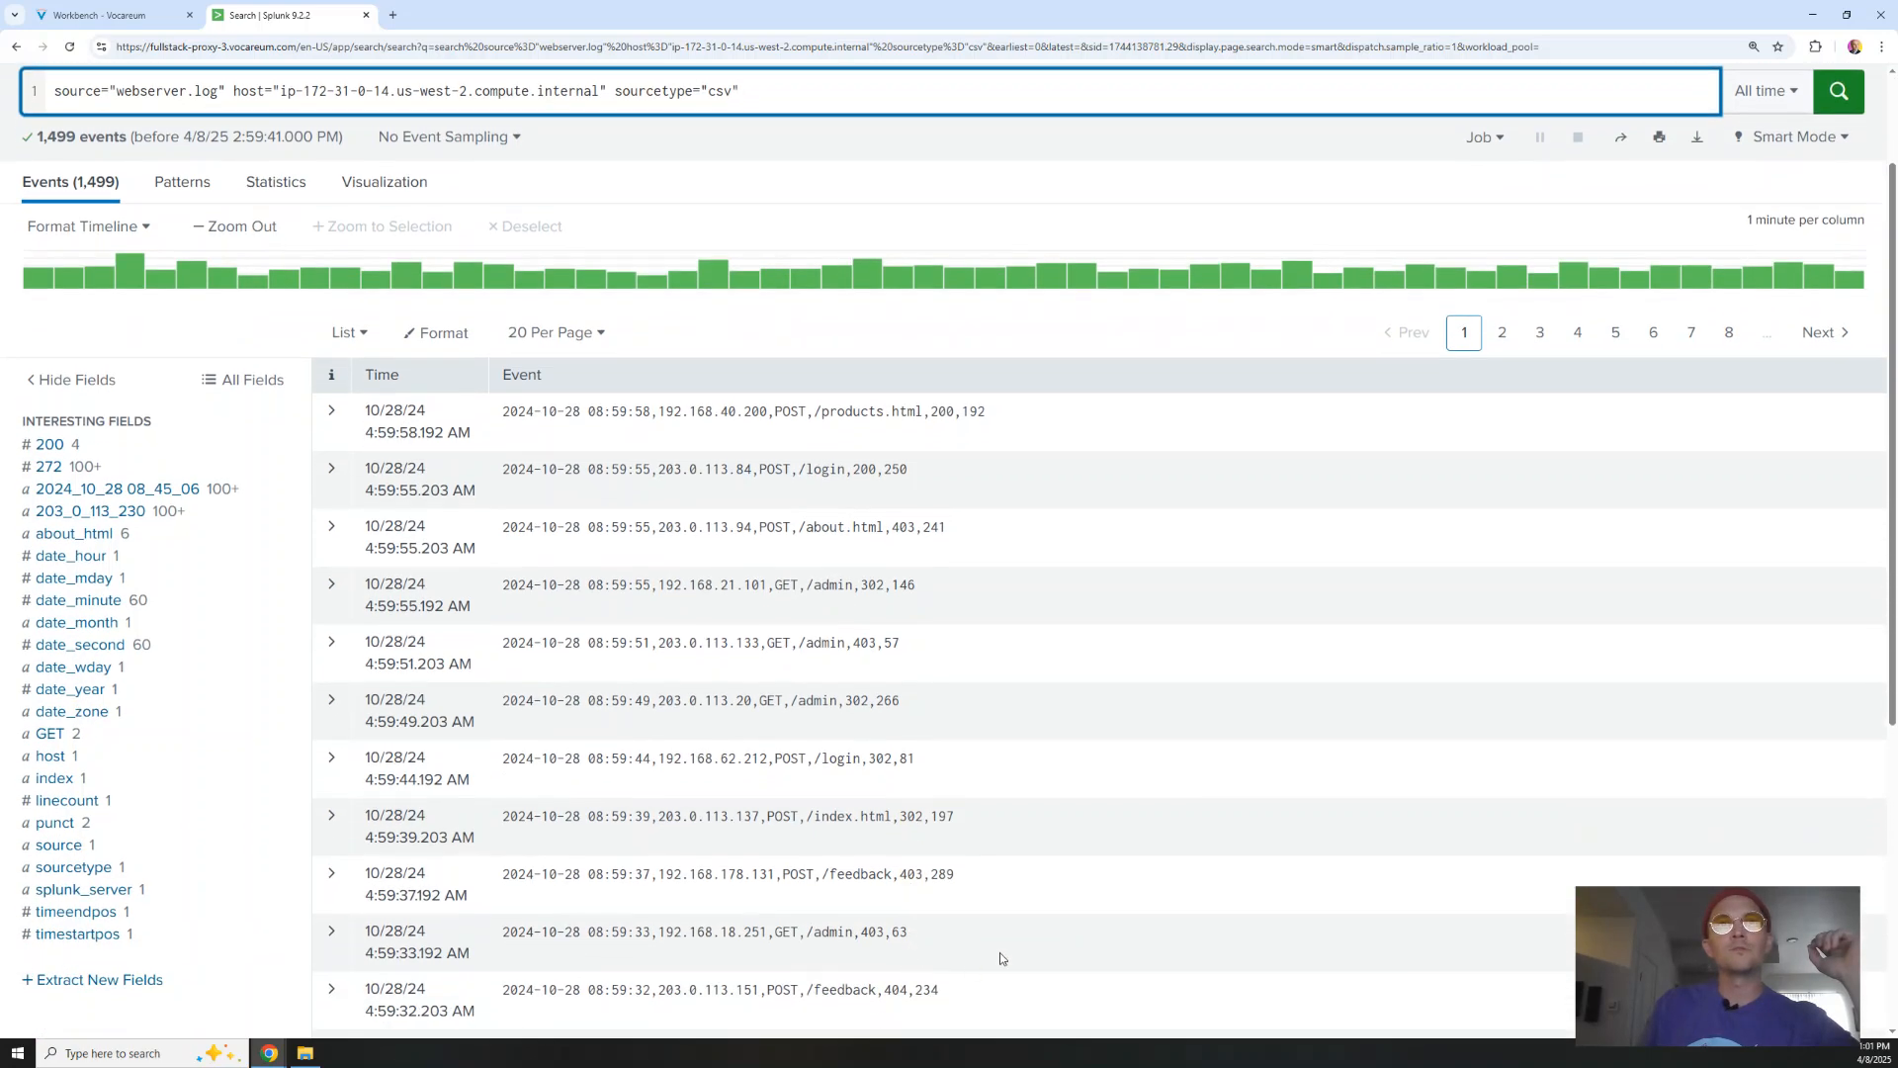
pyautogui.scroll(-2, 989, 951)
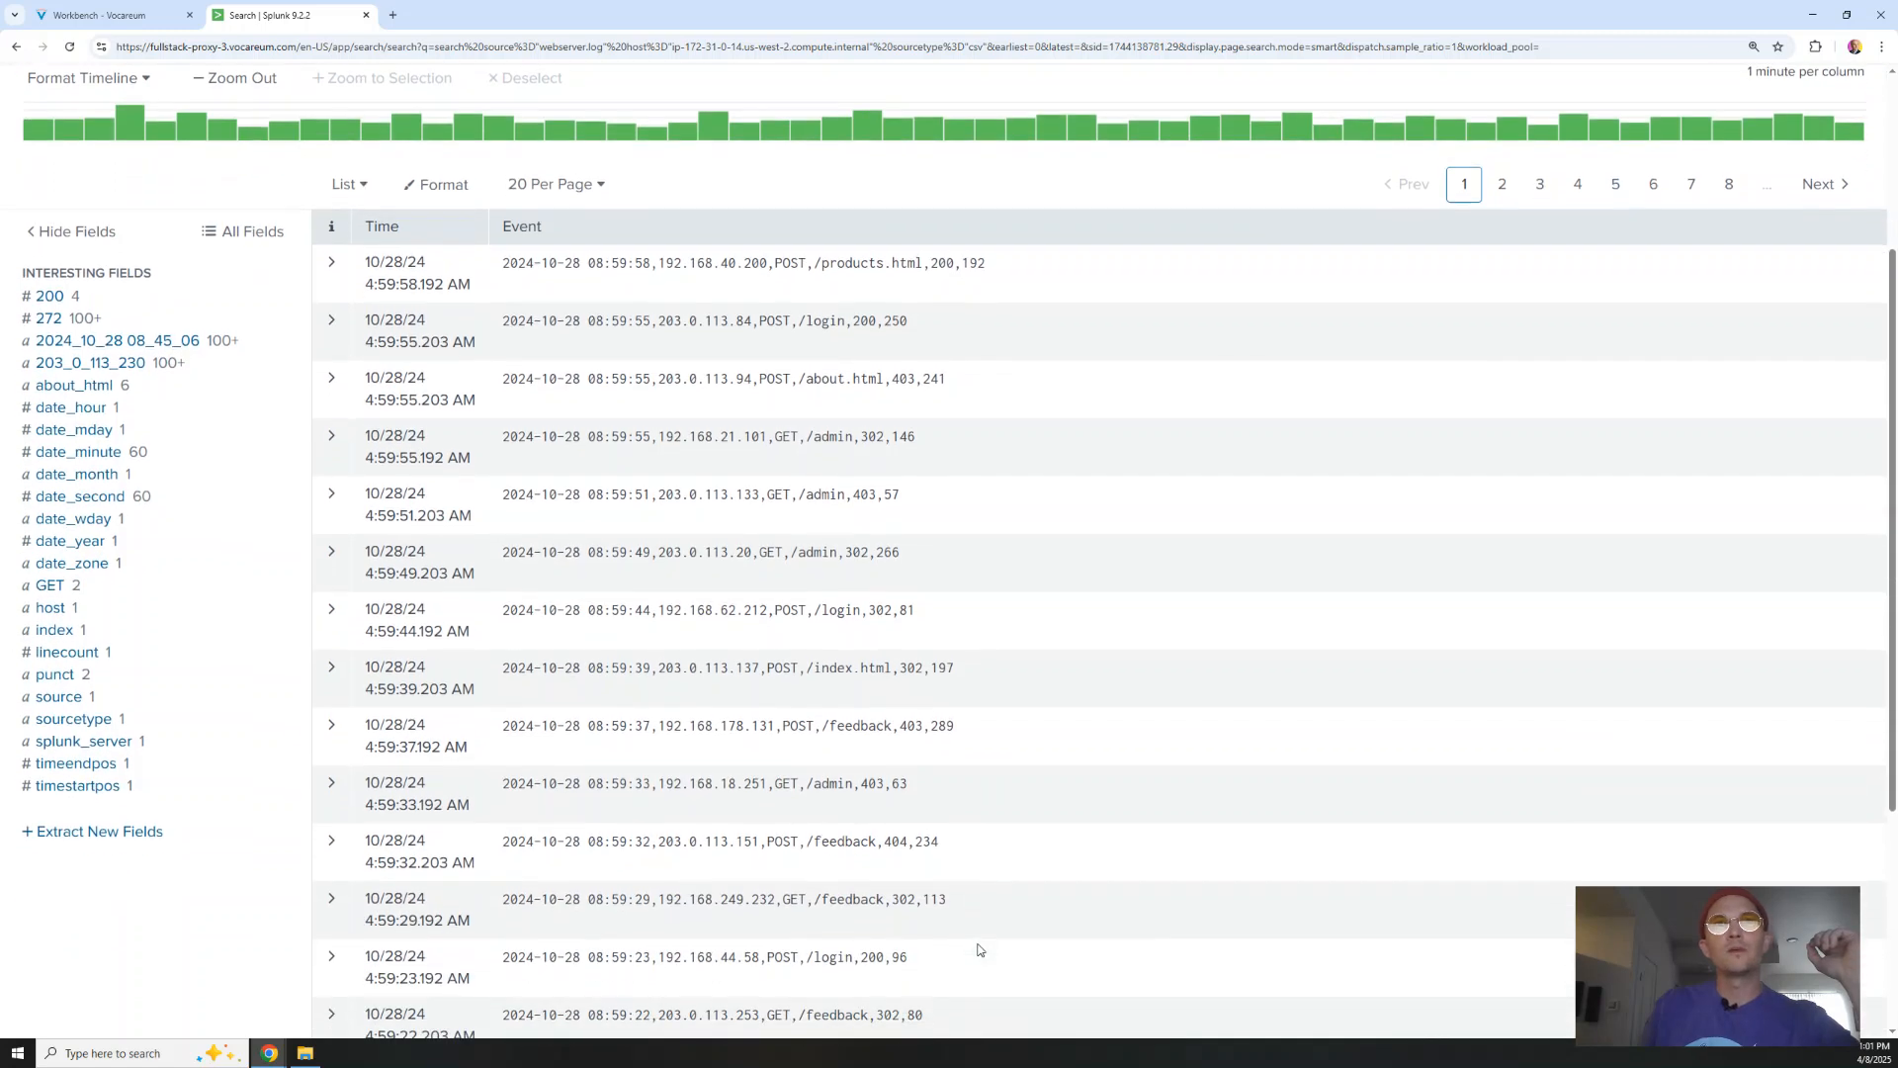
pyautogui.scroll(-1, 979, 950)
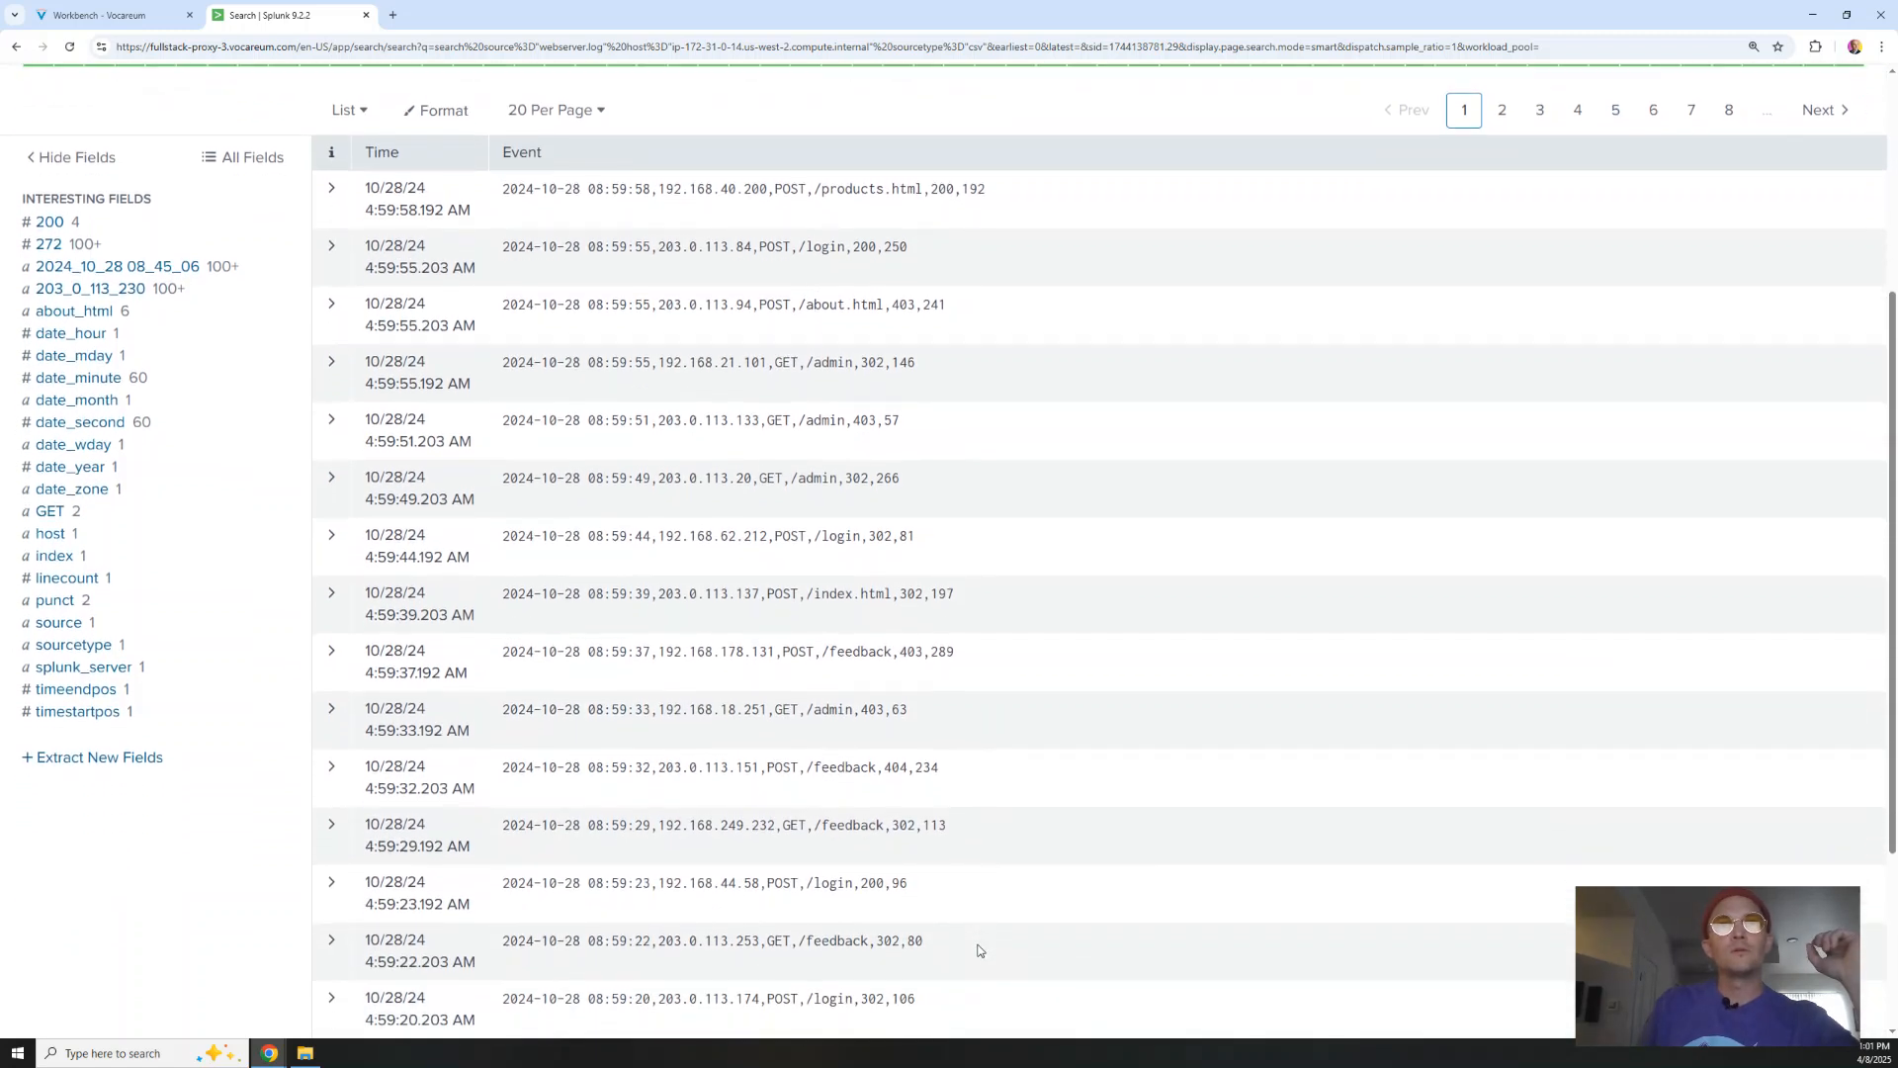
pyautogui.scroll(4, 992, 947)
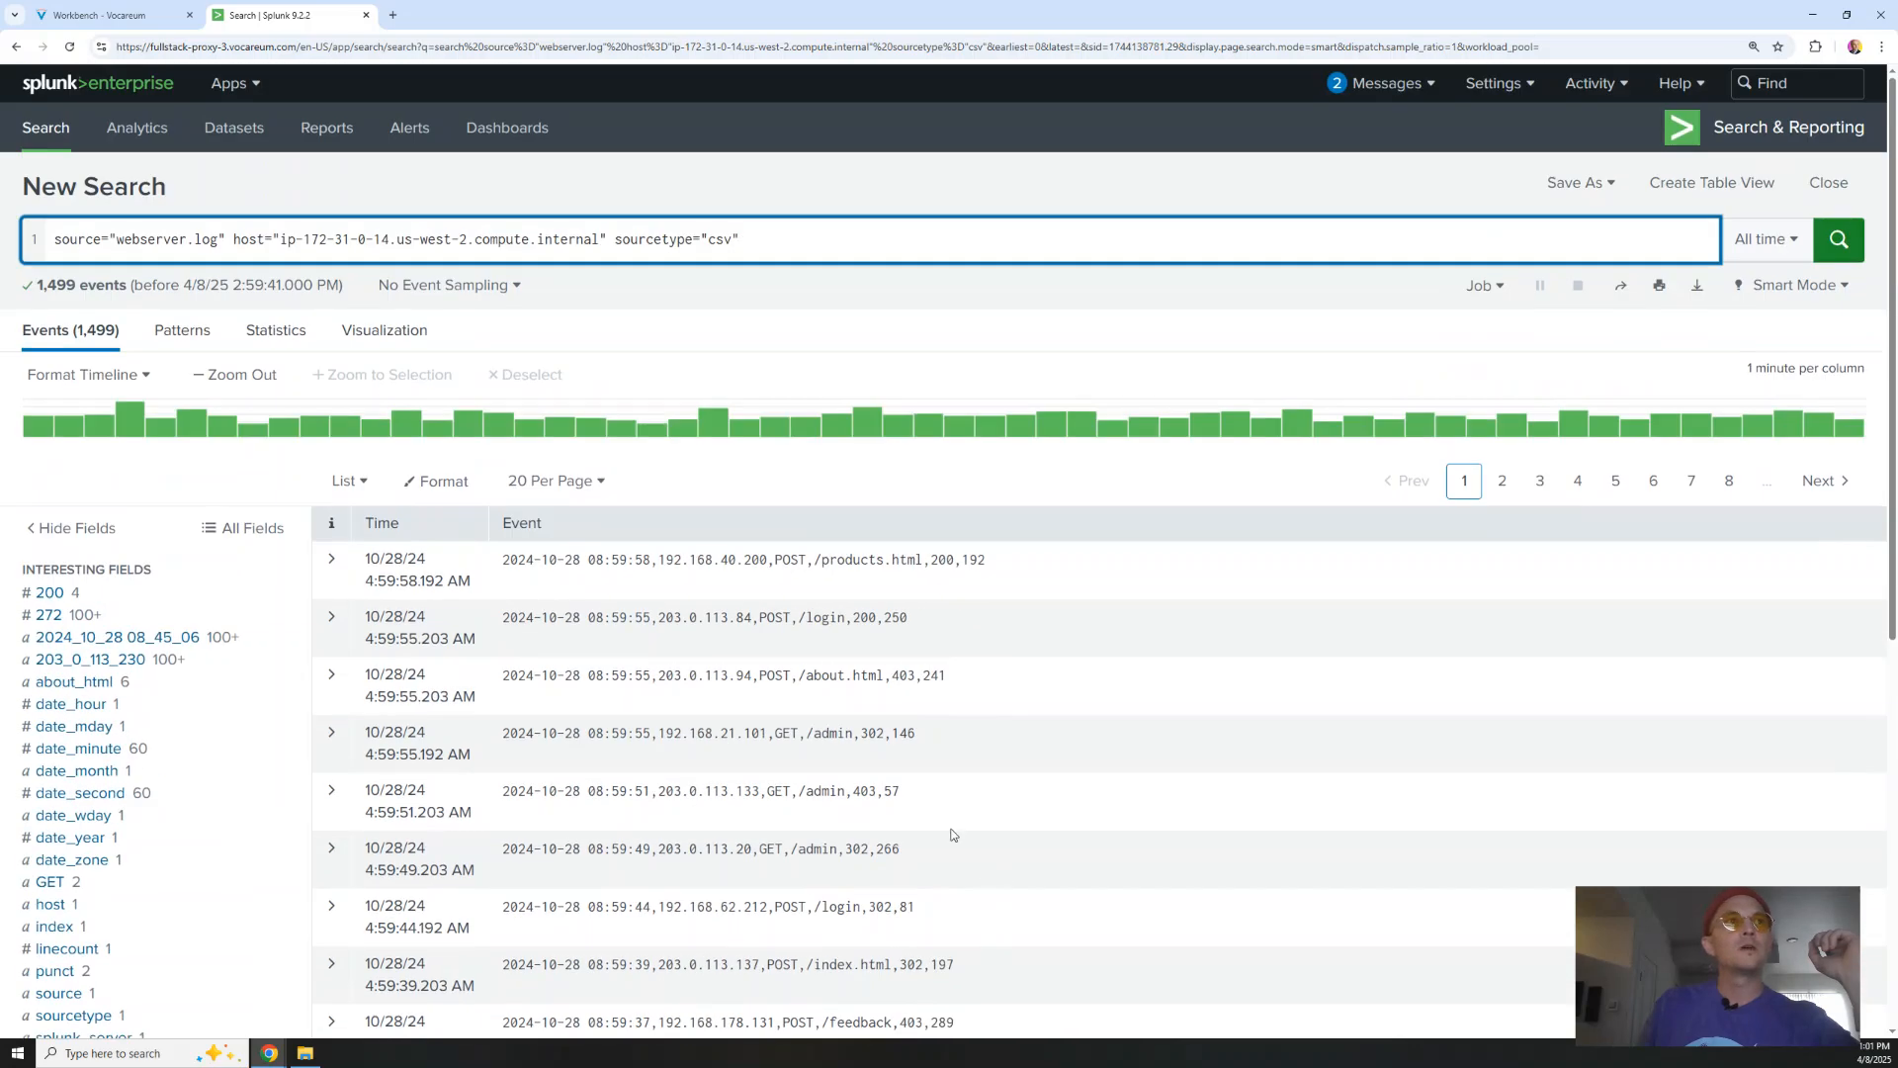
pyautogui.scroll(-1, 953, 831)
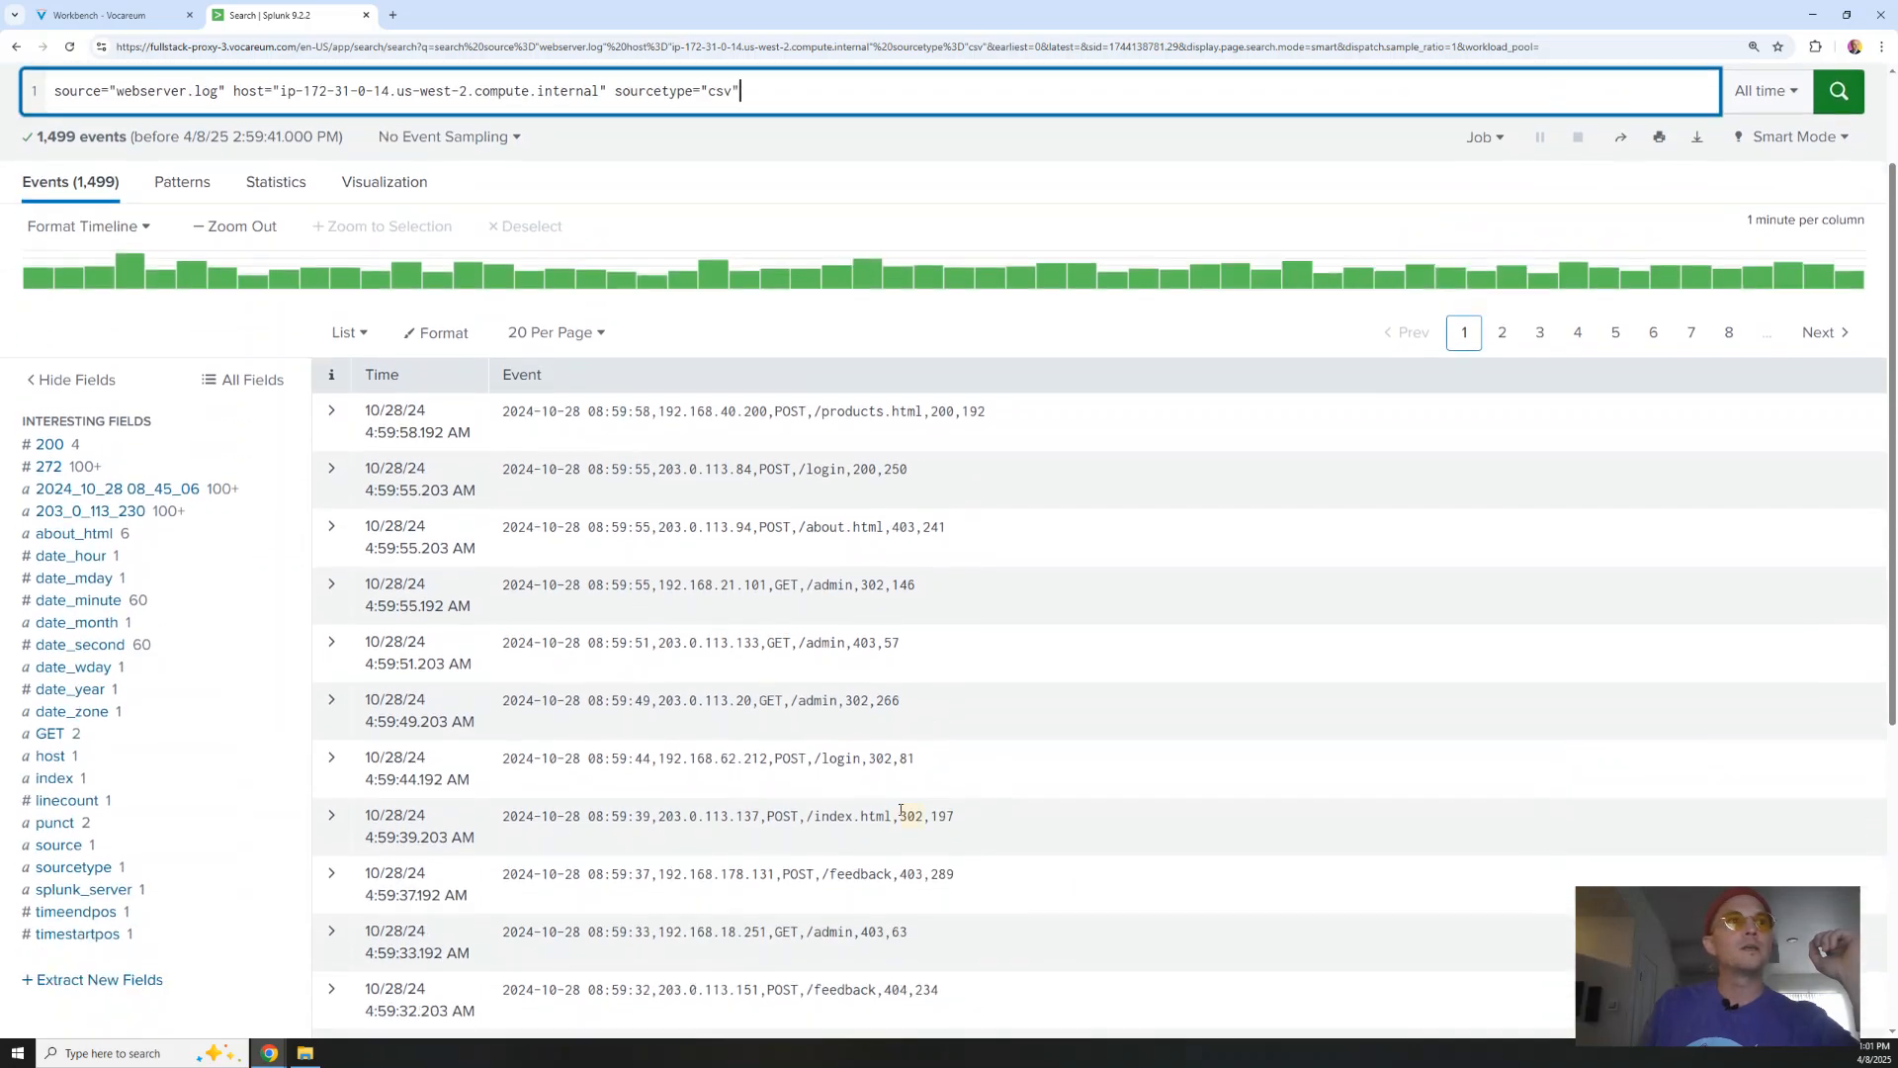
# Start extracting new fields with the first /products.html event as the sample, using the Delimiters method with Comma as the delimiter
pyautogui.click(96, 981)
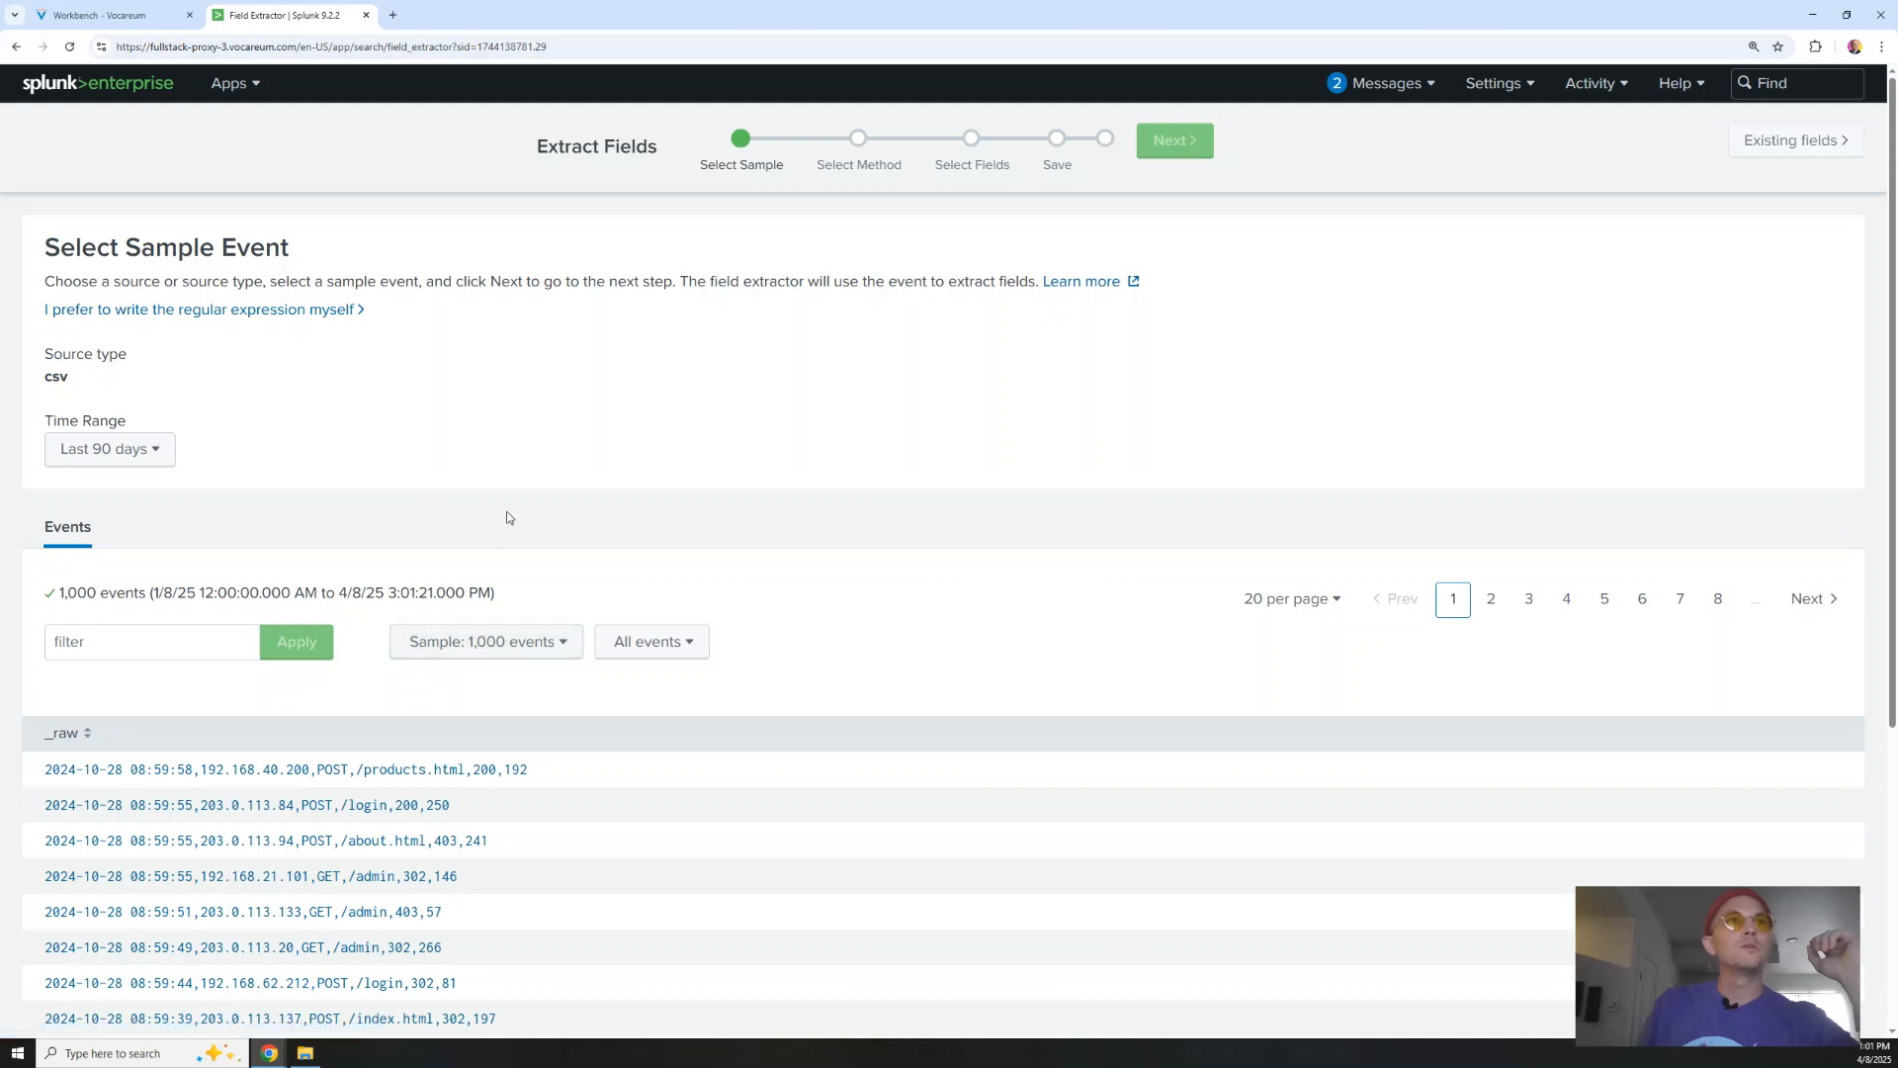
pyautogui.scroll(-1, 354, 724)
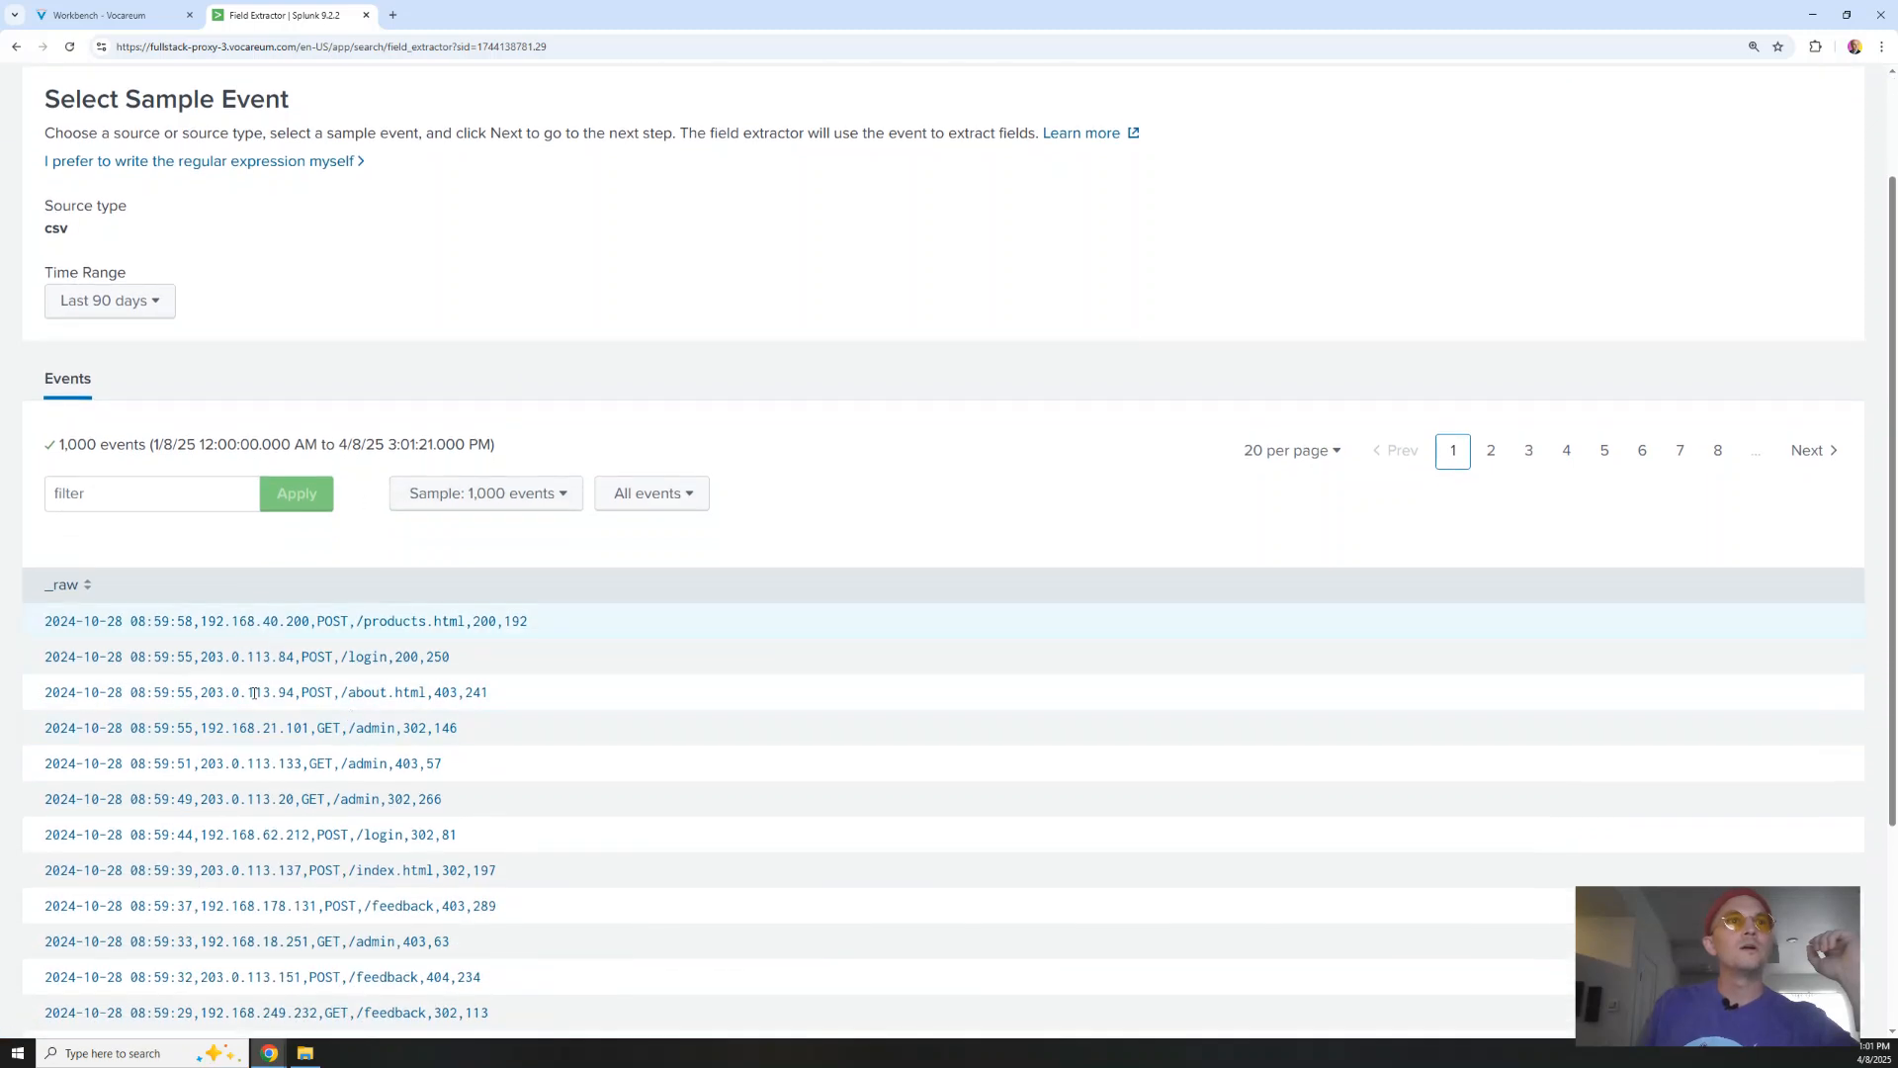
pyautogui.click(173, 625)
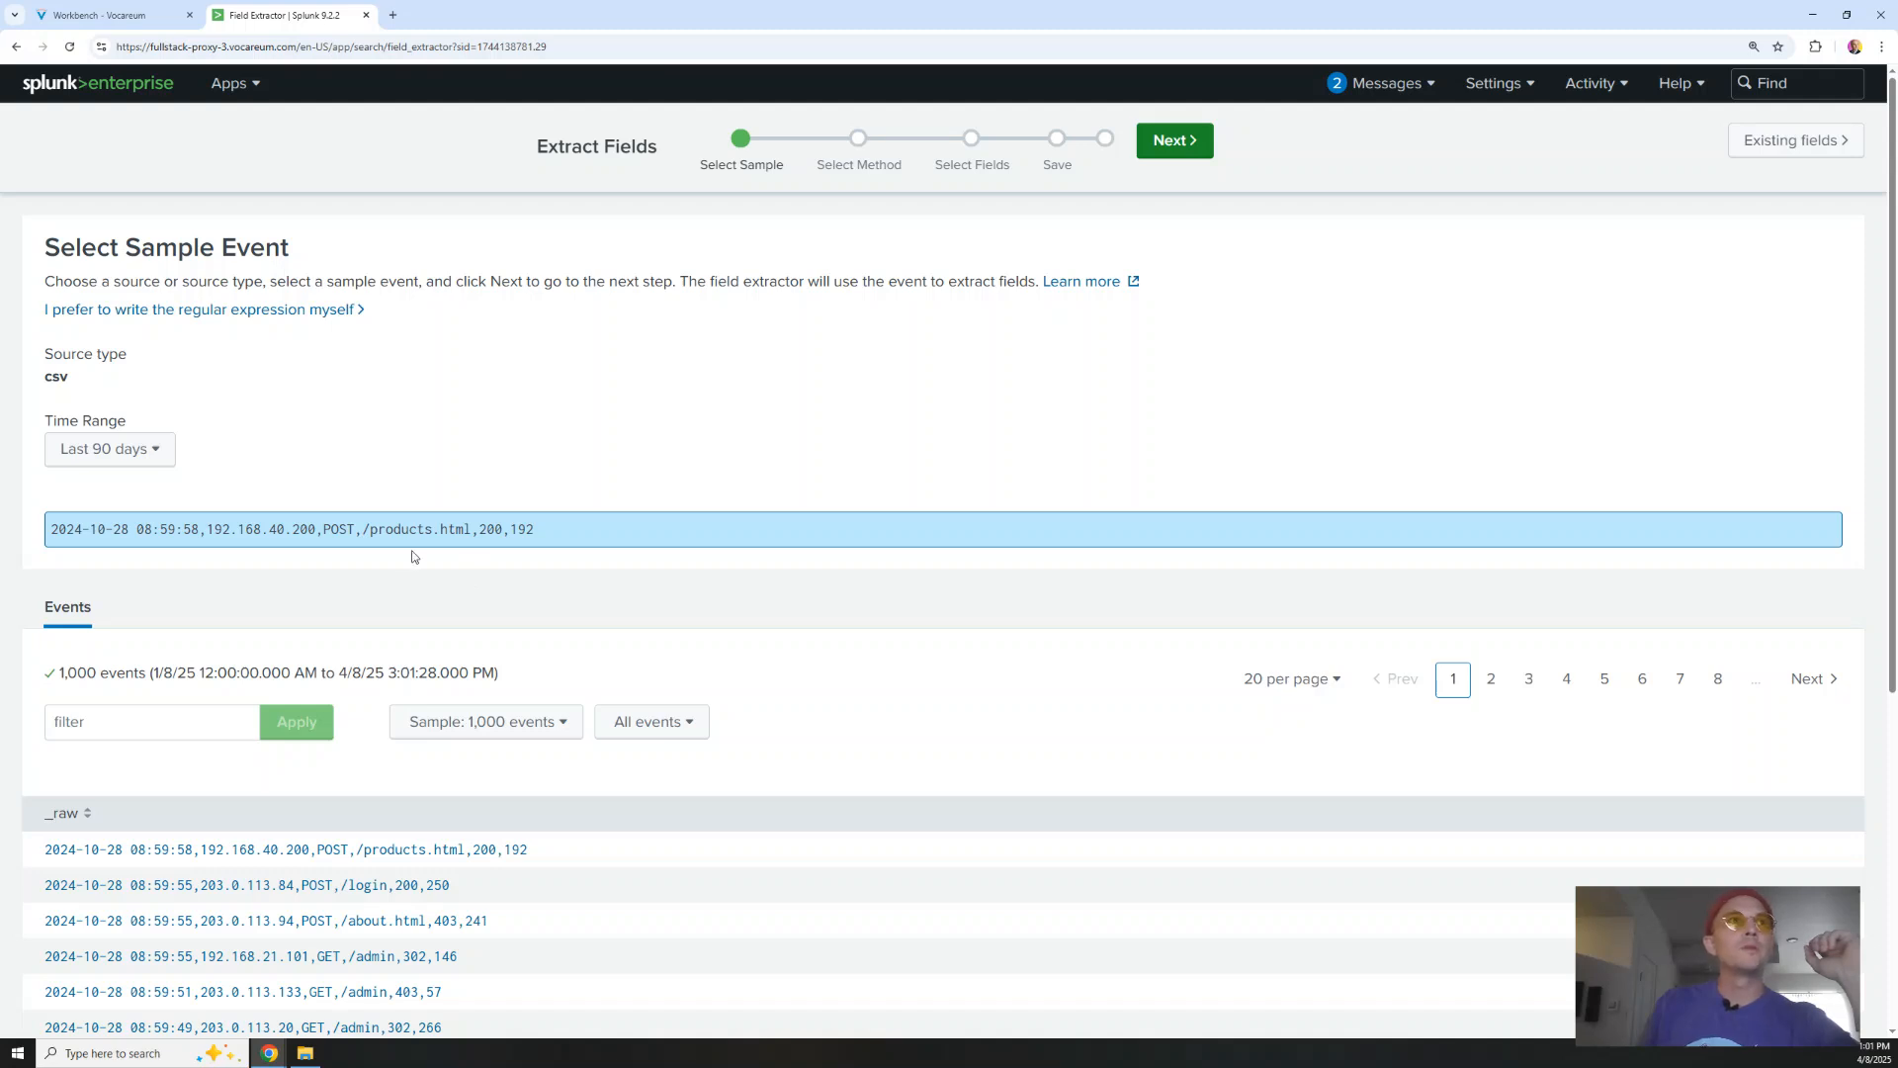
pyautogui.click(1151, 144)
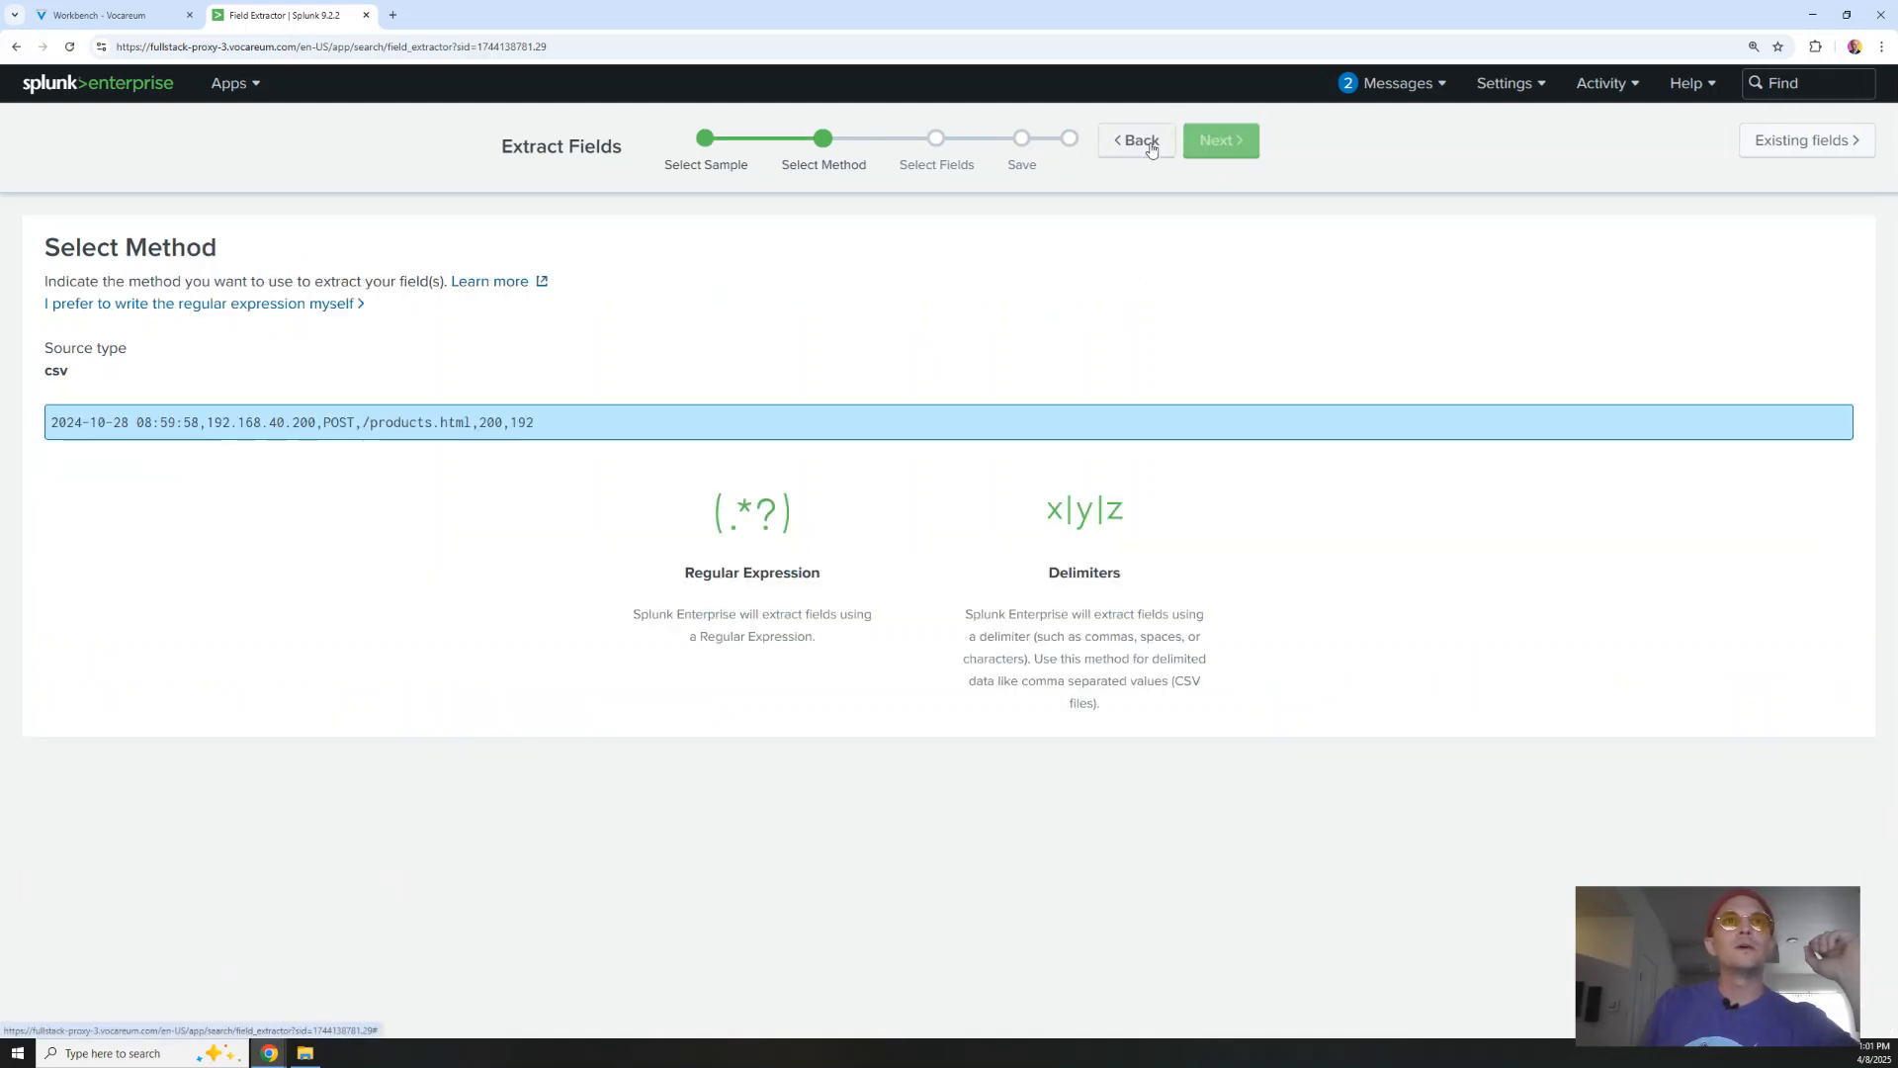
pyautogui.click(1076, 510)
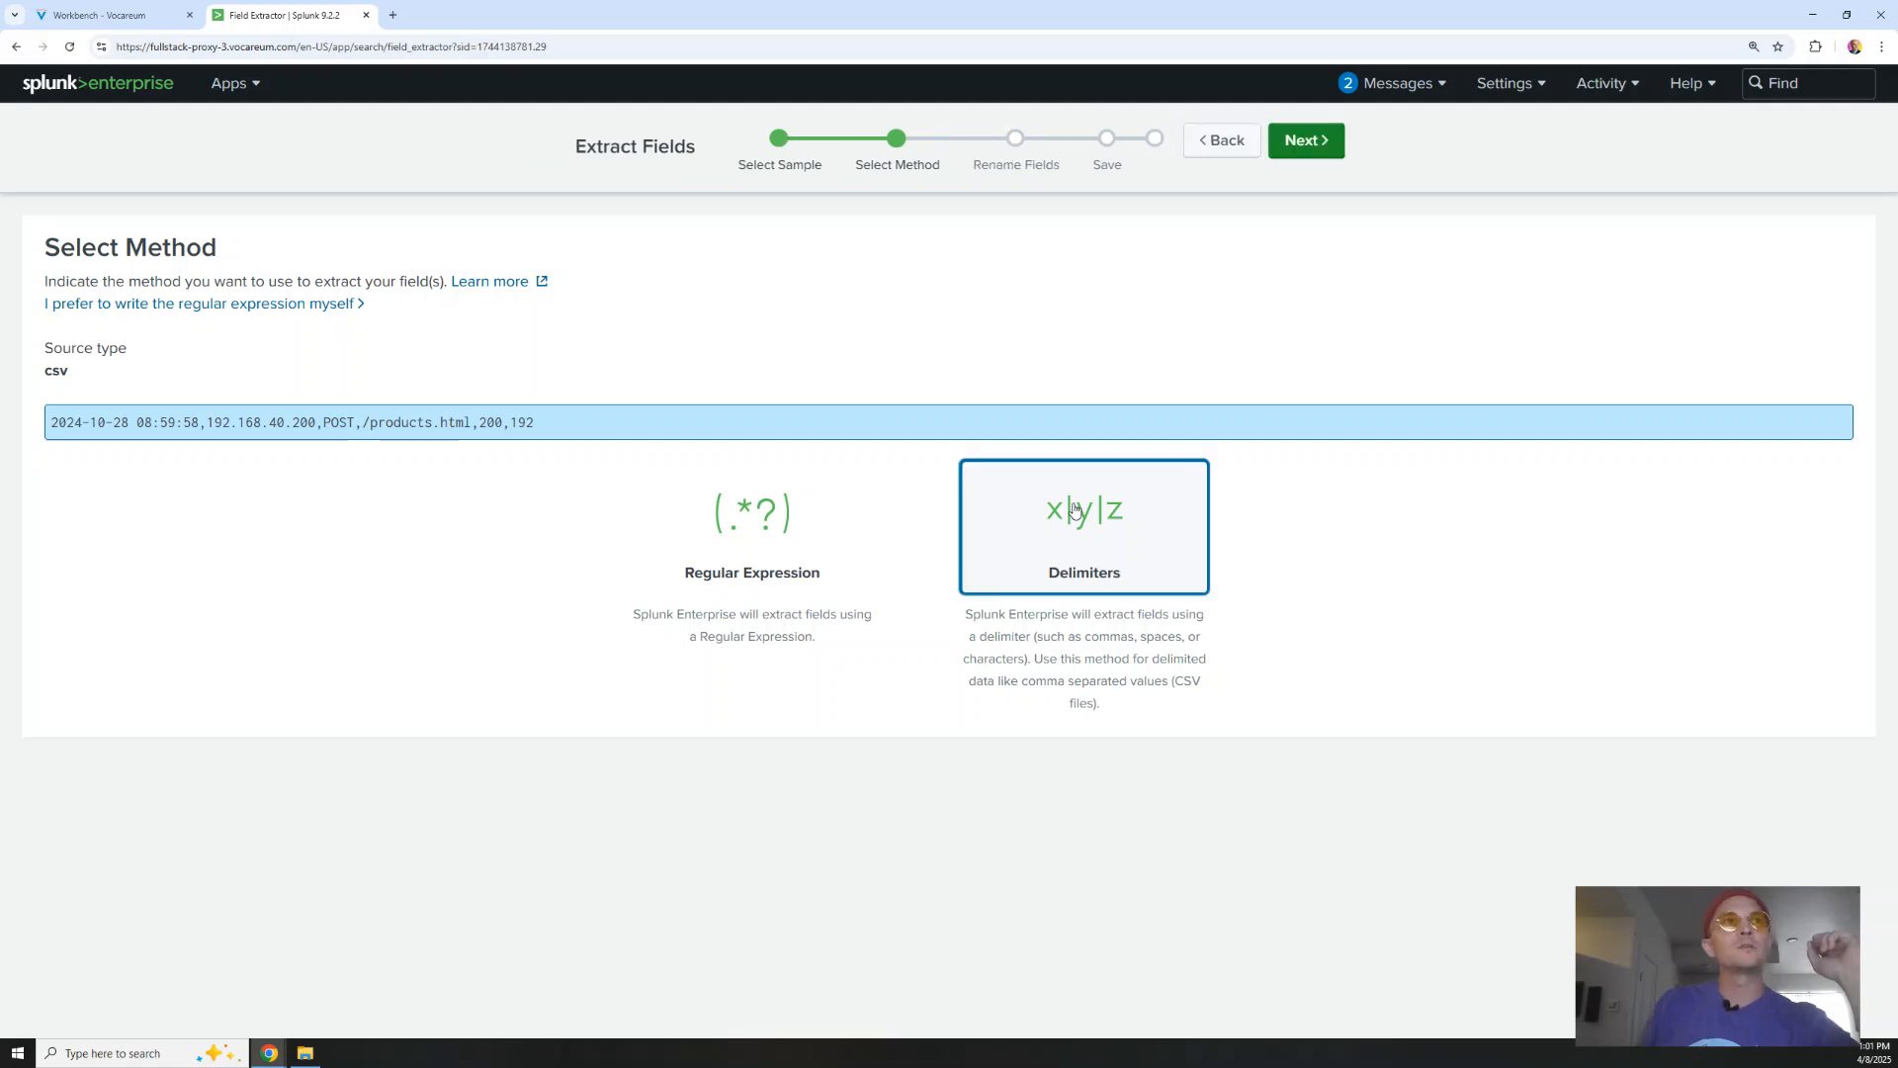
pyautogui.click(1303, 140)
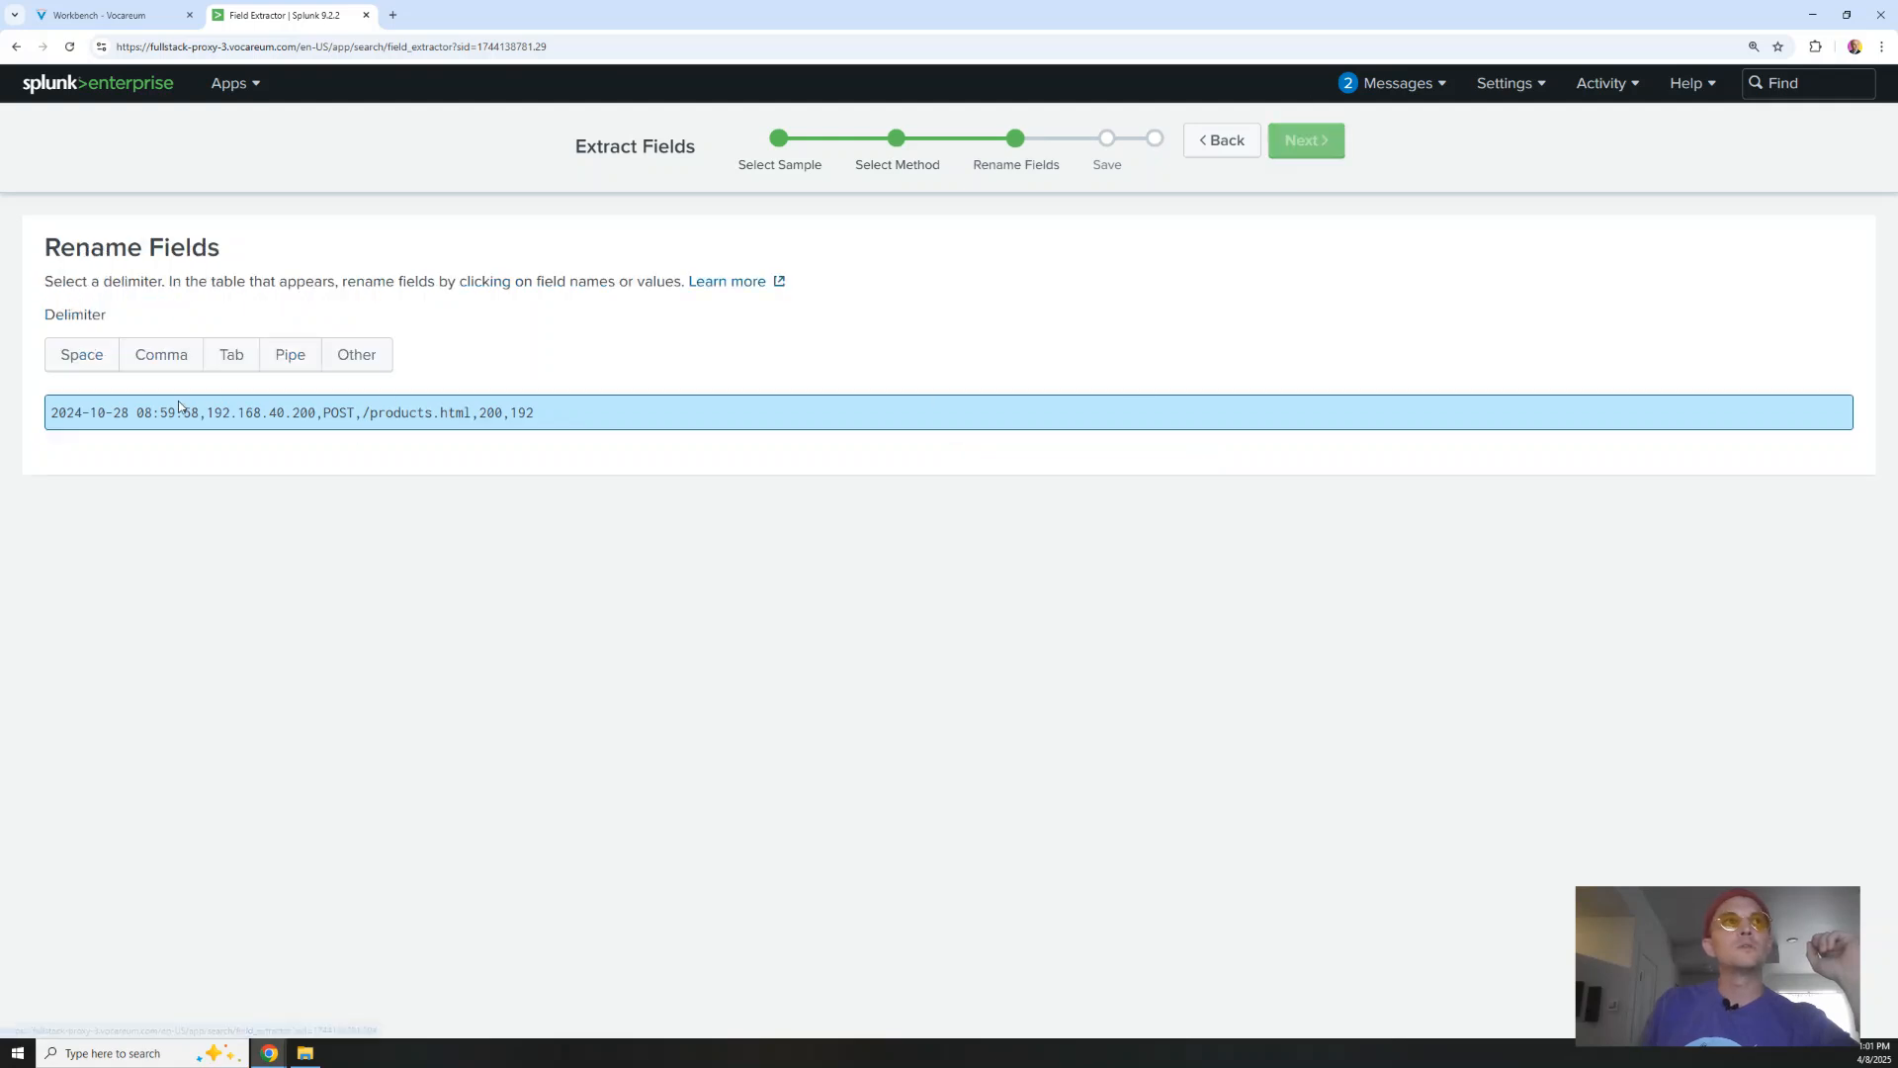
pyautogui.click(177, 360)
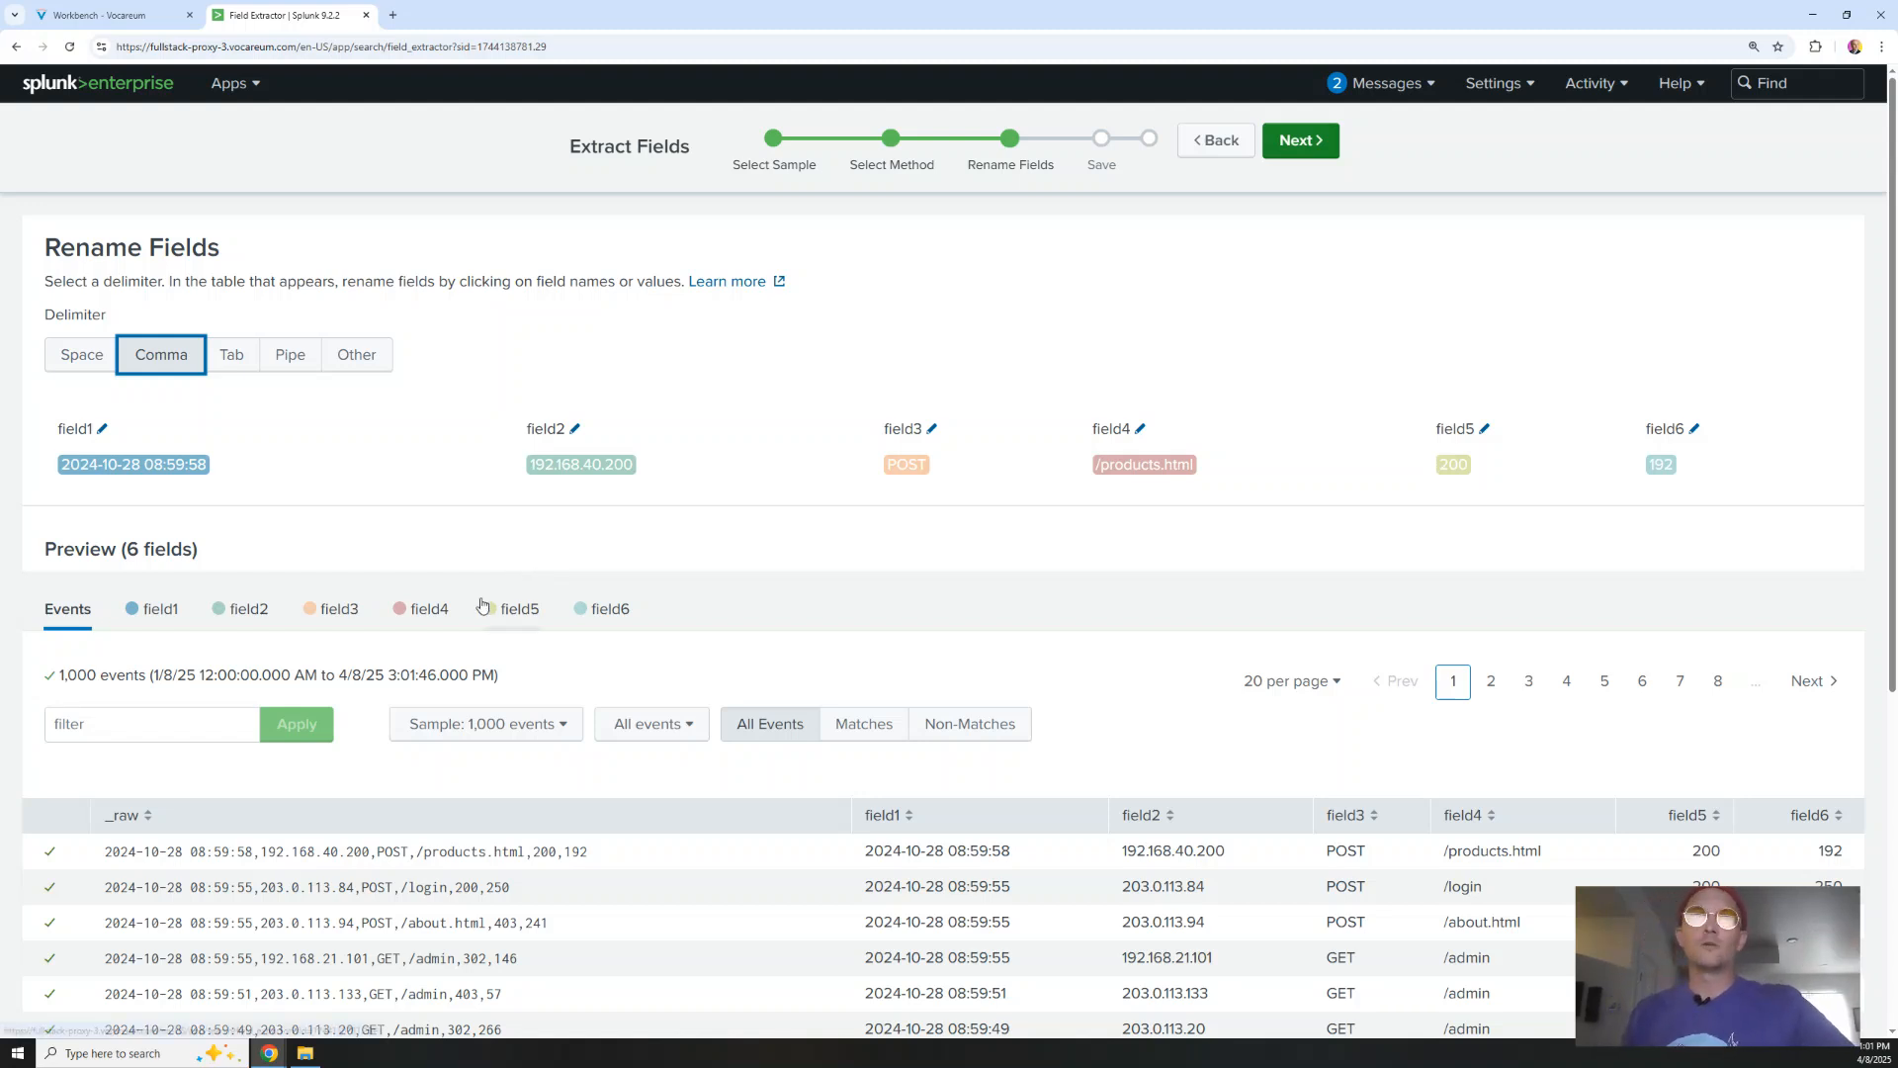
# Rename the extracted date-time field (field1) to dt and the IP address field (field2) to clientip
pyautogui.click(144, 461)
pyautogui.click(232, 480)
pyautogui.write('dt')
pyautogui.click(252, 529)
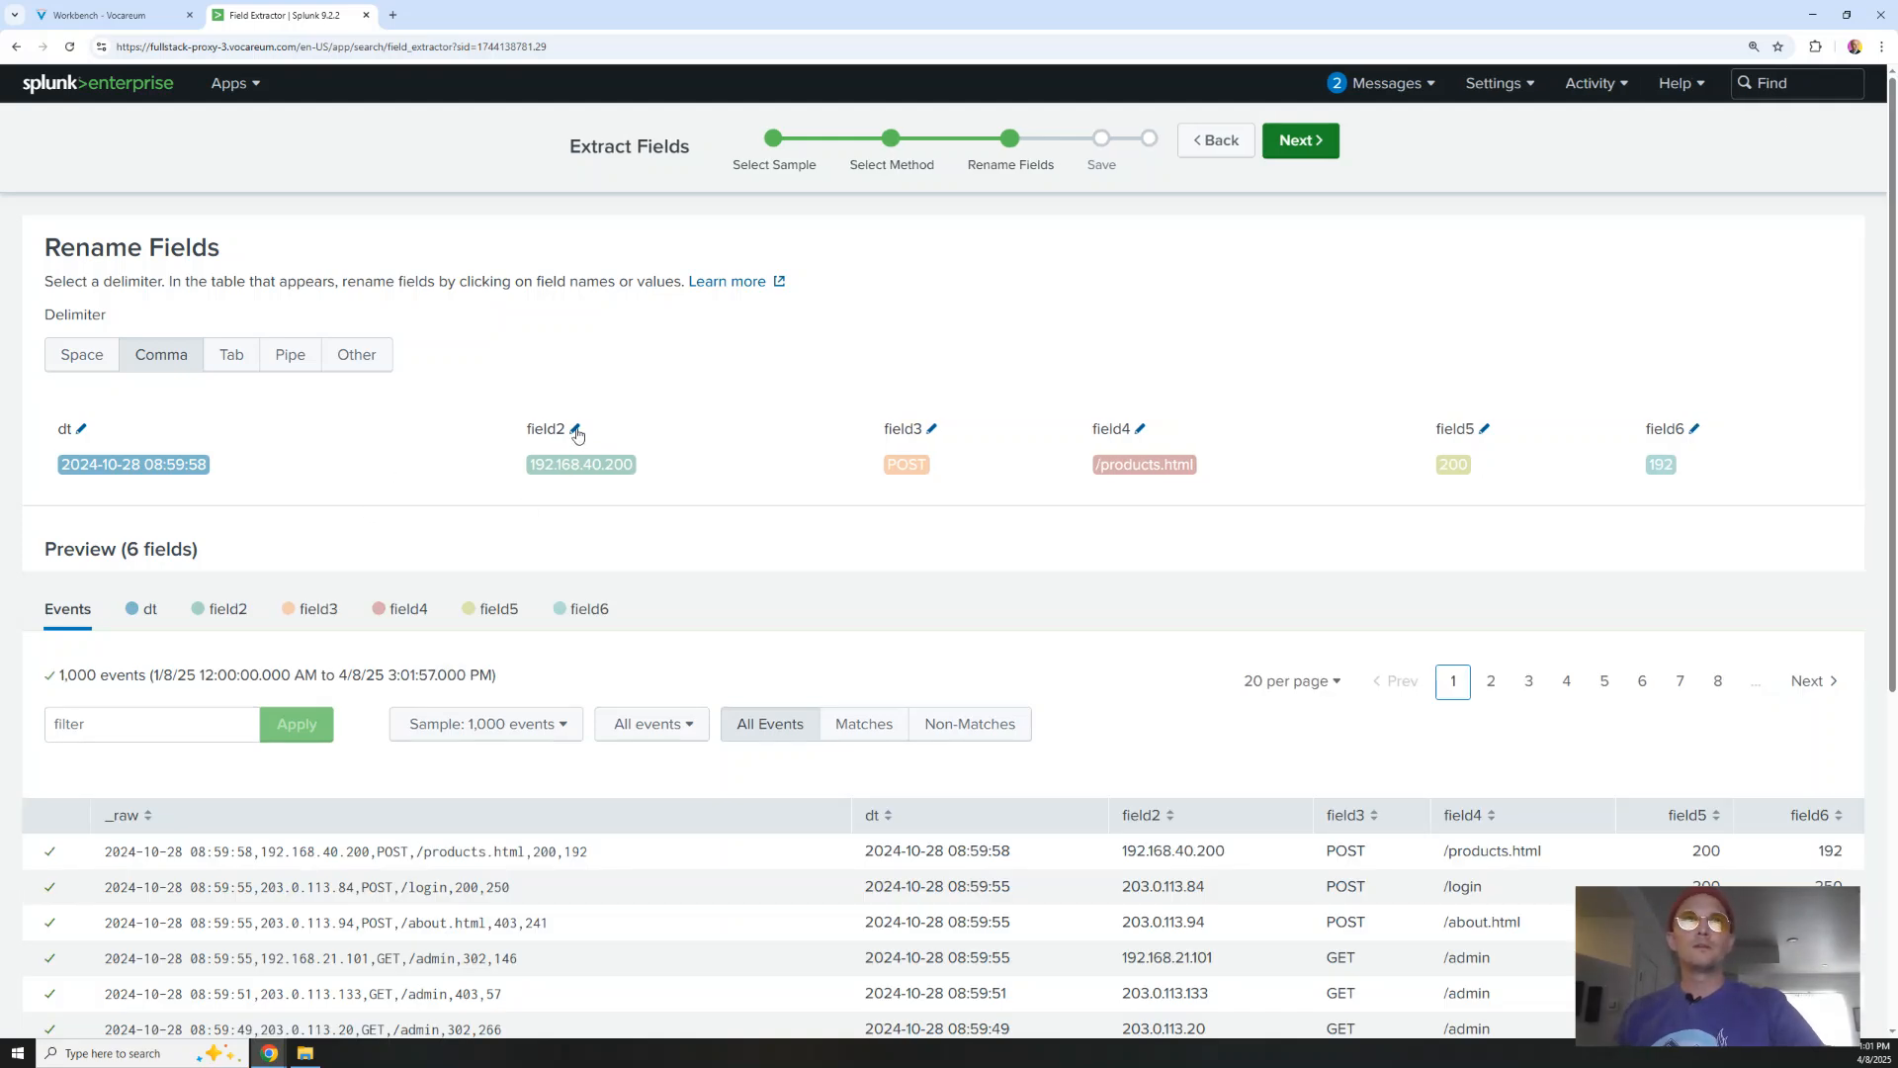
pyautogui.click(576, 432)
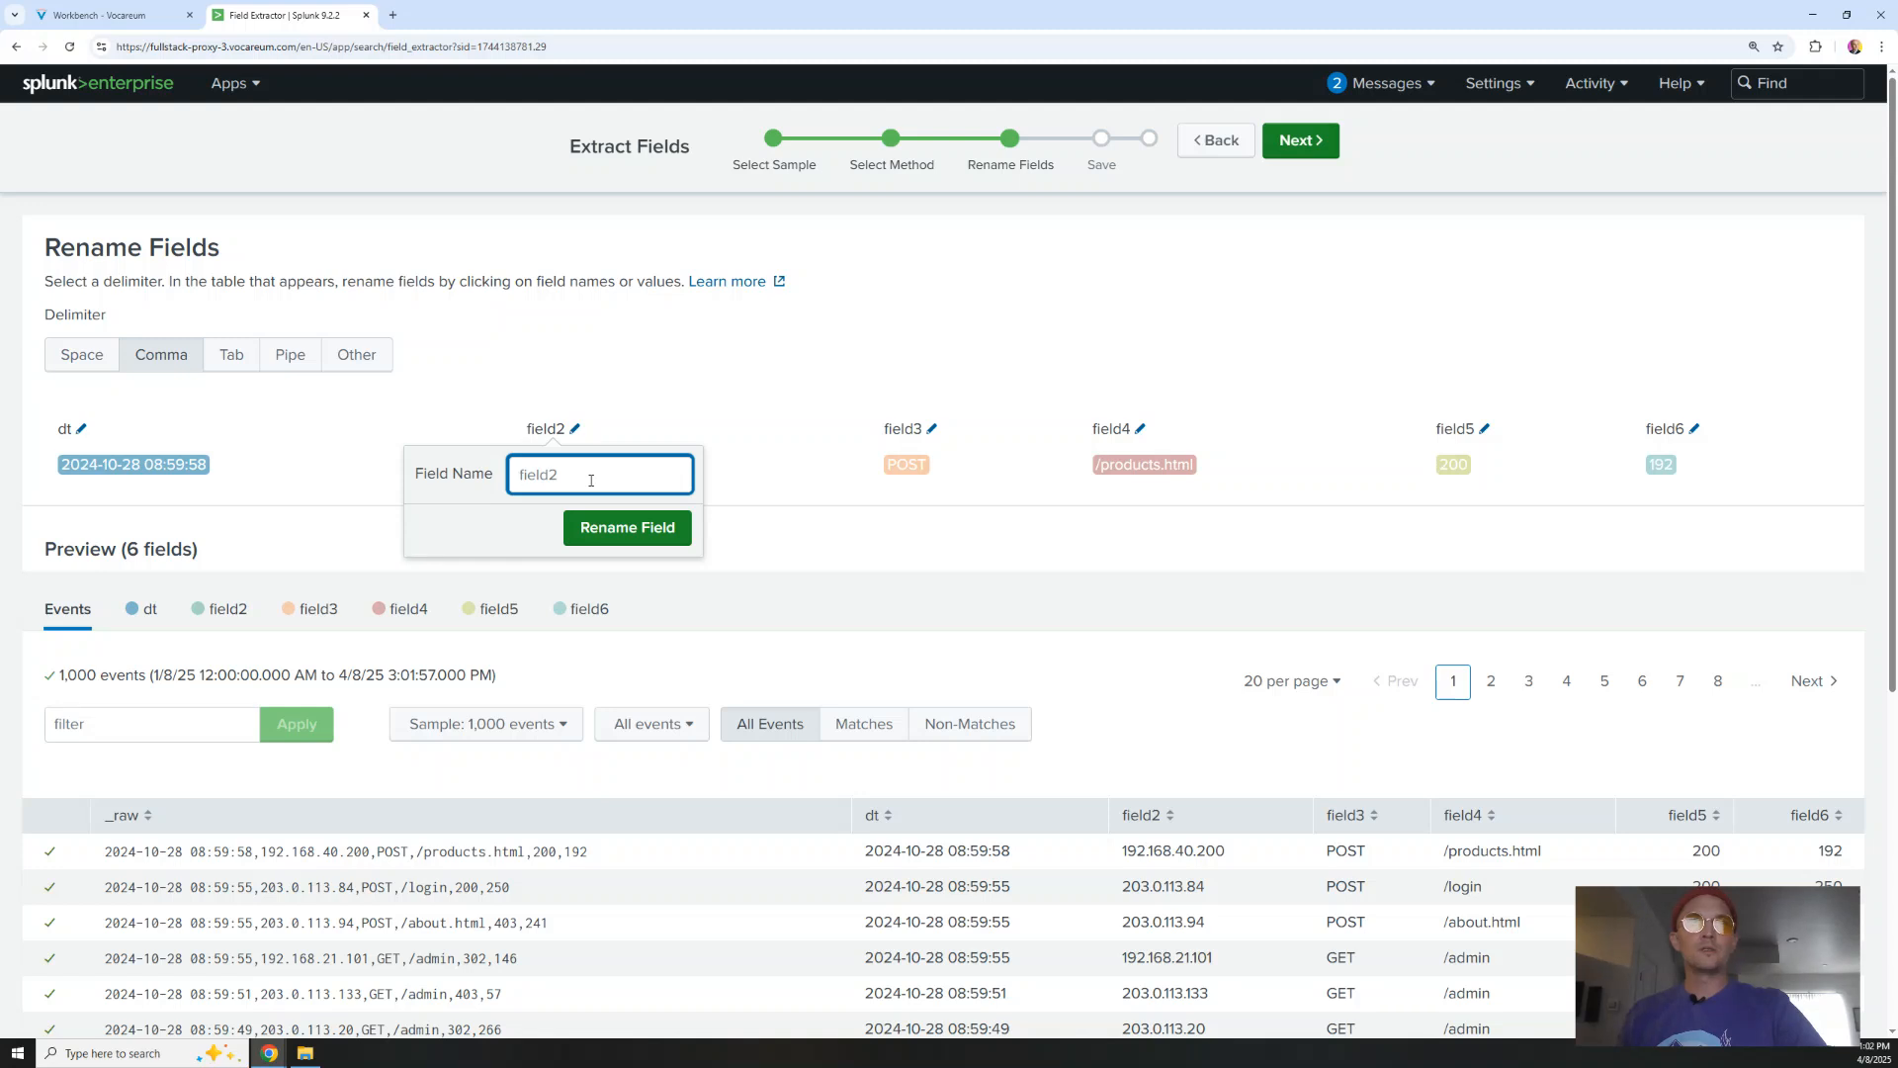
pyautogui.write('clie')
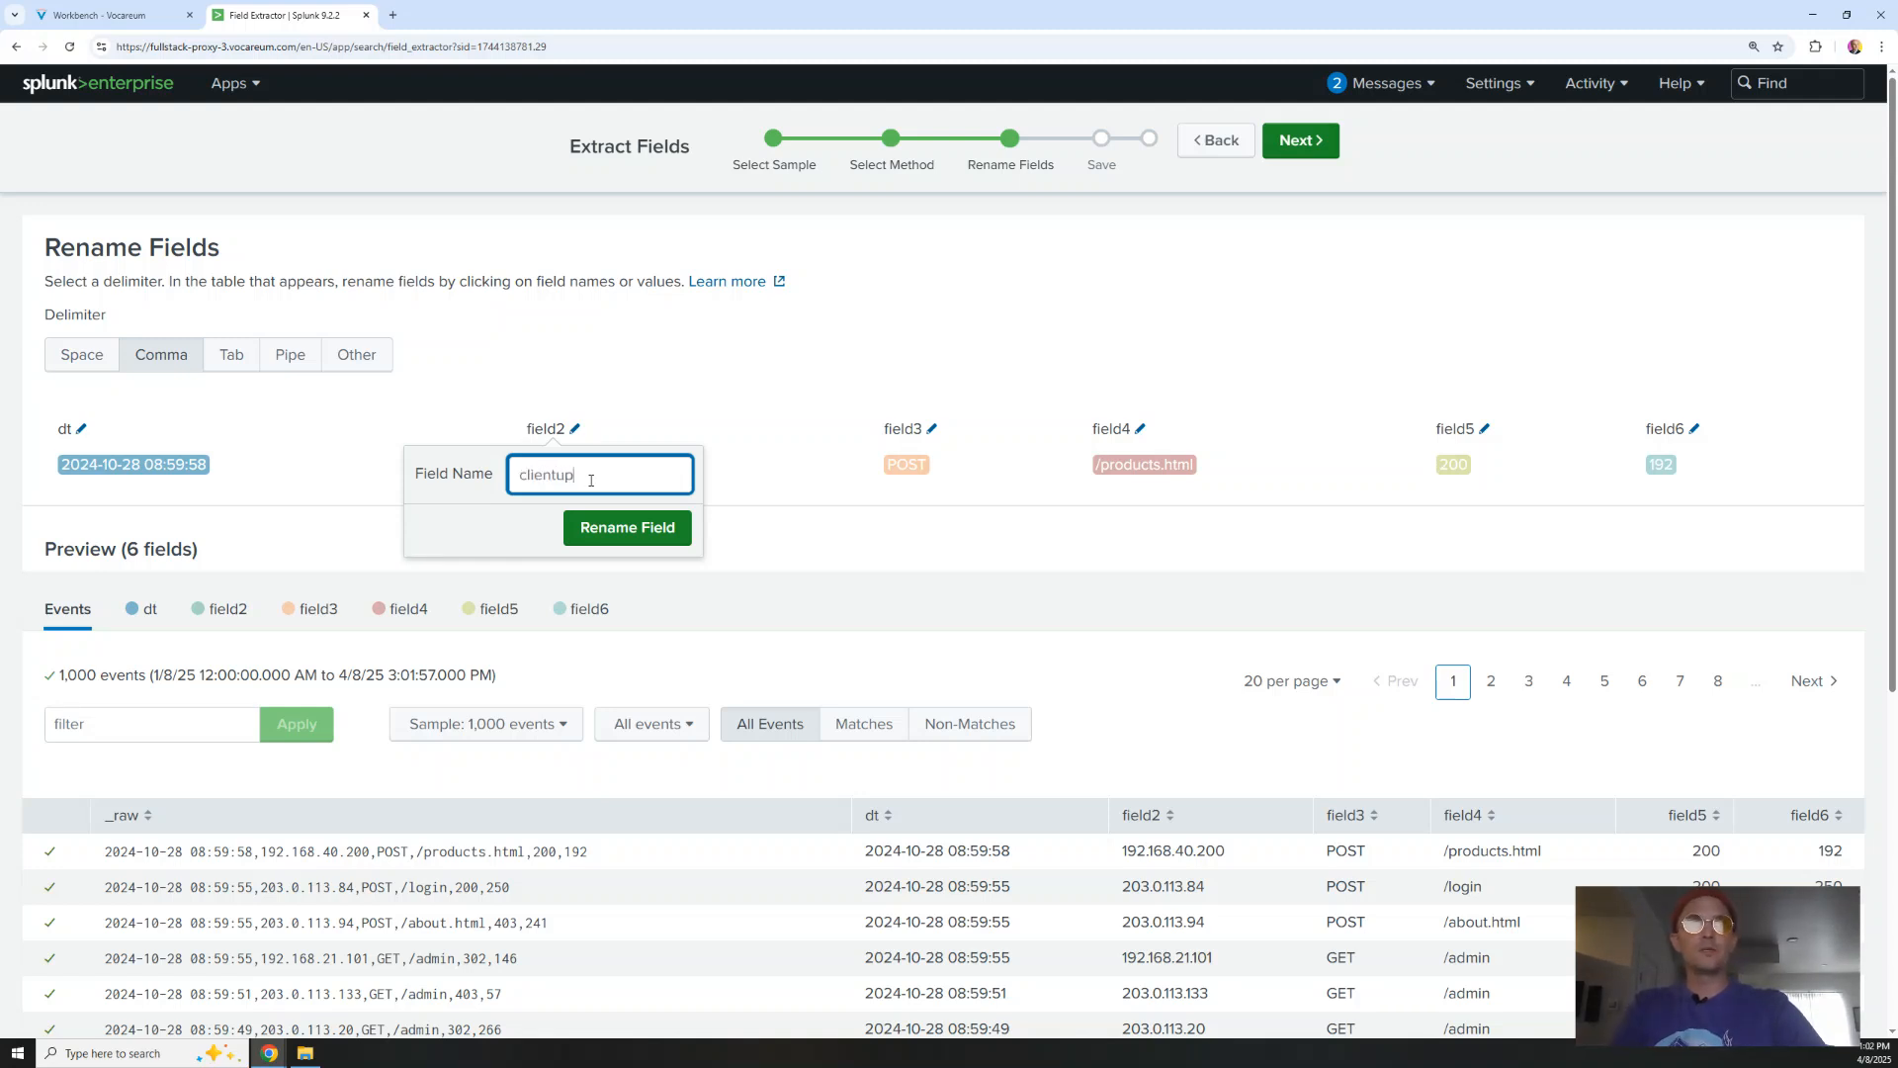
pyautogui.write('ntip')
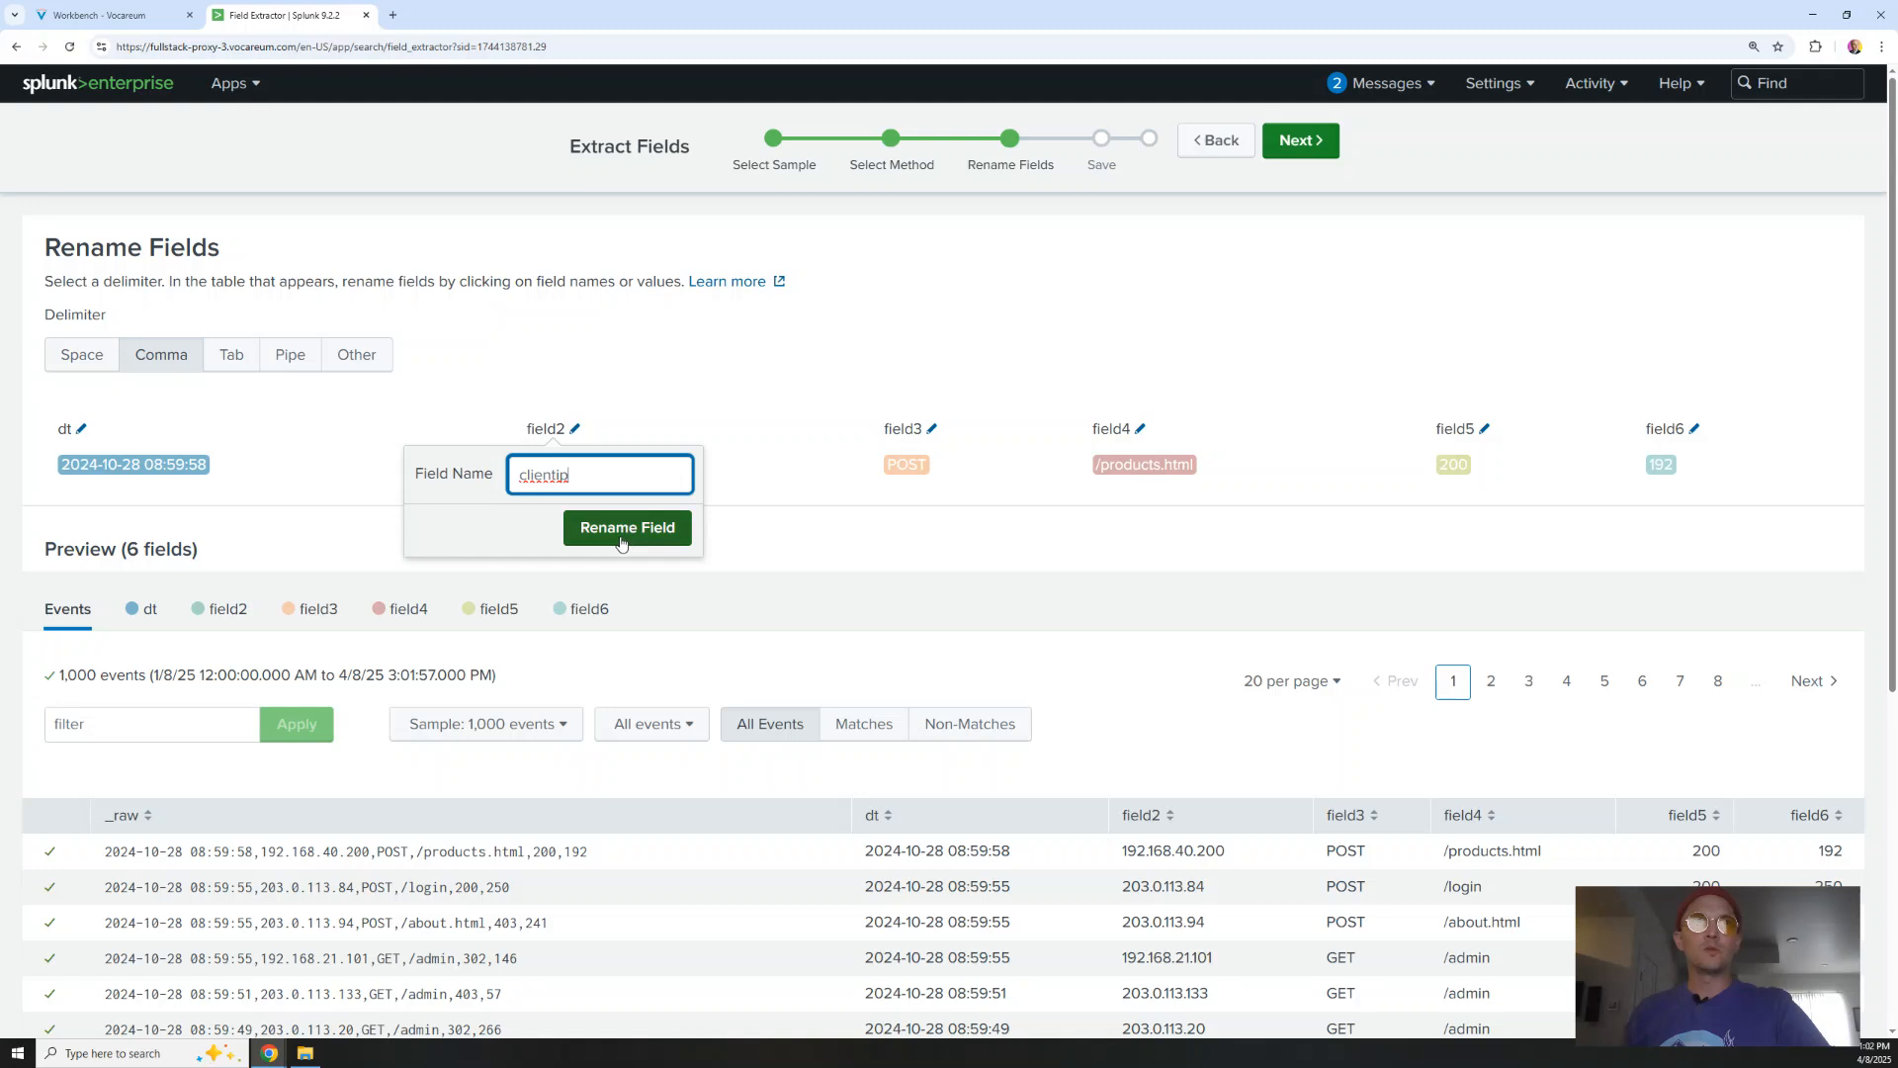
pyautogui.click(629, 527)
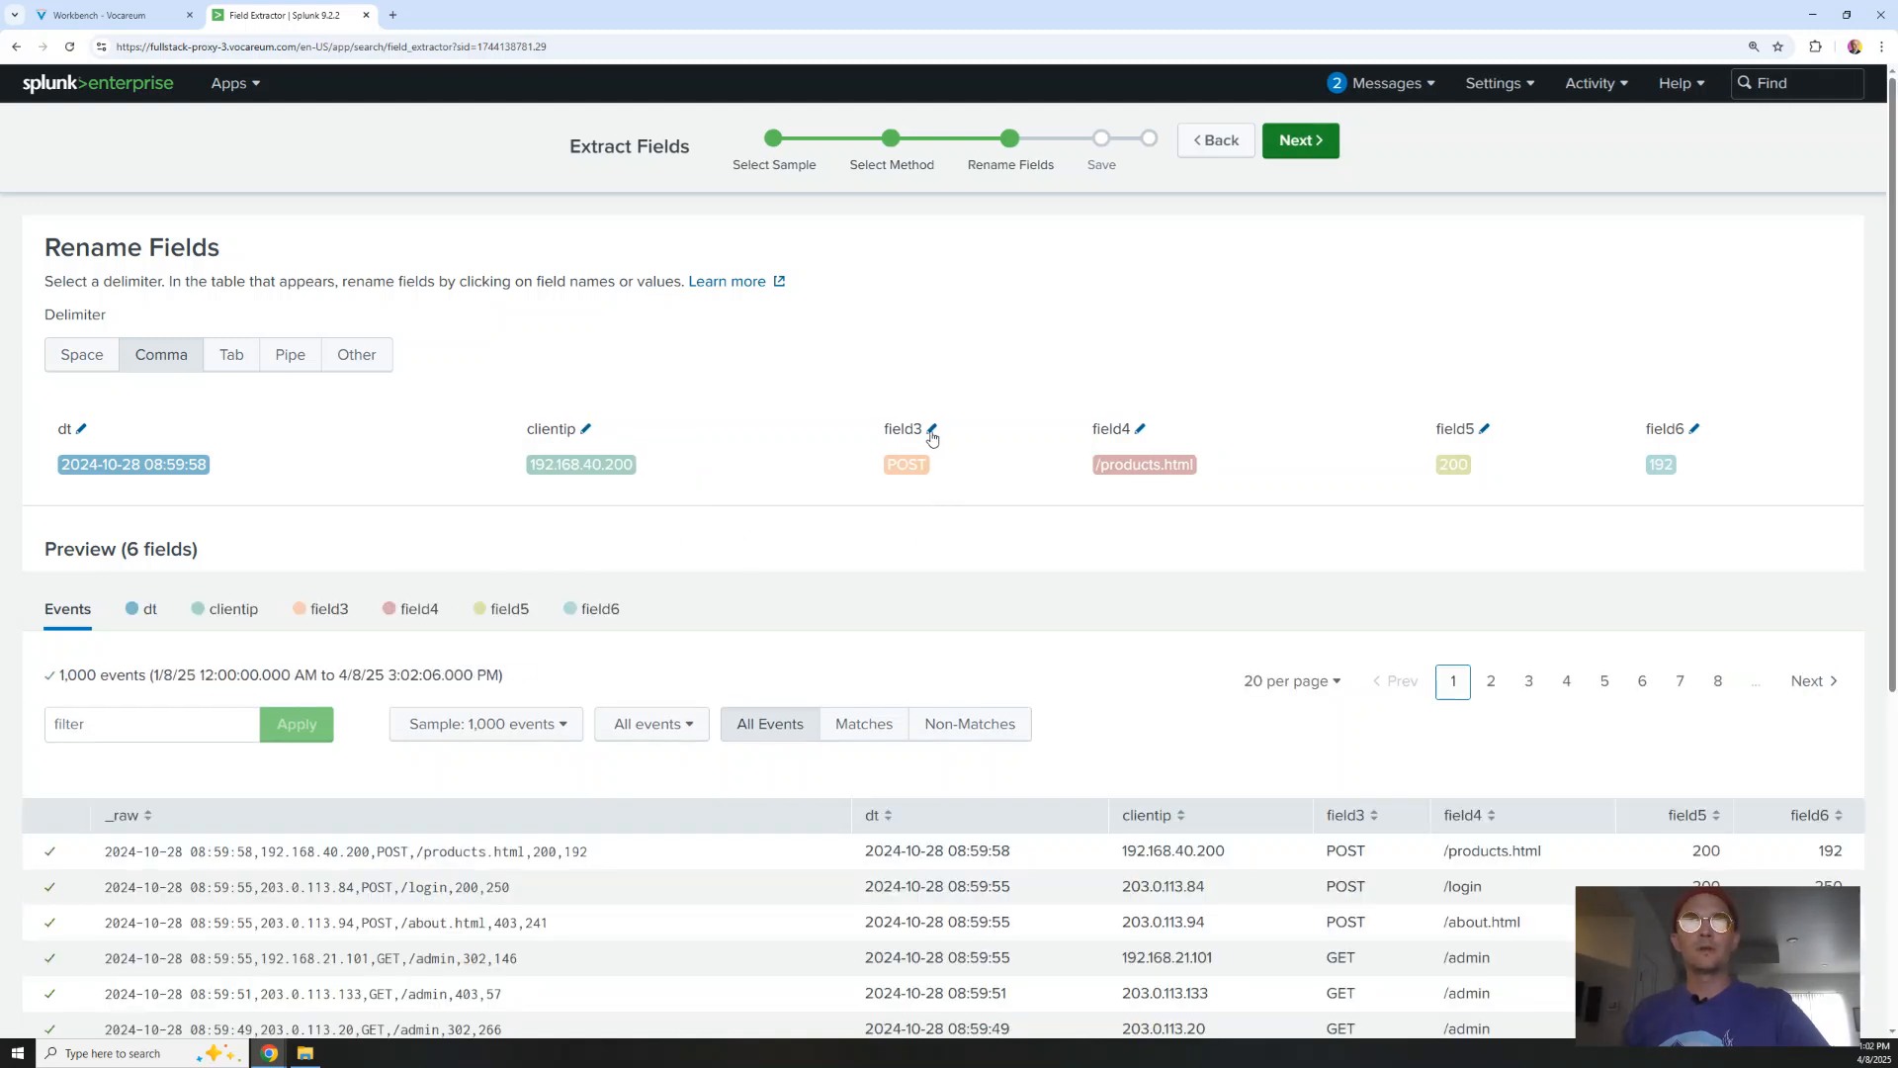
# Rename the extracted HTTP method field (field3) to method and the requested page field (field4) to slug
pyautogui.click(933, 434)
pyautogui.write('method')
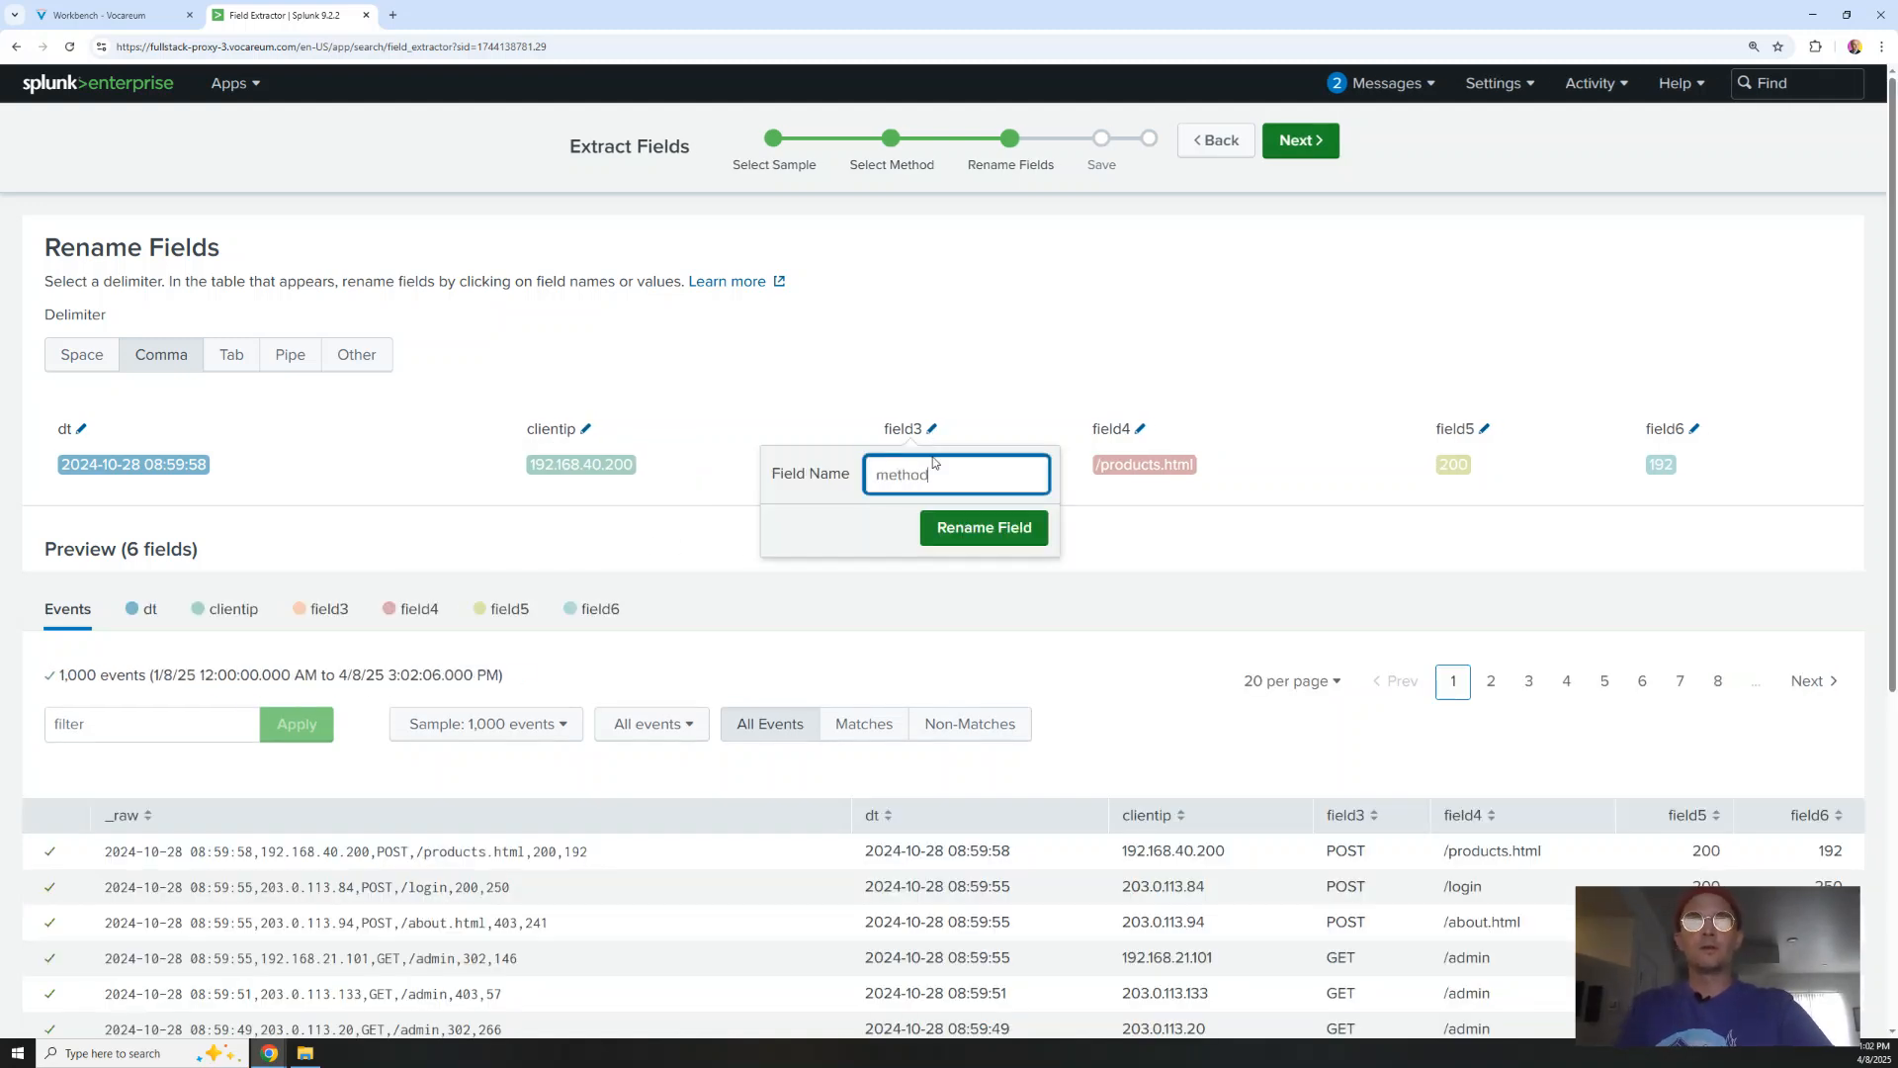
pyautogui.click(947, 527)
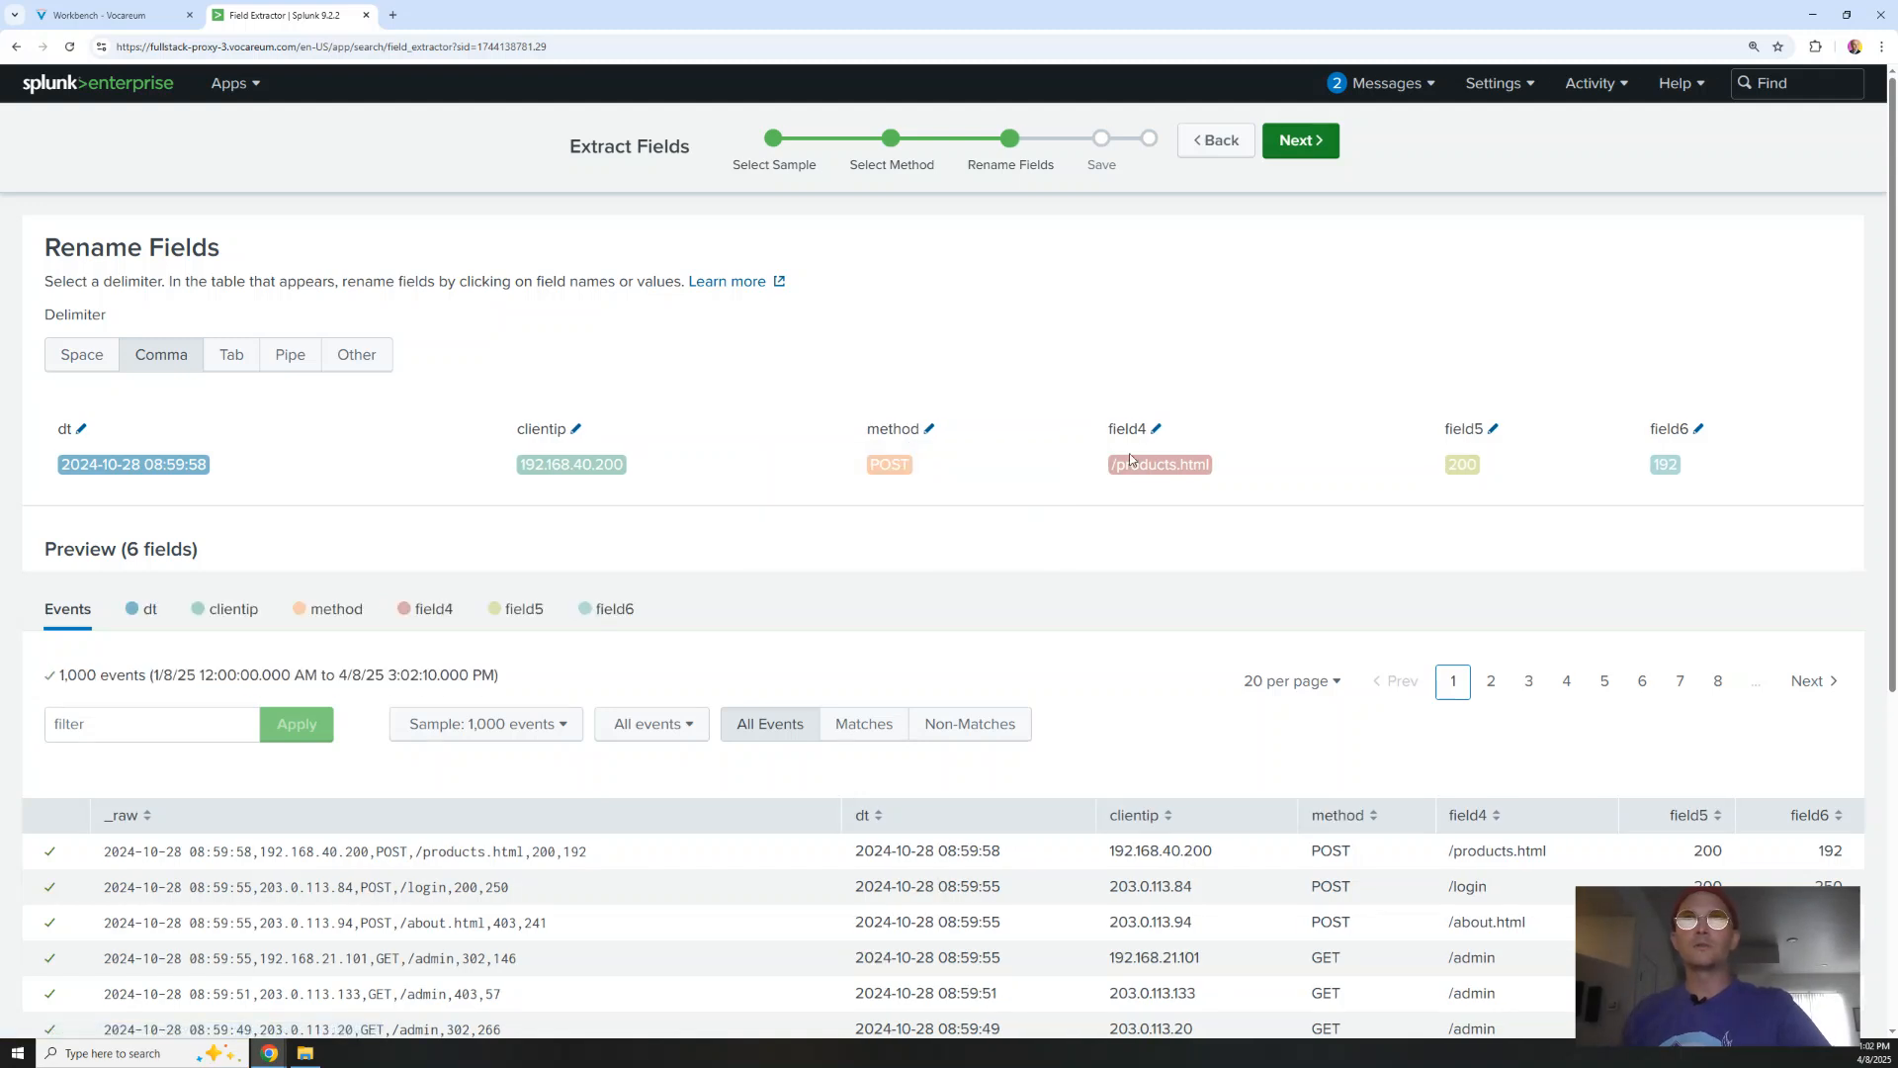
pyautogui.click(1159, 430)
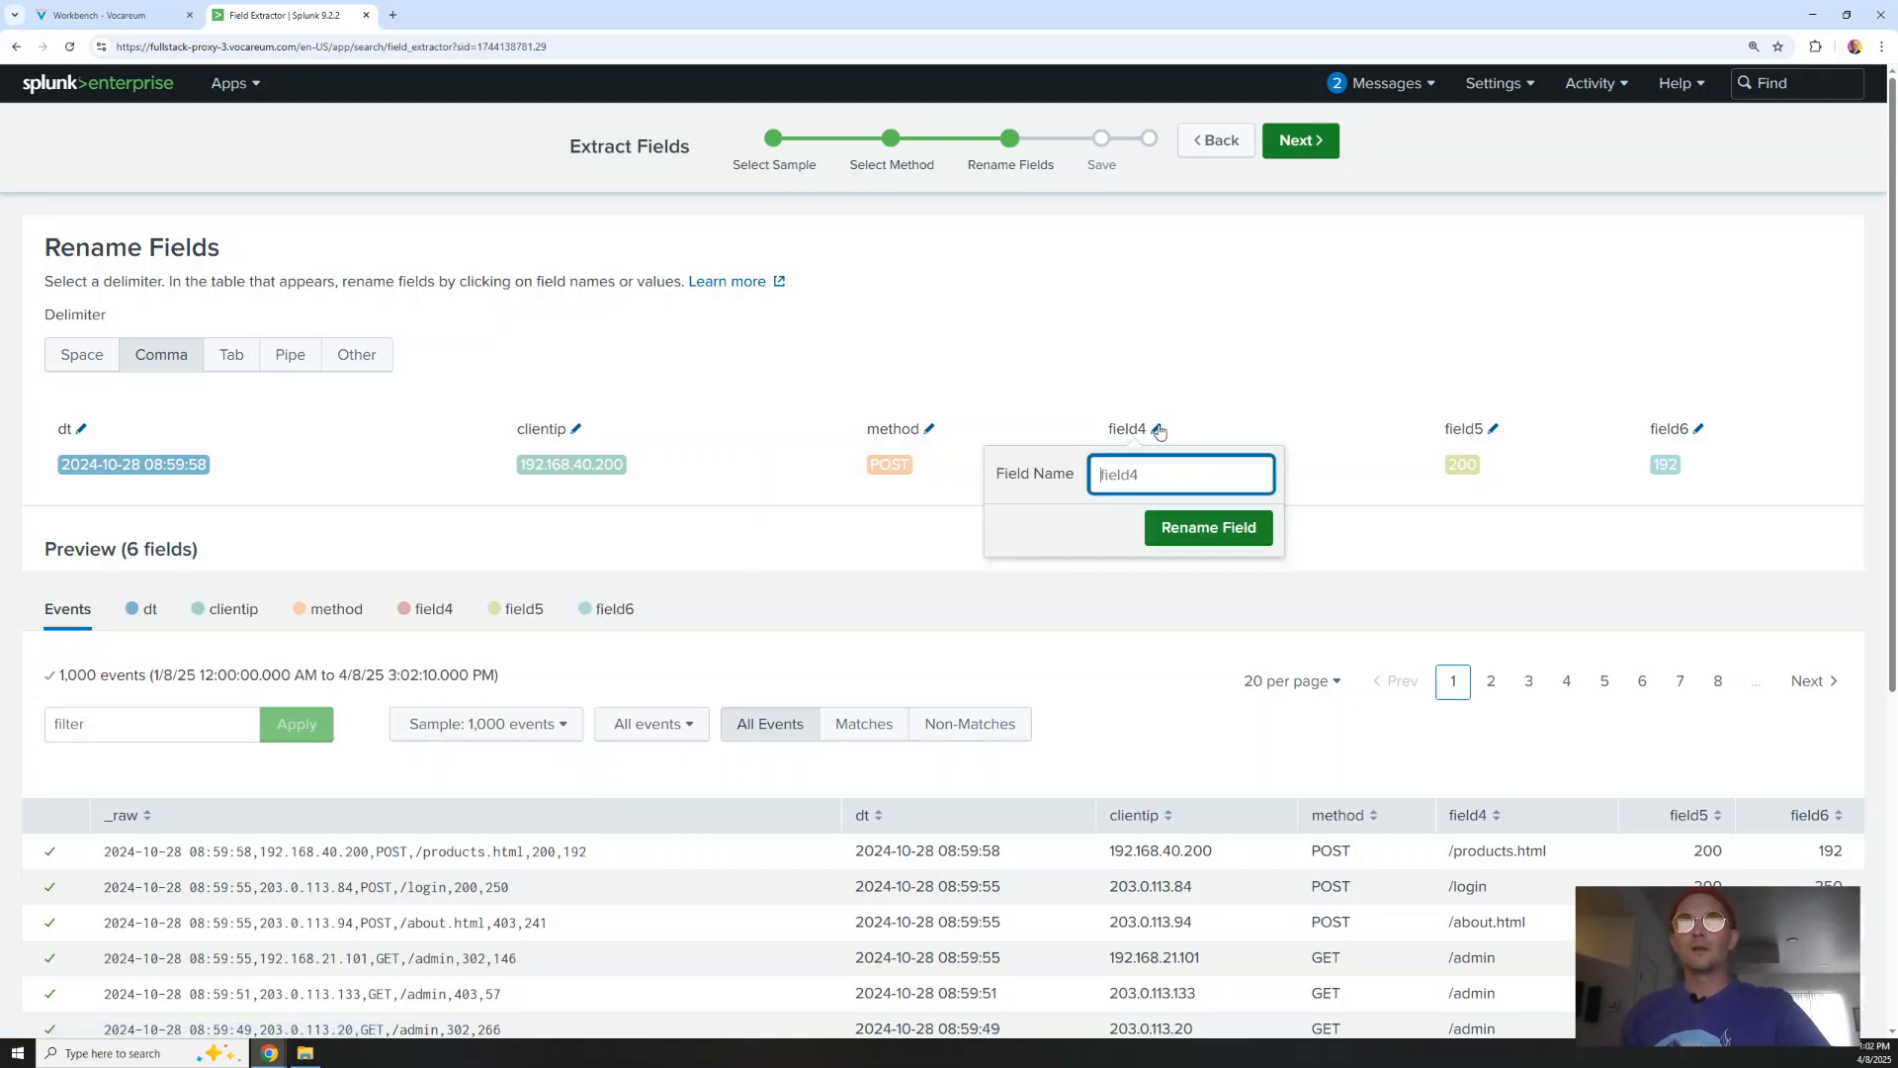
pyautogui.write('slug')
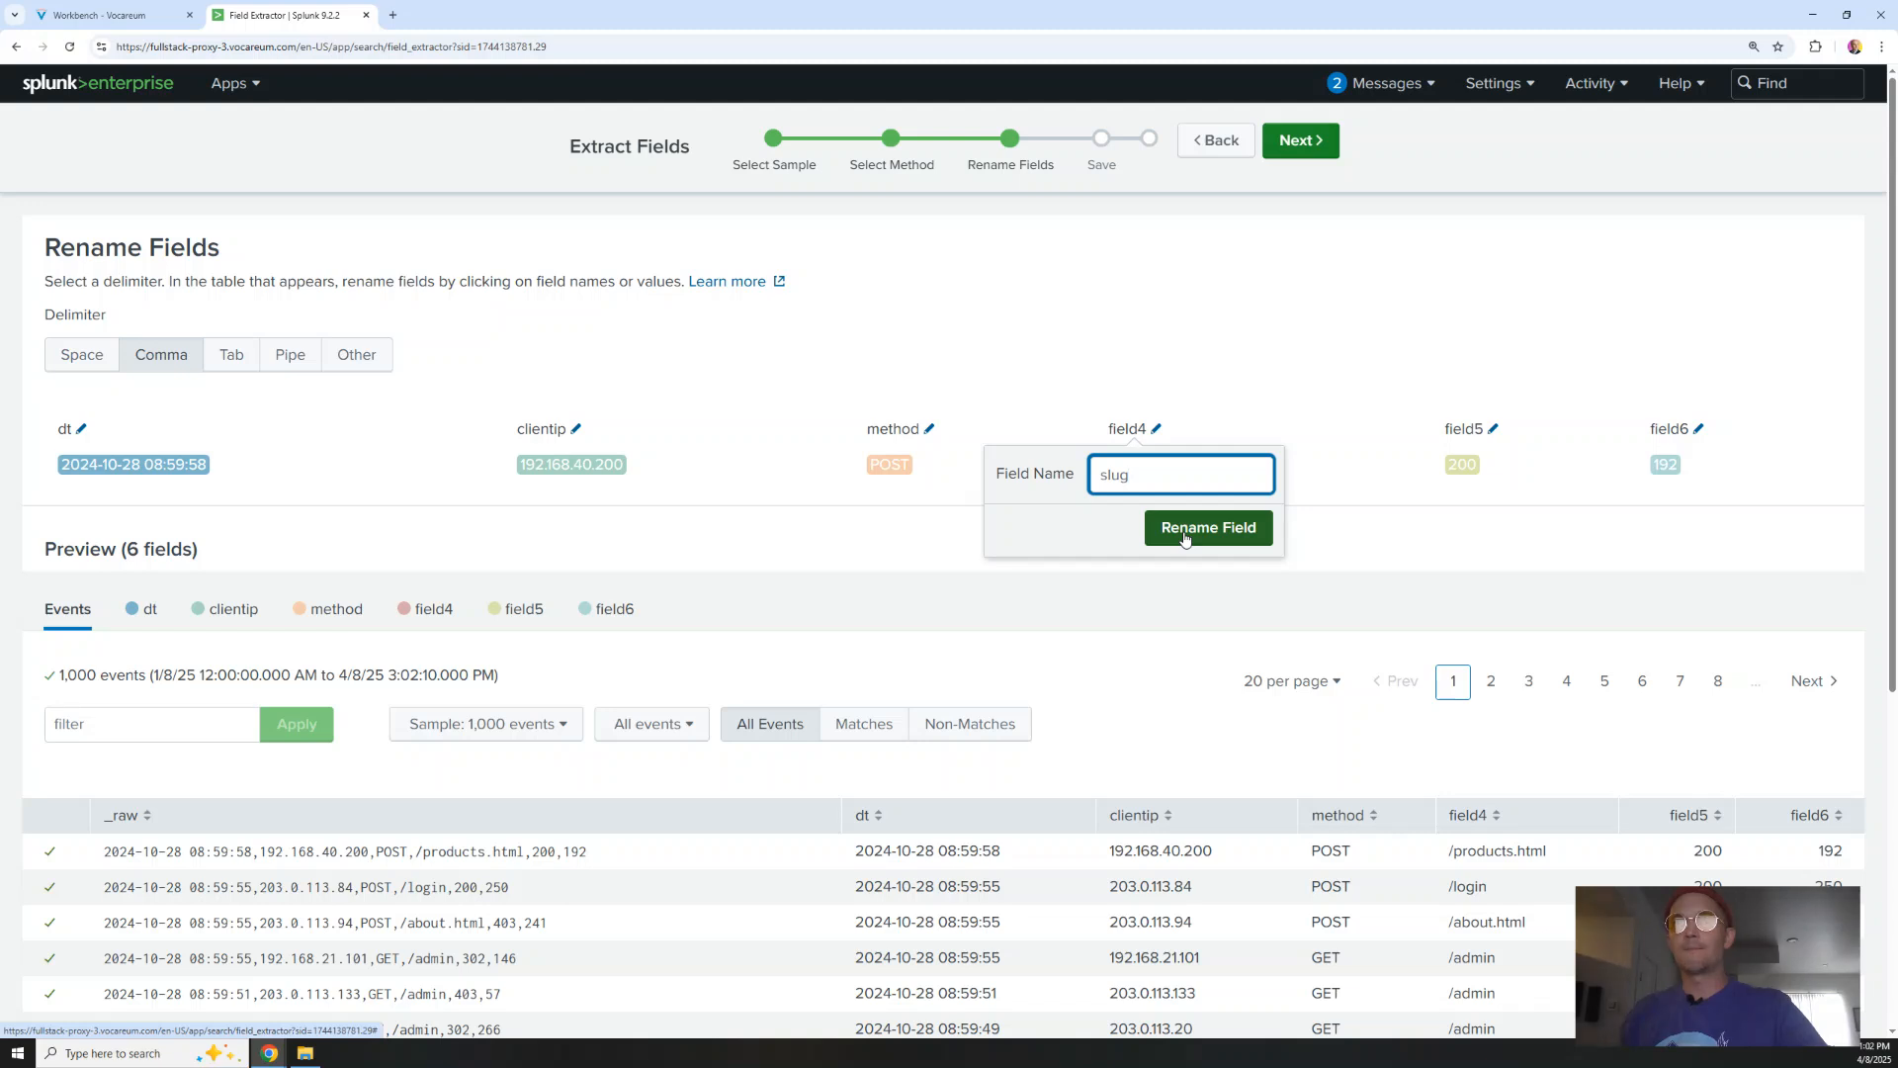
pyautogui.click(1186, 537)
# Rename the extracted response code field (field5) to status and the last field (field6) to filesize
pyautogui.click(1493, 430)
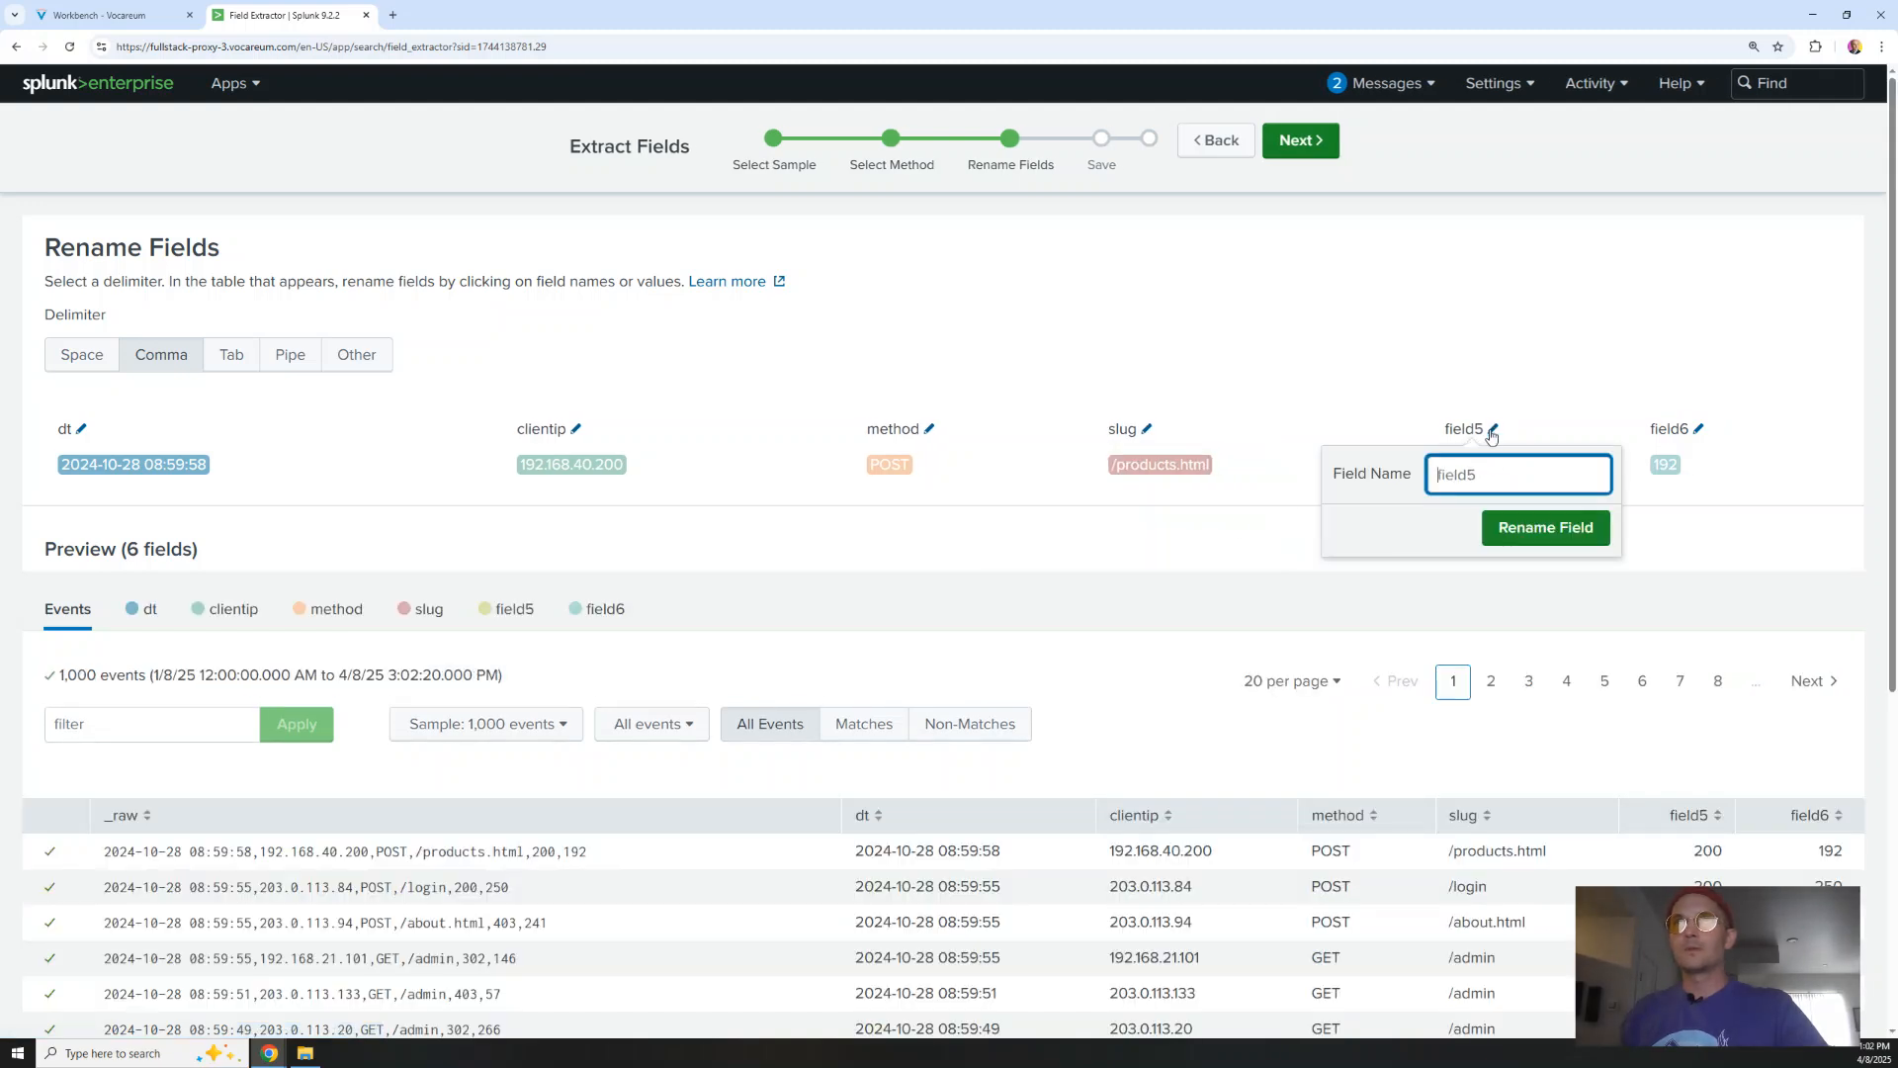
pyautogui.write('status')
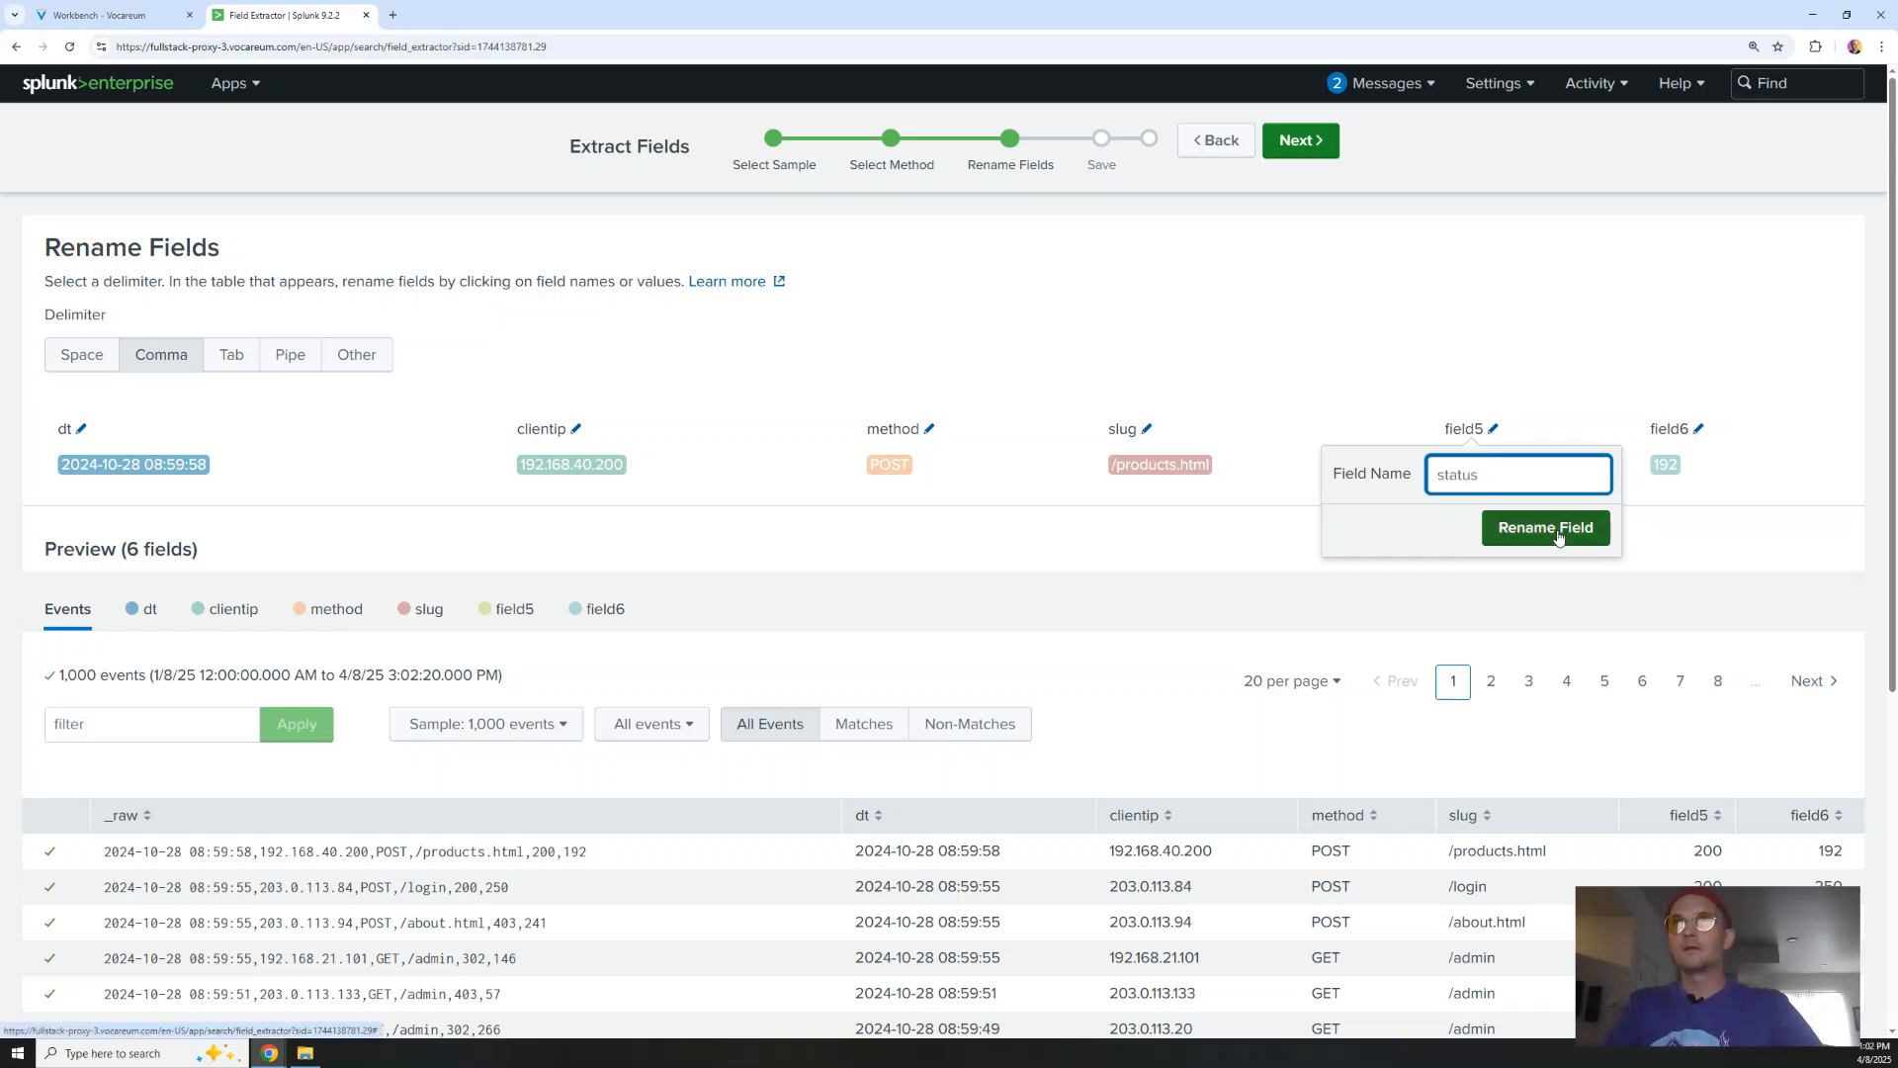
pyautogui.click(1558, 530)
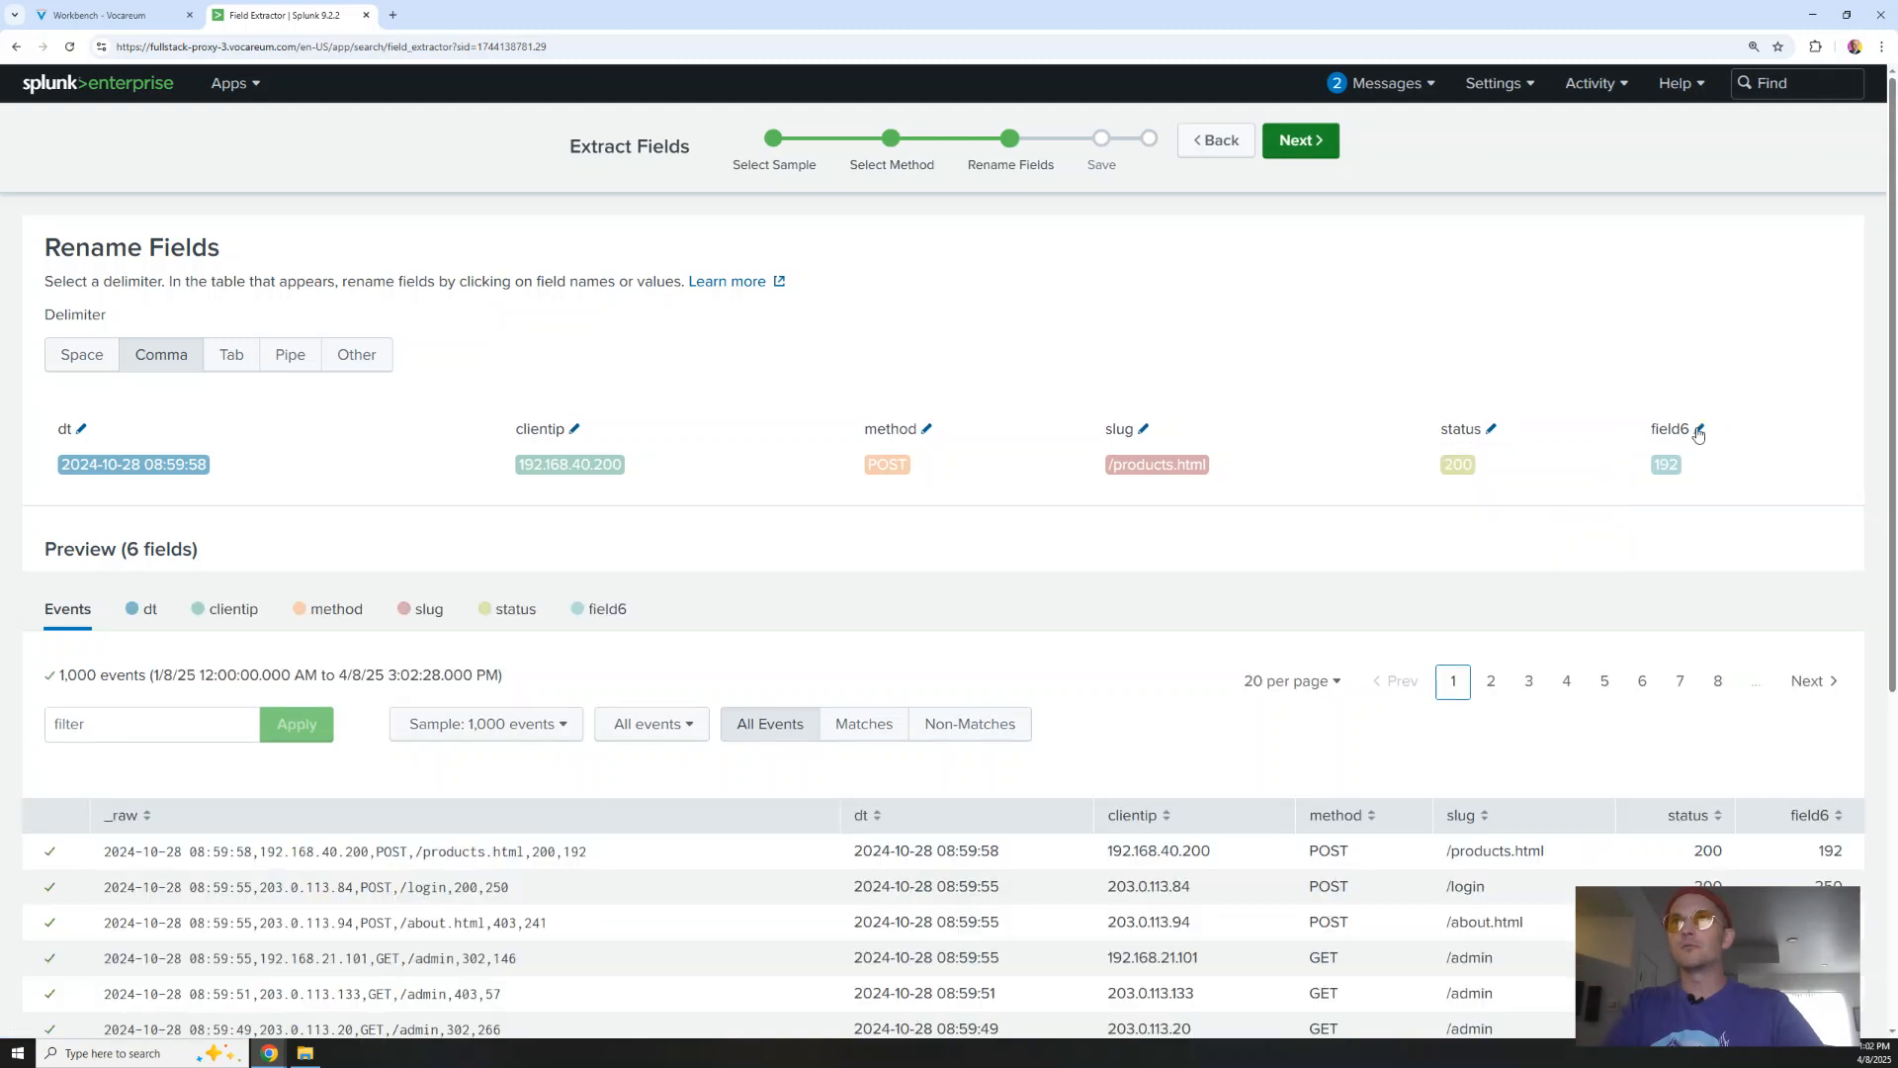
pyautogui.click(1699, 432)
pyautogui.write('filesize')
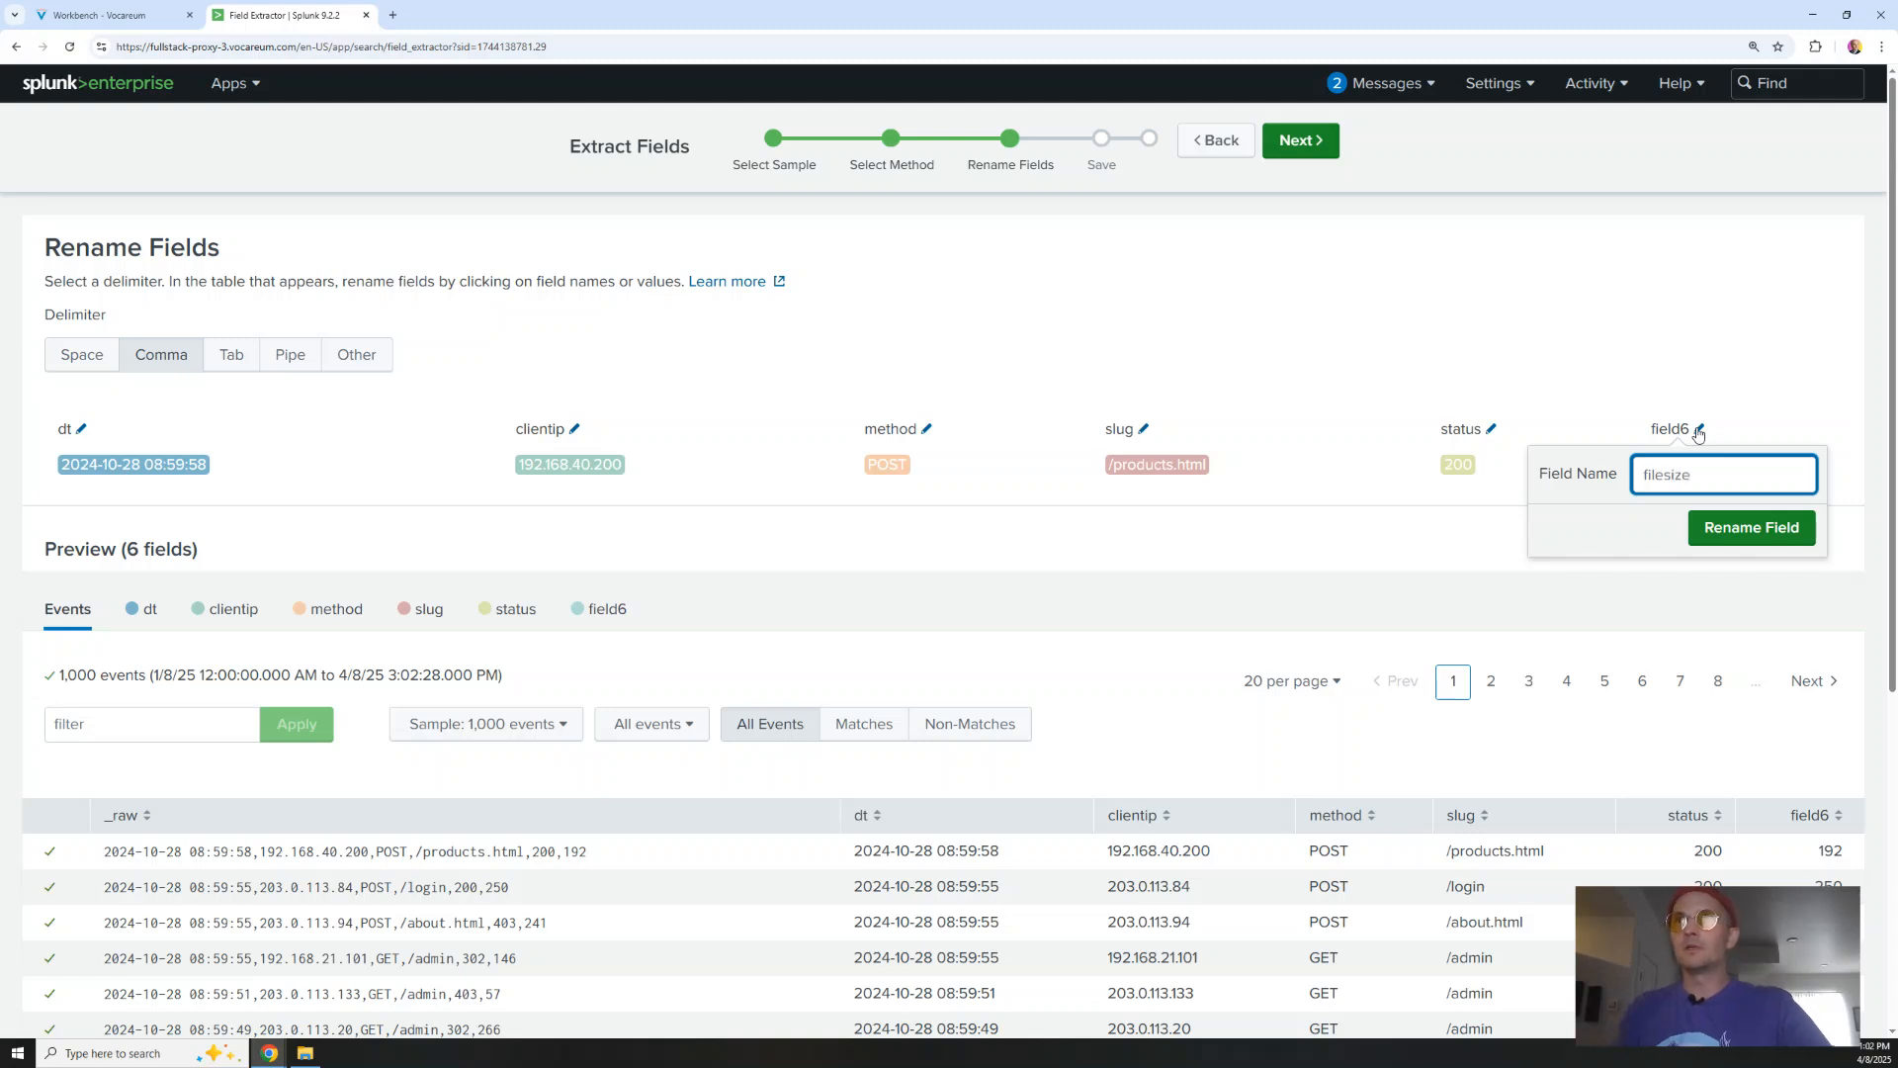
pyautogui.click(1750, 527)
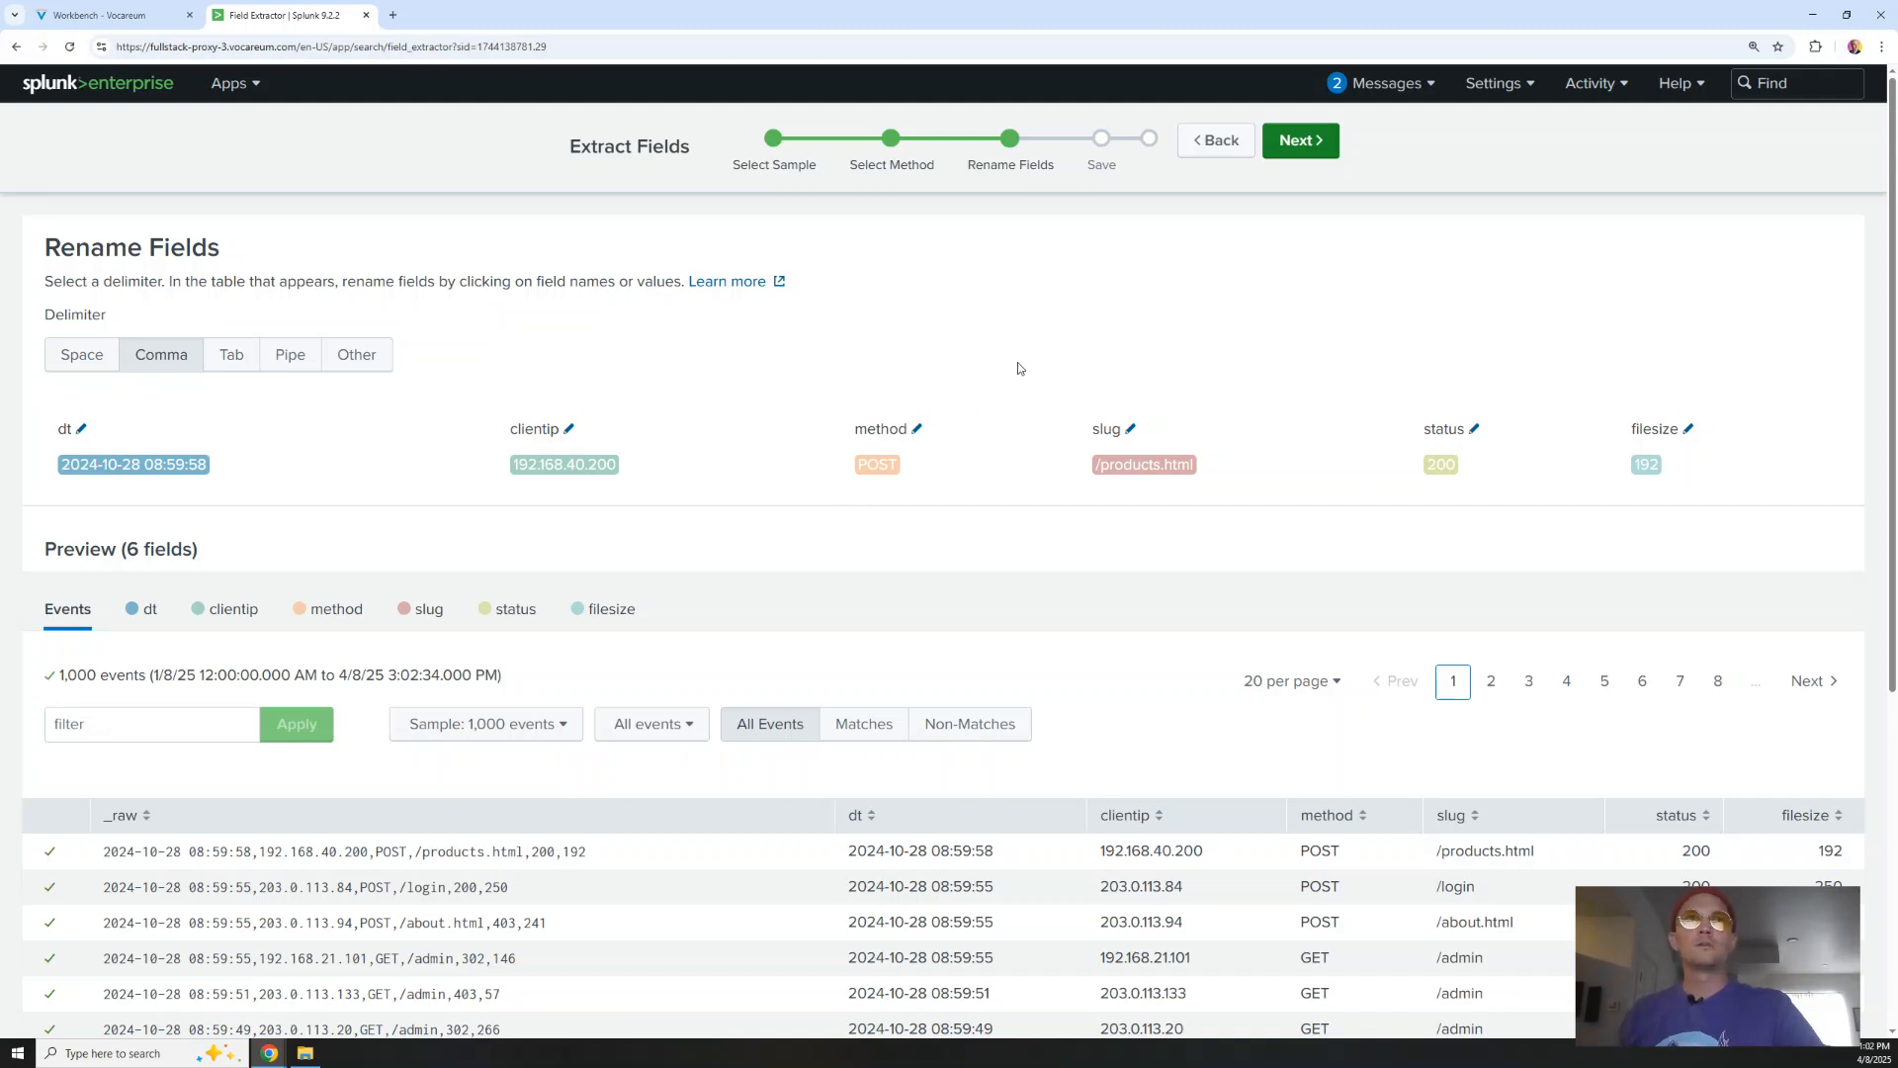
# Save the field extraction with the name WEBSERVER and explore the newly created fields in Search
pyautogui.click(1302, 142)
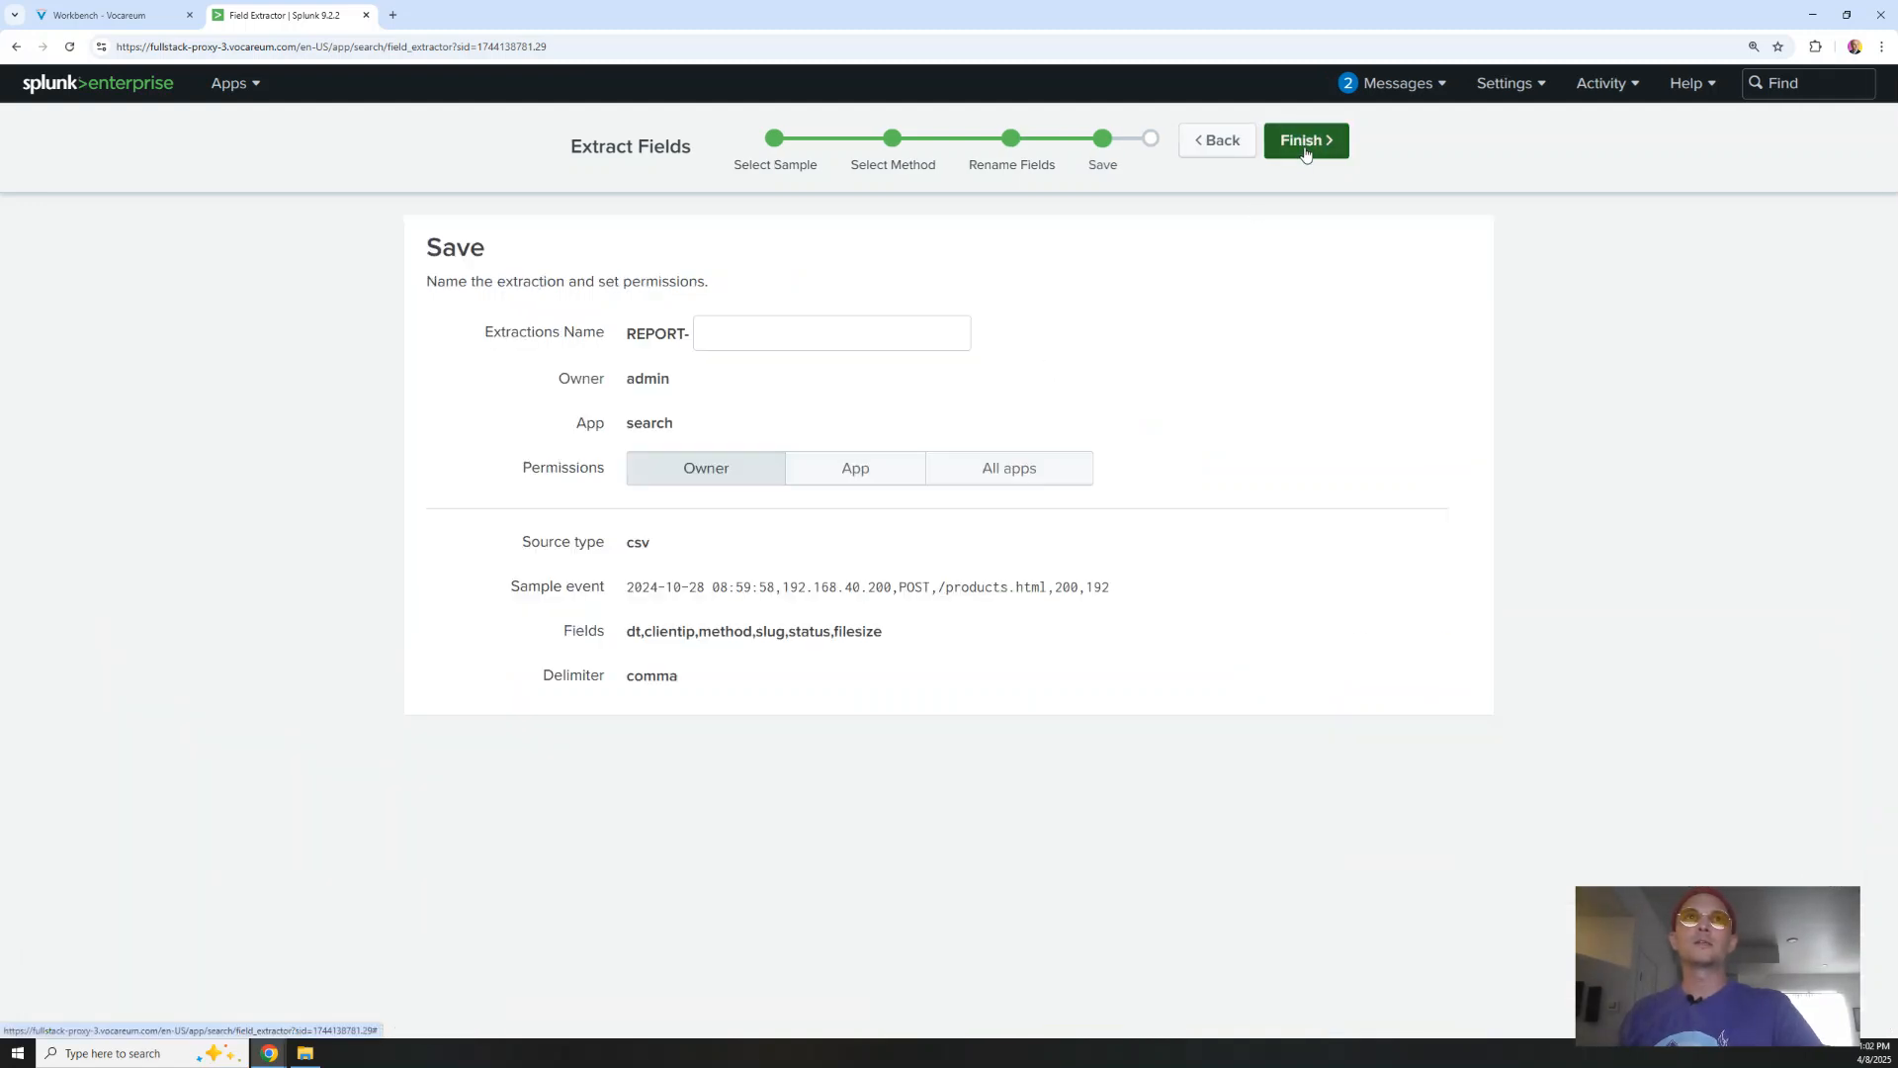
pyautogui.click(790, 321)
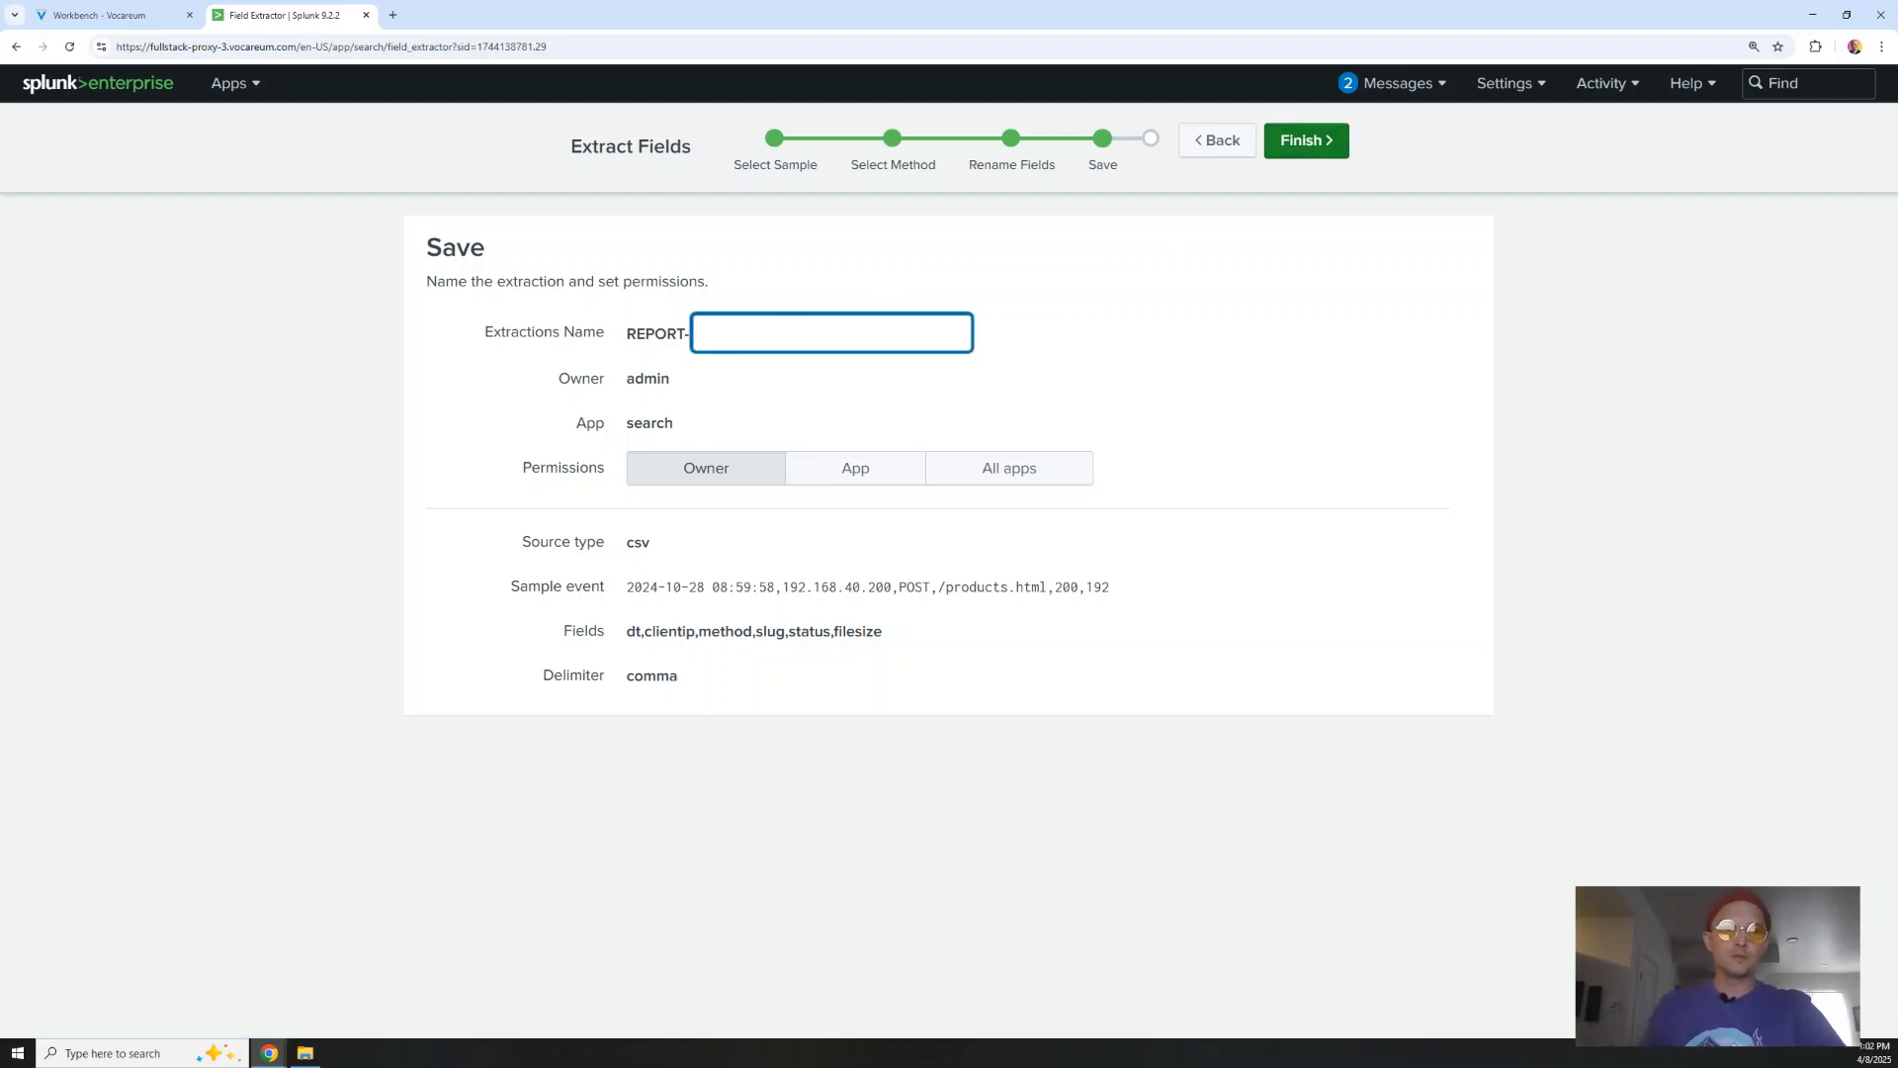
pyautogui.hotkey('alt', 'Tab')
pyautogui.hotkey('alt', 'Tab')
pyautogui.hotkey('alt', 'Tab')
pyautogui.hotkey('alt', 'Tab')
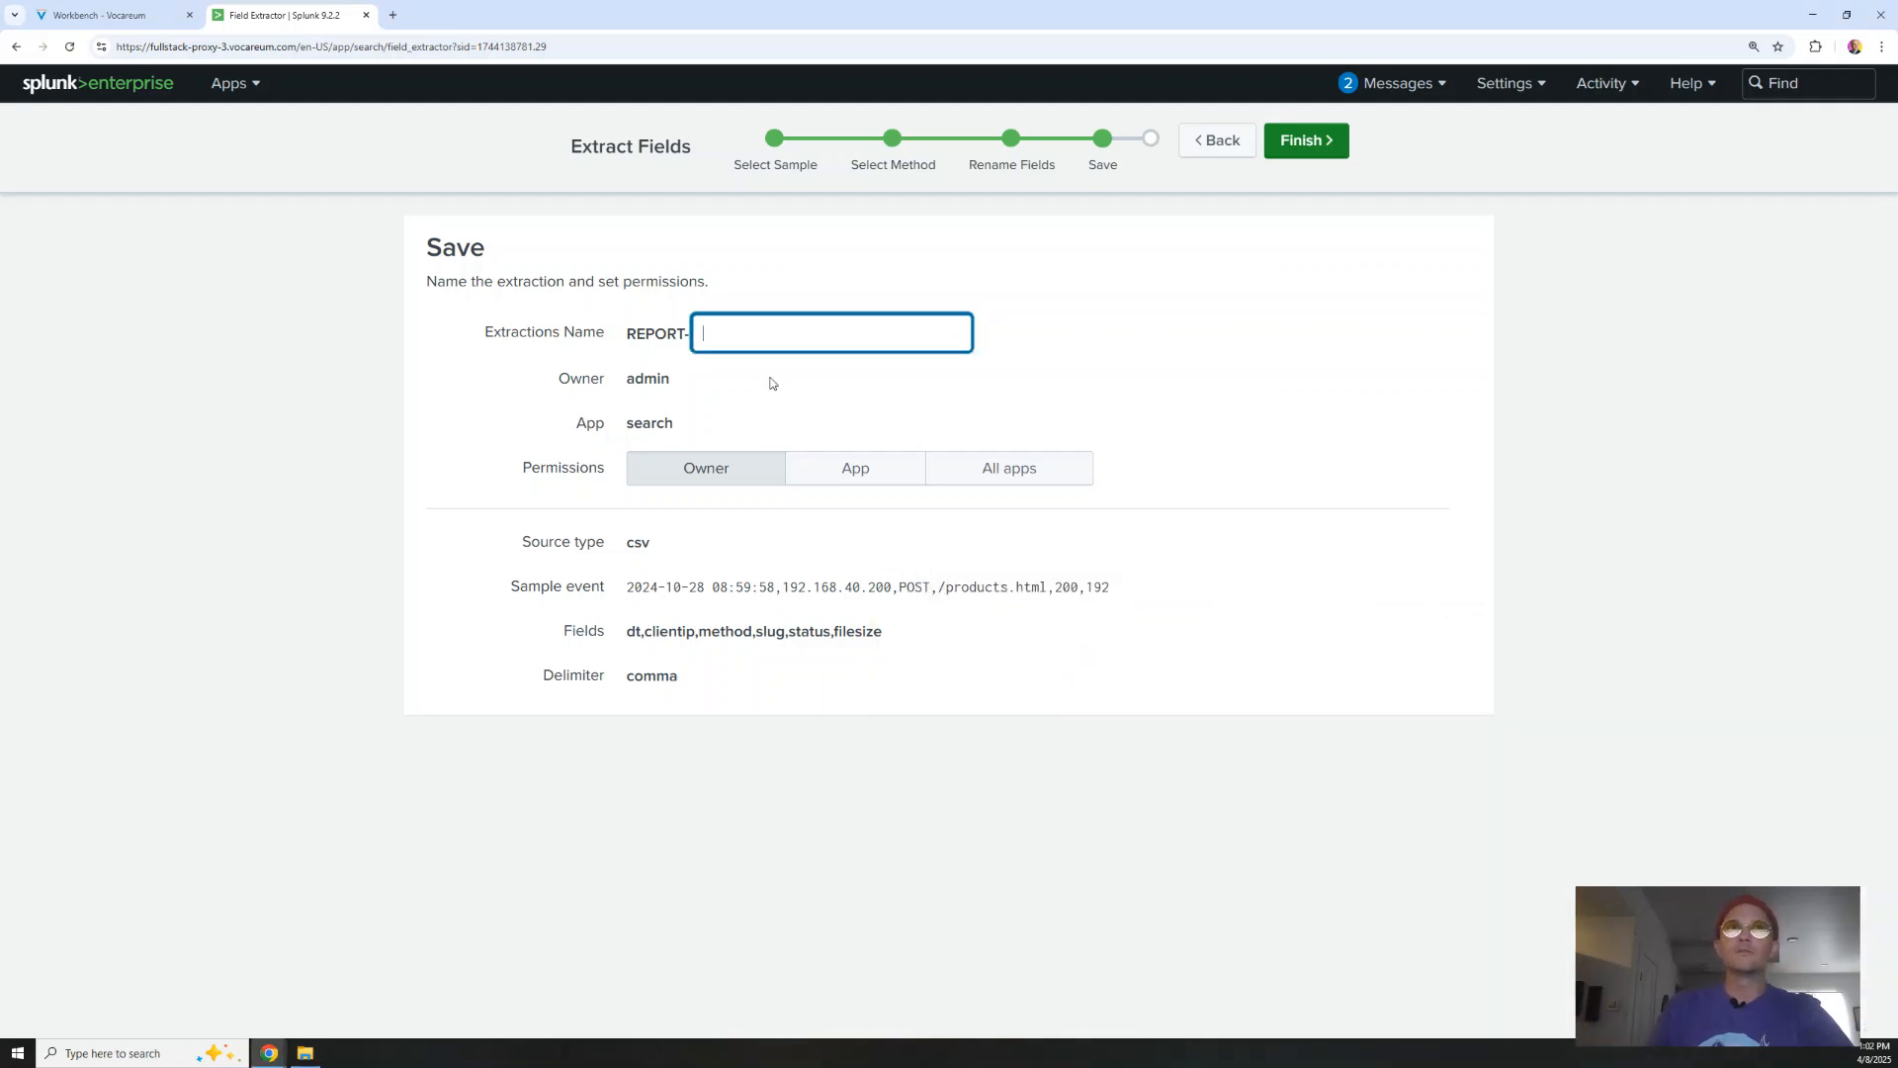
pyautogui.write('WEBSERVER')
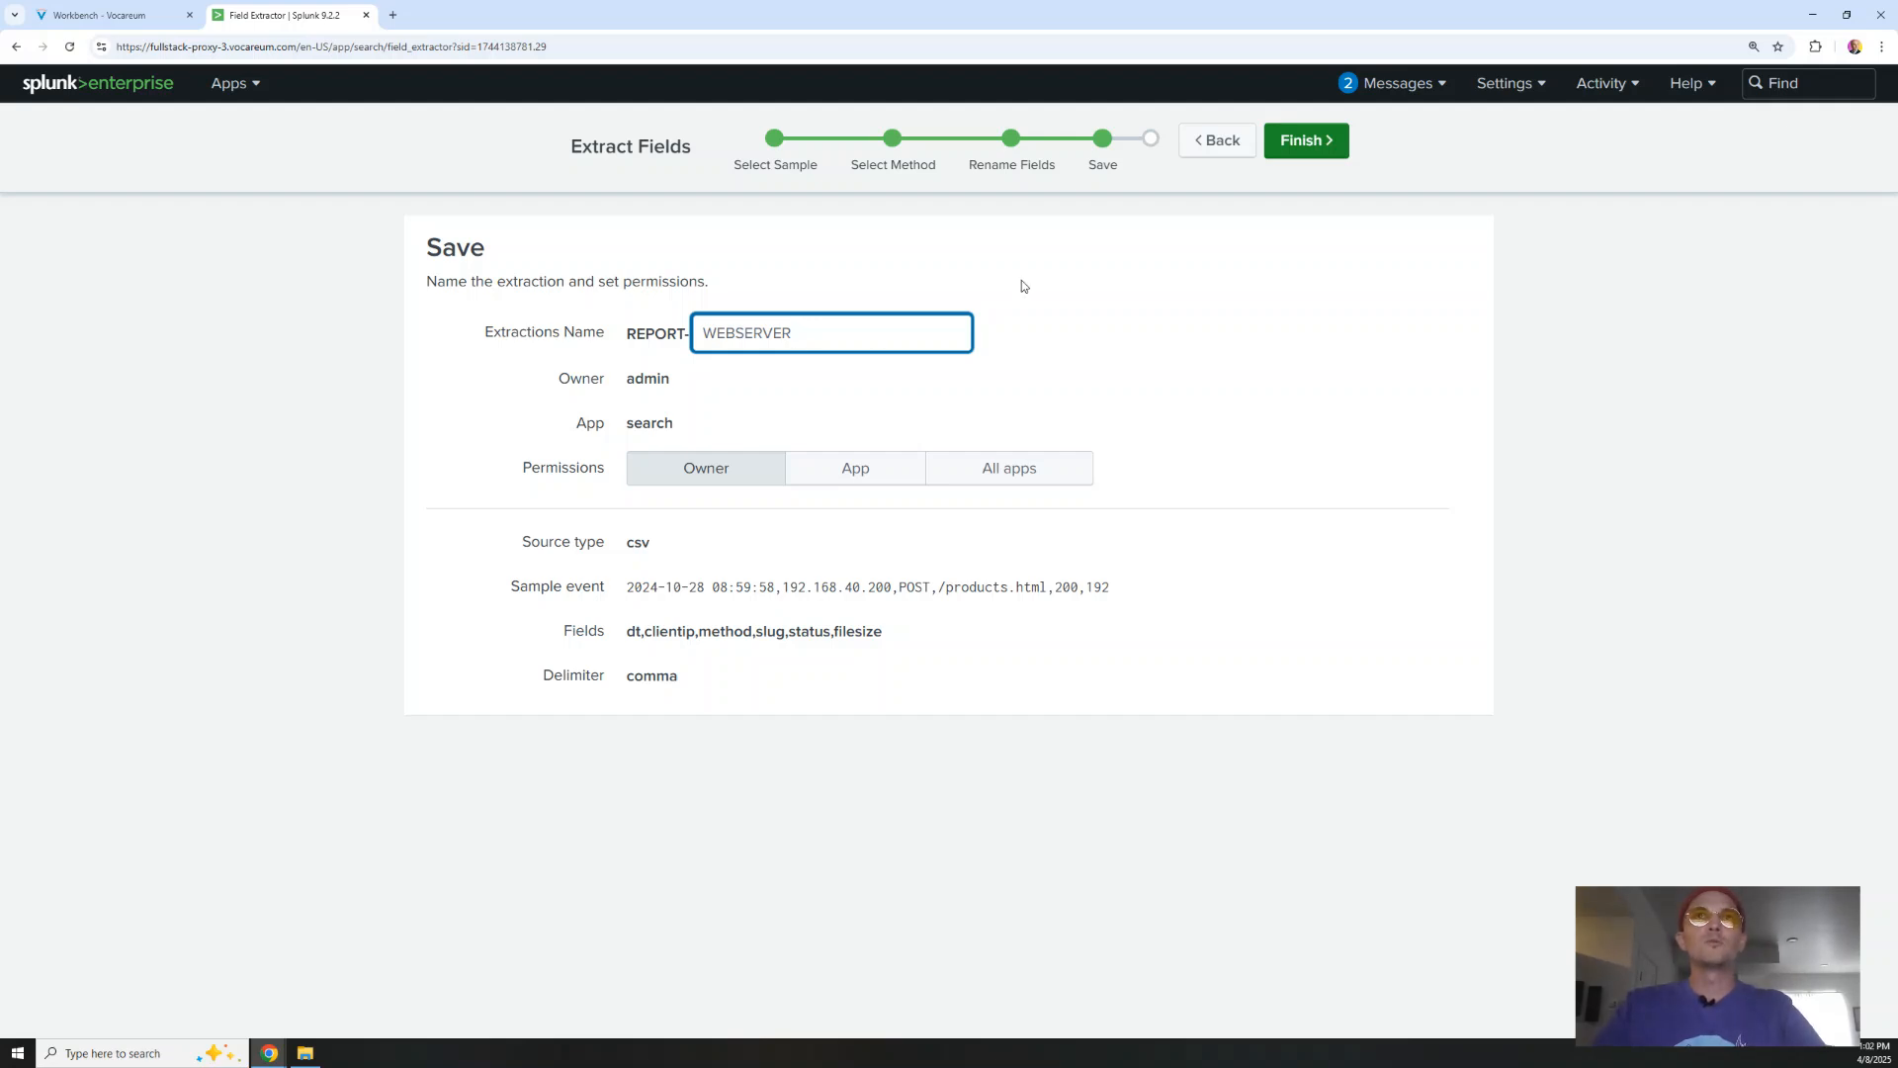
pyautogui.click(1308, 143)
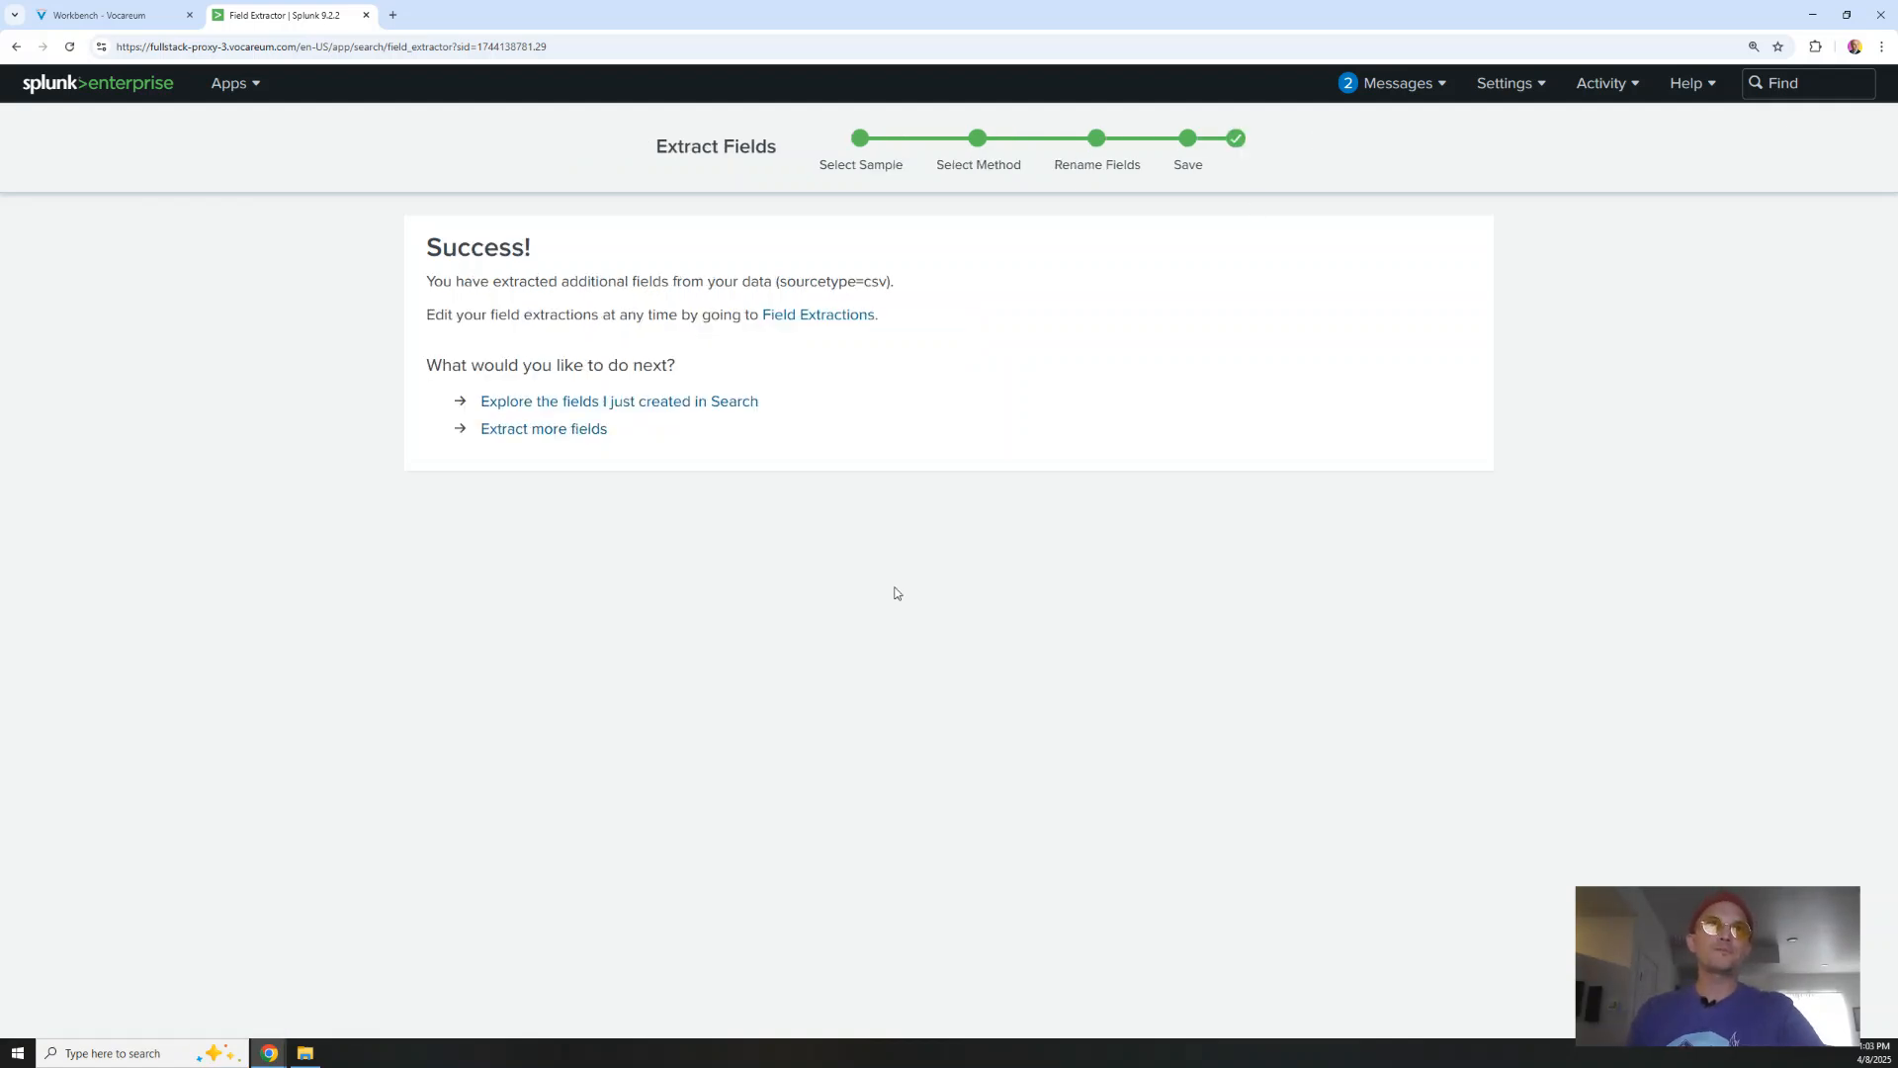
pyautogui.click(530, 411)
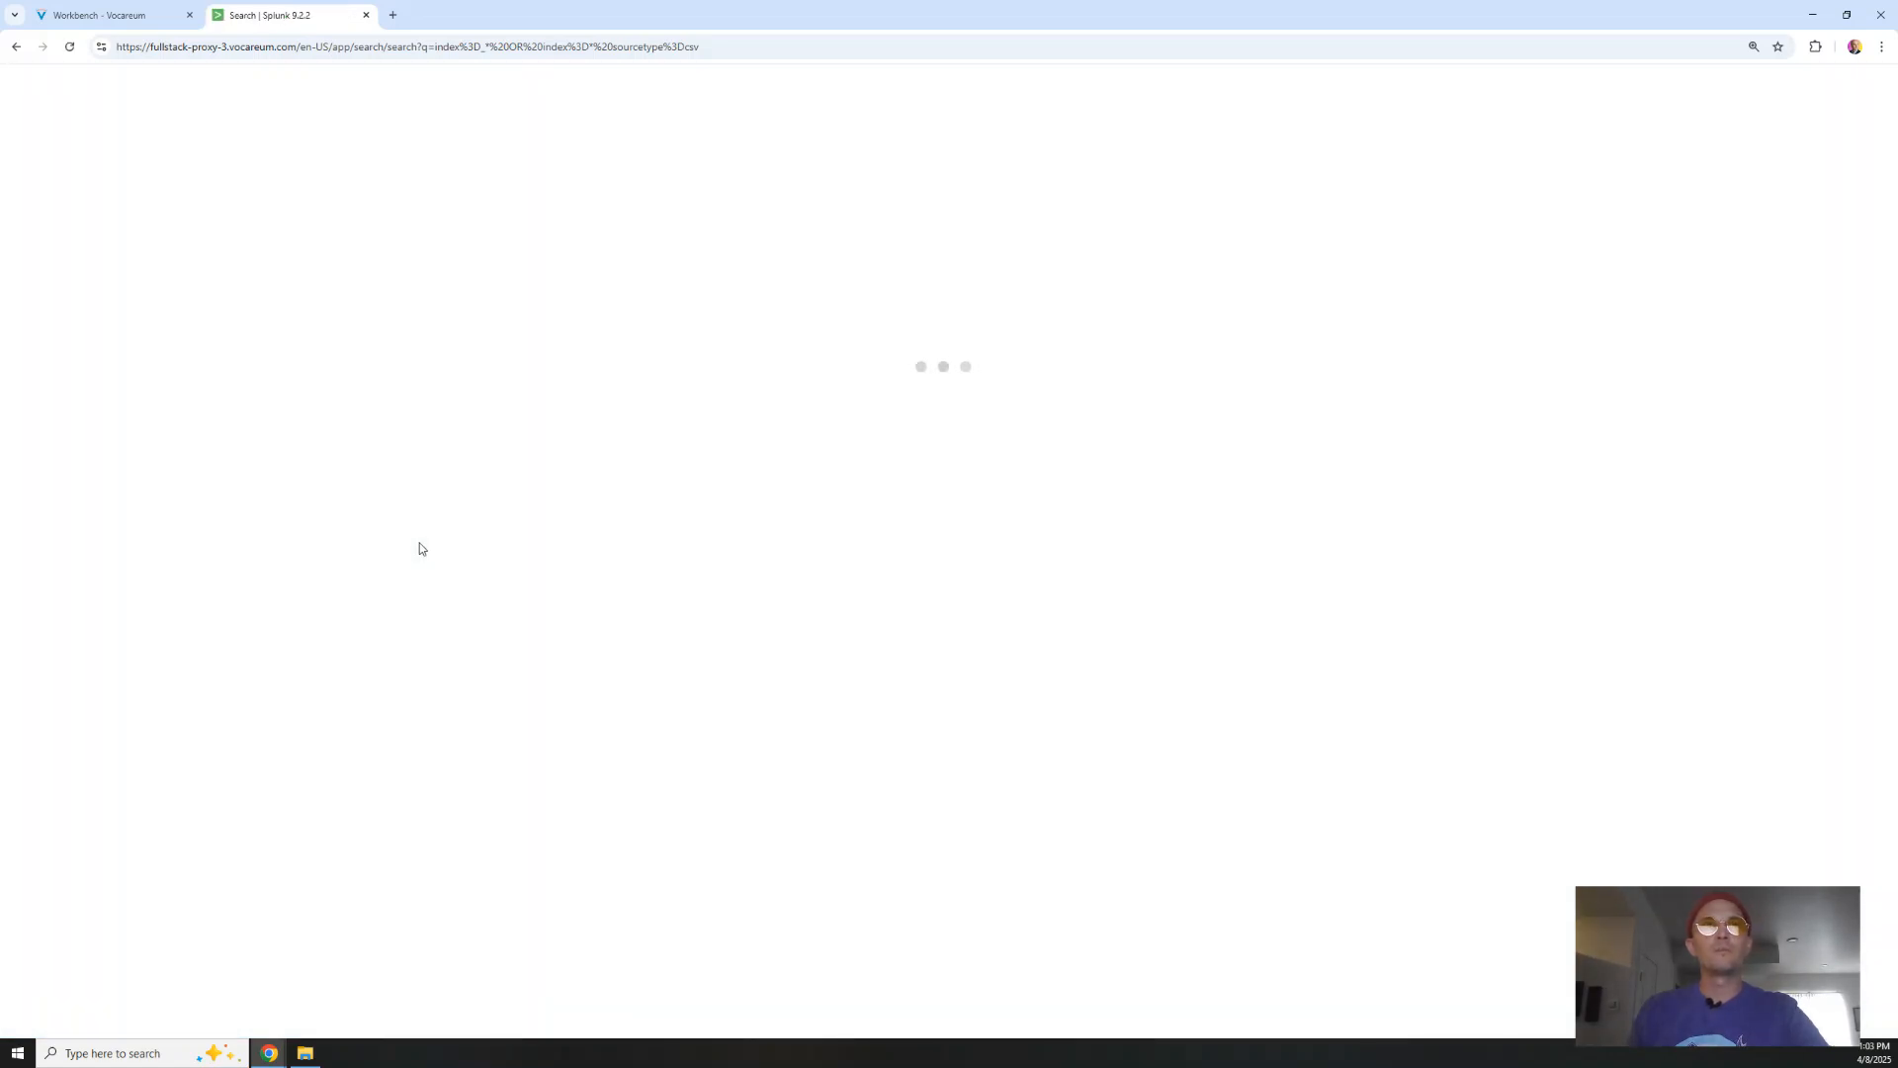
# Place Splunk beside the questions document, reread the question about unique web server IP addresses, and maximize Splunk again
pyautogui.moveTo(535, 9); pyautogui.dragTo(0, 109)
pyautogui.click(1264, 511)
pyautogui.tripleClick(1248, 511)
pyautogui.click(1245, 511)
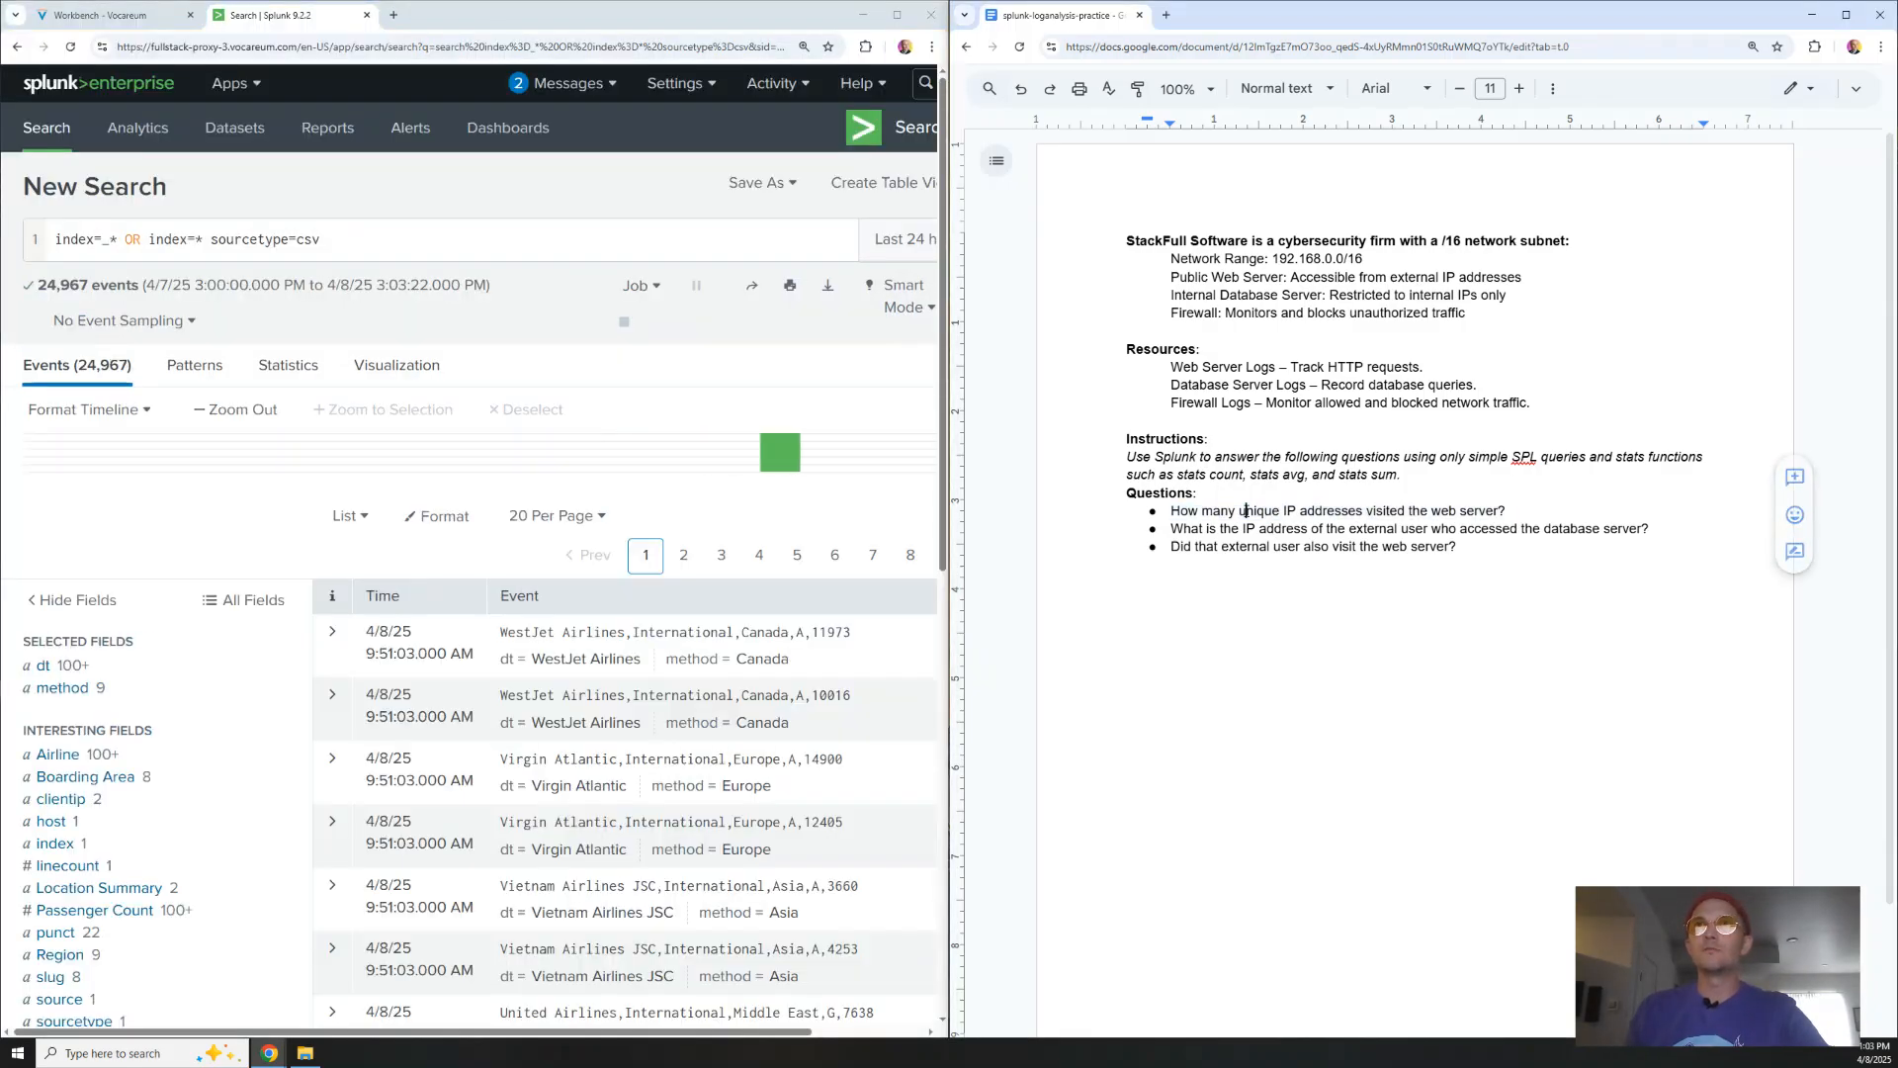
pyautogui.click(897, 15)
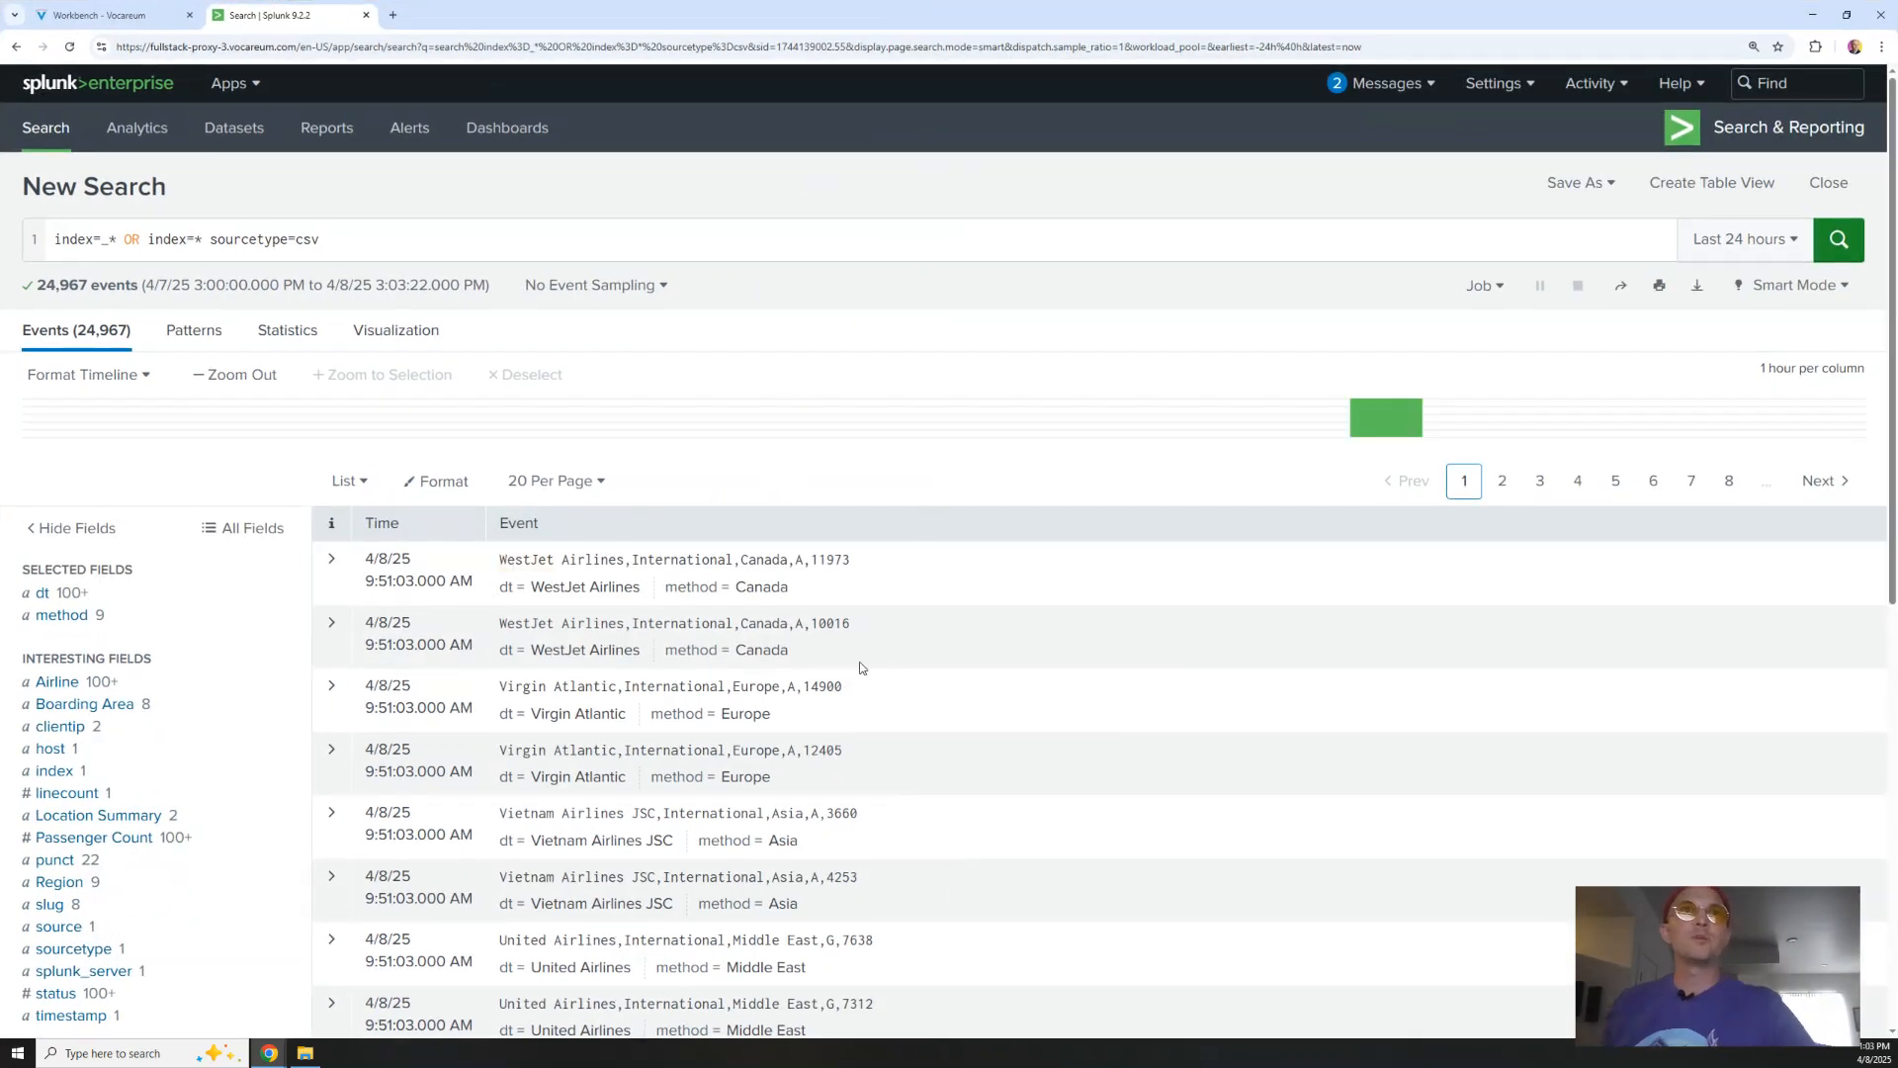
# Replace the search query with source="webserver.log" and run the search
pyautogui.click(342, 237)
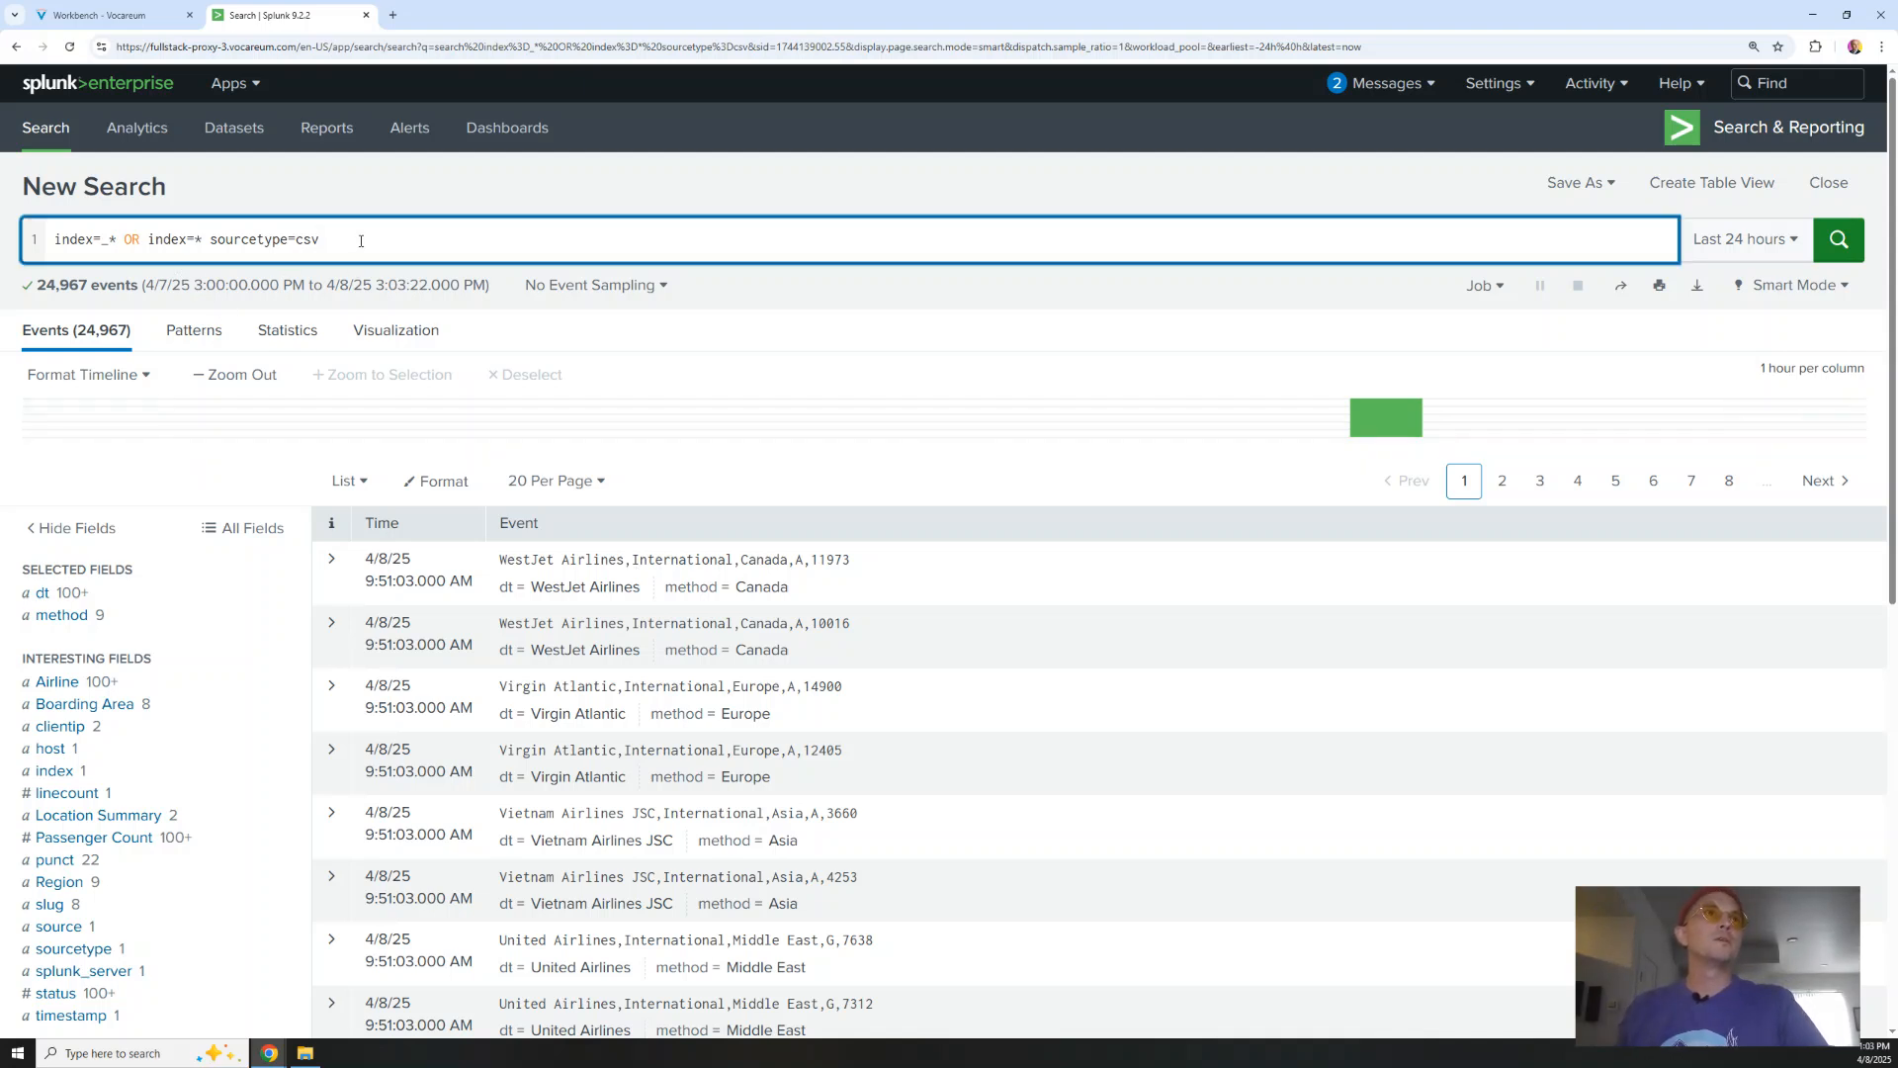
pyautogui.moveTo(361, 240); pyautogui.dragTo(39, 247)
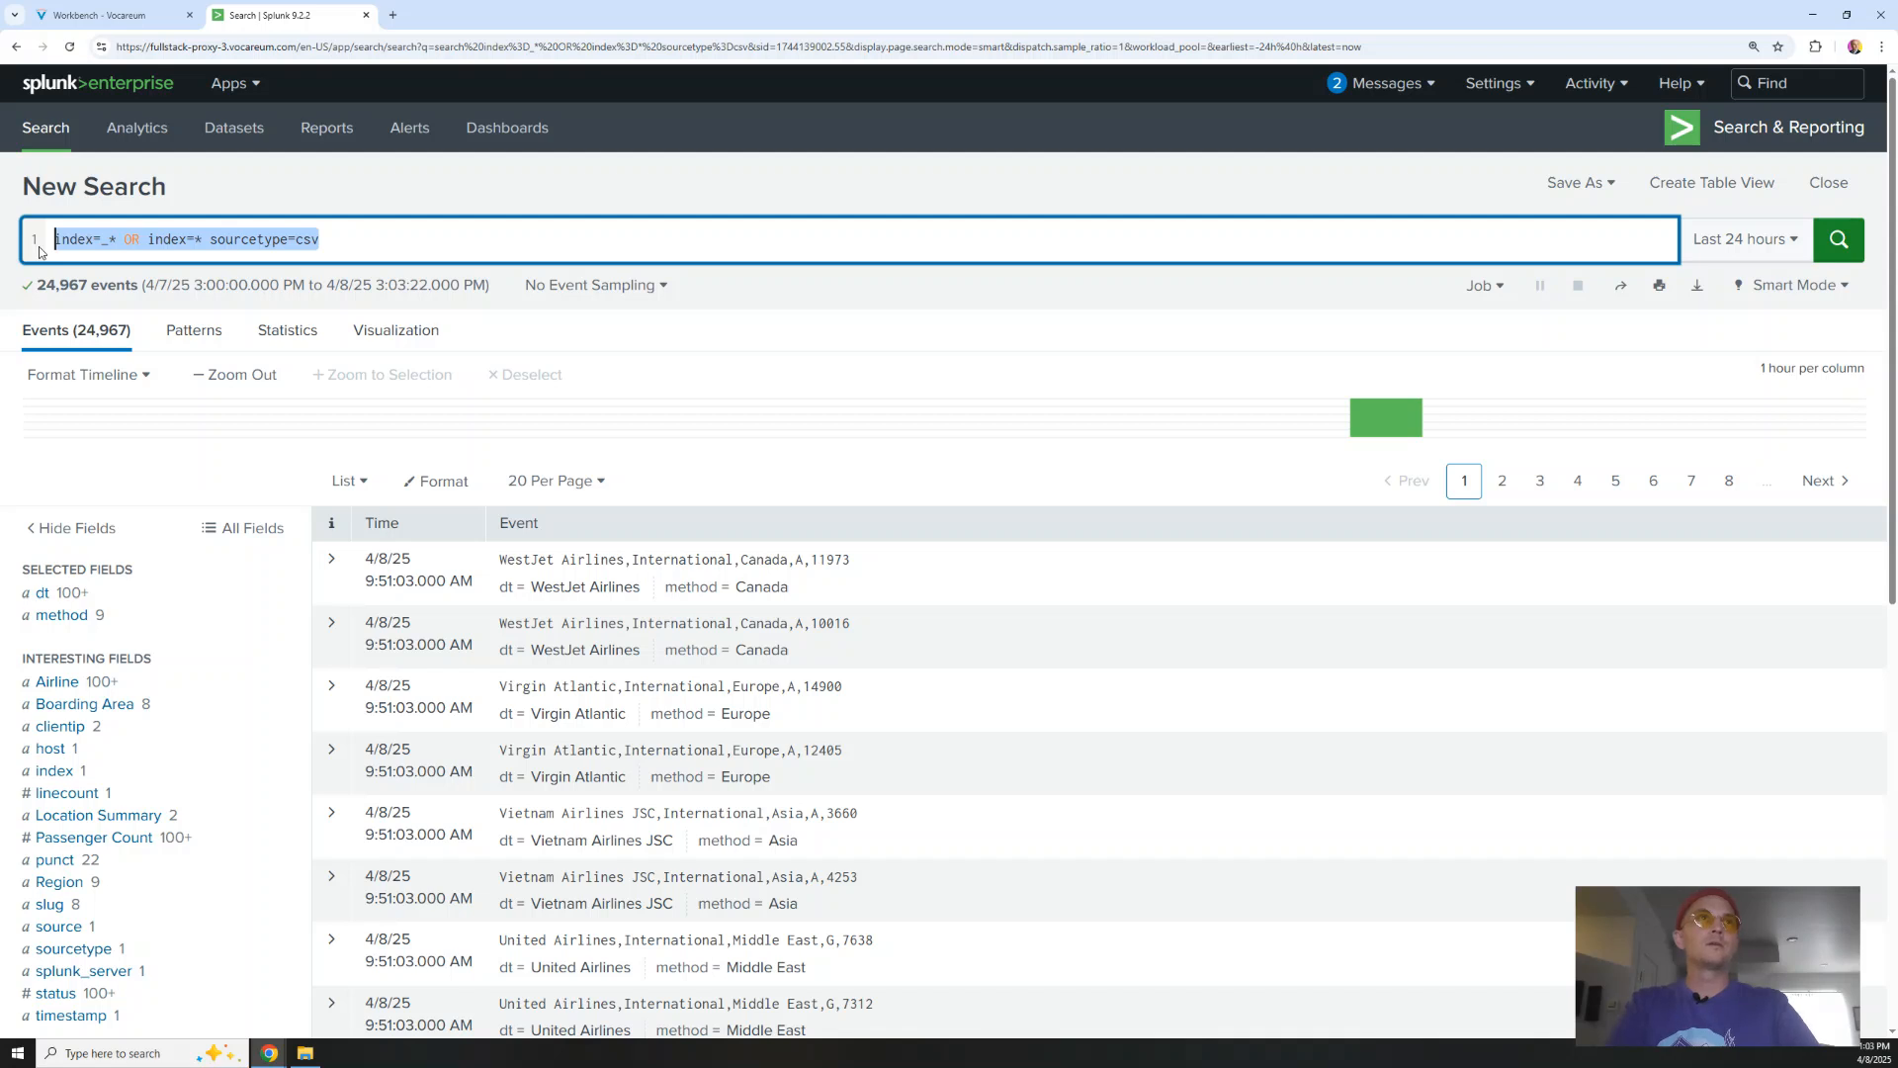
pyautogui.write('source')
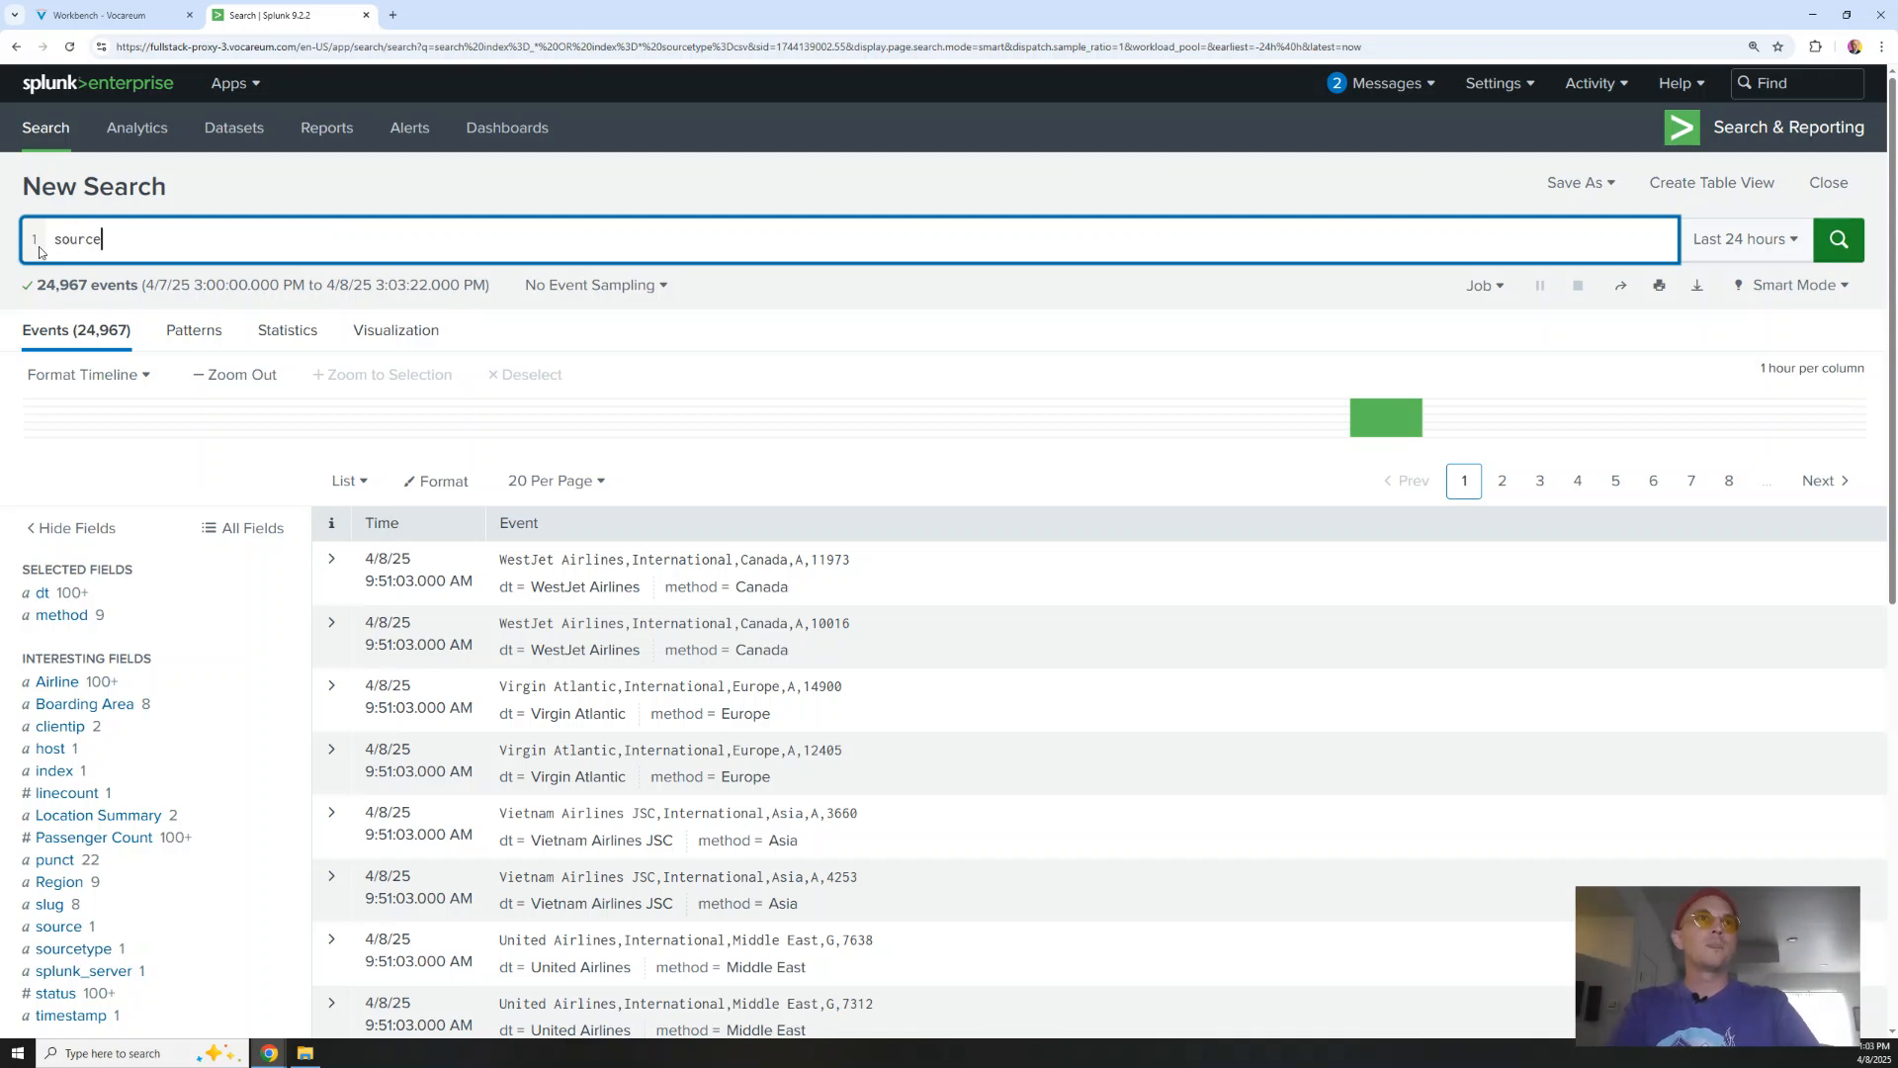
pyautogui.write('=')
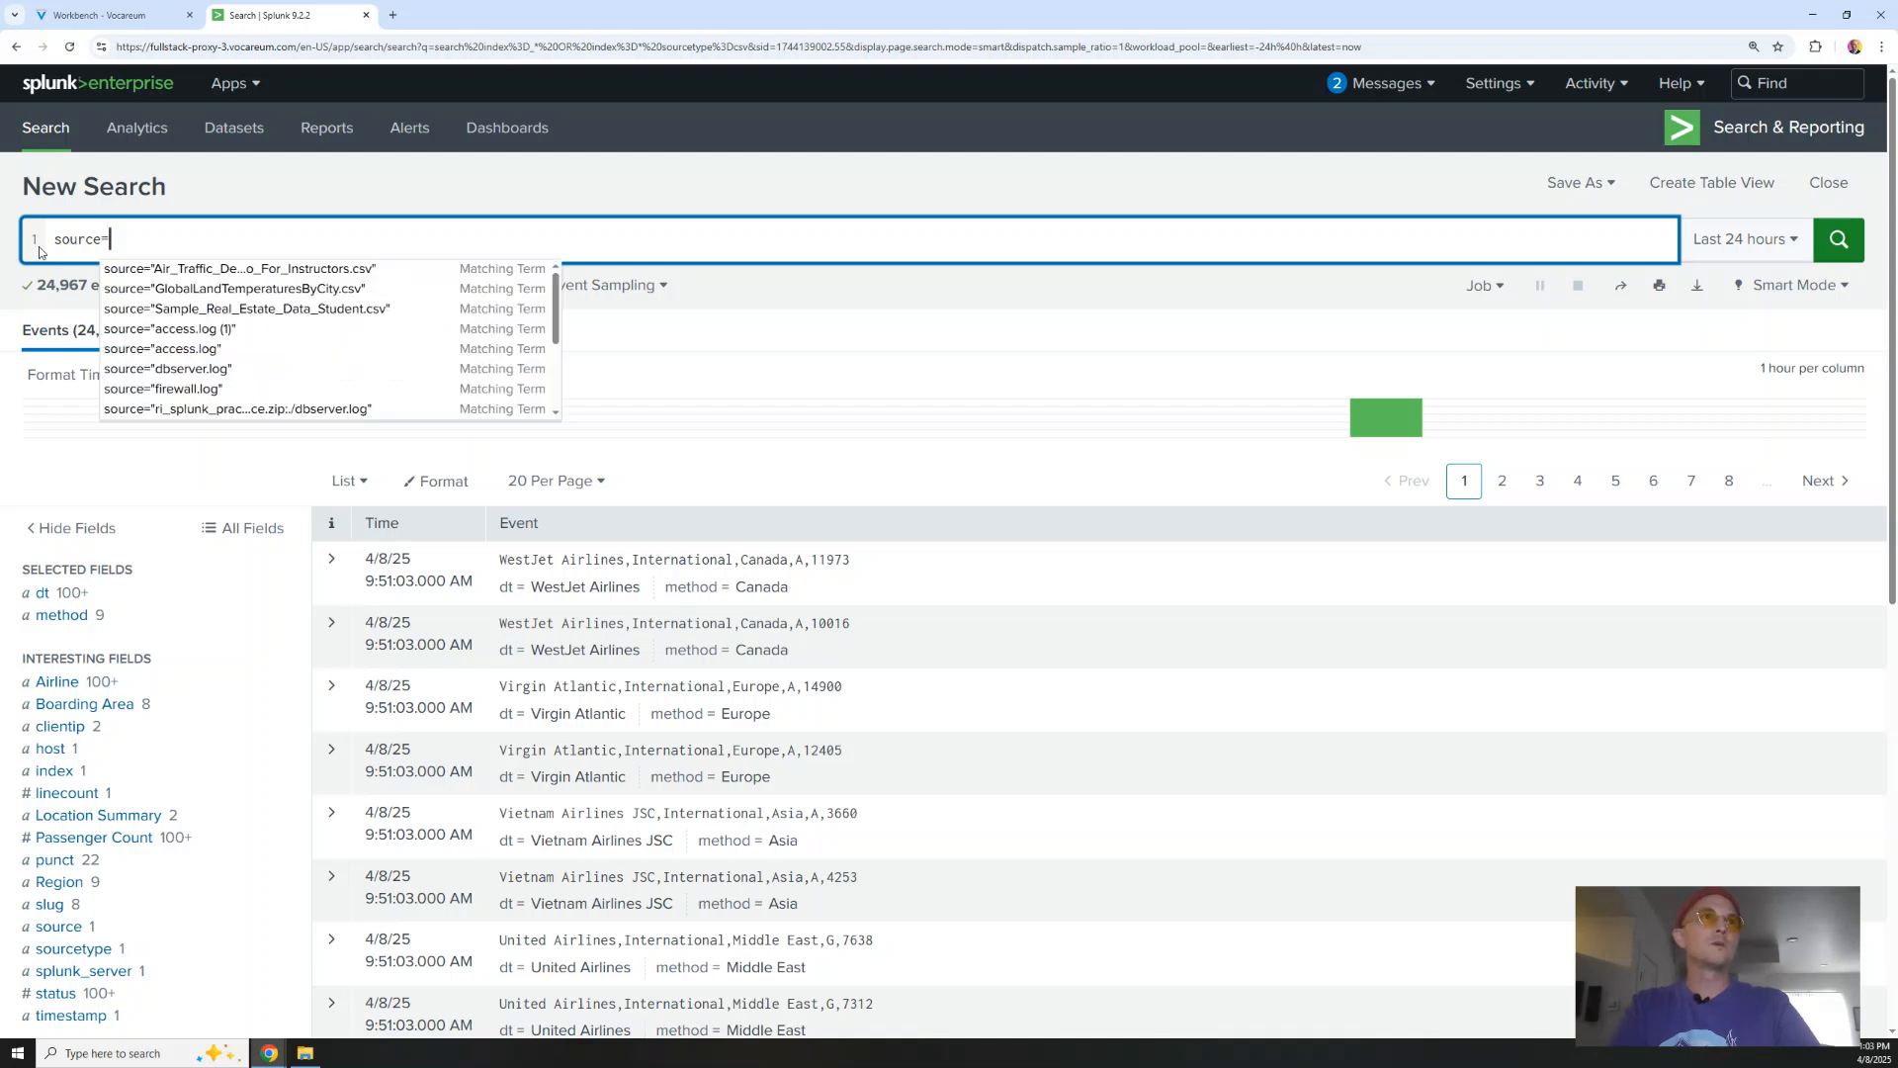
pyautogui.write('web')
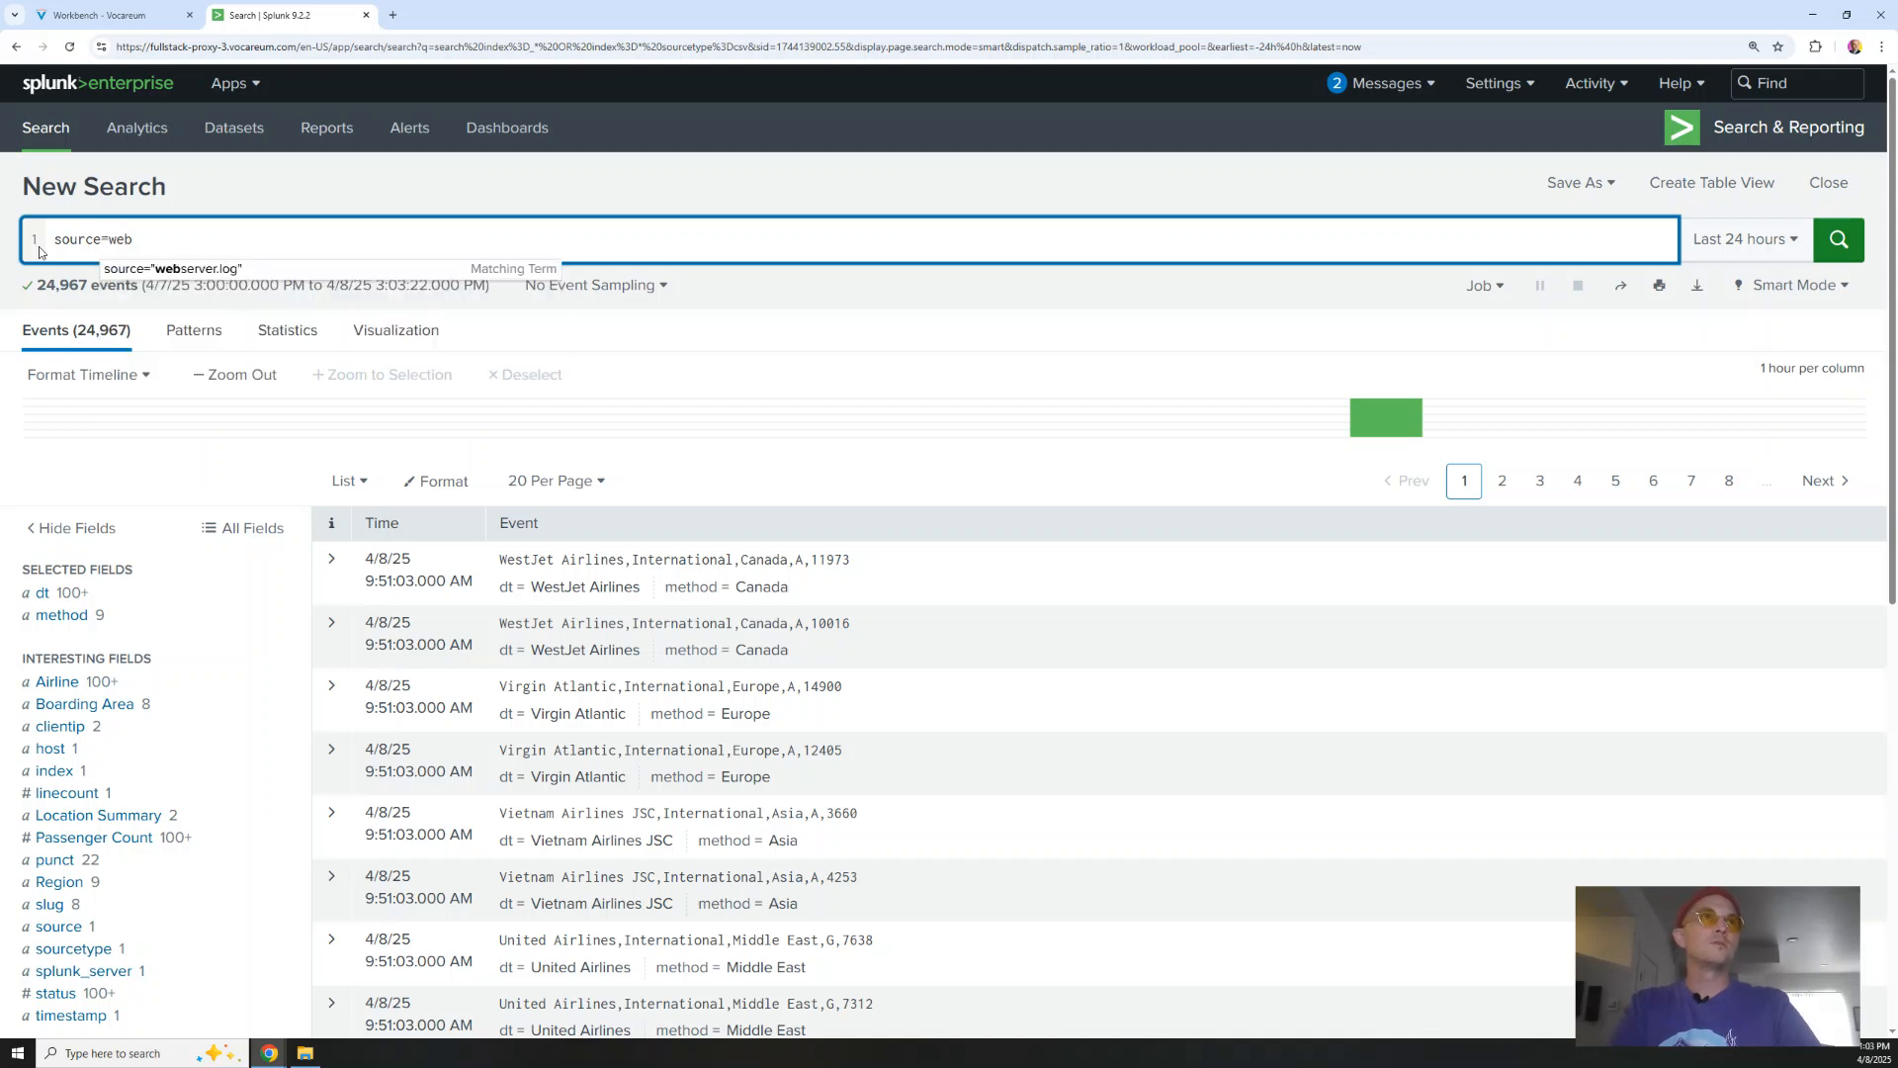
pyautogui.click(182, 276)
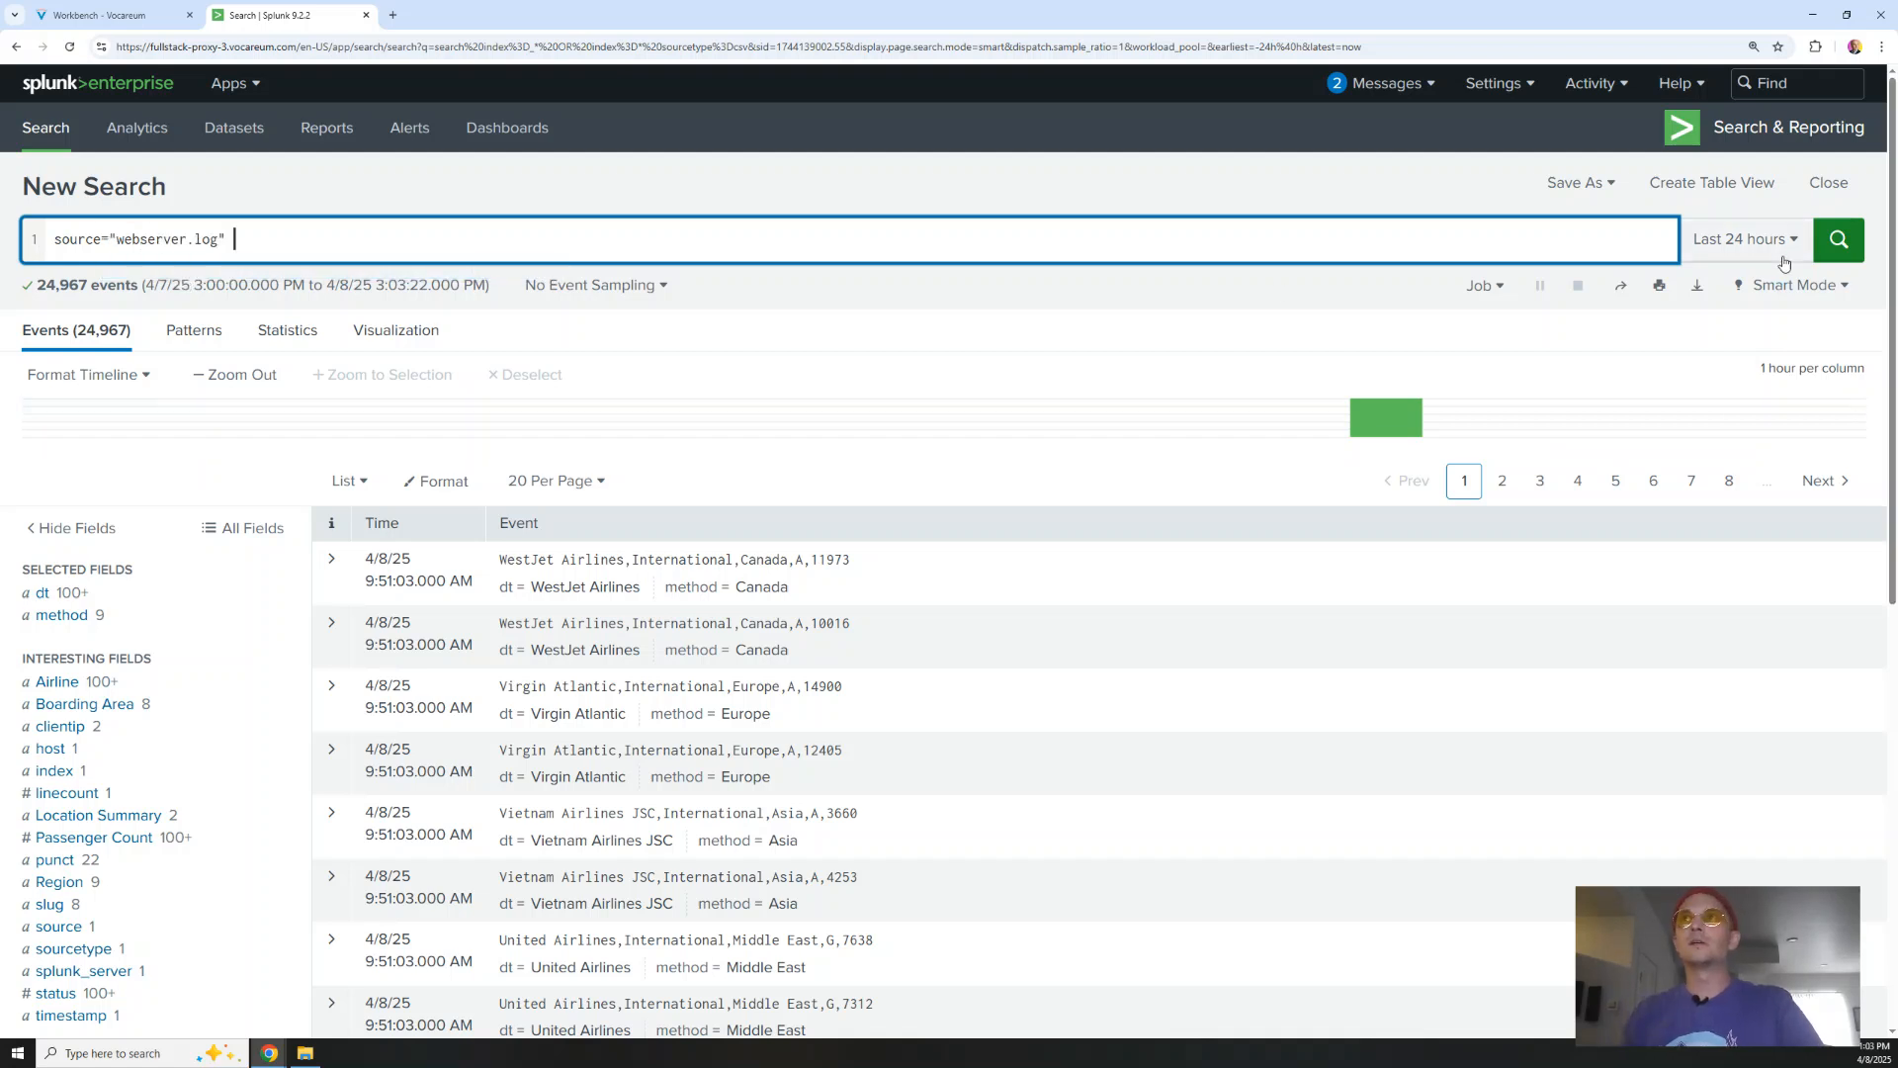
pyautogui.click(1839, 239)
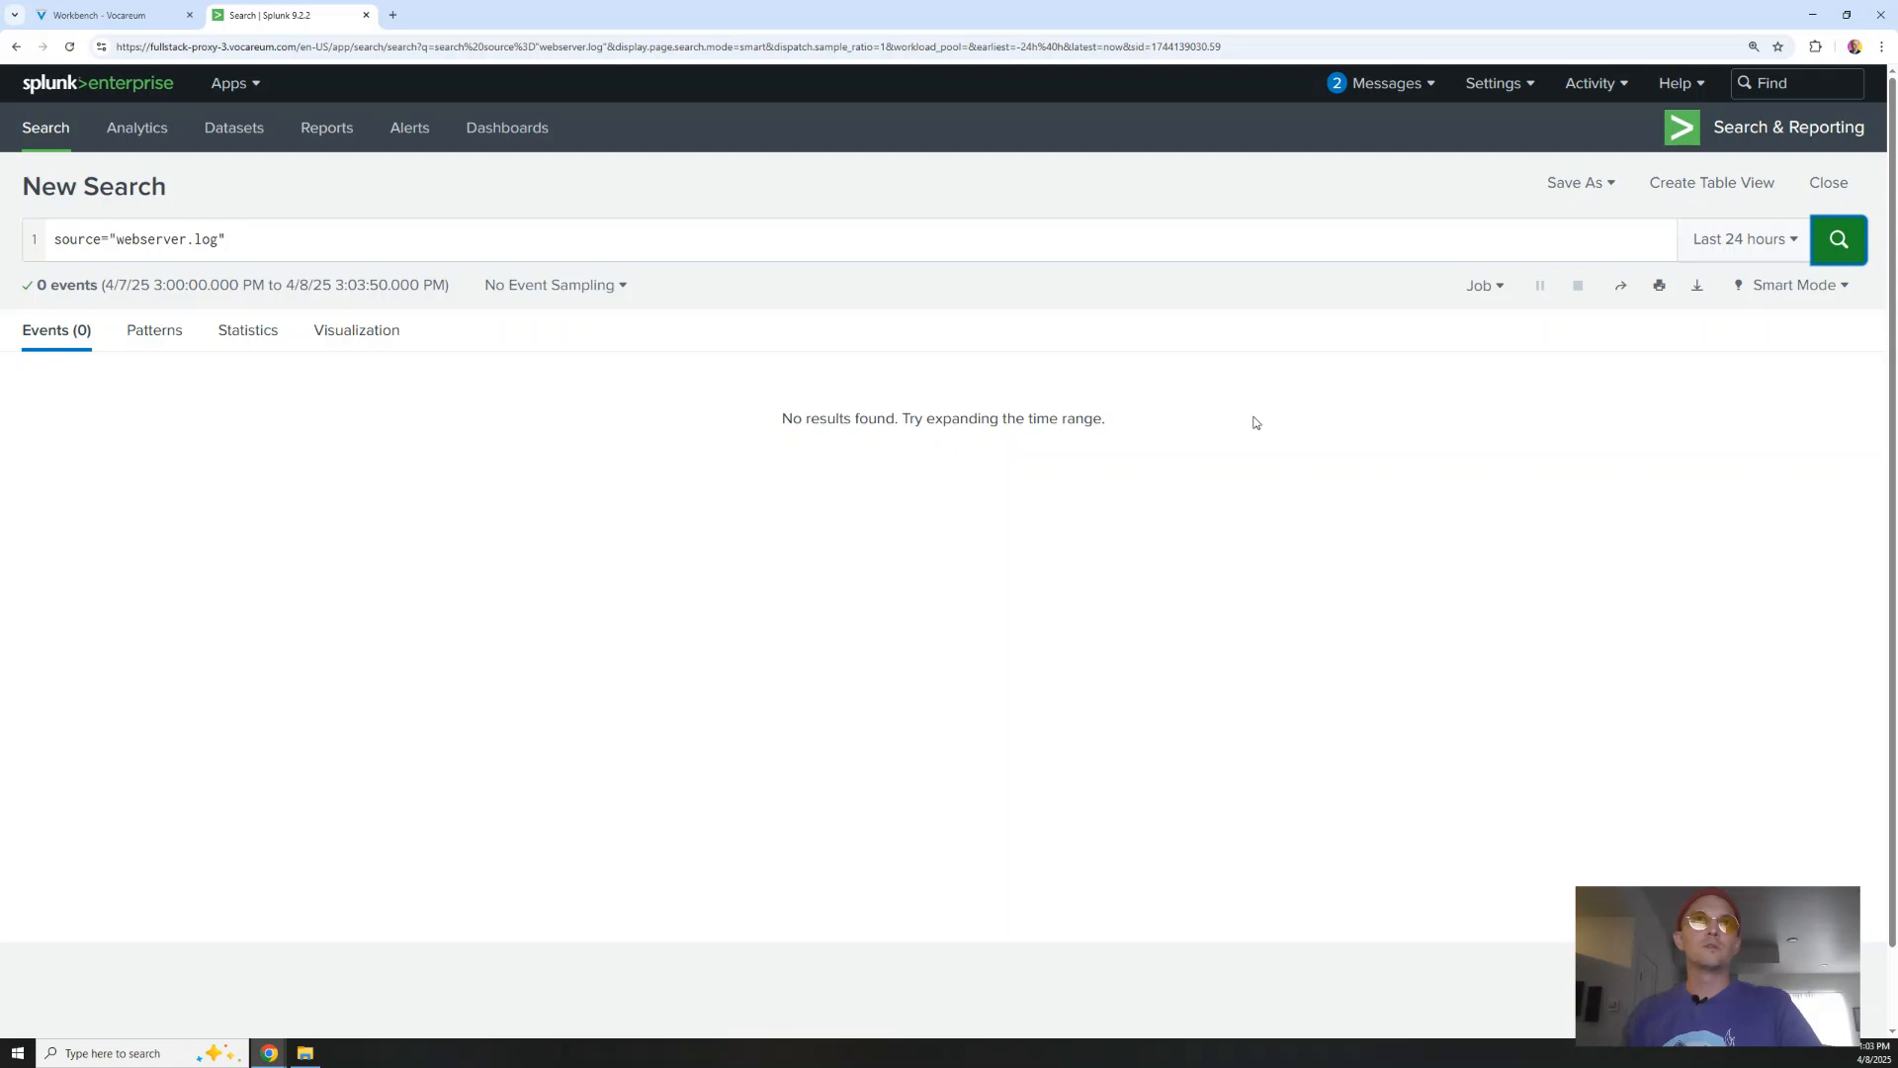
# Change the time range of the webserver.log search to All time
pyautogui.click(1748, 242)
pyautogui.click(1679, 359)
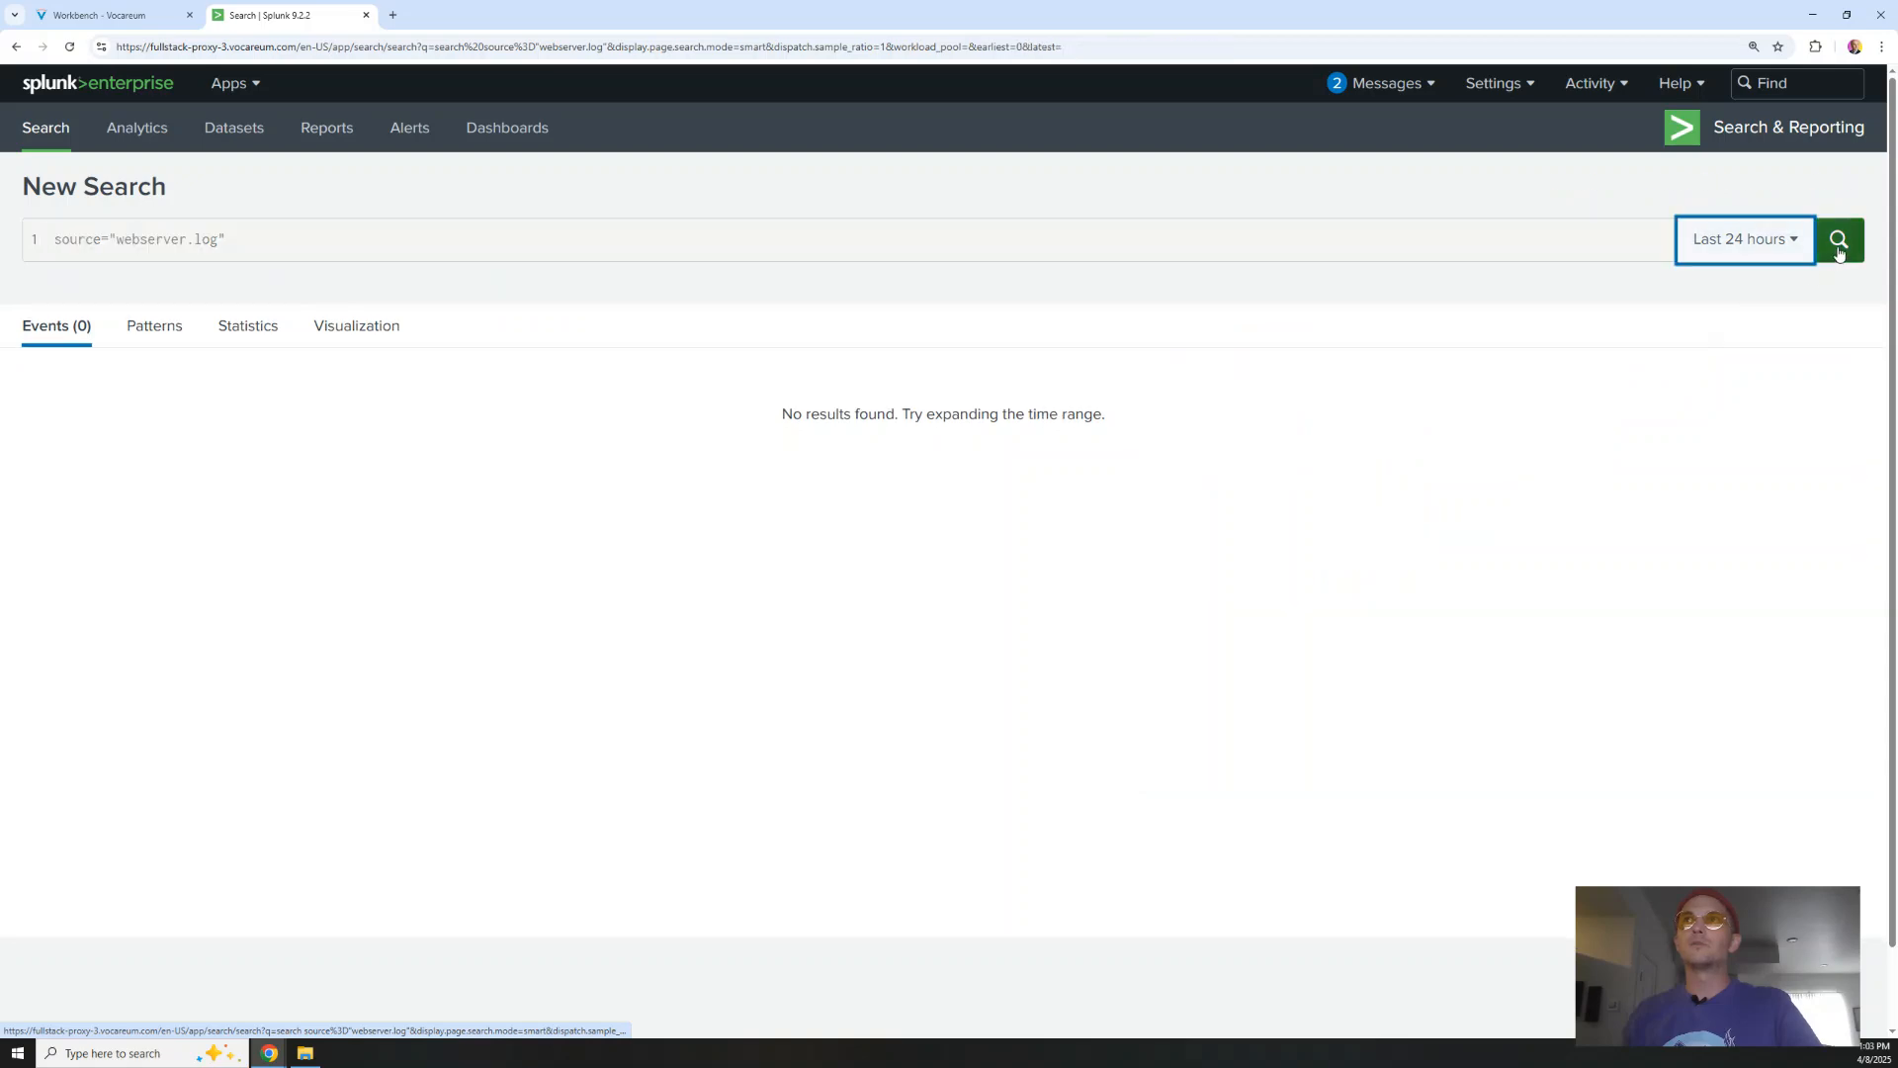
pyautogui.click(1772, 247)
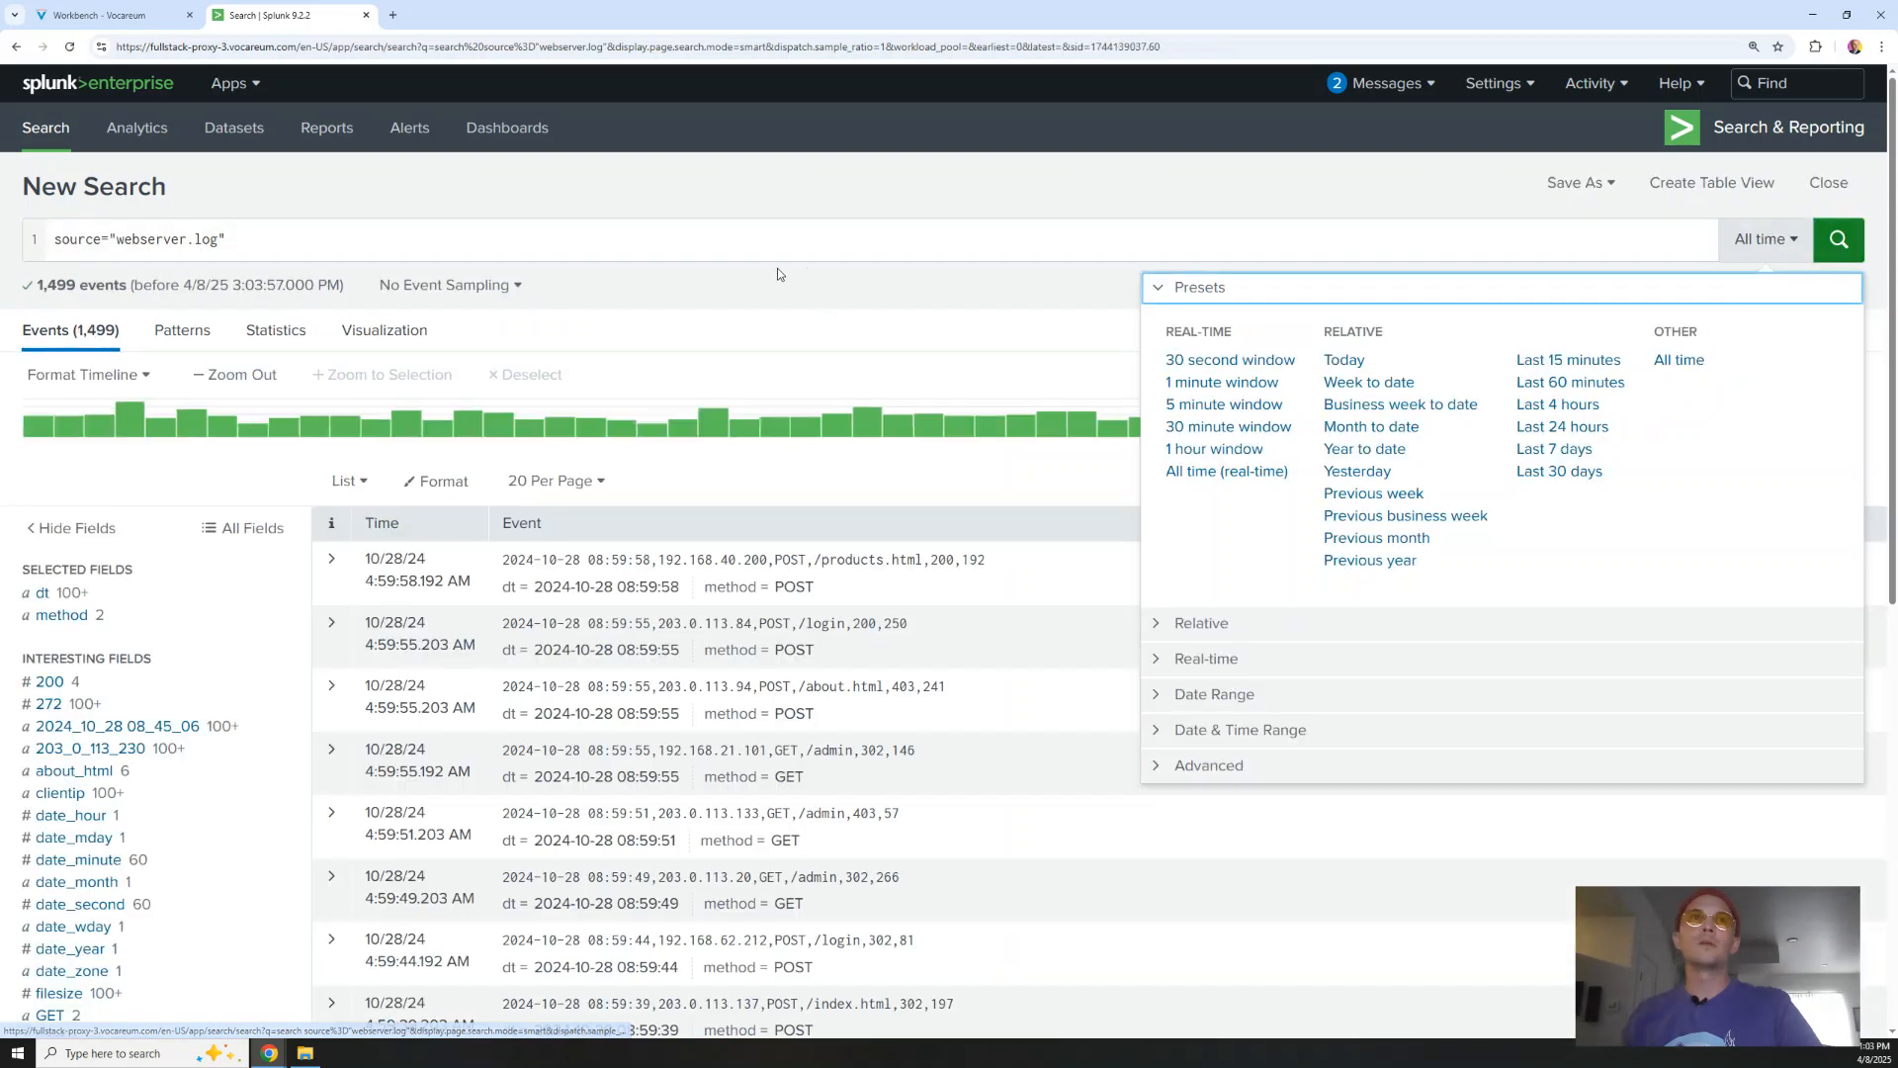
pyautogui.click(755, 296)
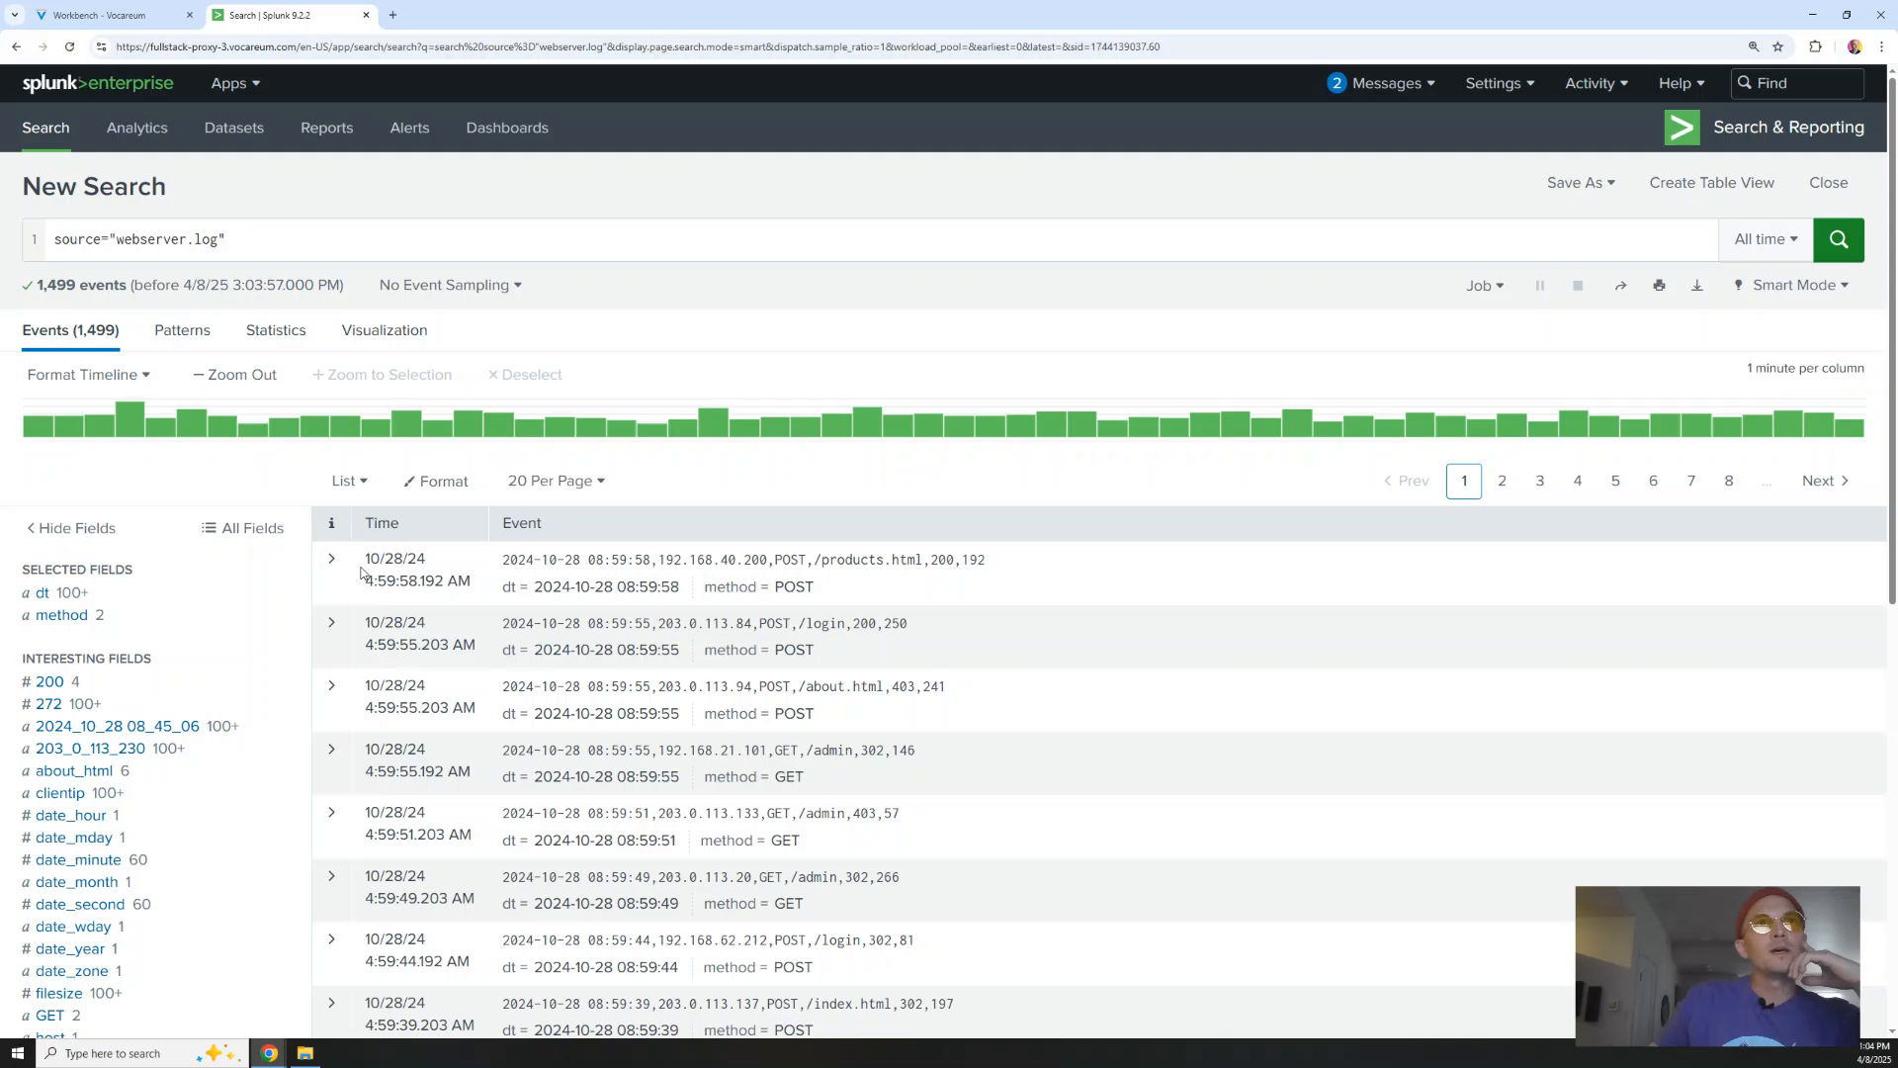
# Review the top values of the clientip field and add clientip to the selected fields
pyautogui.scroll(-1, 245, 689)
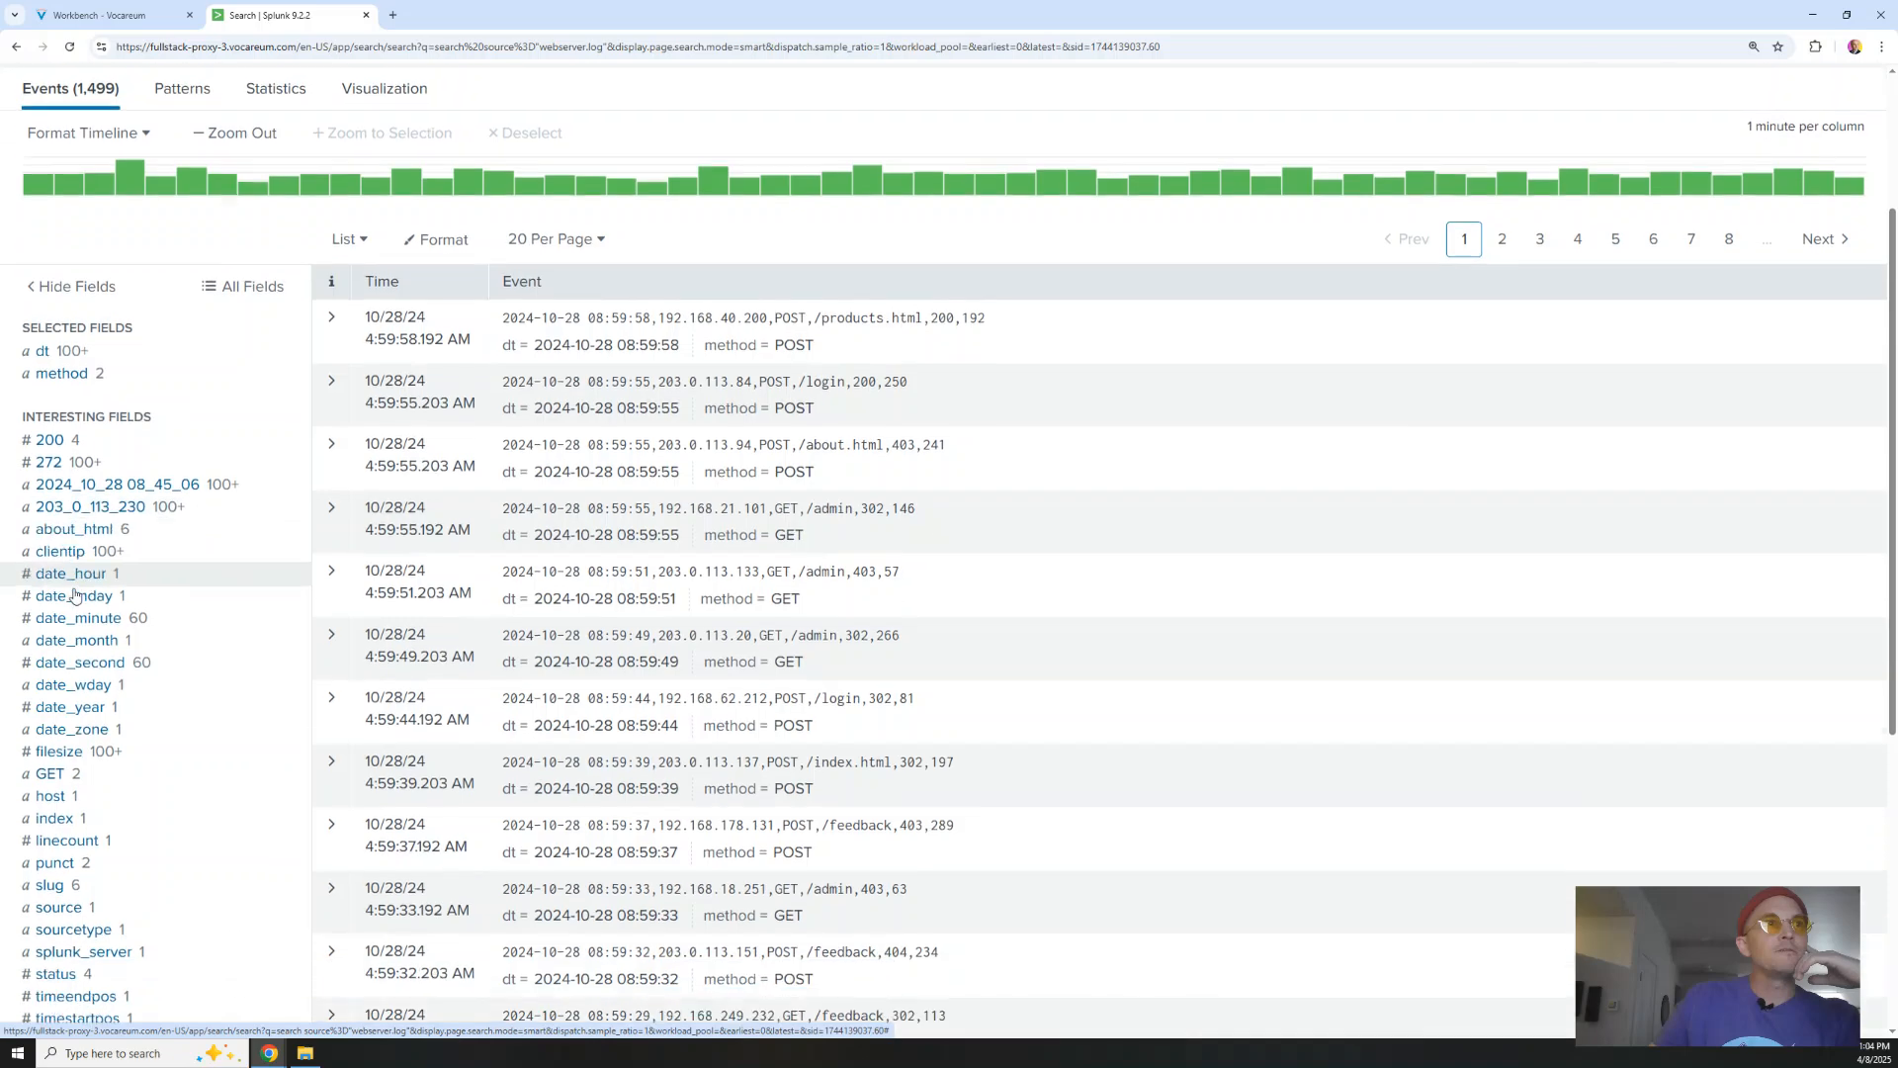
pyautogui.scroll(-1, 79, 594)
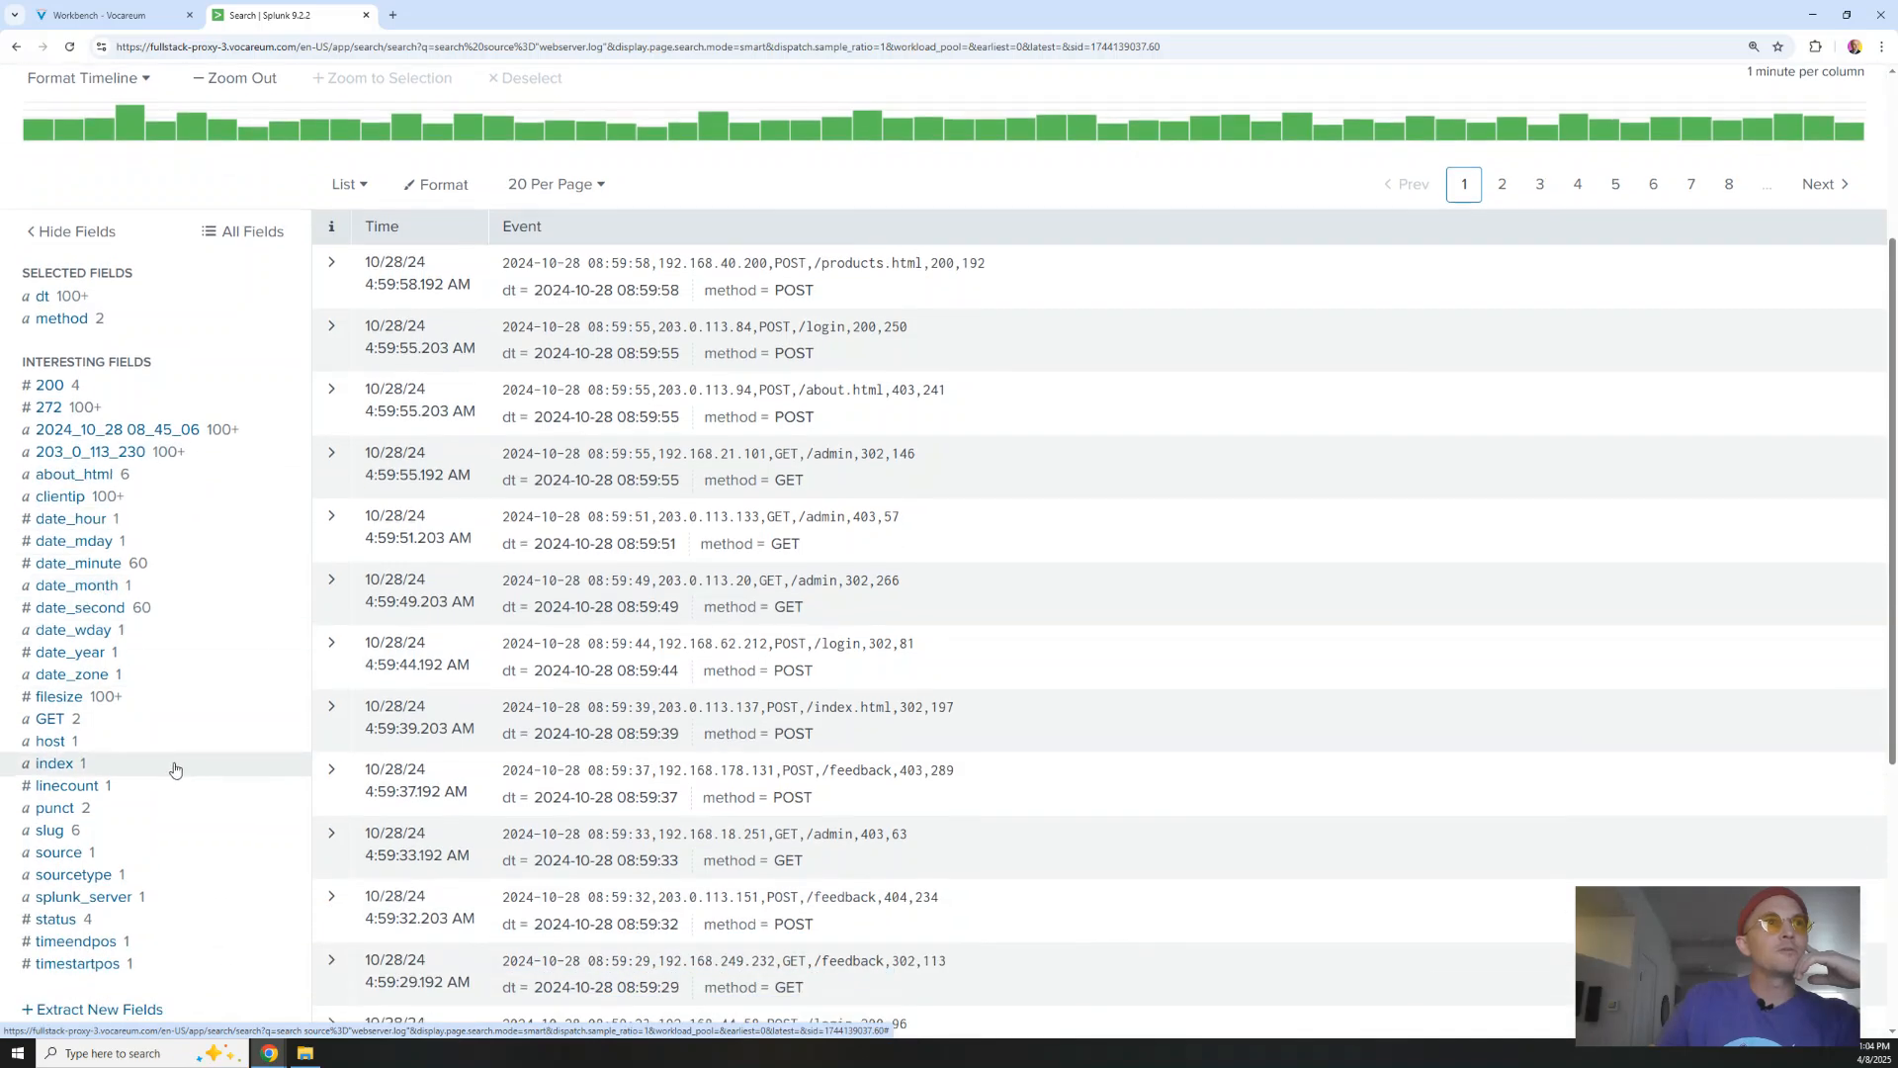
pyautogui.click(61, 497)
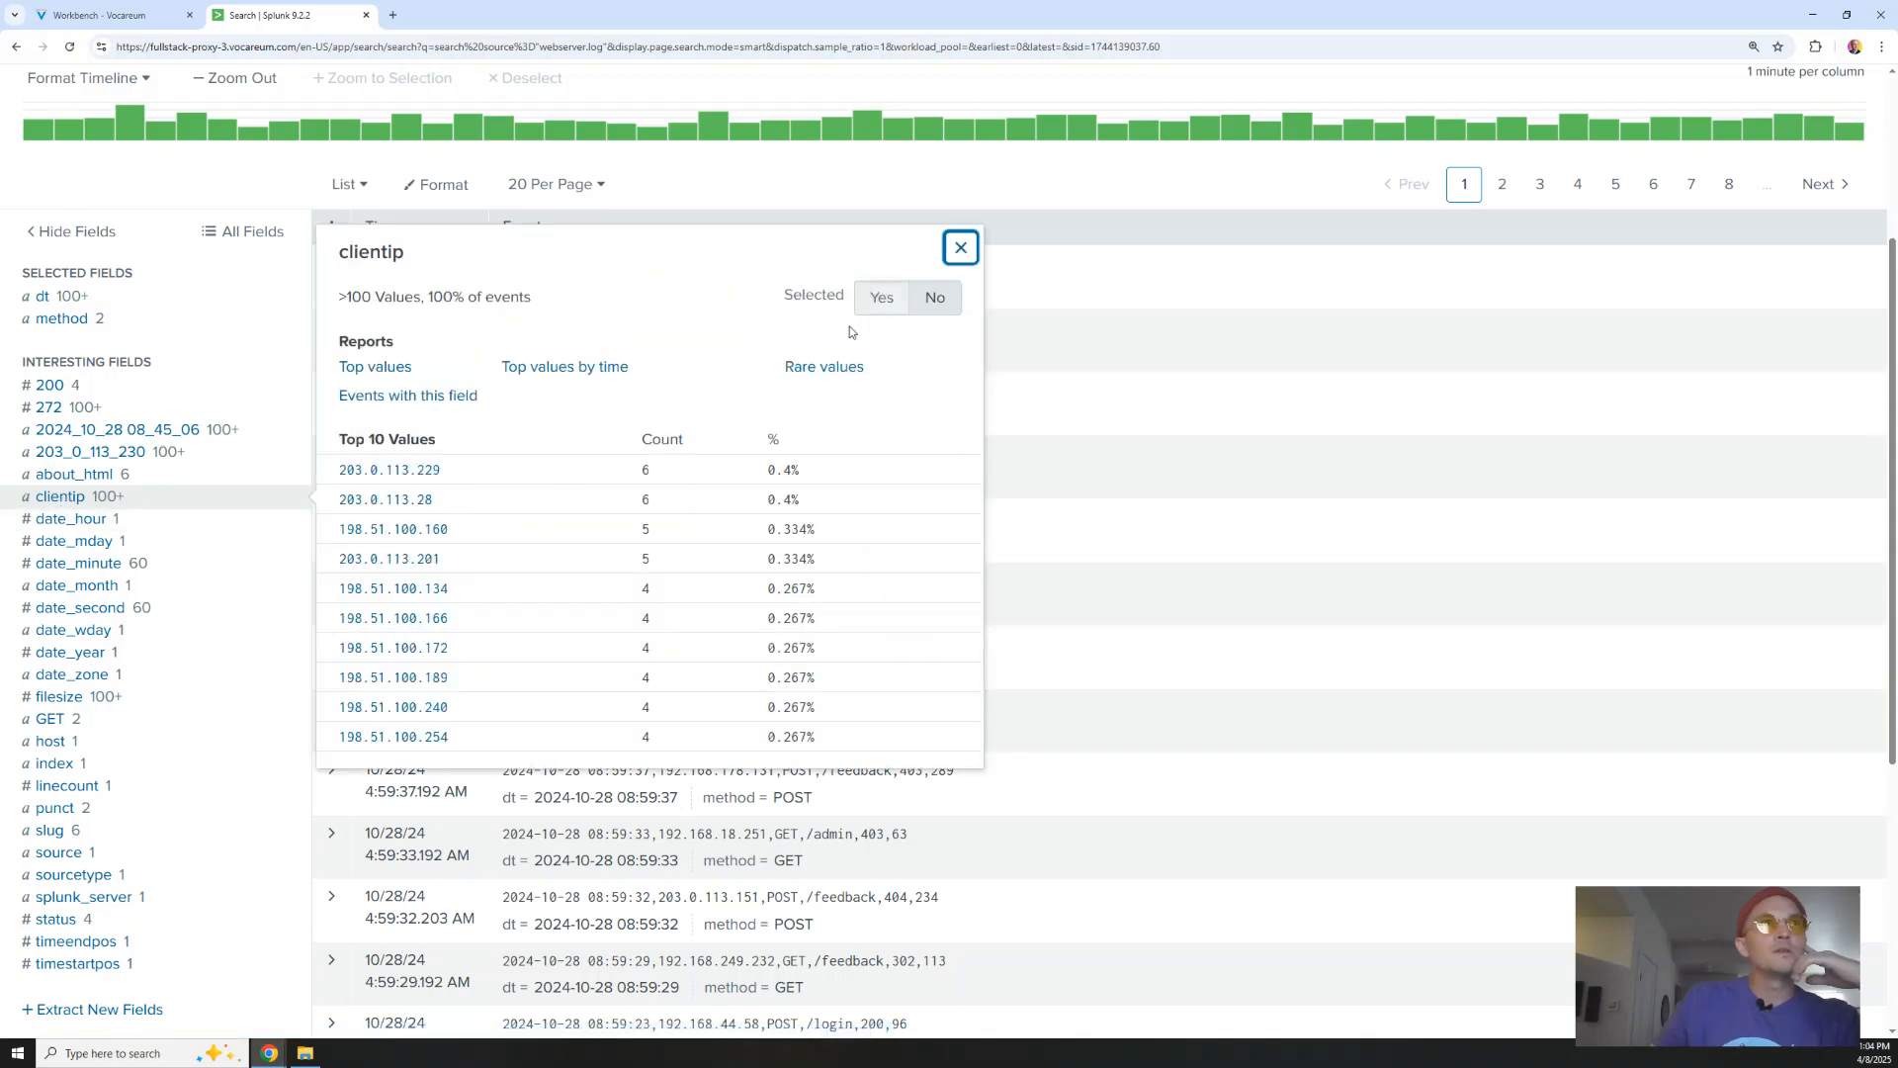
pyautogui.click(960, 247)
pyautogui.click(61, 496)
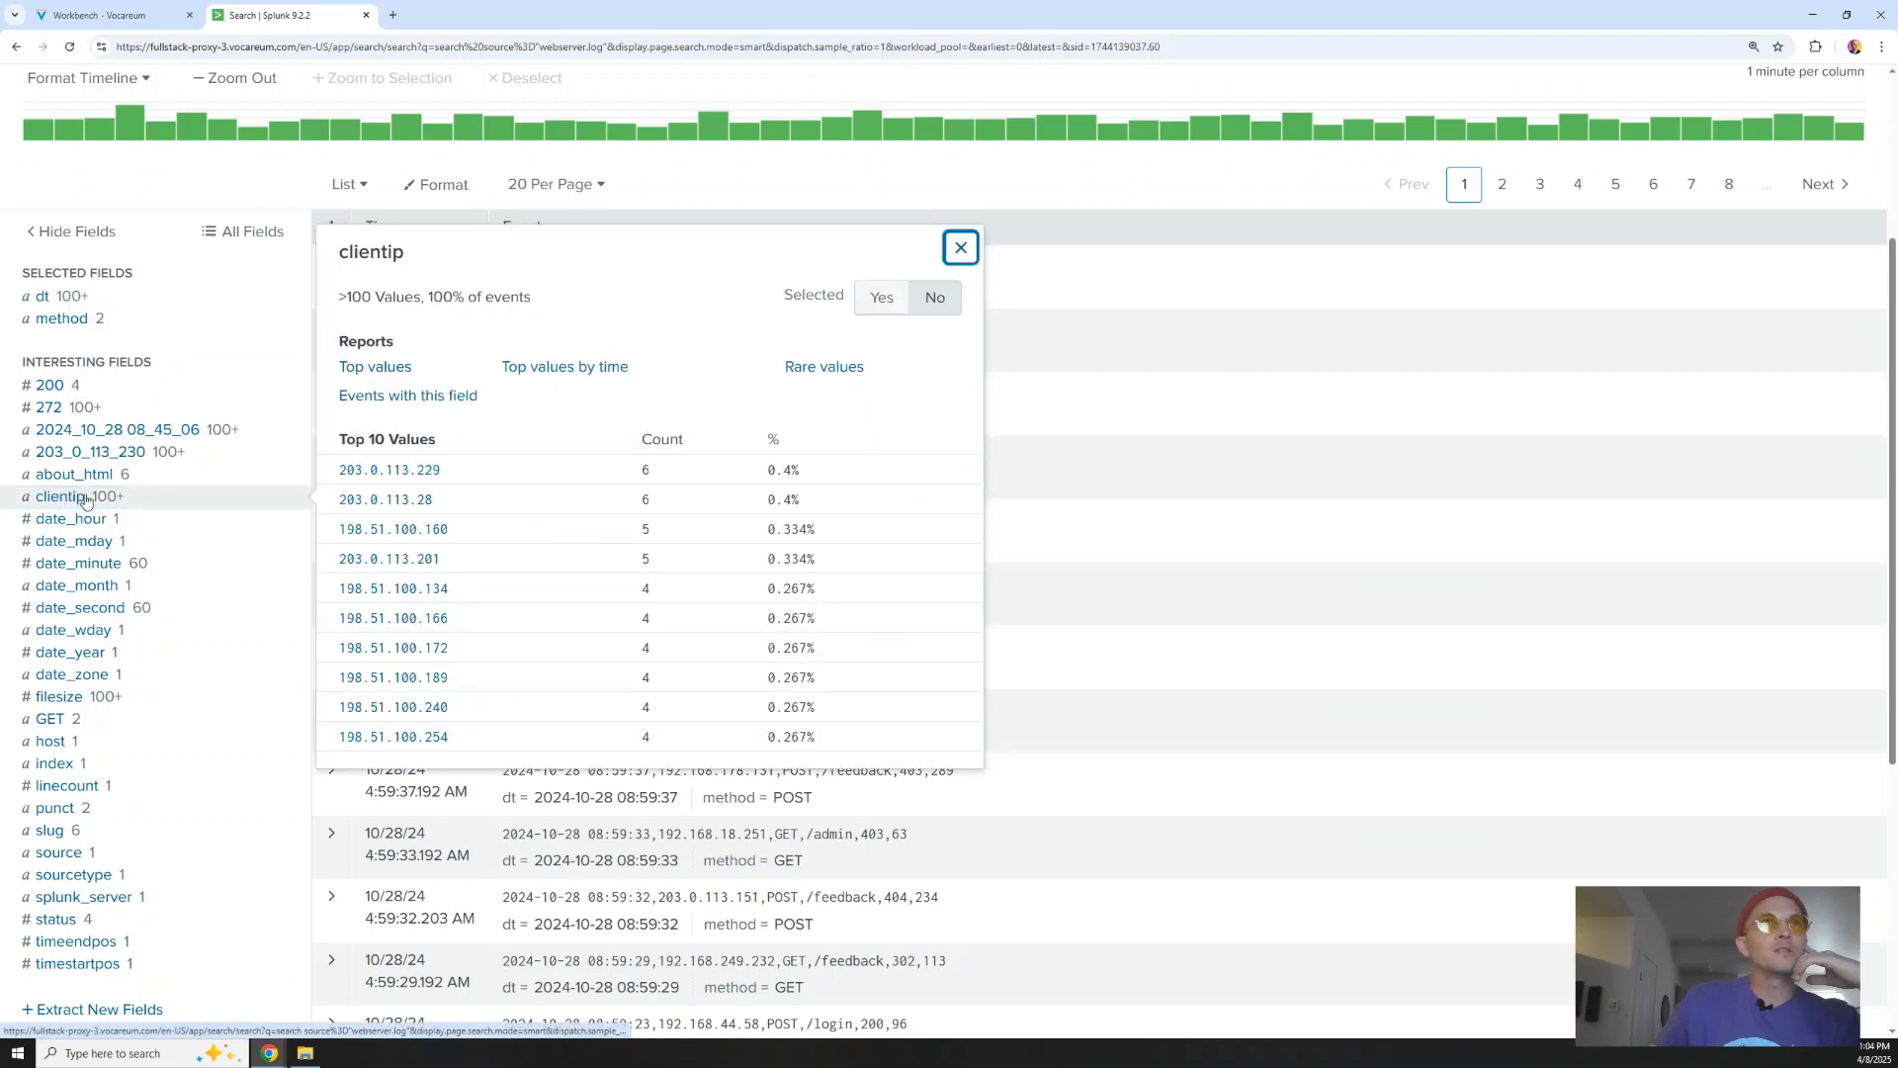
pyautogui.click(883, 300)
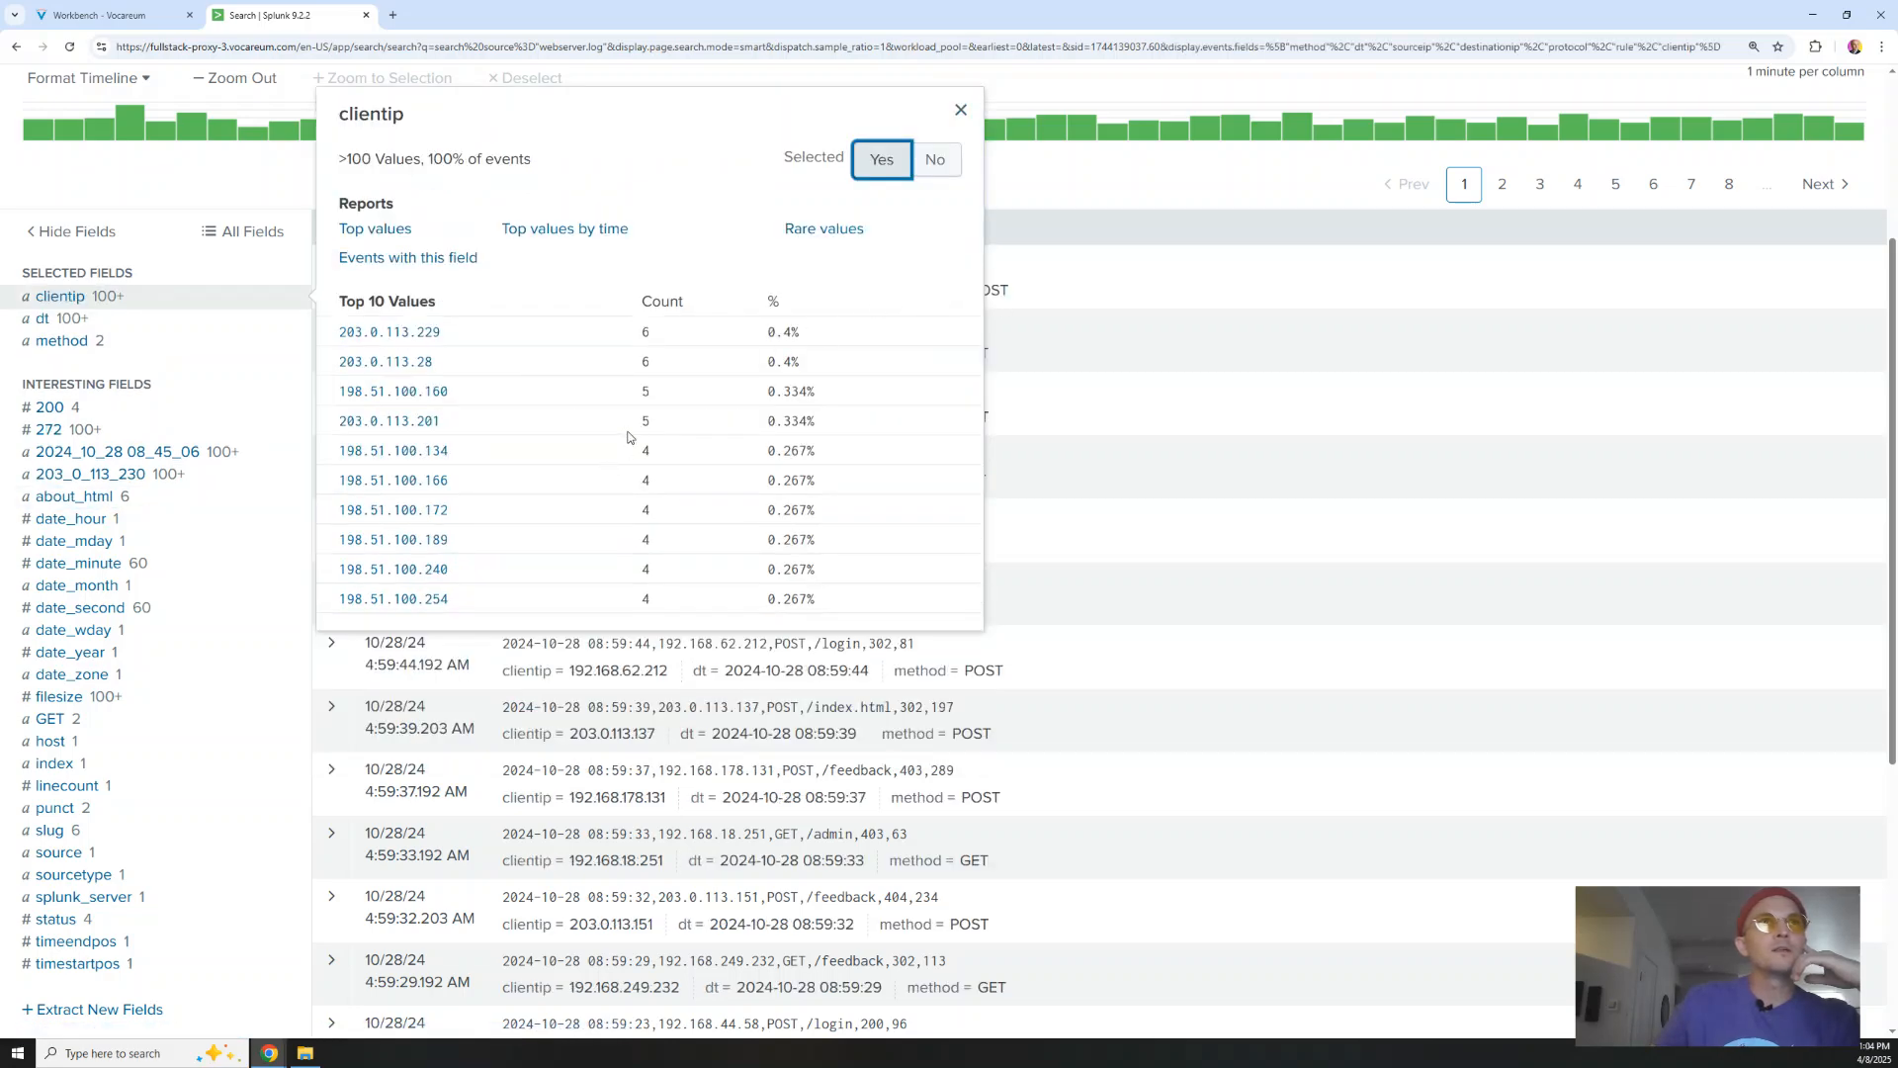
pyautogui.click(960, 110)
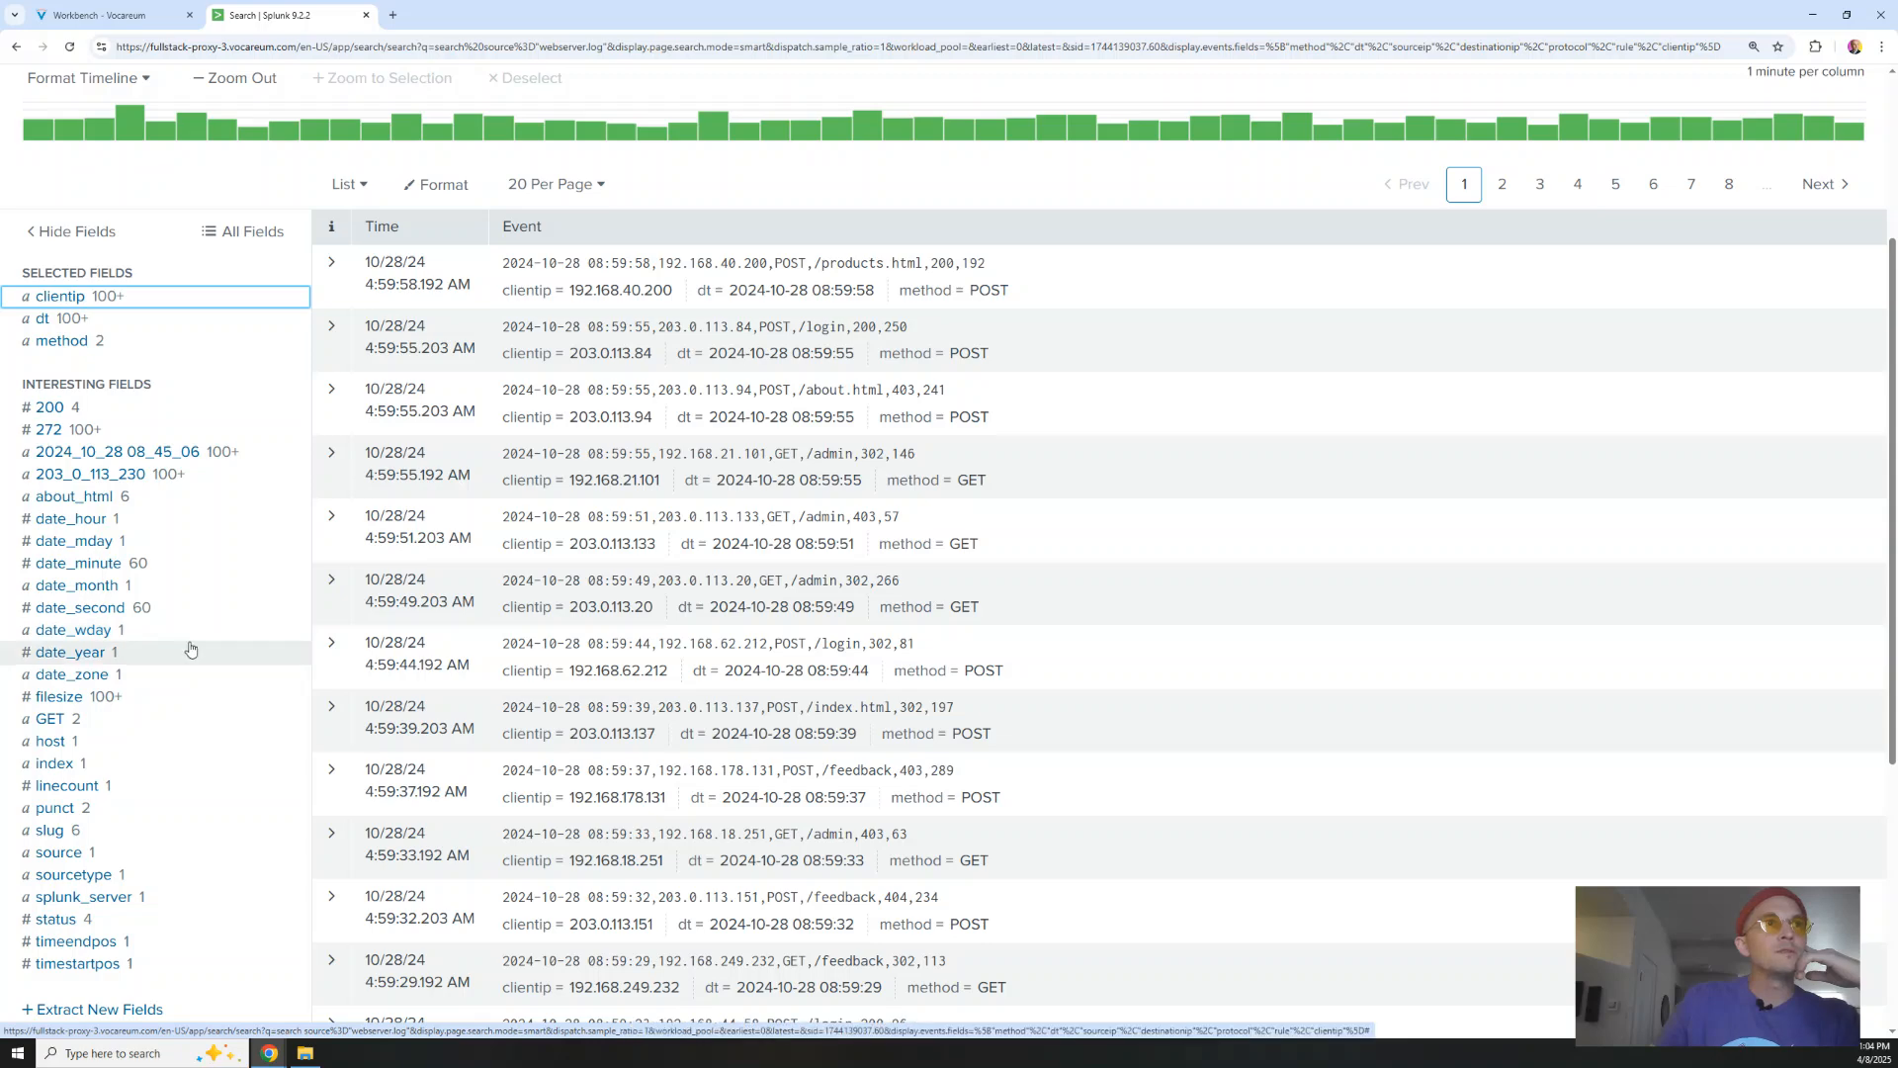
# Review the top values of the dt field in the webserver.log results
pyautogui.scroll(-1, 191, 648)
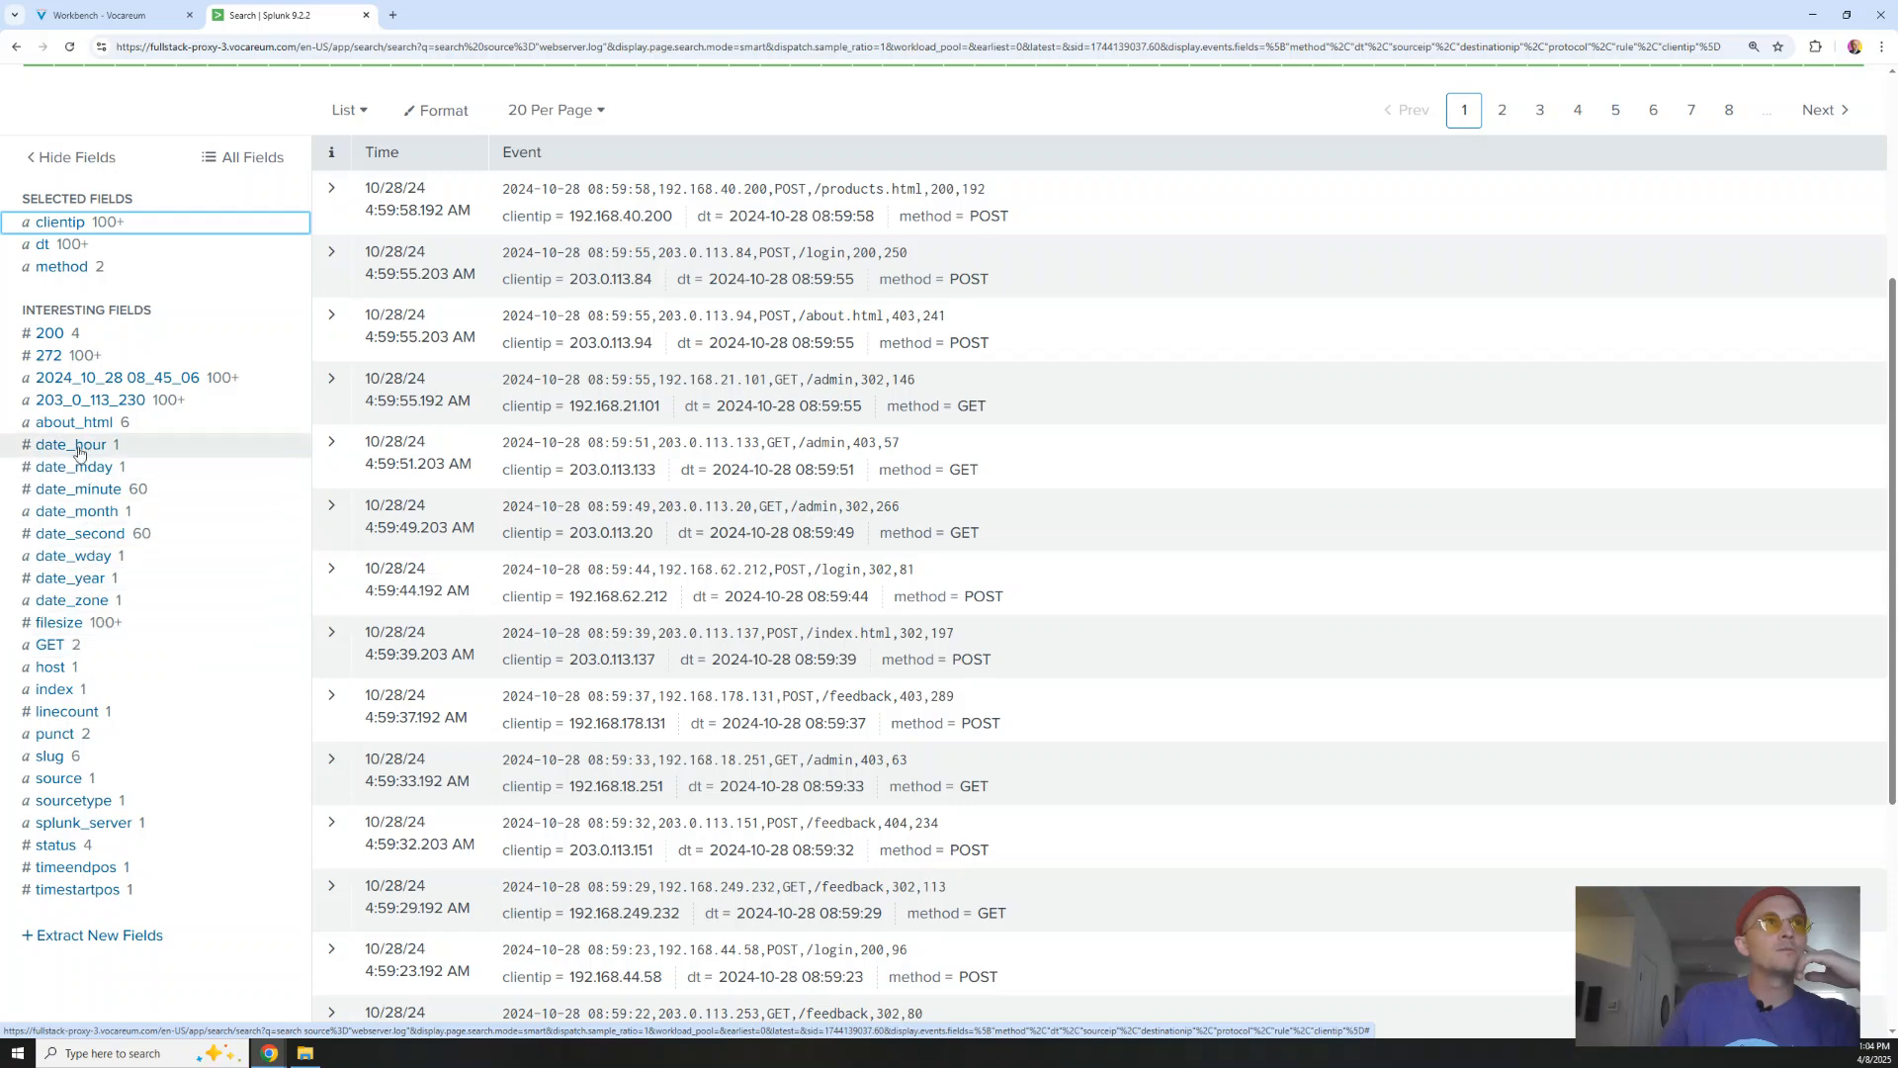
pyautogui.click(41, 248)
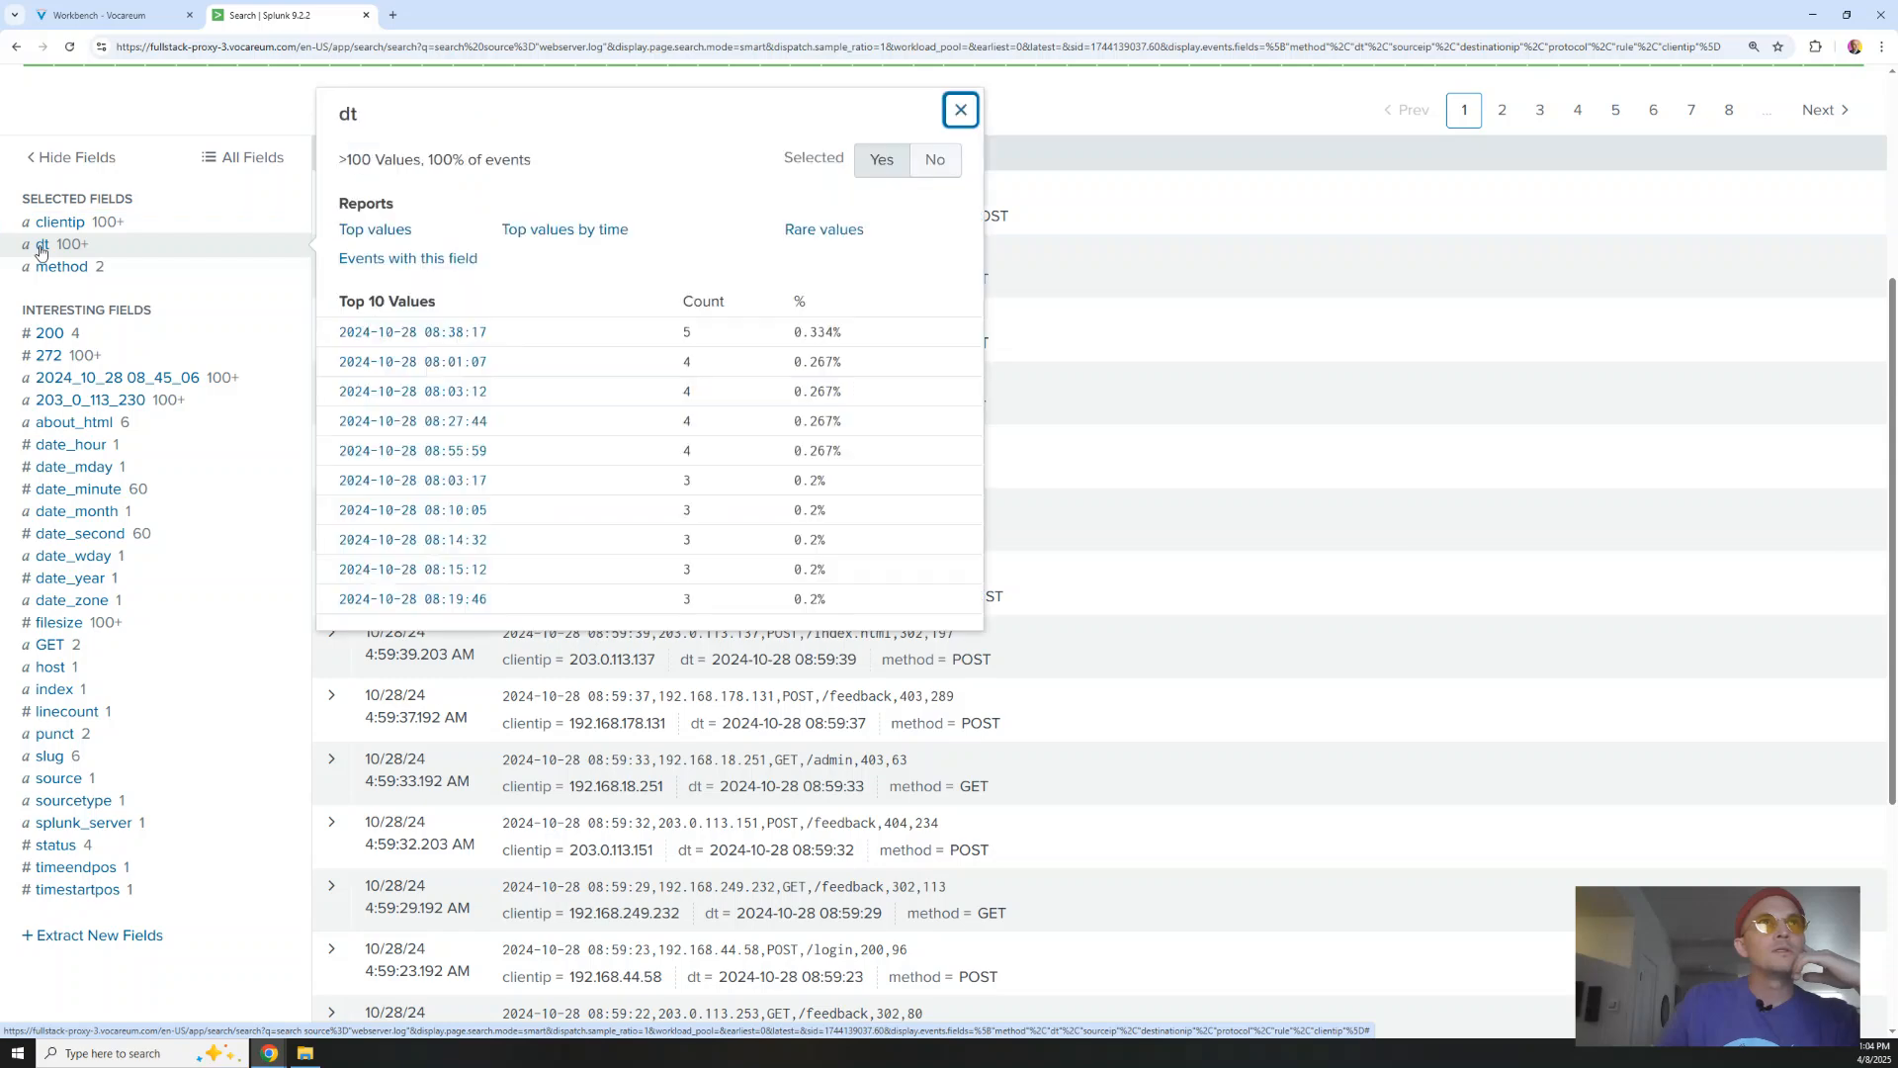
pyautogui.click(960, 110)
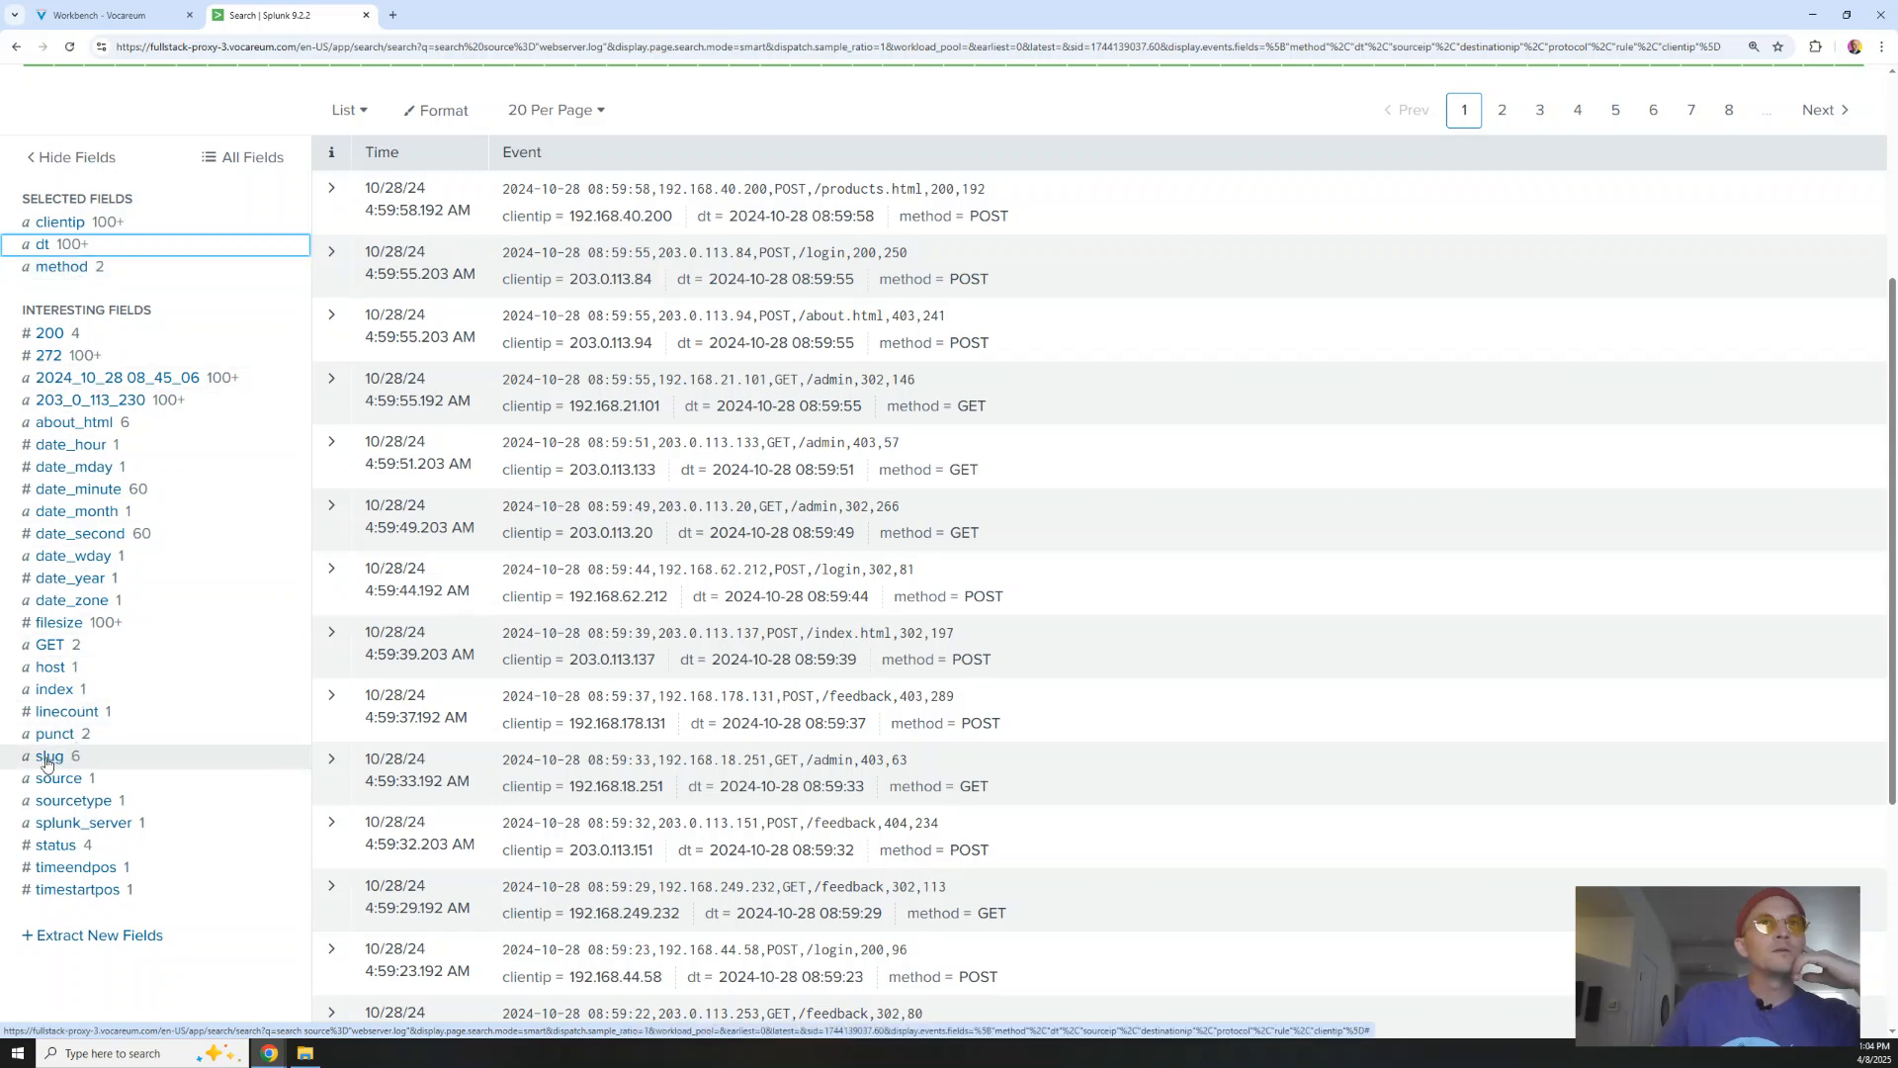
# Place Splunk beside the questions document, highlight the question about unique IP addresses visiting the web server, and maximize Splunk again
pyautogui.click(95, 17)
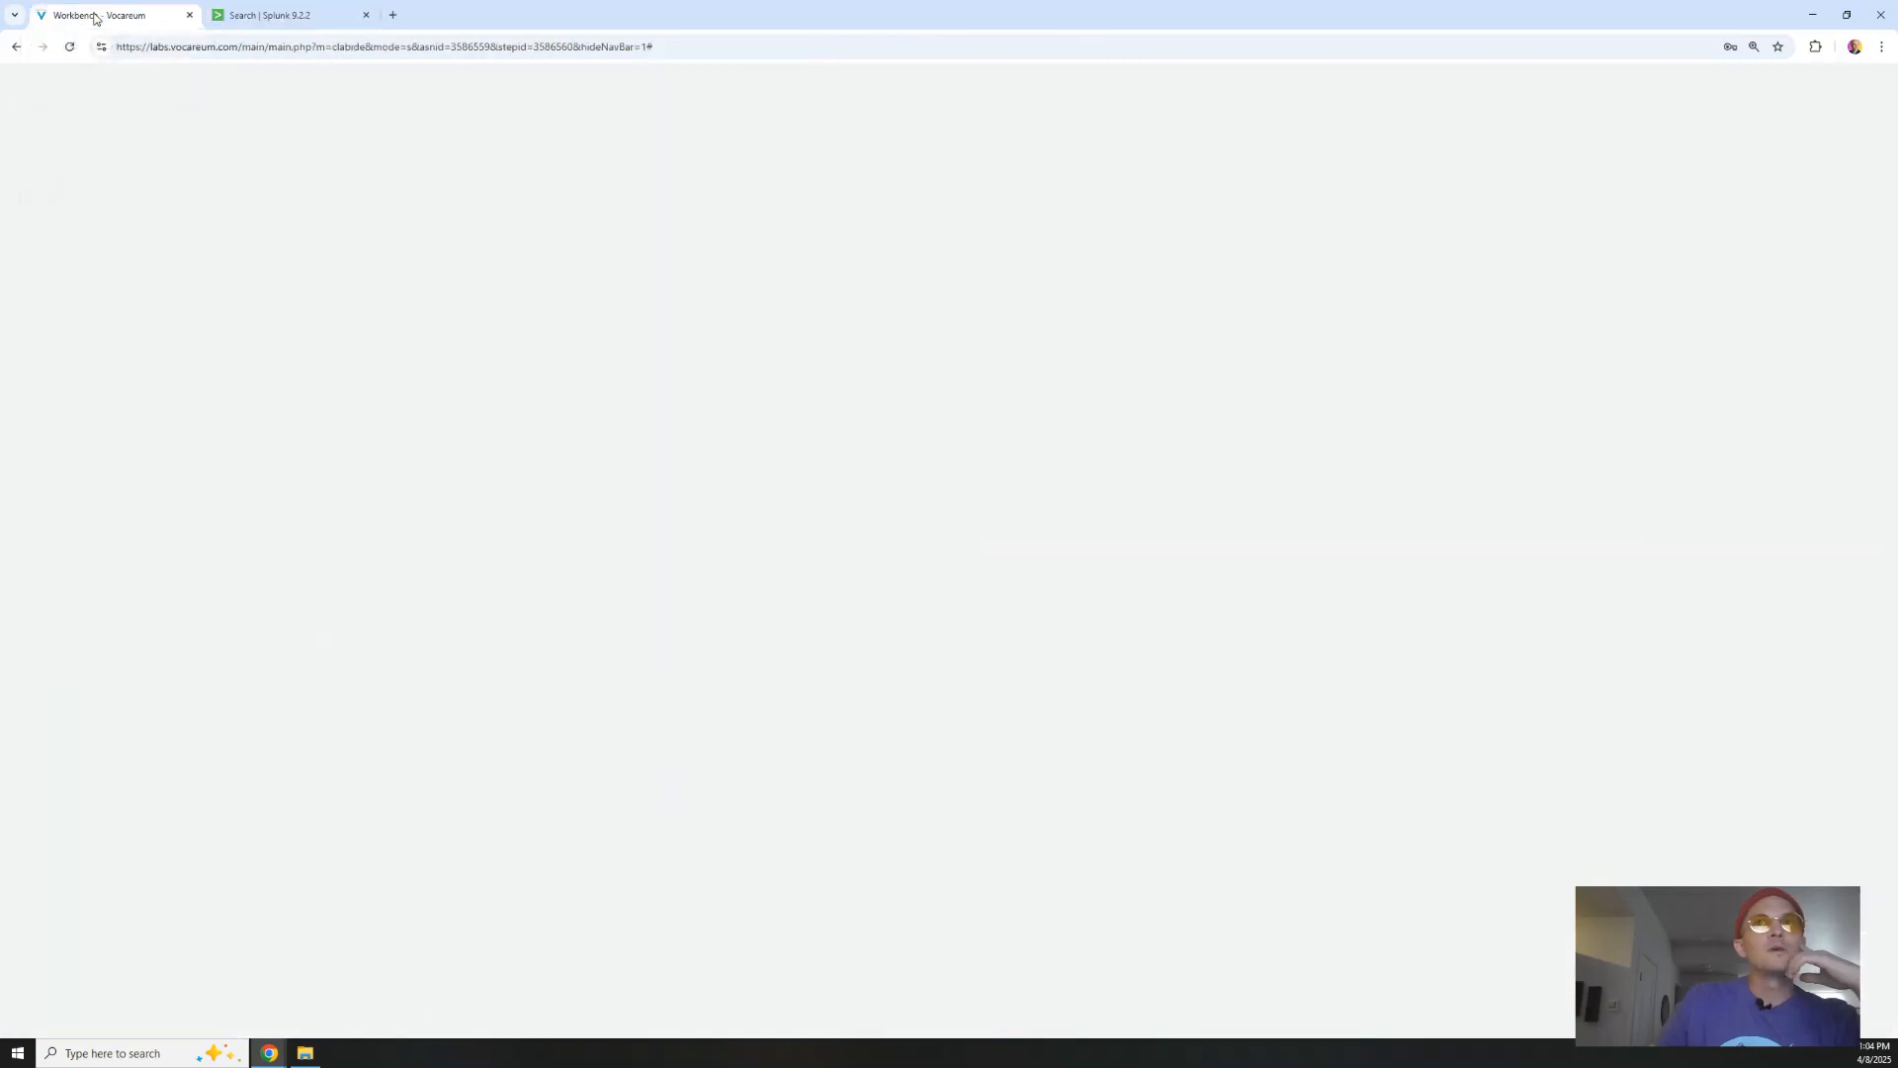
pyautogui.click(234, 18)
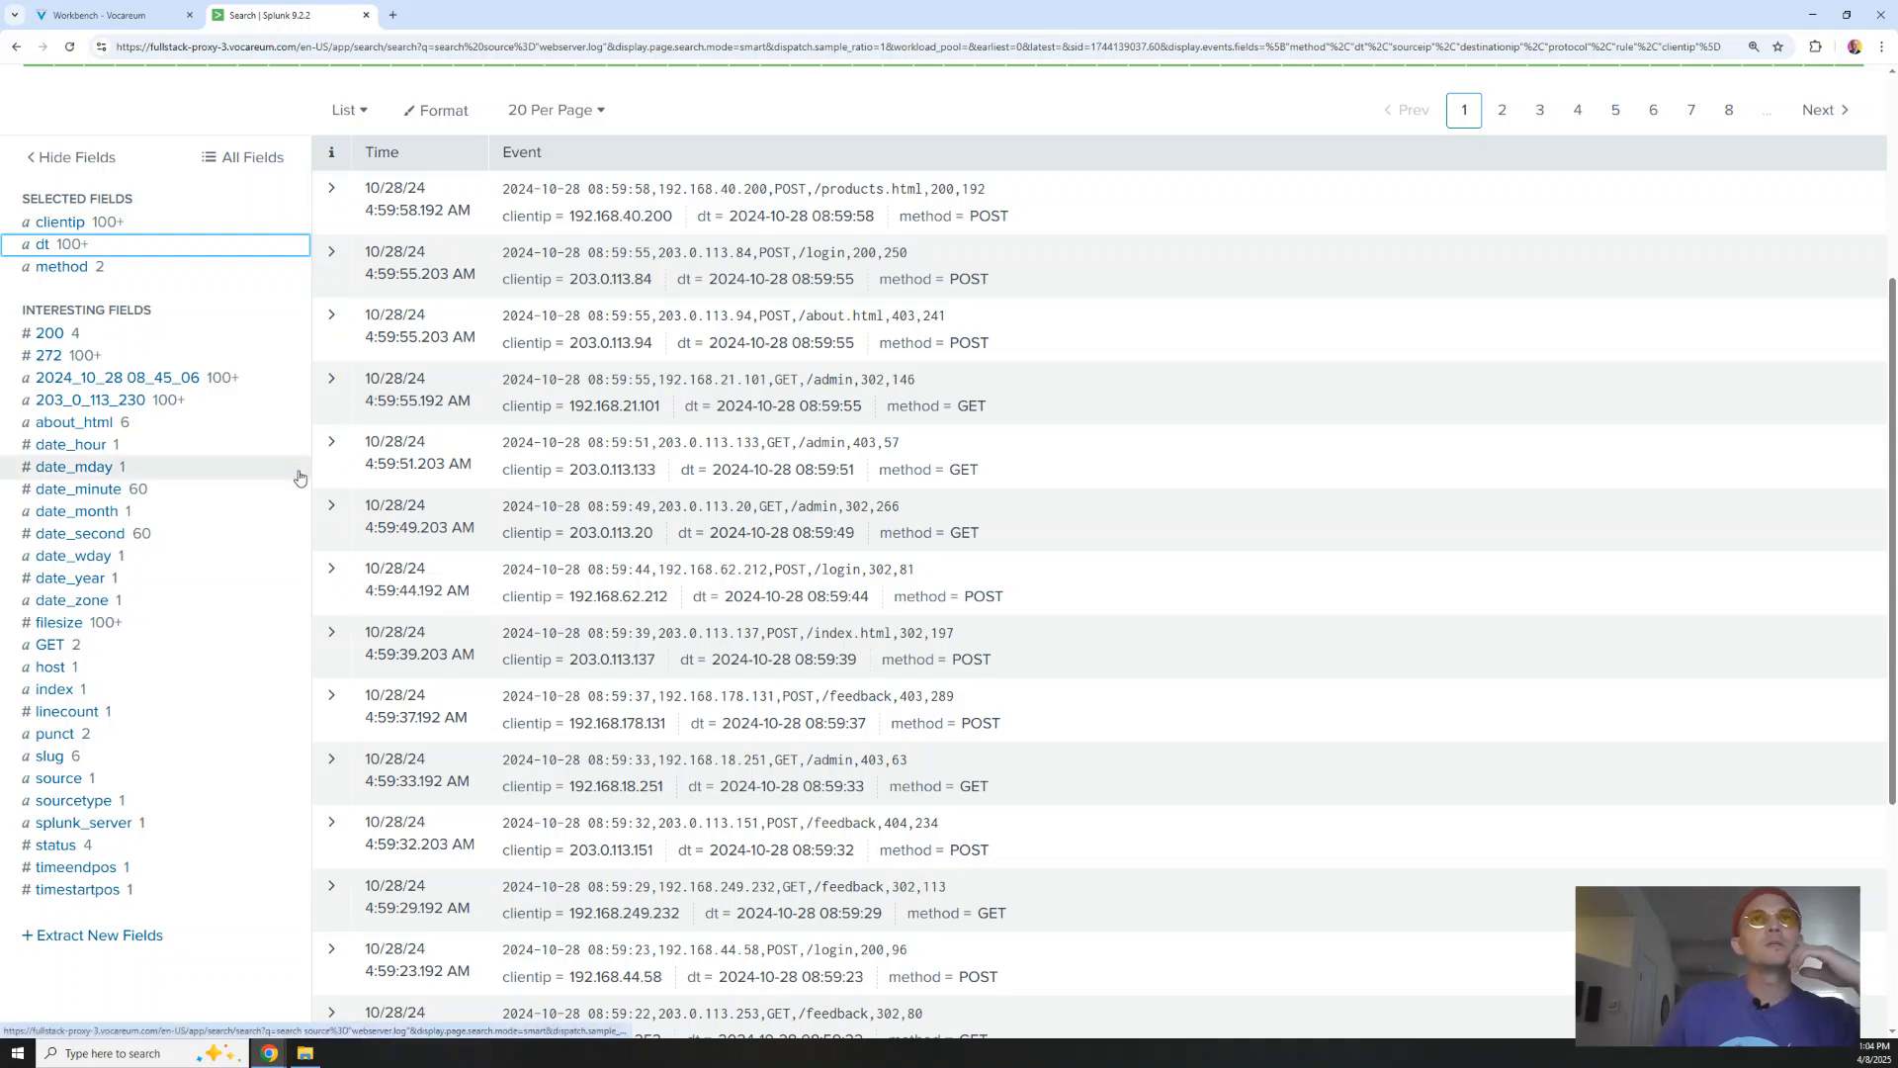
pyautogui.moveTo(721, 22); pyautogui.dragTo(0, 170)
pyautogui.moveTo(1222, 511); pyautogui.dragTo(1502, 510)
pyautogui.click(1507, 510)
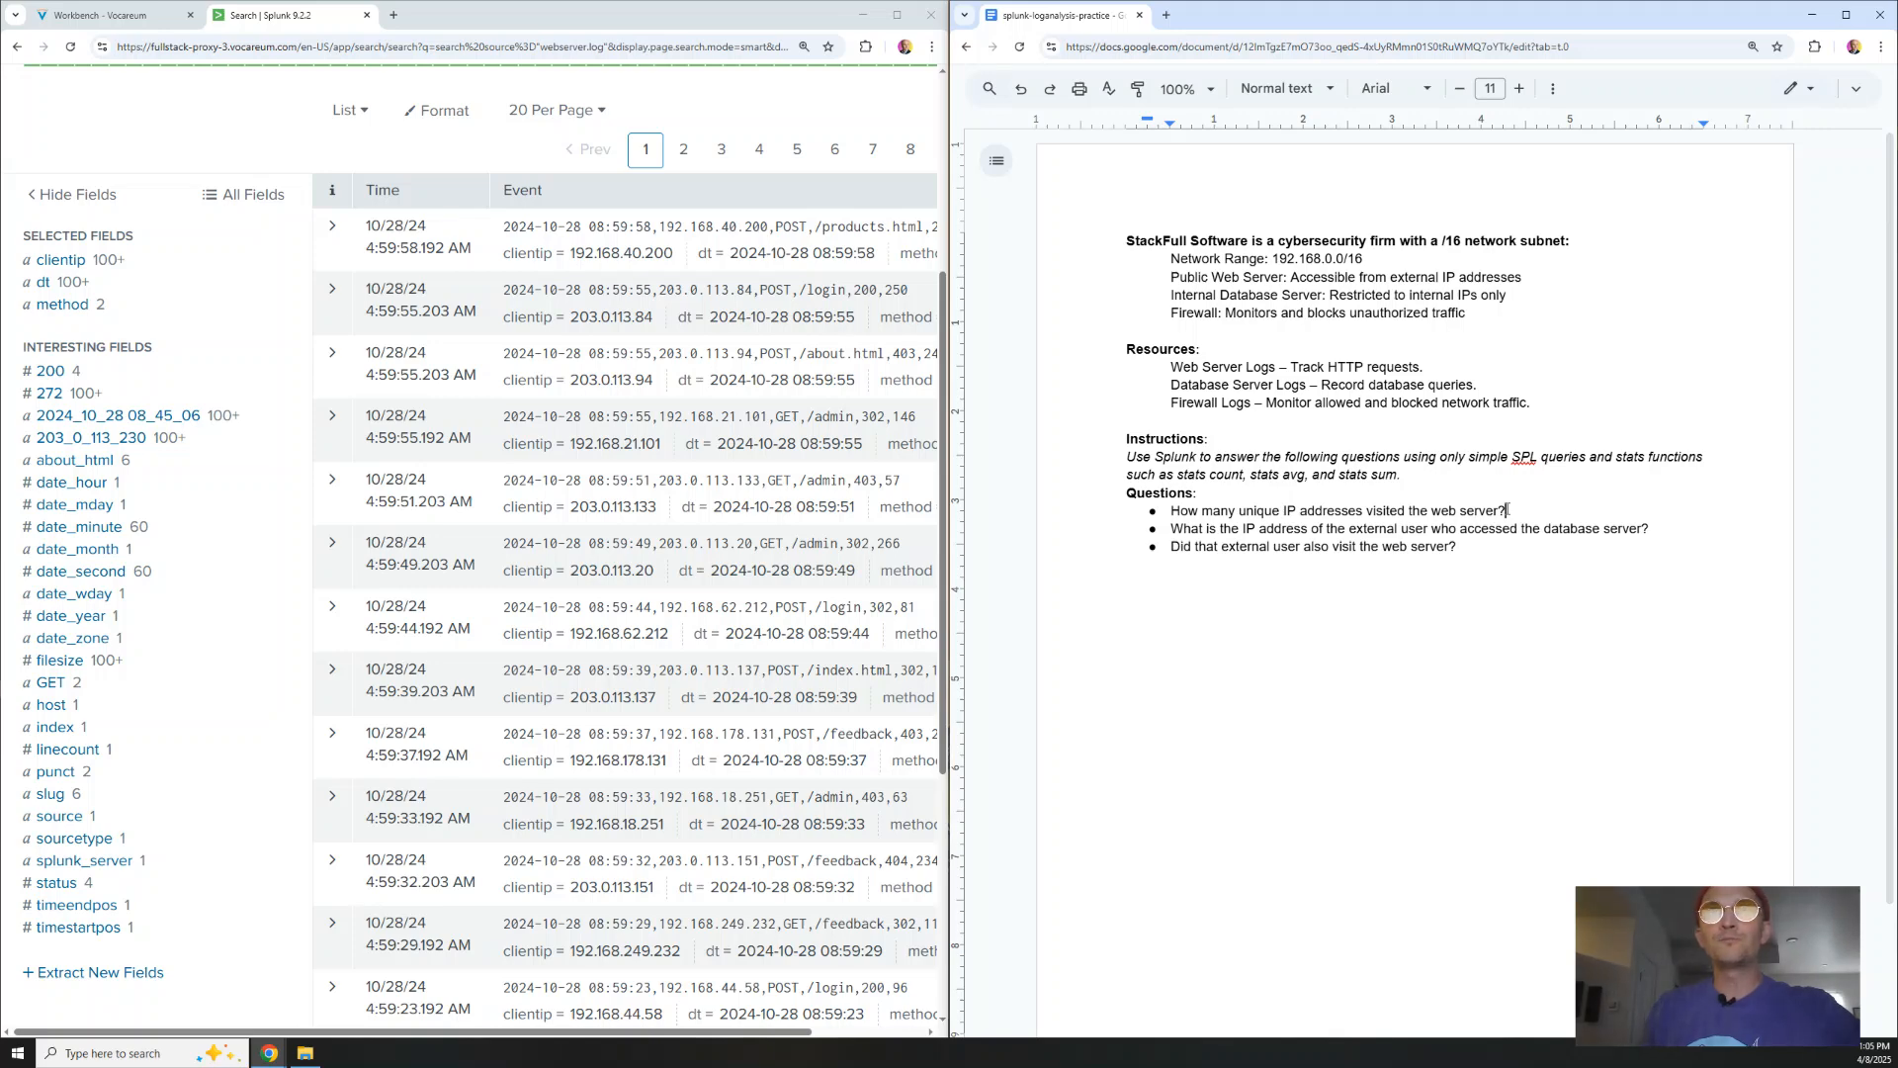
pyautogui.moveTo(1511, 509); pyautogui.dragTo(1166, 509)
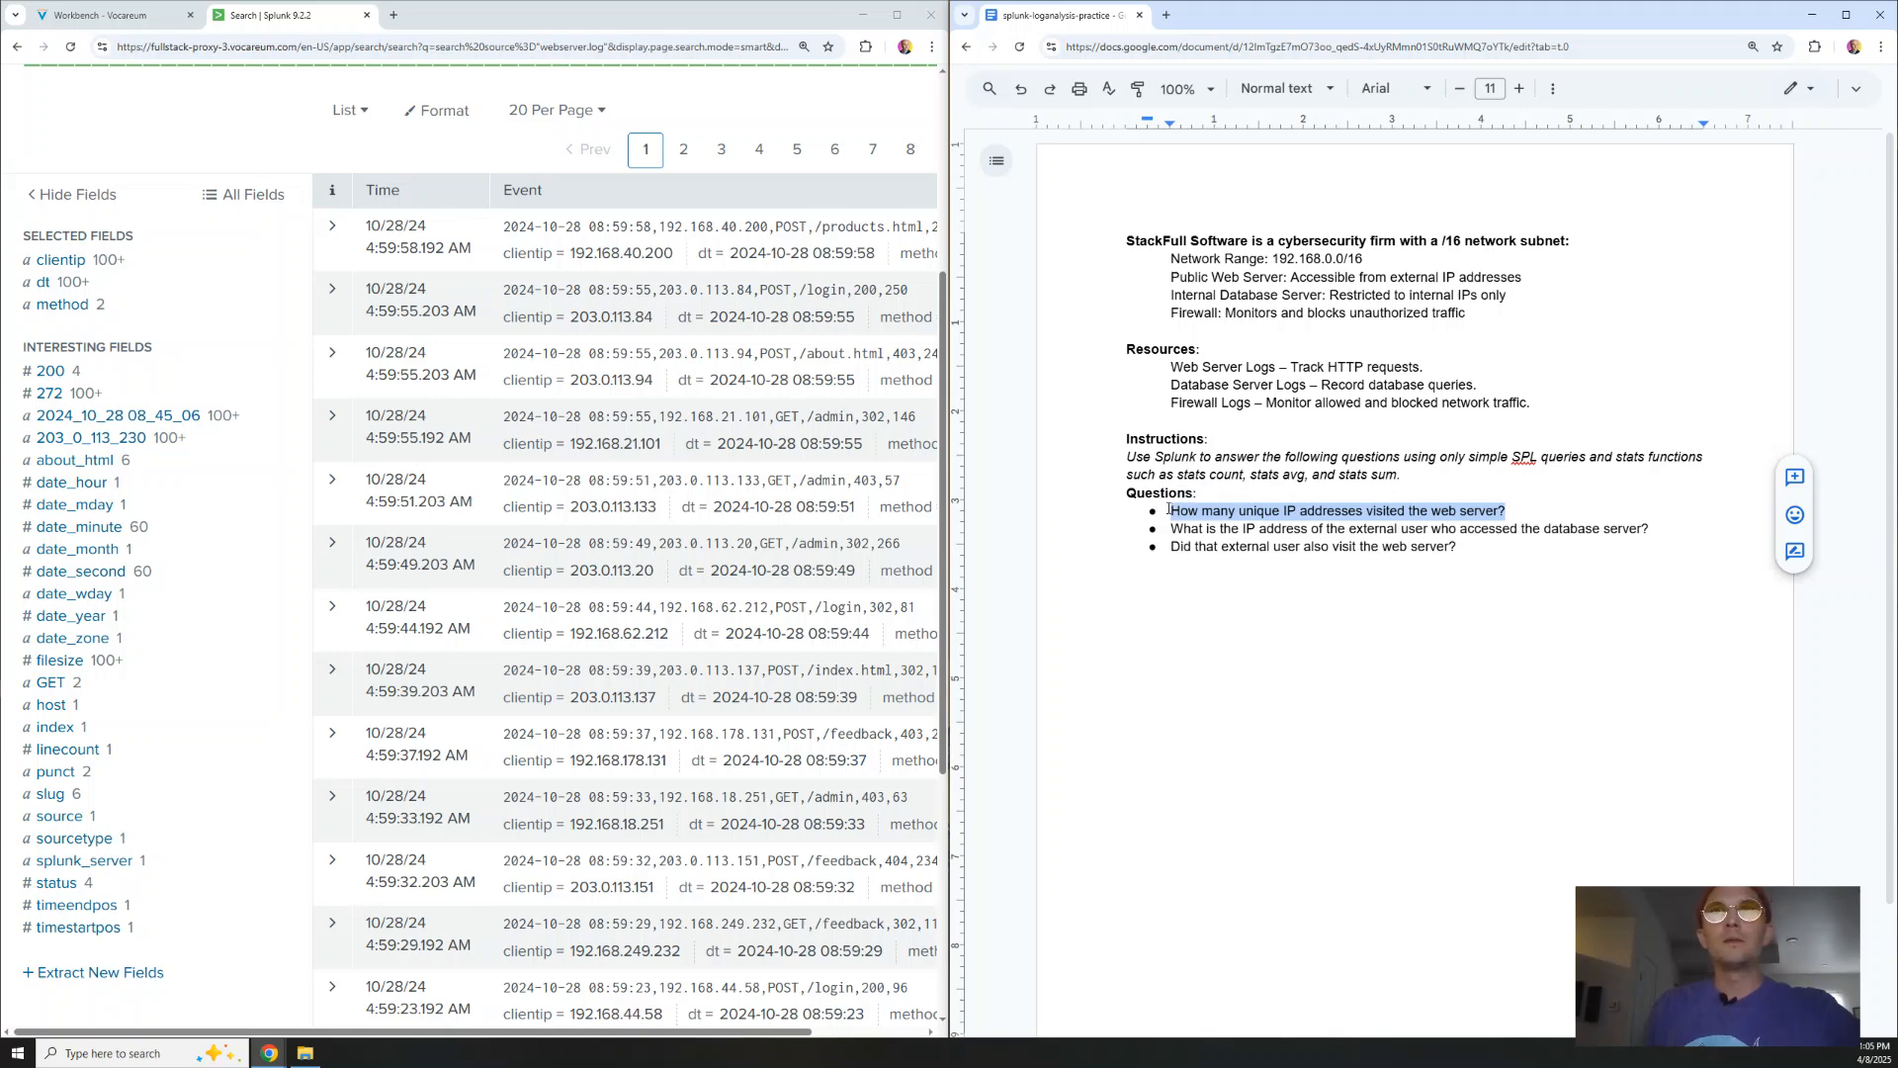
pyautogui.click(894, 17)
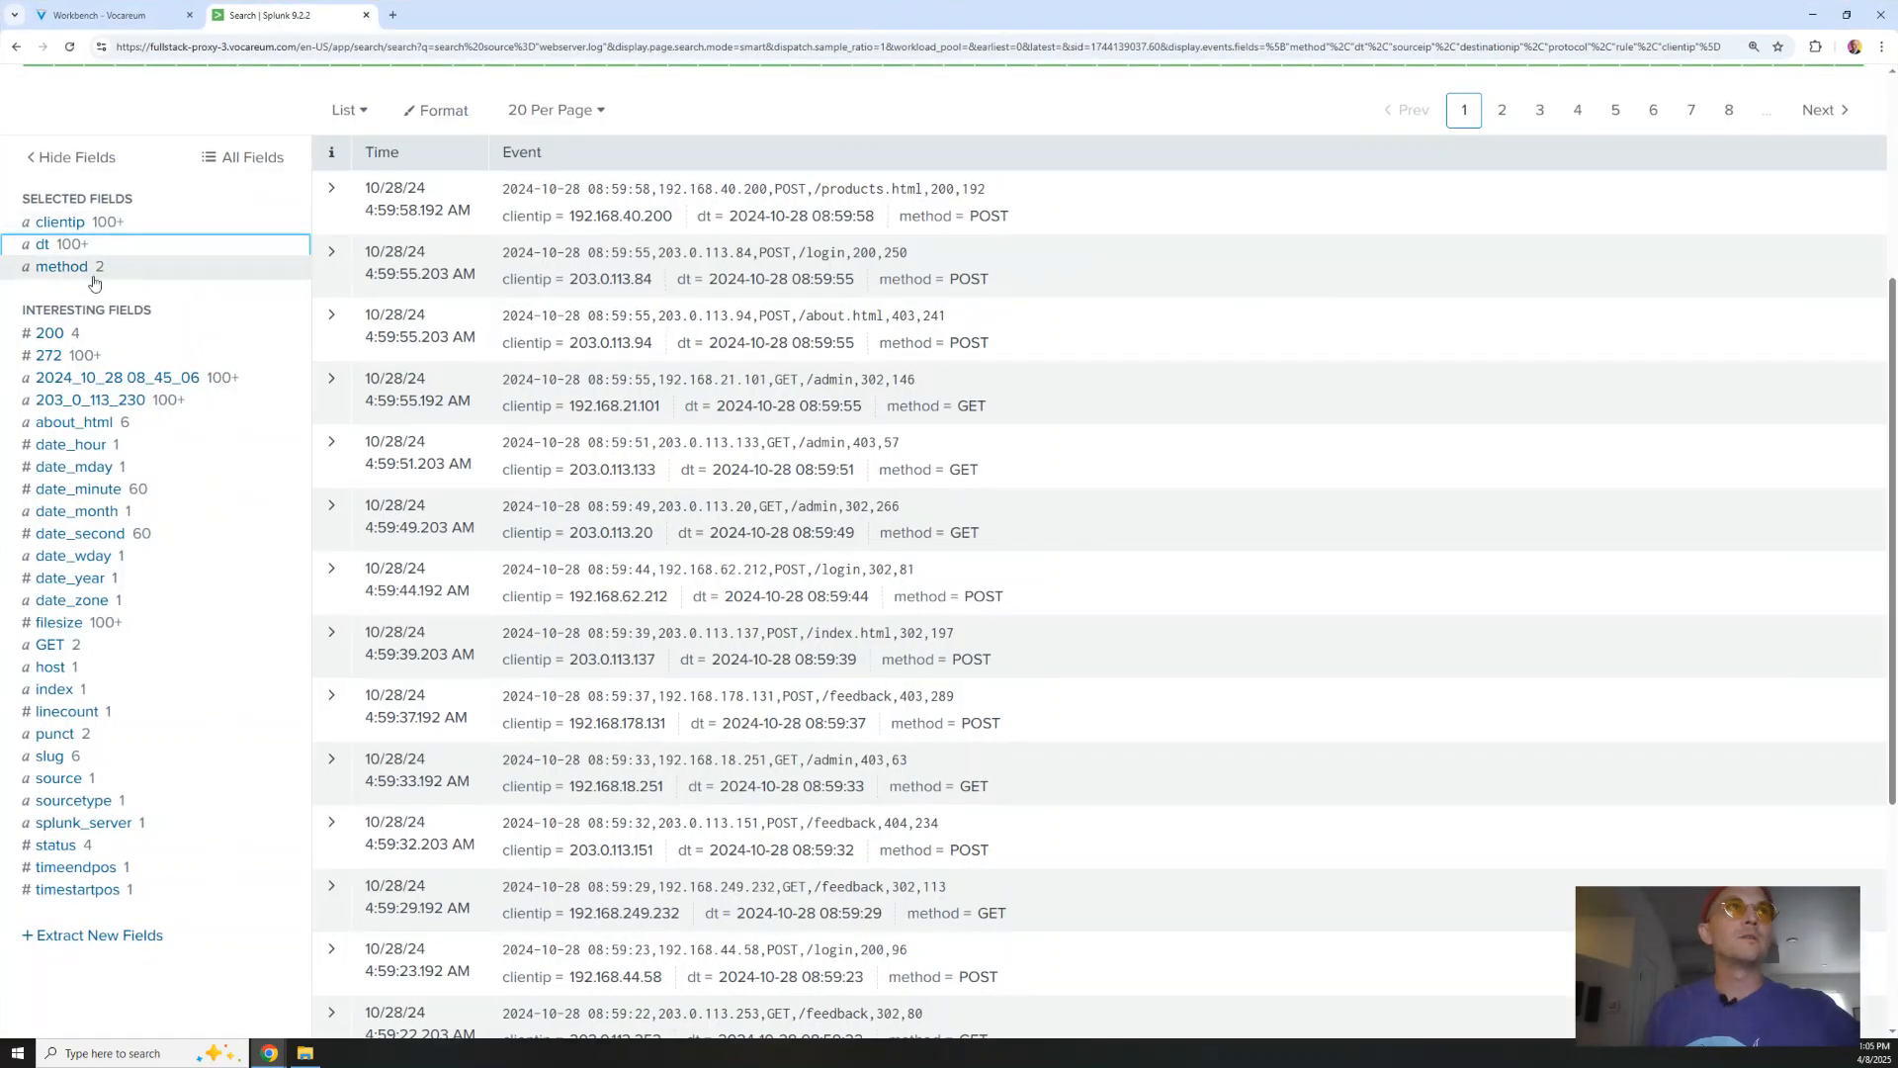
# Remove dt and method from the selected fields and check the clientip values listed under the first events
pyautogui.click(40, 247)
pyautogui.click(935, 159)
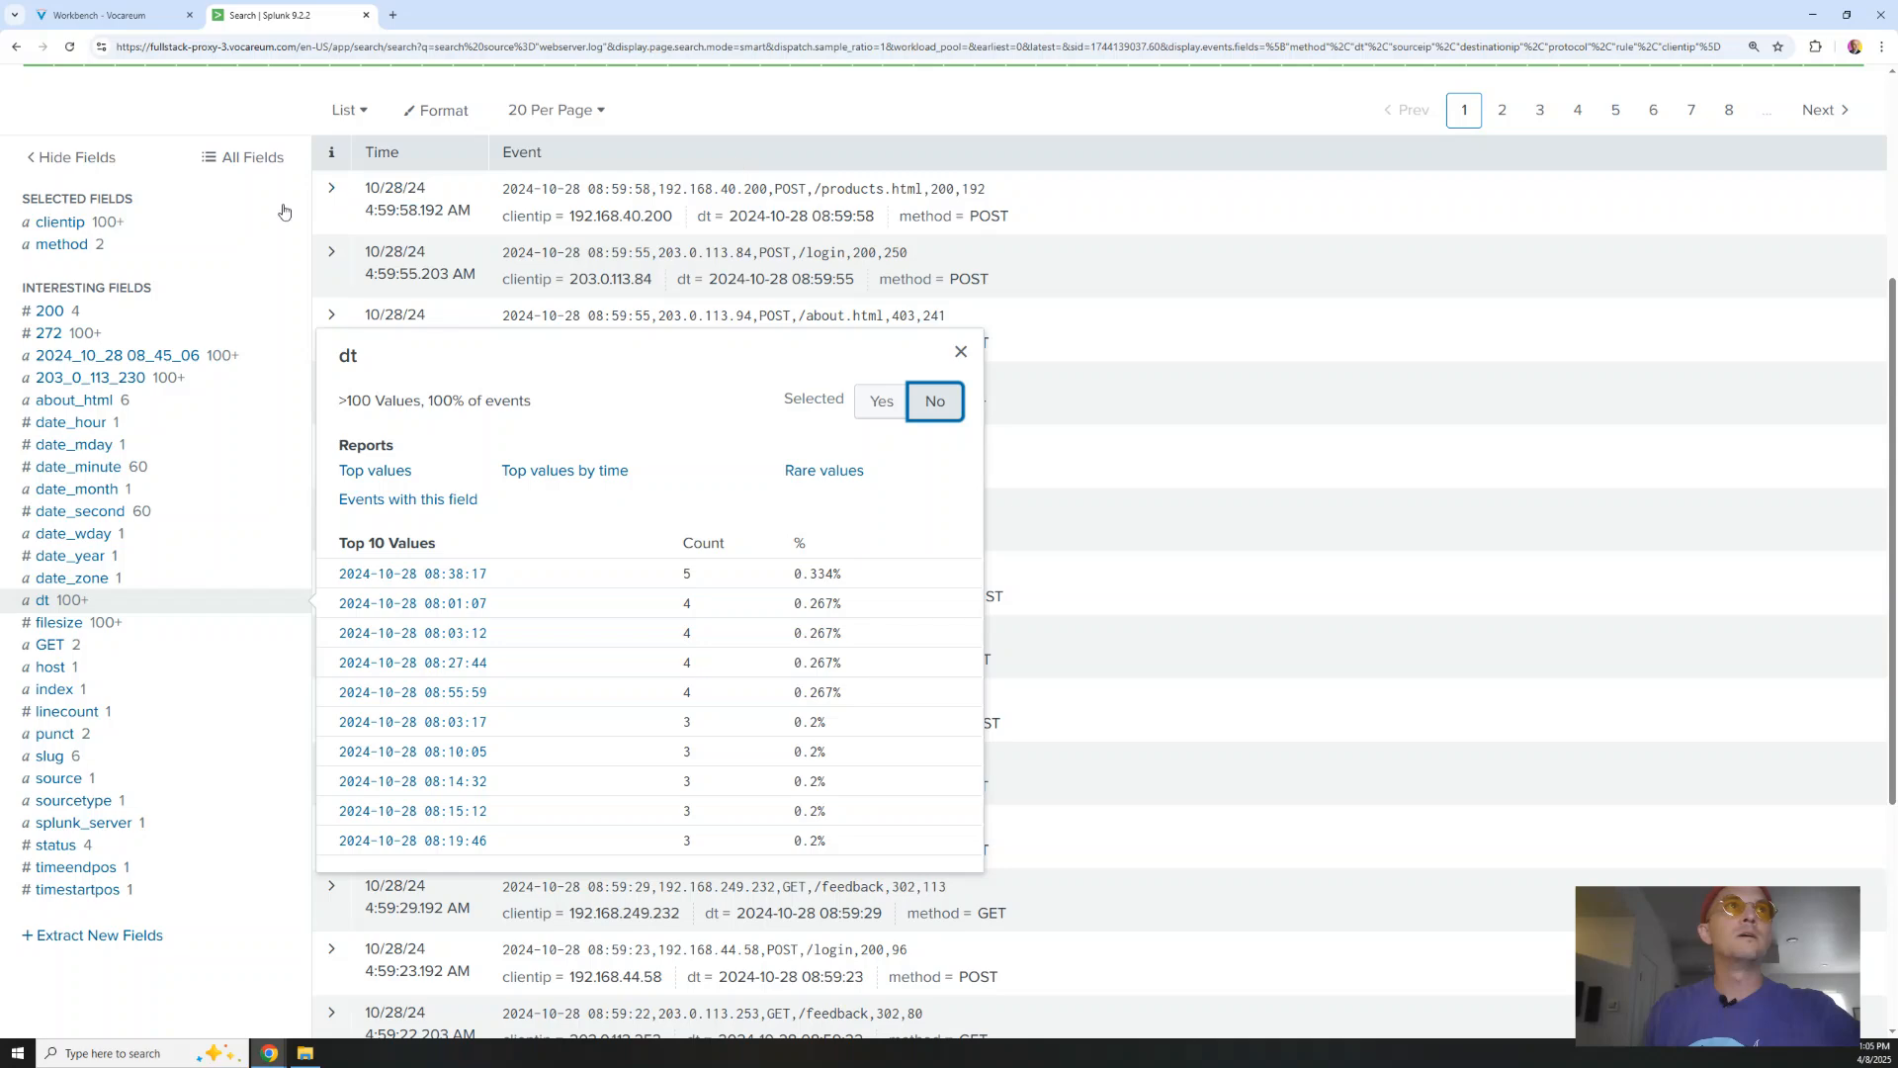
pyautogui.click(87, 247)
pyautogui.click(935, 162)
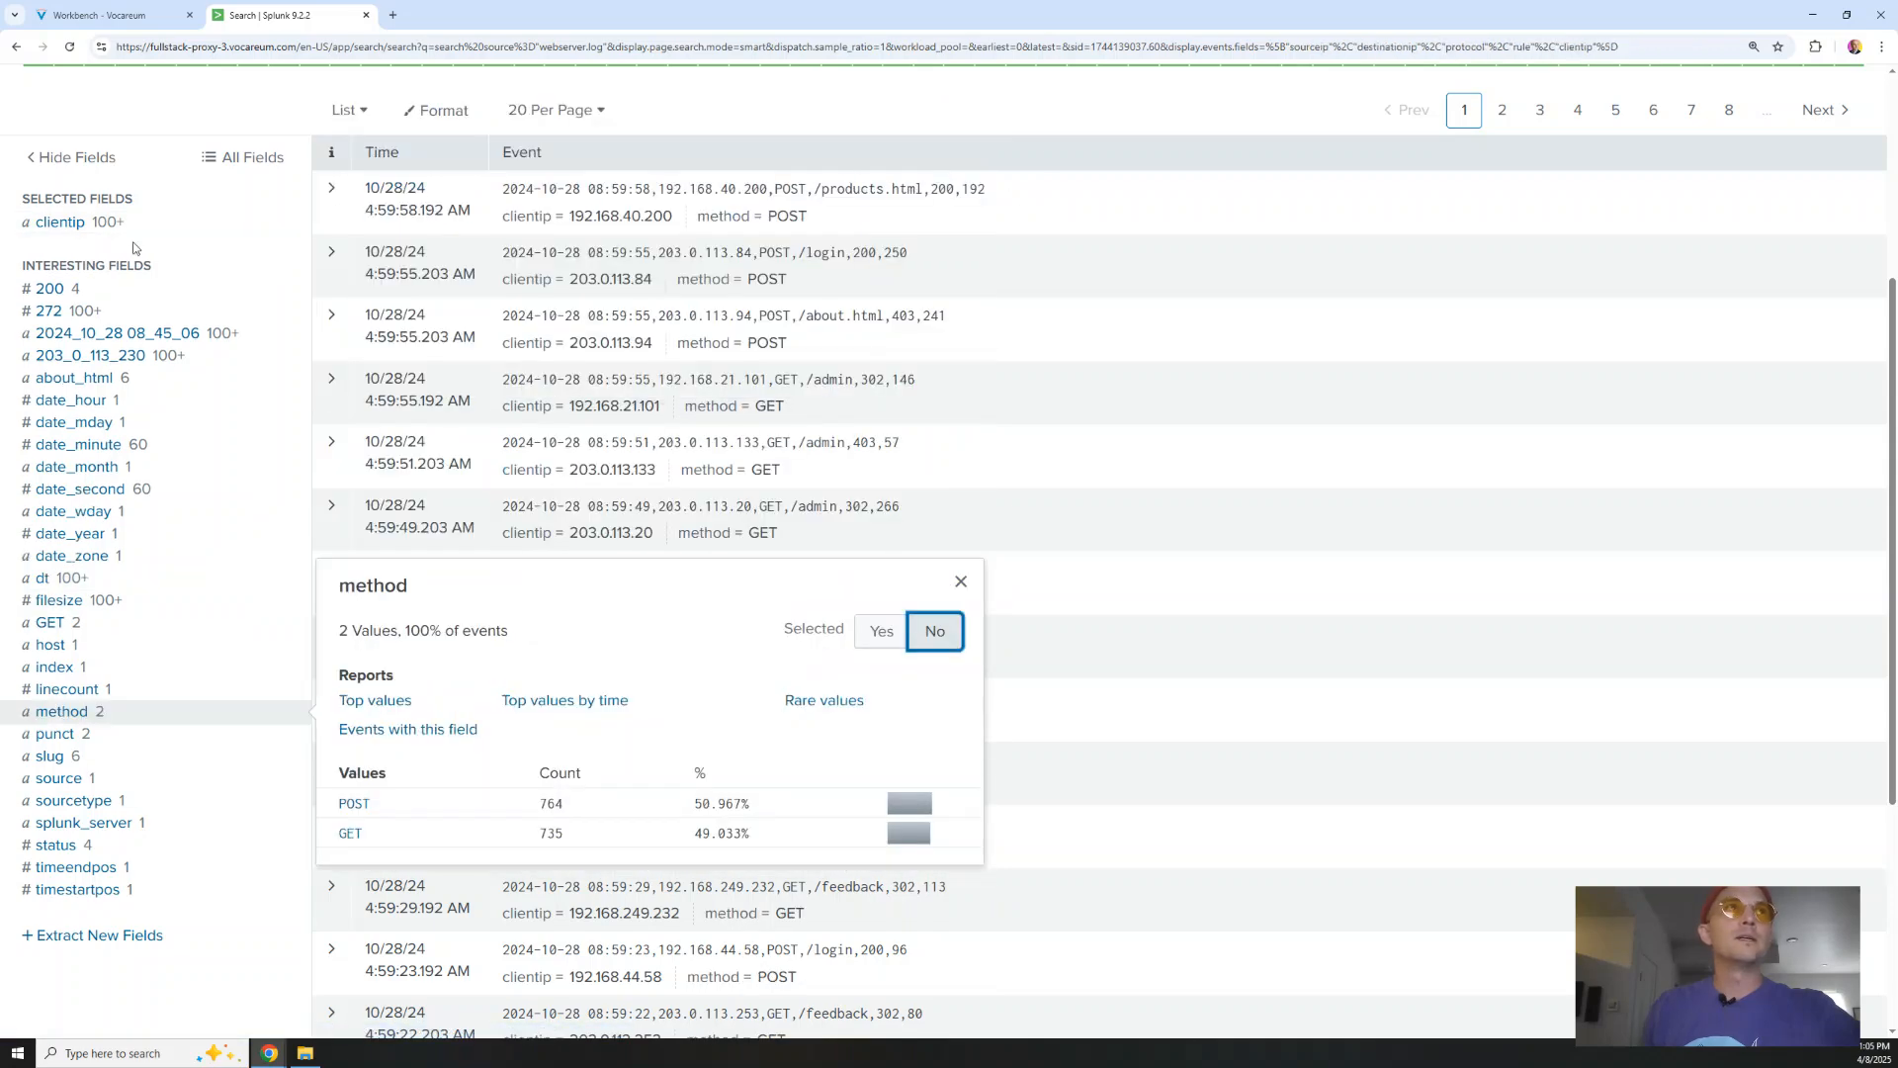
pyautogui.moveTo(675, 219); pyautogui.dragTo(498, 231)
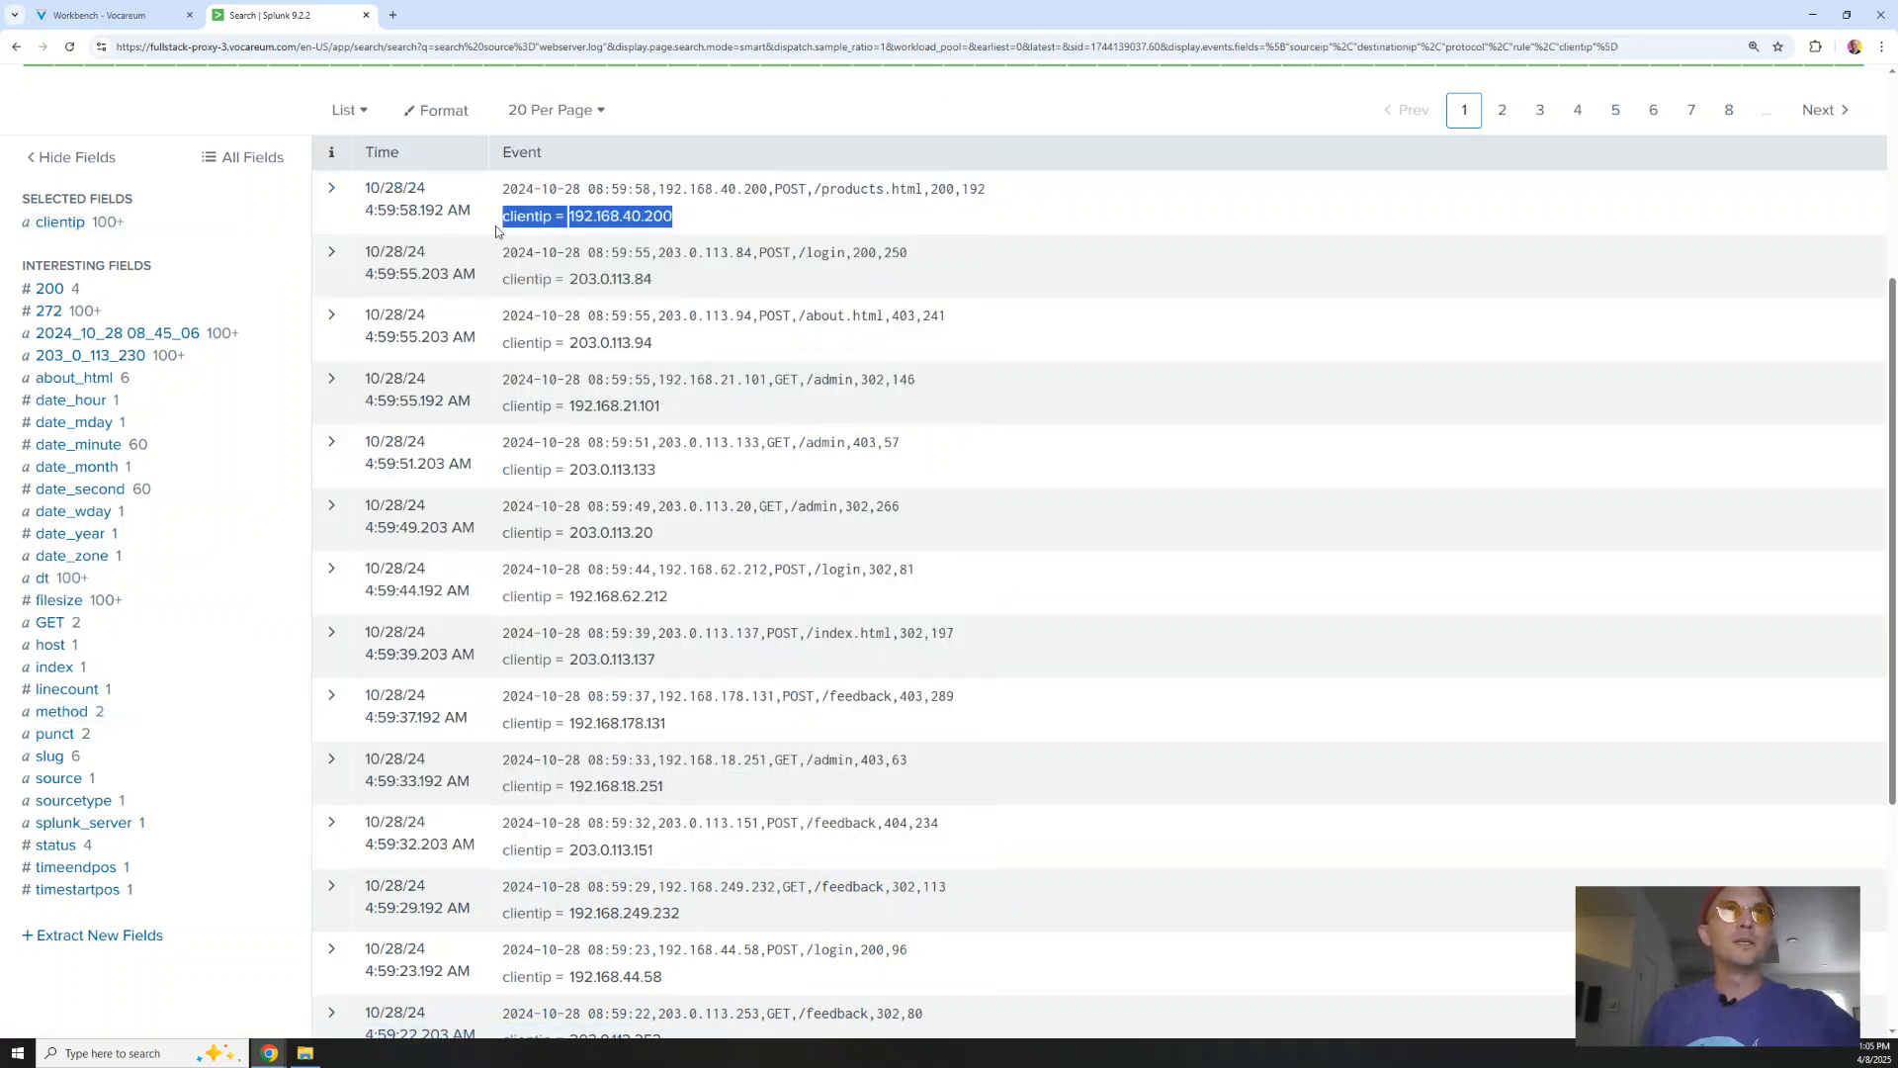
pyautogui.moveTo(654, 281); pyautogui.dragTo(501, 284)
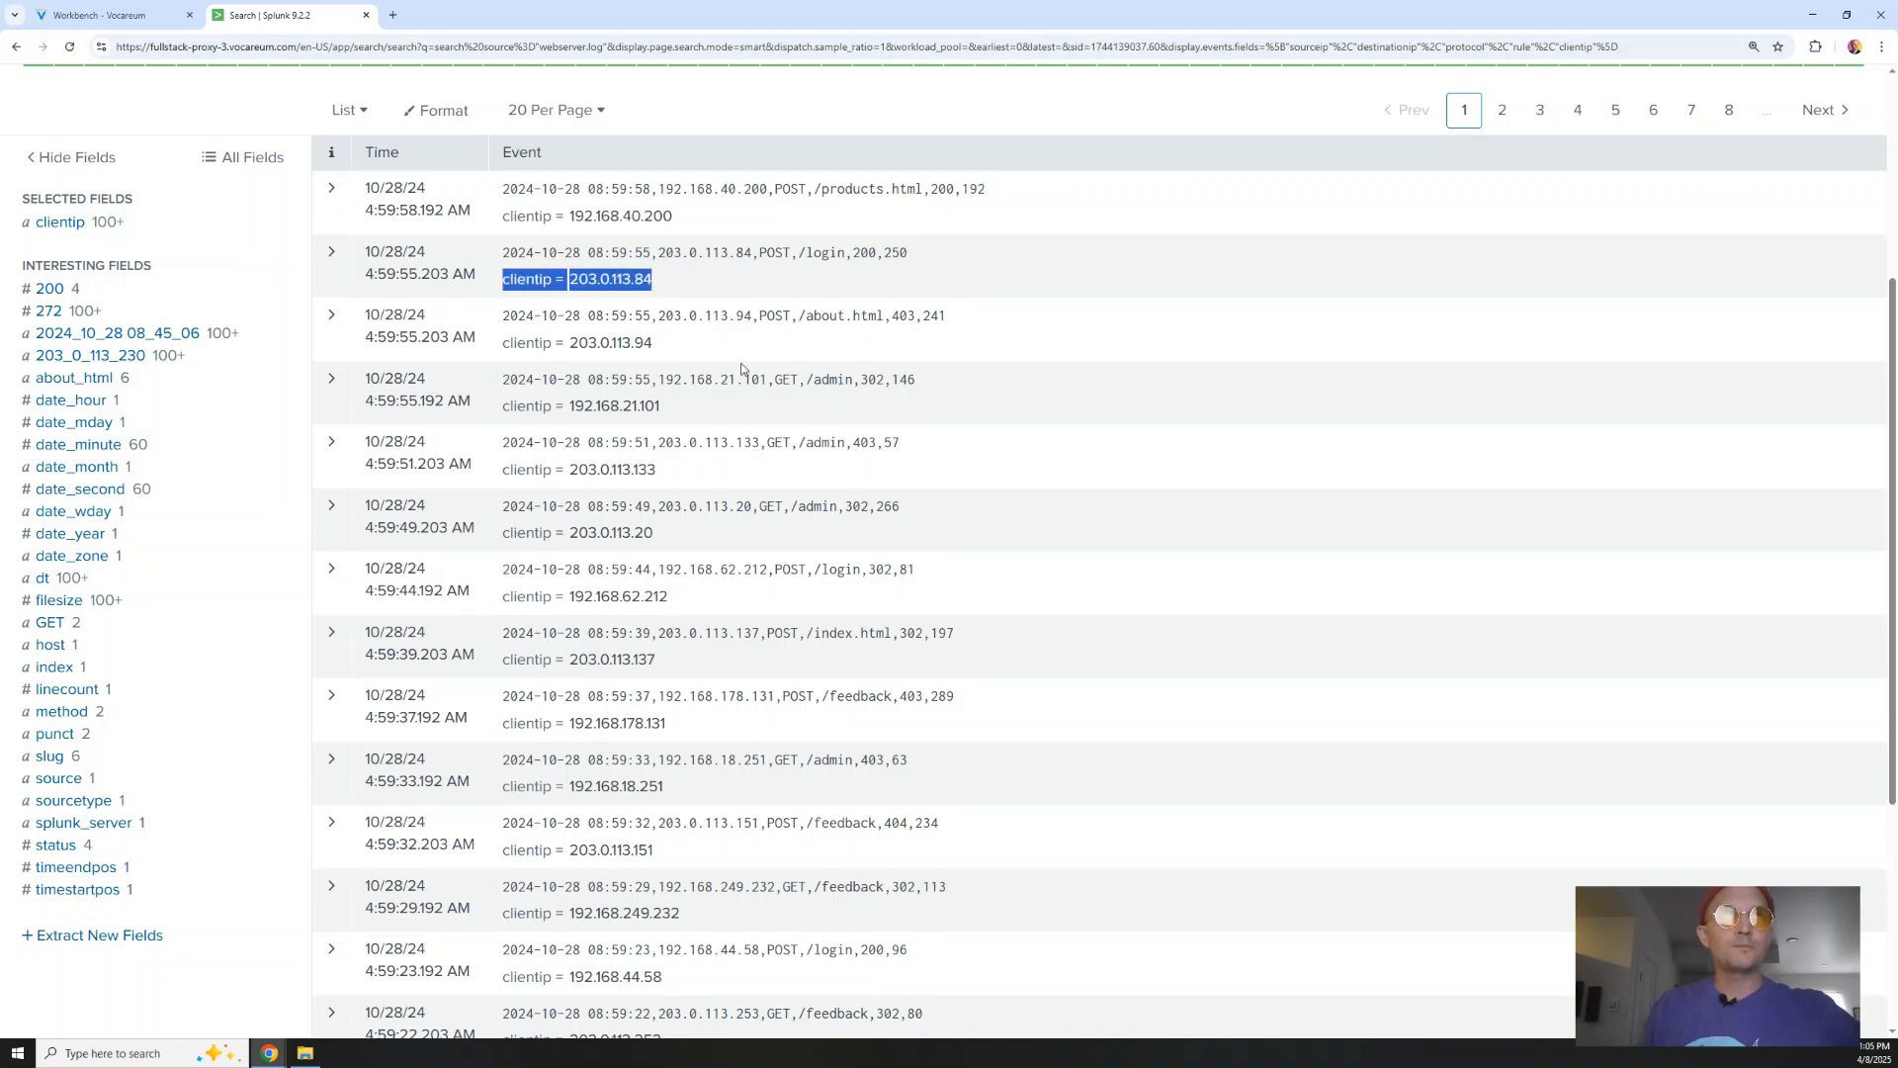
pyautogui.scroll(4, 726, 423)
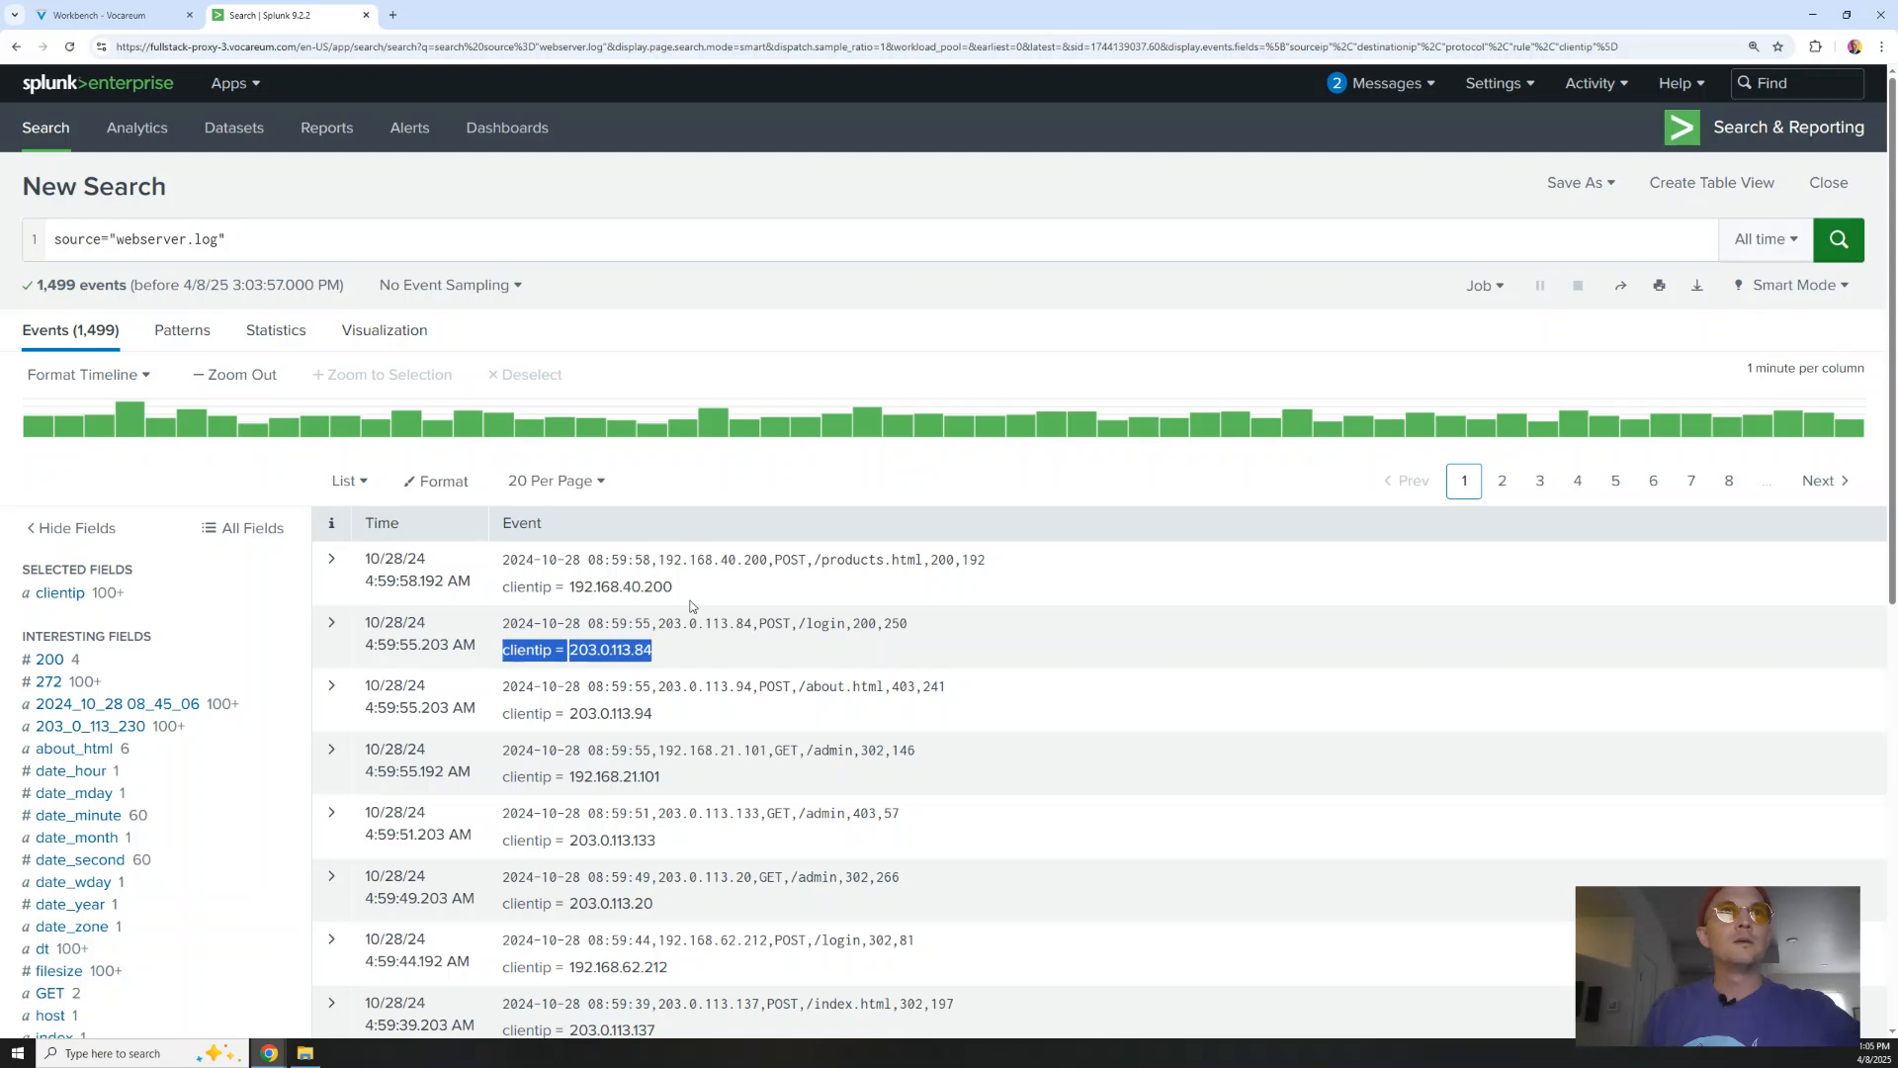
pyautogui.click(694, 647)
# Add a second line | stats count(clientip) to the webserver.log query, run it, and inspect the resulting count
pyautogui.click(254, 241)
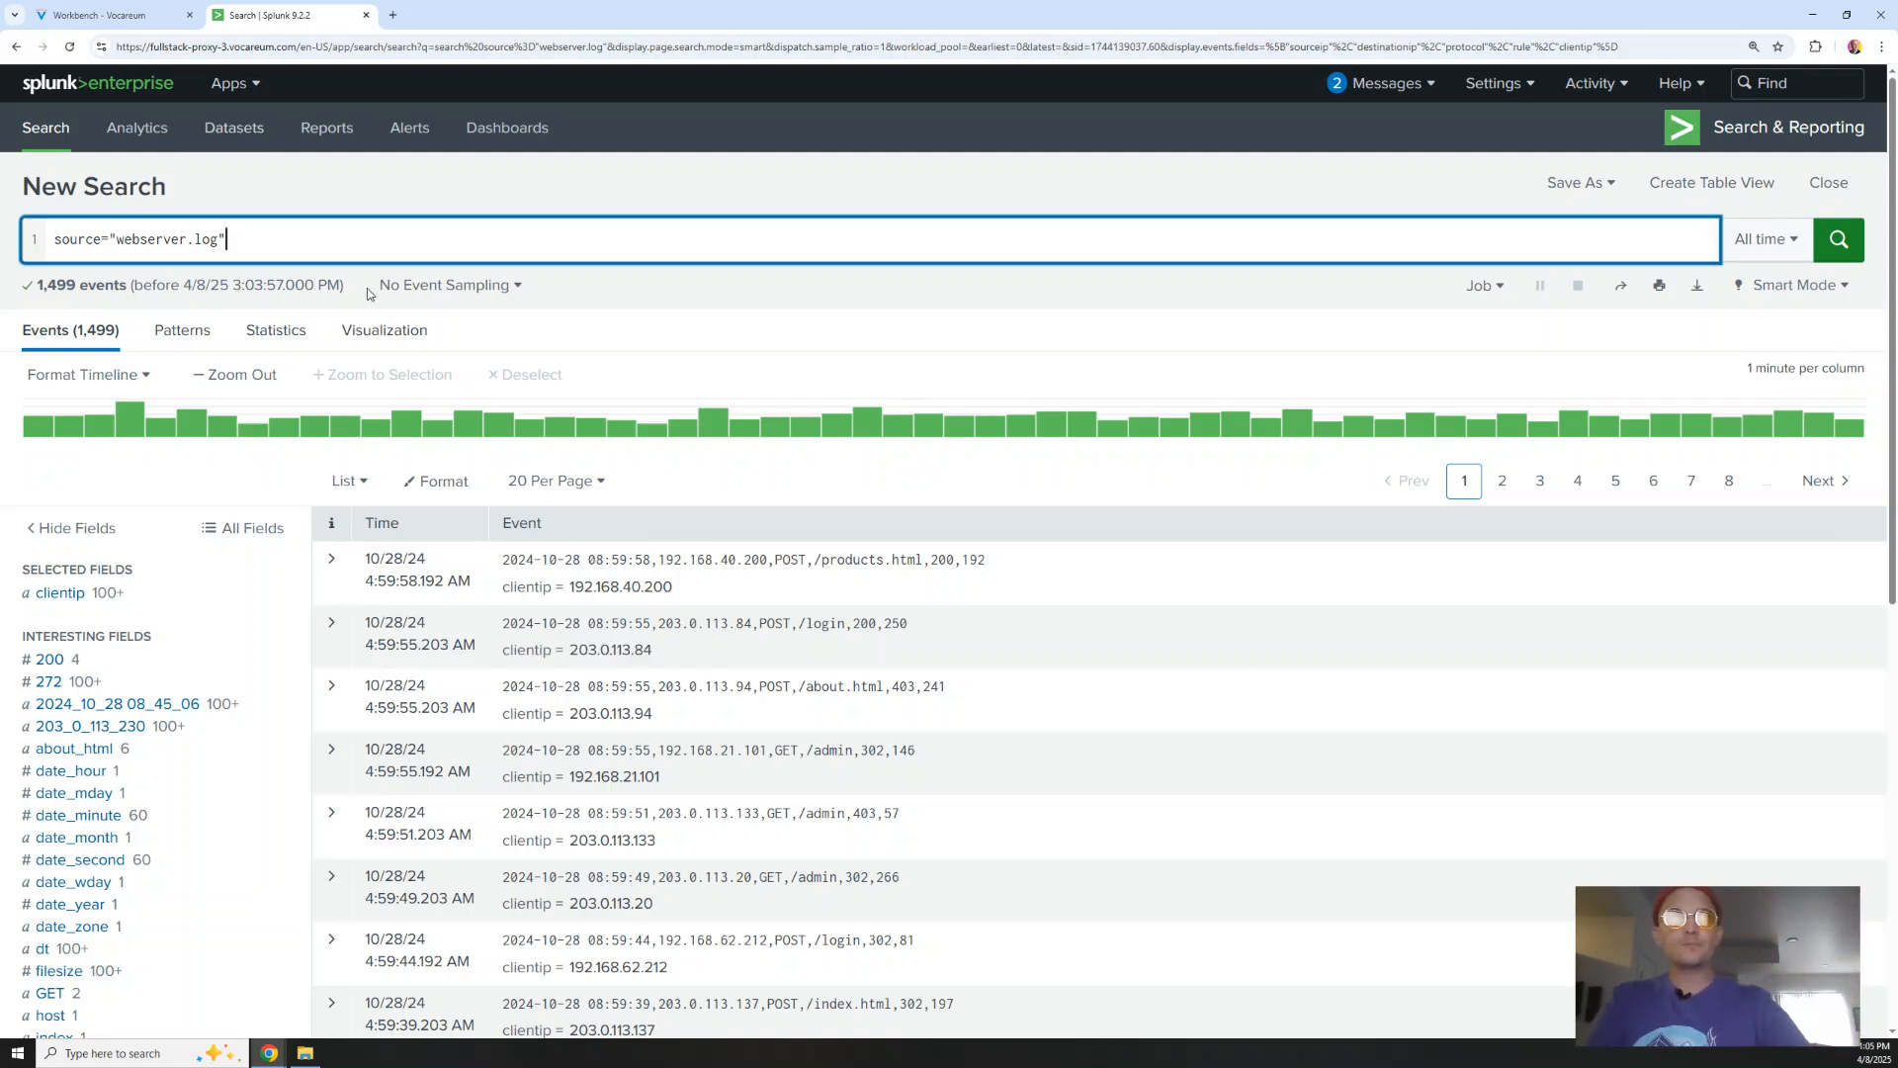
pyautogui.hotkey('shift', 'Return')
pyautogui.write('| ')
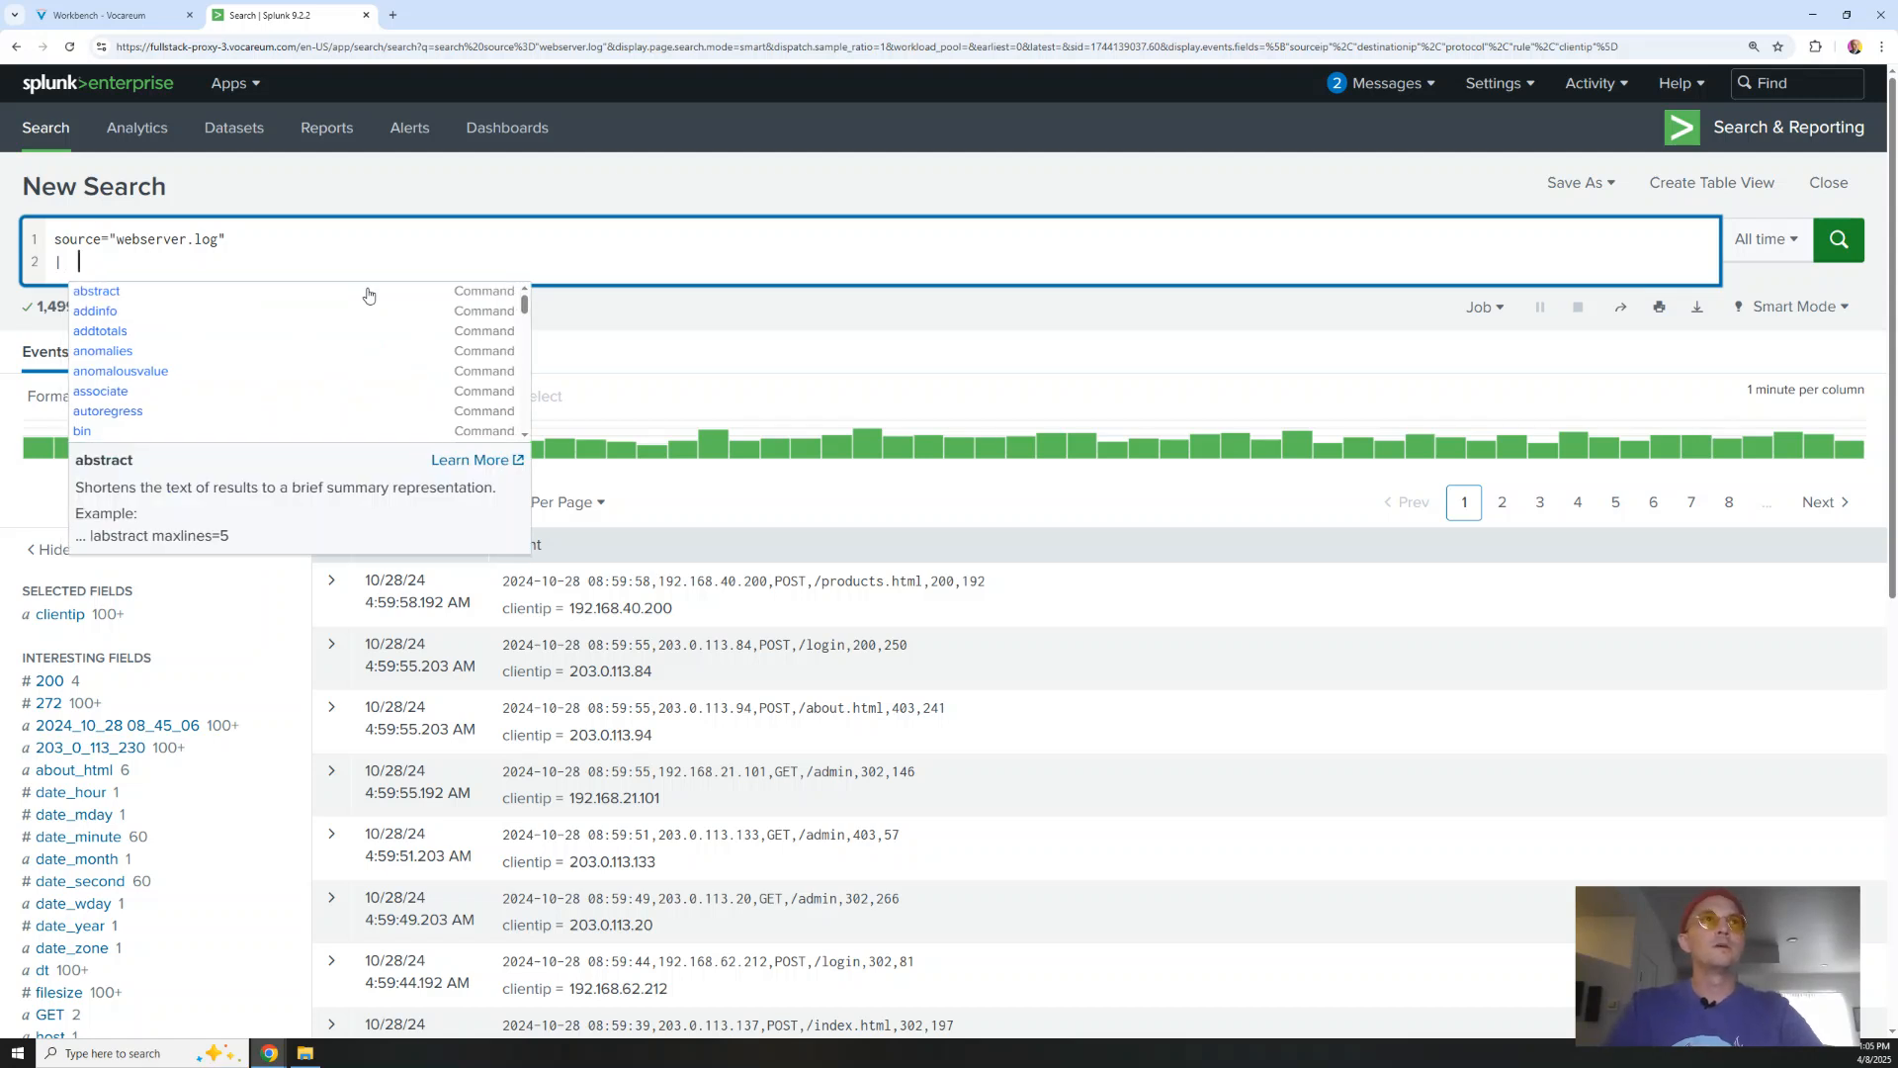
pyautogui.write('stat')
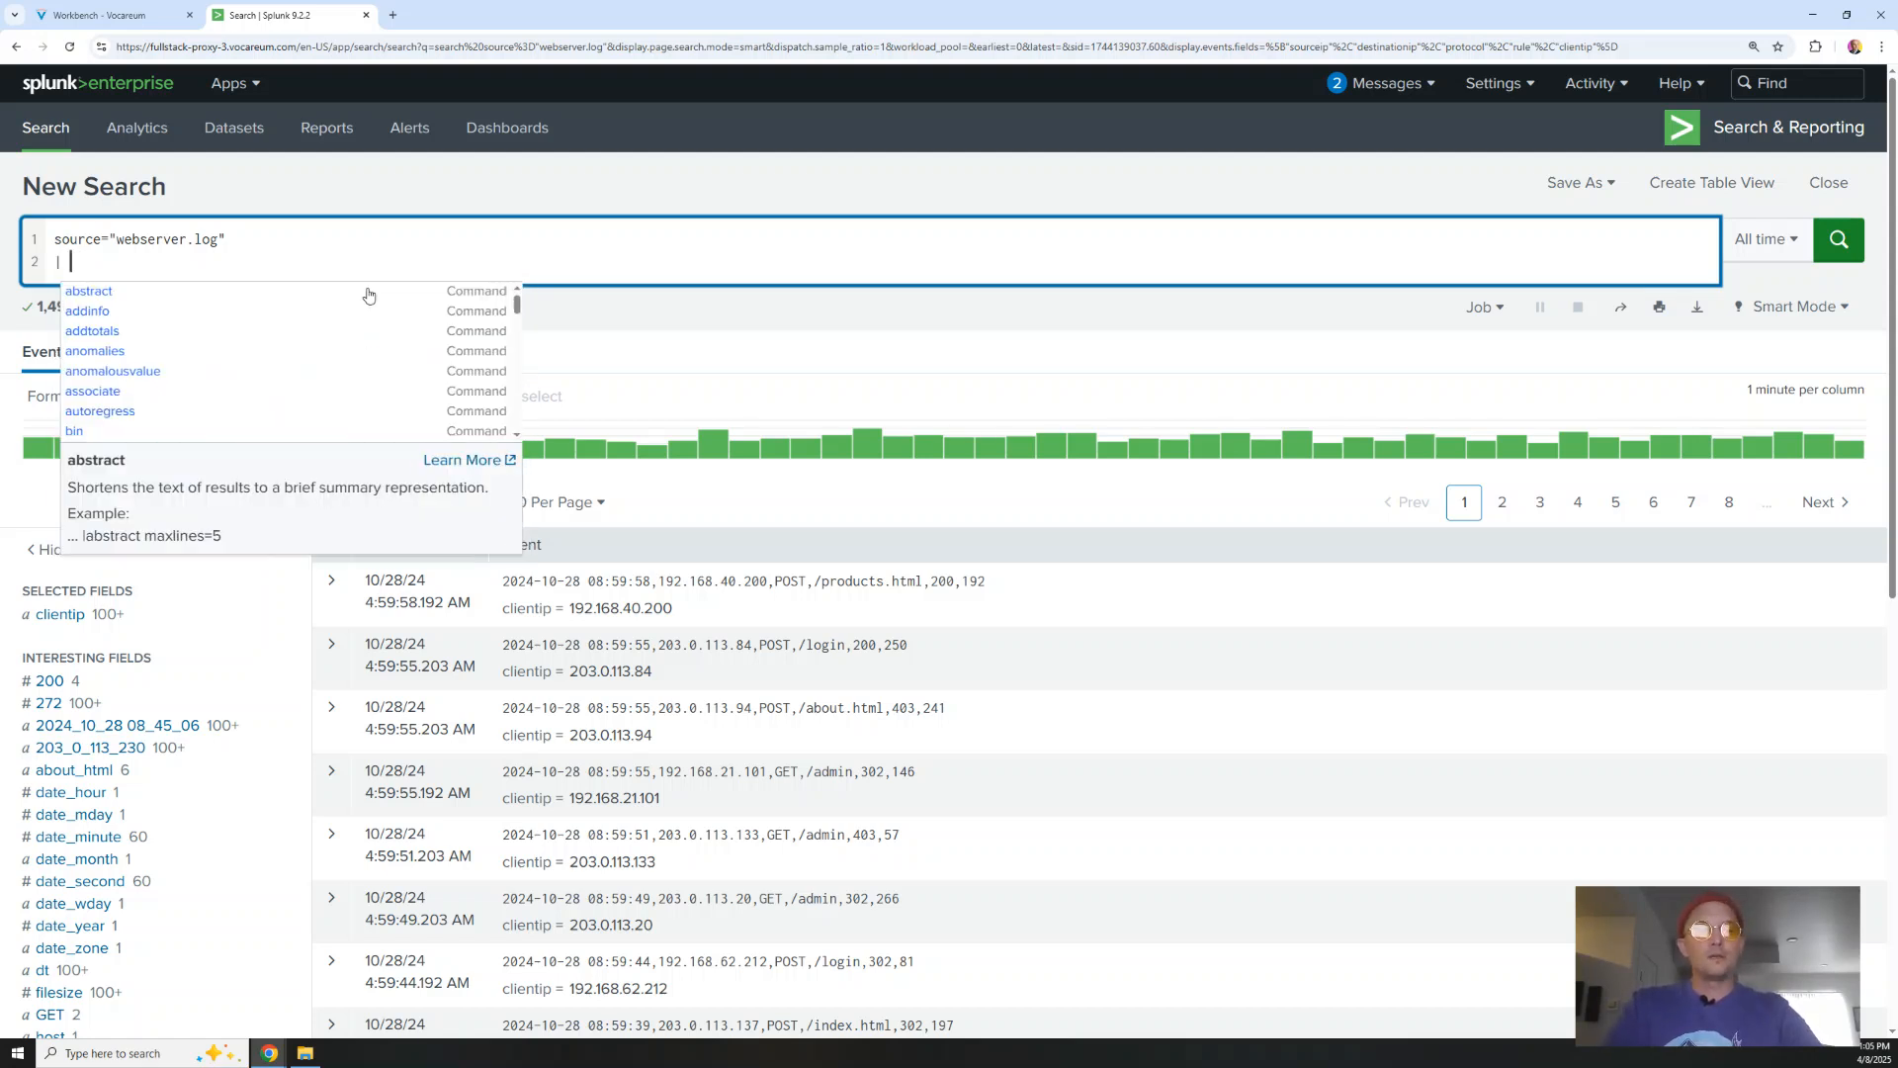
pyautogui.write('s count')
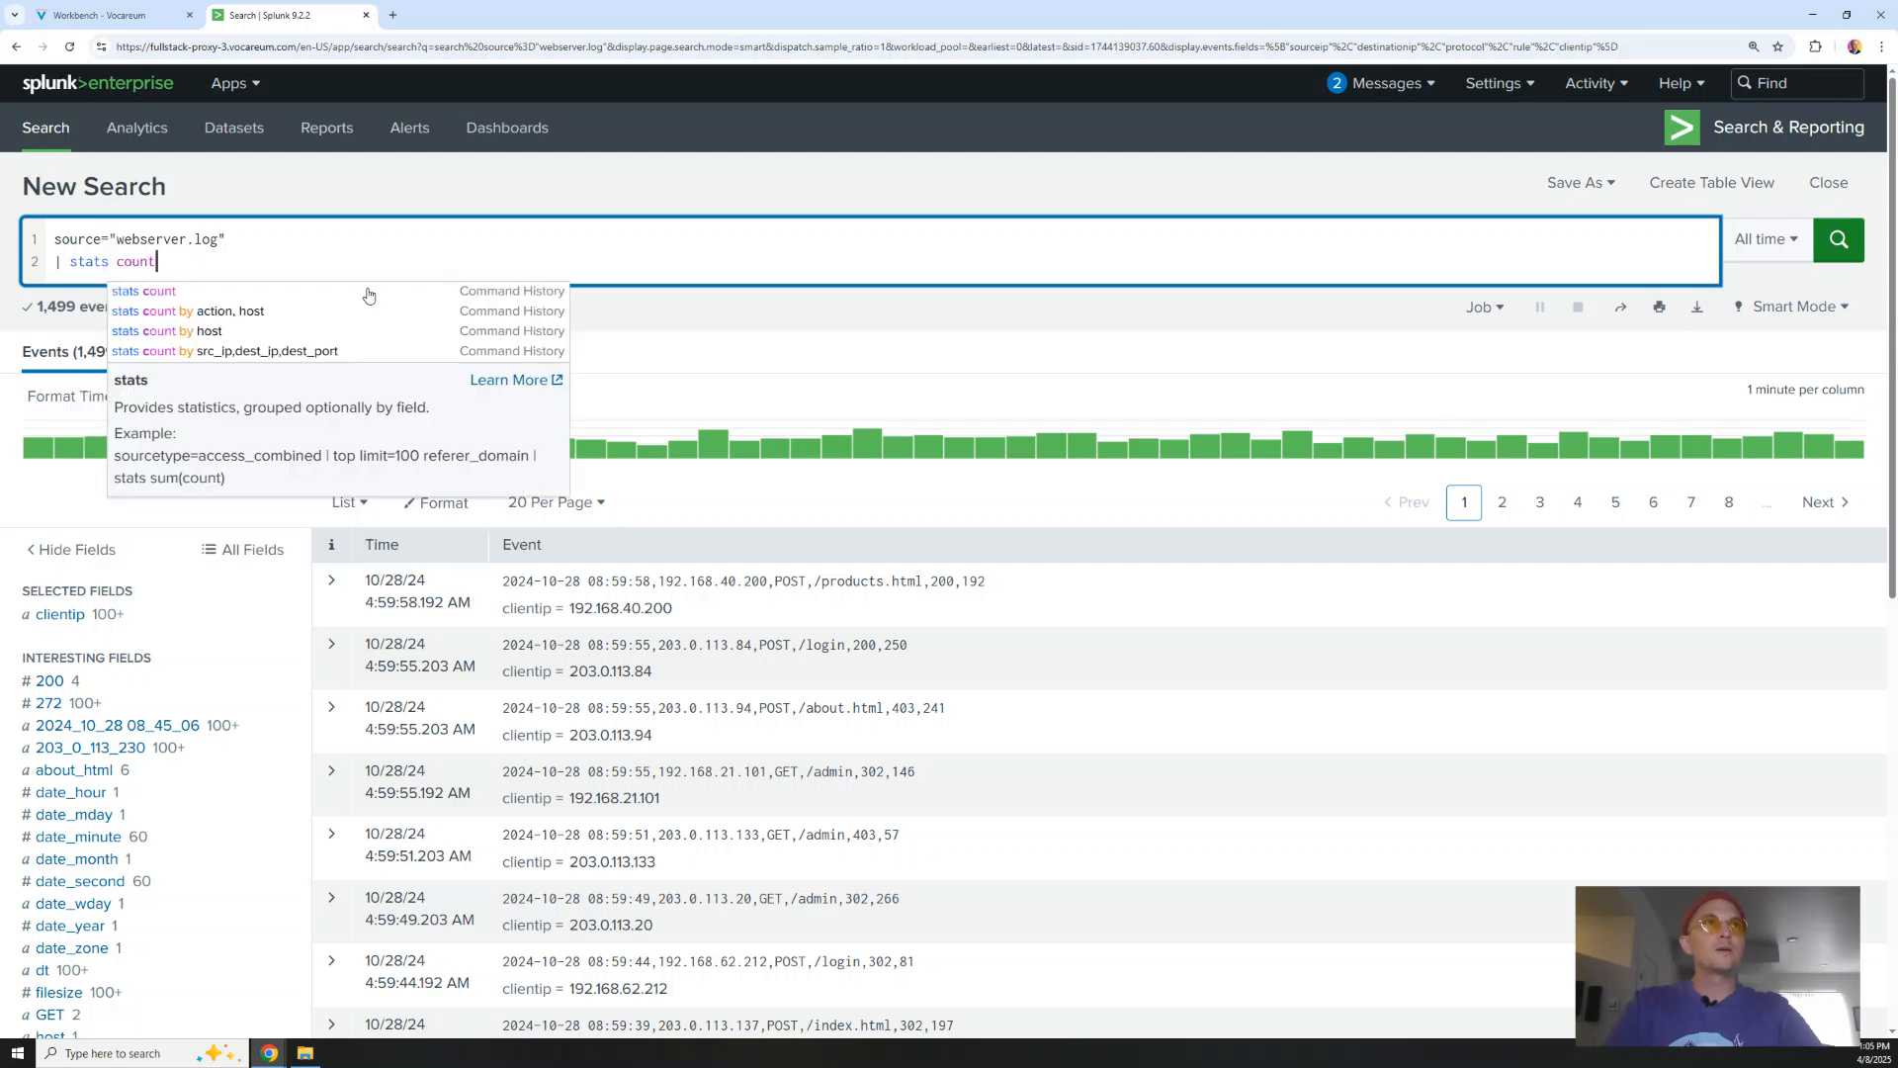
pyautogui.write('(client')
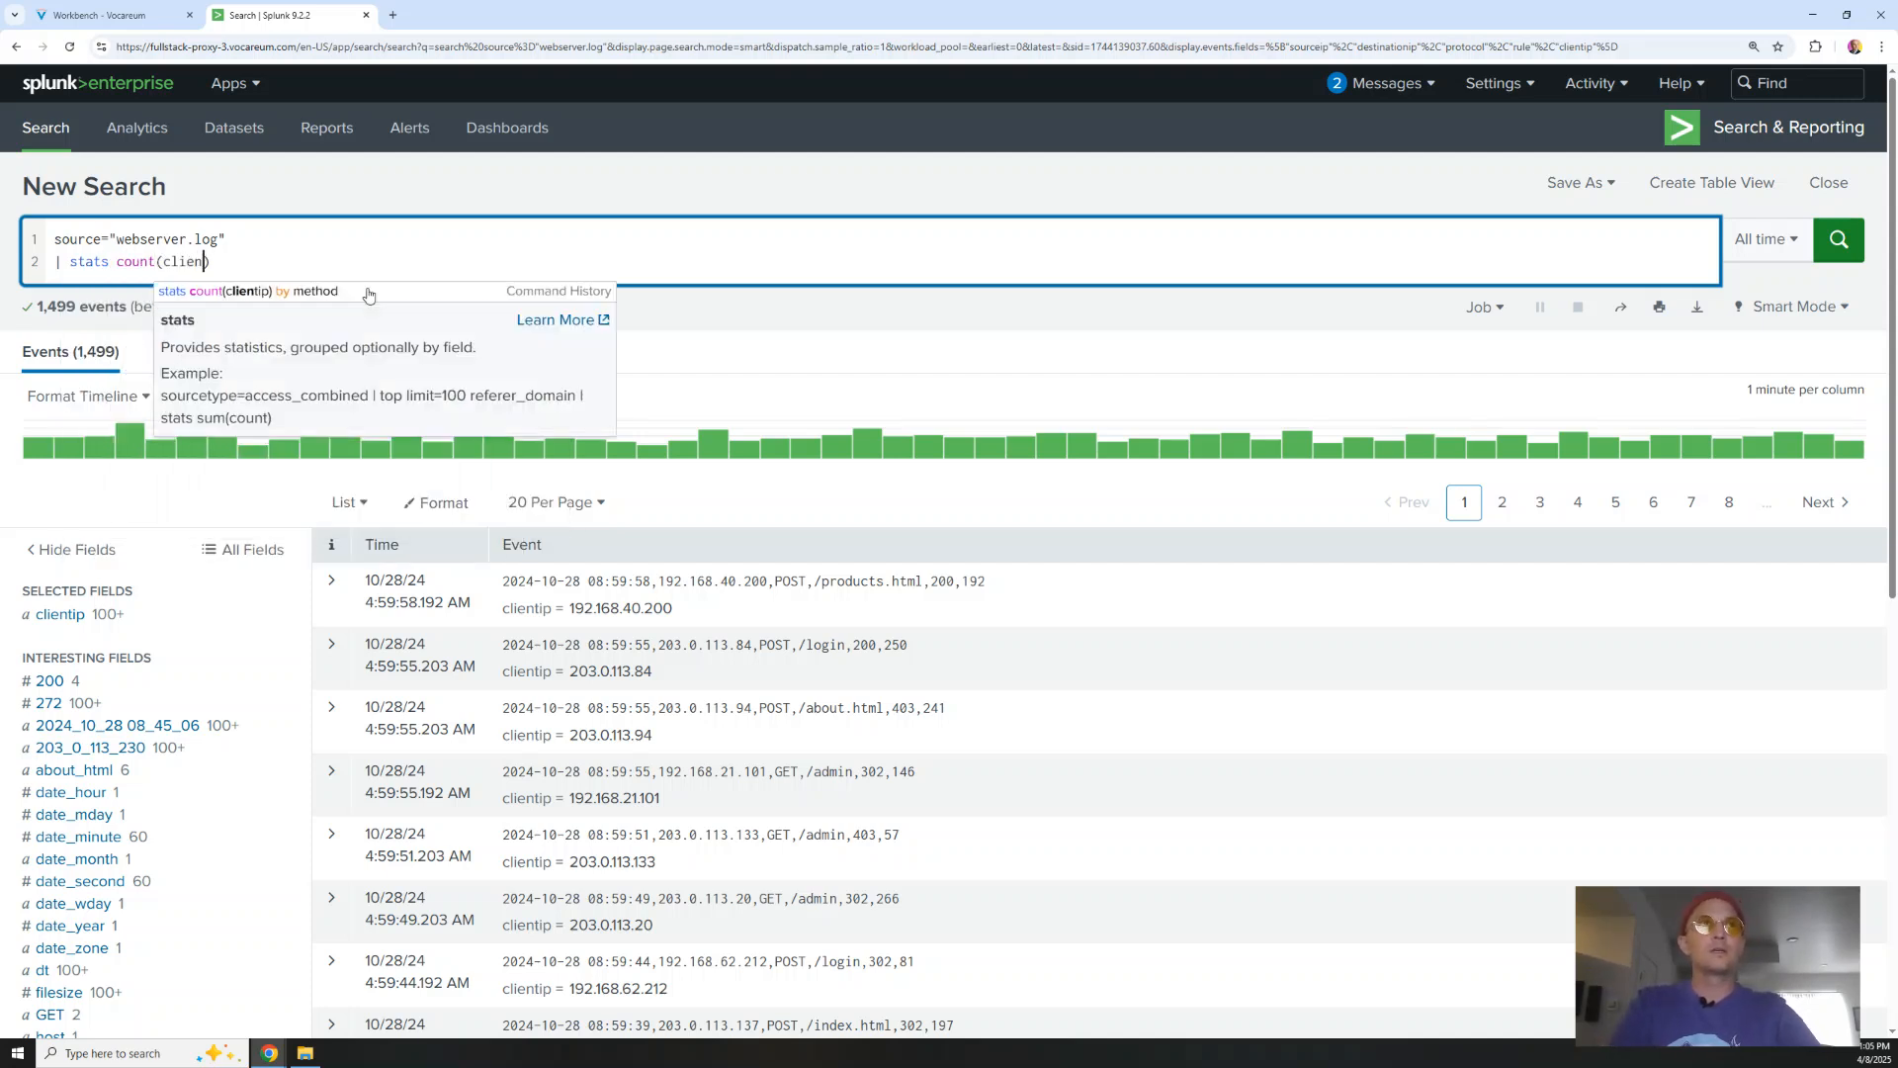
pyautogui.write('ip')
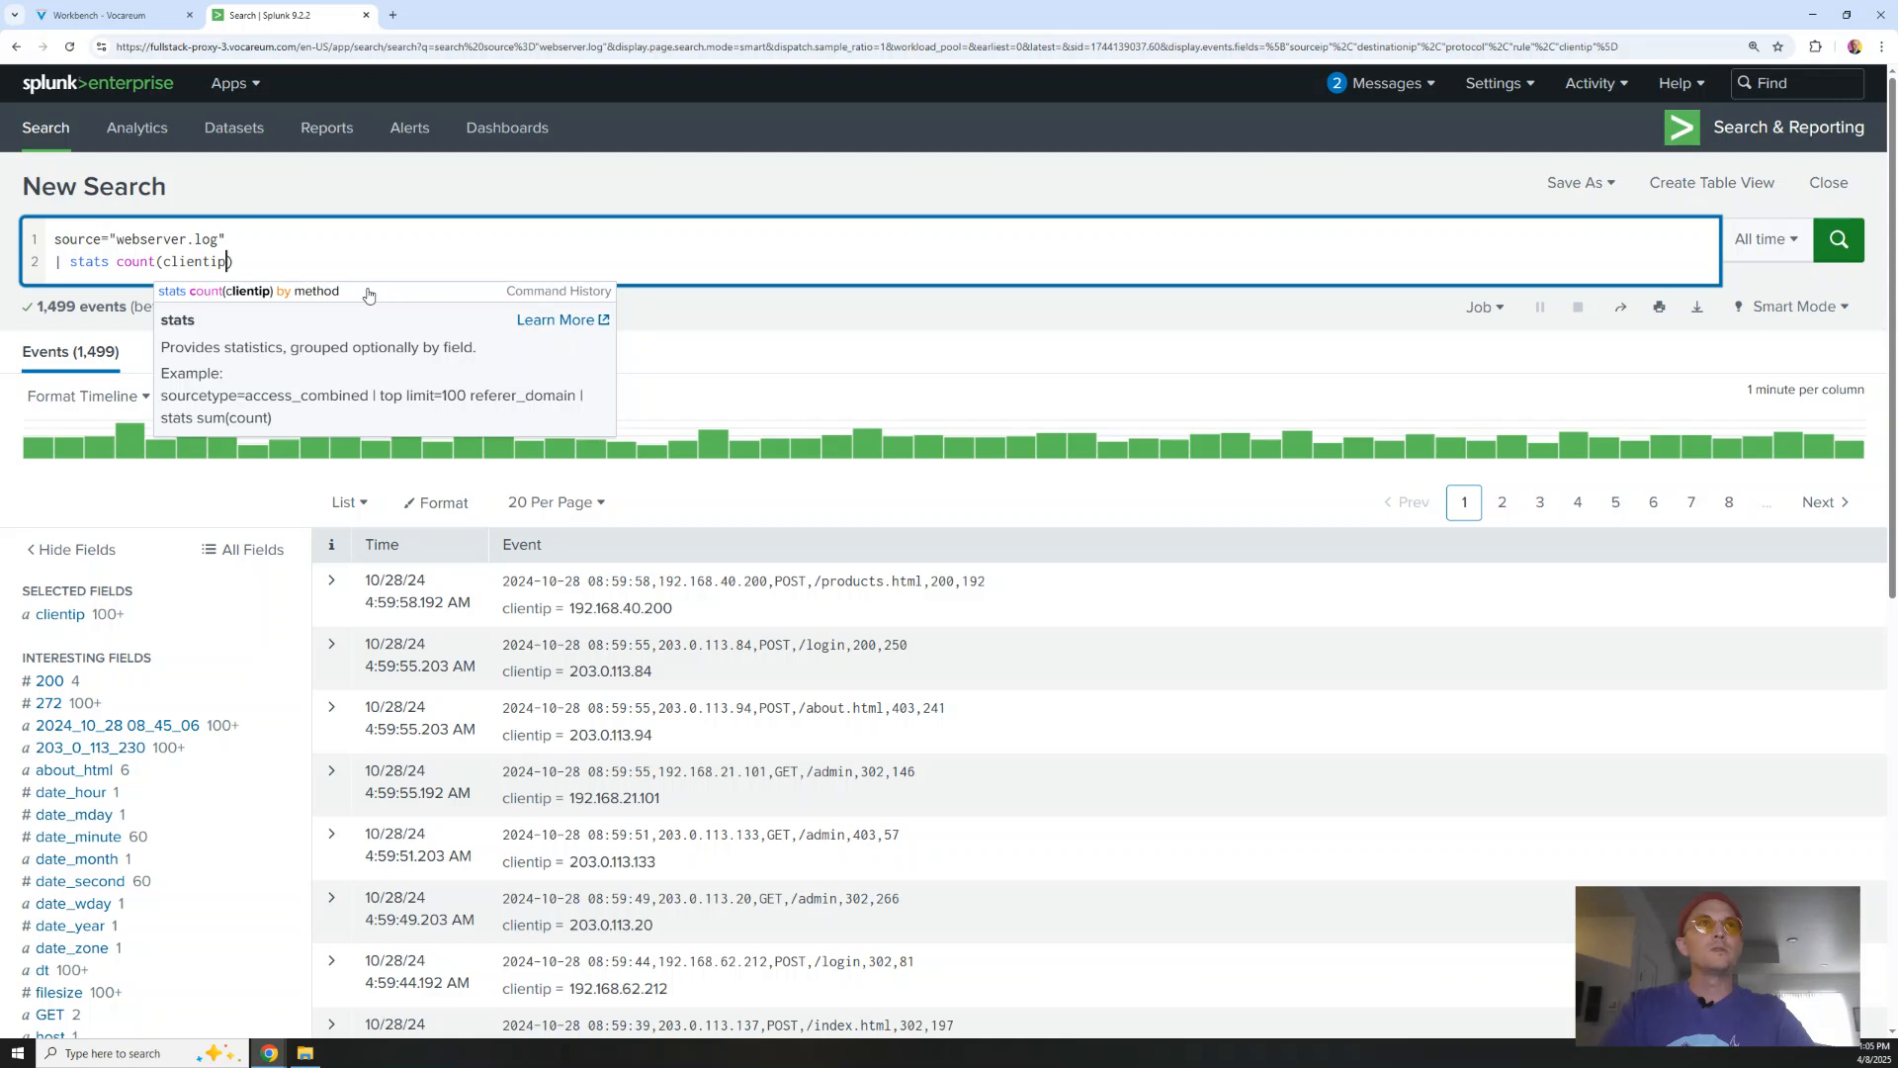
pyautogui.click(278, 235)
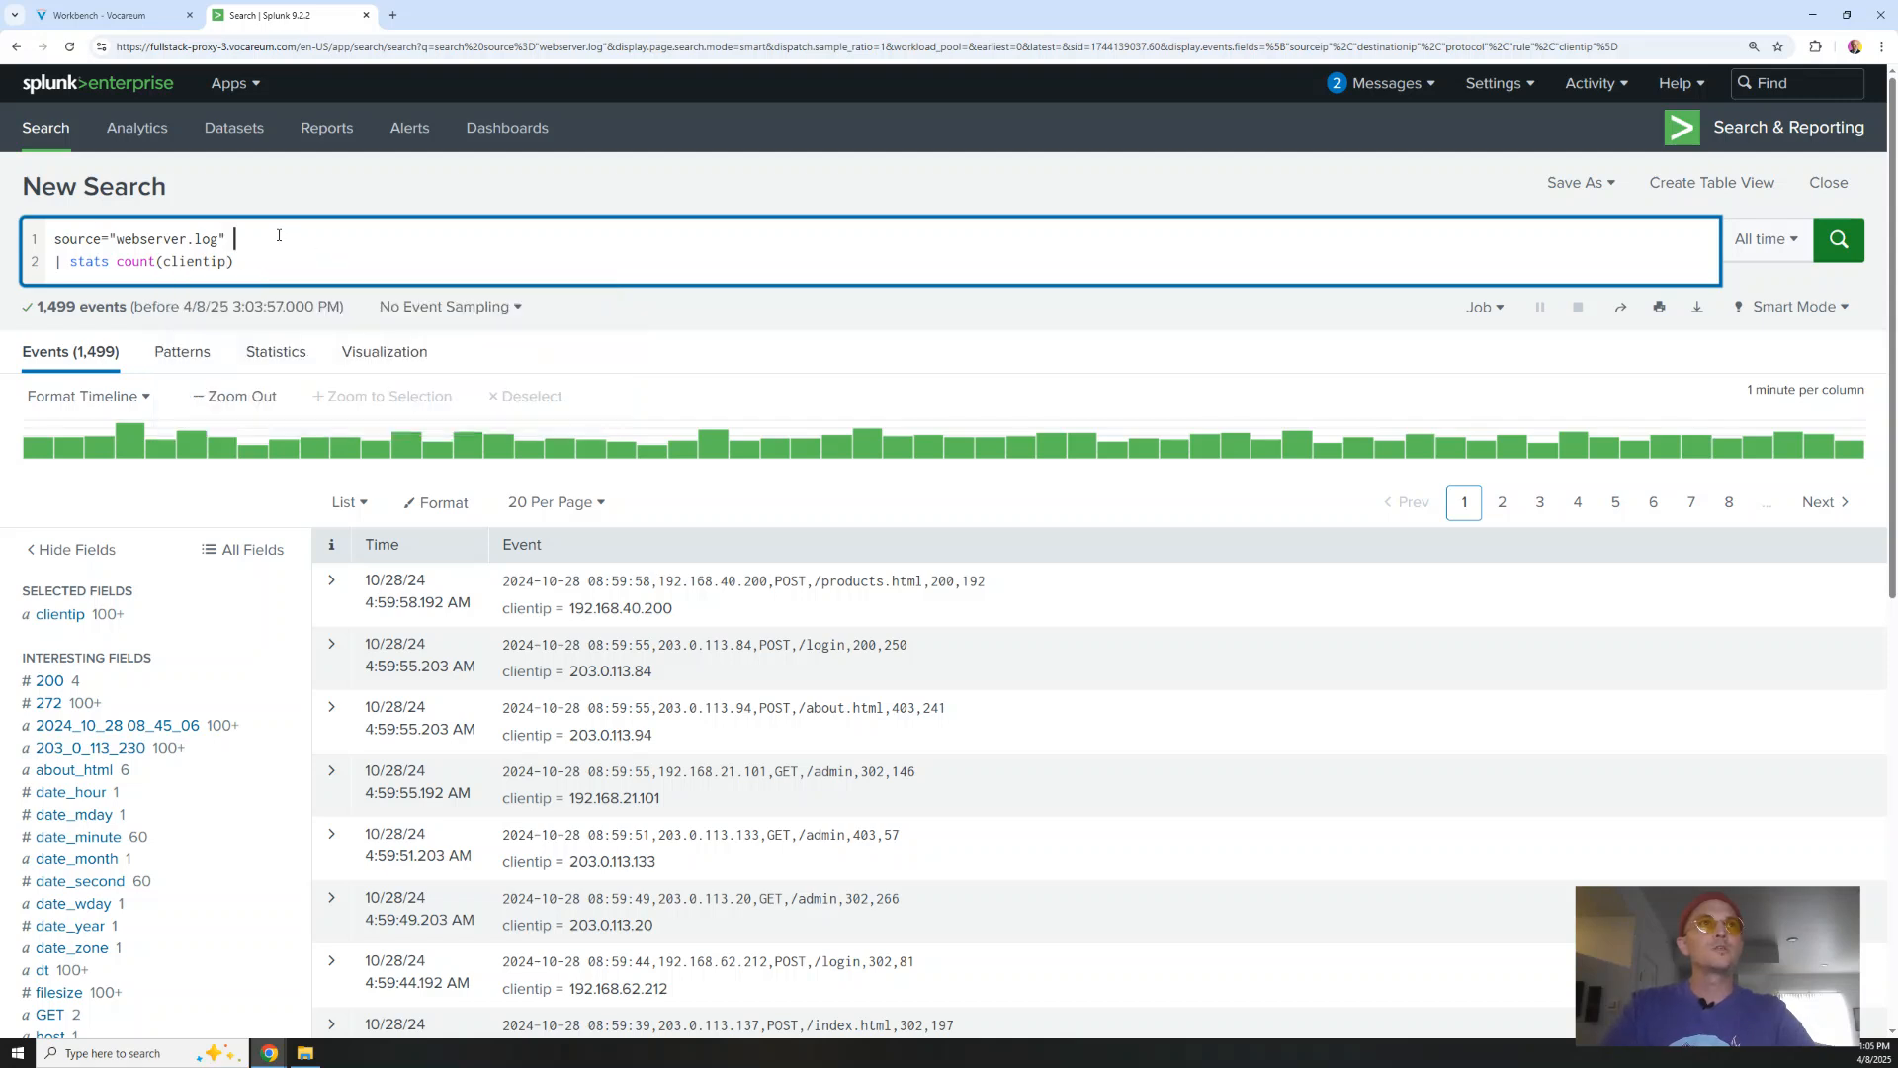
pyautogui.press('Return')
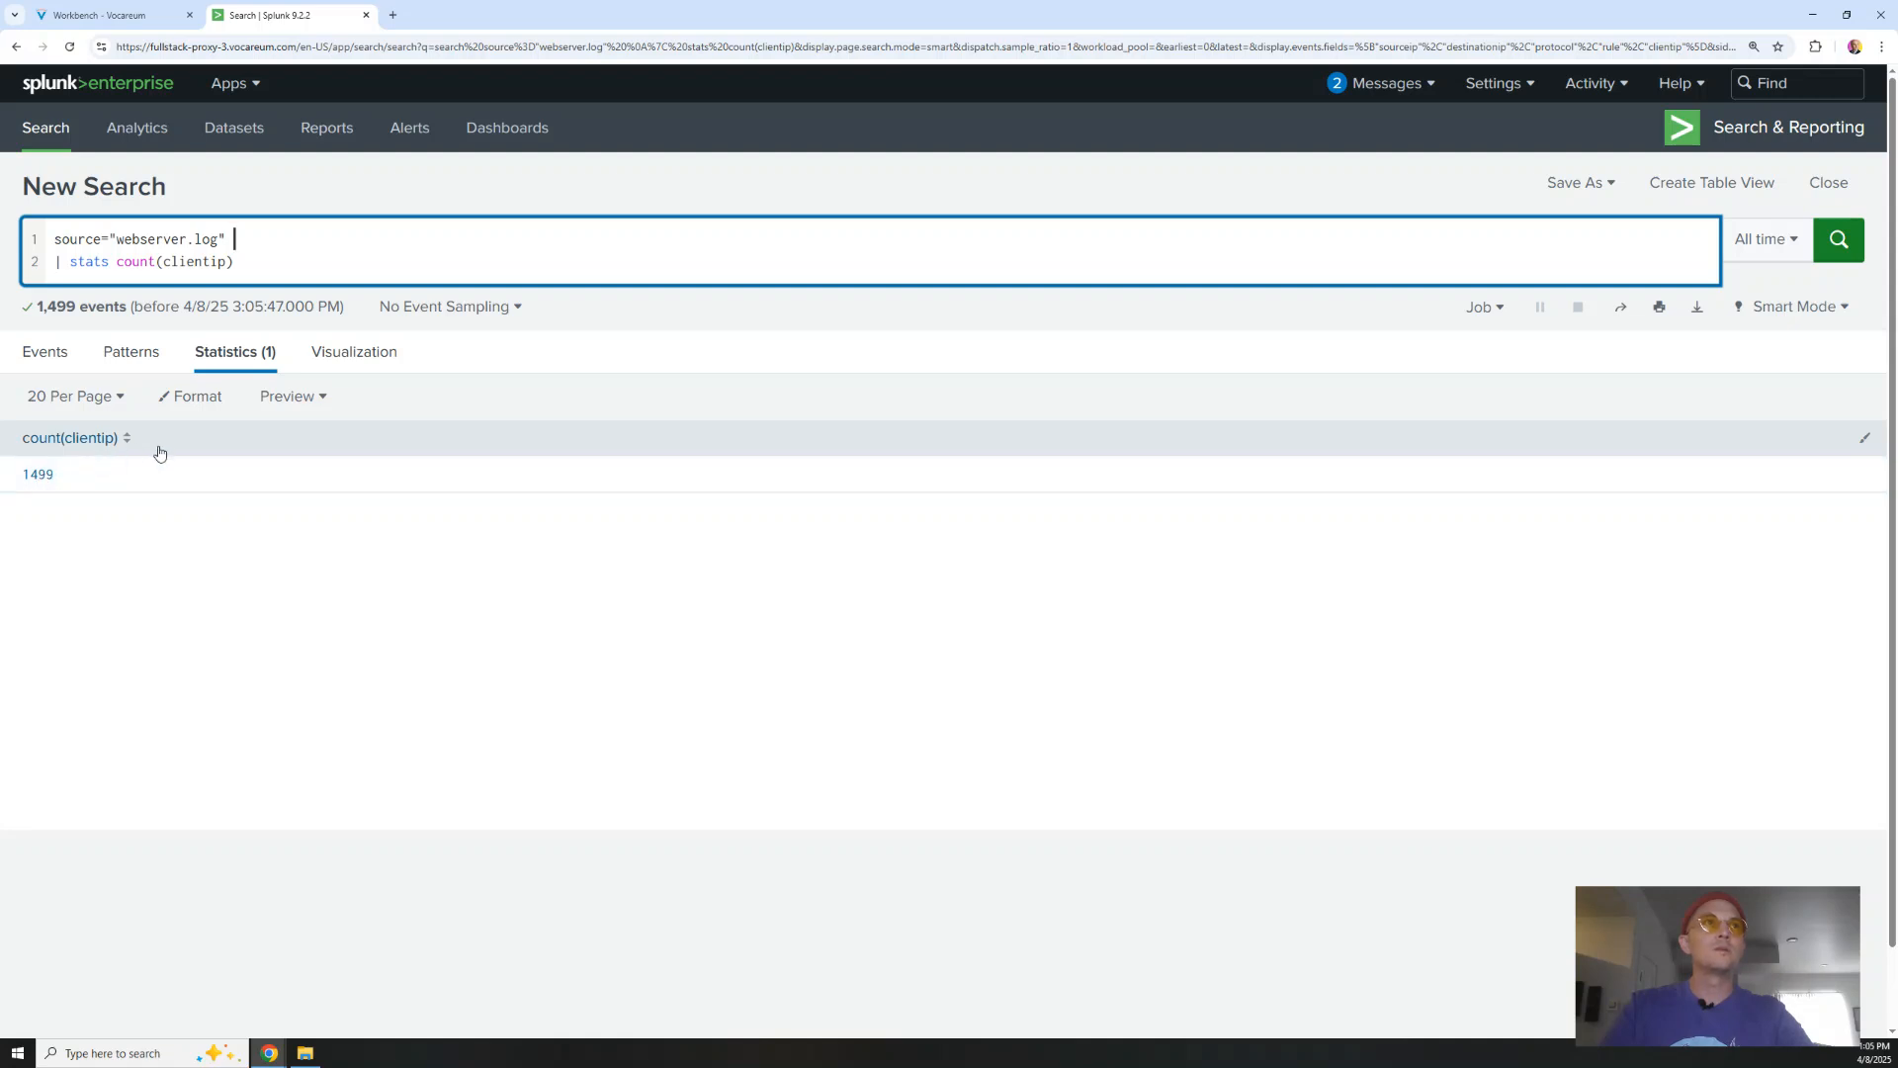
pyautogui.click(41, 475)
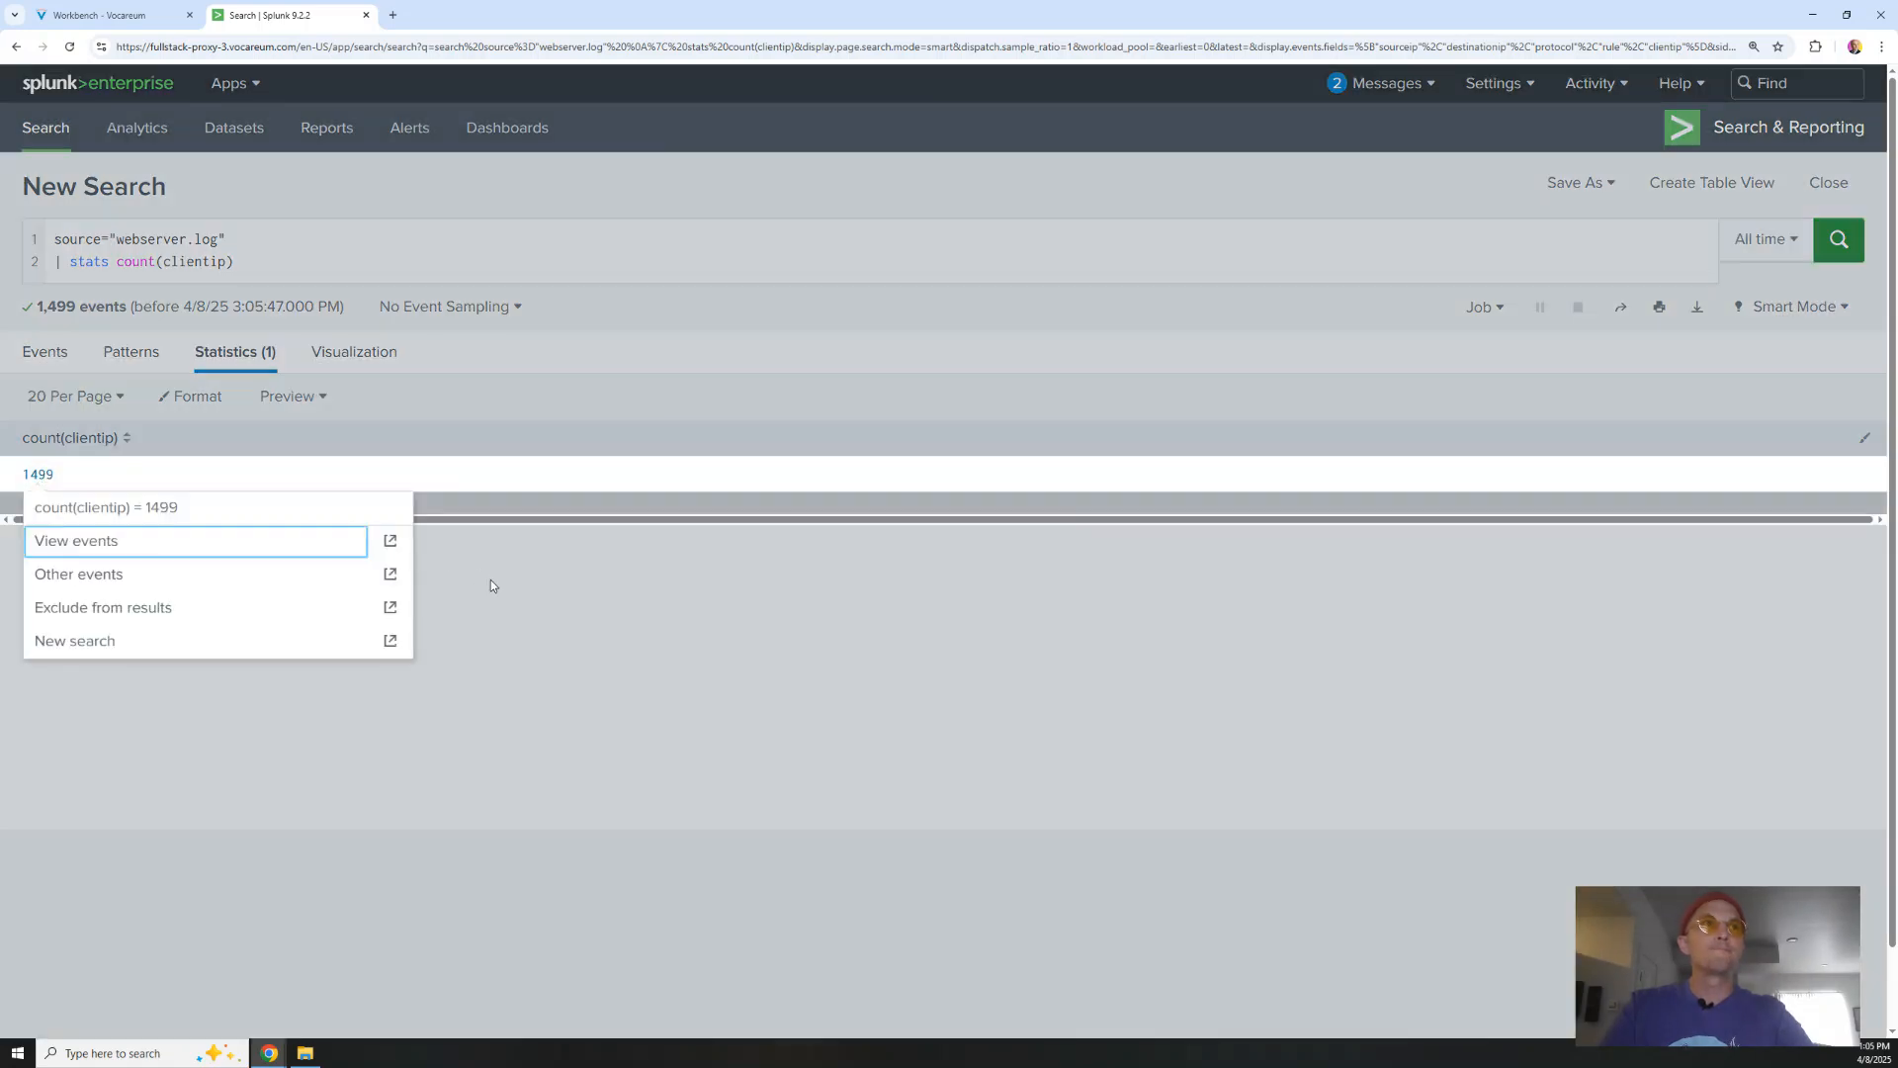
pyautogui.click(520, 600)
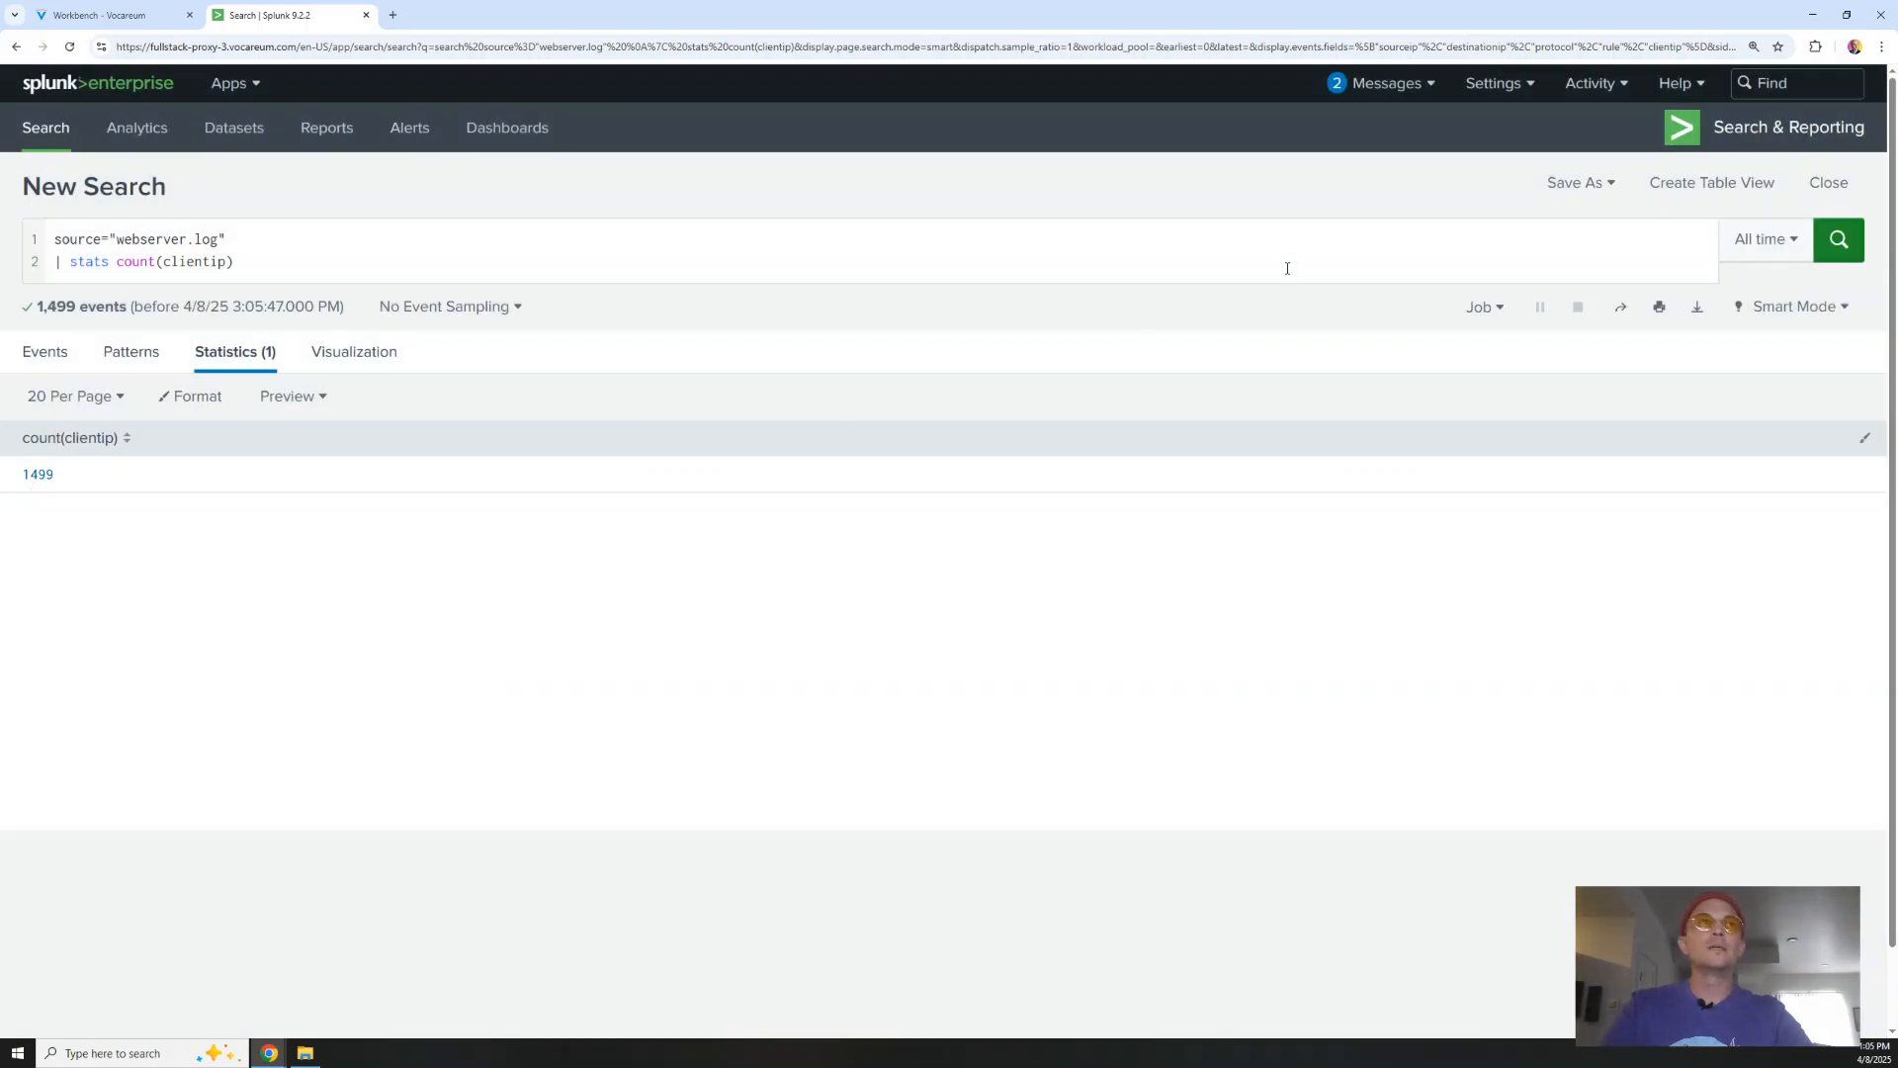
# Remove the stats count(clientip) line from the query and rerun the search with only source="webserver.log"
pyautogui.moveTo(256, 264); pyautogui.dragTo(40, 259)
pyautogui.press('BackSpace')
pyautogui.press('BackSpace')
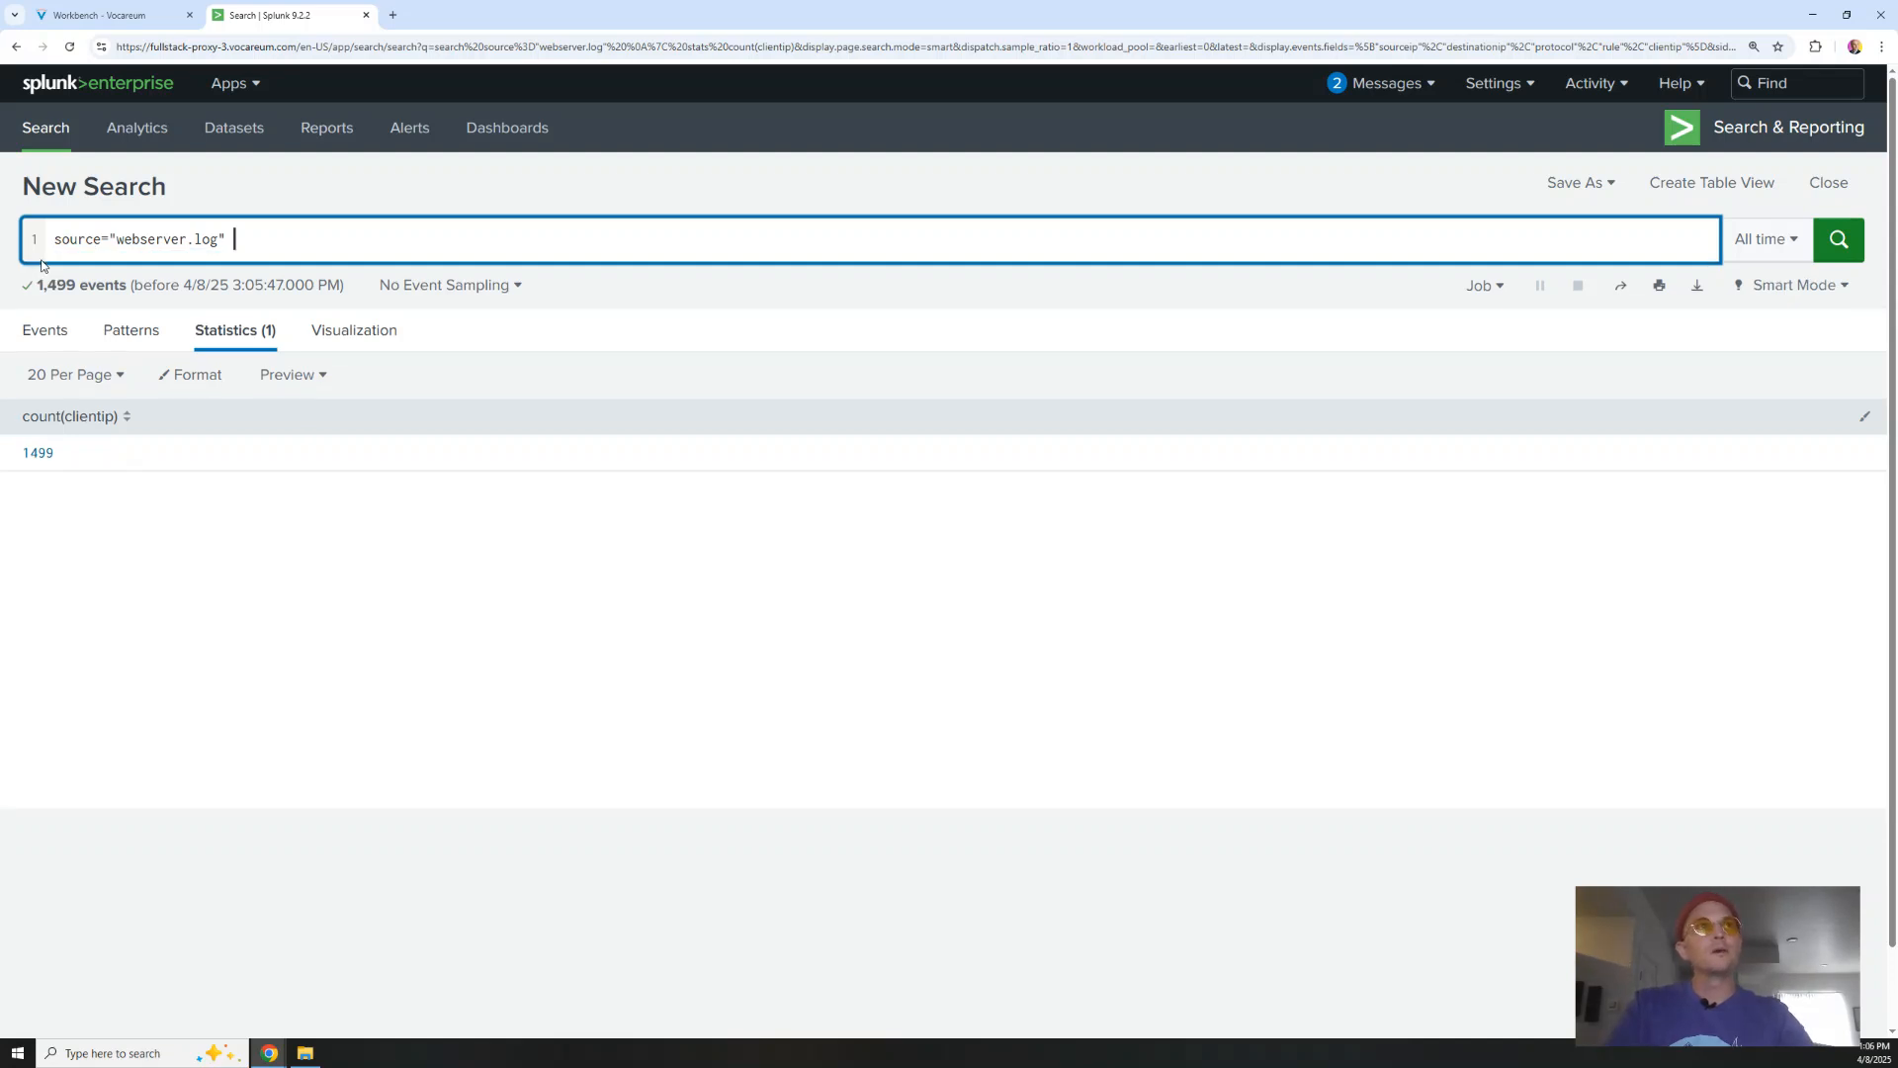
pyautogui.press('Return')
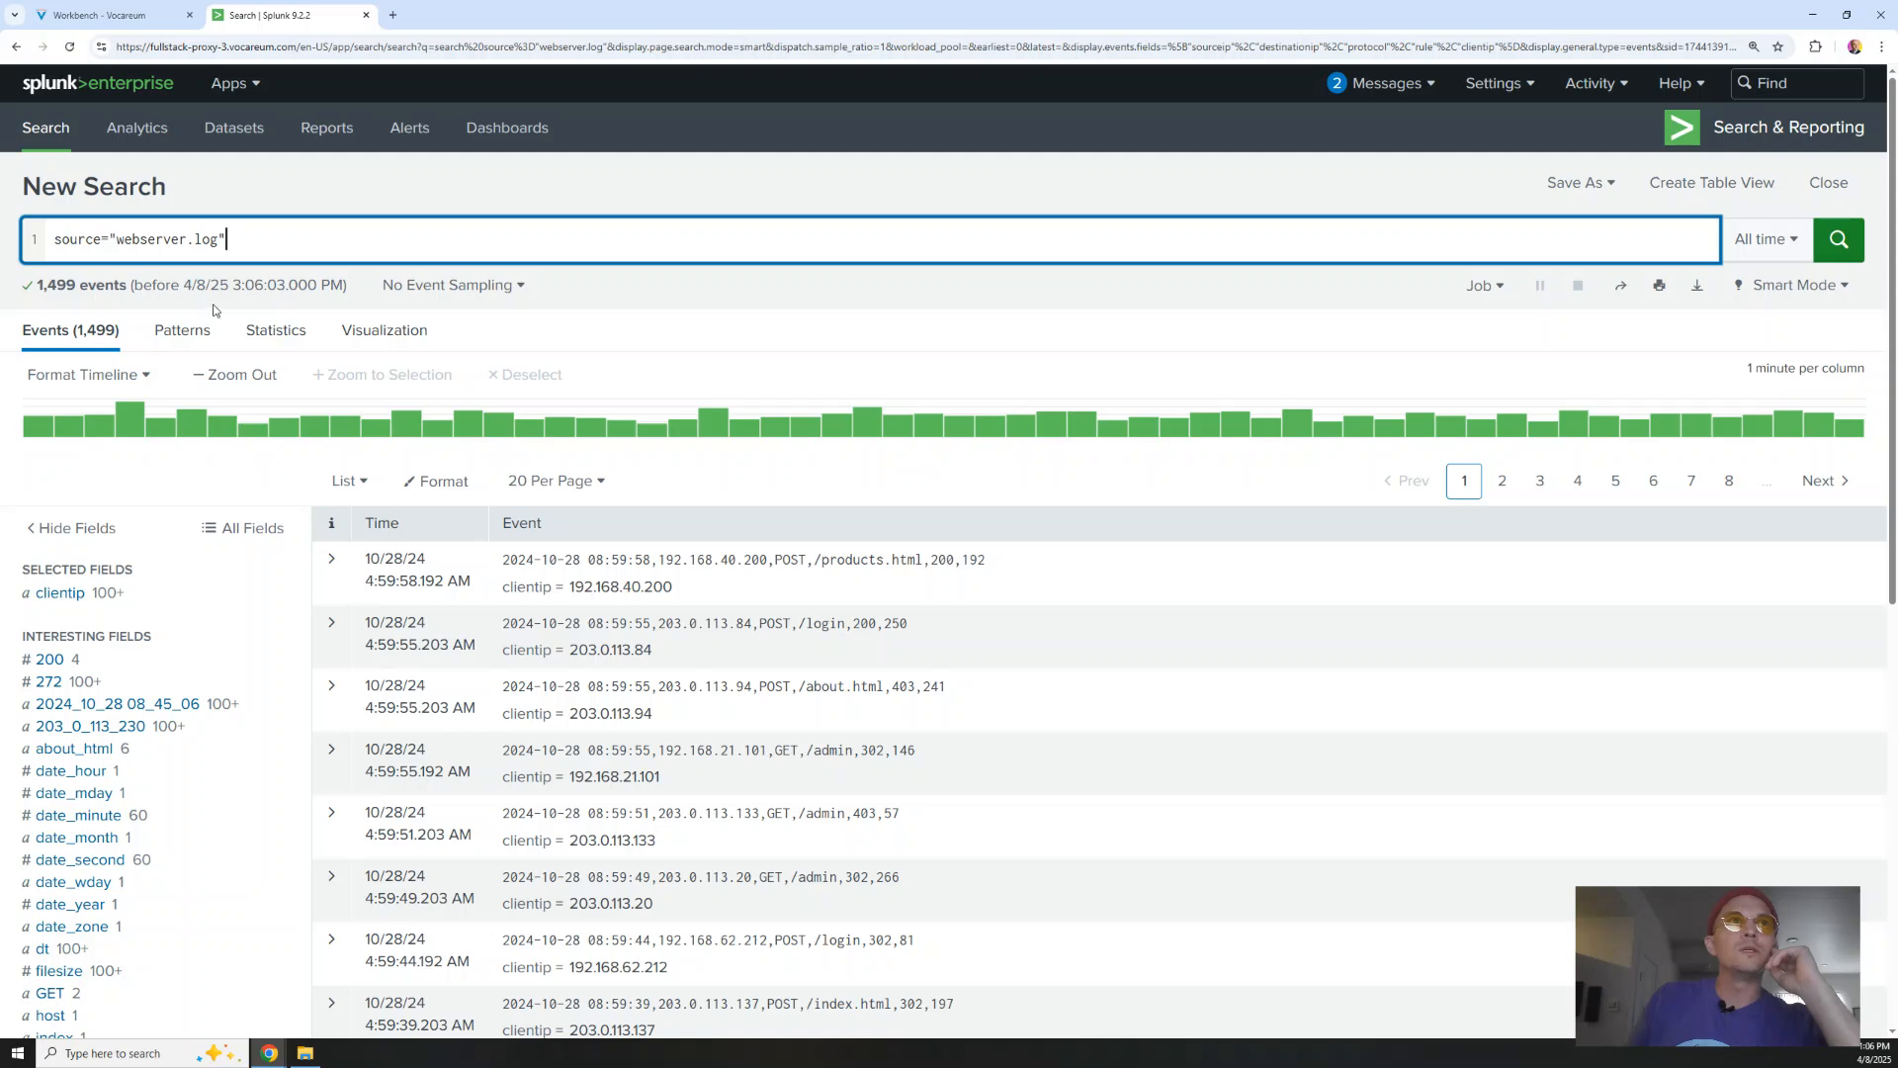
# Check the statistics and patterns views of the search, return to its events, and set the search mode to Verbose Mode
pyautogui.click(263, 334)
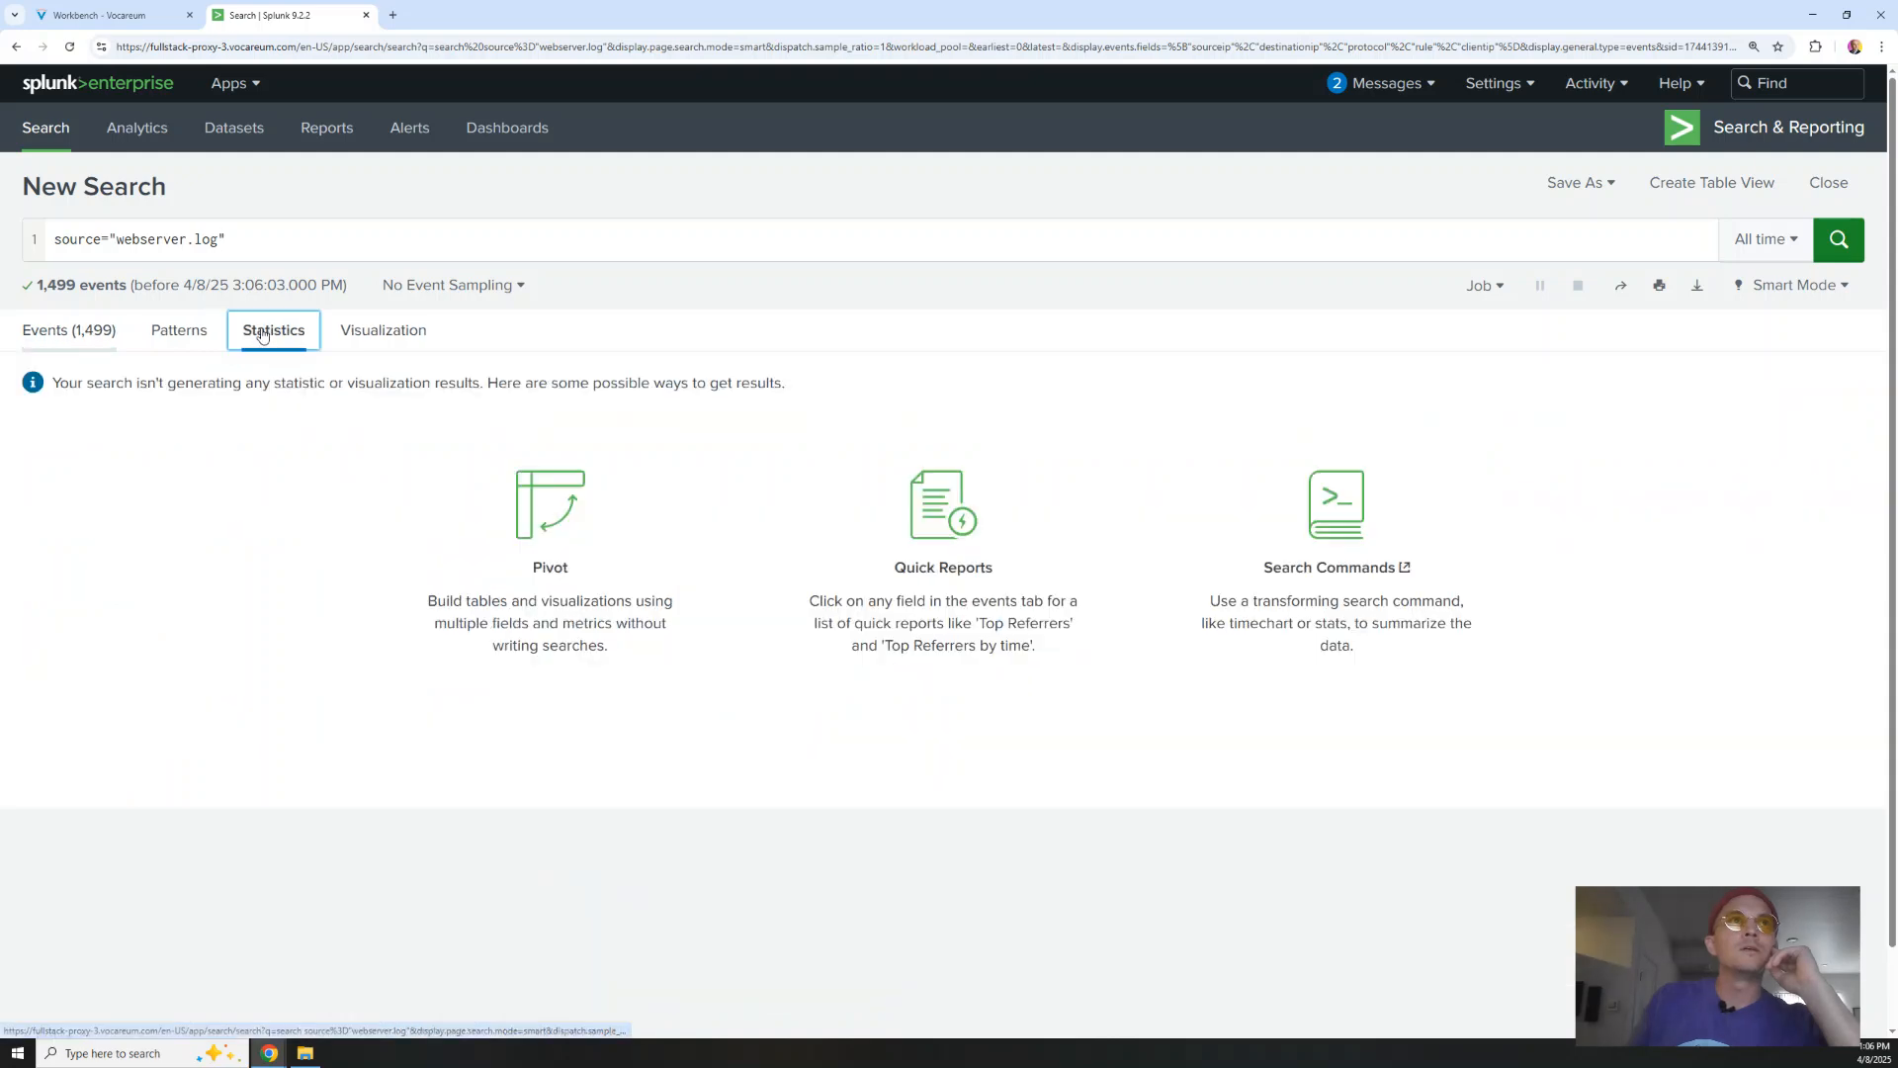
pyautogui.click(126, 335)
pyautogui.click(176, 331)
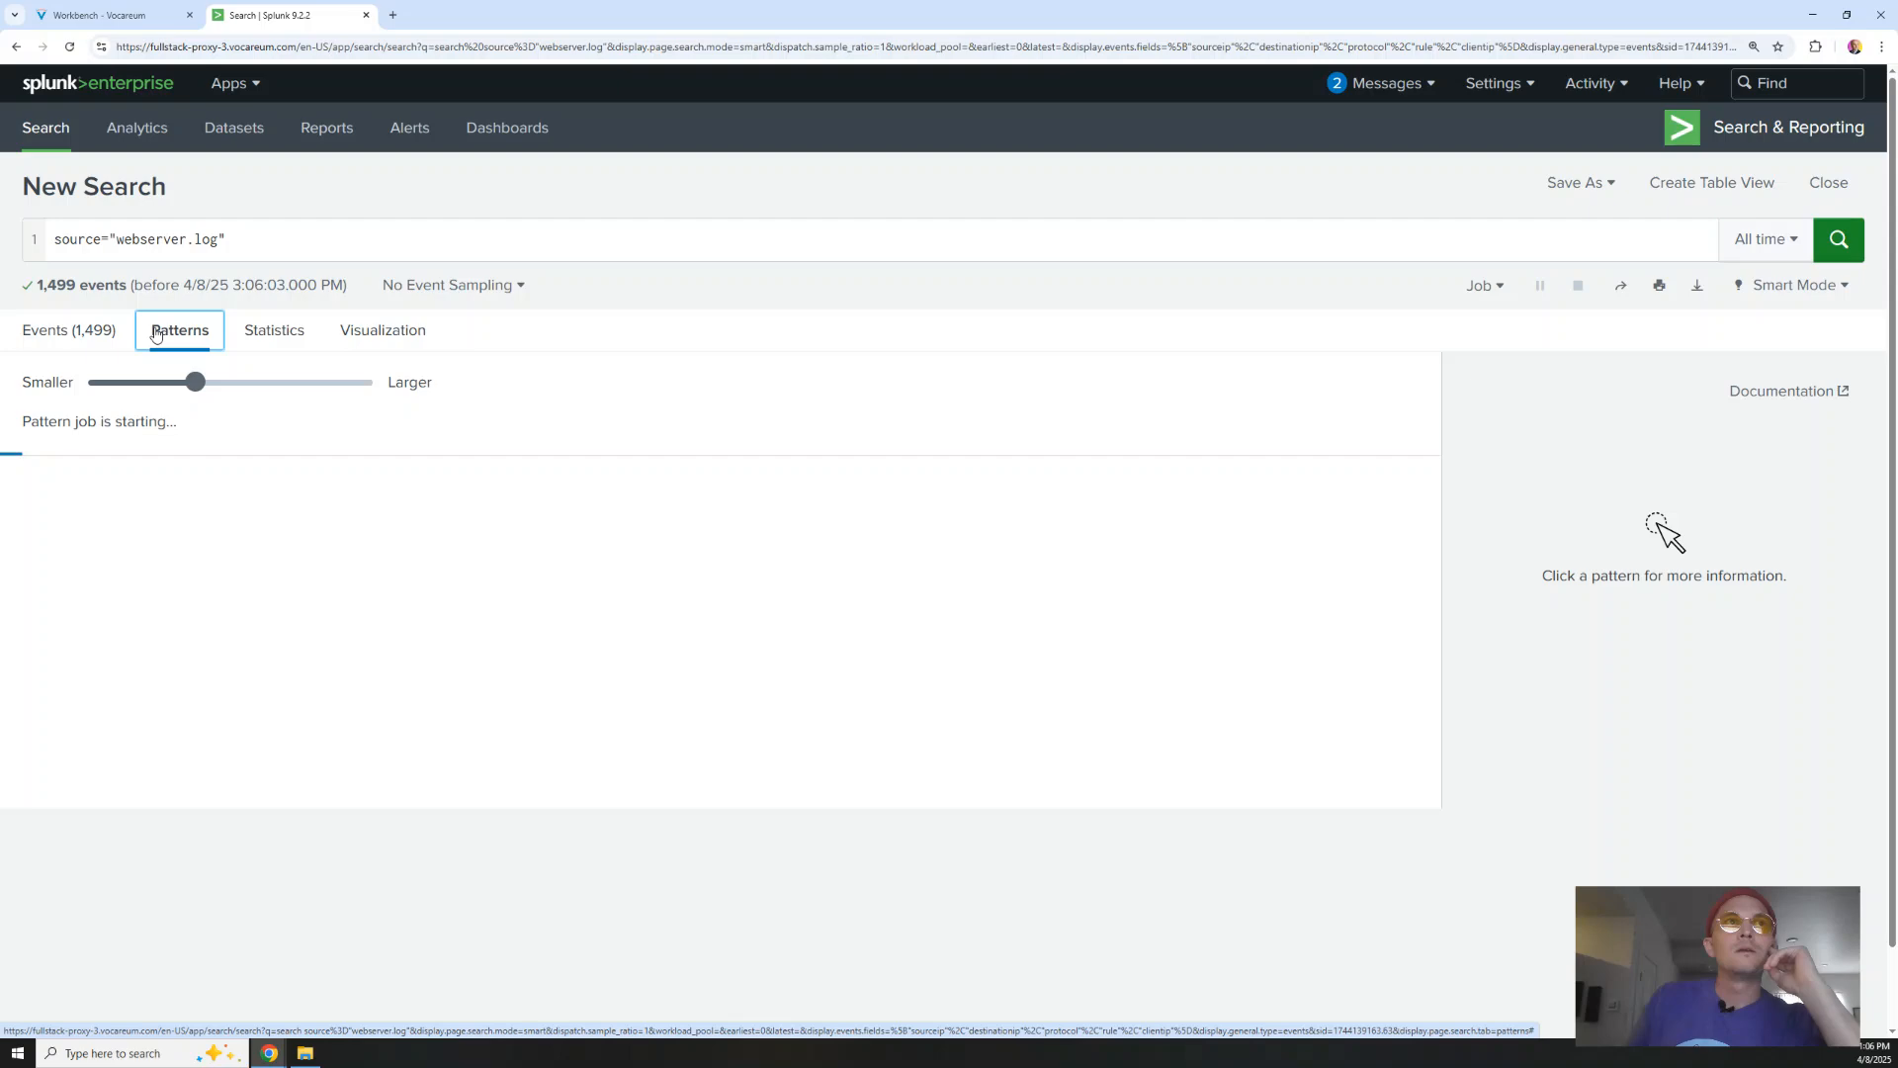
pyautogui.click(56, 345)
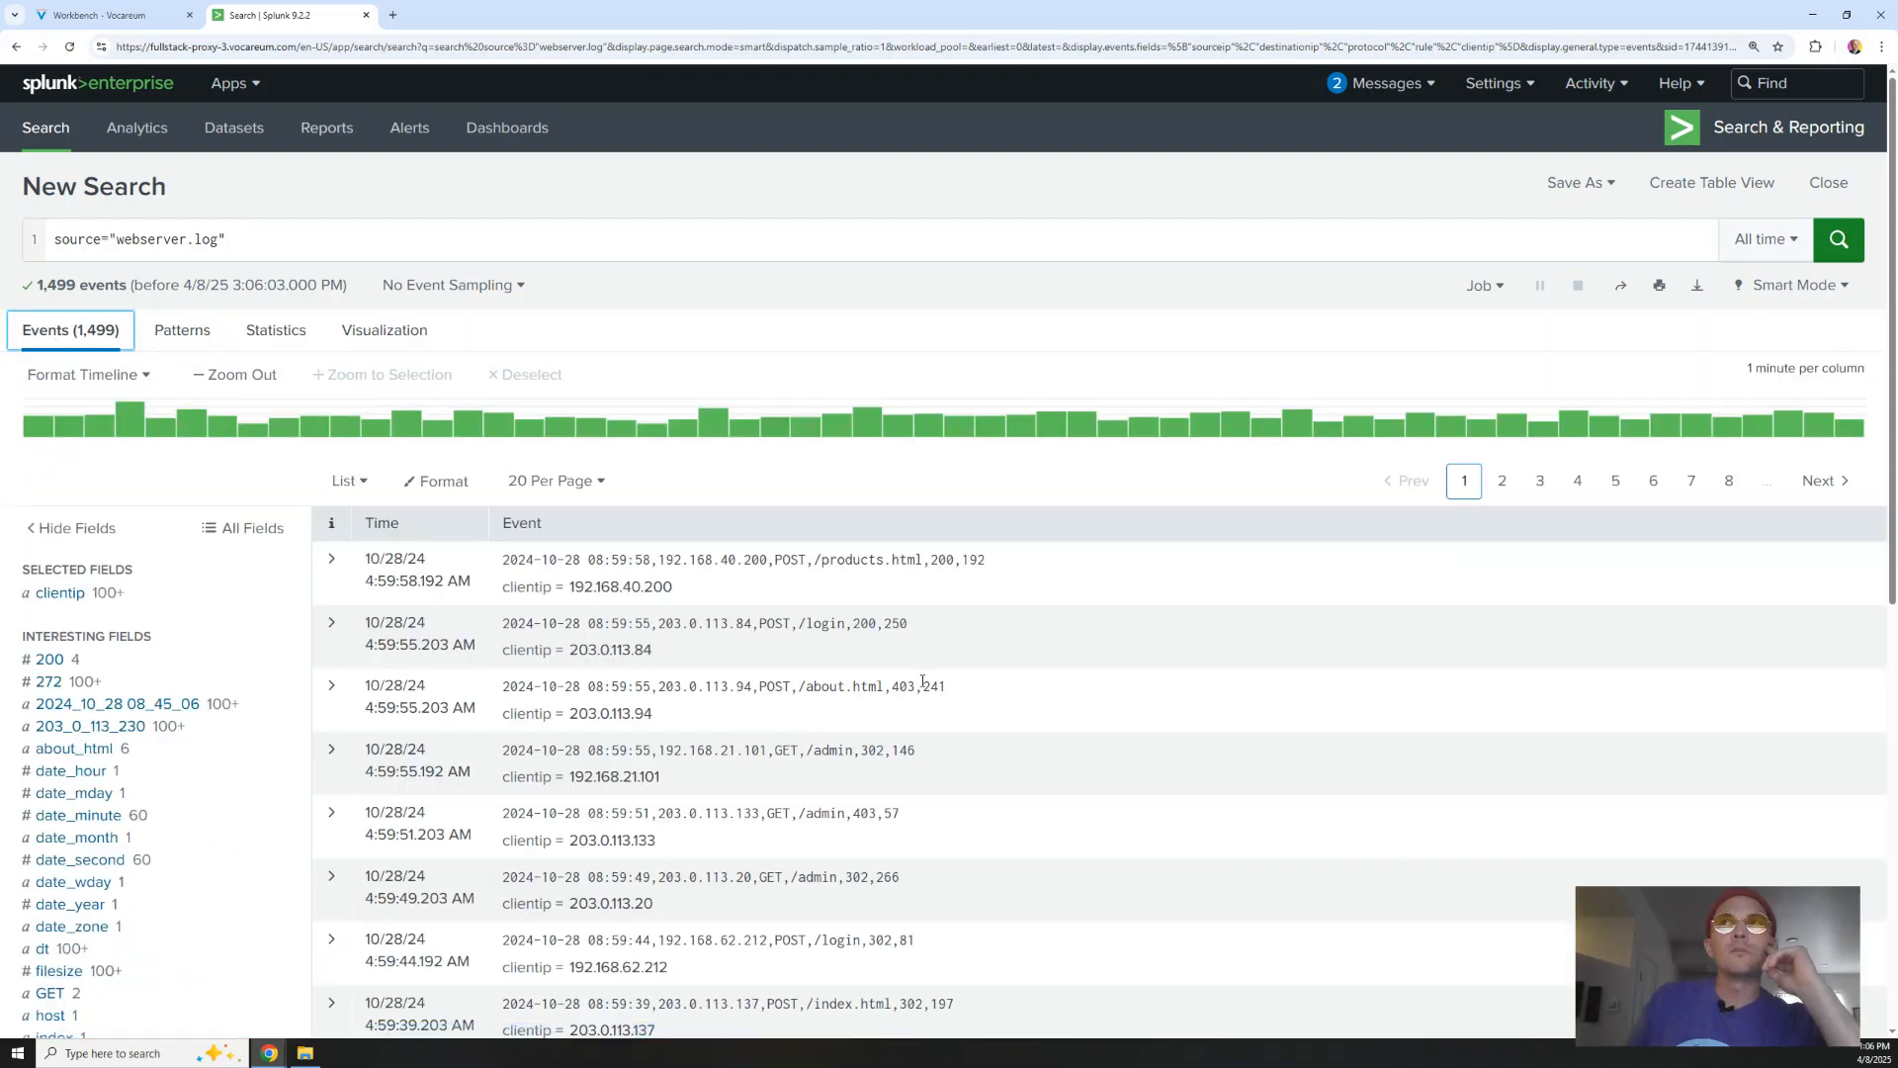
pyautogui.click(1792, 284)
pyautogui.click(1594, 480)
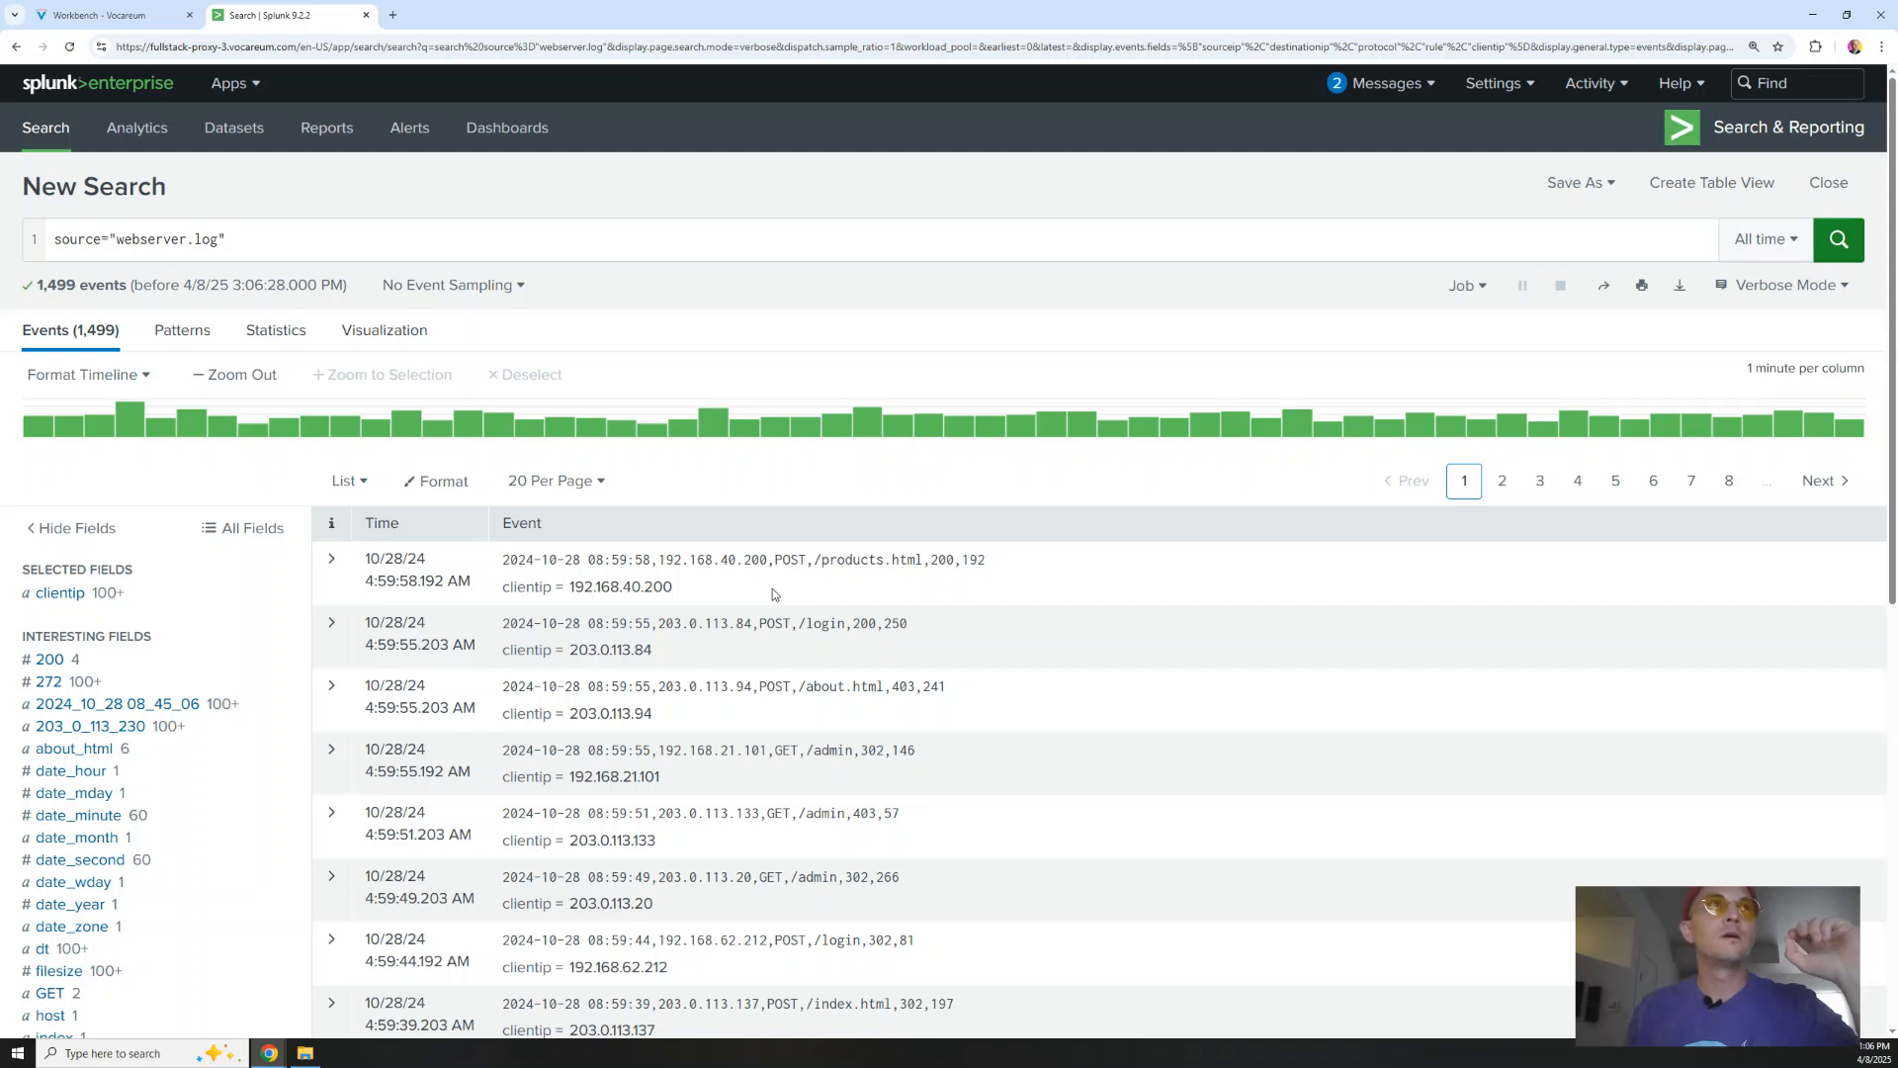
# Add a second line | stats count by clientip to the source="webserver.log" query and run the search
pyautogui.click(242, 251)
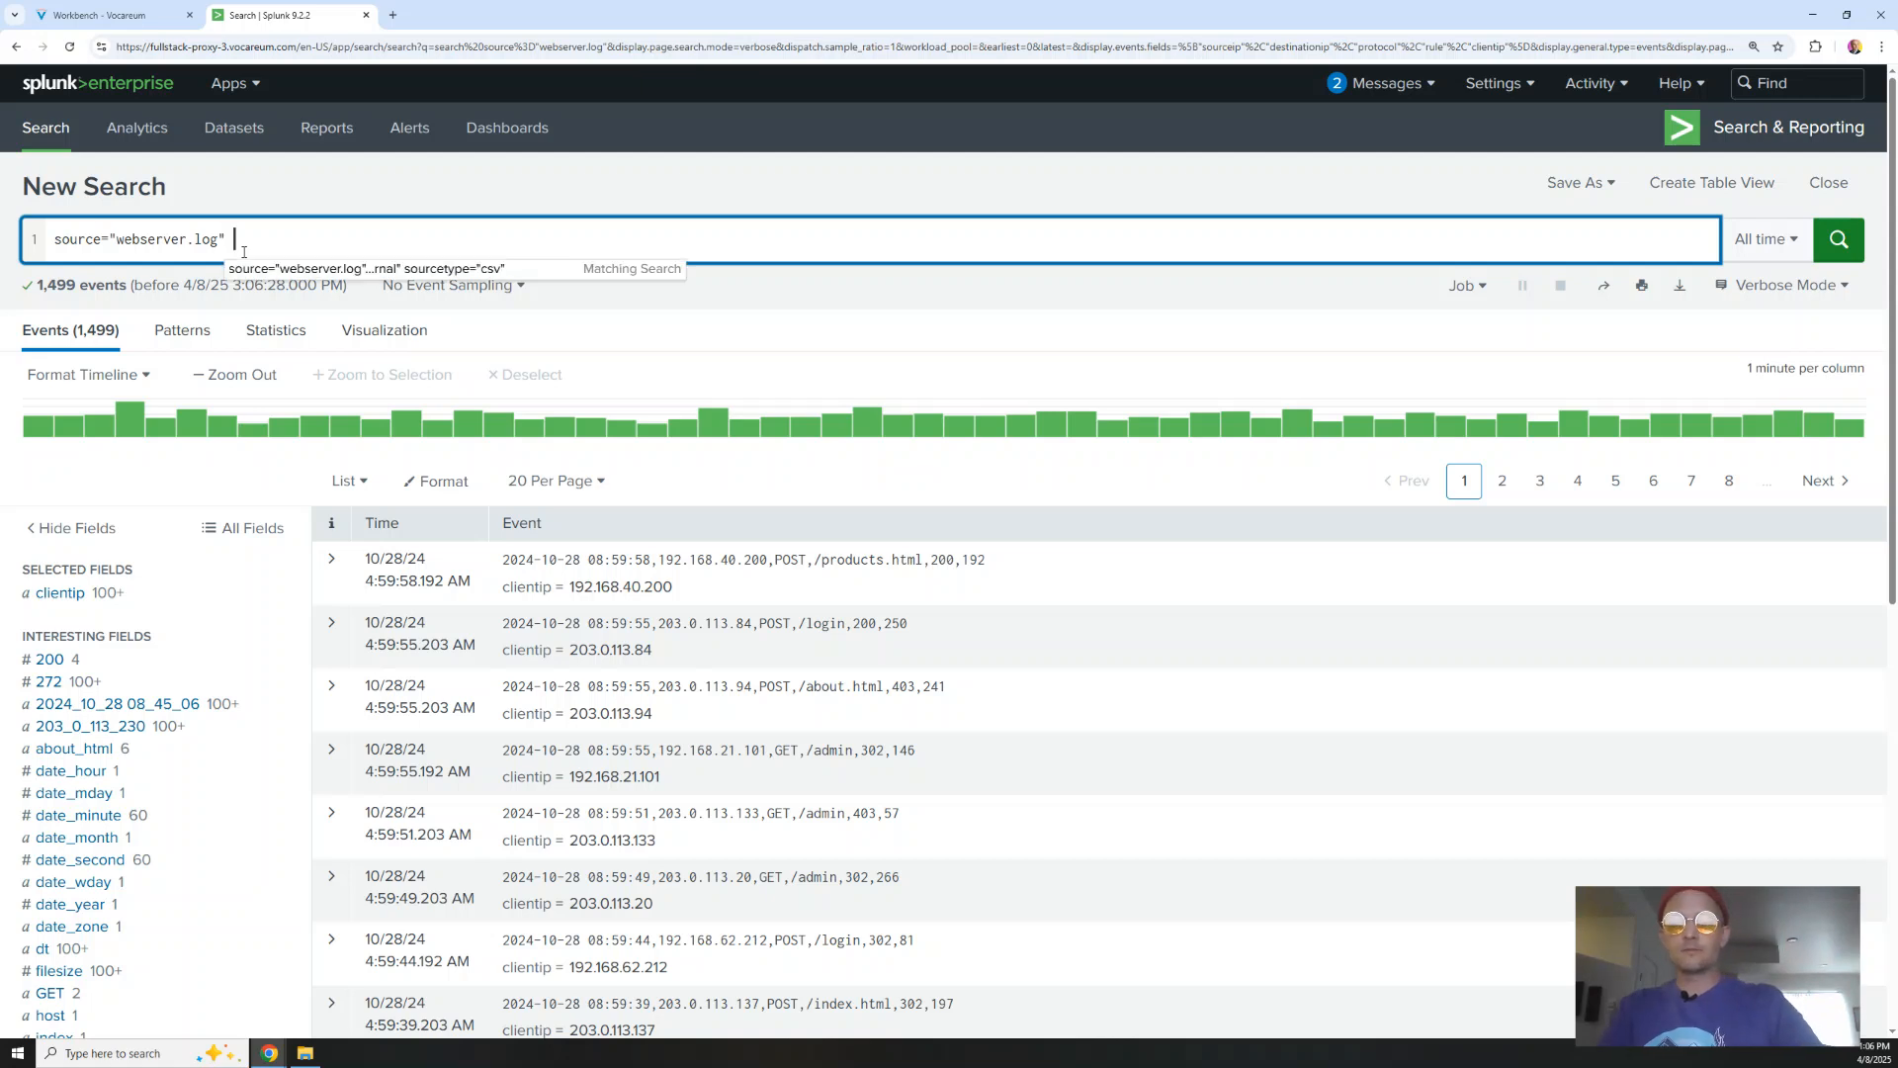
pyautogui.hotkey('shift', 'Return')
pyautogui.write('| ')
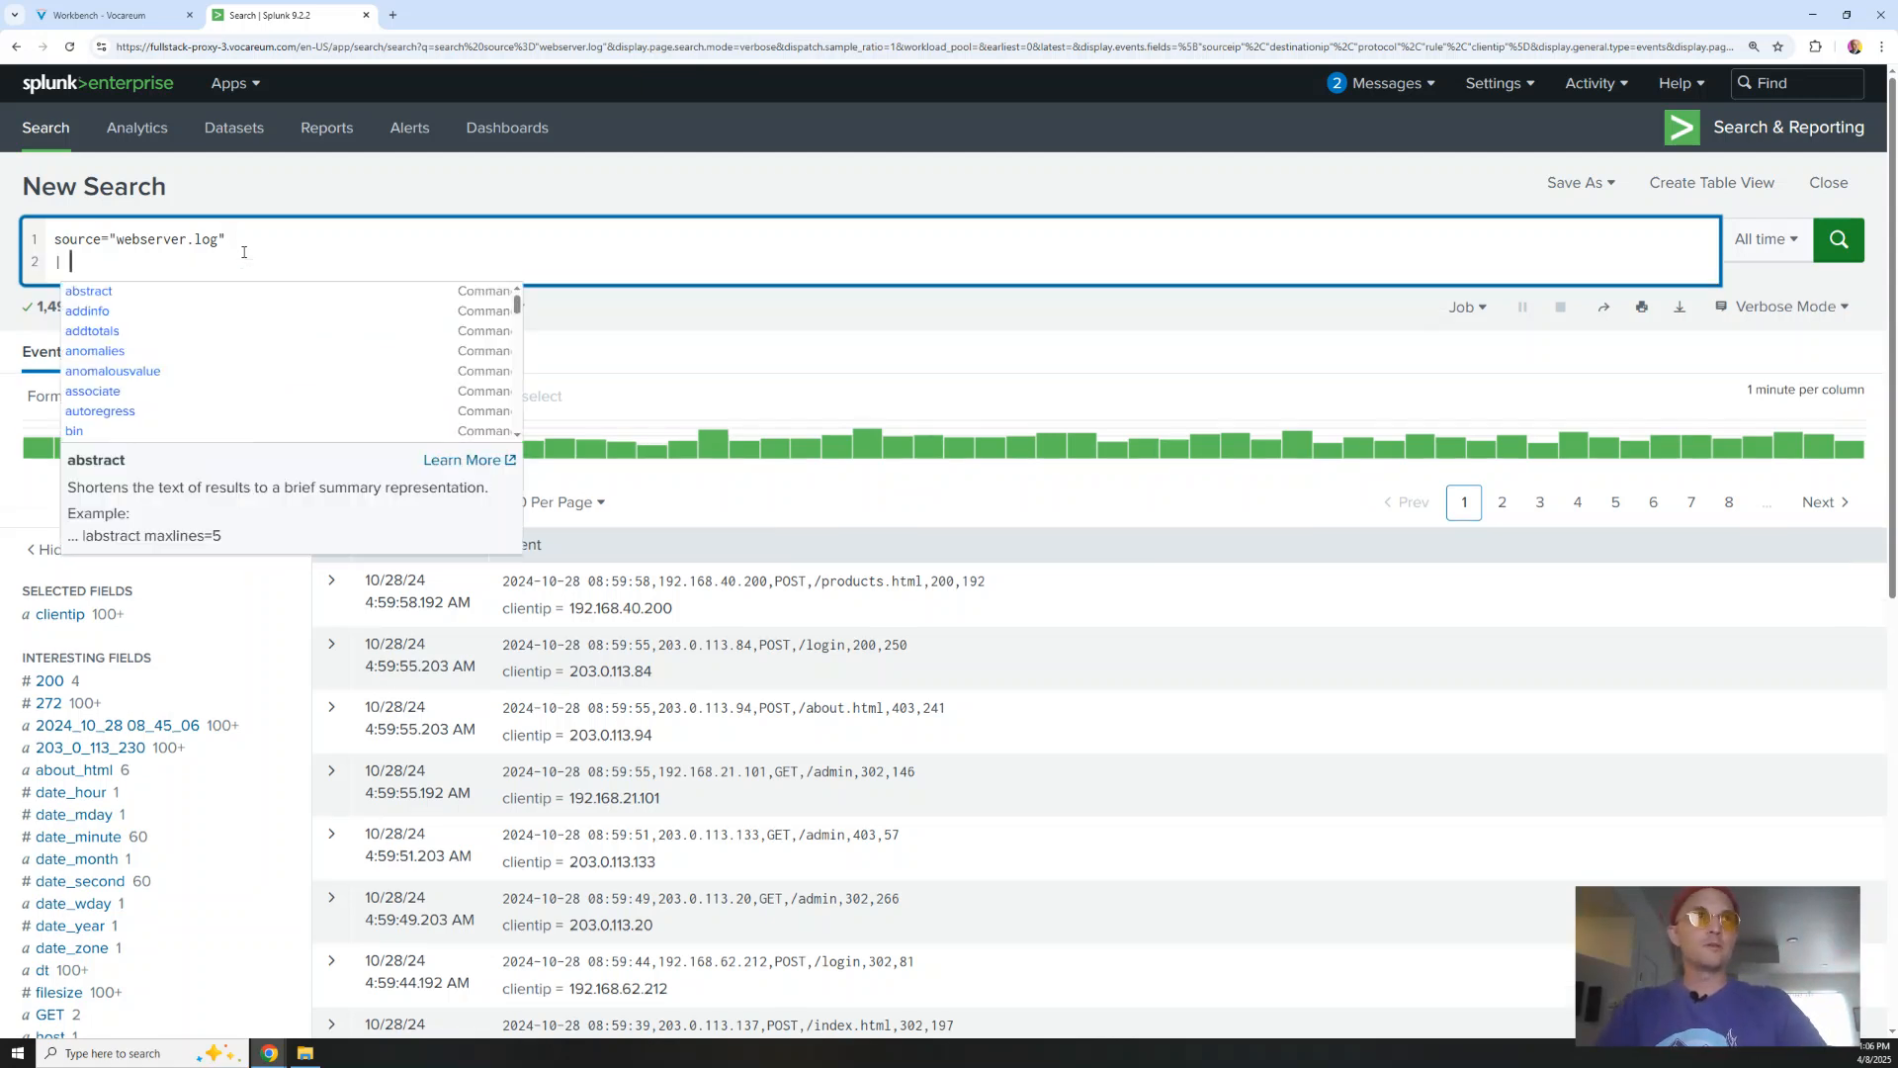
pyautogui.write('stats')
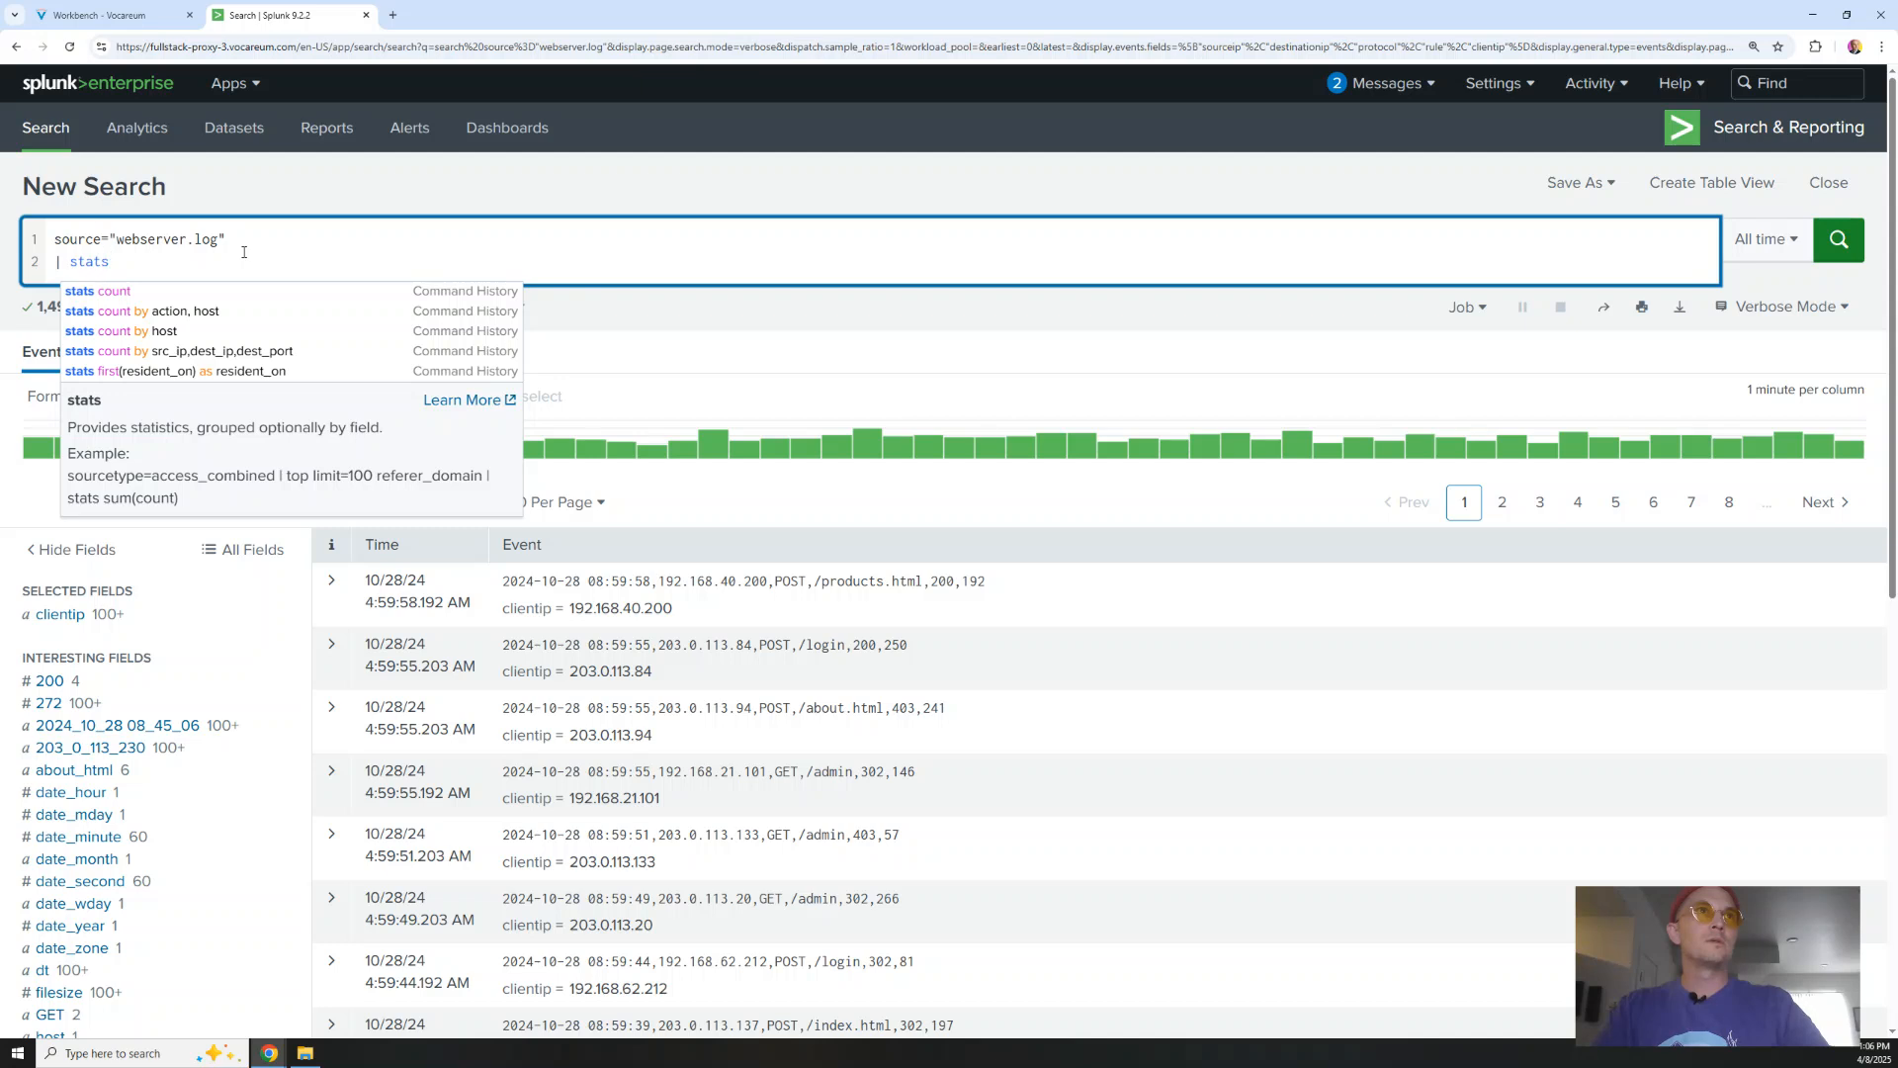
pyautogui.write(' coun')
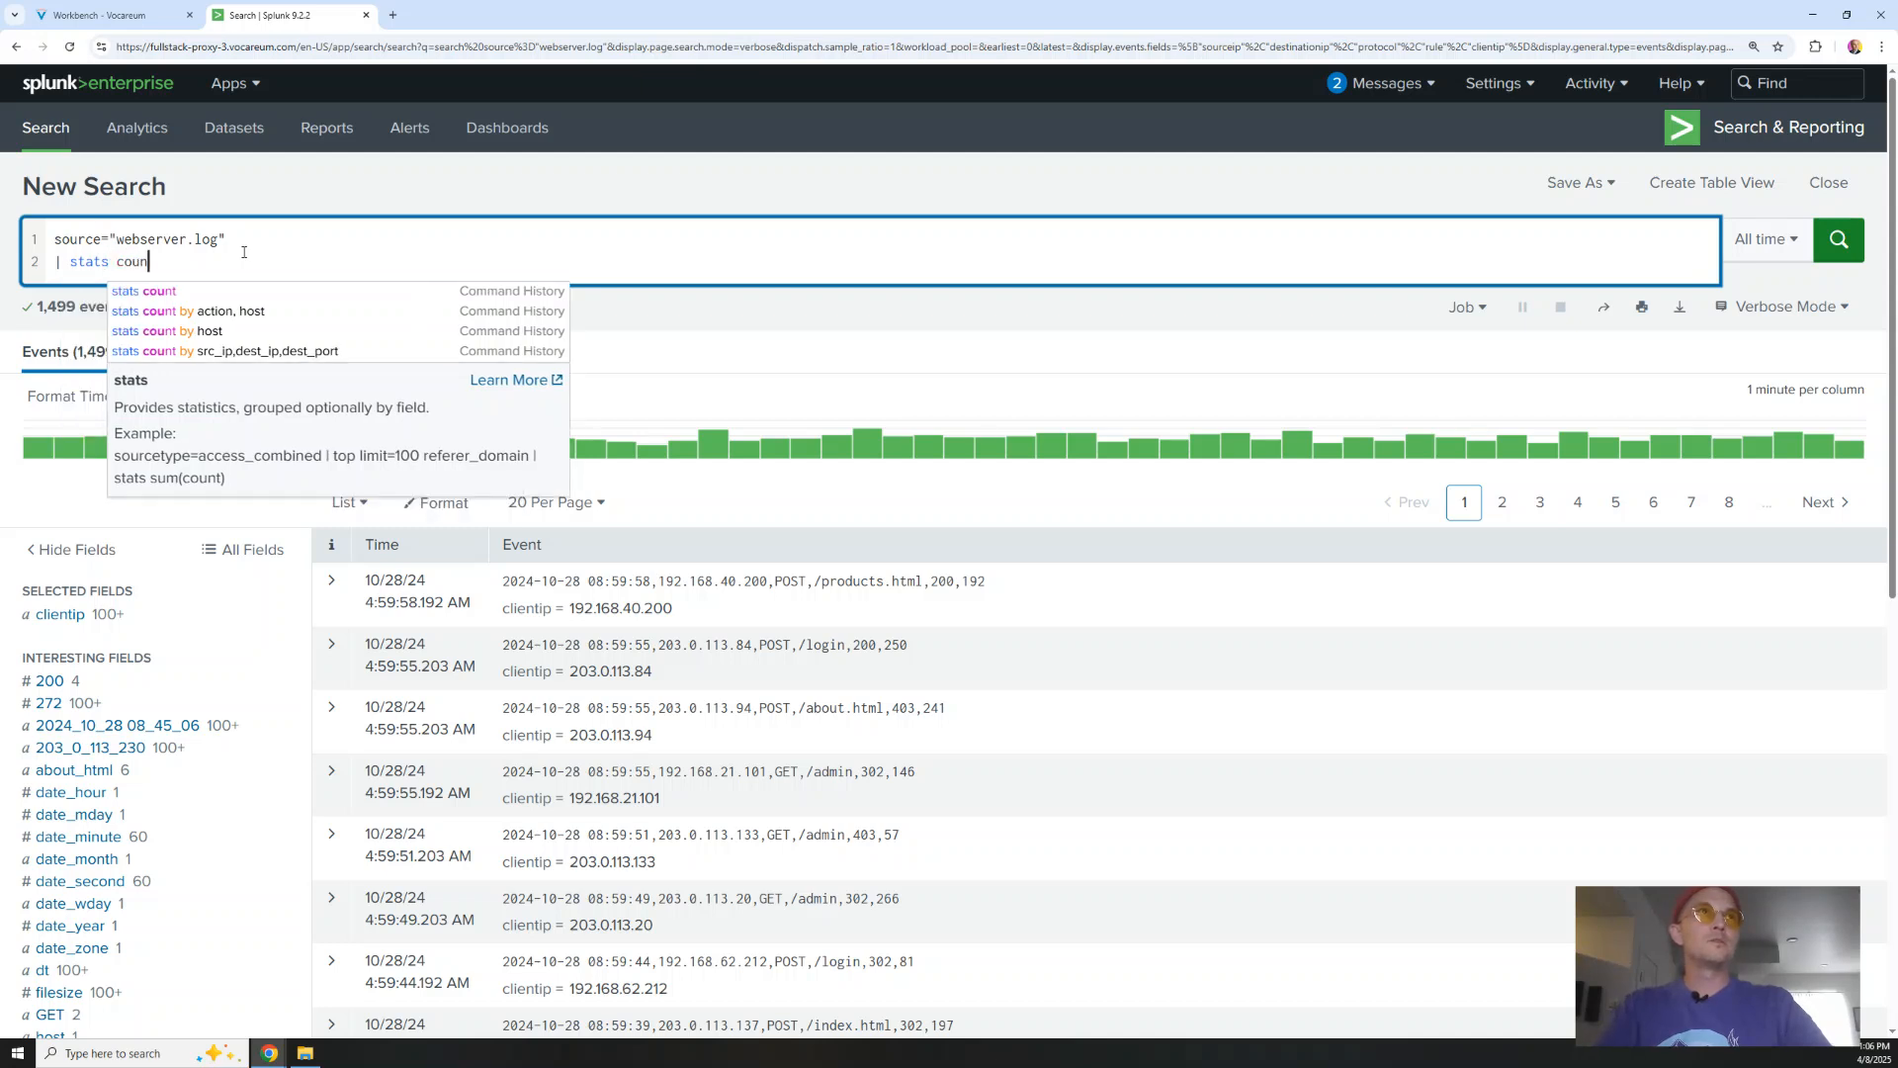
pyautogui.write('t by ')
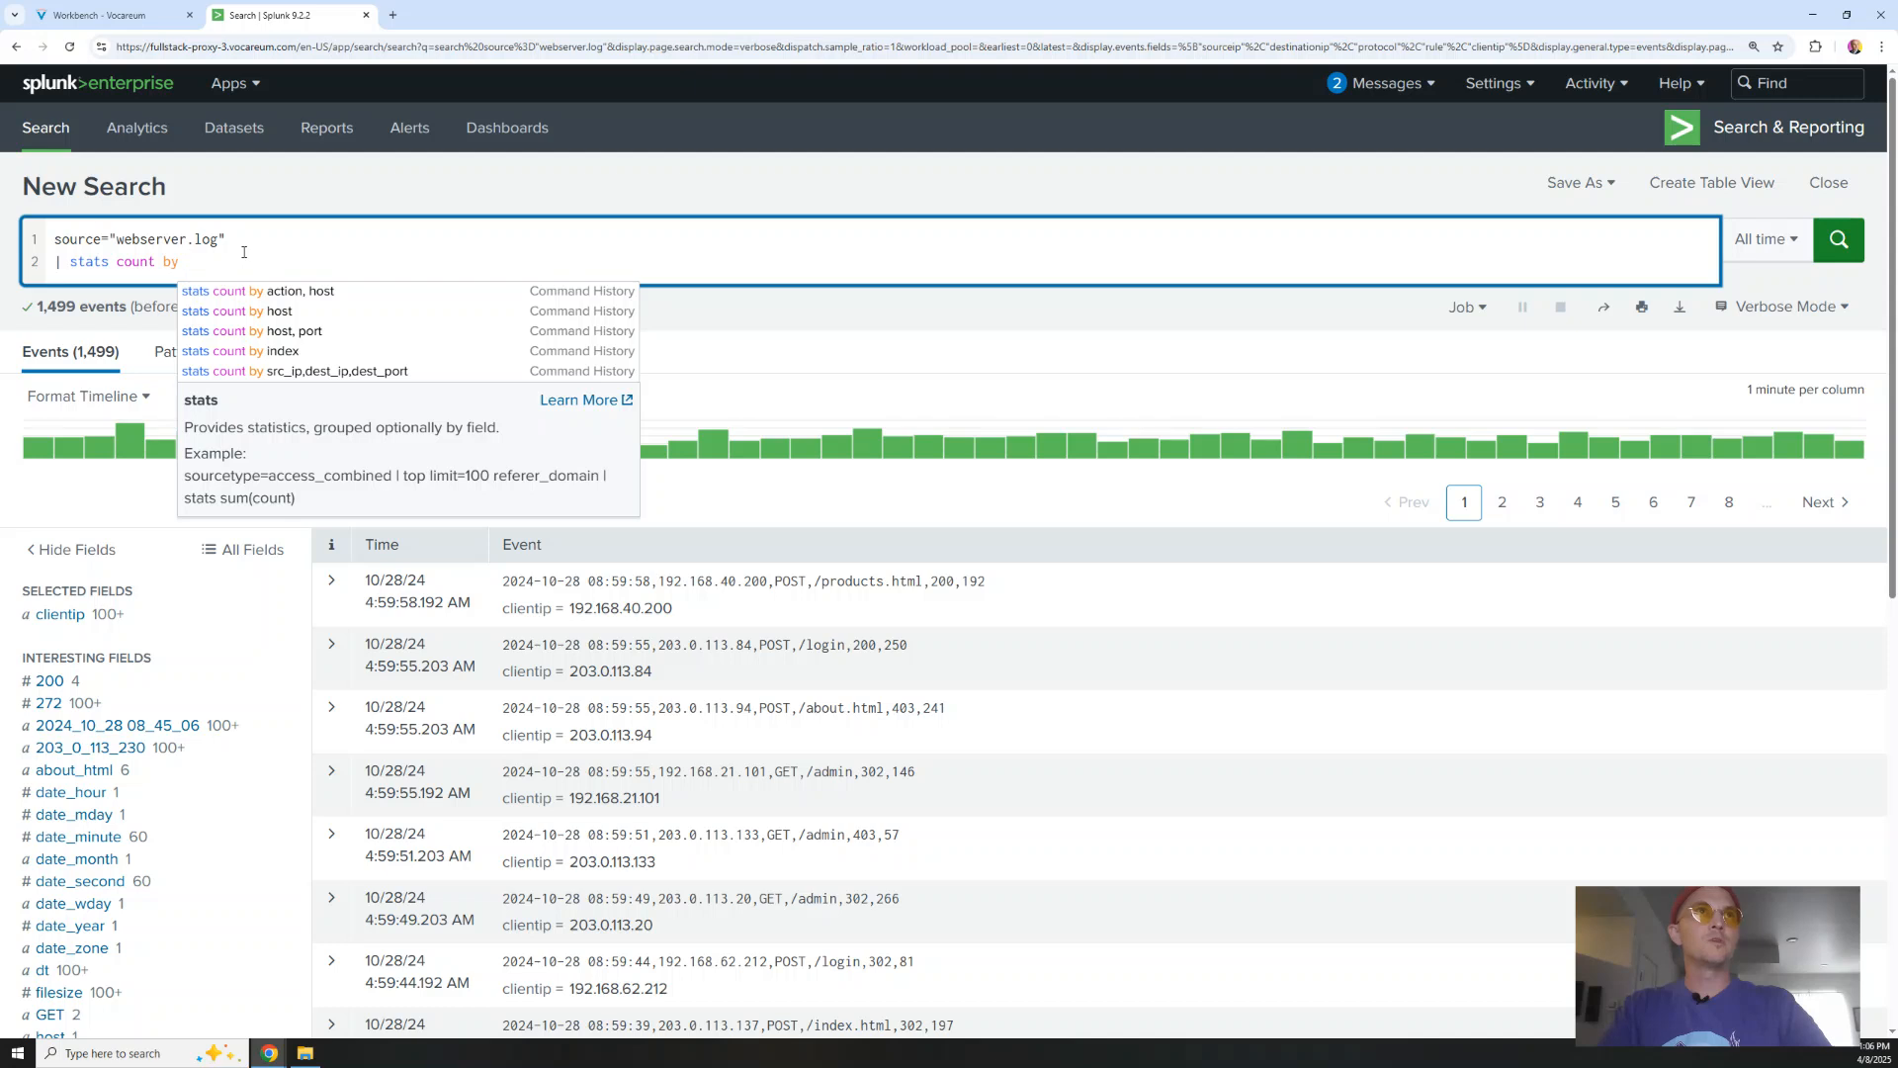
pyautogui.write('clientip')
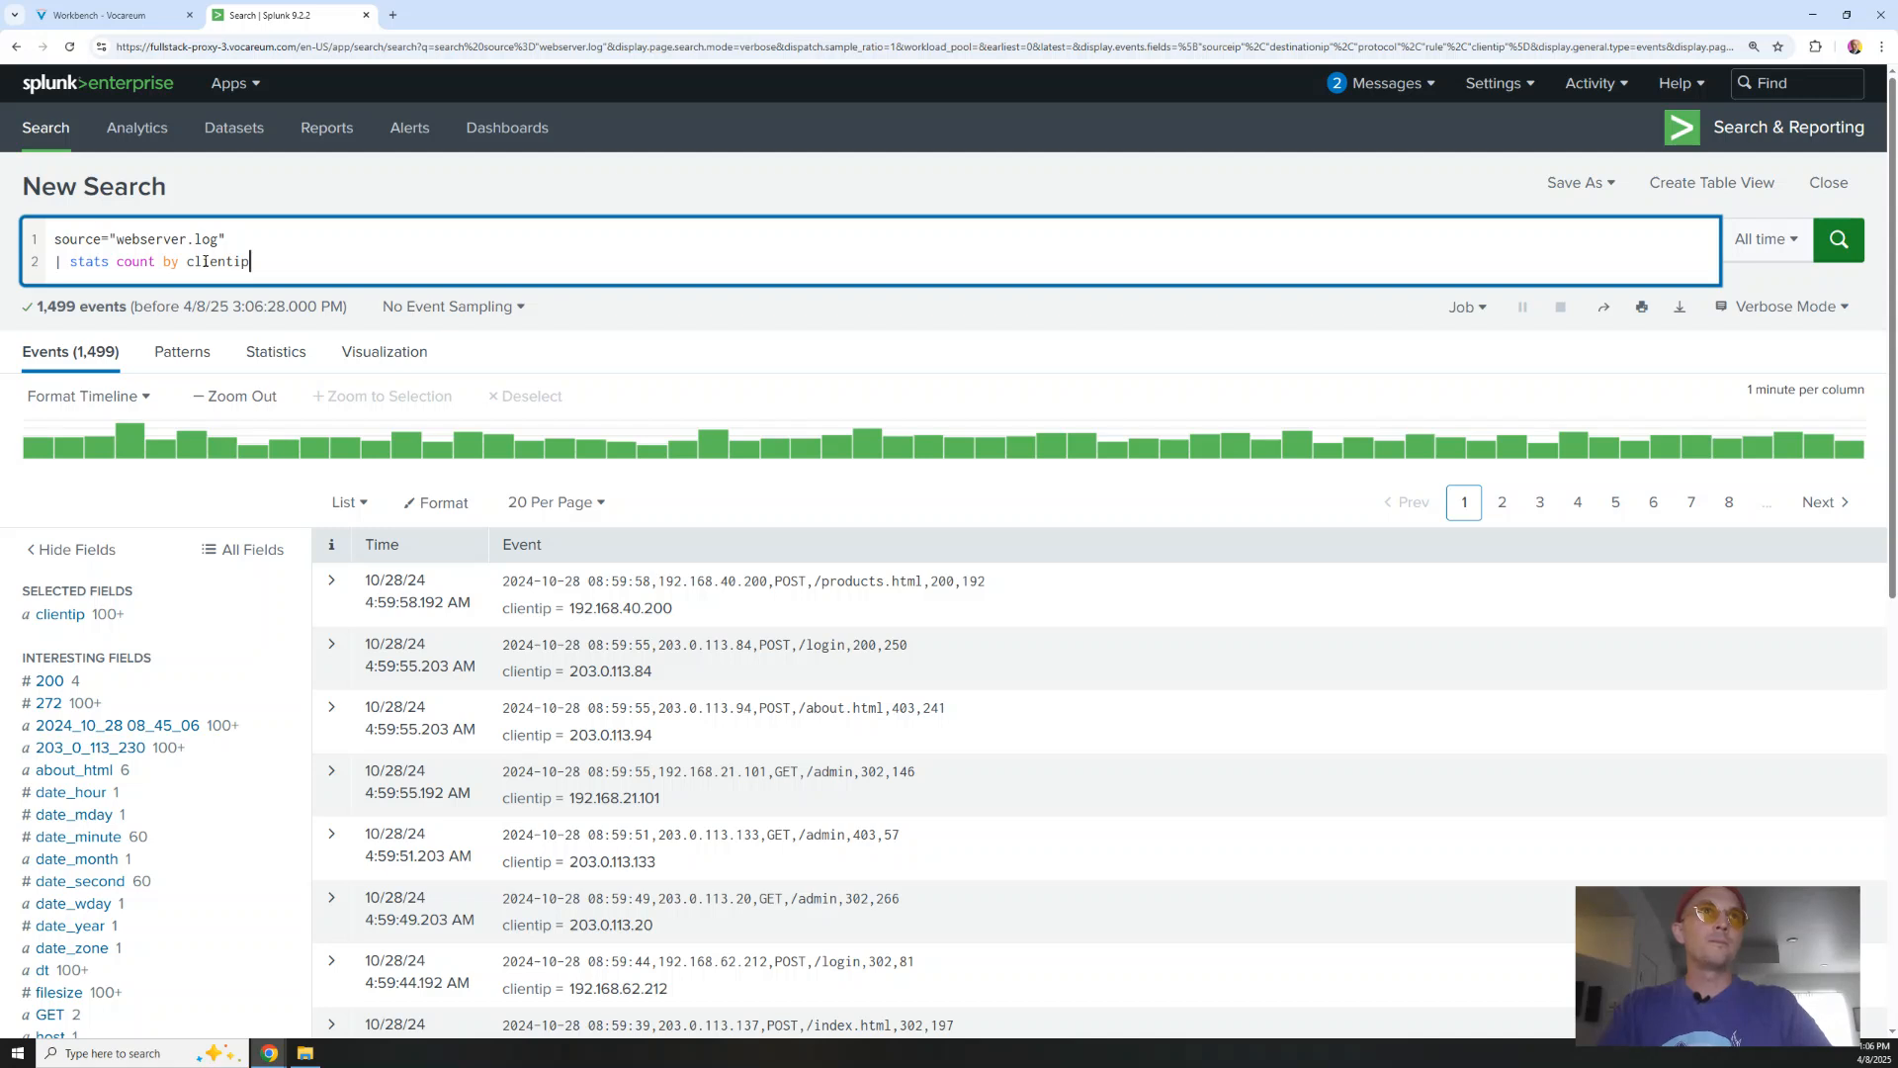
pyautogui.press('Return')
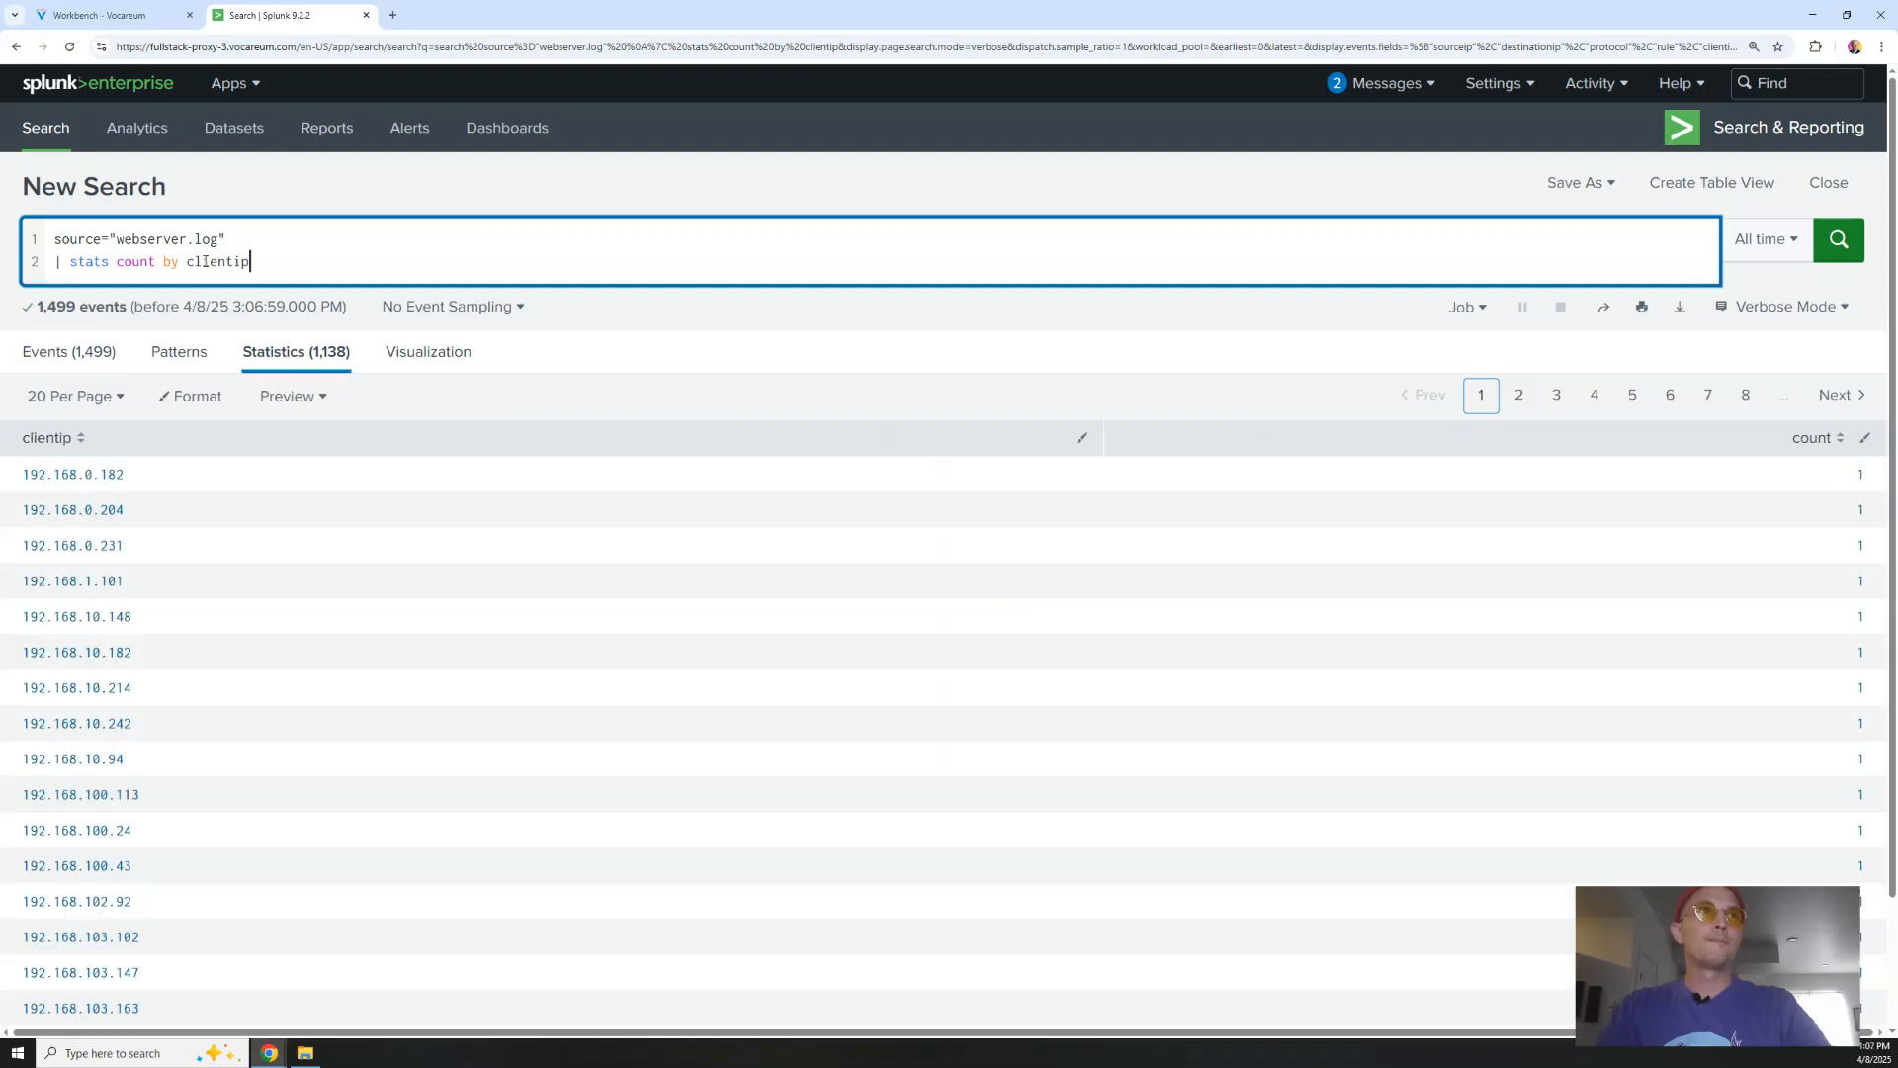
# Sort the per-clientip results by count in descending order and review the by clientip part of the query
pyautogui.click(1815, 439)
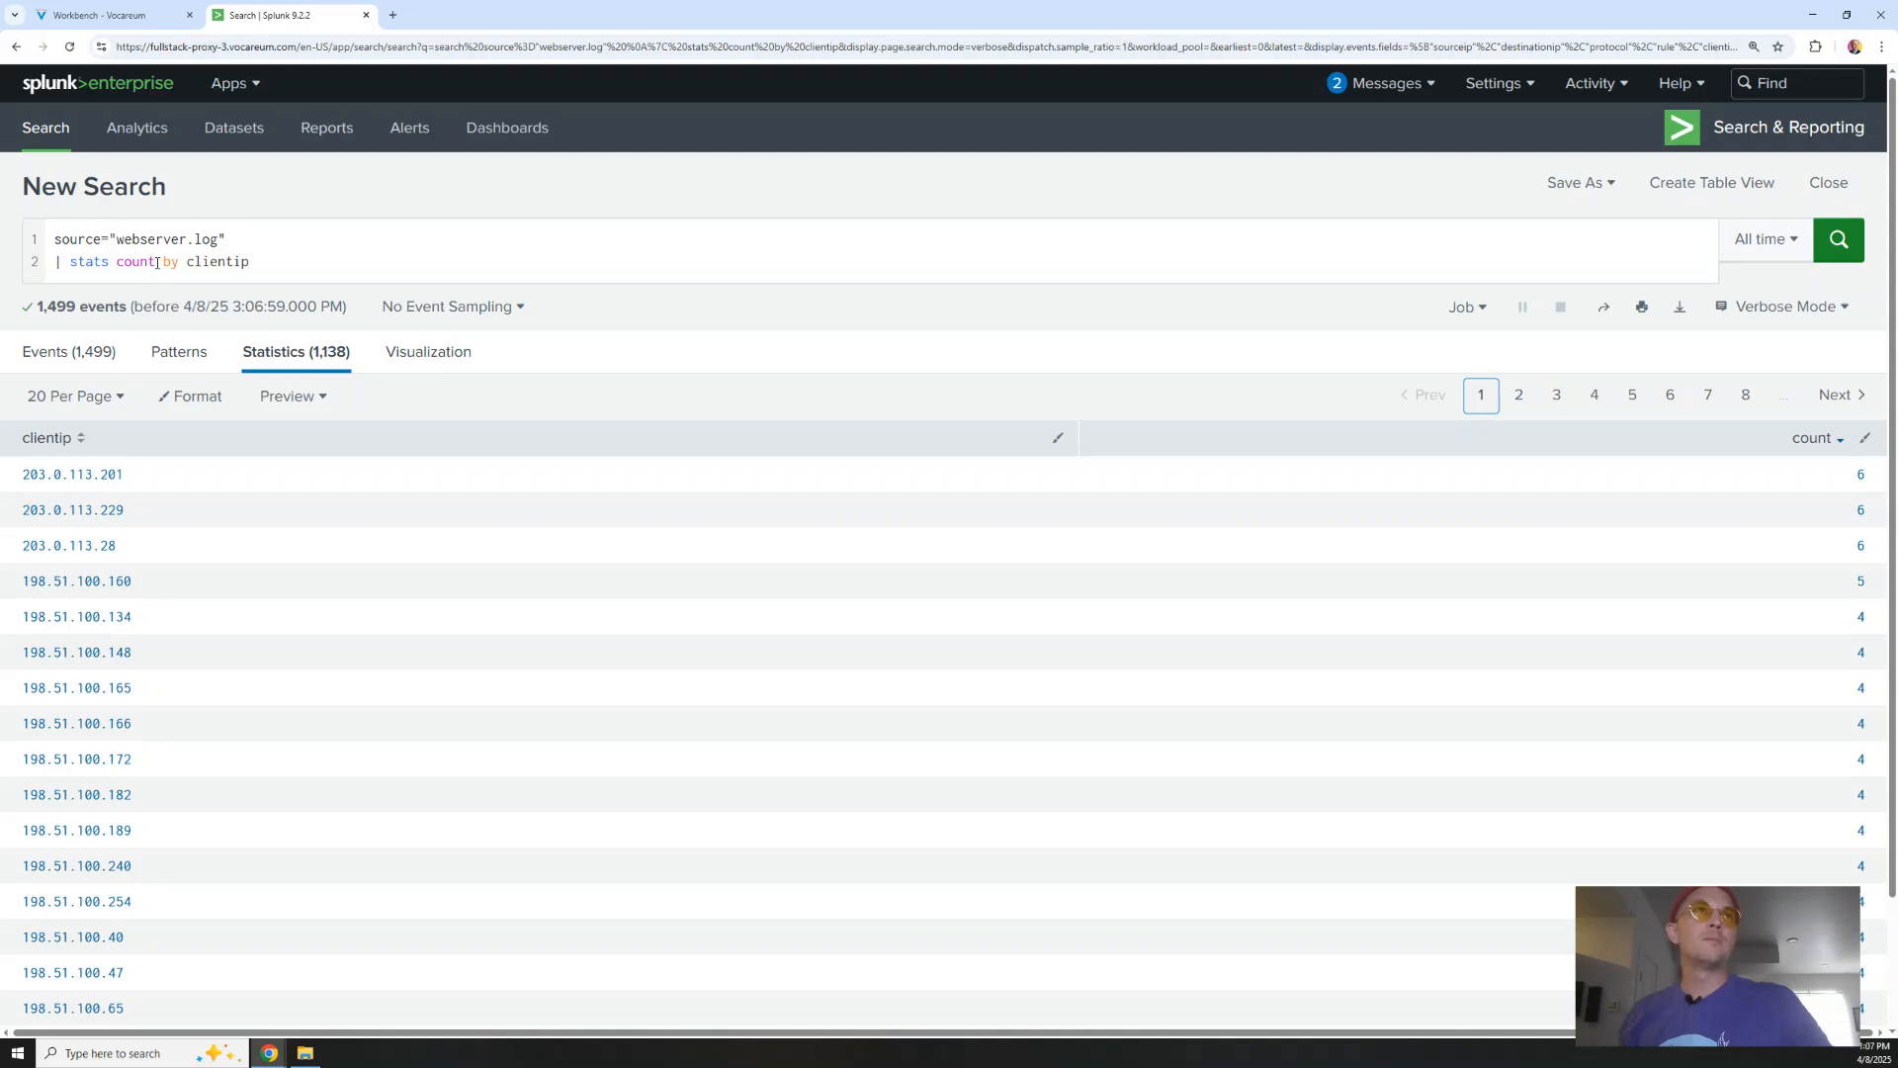
pyautogui.doubleClick(168, 262)
pyautogui.click(254, 262)
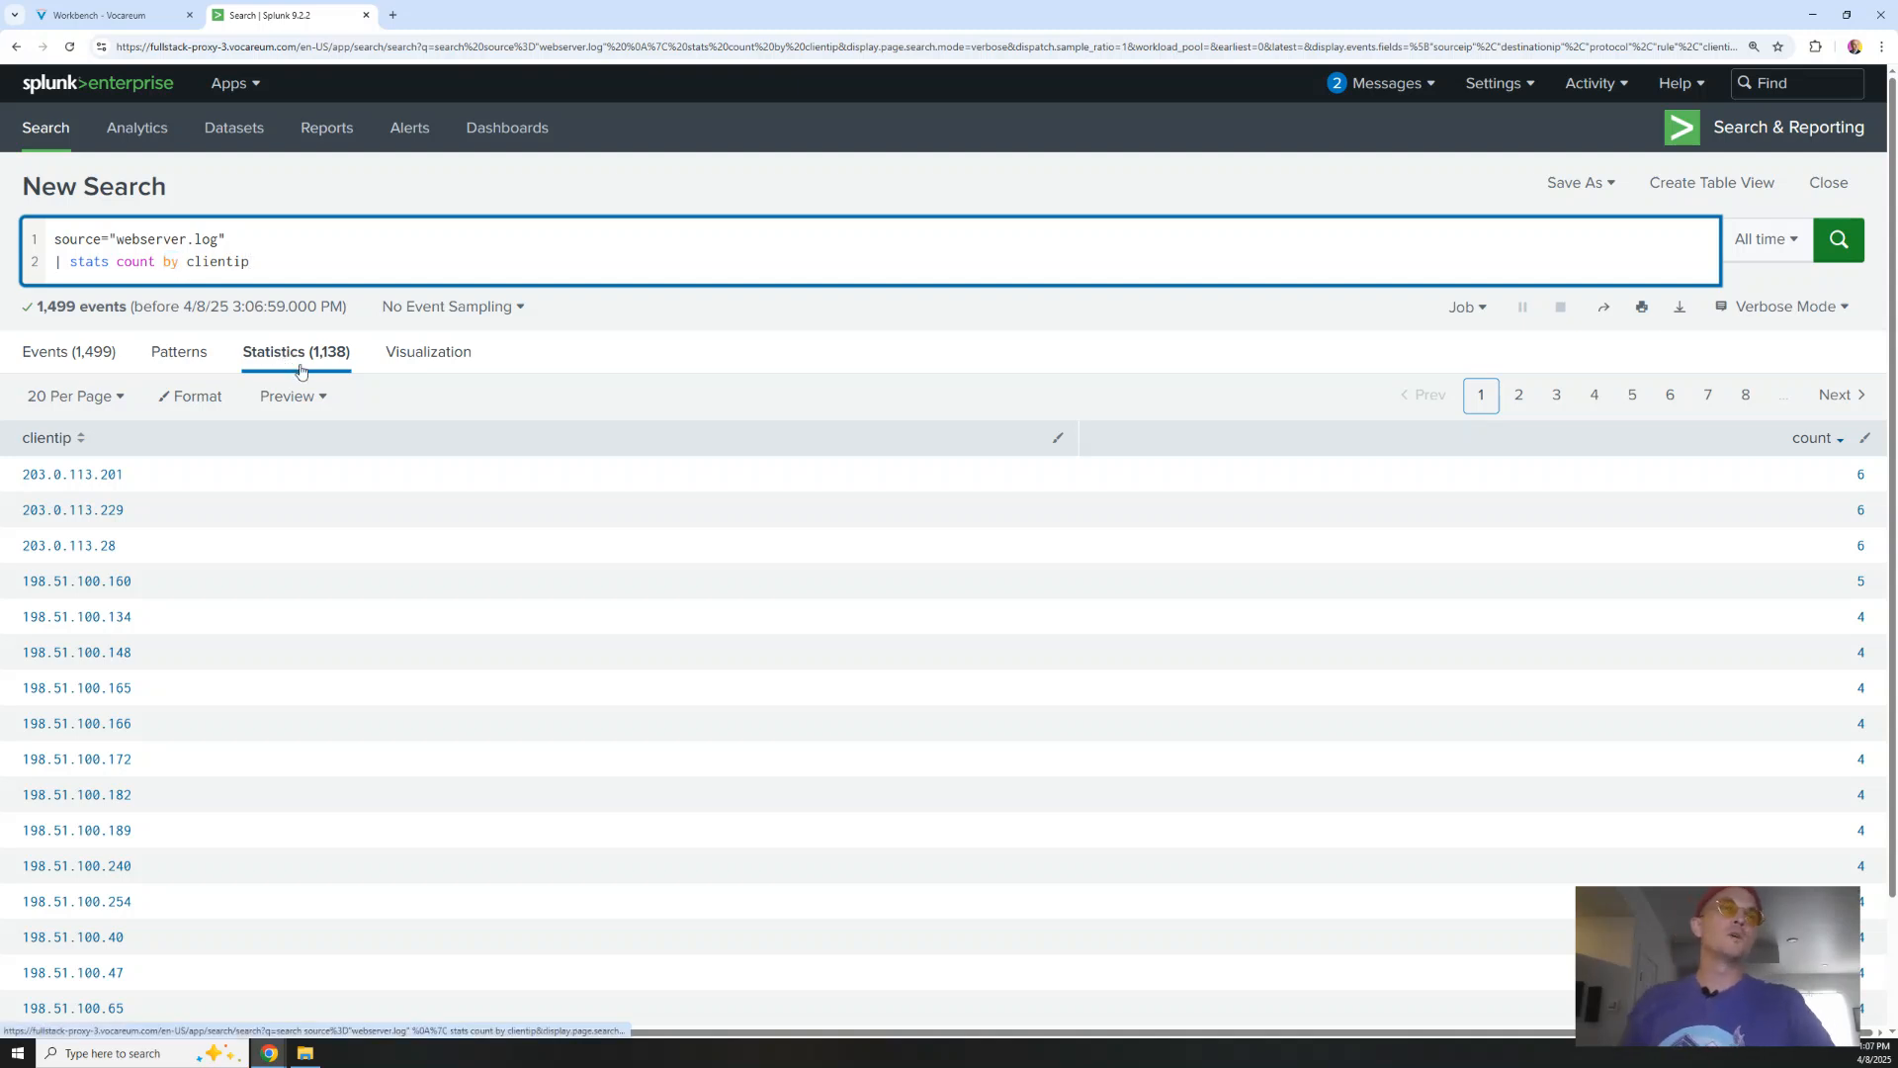
pyautogui.doubleClick(222, 262)
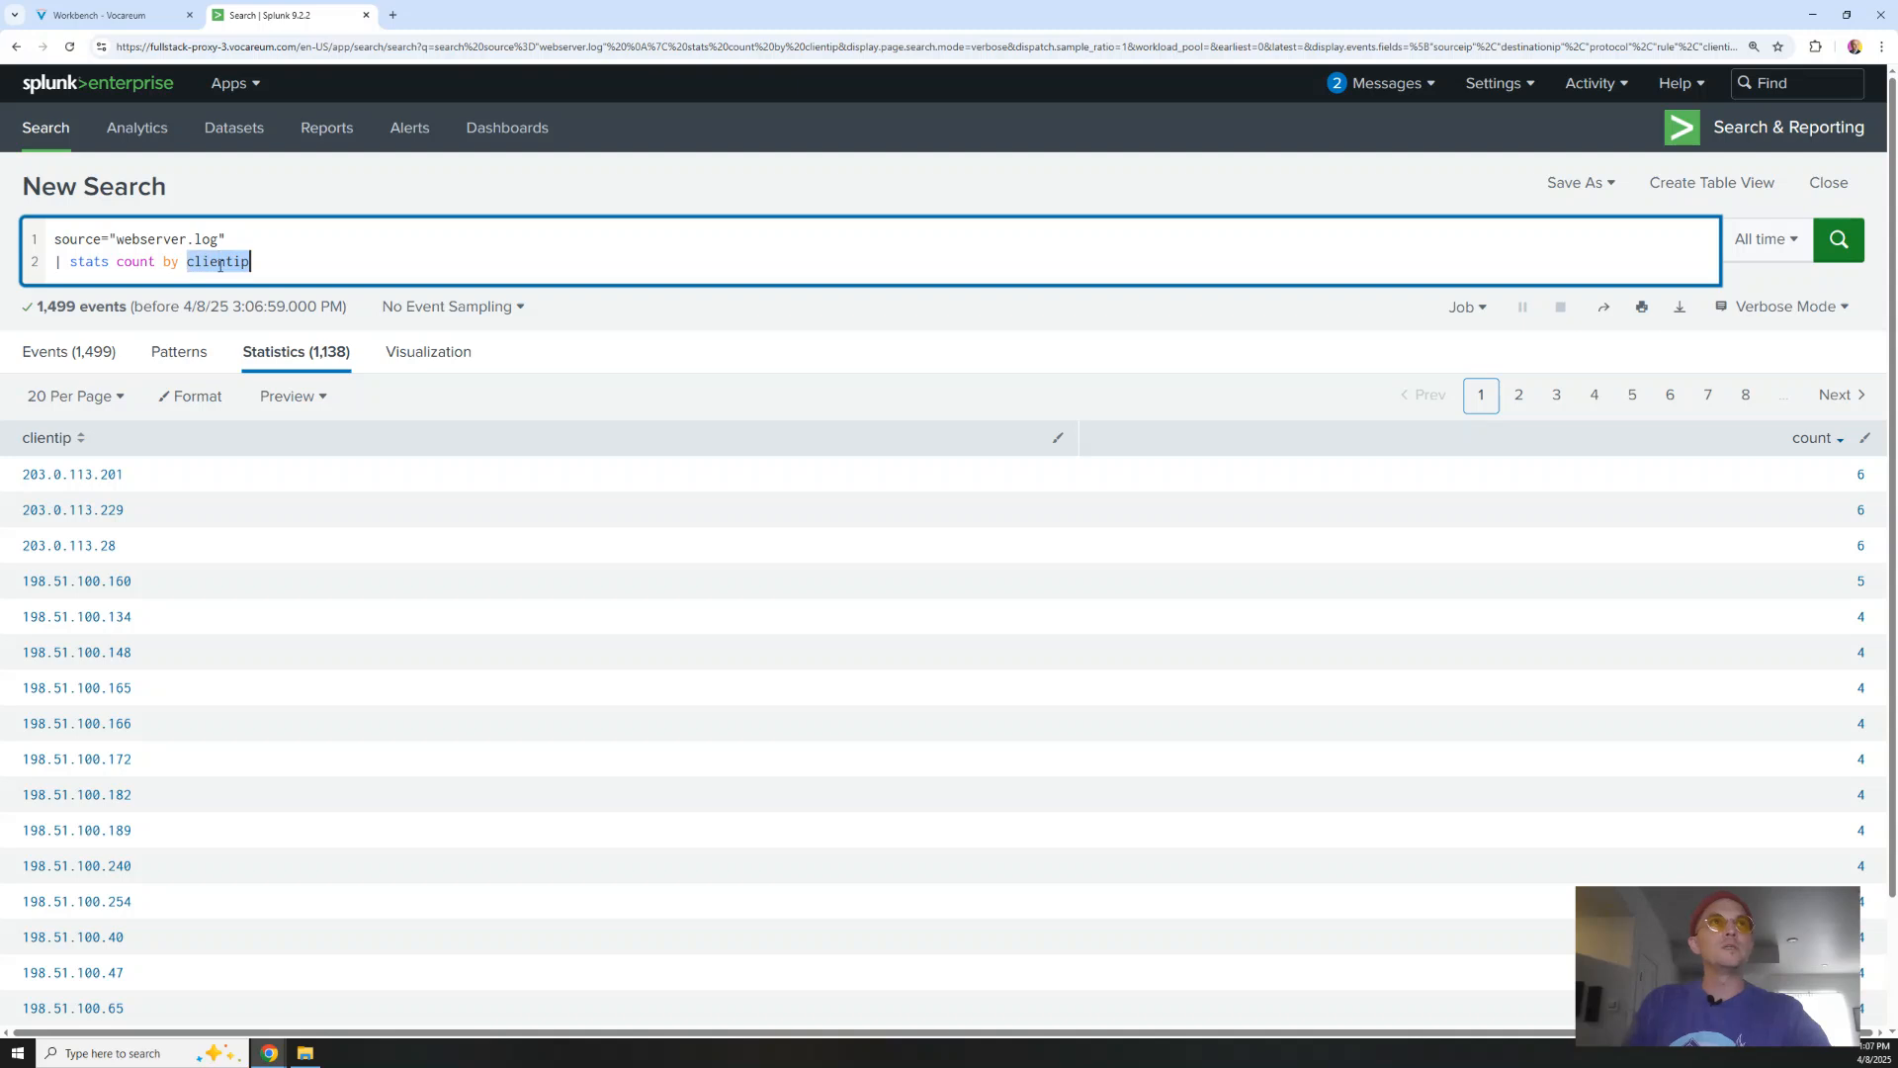
pyautogui.click(316, 265)
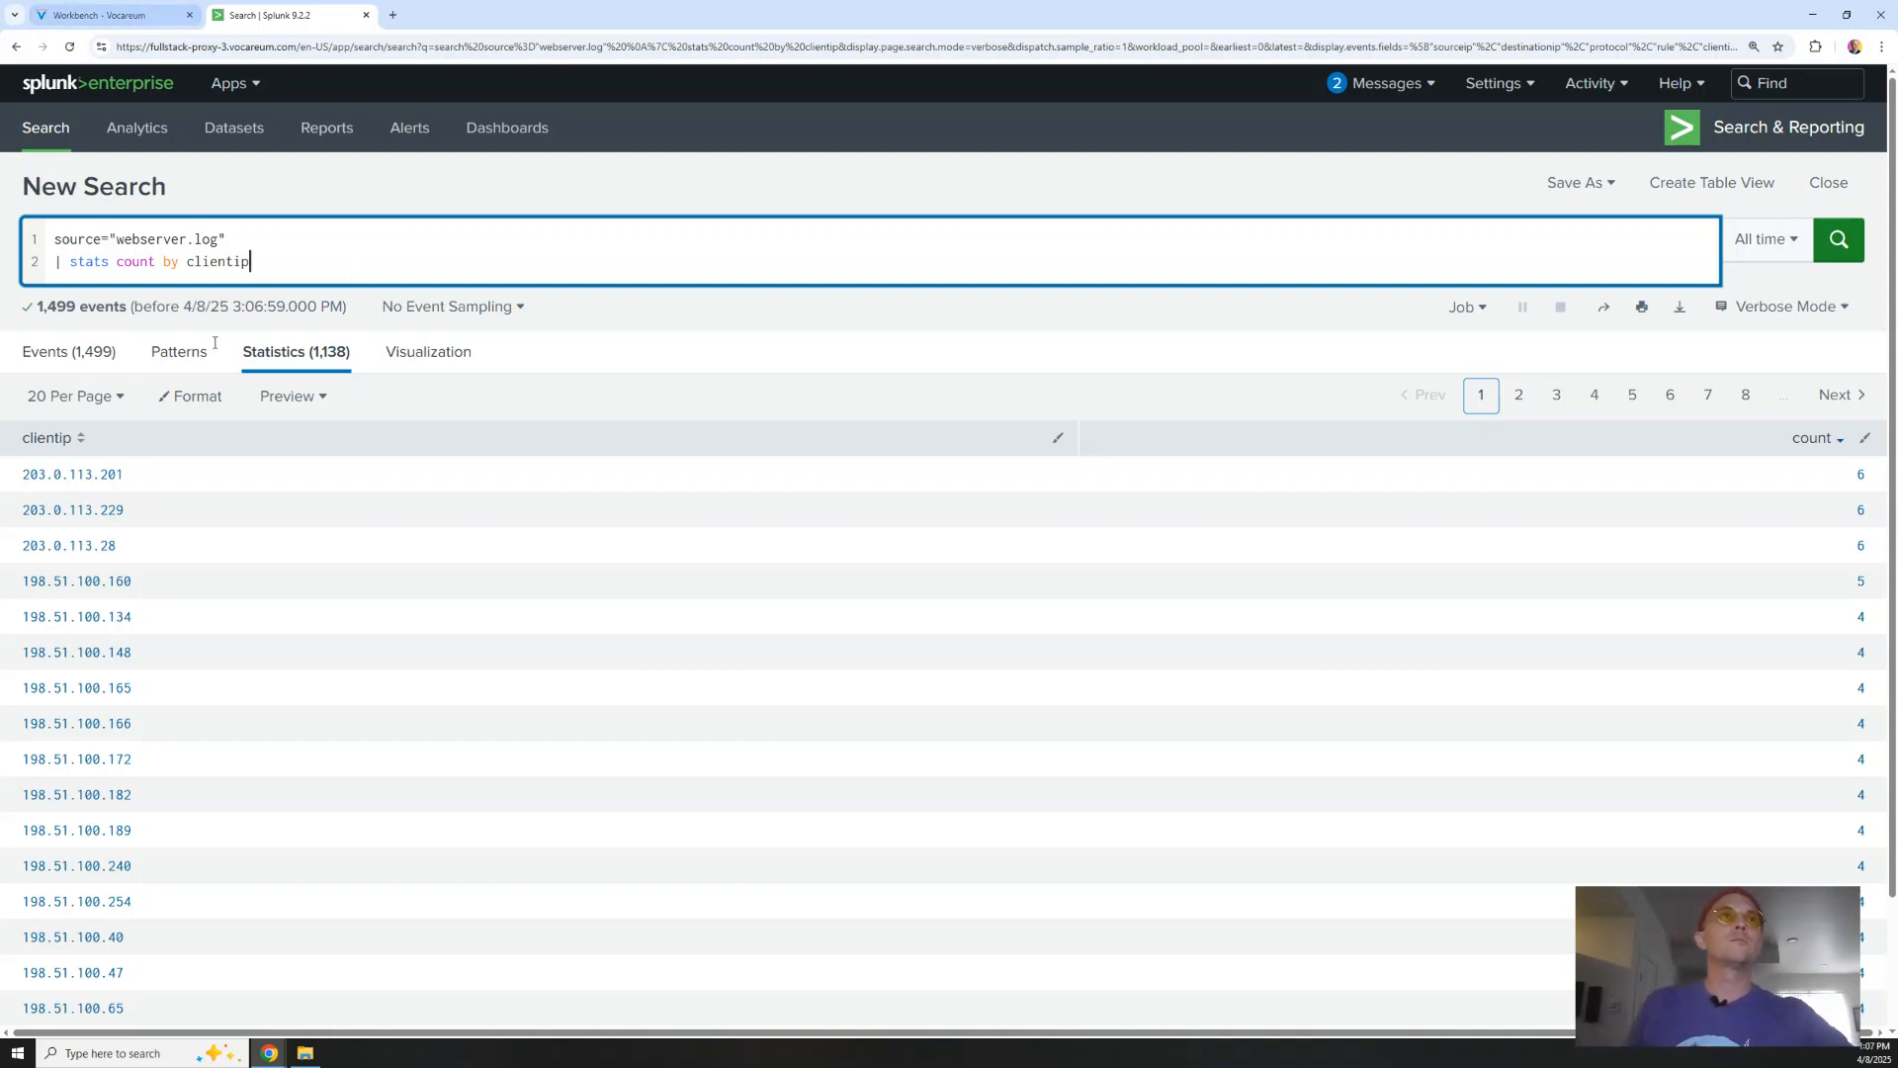
# View the clientip counts as a column chart and inspect the tallest columns
pyautogui.click(427, 374)
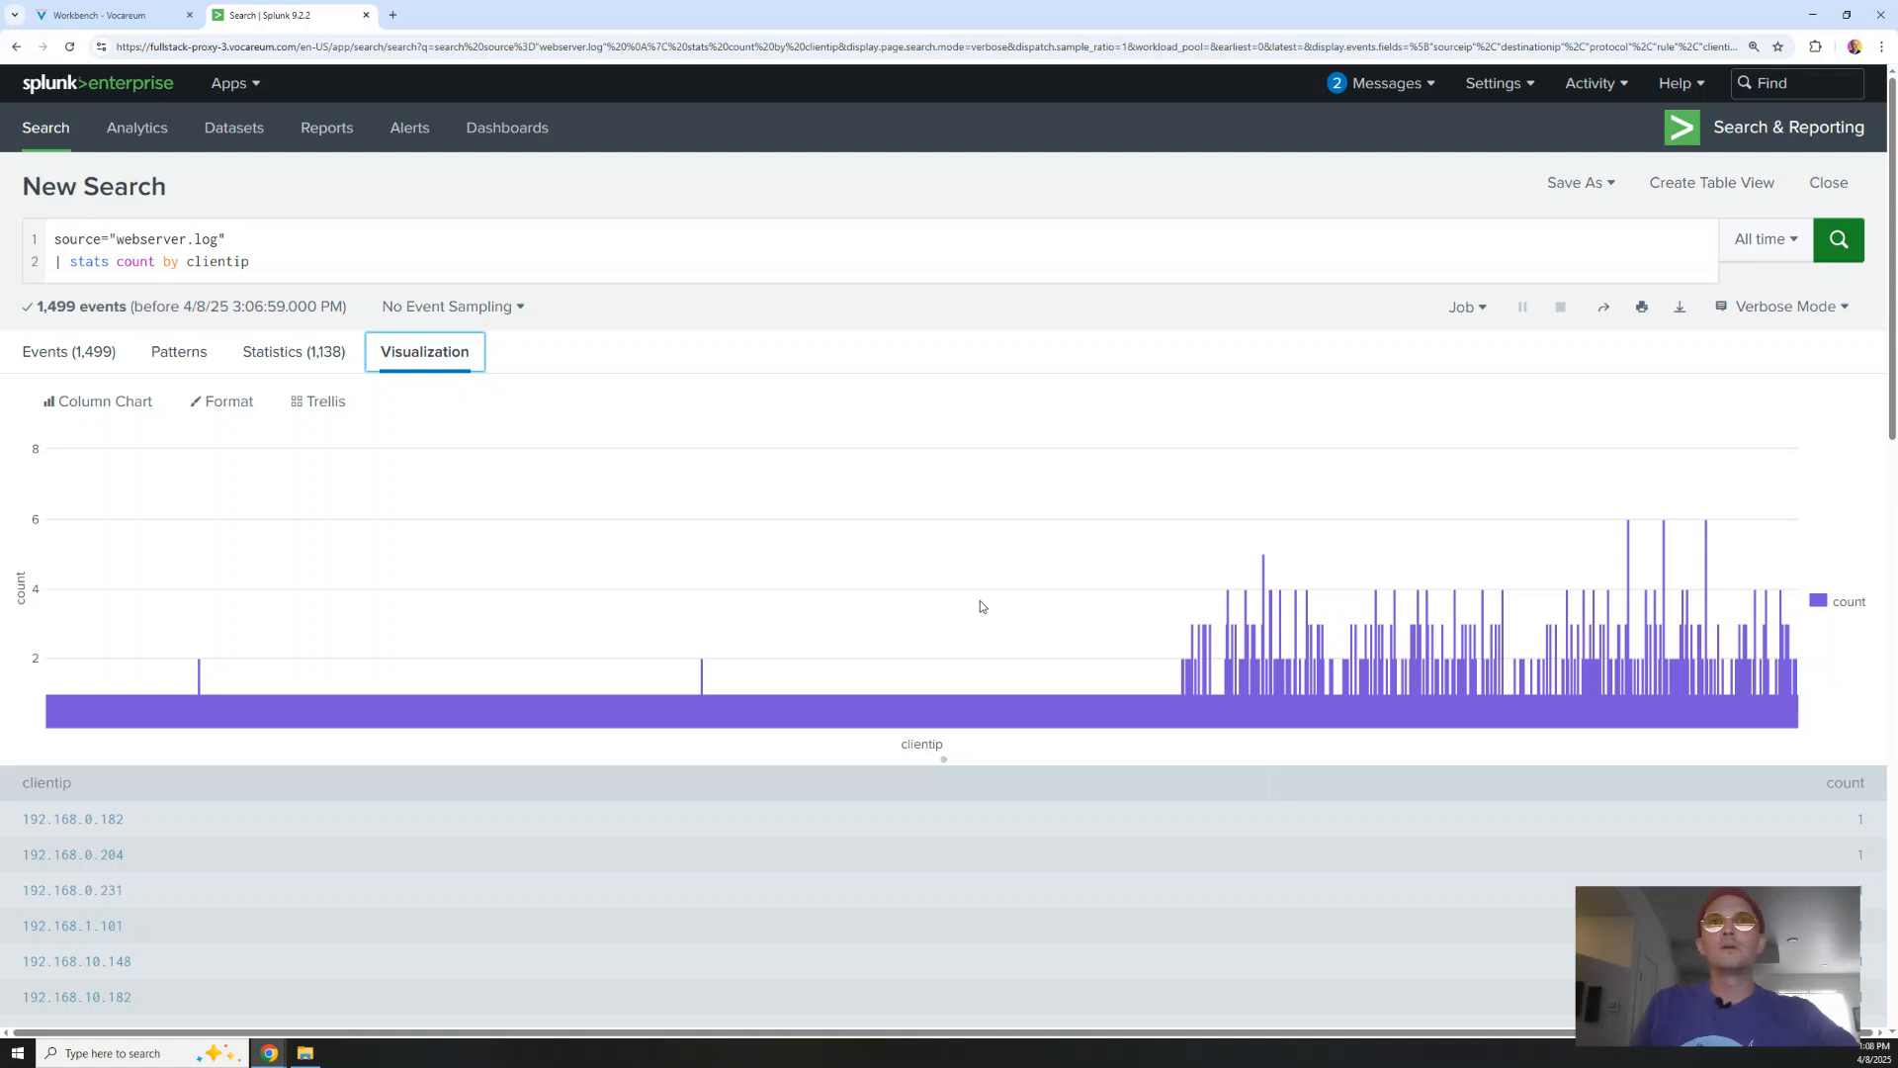
pyautogui.moveTo(967, 711)
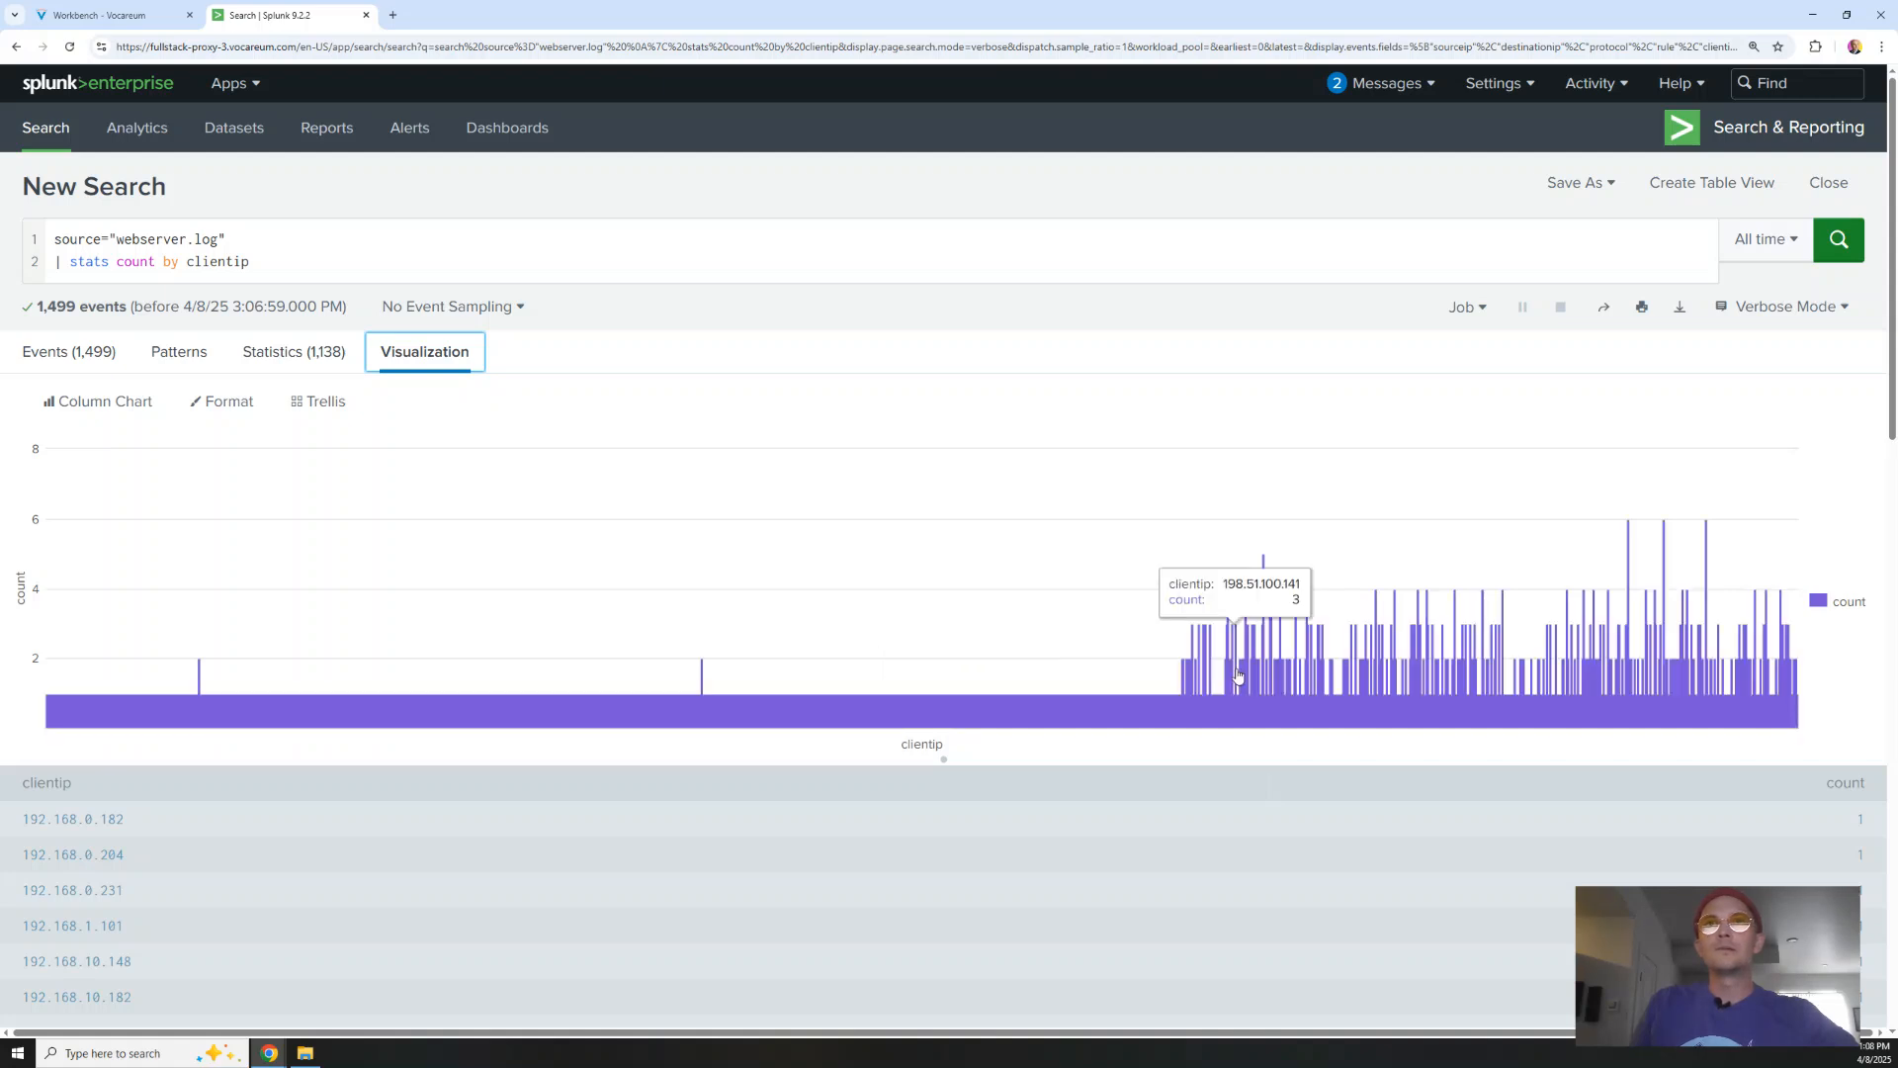
pyautogui.moveTo(1264, 571)
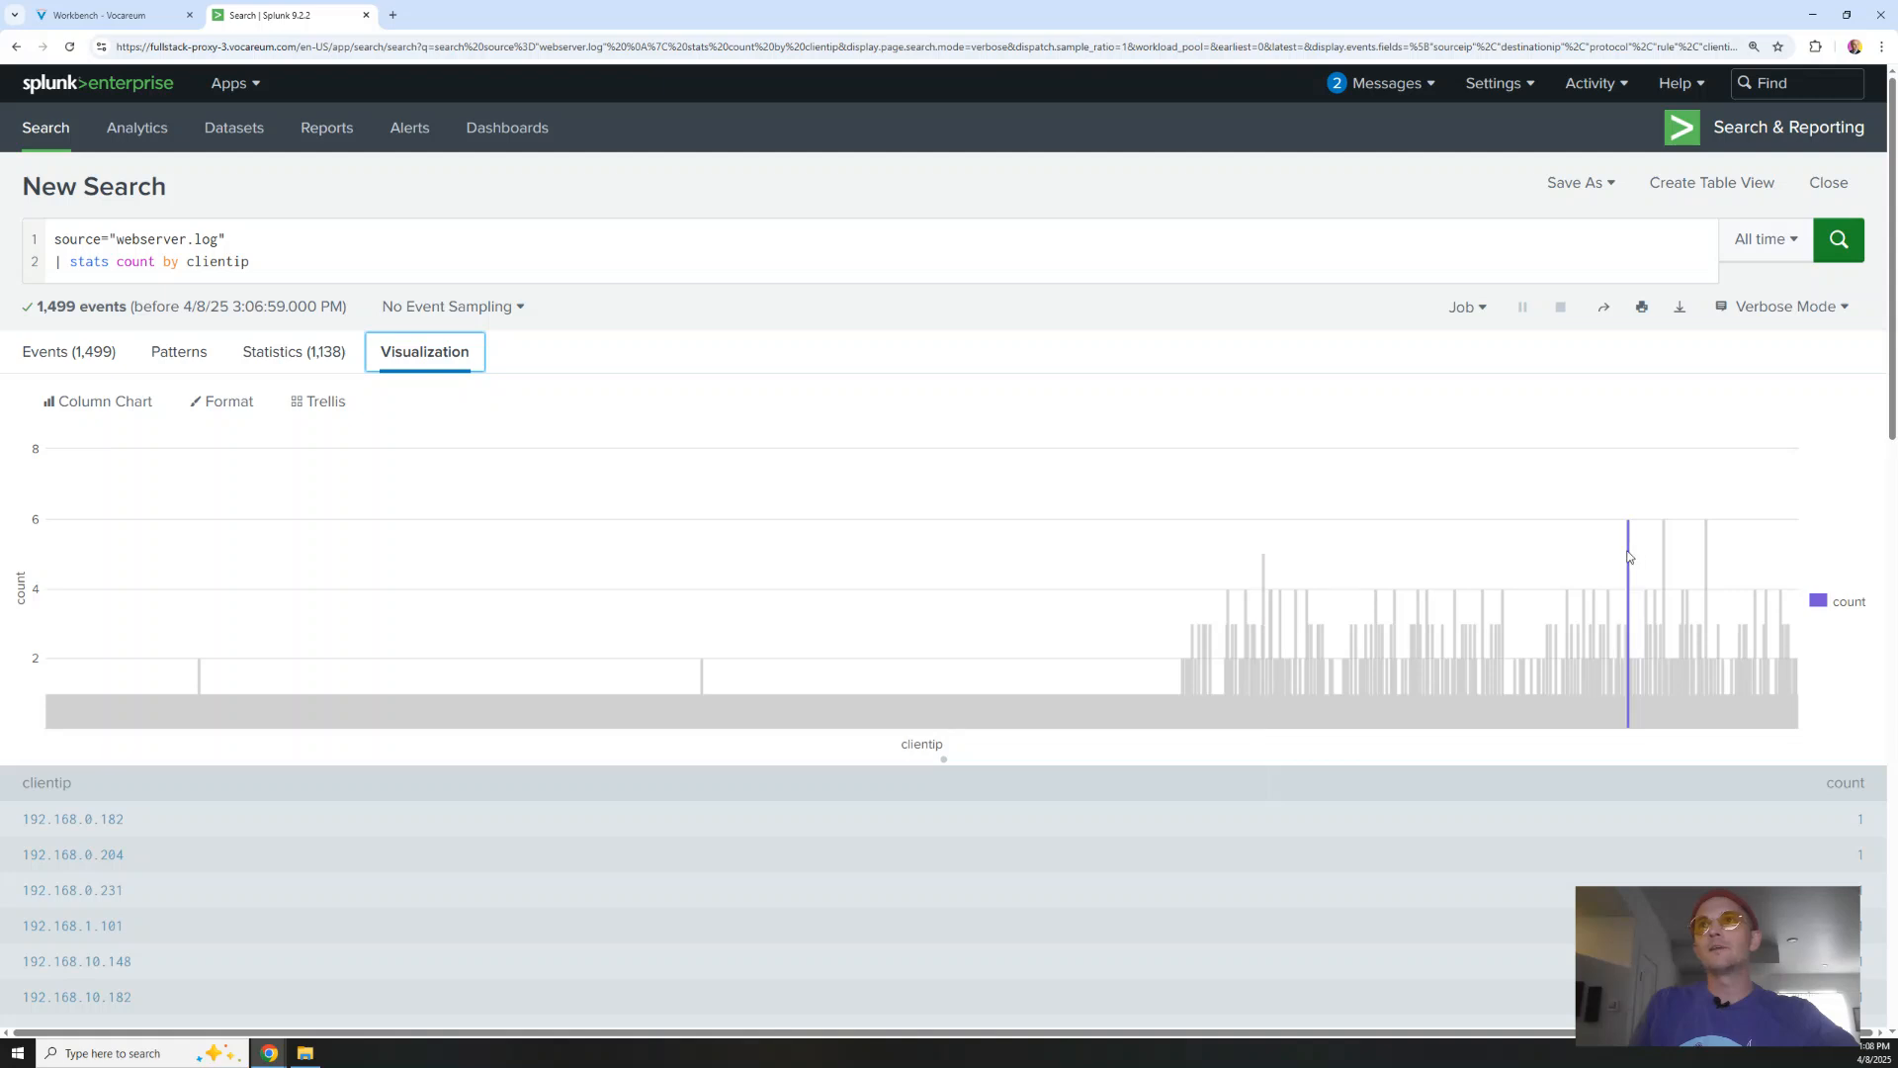
pyautogui.moveTo(1630, 557)
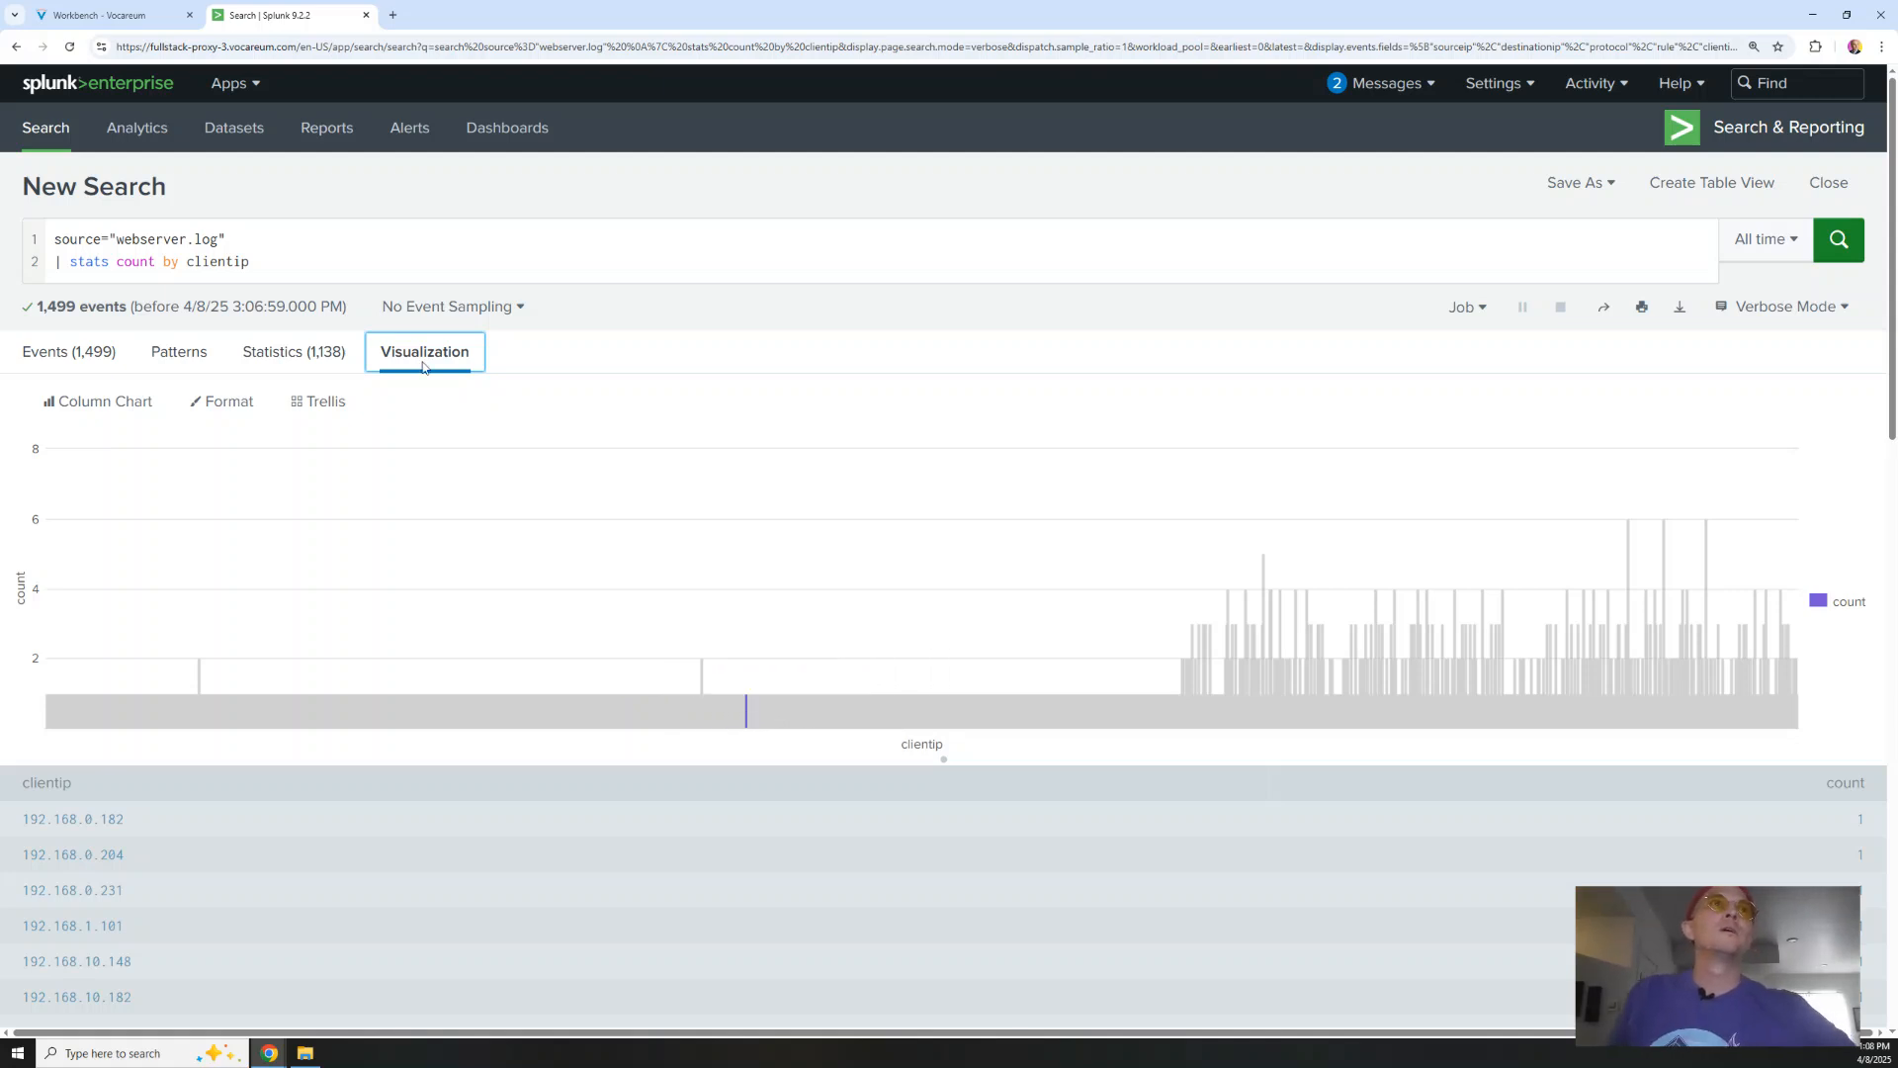
# Try to limit the results by appending > 1 after clientip in the stats line and running the search
pyautogui.click(280, 265)
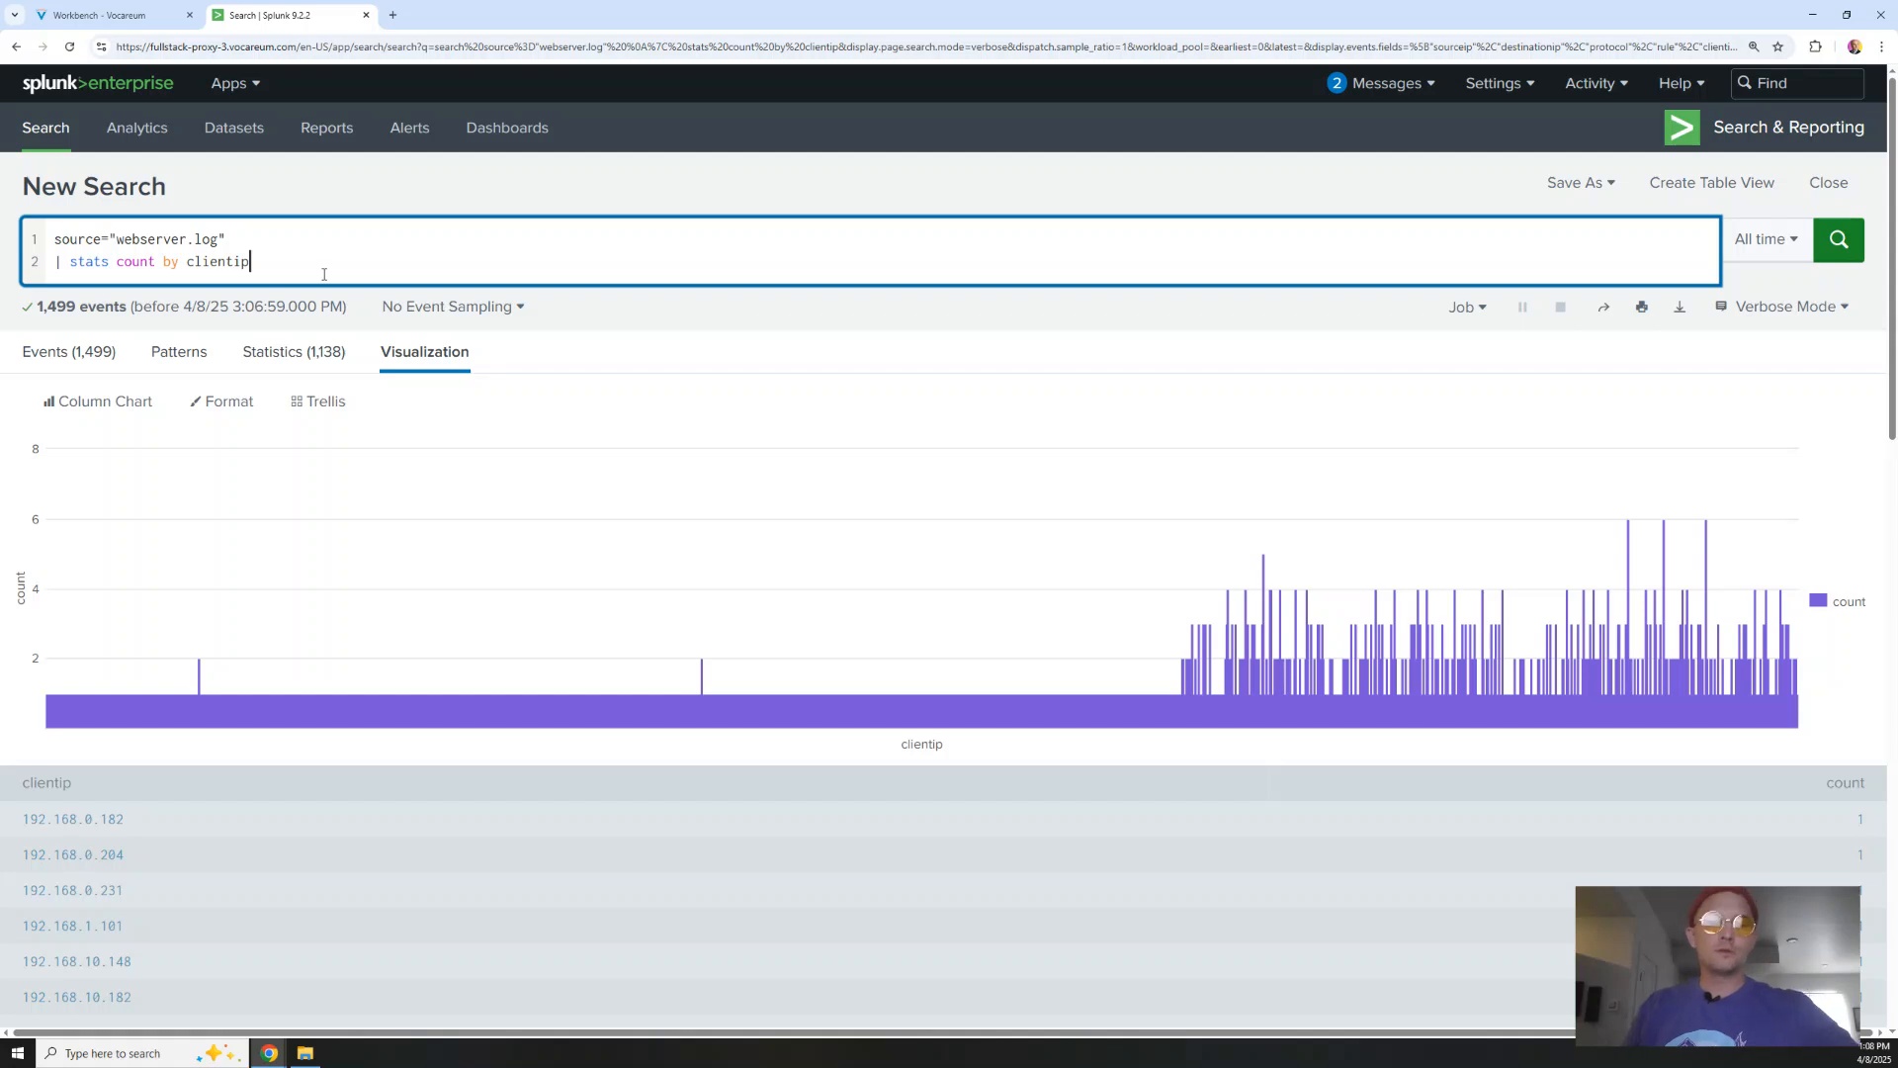
pyautogui.write('>')
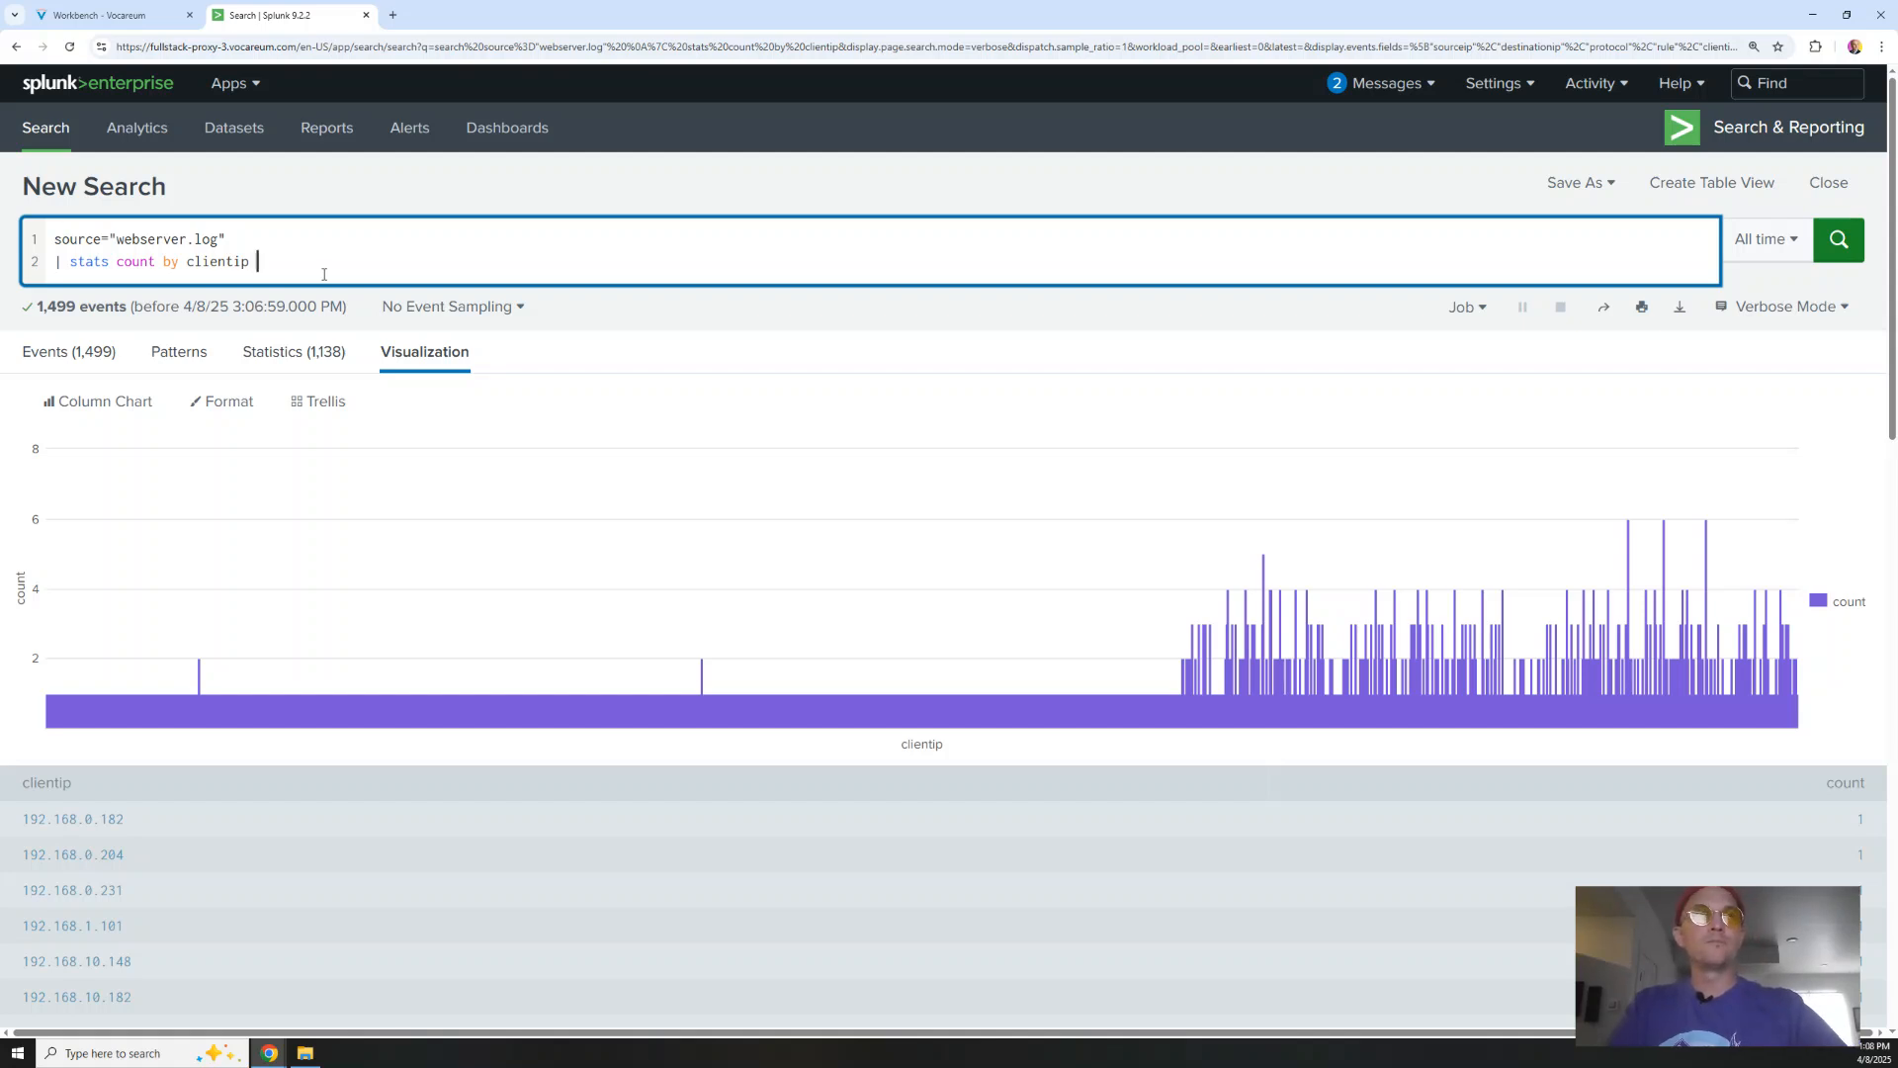
pyautogui.write(' 1')
pyautogui.press('Return')
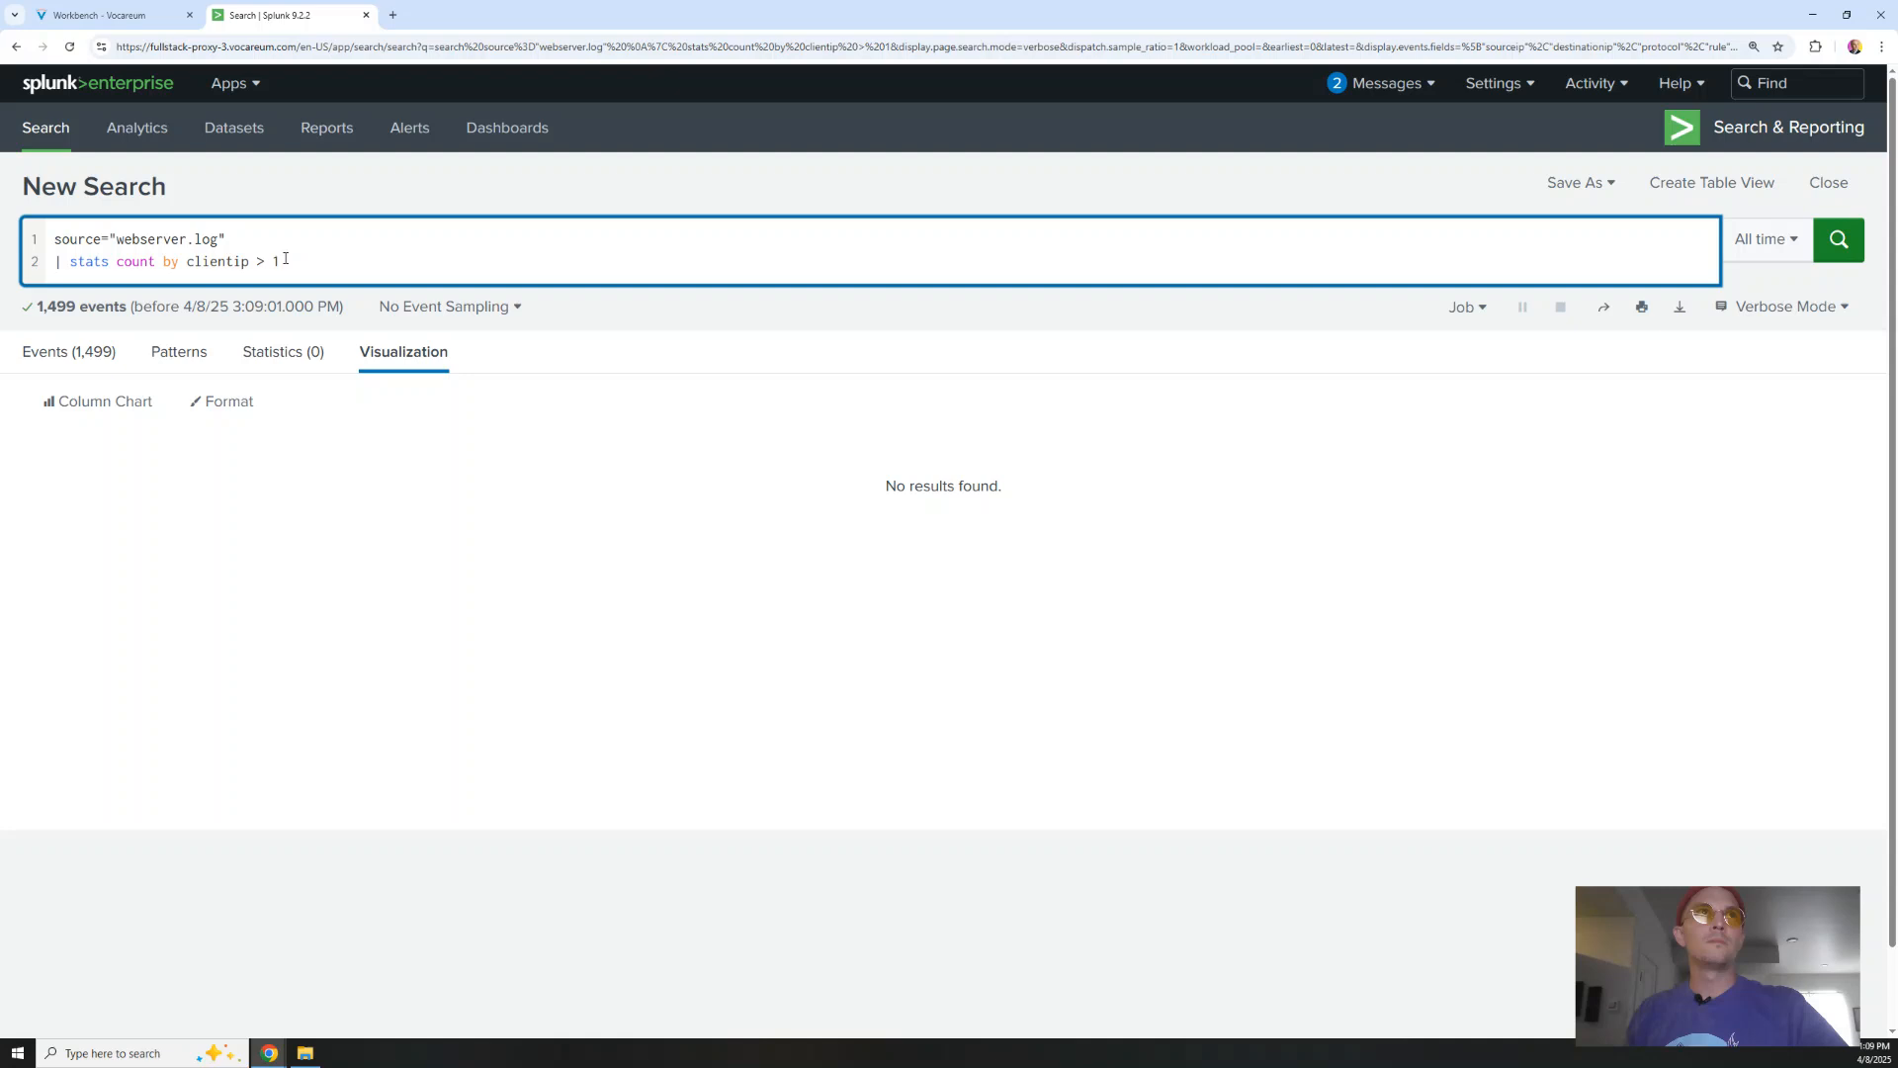
# Remove the > 1 after clientip and try the search with stats count>1 by clientip instead
pyautogui.moveTo(288, 263); pyautogui.dragTo(248, 263)
pyautogui.press('BackSpace')
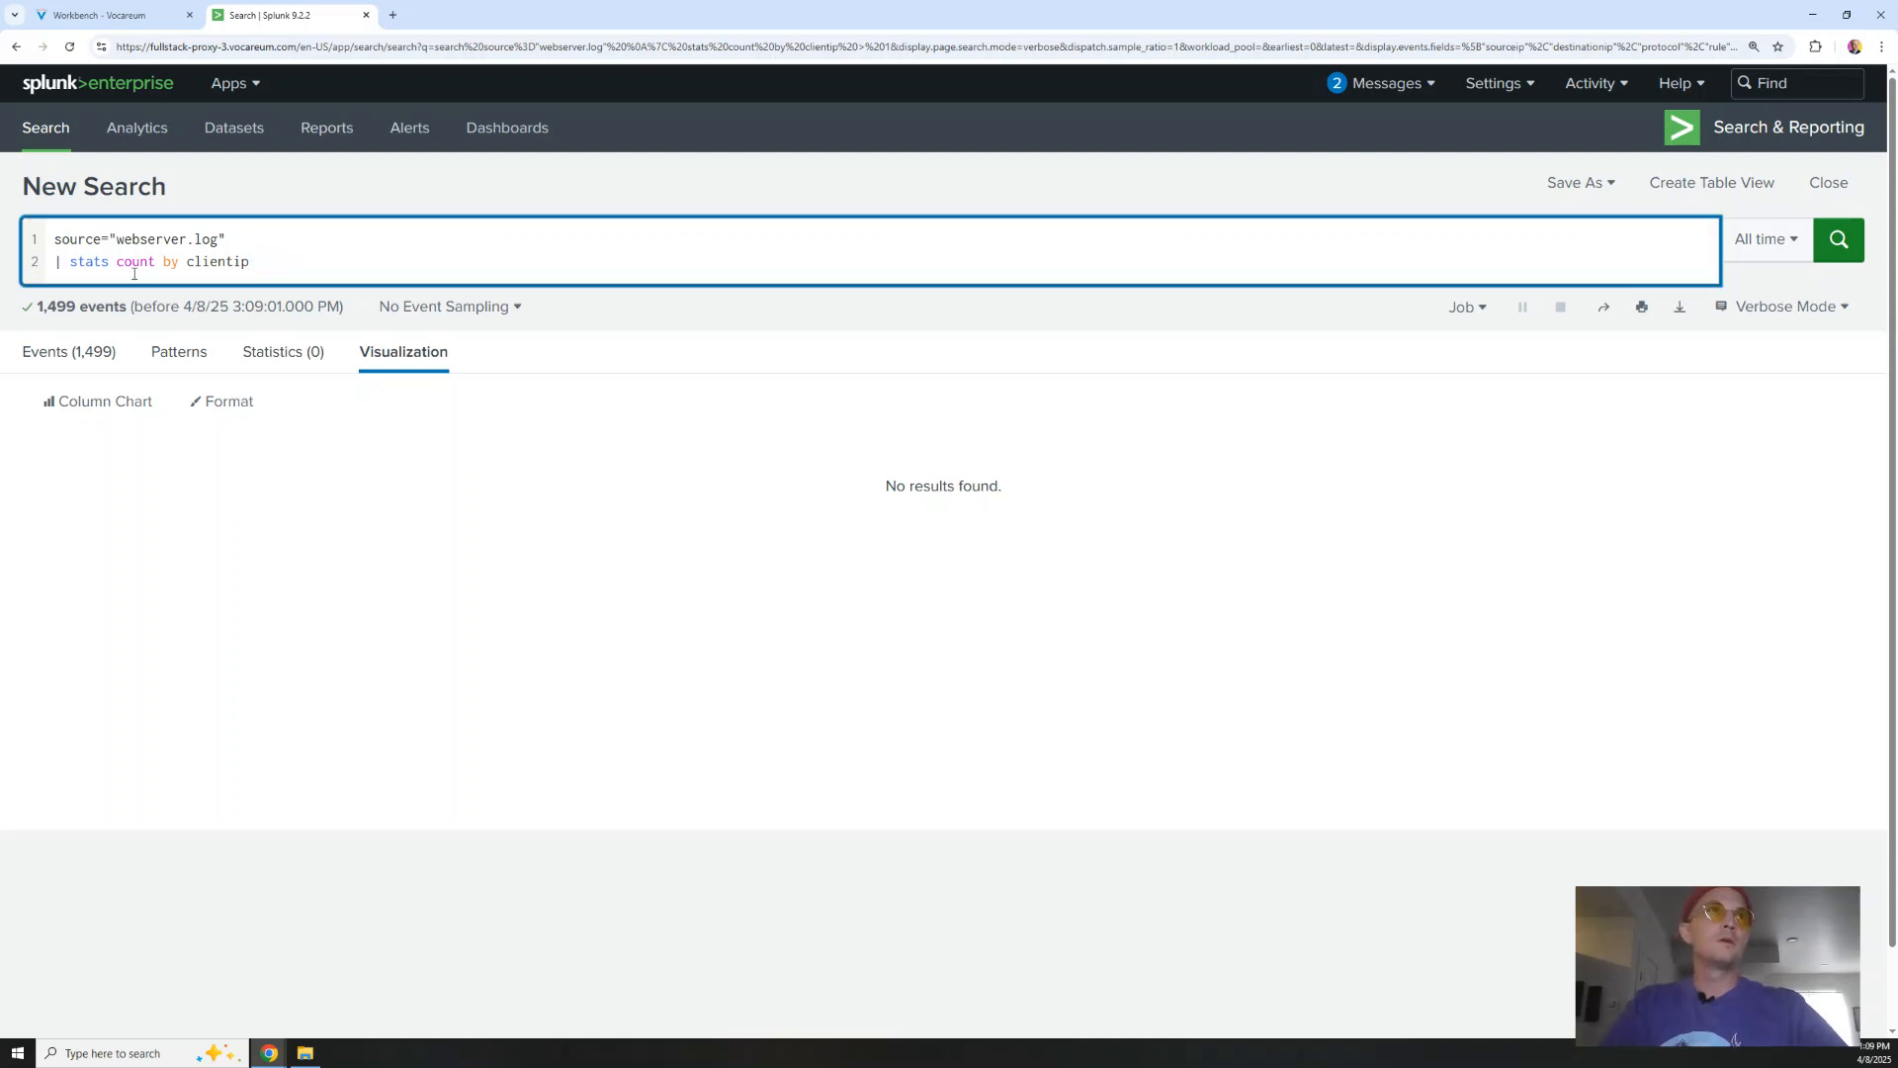
pyautogui.write('>1')
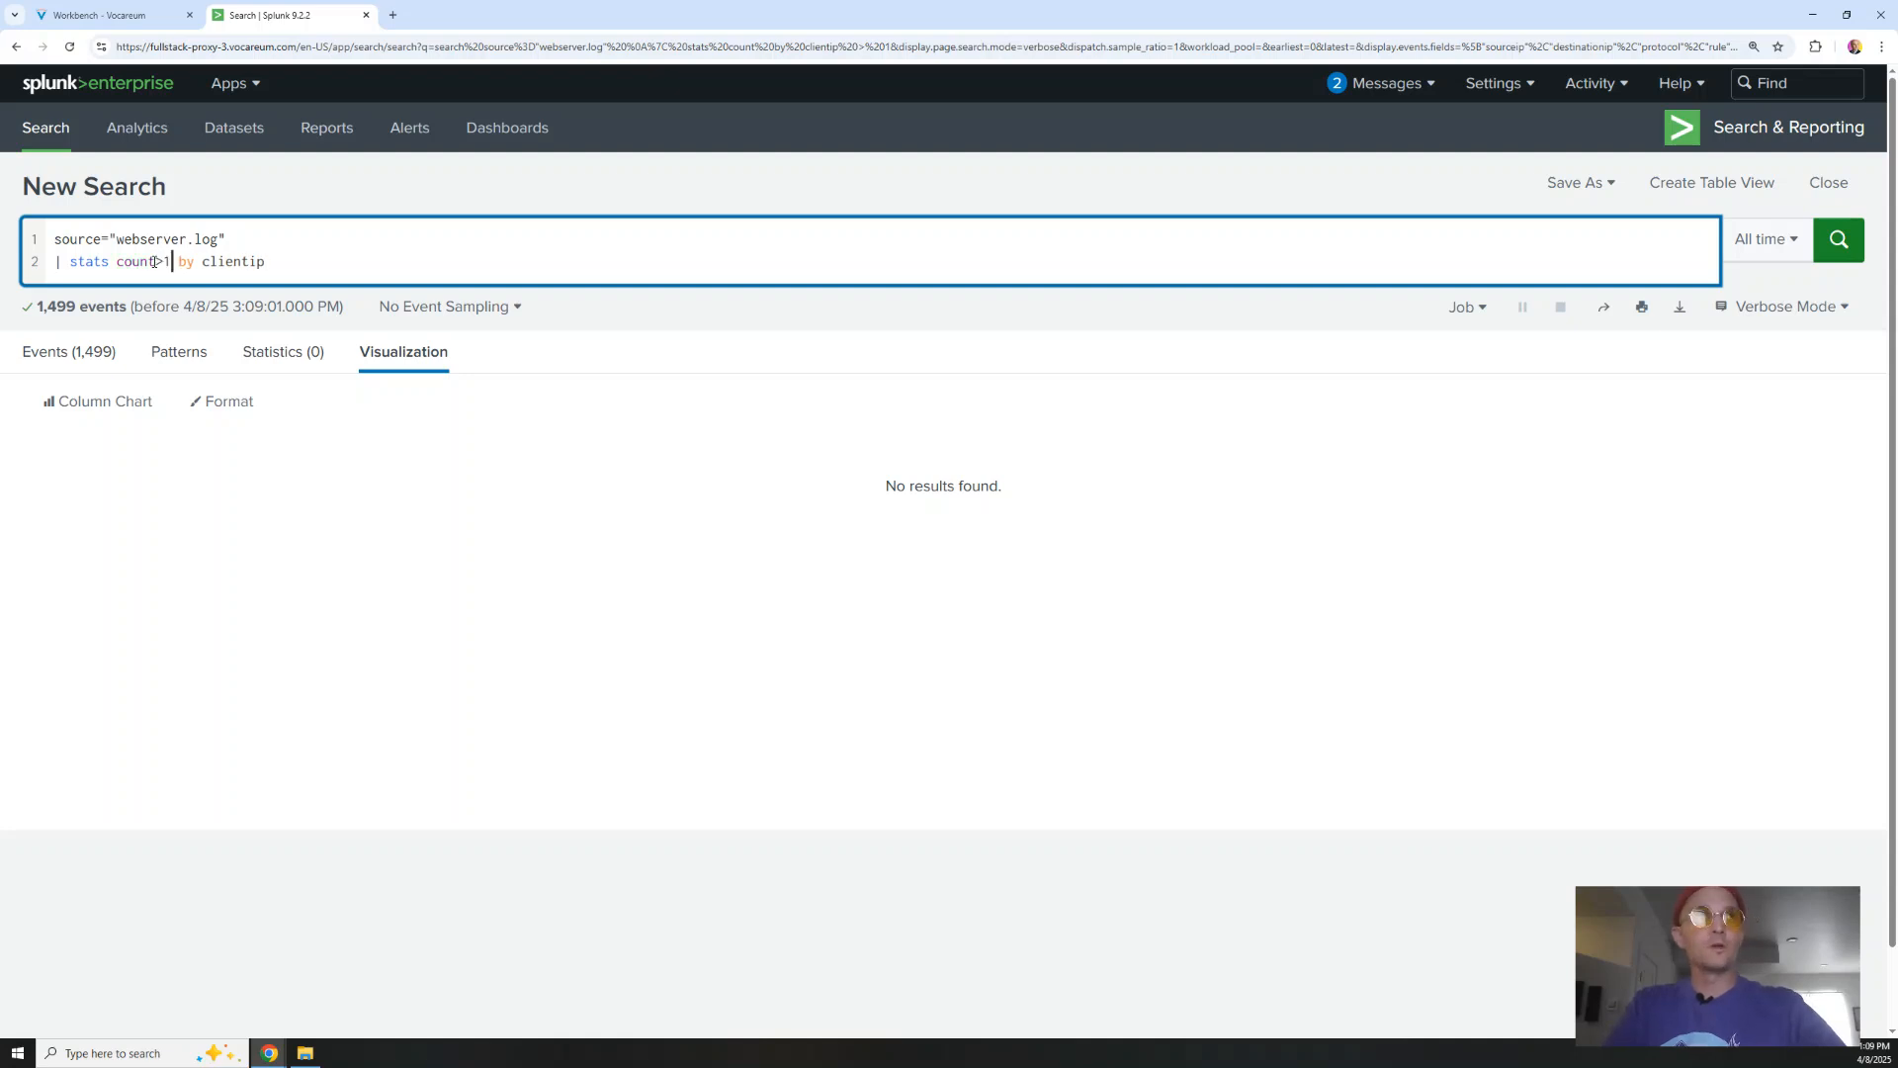
pyautogui.press('Return')
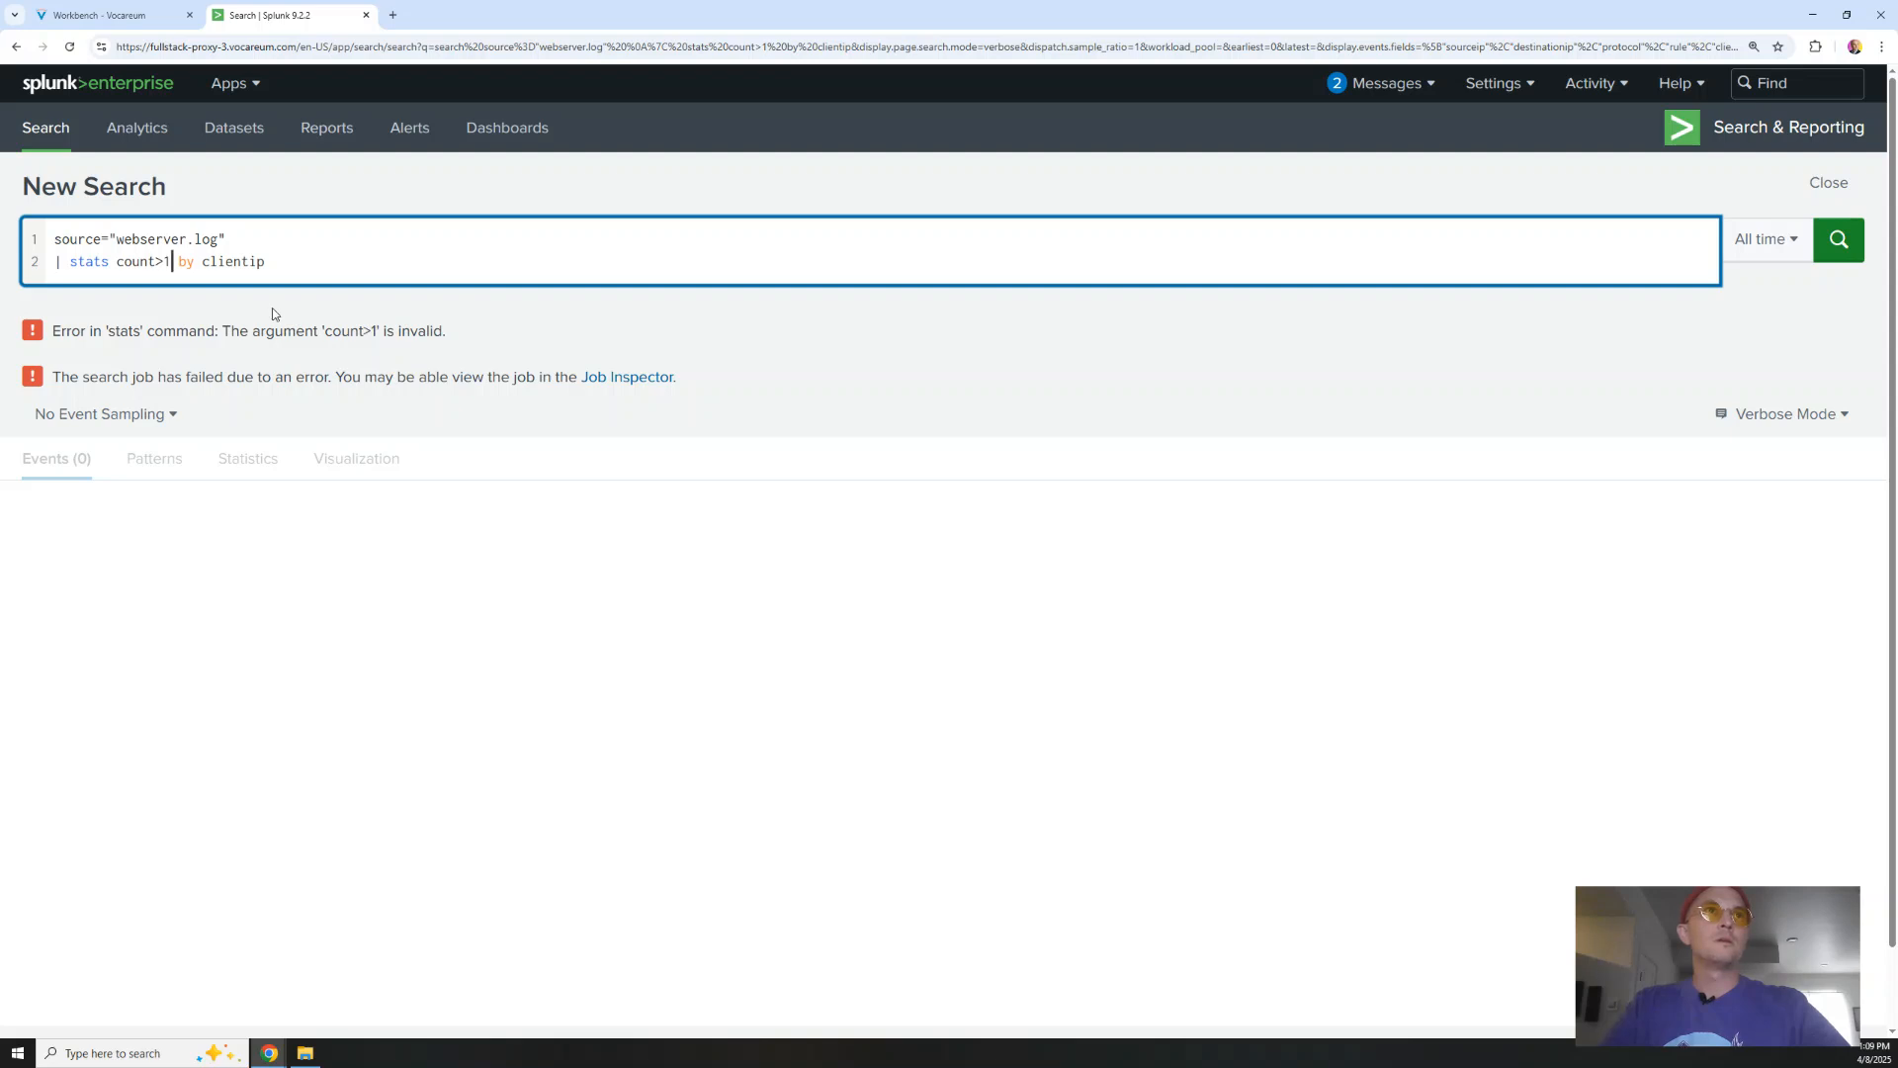
# Restore plain count in the stats line and try the search with stats count by clientip>1
pyautogui.press('BackSpace')
pyautogui.press('BackSpace')
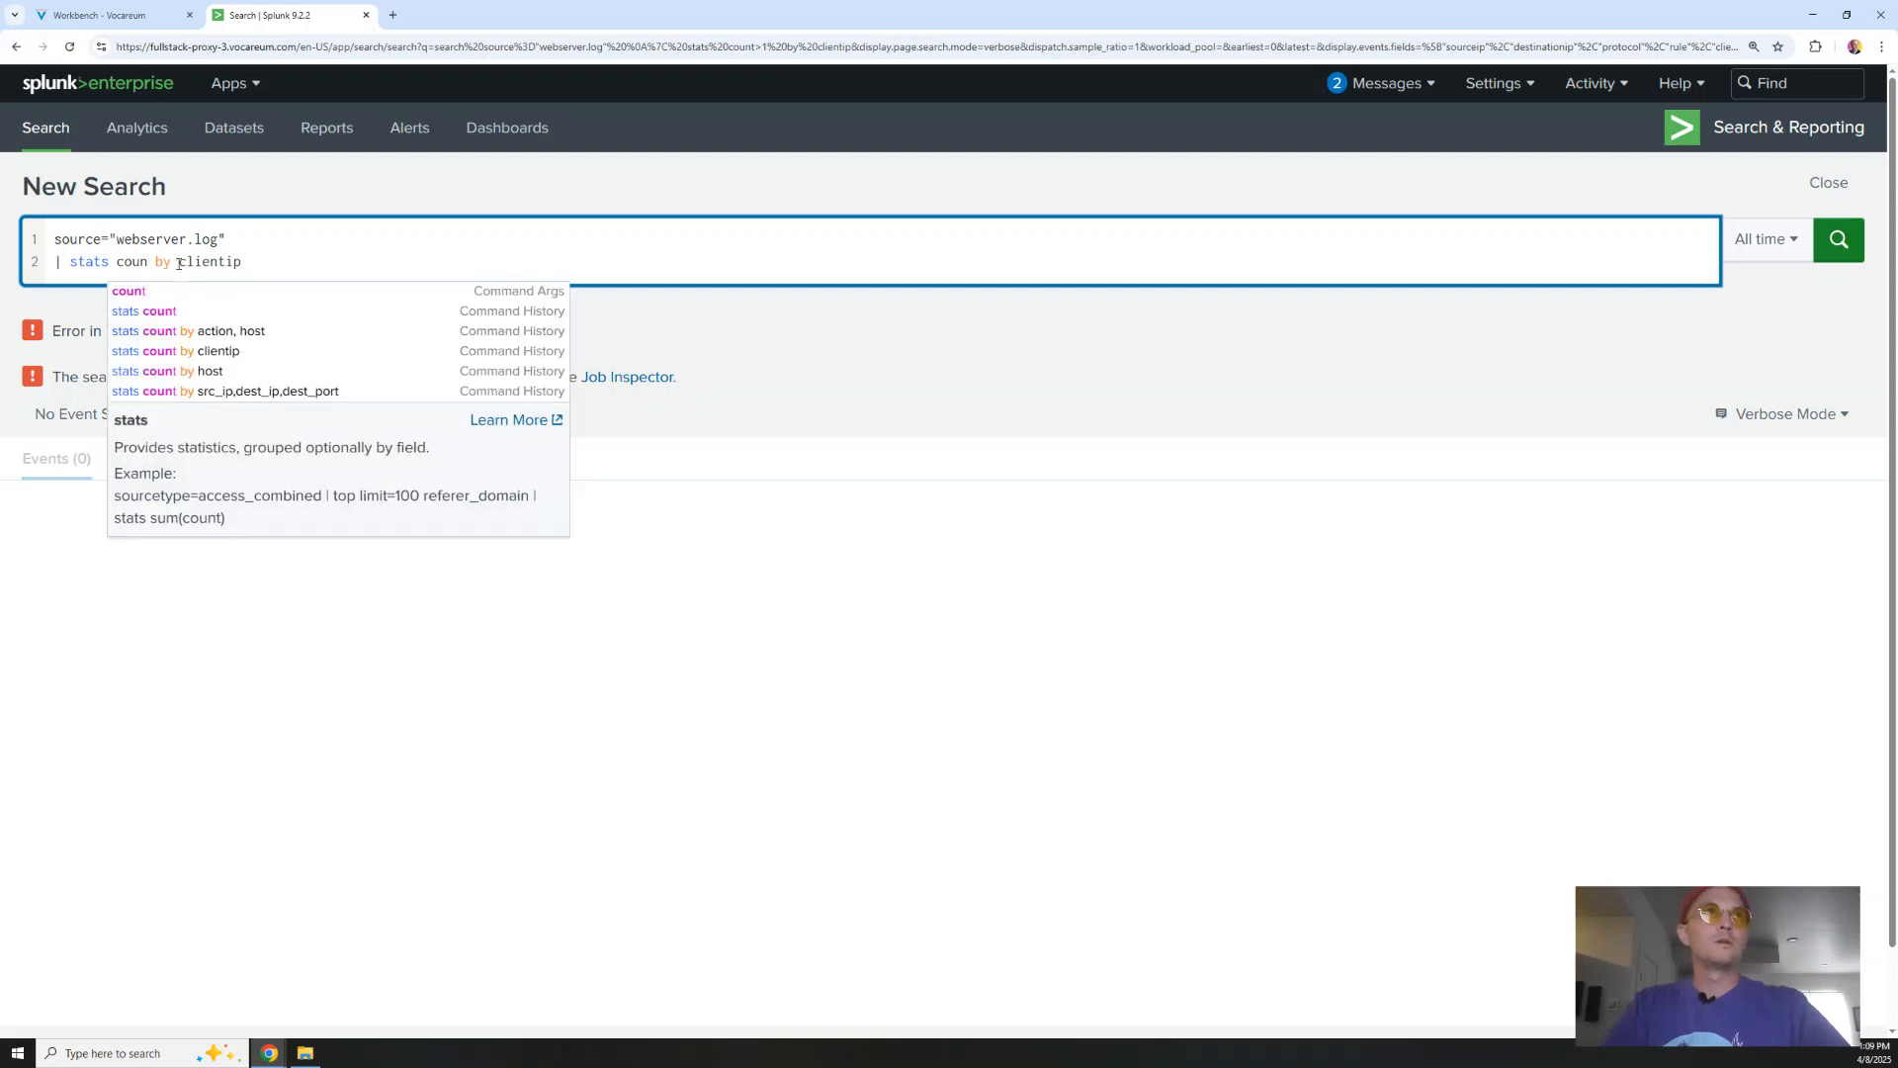
pyautogui.click(257, 262)
pyautogui.write('>')
pyautogui.press('BackSpace')
pyautogui.press('BackSpace')
pyautogui.write('>1')
pyautogui.press('Return')
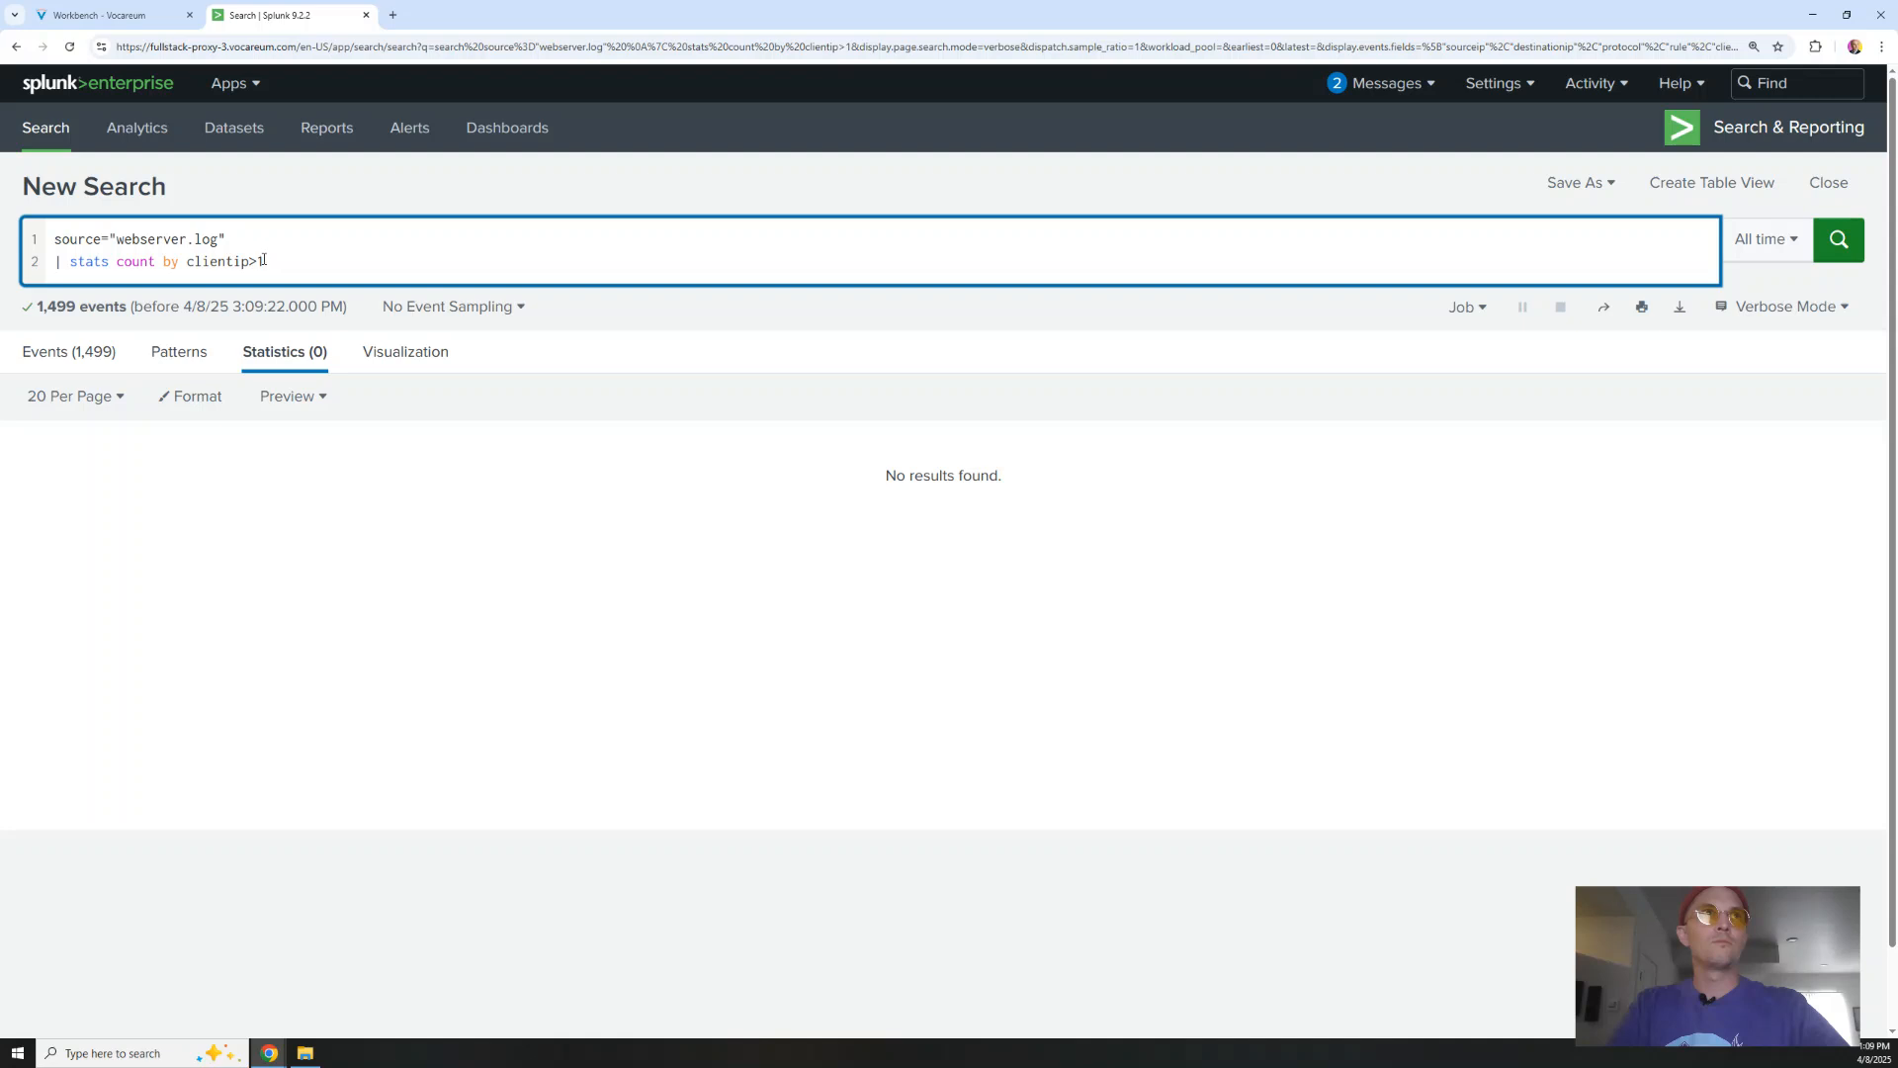
# Delete the >1 condition from the query and rerun the search with | stats count by clientip
pyautogui.press('BackSpace')
pyautogui.press('BackSpace')
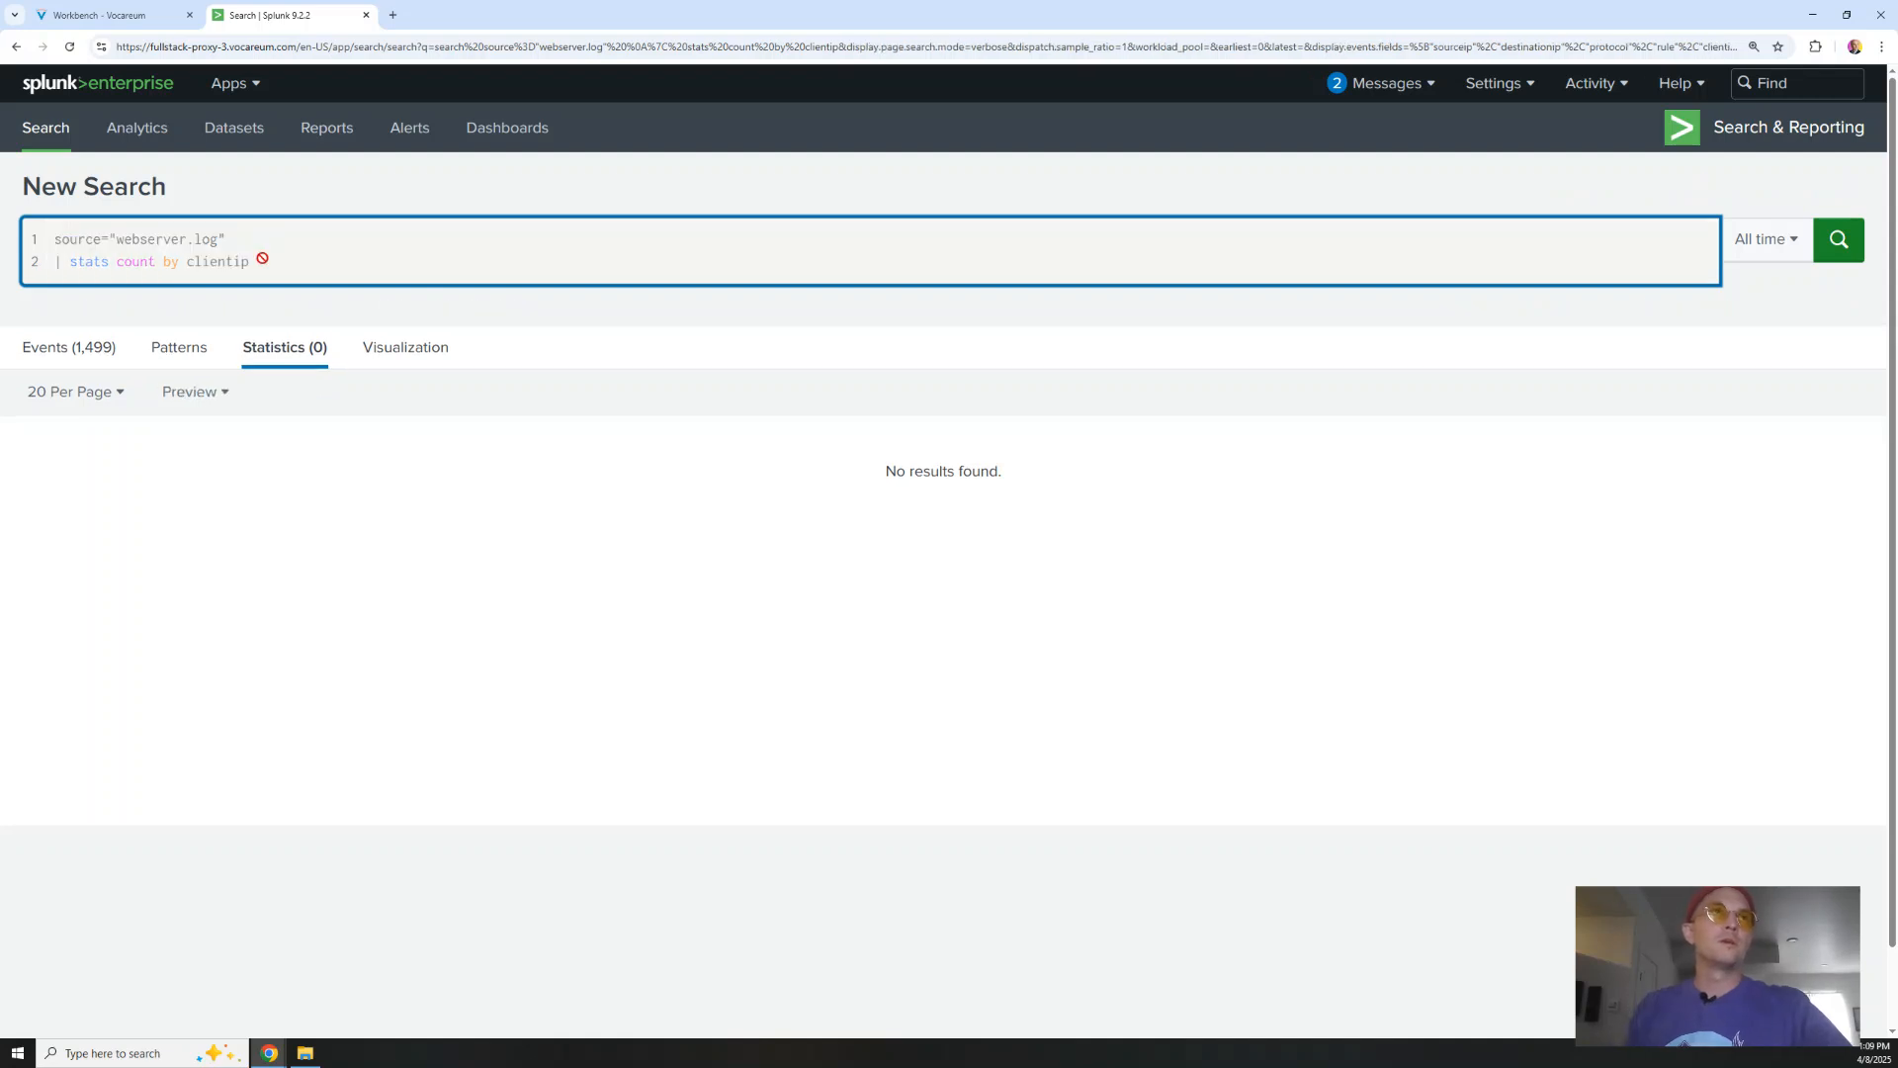
pyautogui.press('Return')
# Copy the whole two-line query and paste it into a Gemini prompt in the other browser window
pyautogui.moveTo(265, 259); pyautogui.dragTo(72, 226)
pyautogui.hotkey('ctrl', 'c')
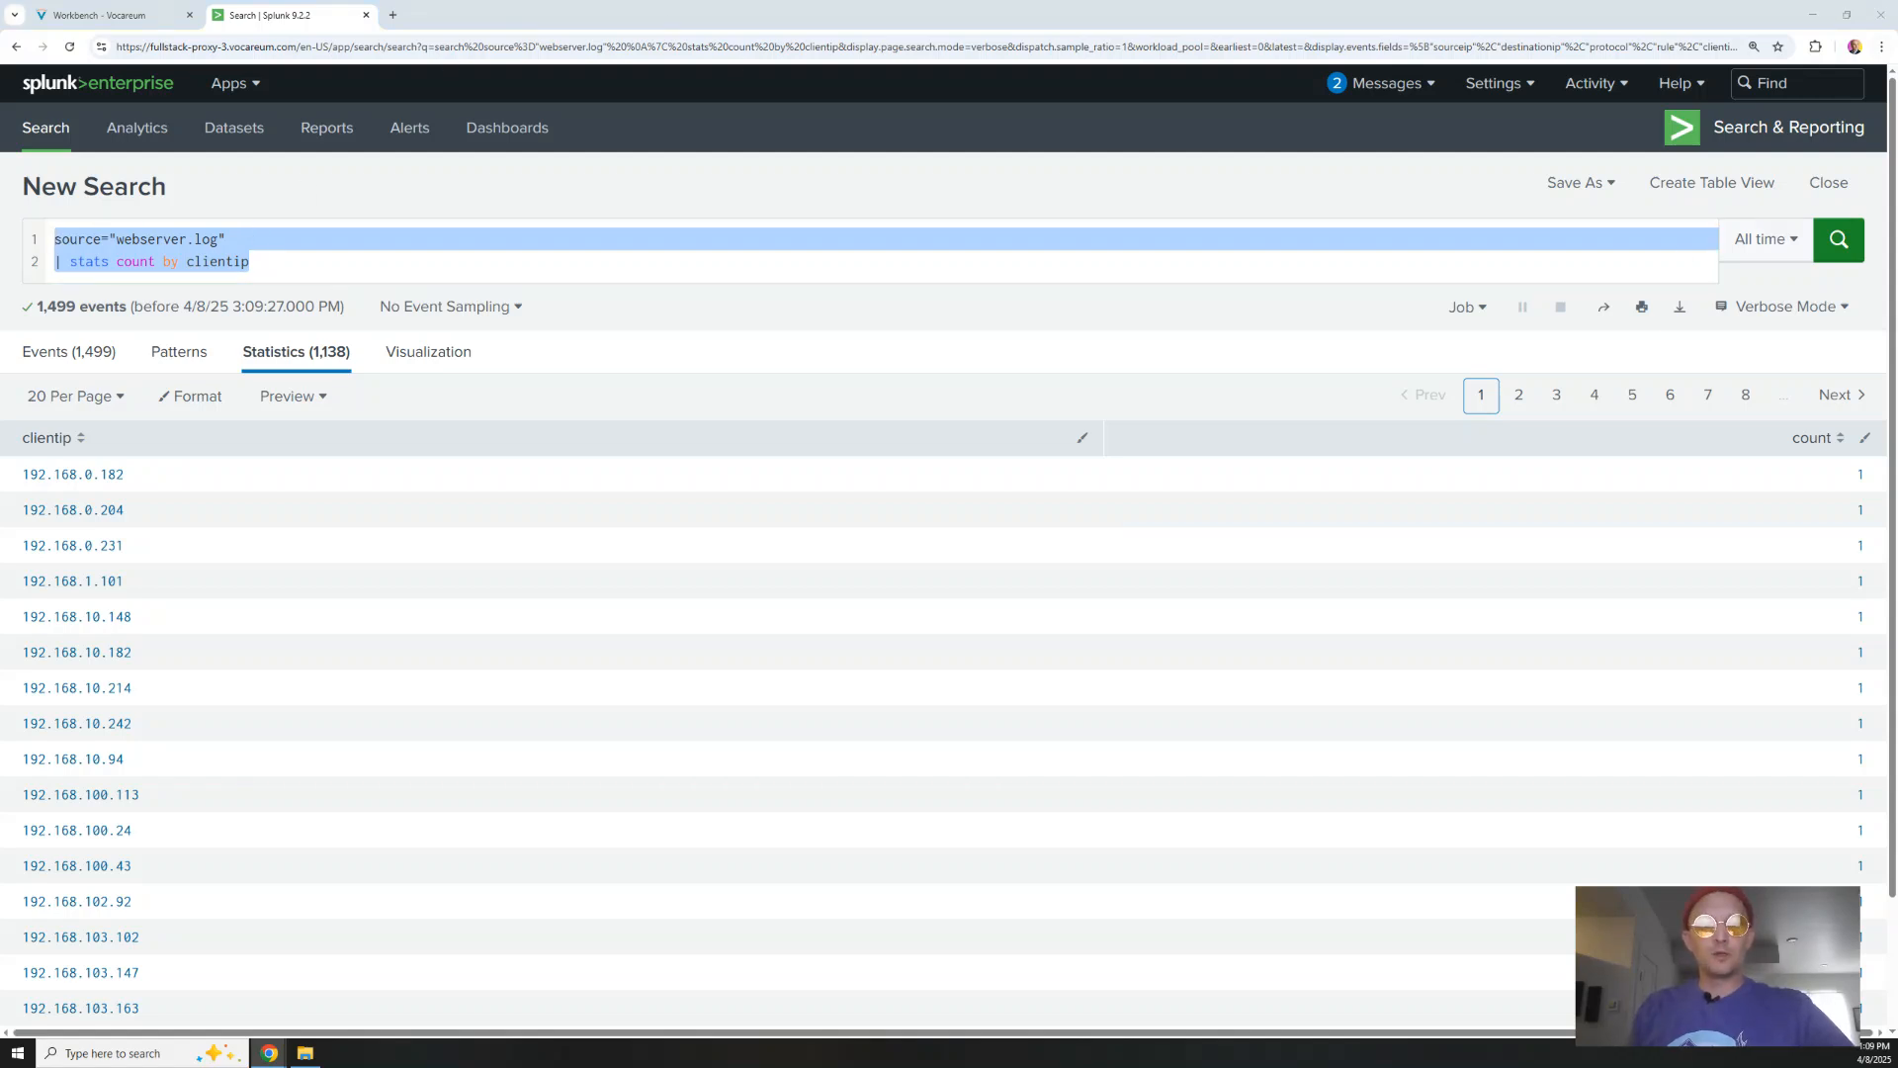
pyautogui.moveTo(927, 1064); pyautogui.dragTo(888, 212)
pyautogui.click(775, 841)
pyautogui.hotkey('ctrl', 'v')
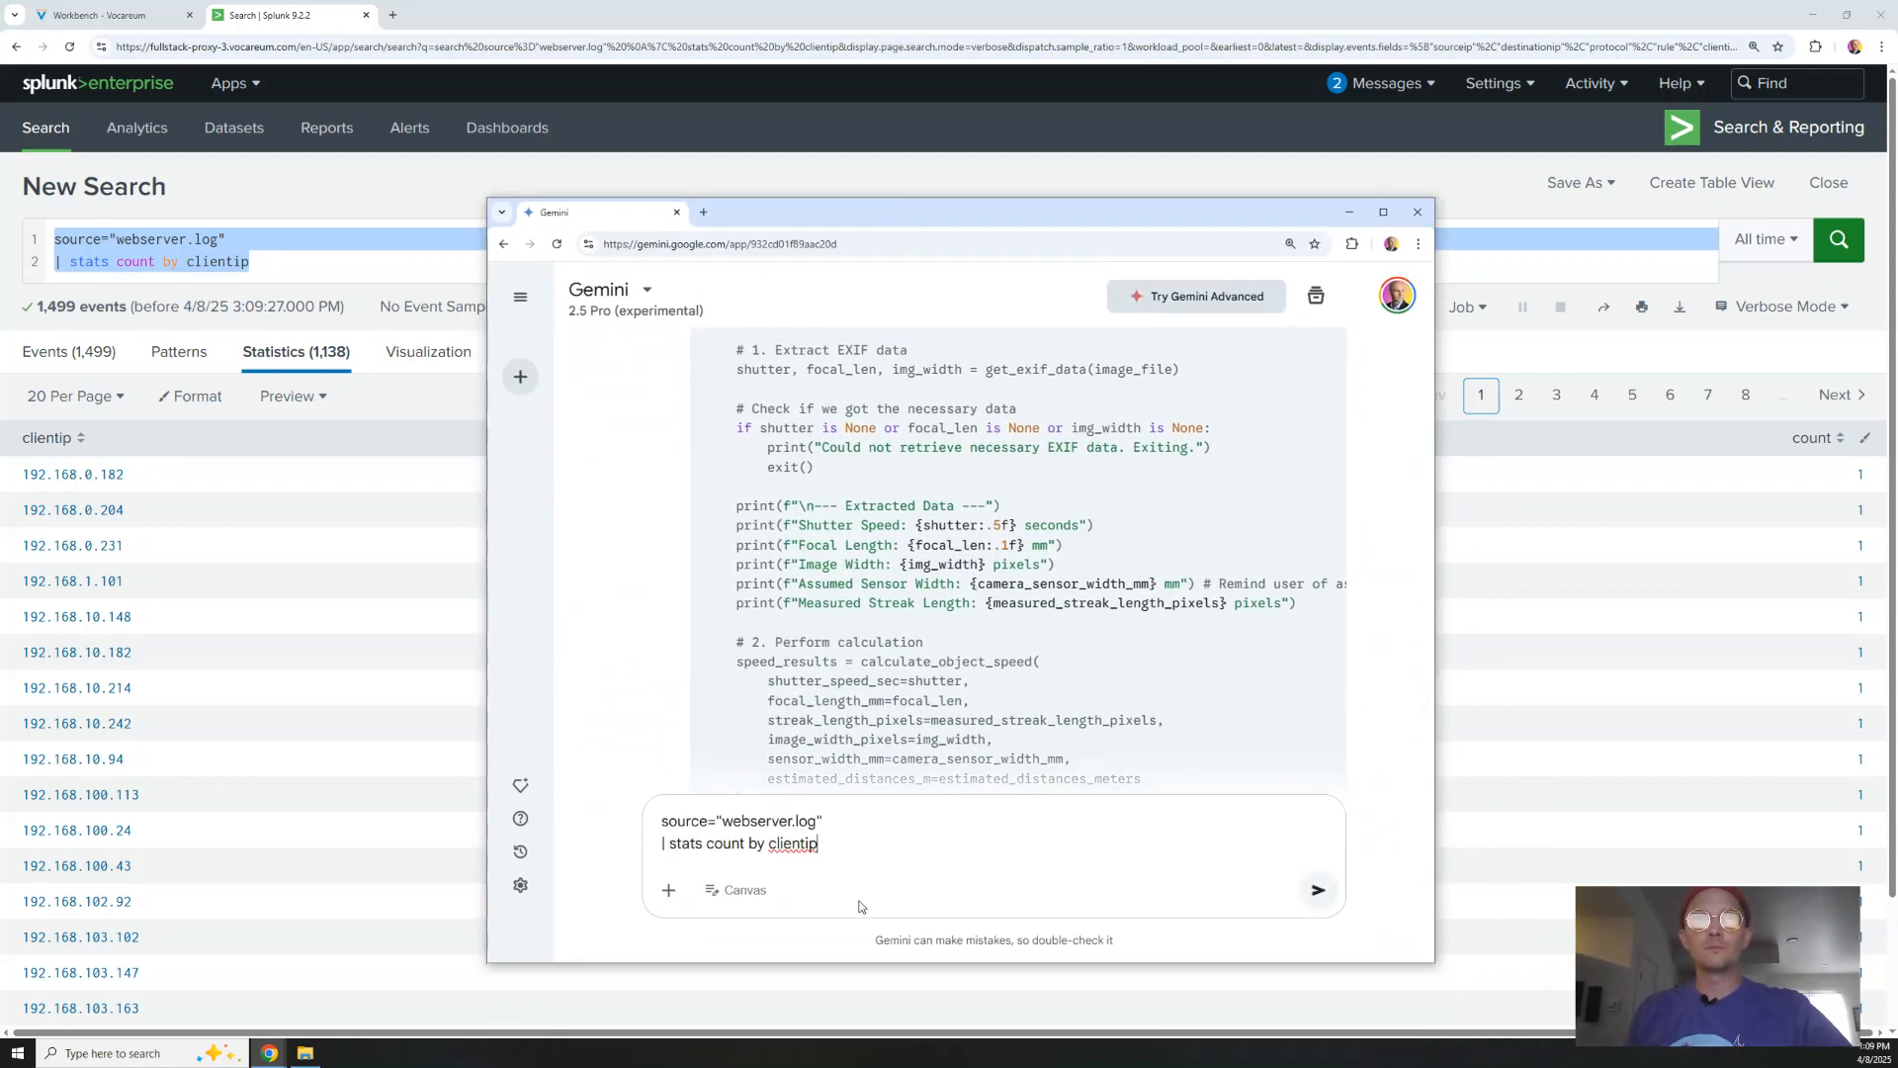
# Below the pasted query, ask Gemini how to filter it to show only IPs with a count greater than 1
pyautogui.hotkey('shift', 'Return')
pyautogui.hotkey('shift', 'Return')
pyautogui.write('How t')
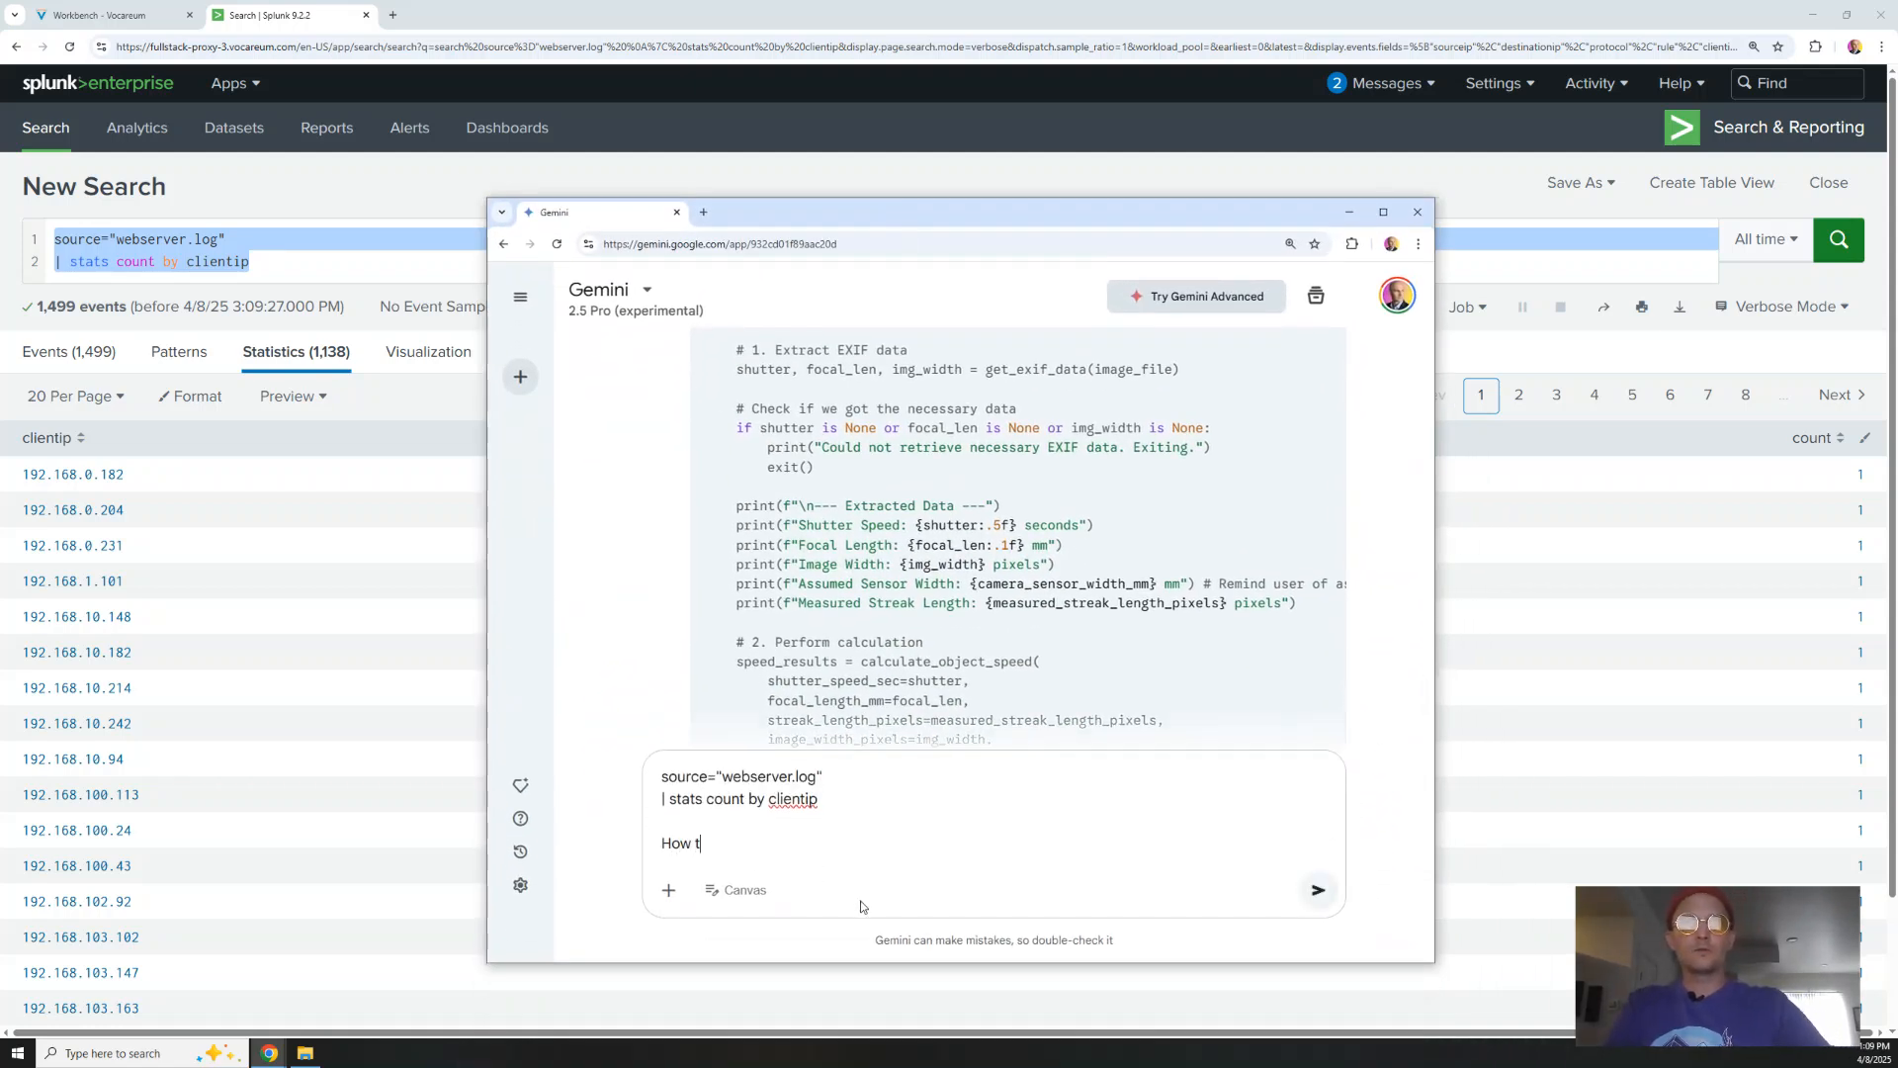
pyautogui.write('o s')
pyautogui.press('BackSpace')
pyautogui.write('filter this ')
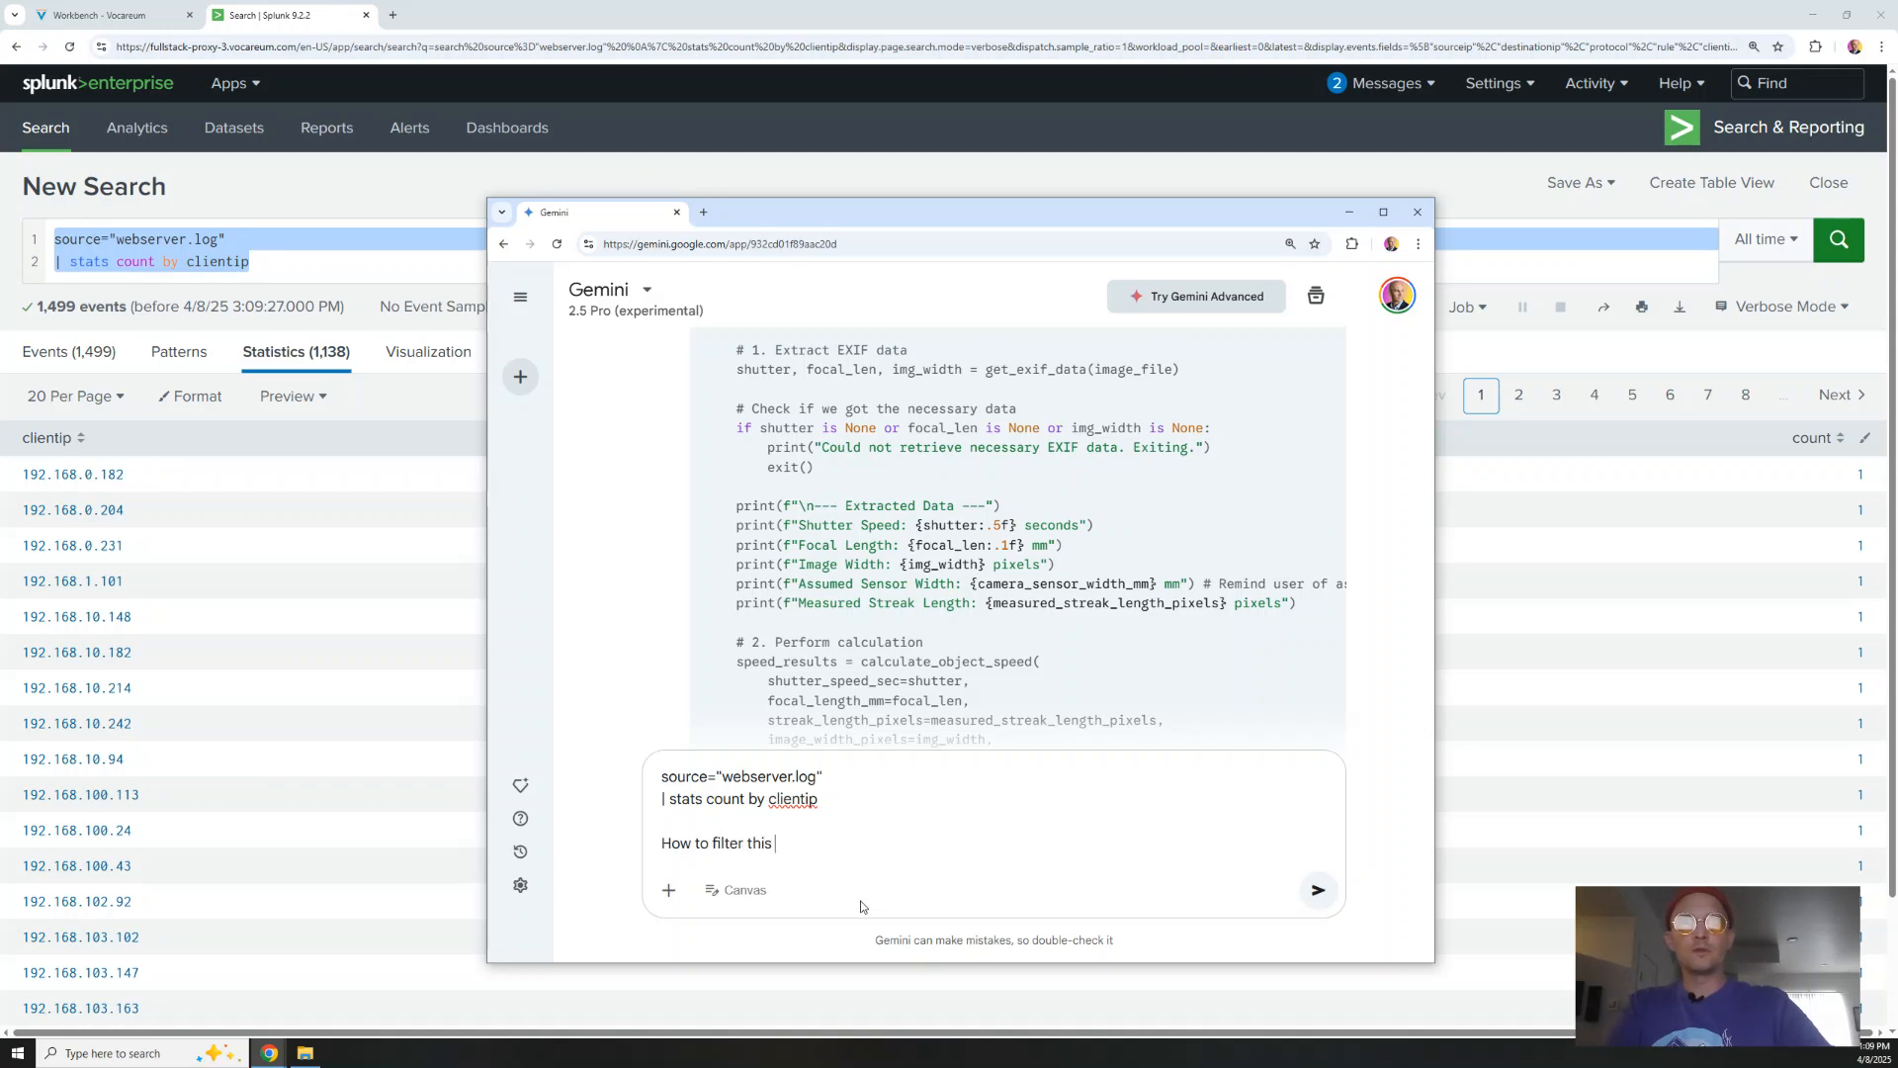
pyautogui.write('to show me only')
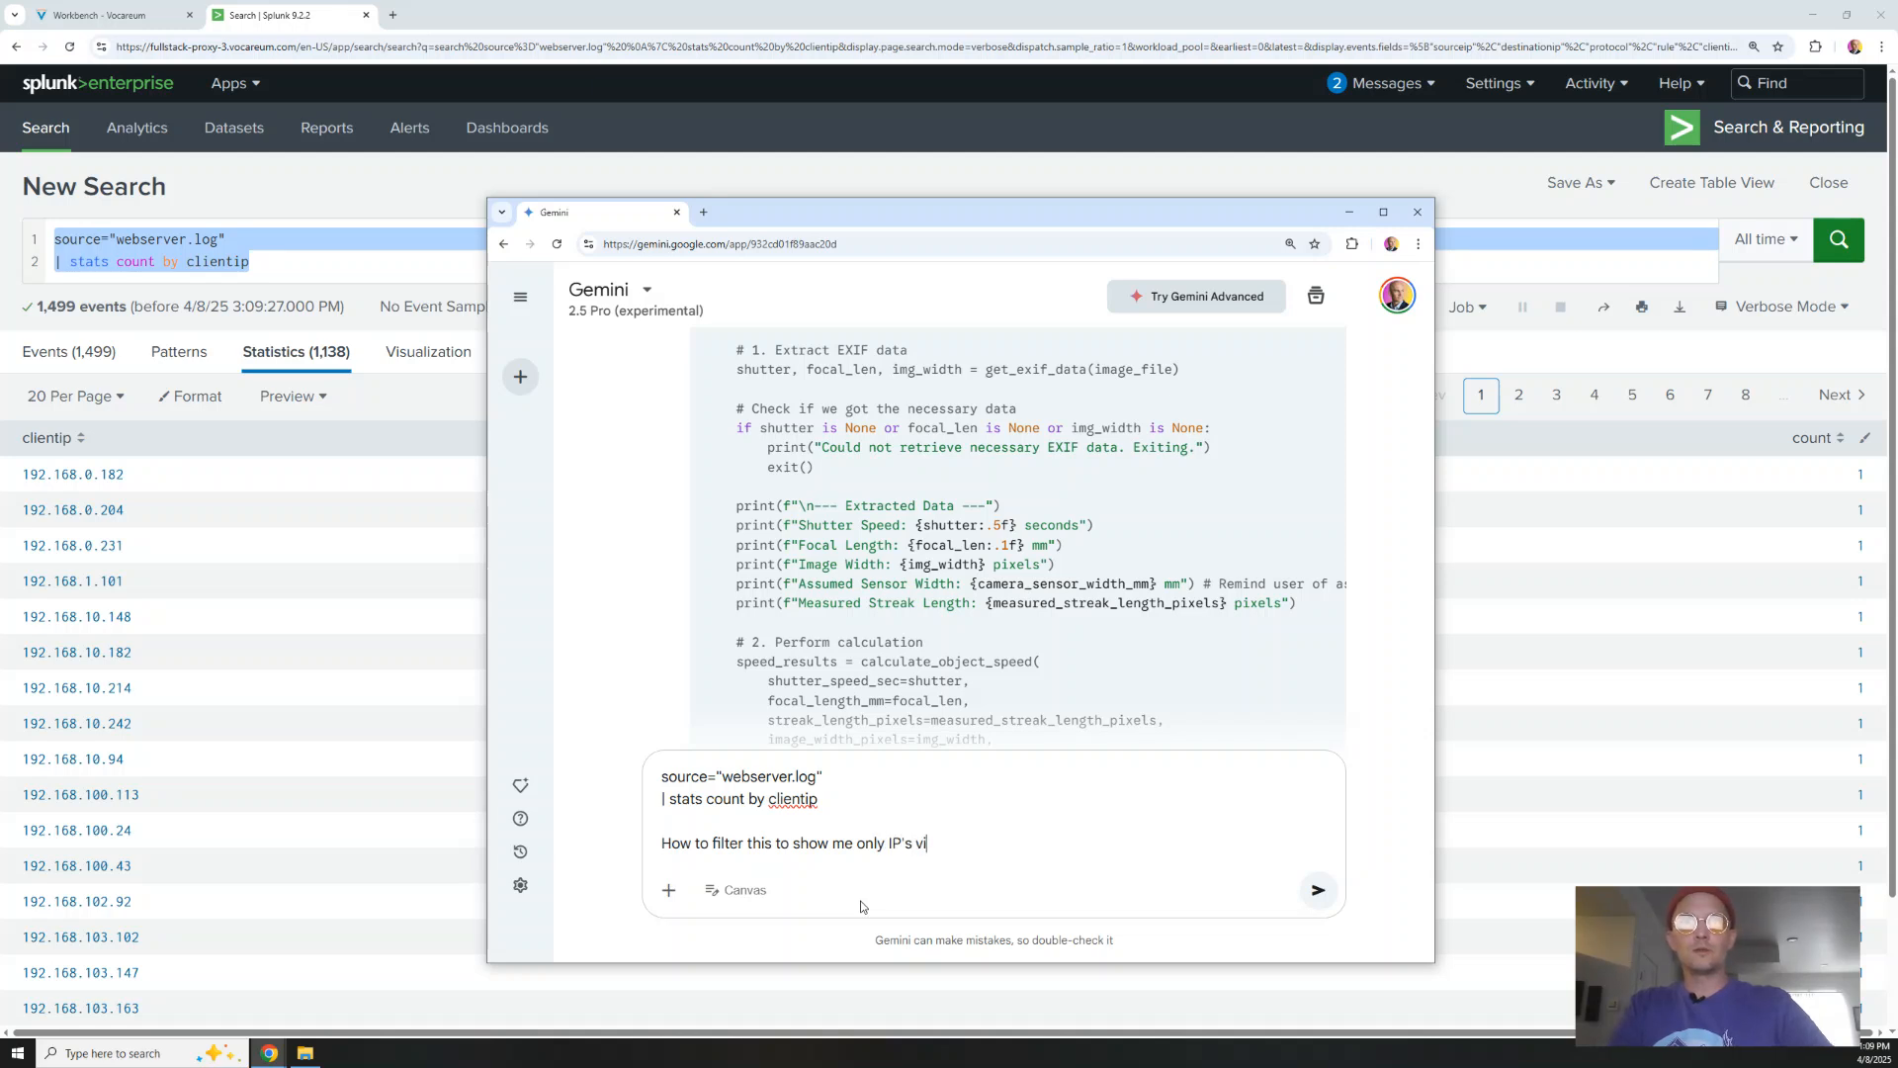
pyautogui.write(" IP's with count greater than 1")
pyautogui.press('Return')
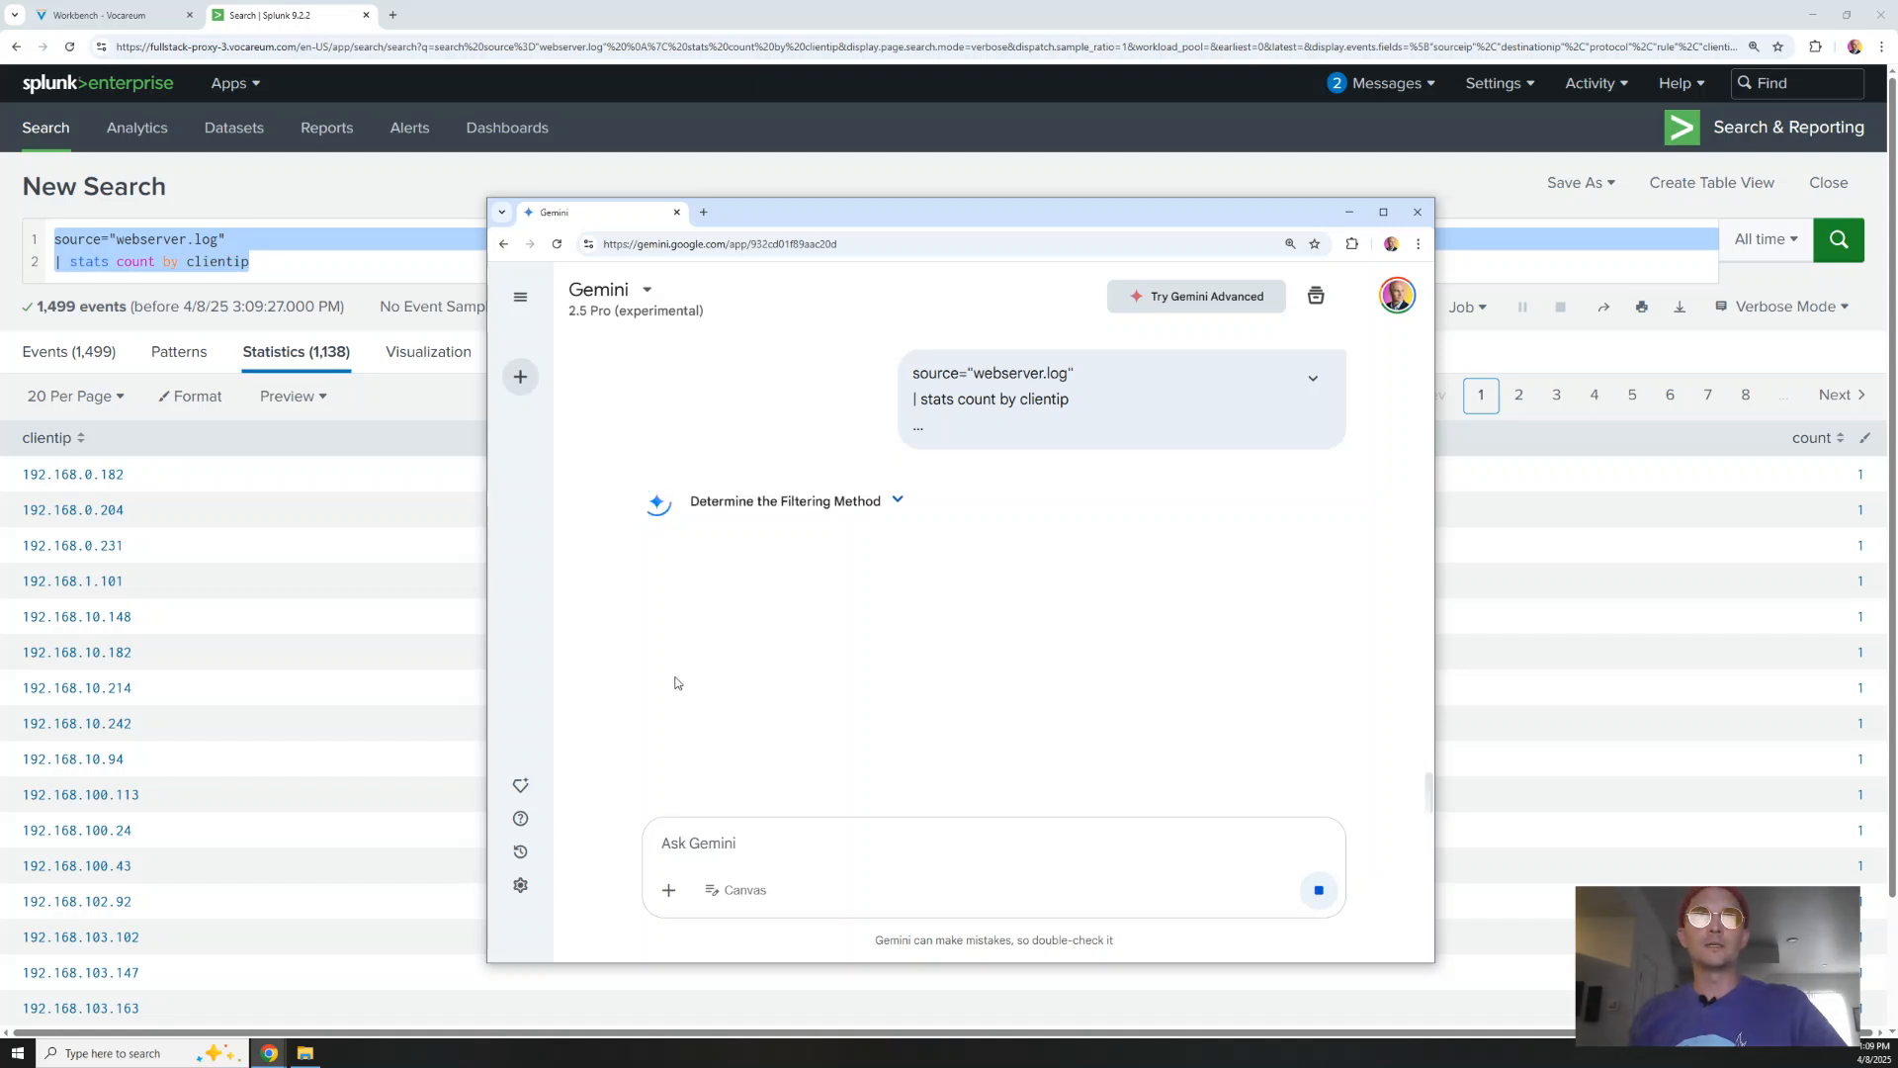
# Maximize the Gemini window, examine the suggested query's stats and filter lines, and switch back to Splunk
pyautogui.click(1383, 212)
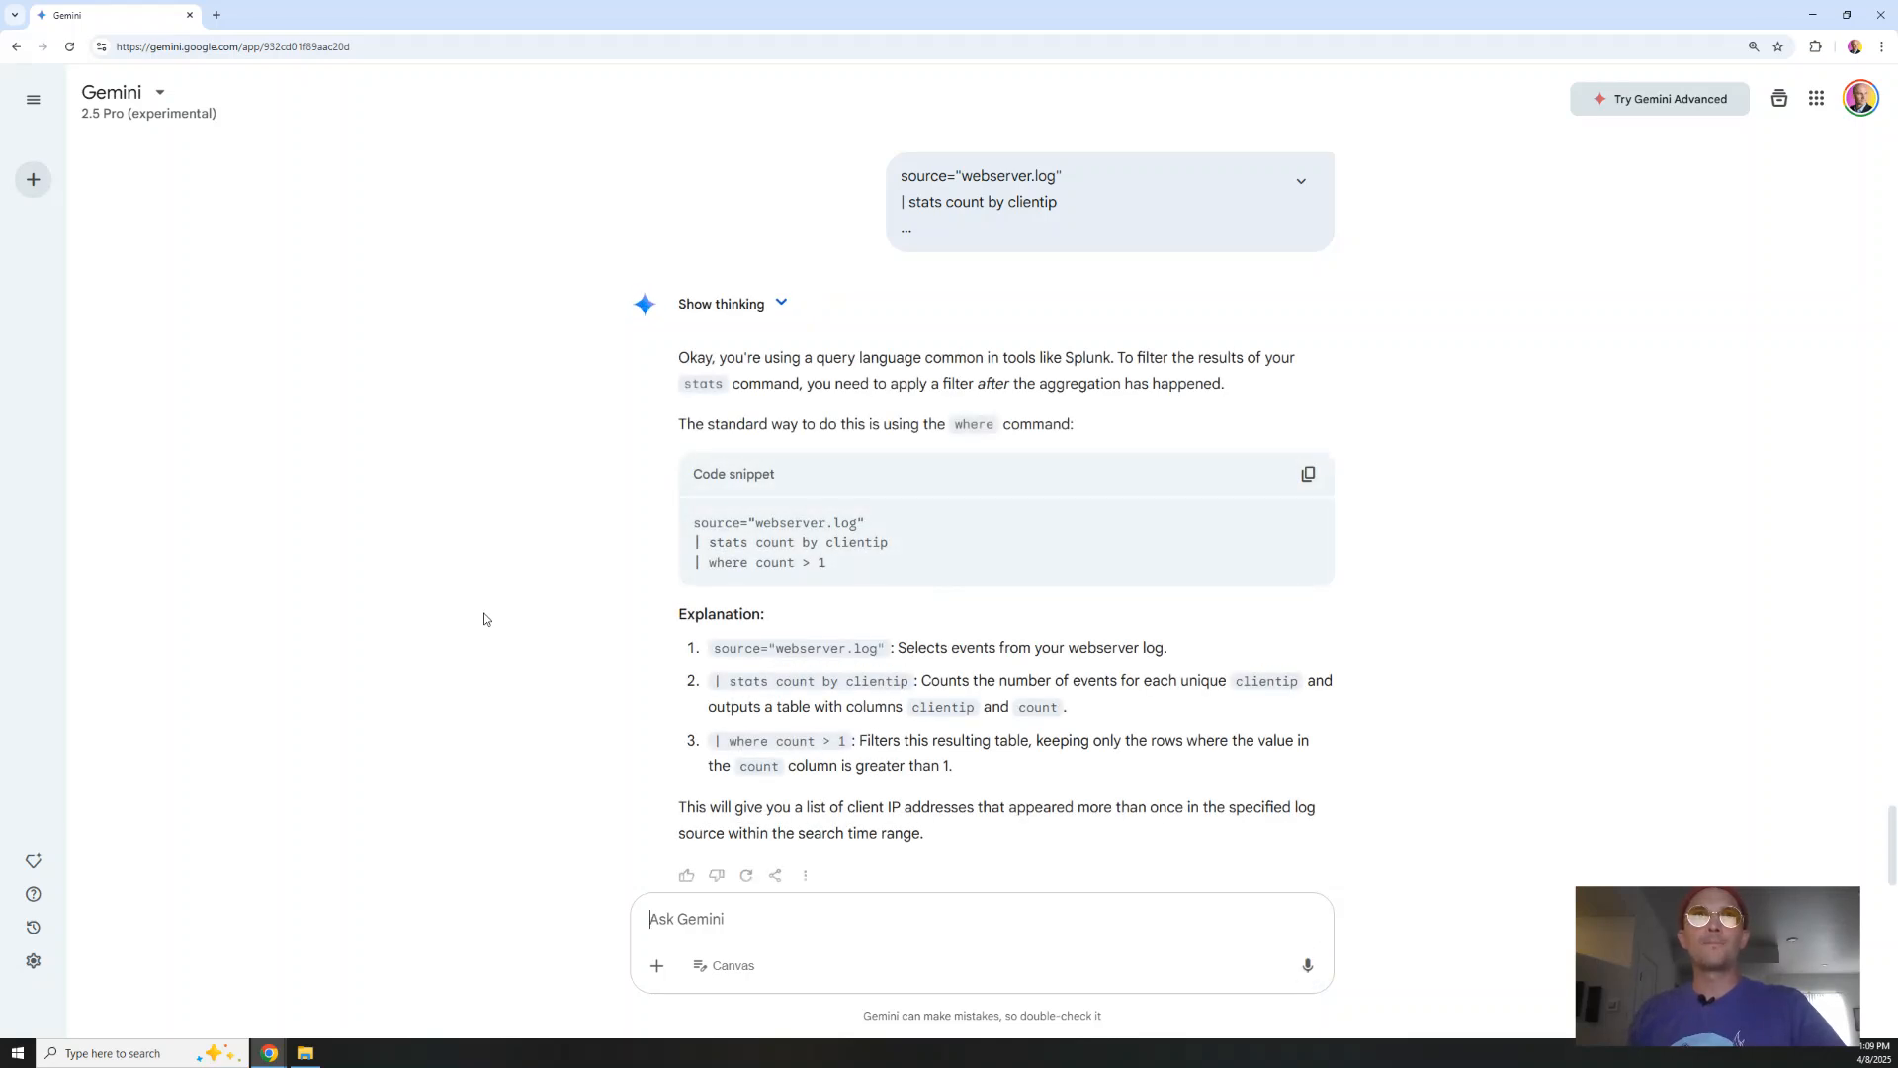
pyautogui.moveTo(833, 566); pyautogui.dragTo(684, 562)
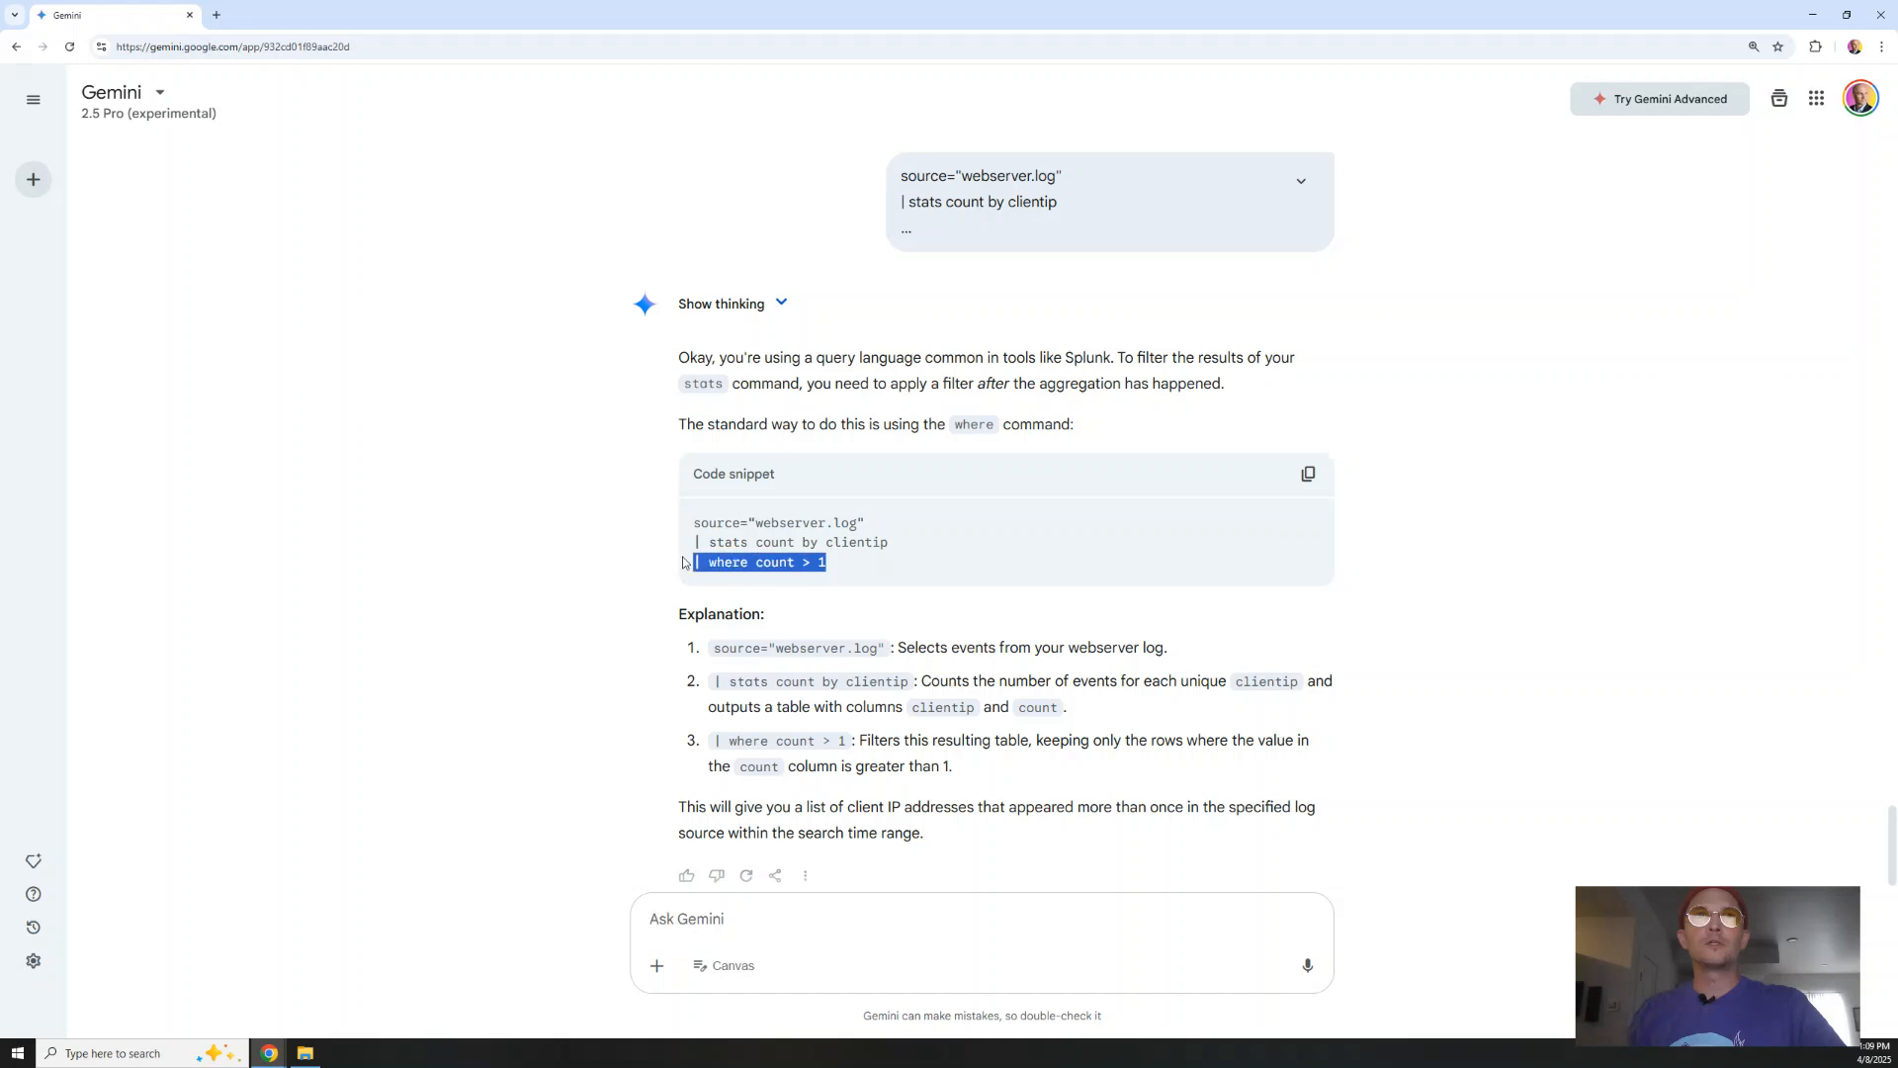
pyautogui.moveTo(899, 548); pyautogui.dragTo(709, 538)
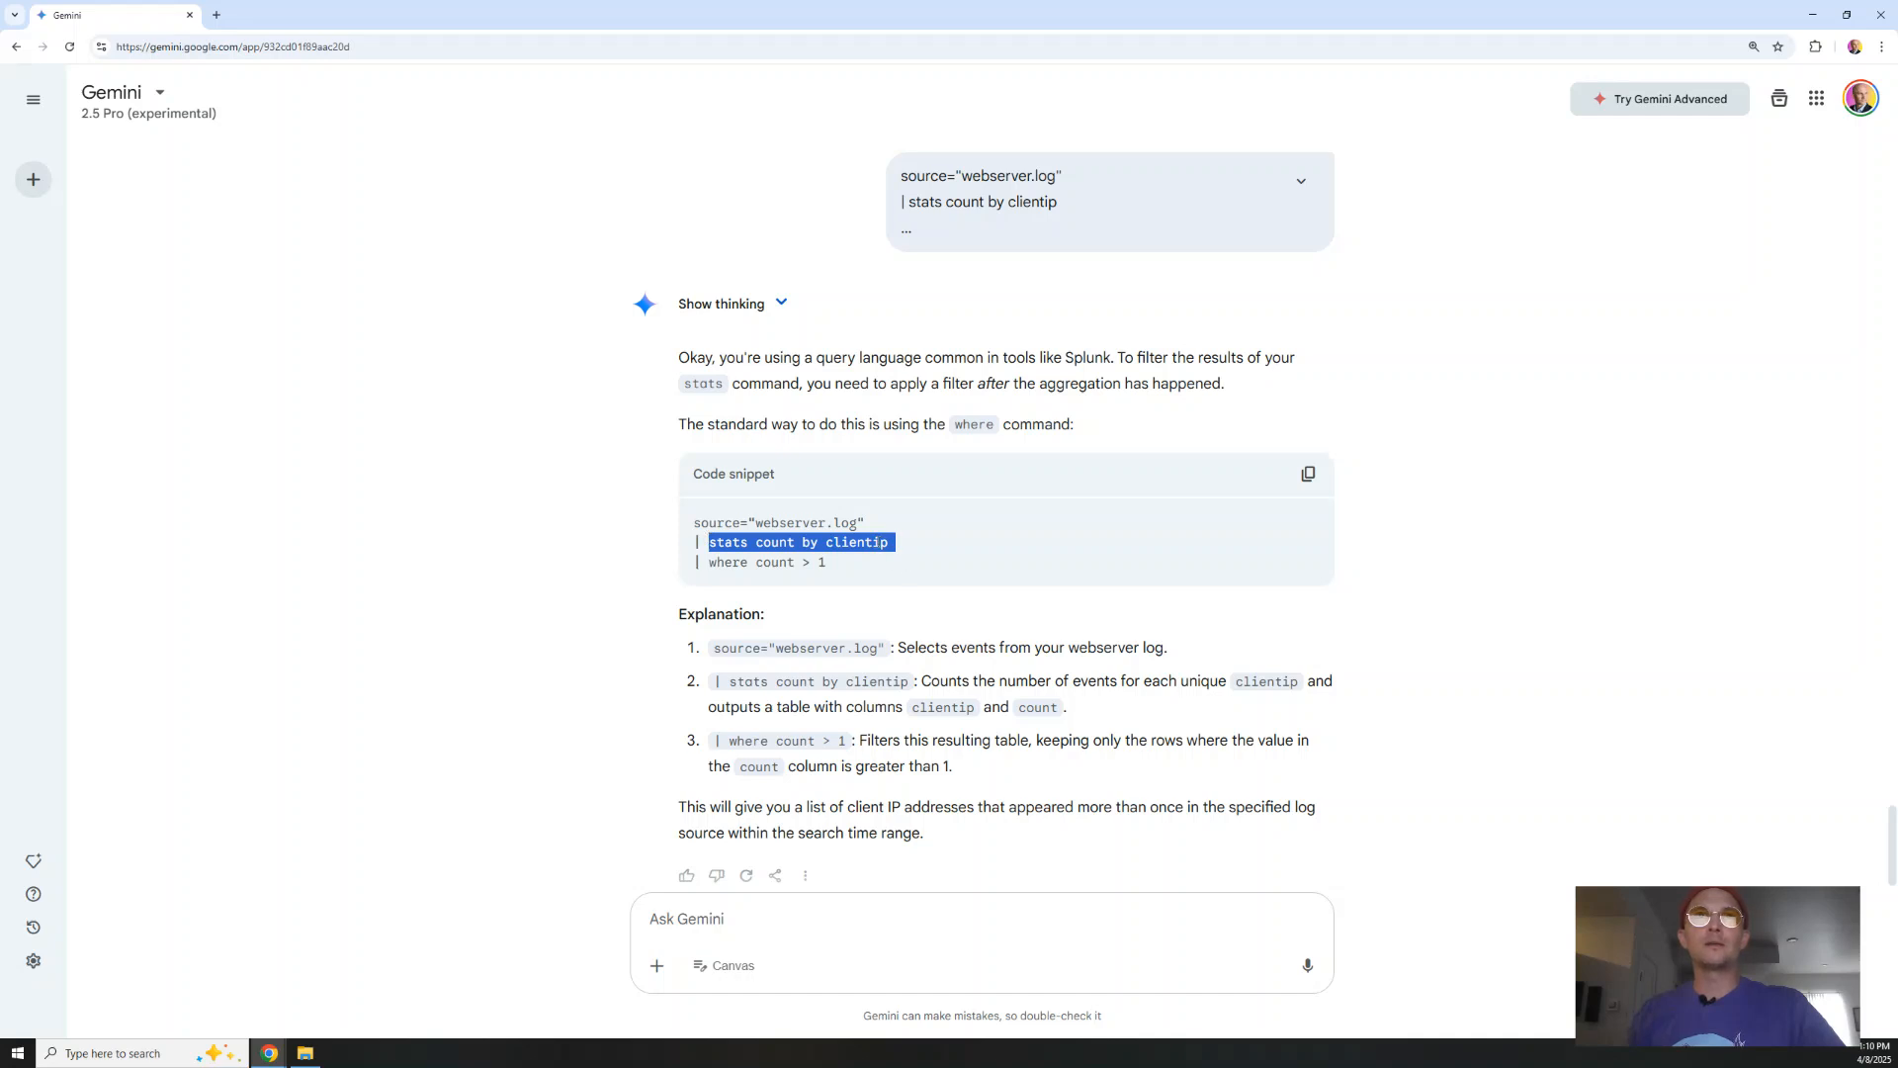
pyautogui.moveTo(692, 572); pyautogui.dragTo(840, 565)
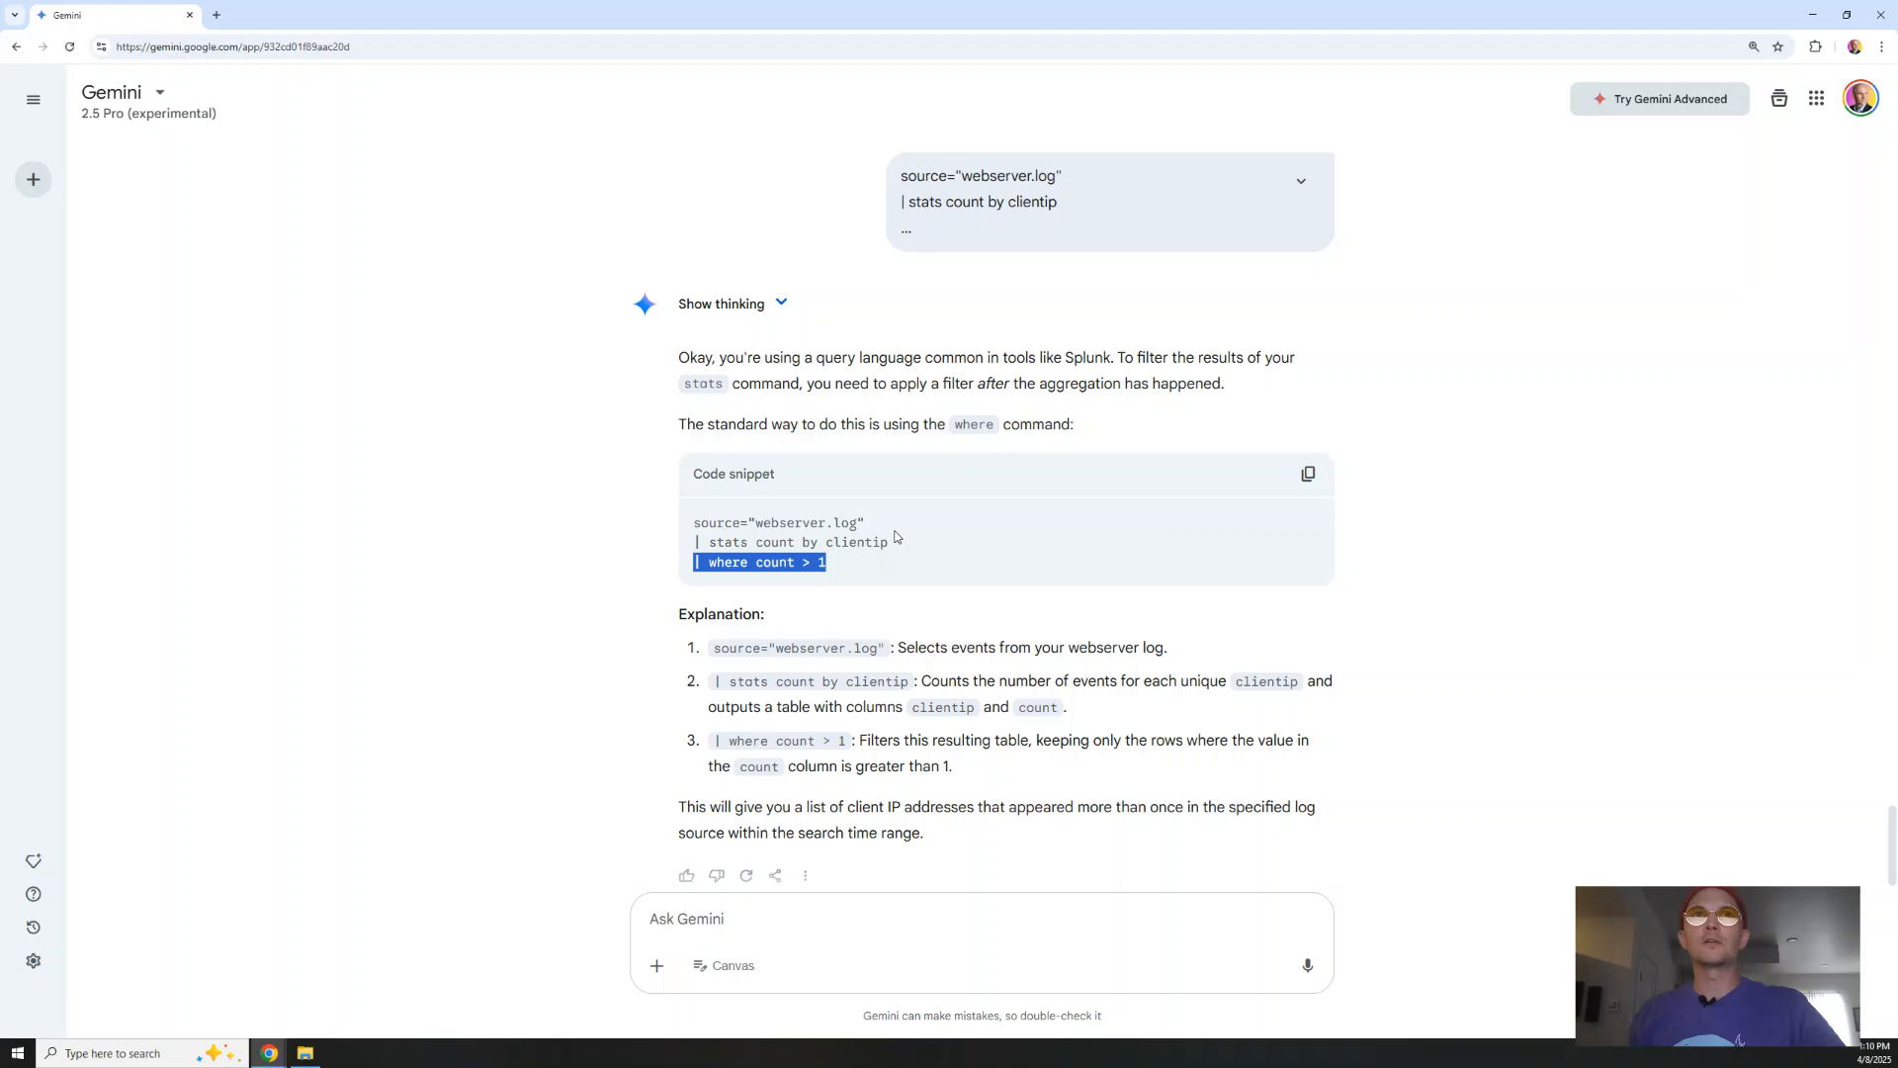
pyautogui.hotkey('alt', 'Tab')
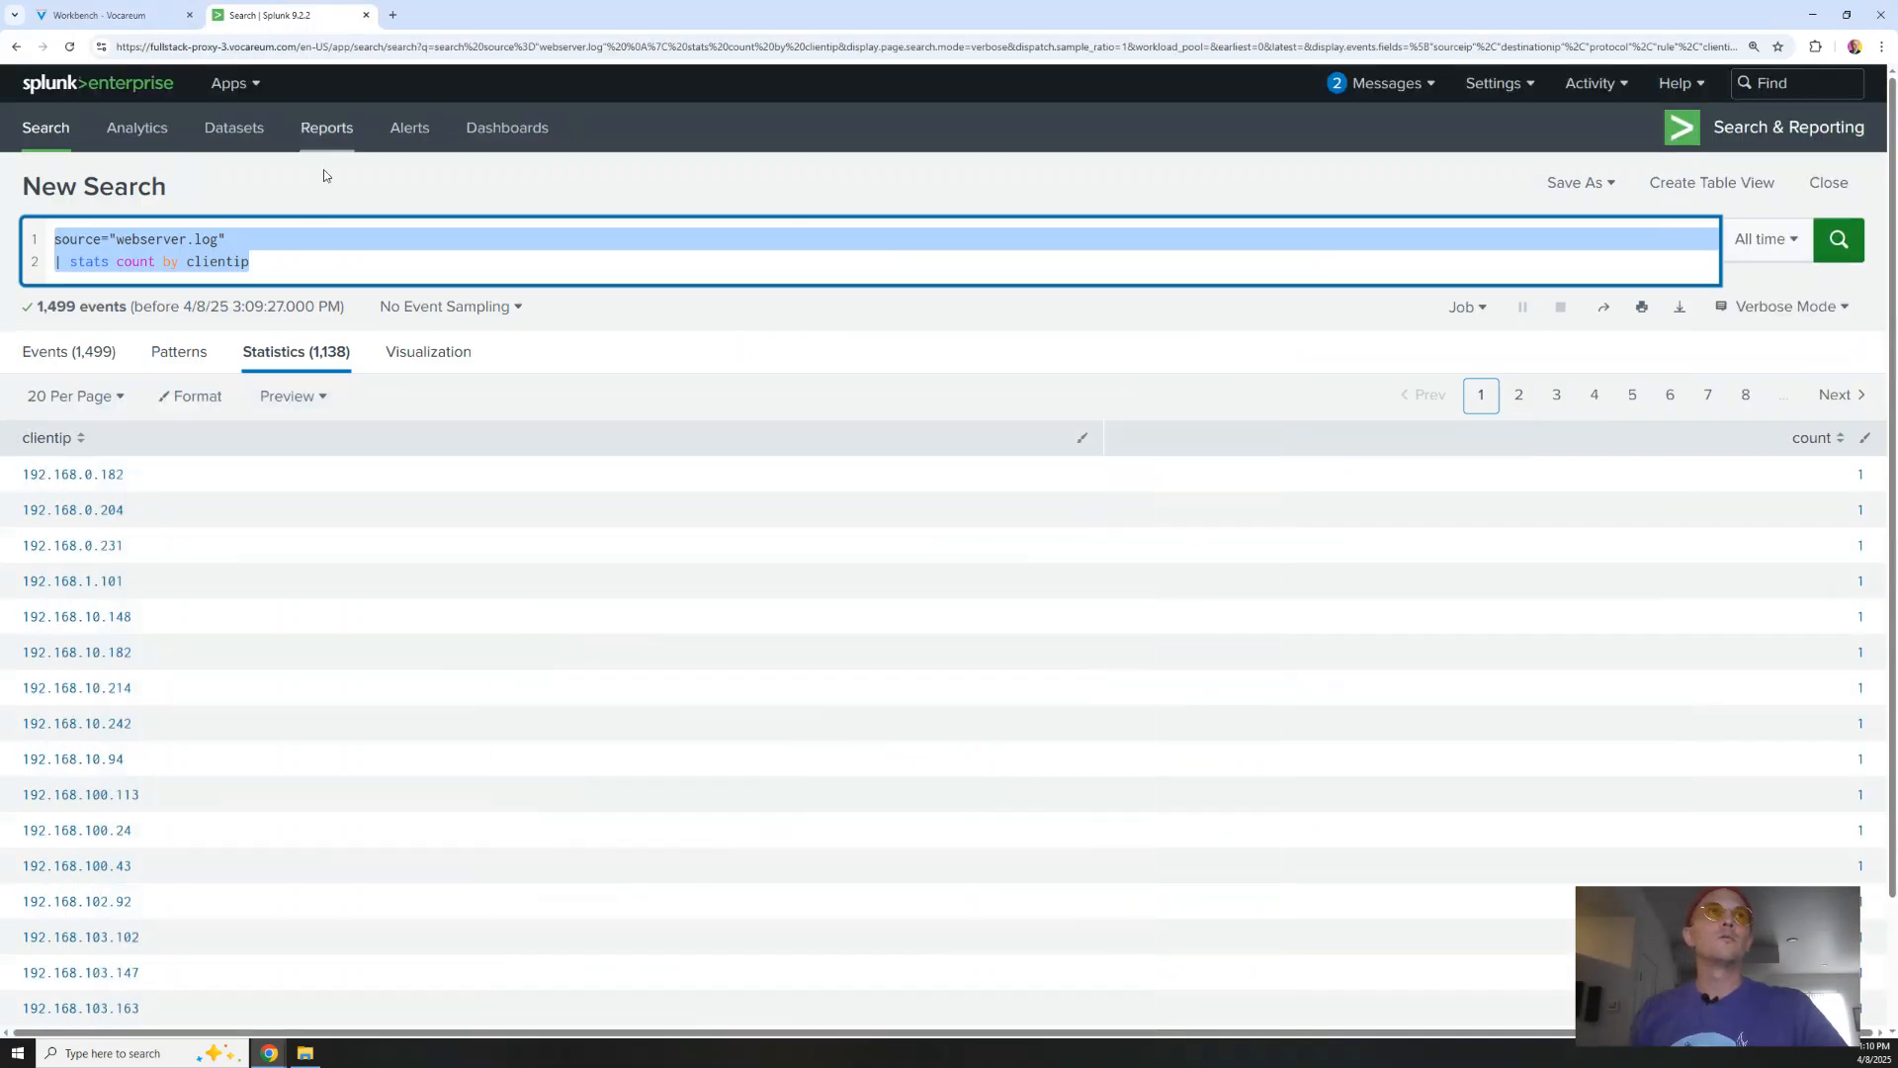
# Add a third line, | where count > 1, to the webserver.log query and run the search
pyautogui.click(280, 259)
pyautogui.press('Return')
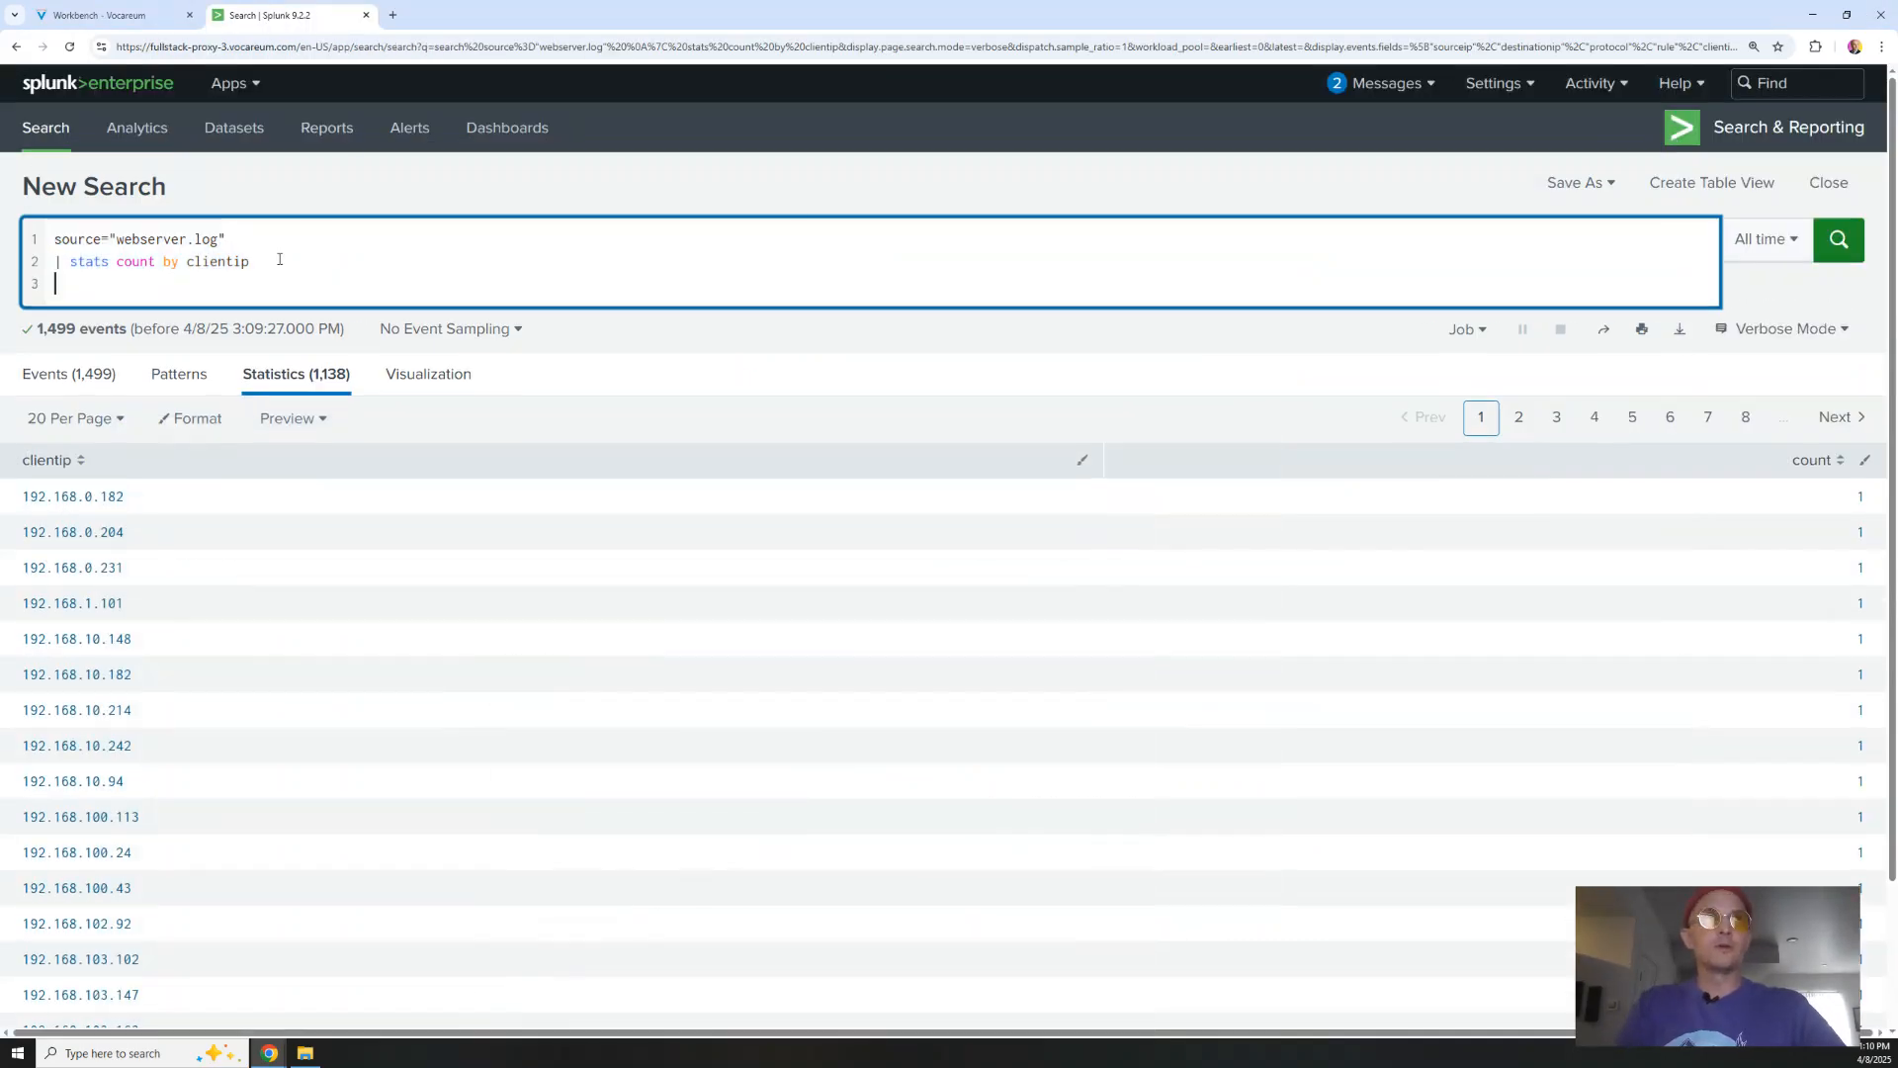
pyautogui.write('| where count > 1')
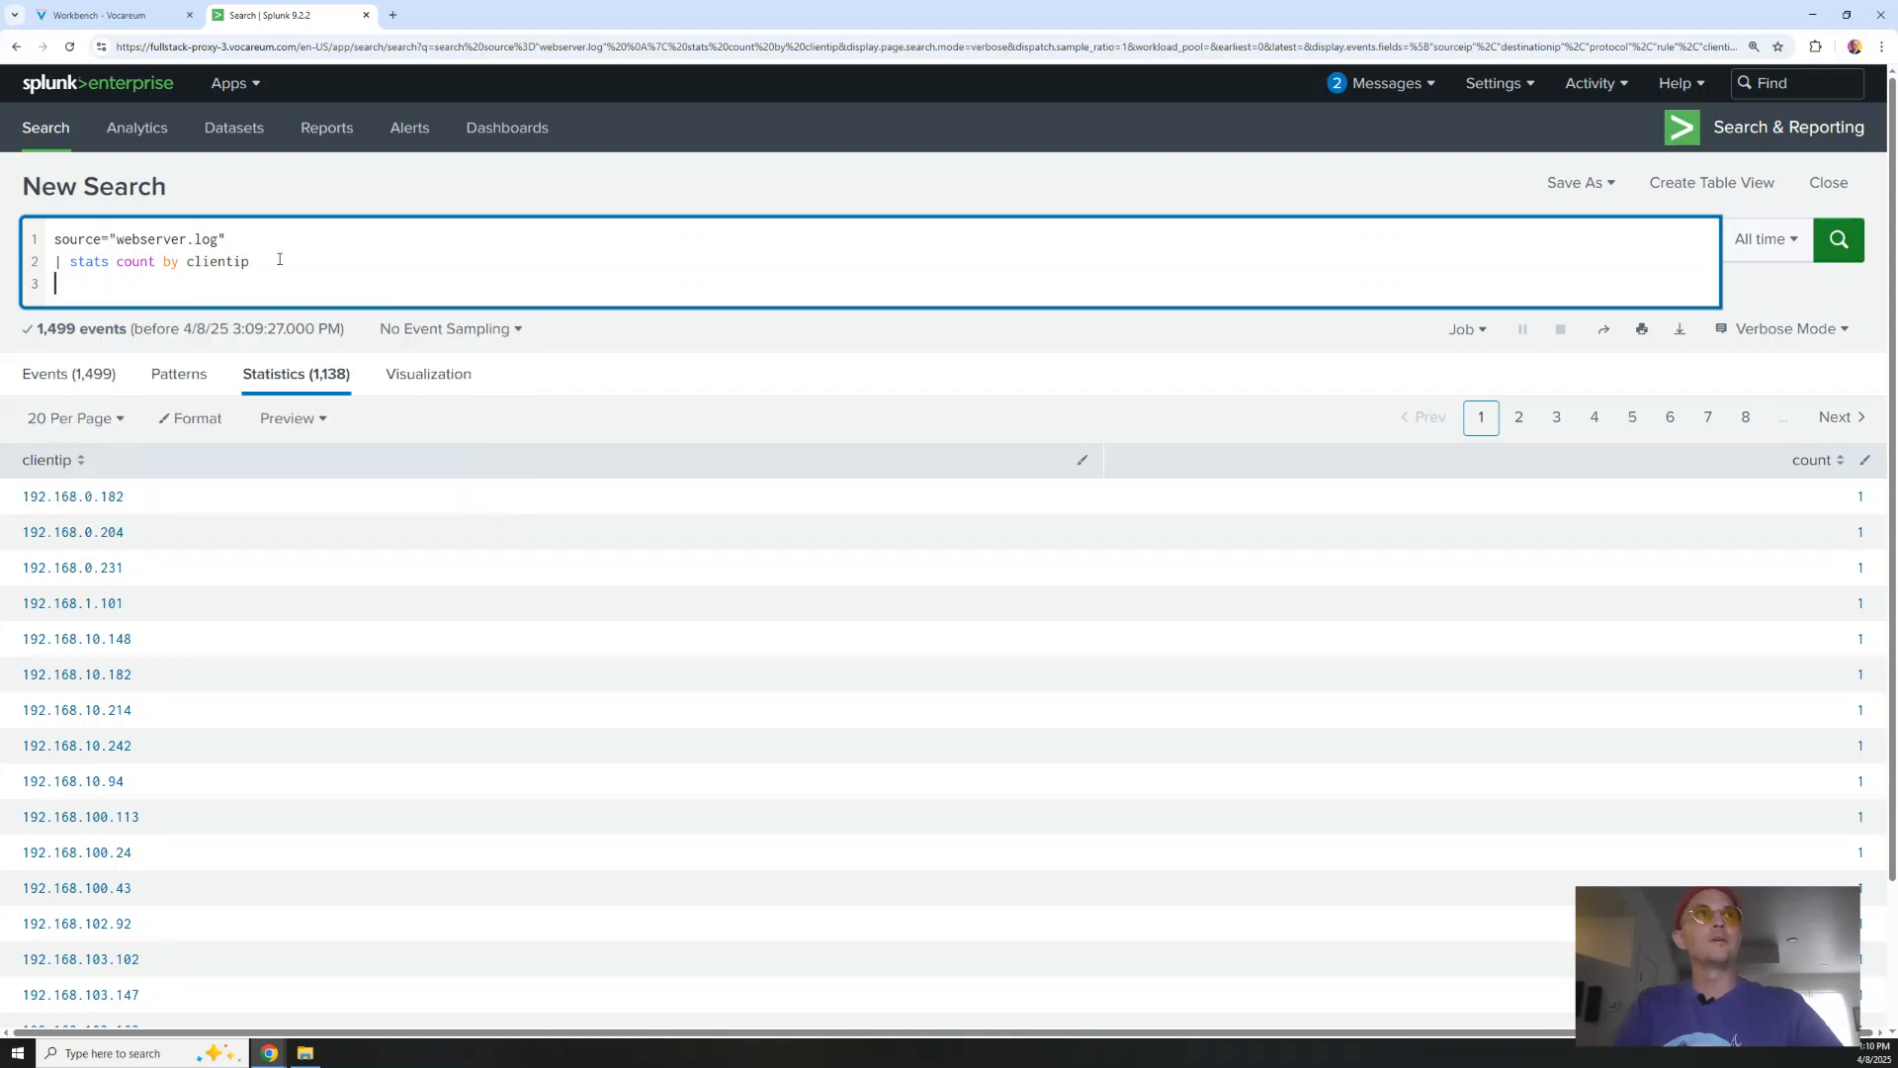
pyautogui.press('Return')
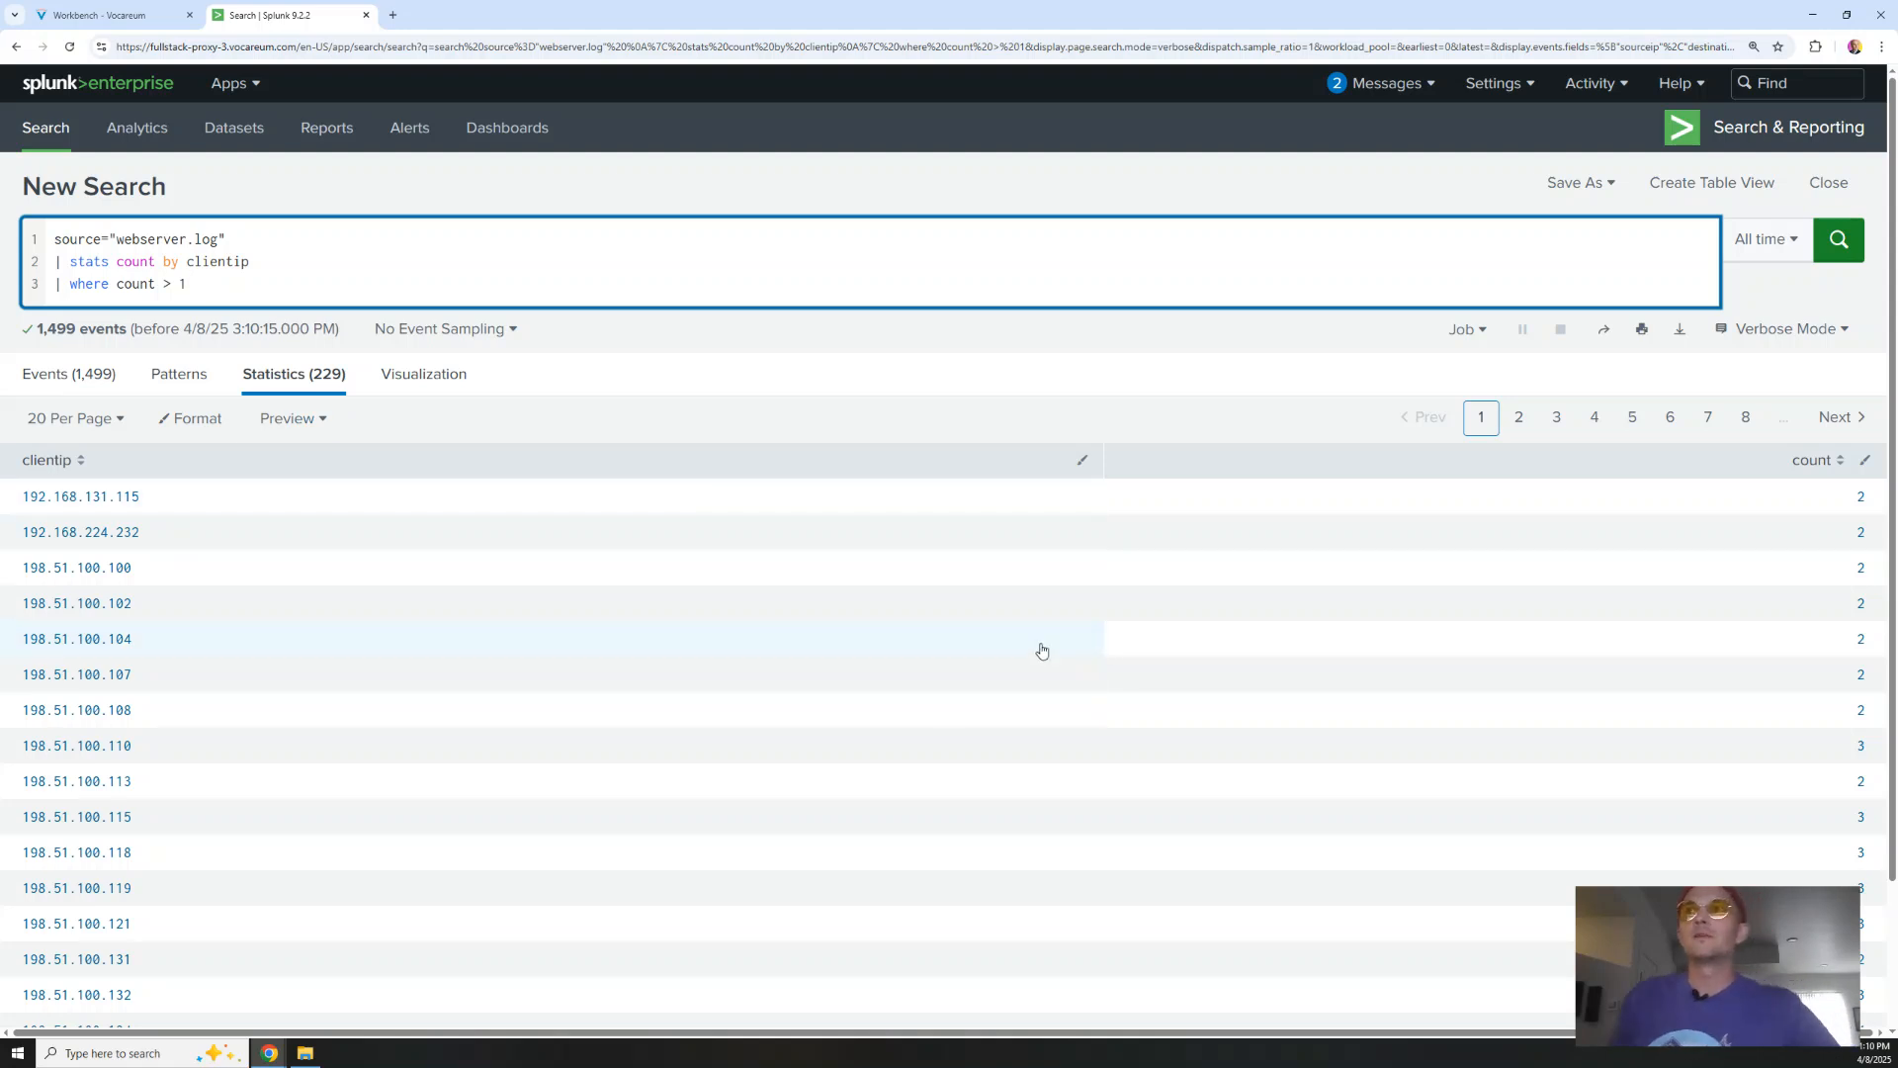
# Show the filtered results as a column chart and inspect the client IPs behind the tallest columns
pyautogui.click(420, 375)
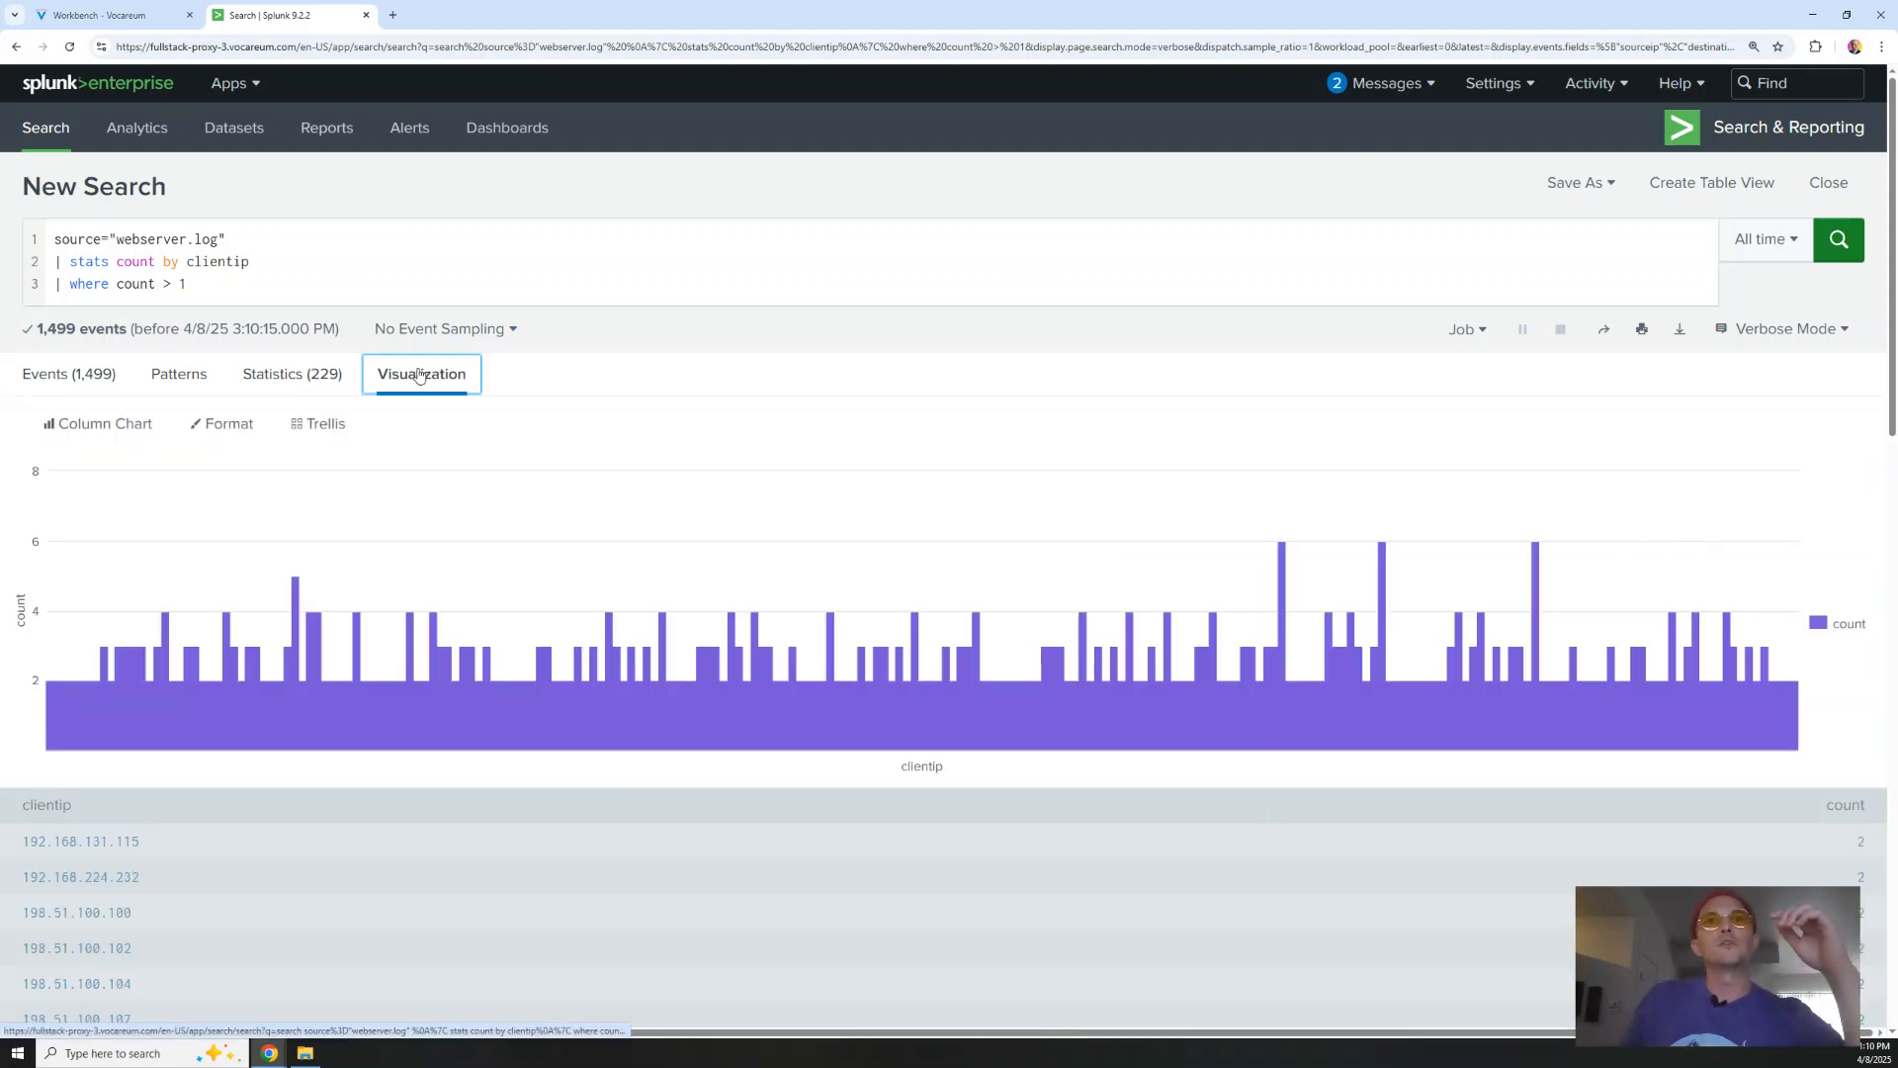
pyautogui.moveTo(1284, 579)
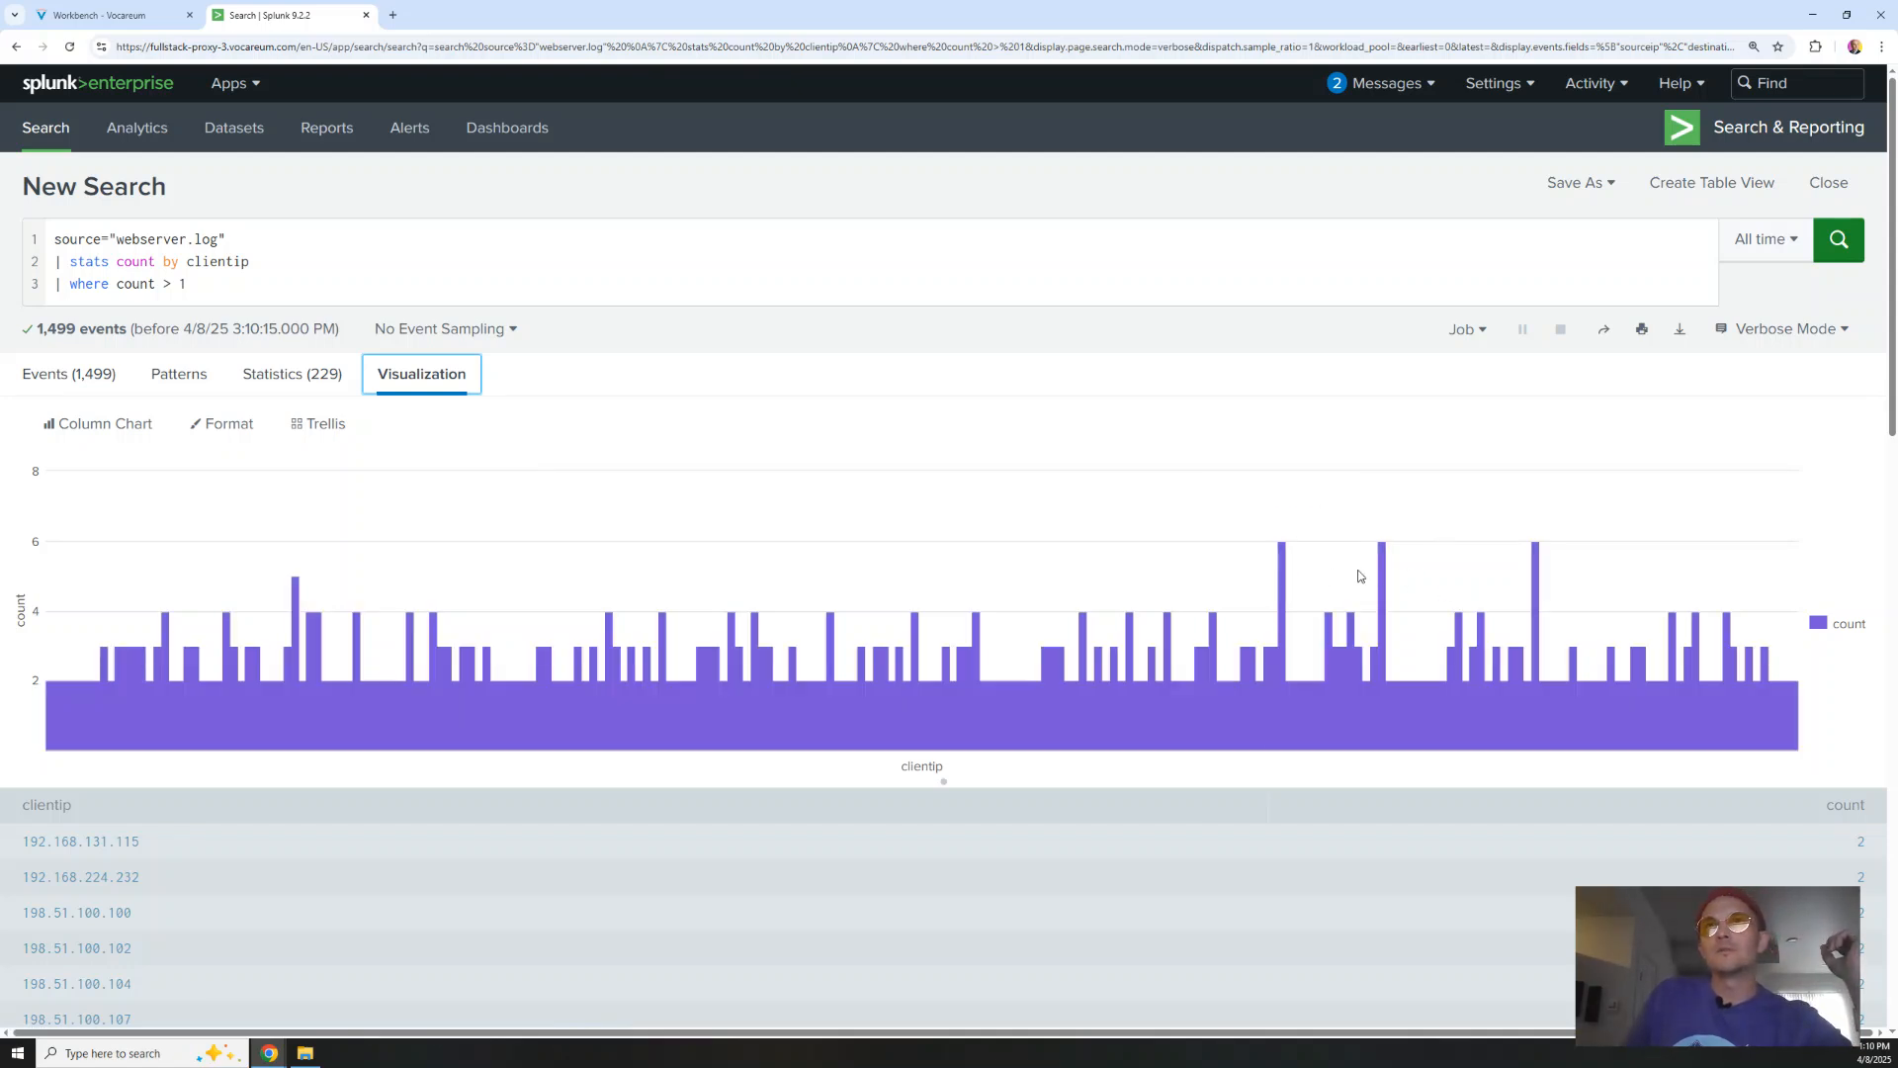
pyautogui.moveTo(1536, 567)
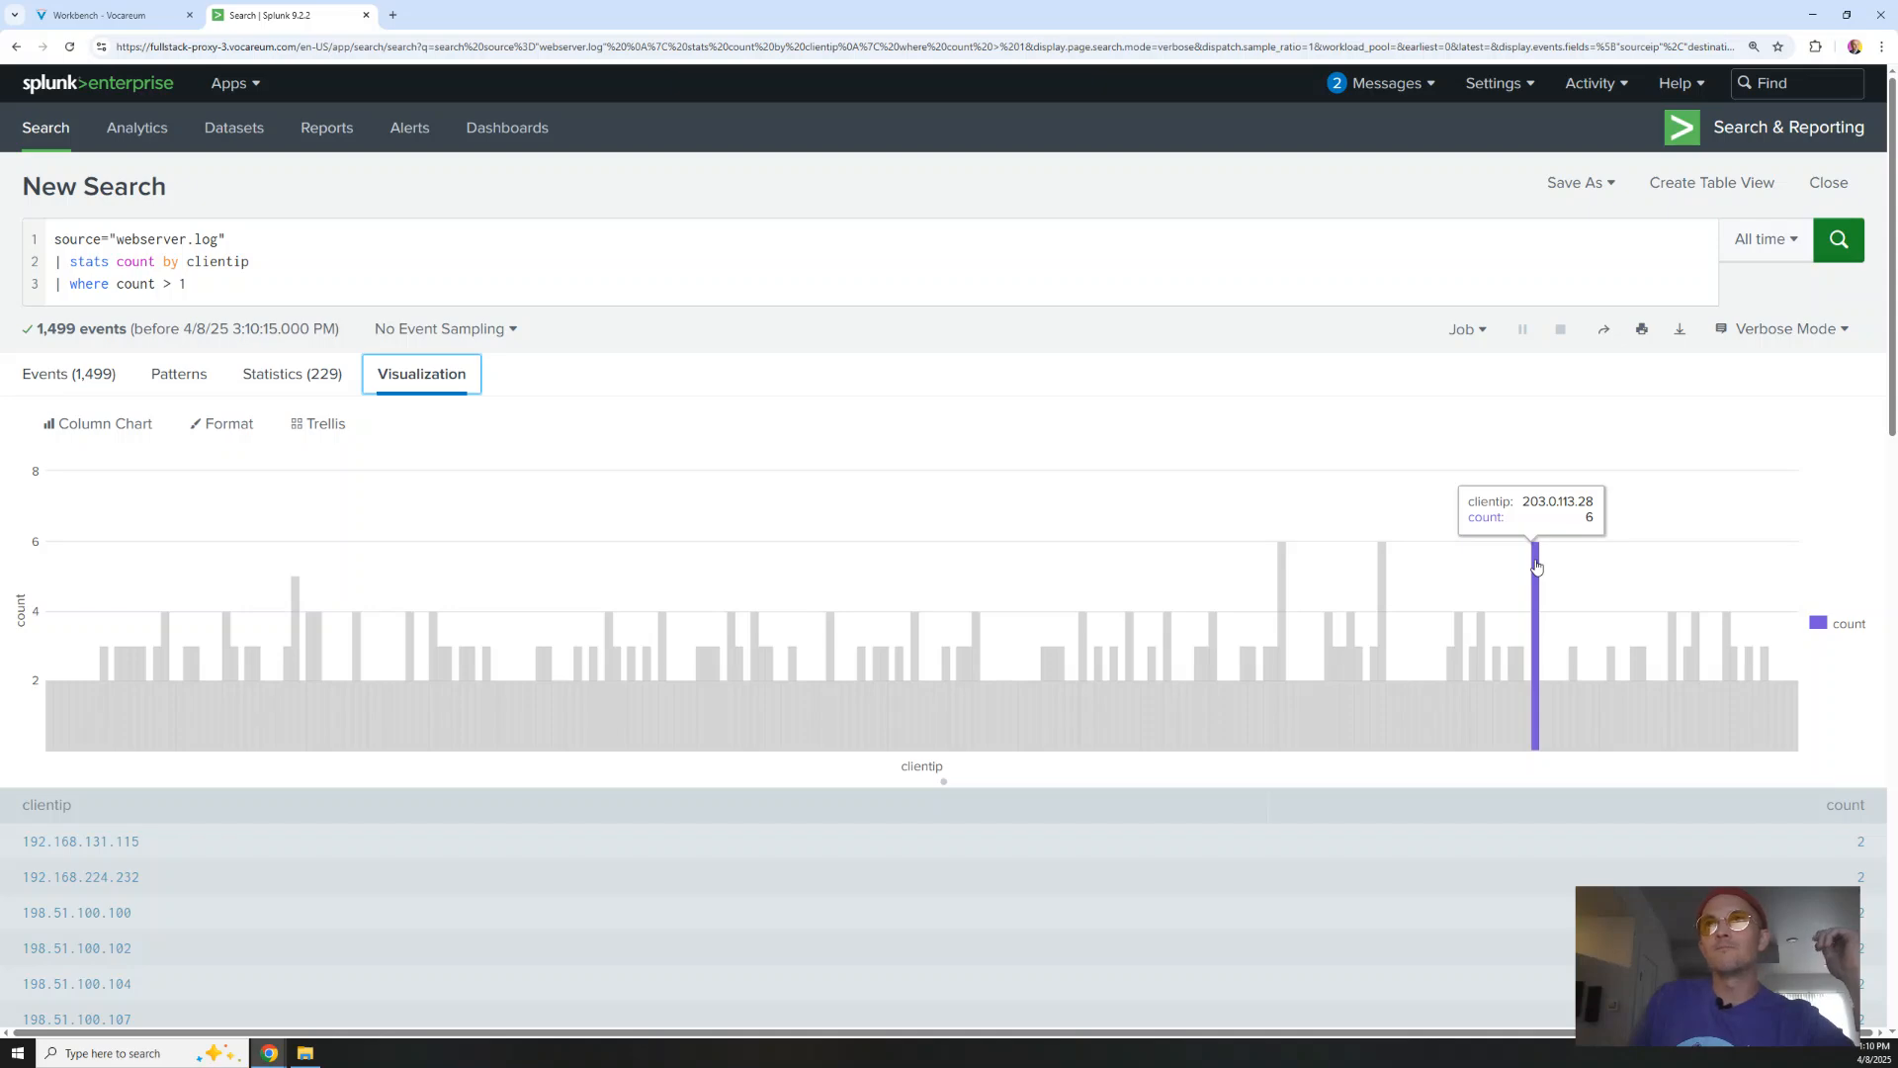
# Place the Splunk window beside the questions document and remove the where count > 1 line from the query
pyautogui.moveTo(562, 16); pyautogui.dragTo(0, 40)
pyautogui.tripleClick(1345, 511)
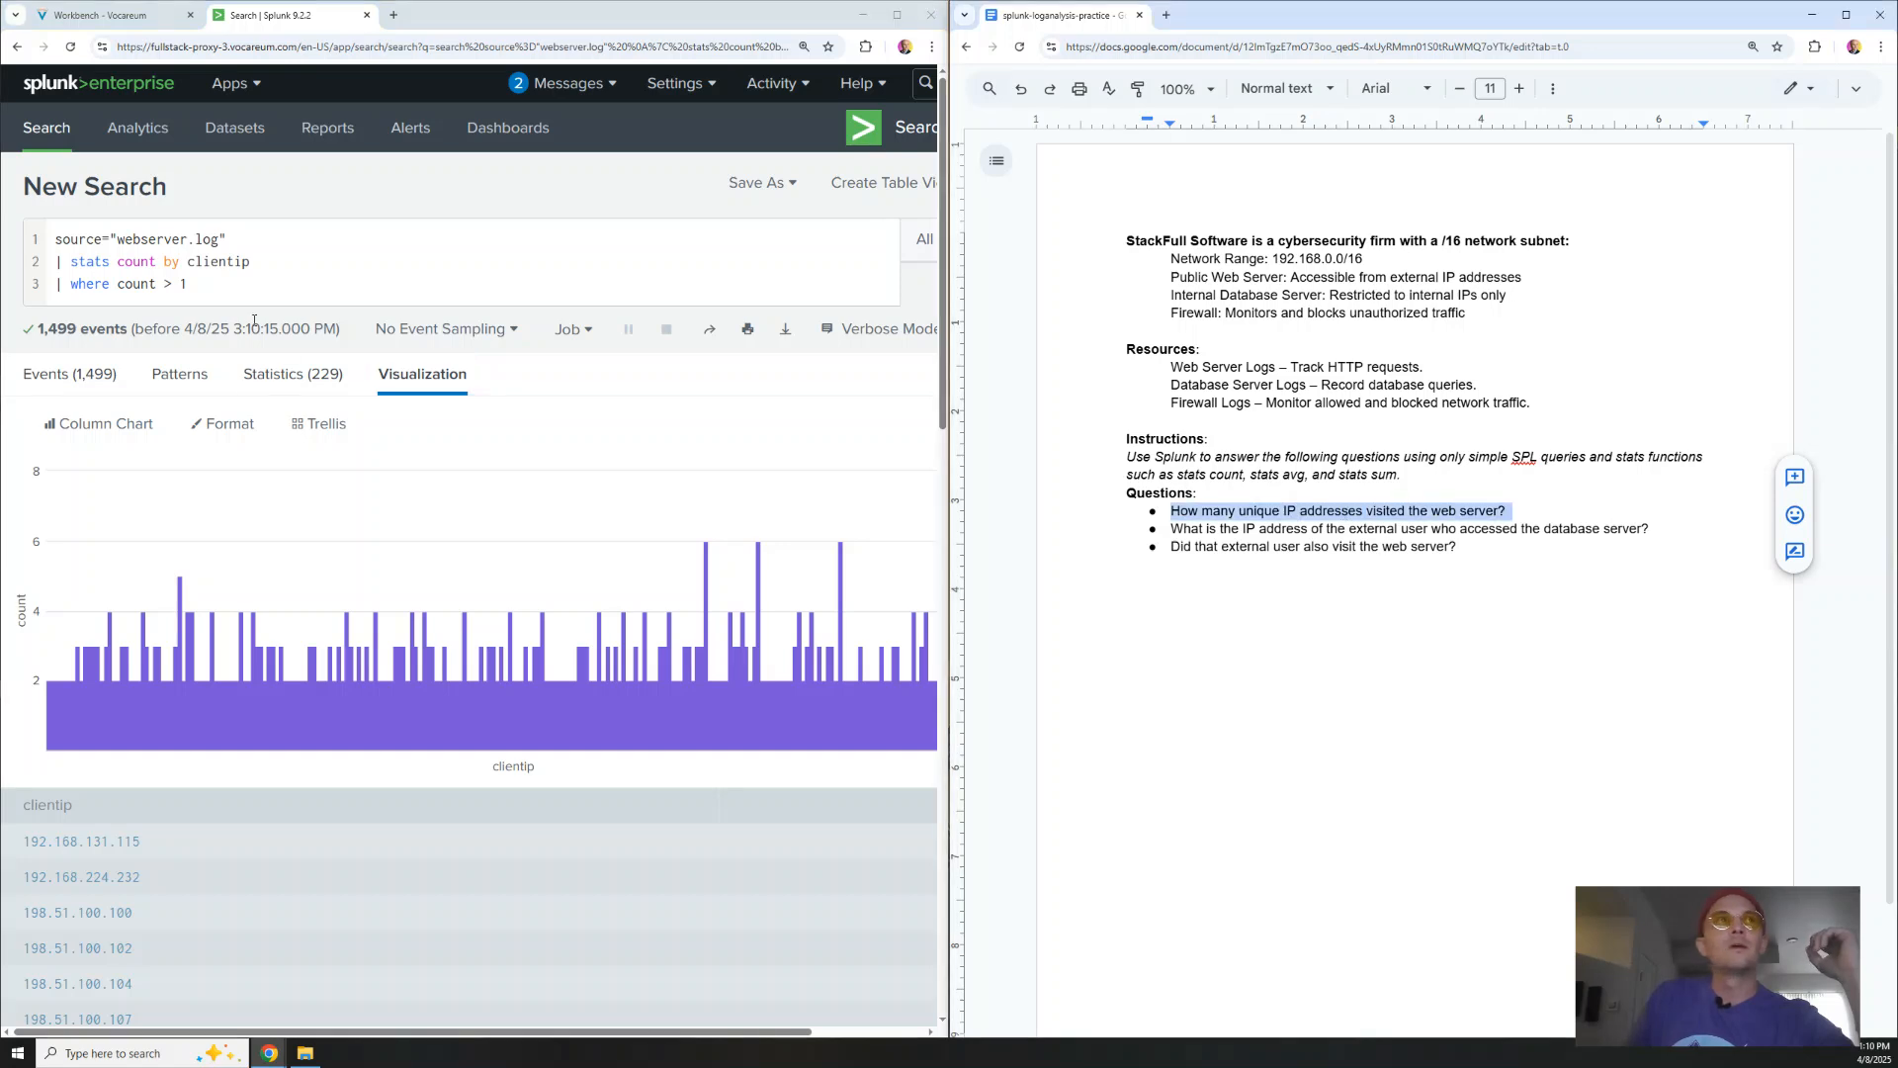
pyautogui.moveTo(188, 284); pyautogui.dragTo(45, 284)
pyautogui.press('BackSpace')
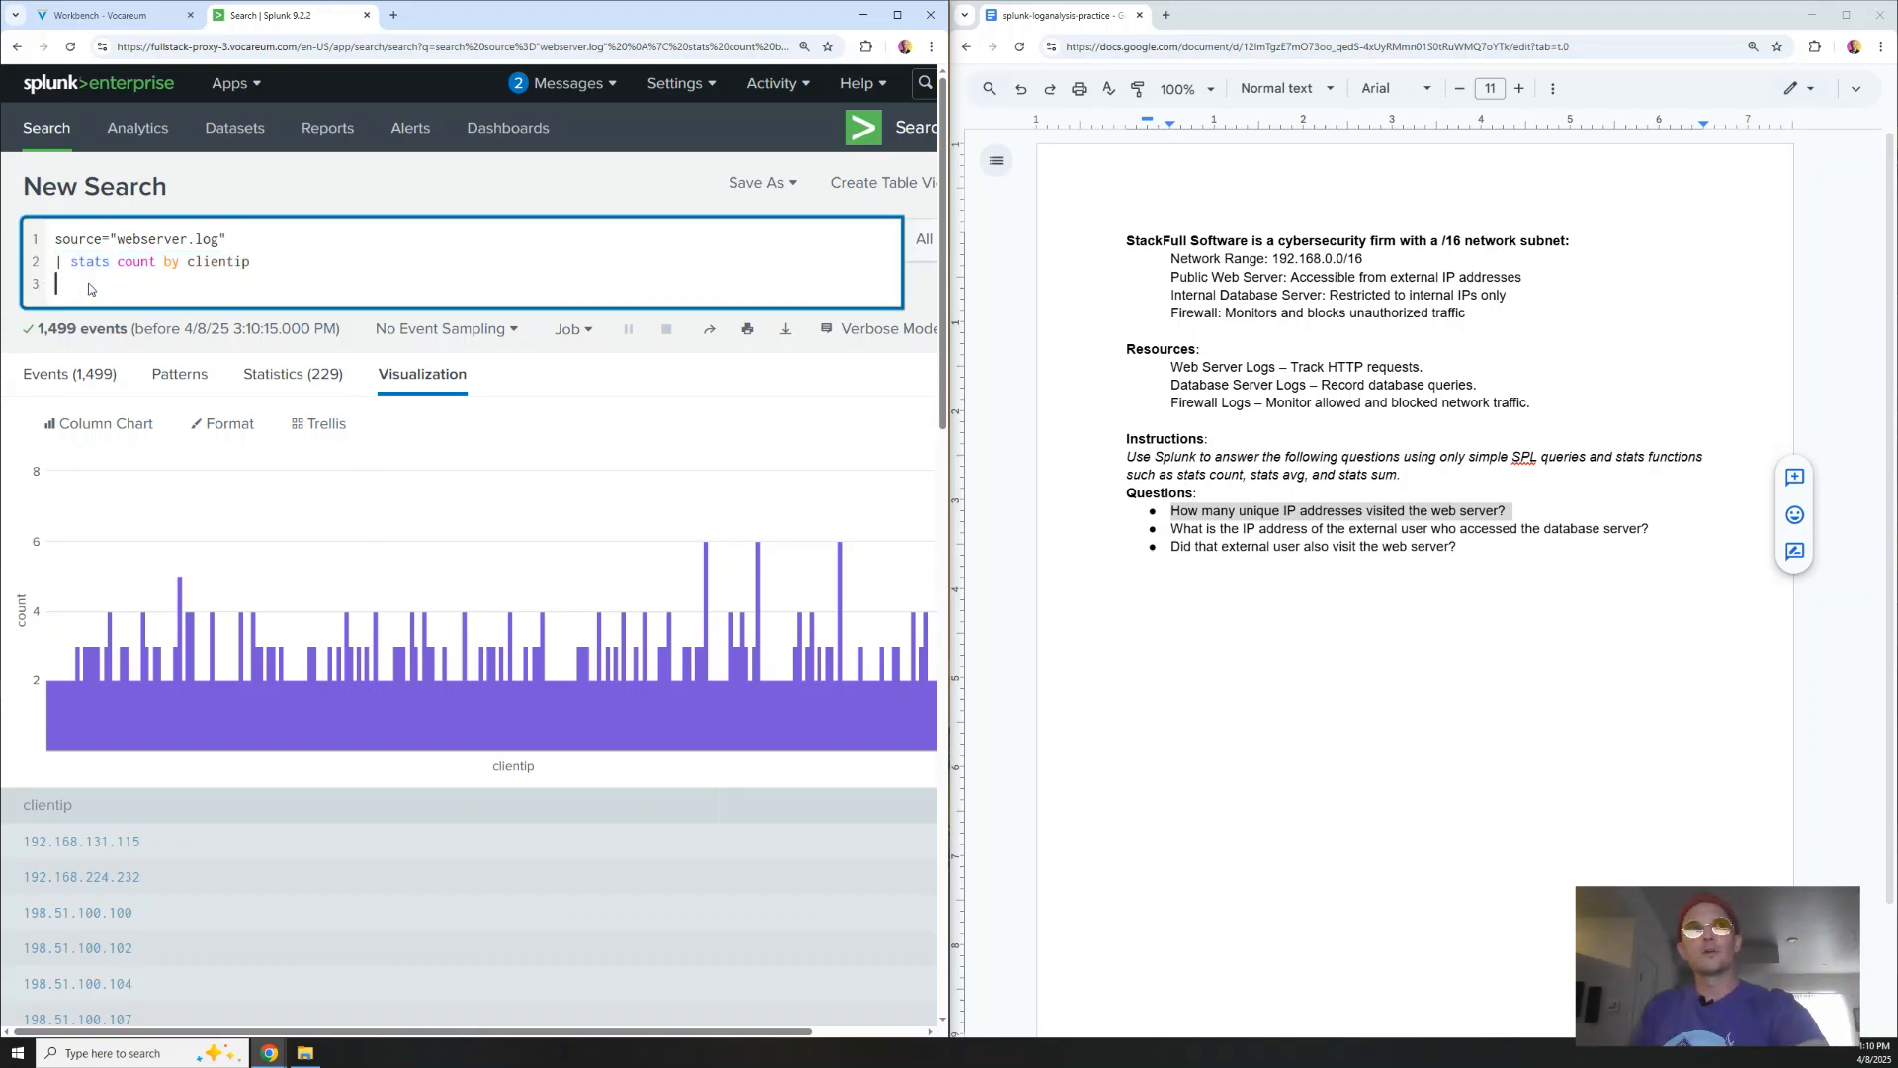
pyautogui.press('BackSpace')
# Shorten the second query line to stats count and complete it as stats count by clientip from the suggestions
pyautogui.press('BackSpace')
pyautogui.press('BackSpace')
pyautogui.press('BackSpace')
pyautogui.press('BackSpace')
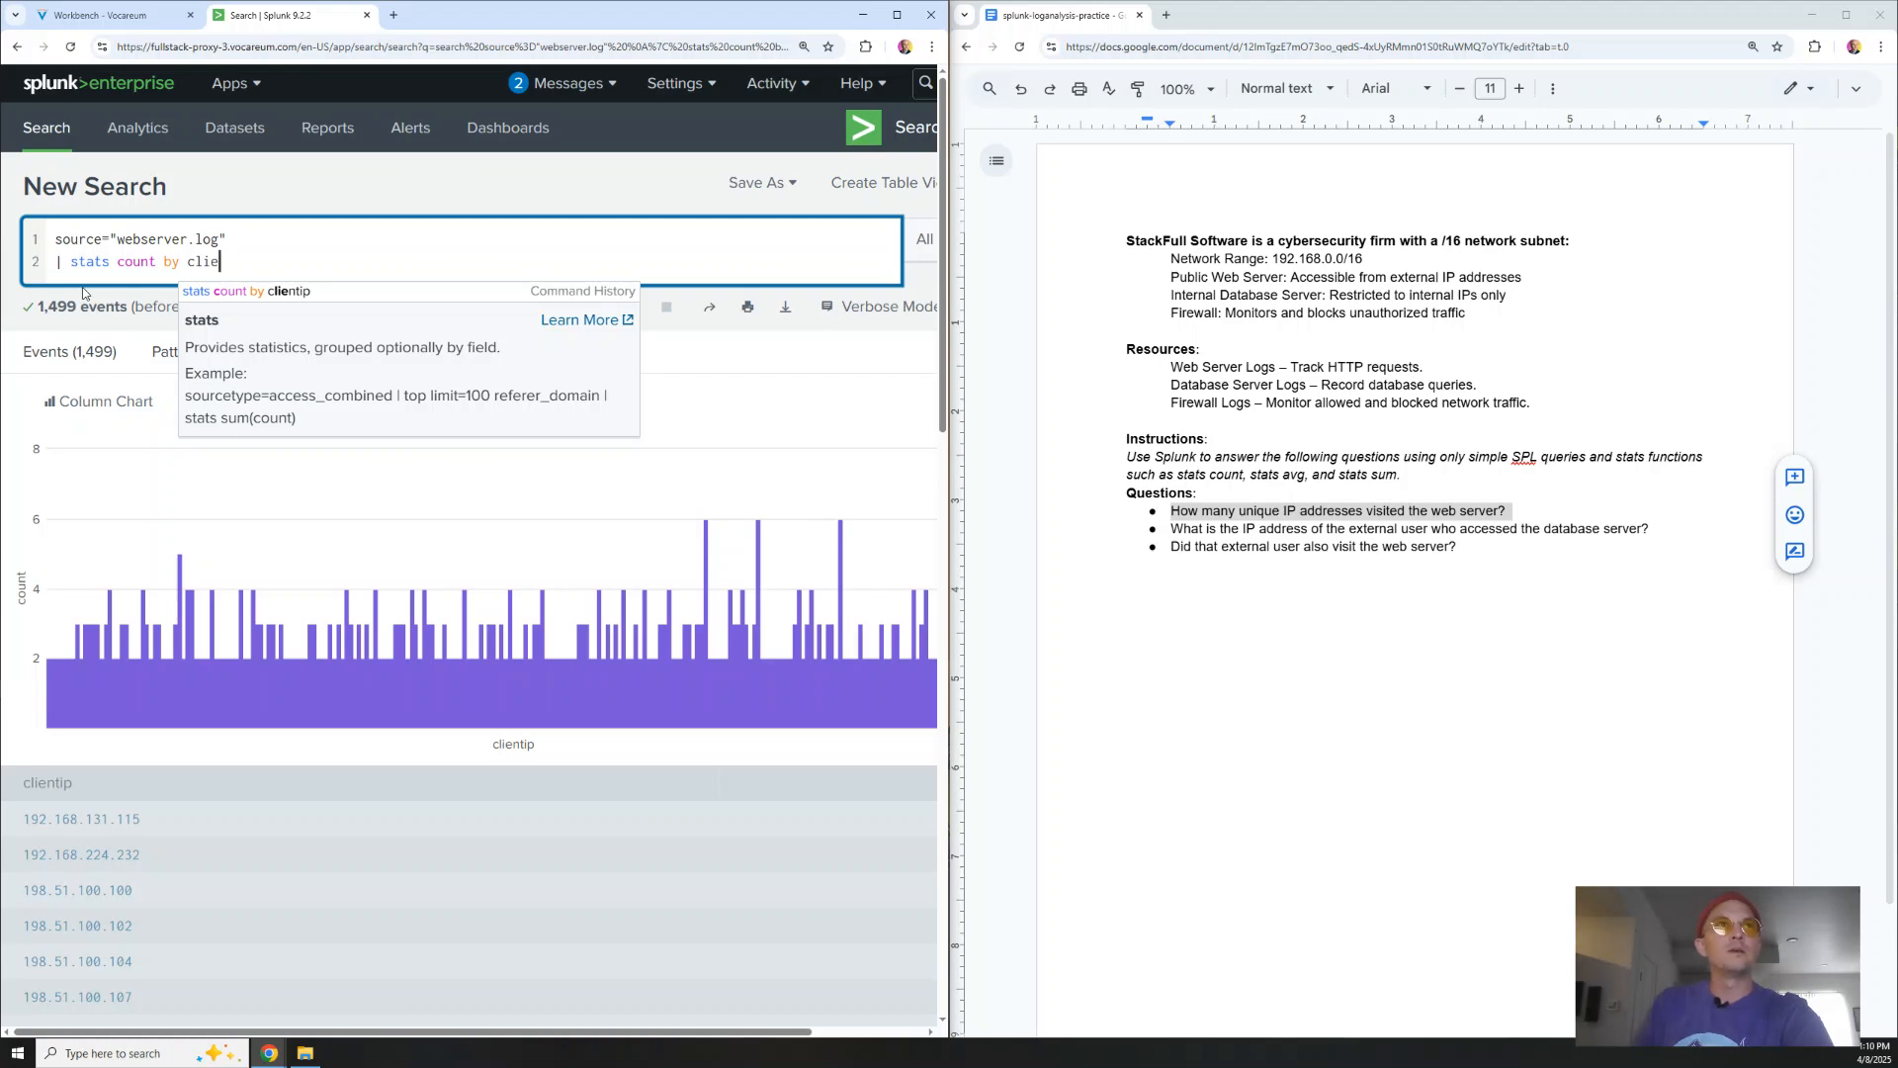
pyautogui.press('BackSpace')
pyautogui.press('BackSpace')
pyautogui.press('BackSpace')
pyautogui.press('BackSpace')
pyautogui.press('BackSpace')
pyautogui.press('BackSpace')
pyautogui.press('BackSpace')
pyautogui.press('BackSpace')
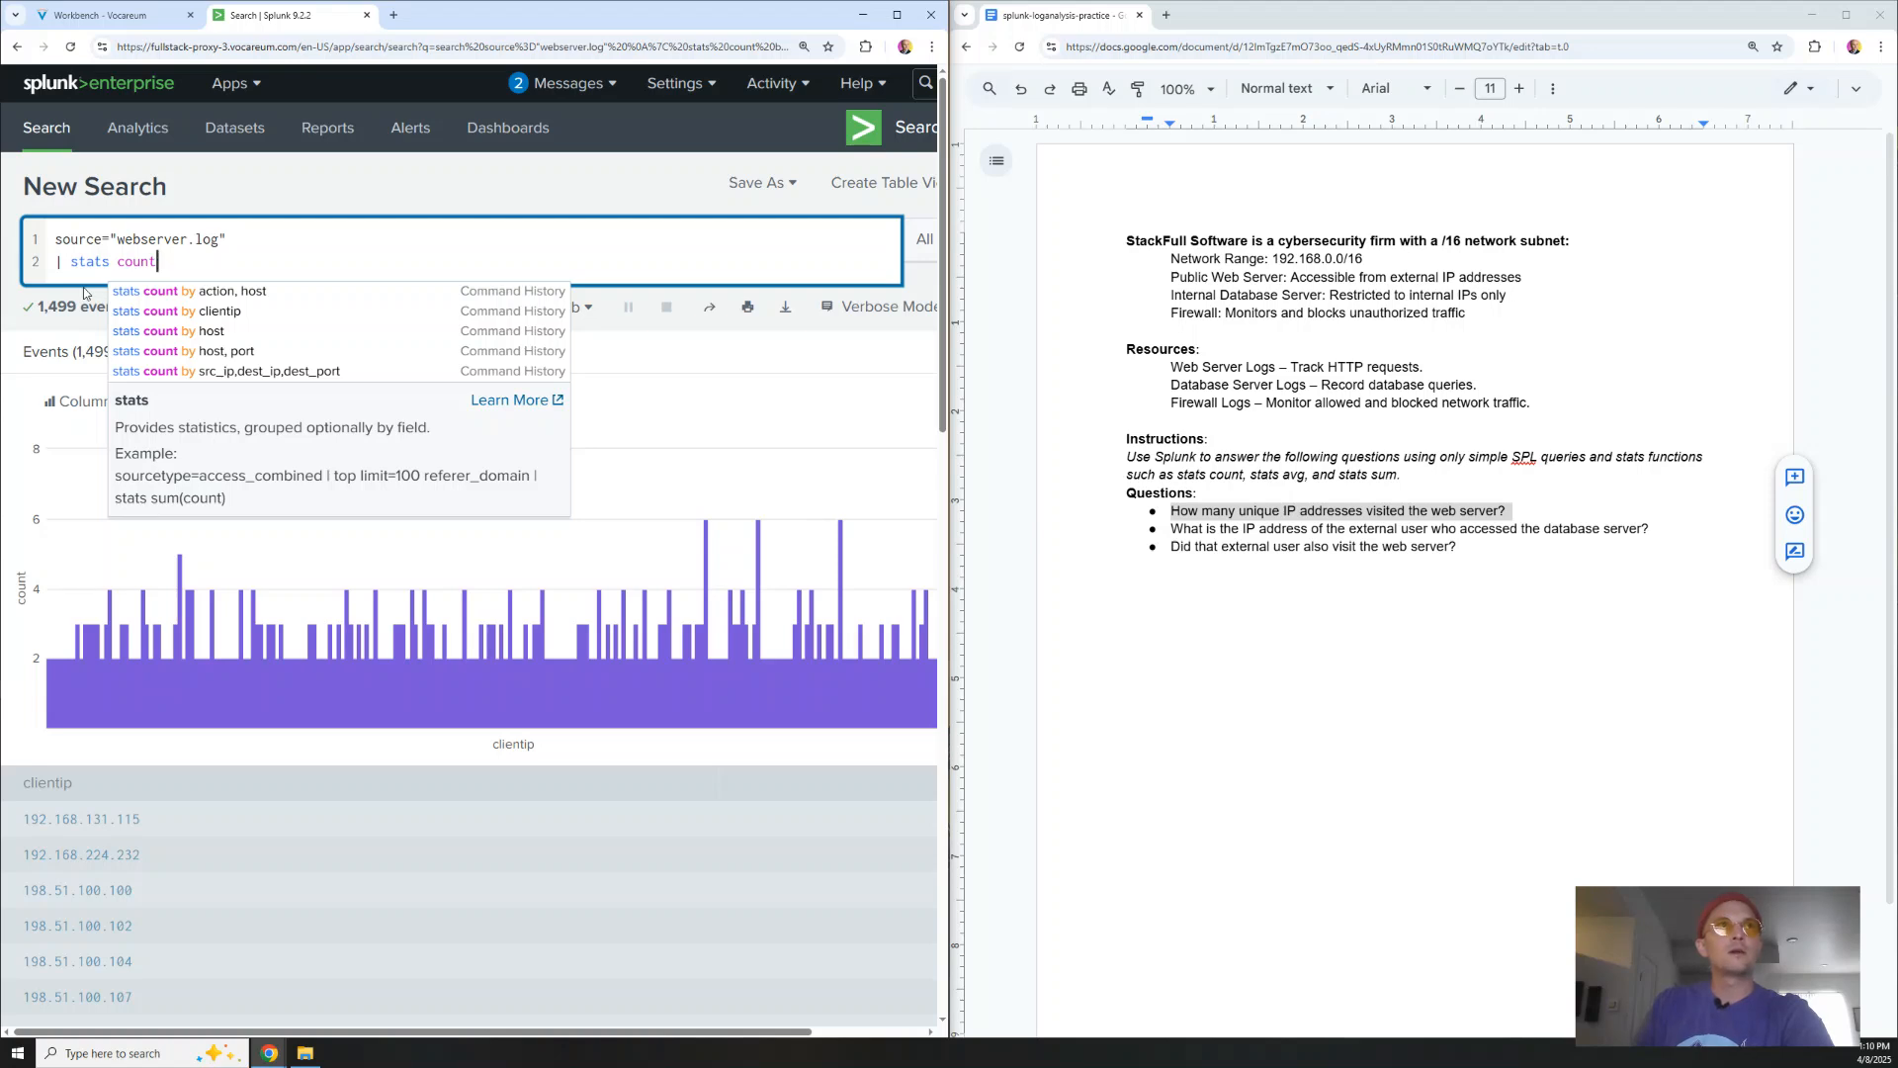
pyautogui.click(195, 314)
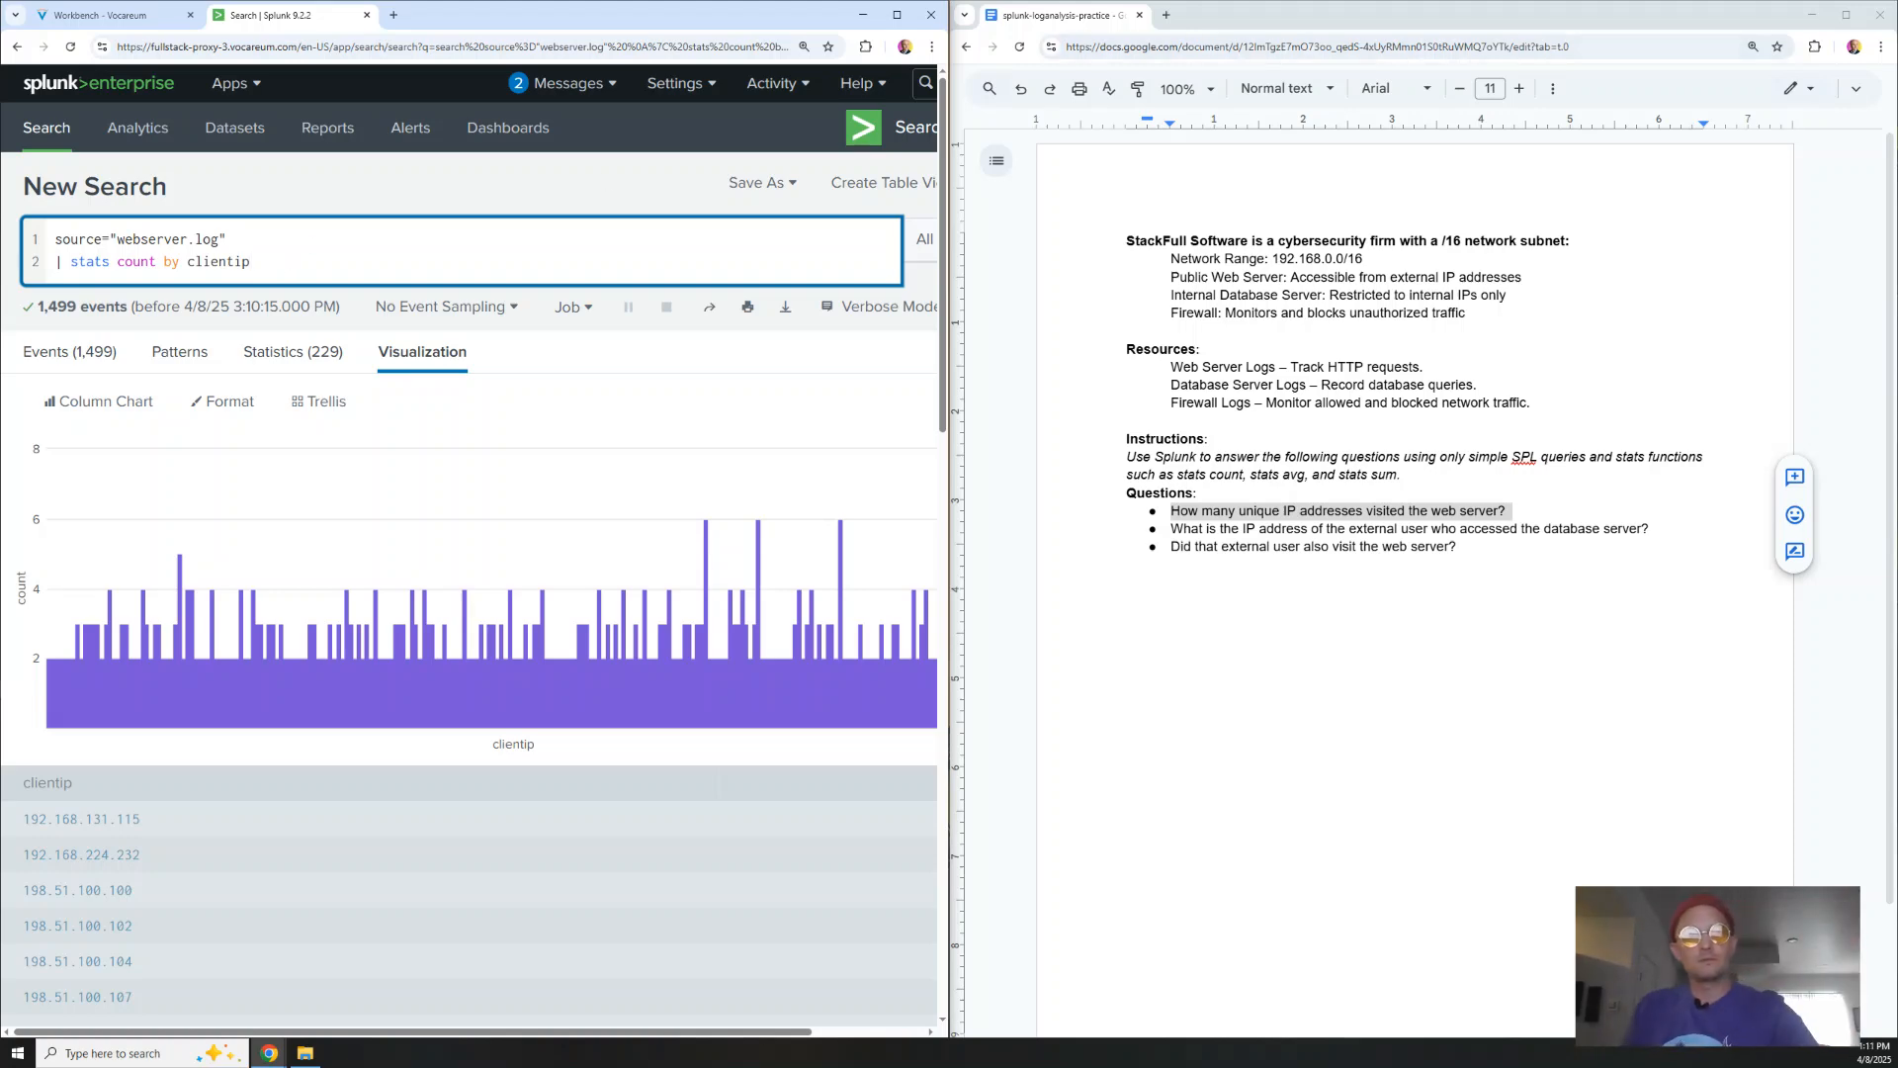
# Switch to Gemini and ask "how to count number of unique IPs that visited on log in splunk"
pyautogui.hotkey('alt', 'Tab')
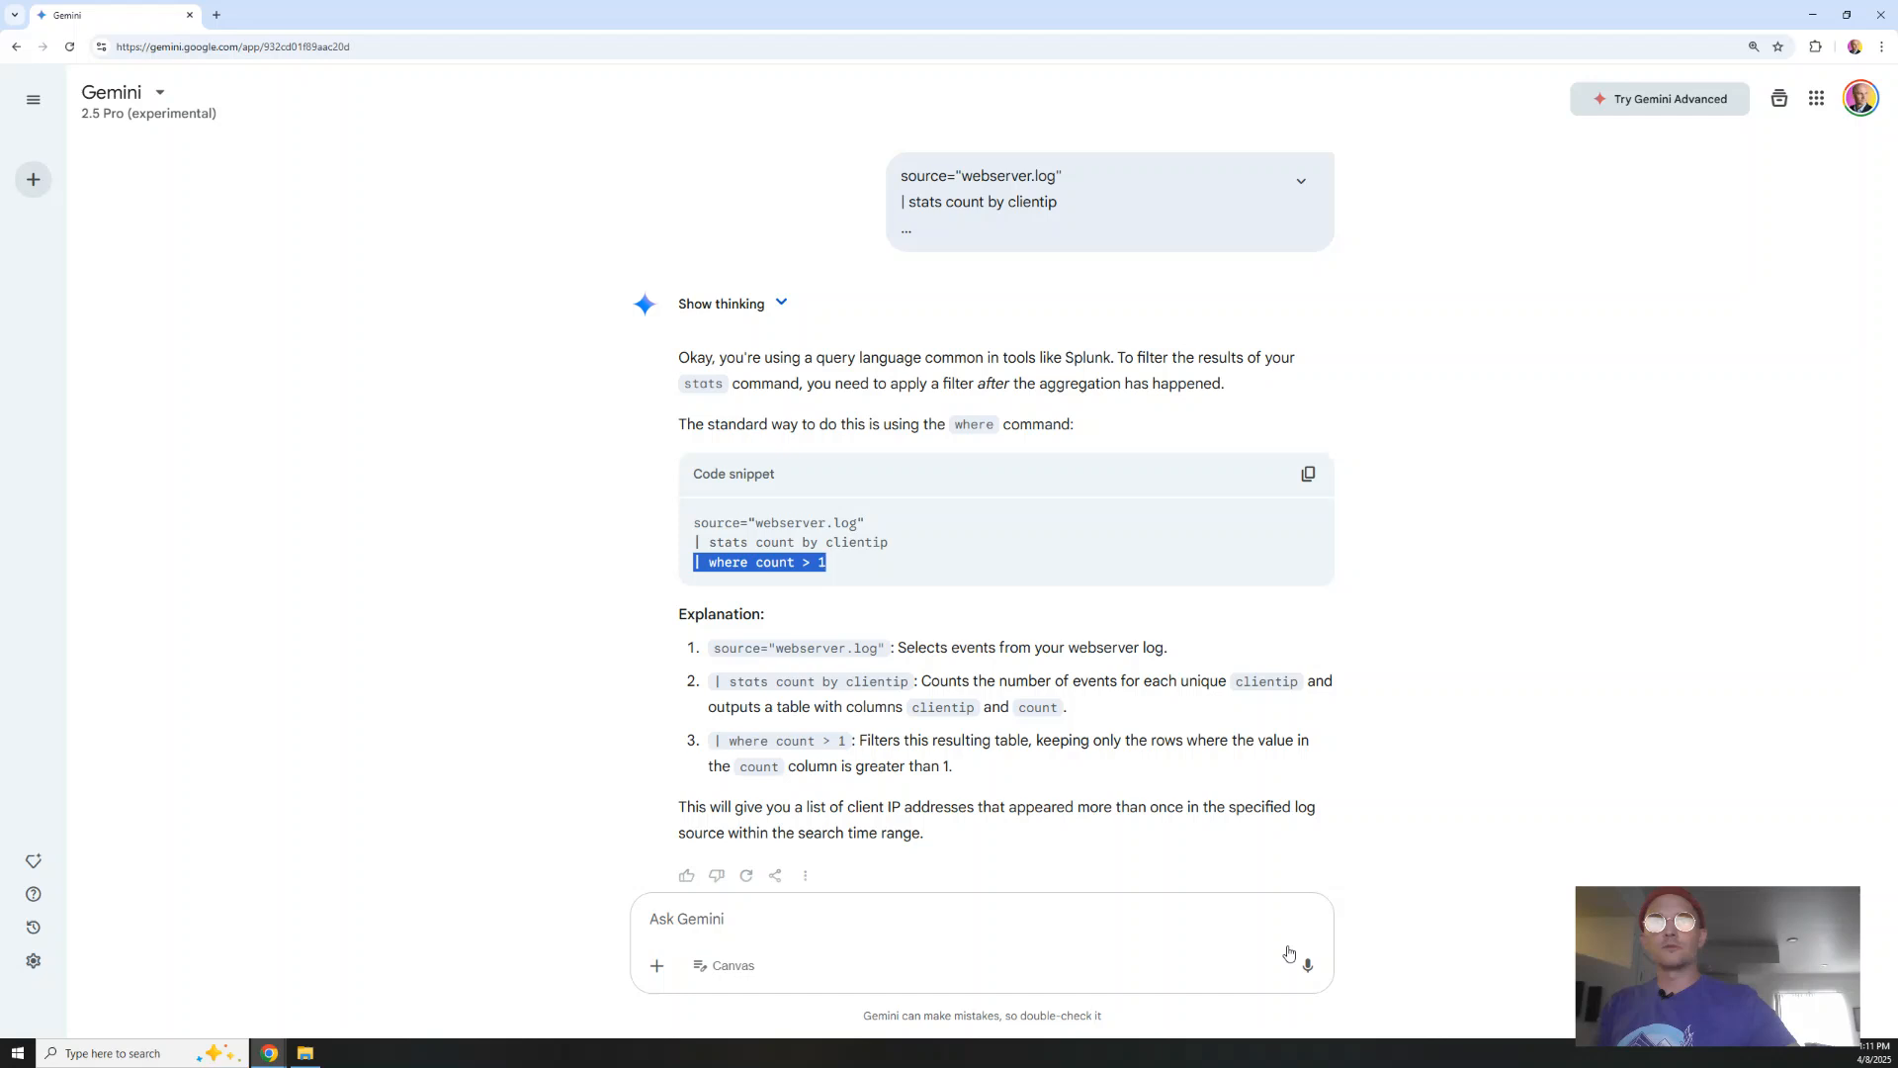
pyautogui.click(879, 925)
pyautogui.write('how to count uniqe')
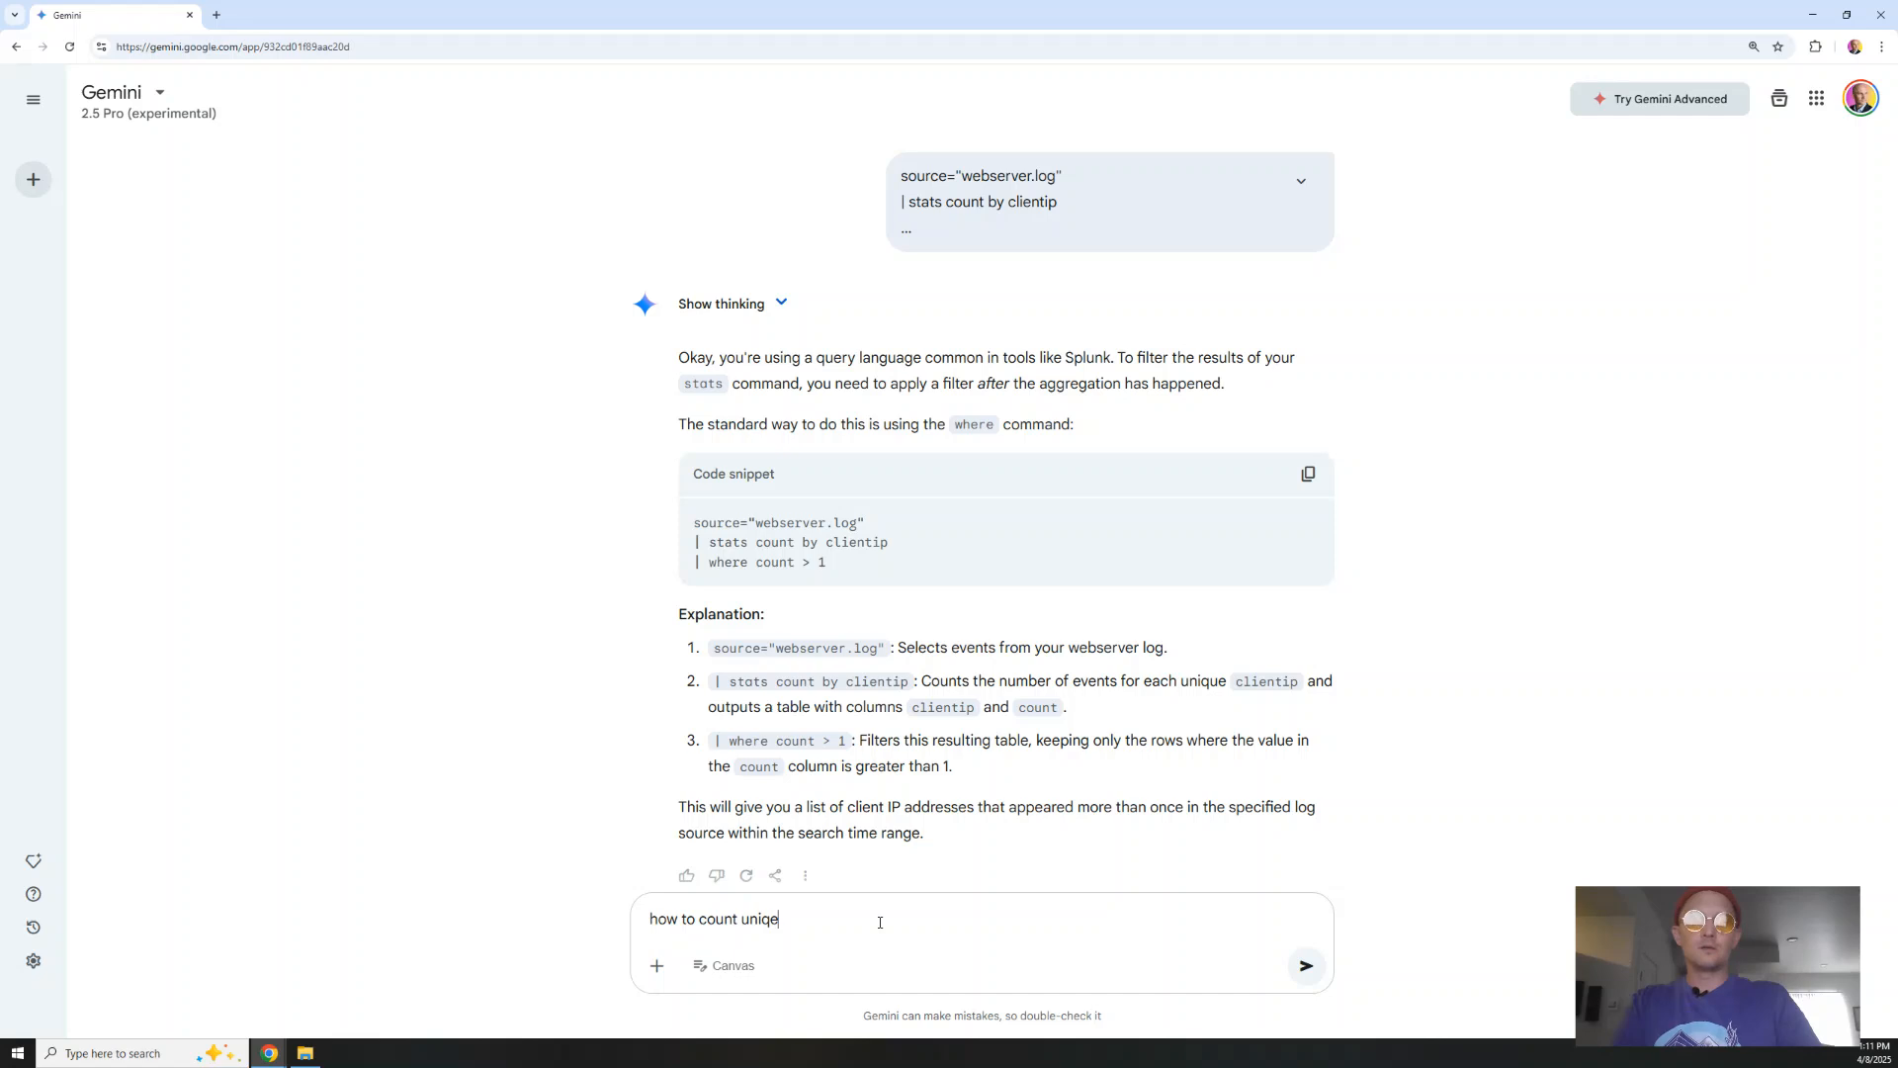
pyautogui.write('mber of uniq')
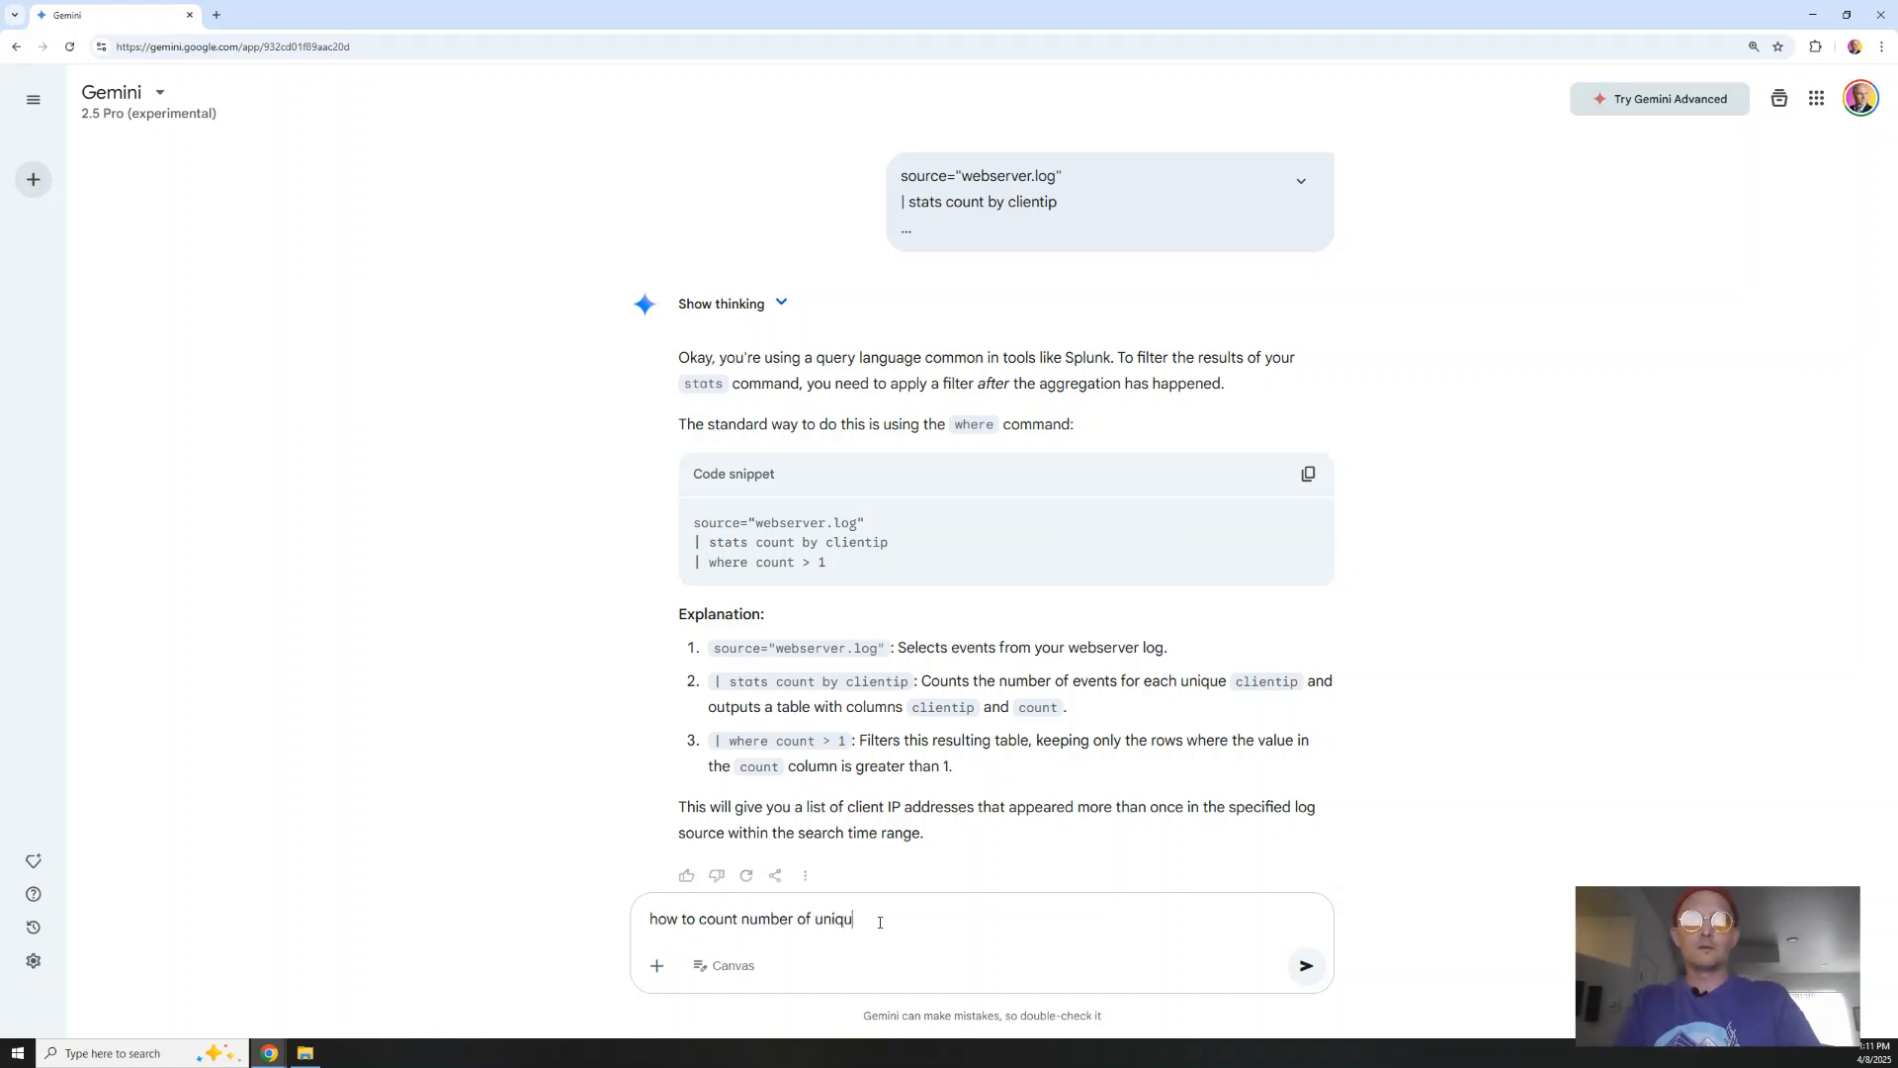
pyautogui.write('ue IPs that v')
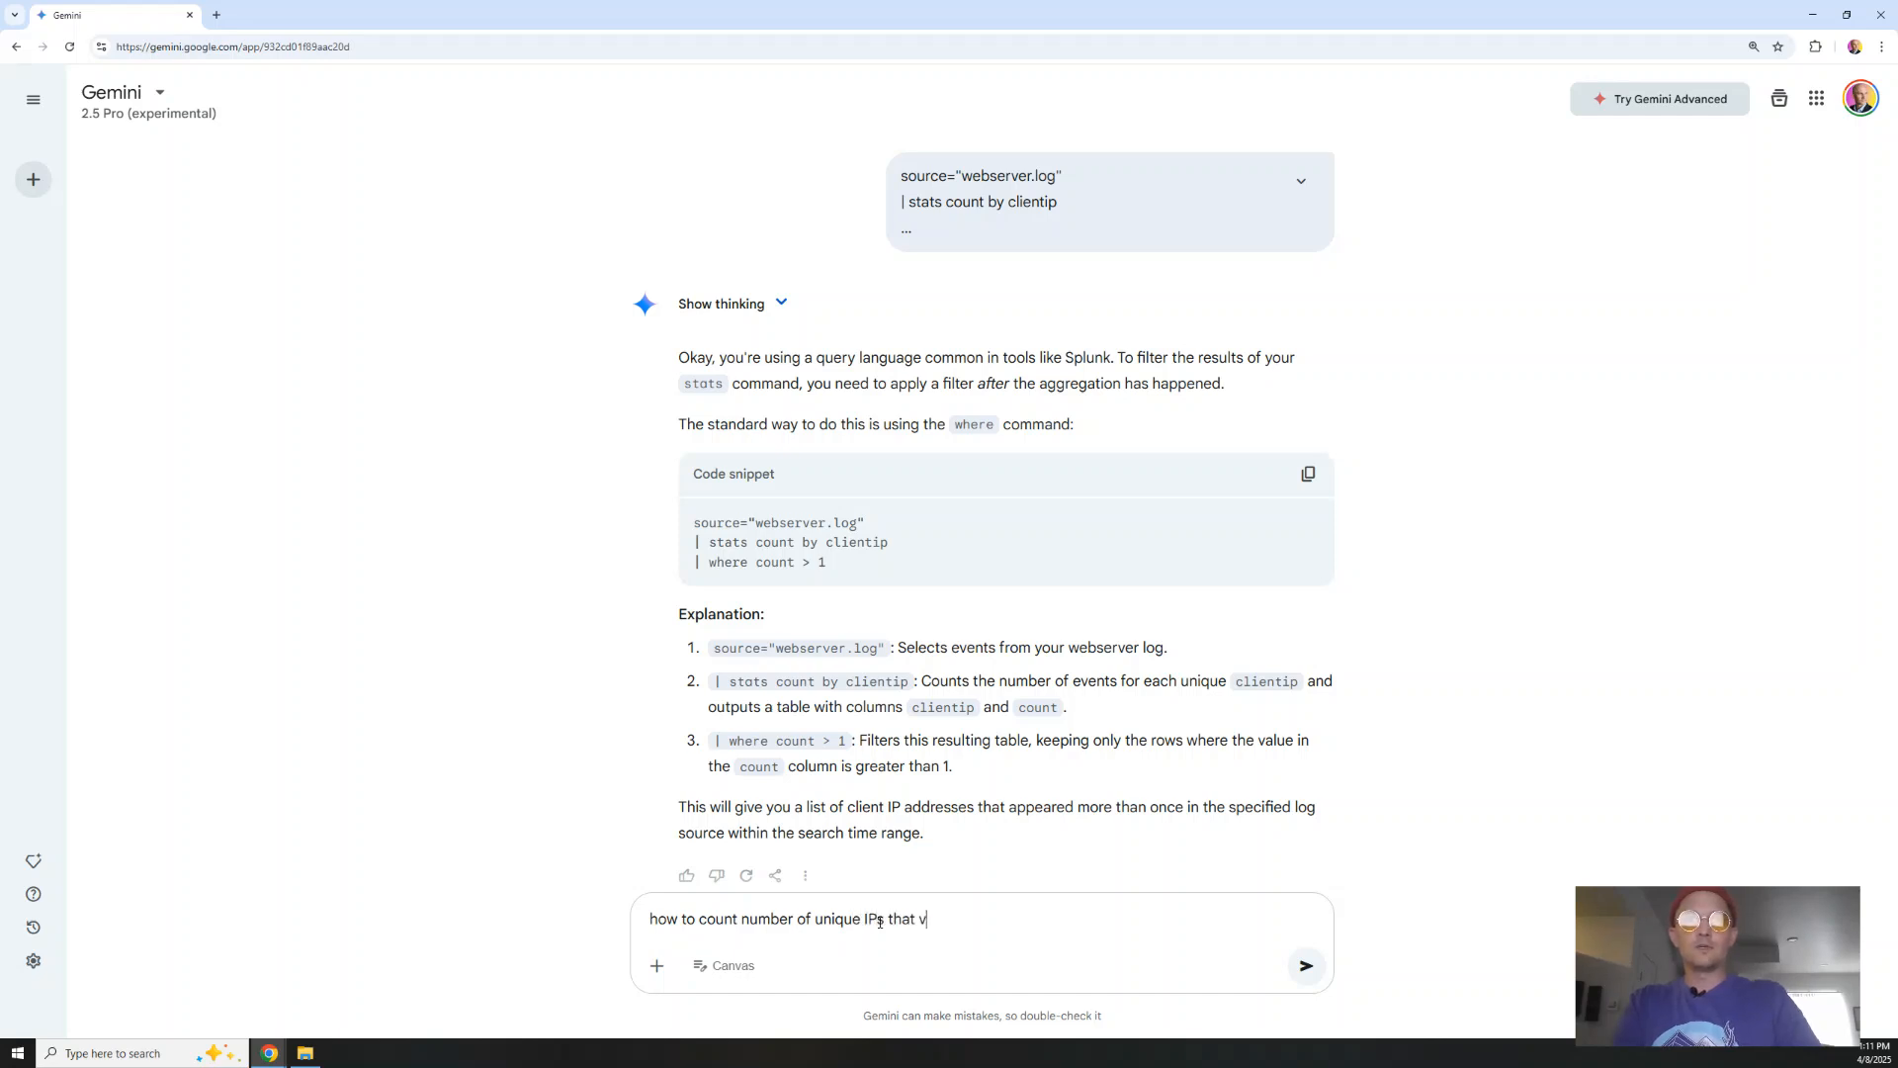
pyautogui.write('isited on log')
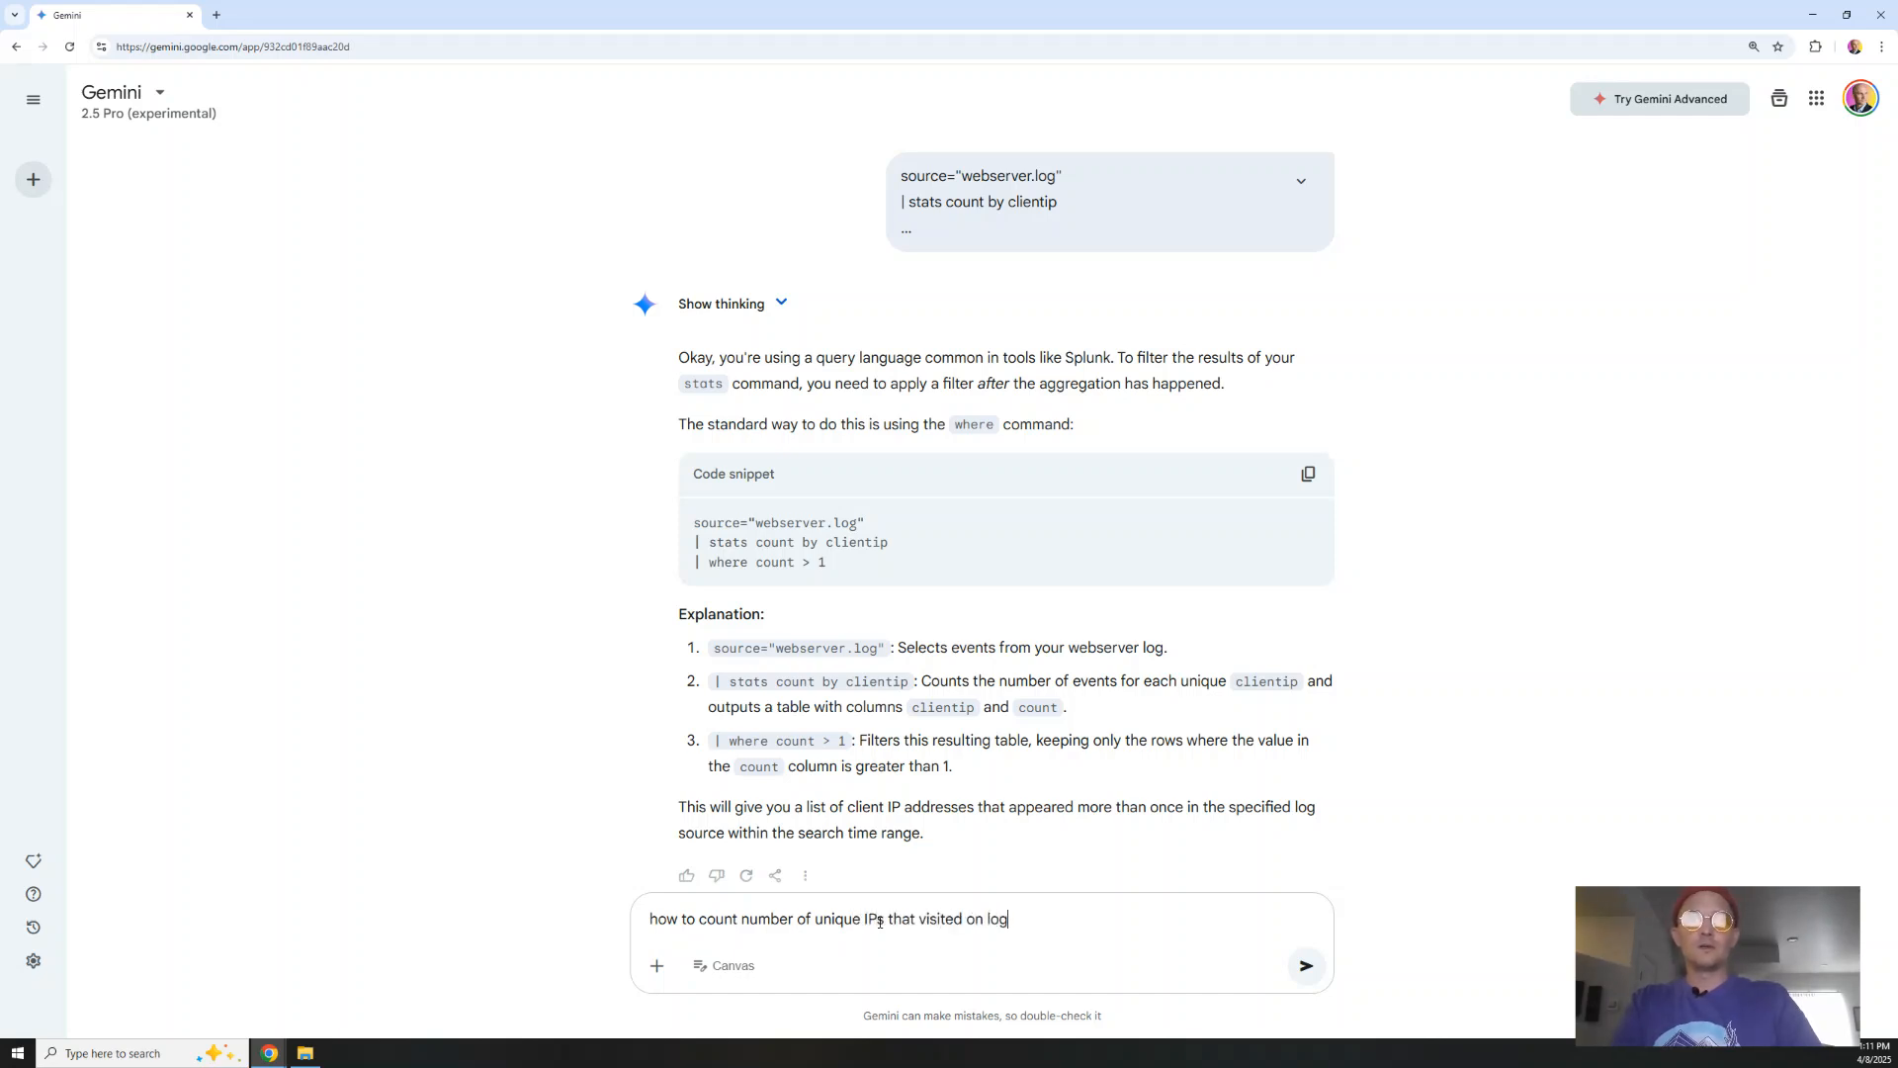
pyautogui.write(' in splunk')
pyautogui.press('Return')
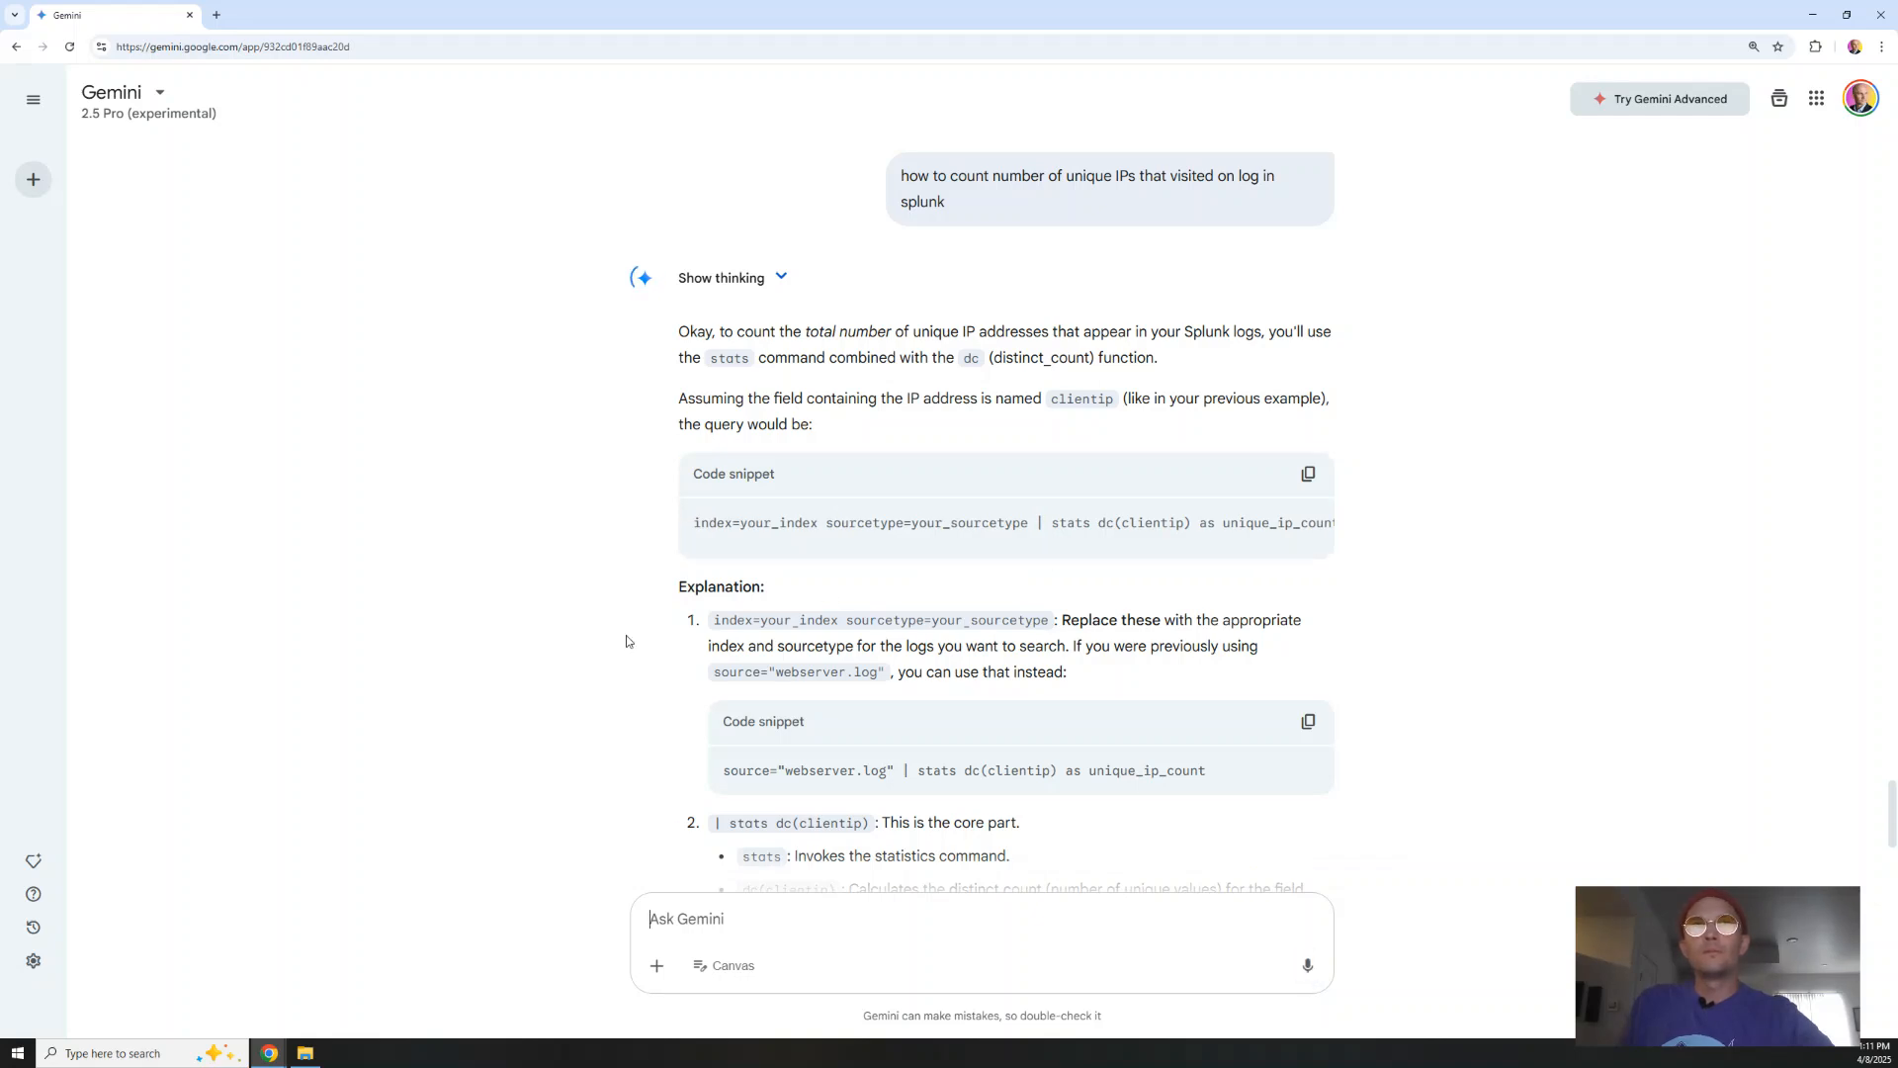
# Read Gemini's answer, examining the distinct count function and the explanation of the optional field renaming
pyautogui.scroll(-2, 626, 640)
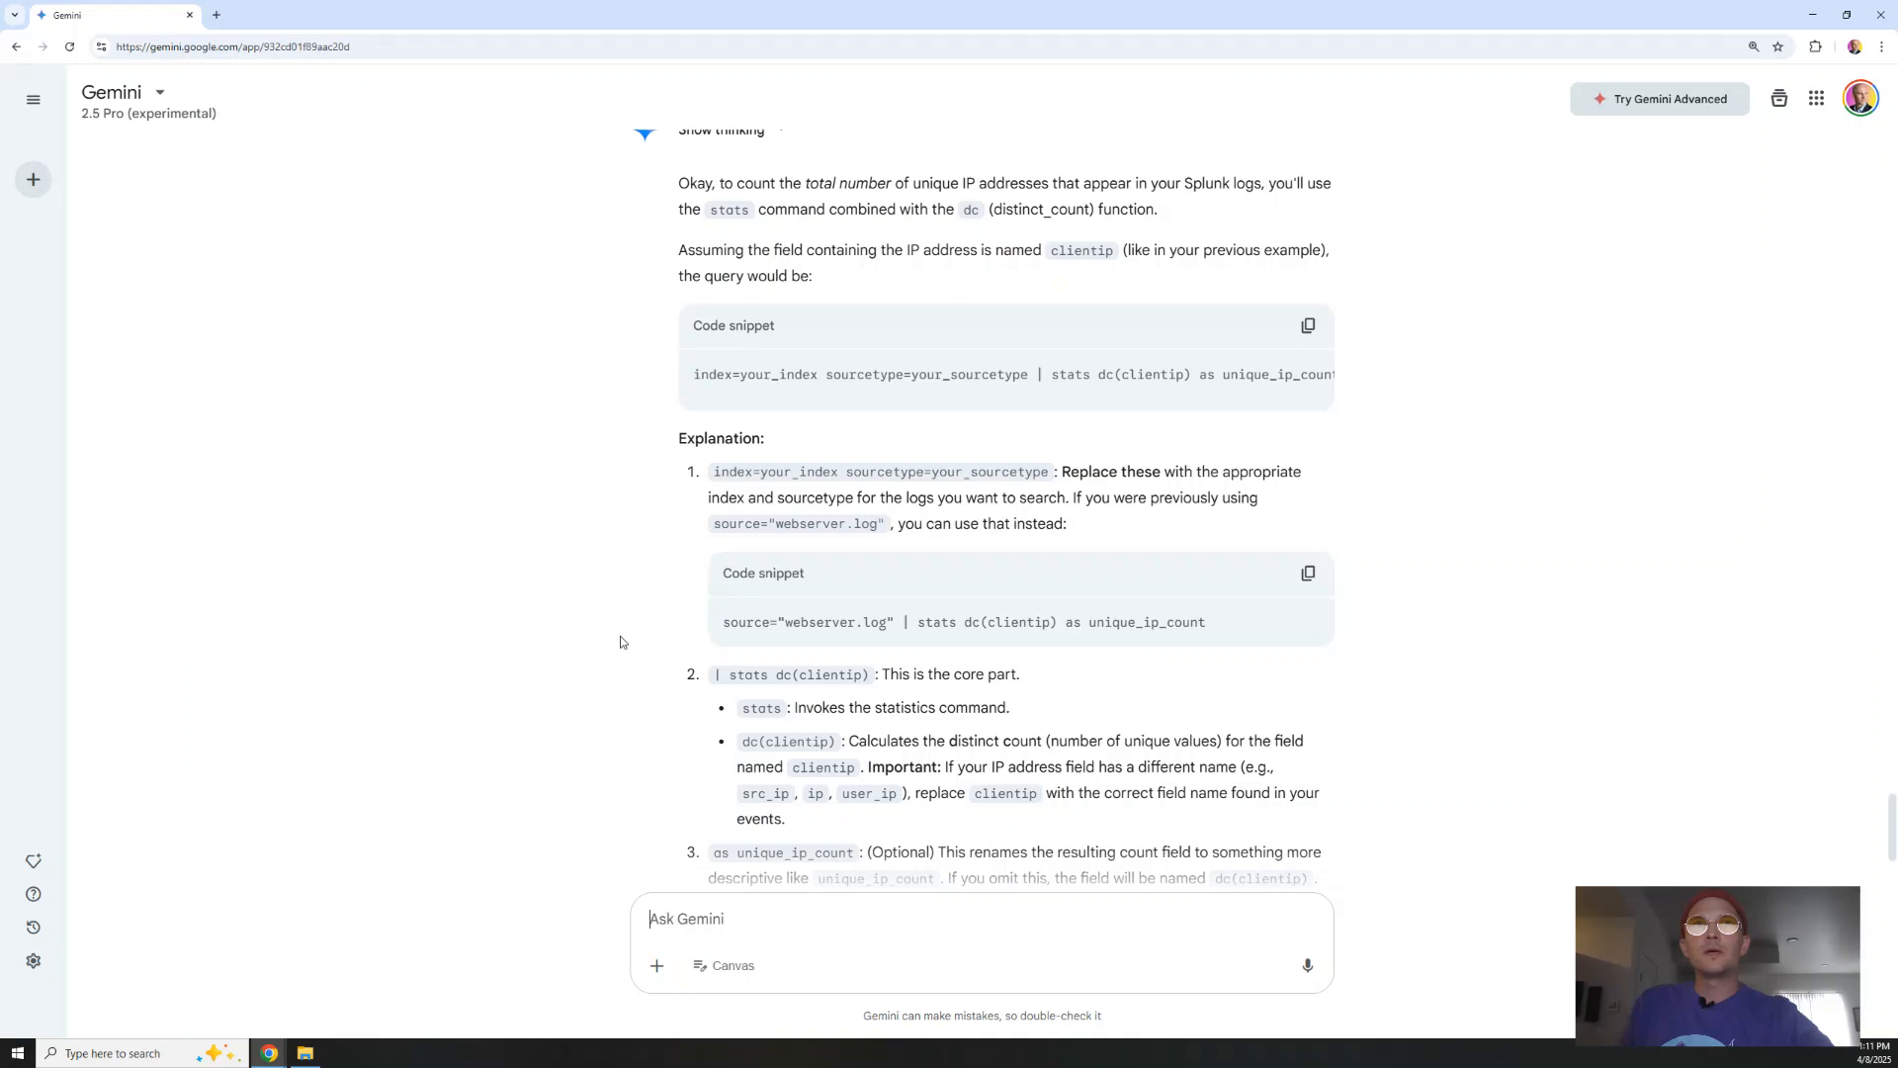
pyautogui.scroll(1, 621, 642)
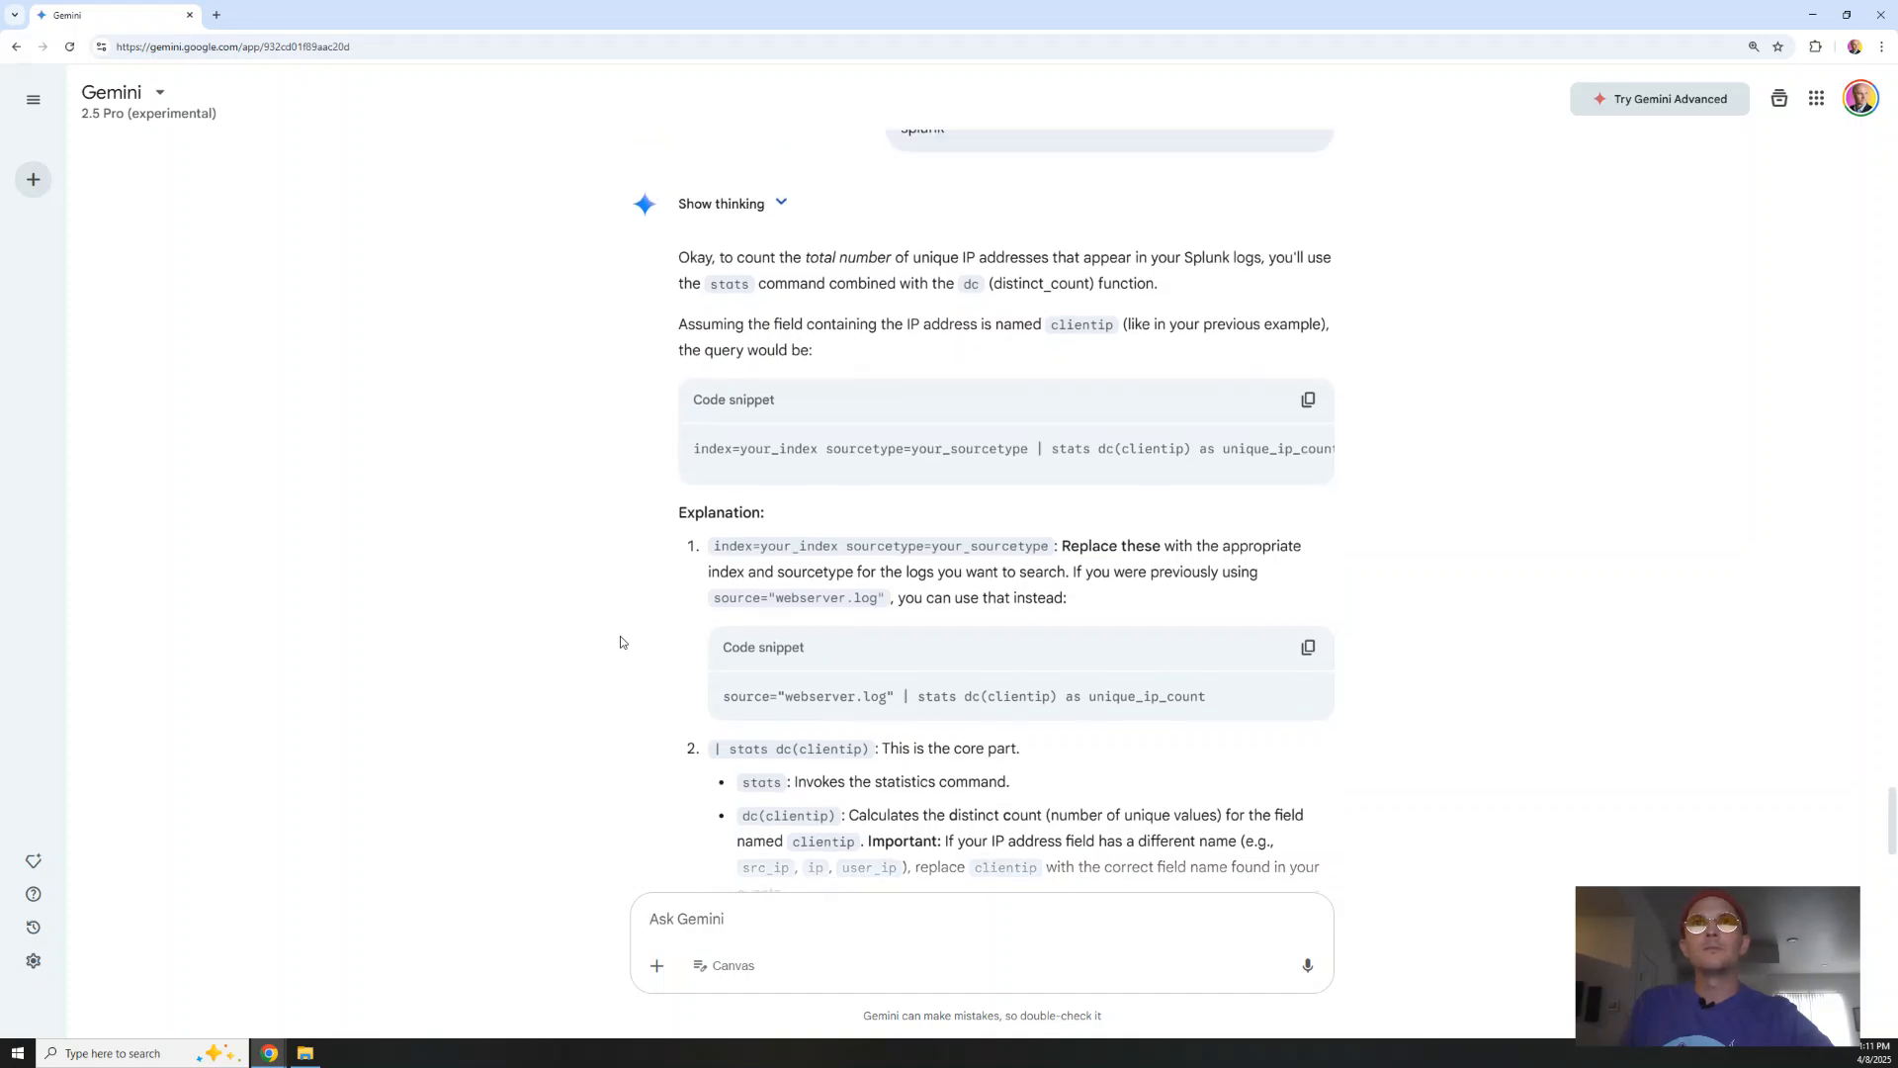
pyautogui.moveTo(951, 293); pyautogui.dragTo(1078, 292)
pyautogui.click(1079, 292)
pyautogui.scroll(-1, 334, 514)
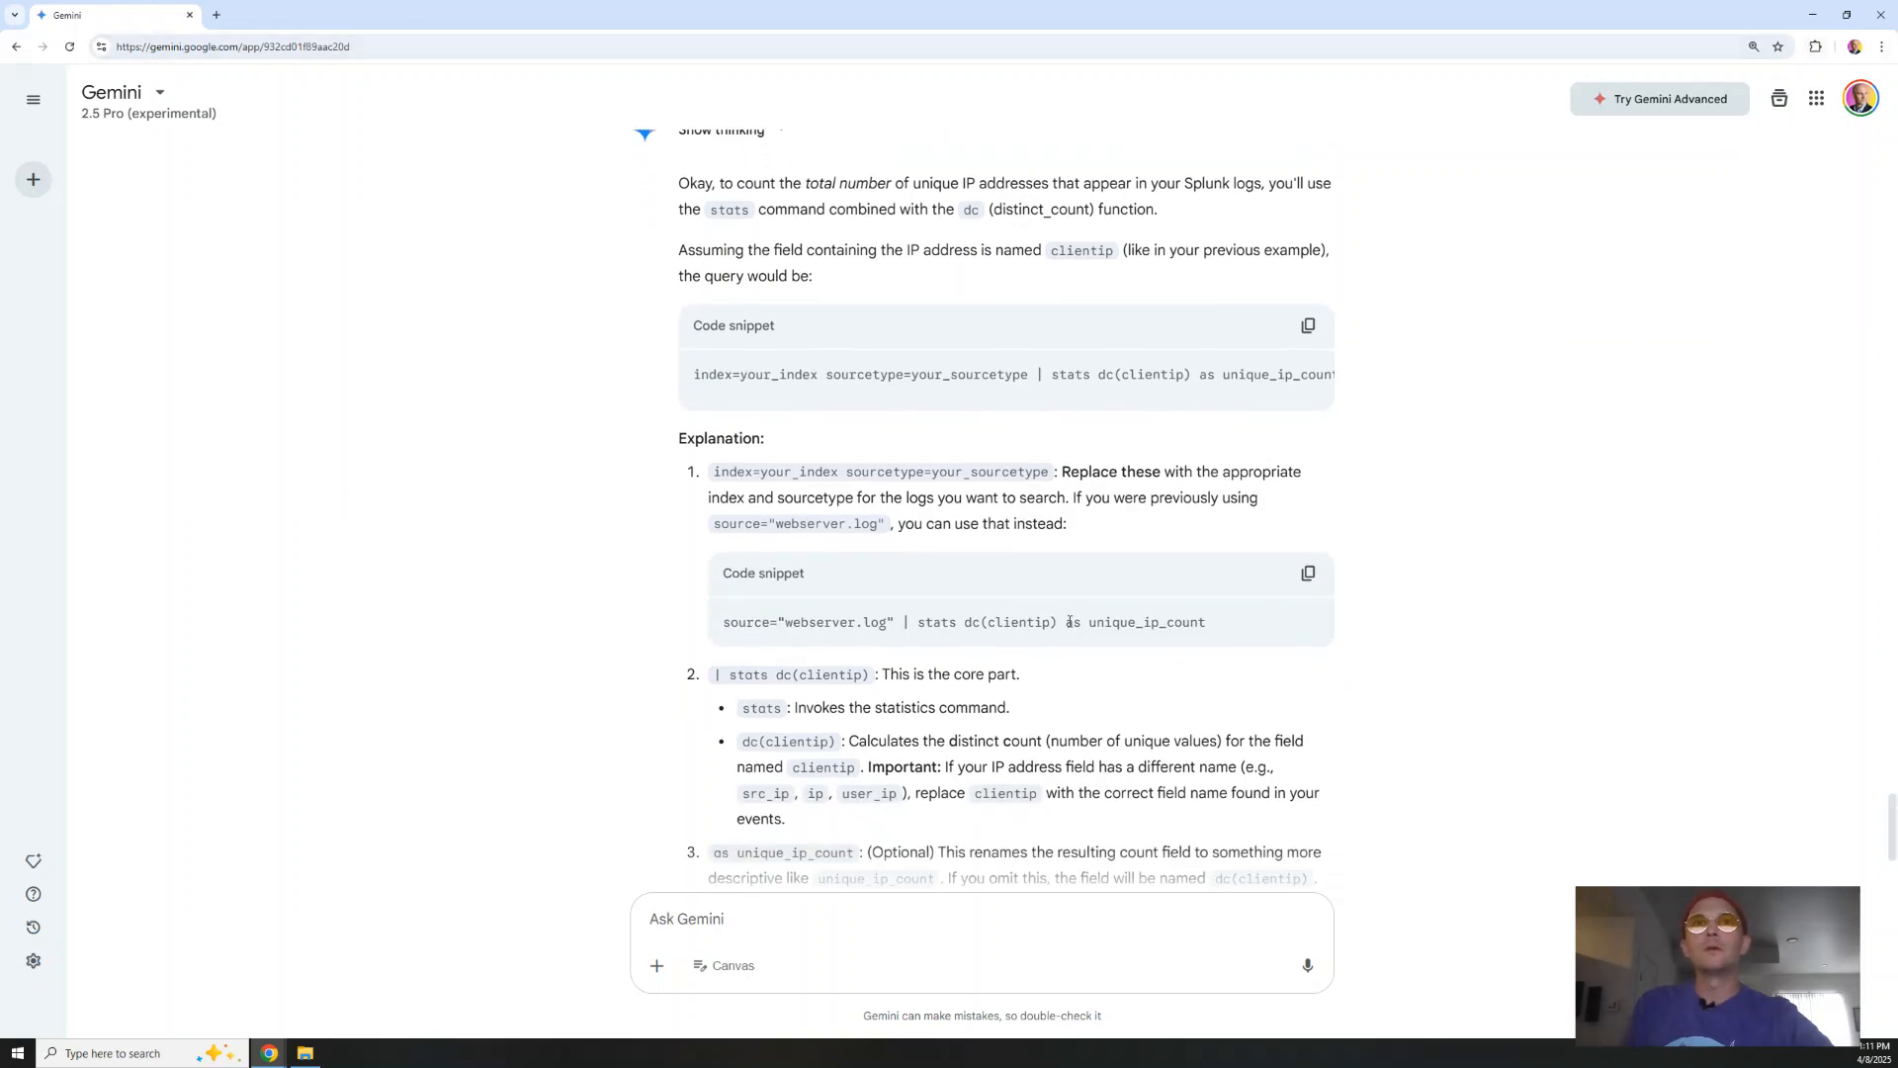
pyautogui.scroll(-3, 778, 680)
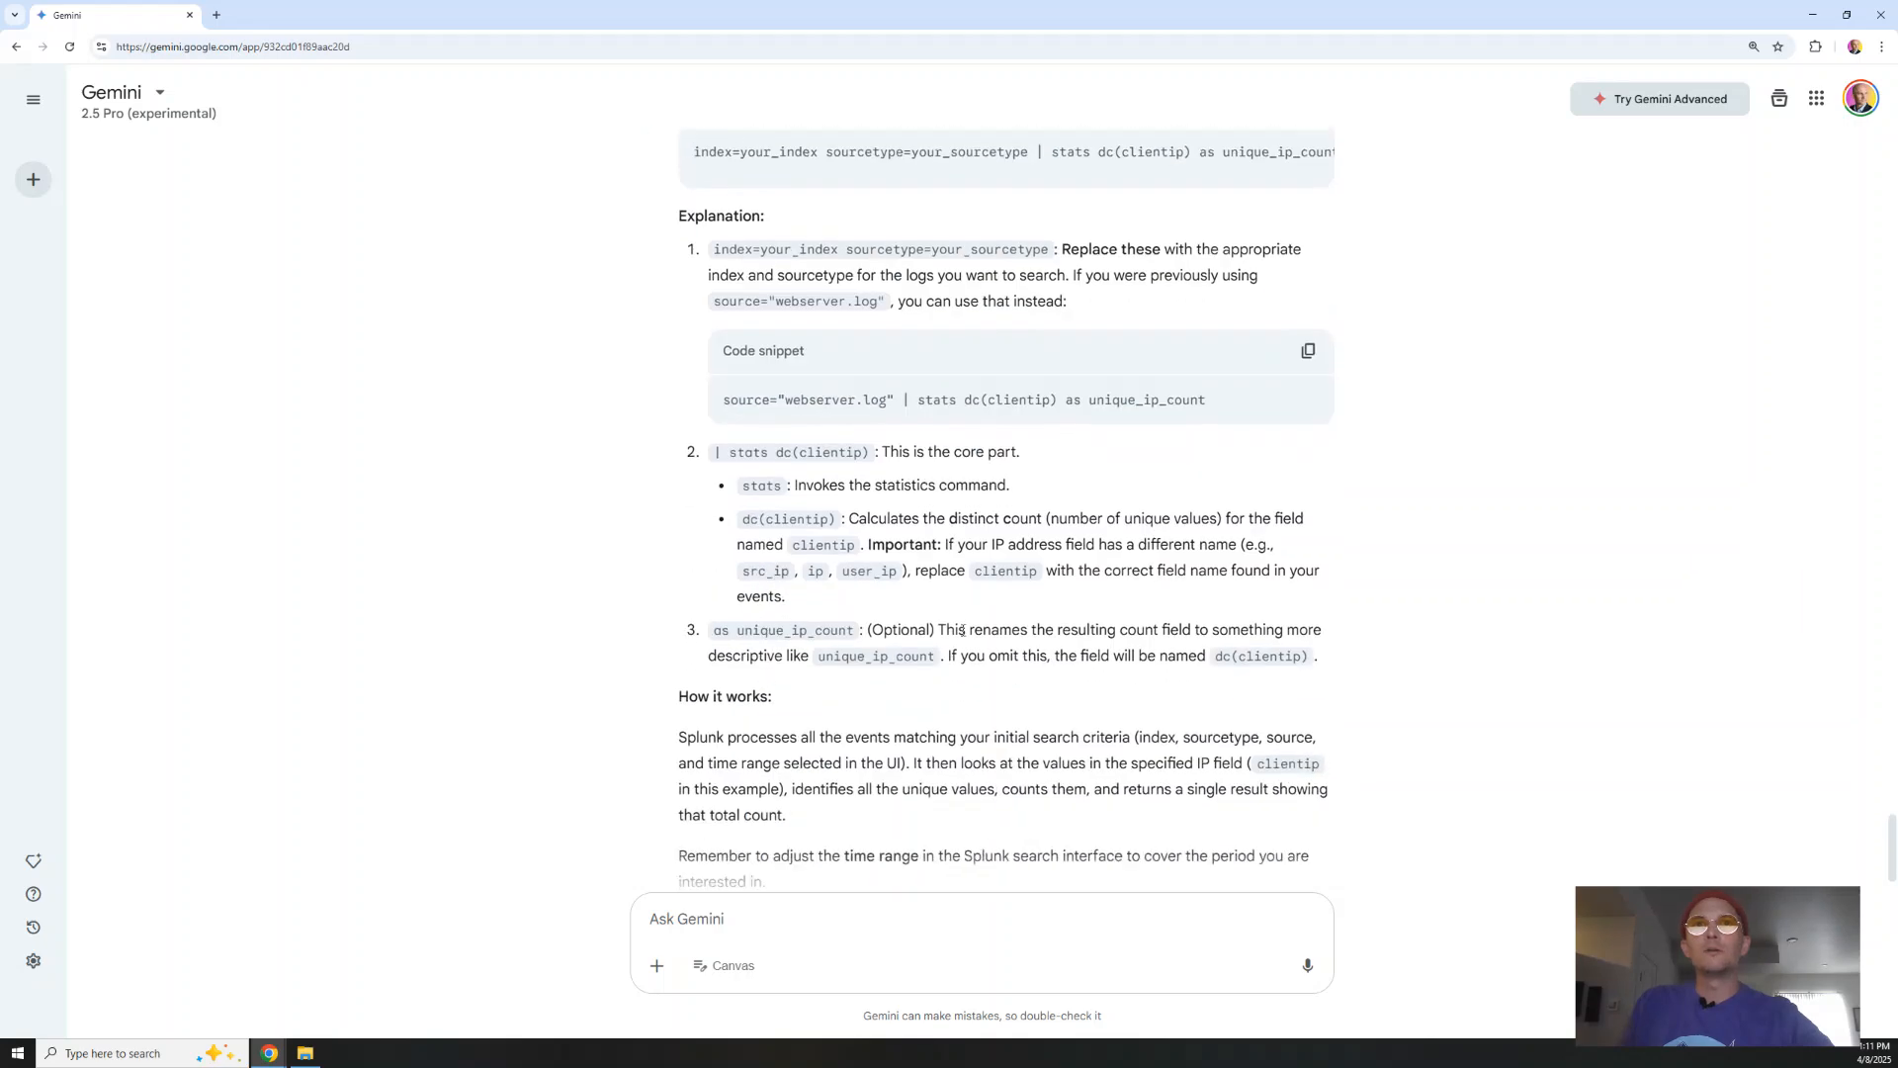
pyautogui.moveTo(981, 629); pyautogui.dragTo(1090, 630)
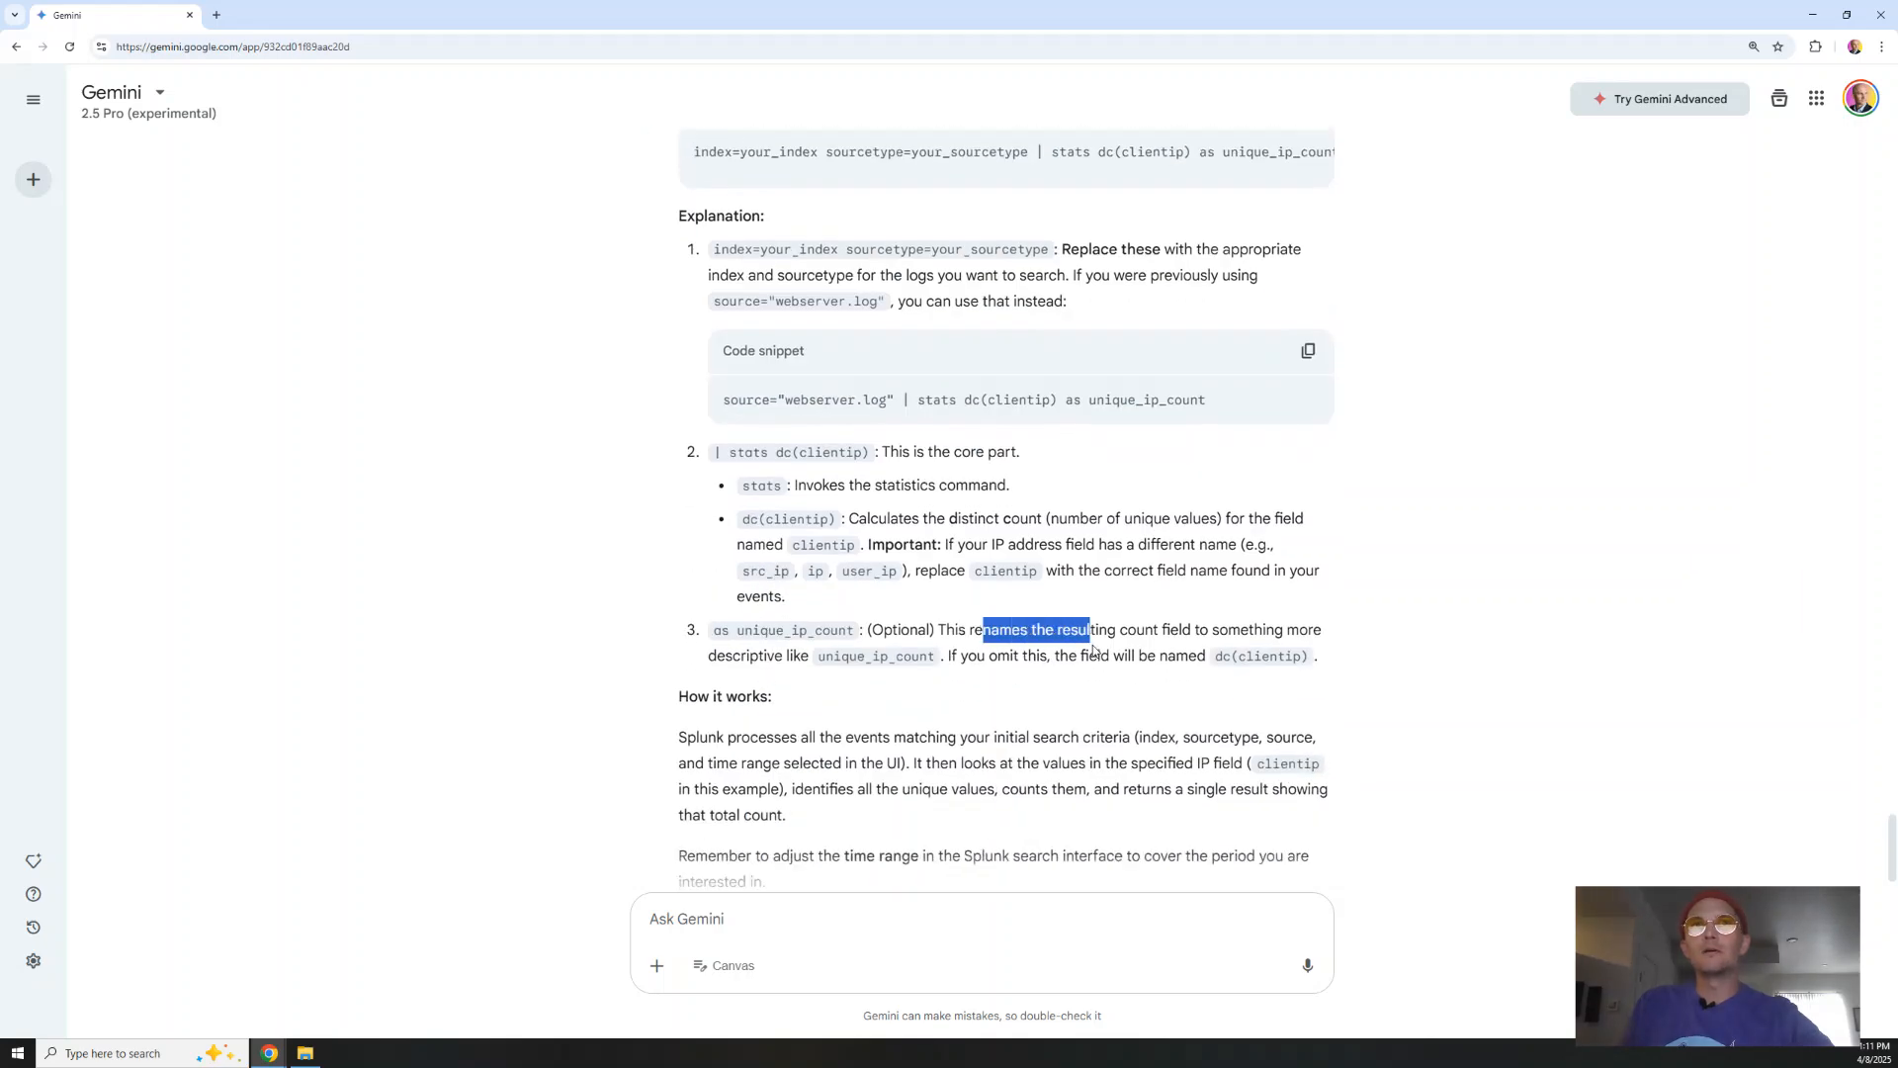
pyautogui.click(1093, 650)
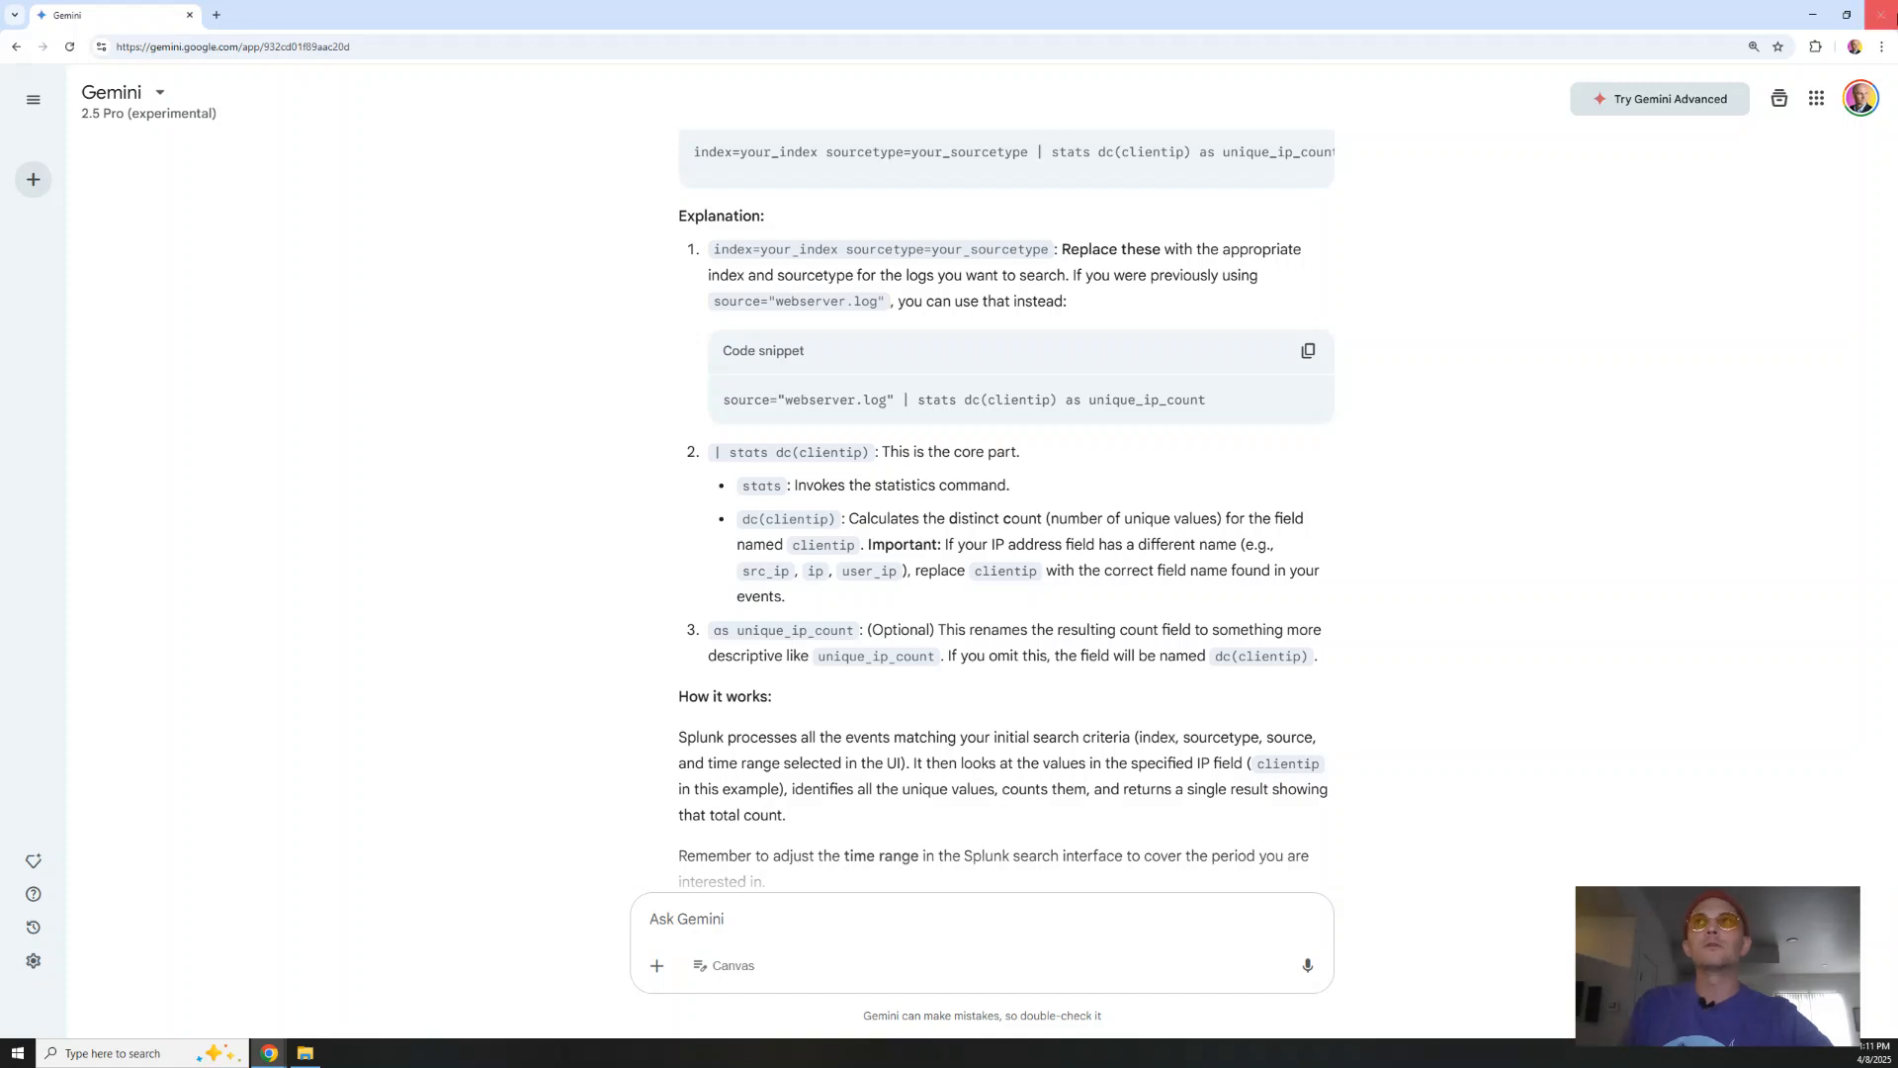
# Copy stats dc(clientip) as unique_ip_count from Gemini's webserver.log snippet and return to Splunk
pyautogui.moveTo(1221, 399); pyautogui.dragTo(1066, 399)
pyautogui.moveTo(1236, 400); pyautogui.dragTo(918, 395)
pyautogui.rightClick(947, 402)
pyautogui.click(1028, 423)
pyautogui.click(1812, 15)
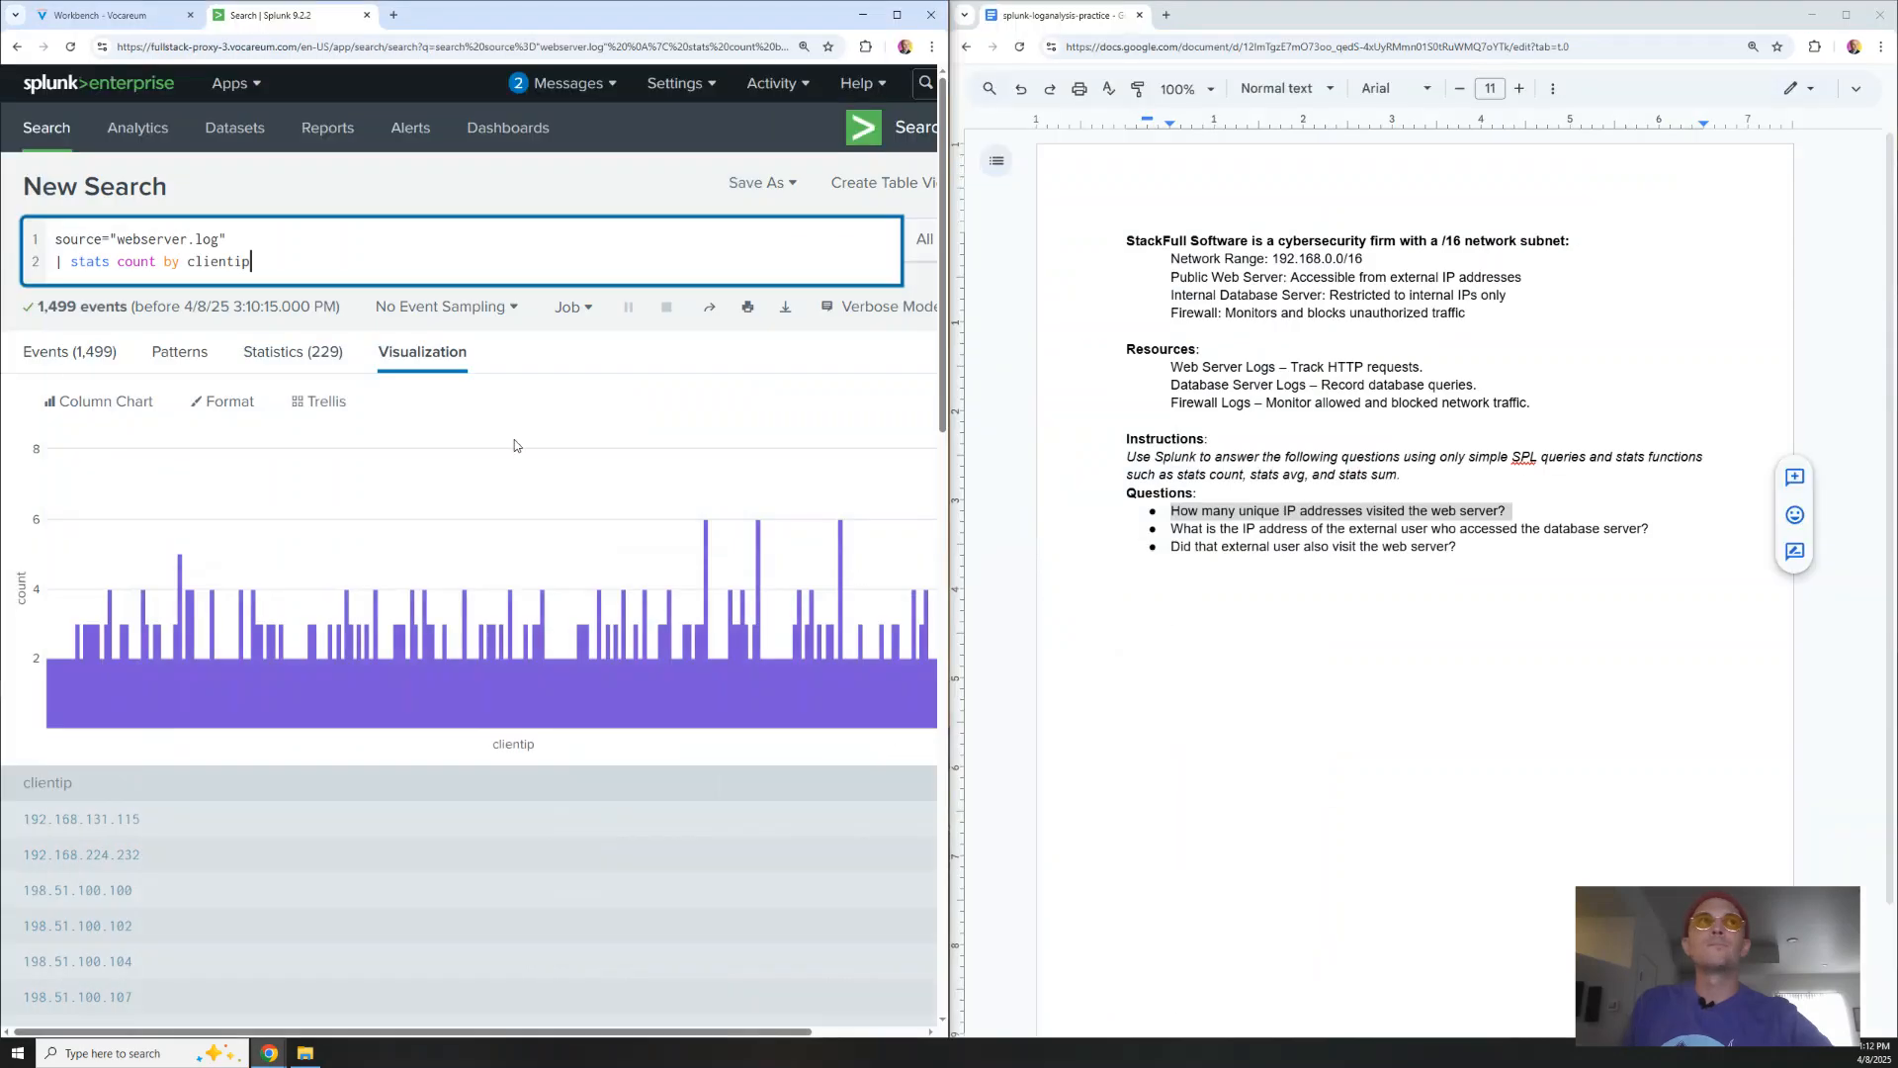
# Replace stats count by clientip with the copied stats dc(clientip) as unique_ip_count, run the search and show its full-size statistics table
pyautogui.moveTo(253, 262); pyautogui.dragTo(70, 261)
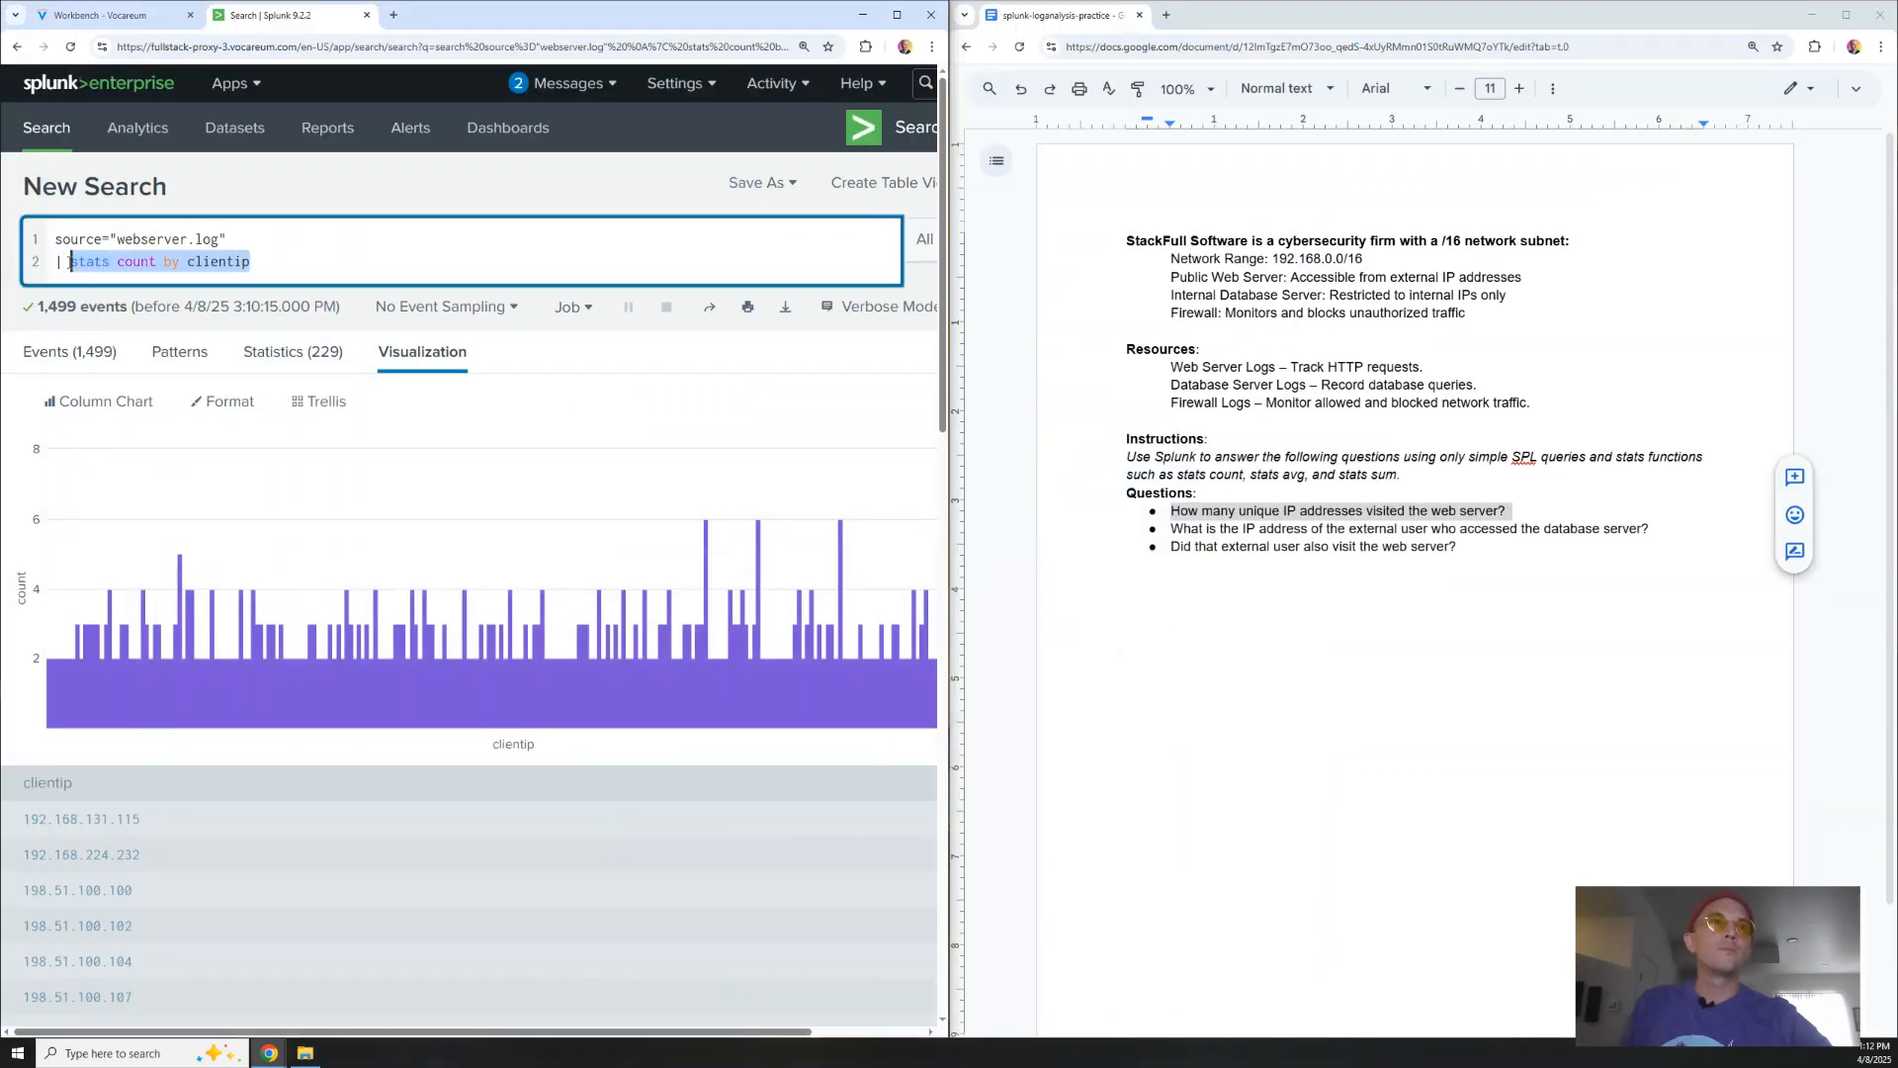
pyautogui.hotkey('ctrl', 'v')
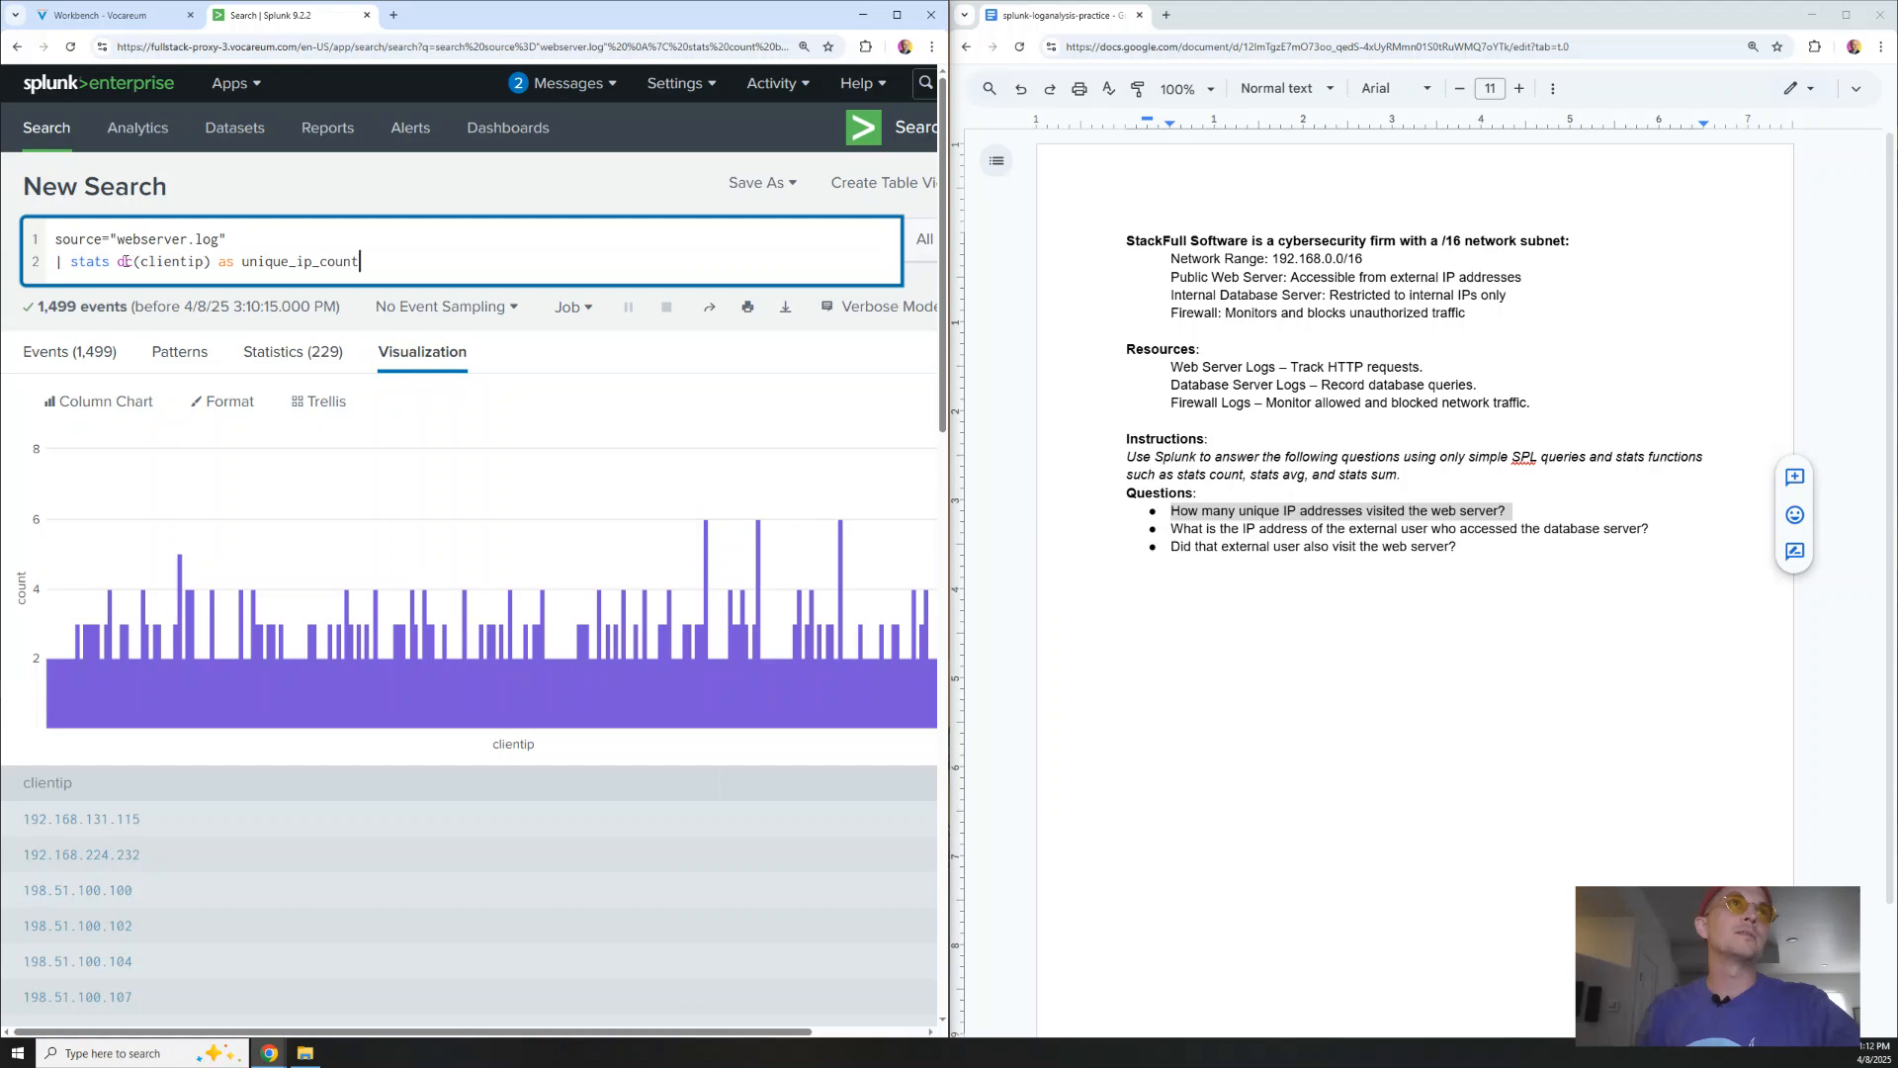
pyautogui.doubleClick(197, 261)
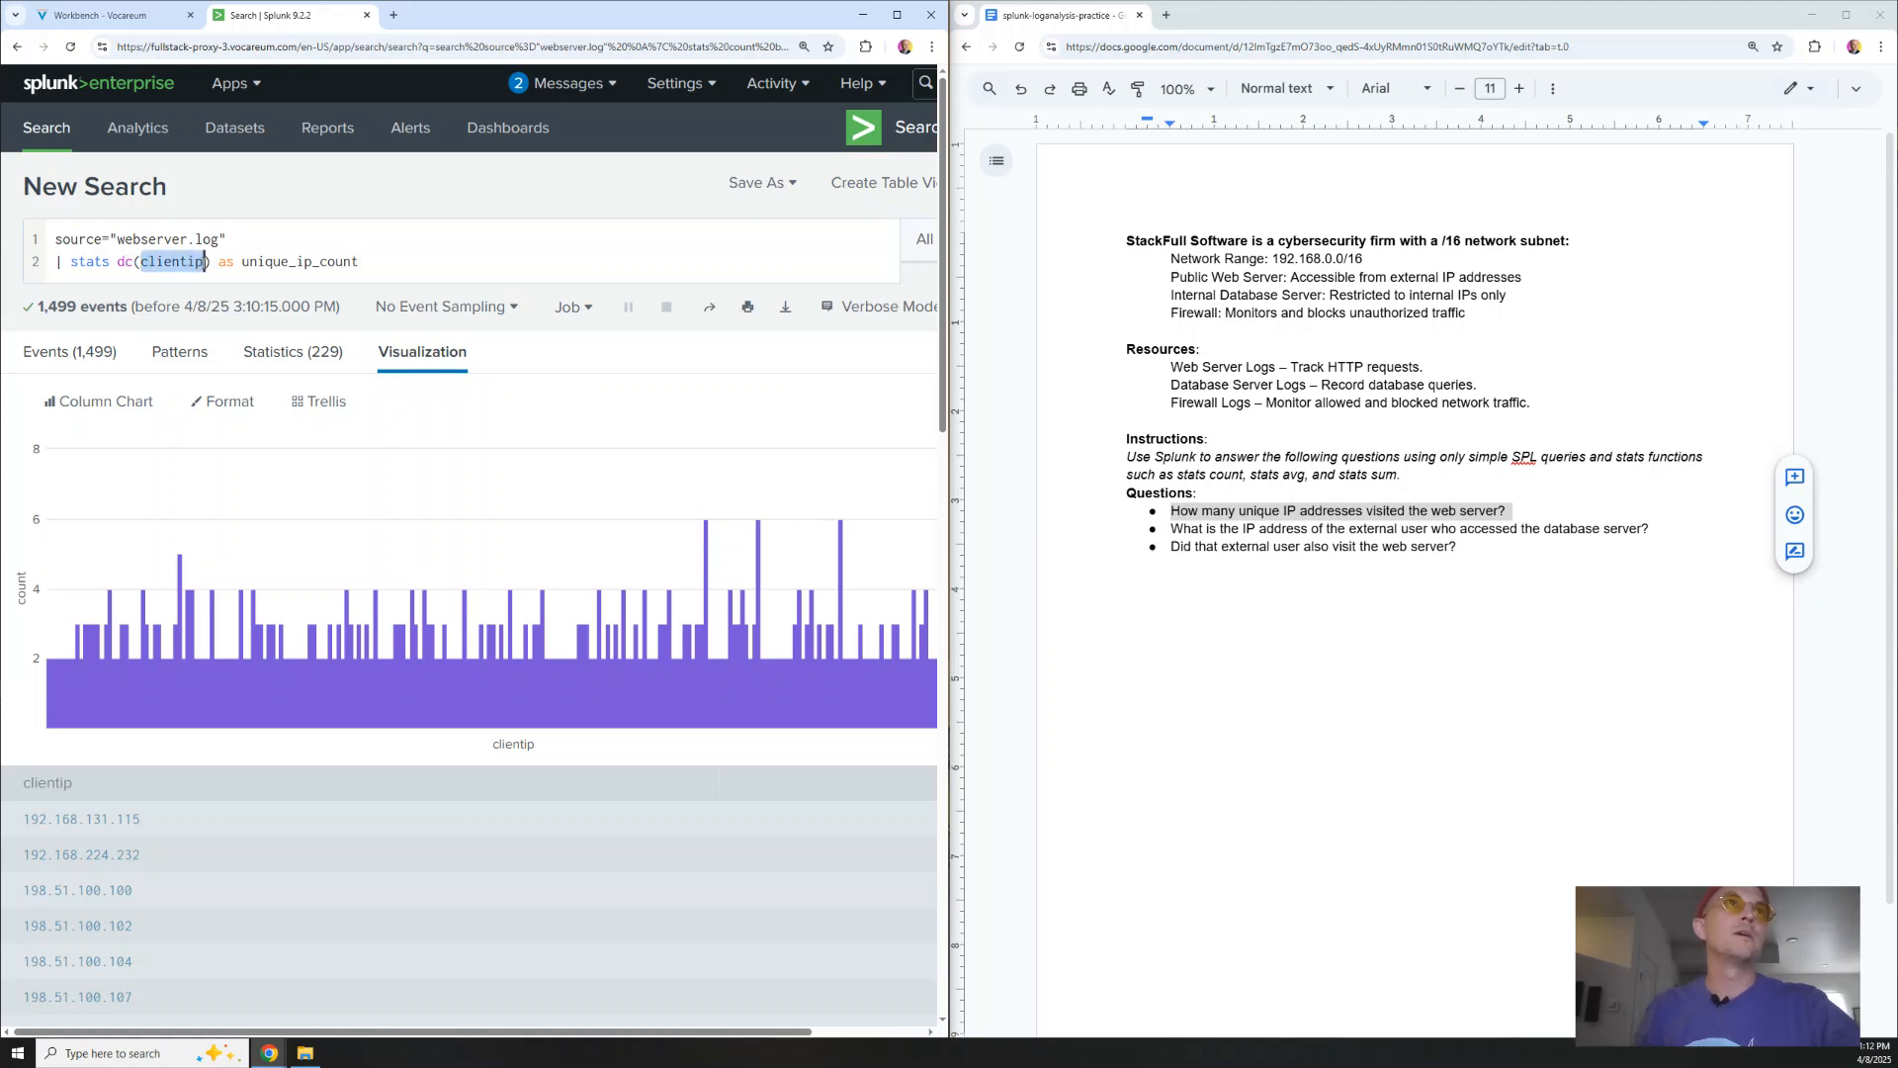
pyautogui.click(205, 261)
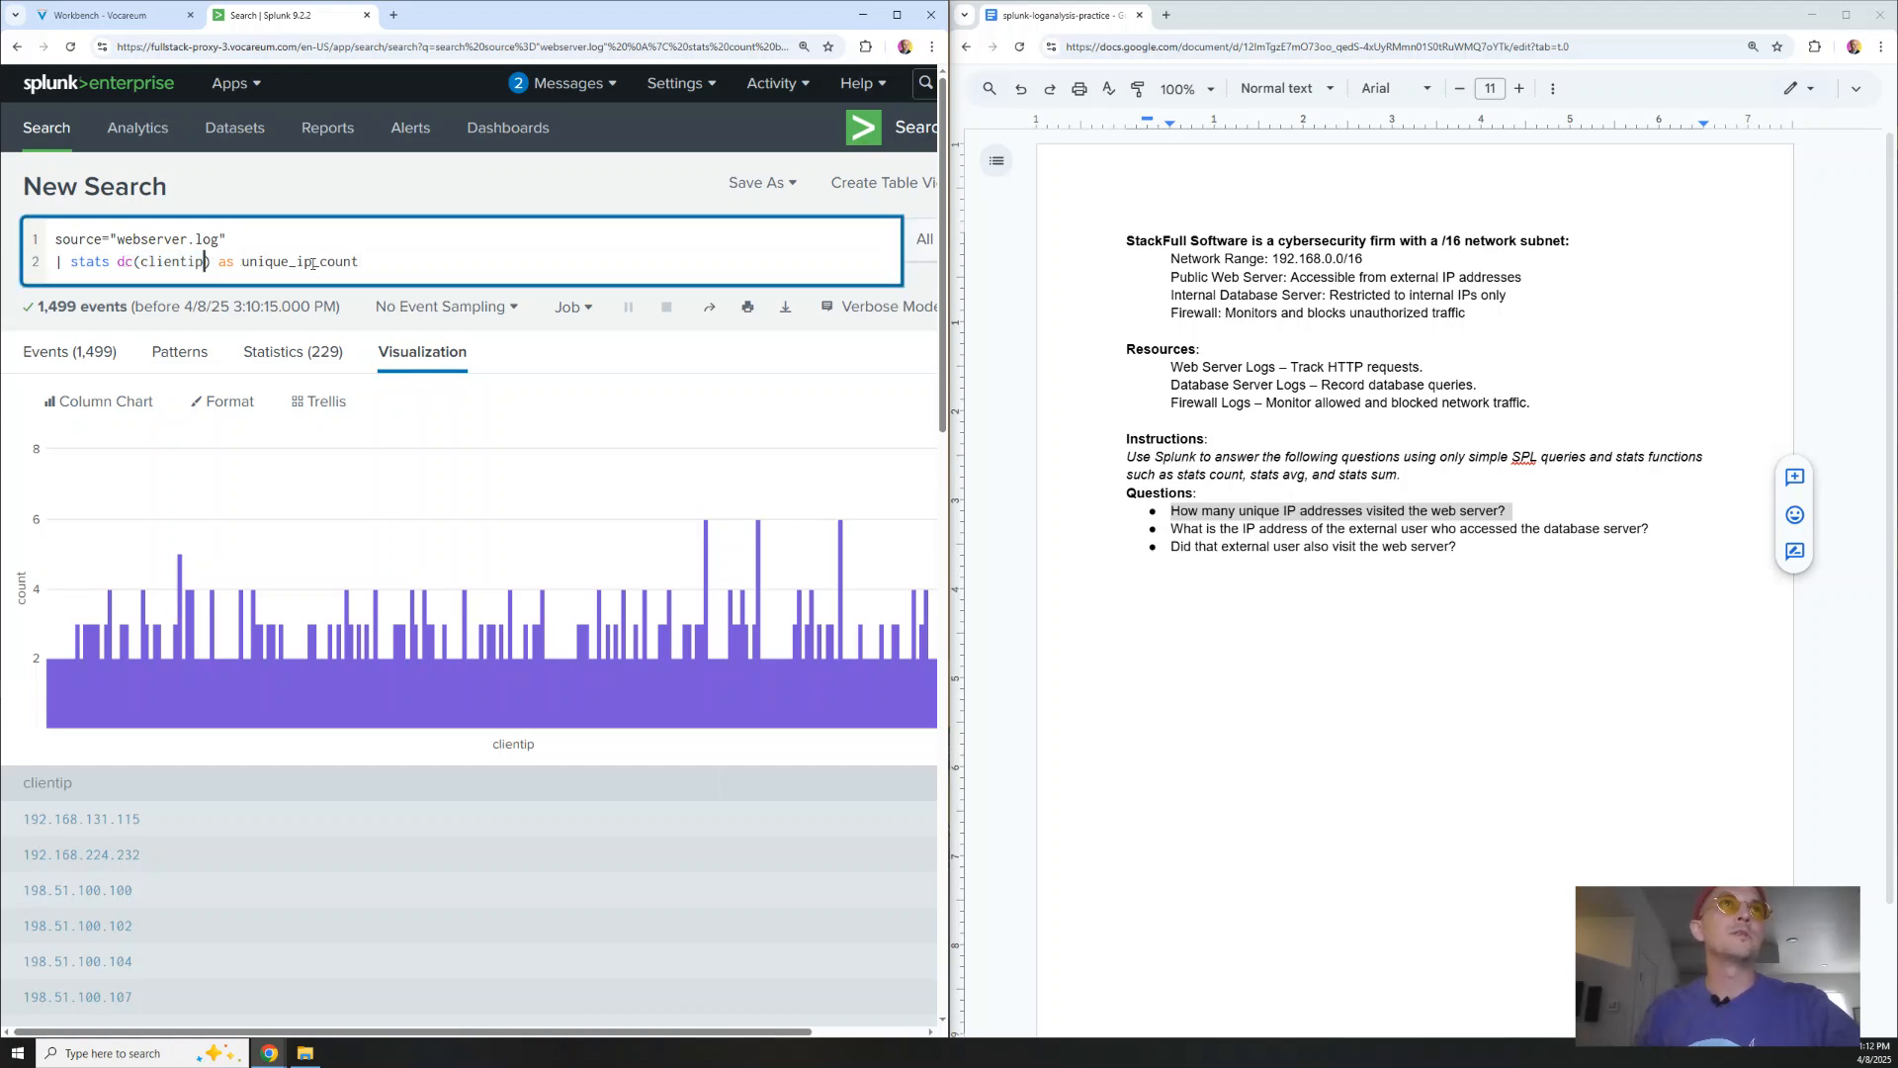
pyautogui.click(480, 281)
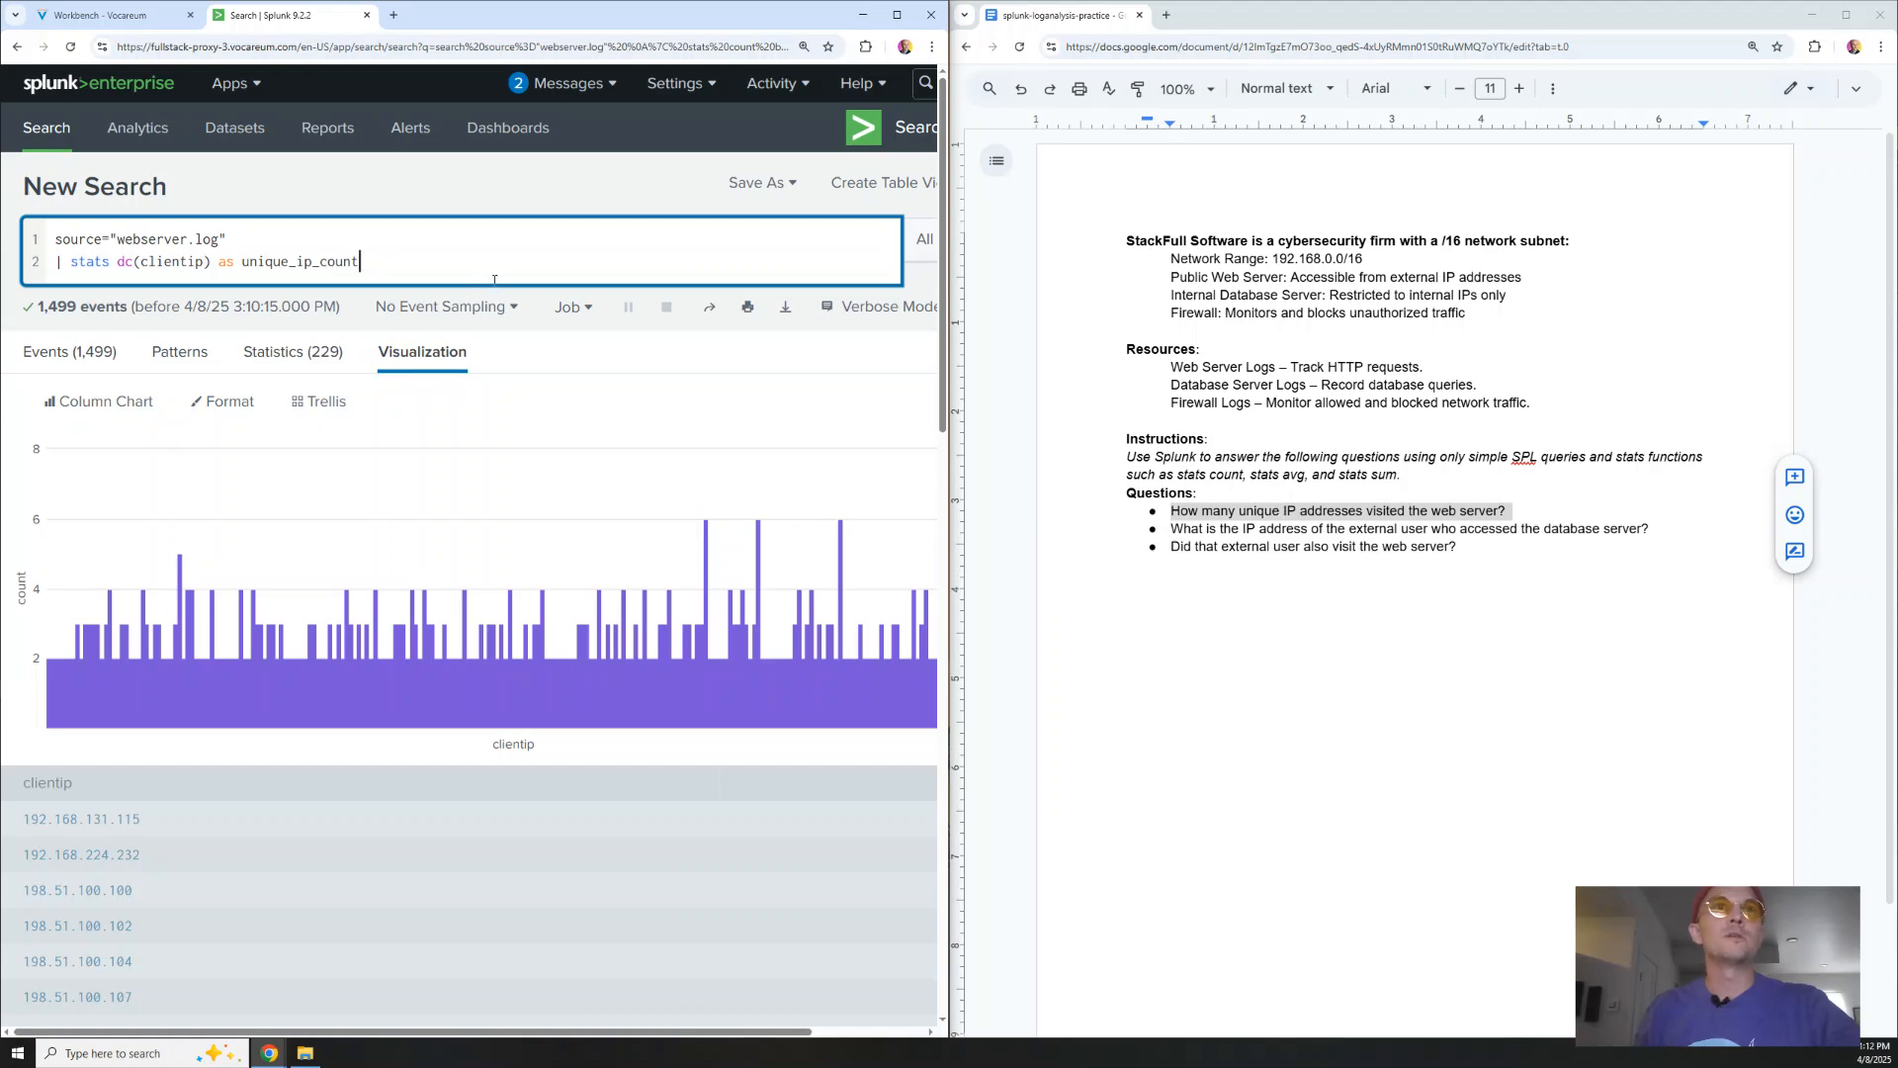
pyautogui.press('Return')
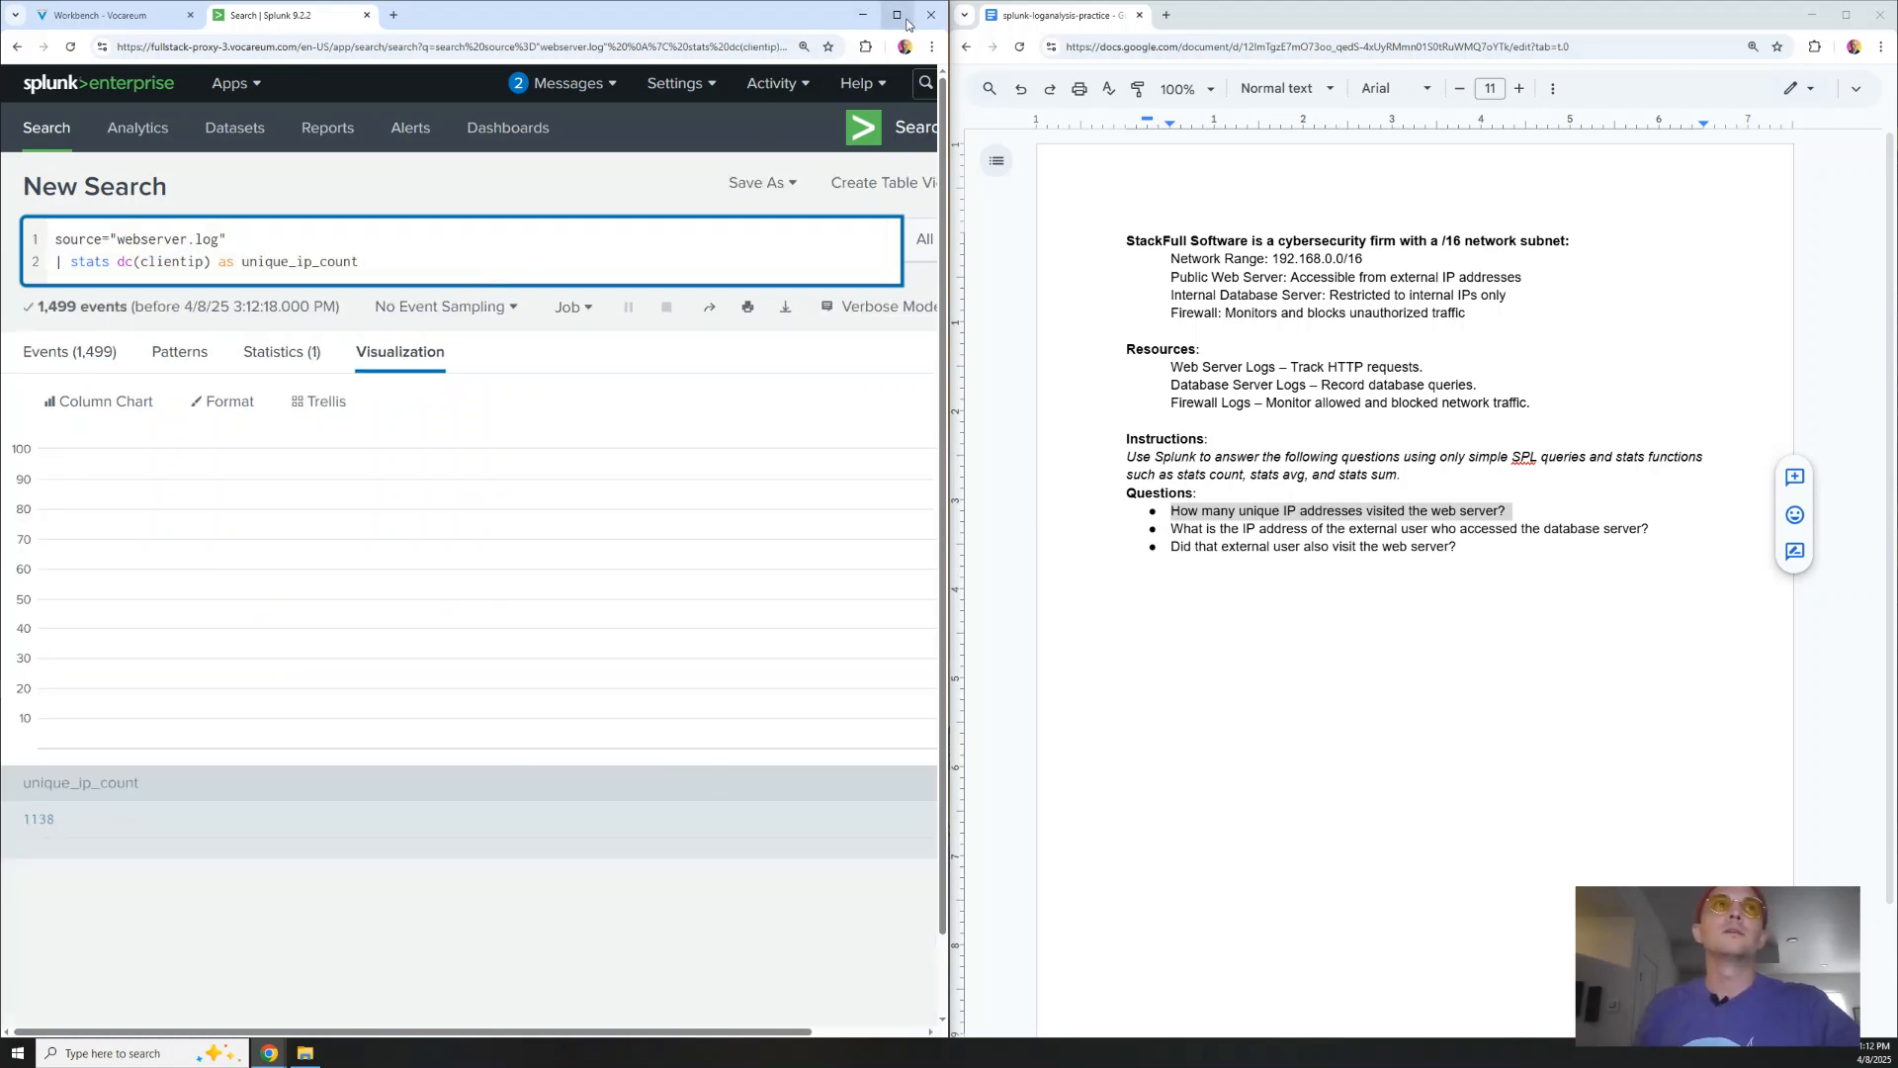
pyautogui.click(898, 17)
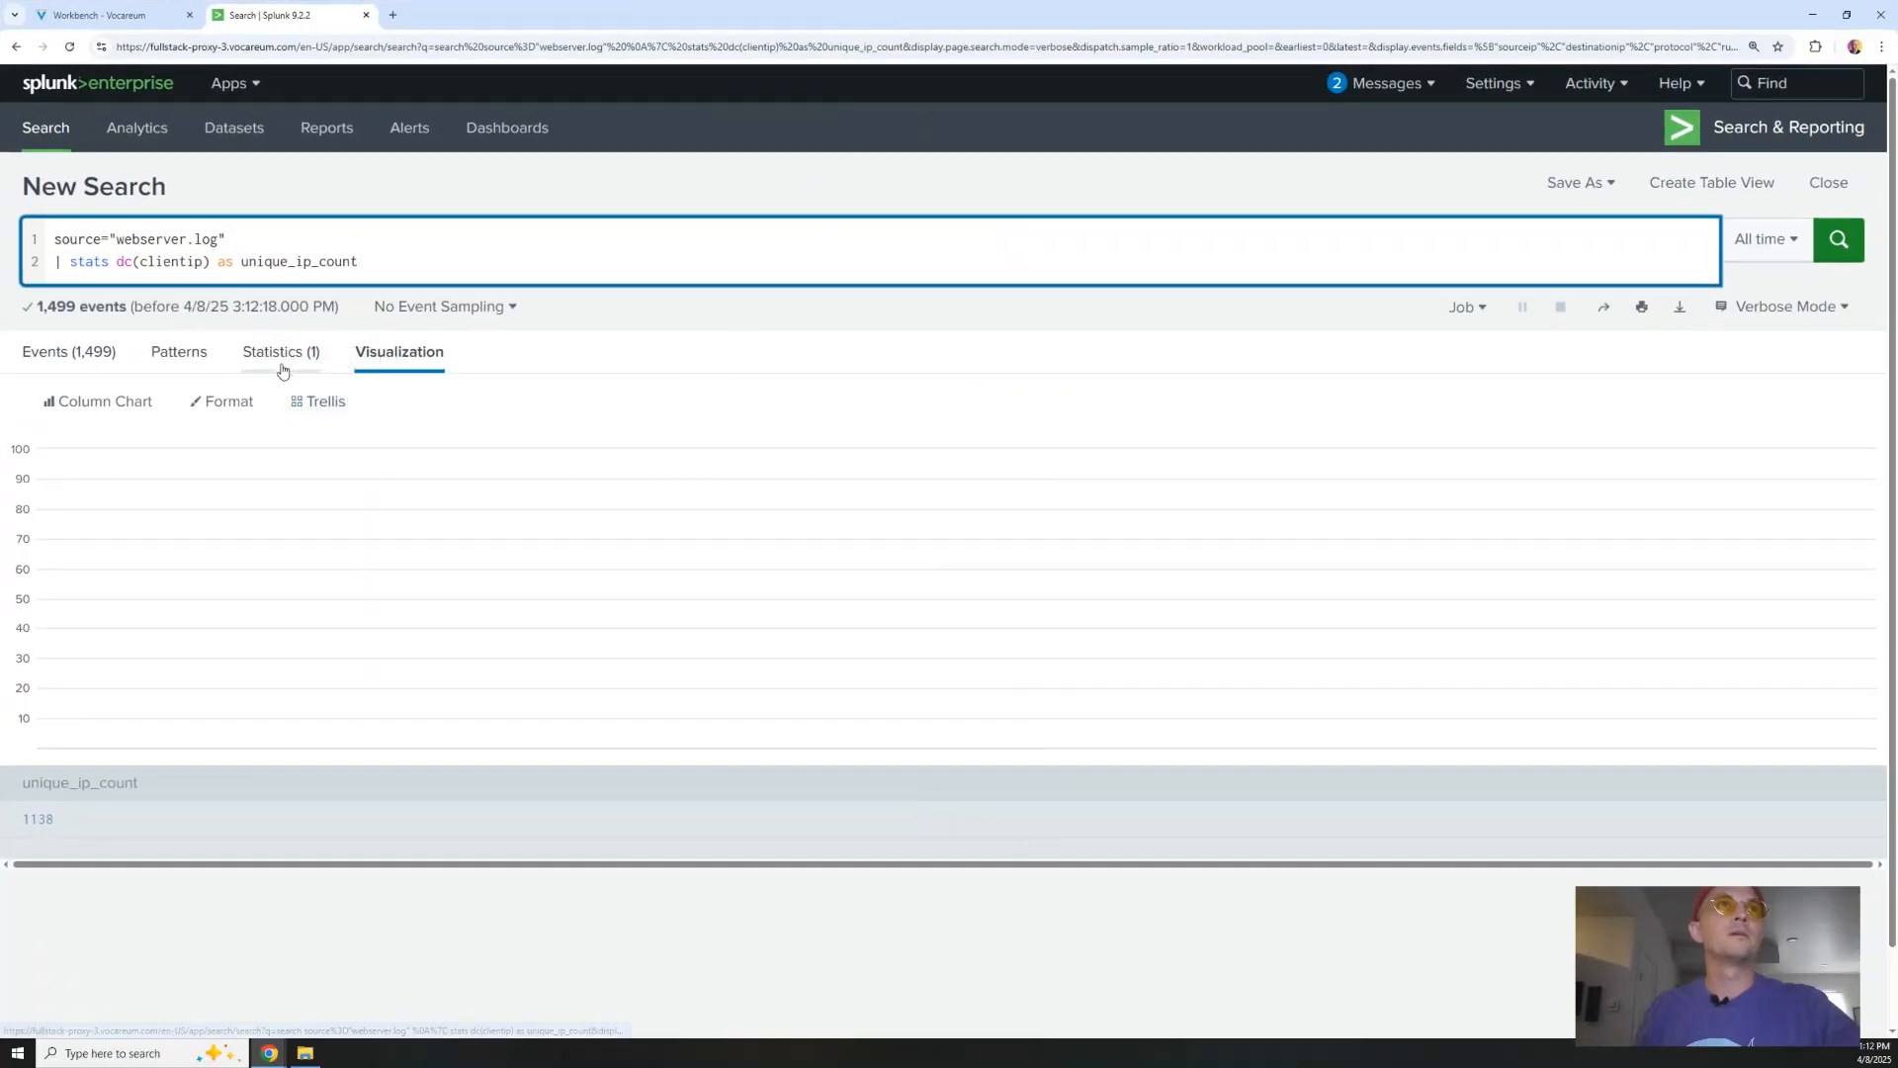
pyautogui.click(276, 366)
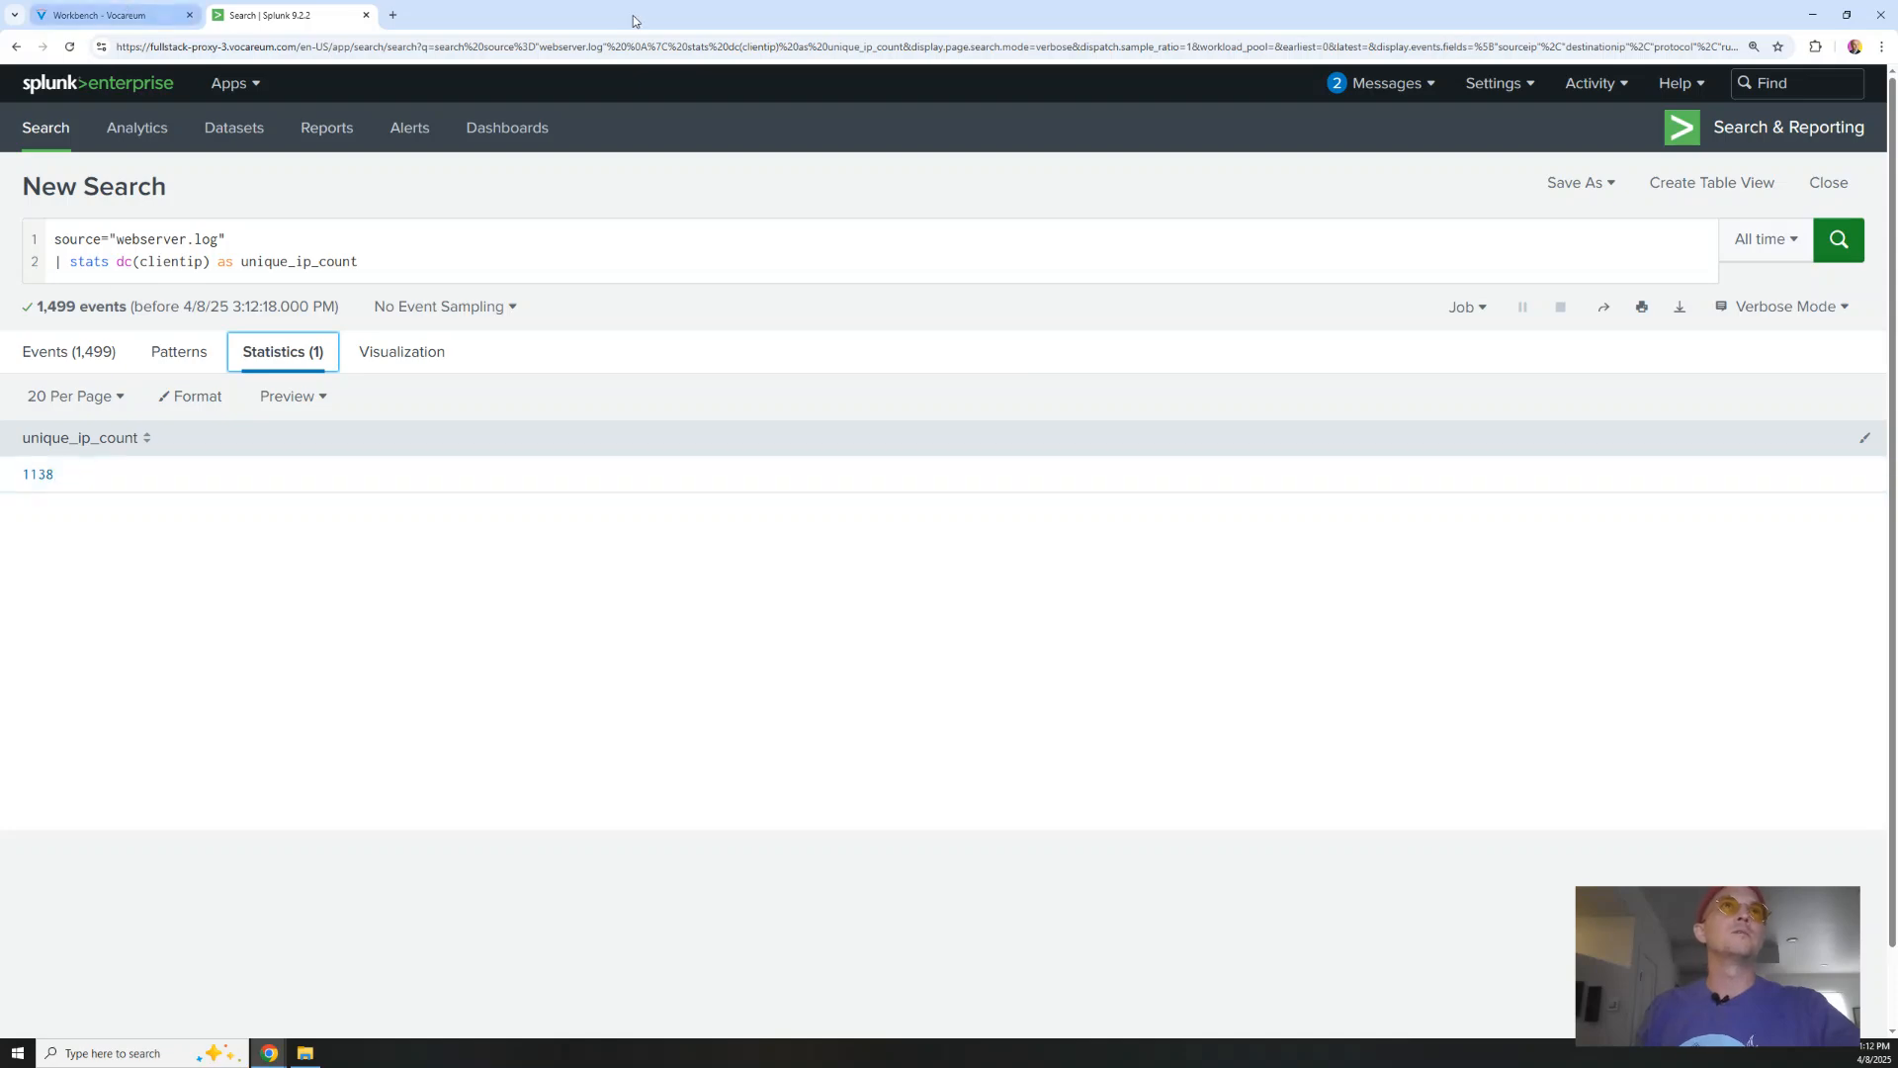
# Place Splunk beside the questions document and enter 1138 after the question about unique IP addresses visiting the web server
pyautogui.moveTo(617, 18); pyautogui.dragTo(7, 184)
pyautogui.click(1537, 507)
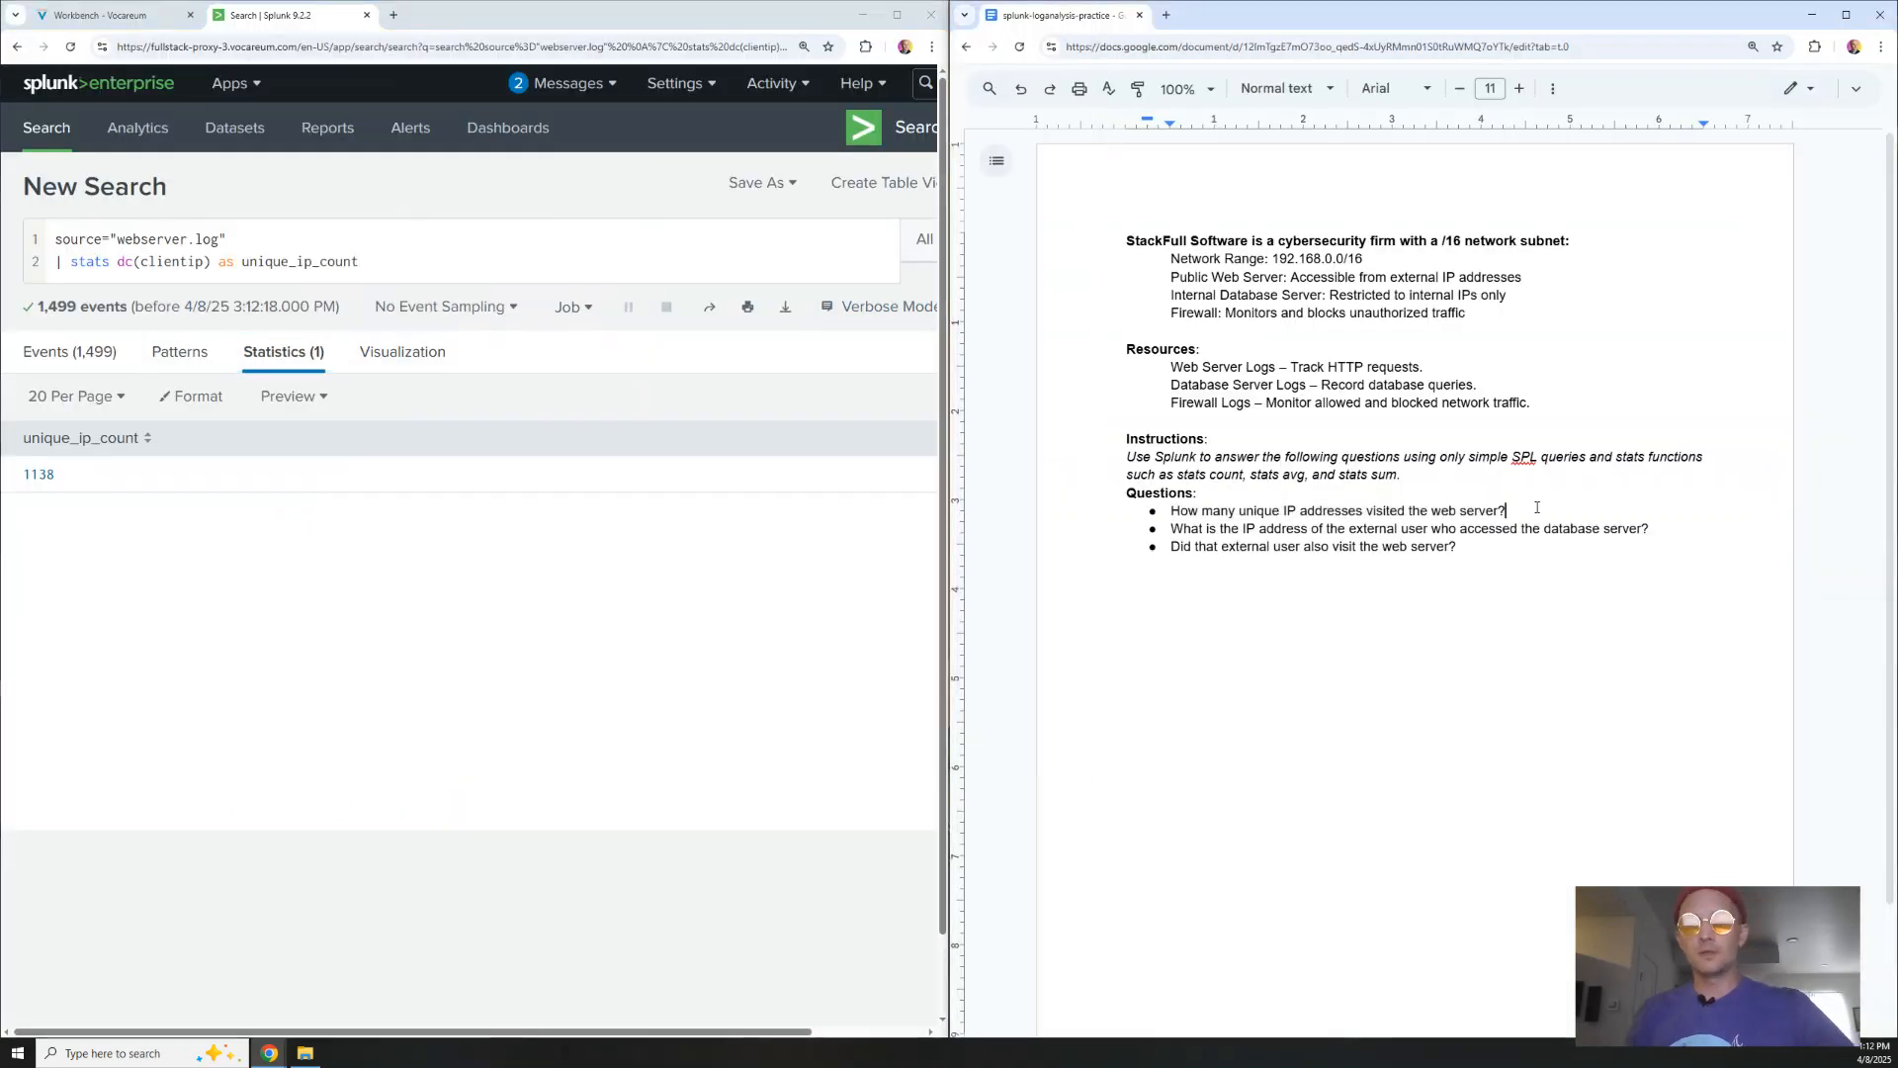
pyautogui.write('1138')
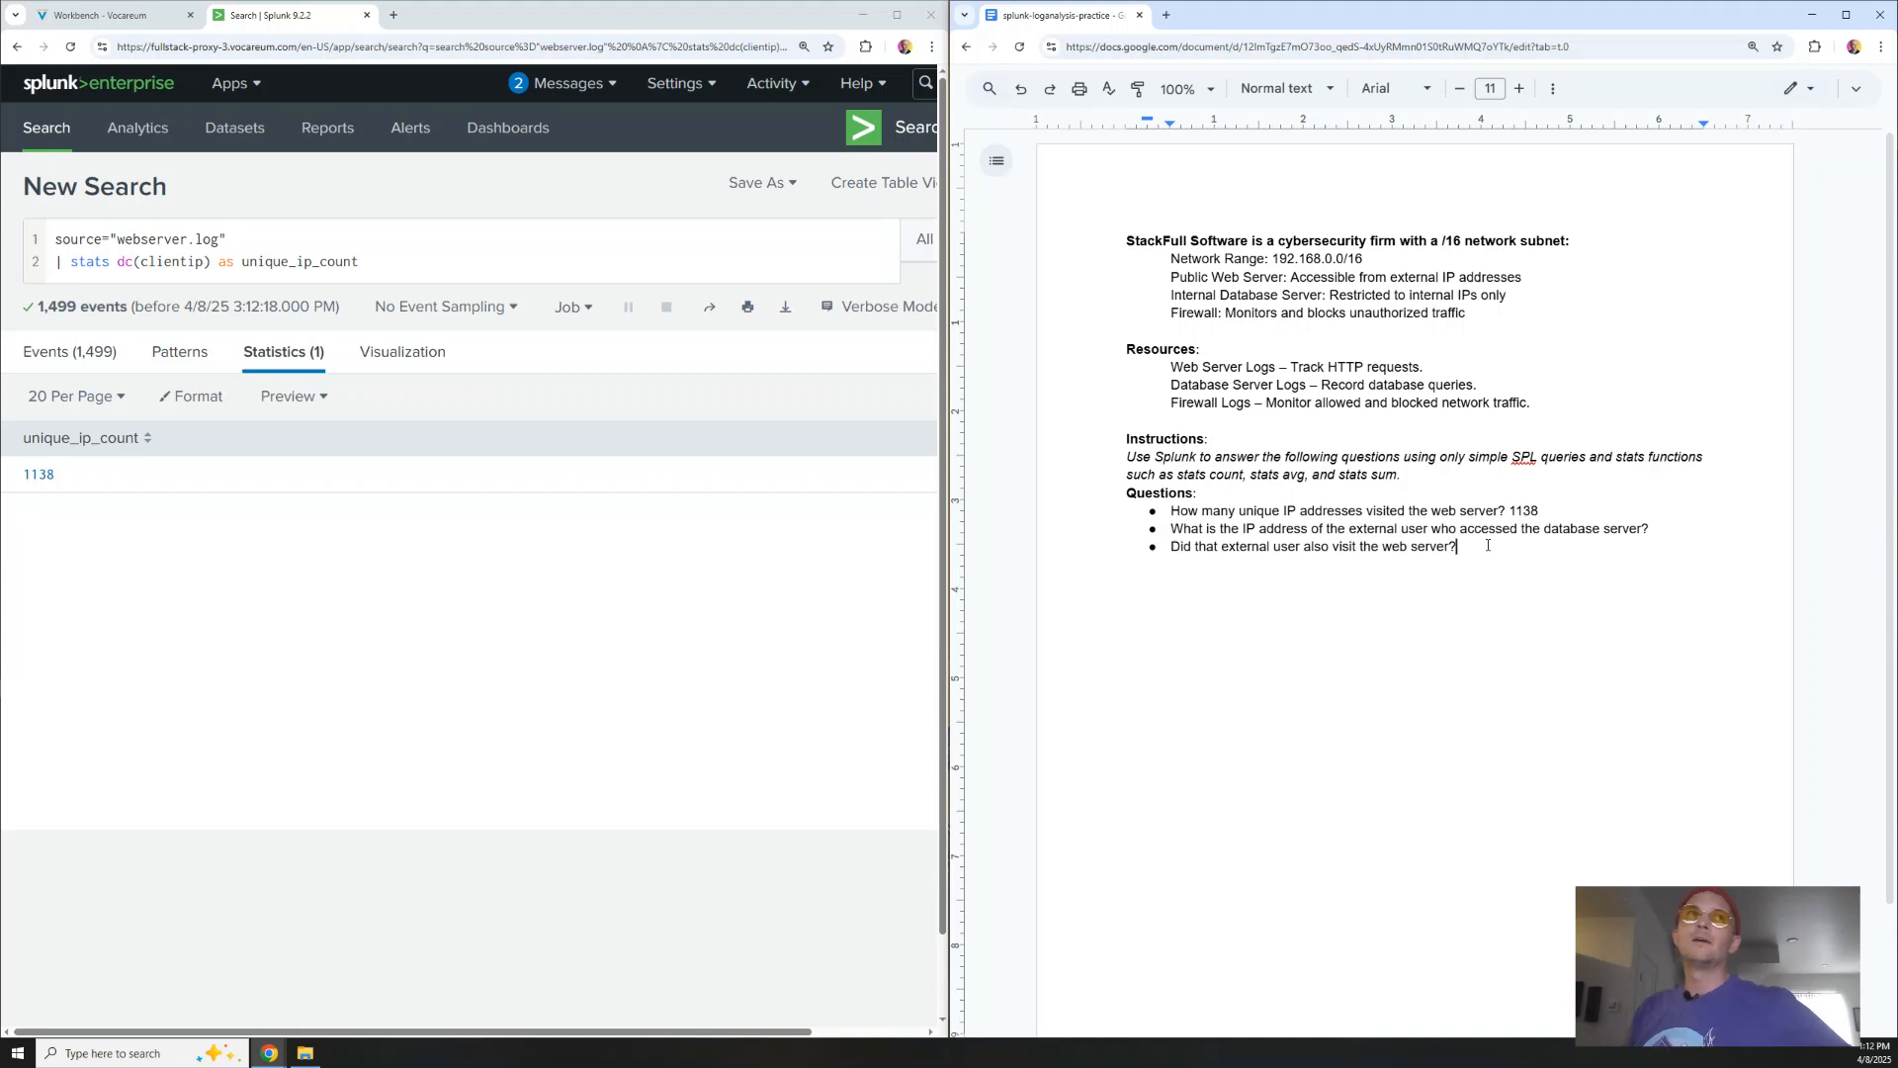
pyautogui.click(633, 262)
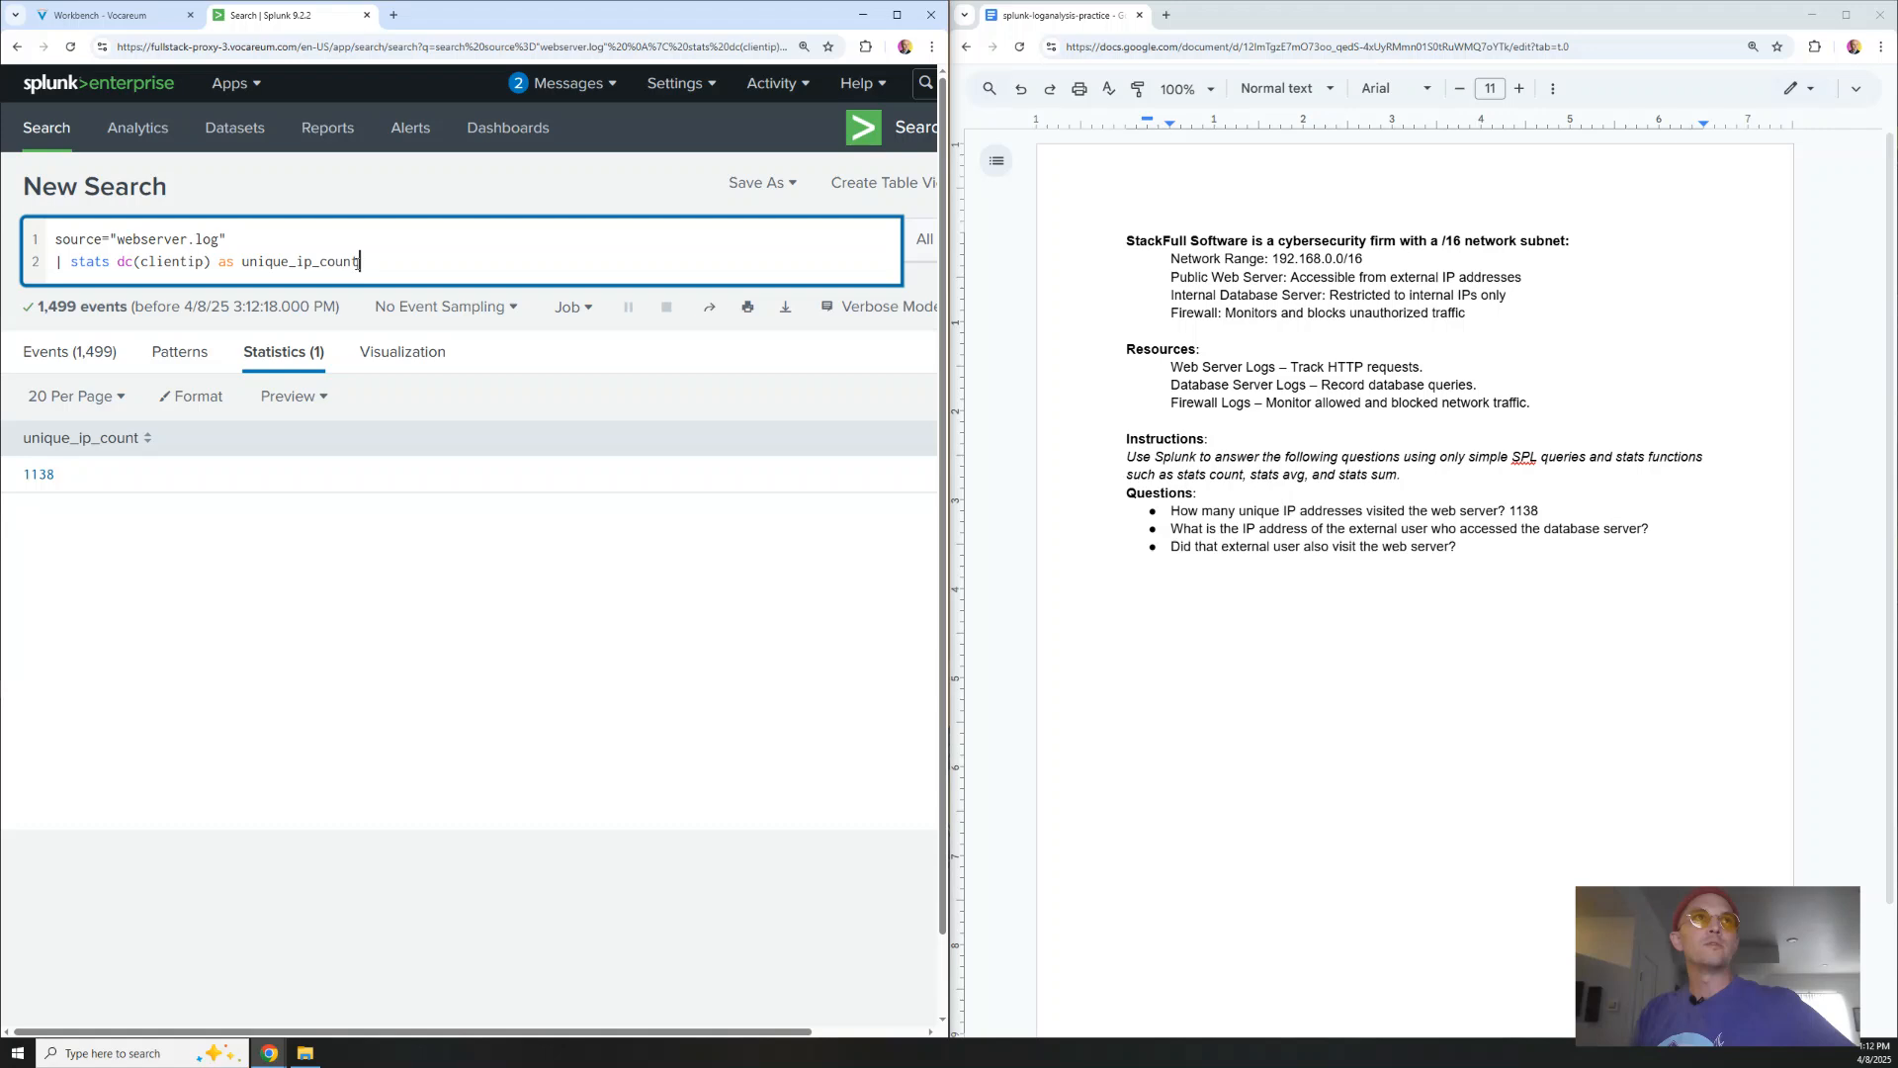
# Change the search source to dbserver.log, remove the stats dc(clientip) line and run the search for the external database user question
pyautogui.click(212, 262)
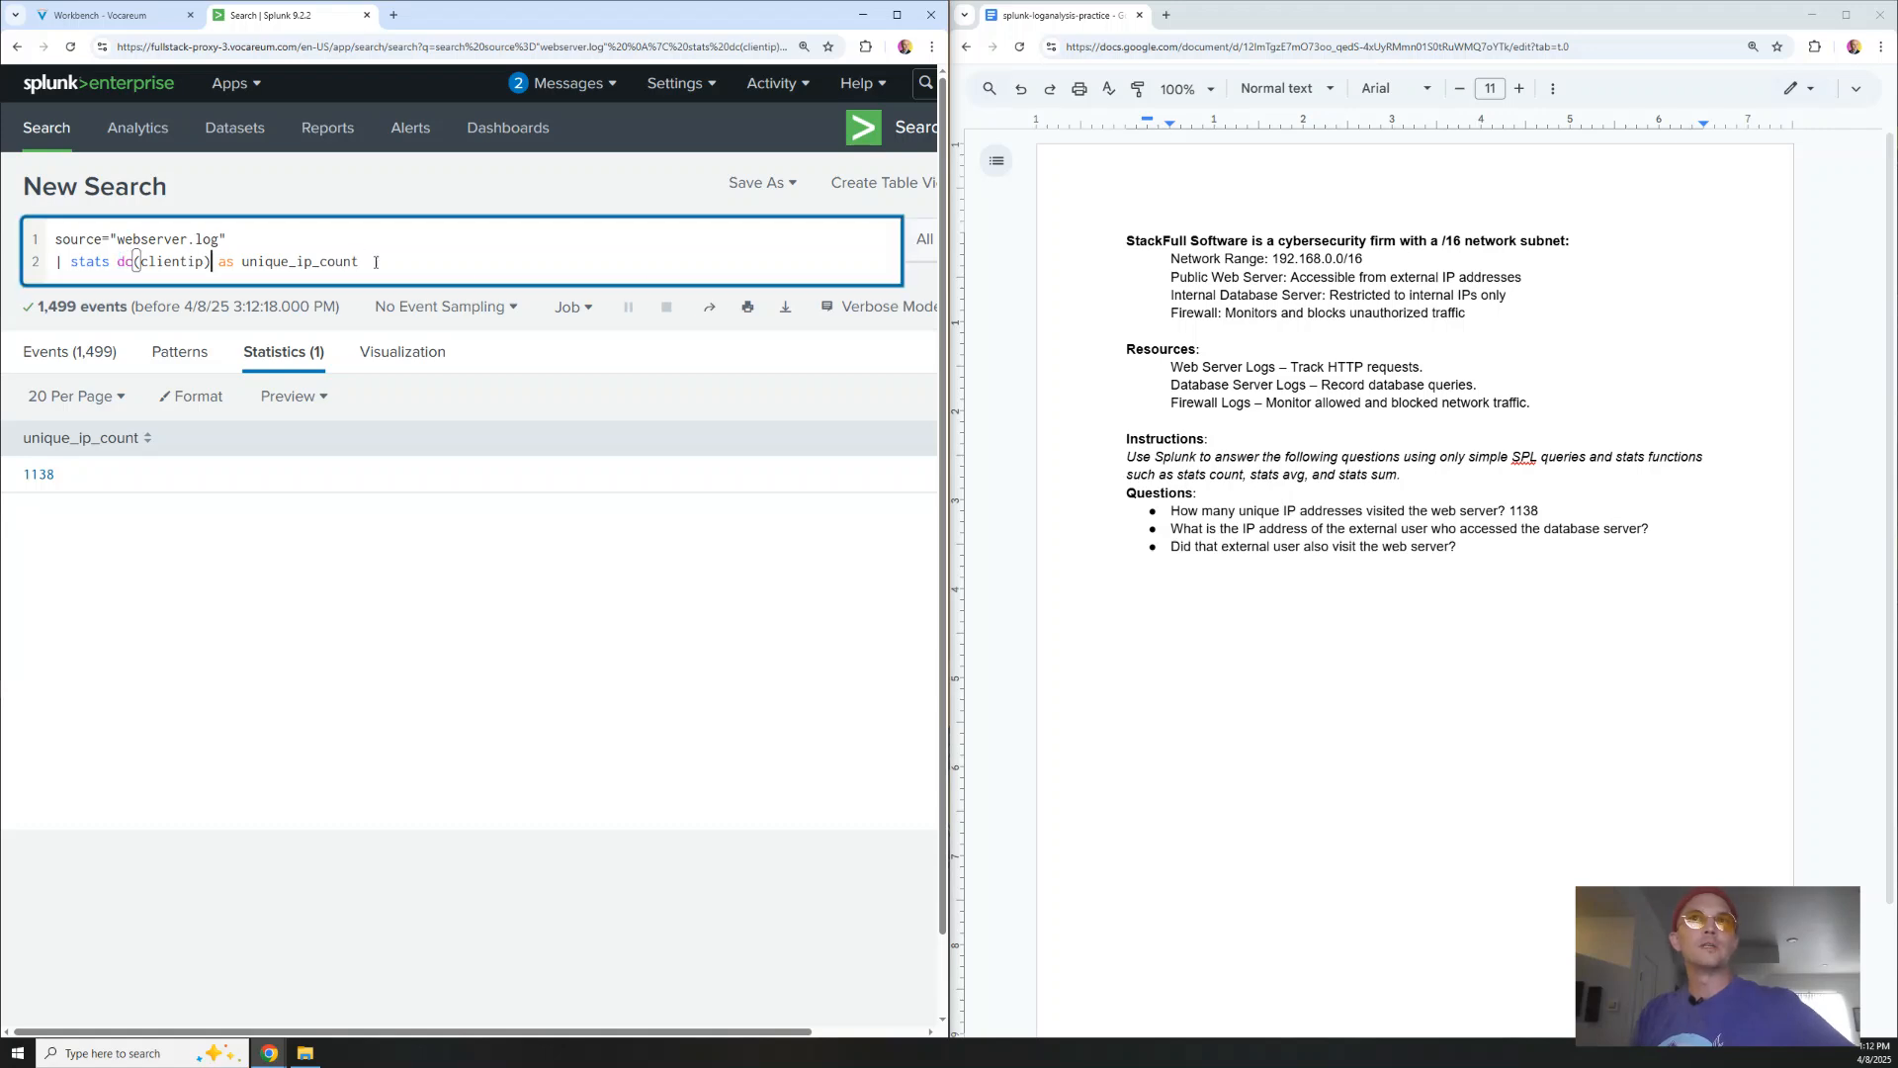
pyautogui.tripleClick(1205, 529)
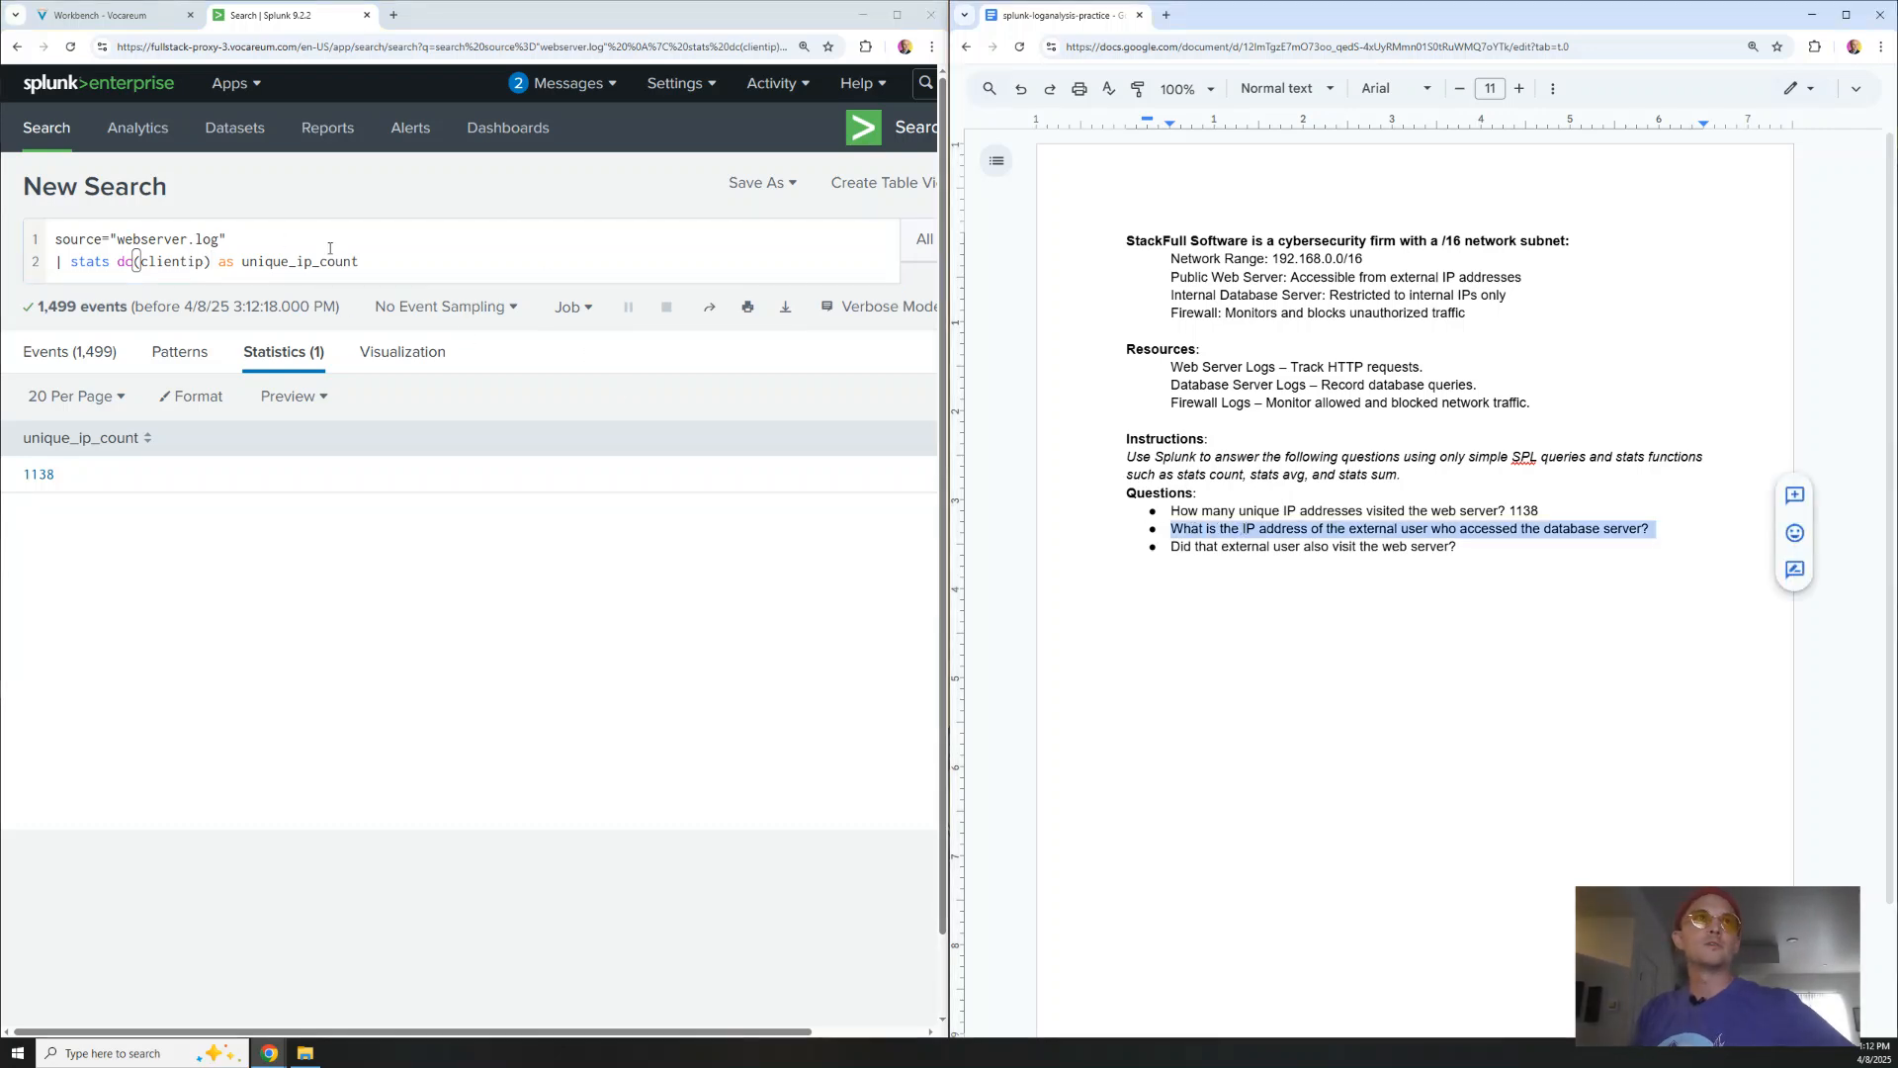
pyautogui.click(402, 265)
pyautogui.click(174, 239)
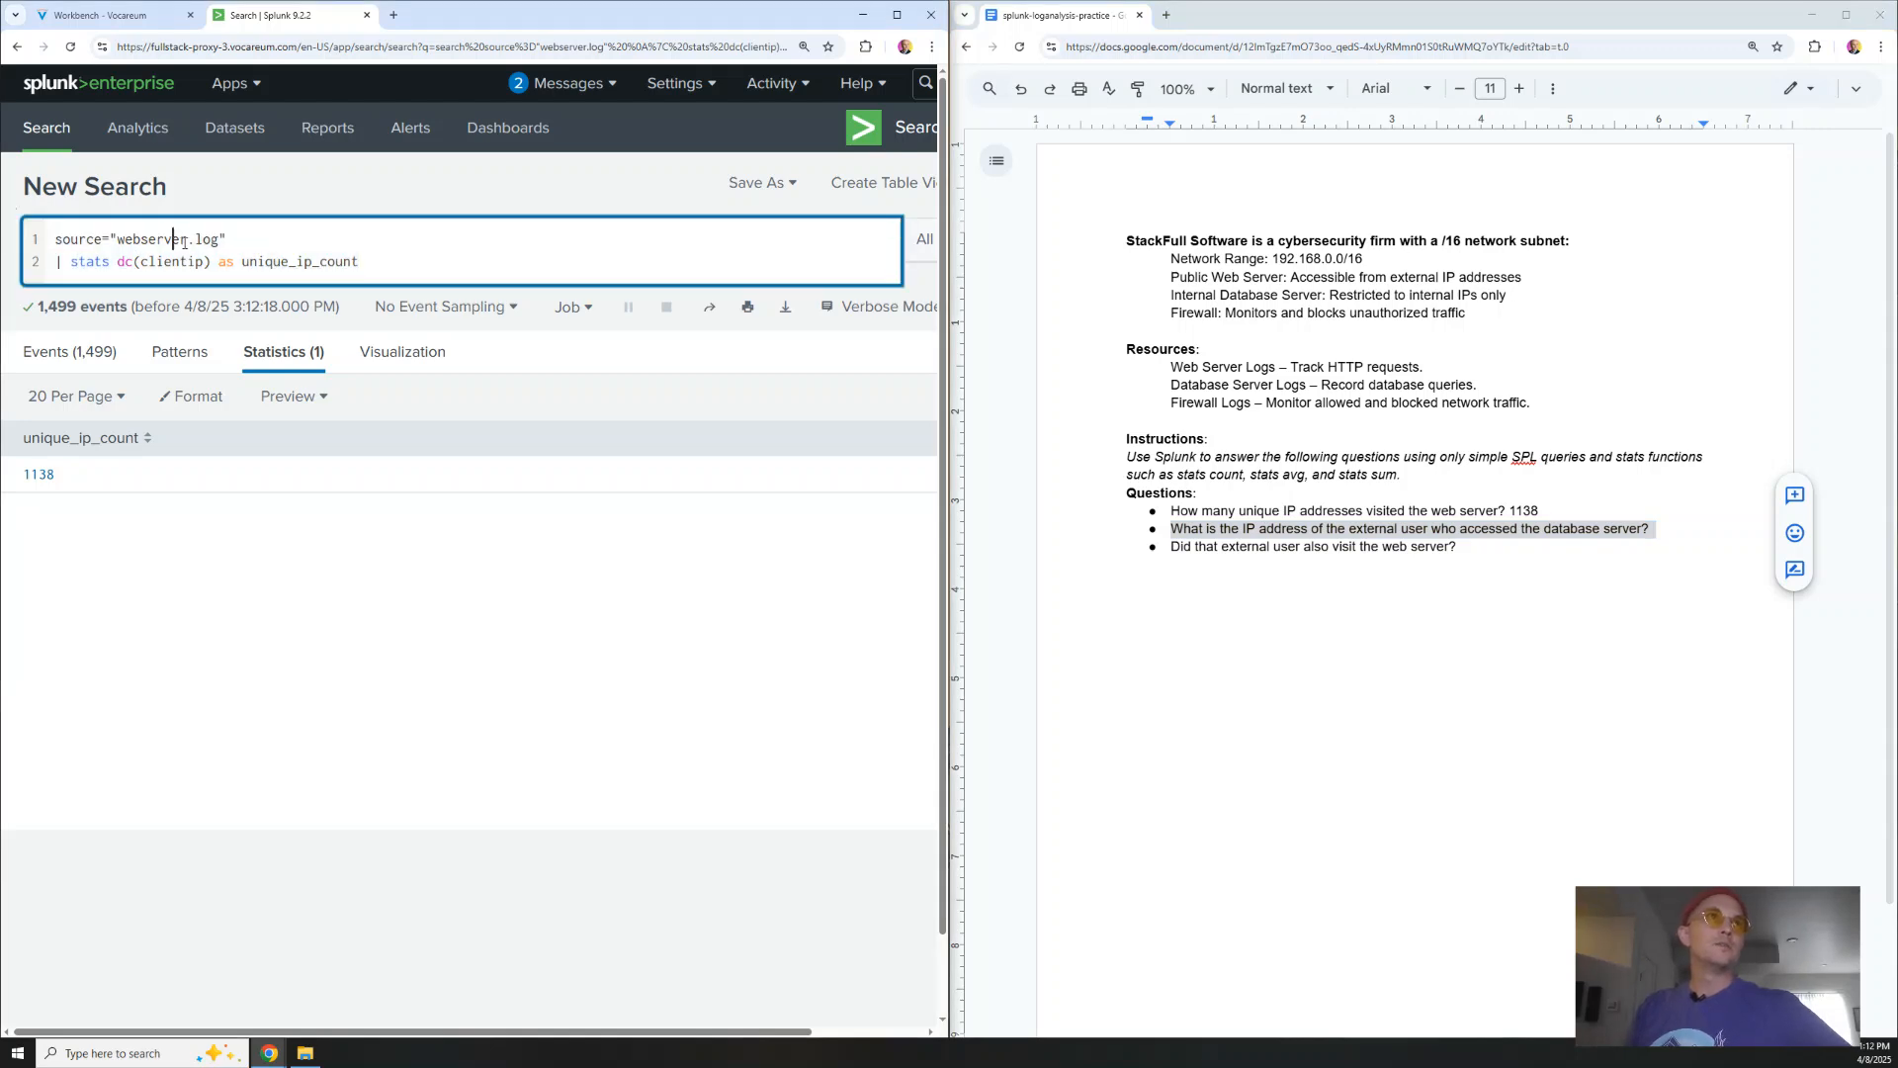
pyautogui.moveTo(188, 240); pyautogui.dragTo(116, 240)
pyautogui.write('dbserver')
pyautogui.press('End')
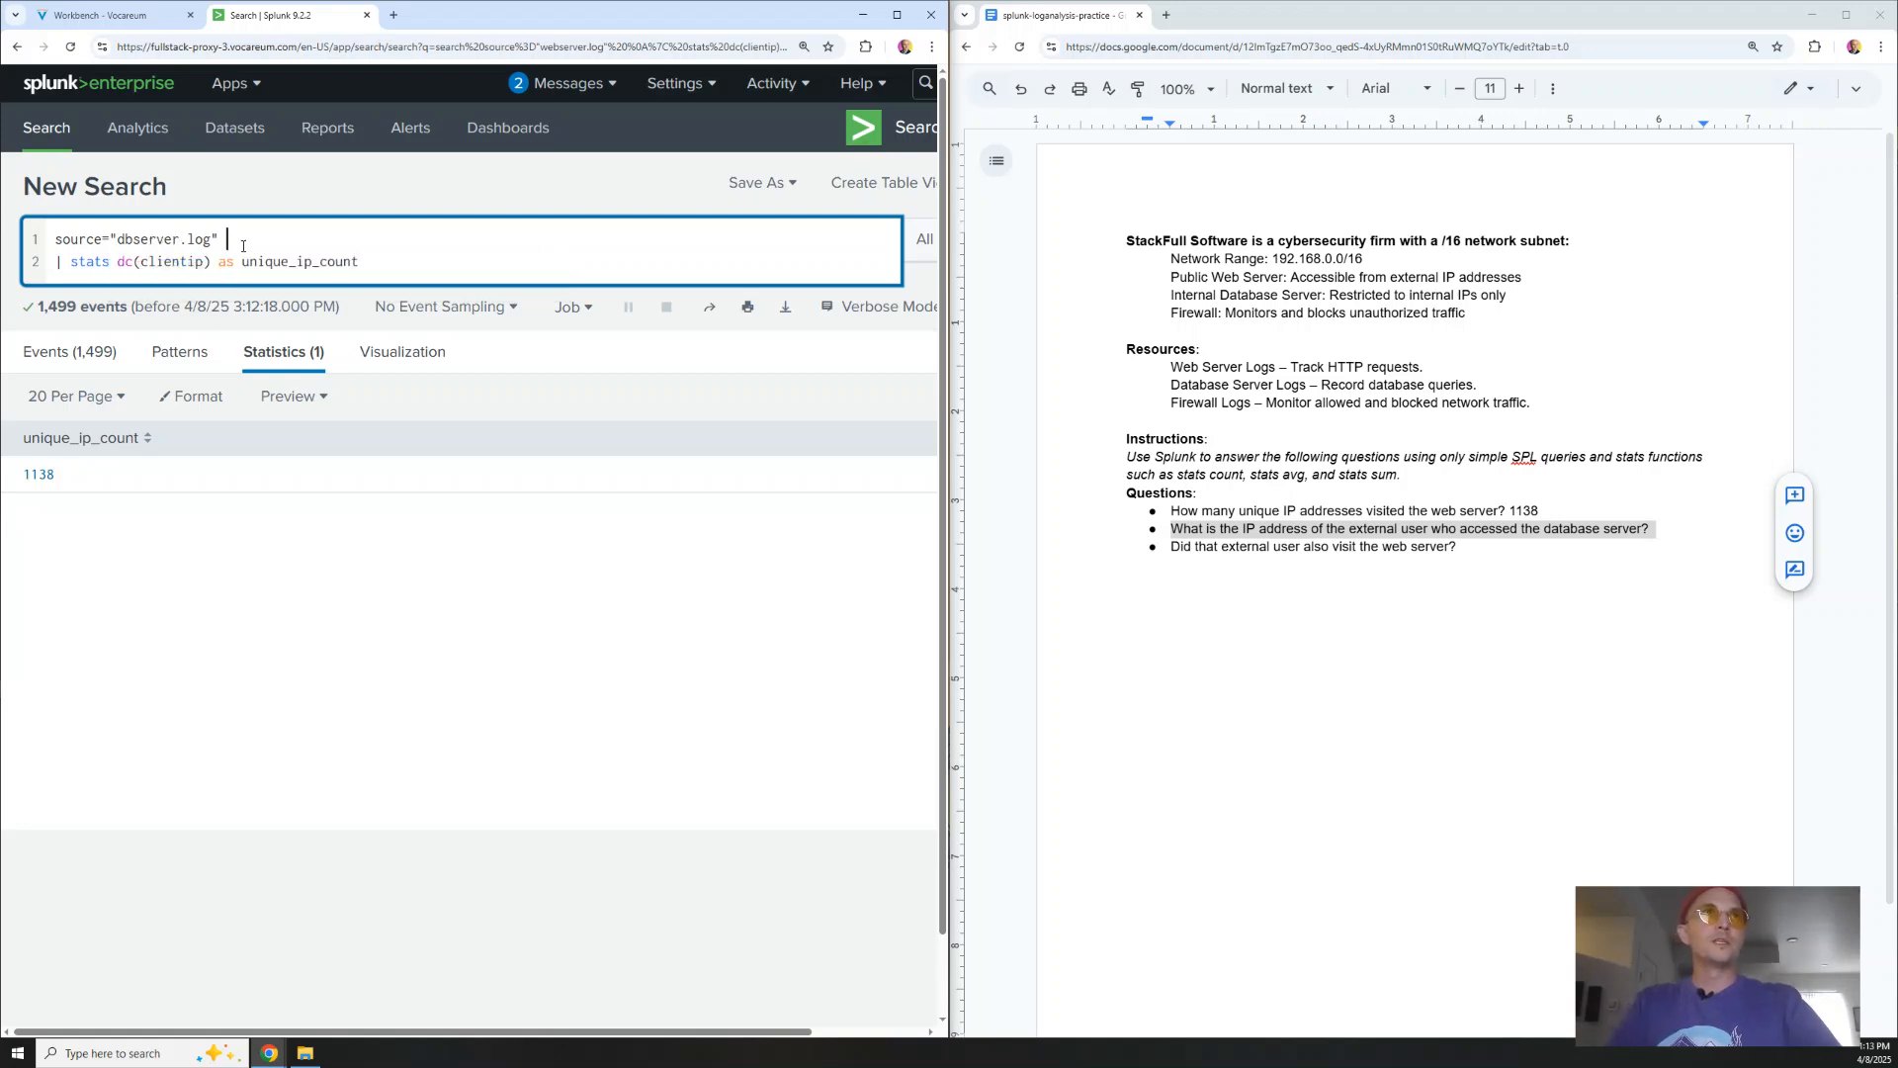
pyautogui.tripleClick(221, 261)
pyautogui.press('BackSpace')
pyautogui.press('BackSpace')
pyautogui.press('Return')
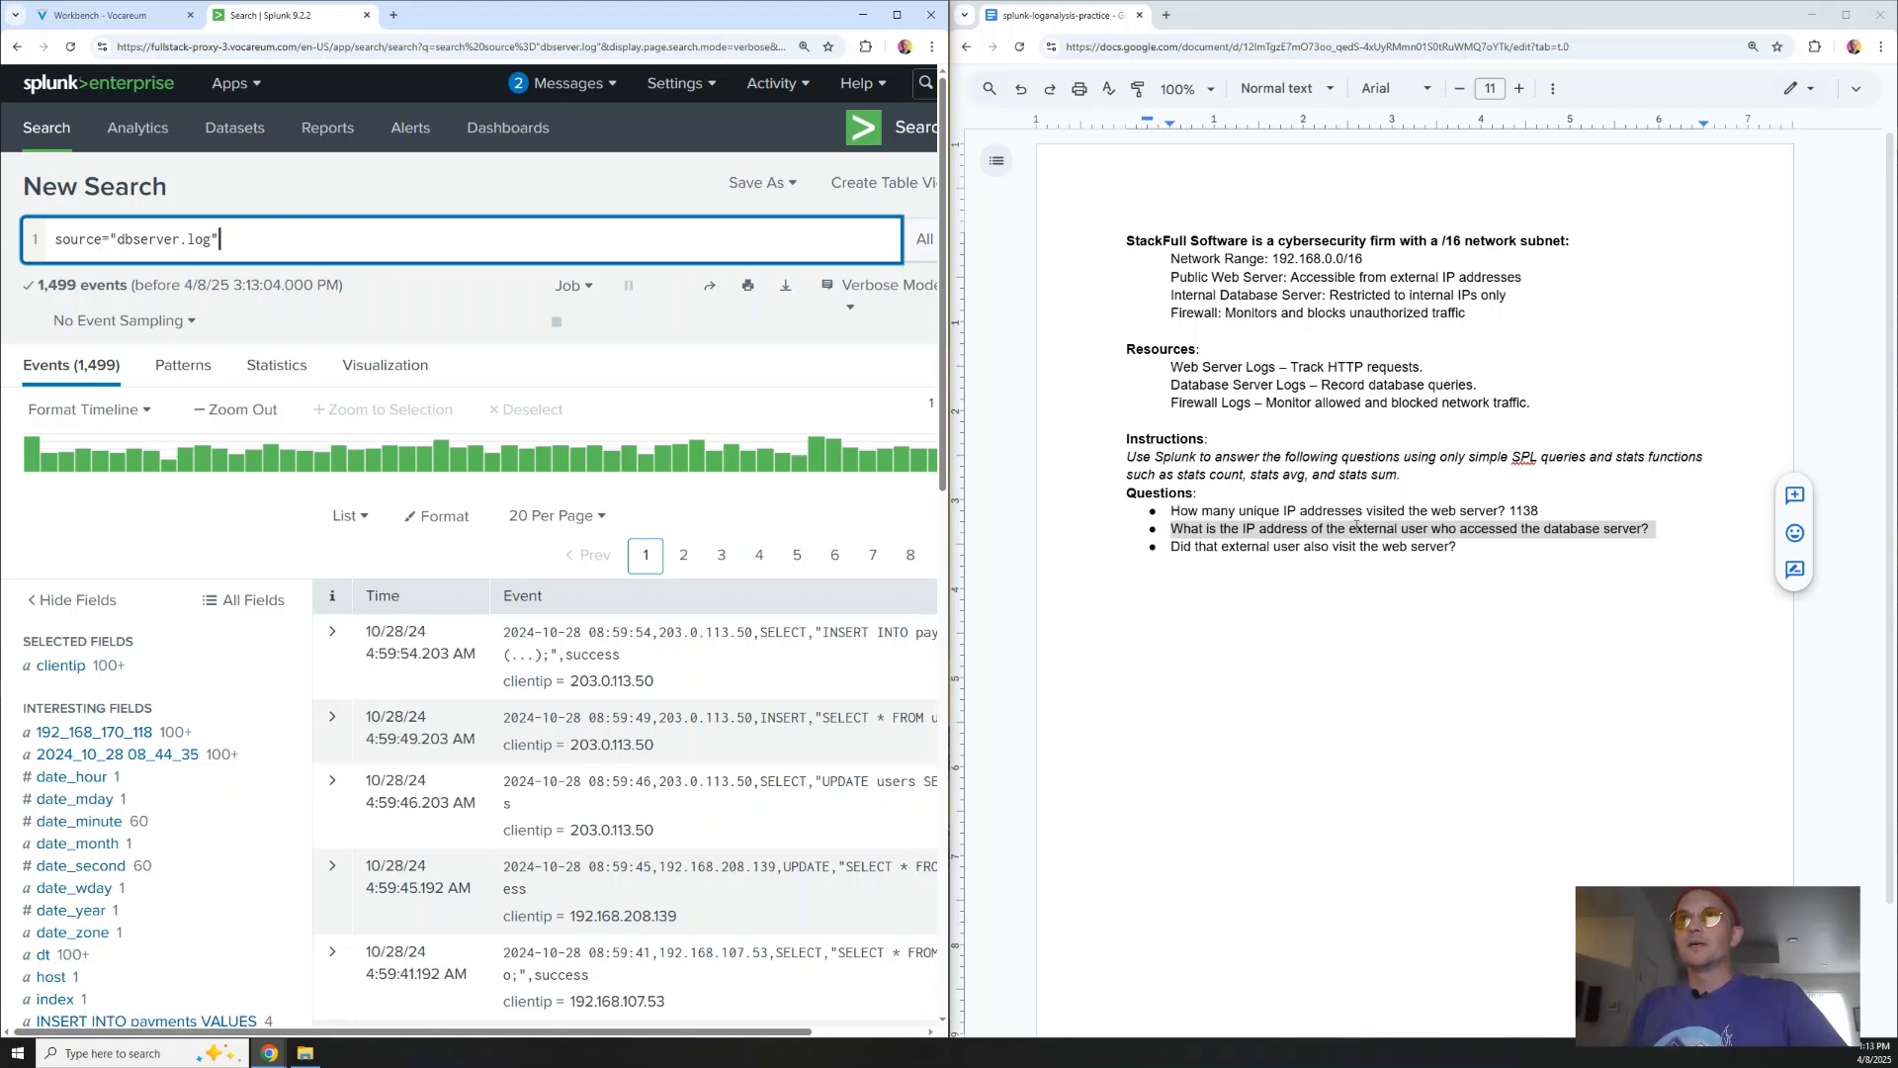
# Enlarge Splunk to full size and compare the internal and external clientip addresses in the database server events
pyautogui.doubleClick(902, 29)
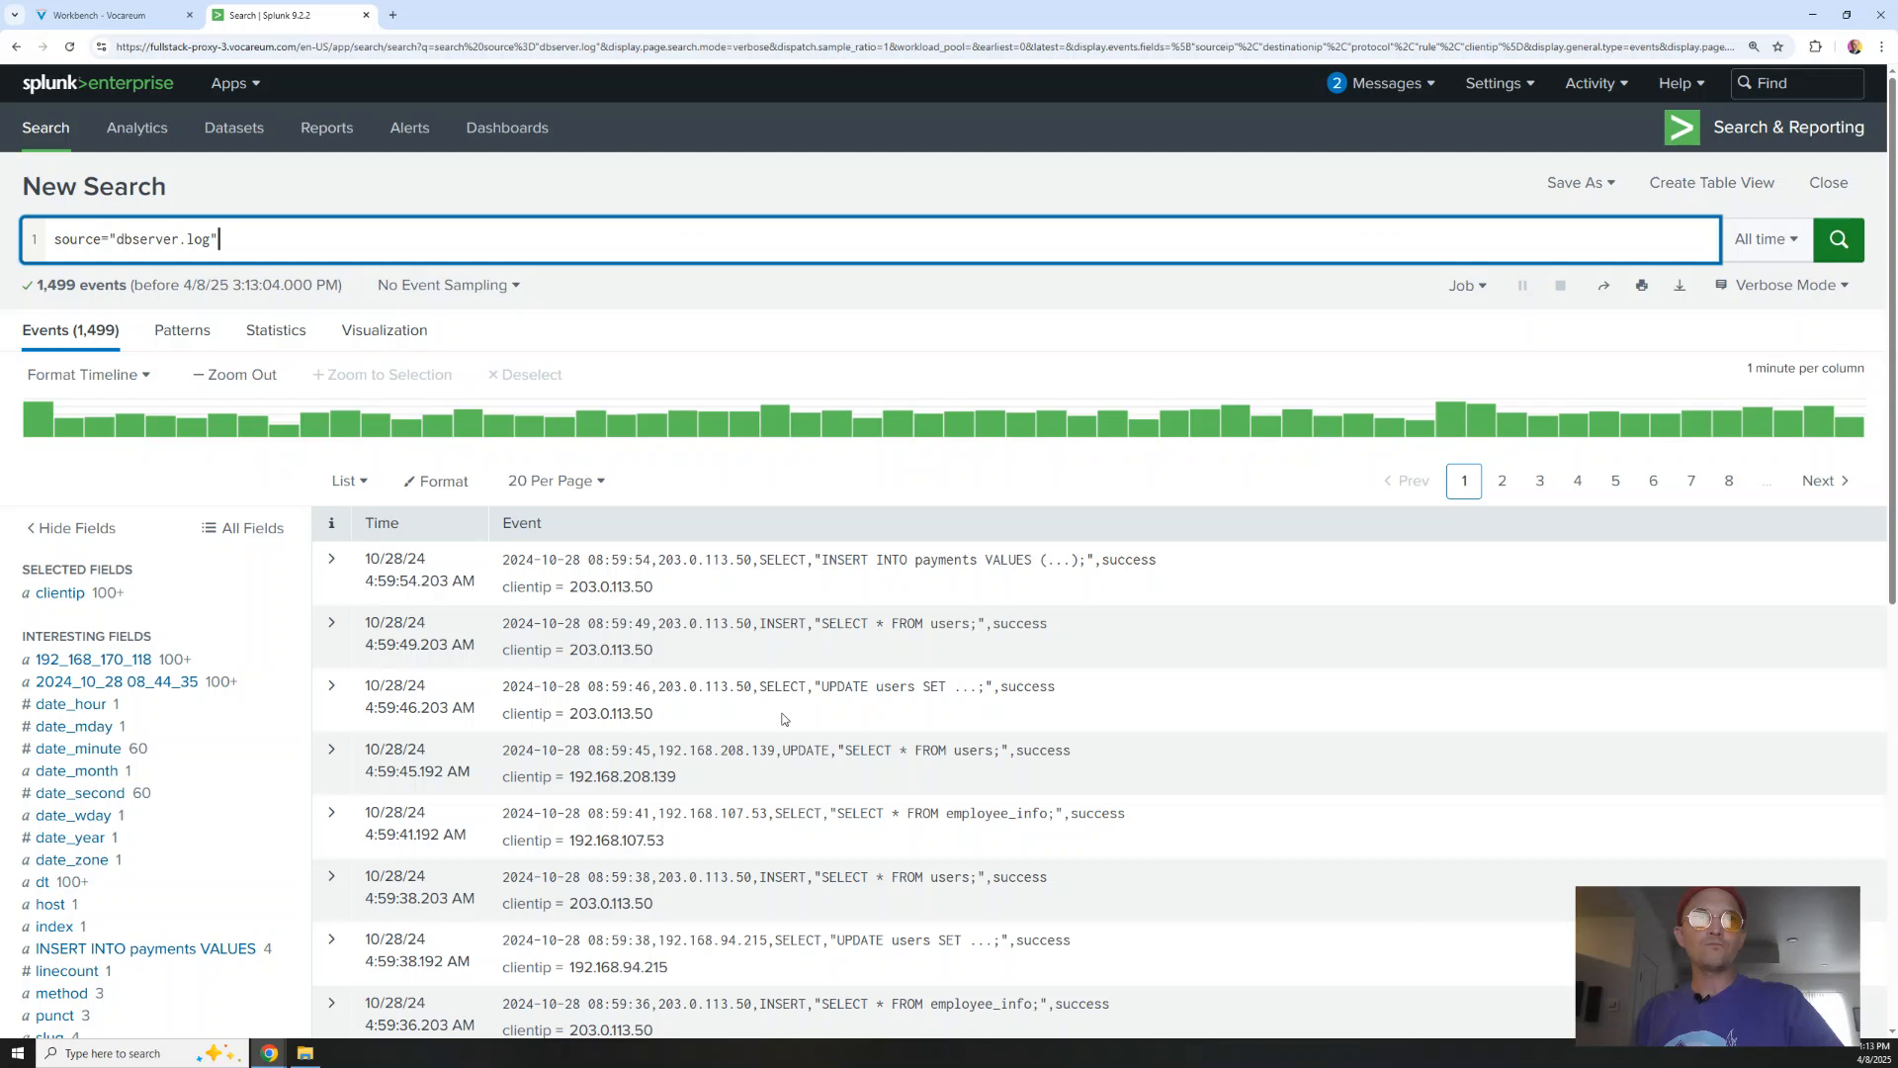
pyautogui.moveTo(705, 781); pyautogui.dragTo(568, 777)
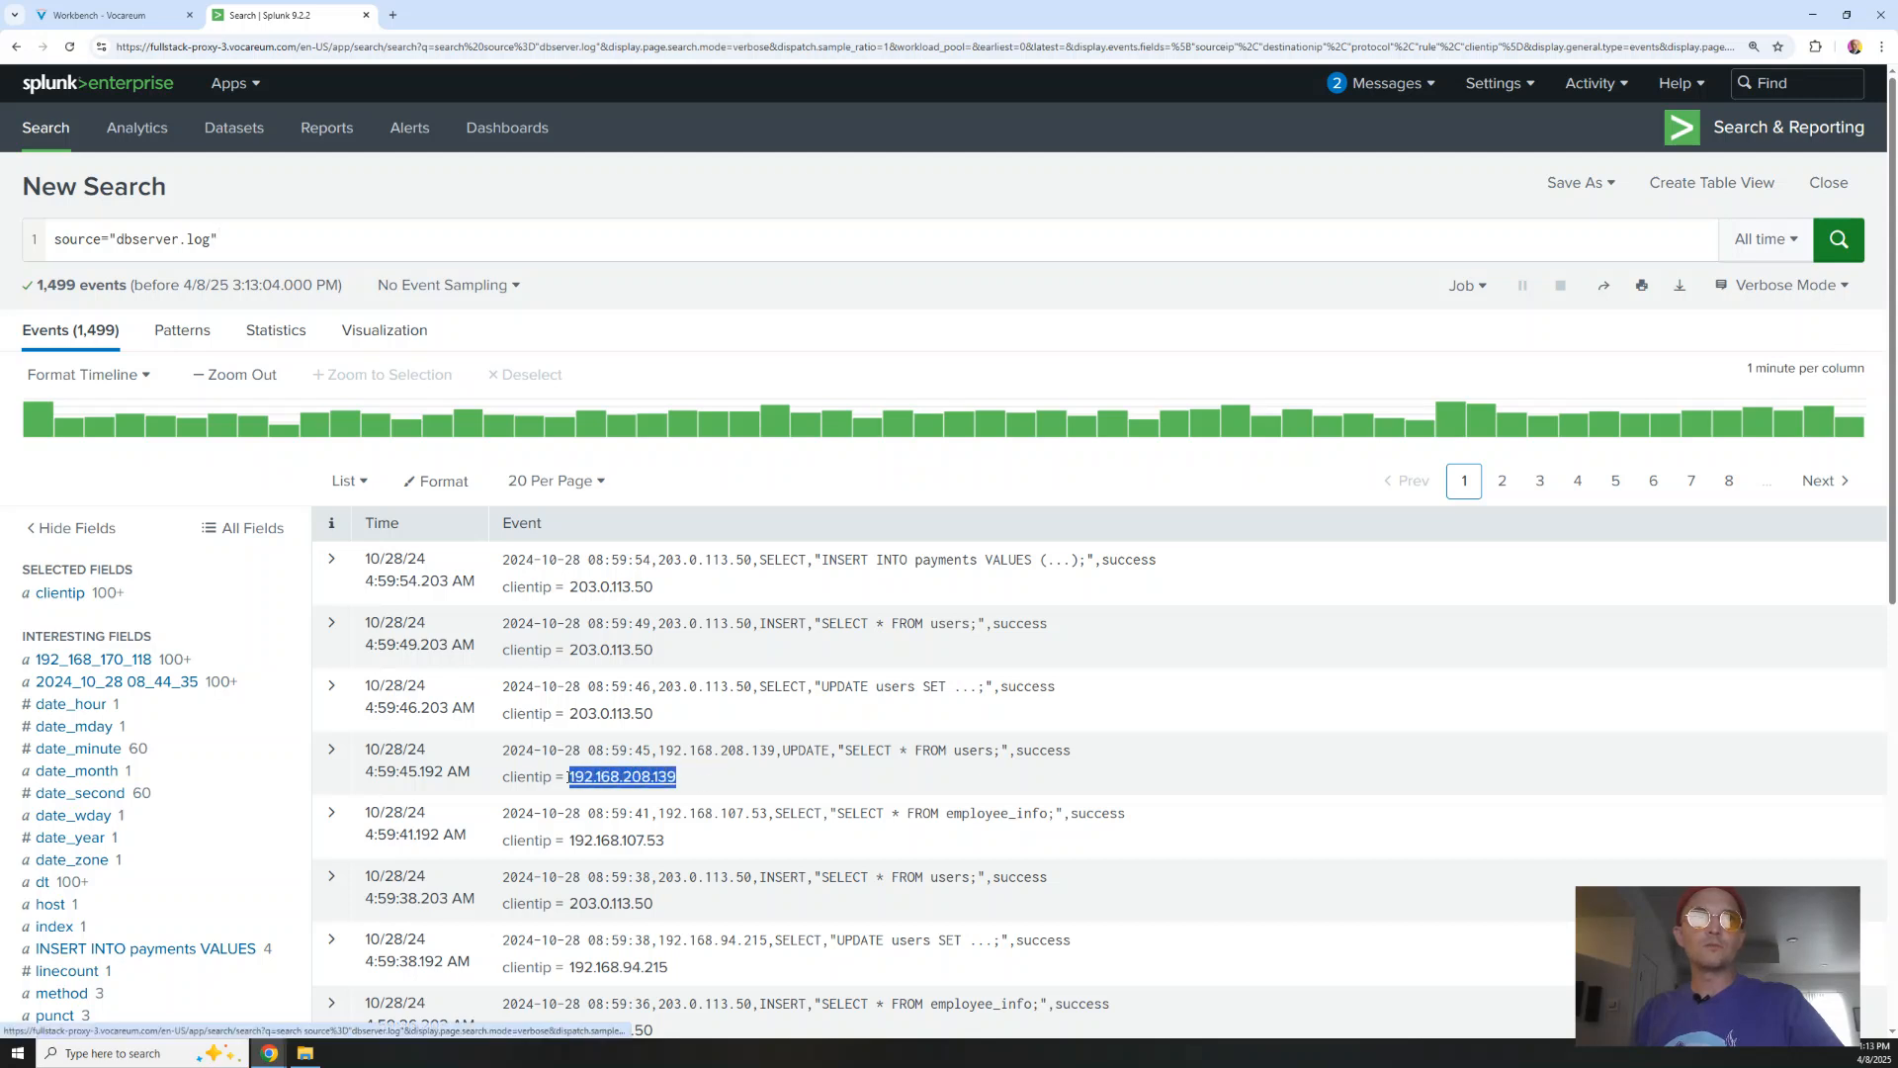
pyautogui.click(727, 787)
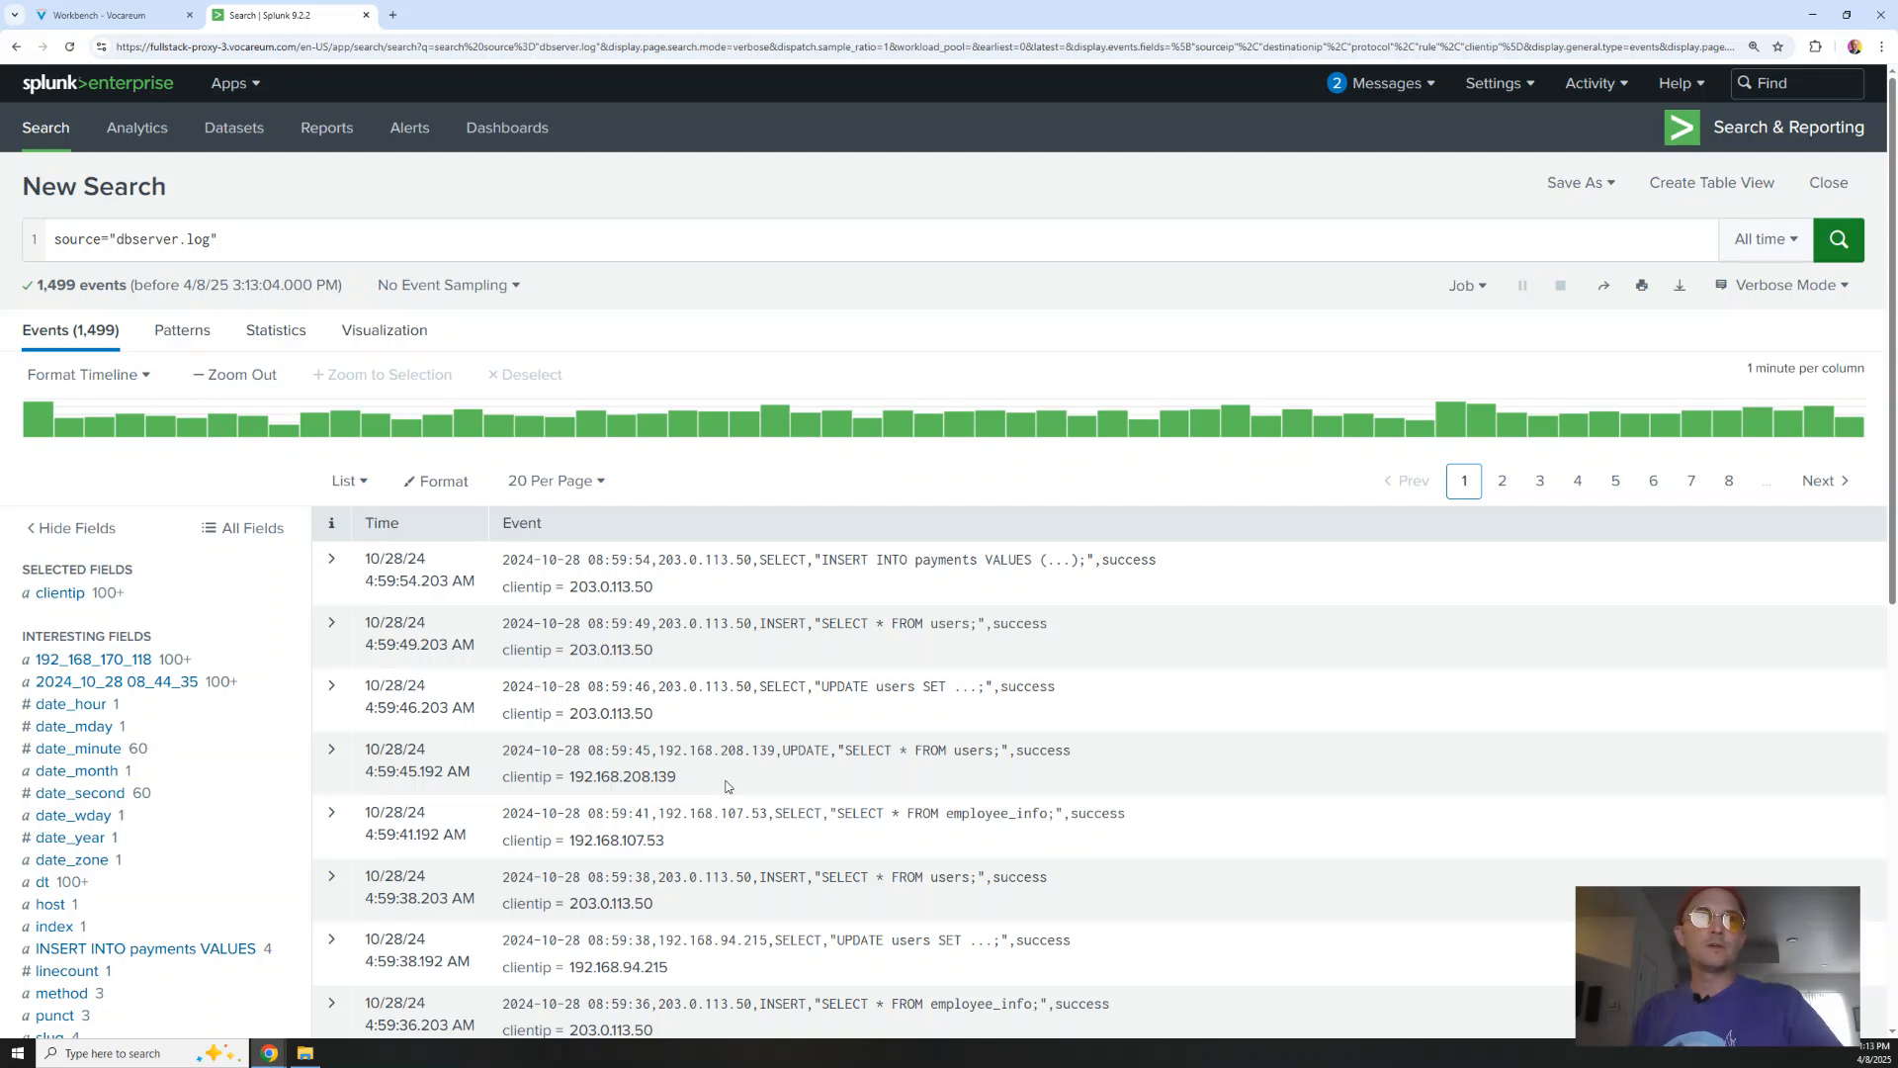
pyautogui.moveTo(678, 720); pyautogui.dragTo(566, 714)
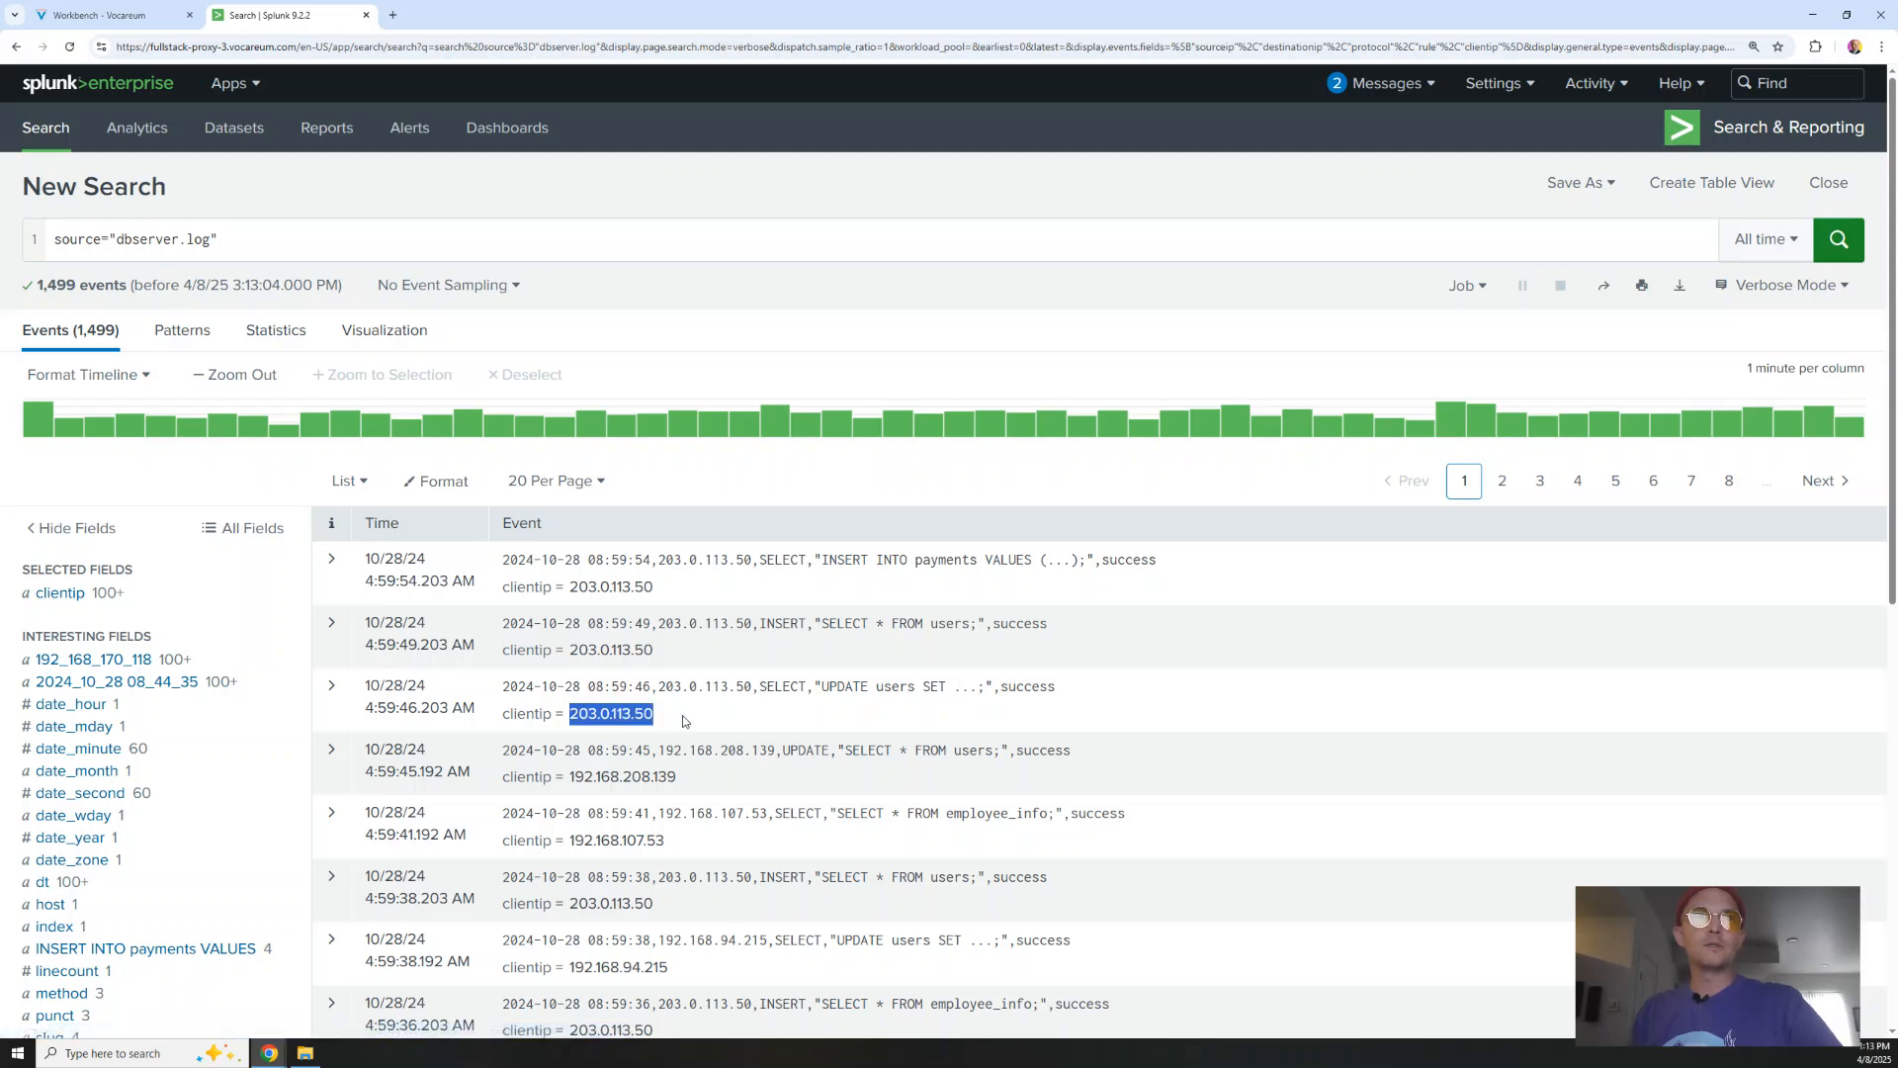
pyautogui.click(683, 721)
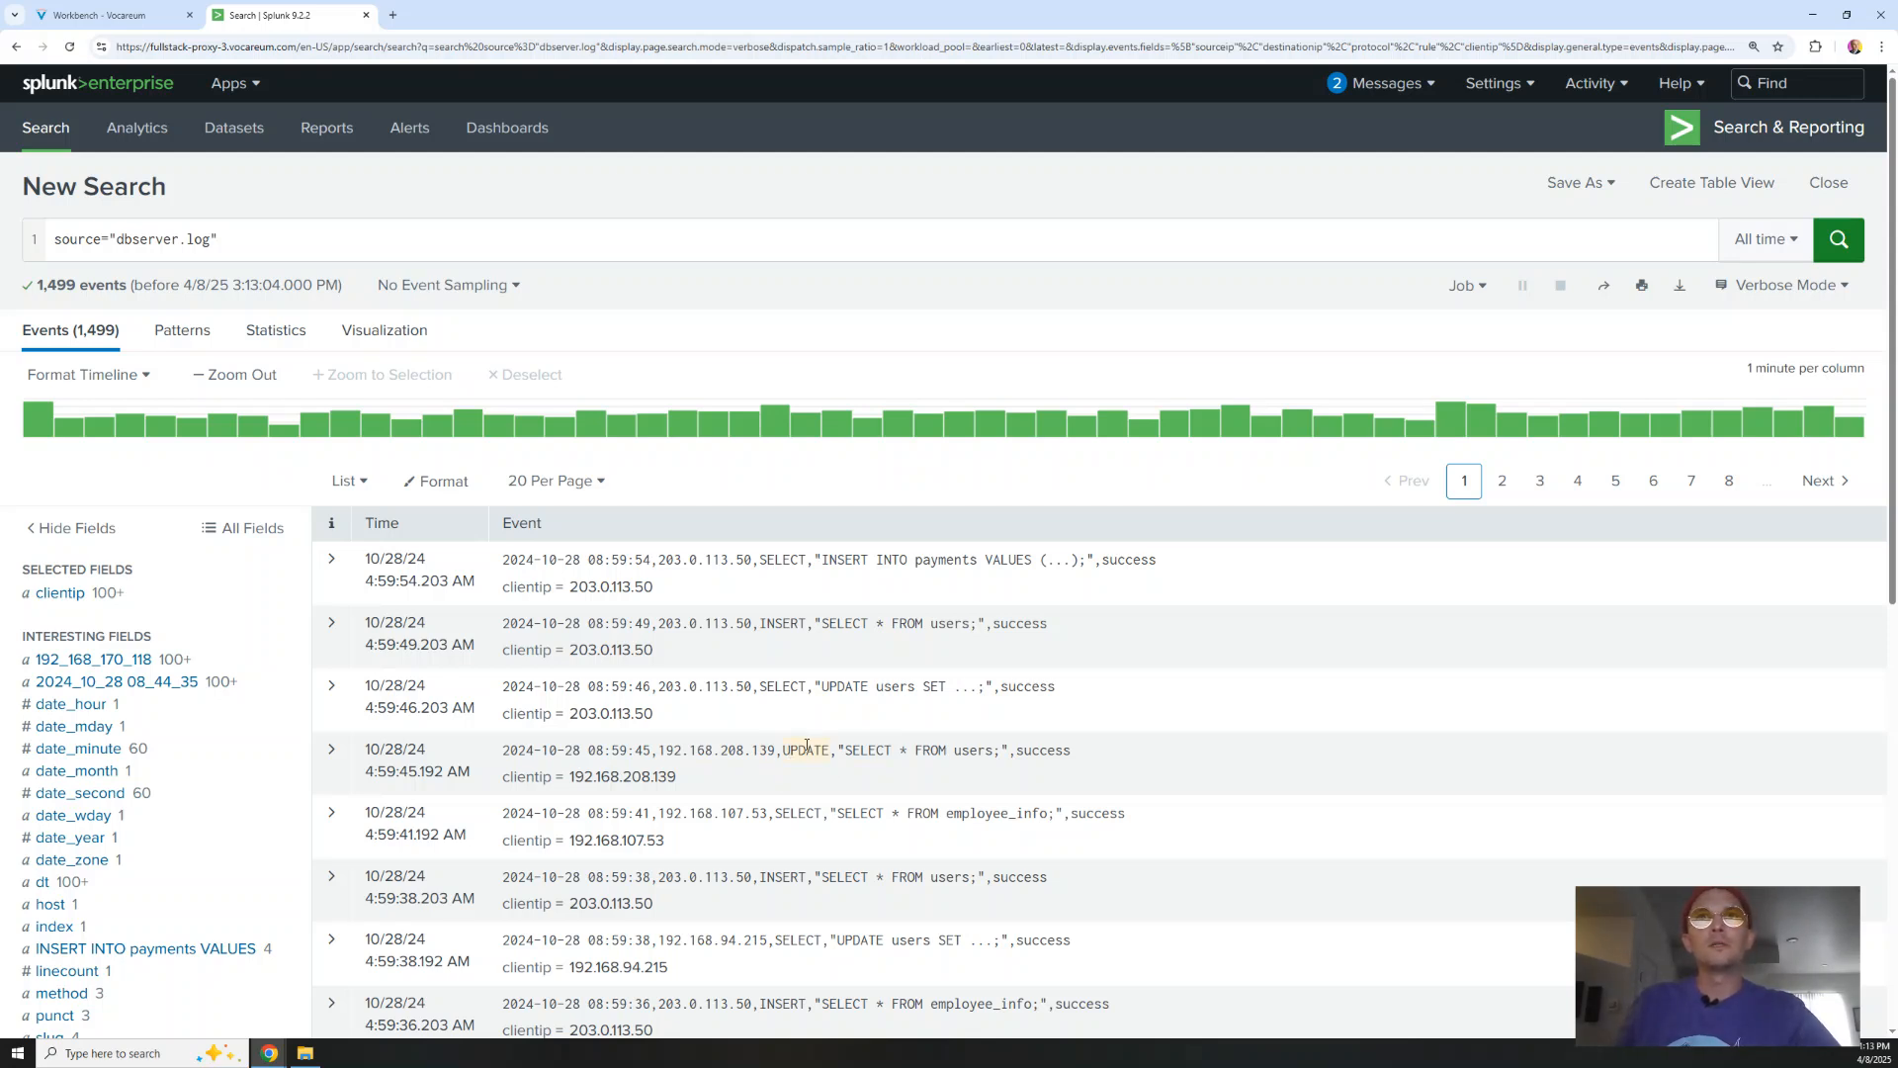
# Start extracting new fields from the dbserver.log events and pick the first event, INSERT INTO payments VALUES, as the sample
pyautogui.scroll(-2, 120, 740)
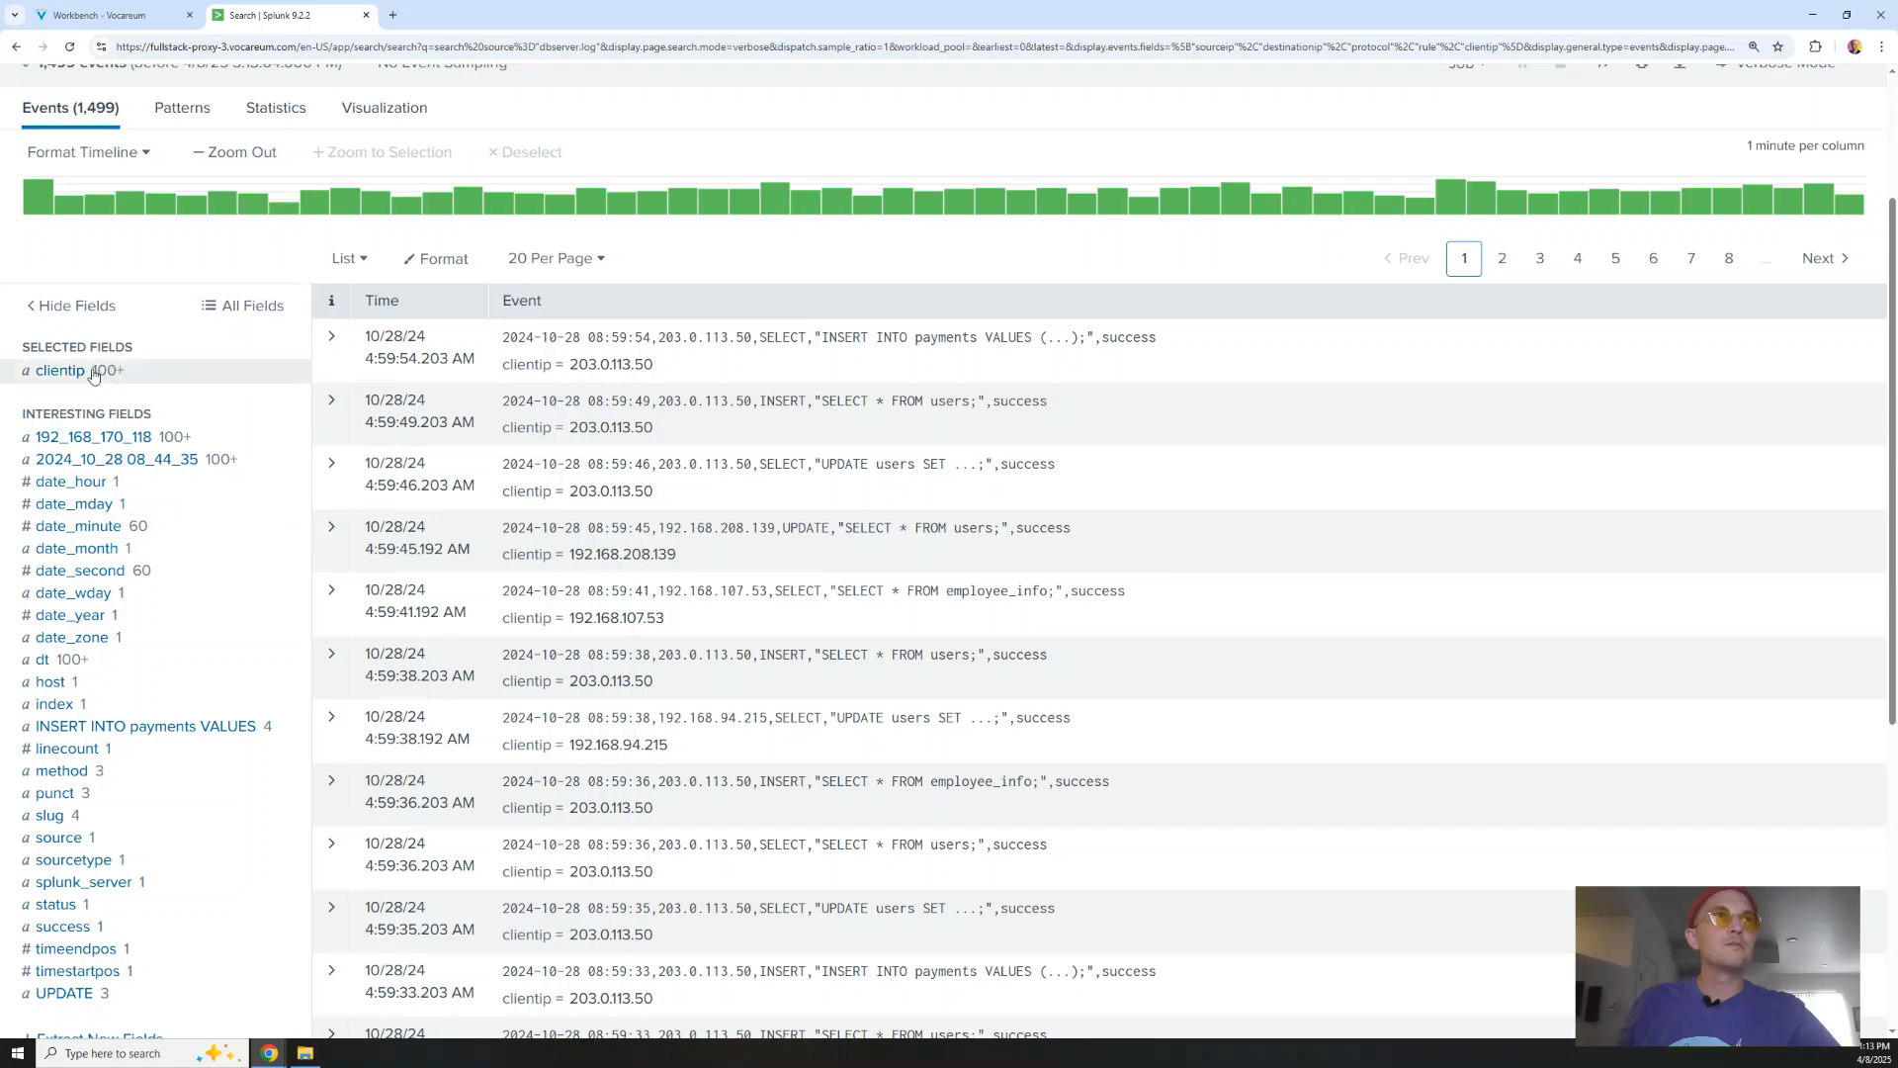
pyautogui.scroll(-2, 104, 830)
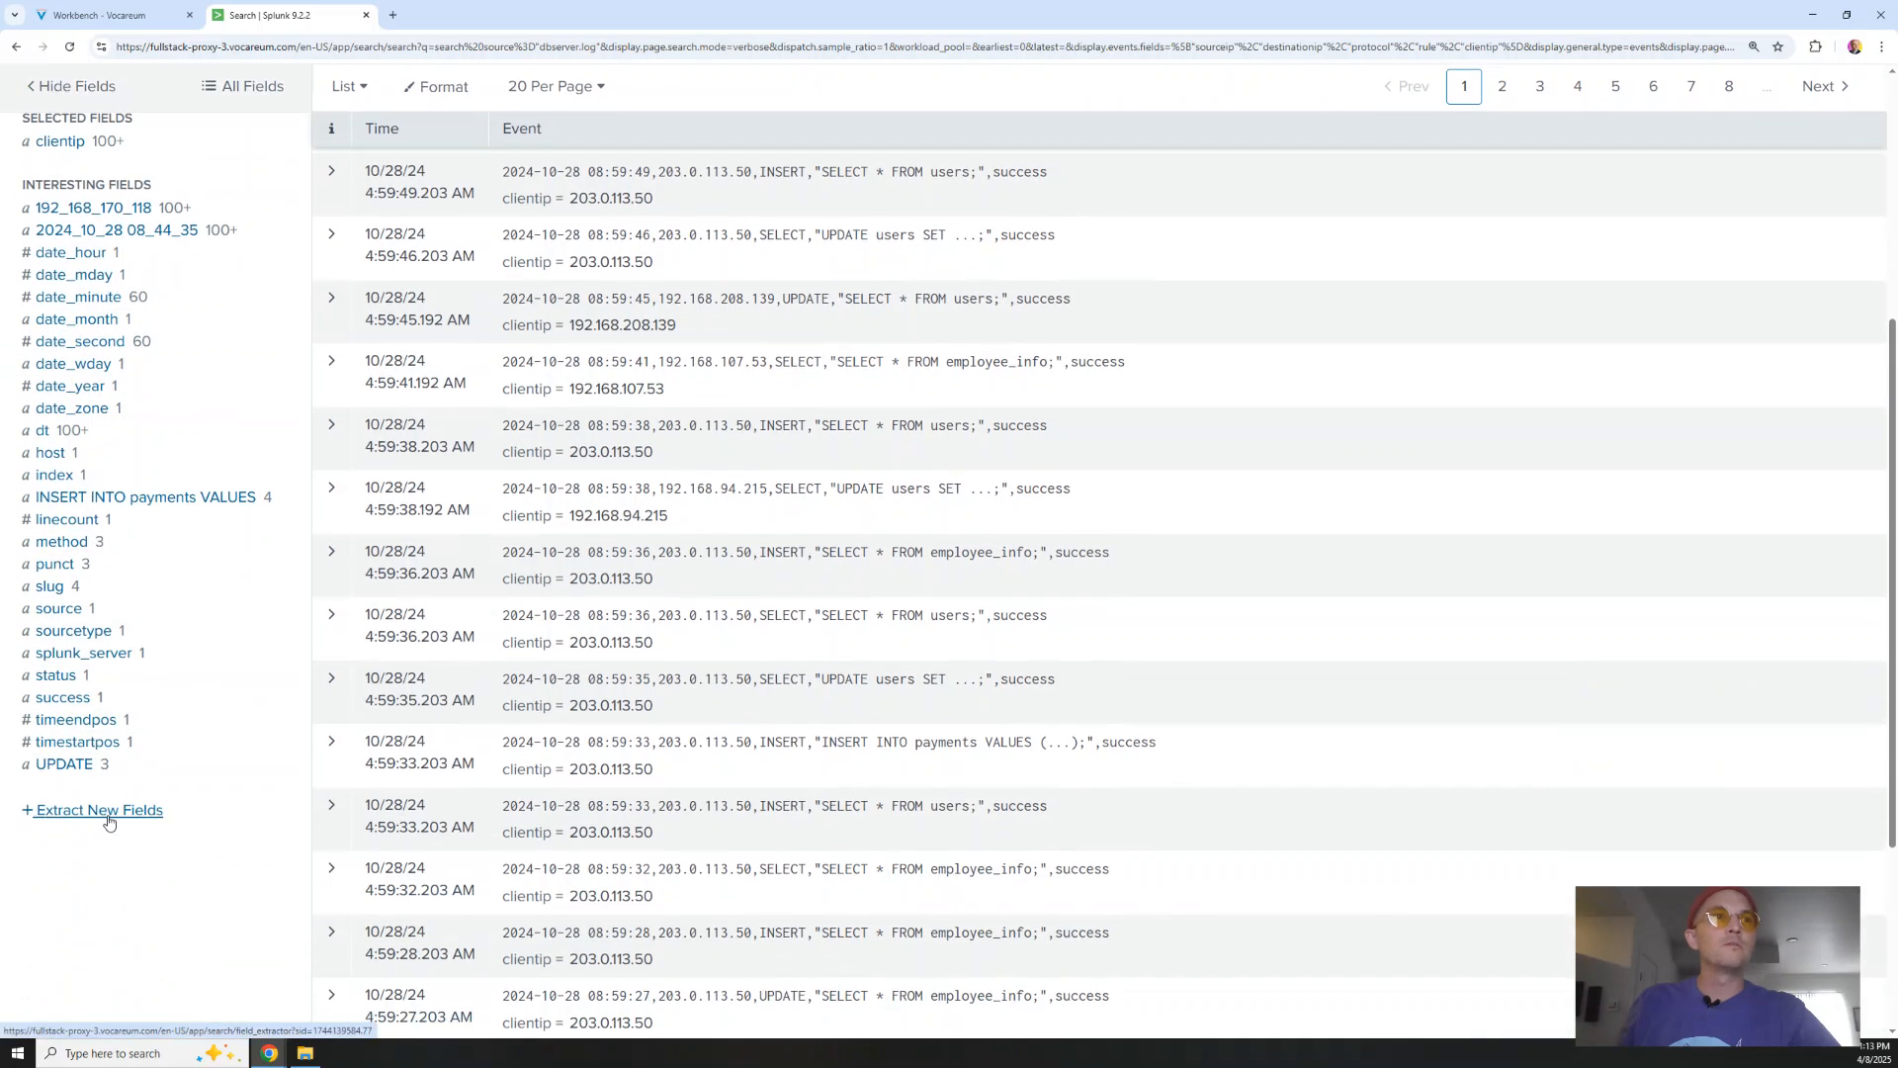
pyautogui.click(103, 811)
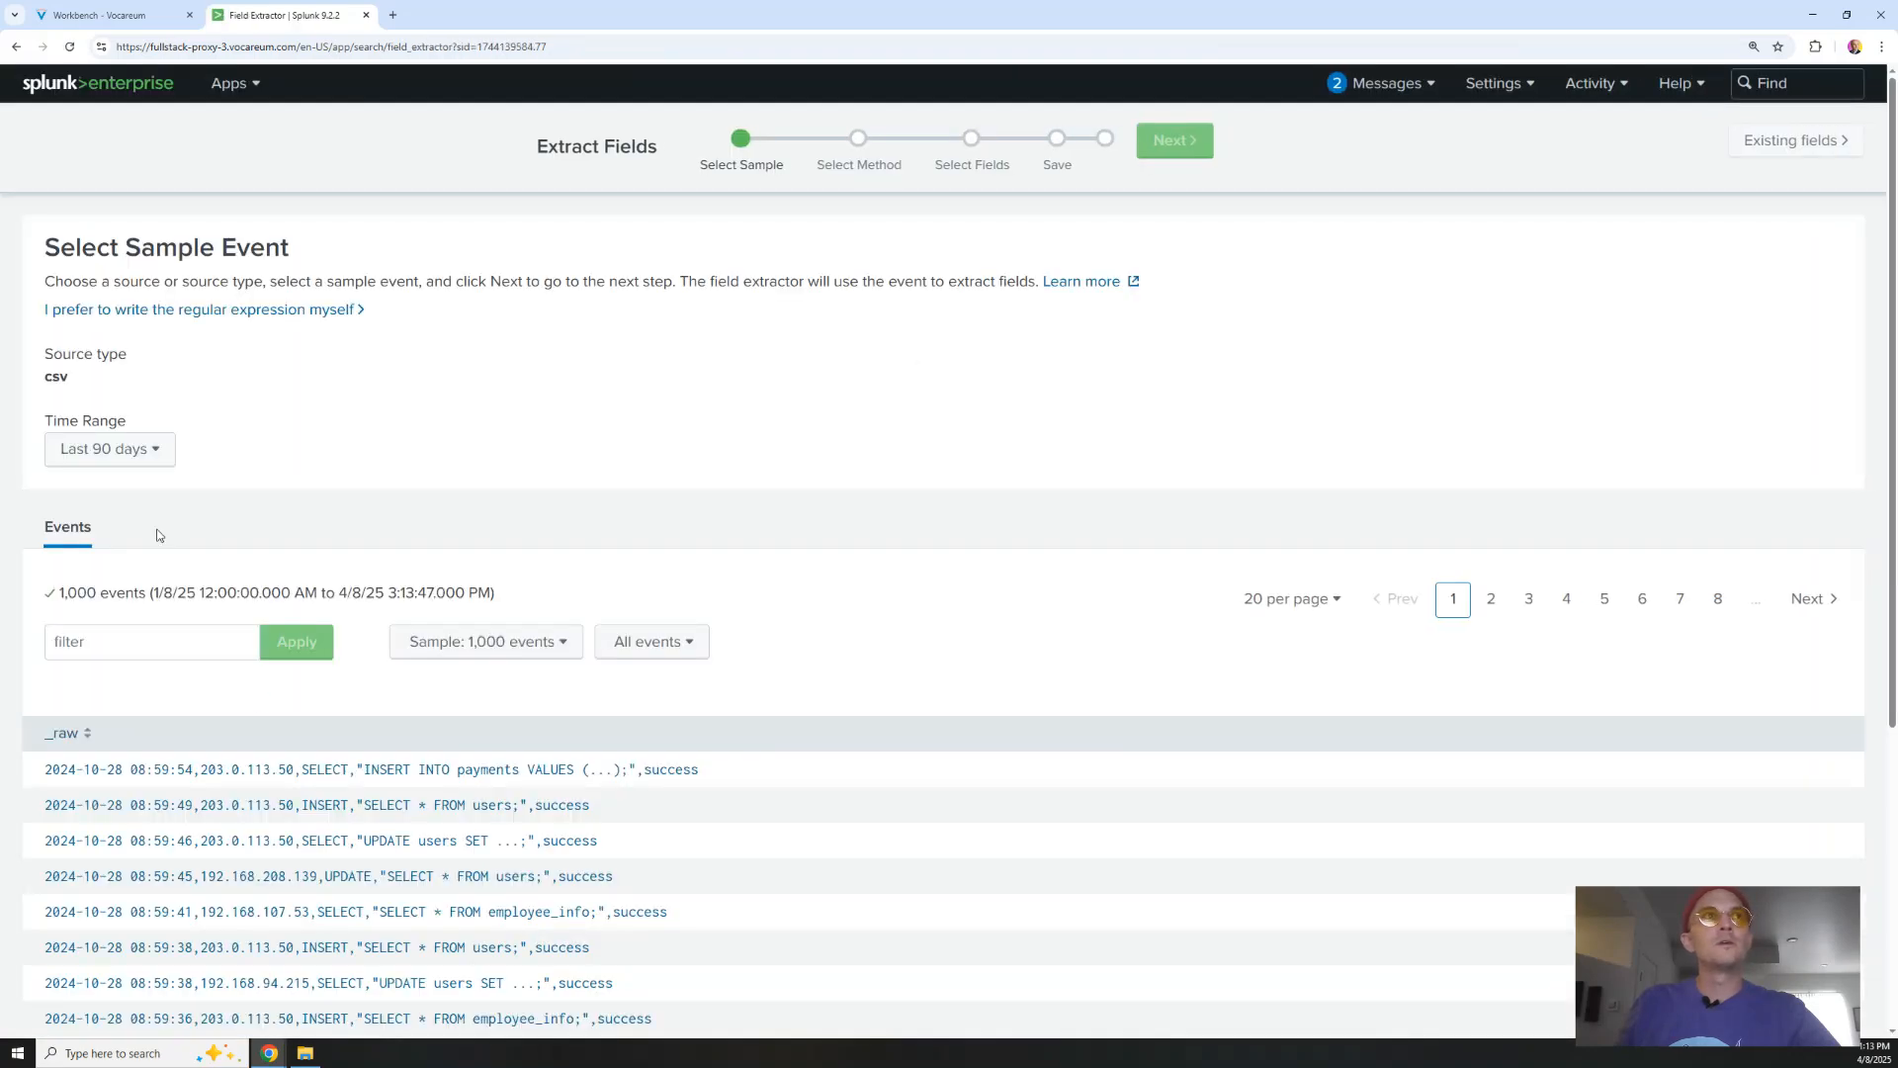
pyautogui.click(174, 772)
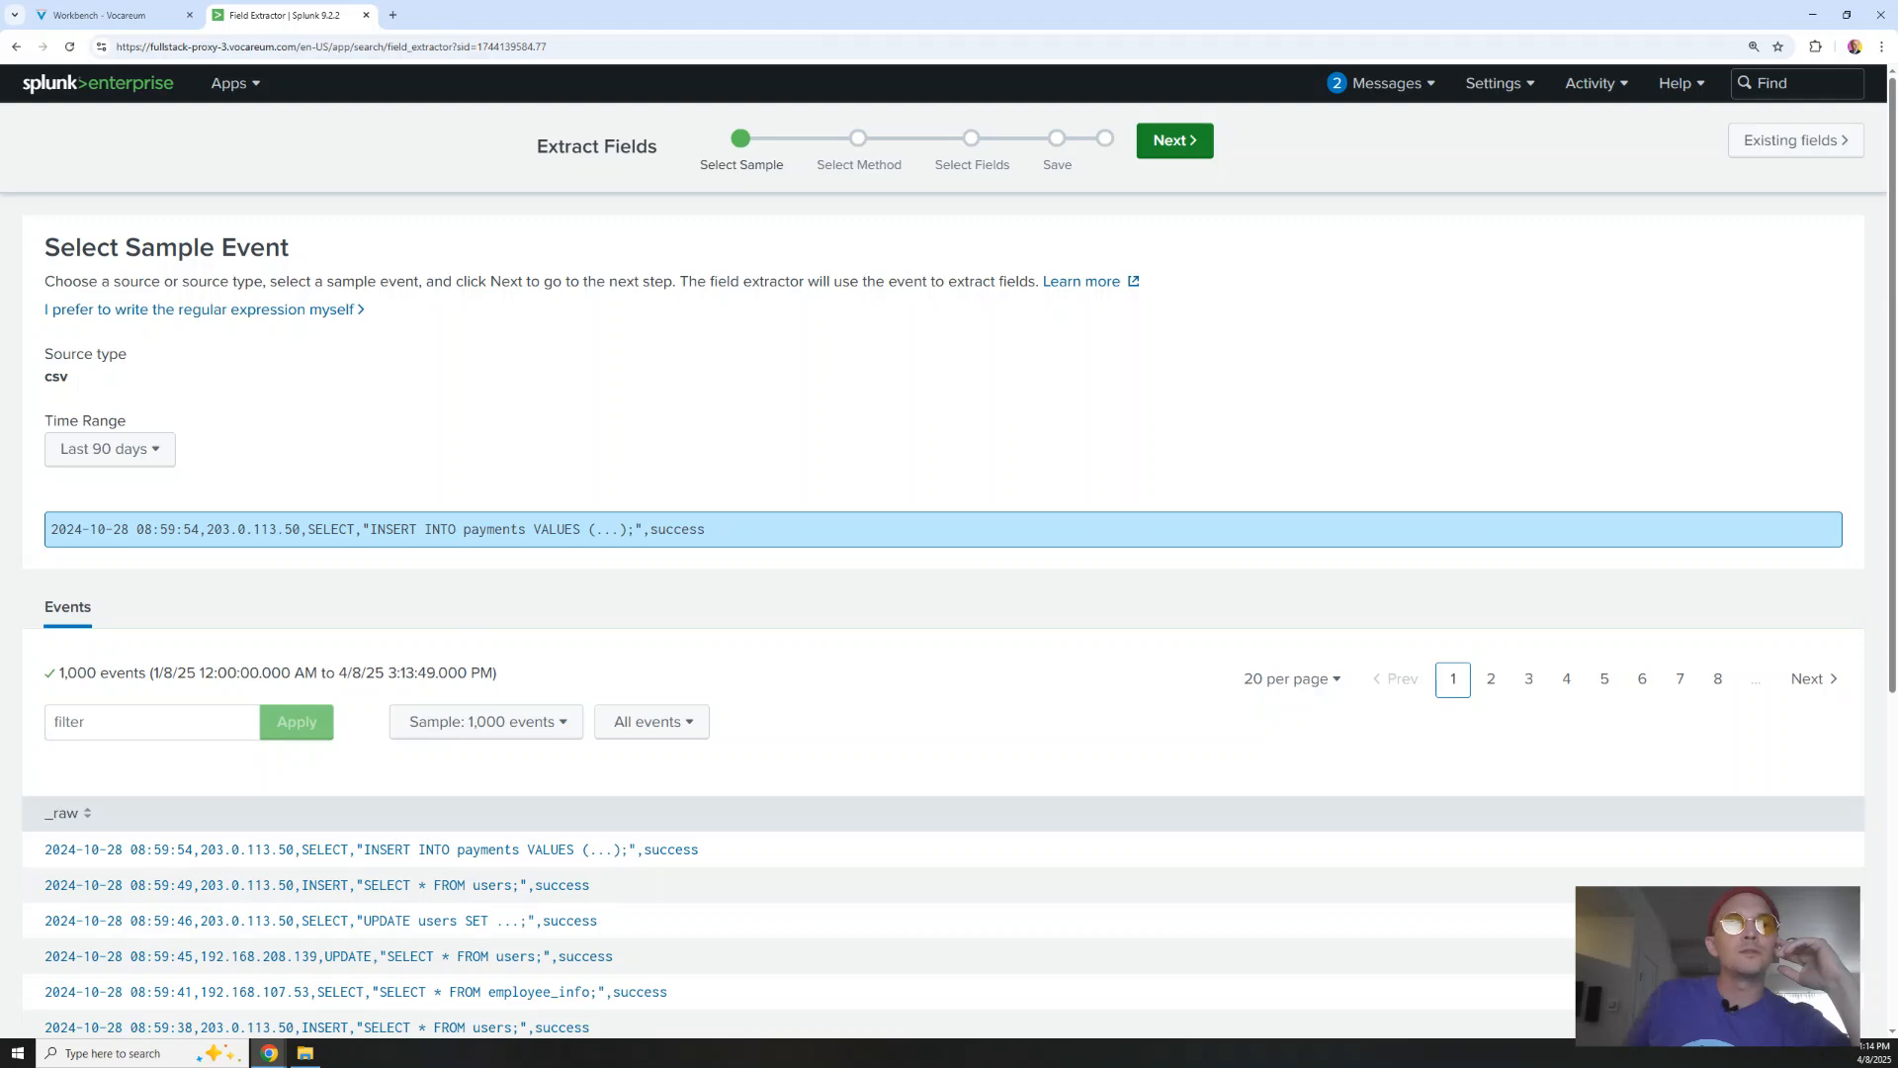
# Switch to Gemini and ask "SQL syntax query example. Thanks gemini!"
pyautogui.hotkey('alt', 'Tab')
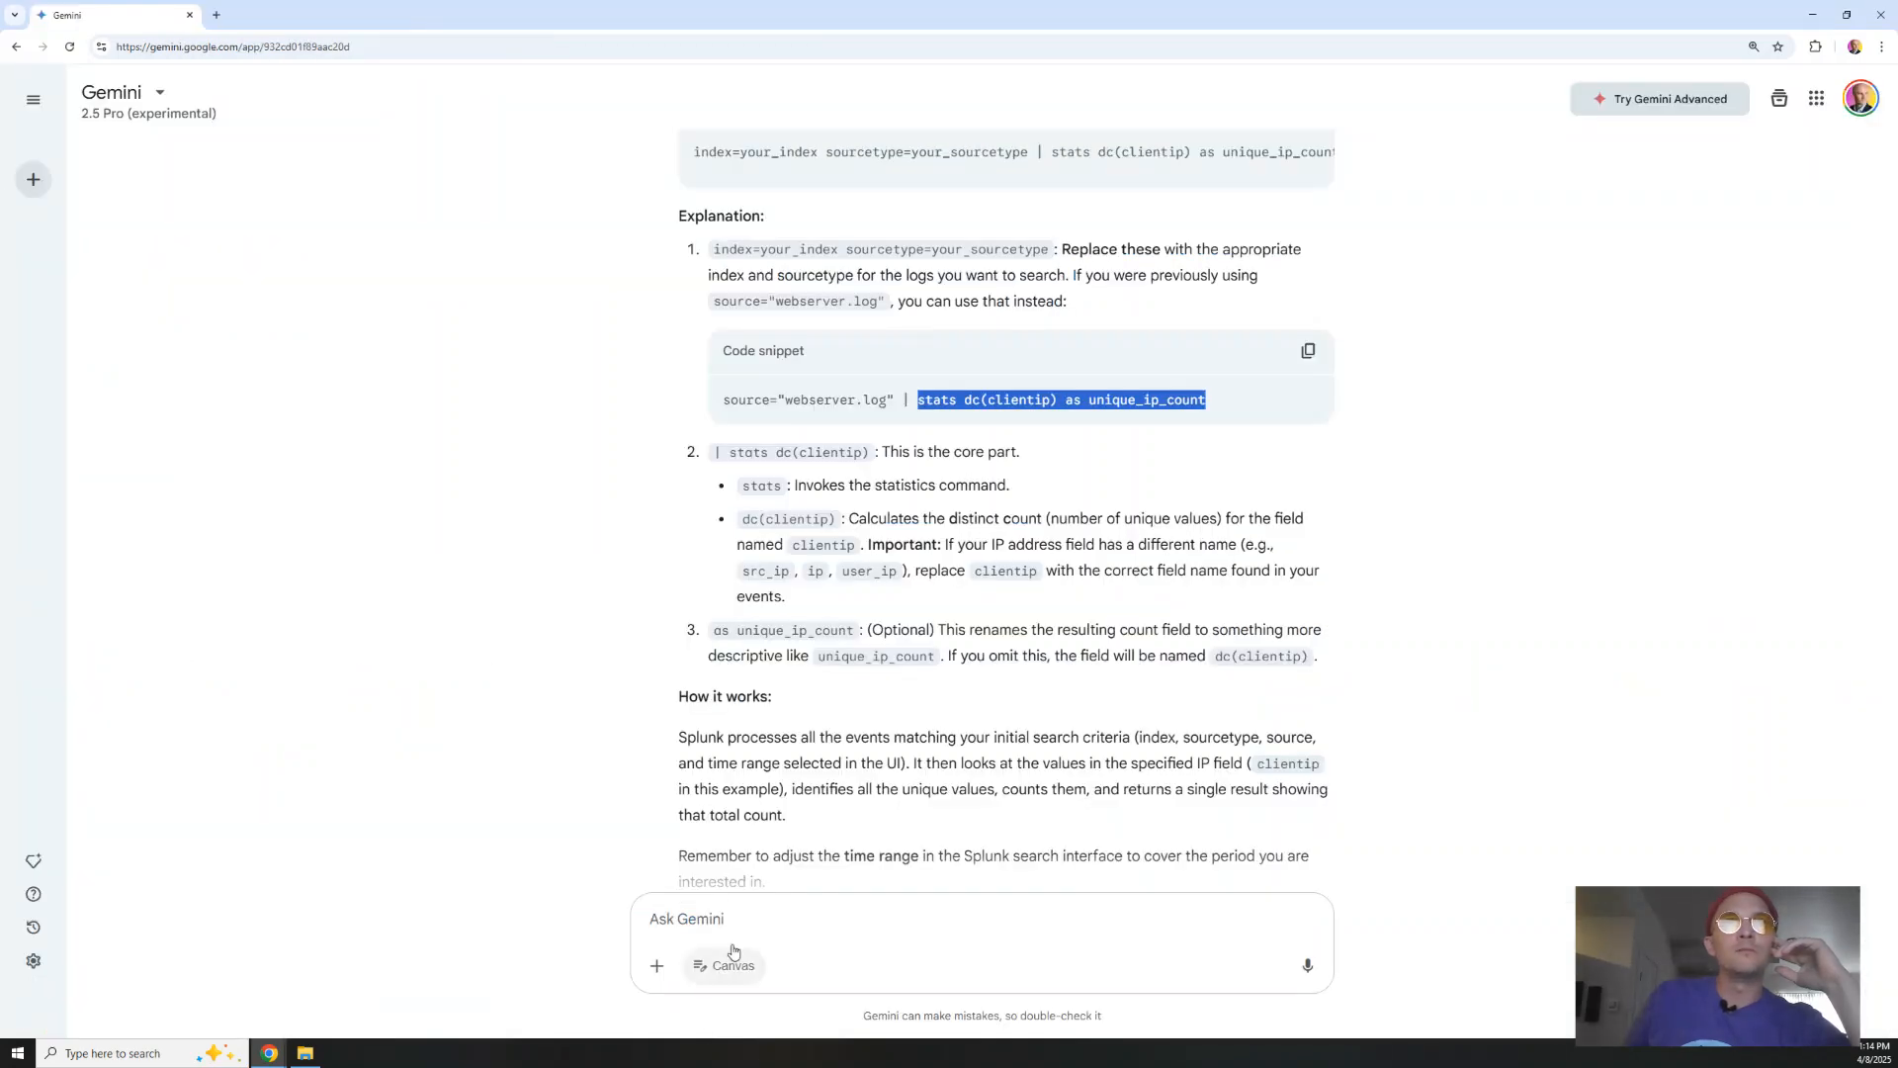
pyautogui.click(716, 913)
pyautogui.write('SQL syntax query exam')
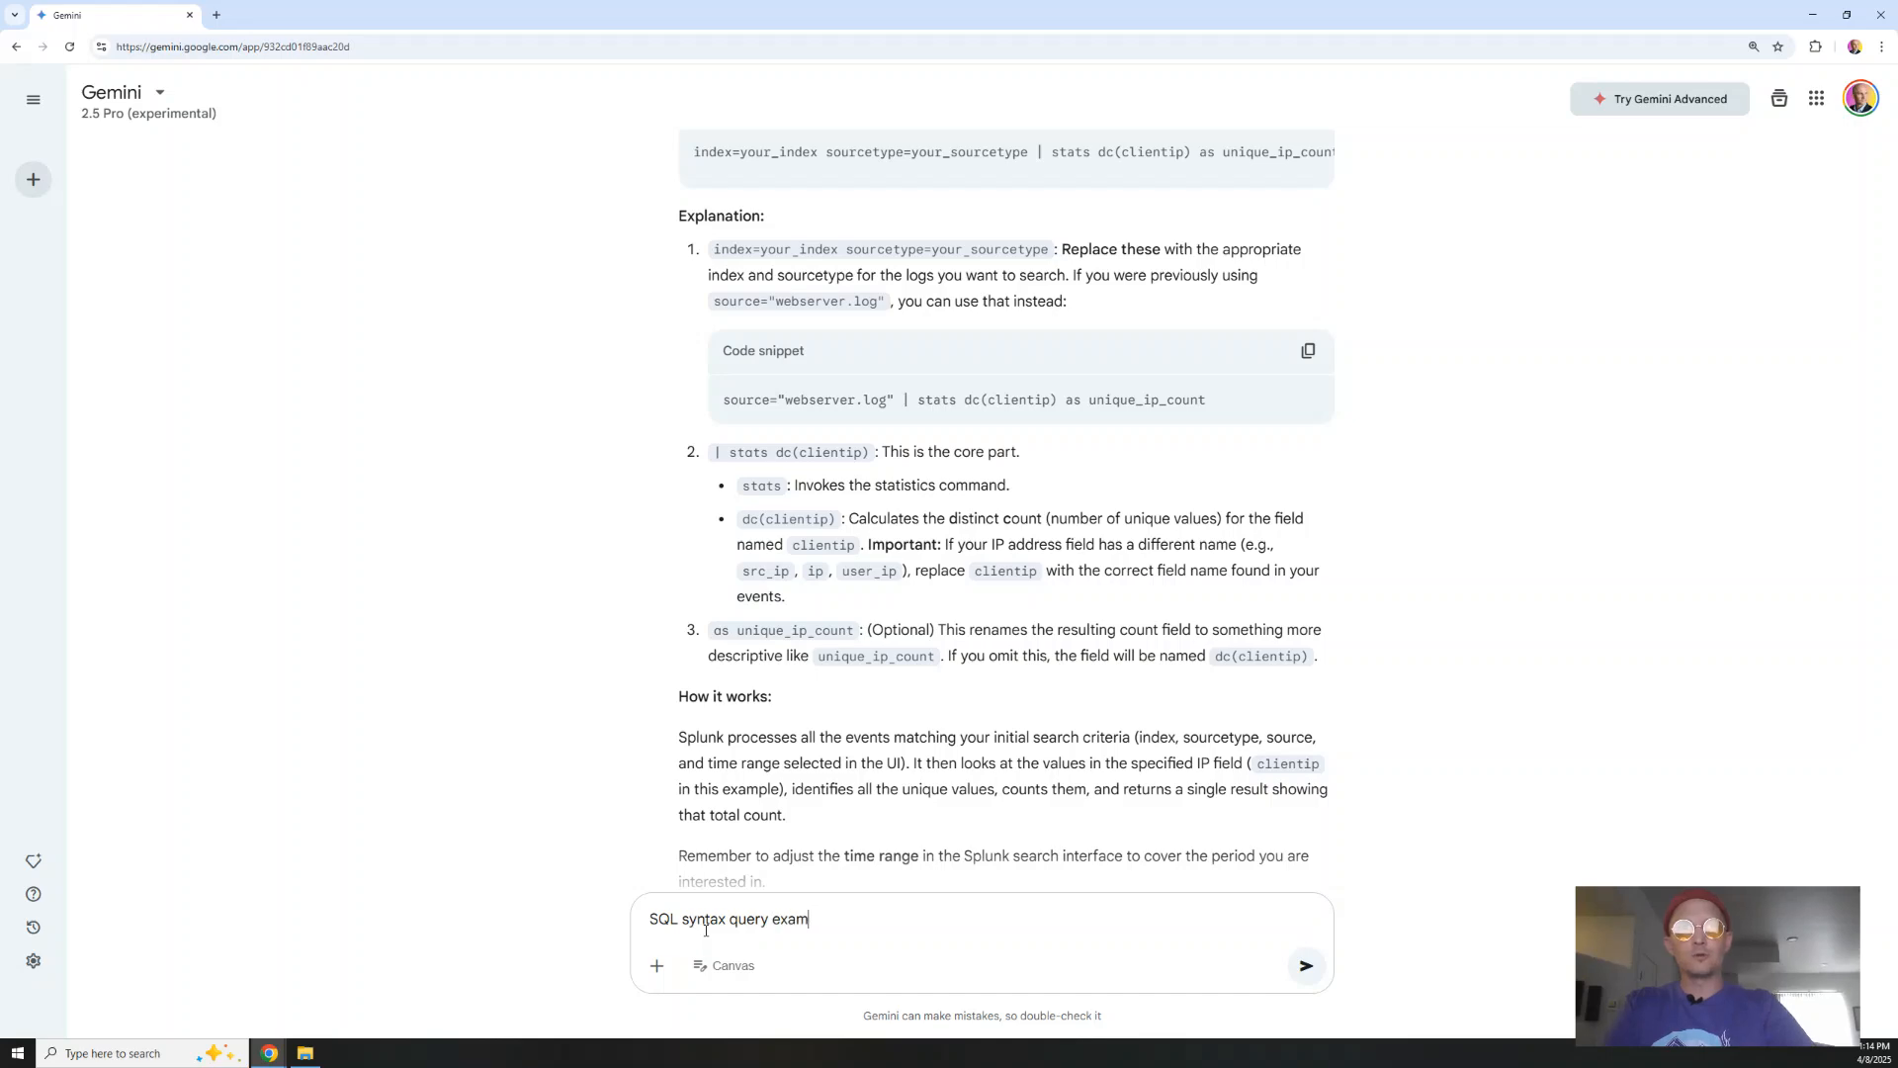
pyautogui.write('ple. Thanks')
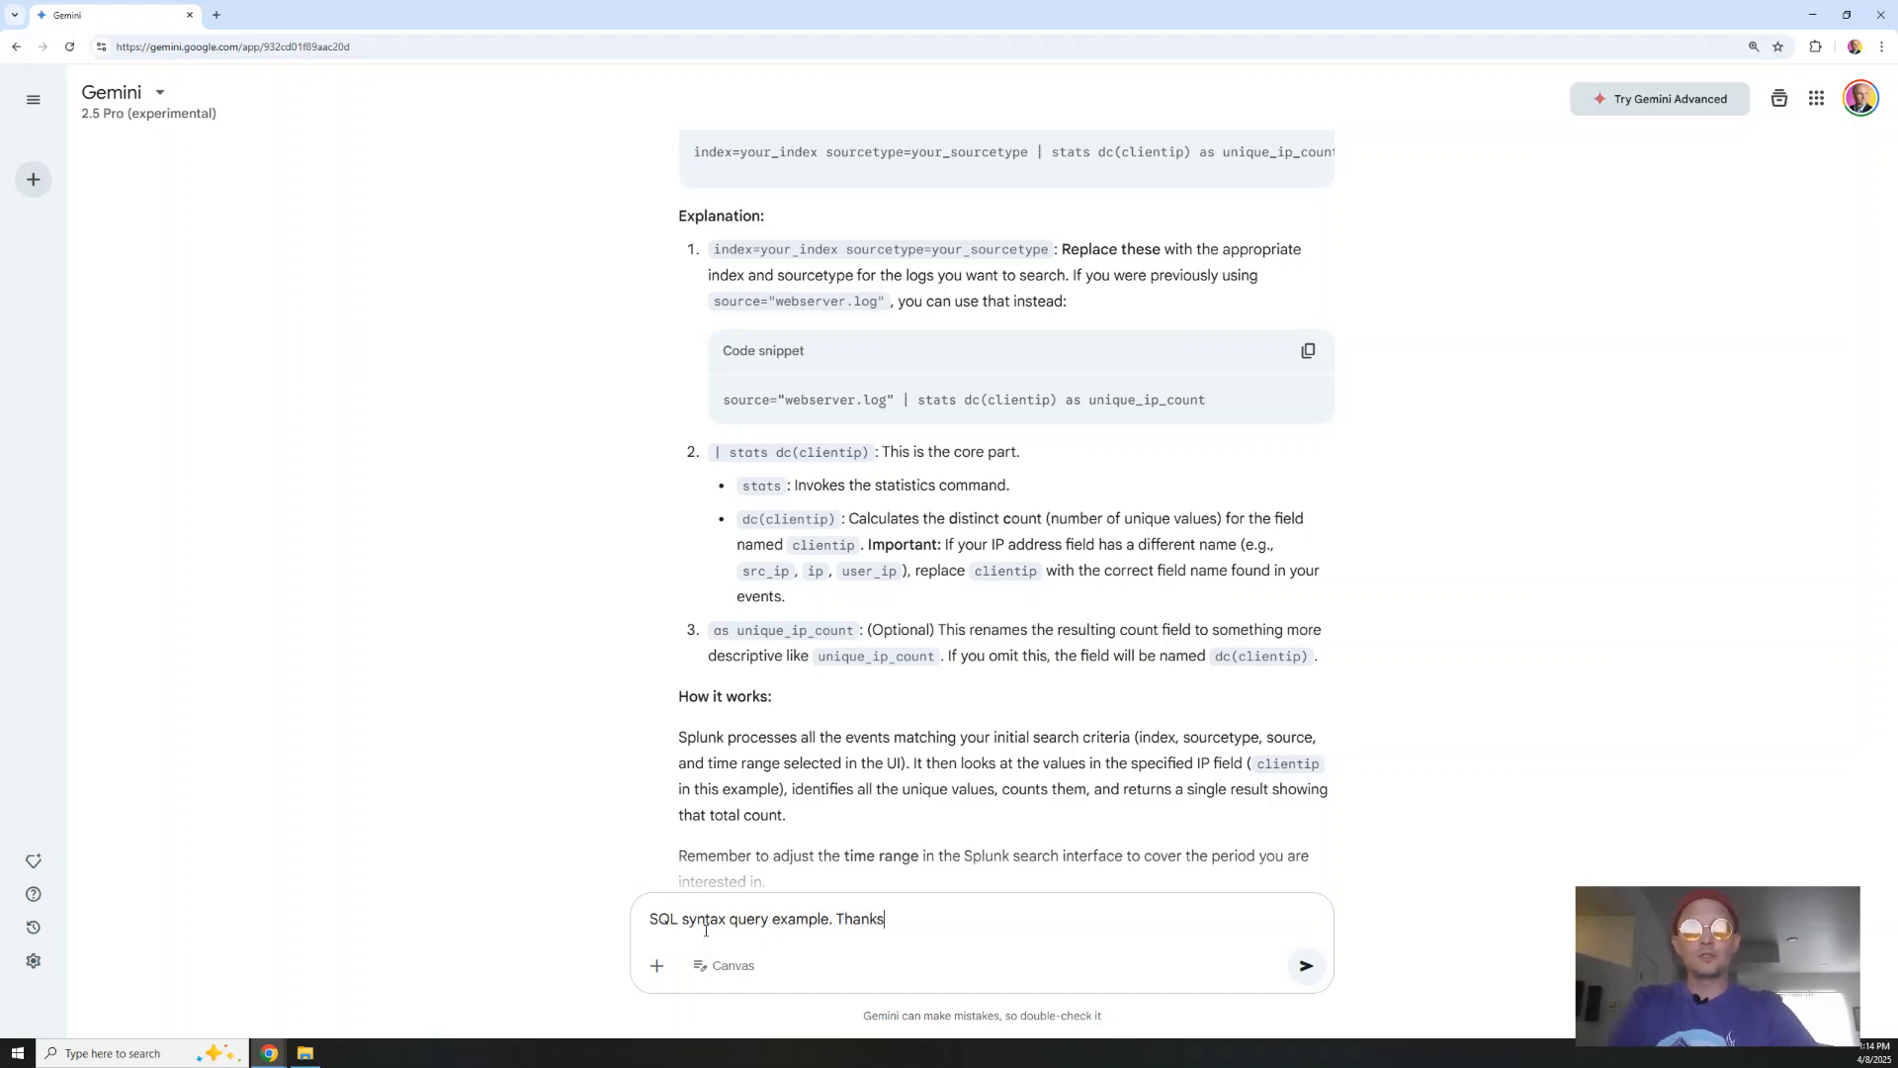
pyautogui.write(' gemini!')
pyautogui.press('Return')
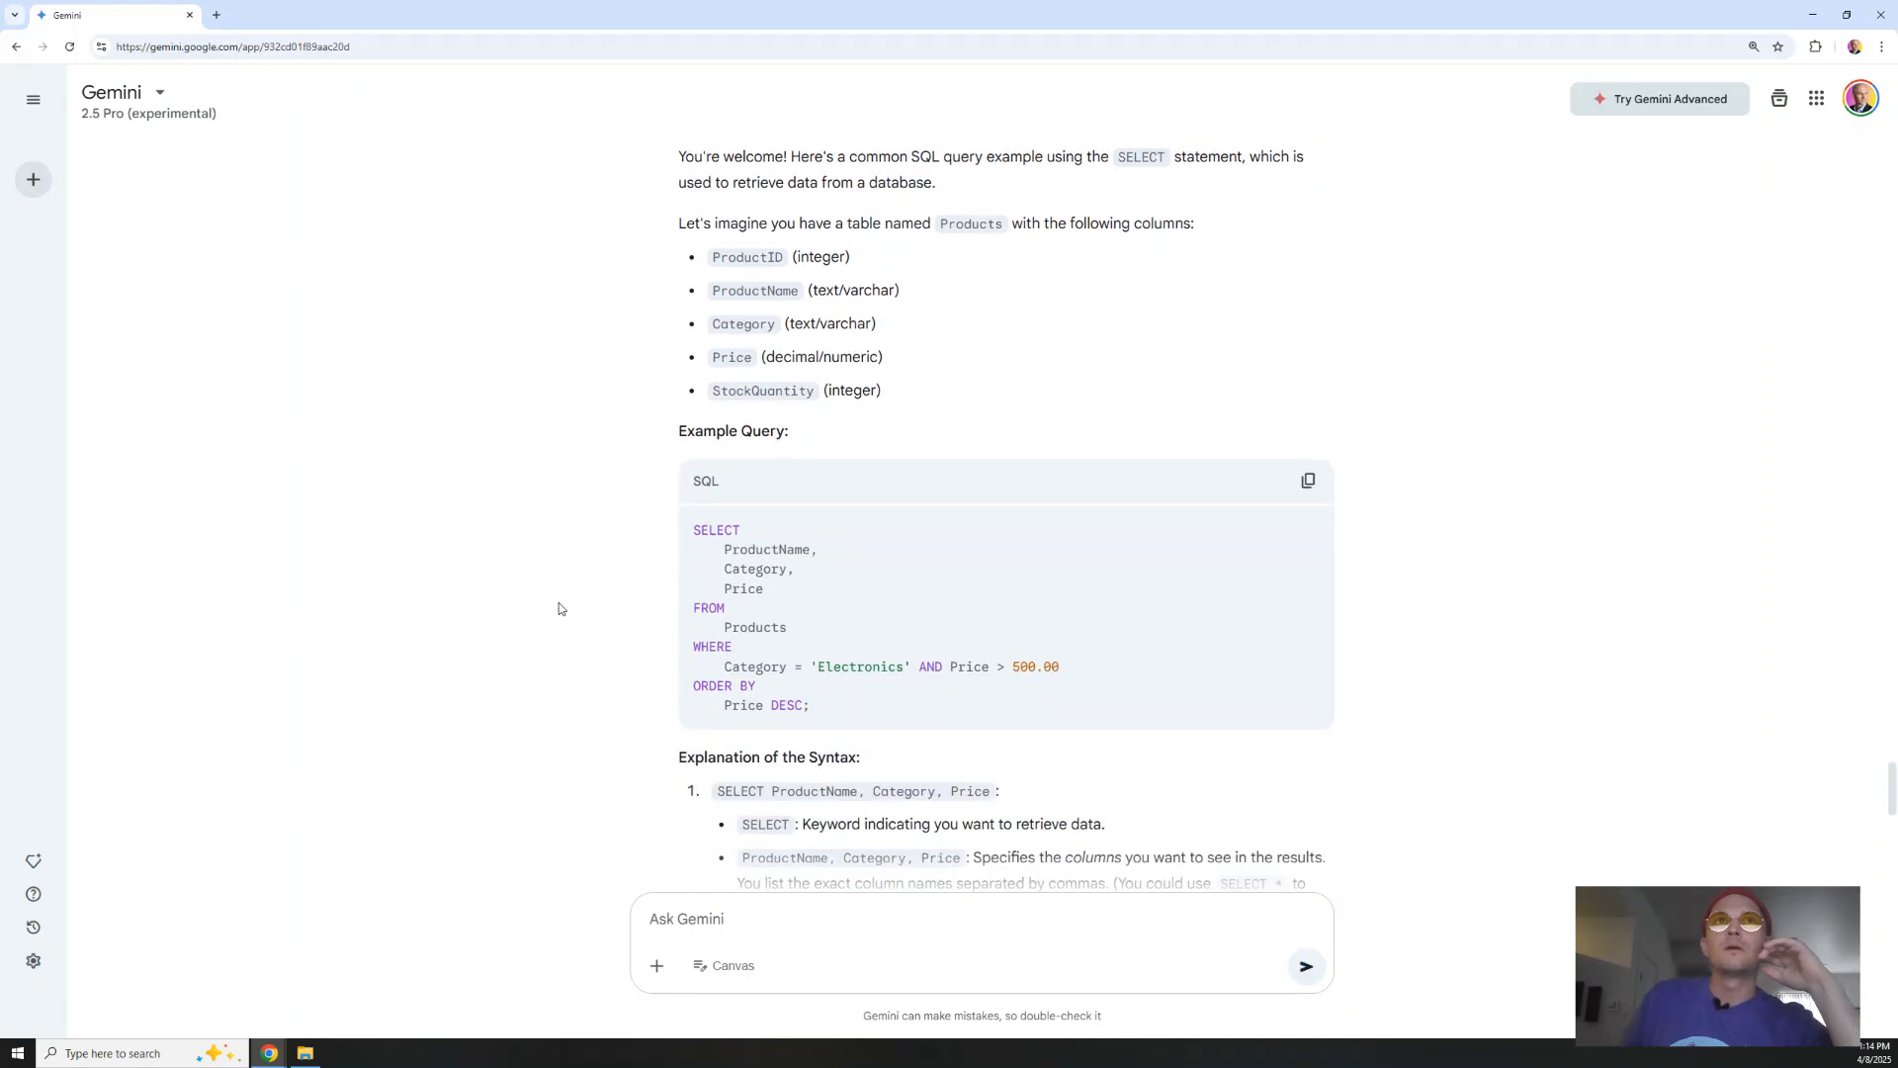
# Examine Gemini's example SQL query and syntax explanation, then look back at the sample database events in Splunk's field extractor
pyautogui.scroll(-4, 552, 608)
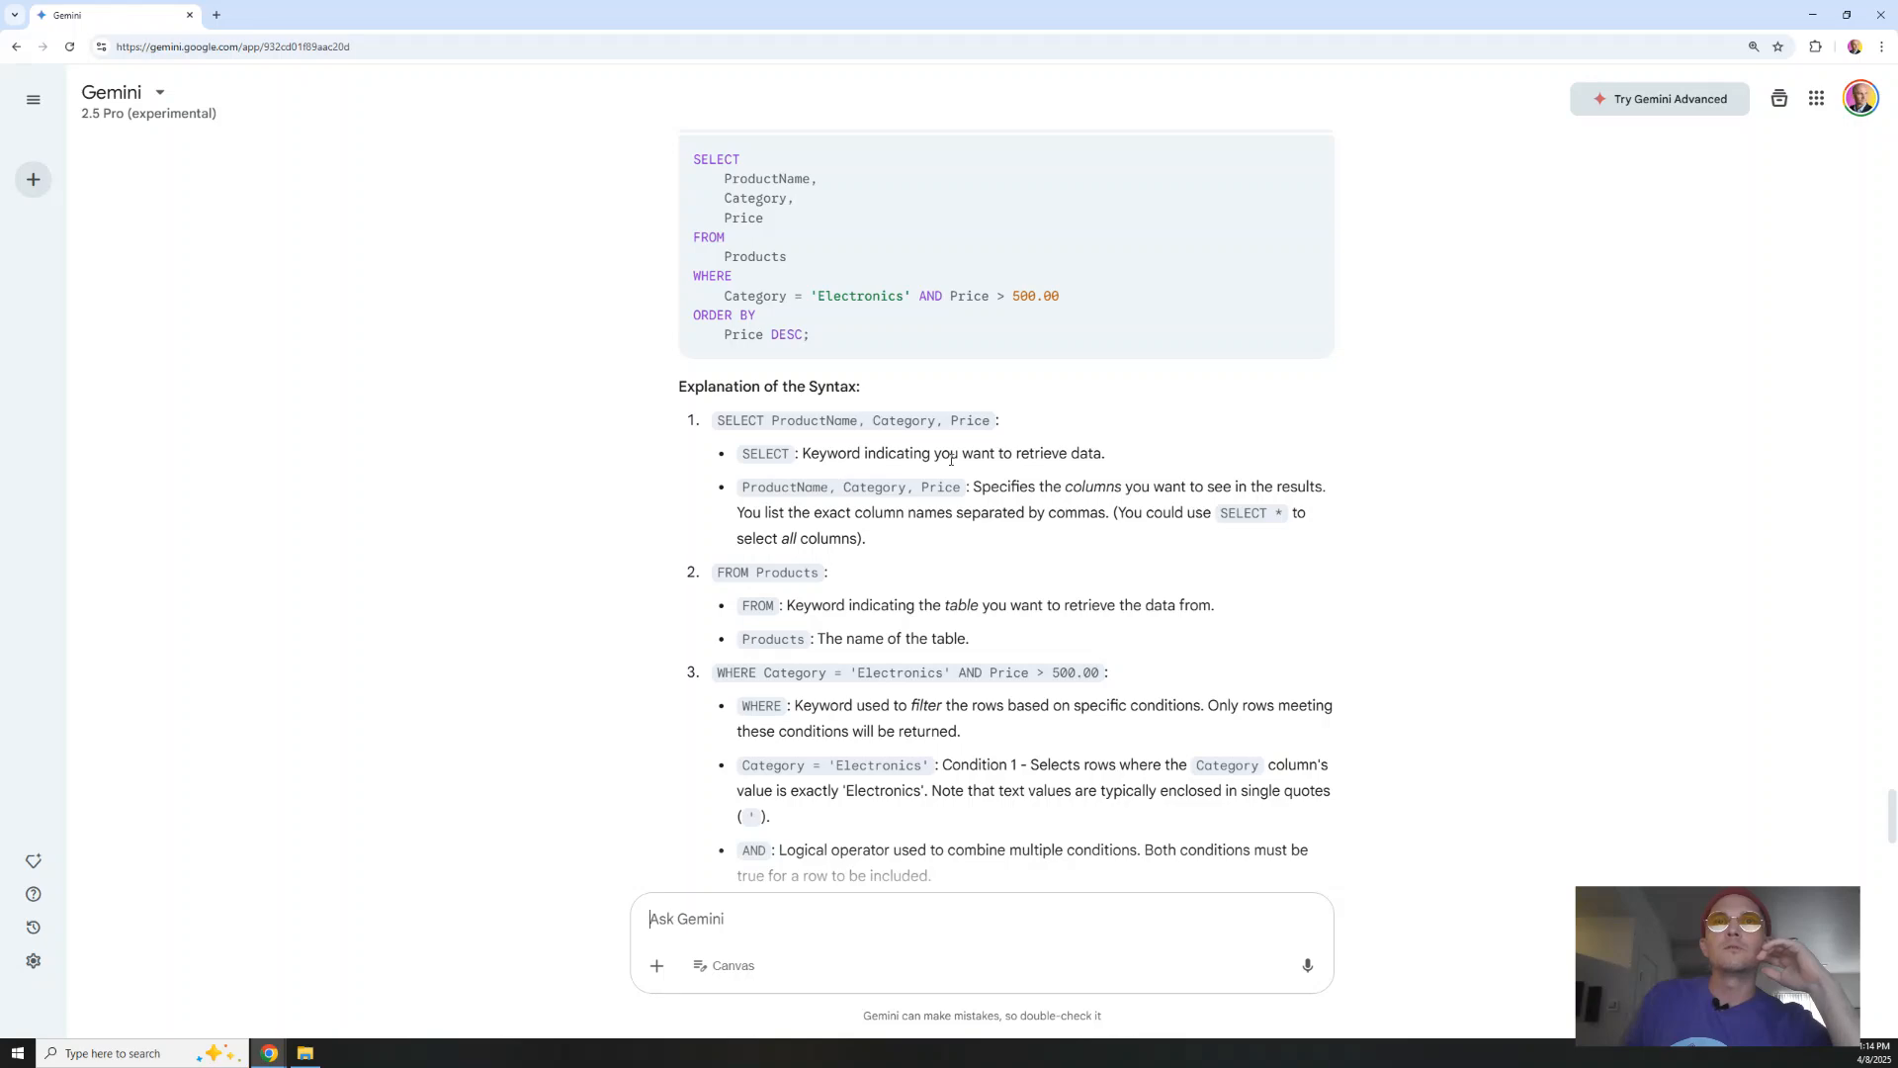
pyautogui.scroll(-3, 567, 506)
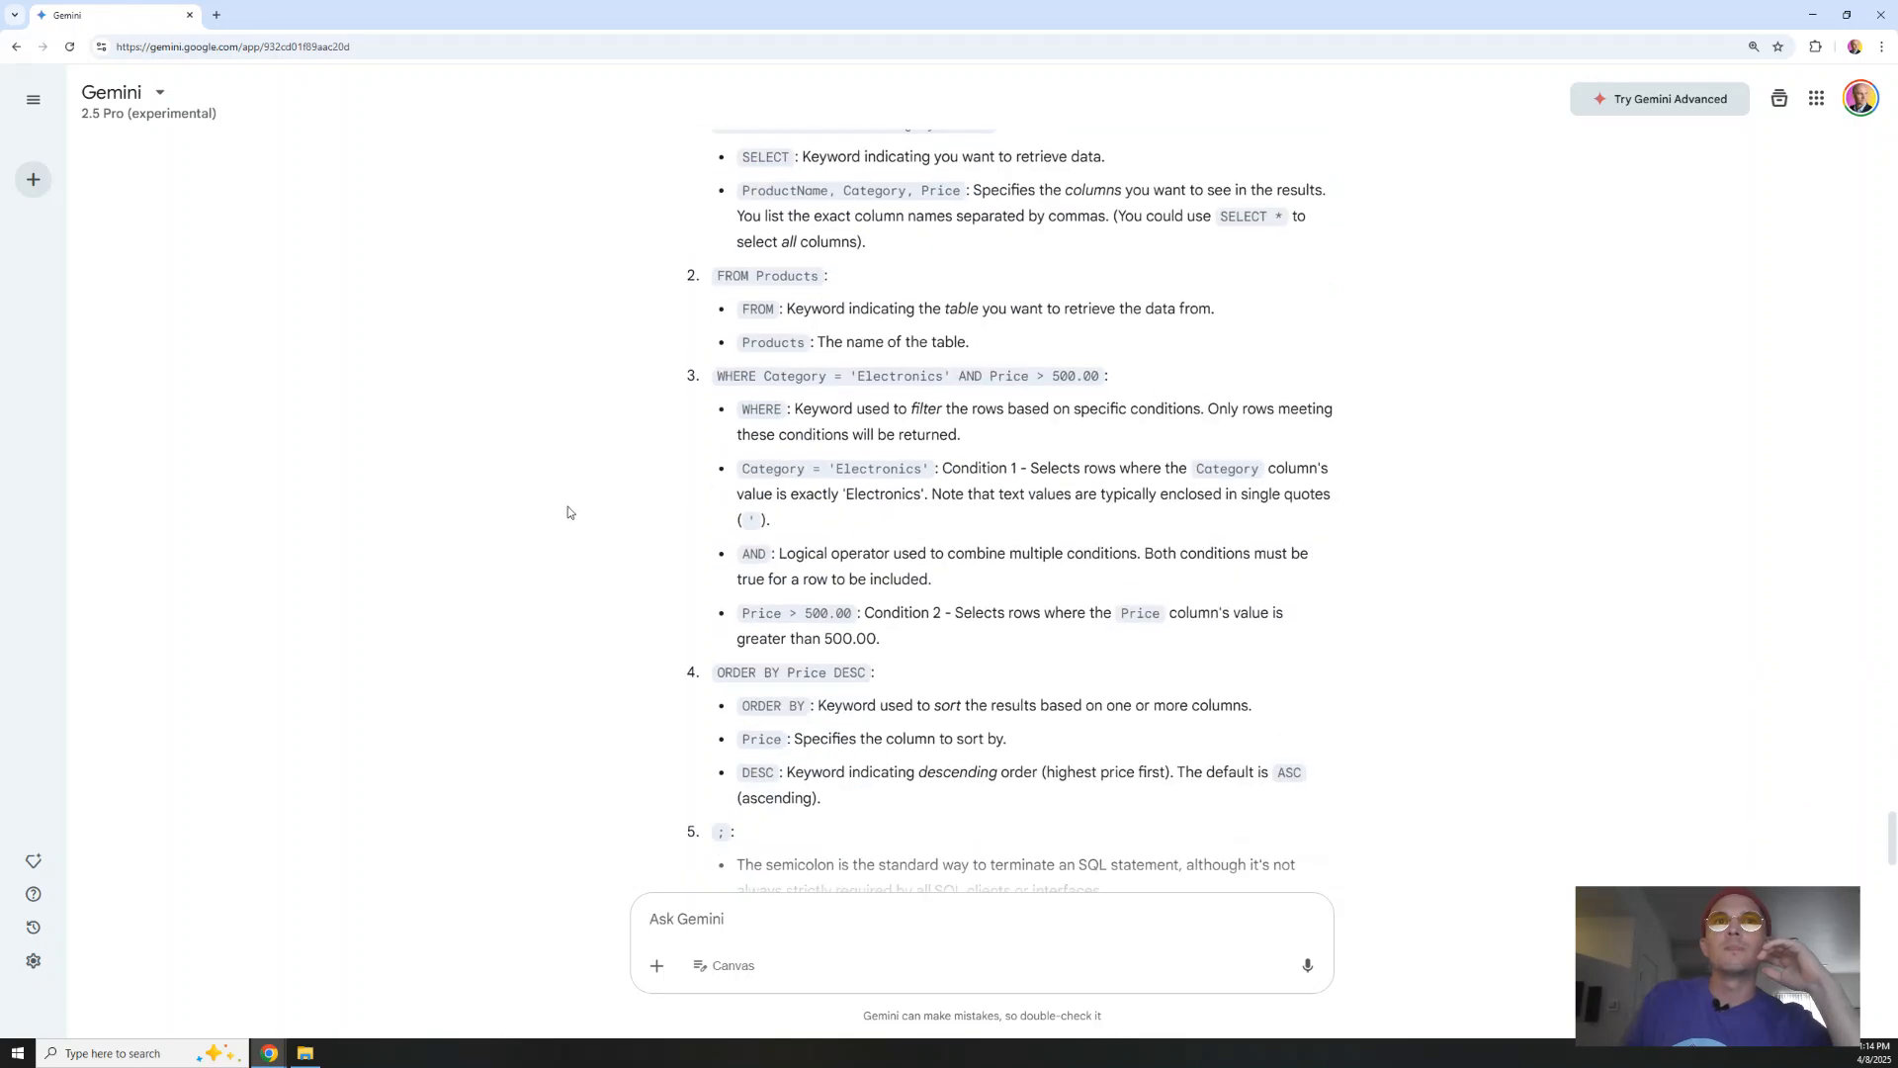
pyautogui.scroll(4, 567, 506)
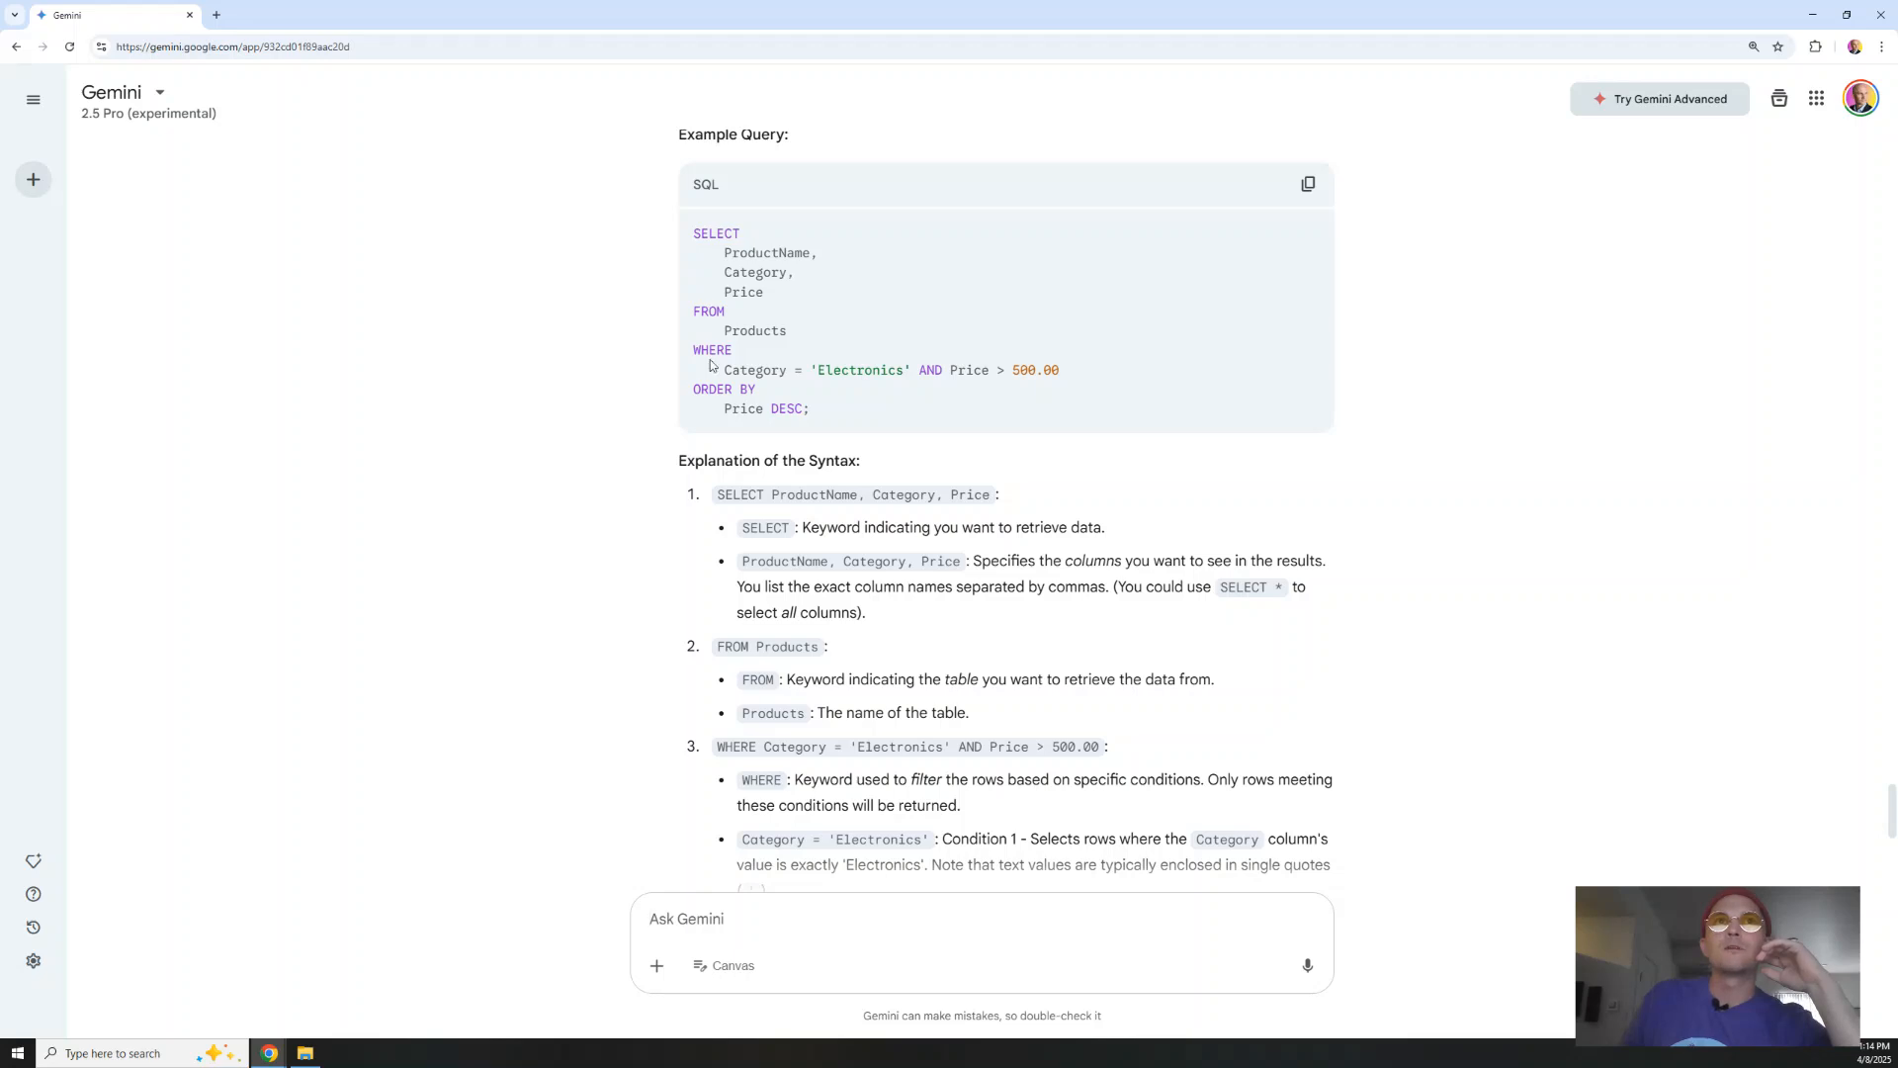
pyautogui.click(1814, 15)
pyautogui.scroll(-1, 1178, 819)
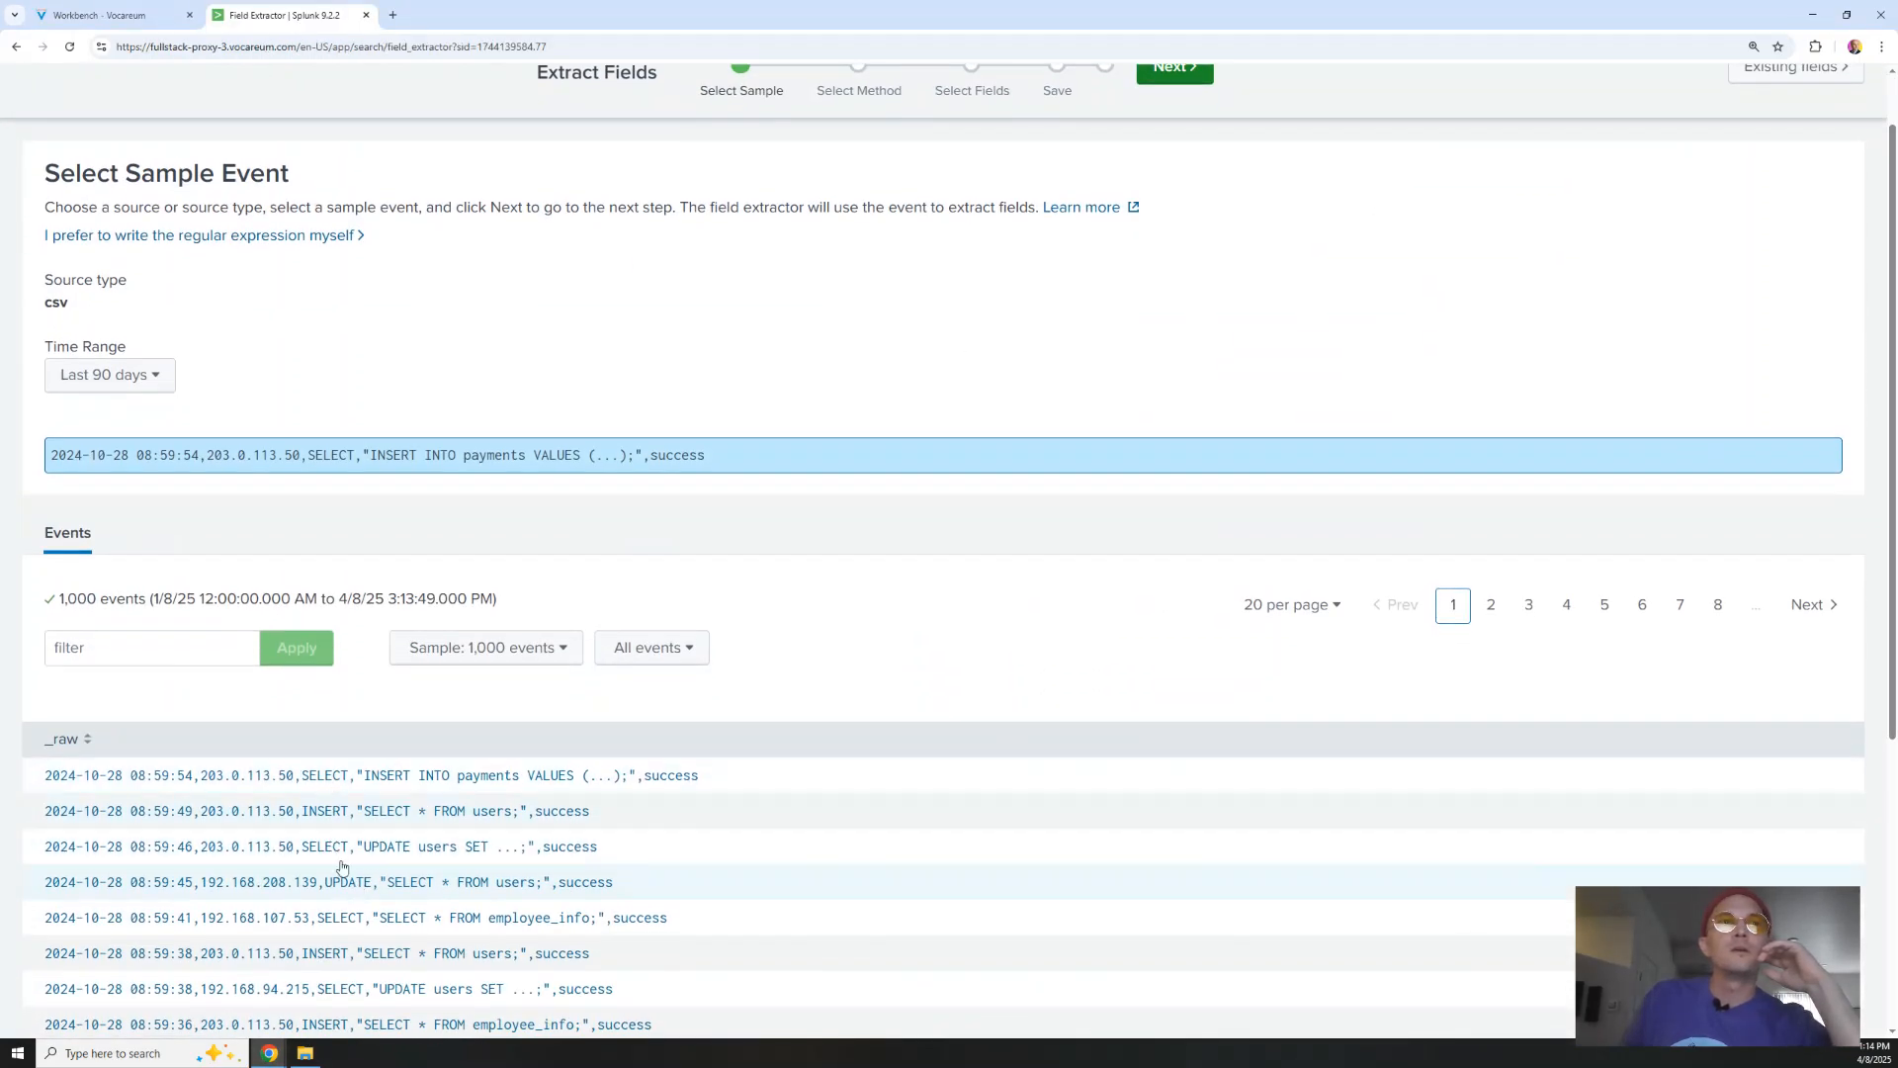
pyautogui.click(70, 12)
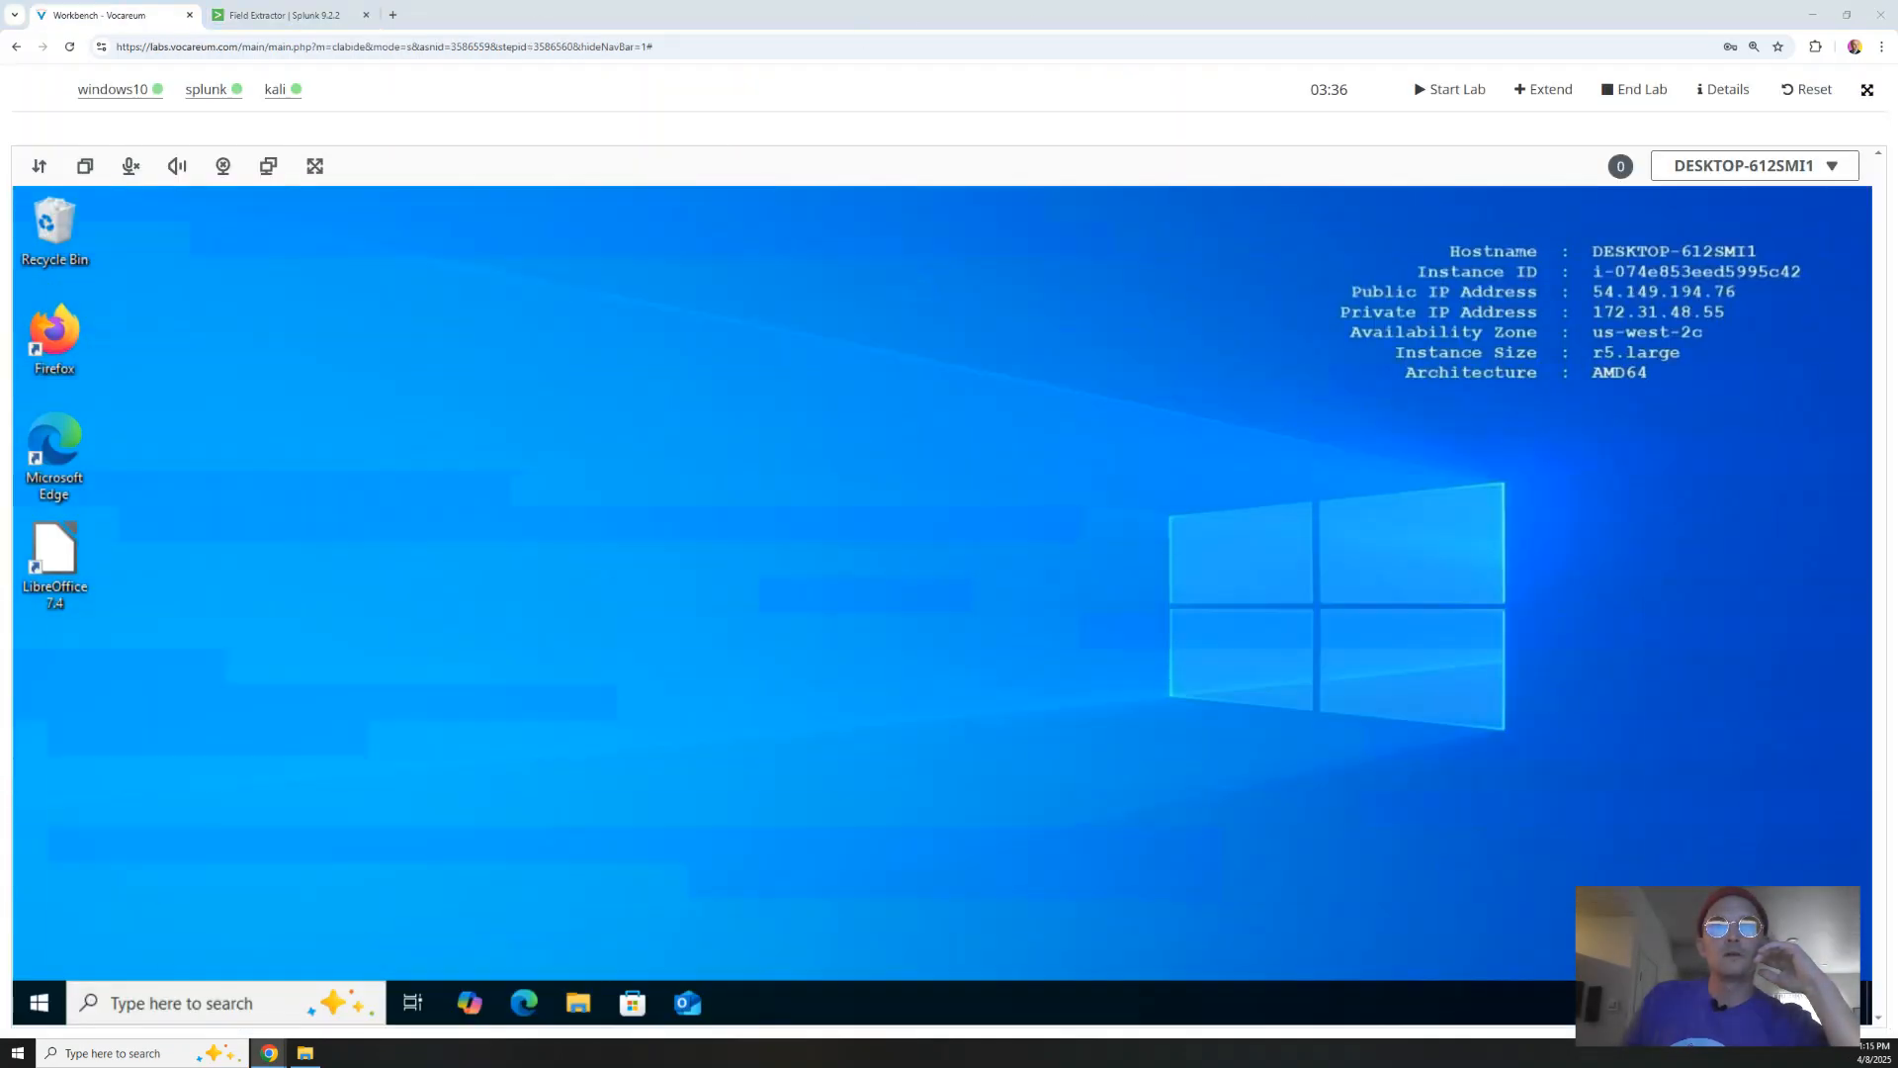
# Return to Gemini and ask "More like SELECT/INSERT are actions, what would the other parts be termed?"
pyautogui.hotkey('alt', 'Tab')
pyautogui.write('M')
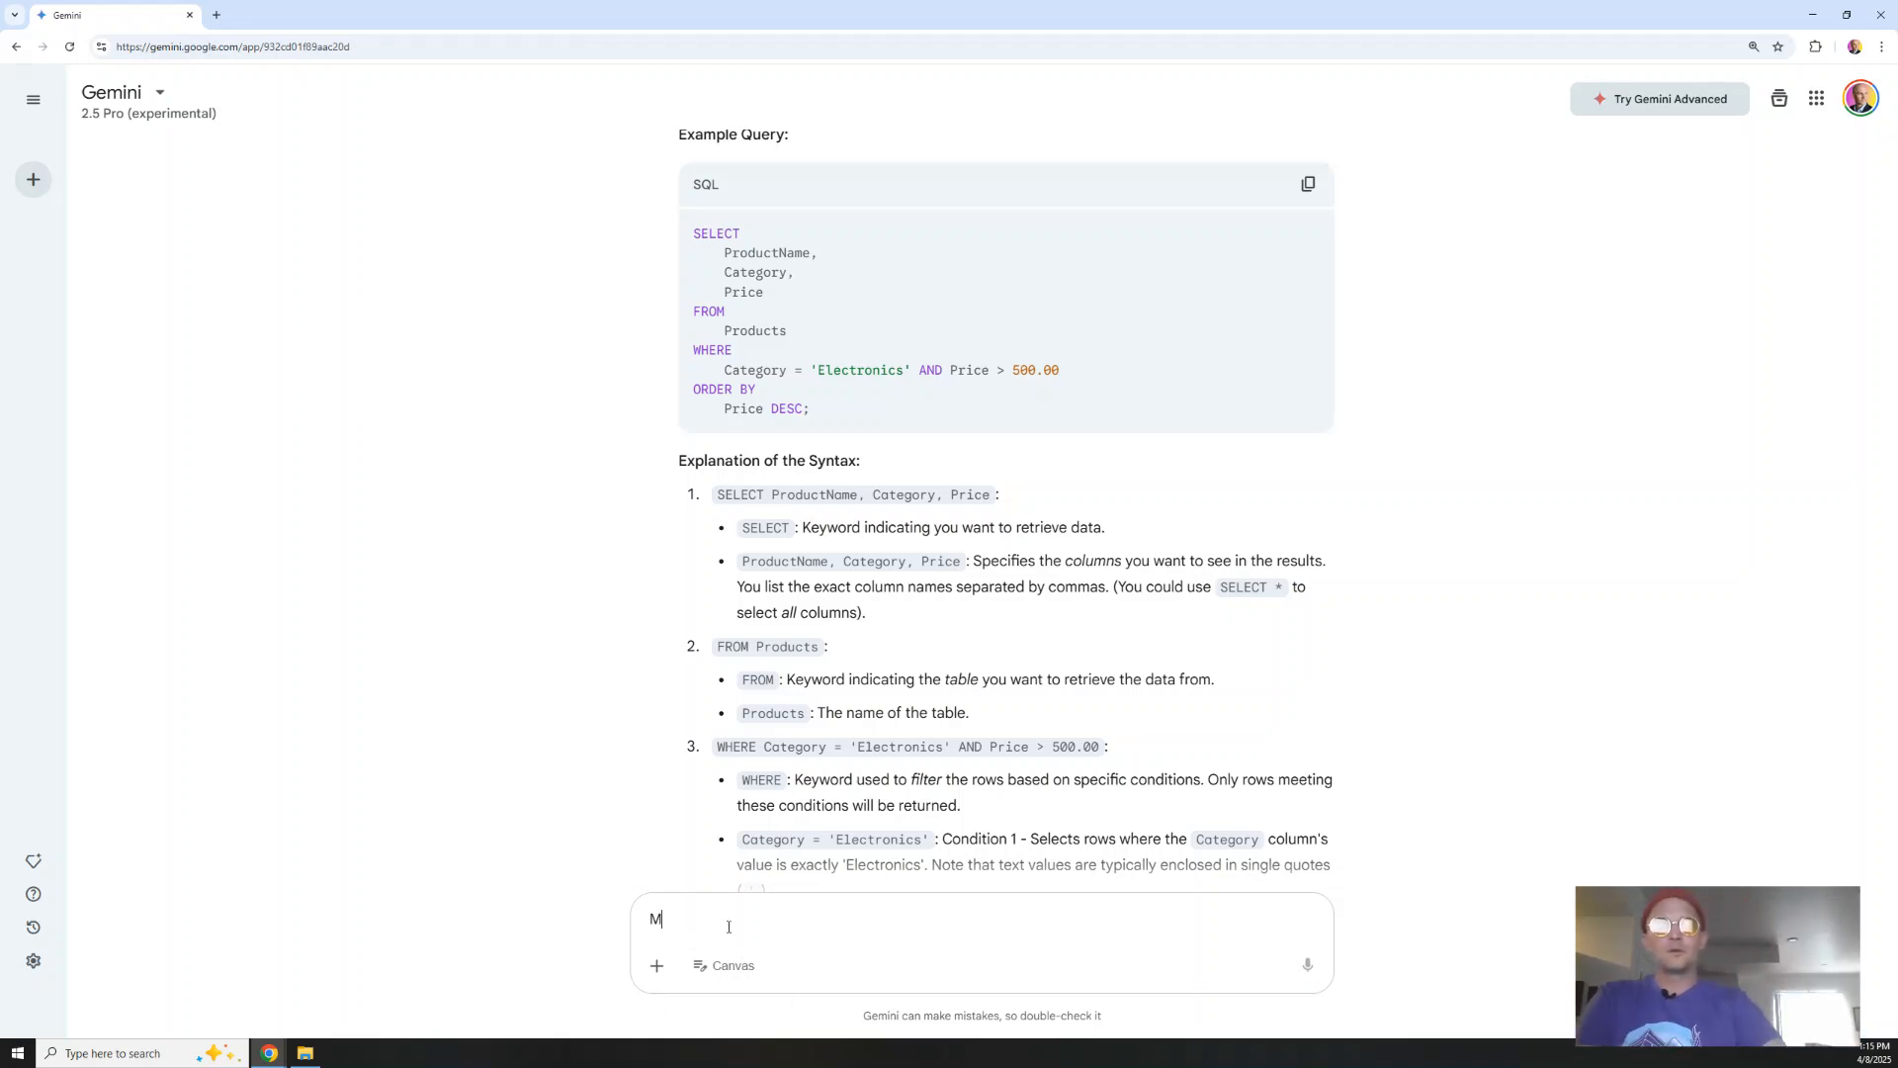
pyautogui.write('ore like SELECT/INSERT are actions, wou')
pyautogui.press('BackSpace')
pyautogui.write('hat would the other parts be termed?')
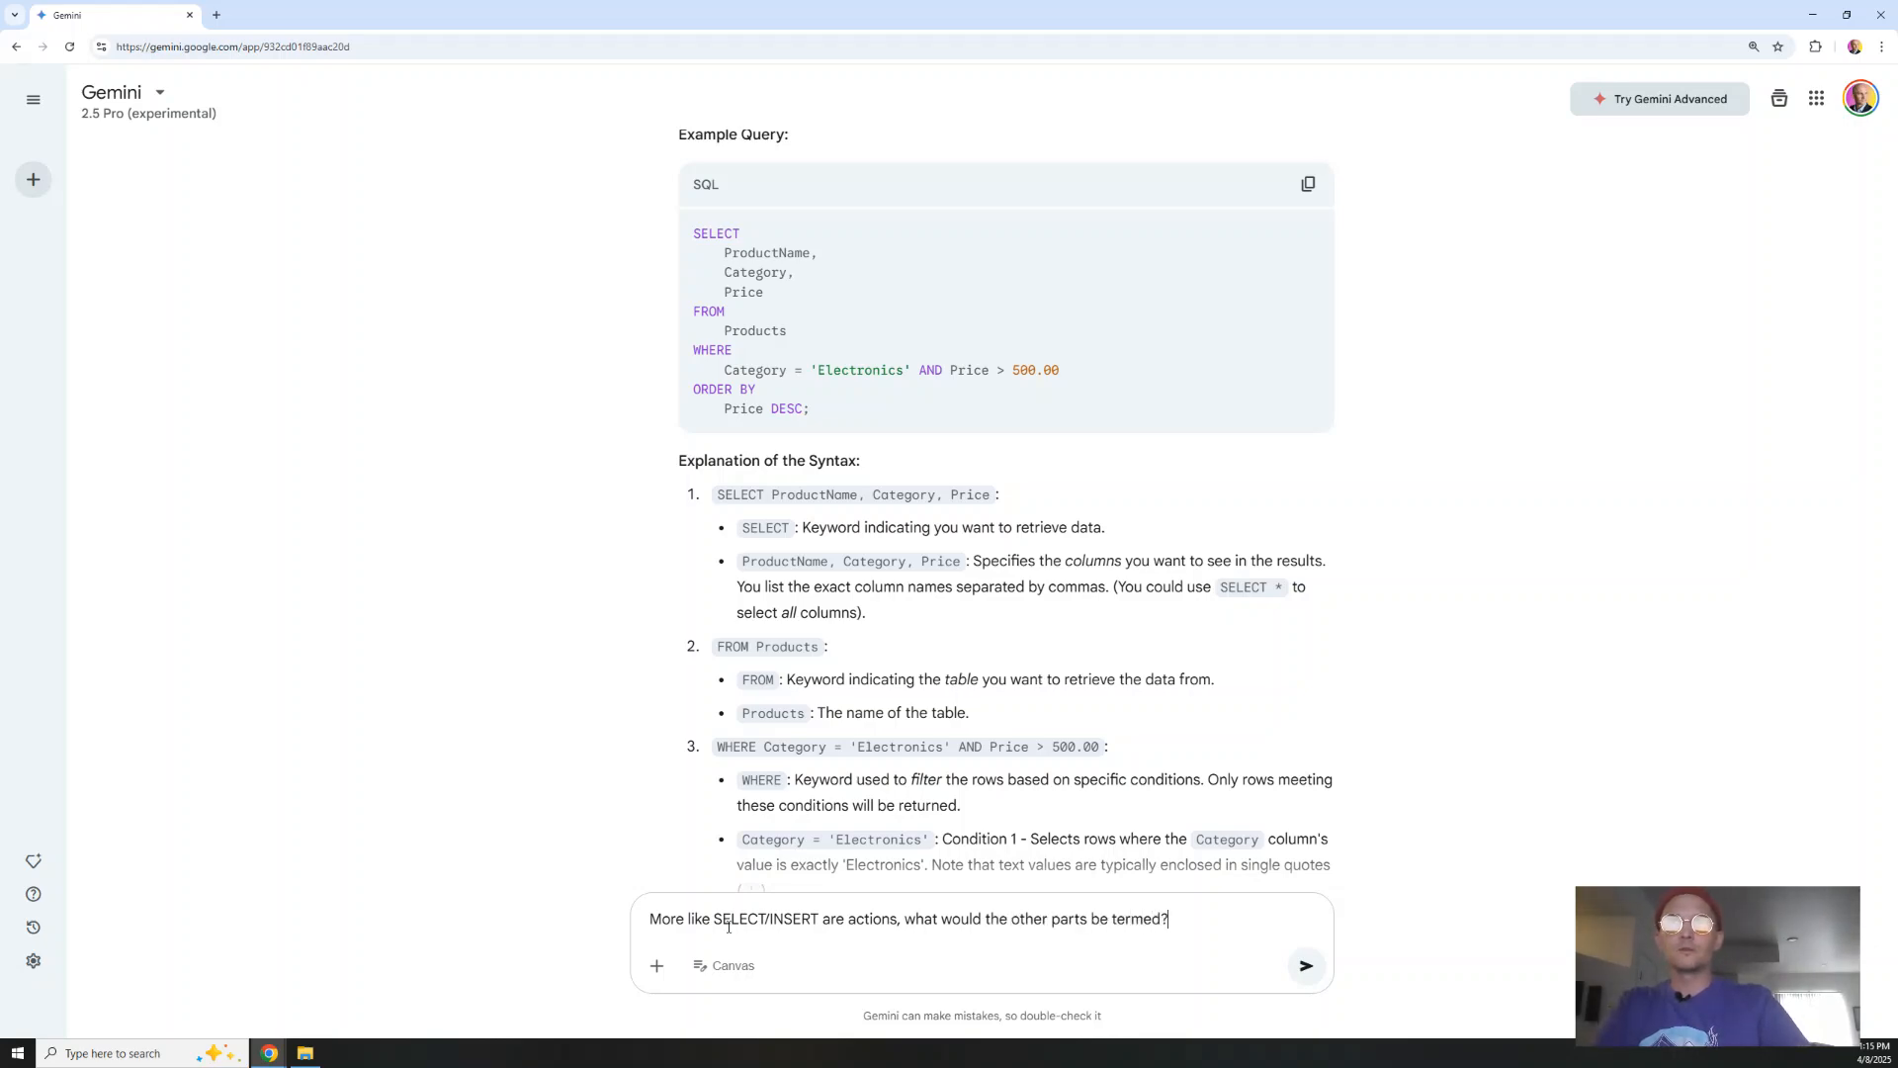
pyautogui.press('Return')
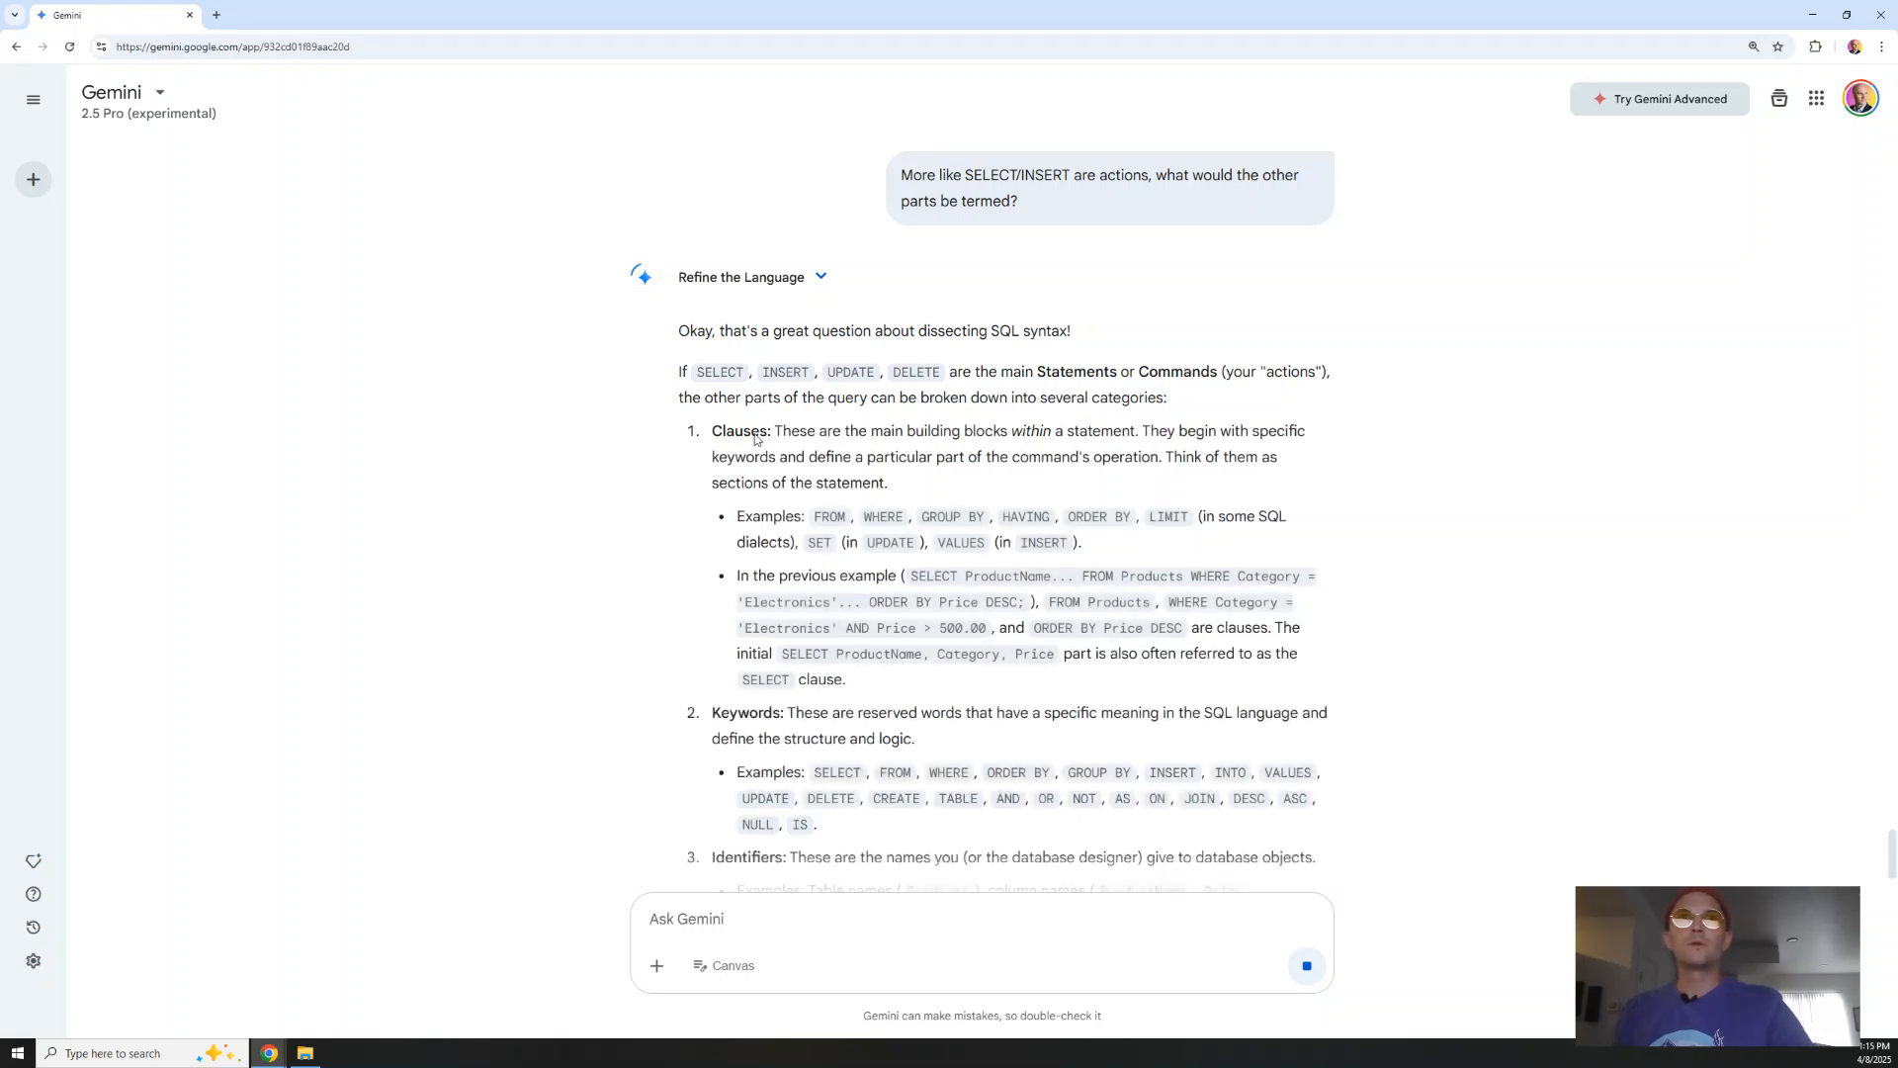
# Read Gemini's breakdown of SQL query parts, examining the terms for clauses, keywords, identifiers and the whole statement
pyautogui.scroll(-2, 505, 573)
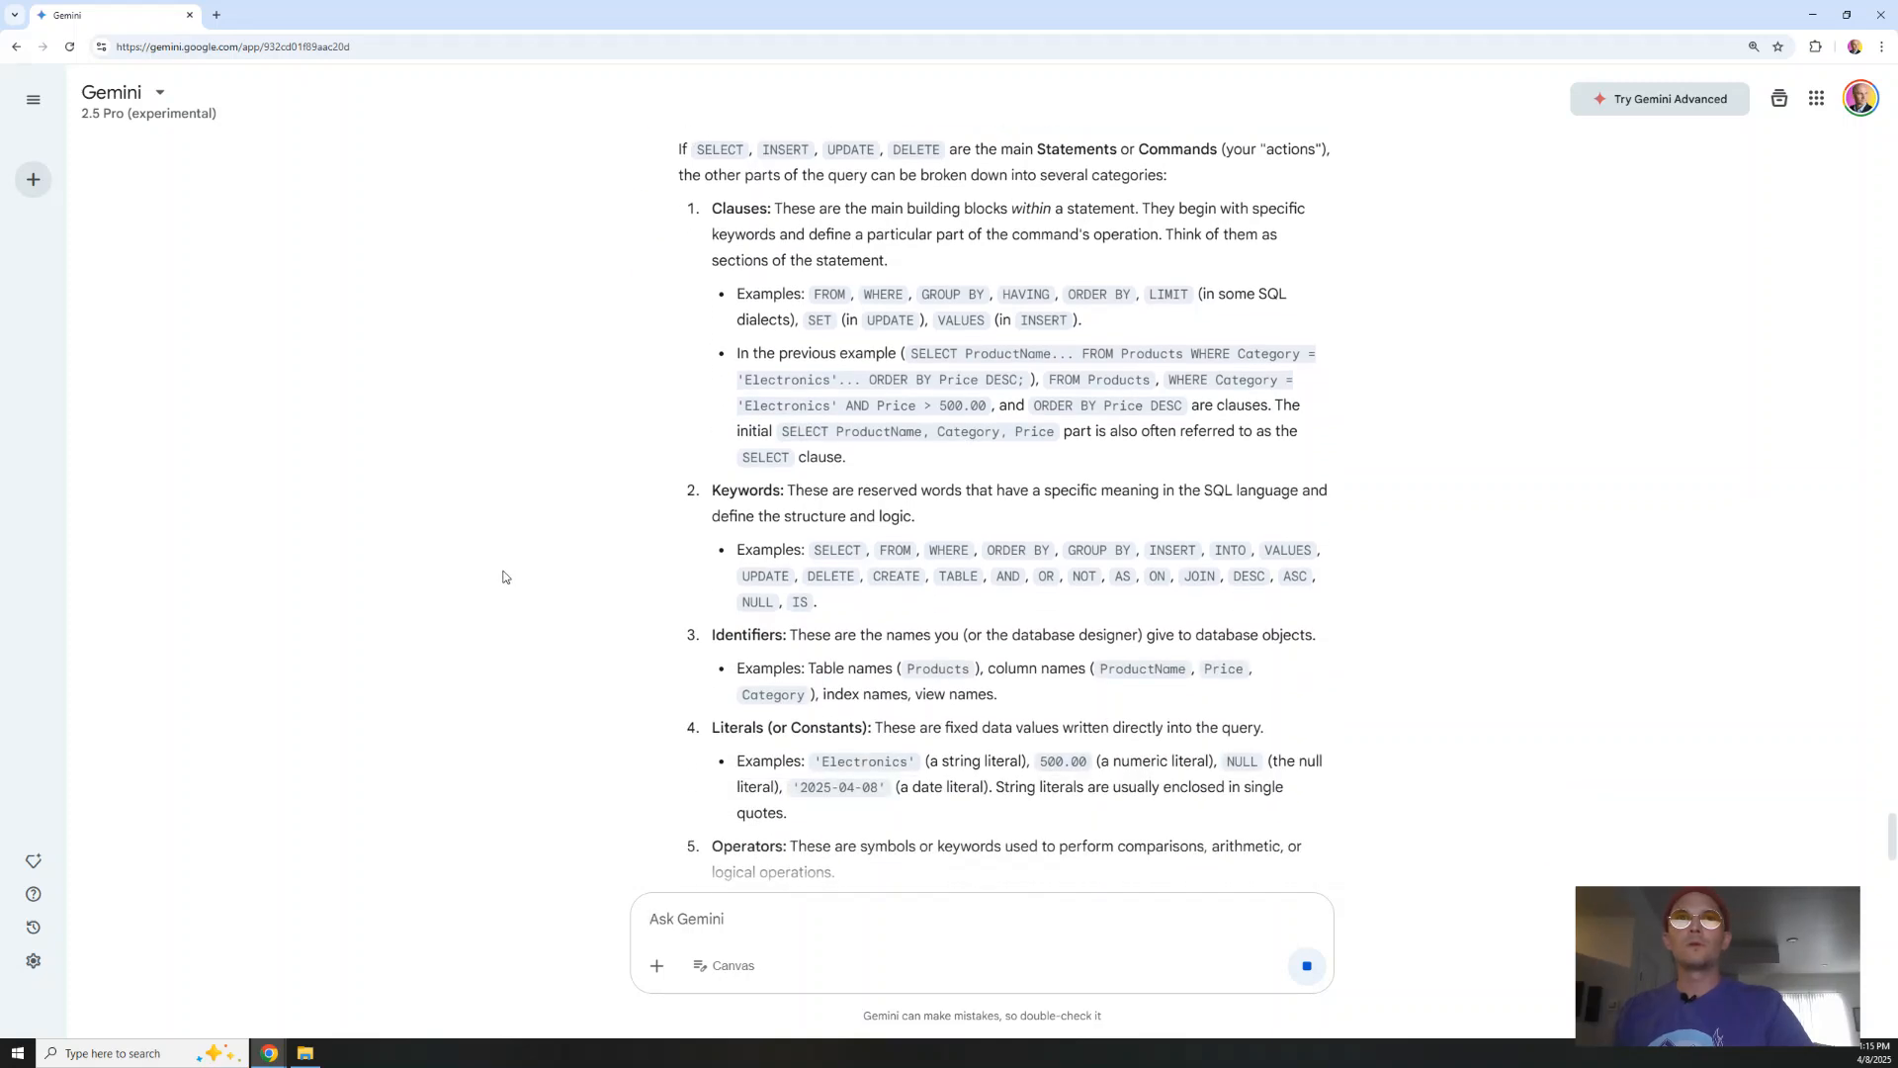
pyautogui.scroll(1, 503, 576)
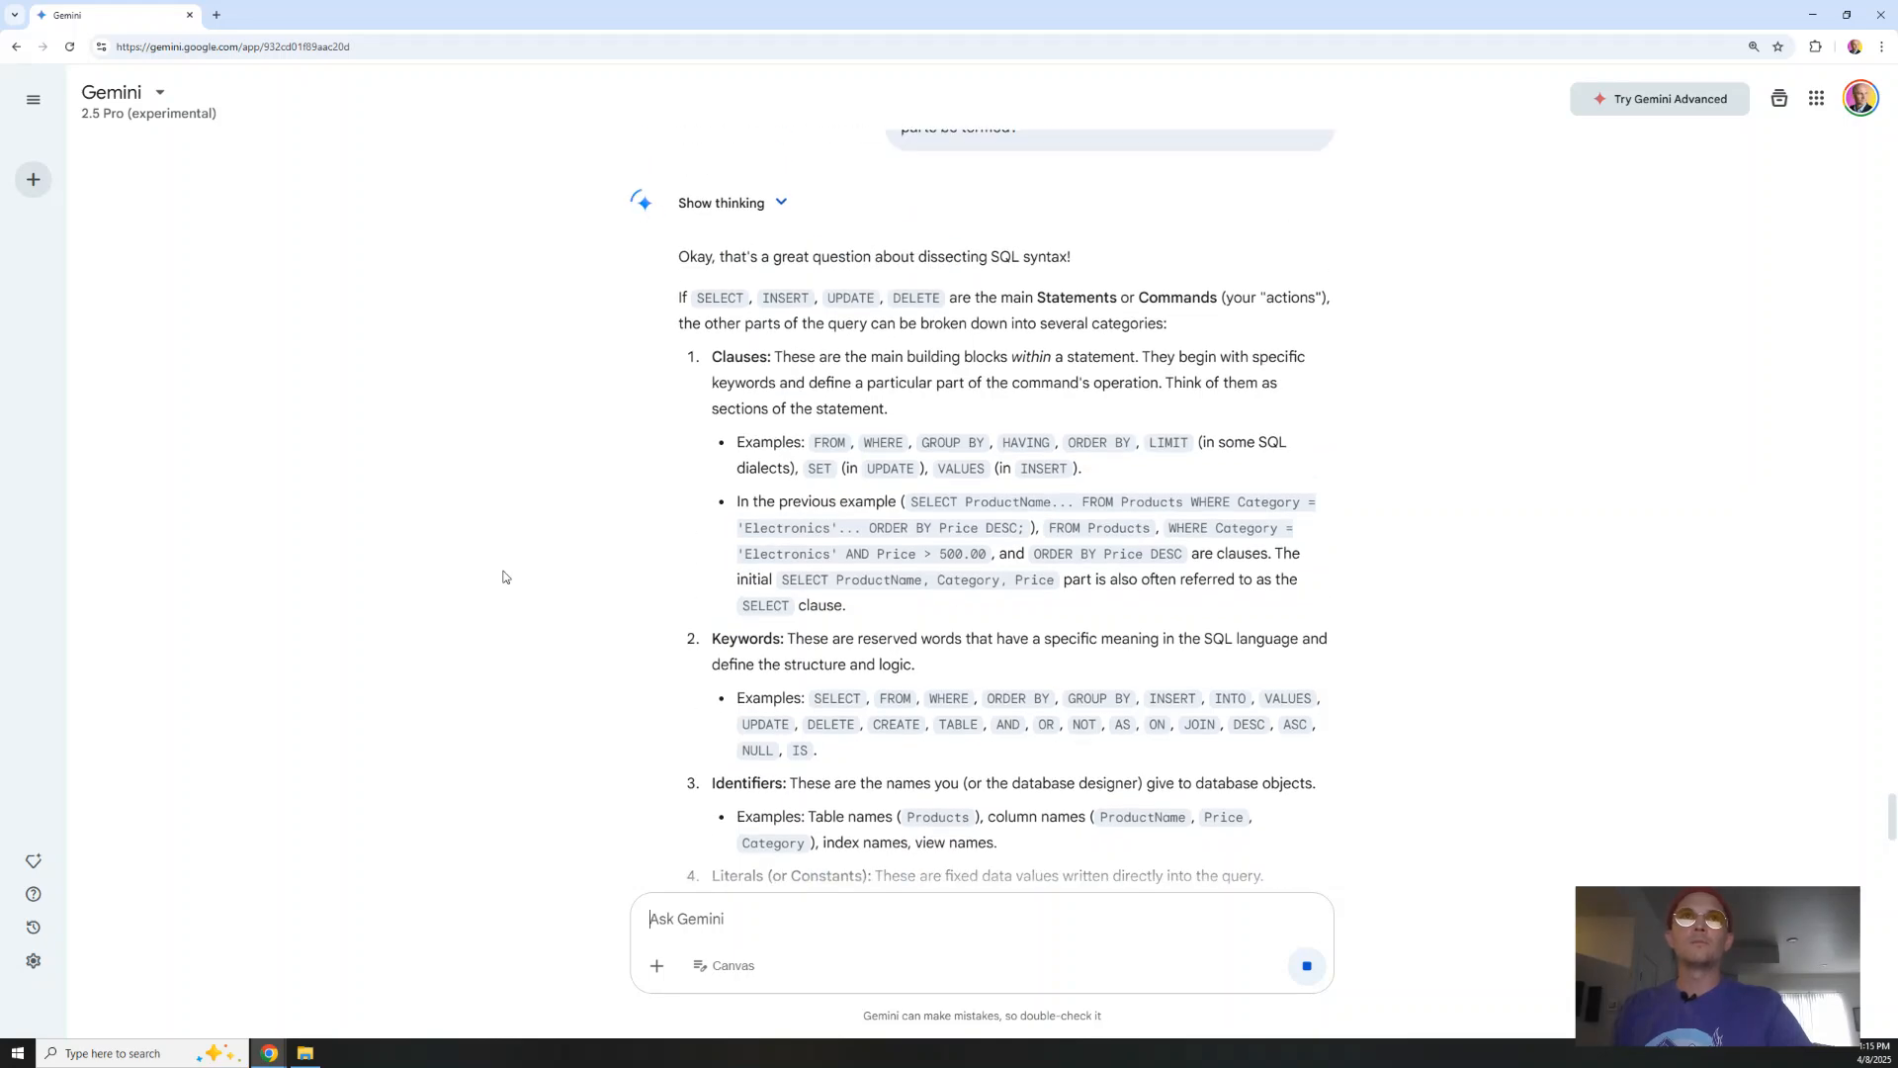
pyautogui.scroll(-8, 1198, 468)
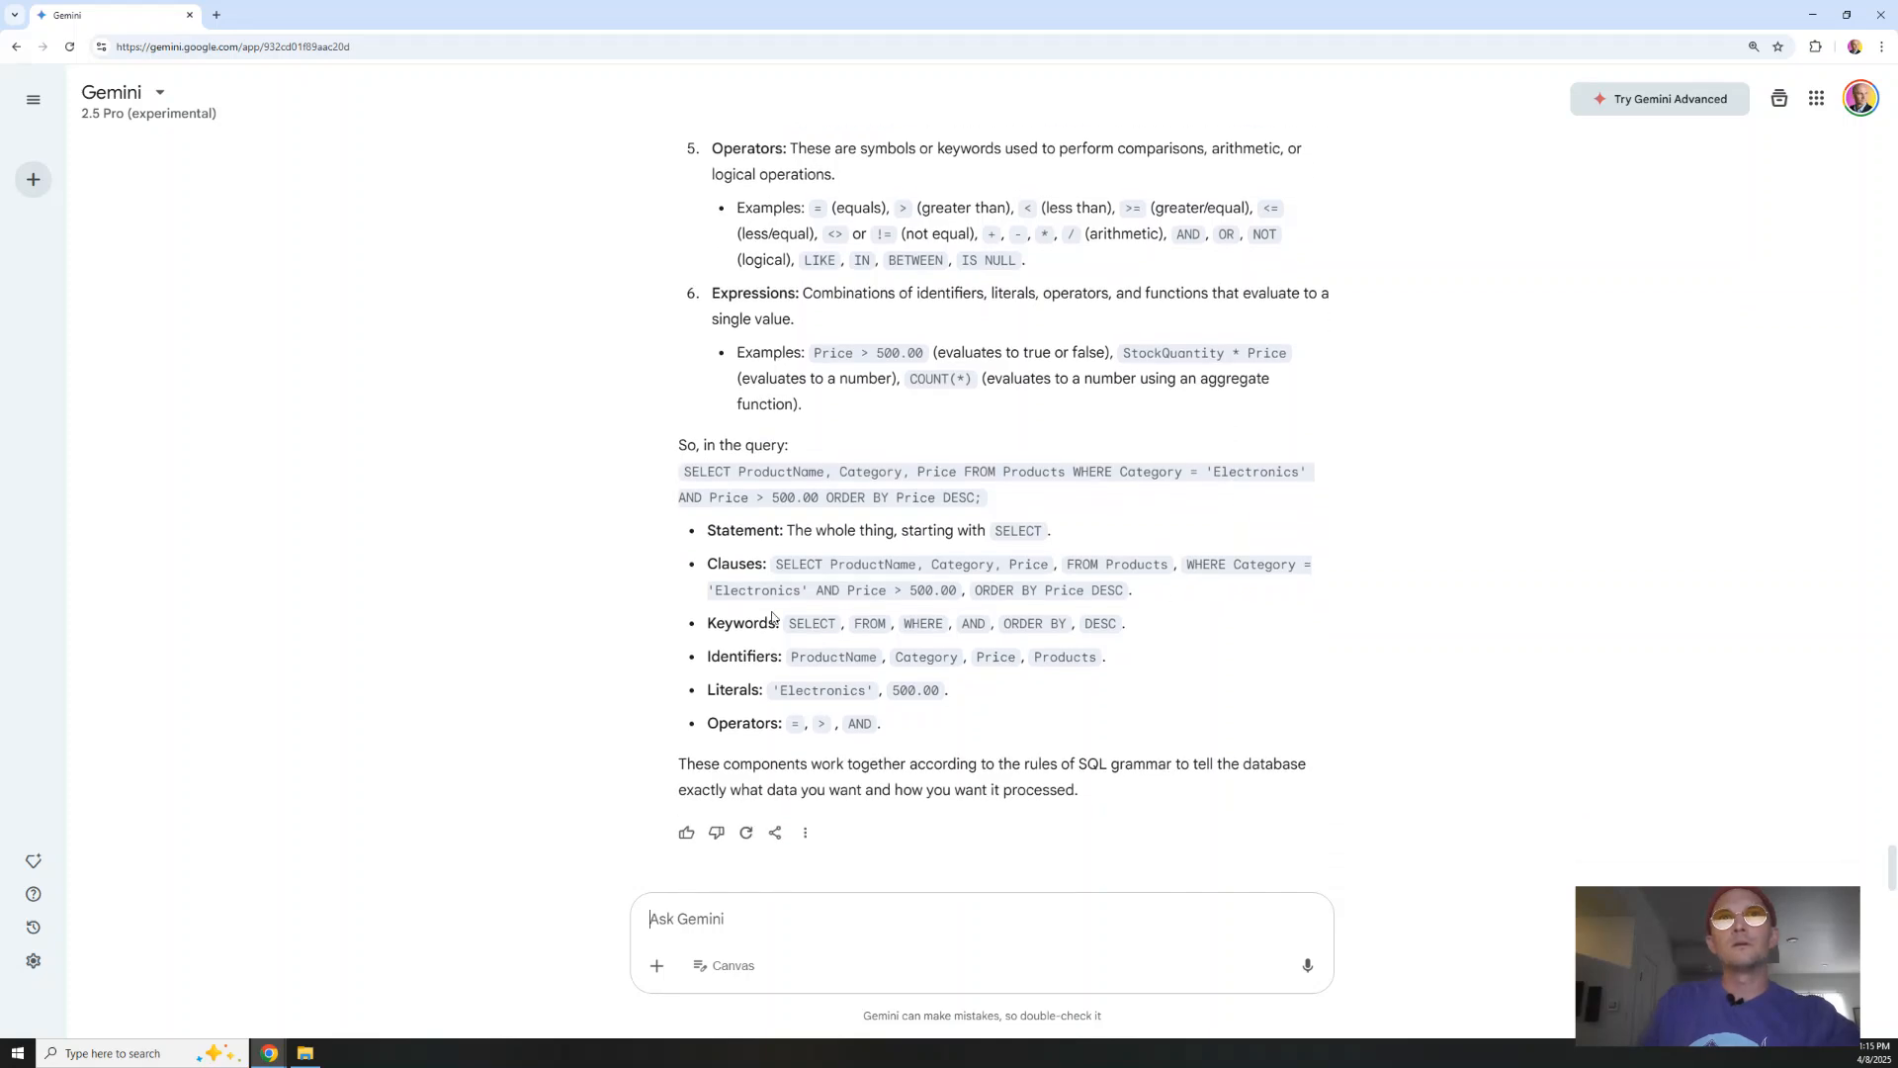
pyautogui.doubleClick(731, 530)
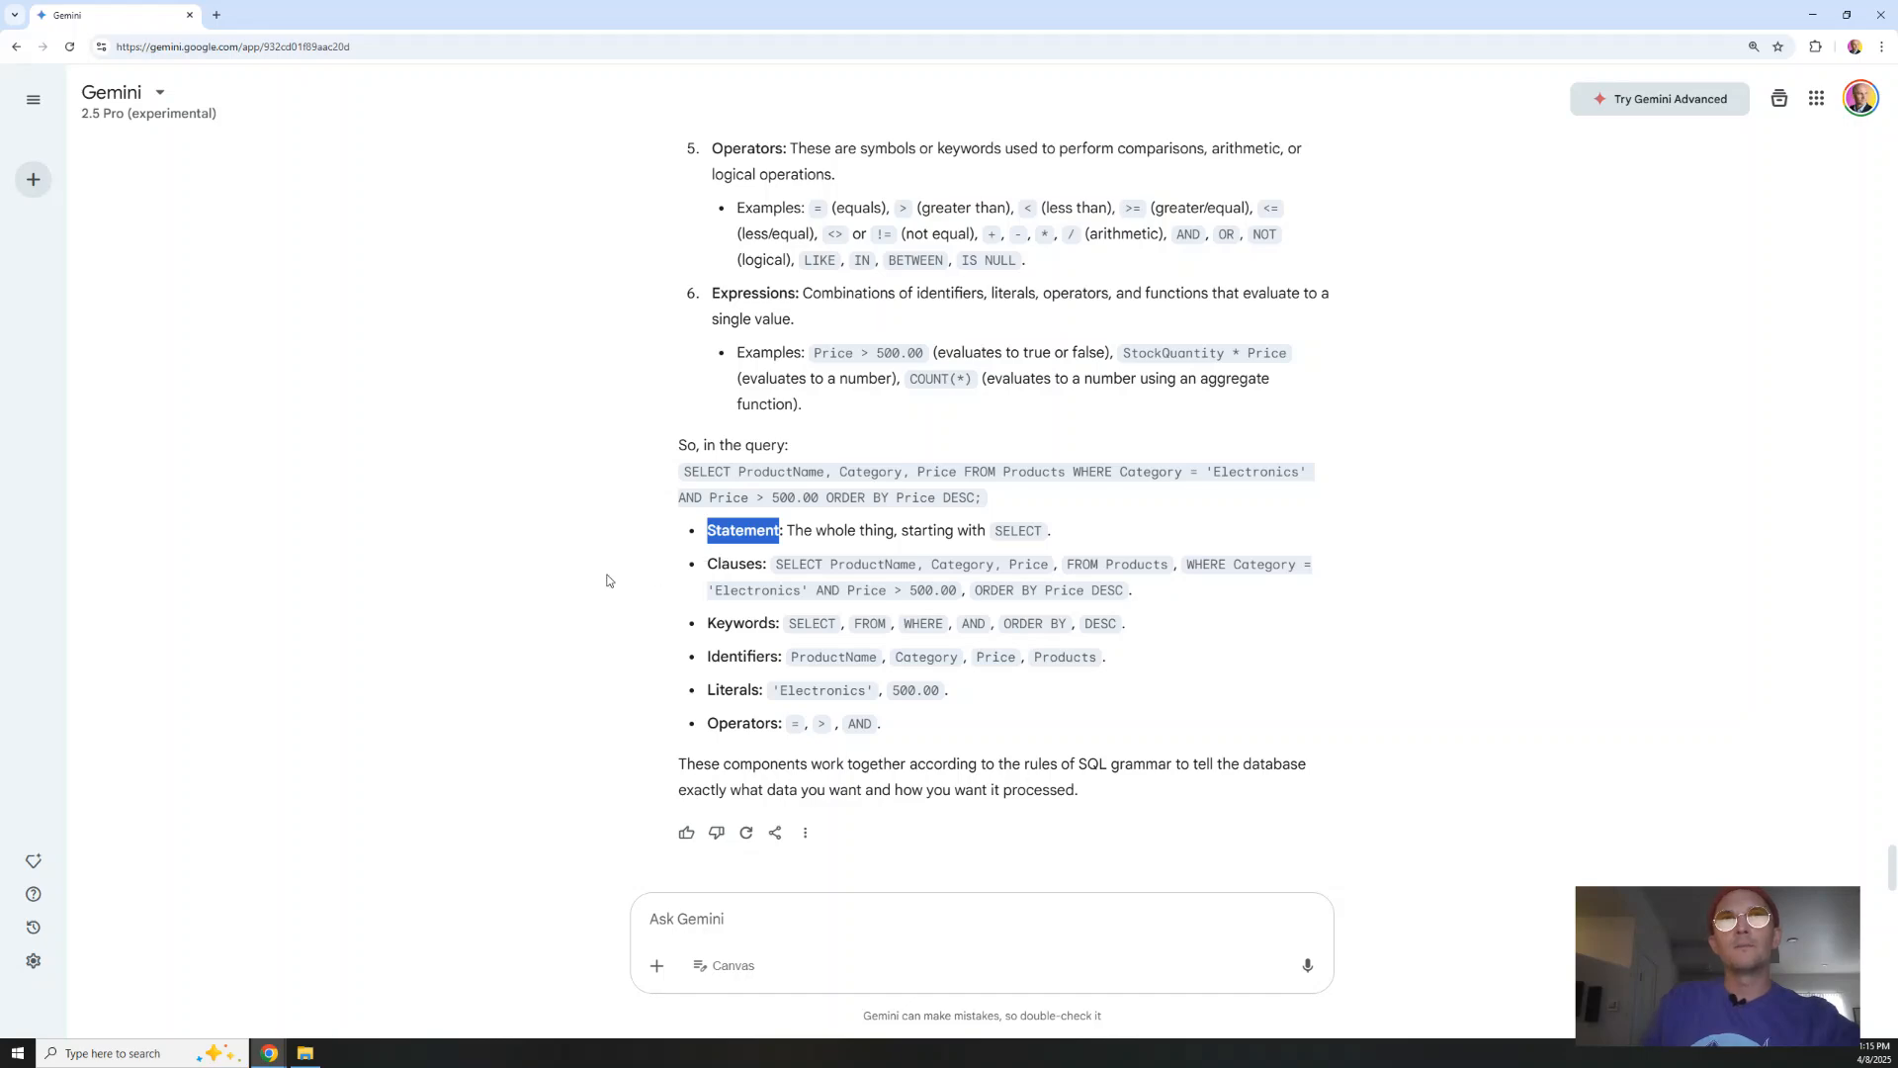
# Tile the windows with Splunk's field extractor on one half and the questions document above Gemini on the other
pyautogui.moveTo(924, 13); pyautogui.dragTo(1896, 1064)
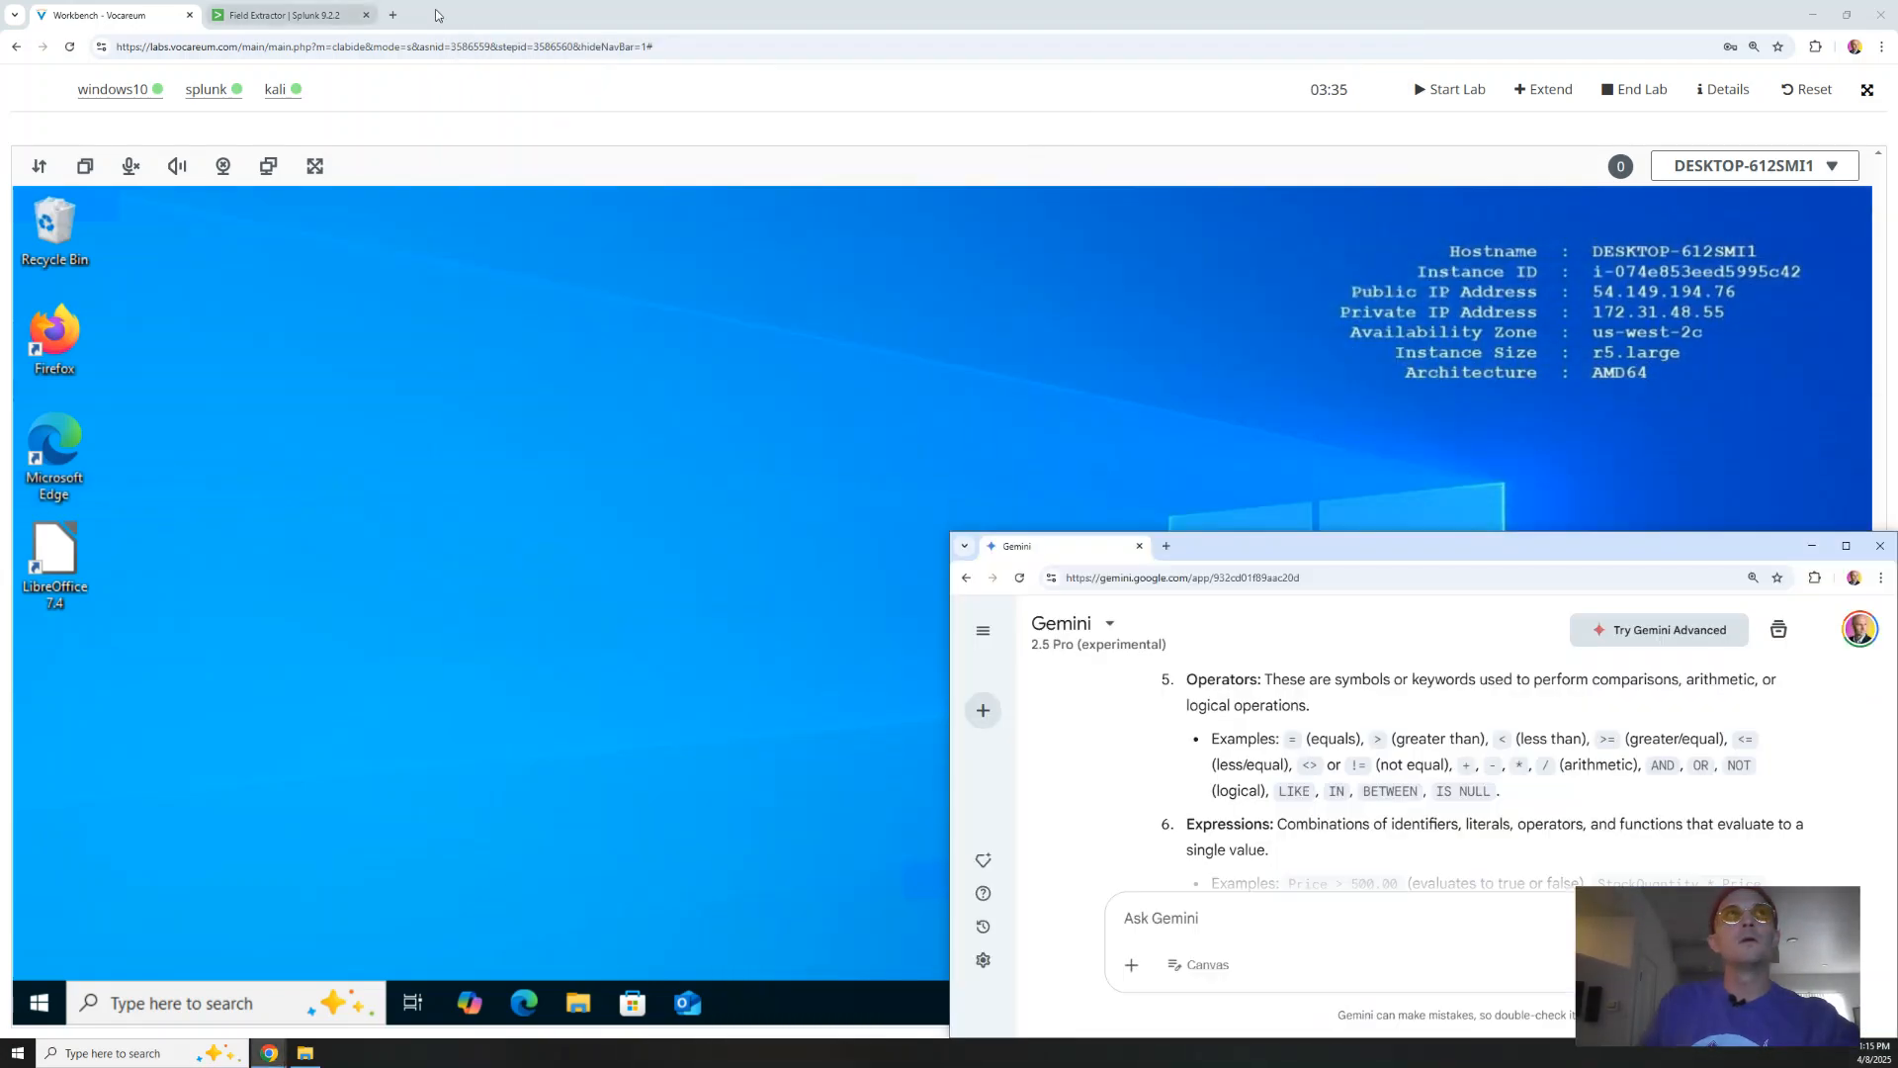
pyautogui.moveTo(516, 17); pyautogui.dragTo(1, 44)
pyautogui.click(284, 16)
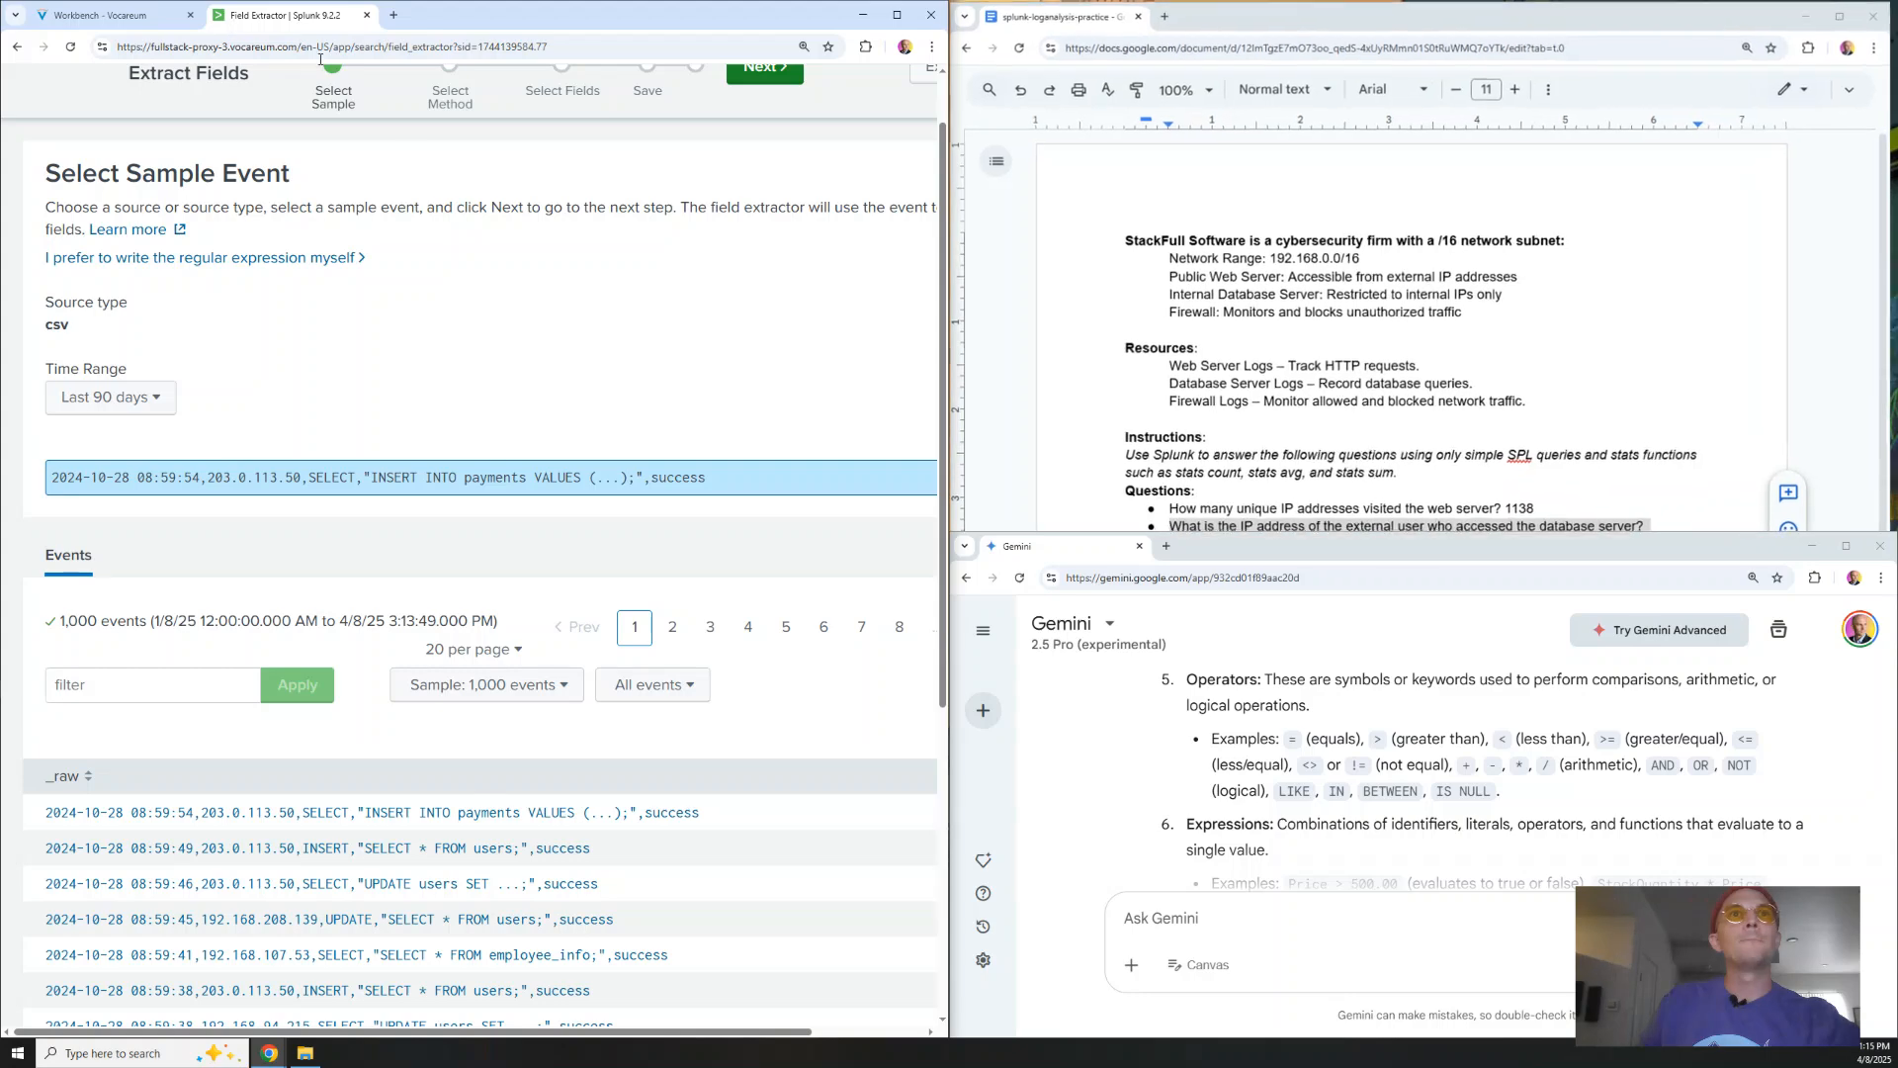
pyautogui.click(1420, 400)
pyautogui.moveTo(1287, 8); pyautogui.dragTo(1897, 2)
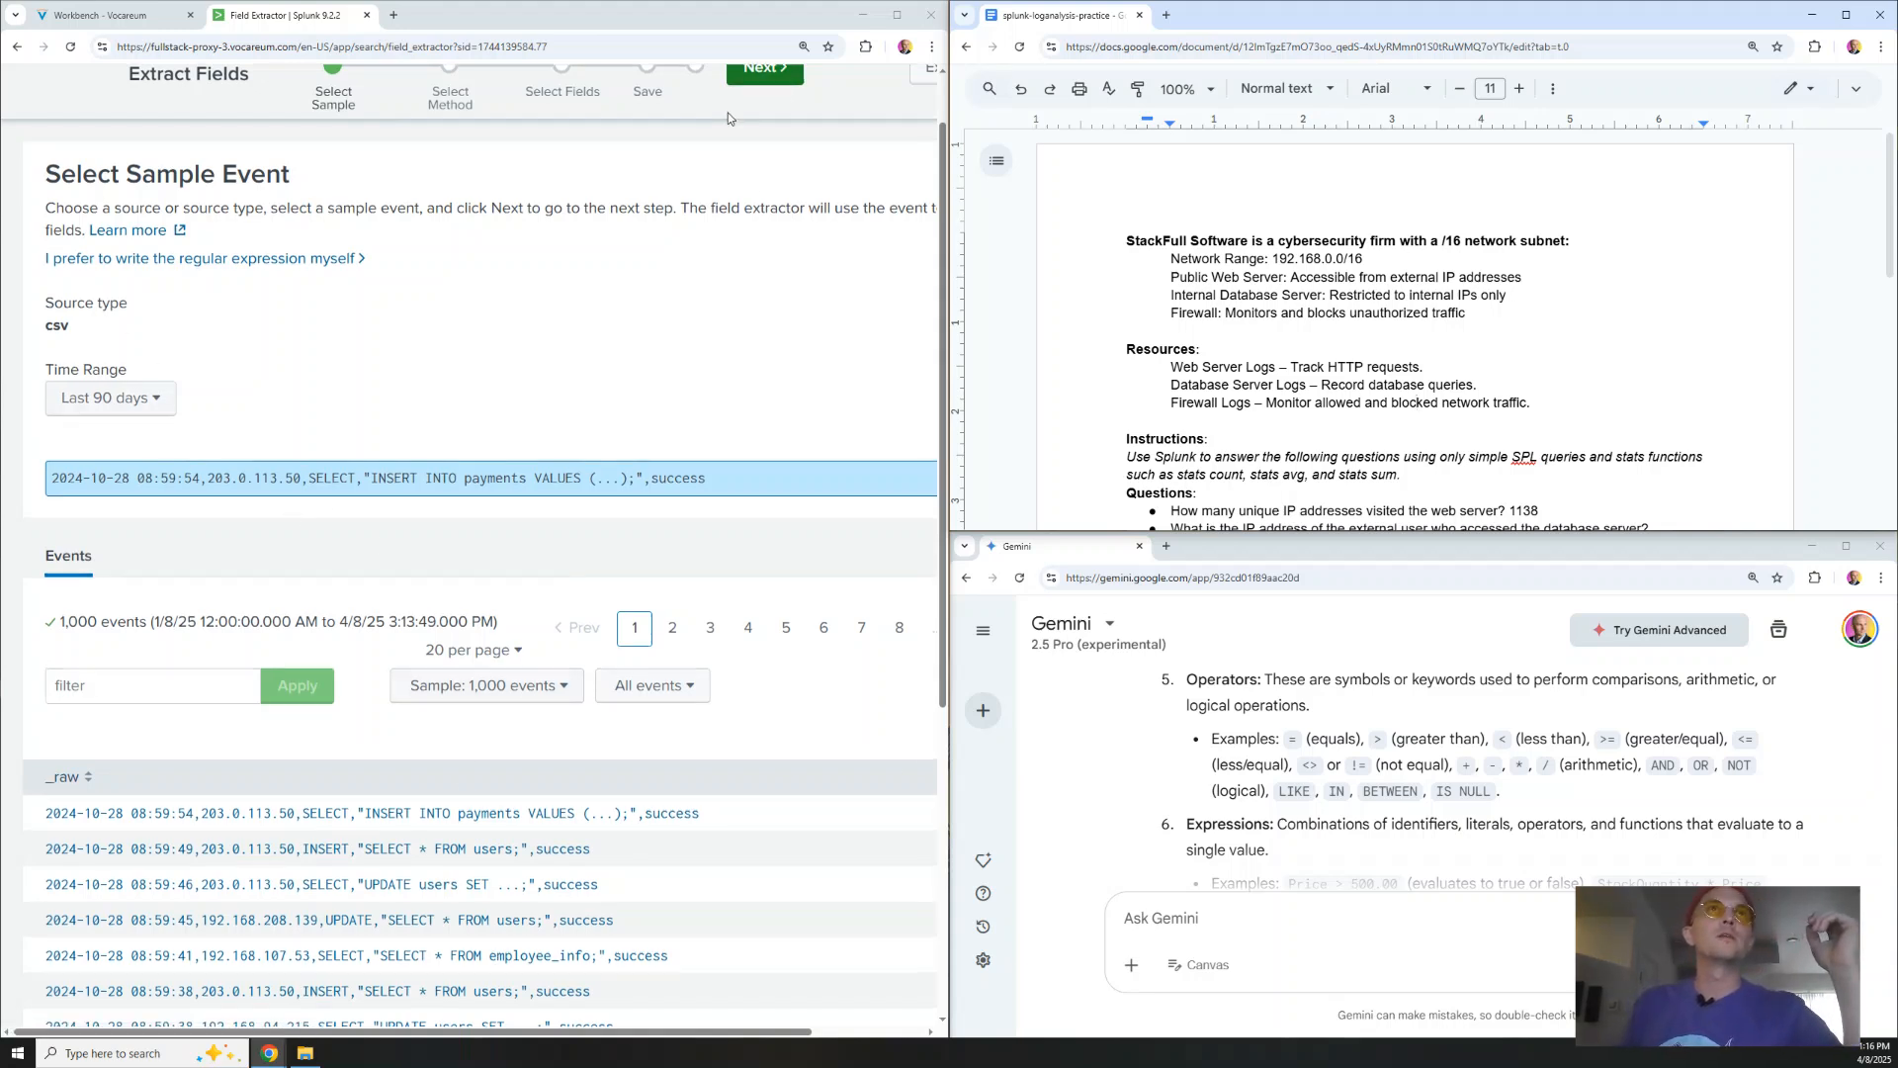
# Continue the field extraction with the Delimiters method and split the sample event by Comma
pyautogui.scroll(1, 727, 112)
pyautogui.click(767, 140)
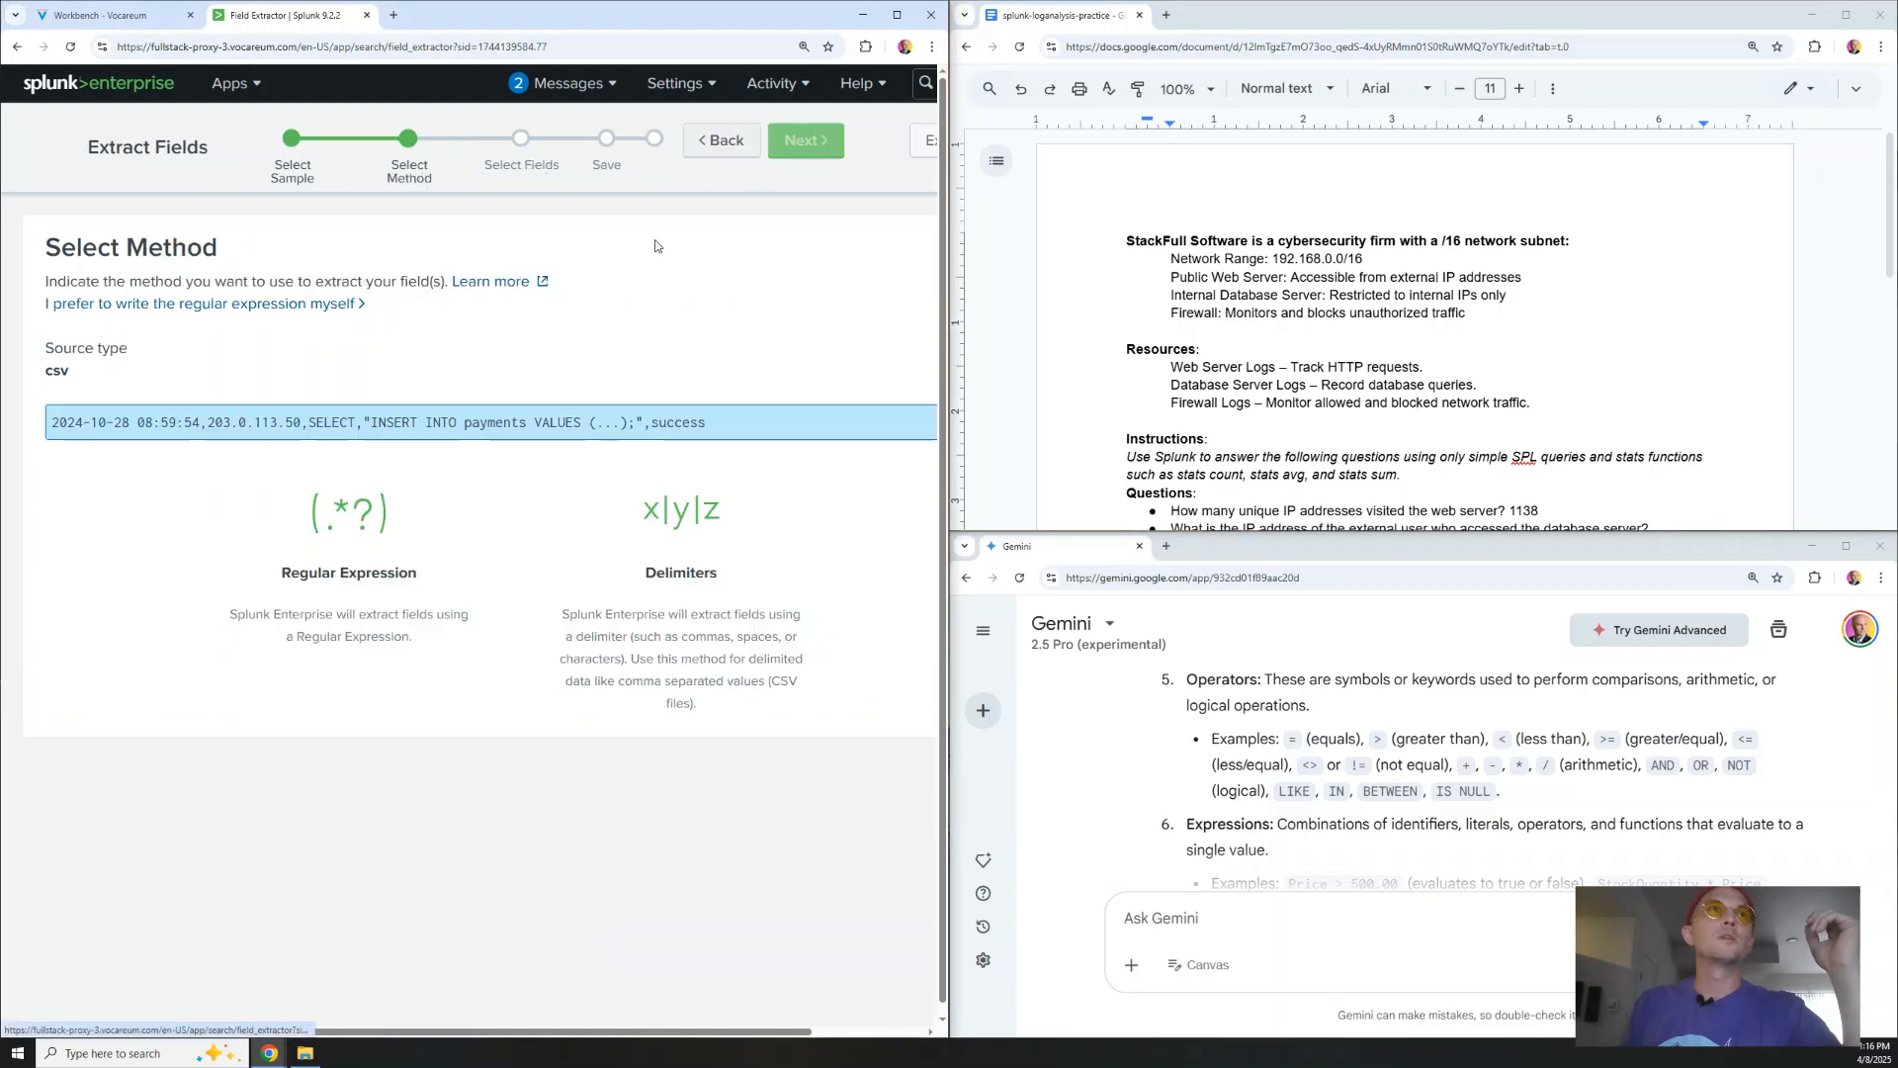
pyautogui.click(688, 519)
pyautogui.click(890, 139)
pyautogui.click(138, 352)
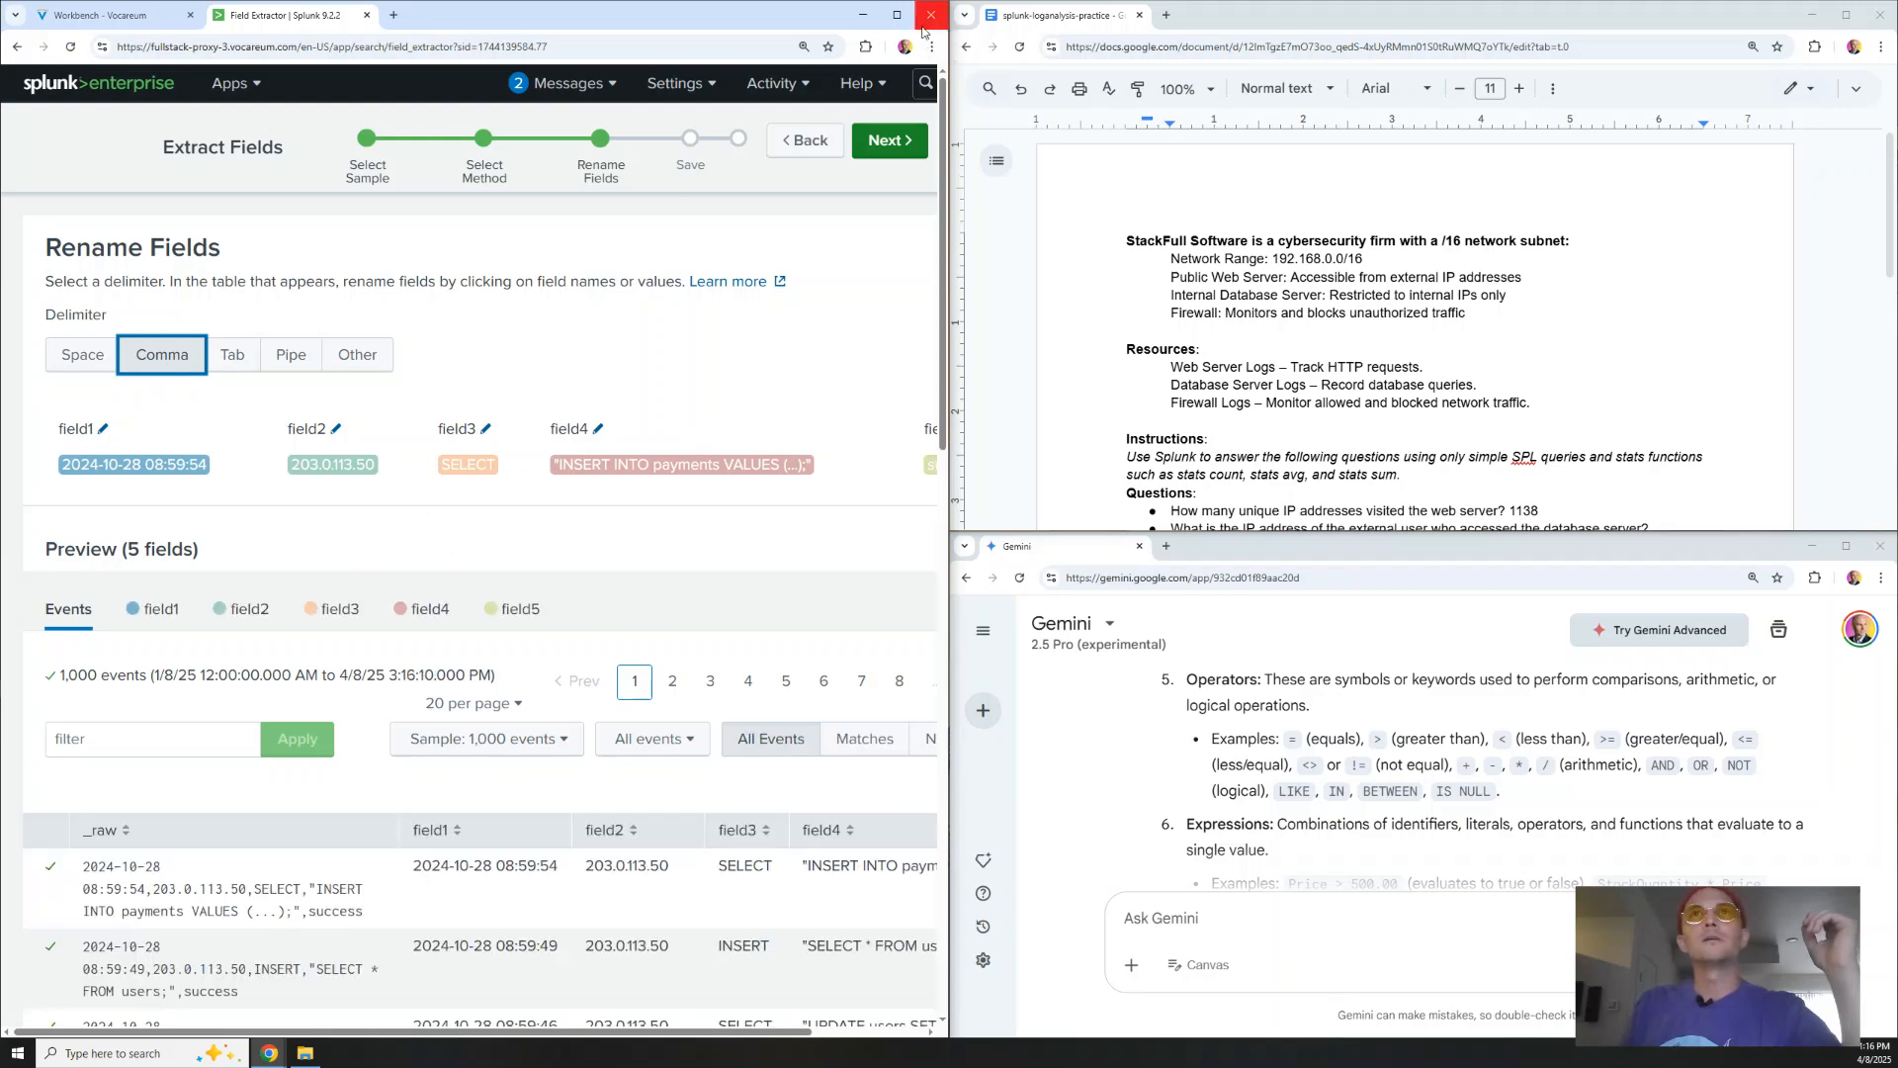
# Enlarge the Gemini window to fill the full half of the screen beside Splunk, covering the questions document
pyautogui.moveTo(803, 6)
pyautogui.mouseDown()
pyautogui.moveTo(975, 6)
pyautogui.moveTo(795, 16)
pyautogui.mouseUp()
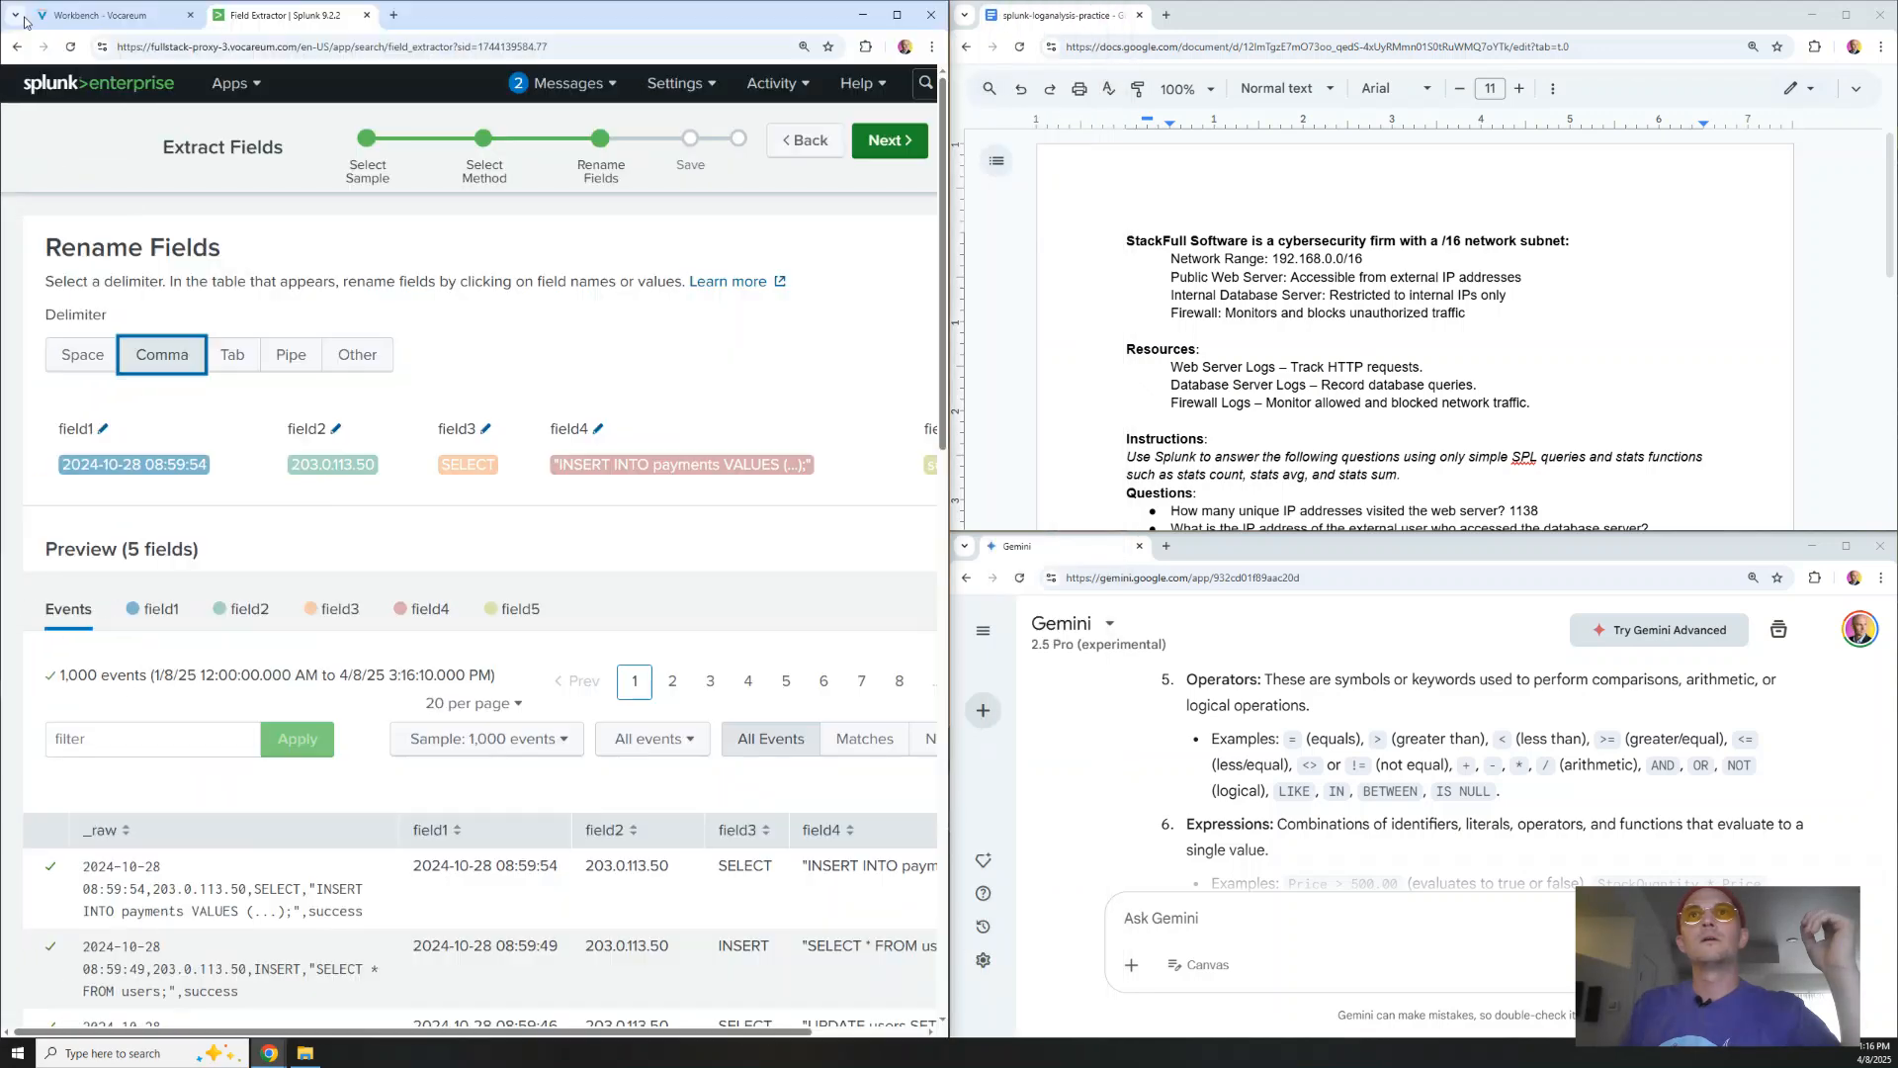
pyautogui.moveTo(1285, 553); pyautogui.dragTo(1897, 334)
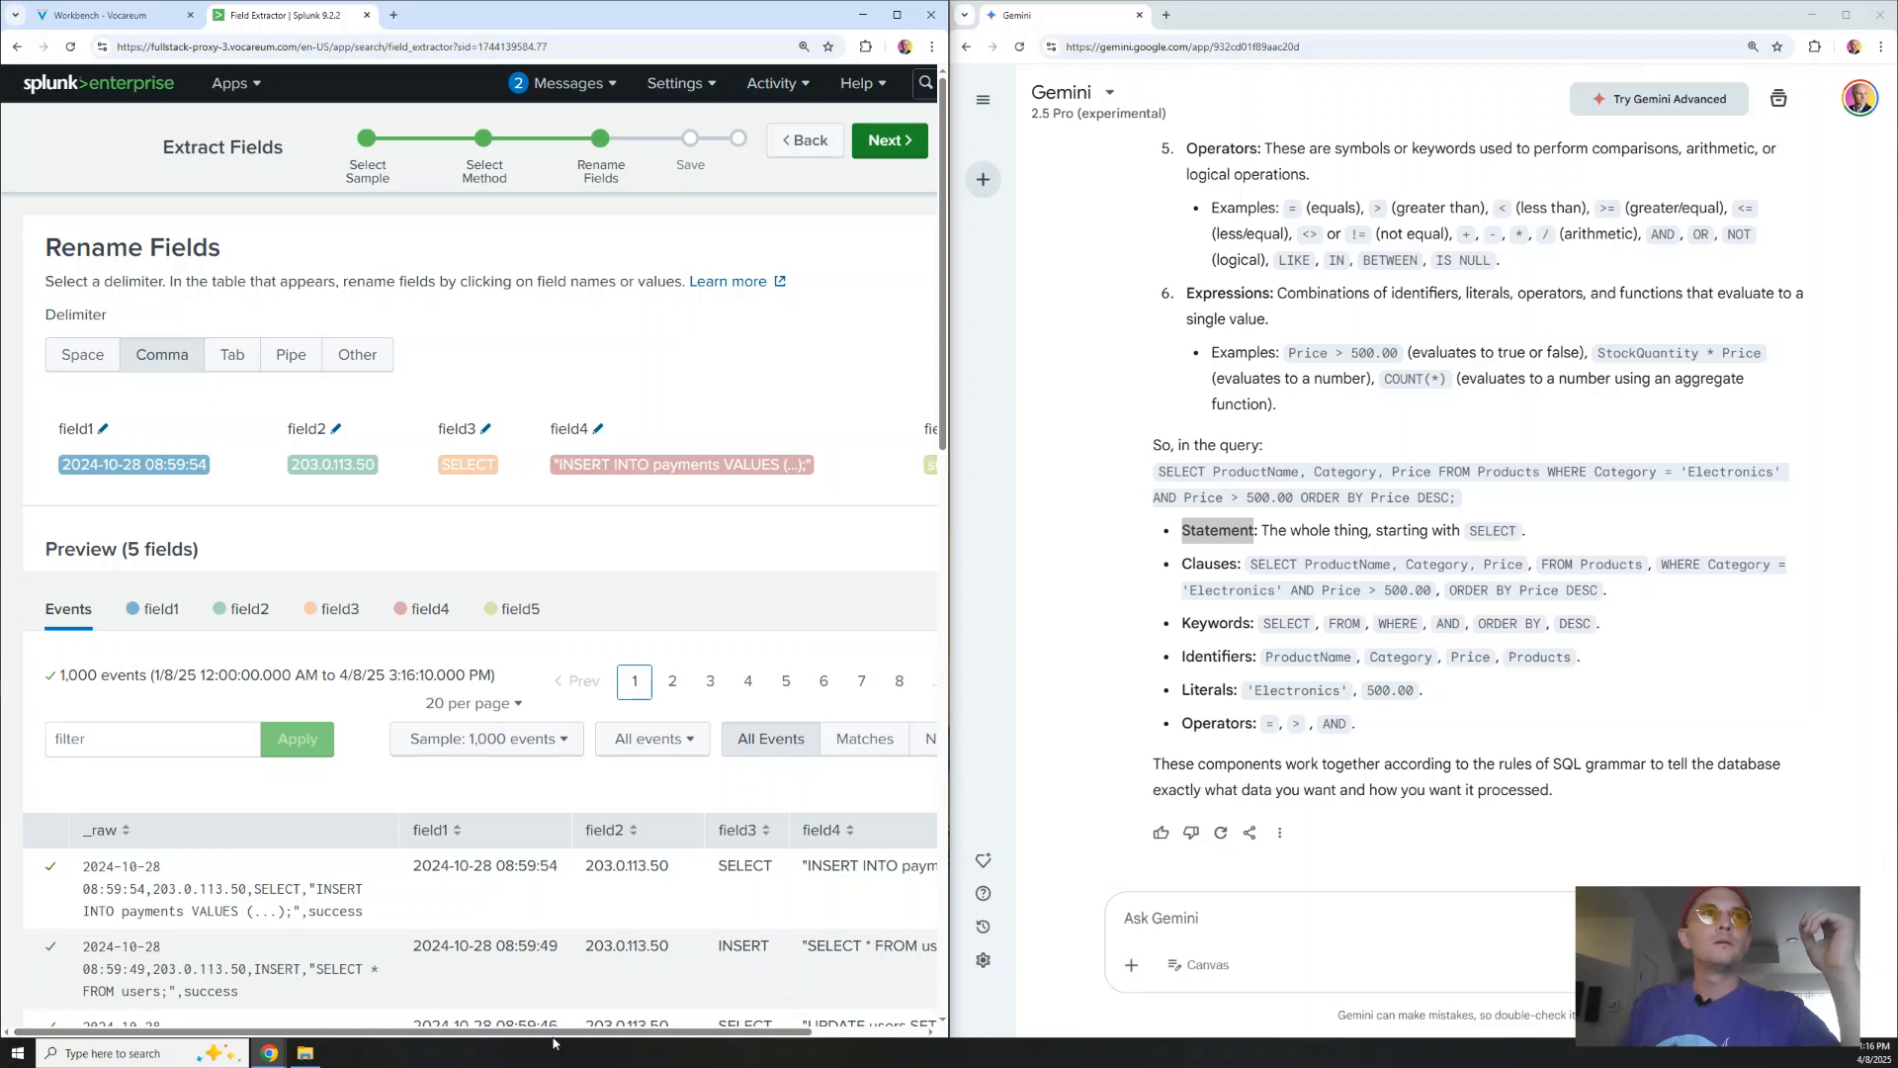
# Rename field1, which holds the timestamp, to dt and field2, which holds the IP address, to clientip
pyautogui.click(104, 430)
pyautogui.write('dt')
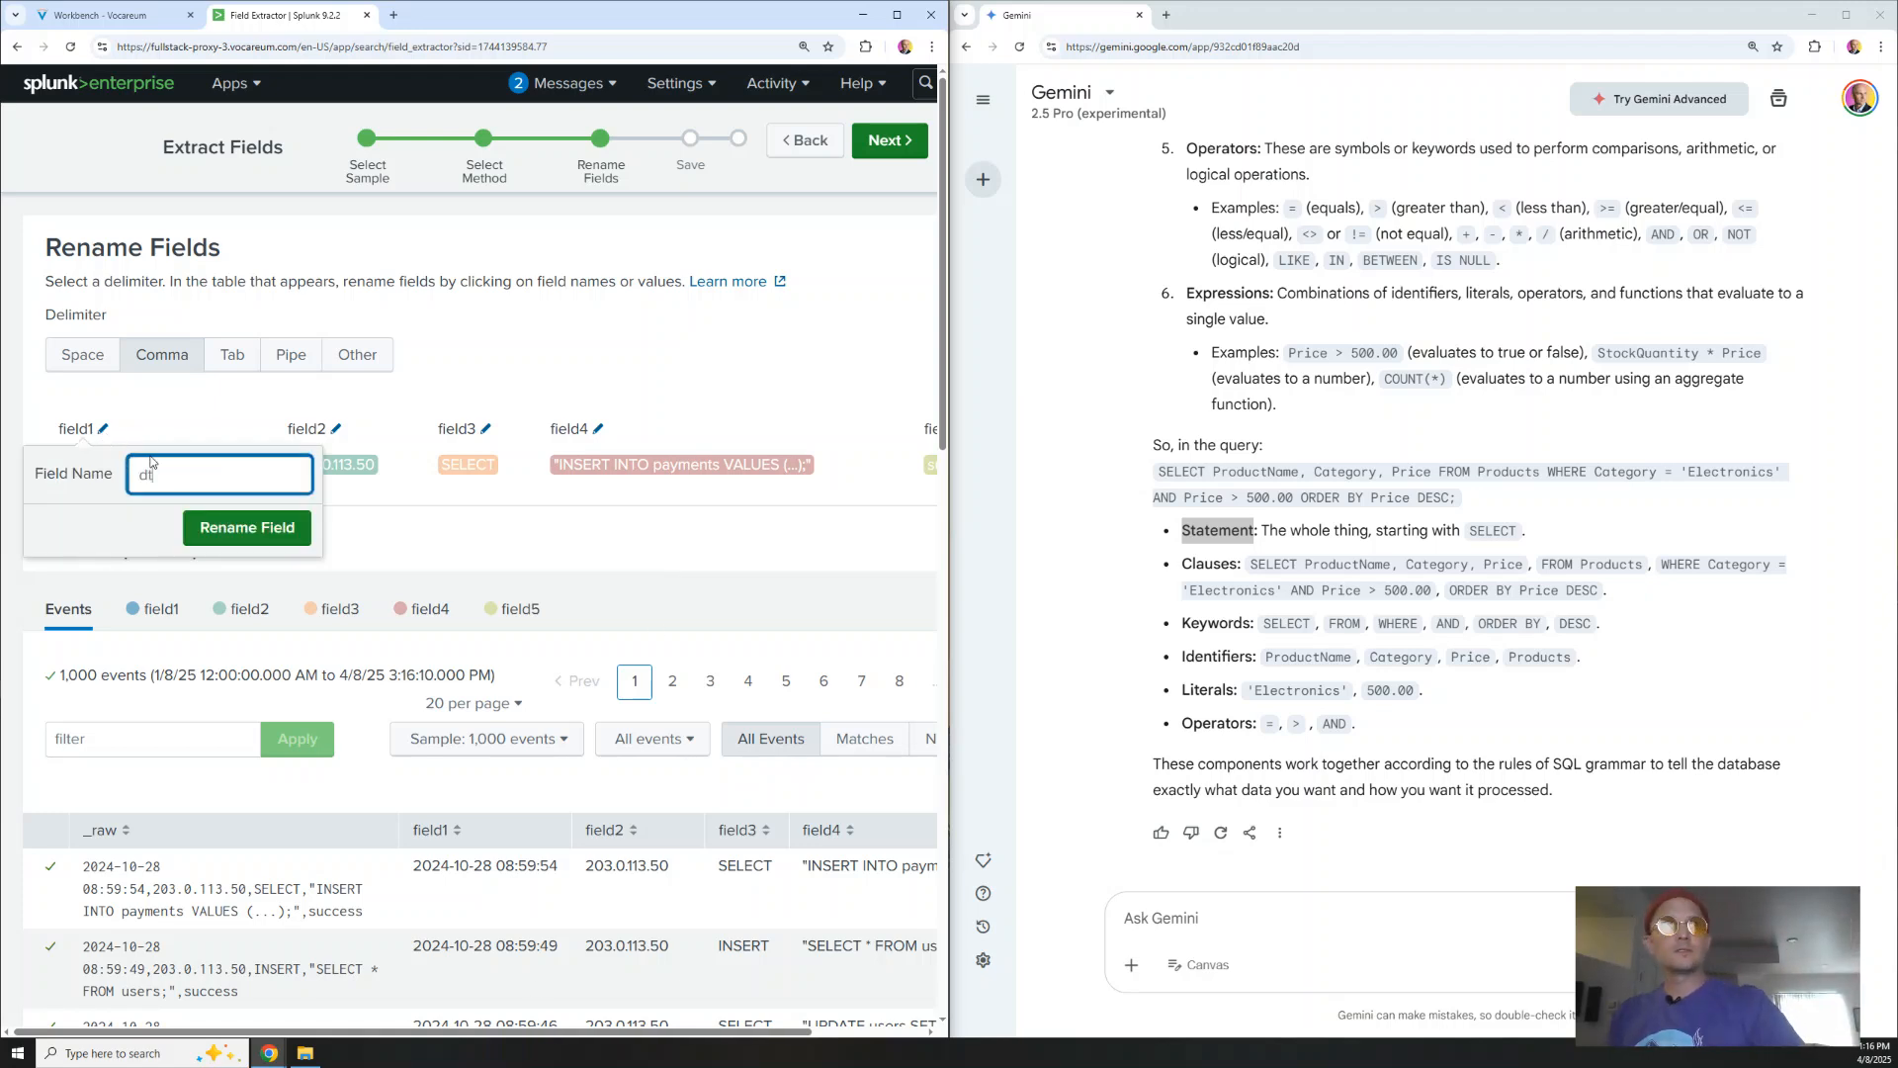
pyautogui.click(251, 537)
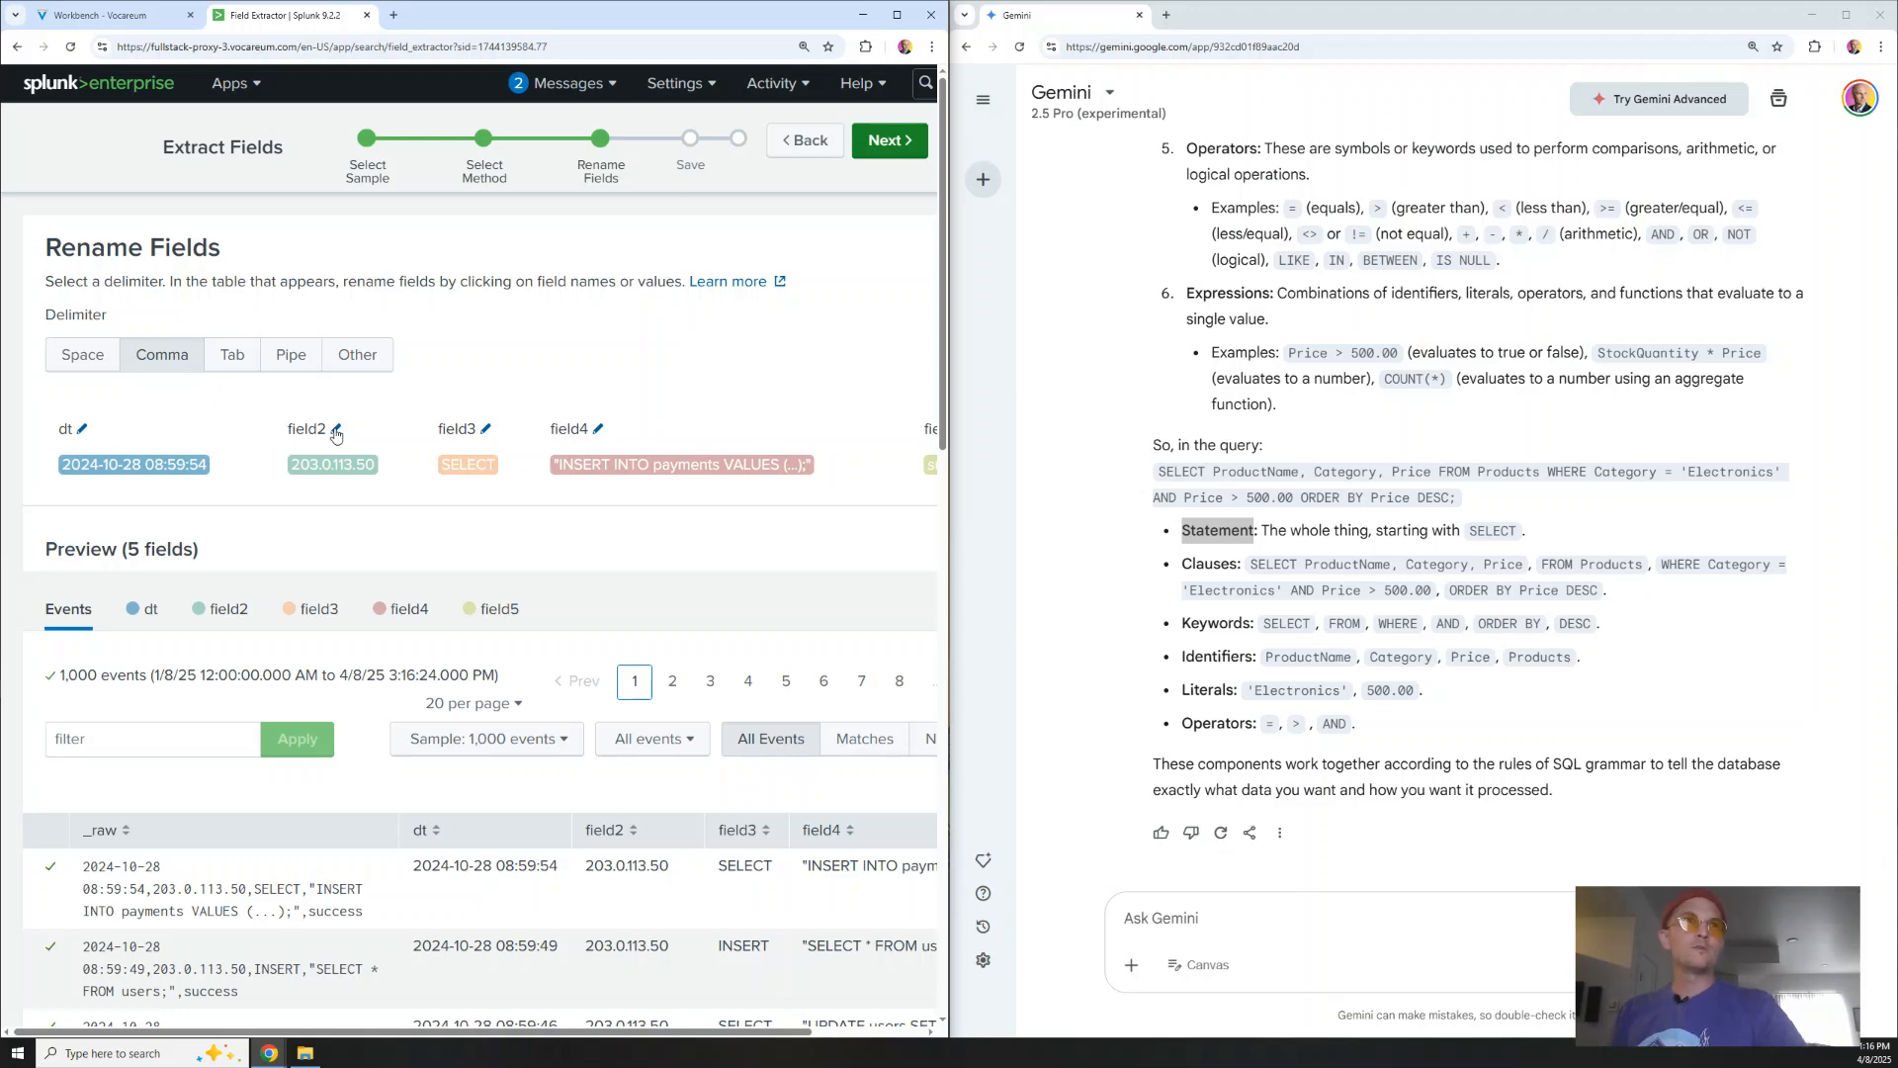
pyautogui.click(335, 432)
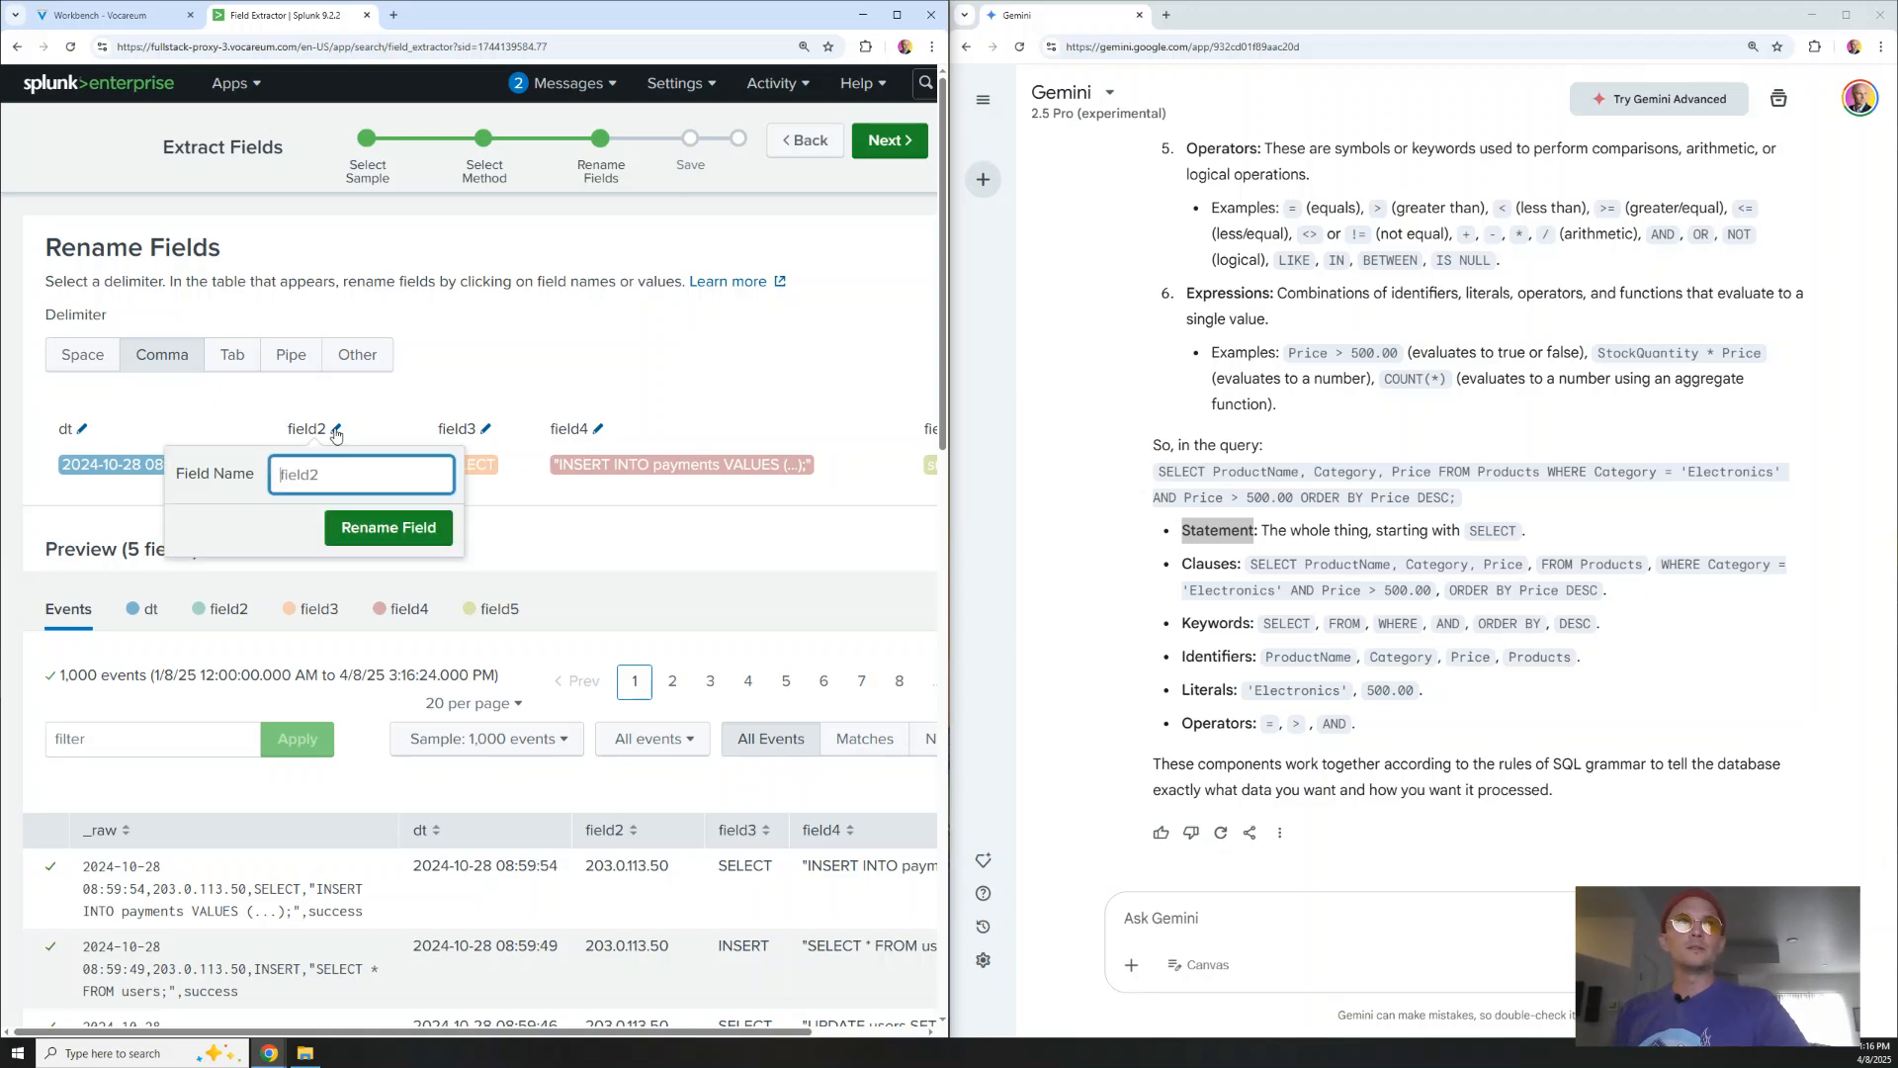
pyautogui.write('clientup')
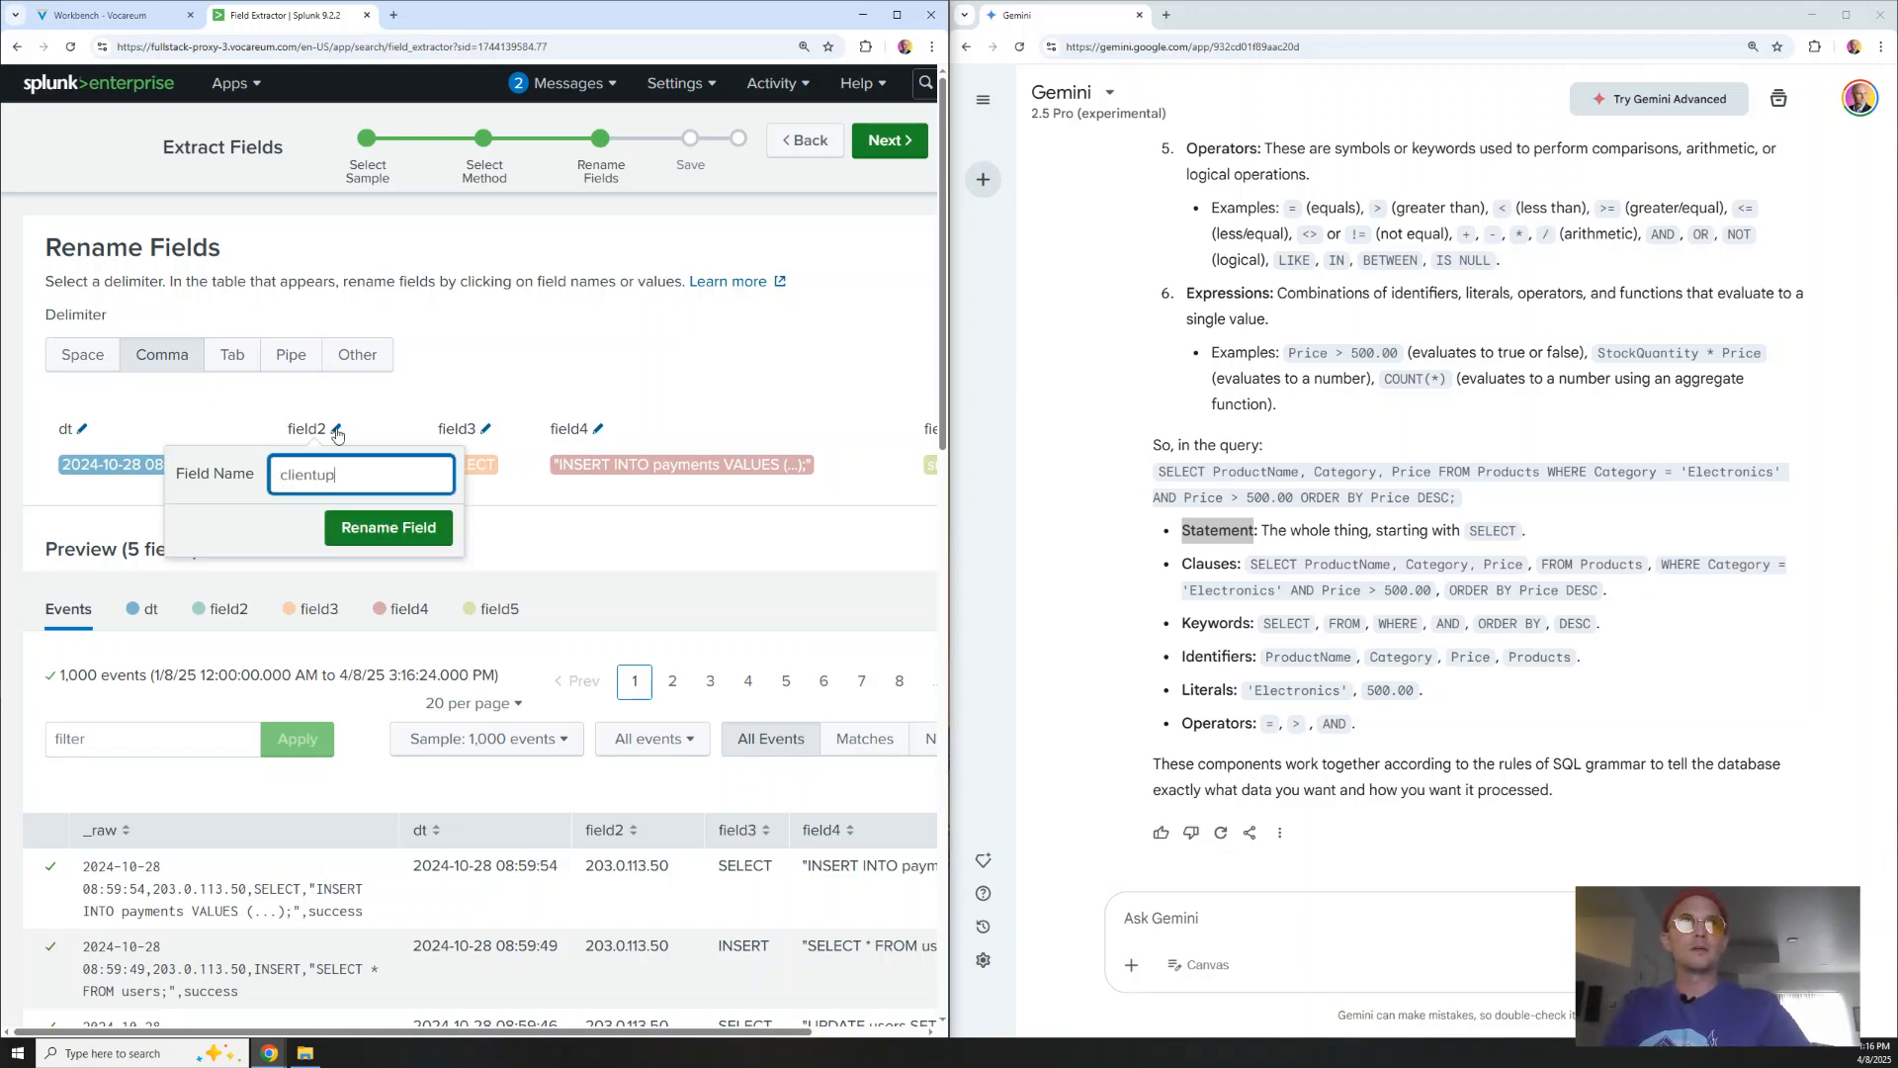
pyautogui.press('BackSpace')
pyautogui.press('BackSpace')
pyautogui.write('ip')
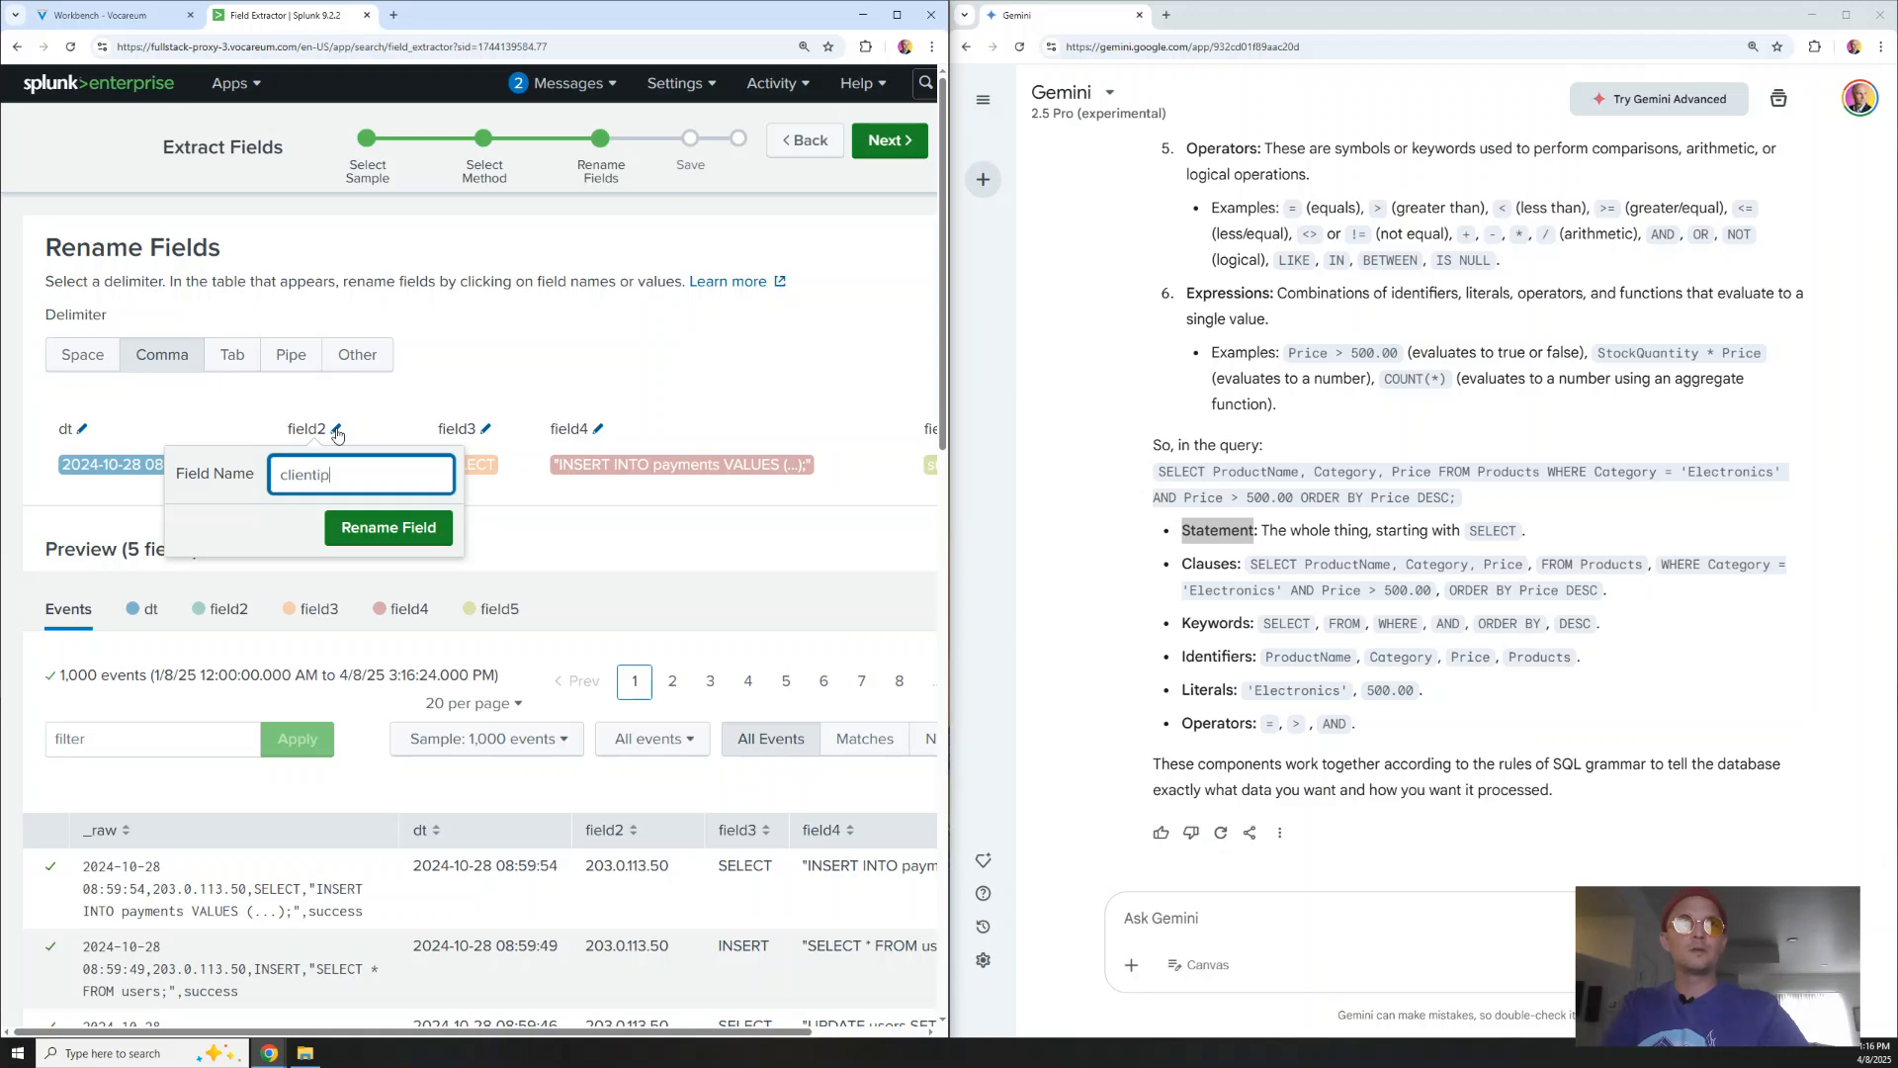
# Rename field2 as clientip and field3 as keyword in the comma-delimited field extraction
pyautogui.click(417, 530)
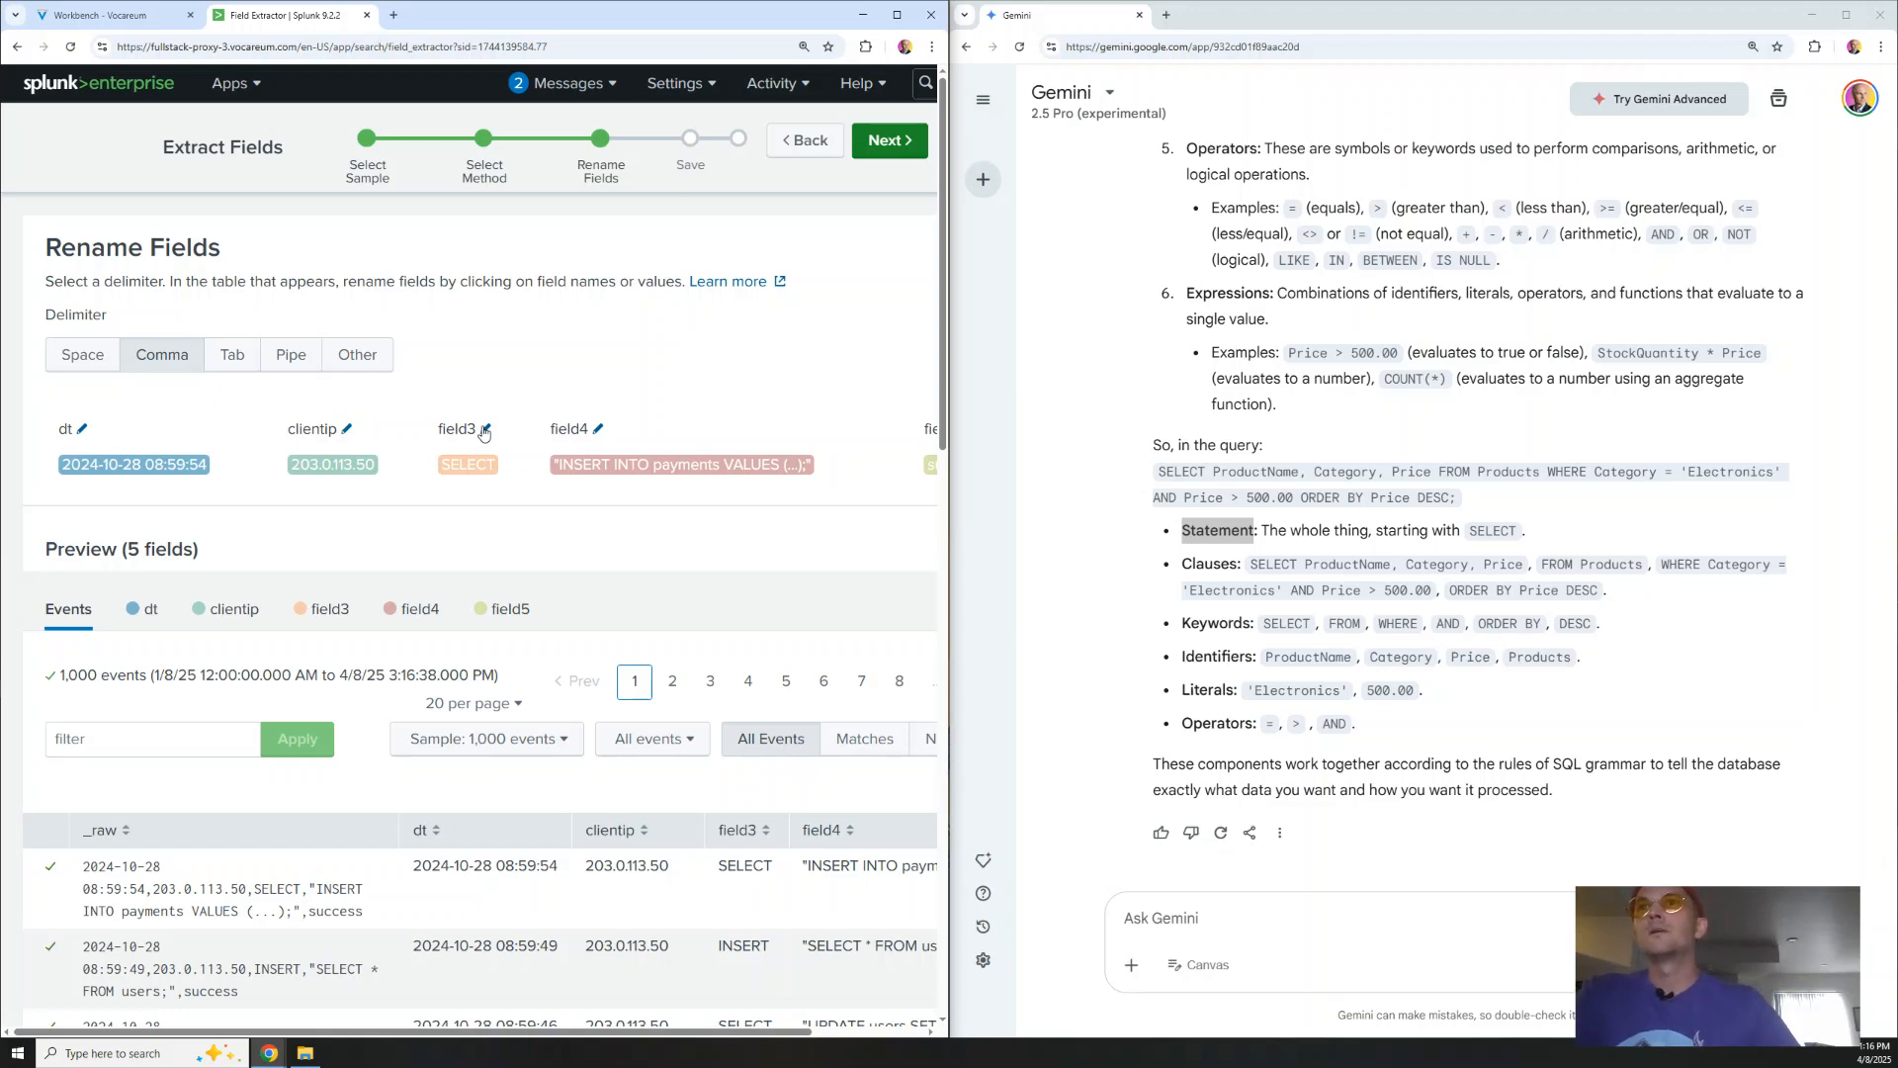
pyautogui.click(484, 430)
pyautogui.write('keyword')
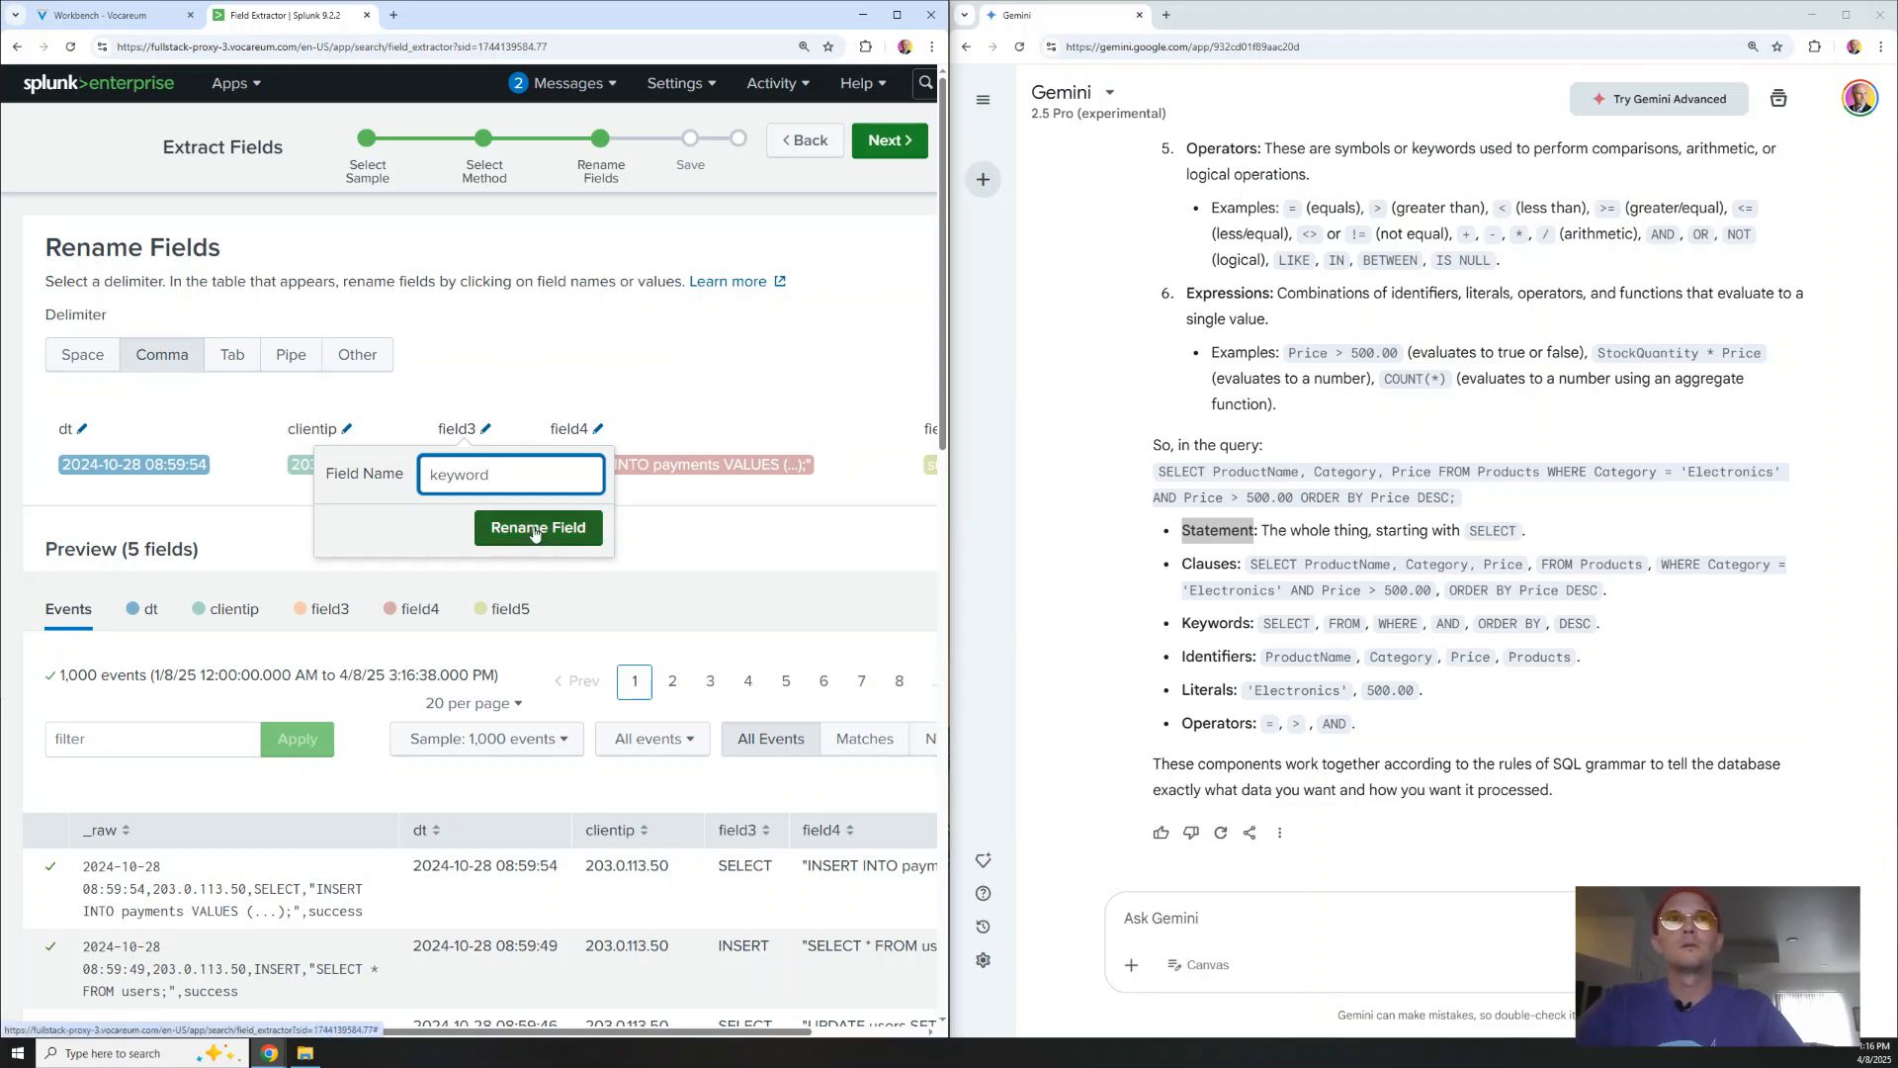
pyautogui.click(534, 529)
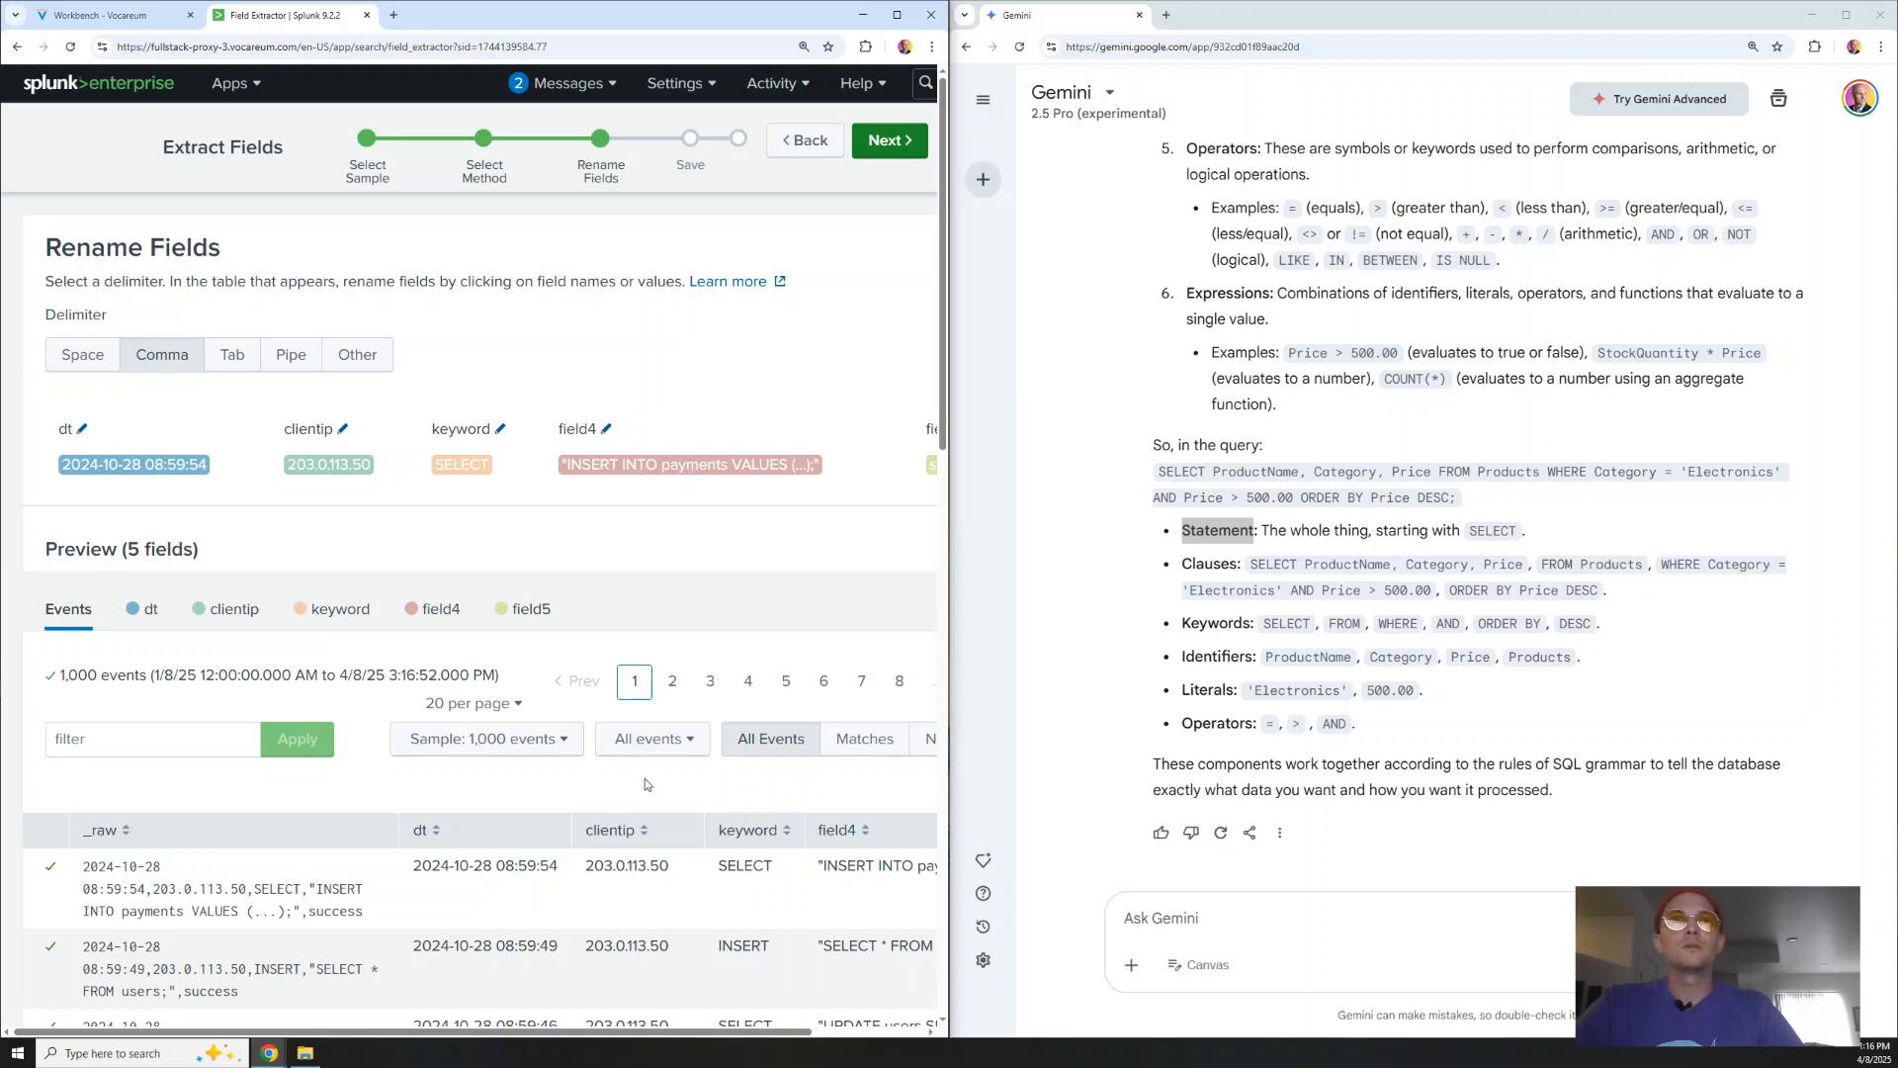
# Copy the first raw event, the "INSERT INTO payments VALUES" log line, from the preview into the Gemini prompt
pyautogui.hscroll(3, 645, 779)
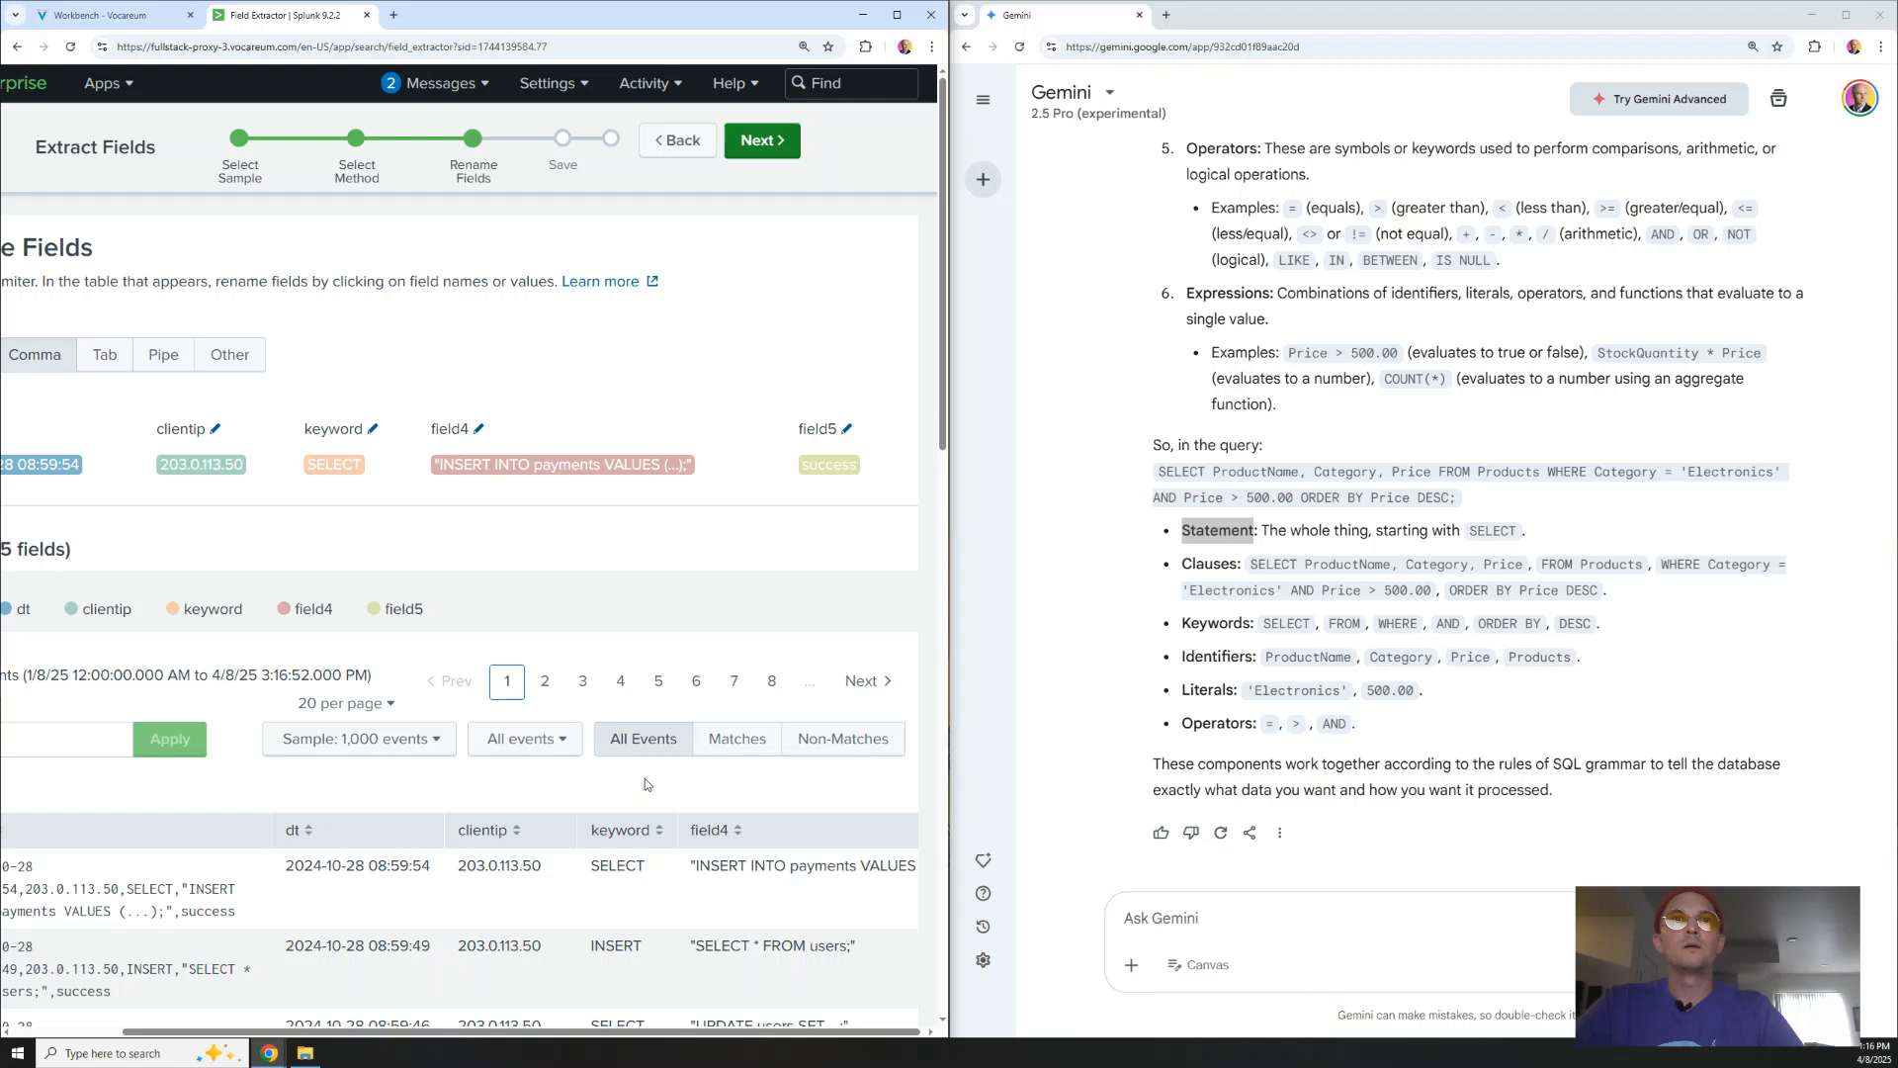
pyautogui.scroll(-1, 645, 784)
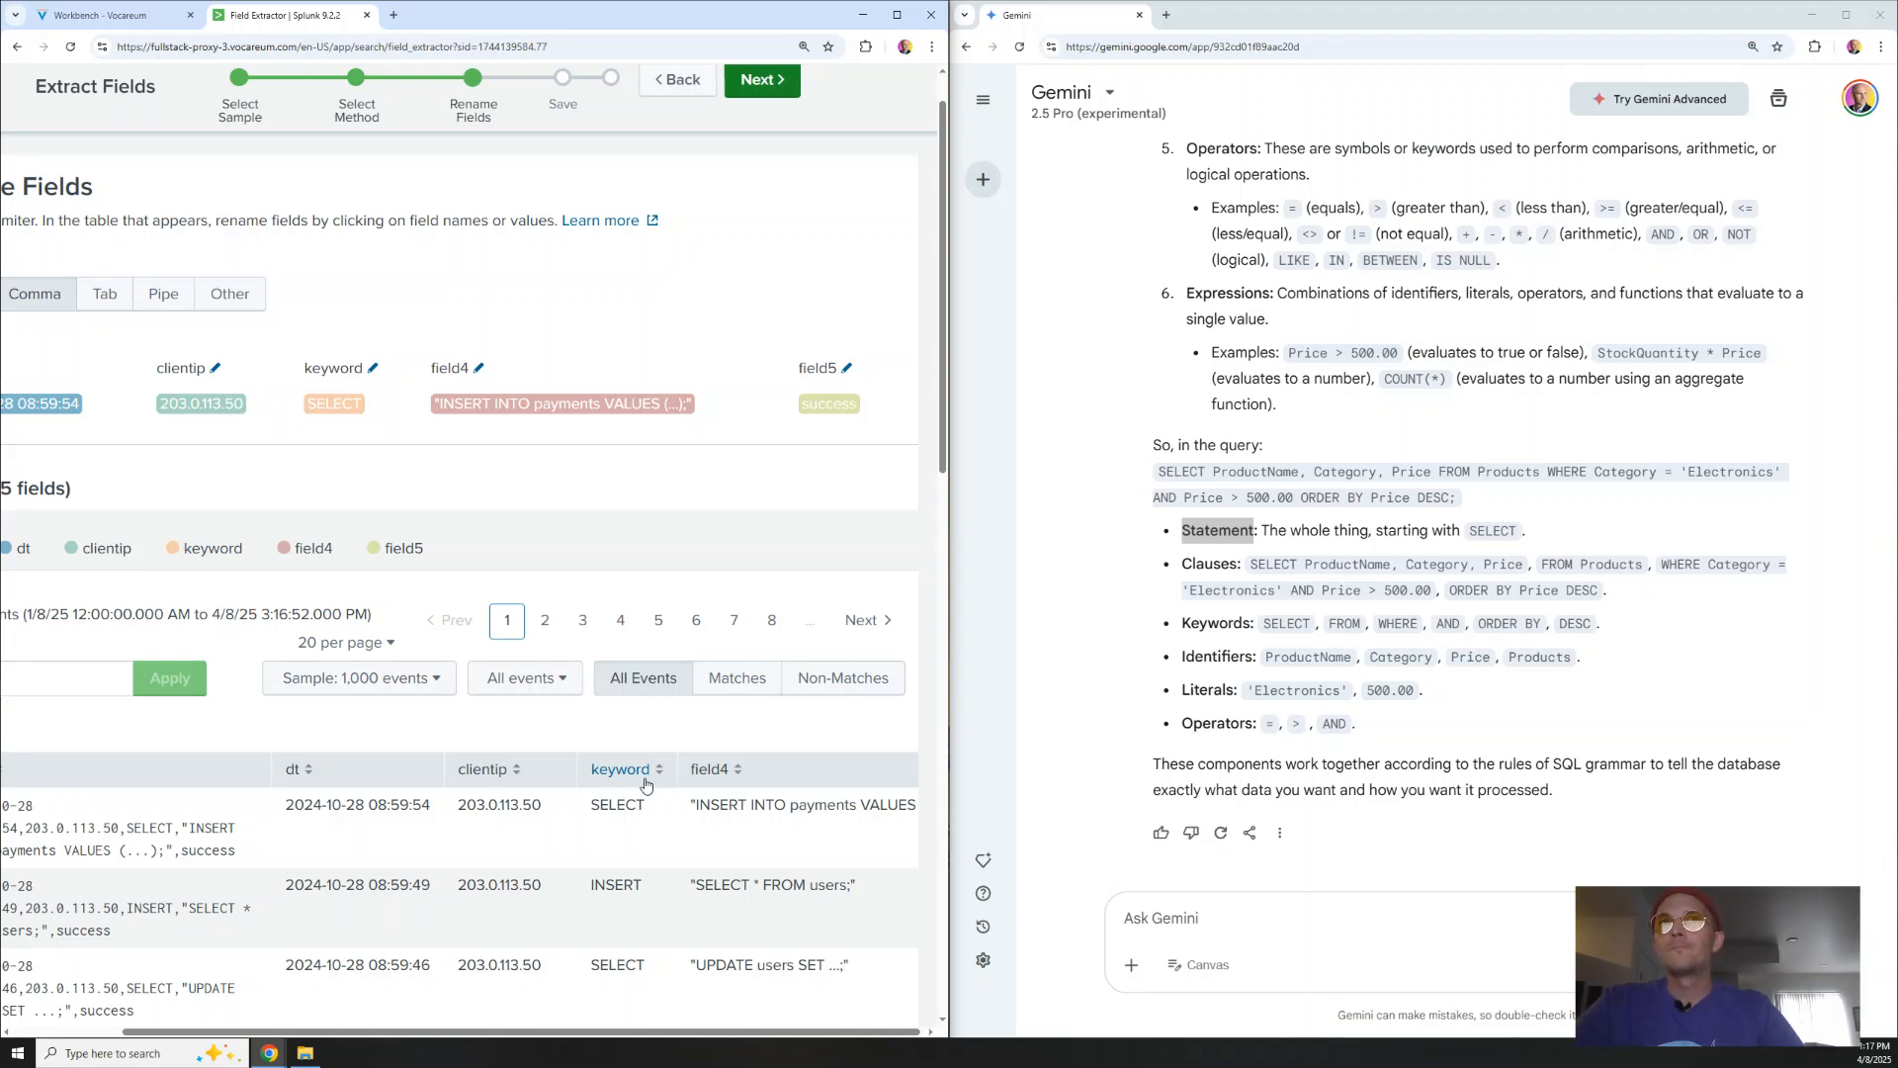
pyautogui.hscroll(1, 791, 856)
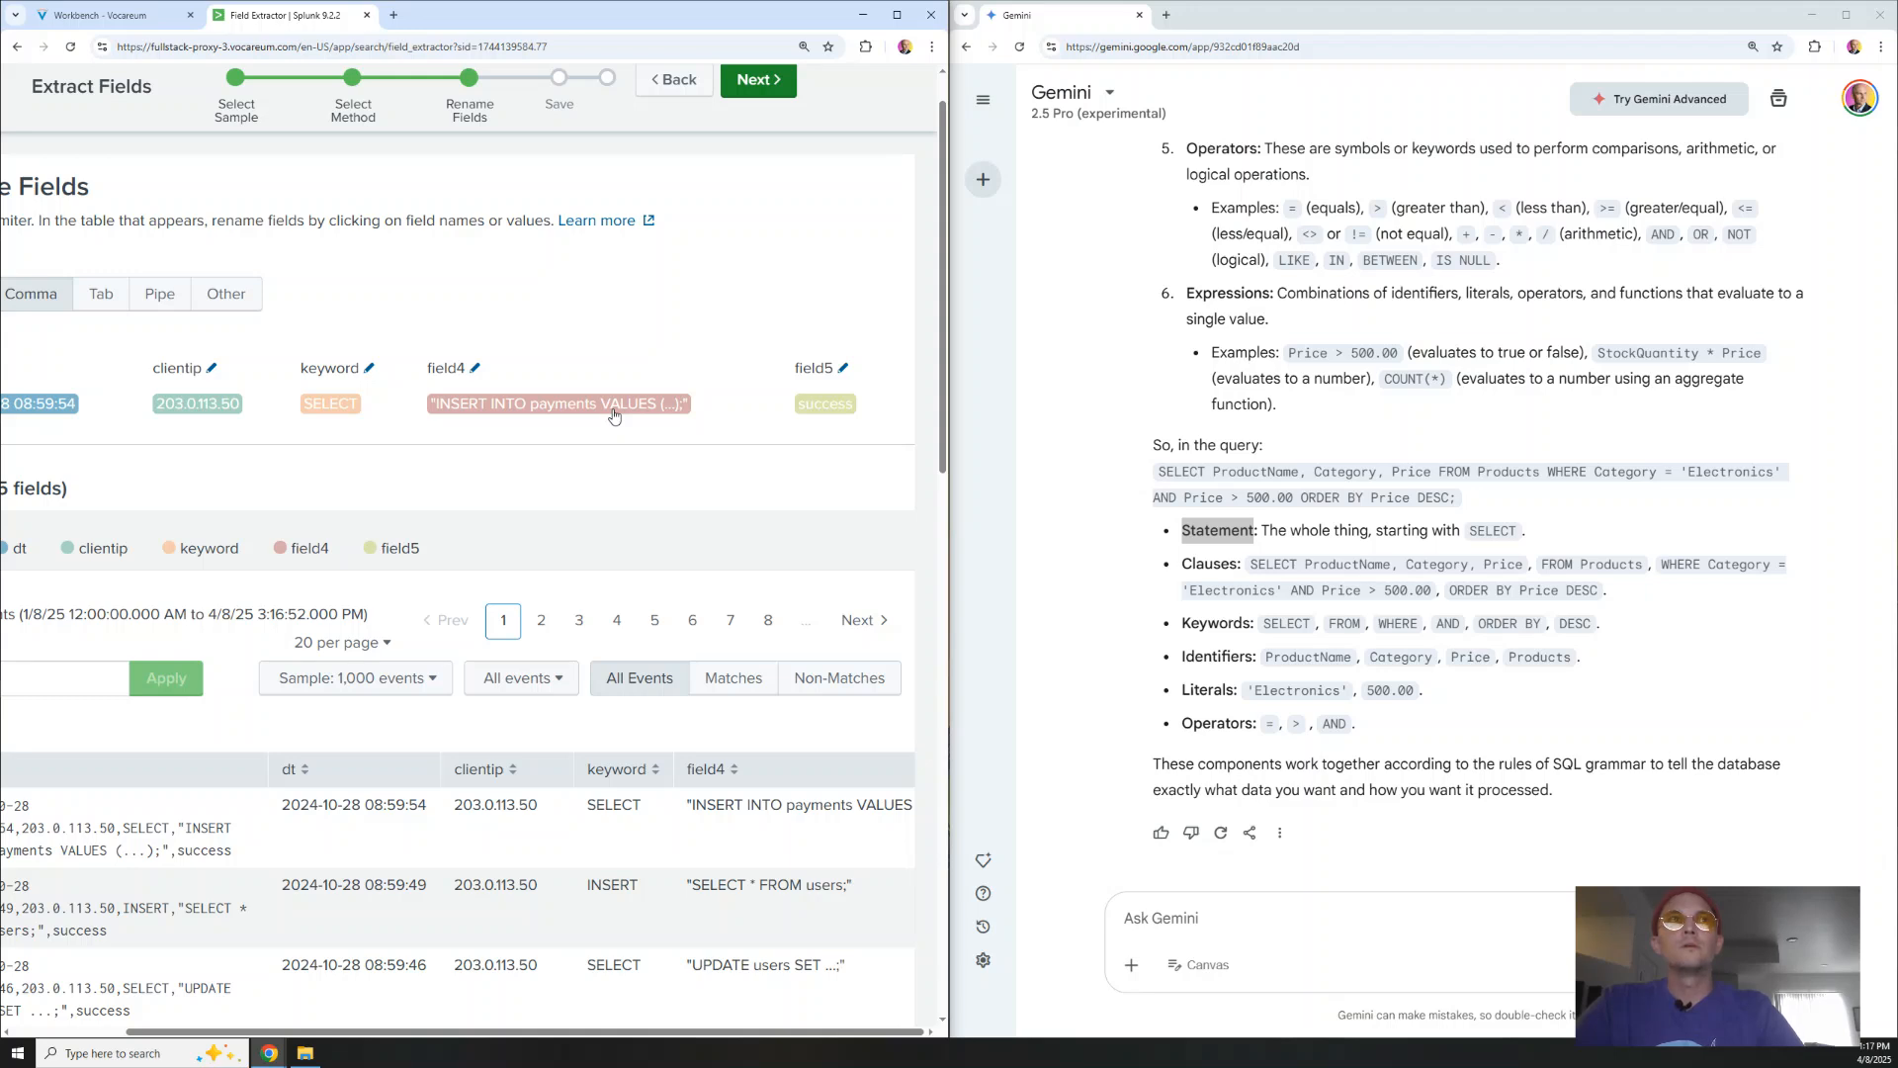
pyautogui.hscroll(-3, 240, 823)
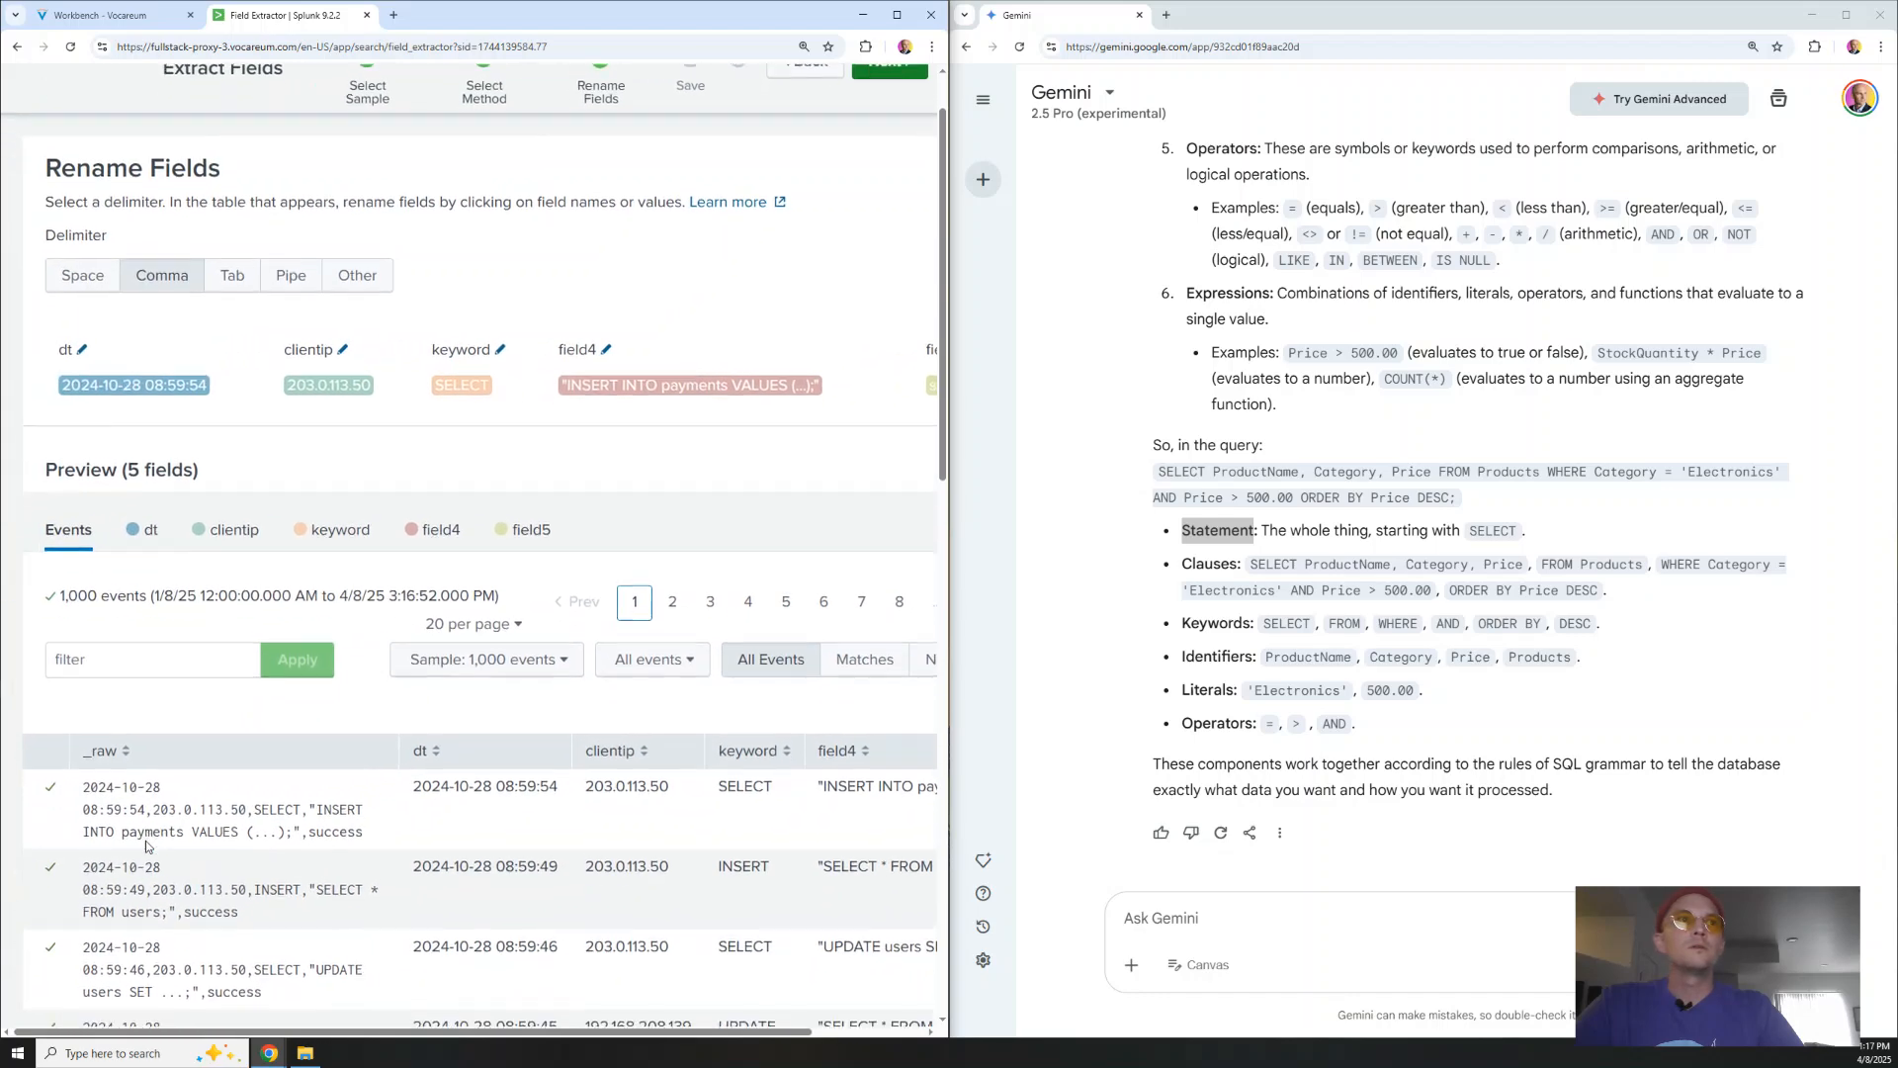
pyautogui.moveTo(360, 827); pyautogui.dragTo(78, 791)
pyautogui.hotkey('ctrl', 'c')
pyautogui.click(1166, 919)
pyautogui.hotkey('ctrl', 'v')
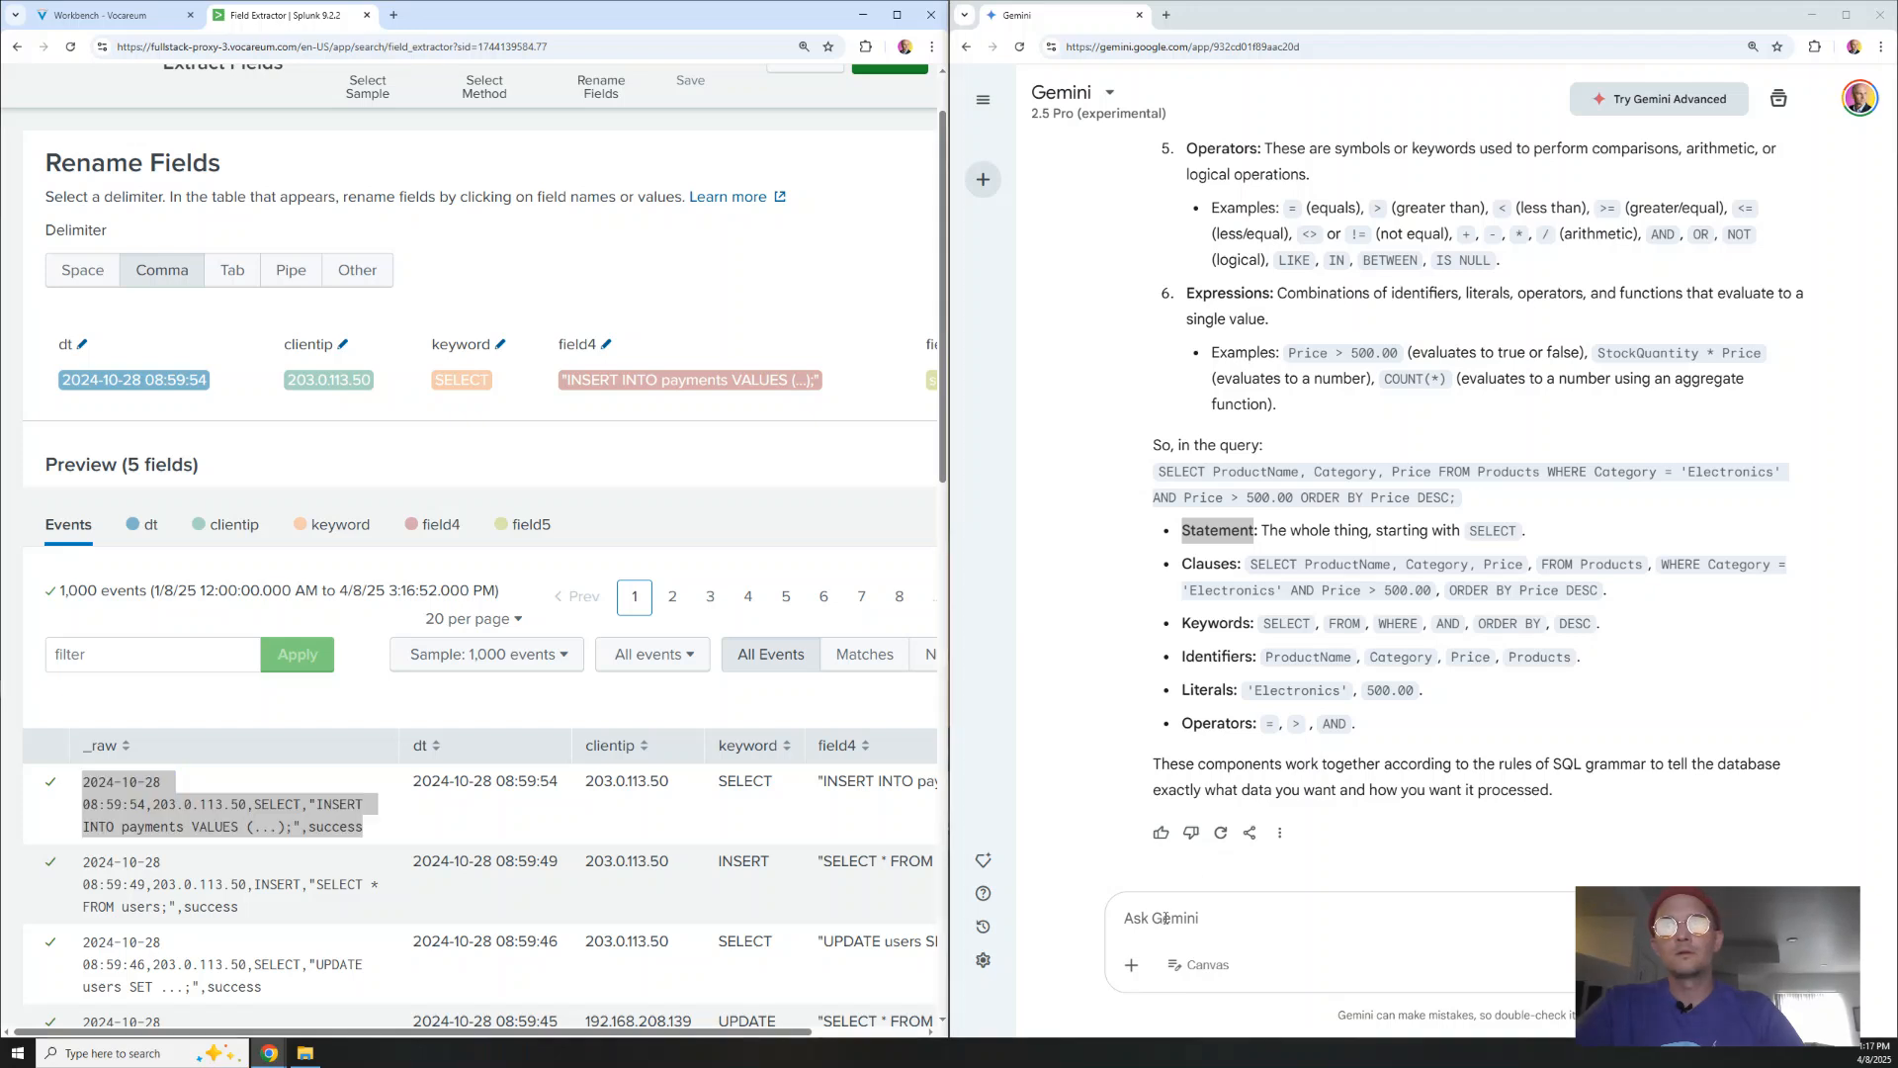
# Ask Gemini below the pasted event "for splunk how would you label each field above, delimited by comma"
pyautogui.hotkey('shift', 'Return')
pyautogui.write('for splunk how tou')
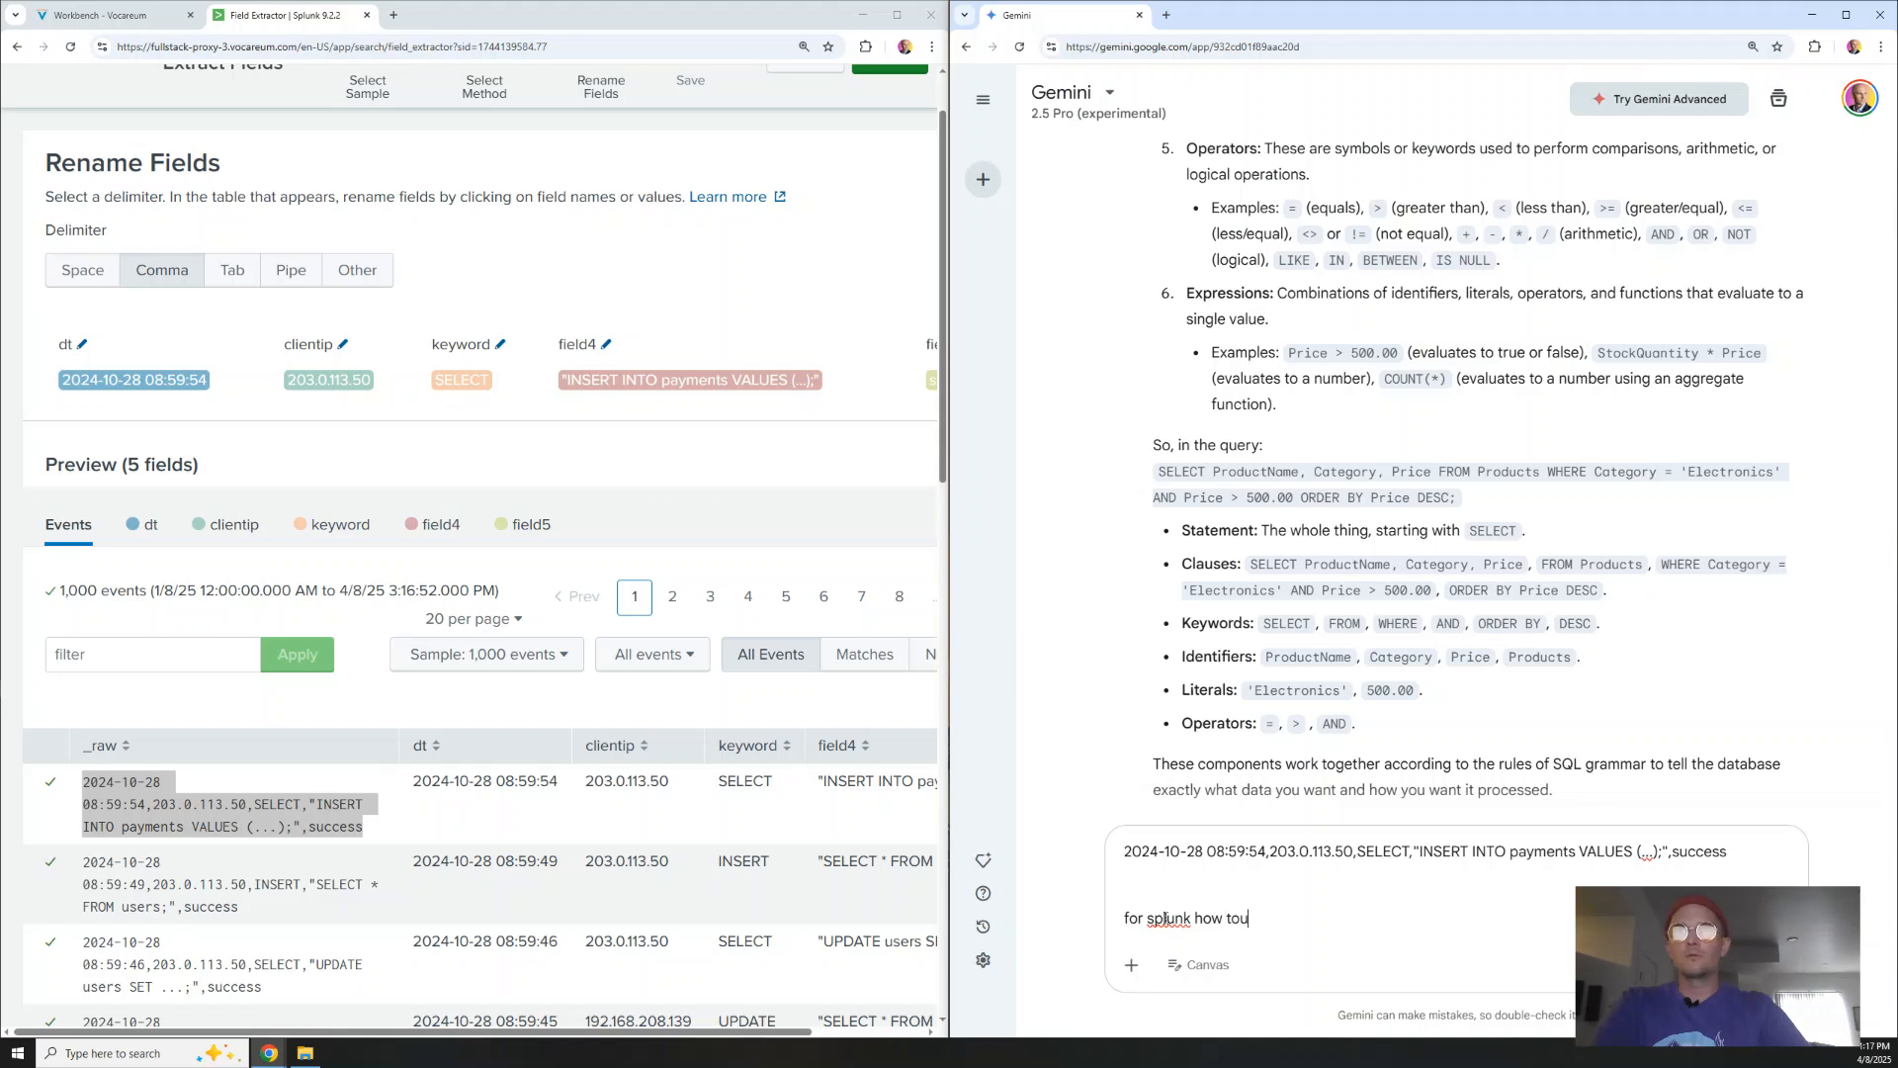
pyautogui.write('would ')
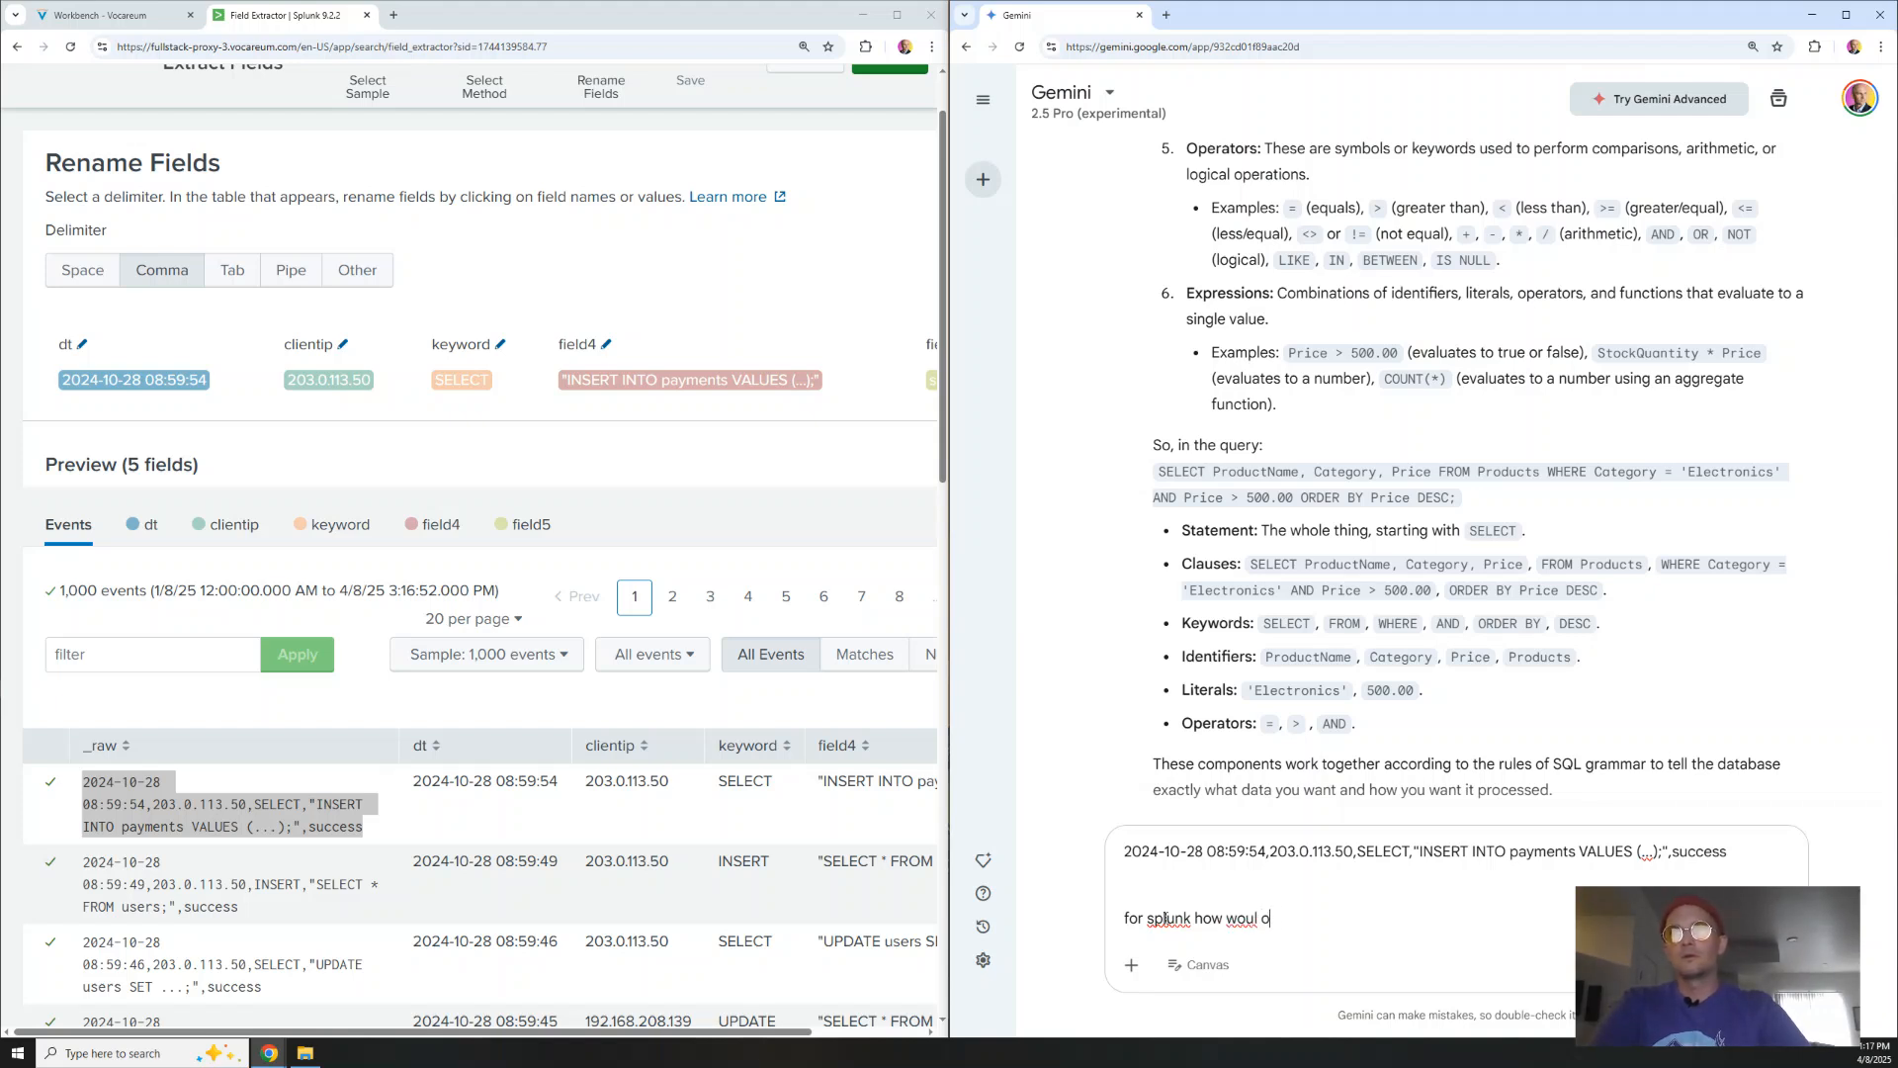
pyautogui.write('you la')
pyautogui.press('BackSpace')
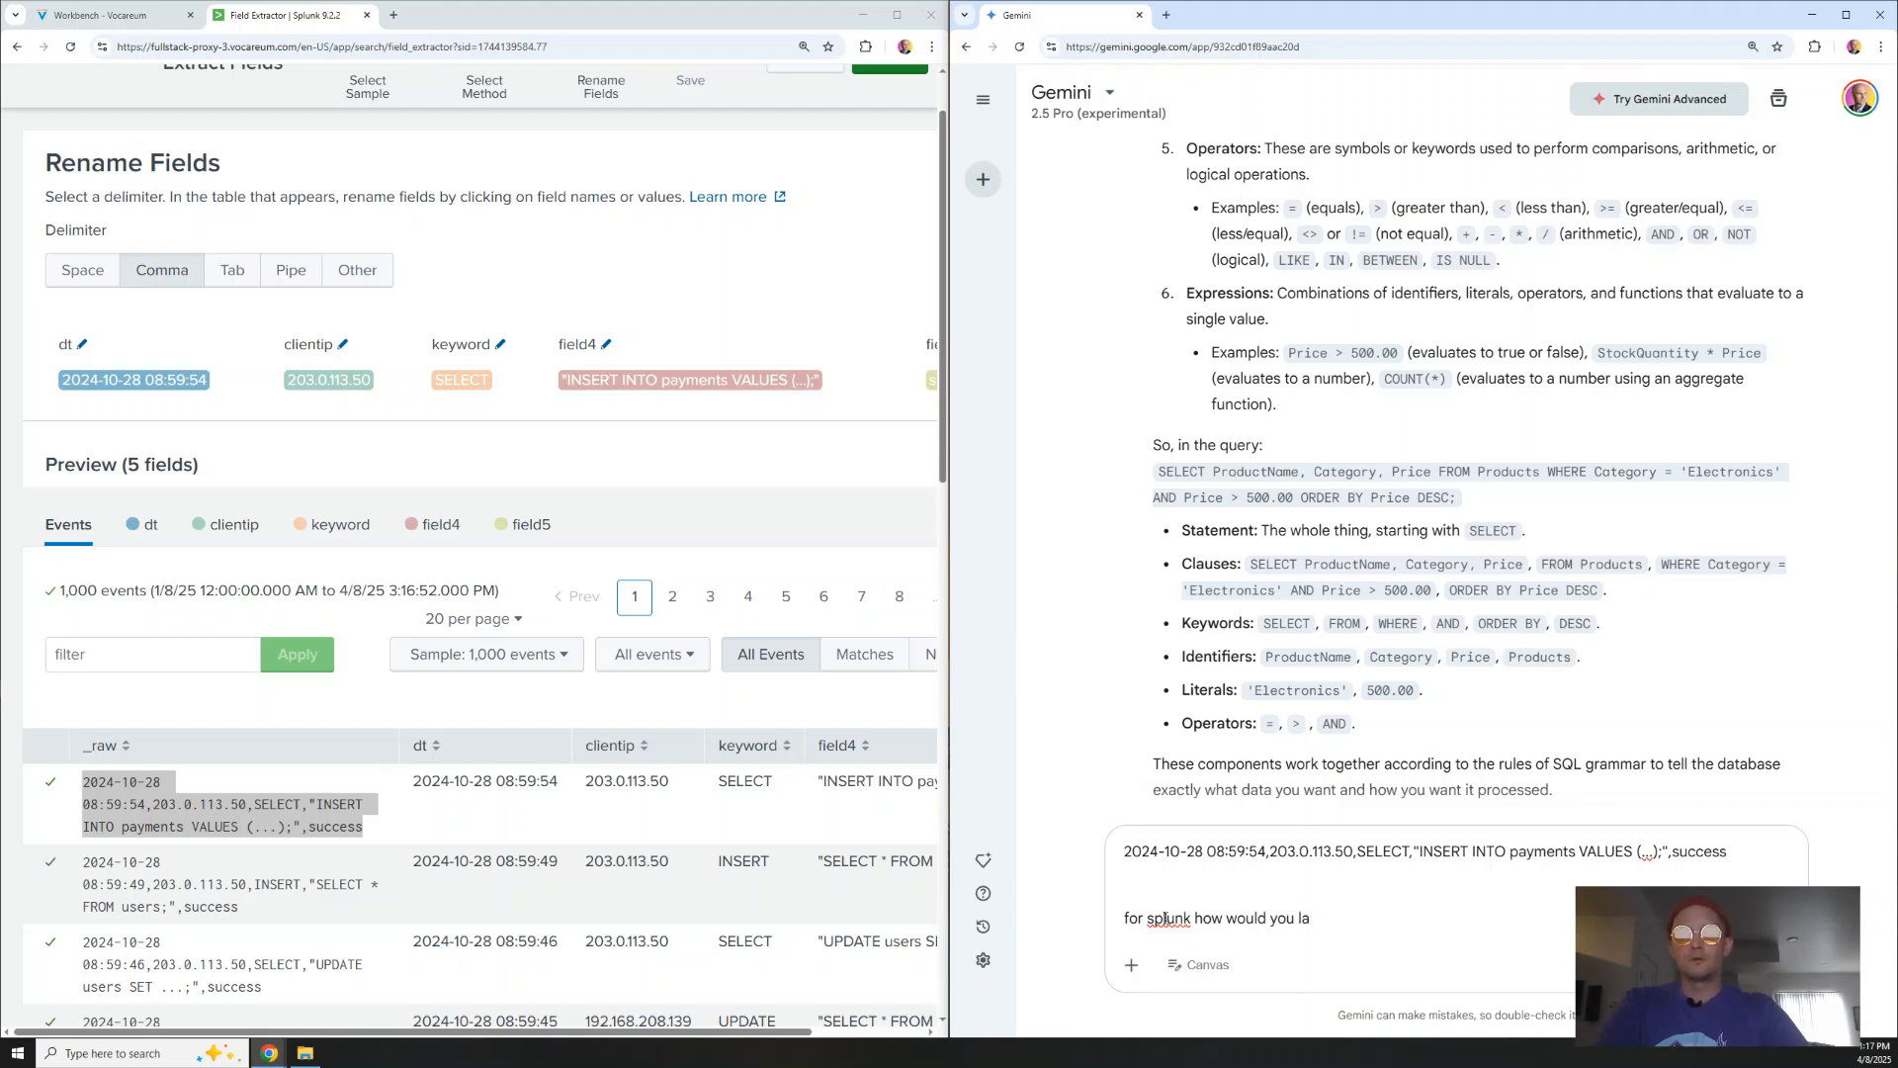
pyautogui.write('each fi')
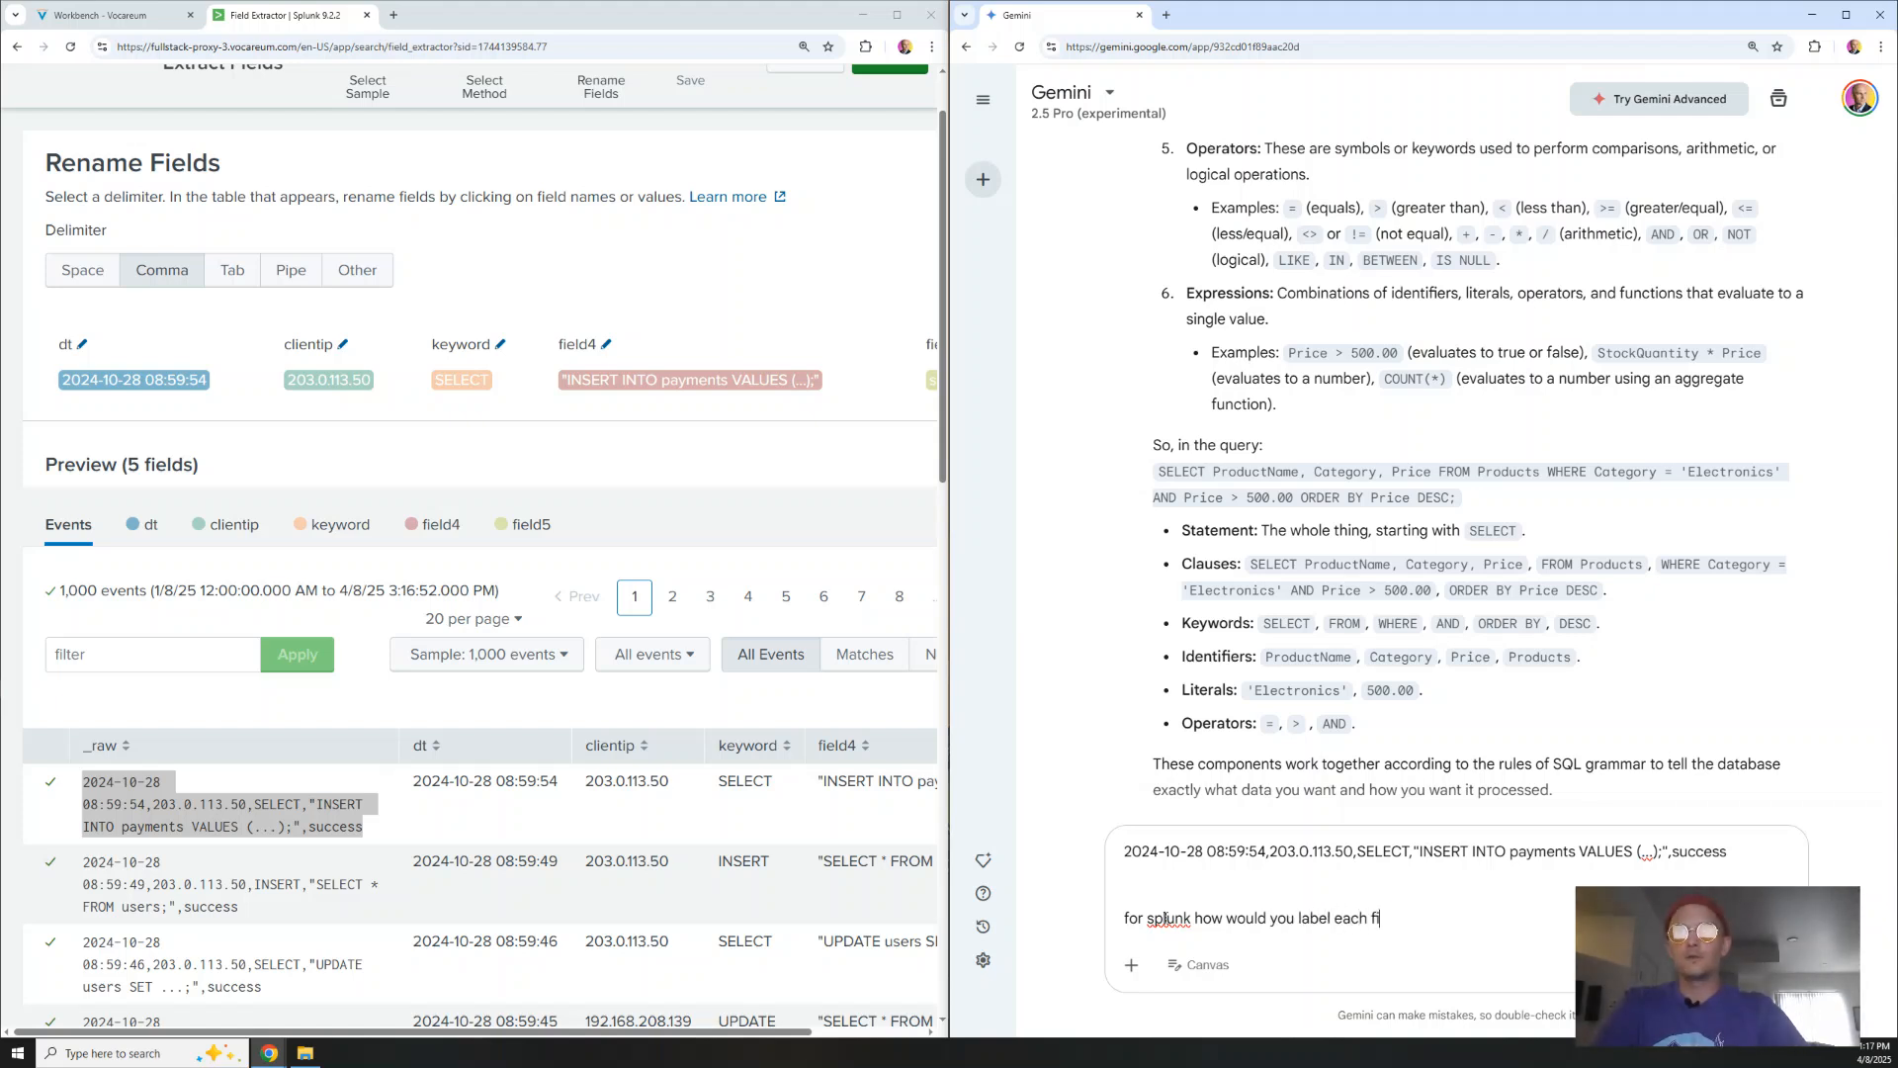
pyautogui.write('eld above,')
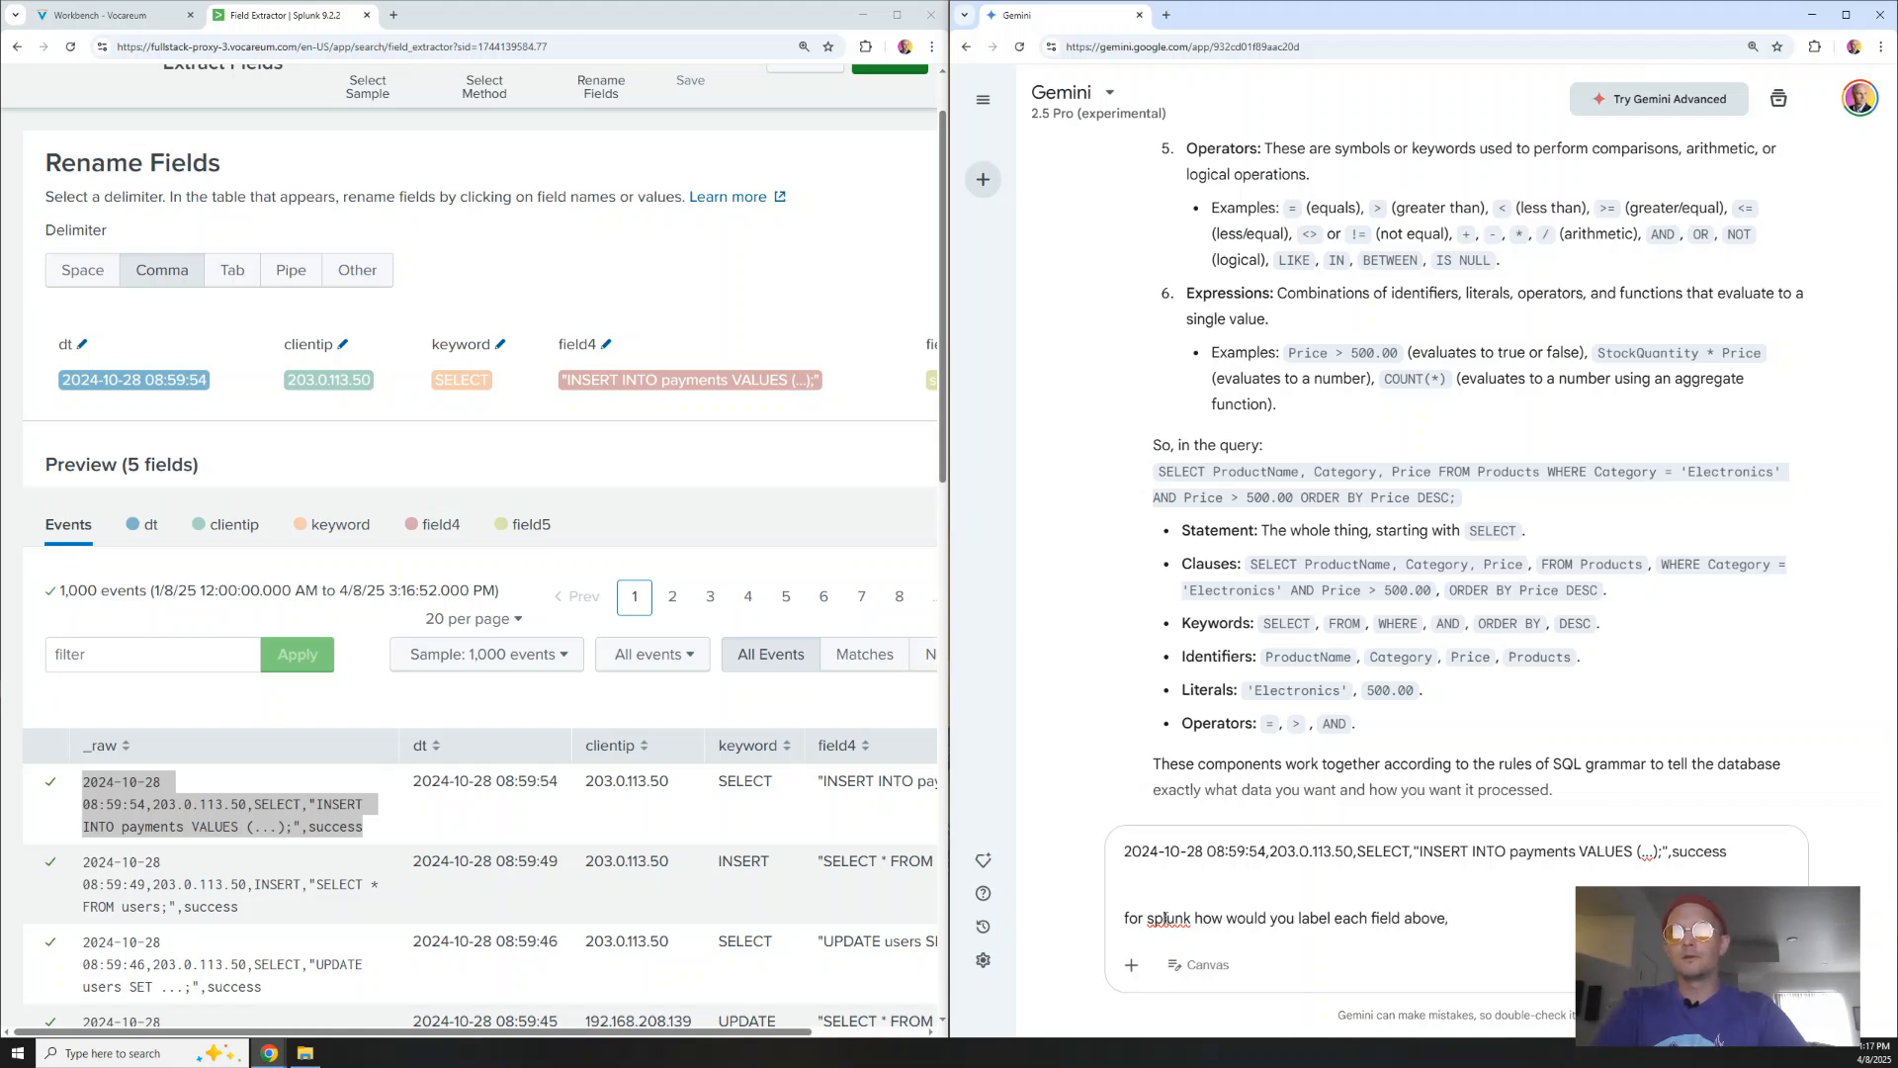
pyautogui.write(' delimited by')
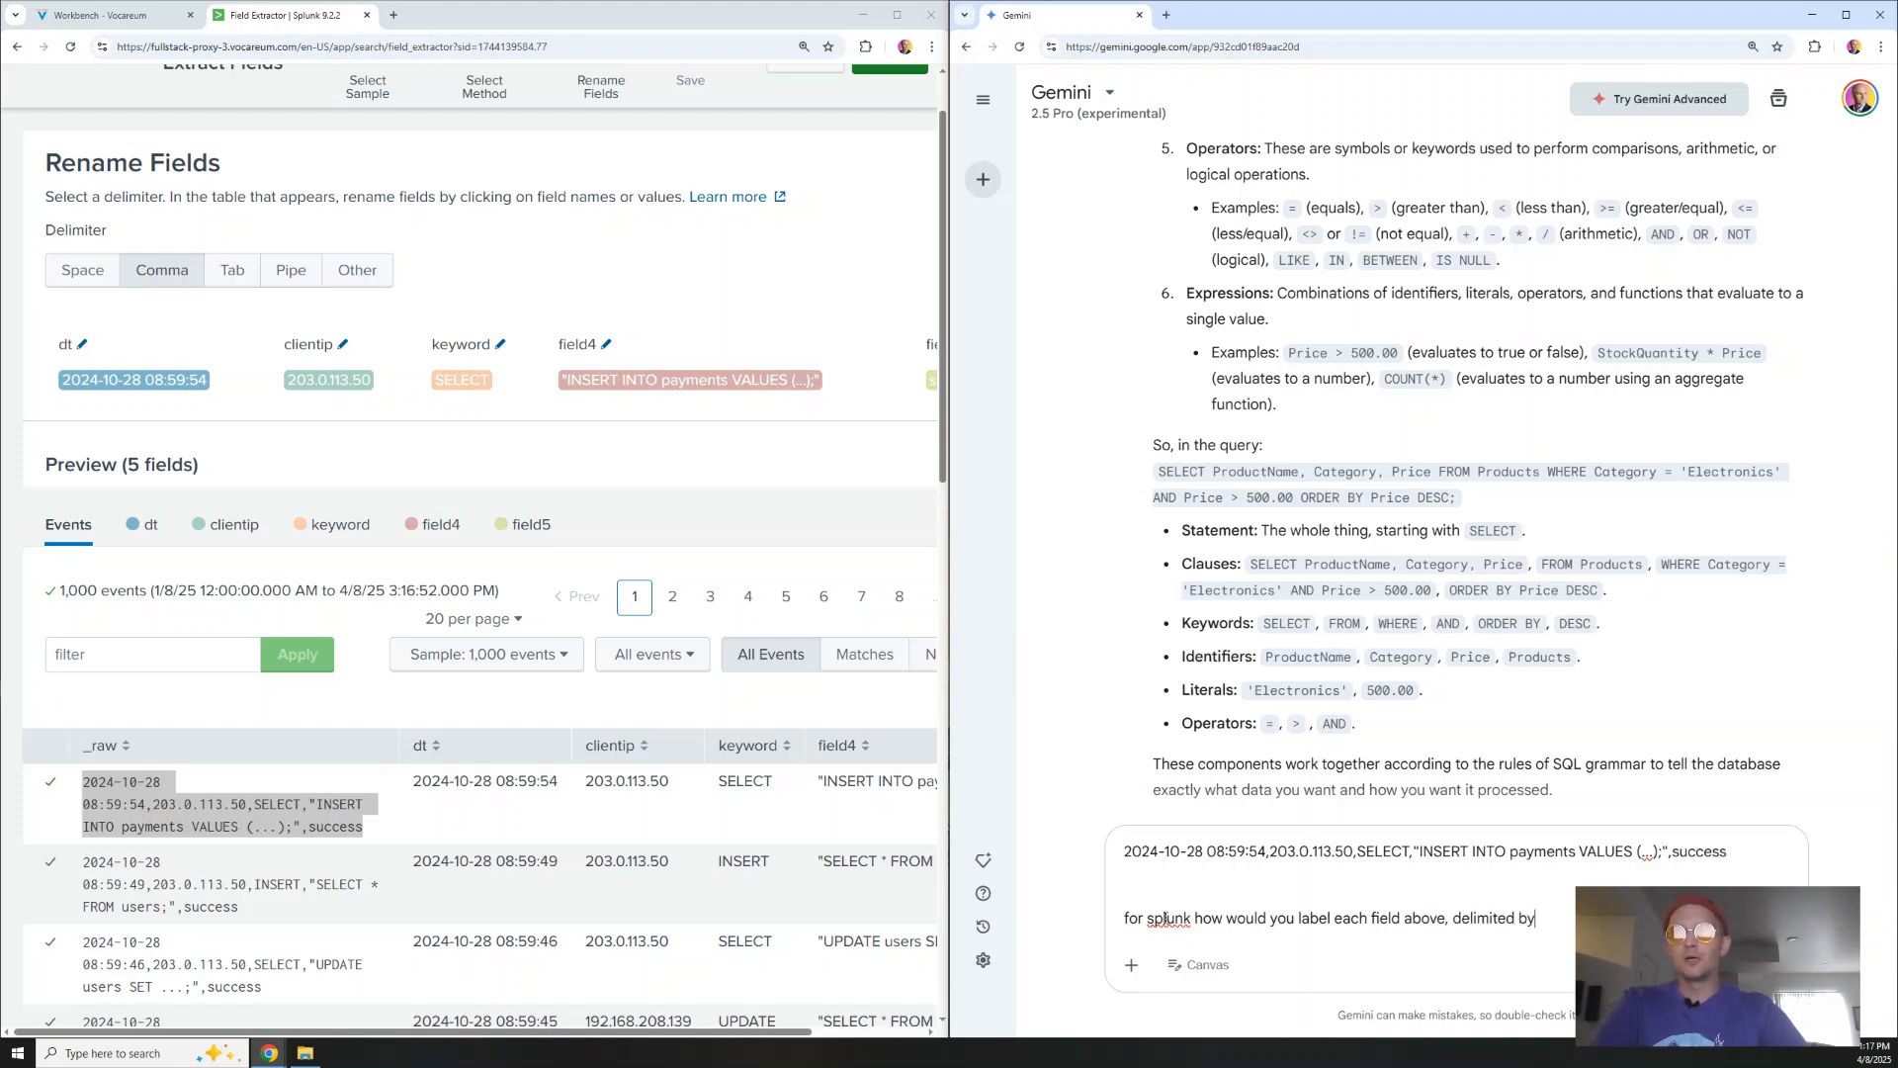
pyautogui.write(' coma')
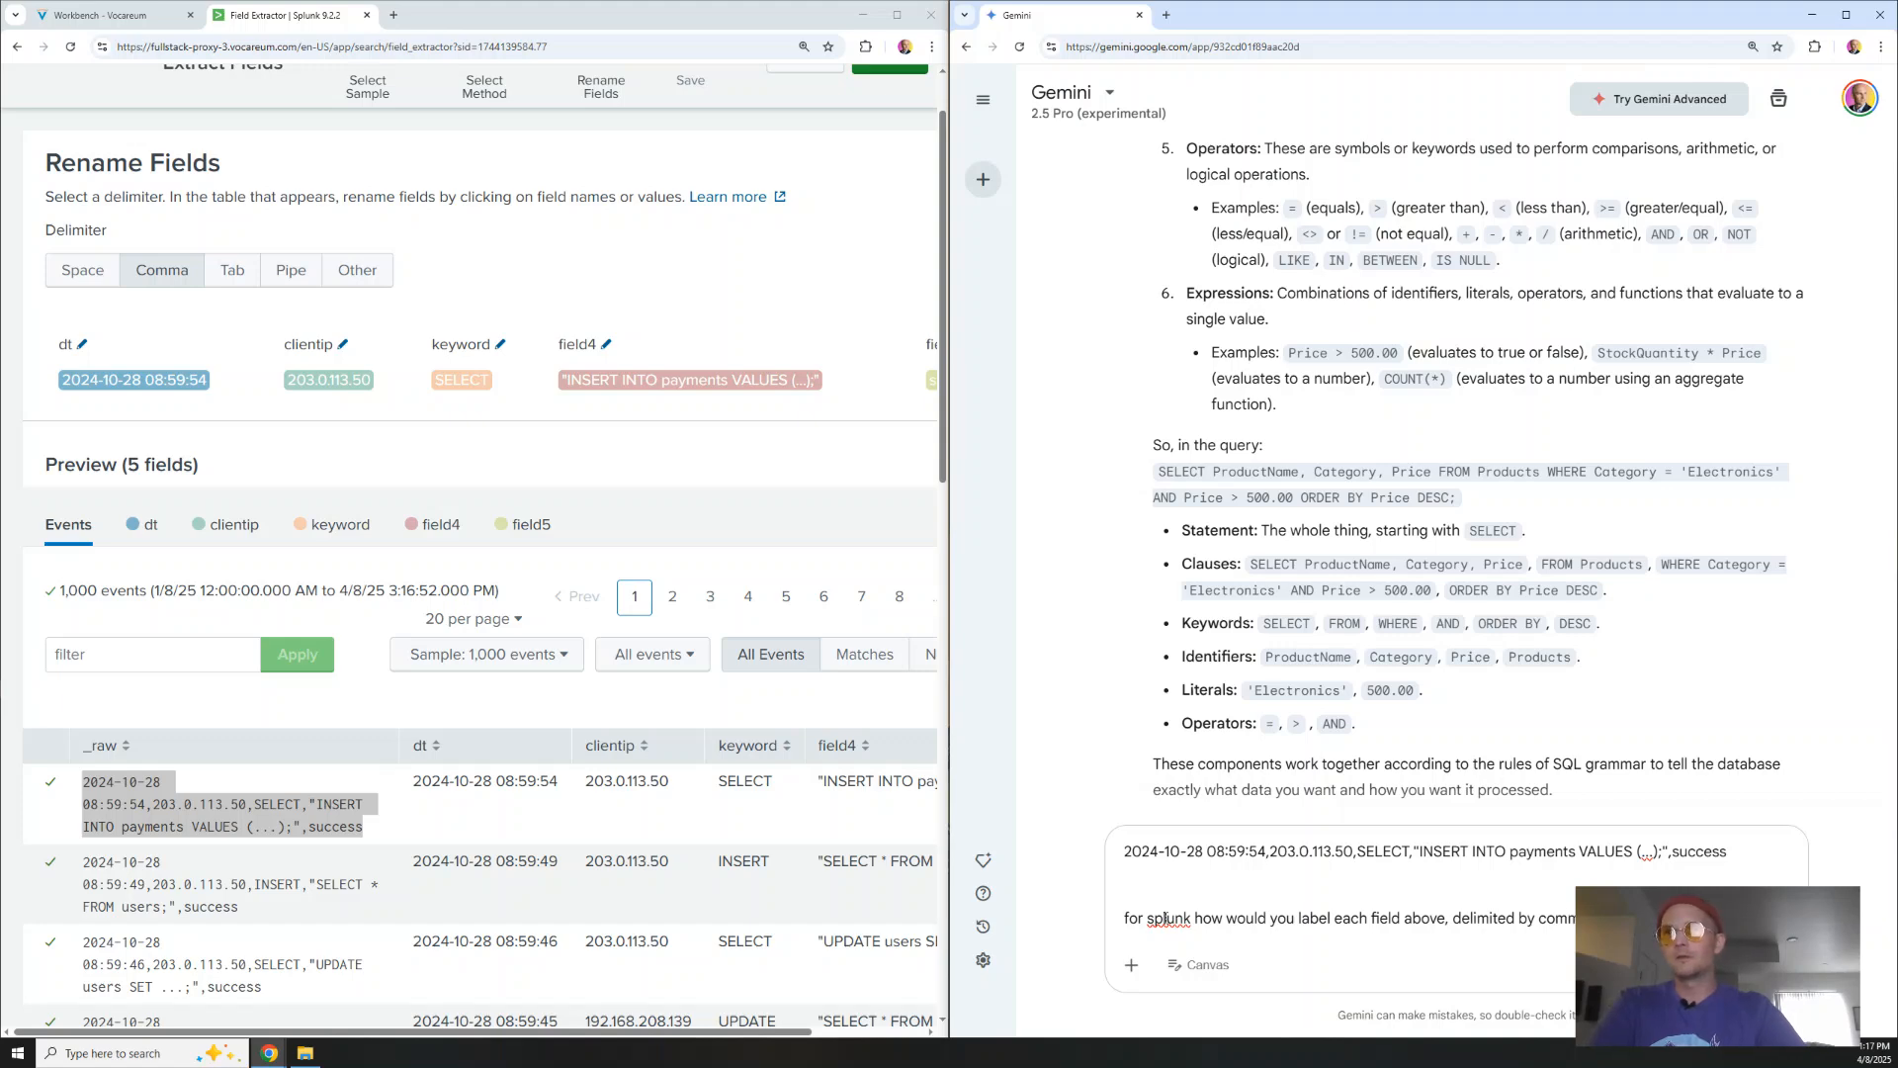
pyautogui.press('Return')
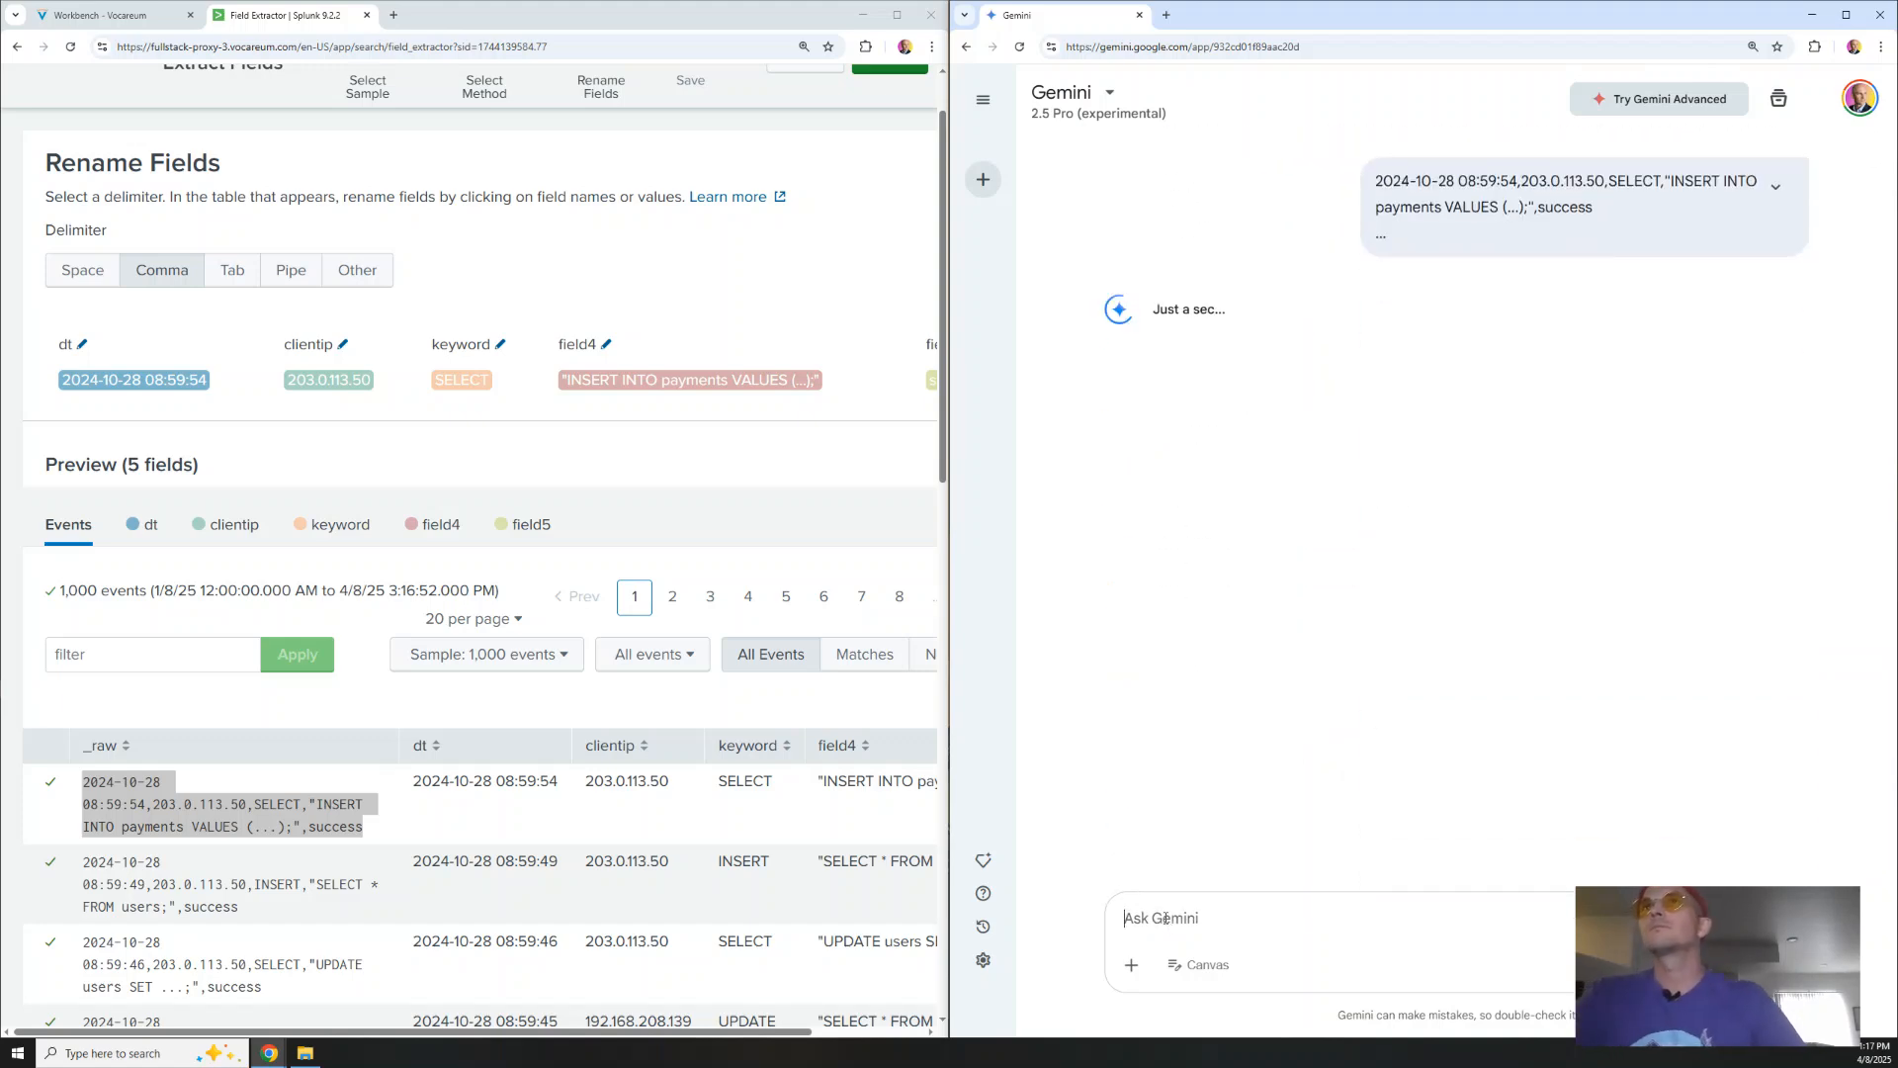
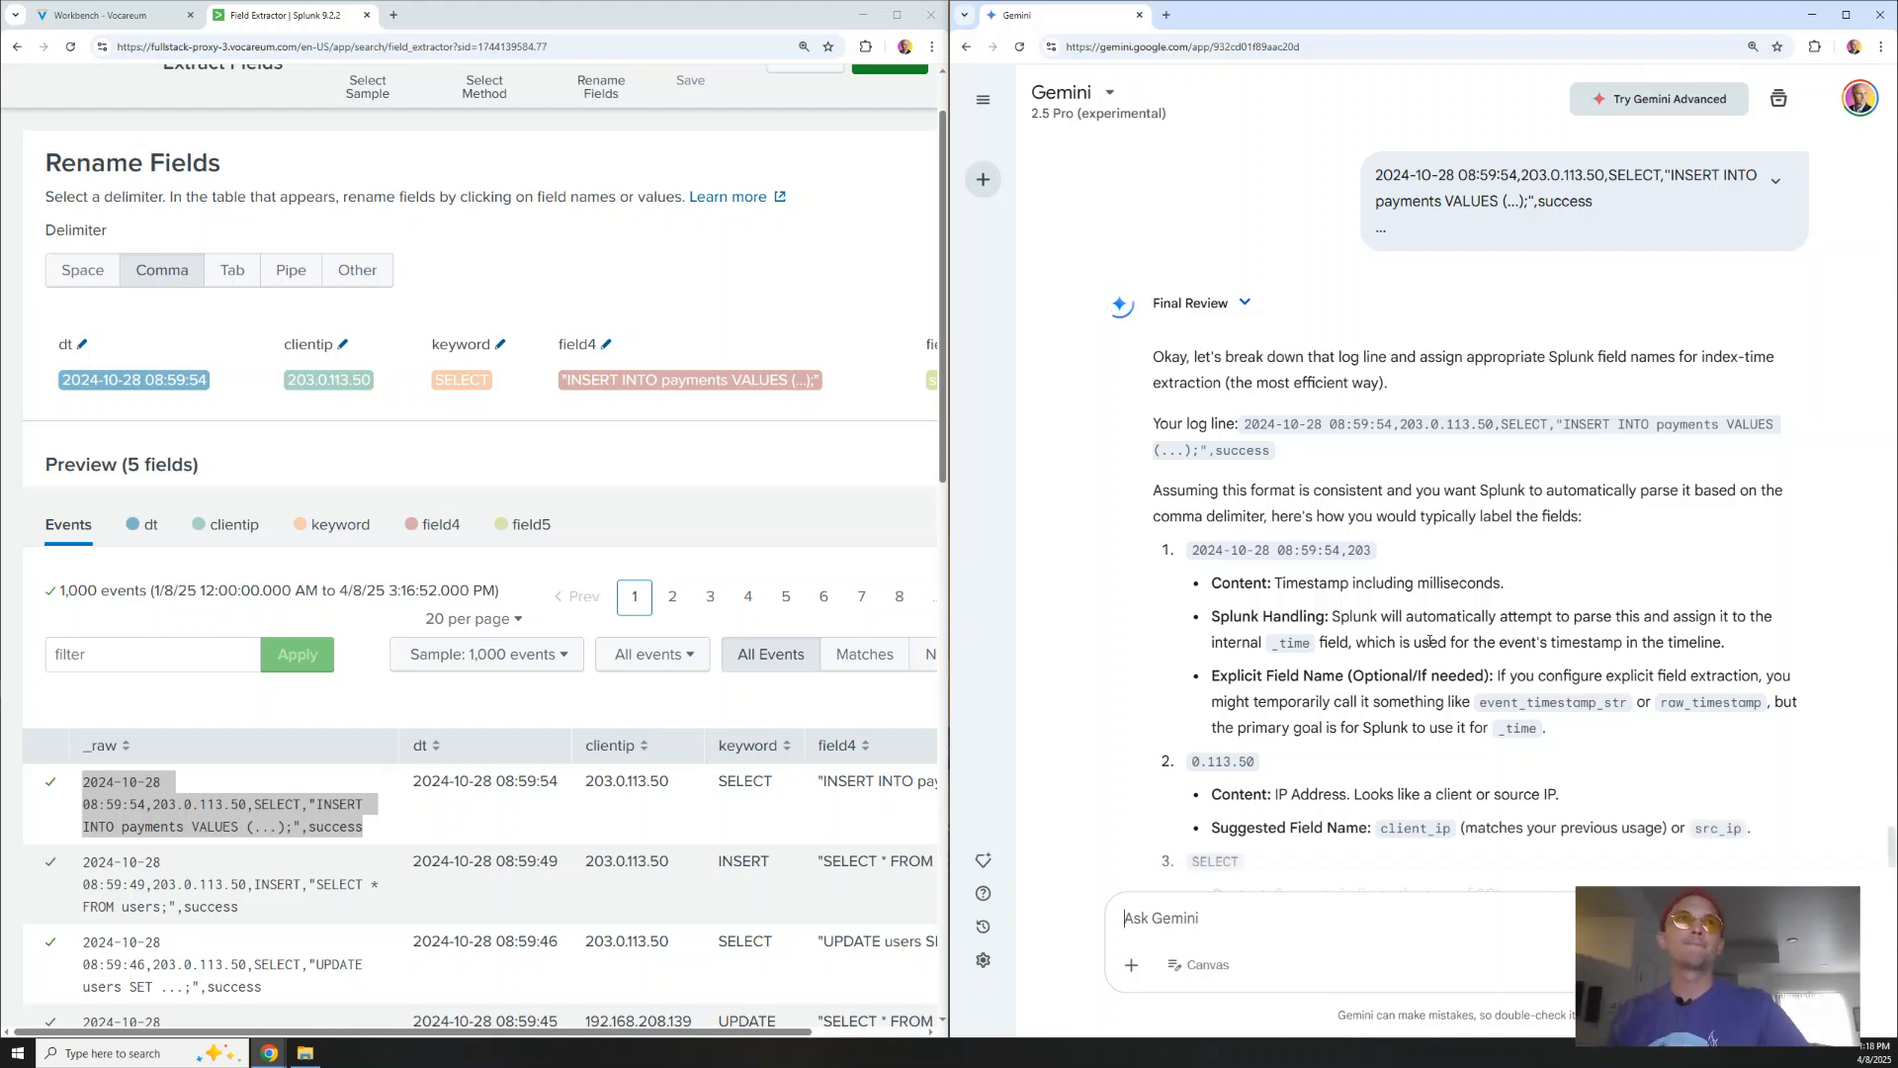
# Consult Gemini's suggested field names, and in Splunk rename the keyword field as action
pyautogui.scroll(-1, 1221, 767)
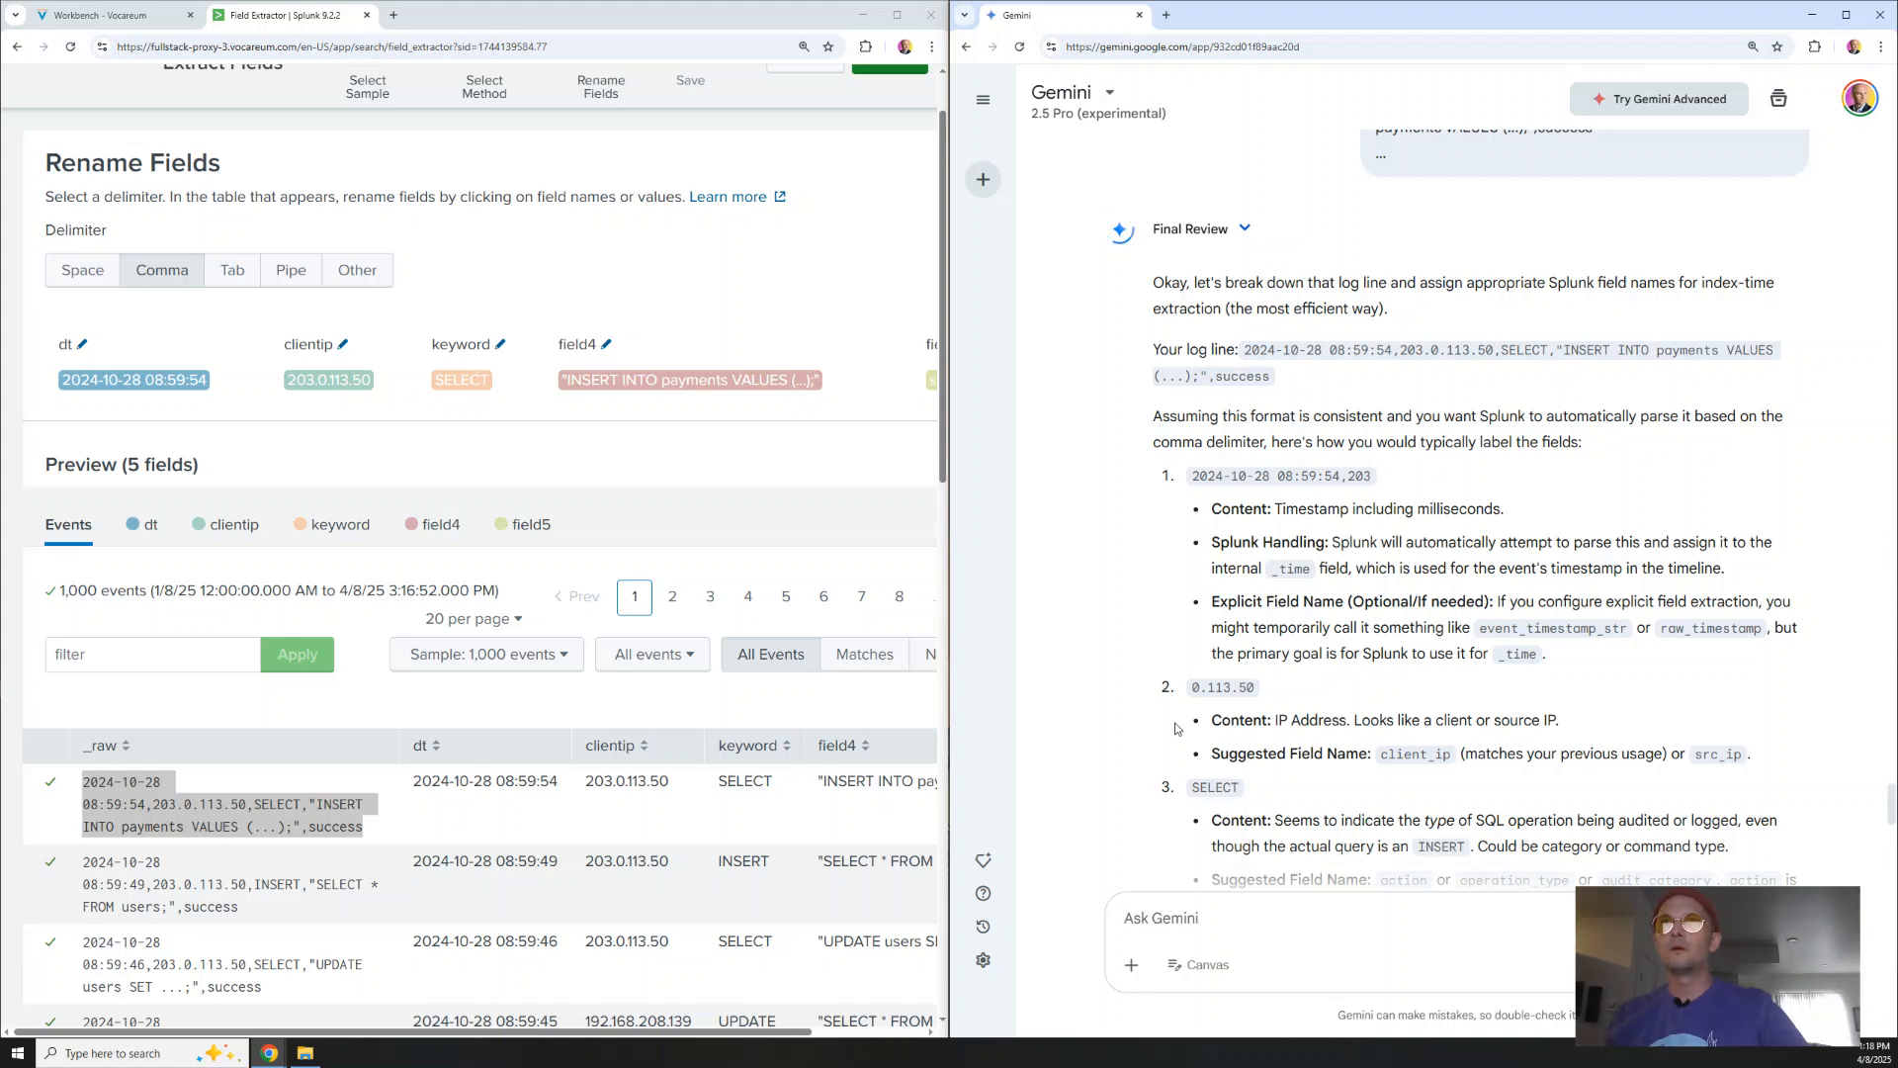
pyautogui.scroll(-2, 1172, 727)
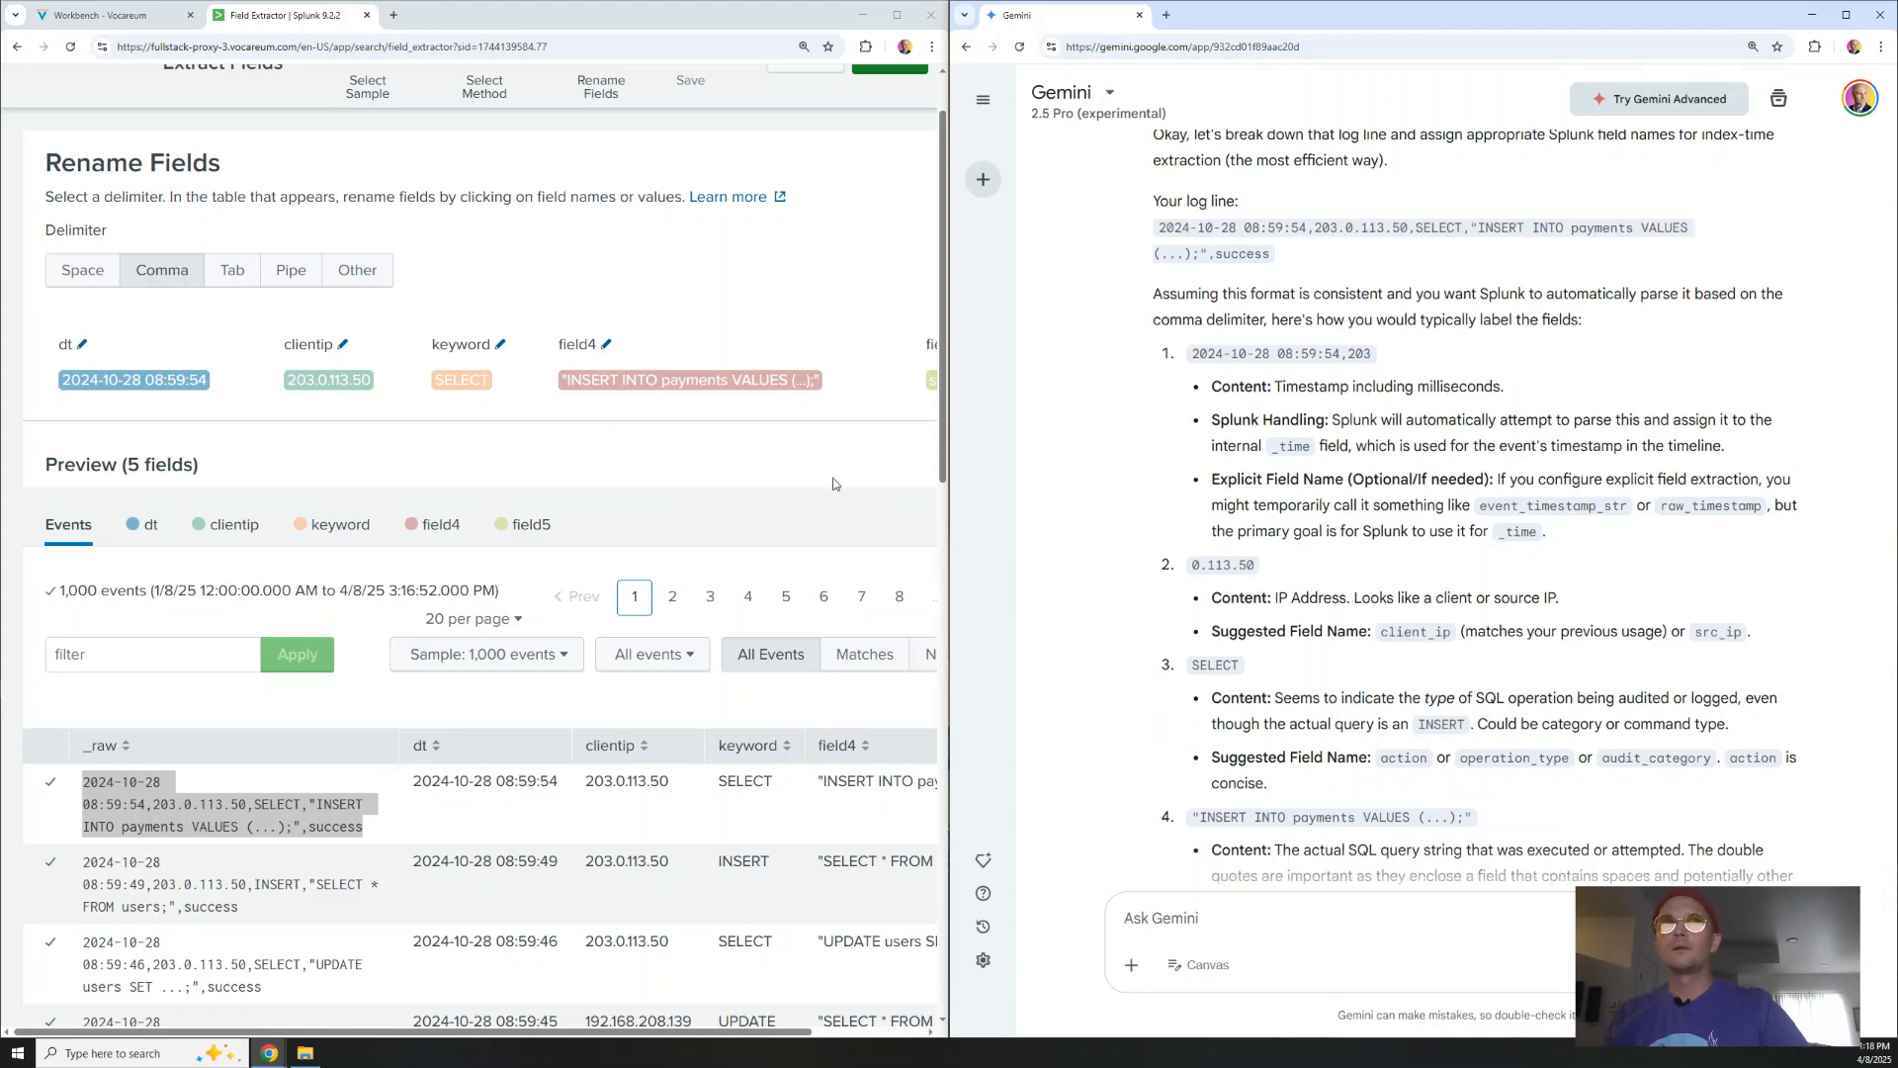
pyautogui.click(501, 350)
pyautogui.write('ac')
pyautogui.hotkey('ctrl', 'a')
pyautogui.press('BackSpace')
pyautogui.write('action')
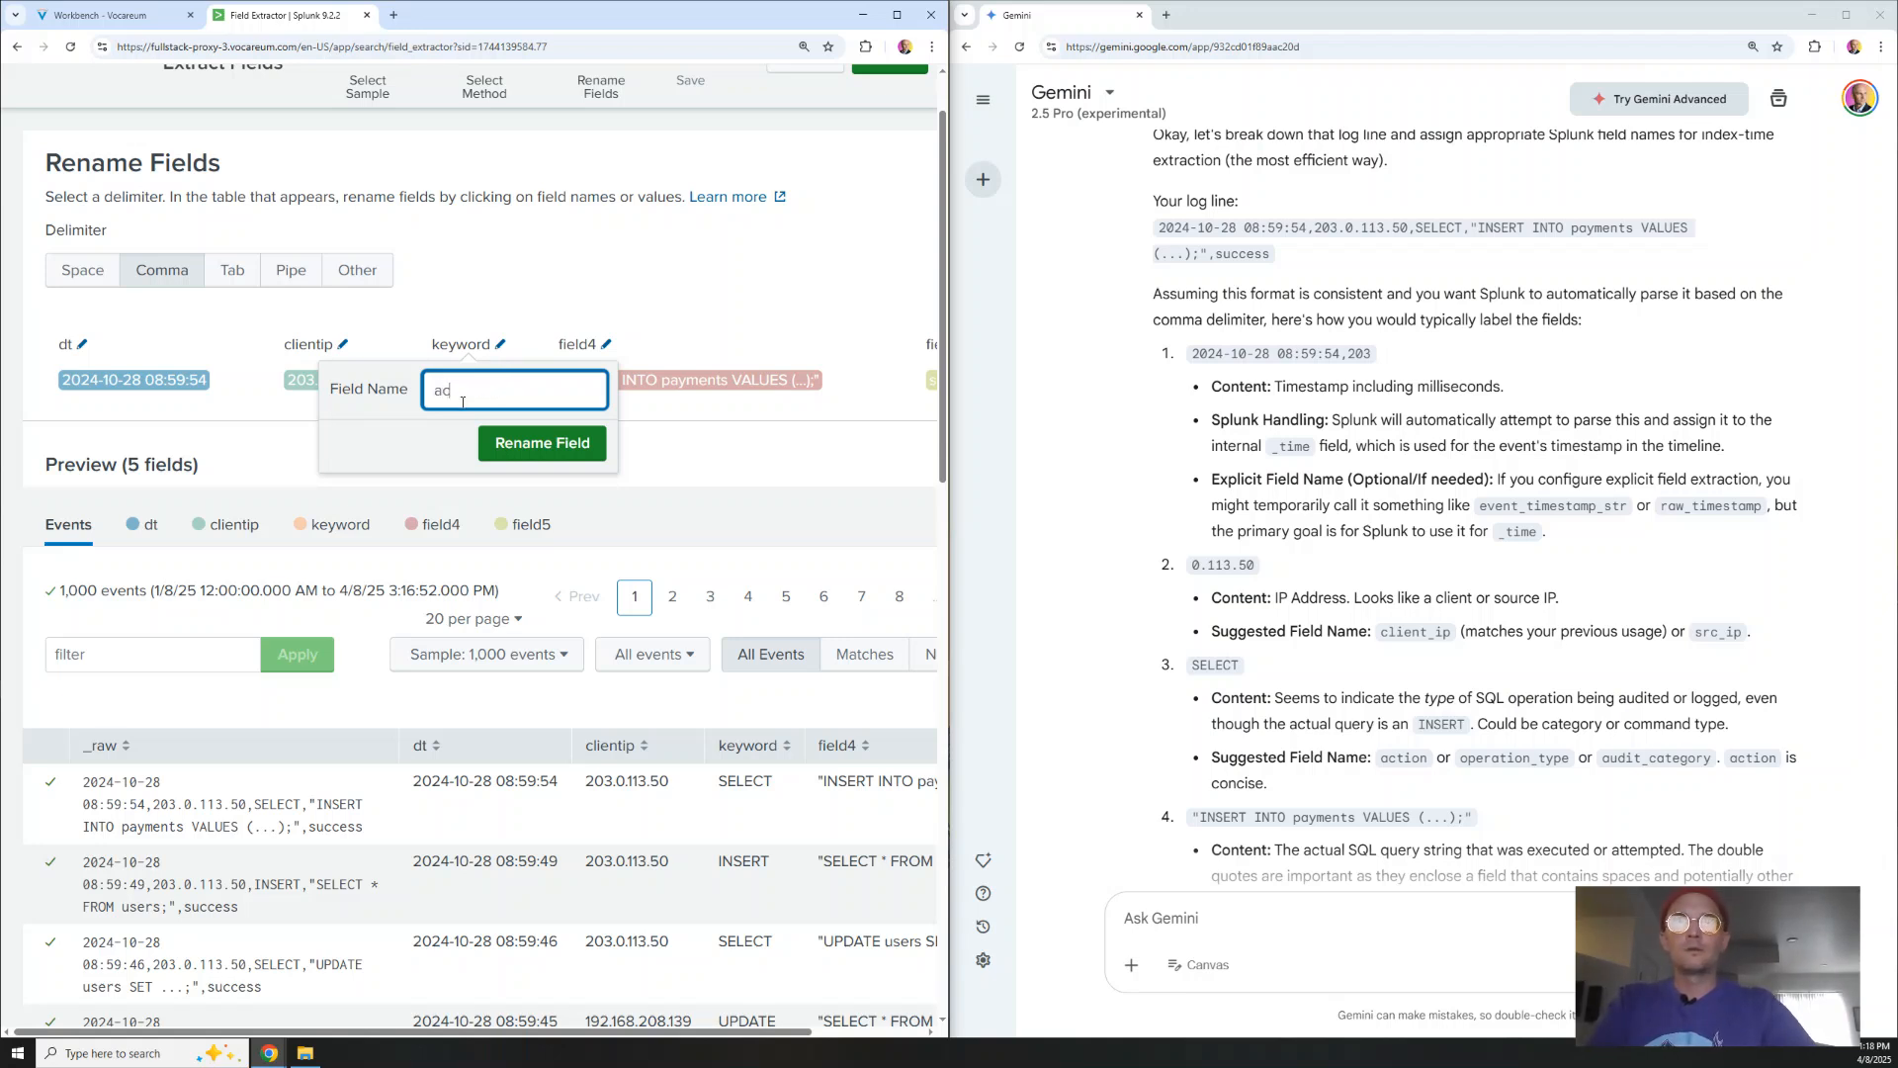
pyautogui.click(484, 440)
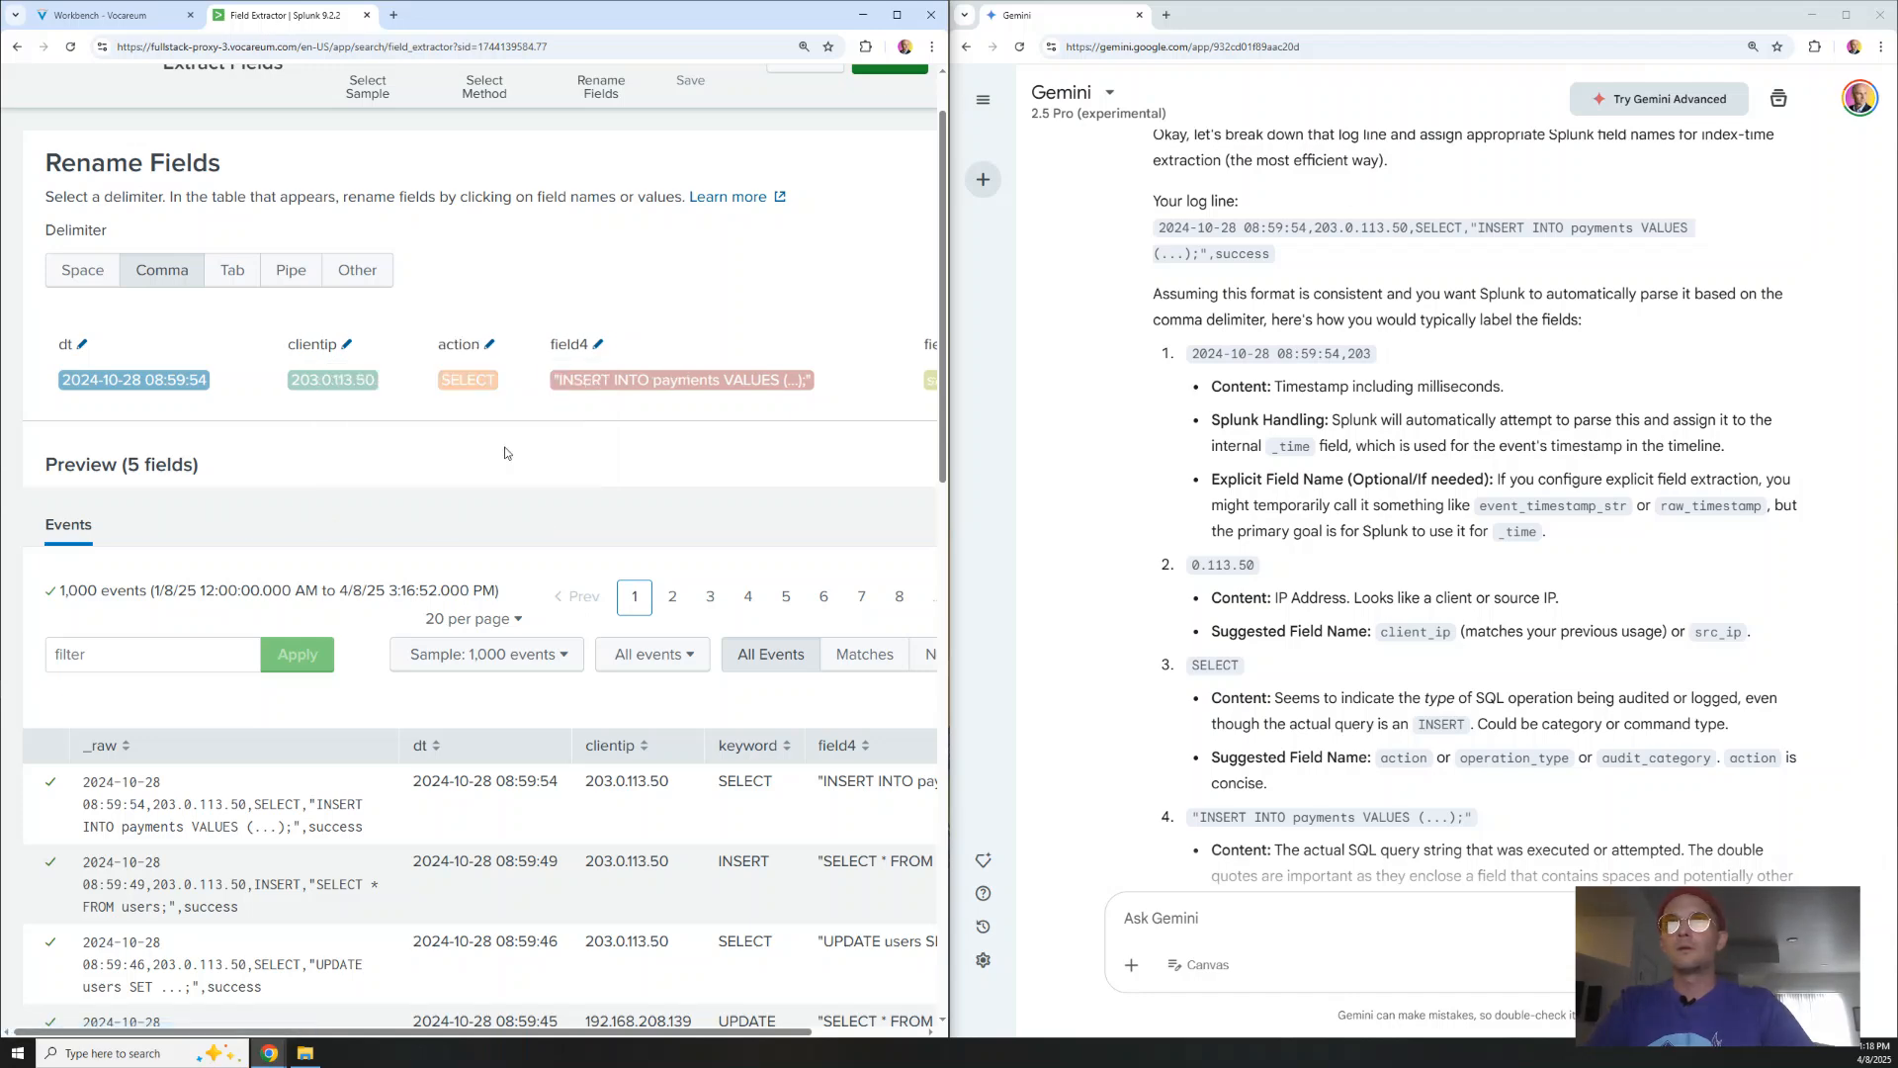
# Rename field4, which holds the SQL statement, as query
pyautogui.scroll(-2, 1250, 619)
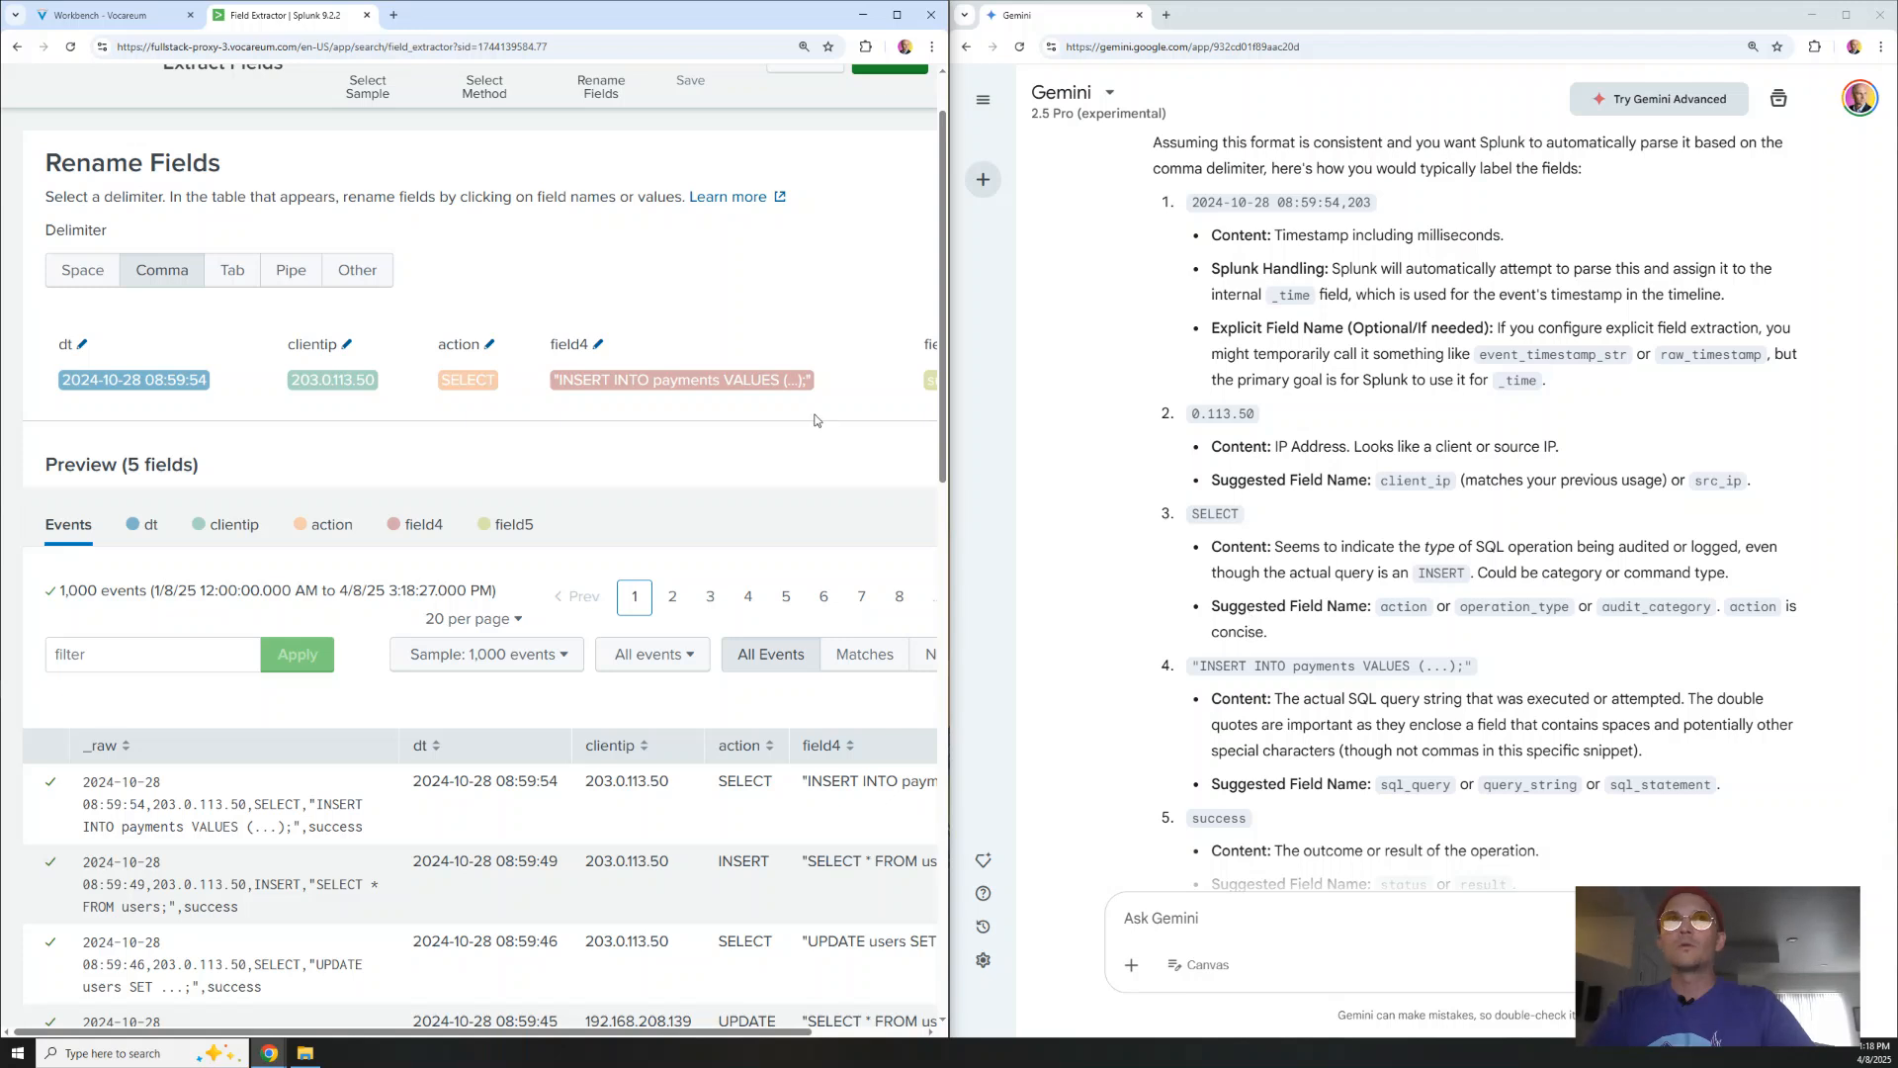
pyautogui.click(598, 346)
pyautogui.write('query')
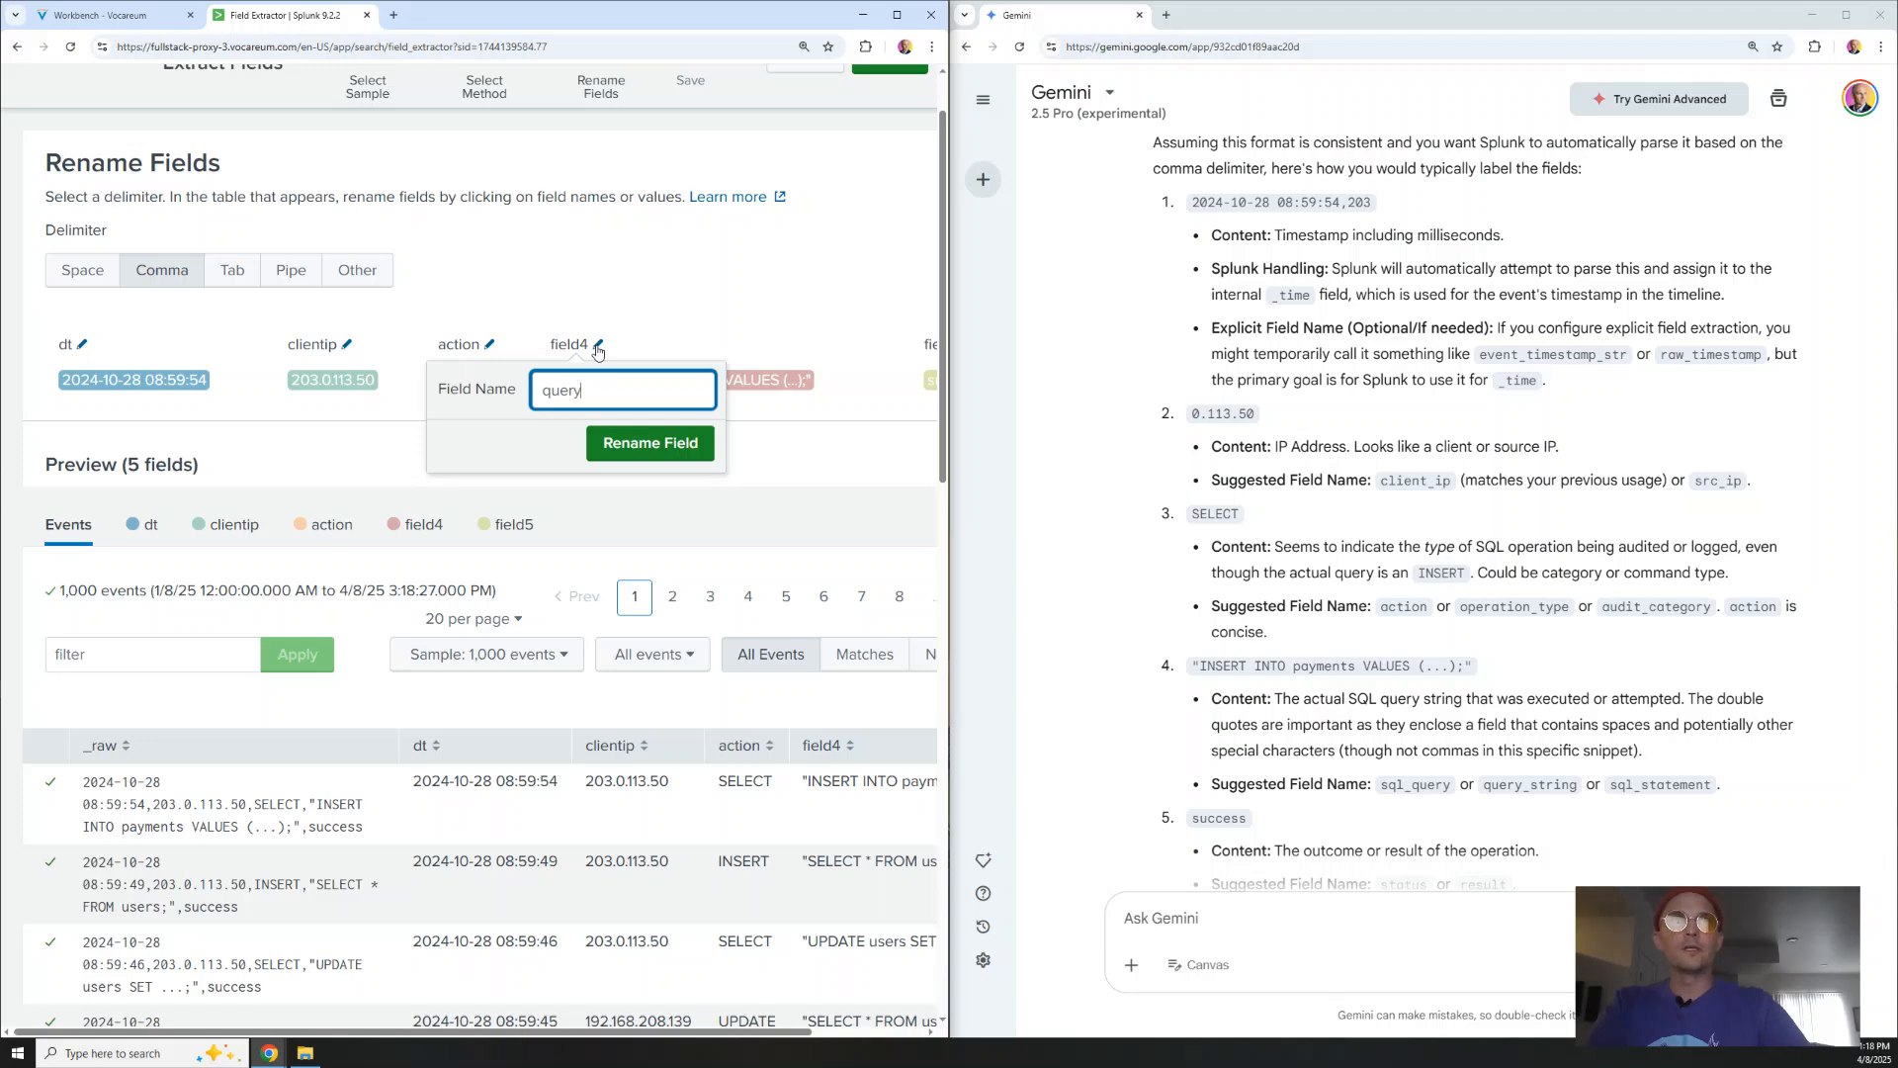
pyautogui.click(634, 447)
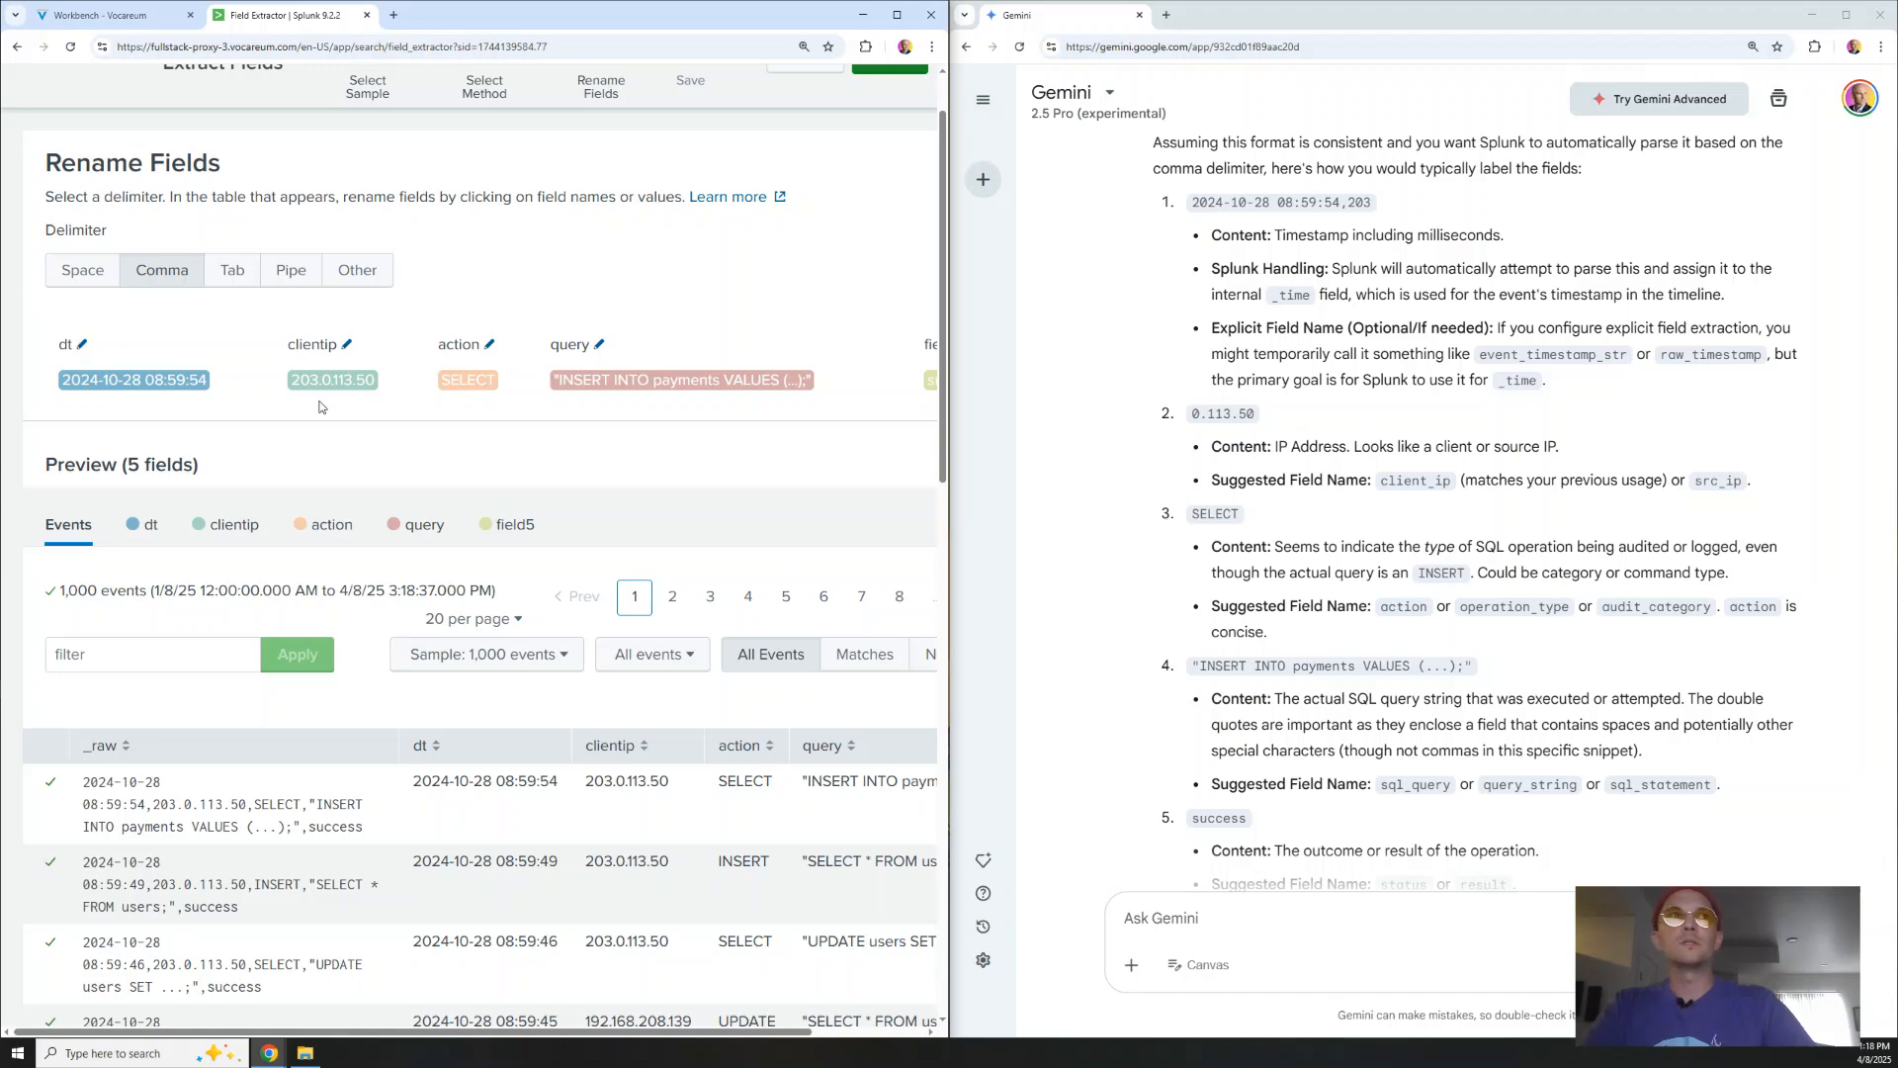
# Rename field5, which holds the success result, as status
pyautogui.hscroll(2, 623, 334)
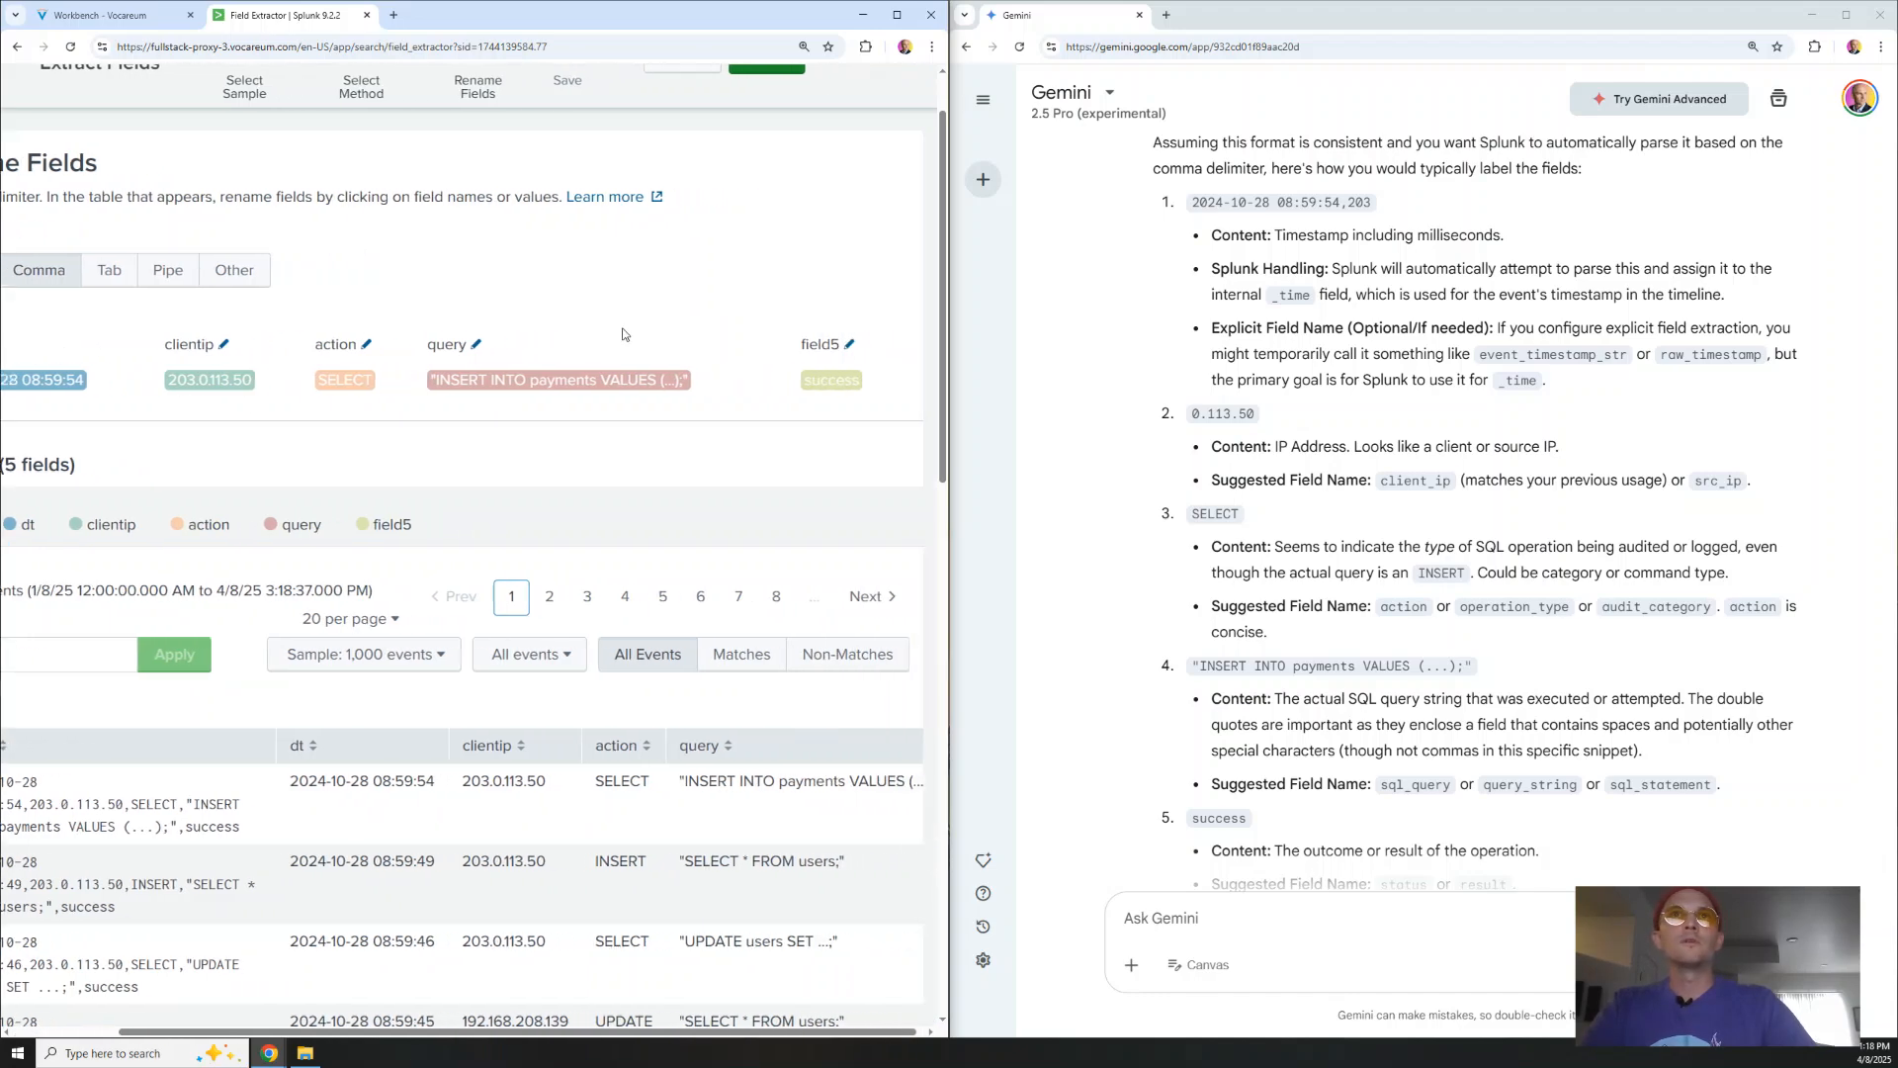
pyautogui.scroll(-1, 1374, 568)
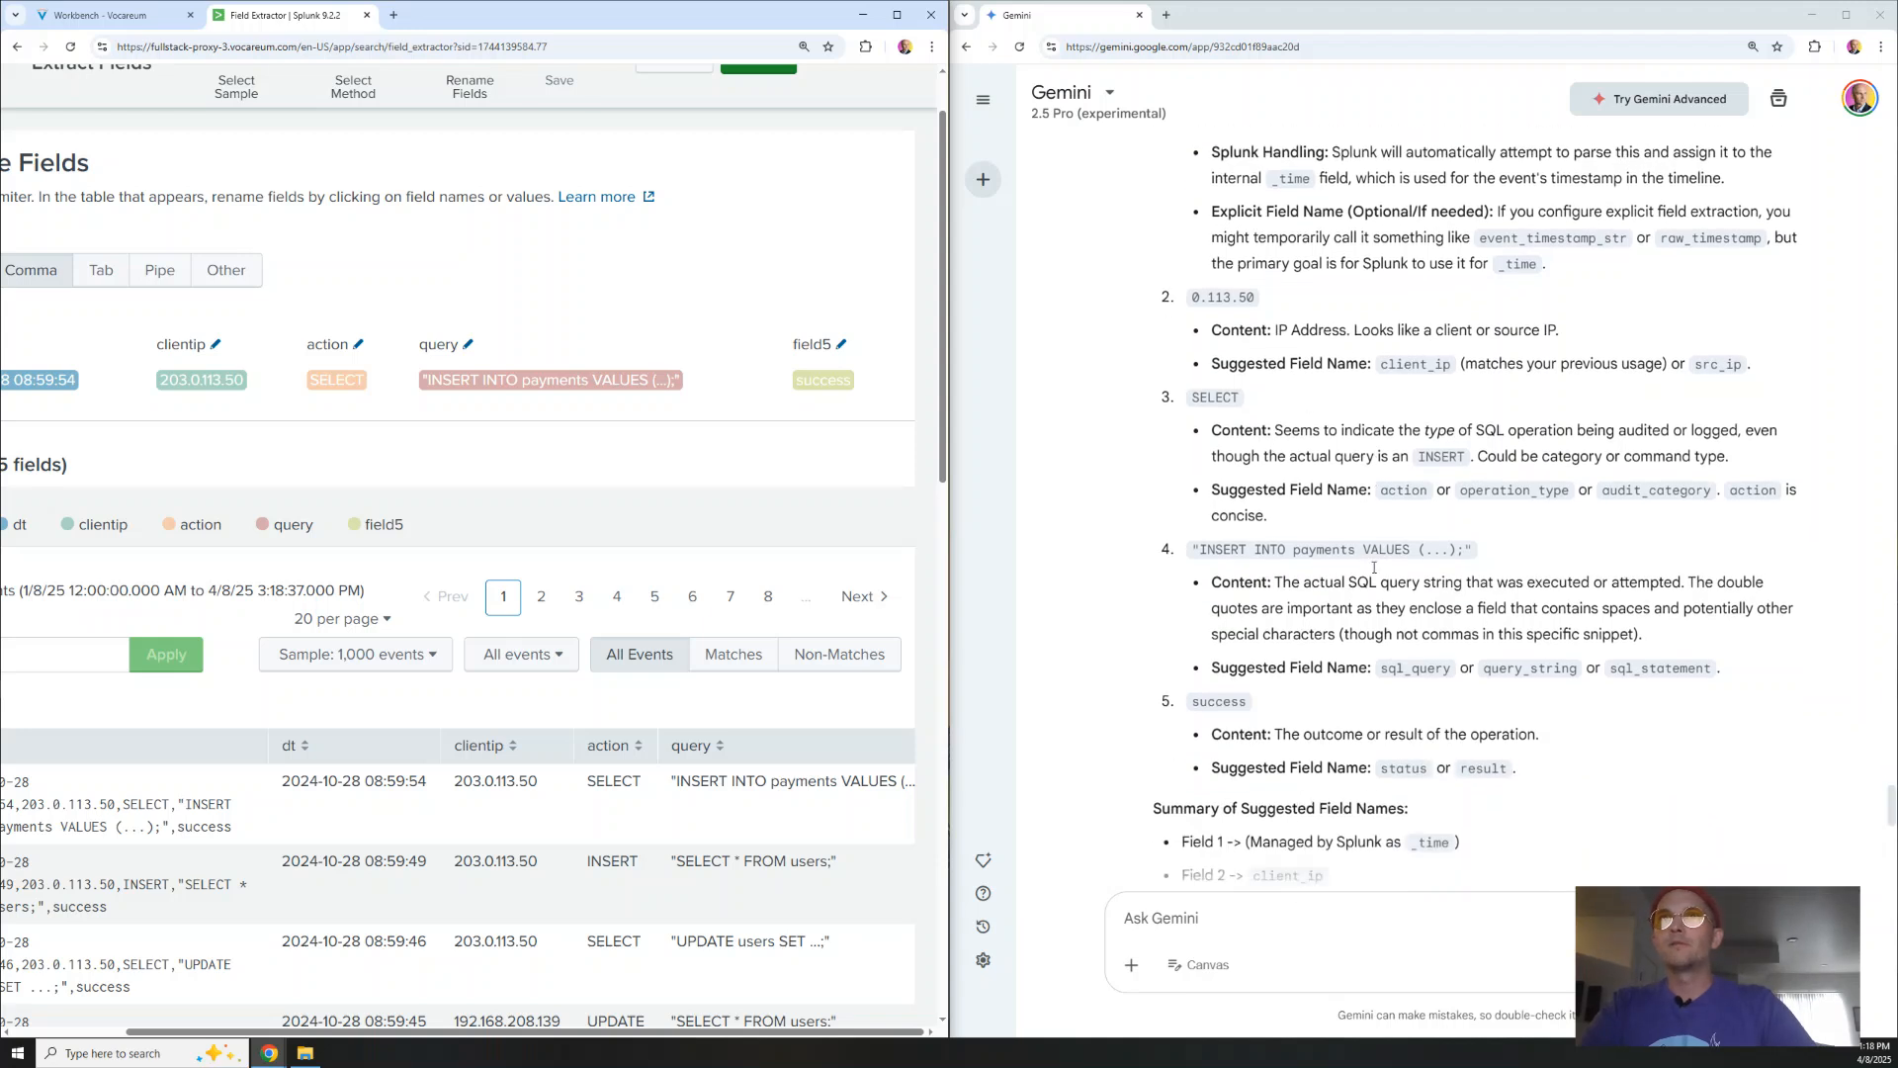
pyautogui.click(842, 346)
pyautogui.hotkey('ctrl', 'a')
pyautogui.write('status')
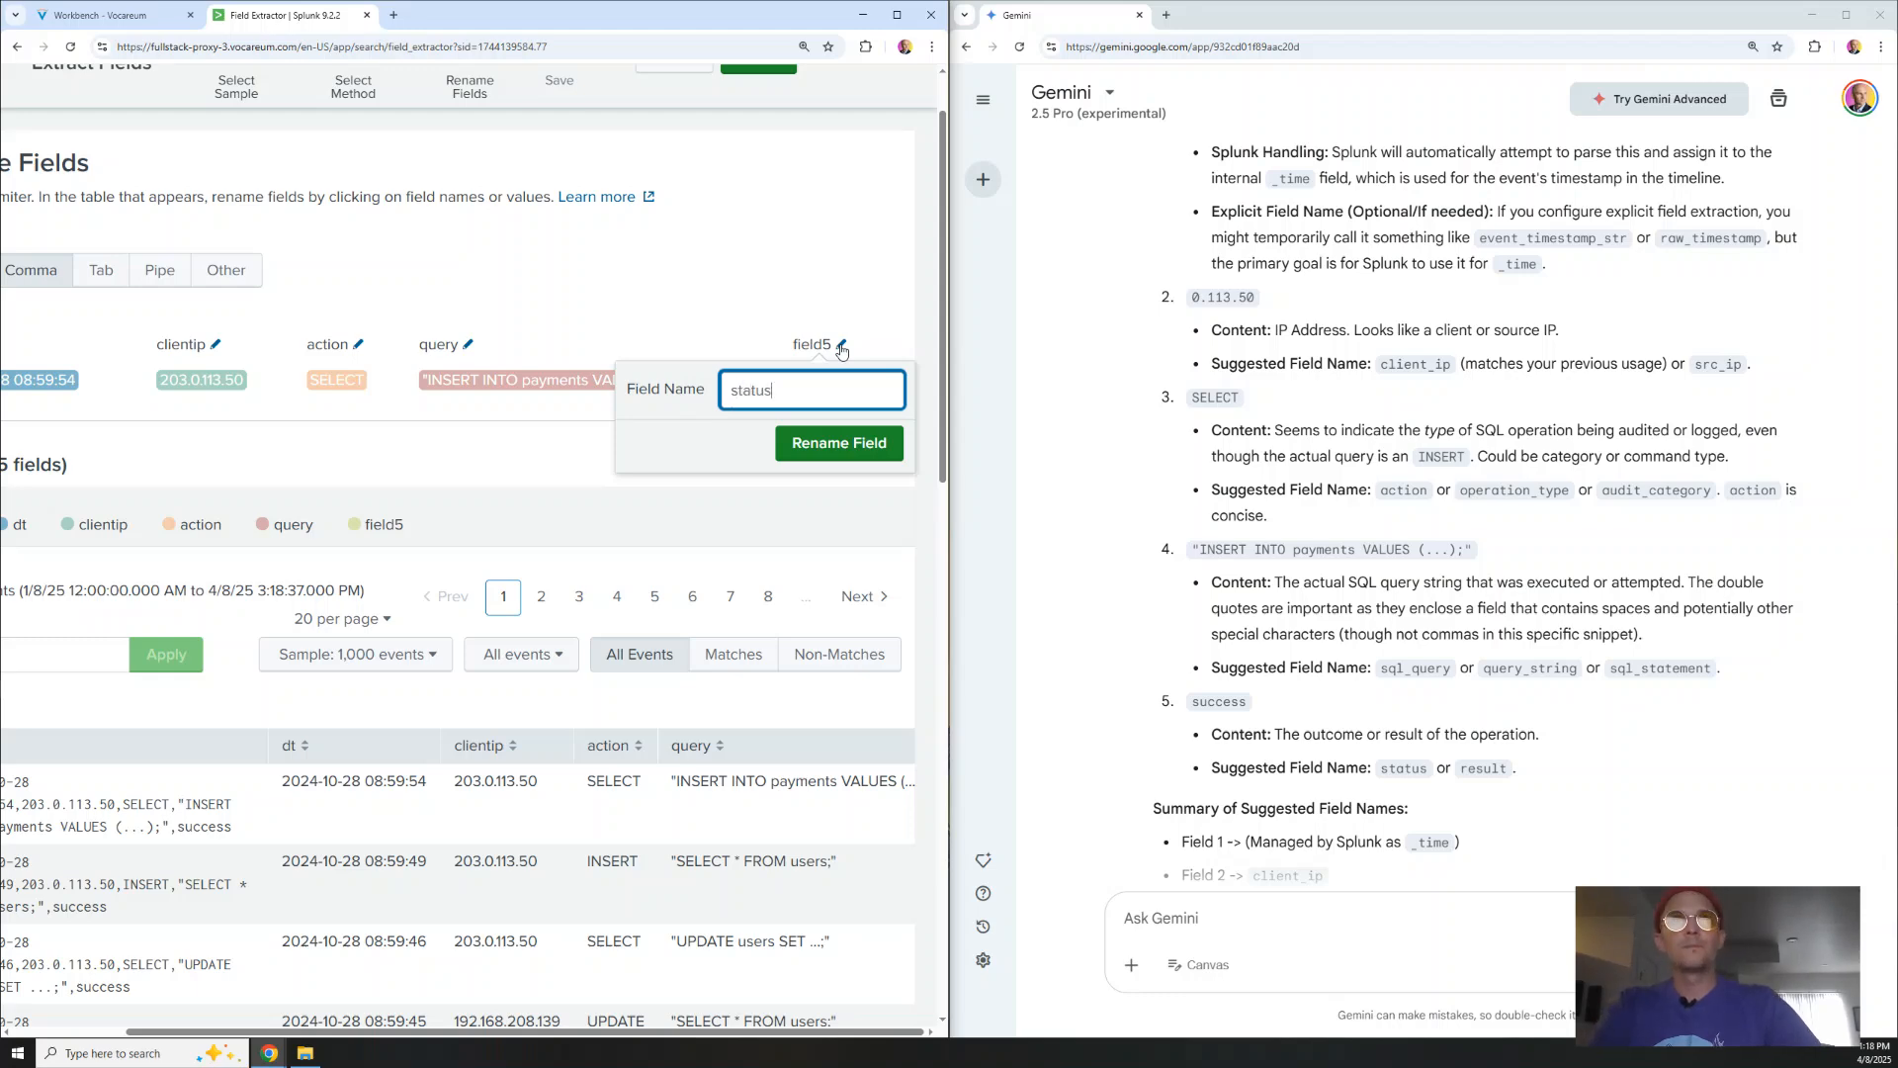
pyautogui.click(830, 445)
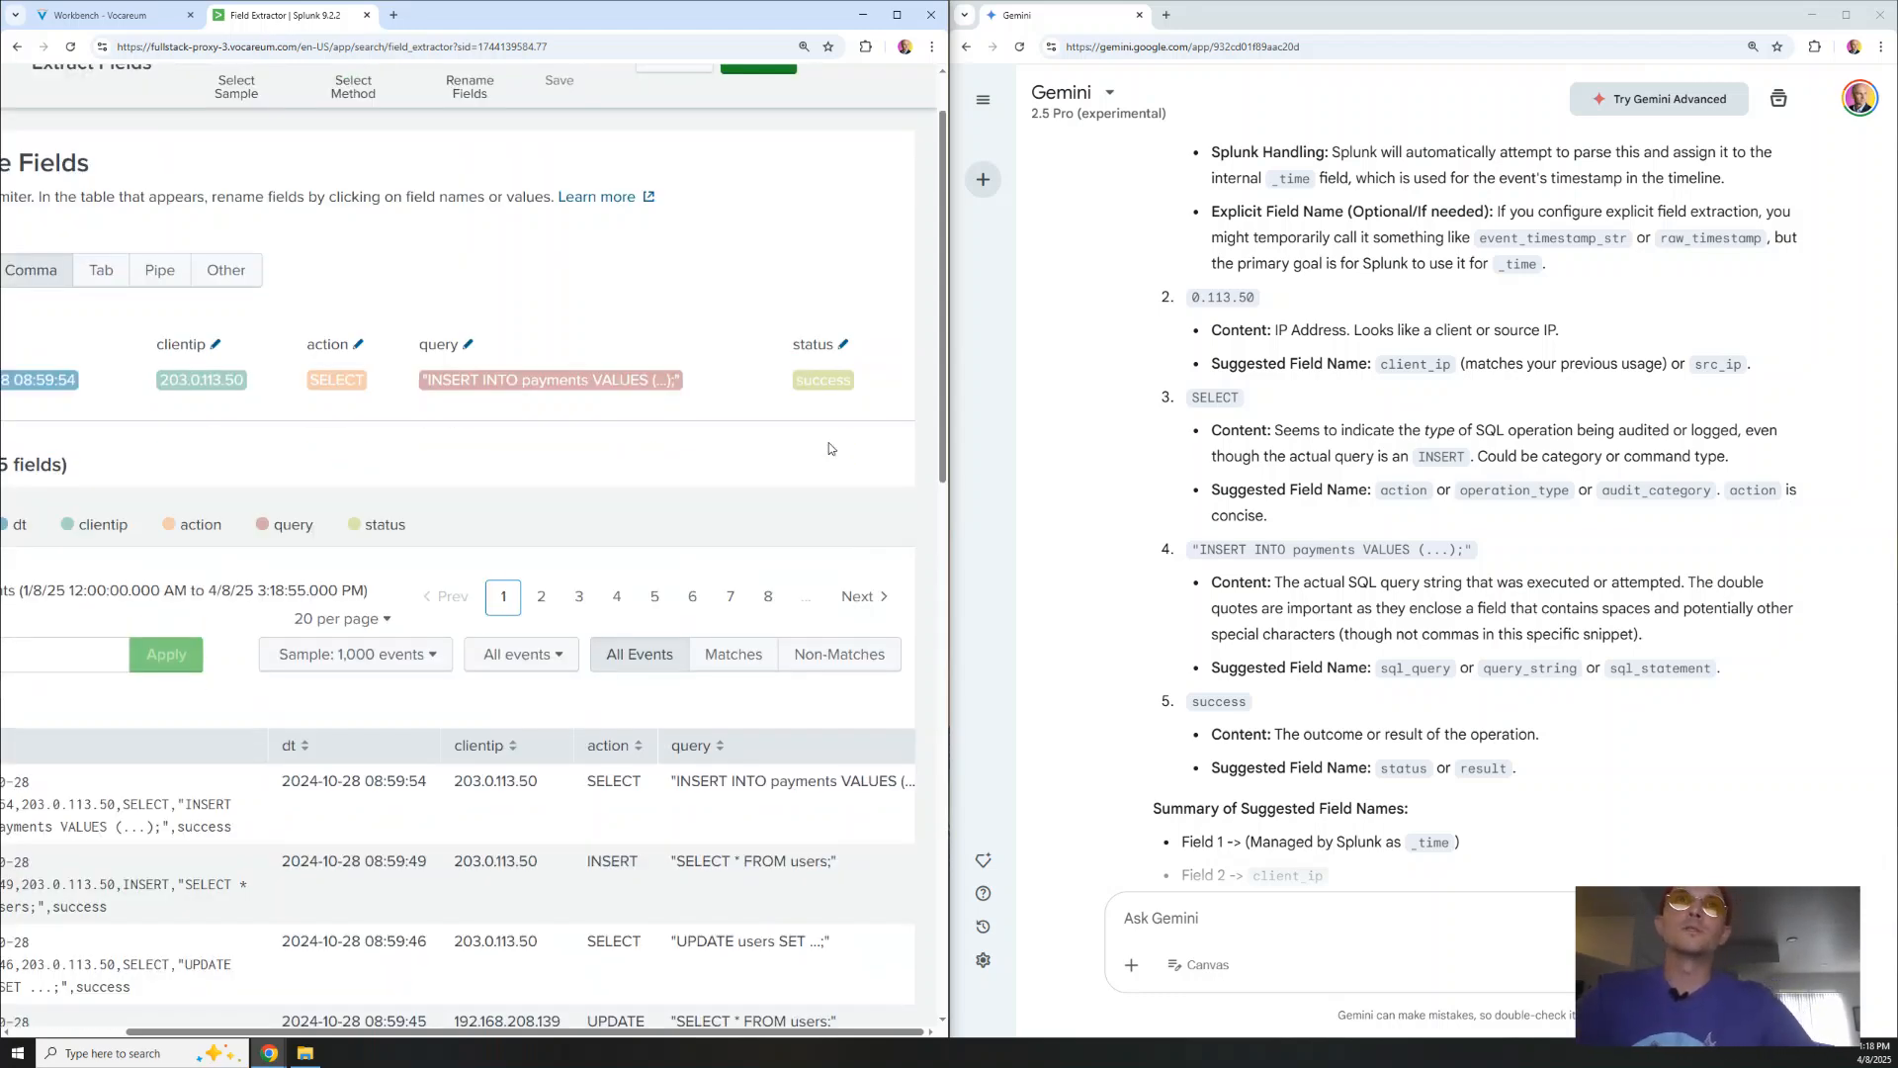
# Accept the renamed fields and finish the extraction under the name DB
pyautogui.hscroll(-3, 829, 448)
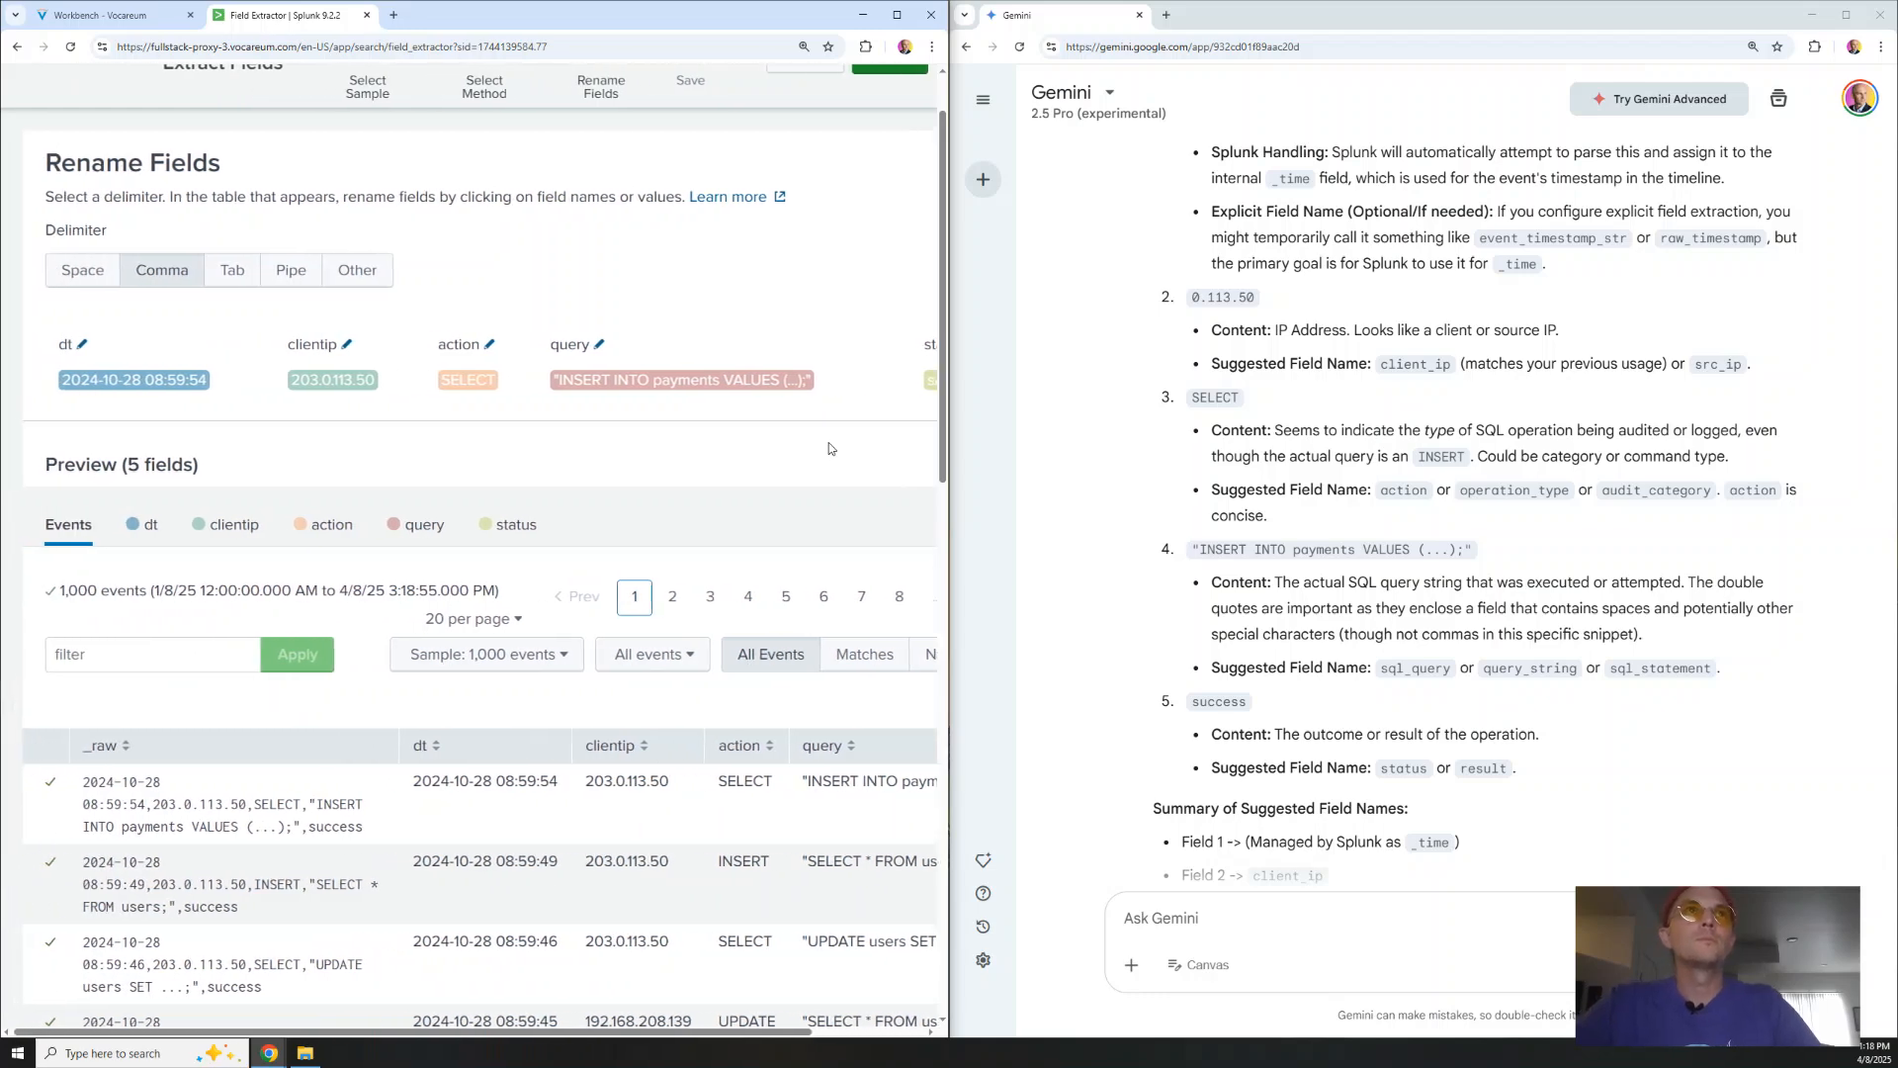
pyautogui.hscroll(2, 829, 448)
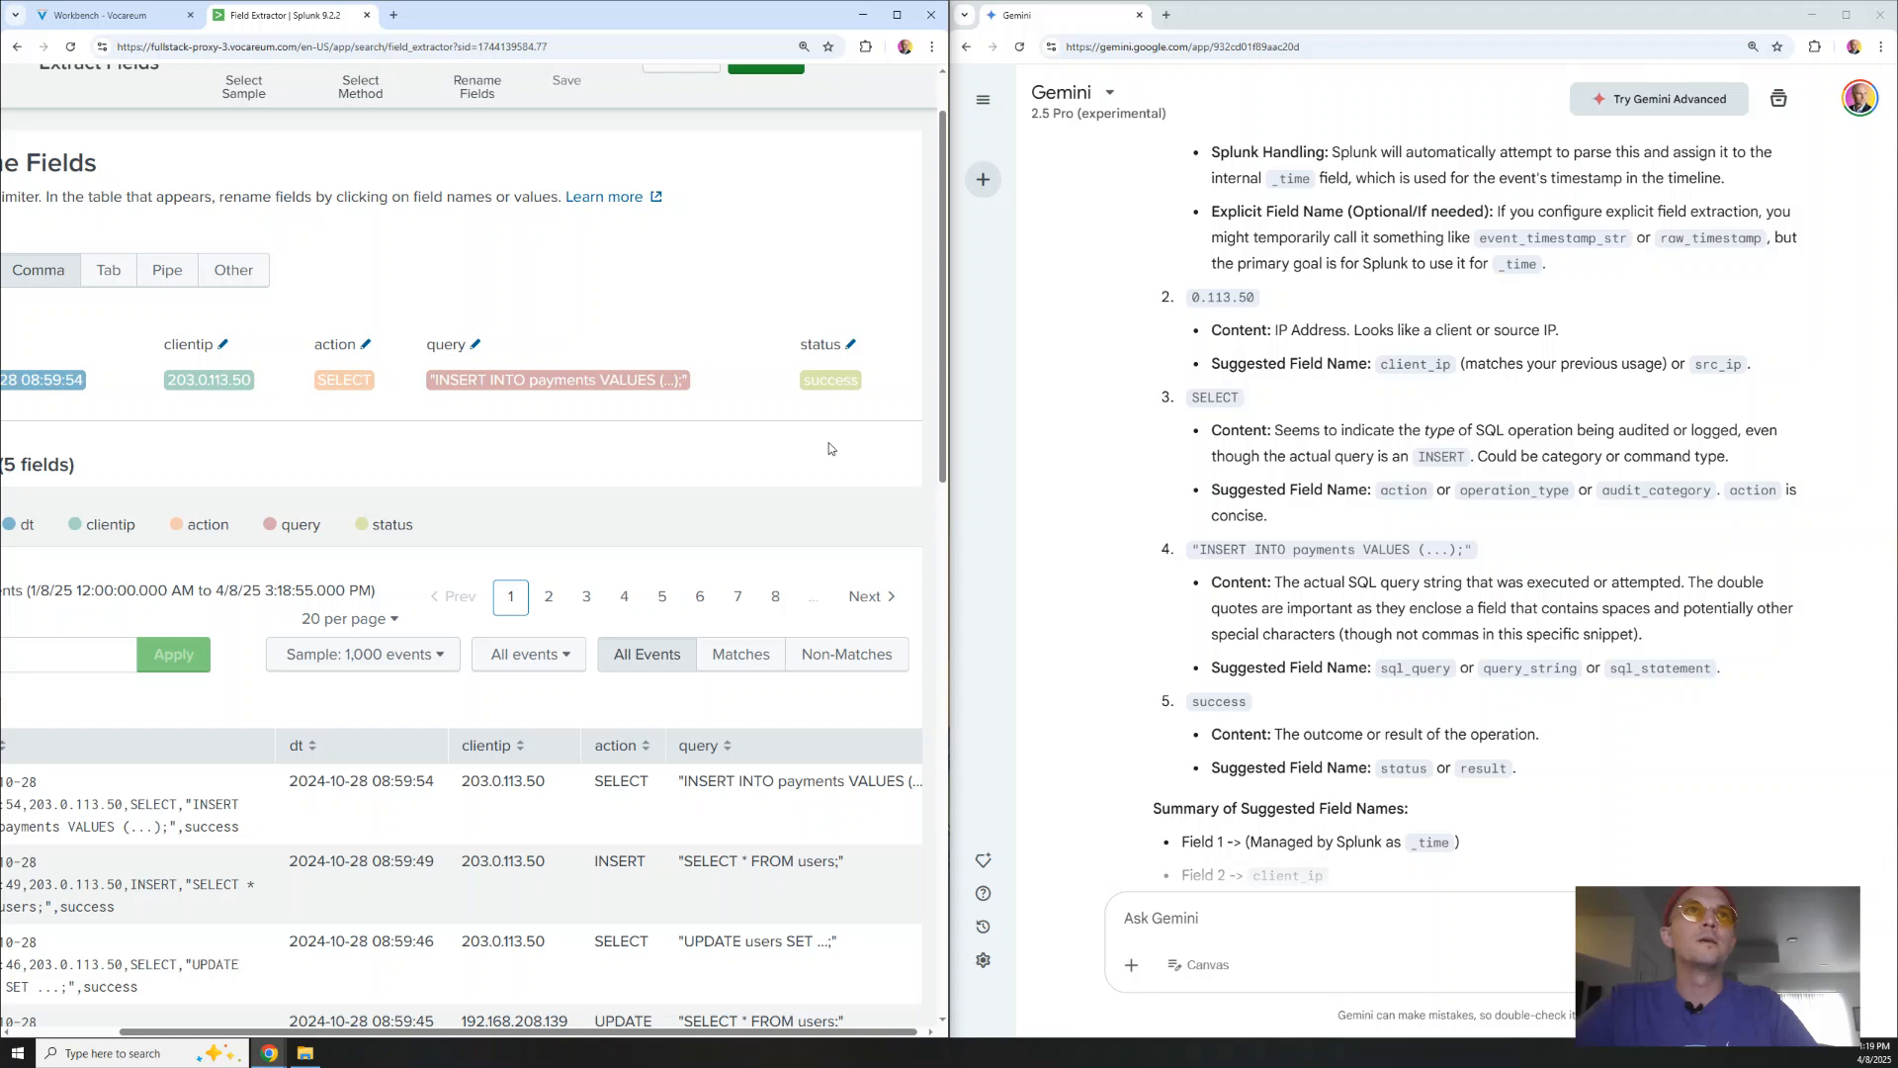
pyautogui.hscroll(1, 829, 448)
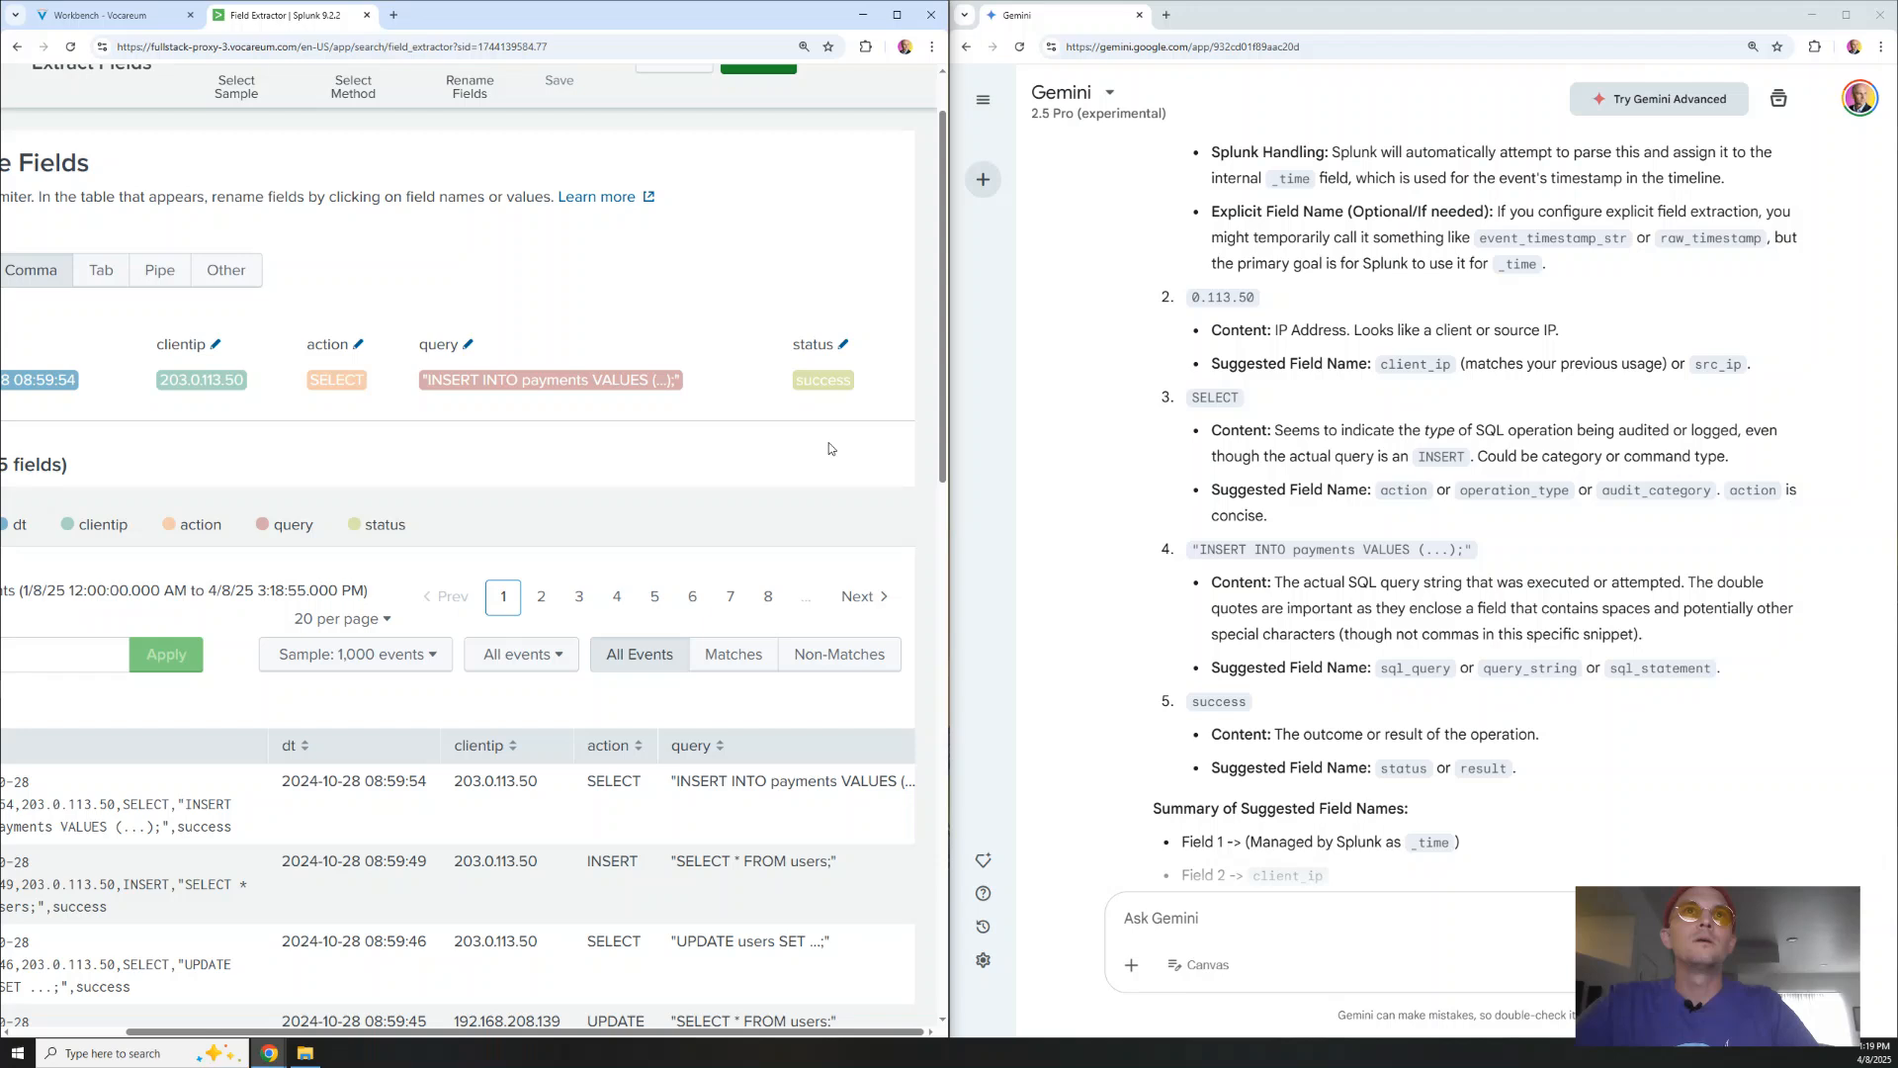
pyautogui.scroll(2, 829, 447)
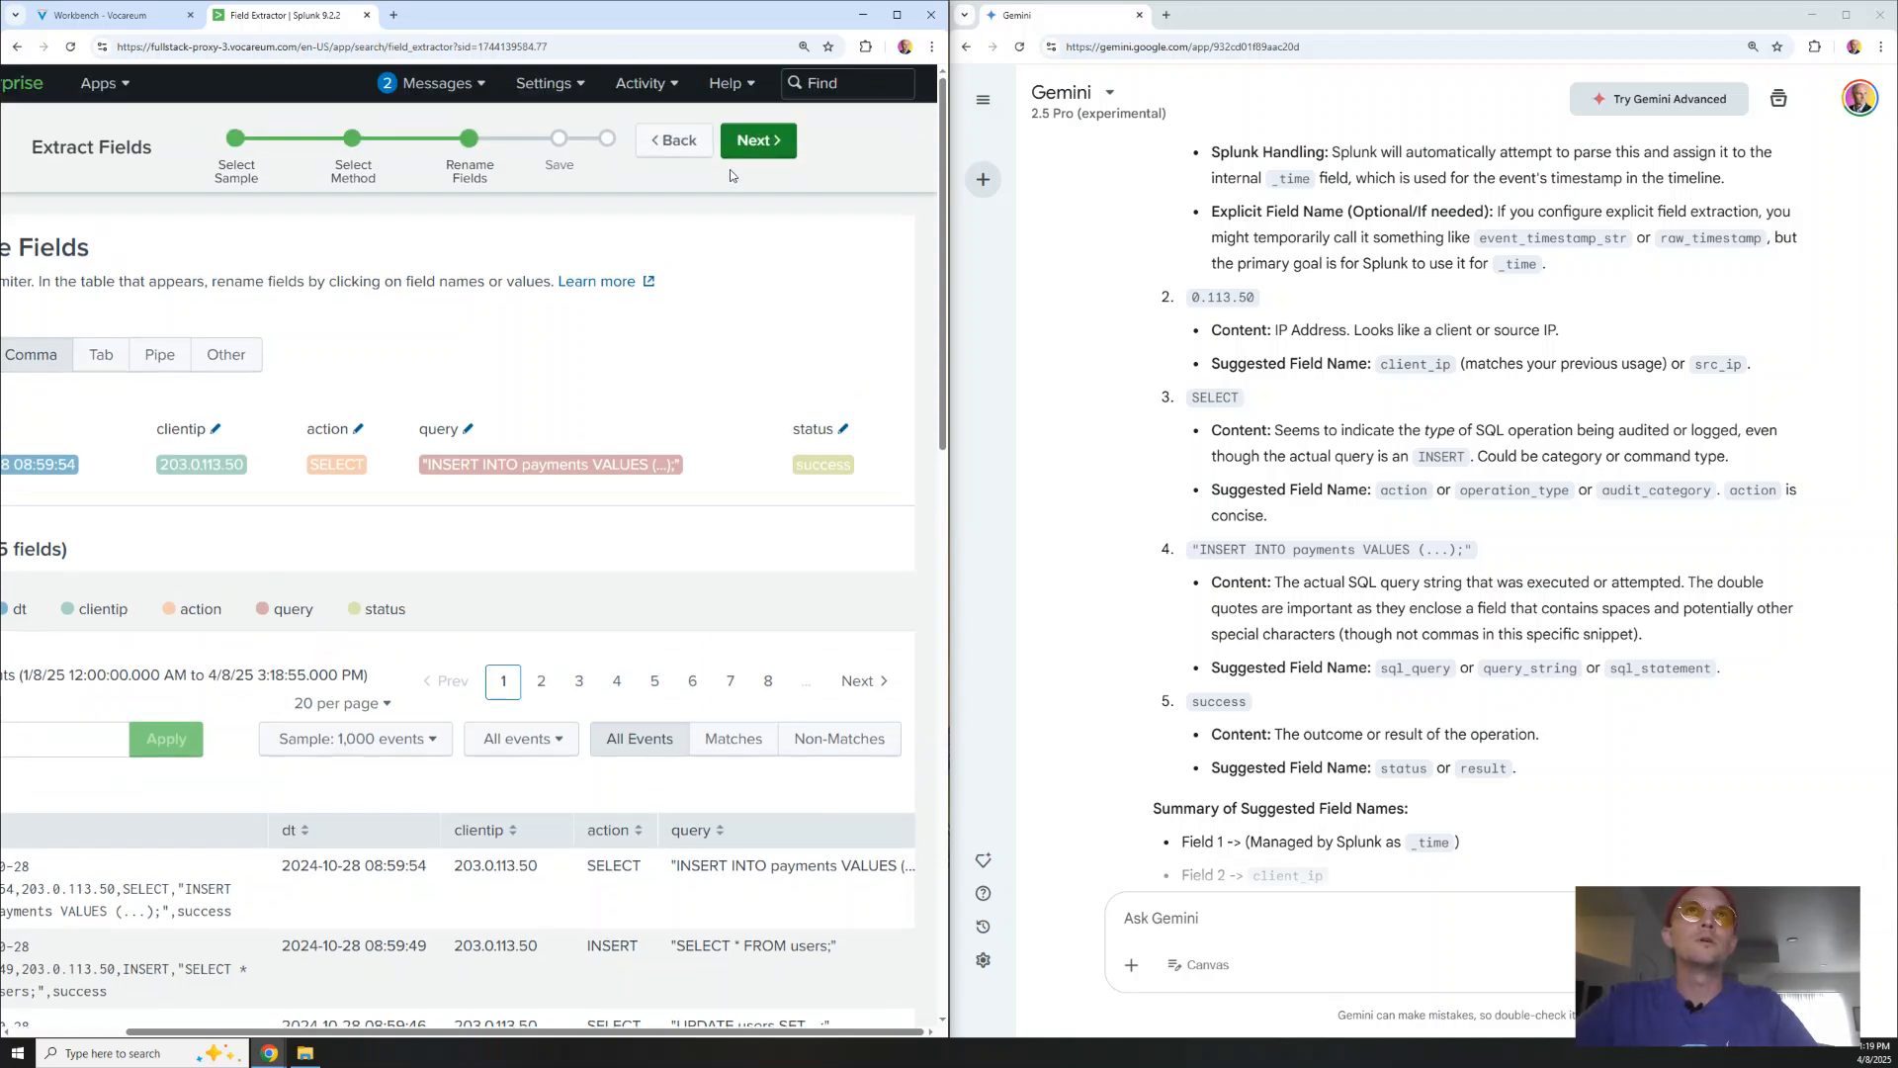
pyautogui.click(762, 162)
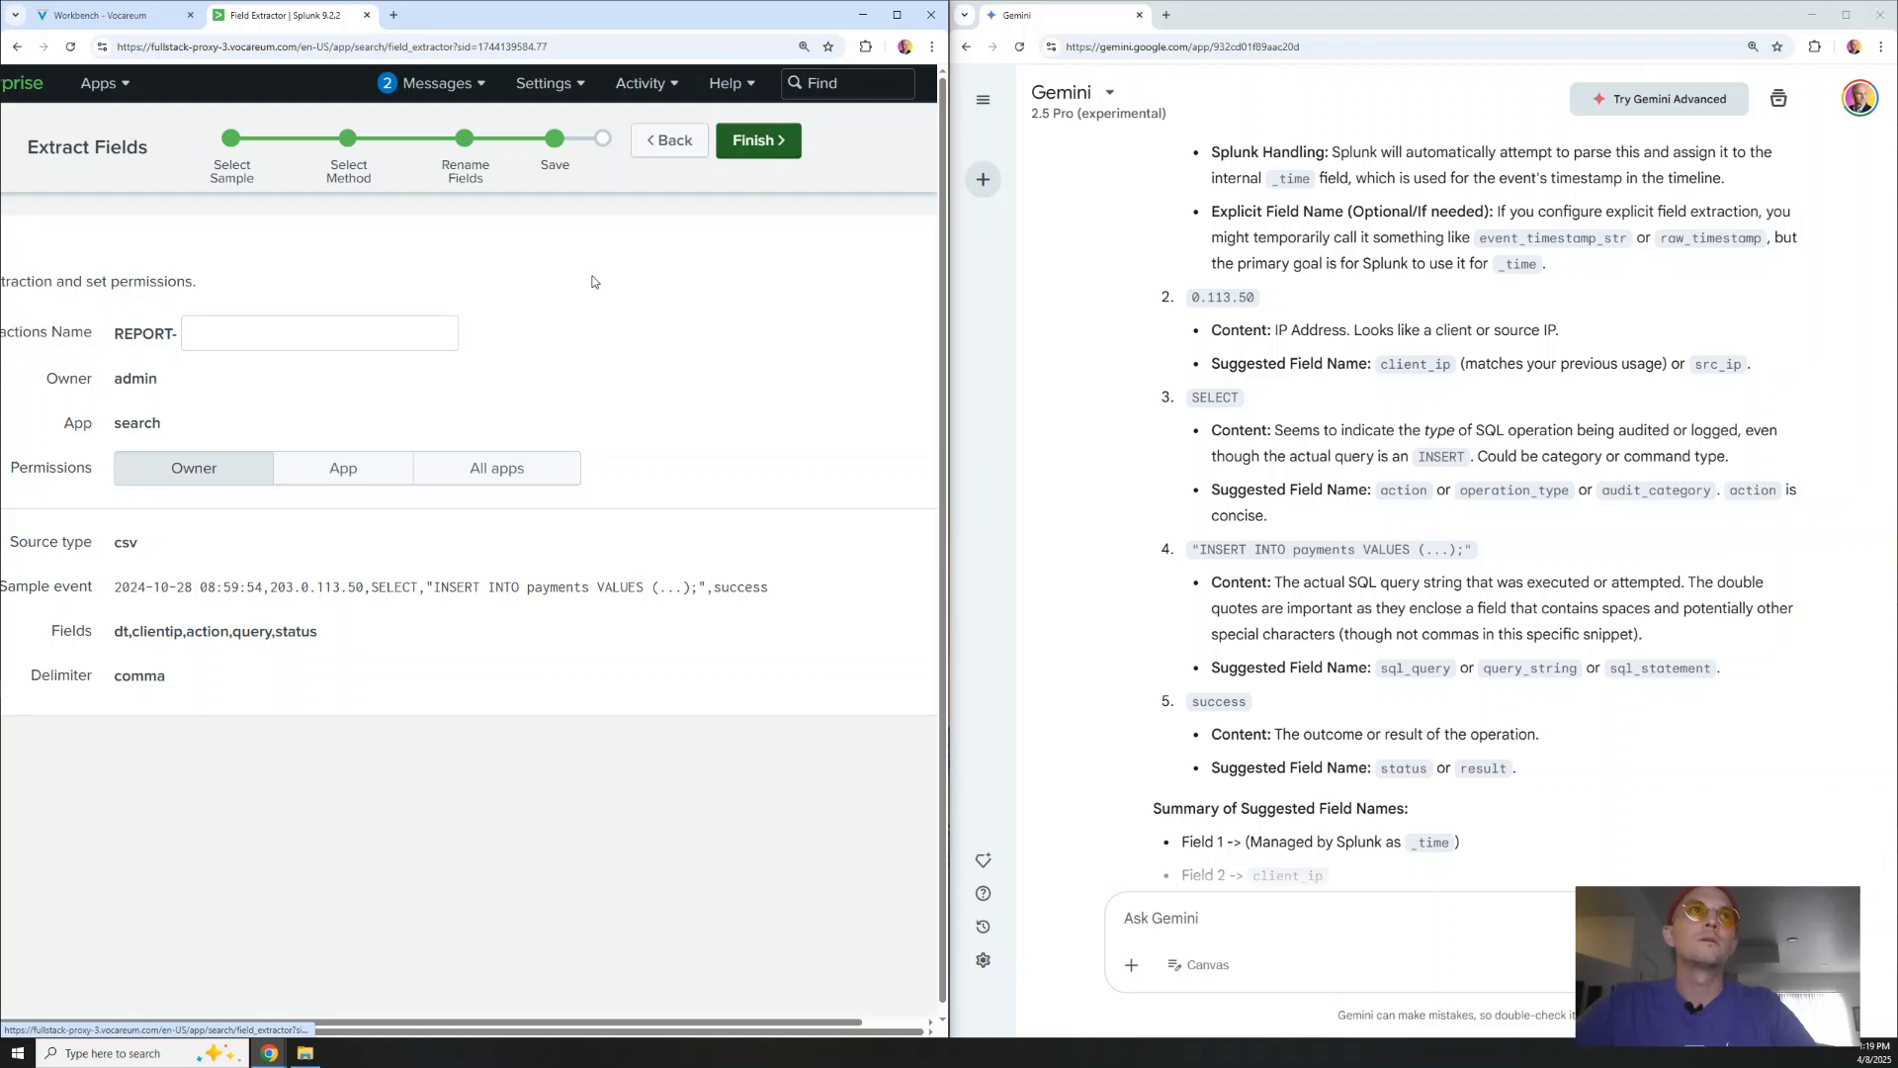
pyautogui.click(312, 322)
pyautogui.write('DB')
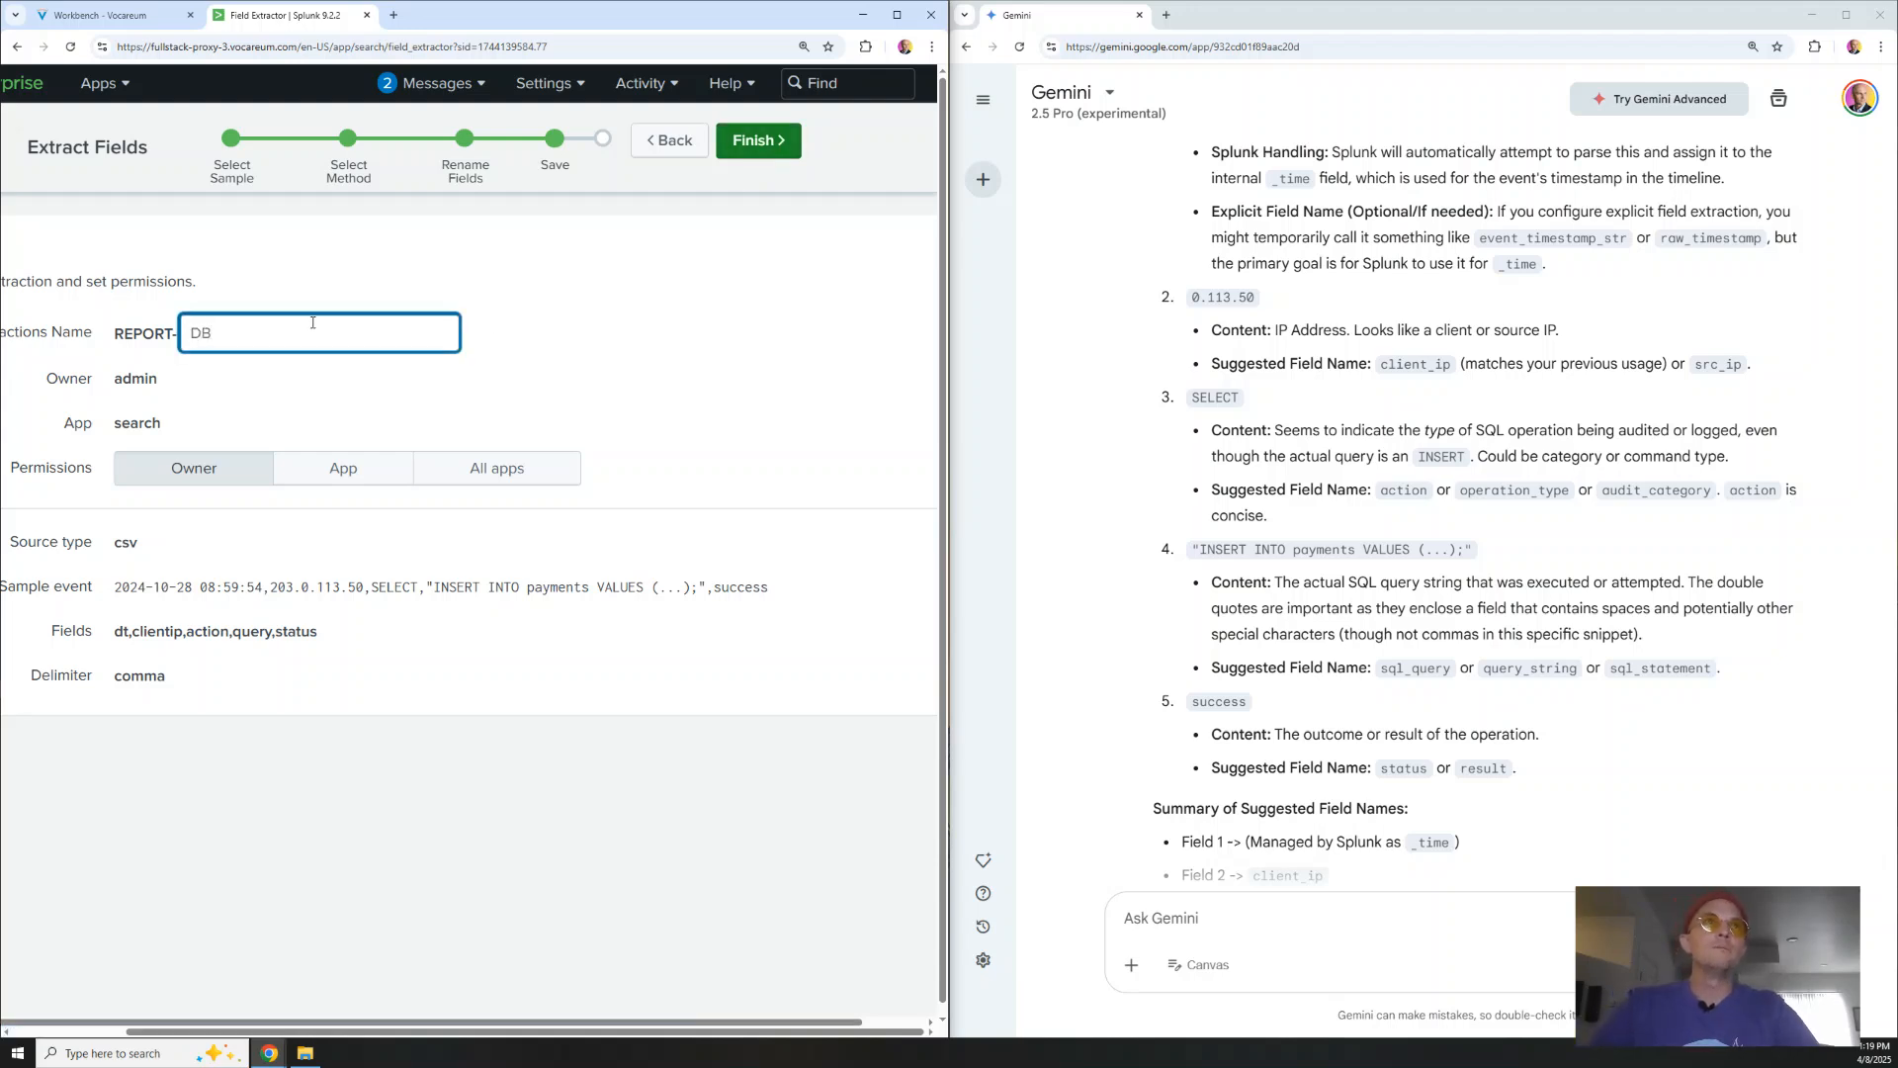
pyautogui.click(774, 143)
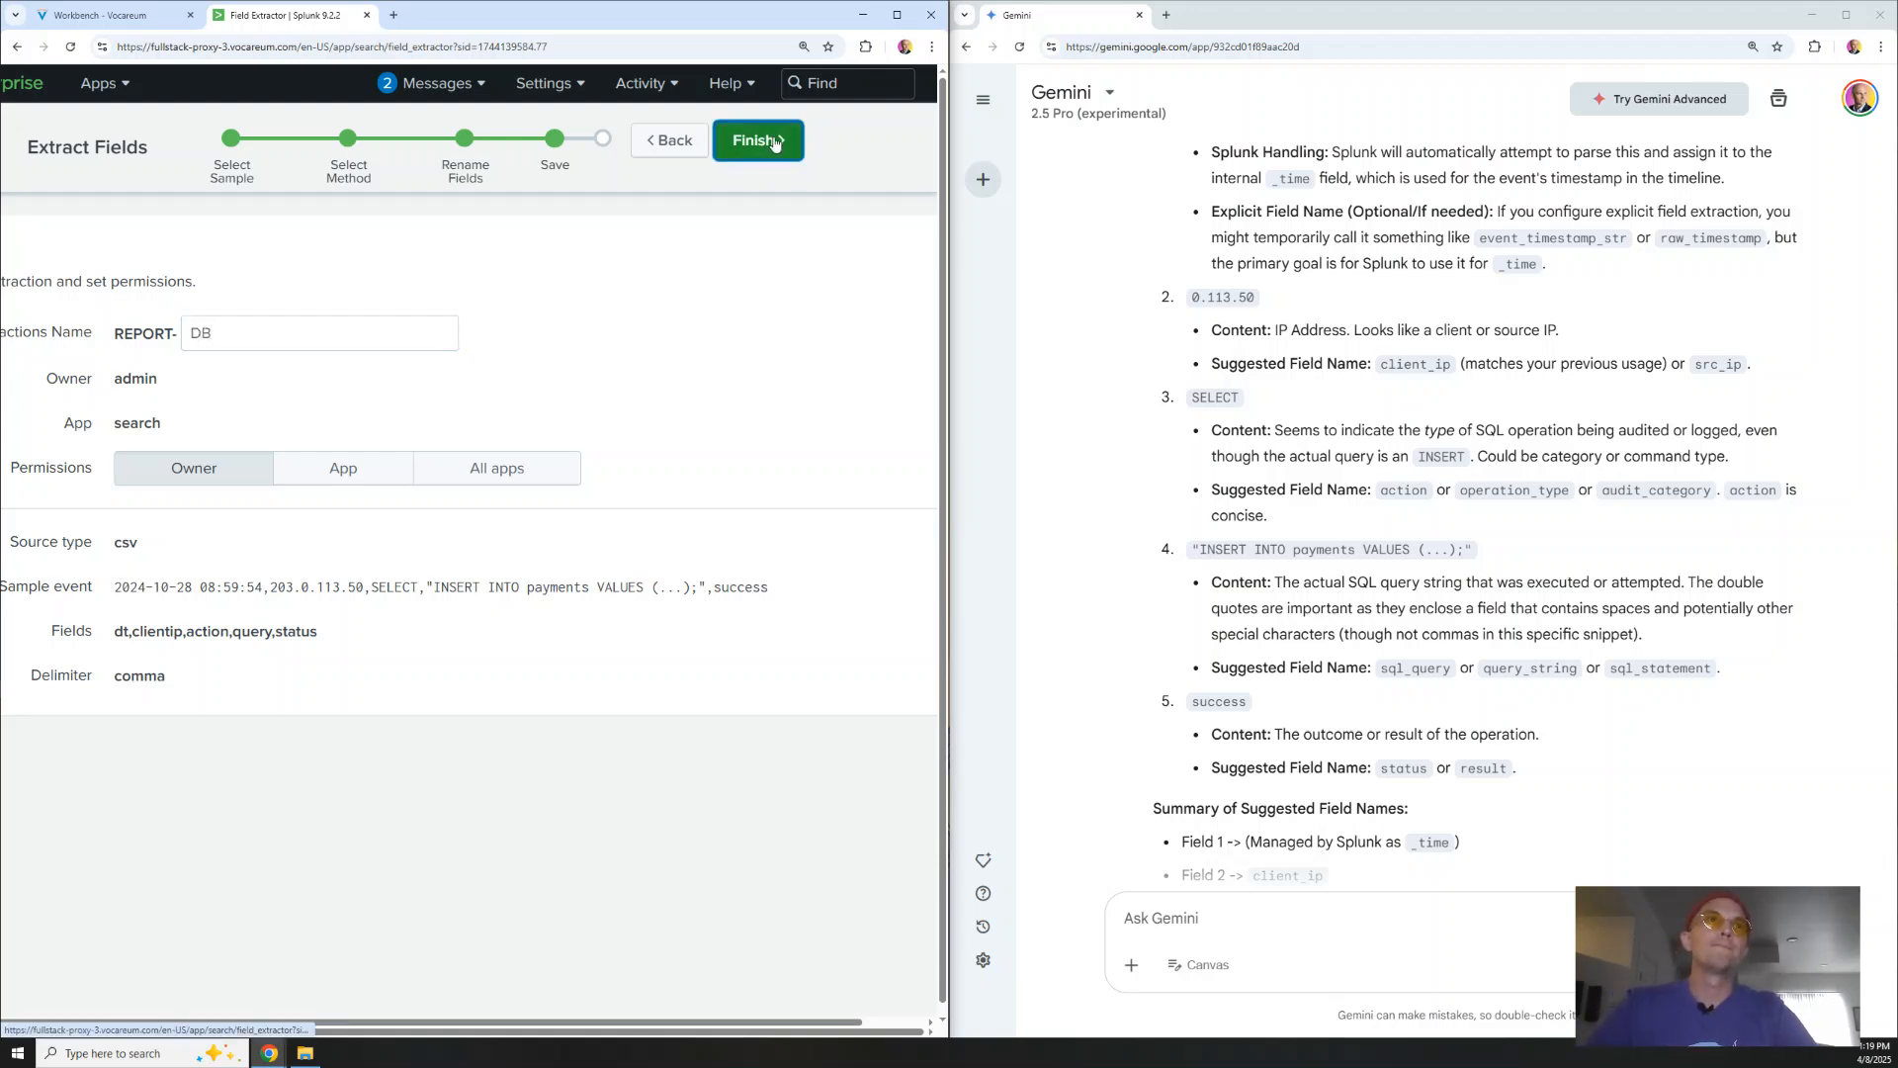
# Explore the newly created fields in Search and replace the query with source="dbserver.log", running it
pyautogui.click(904, 20)
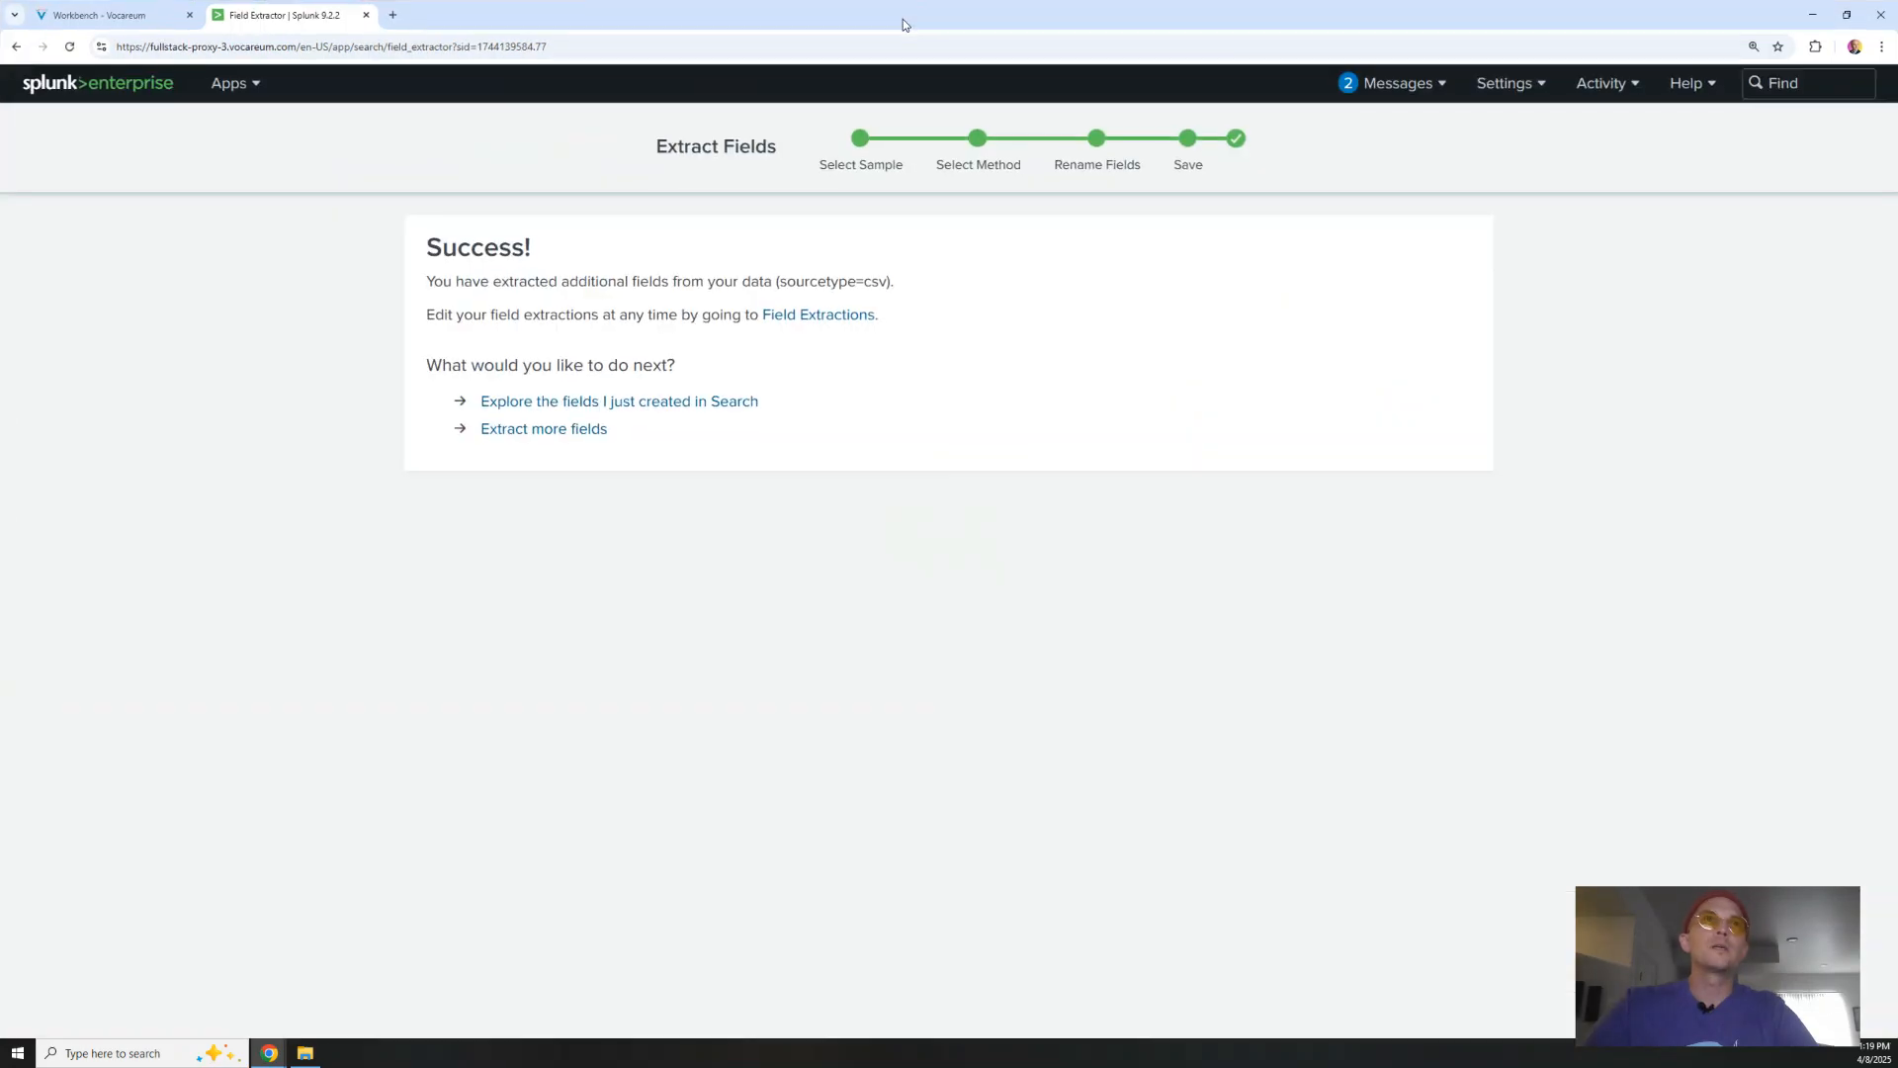
pyautogui.click(575, 402)
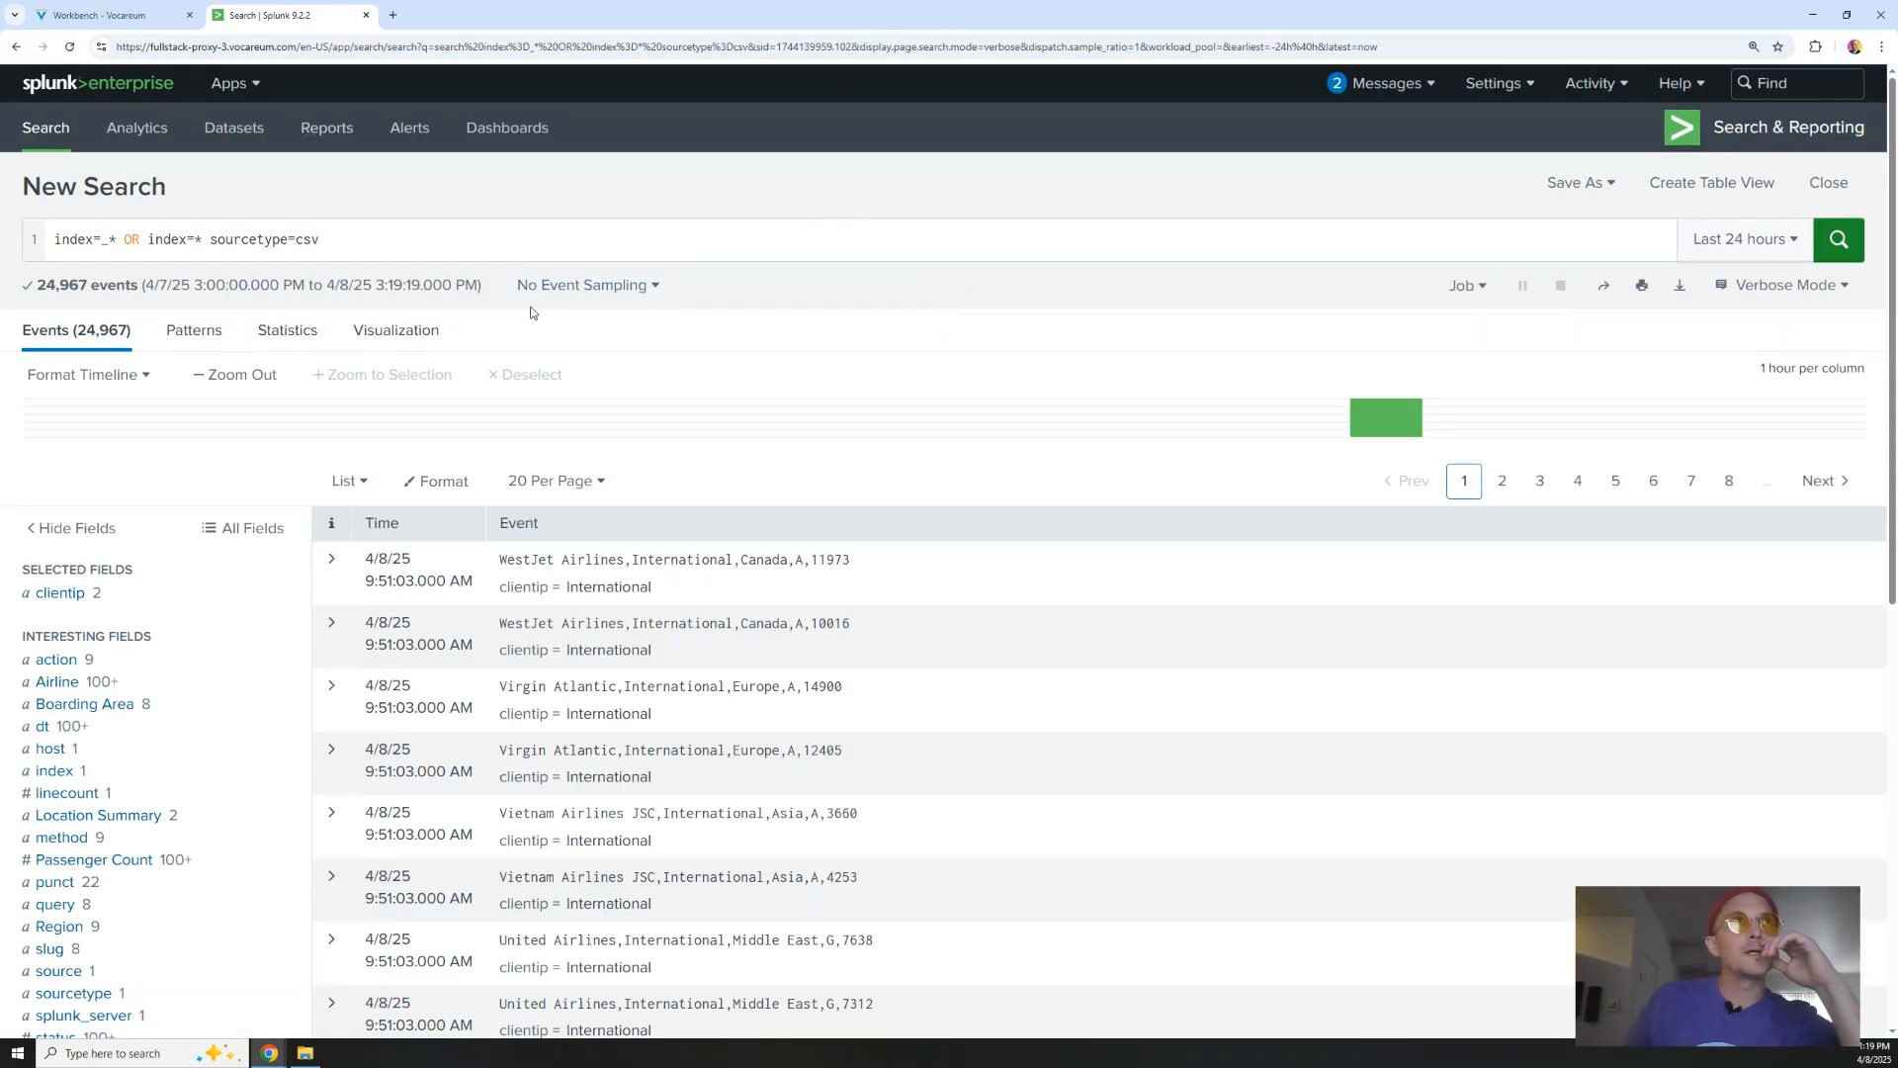
pyautogui.moveTo(326, 239); pyautogui.dragTo(2, 244)
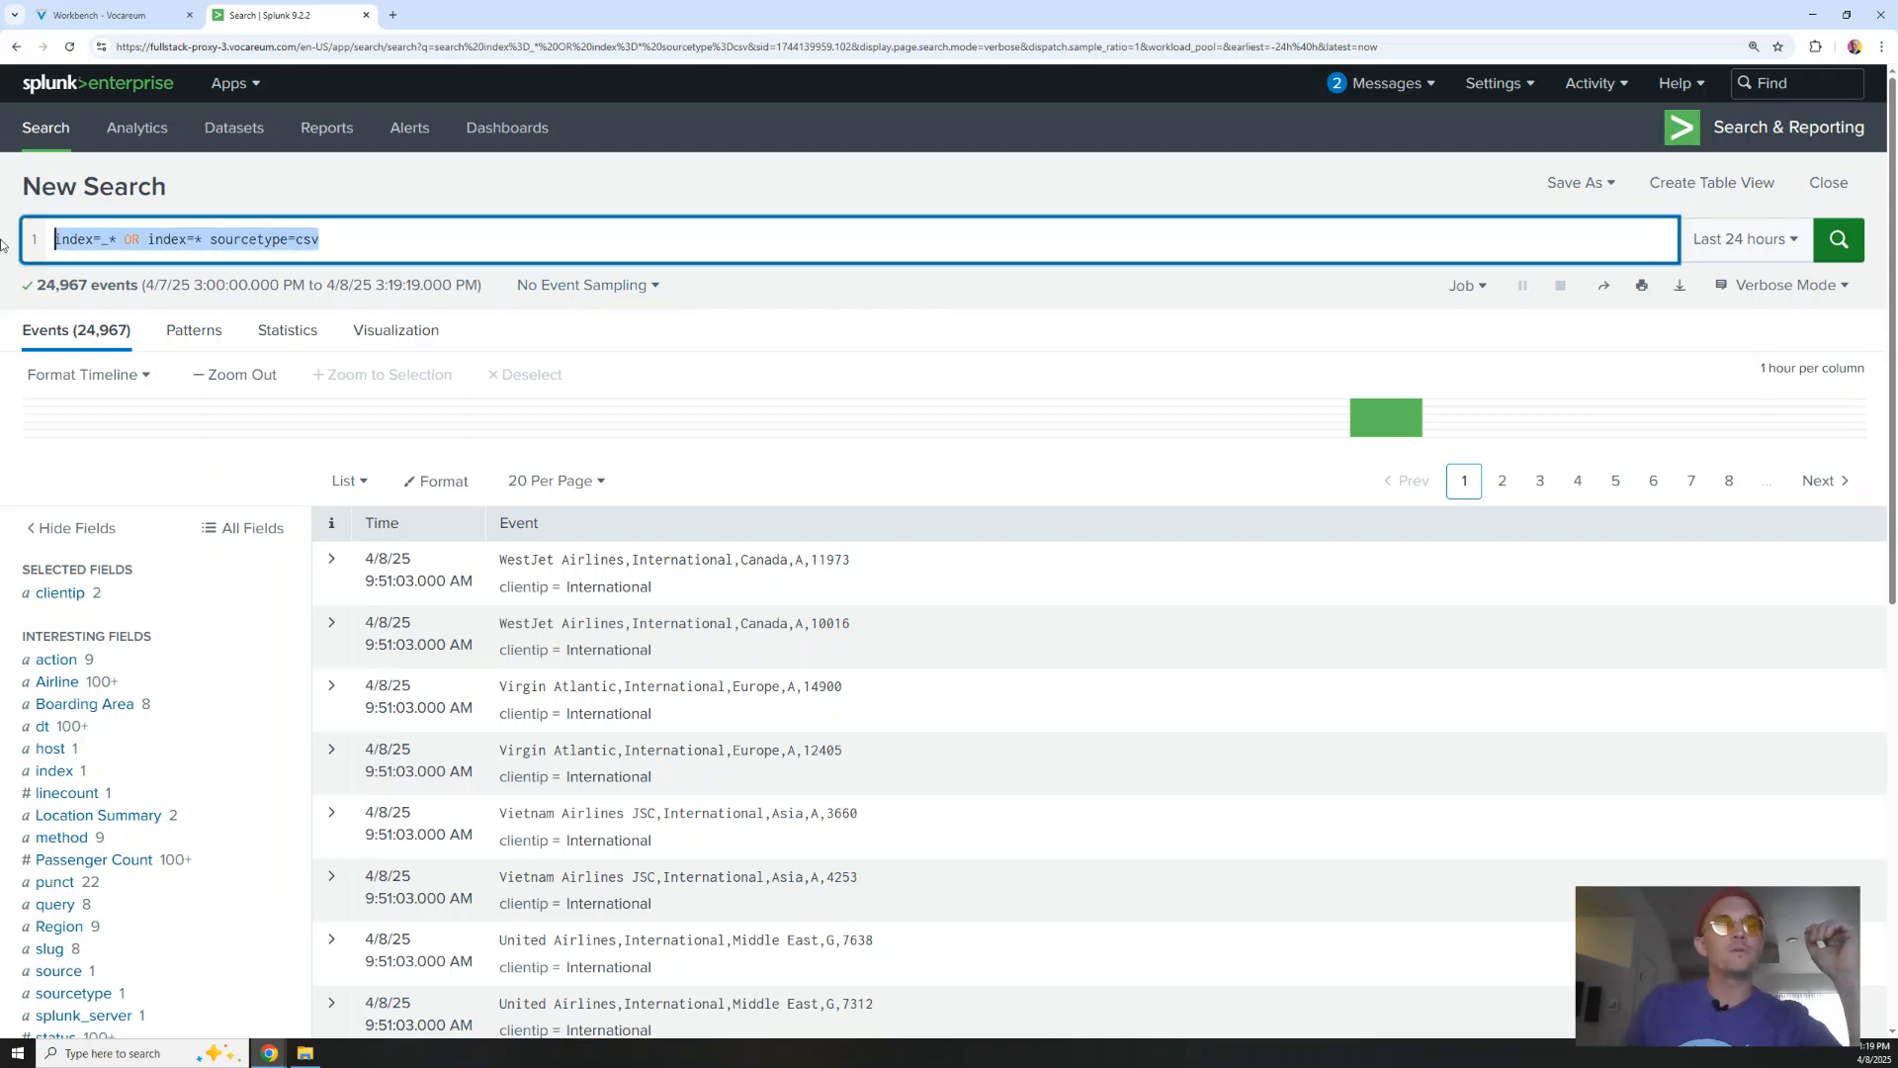
pyautogui.write('sourve')
pyautogui.press('BackSpace')
pyautogui.press('BackSpace')
pyautogui.write('ce=')
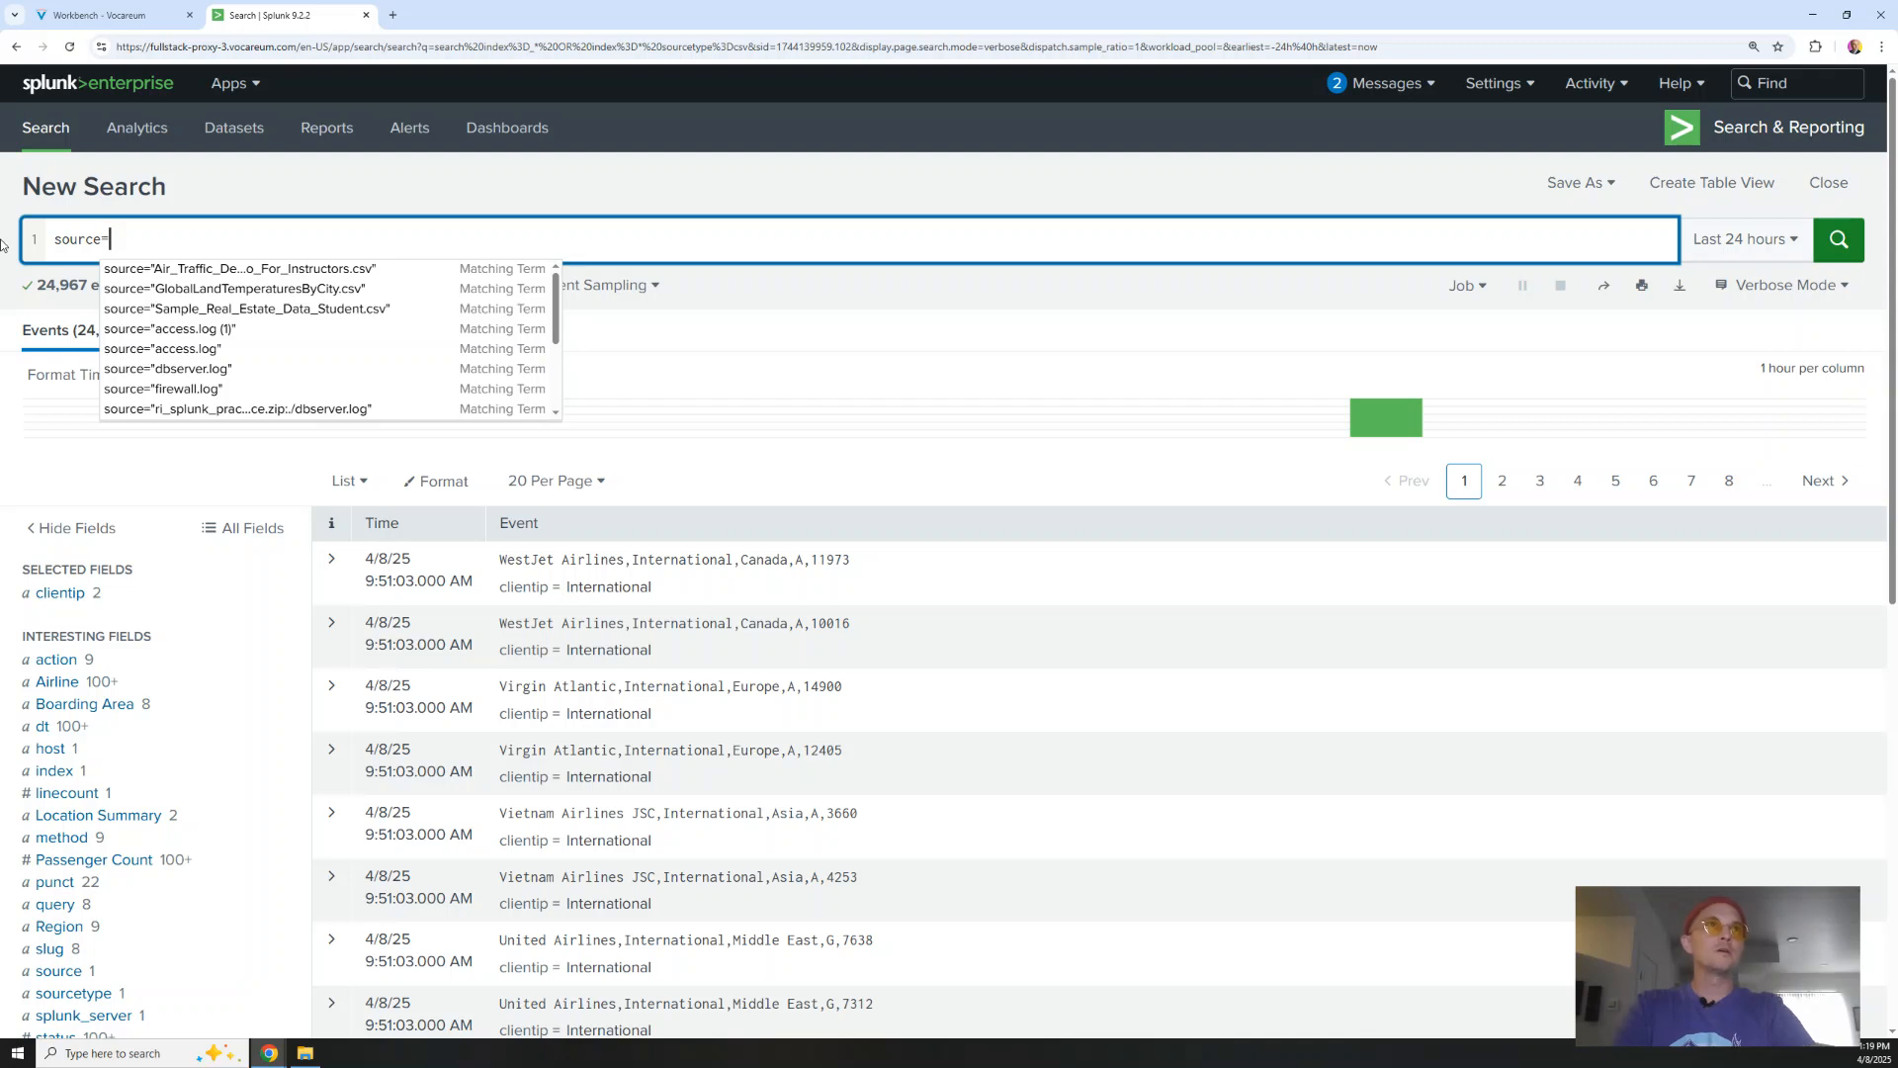
pyautogui.click(169, 368)
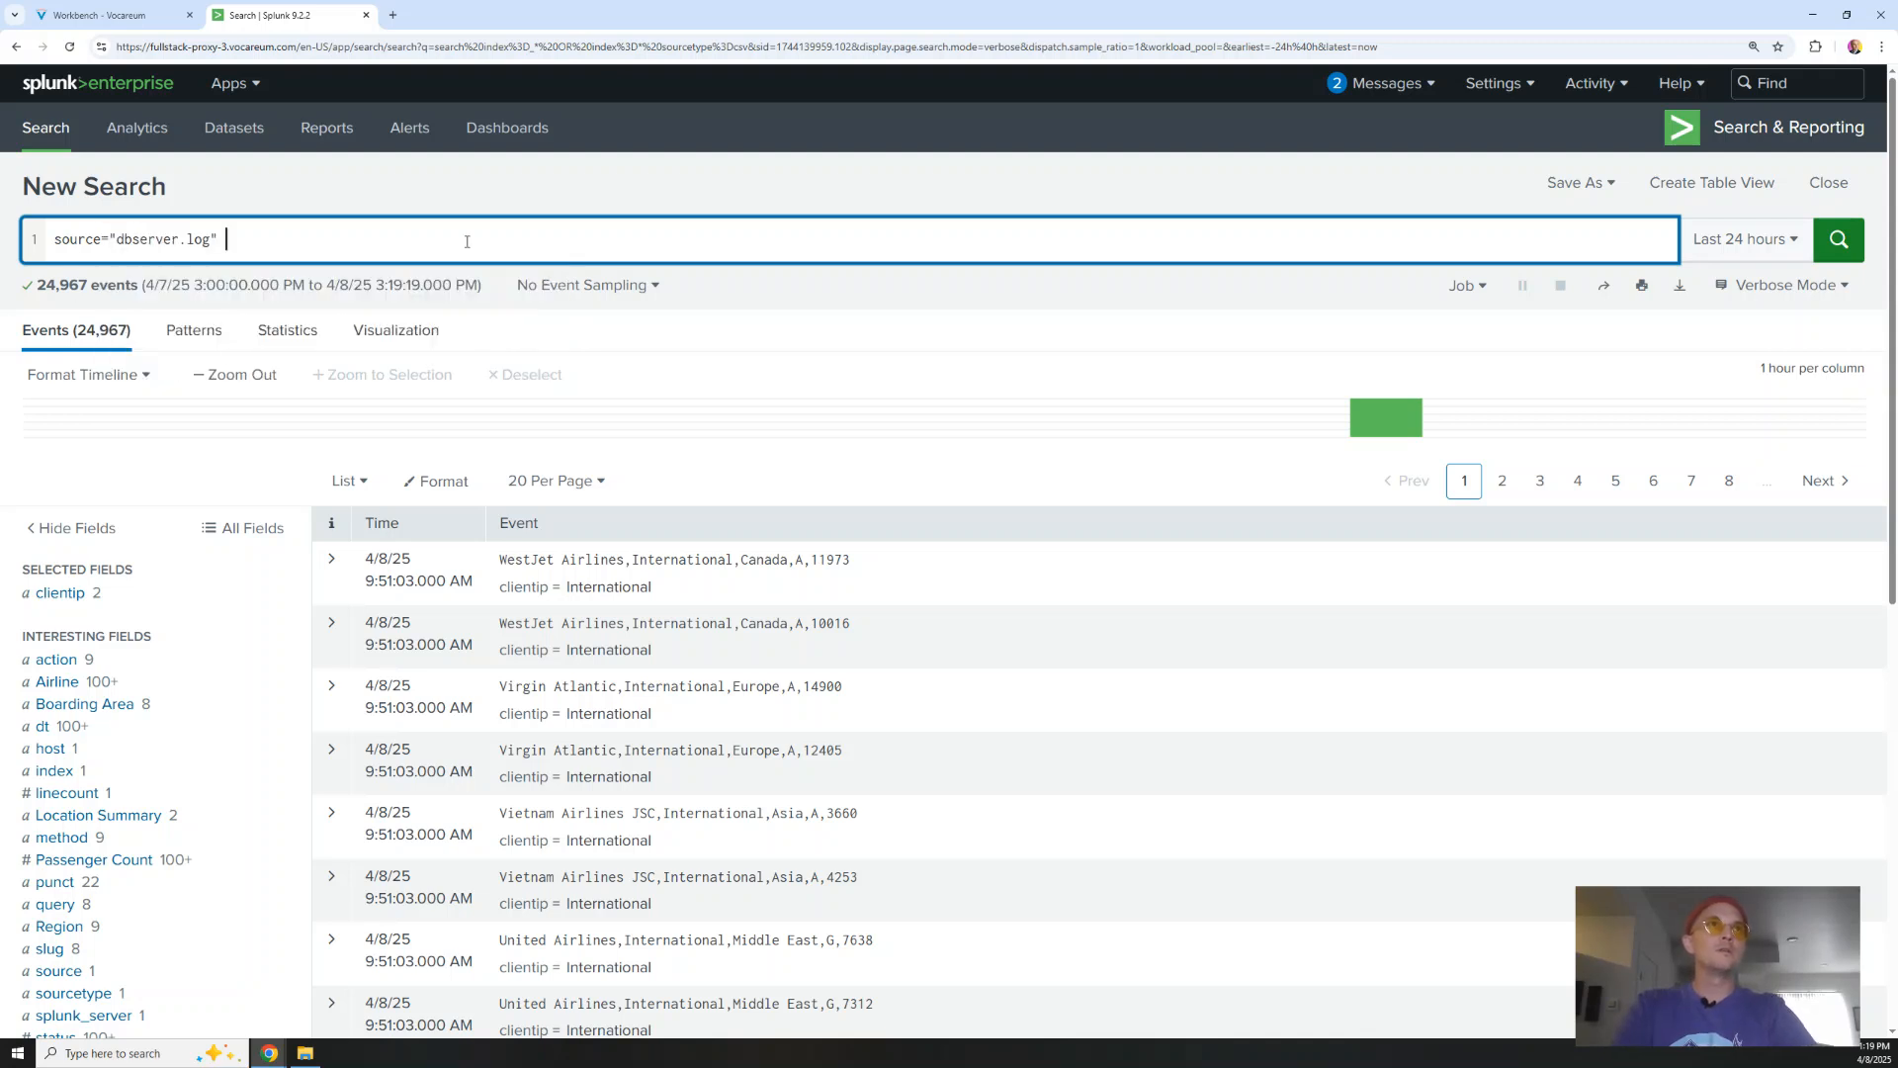
pyautogui.press('Return')
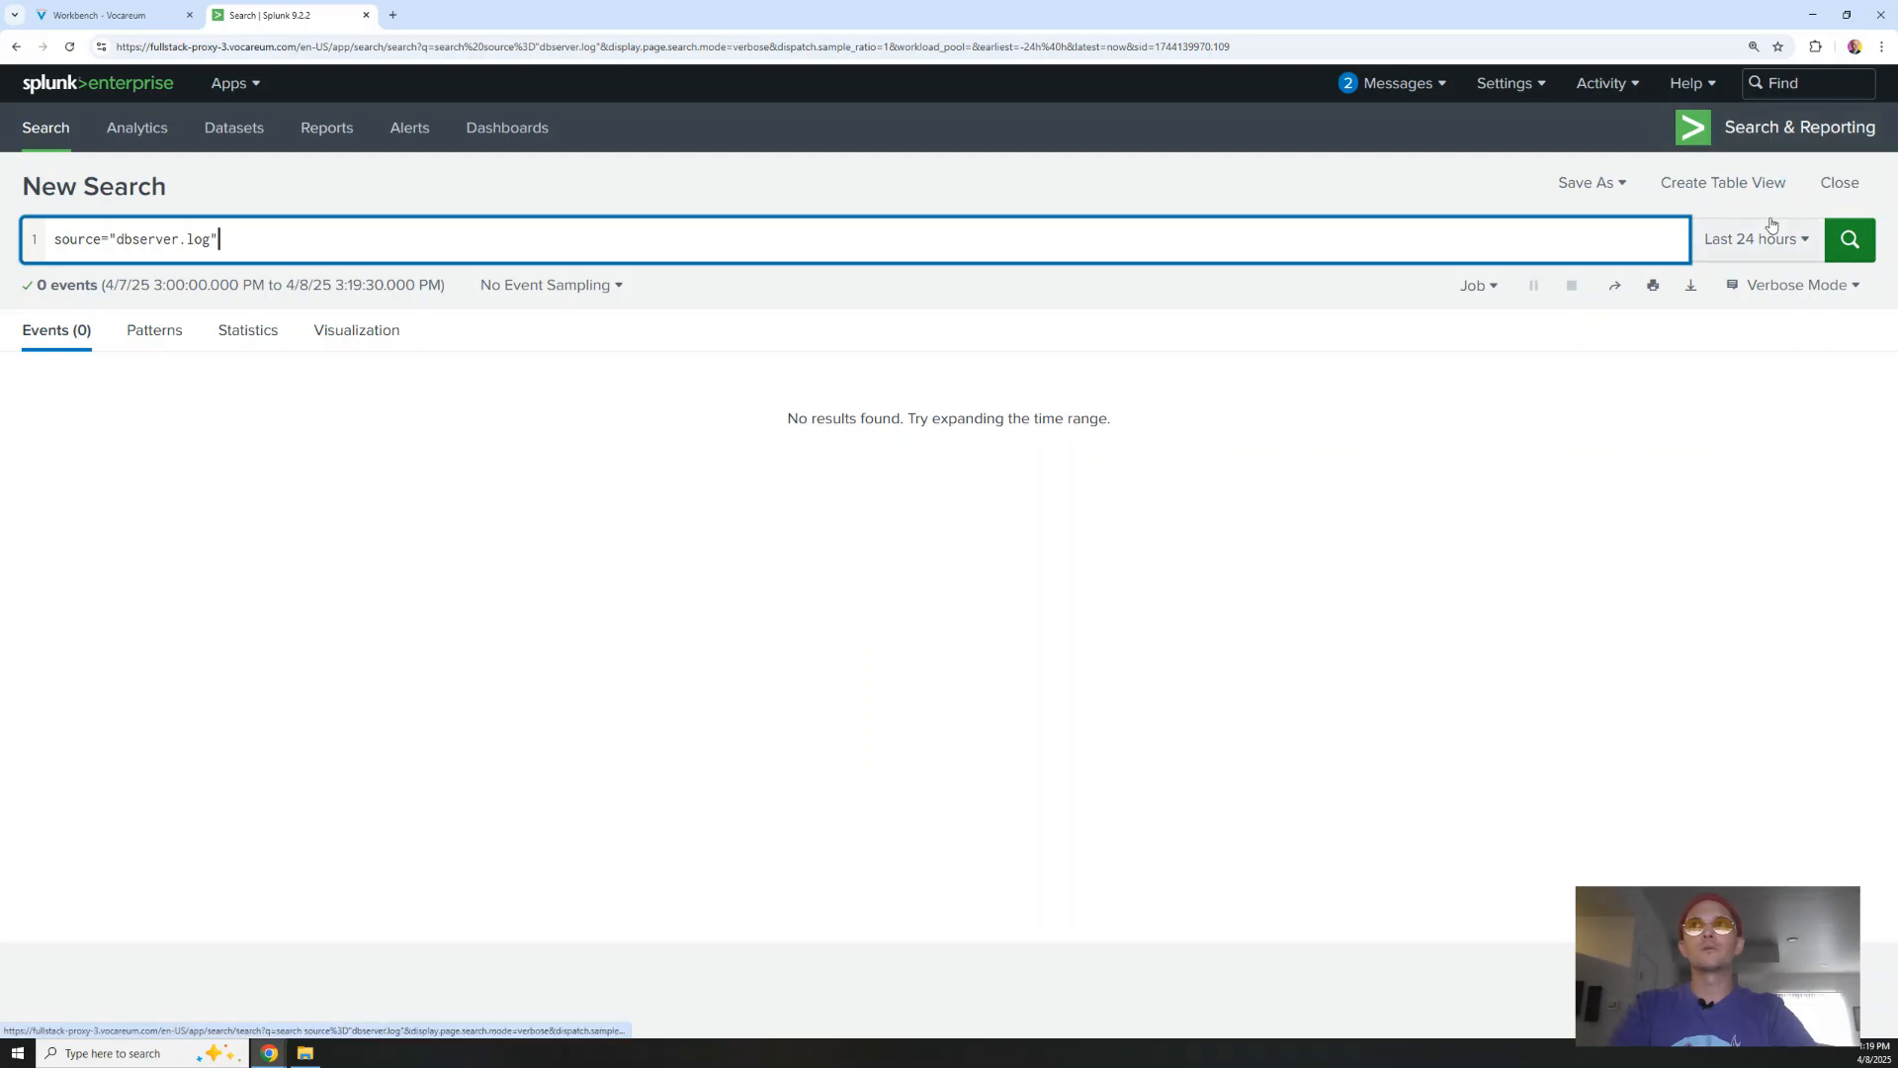
# Try the dbserver.log search with the time range set to Last 15 minutes
pyautogui.click(1746, 247)
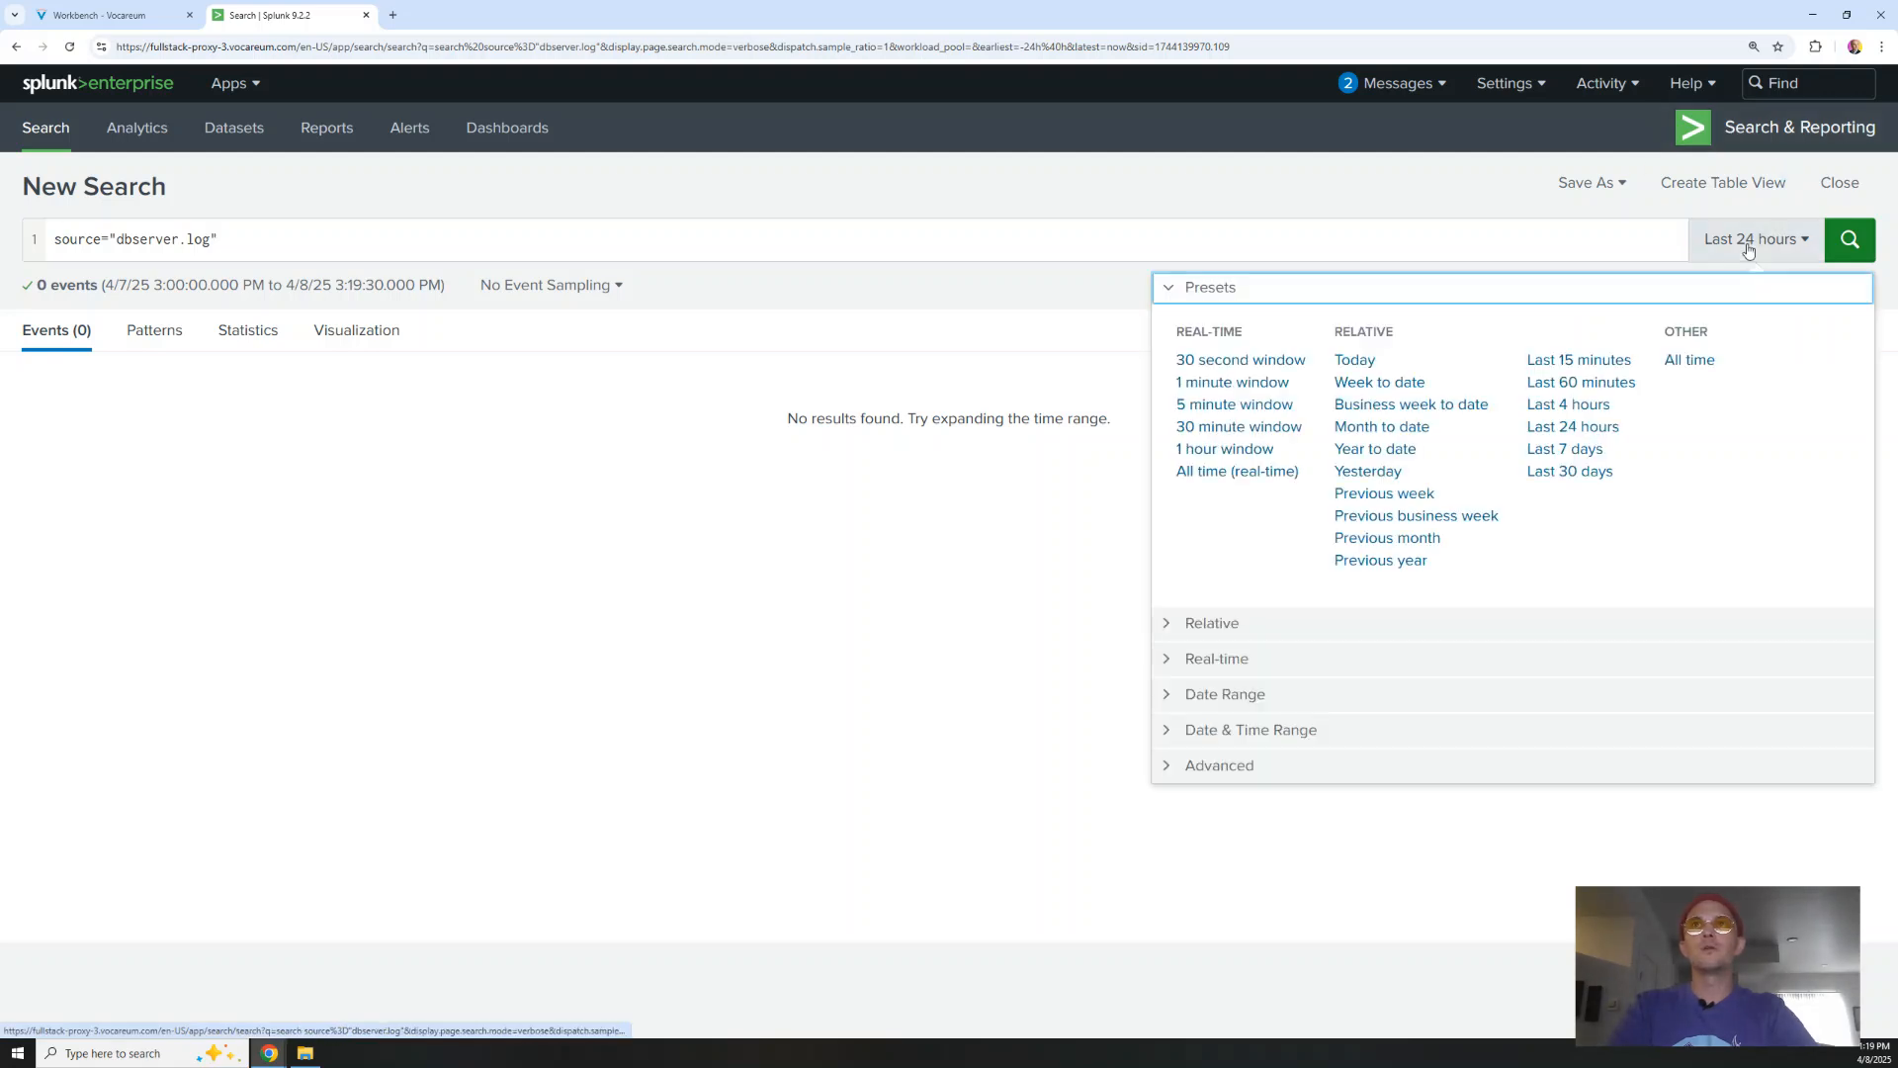
pyautogui.click(1578, 360)
pyautogui.click(1864, 252)
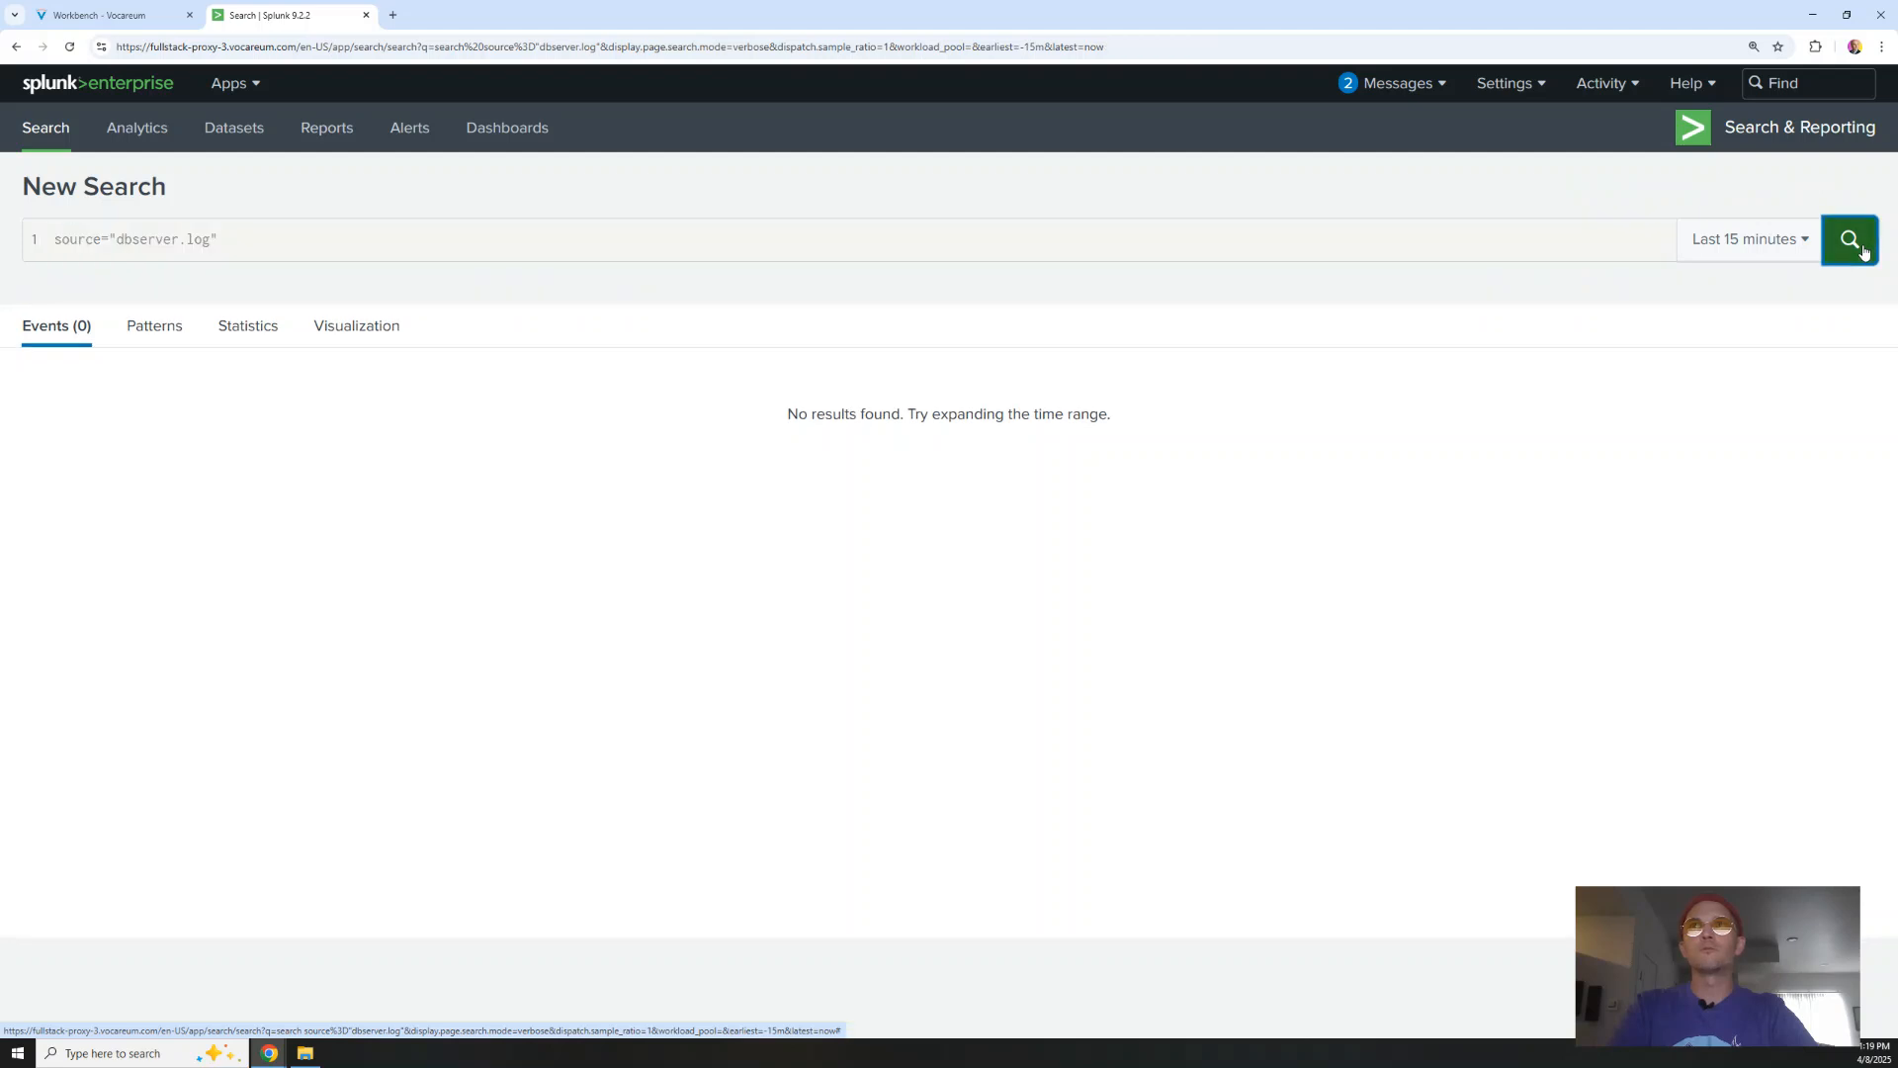
# Run the dbserver.log search over All time and review its list of extracted fields
pyautogui.click(1792, 250)
pyautogui.click(1692, 365)
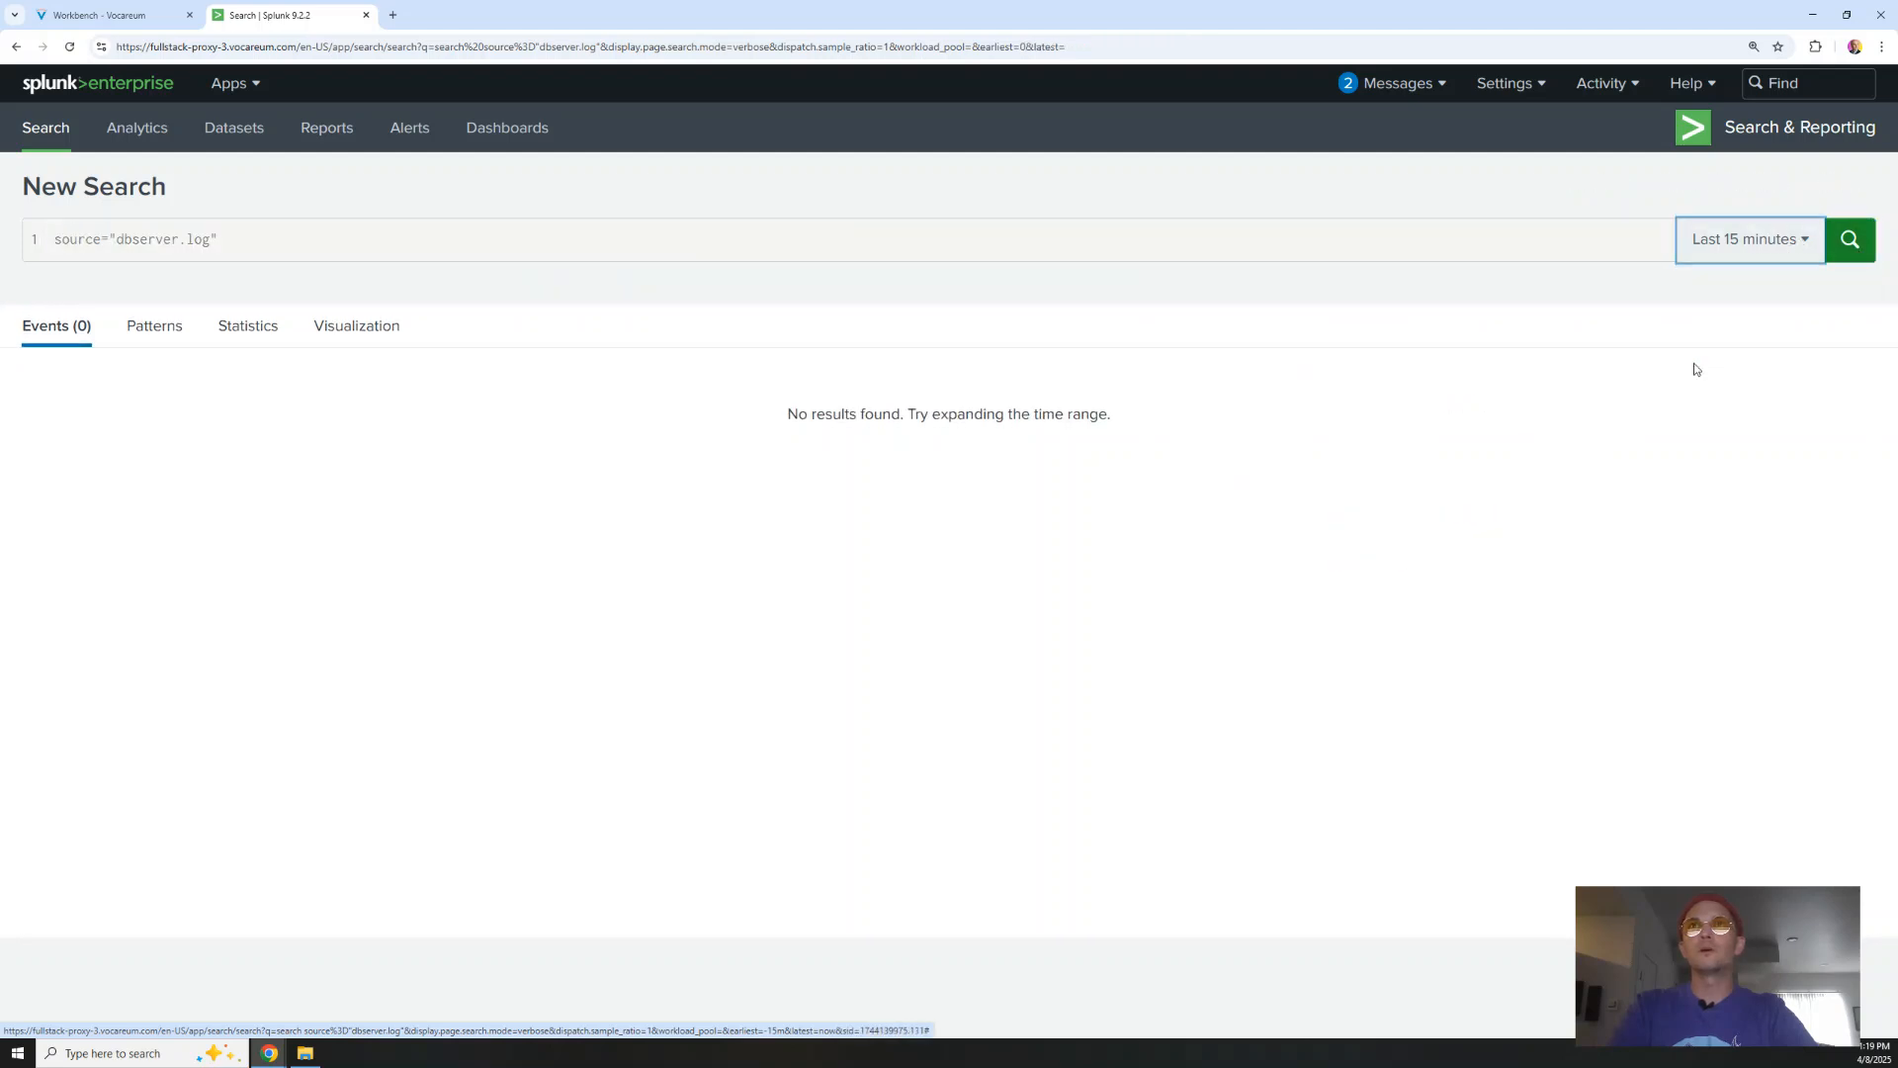
pyautogui.click(1850, 239)
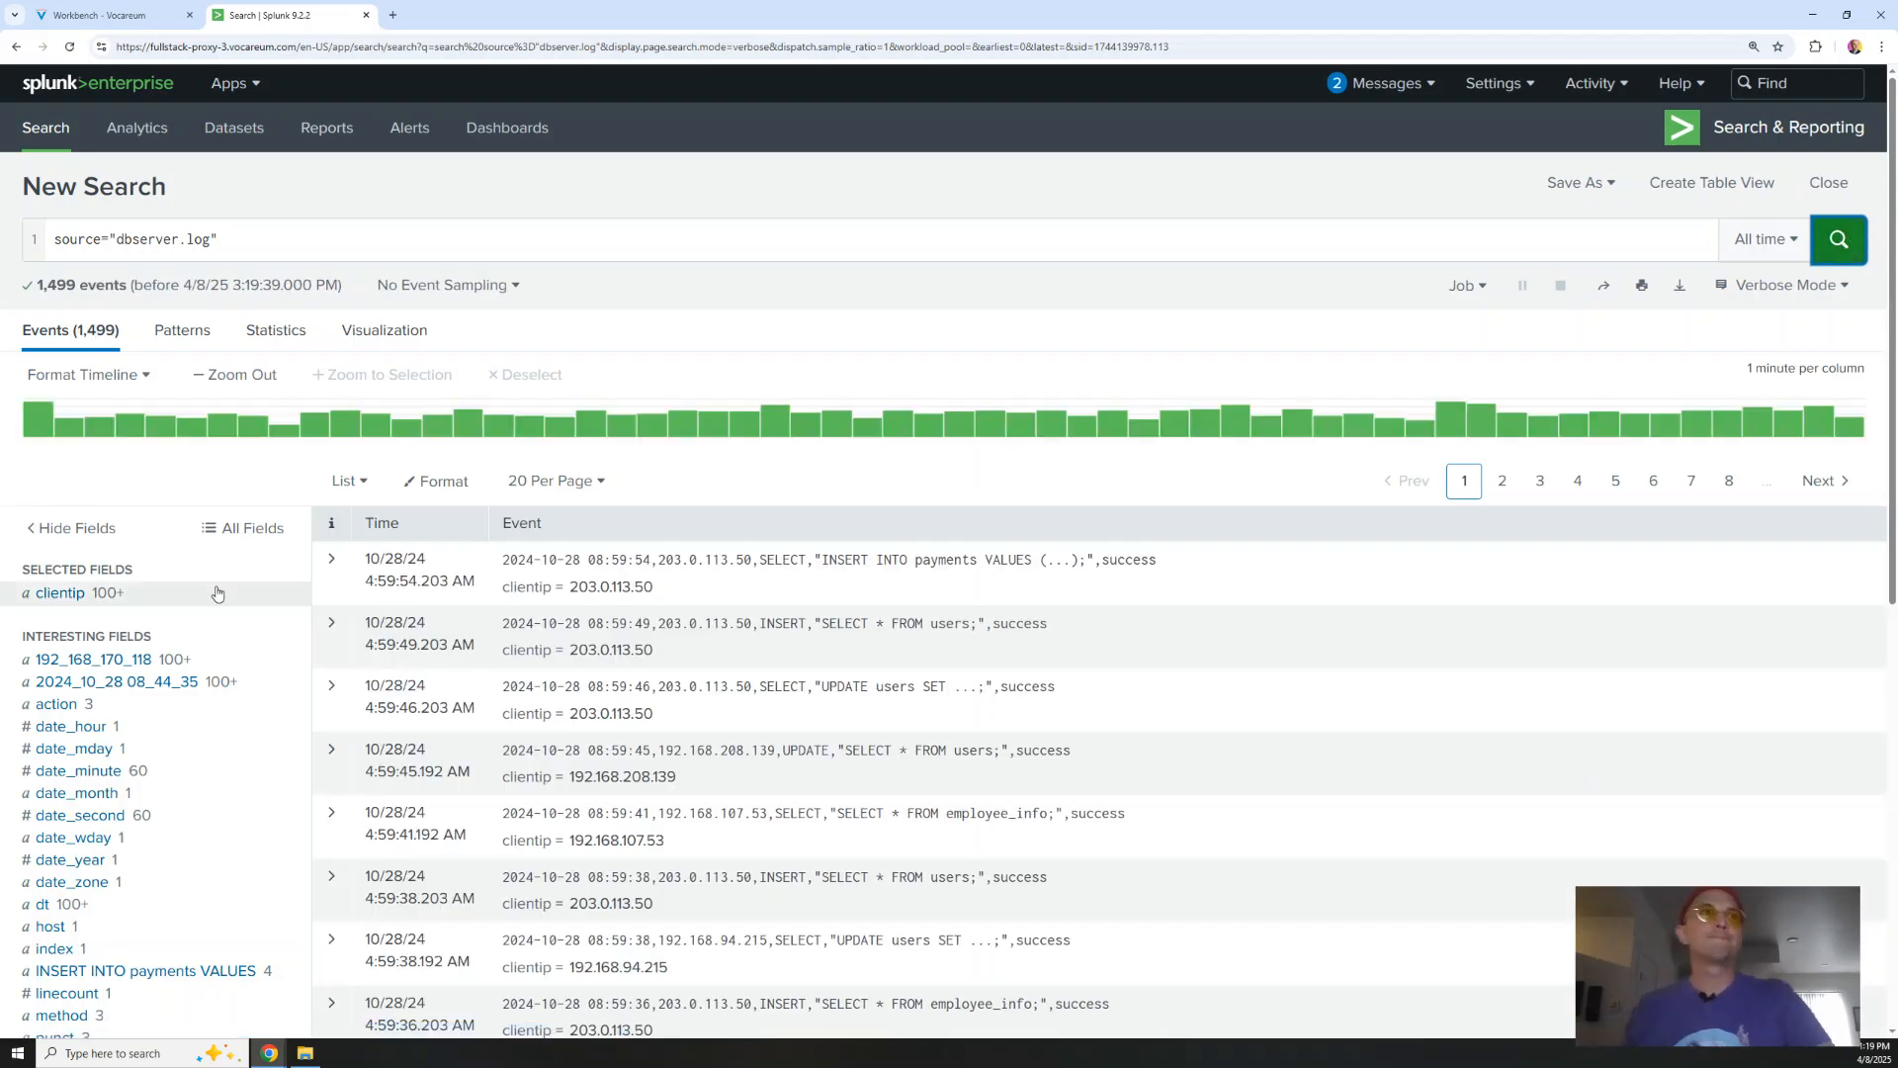
pyautogui.scroll(-1, 89, 605)
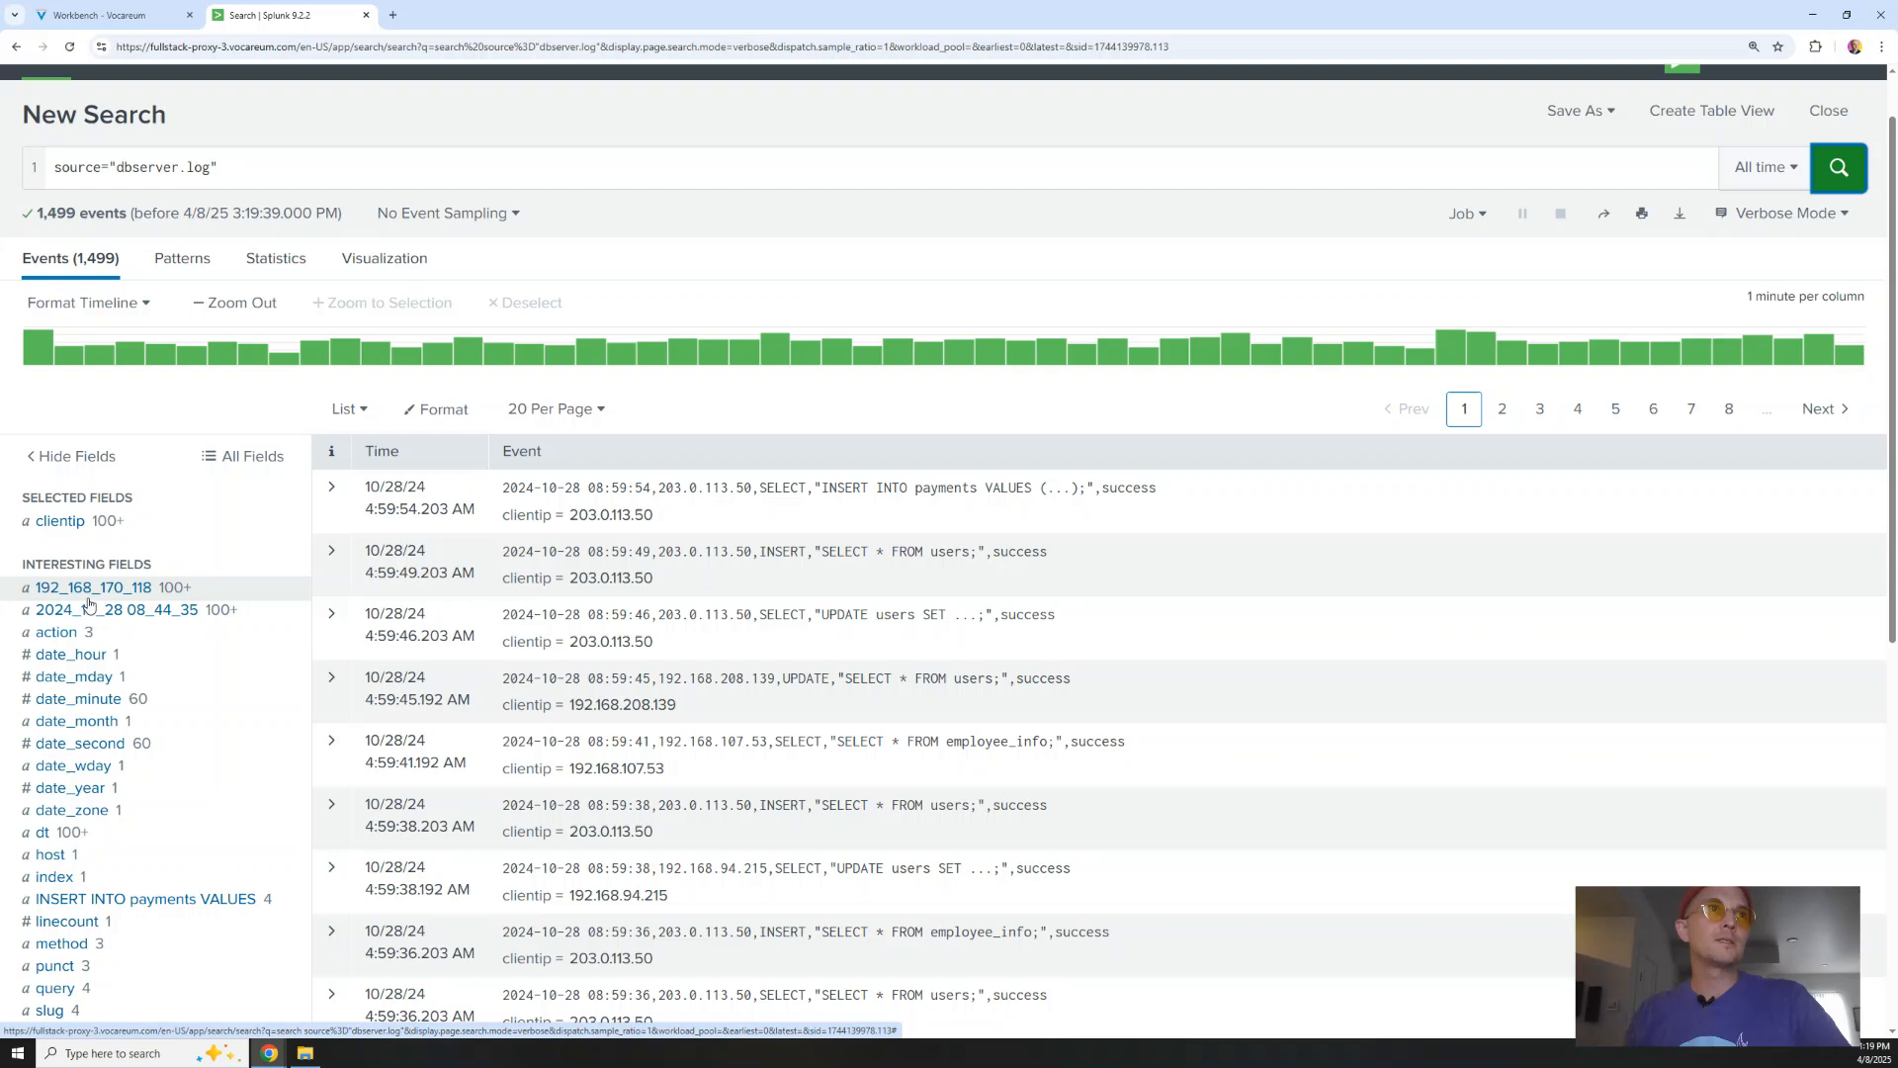
pyautogui.scroll(-2, 207, 709)
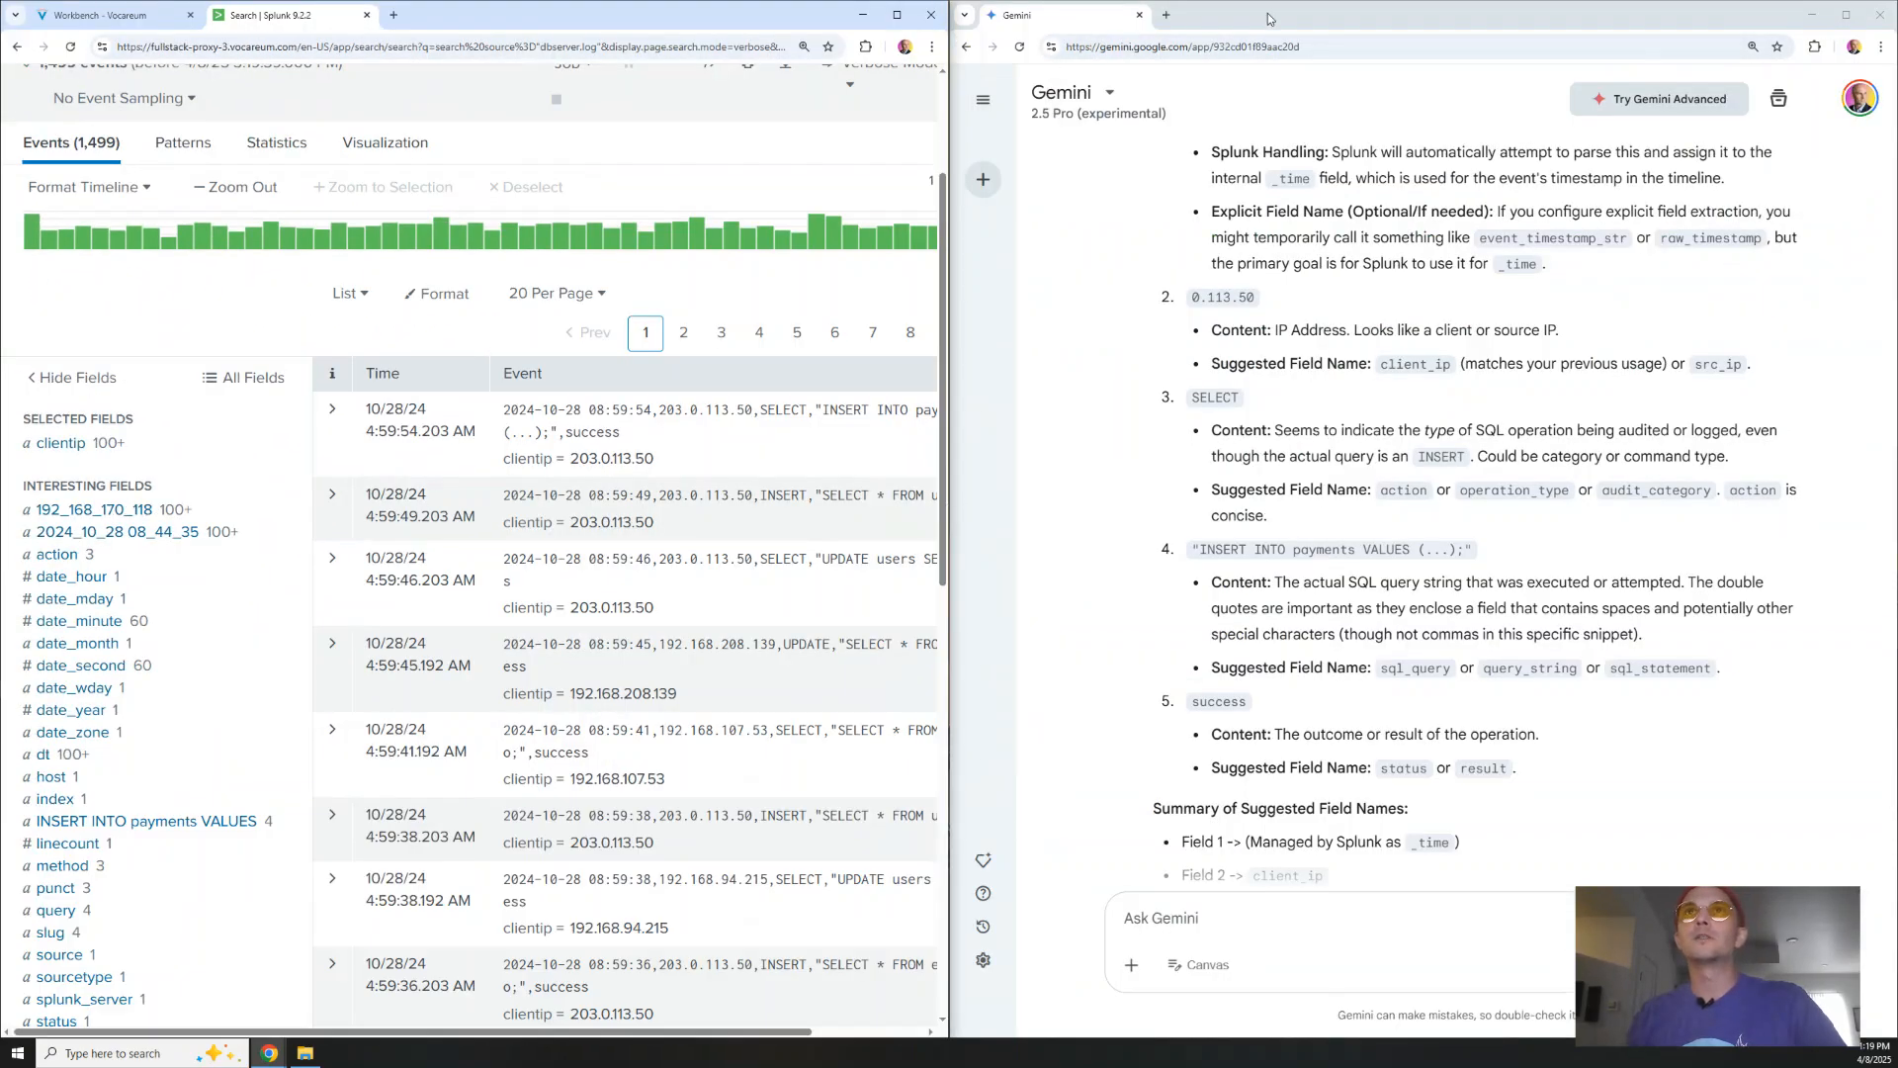
# Read the practice document's question about the external user's IP address and examine the clientip values in the dbserver.log events
pyautogui.moveTo(1269, 19); pyautogui.dragTo(859, 1033)
pyautogui.moveTo(1461, 15); pyautogui.dragTo(1895, 40)
pyautogui.click(775, 370)
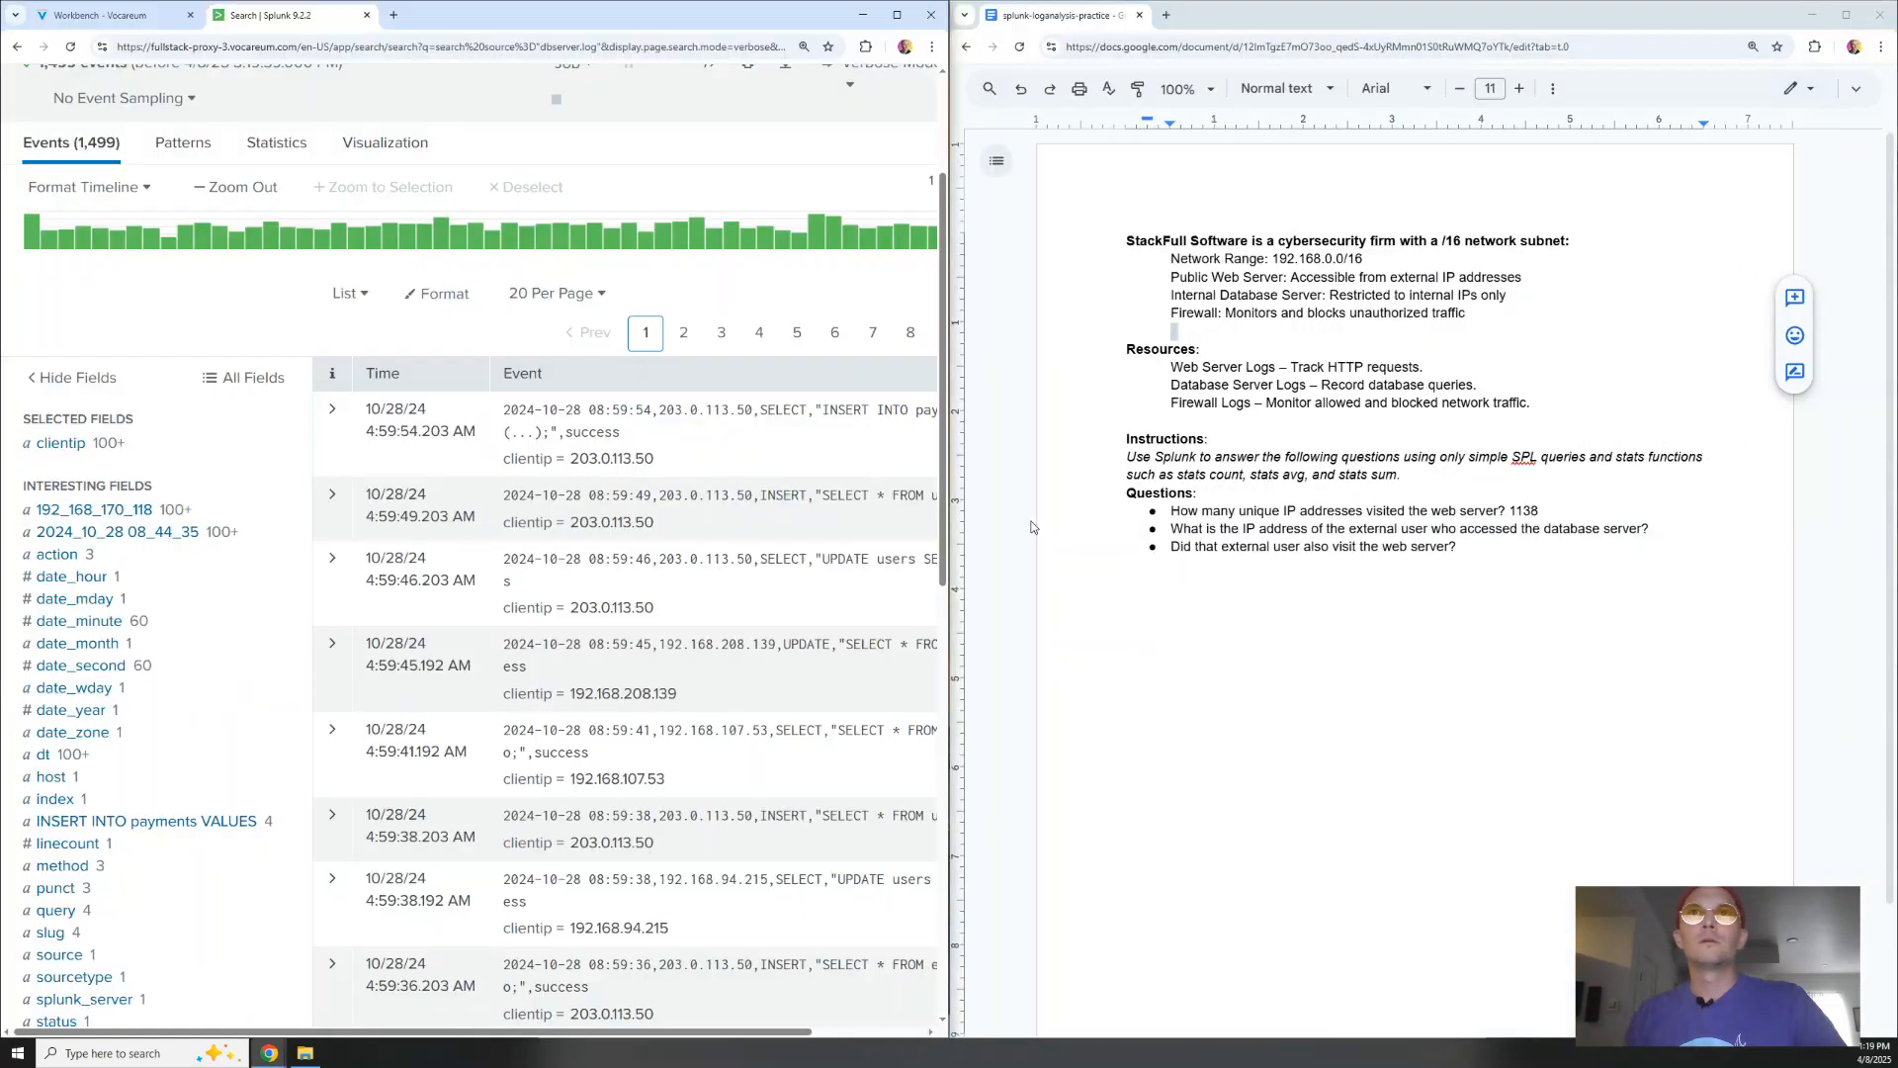
pyautogui.tripleClick(1214, 529)
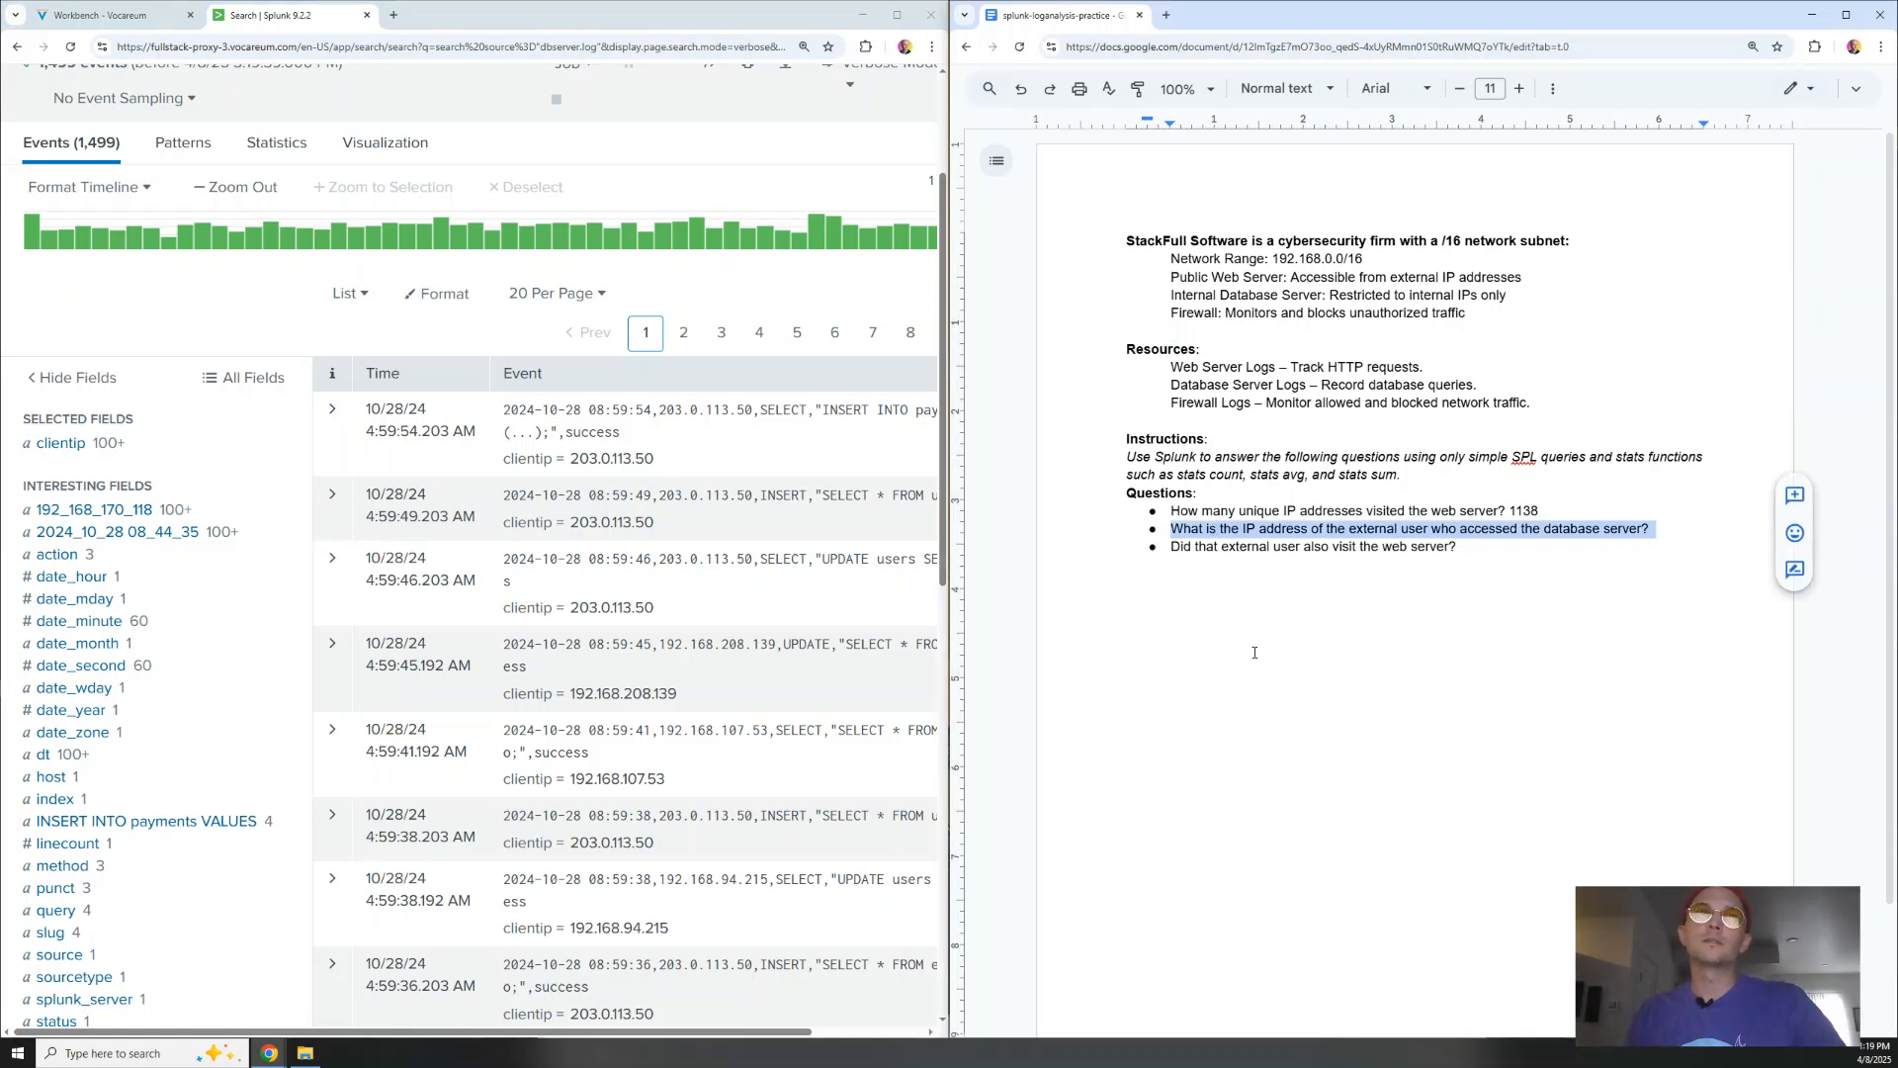
pyautogui.click(897, 16)
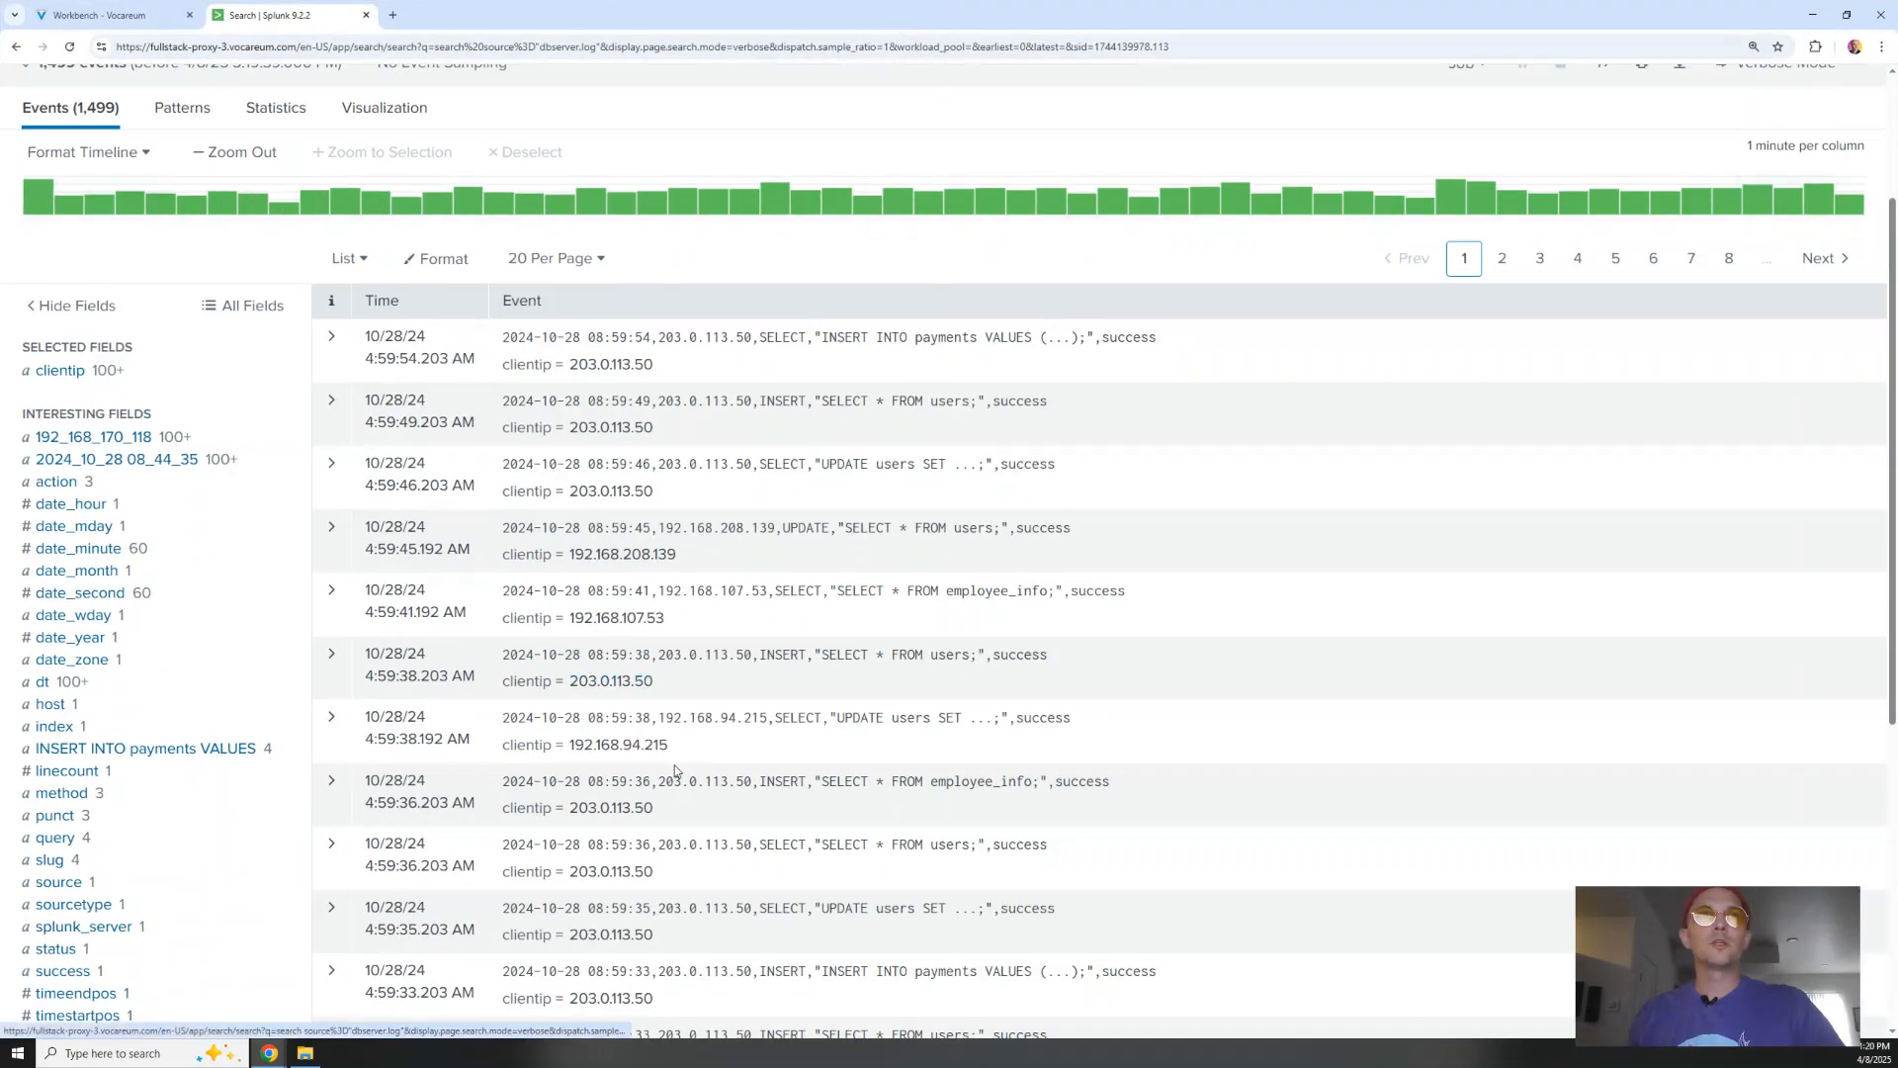
pyautogui.moveTo(670, 746); pyautogui.dragTo(570, 745)
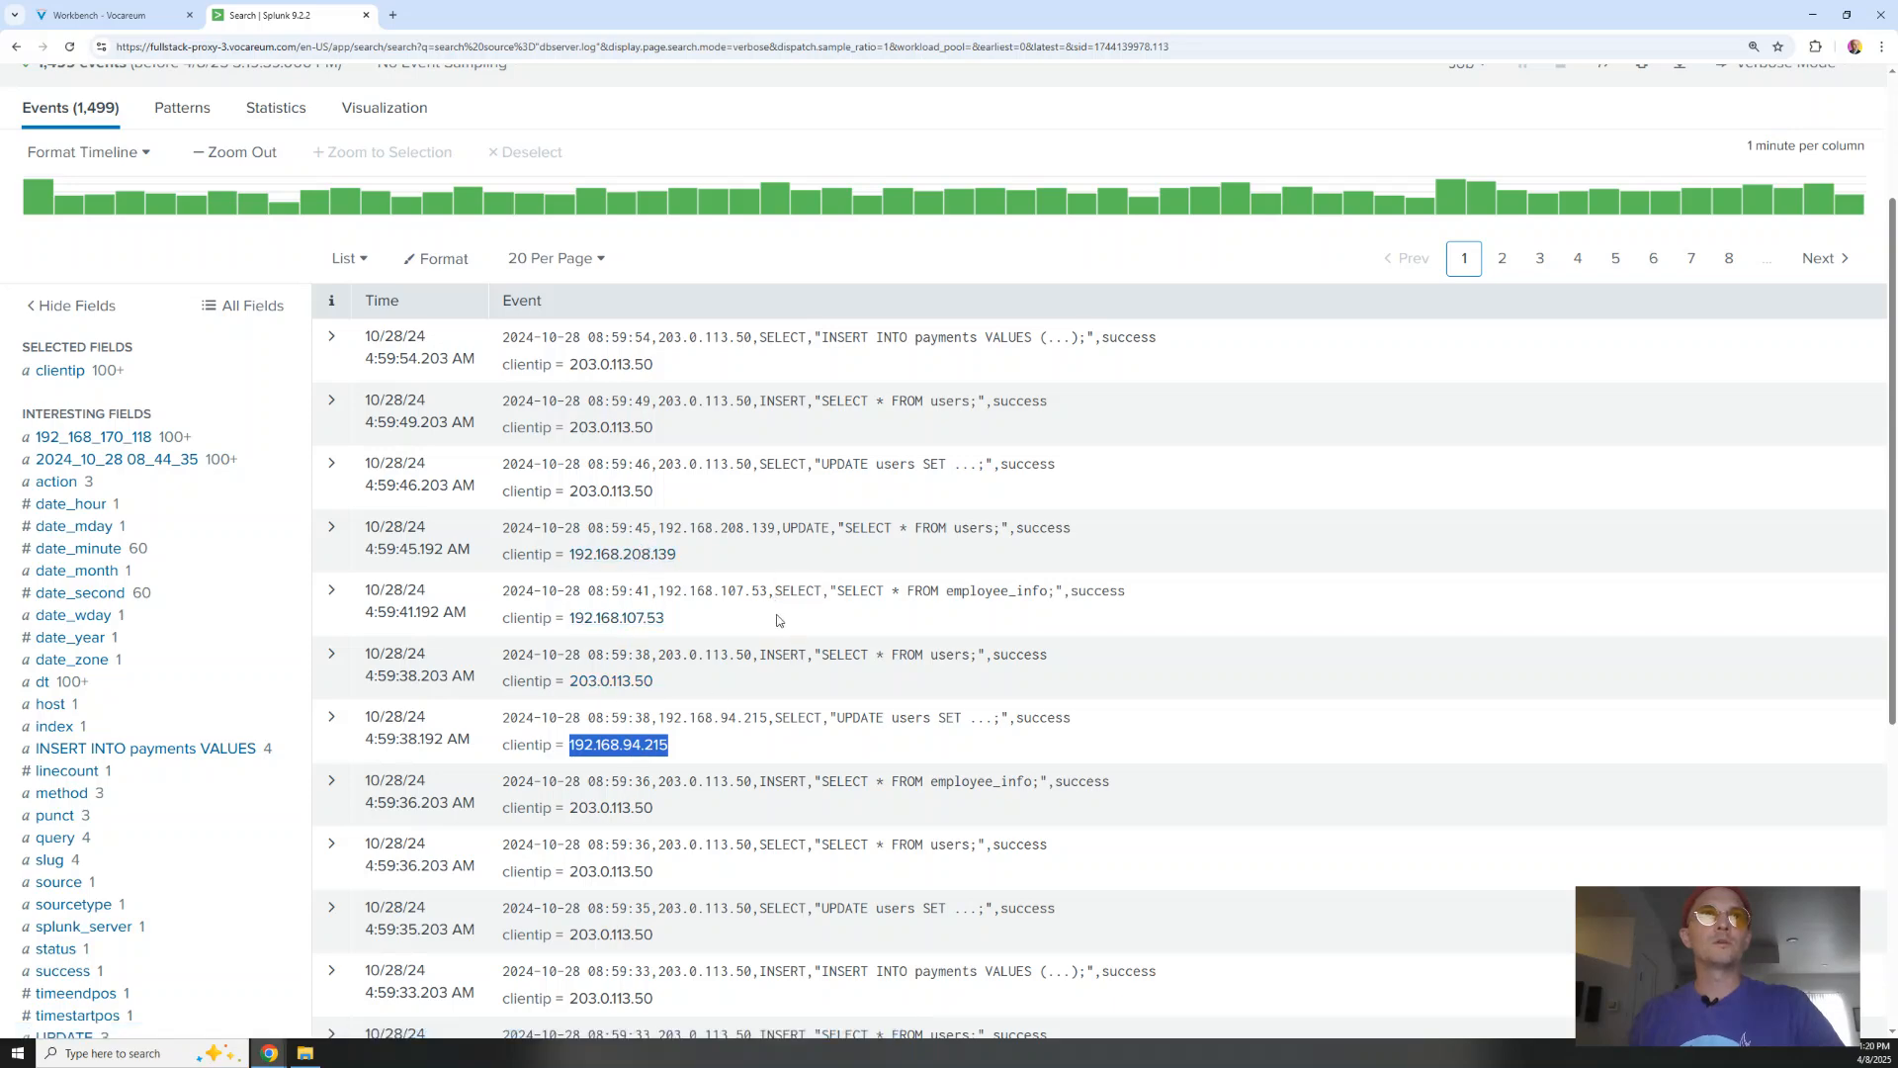
pyautogui.scroll(-5, 776, 617)
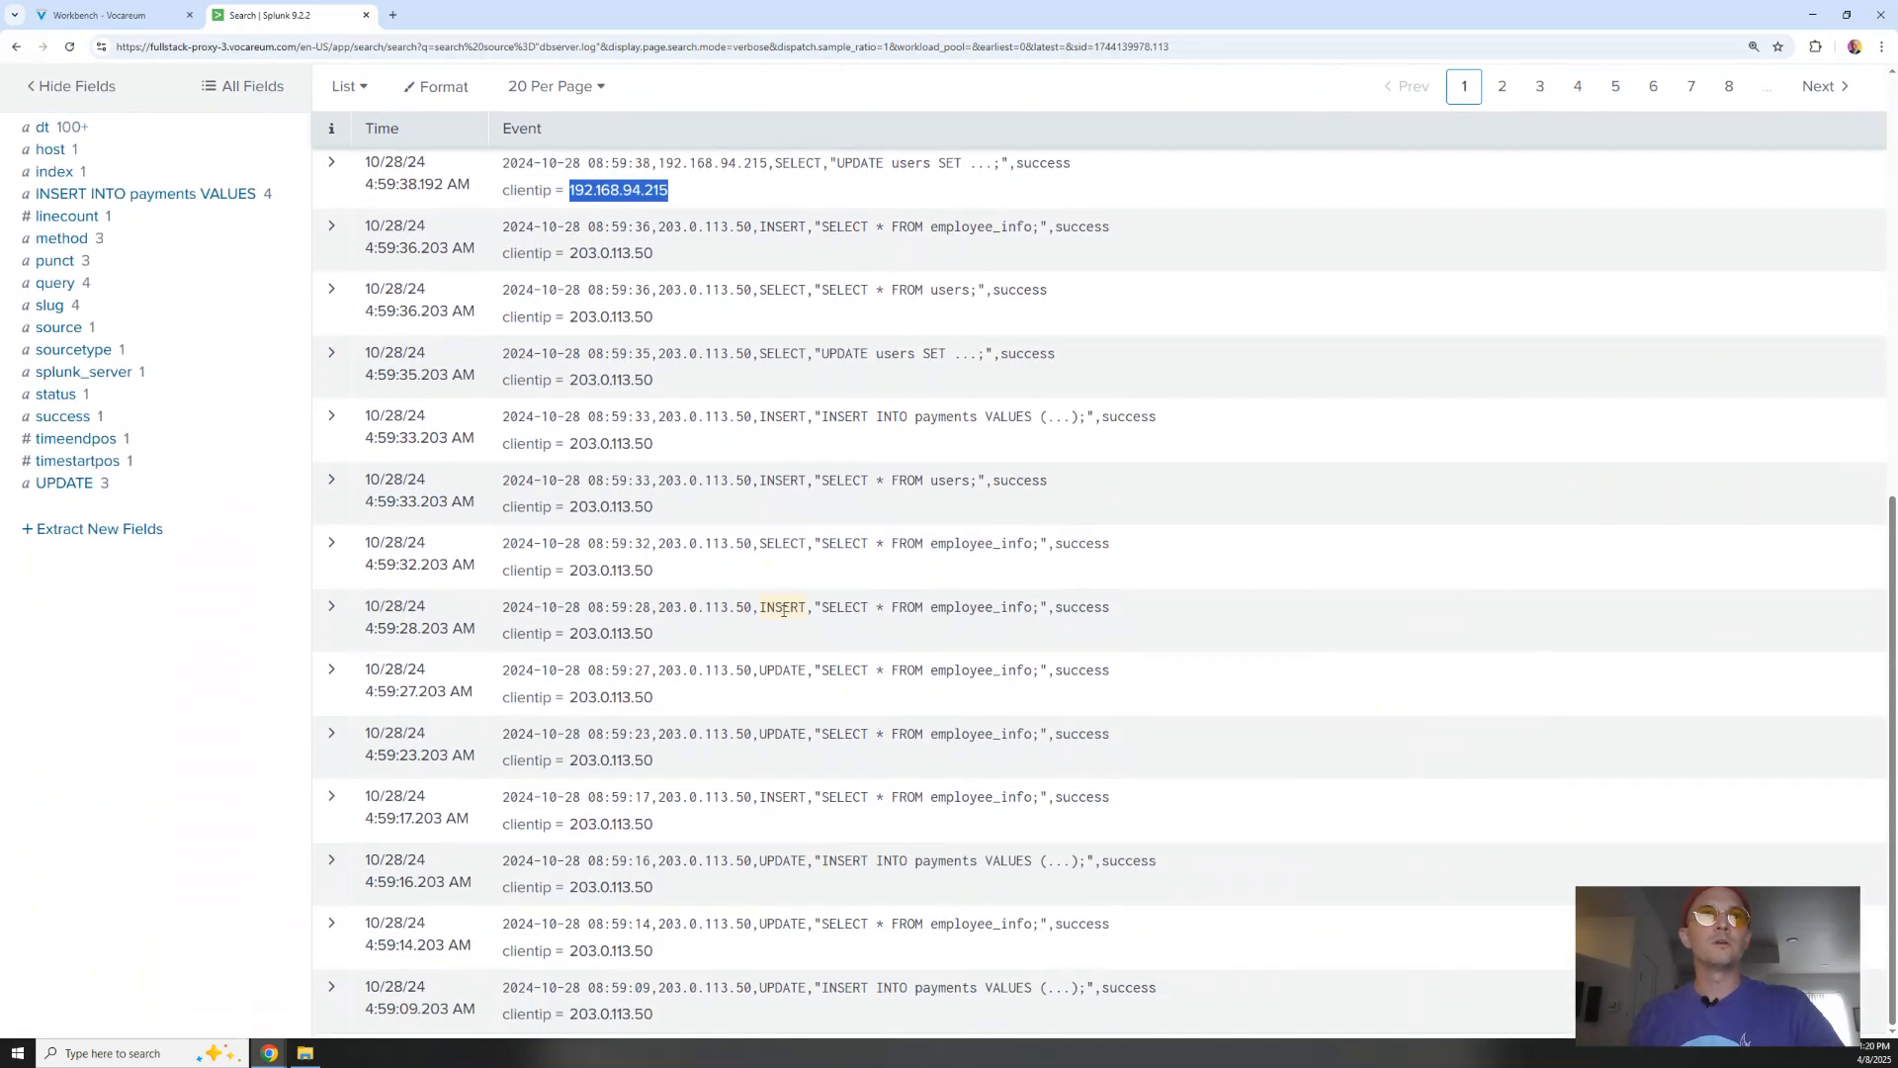
pyautogui.scroll(7, 783, 609)
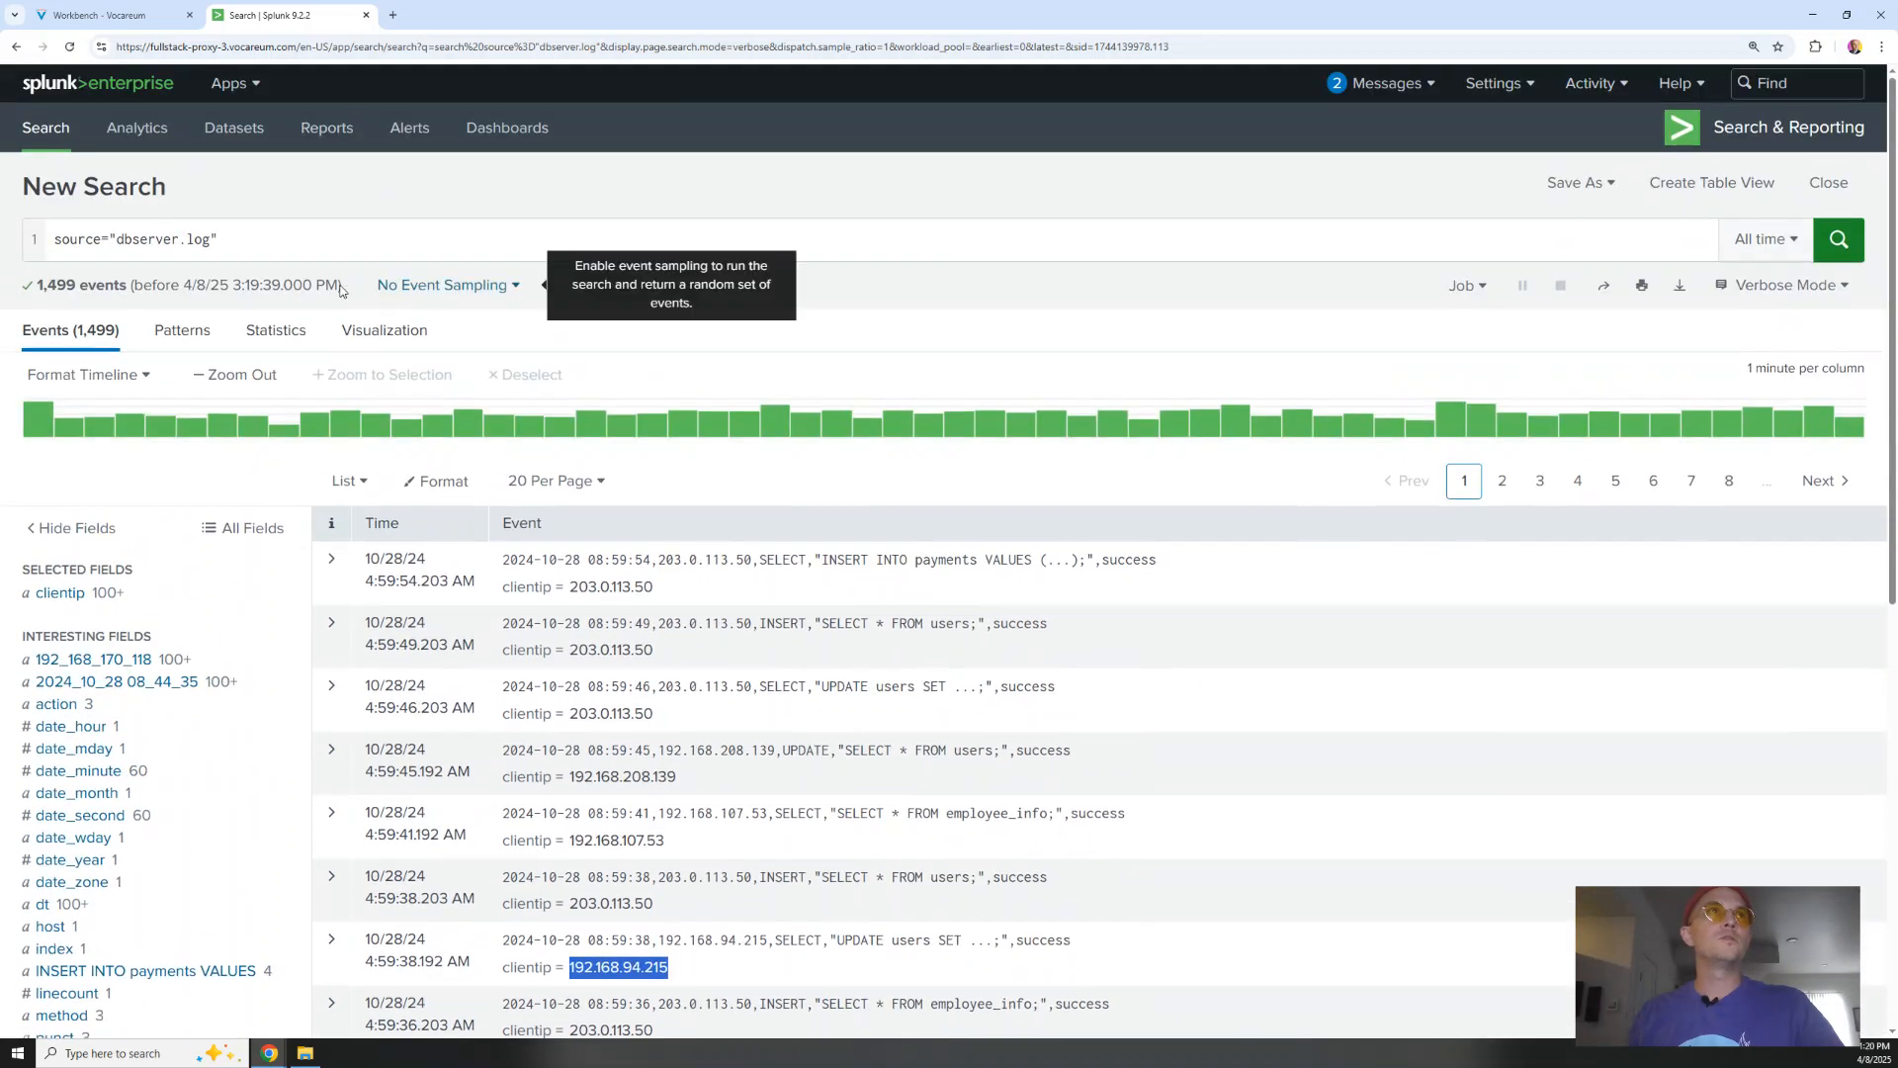
# Append a piped dc(clientip) expression on a second line of the dbserver.log search
pyautogui.click(301, 237)
pyautogui.write('| ')
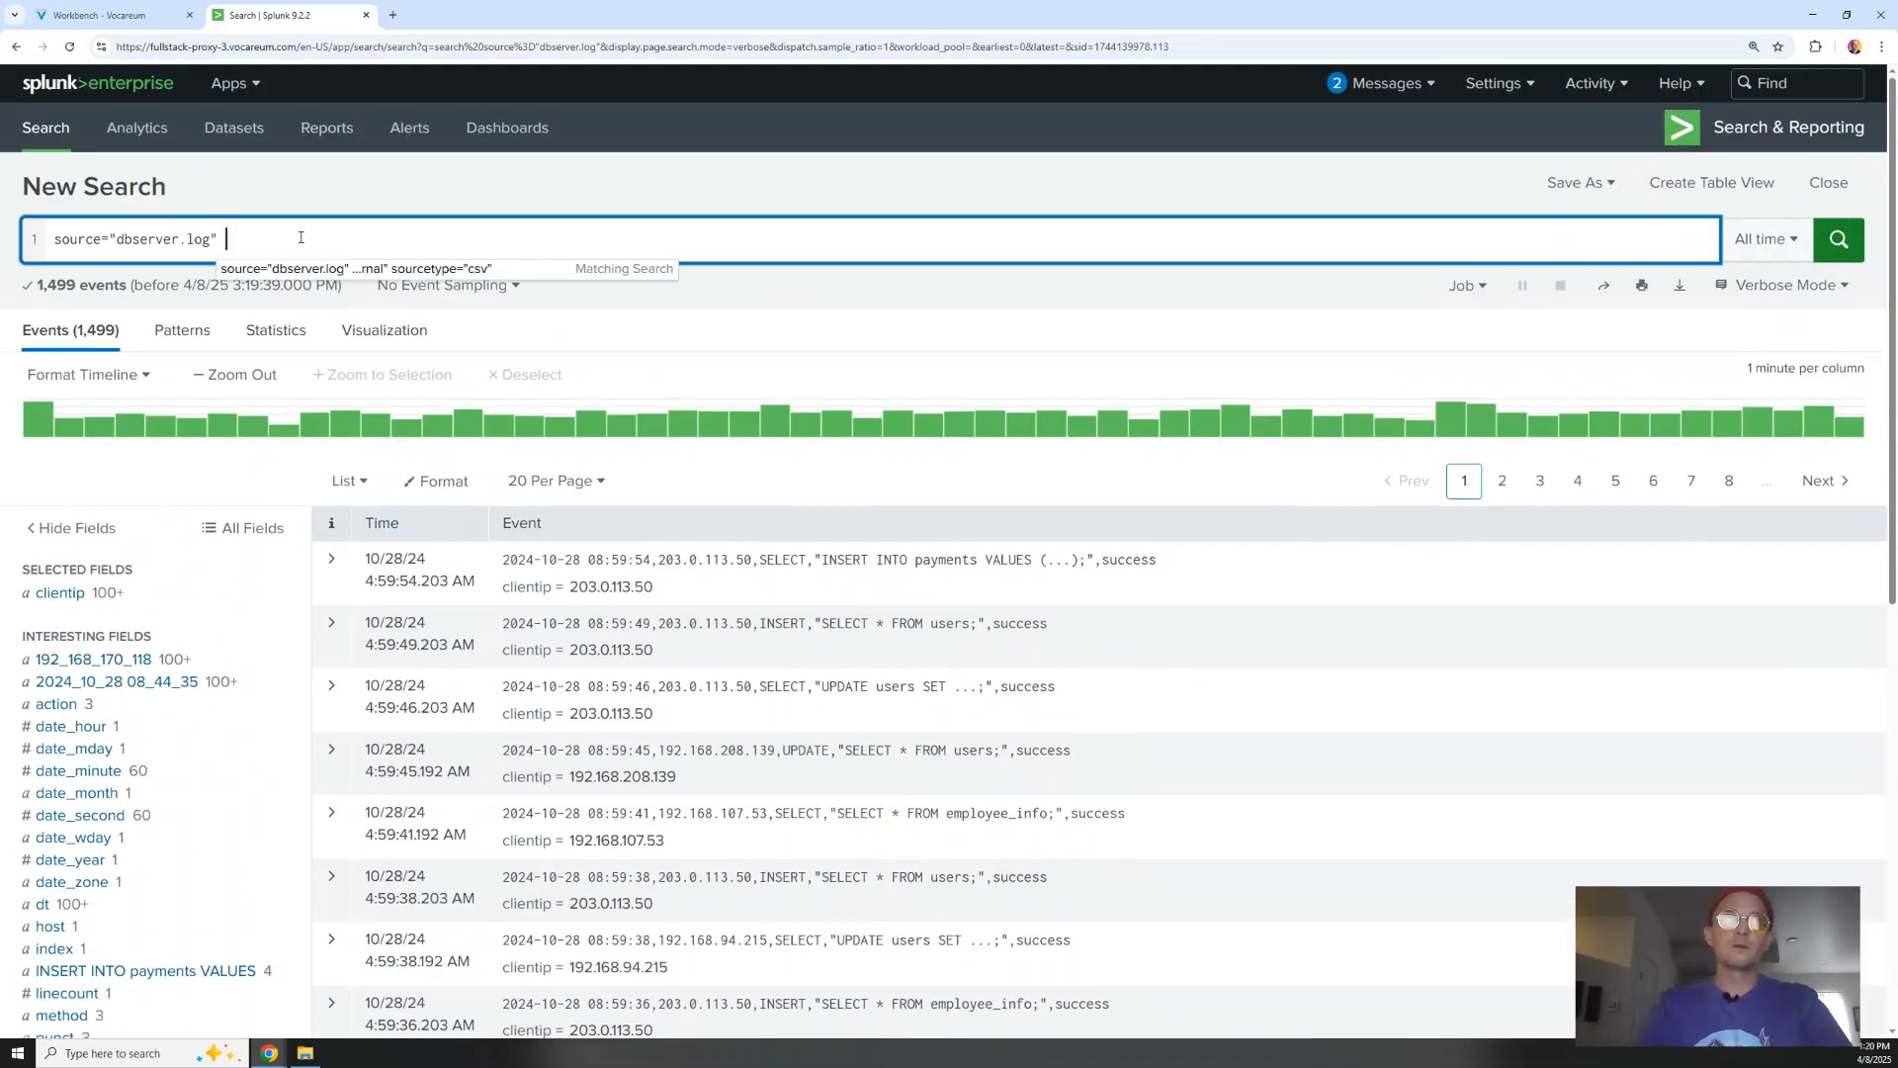
pyautogui.write('dc)_')
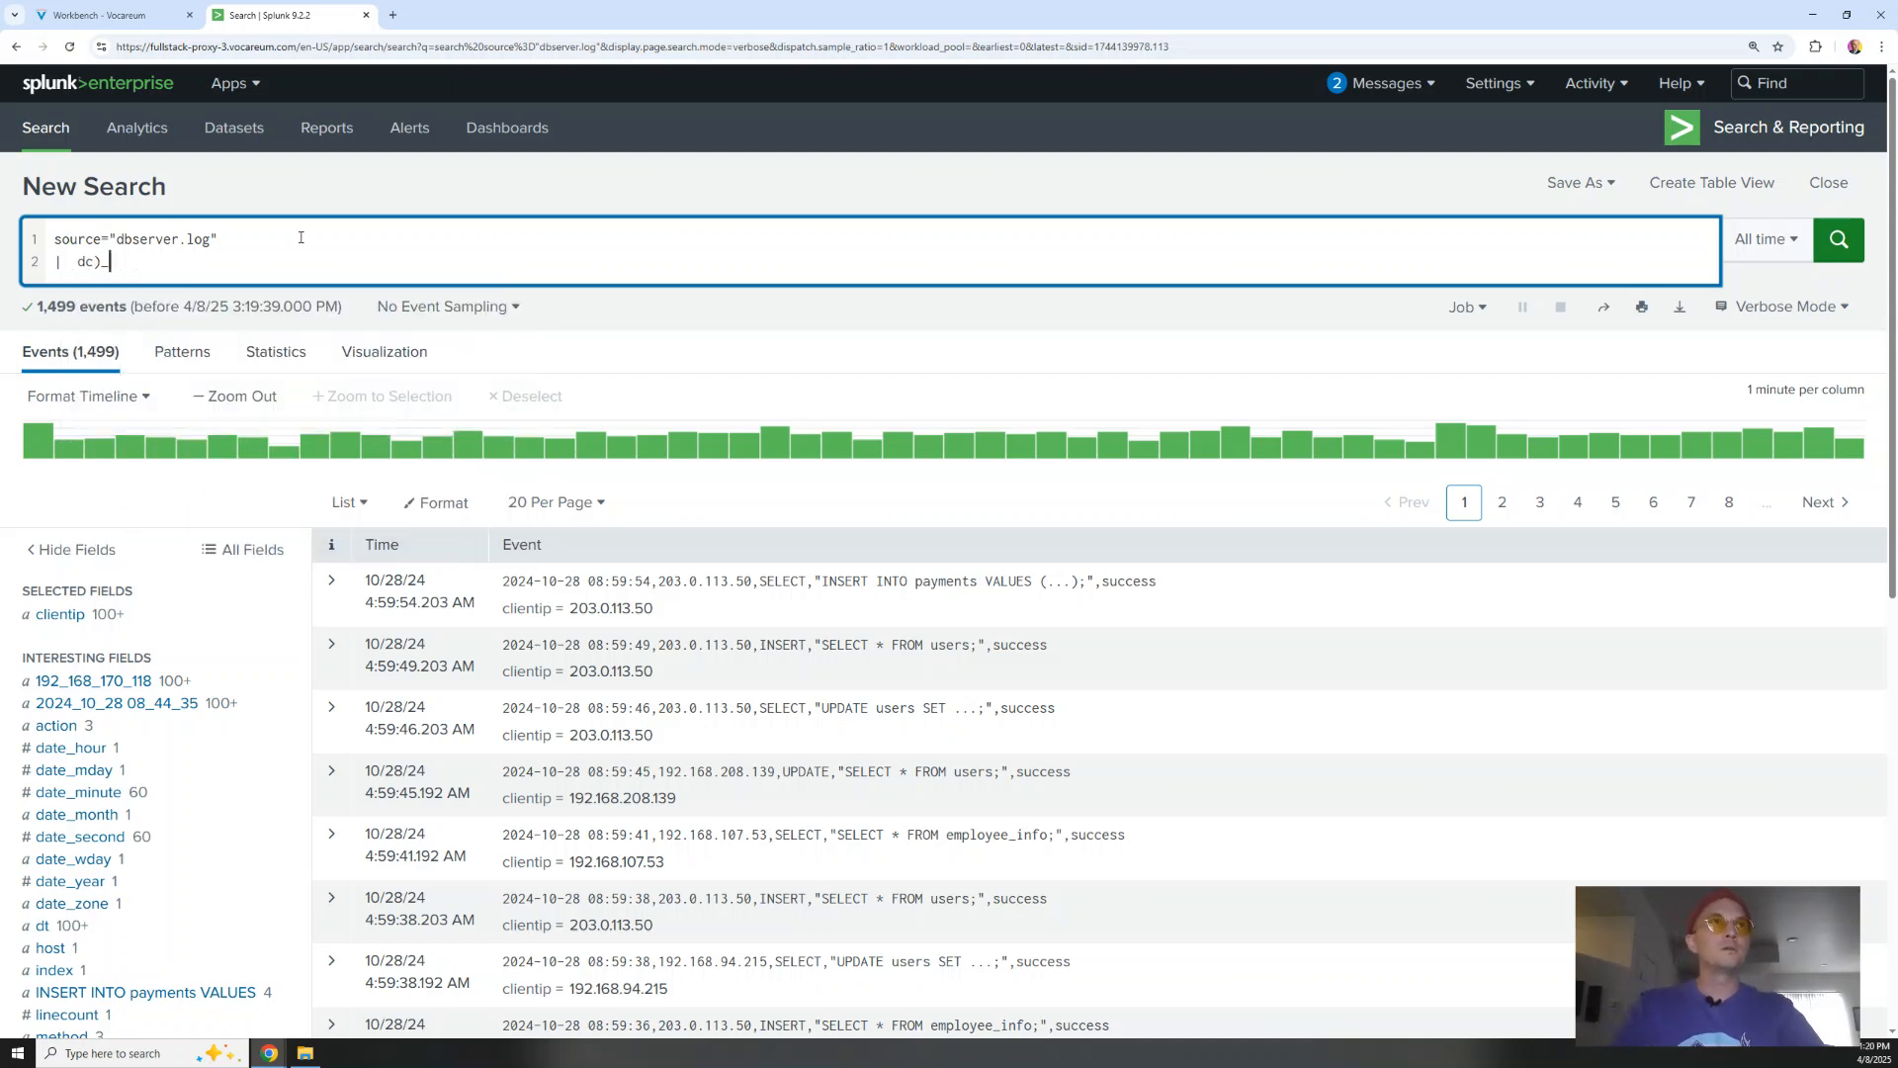
pyautogui.press('BackSpace')
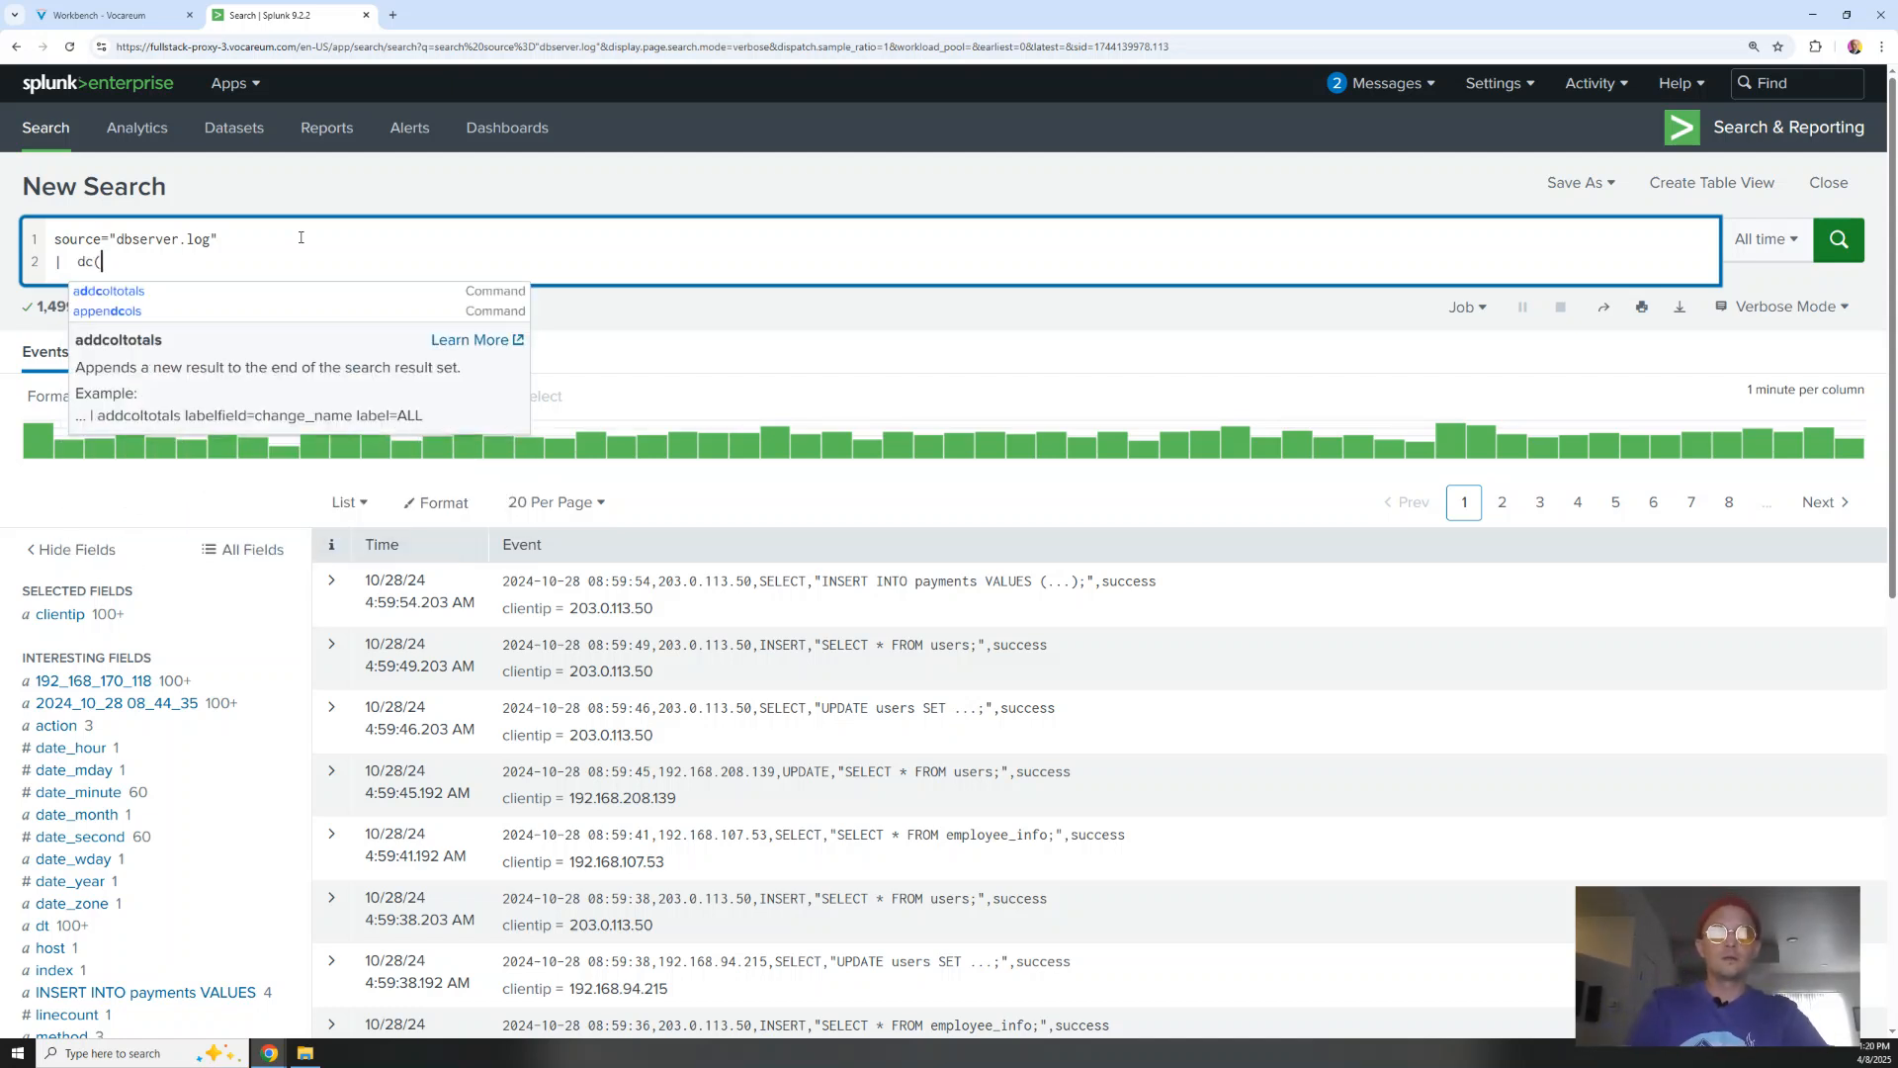
pyautogui.write('()')
pyautogui.press('Left')
pyautogui.write('clientup')
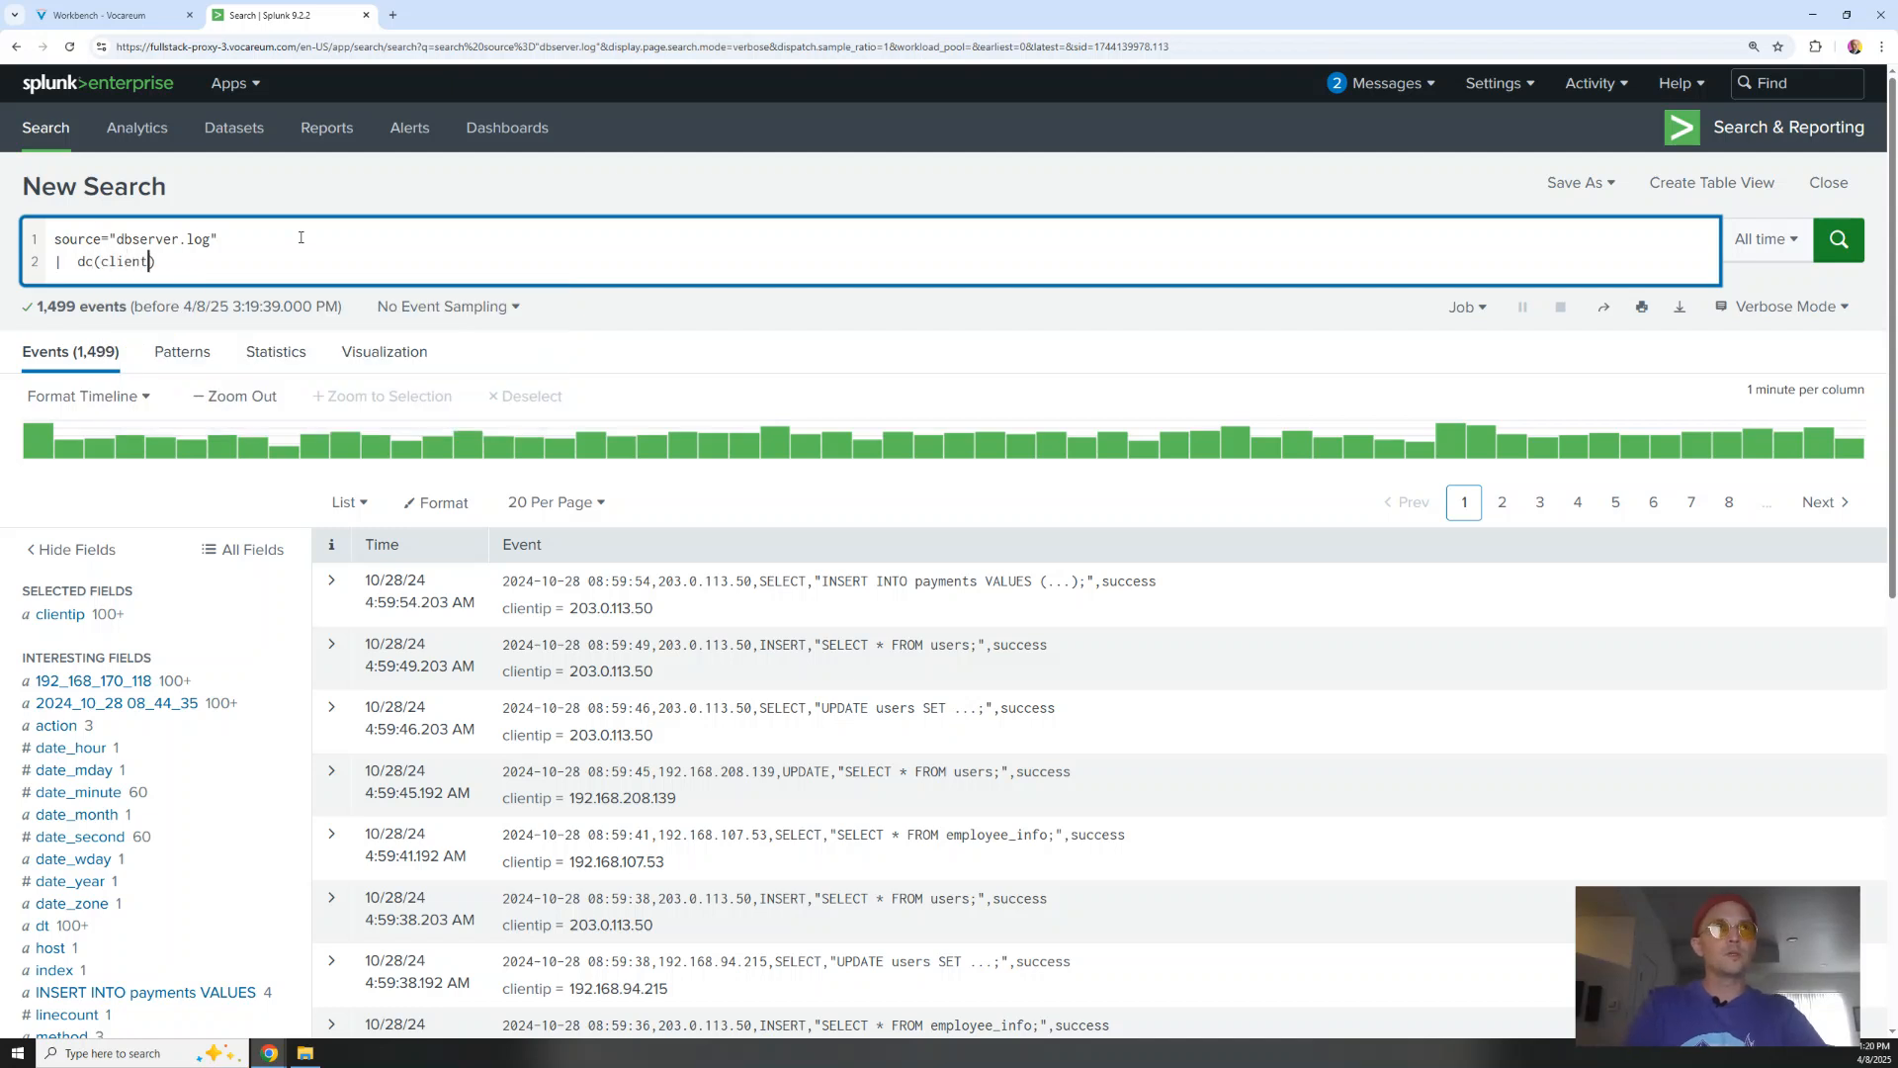
pyautogui.press('BackSpace')
pyautogui.press('BackSpace')
pyautogui.write('ip')
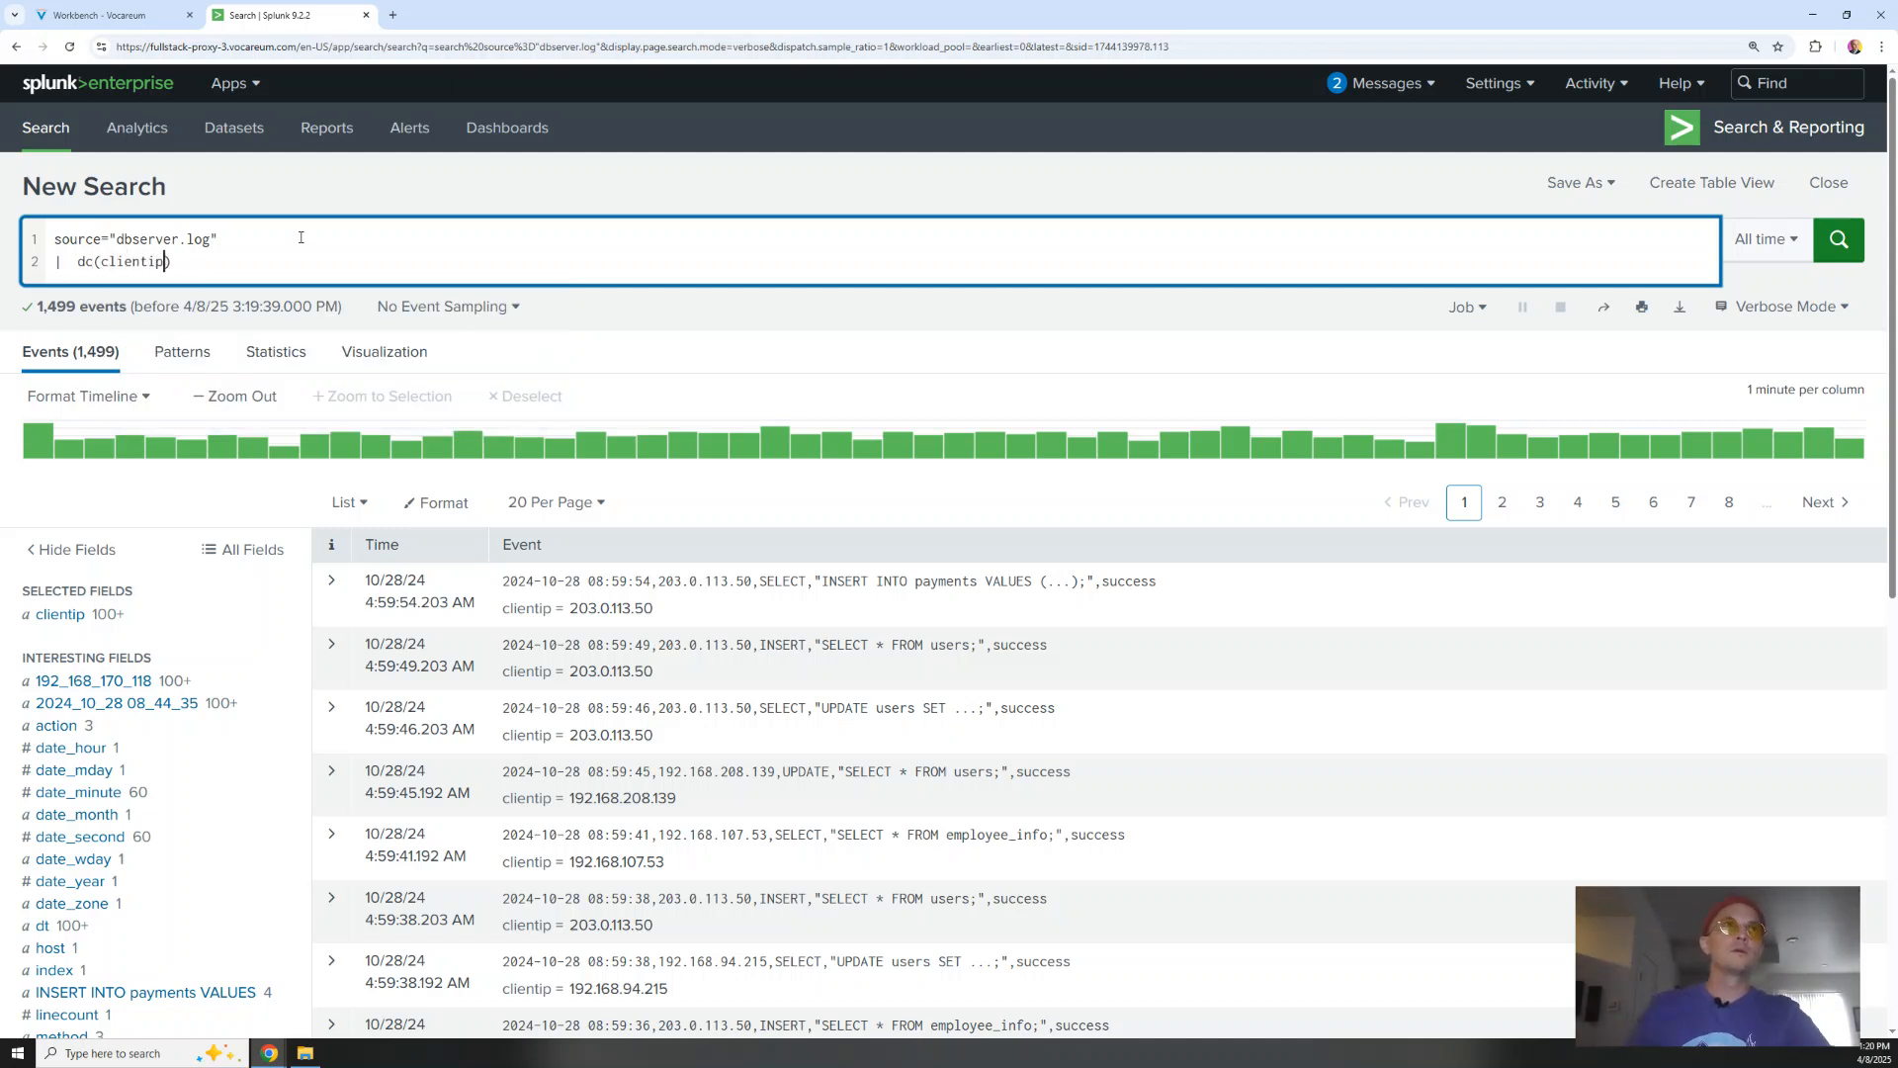
# Insert the stats command before dc(clientip) and run the search to count distinct client IPs
pyautogui.click(74, 262)
pyautogui.write('stats')
pyautogui.click(113, 270)
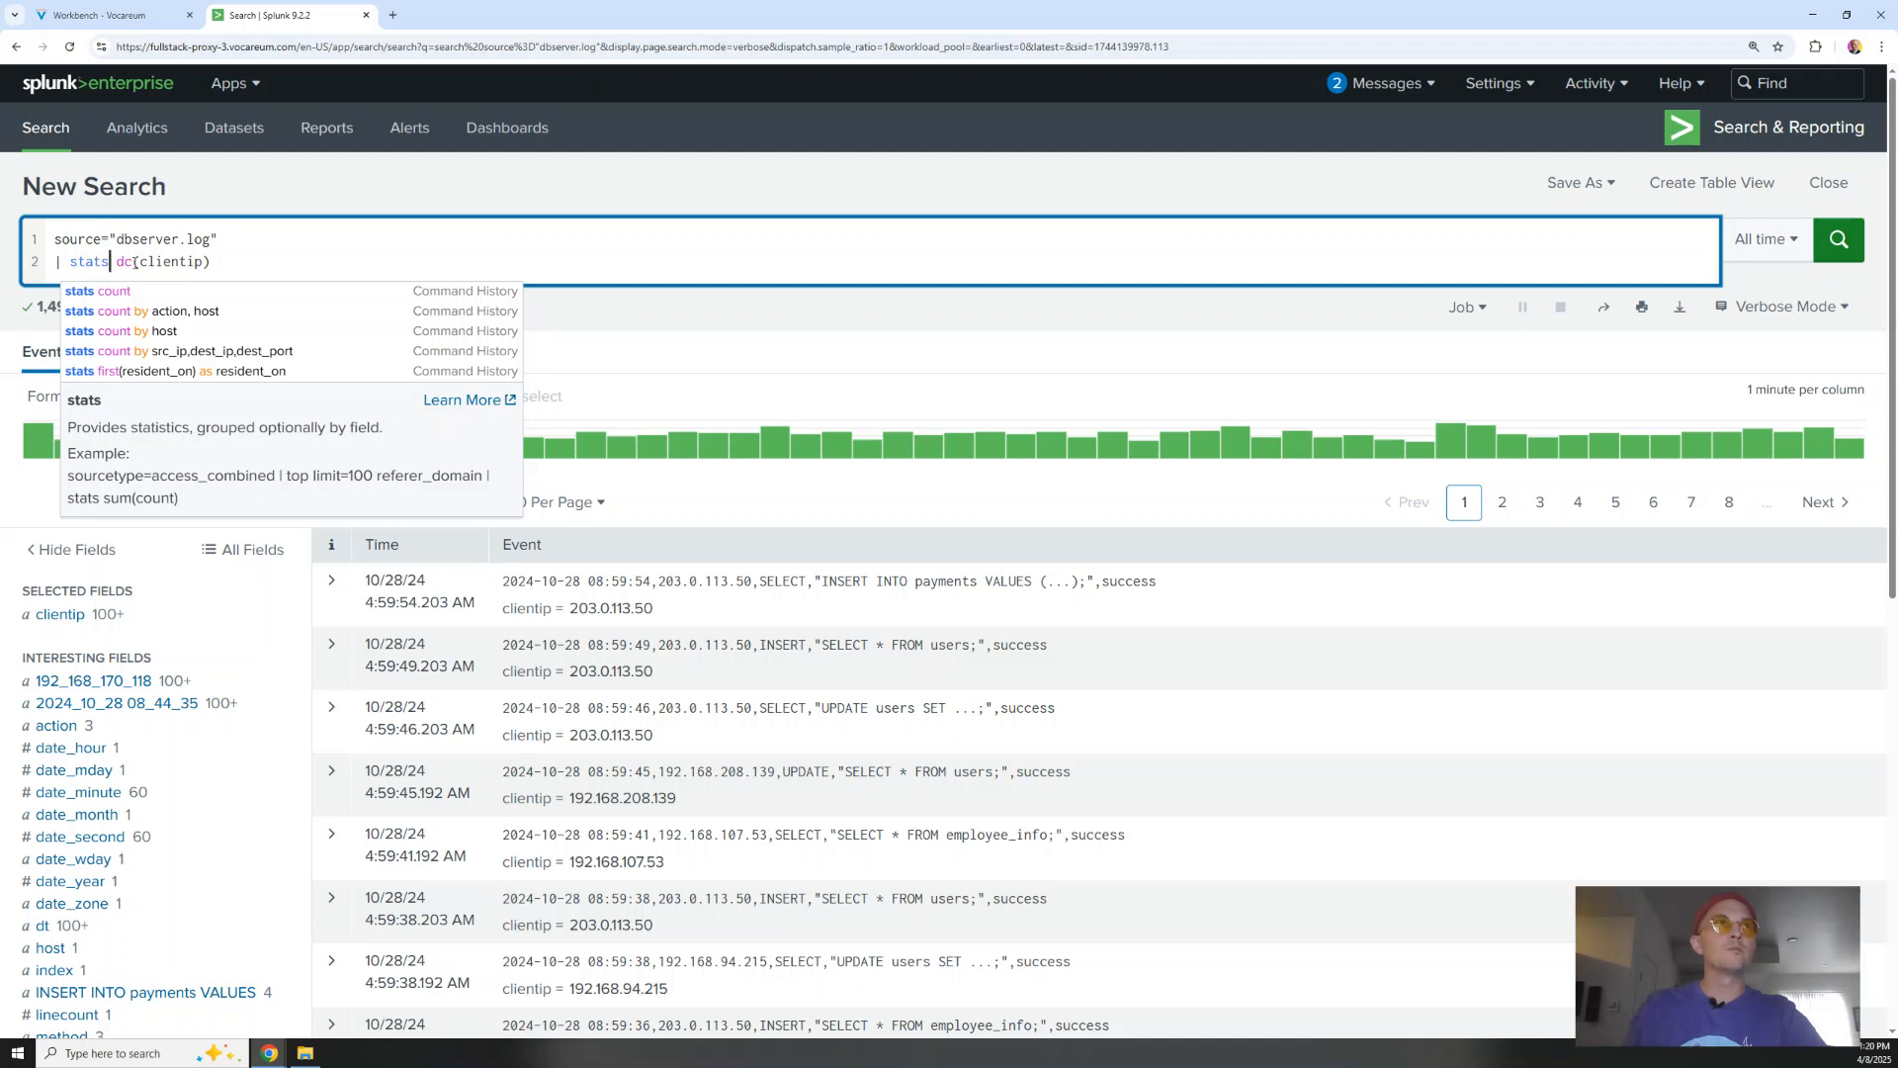
pyautogui.click(1838, 239)
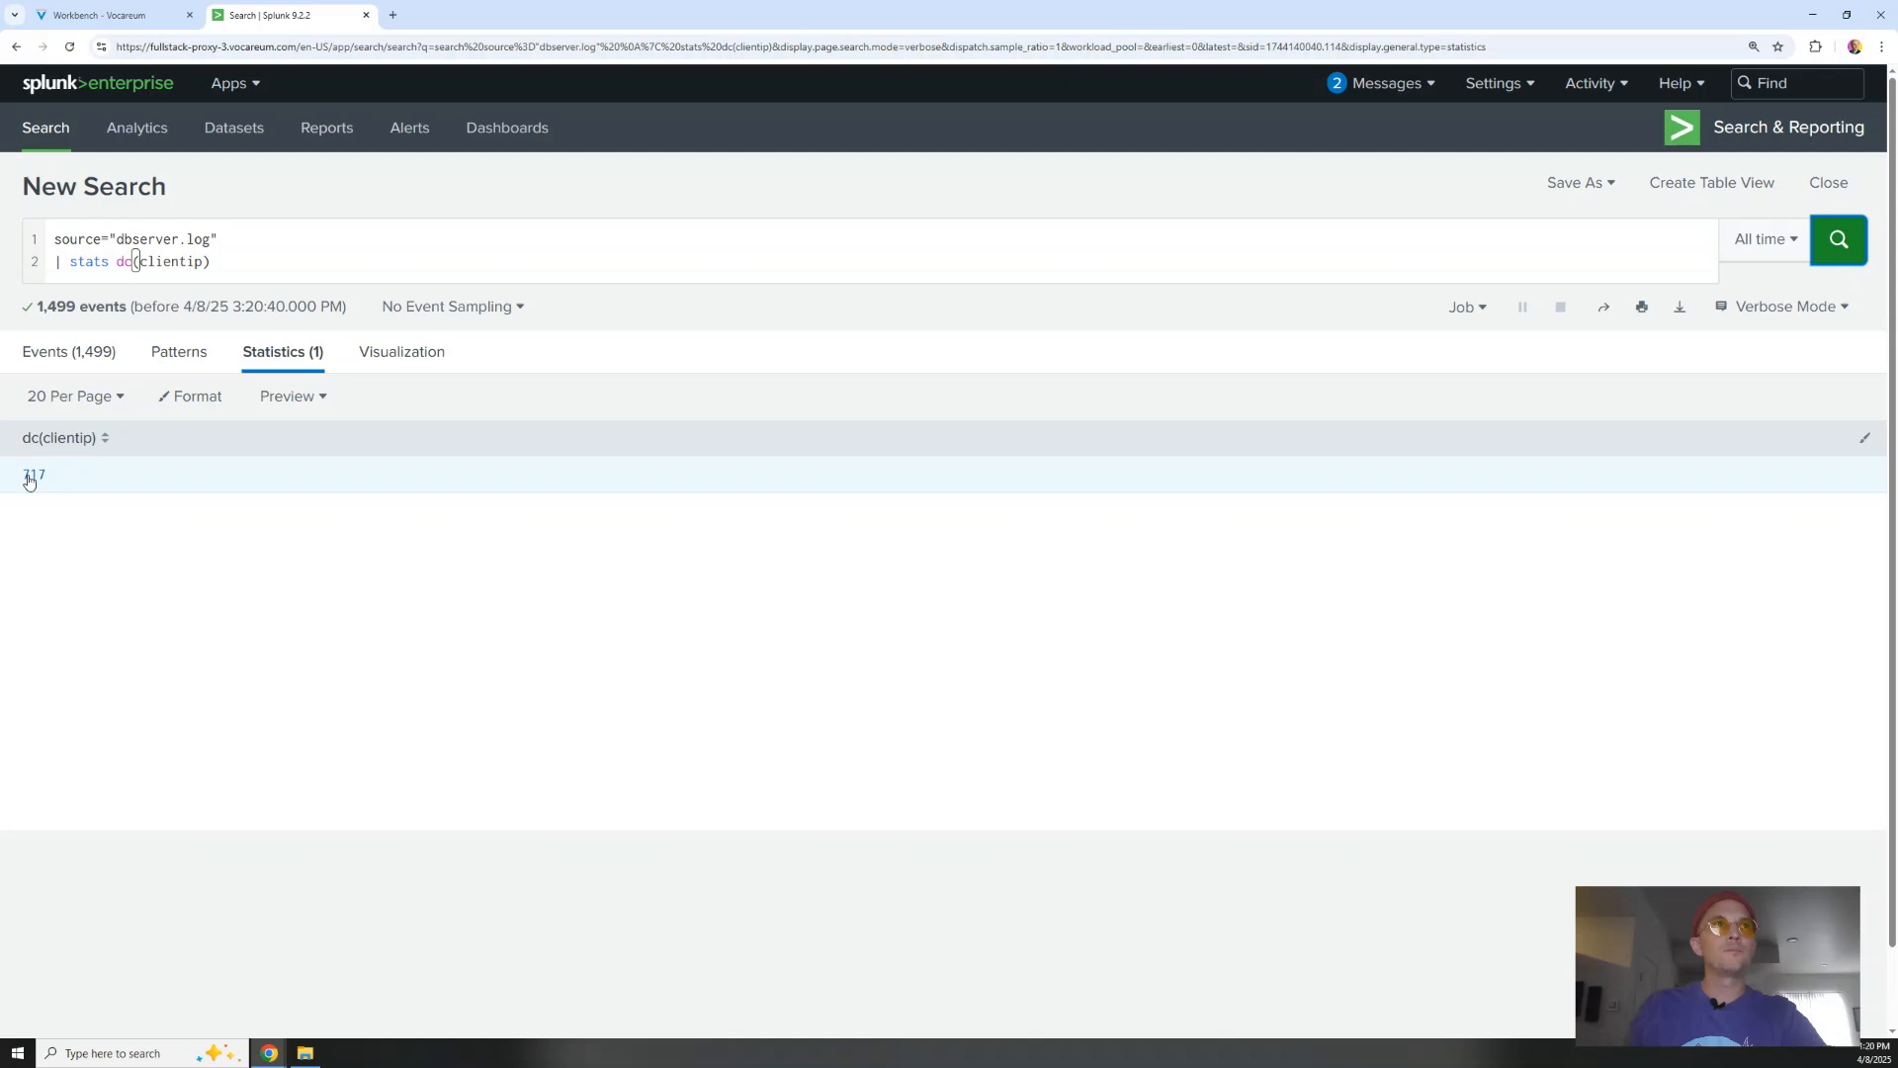
pyautogui.click(30, 476)
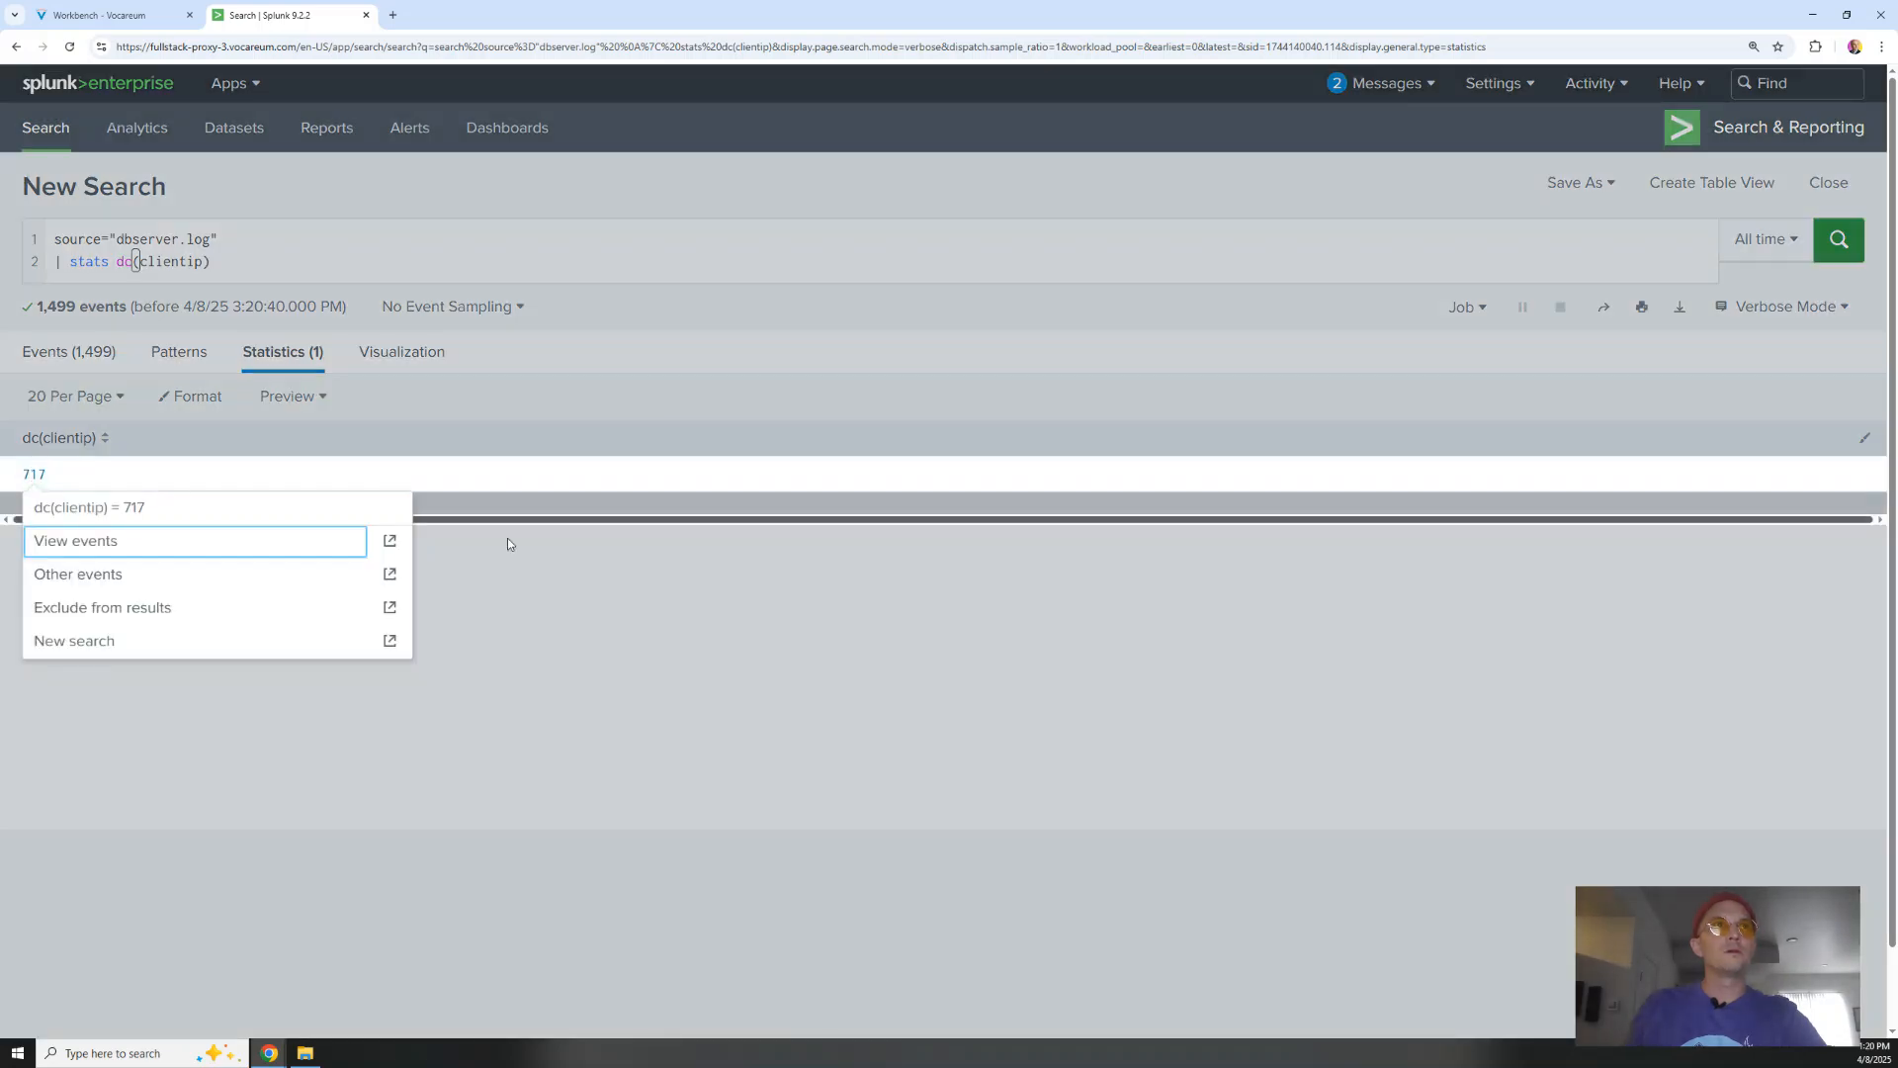
pyautogui.click(641, 627)
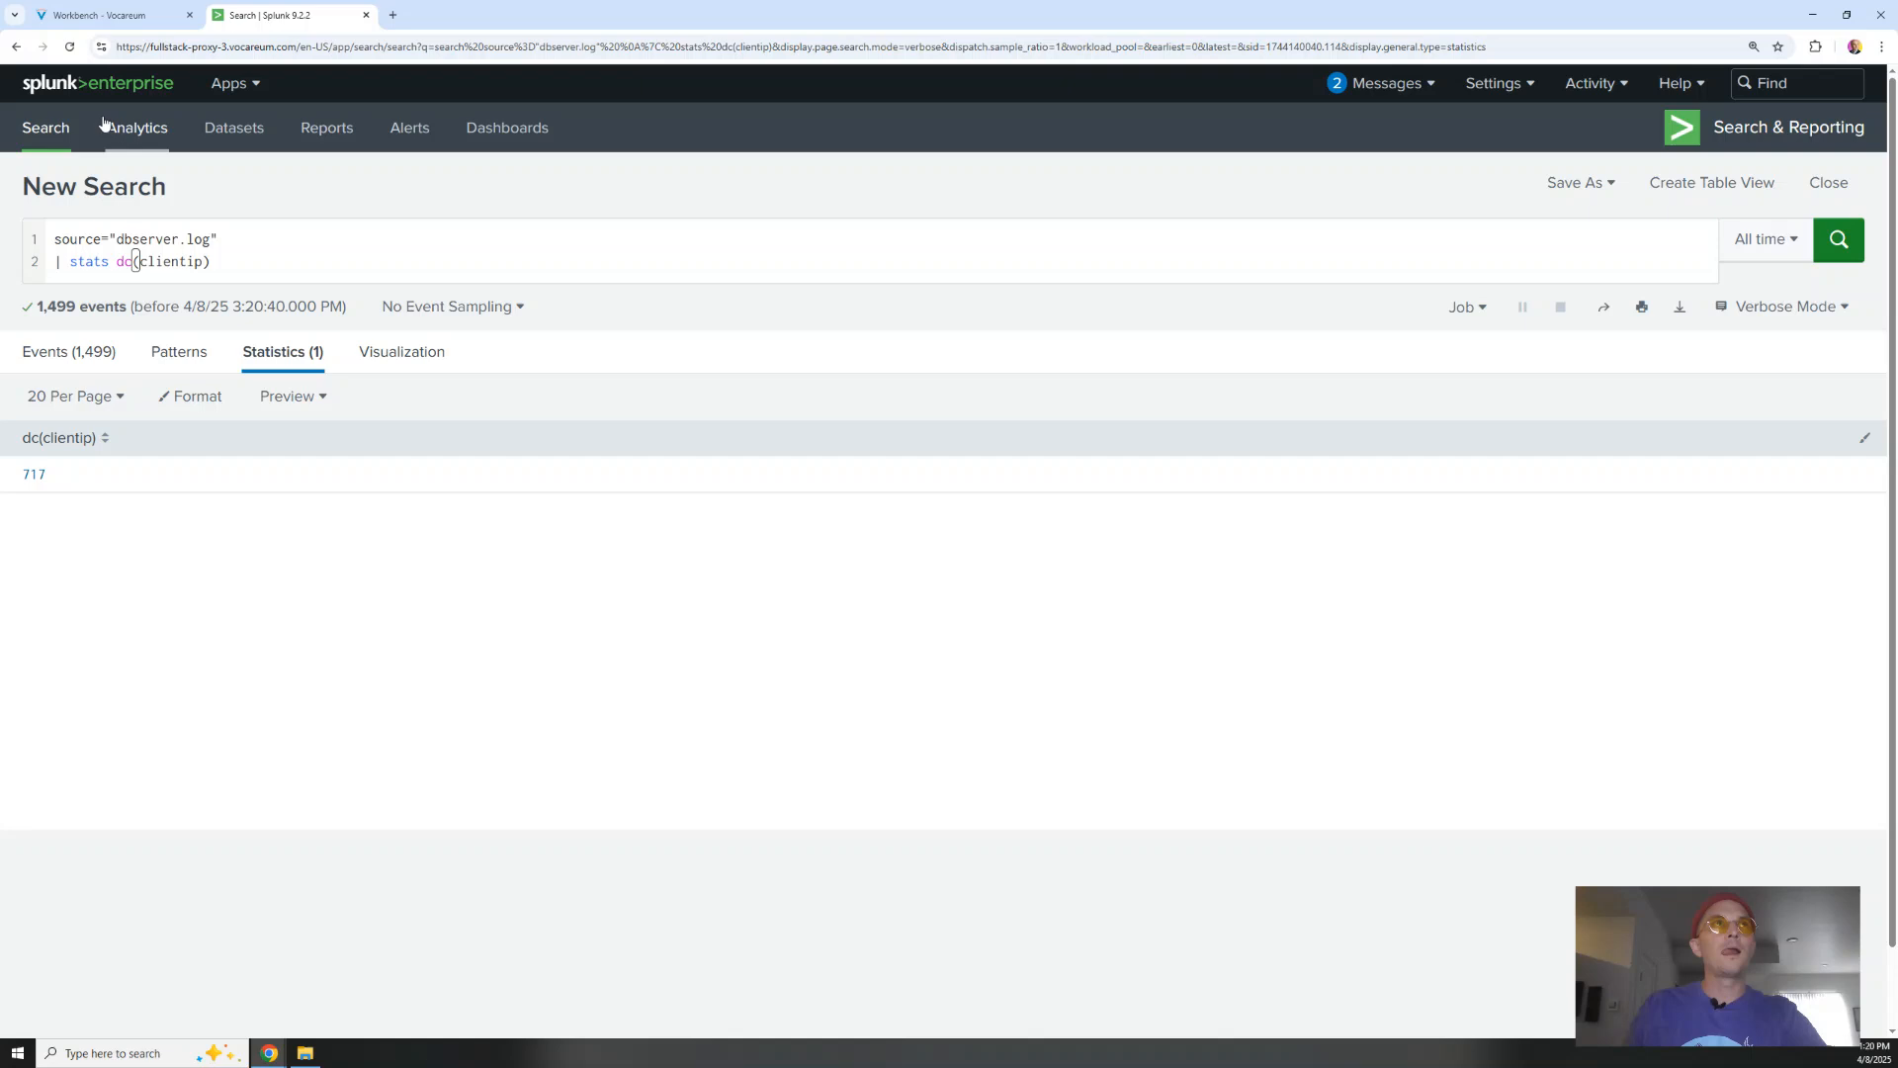
# Remove the stats dc(clientip) line and rerun the search with only source="dbserver.log"
pyautogui.click(328, 274)
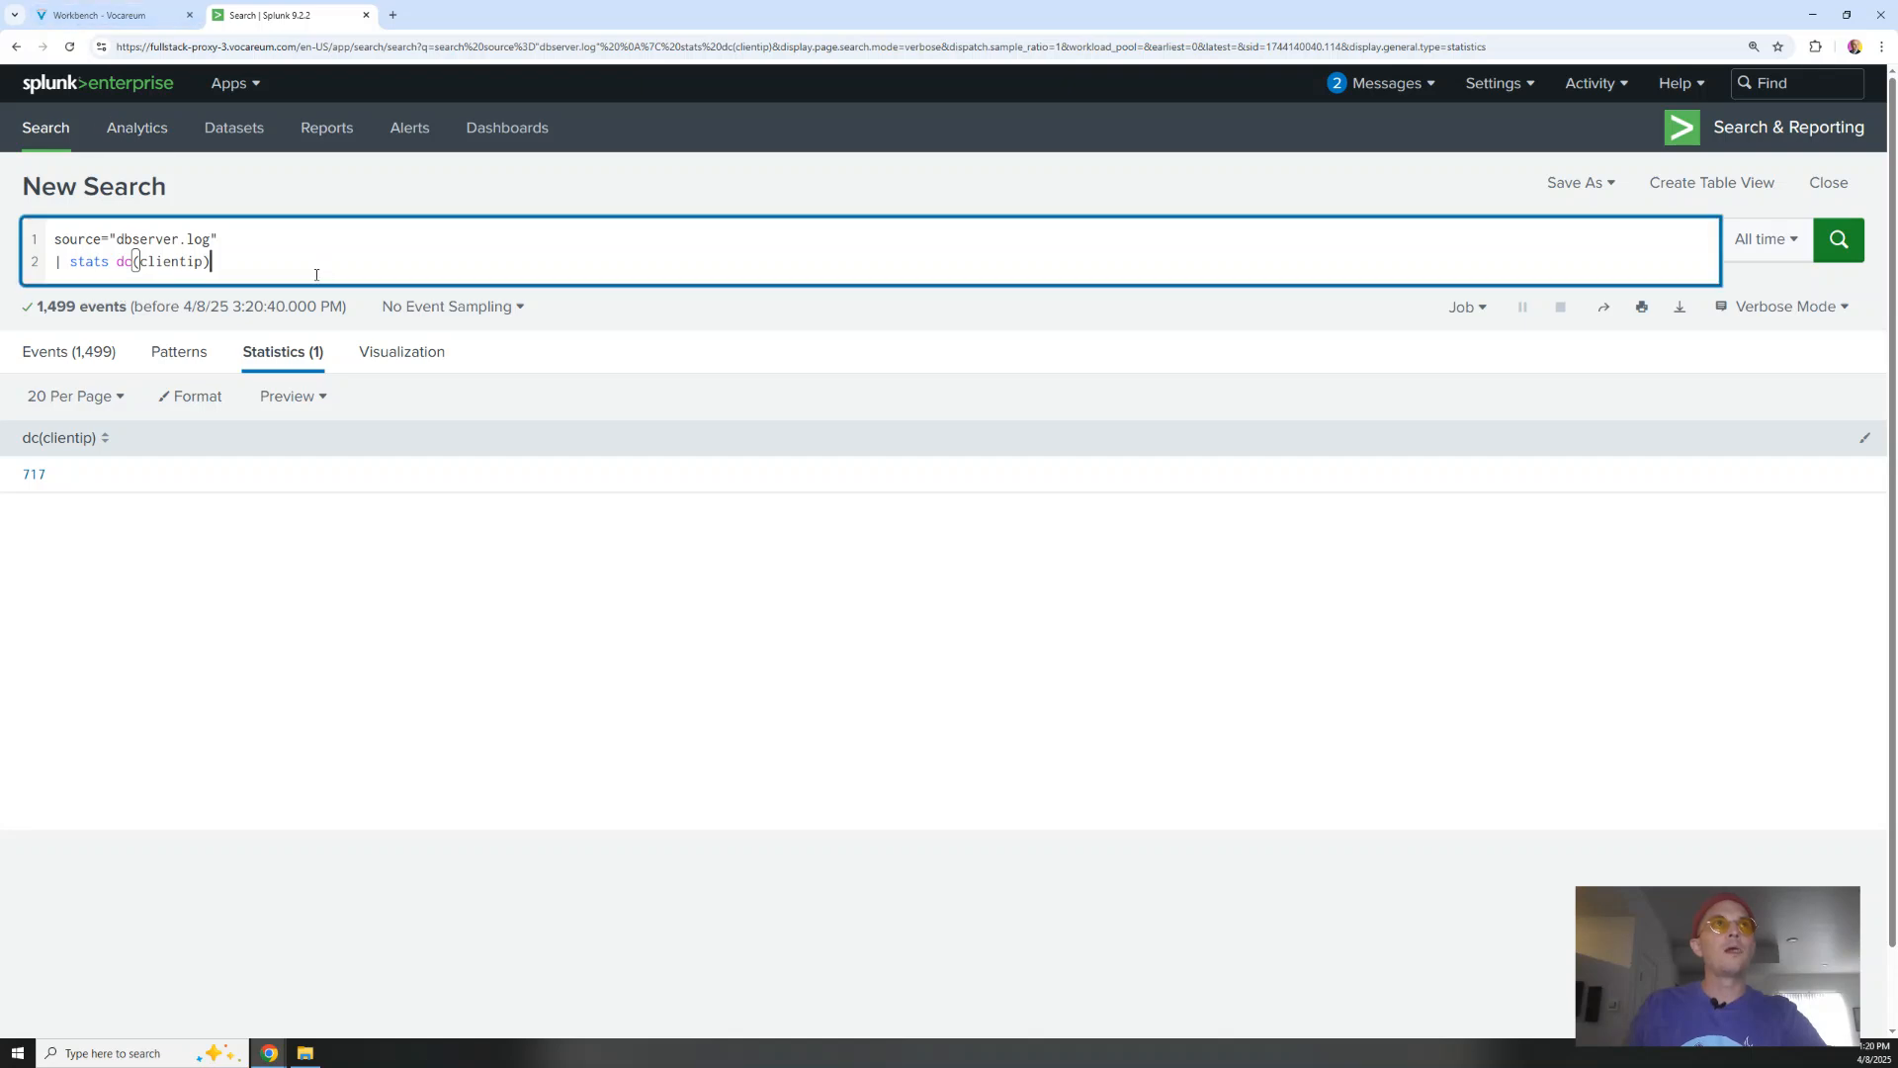
pyautogui.moveTo(221, 255); pyautogui.dragTo(2, 262)
pyautogui.press('BackSpace')
pyautogui.press('BackSpace')
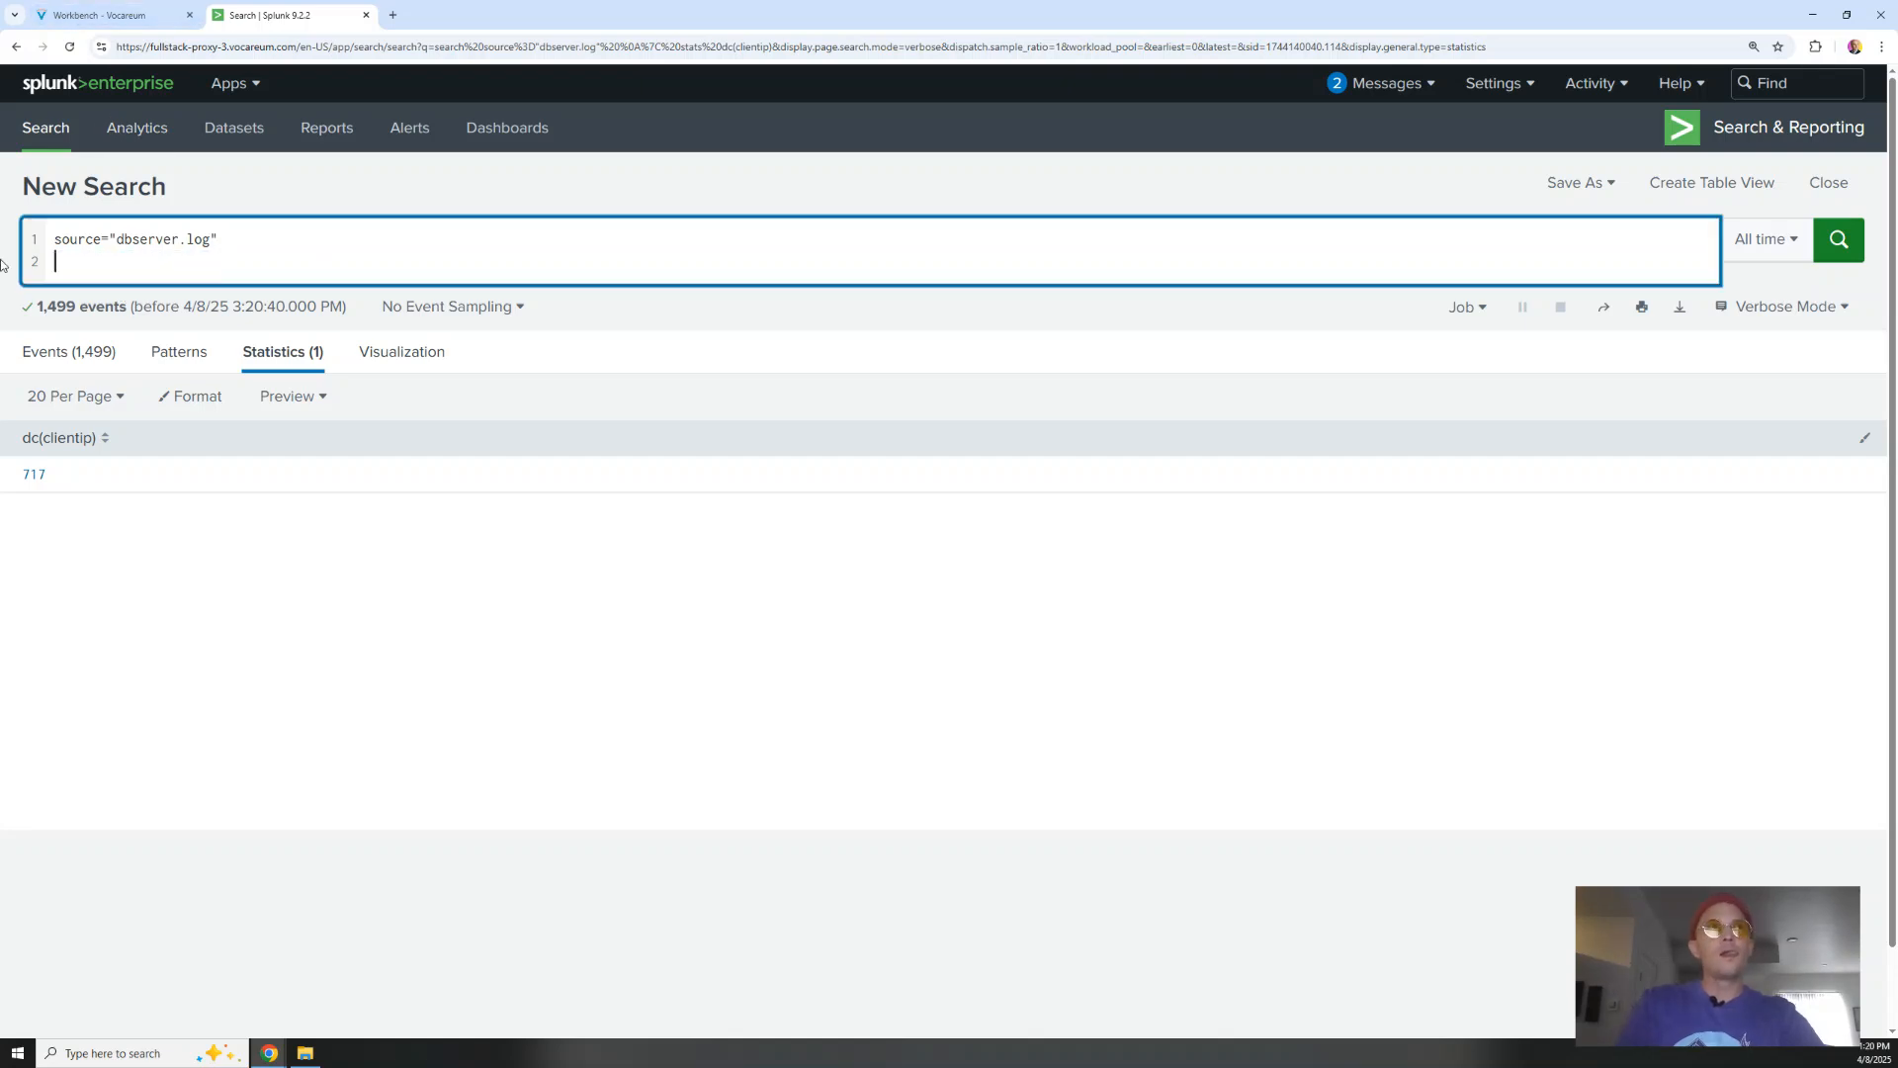
pyautogui.click(1839, 239)
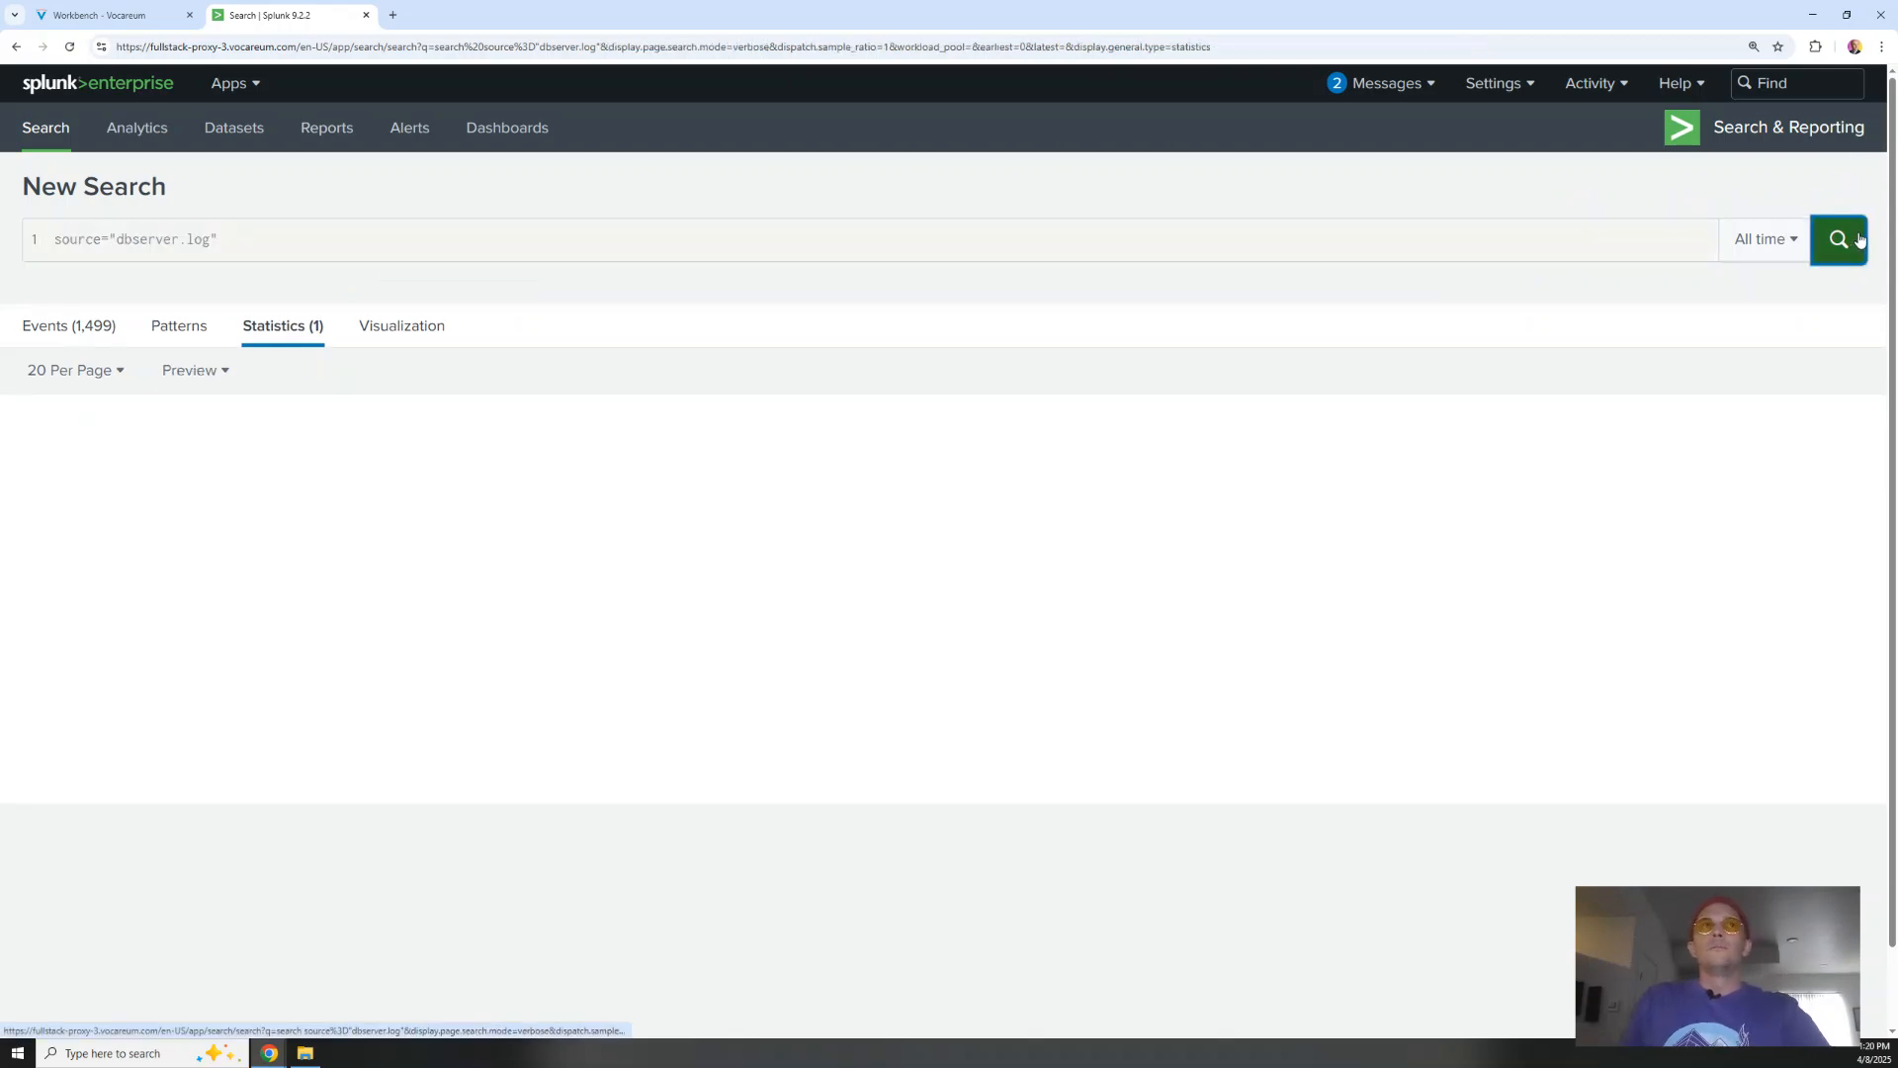
# Show the practice document beside Splunk and reread the question about the external user who accessed the database server
pyautogui.moveTo(962, 9); pyautogui.dragTo(1, 188)
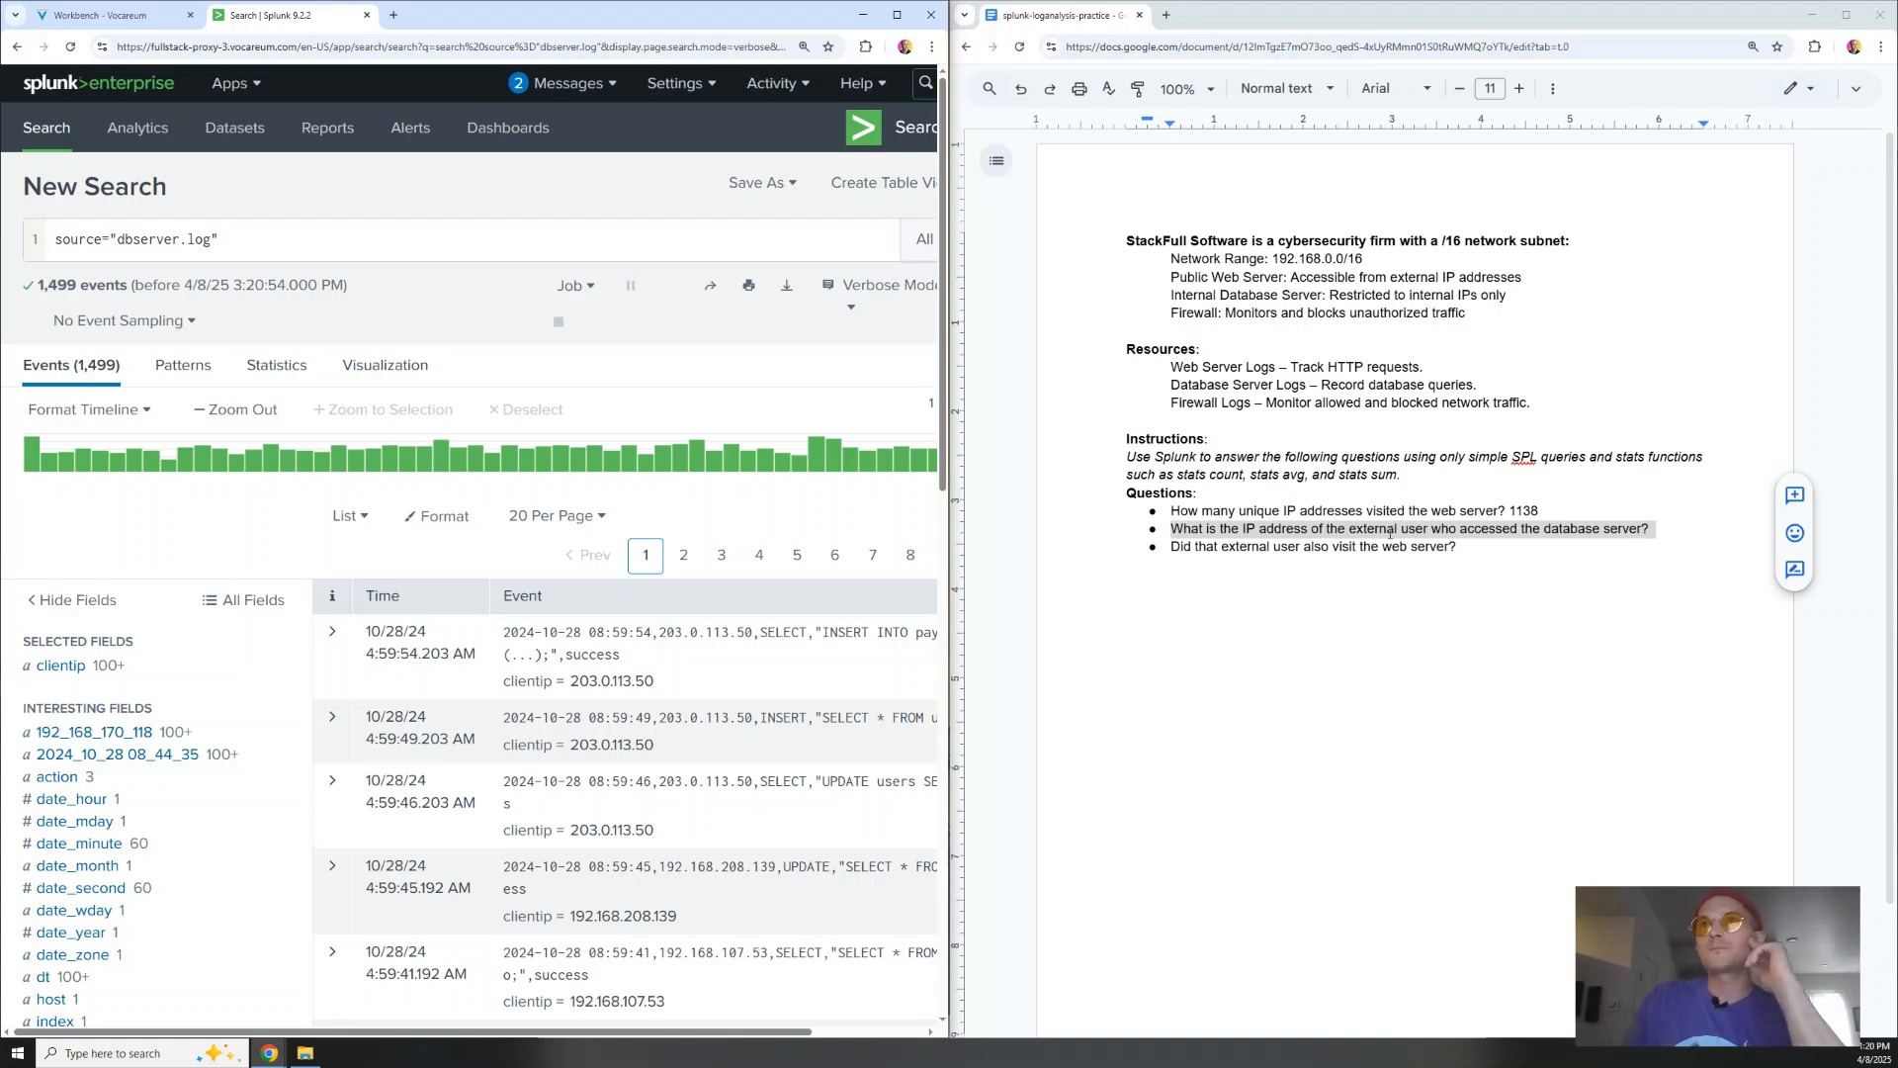
pyautogui.click(1285, 532)
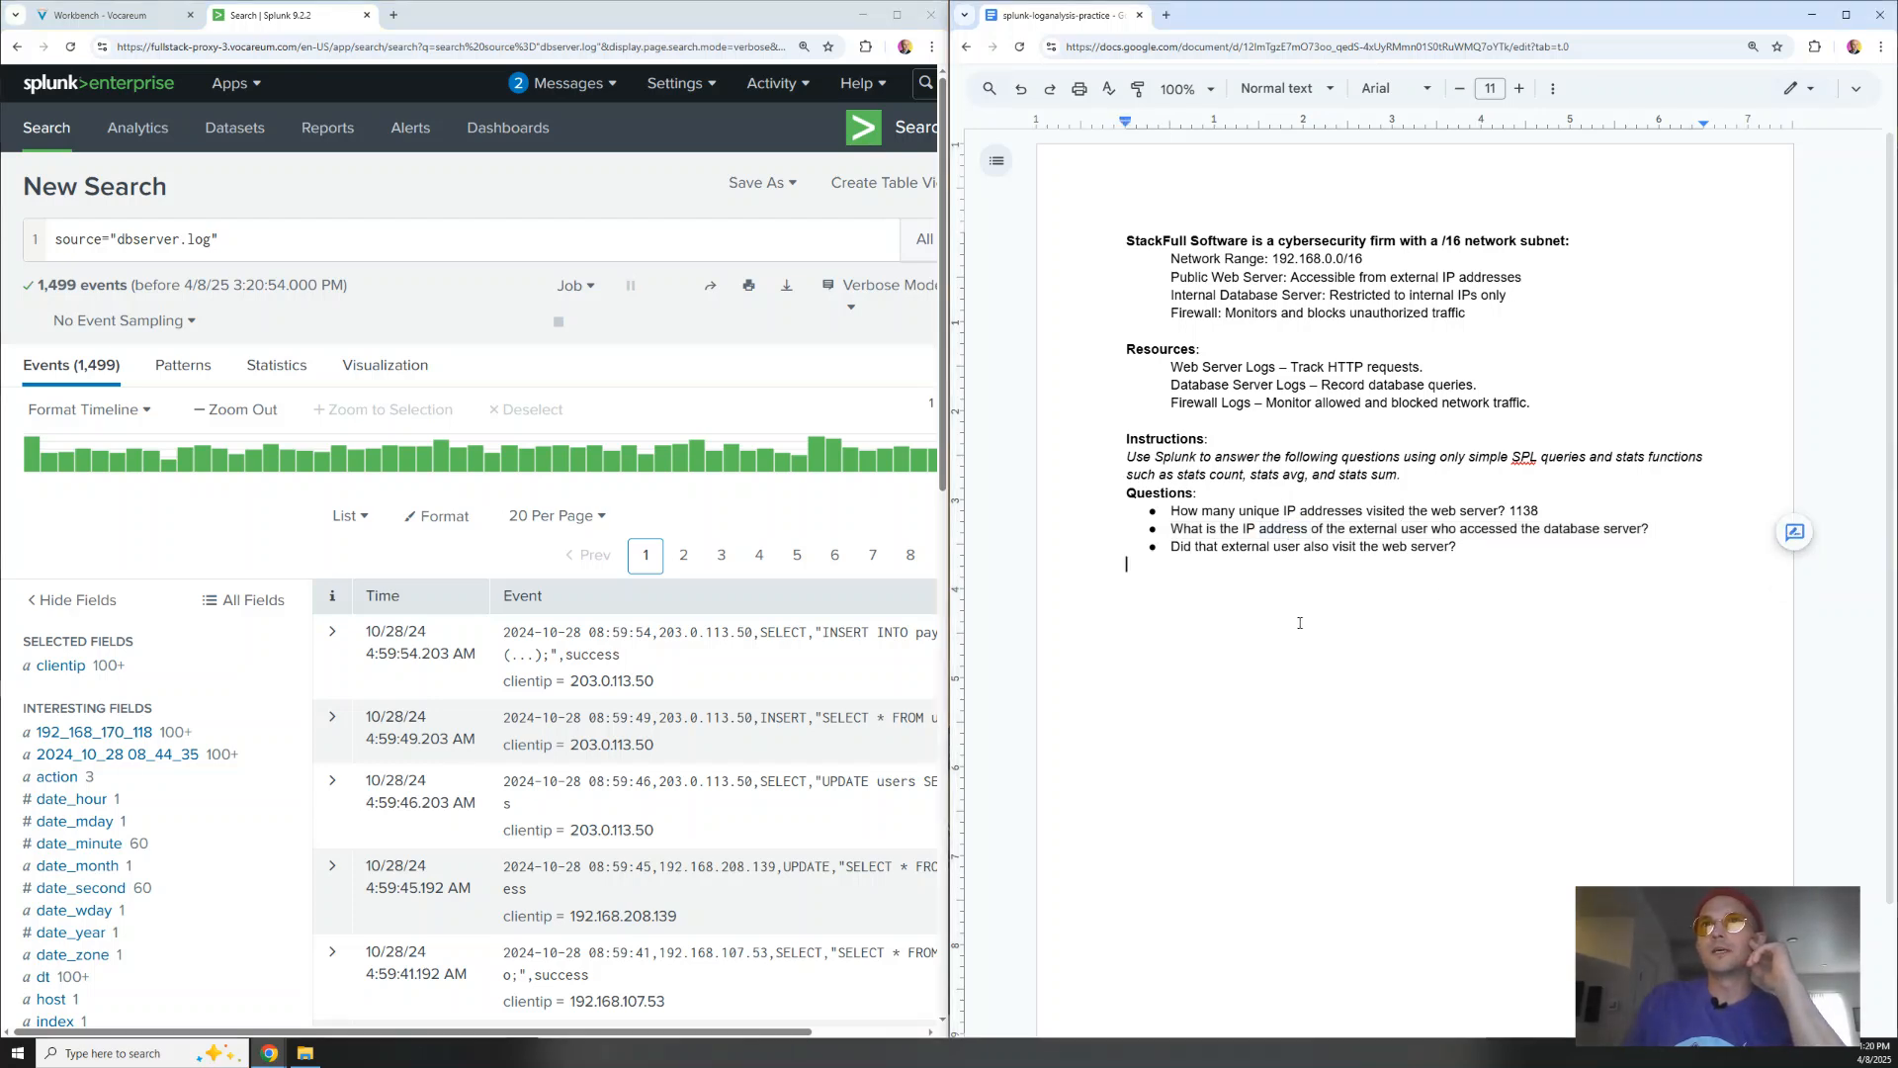
pyautogui.tripleClick(1309, 527)
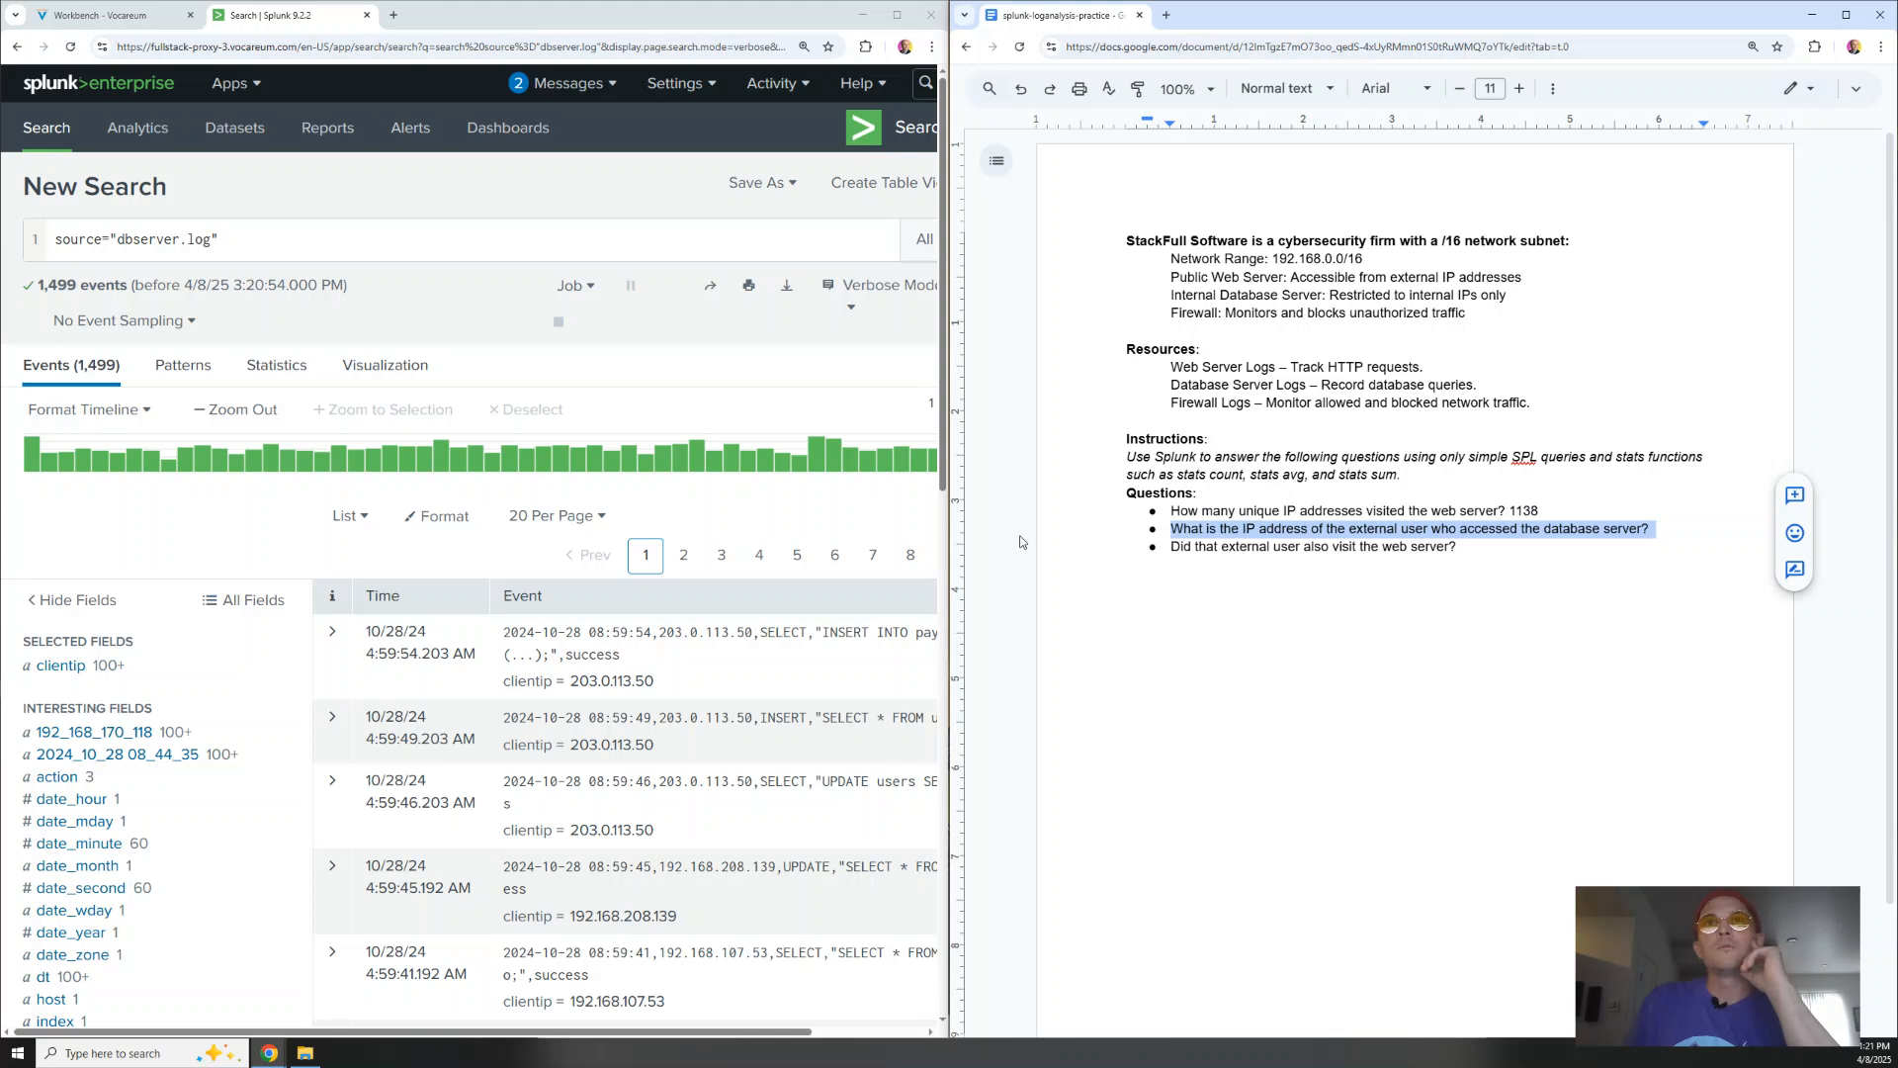
pyautogui.click(1176, 532)
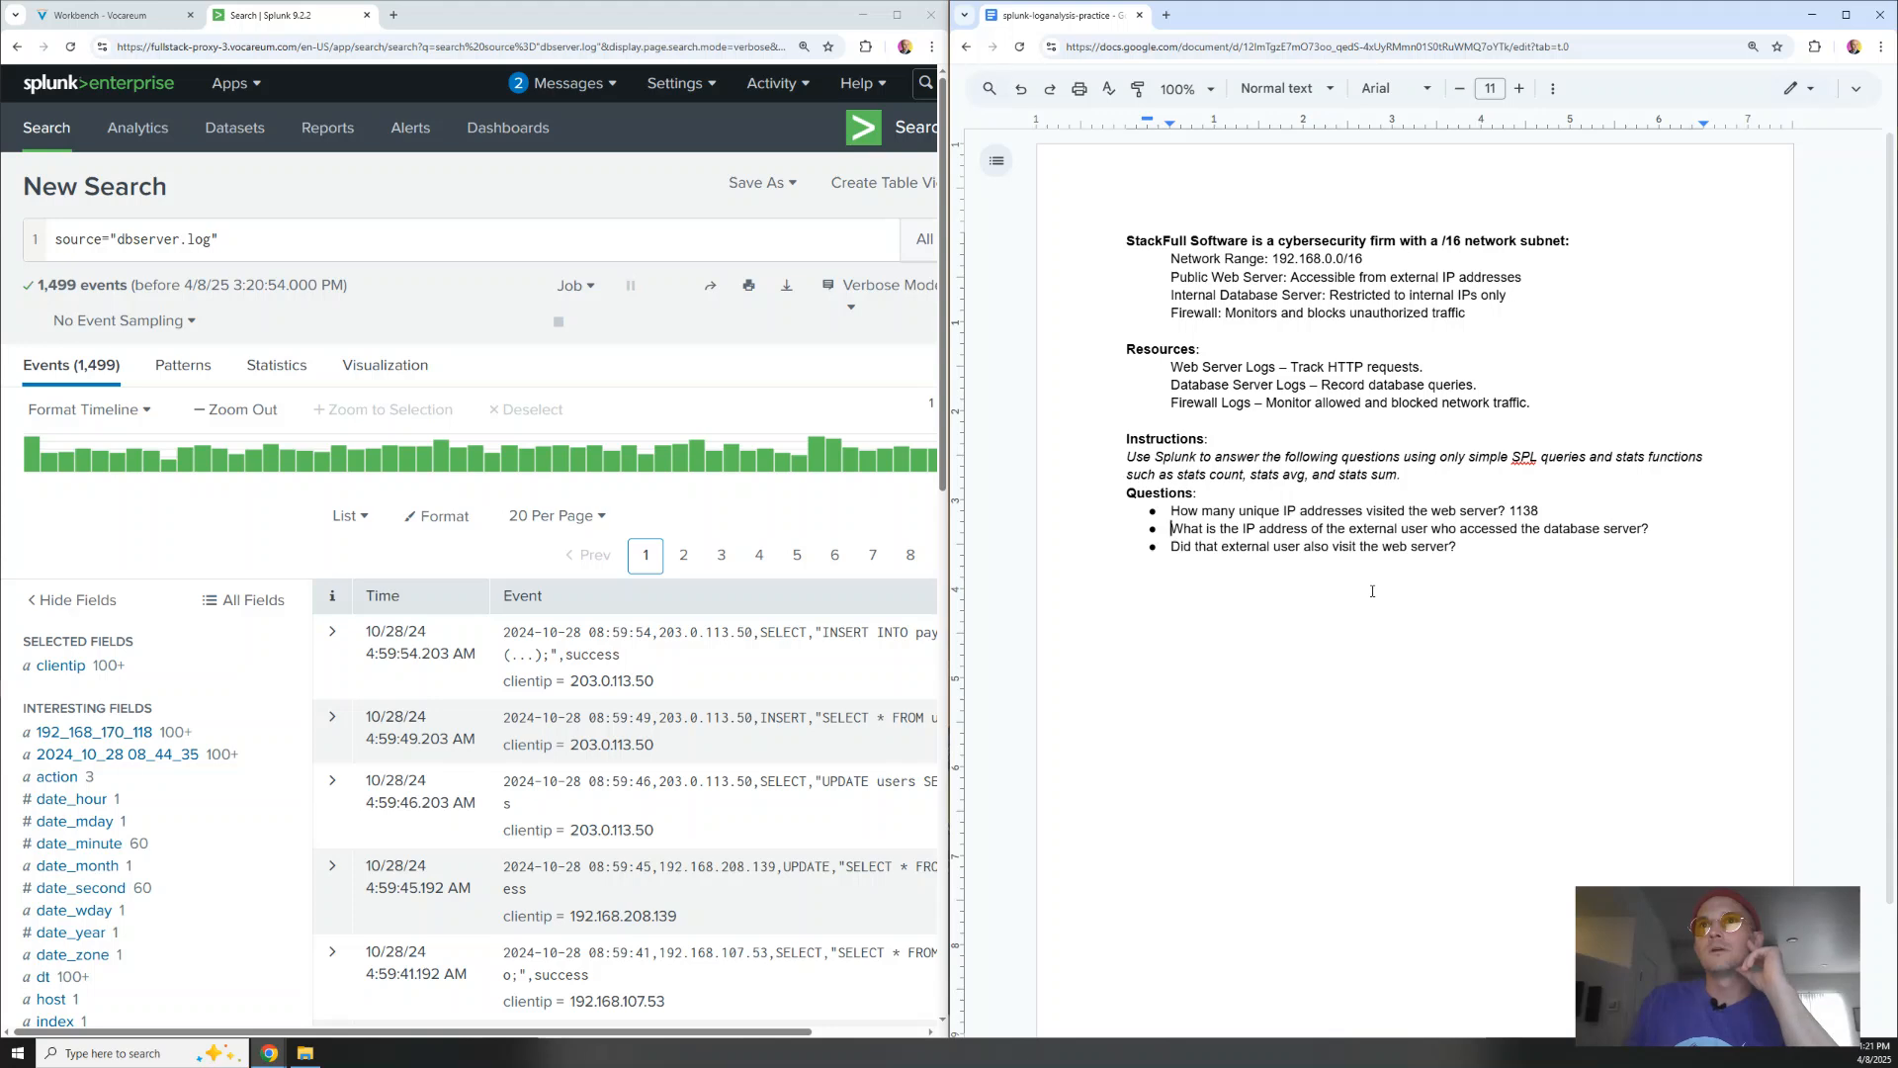
# Replace the database log search with source="webserver.log" and run it
pyautogui.tripleClick(260, 241)
pyautogui.write('so')
pyautogui.press('BackSpace')
pyautogui.press('BackSpace')
pyautogui.write('log')
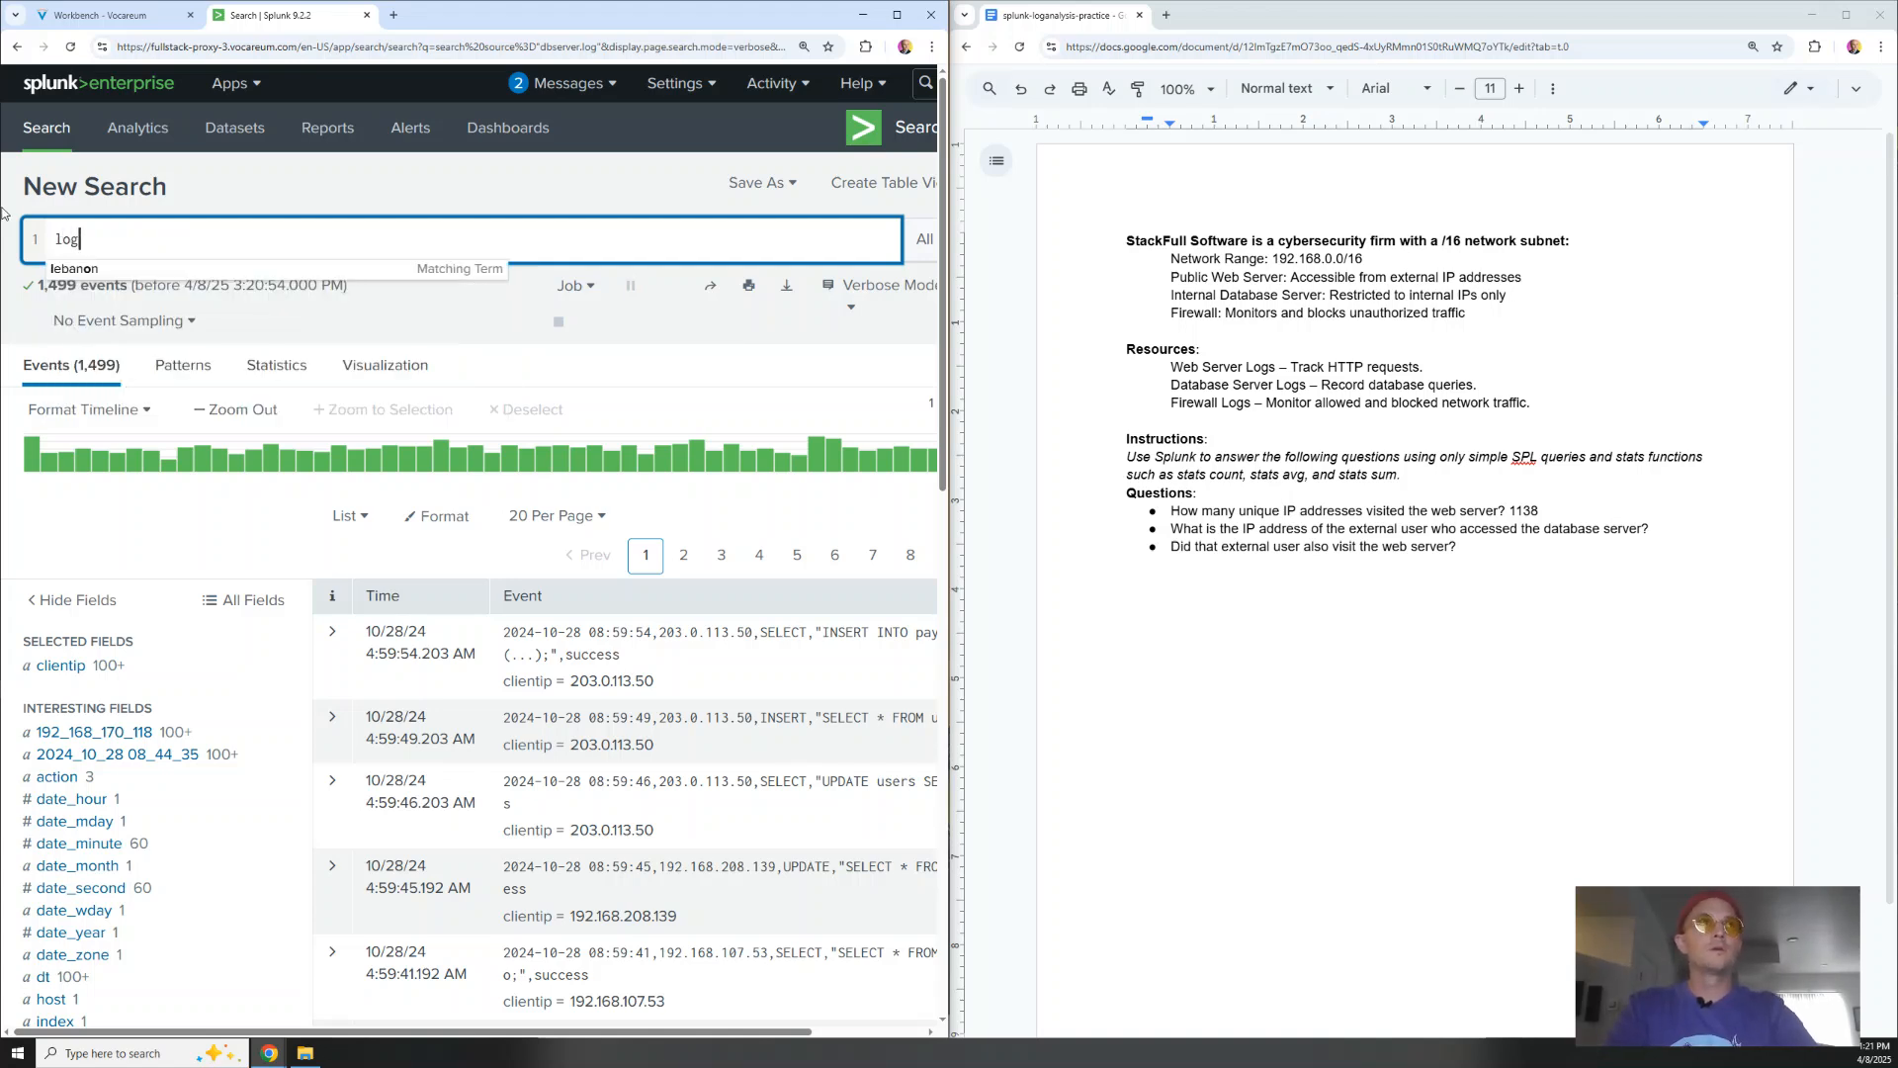
pyautogui.press('BackSpace')
pyautogui.write('source')
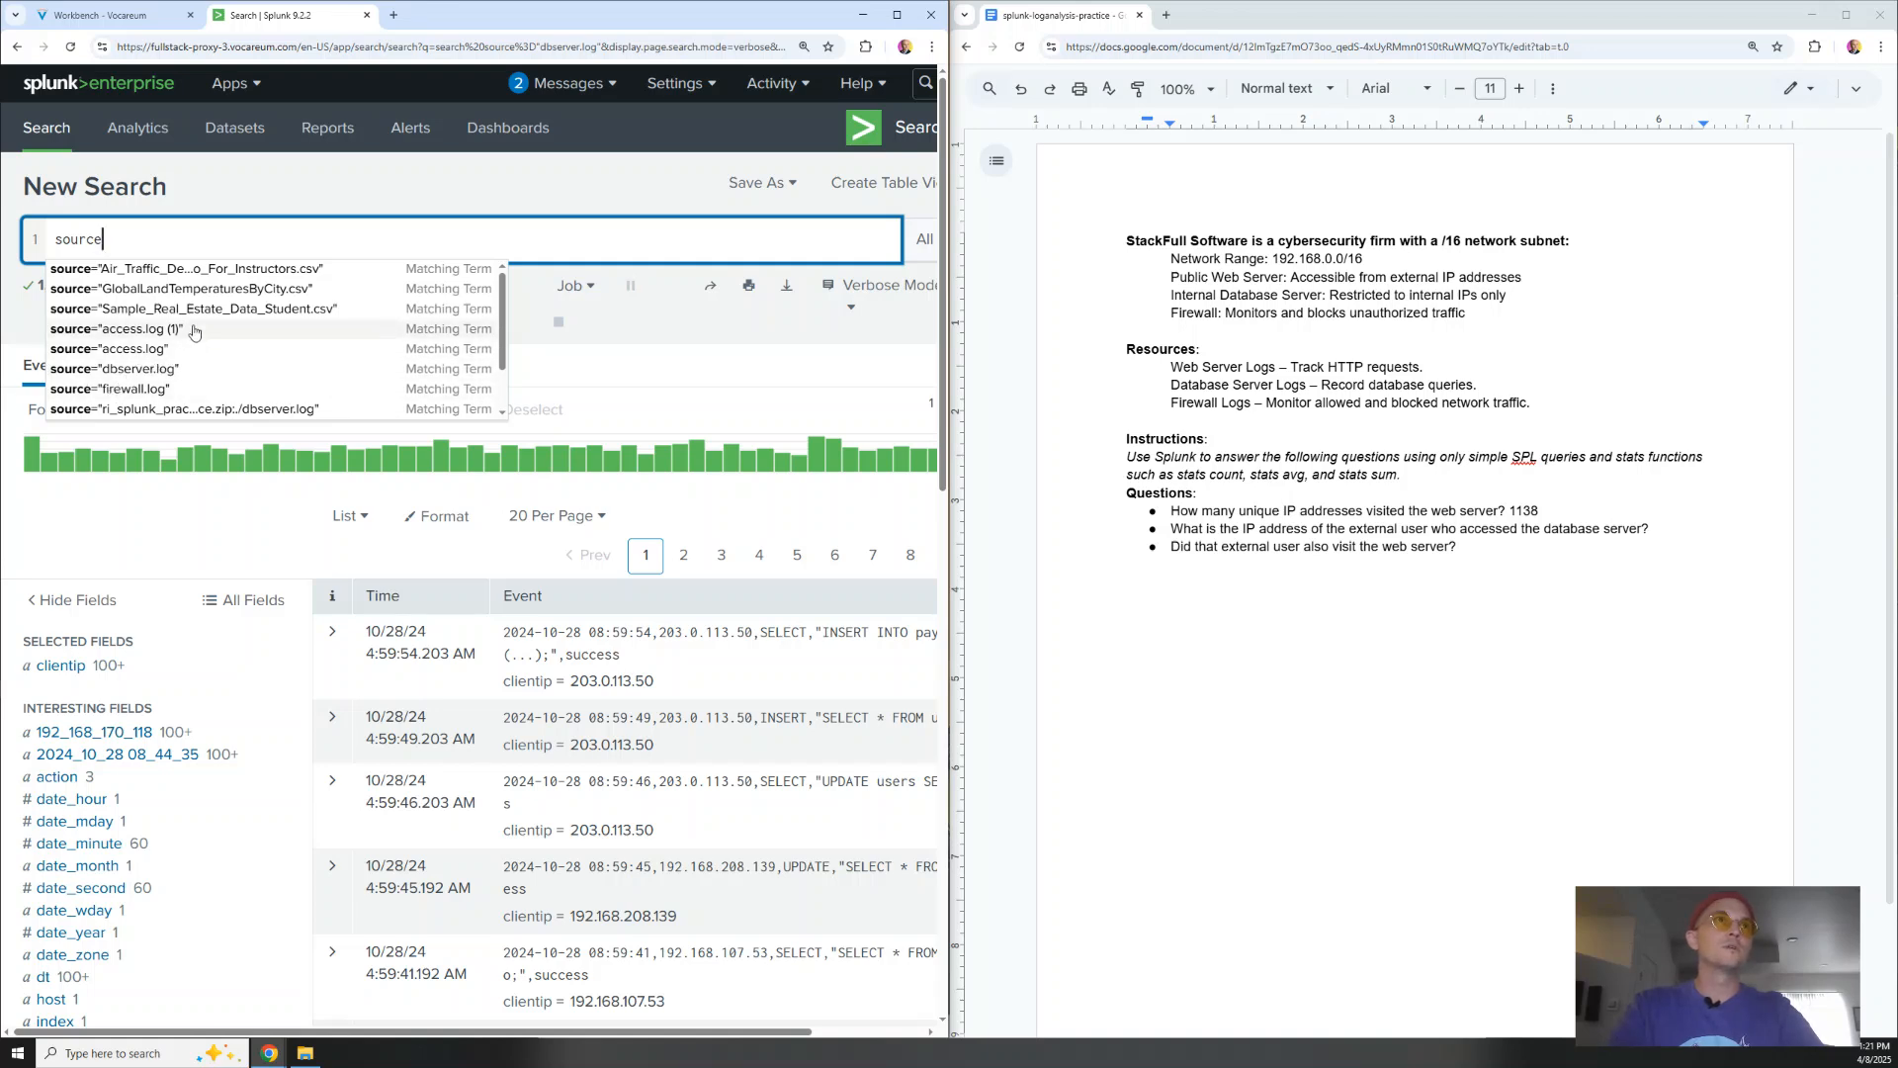
pyautogui.write('=')
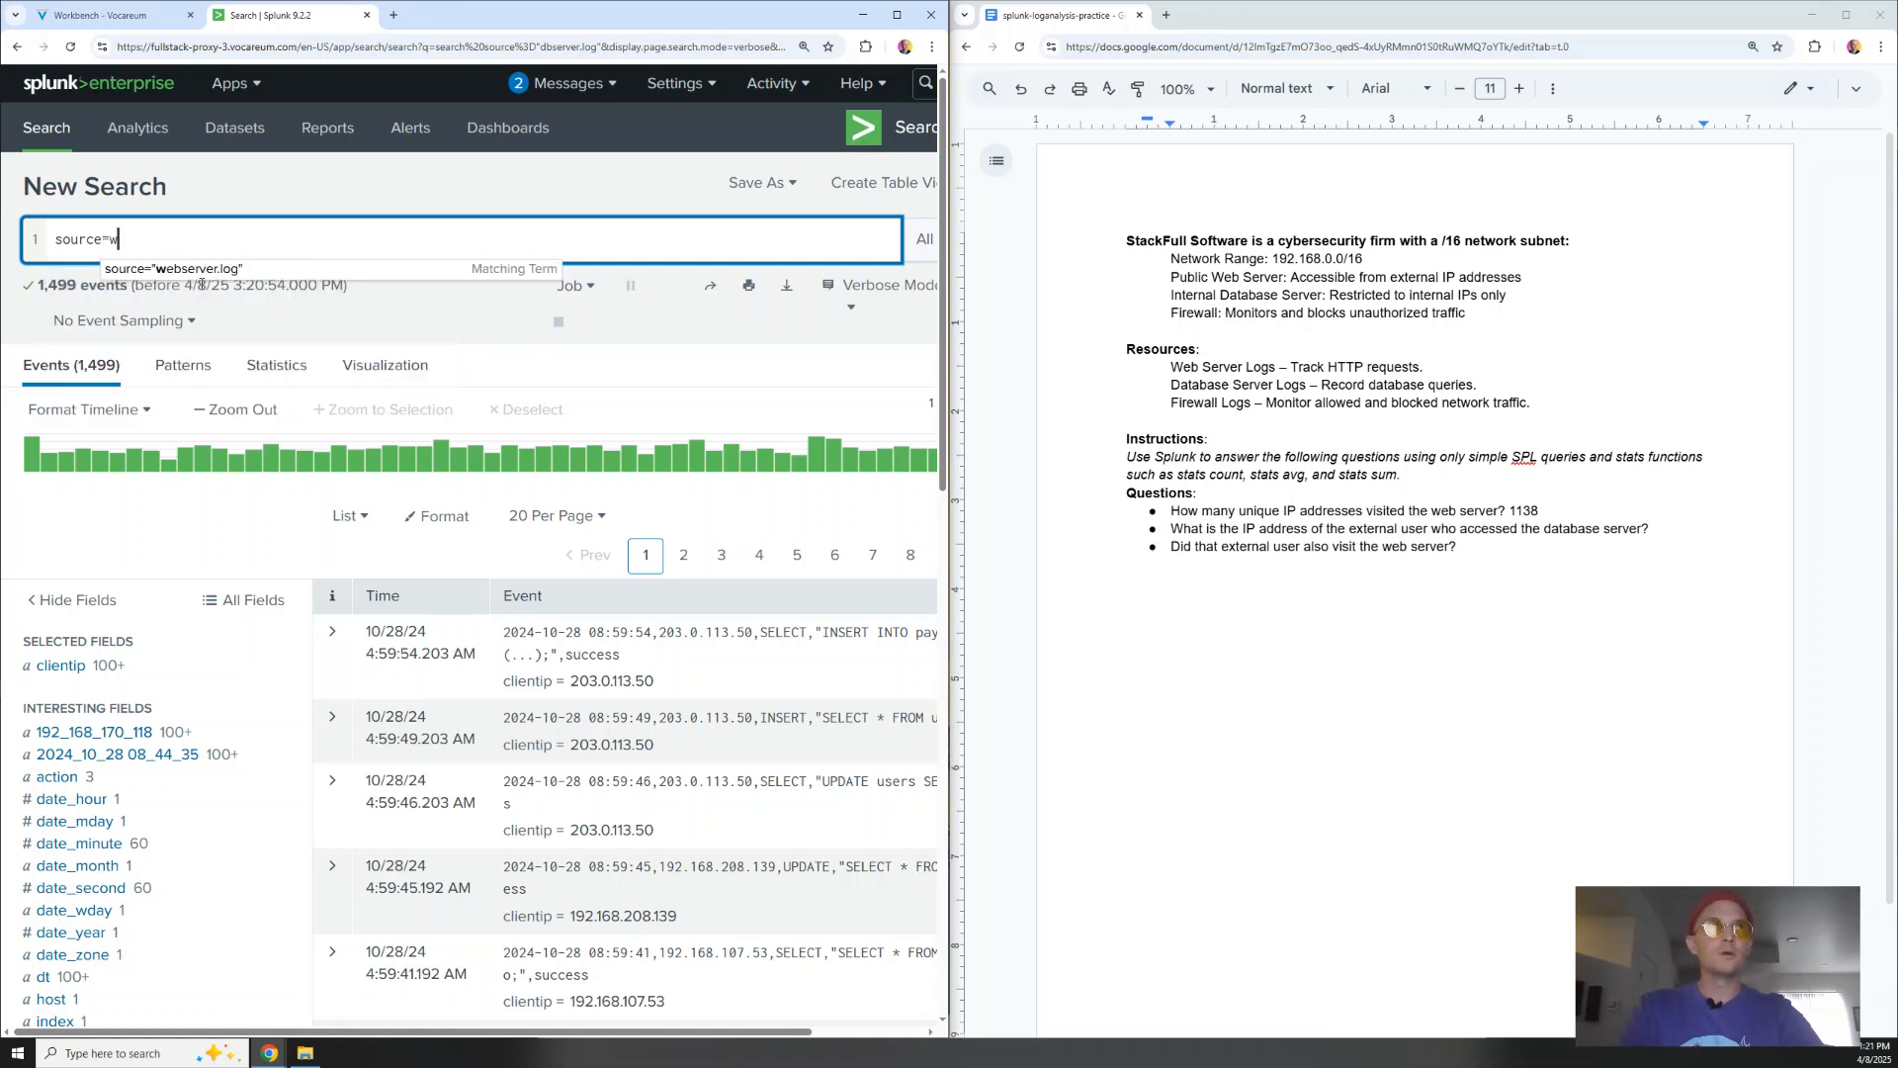
pyautogui.write('"we')
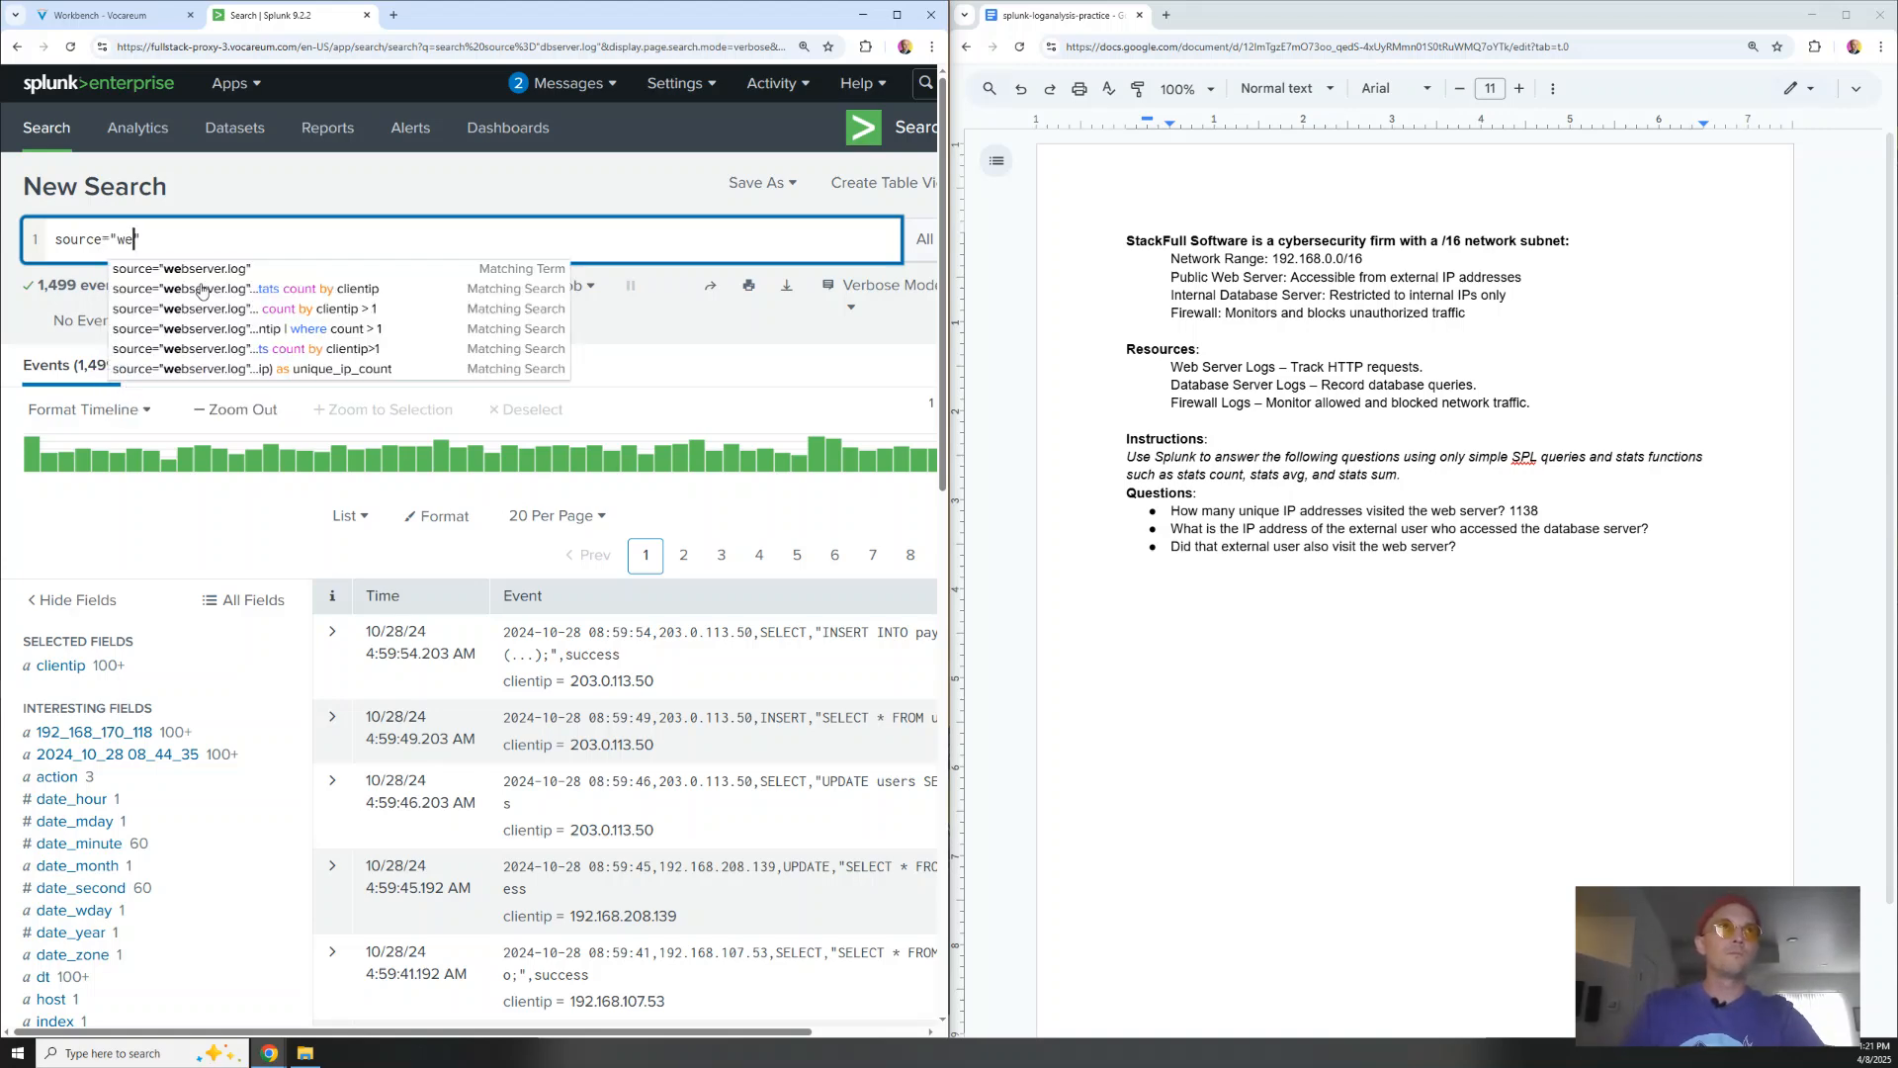
pyautogui.click(211, 273)
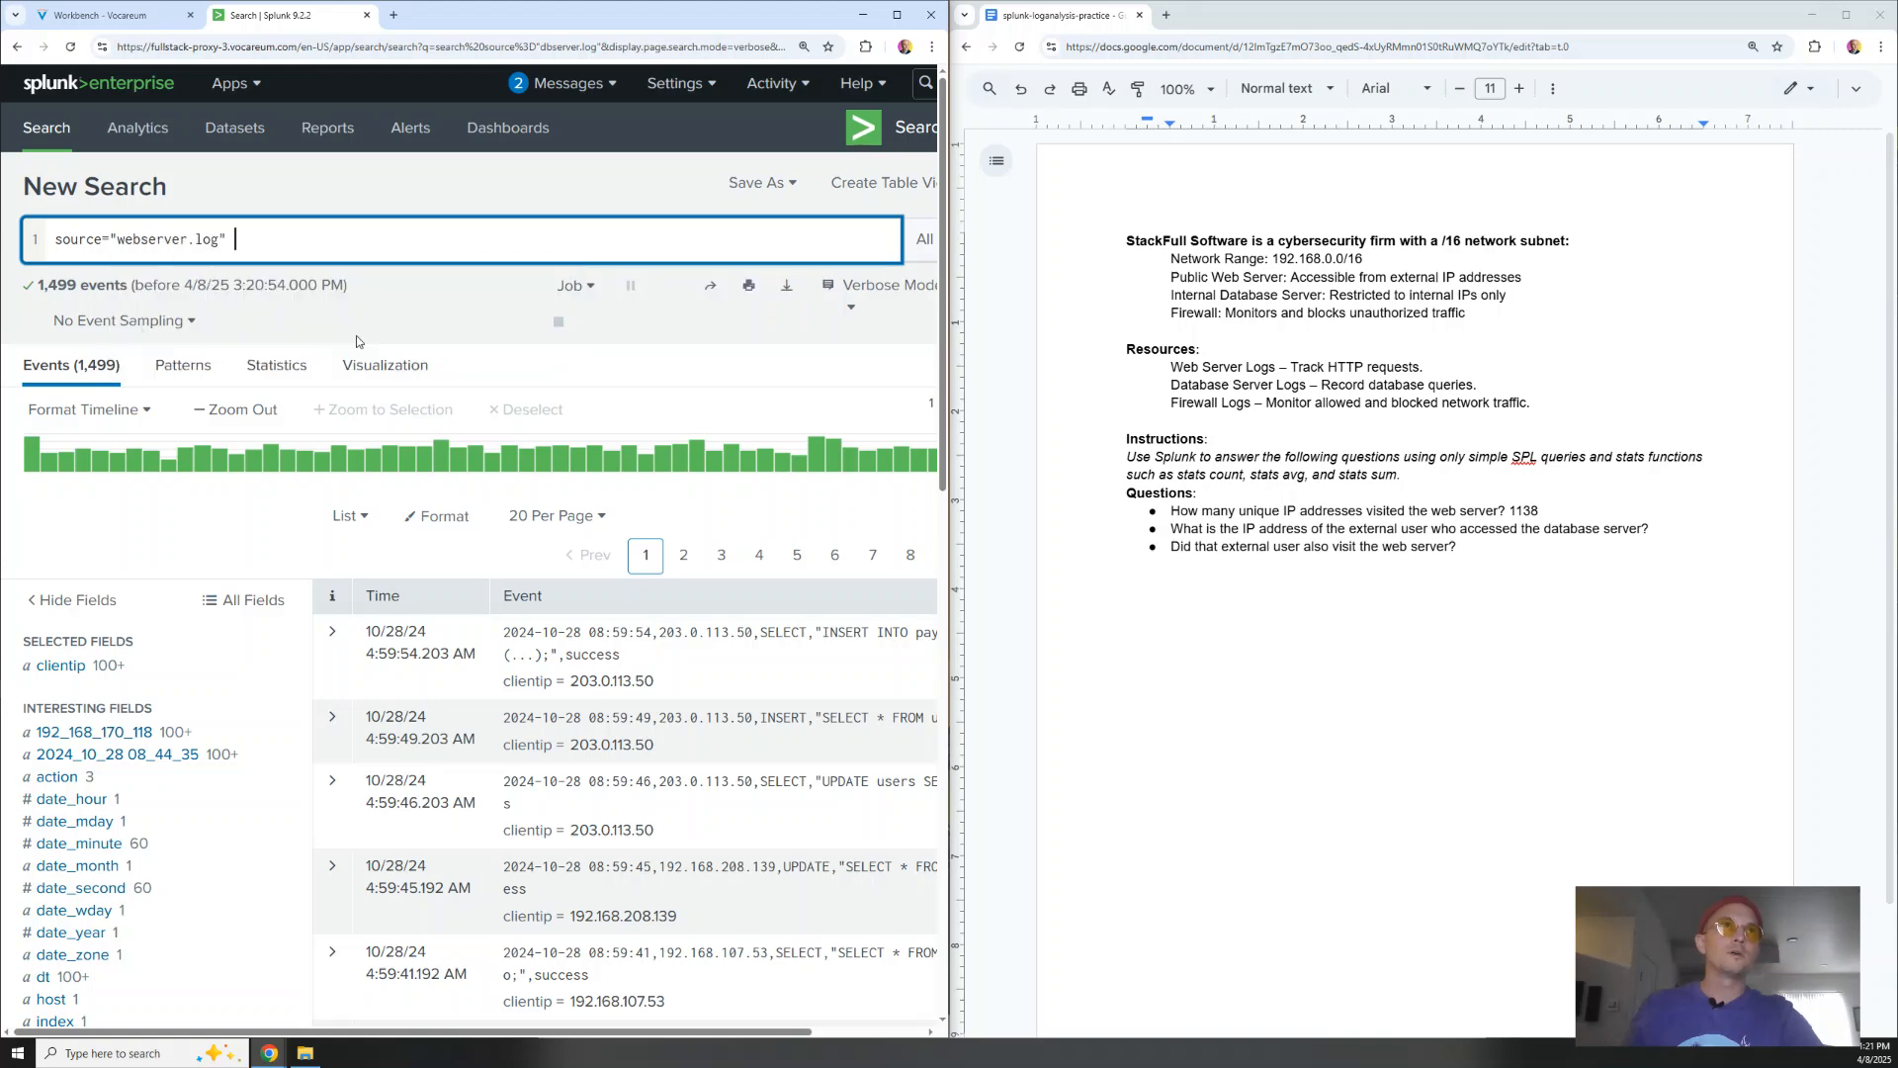
pyautogui.click(862, 128)
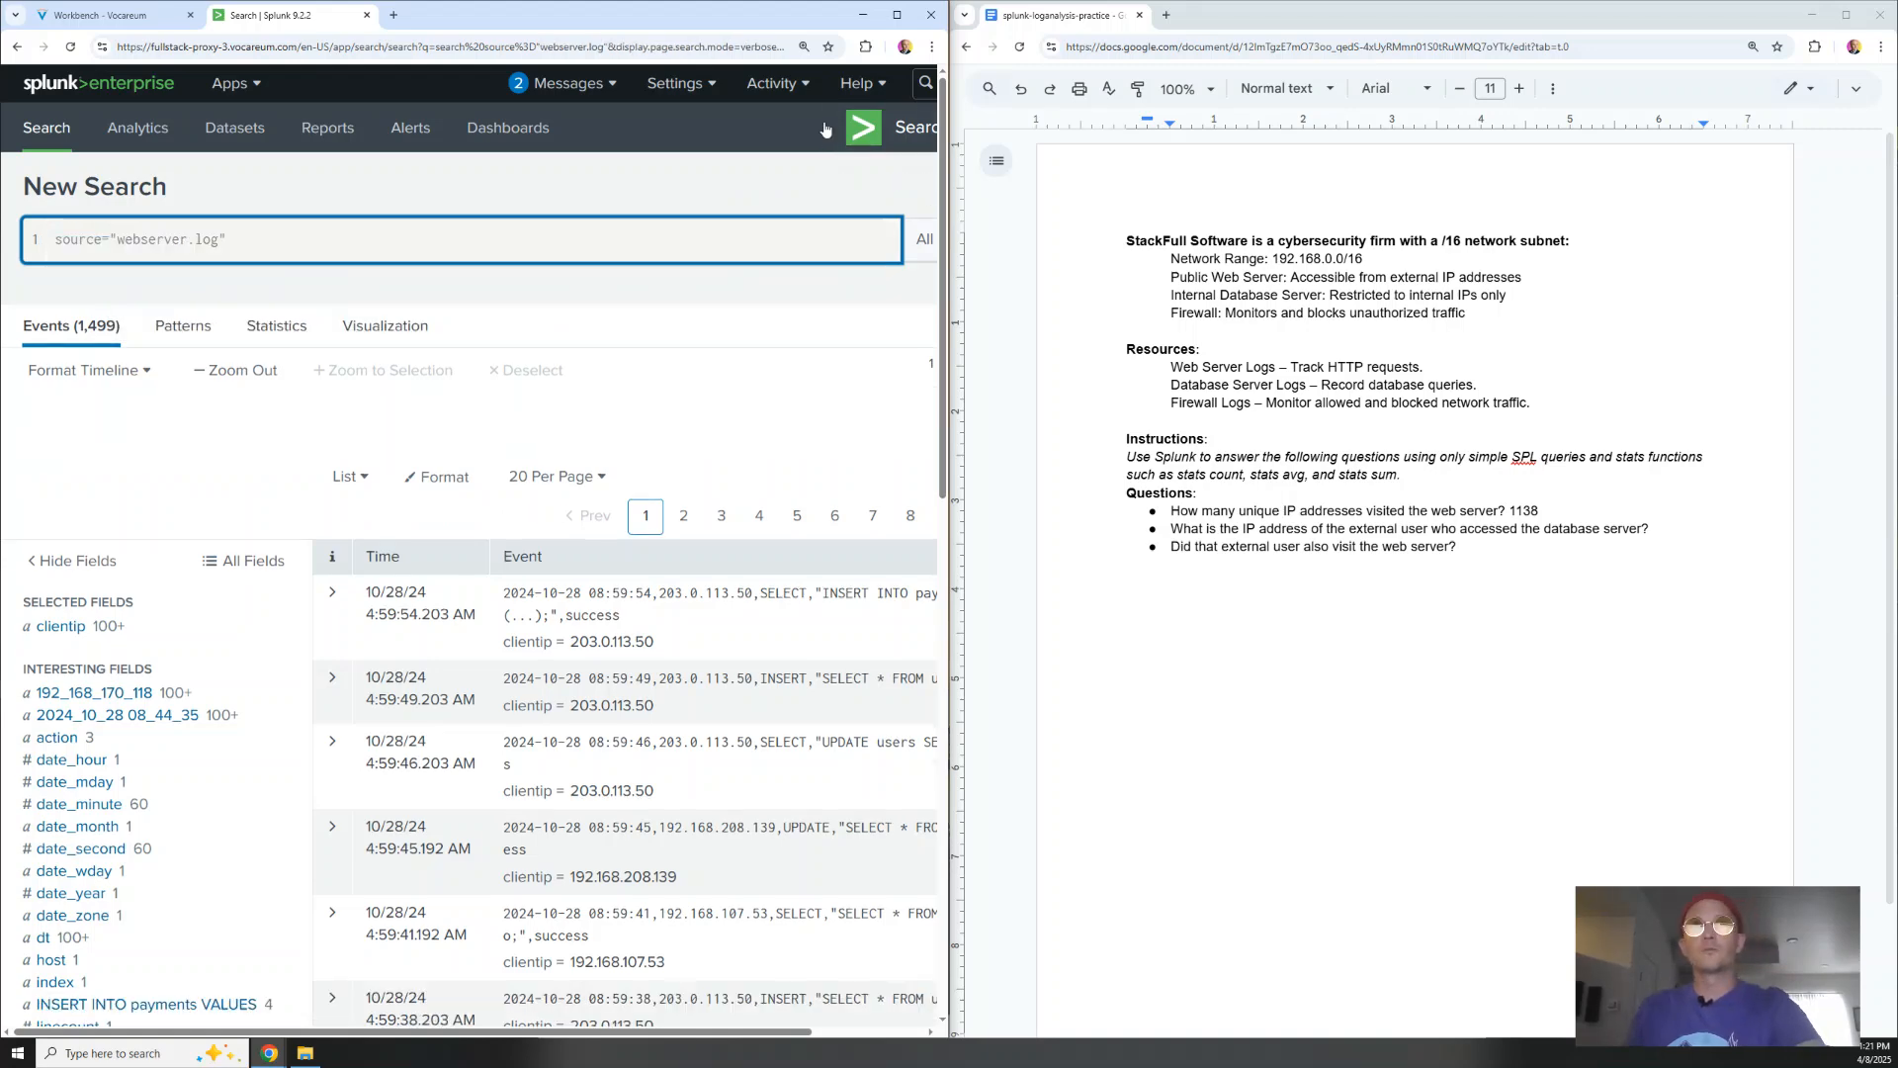
# Enlarge the Splunk window, inspect the slug field's values in the web server log, and open its rare values report
pyautogui.click(897, 15)
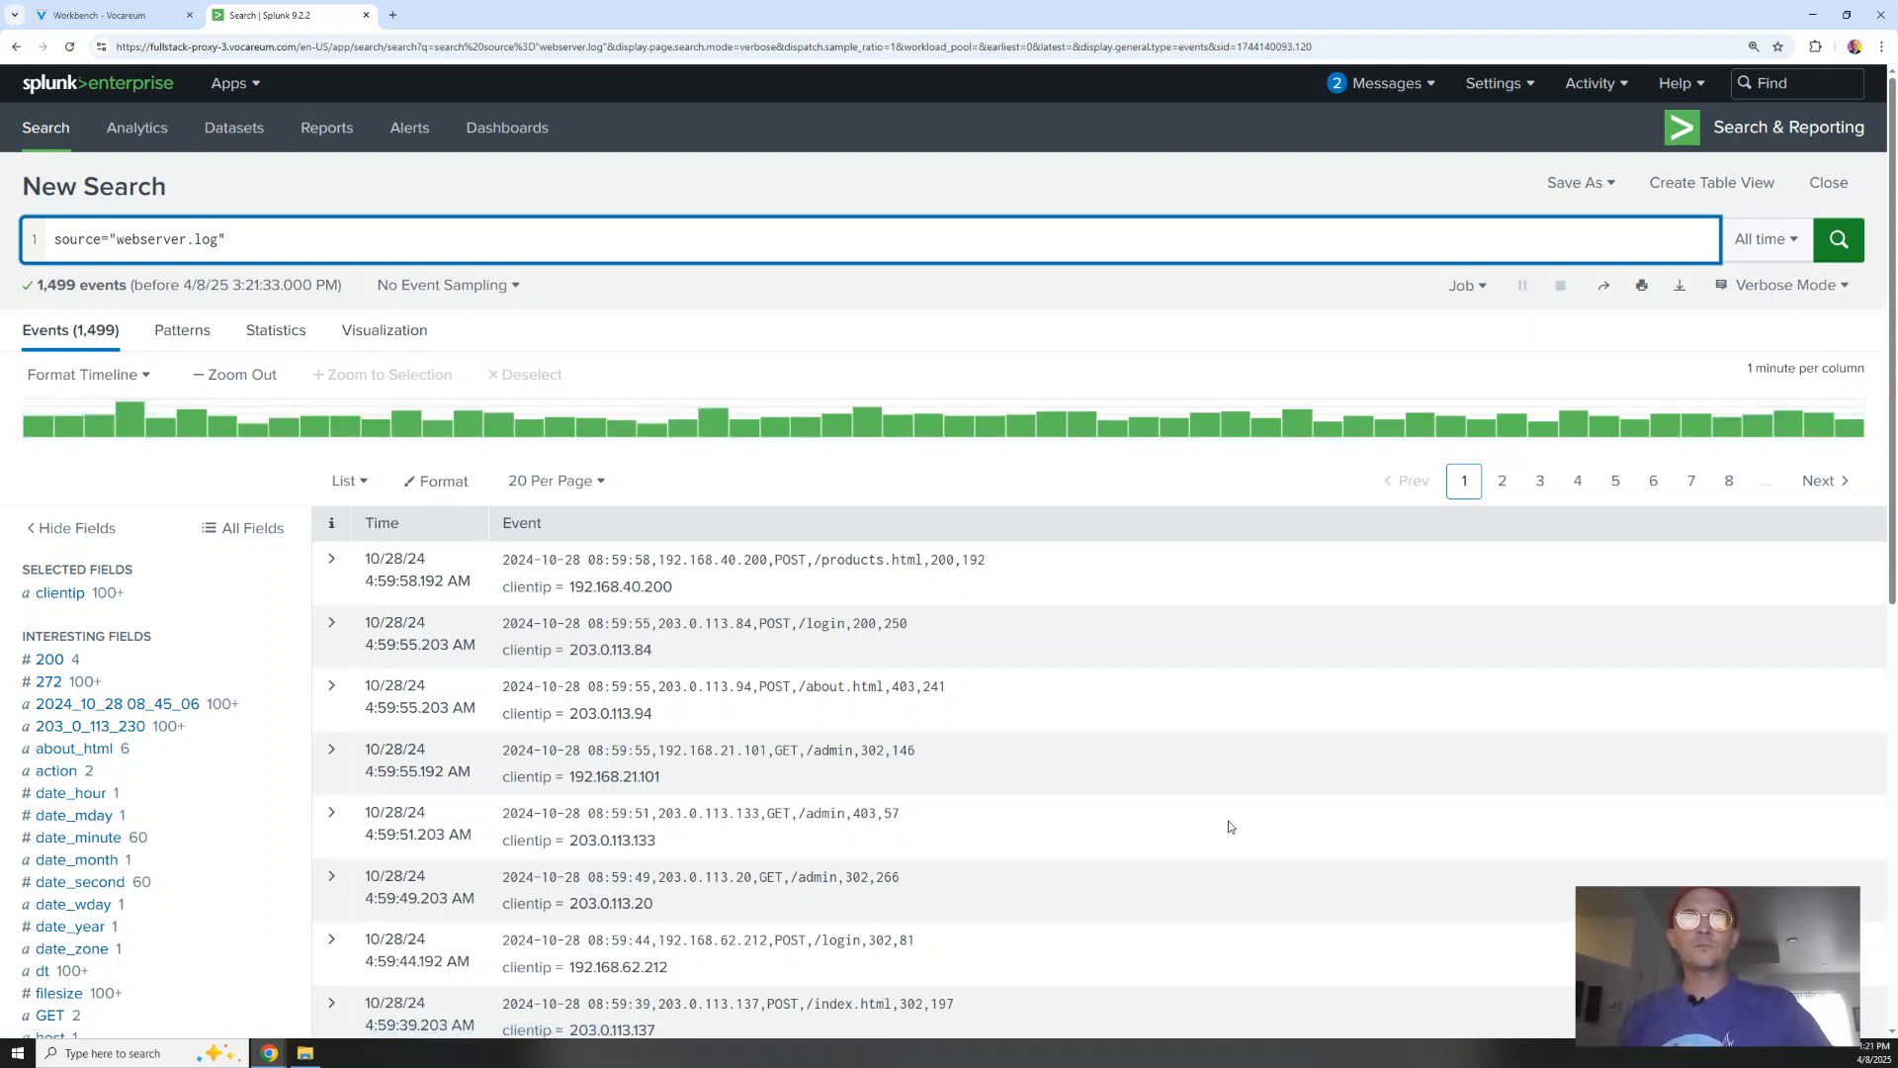
pyautogui.scroll(-5, 1196, 820)
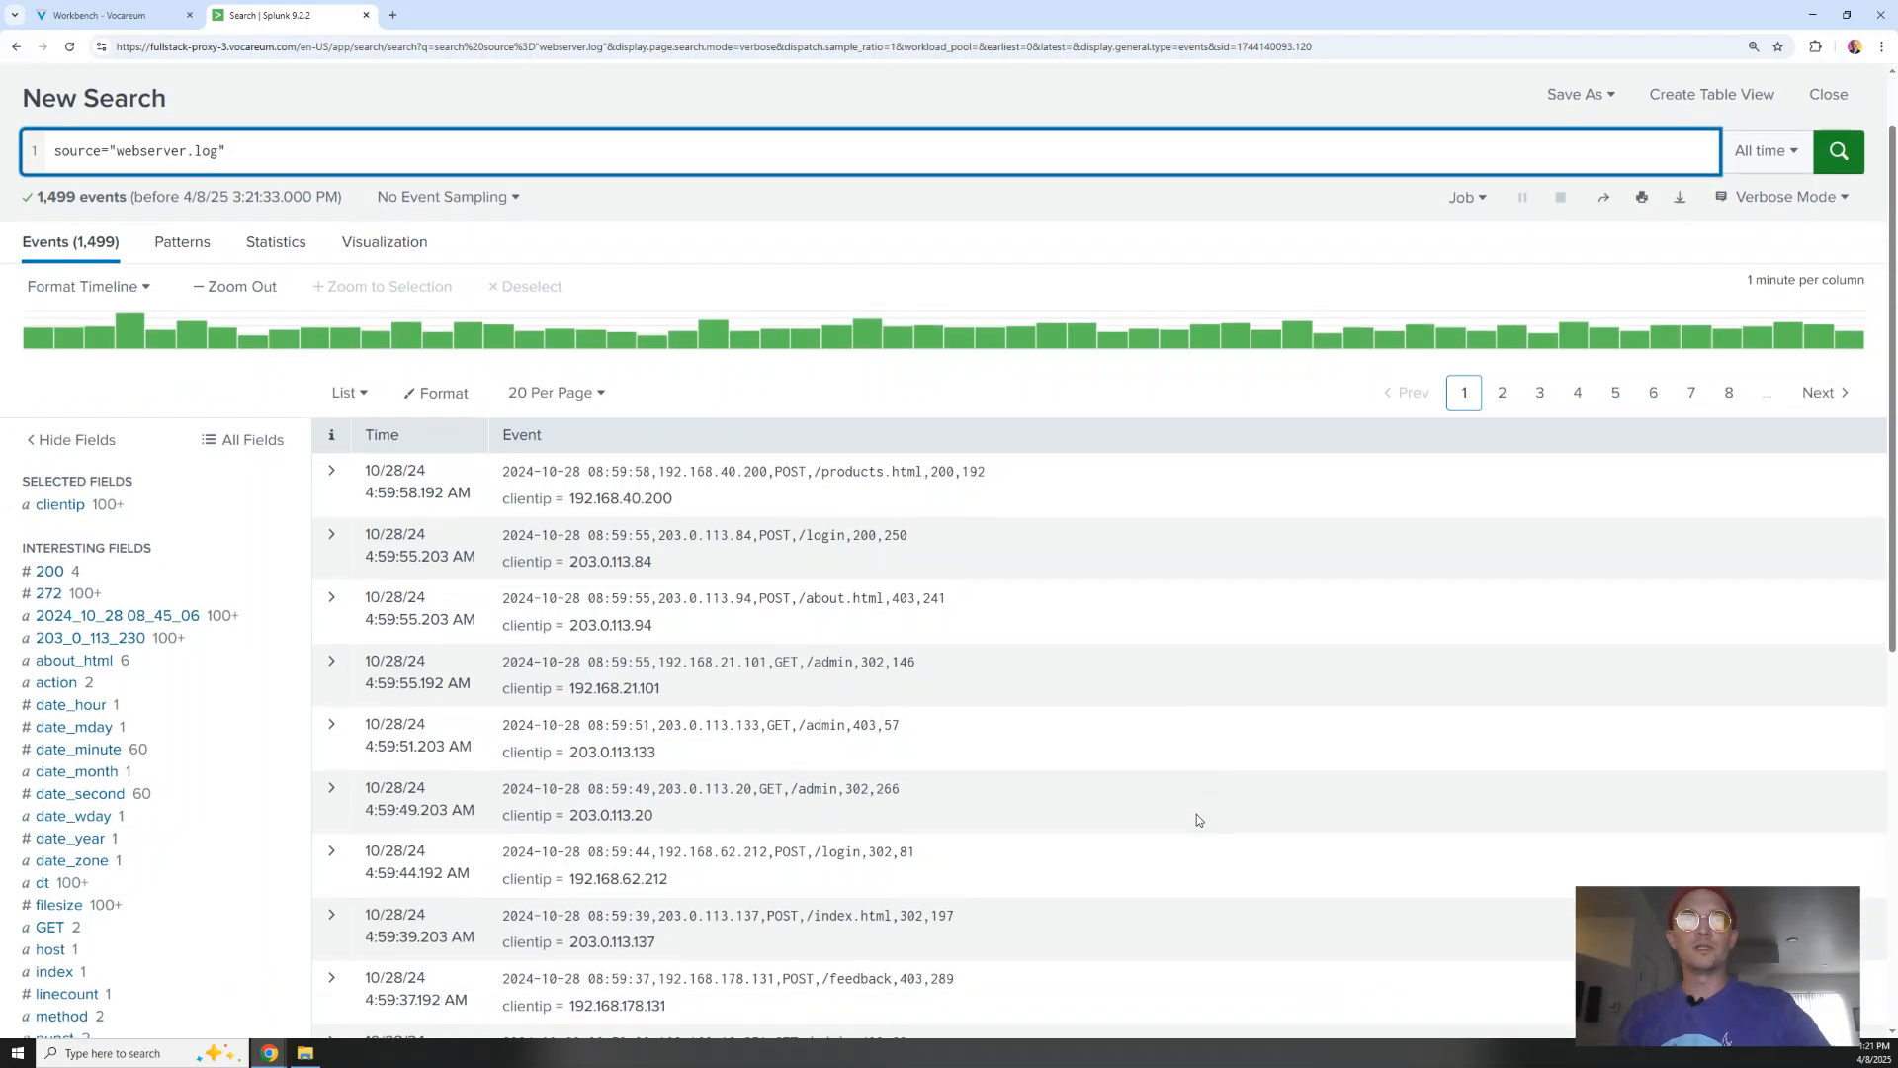
pyautogui.scroll(-2, 1197, 819)
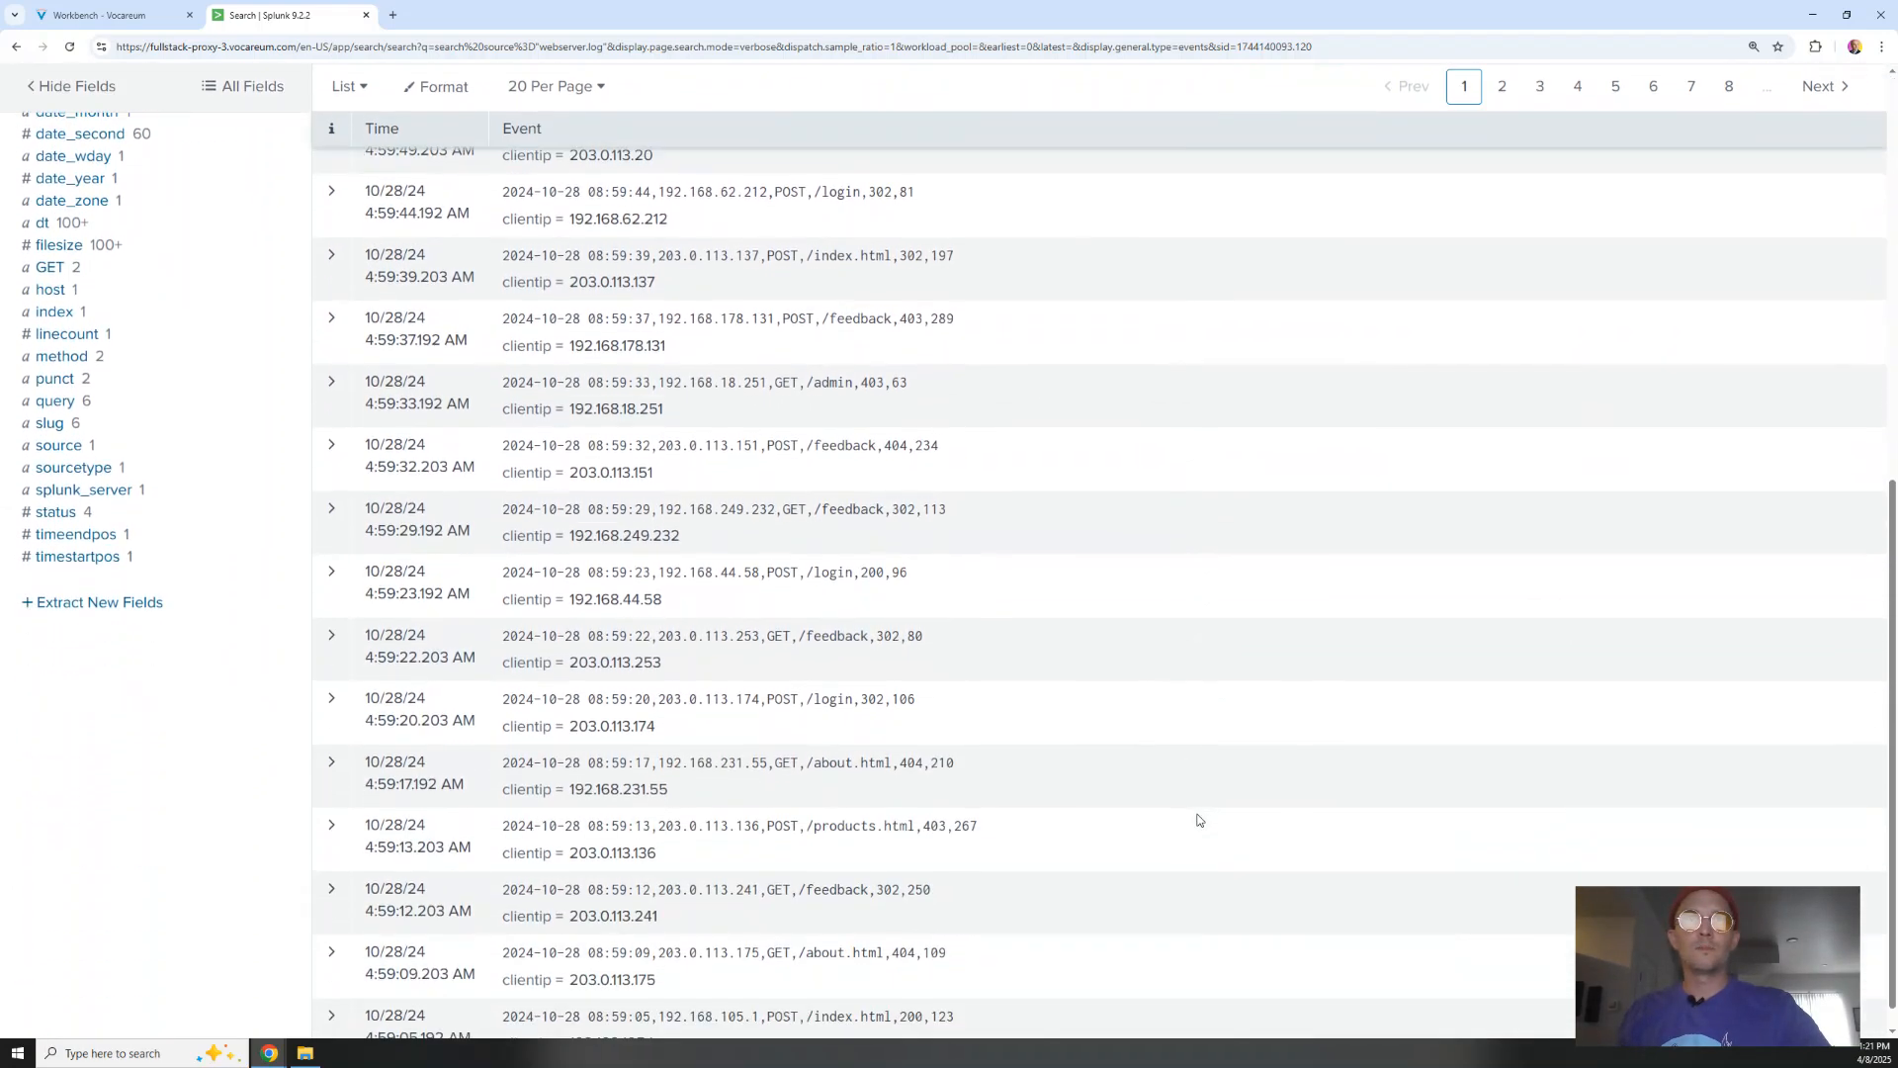
pyautogui.click(49, 426)
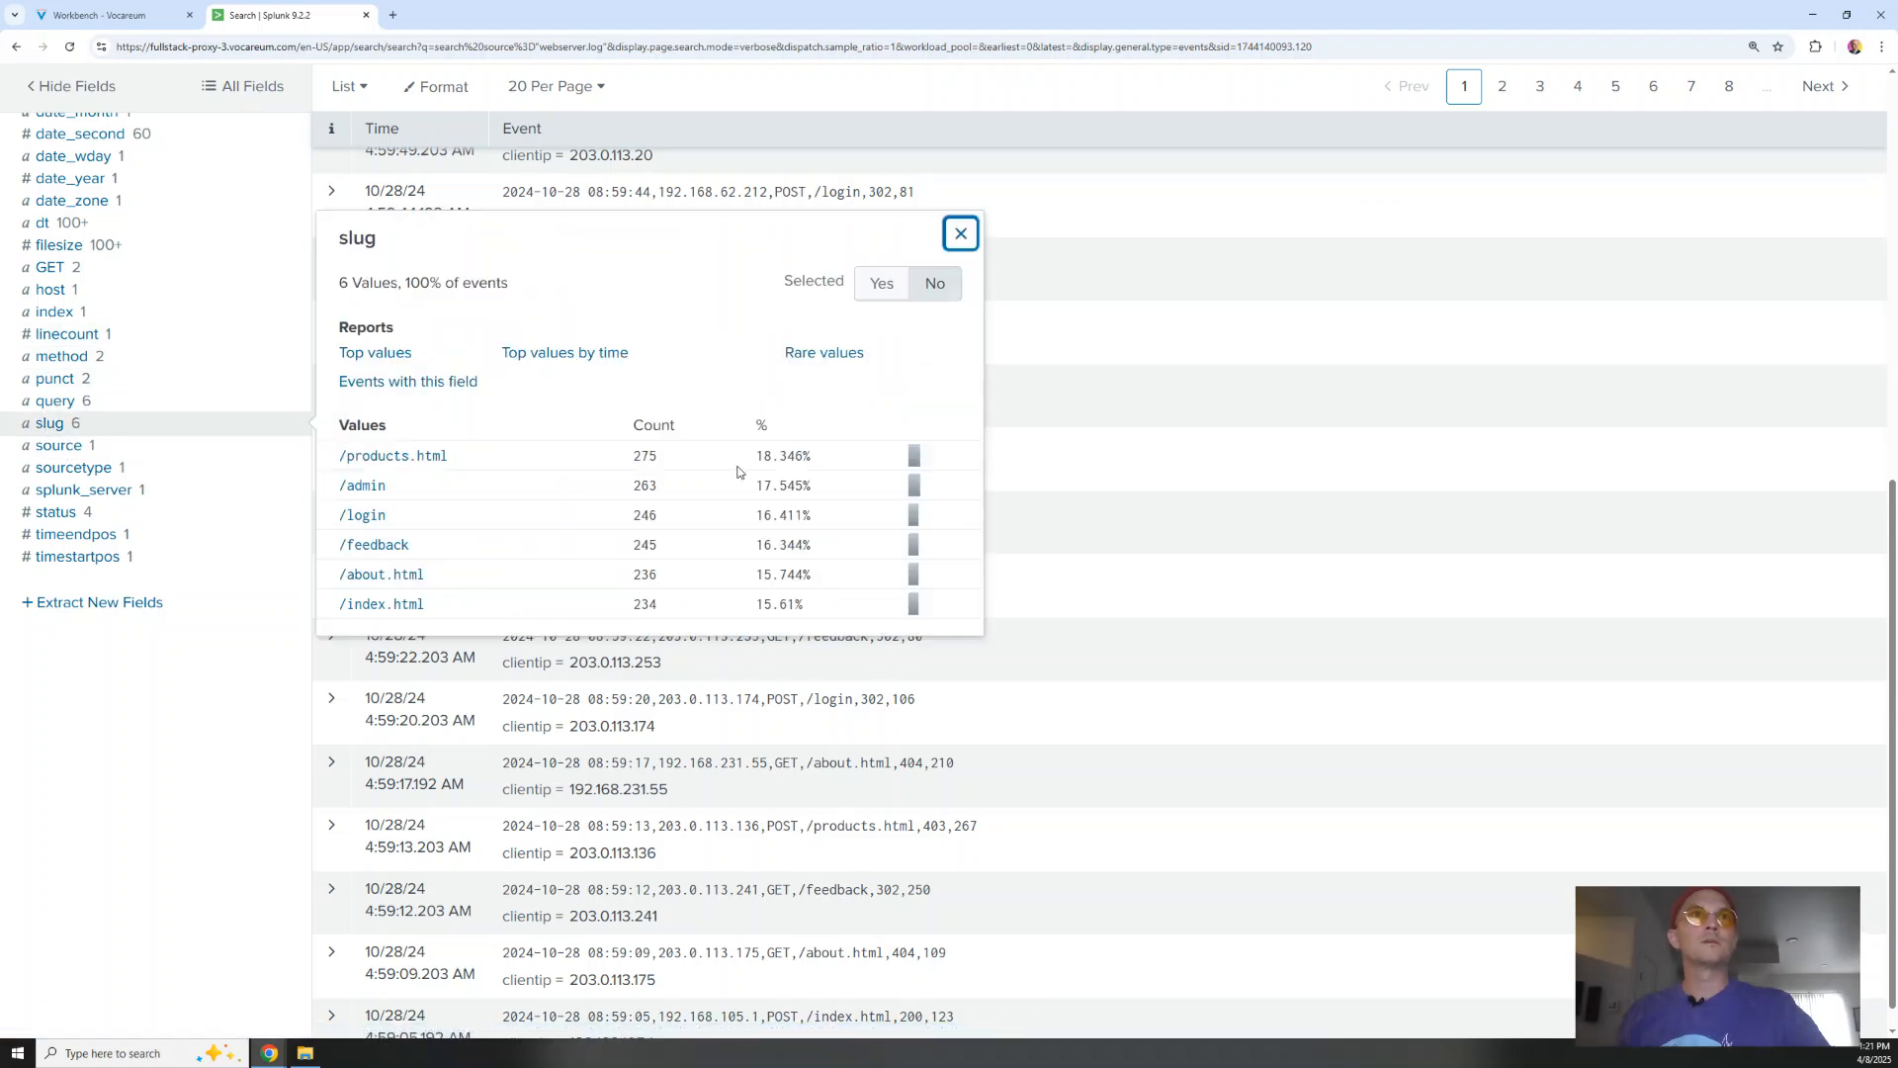
pyautogui.scroll(-1, 694, 491)
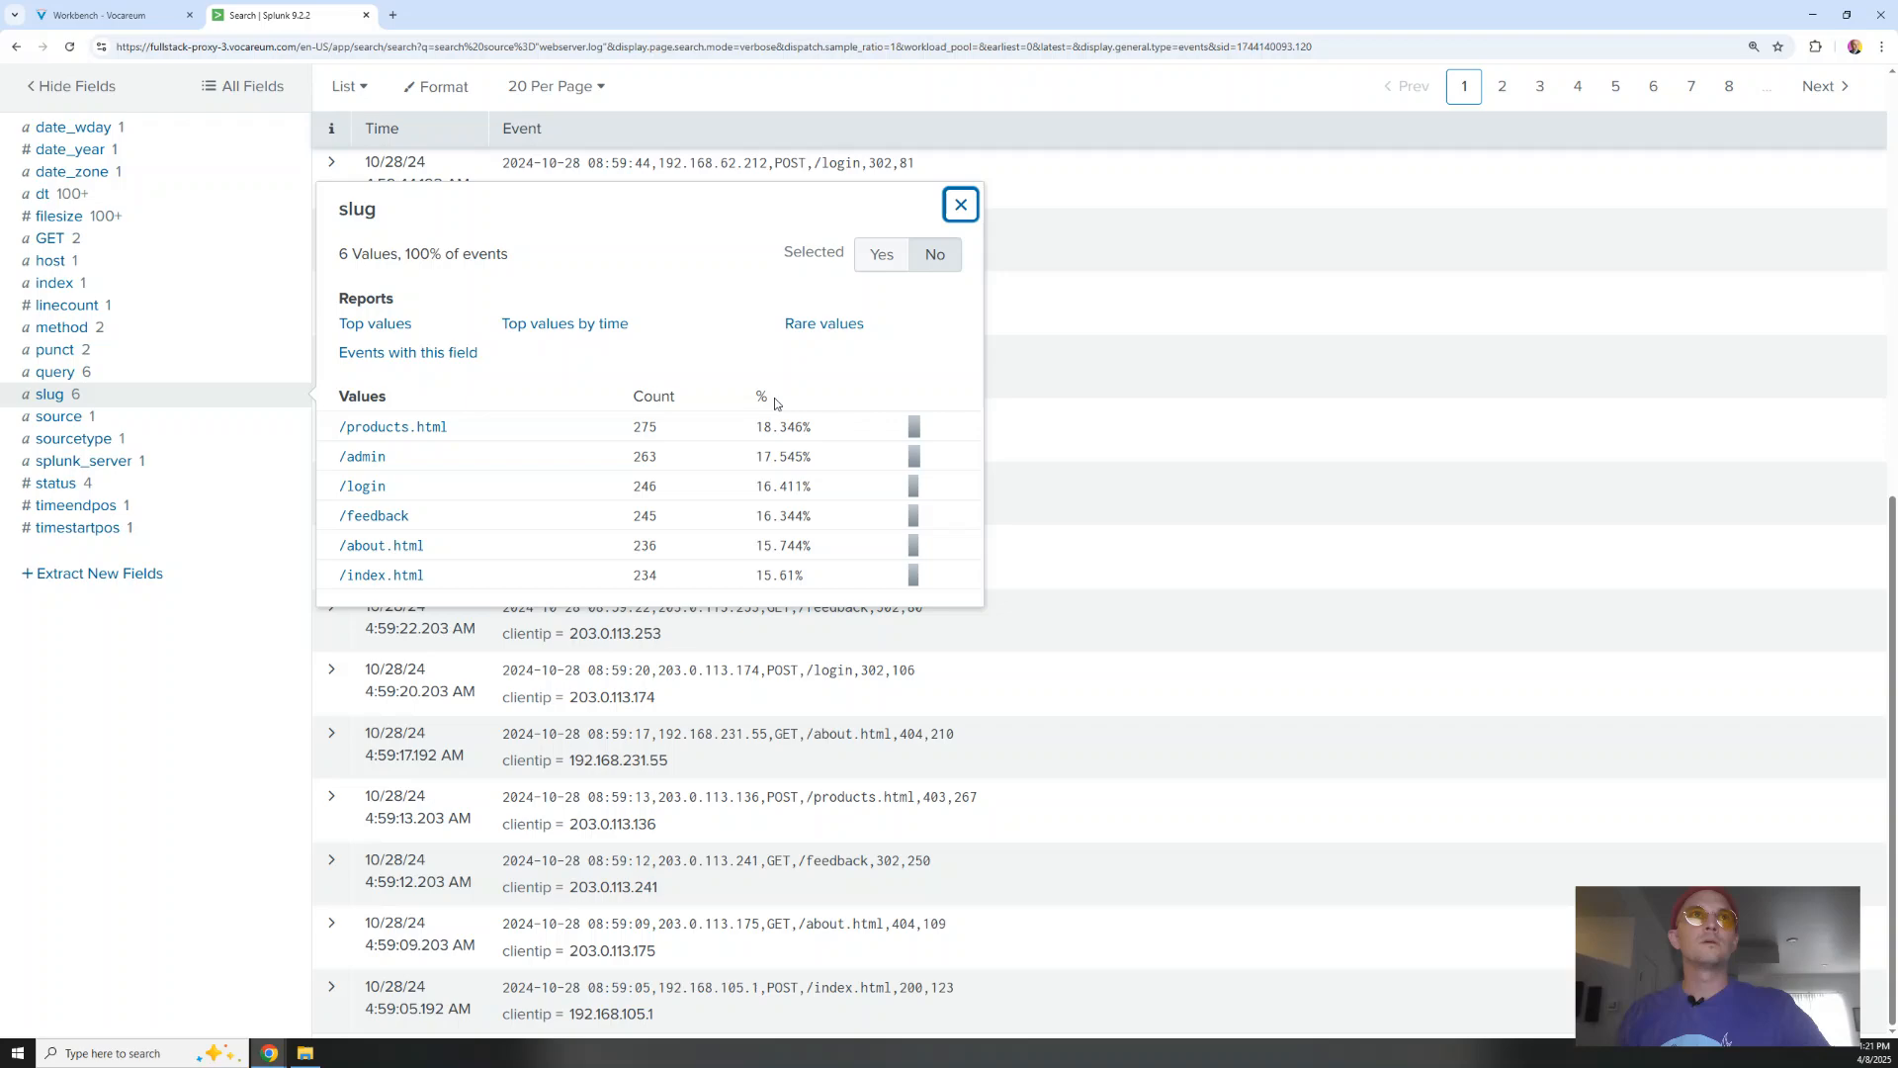
pyautogui.click(856, 322)
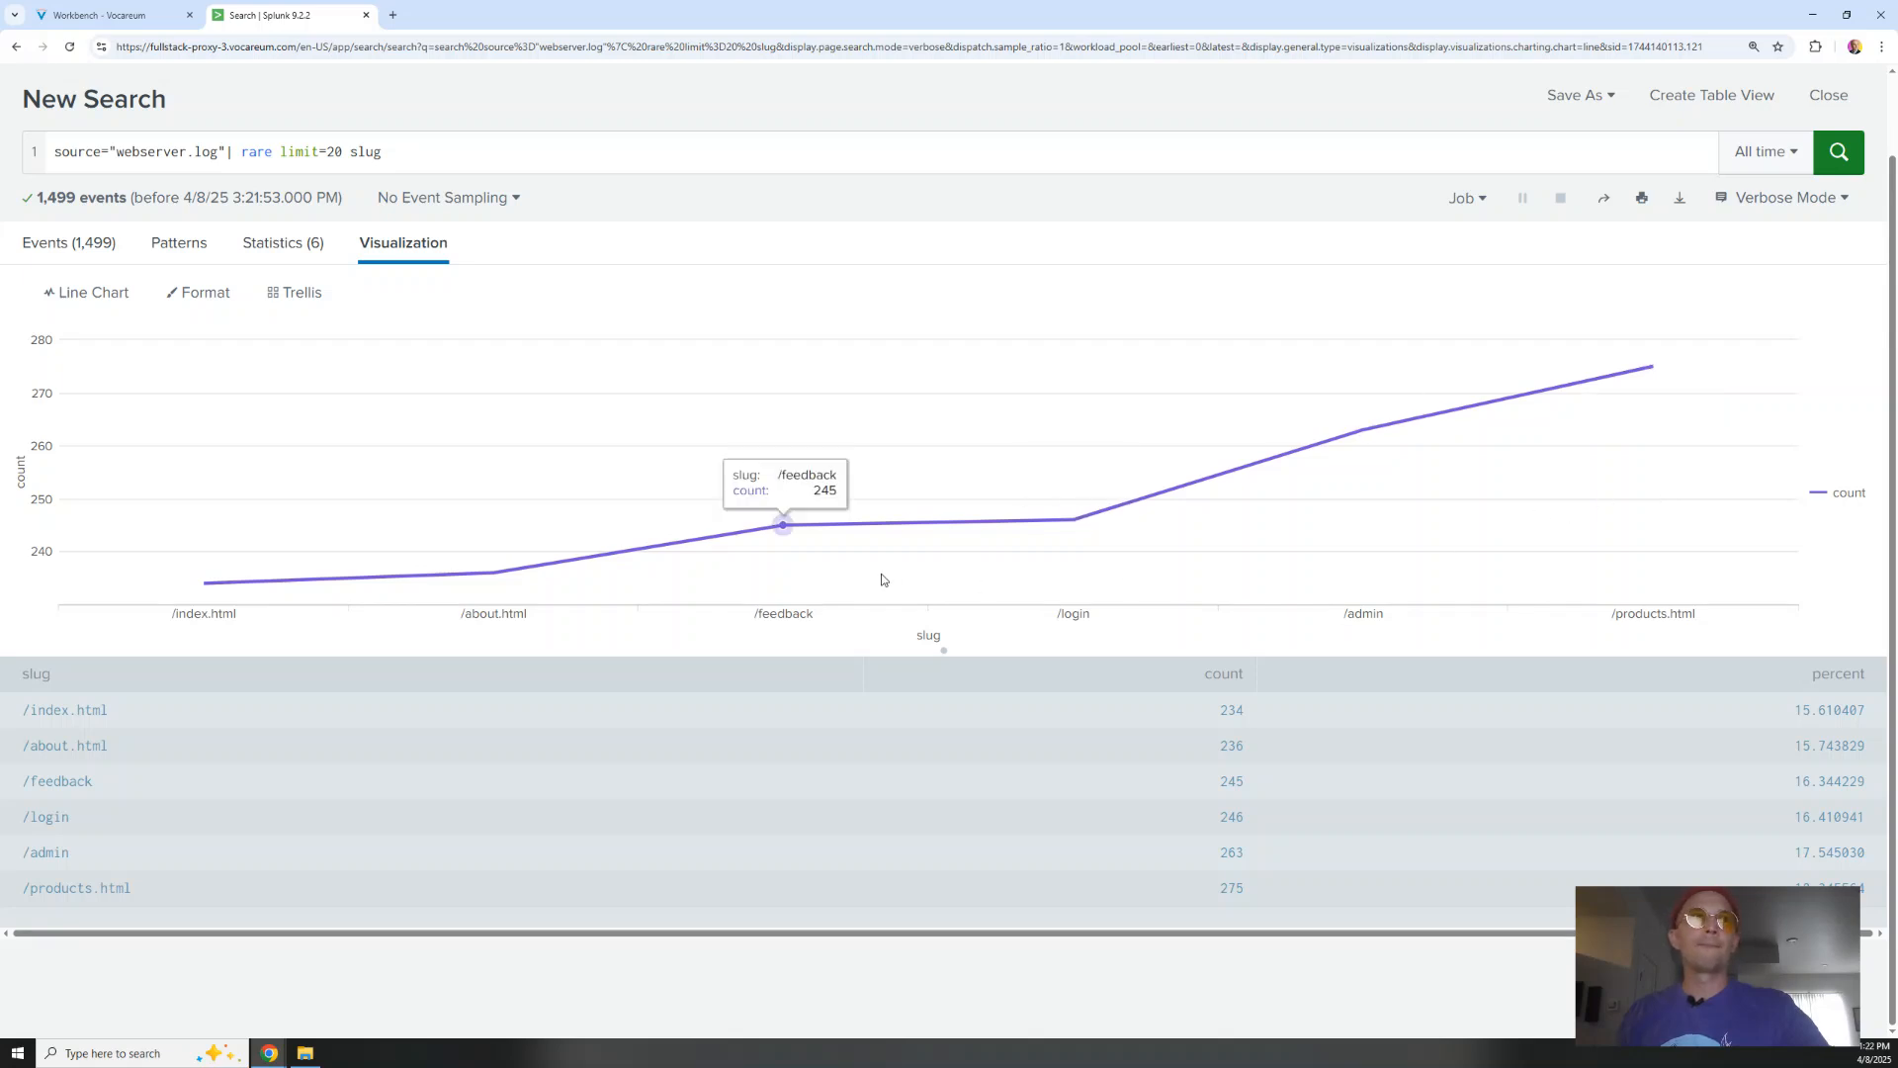
# Put Splunk back beside the practice document and reread the instructions and the questions on unique visitors and the external user
pyautogui.click(109, 15)
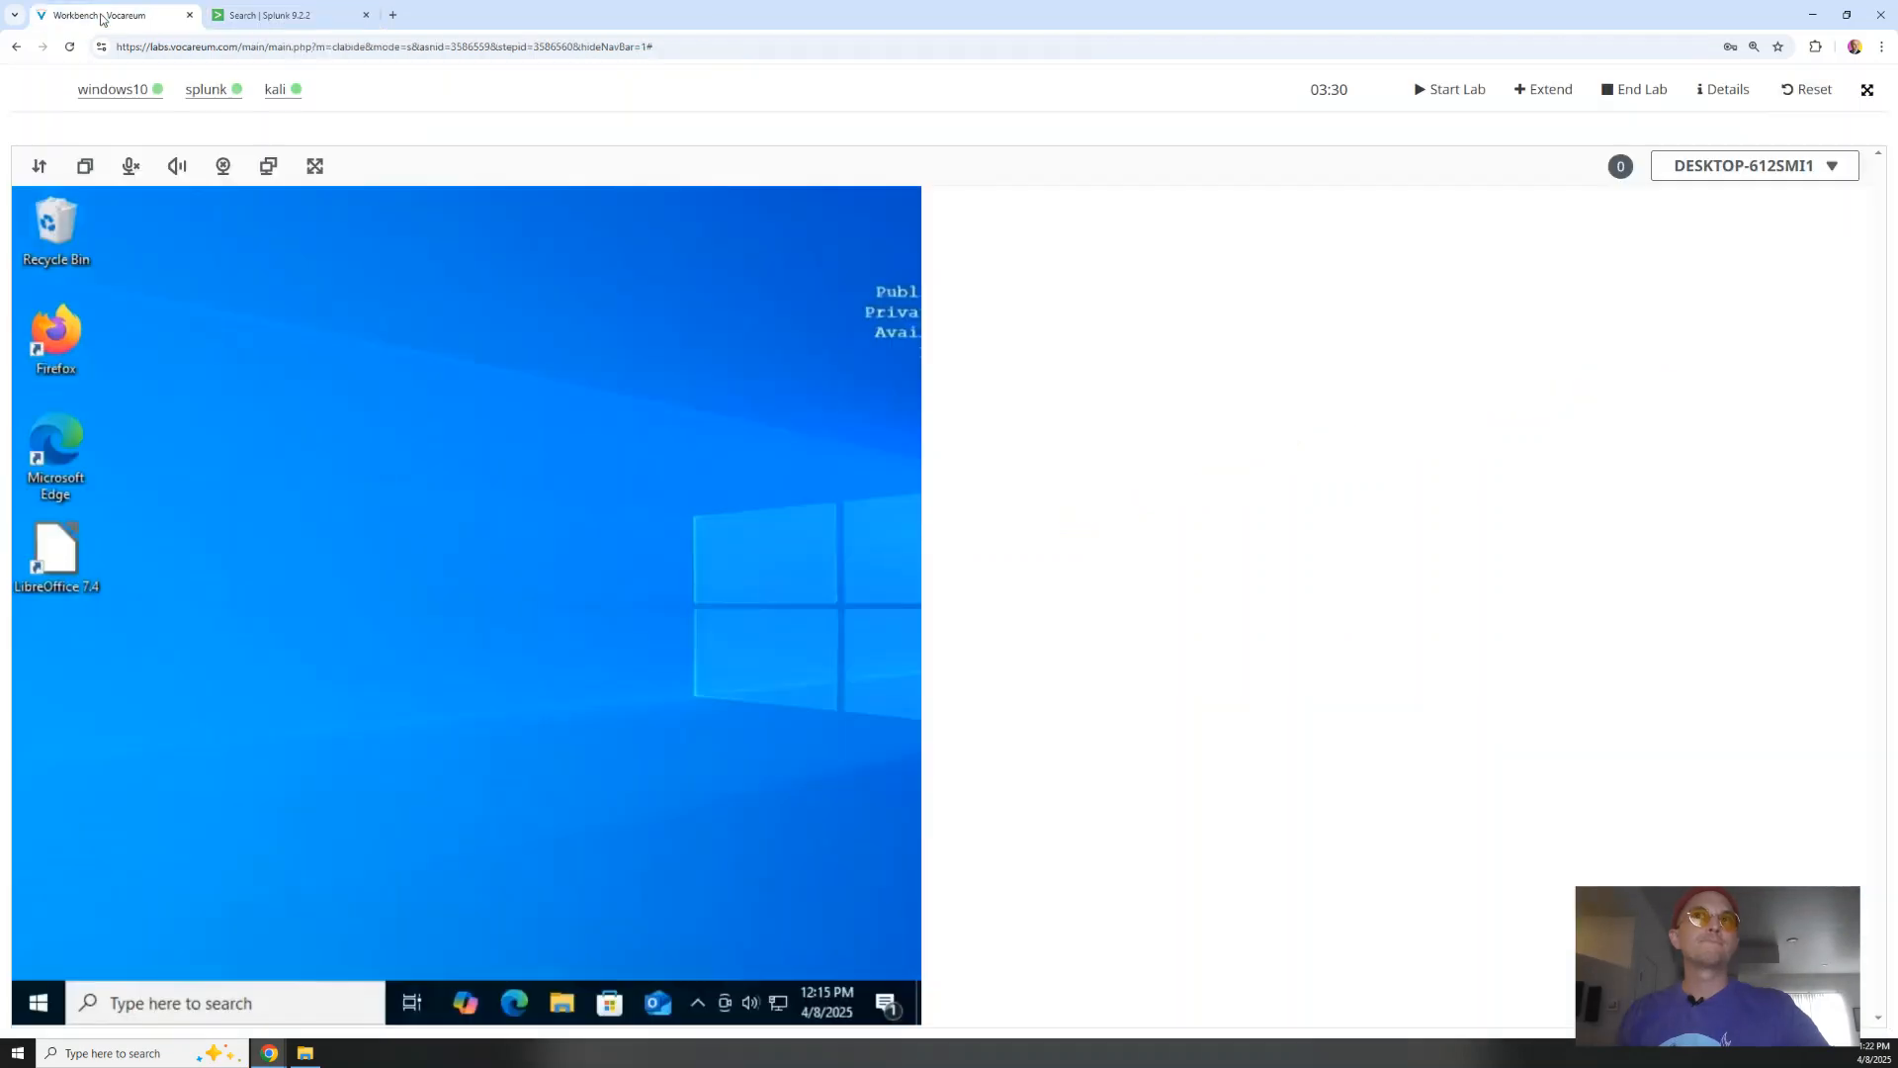
pyautogui.click(262, 15)
pyautogui.moveTo(643, 9); pyautogui.dragTo(1, 49)
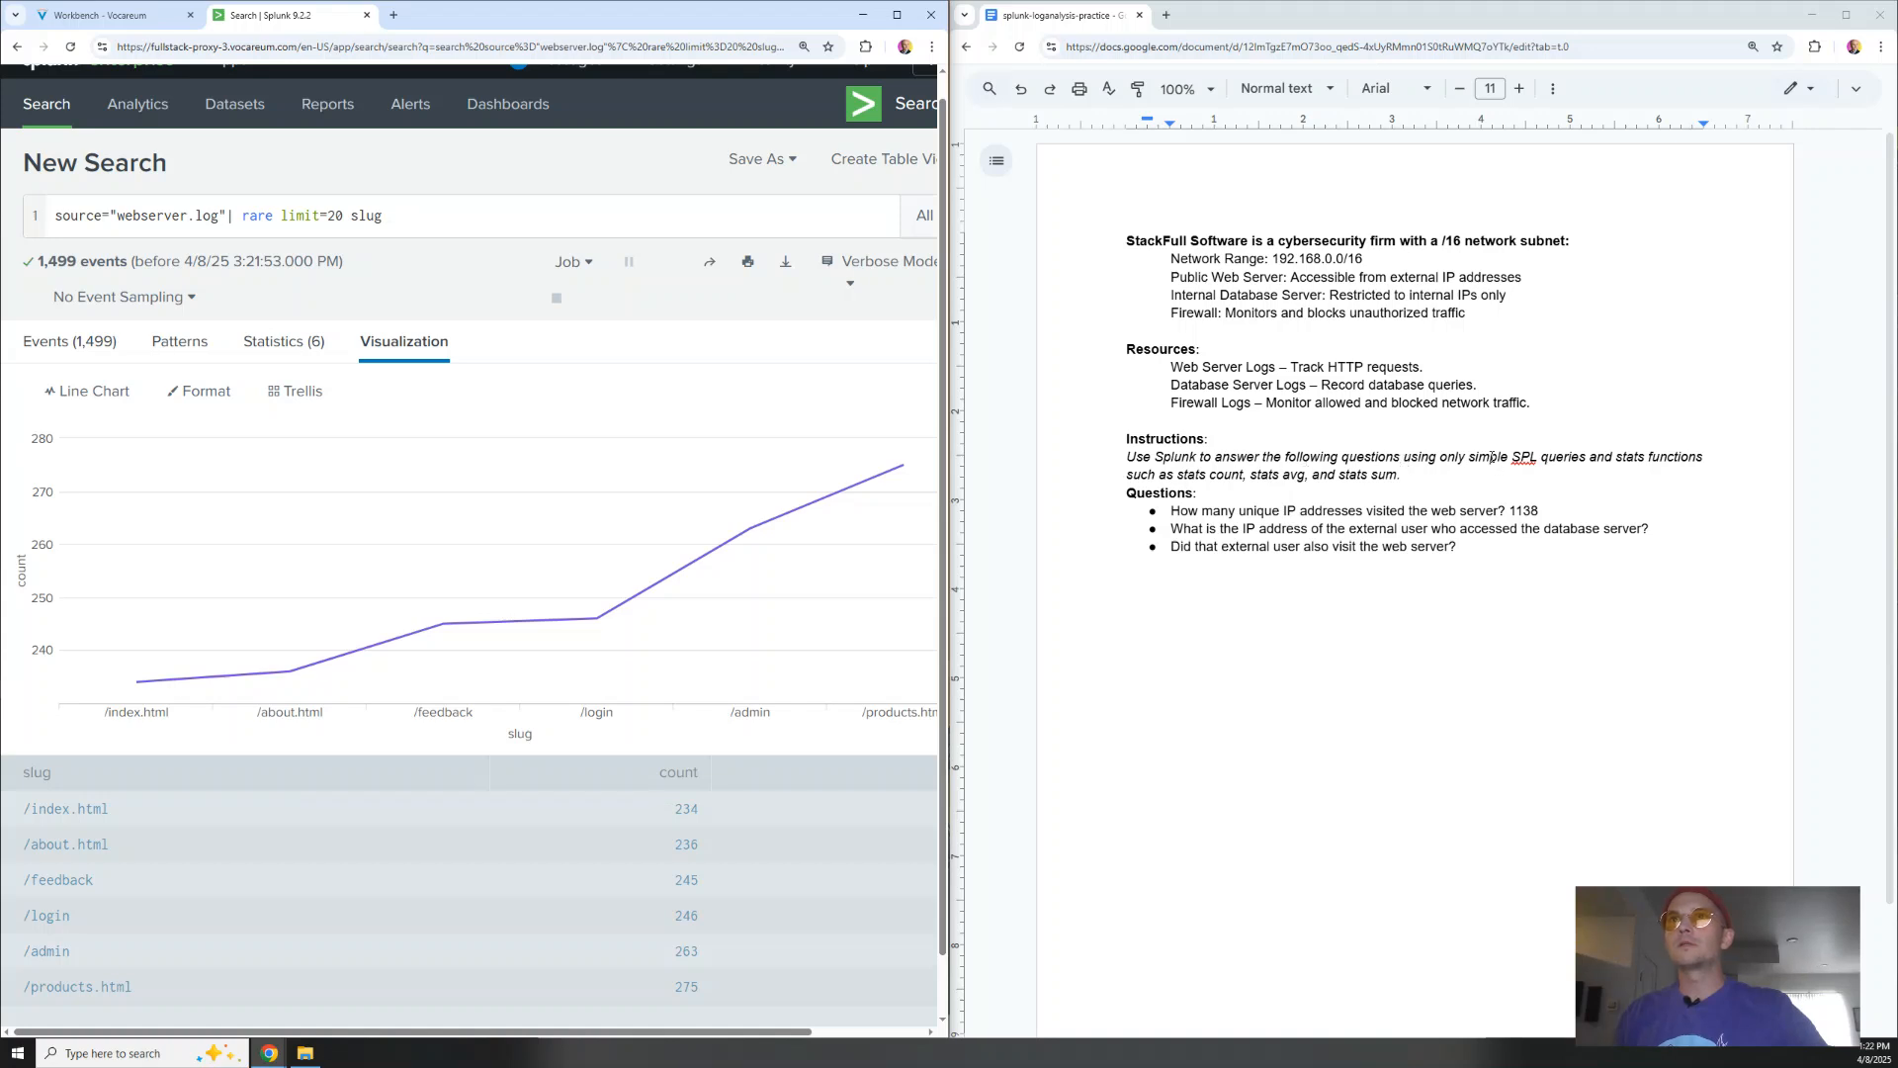
pyautogui.moveTo(1451, 461); pyautogui.dragTo(1555, 464)
pyautogui.click(1409, 487)
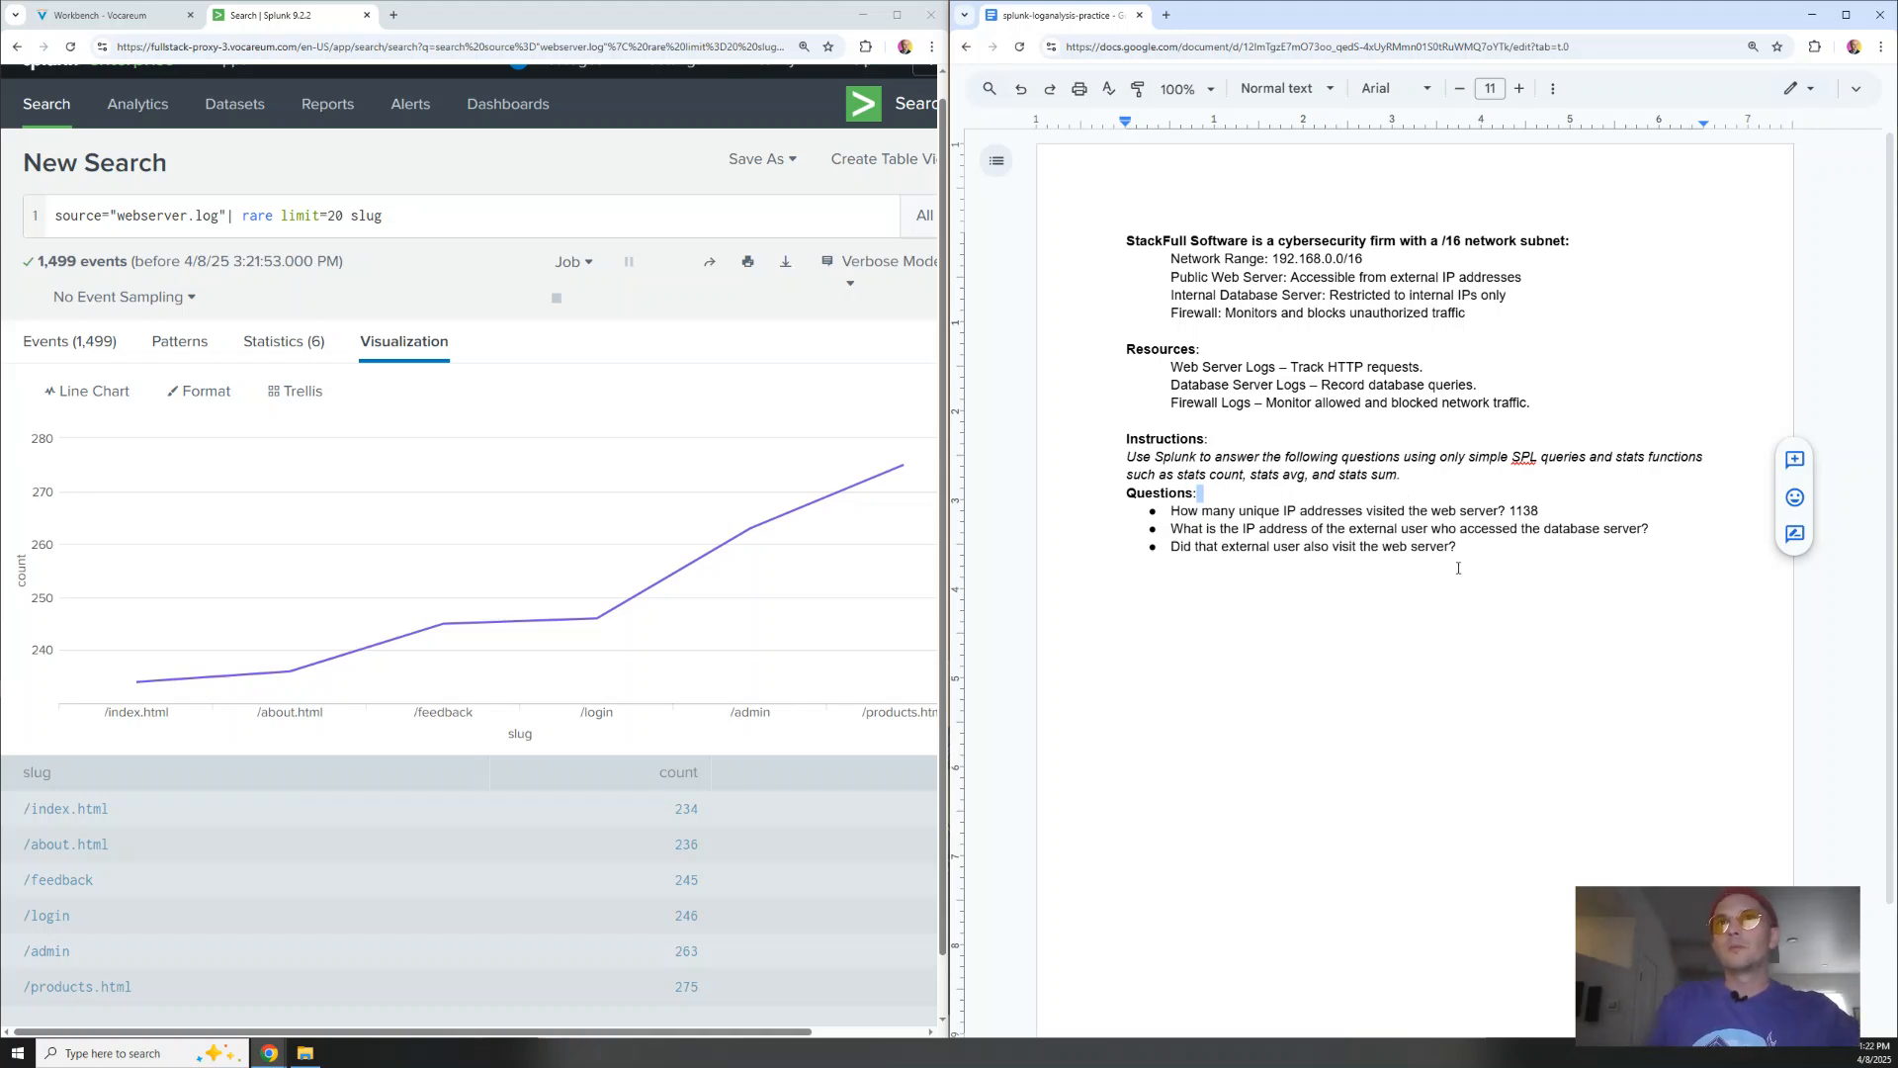
pyautogui.tripleClick(1386, 513)
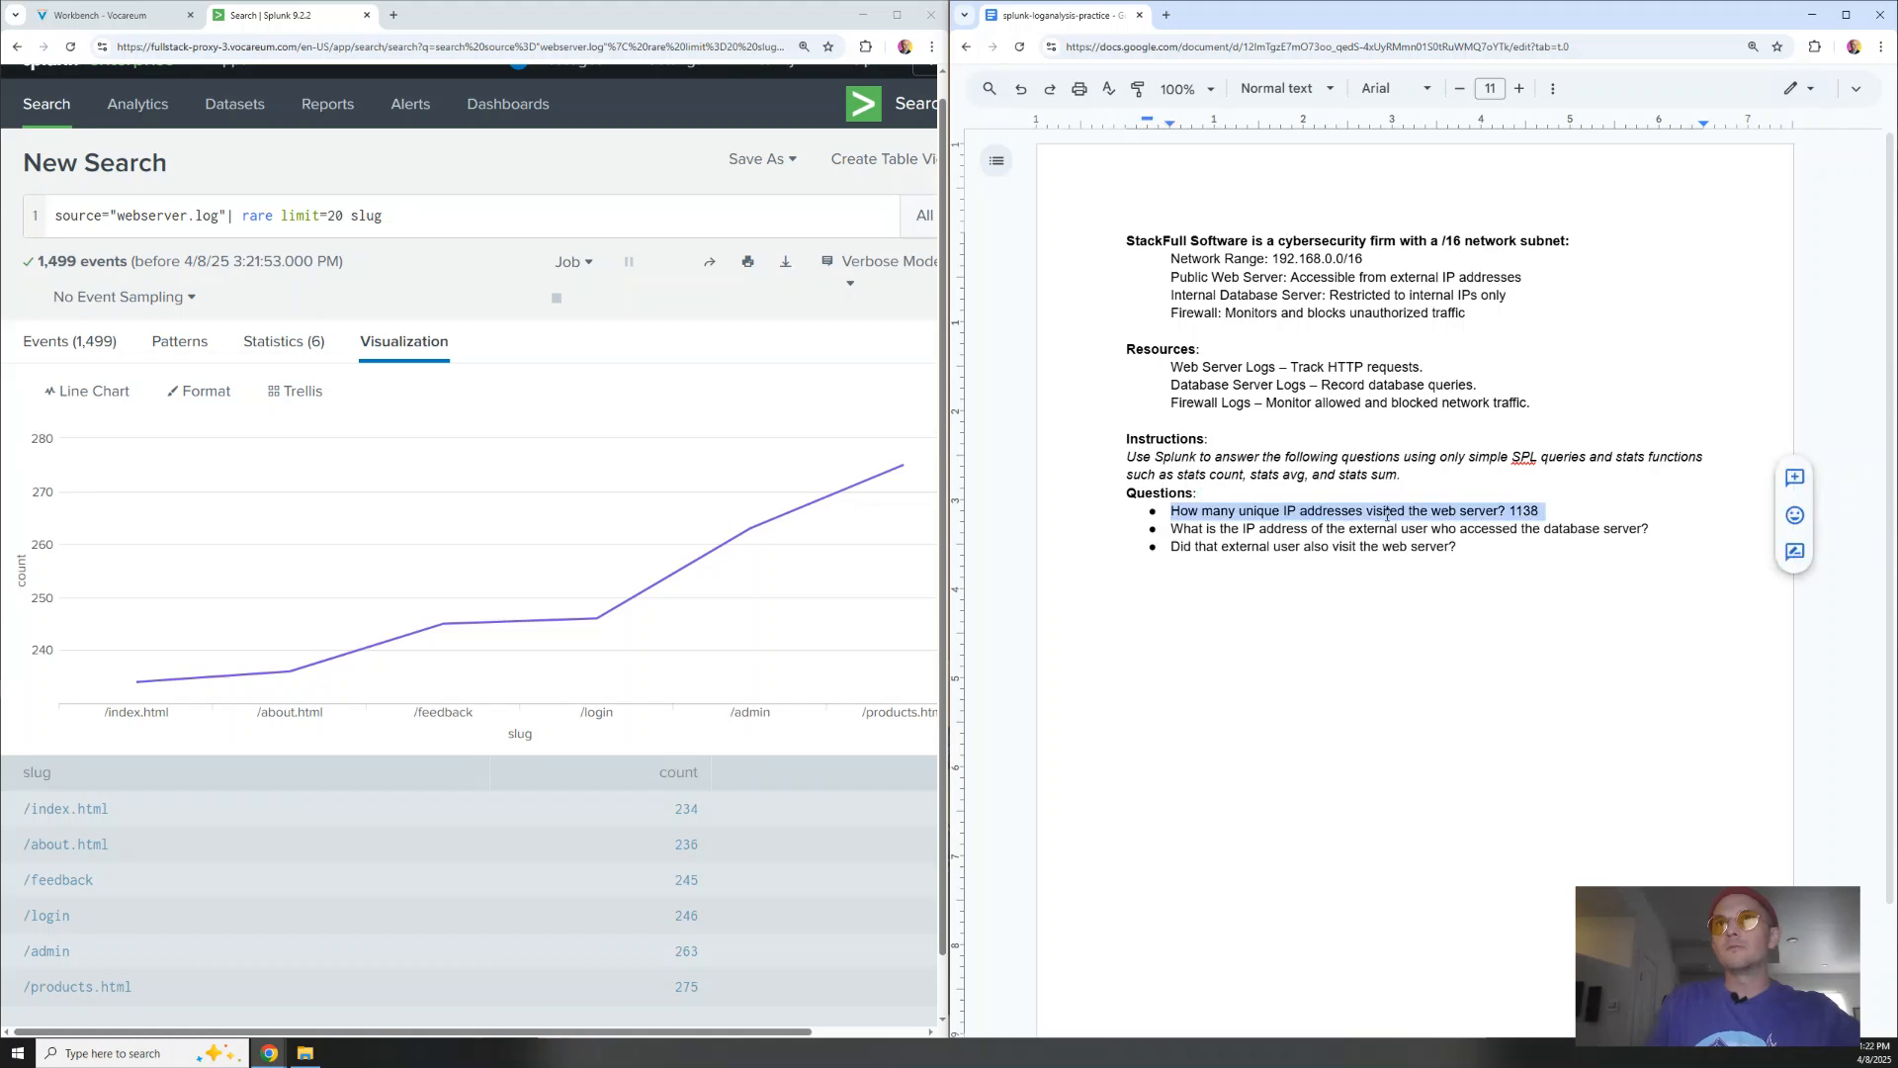
pyautogui.click(1388, 535)
pyautogui.moveTo(1191, 532); pyautogui.dragTo(1458, 534)
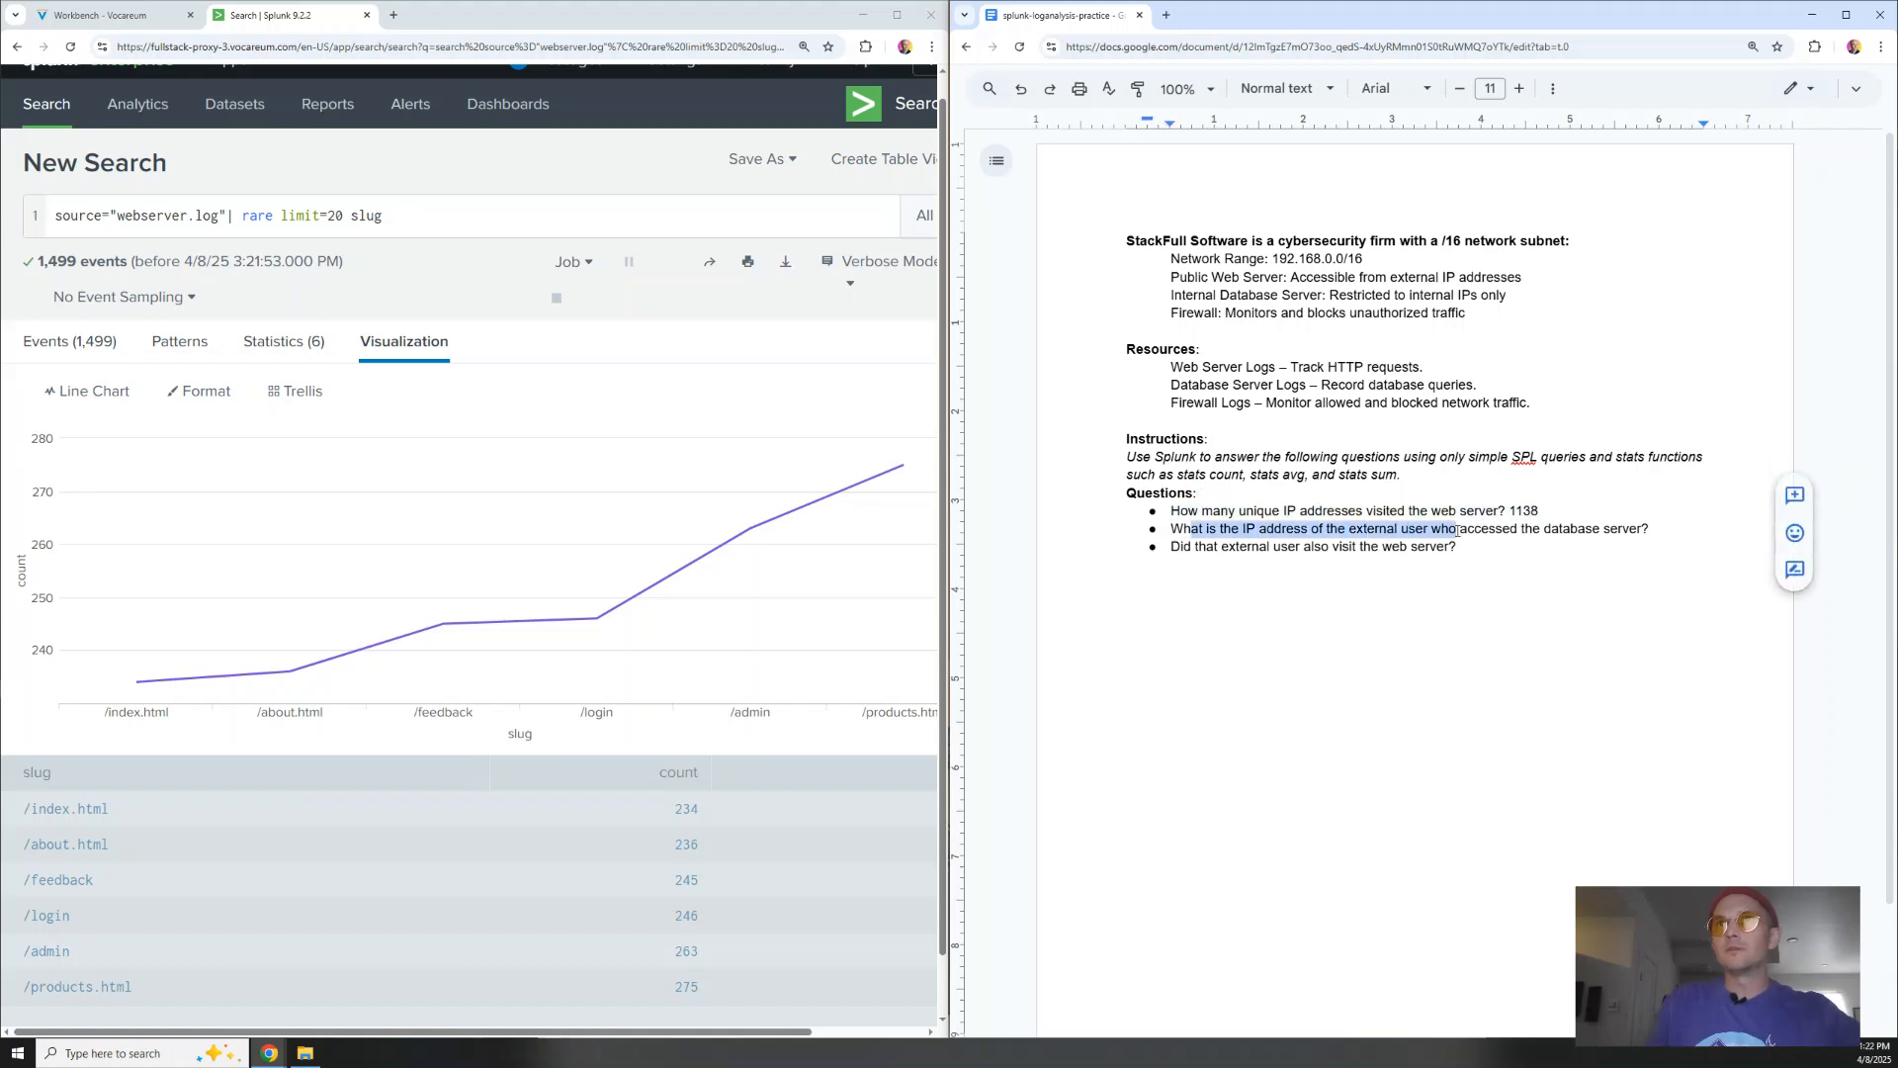
pyautogui.click(1458, 535)
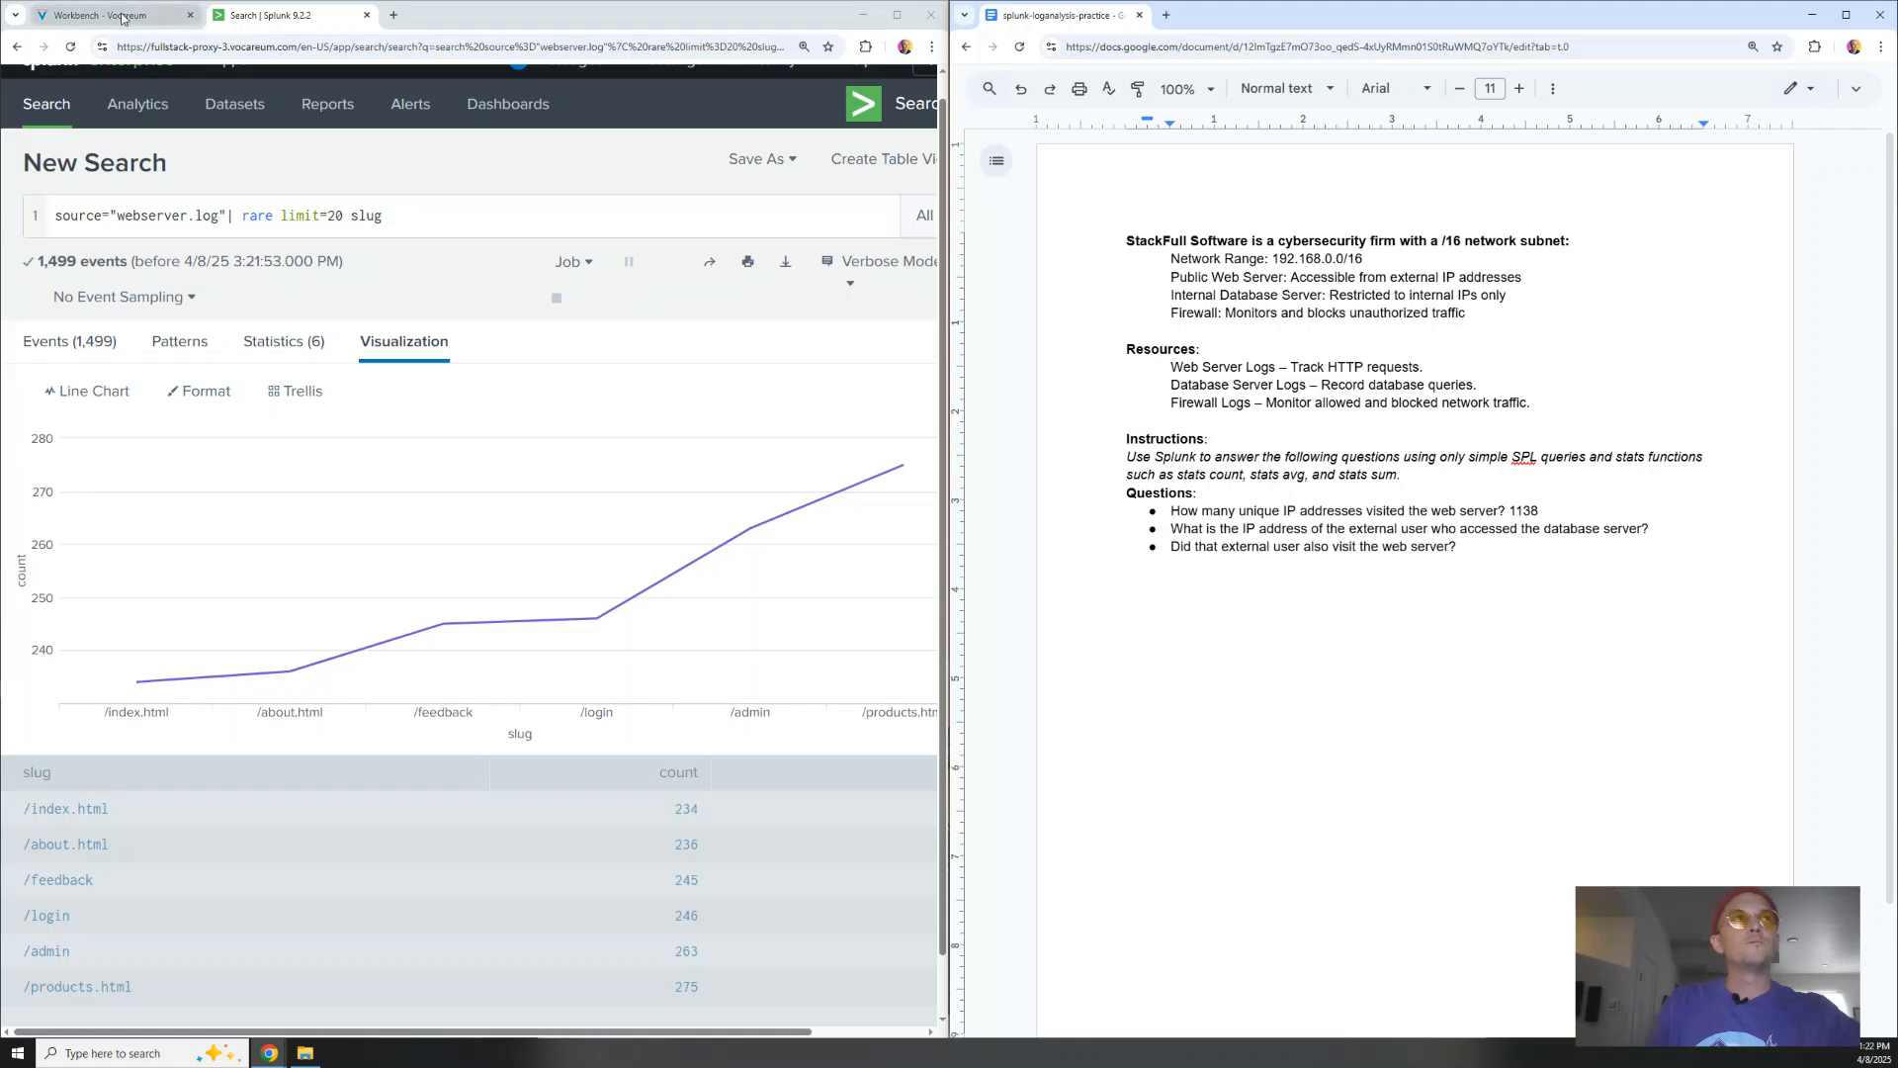
pyautogui.moveTo(122, 18)
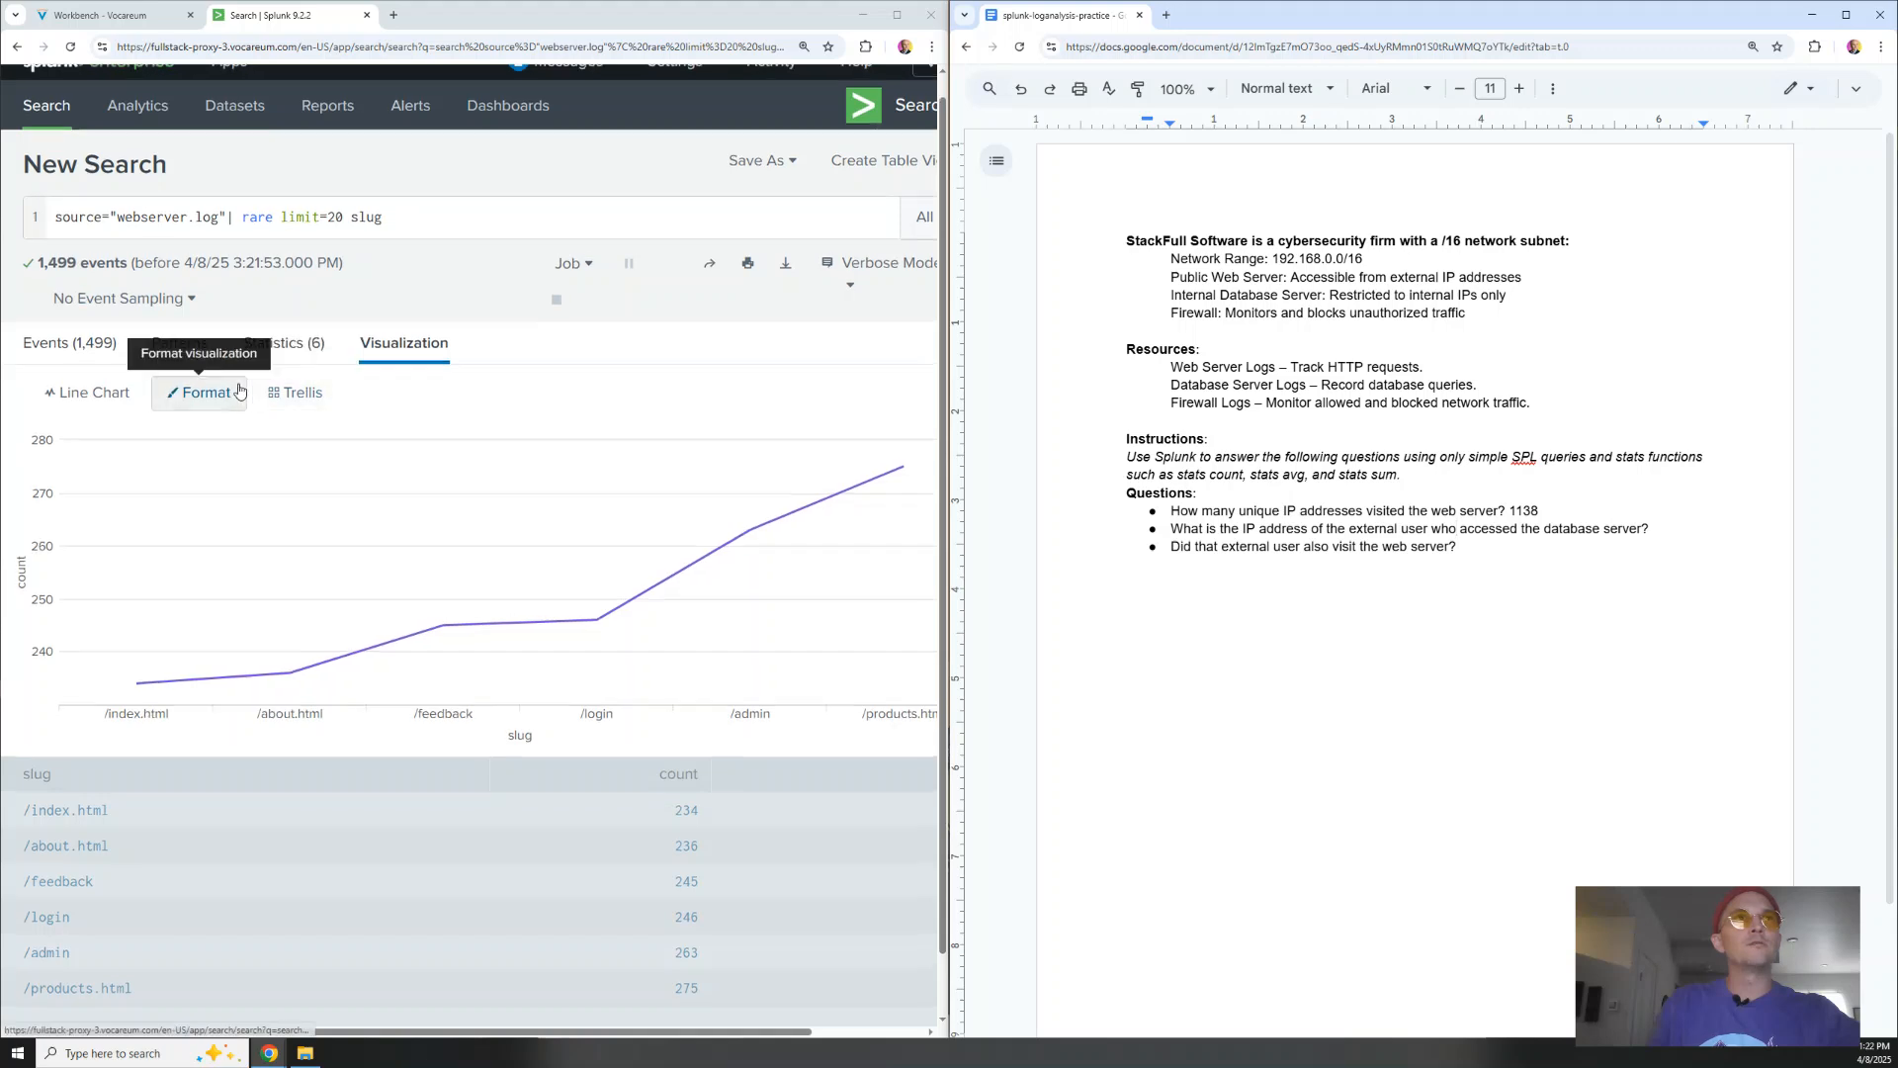
# Remove the rare limit=20 slug command, rerun the search with only source="webserver.log", and look over the events at full window size
pyautogui.scroll(1, 238, 341)
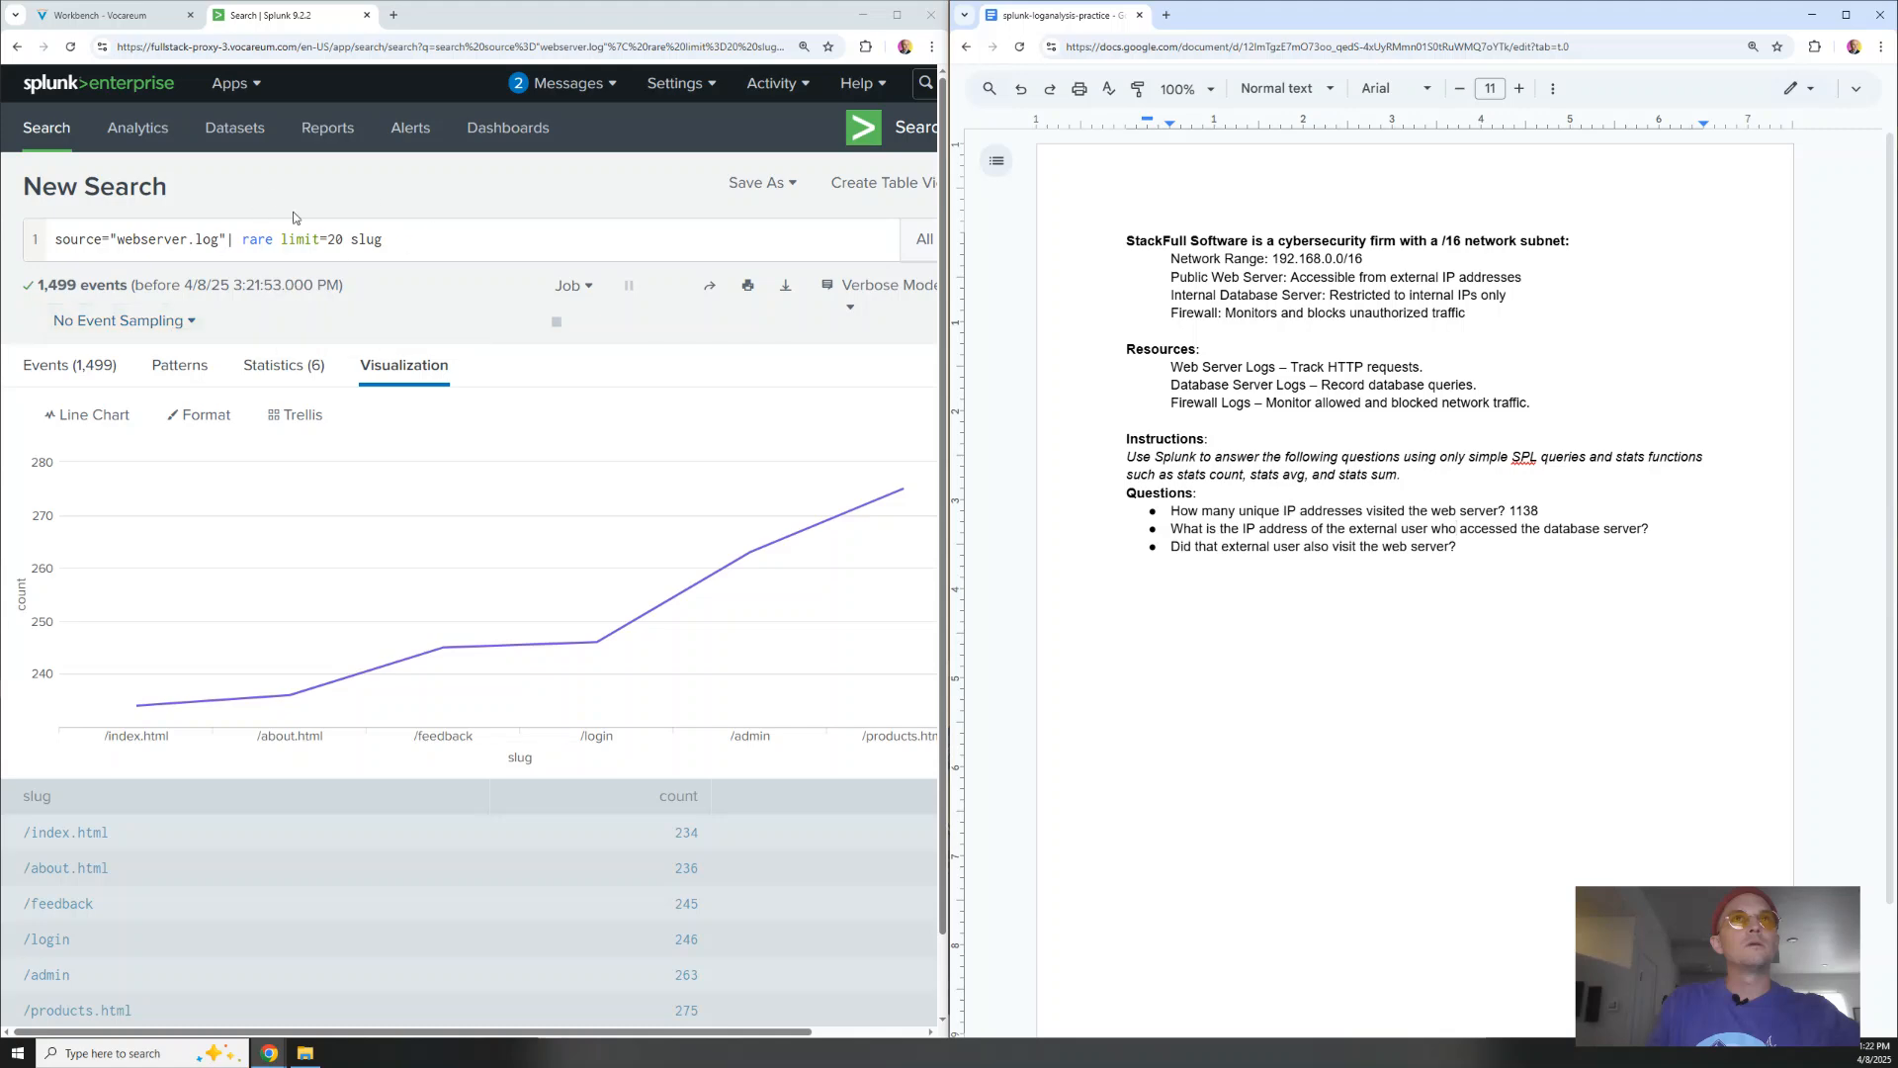
pyautogui.moveTo(447, 238); pyautogui.dragTo(226, 239)
pyautogui.press('BackSpace')
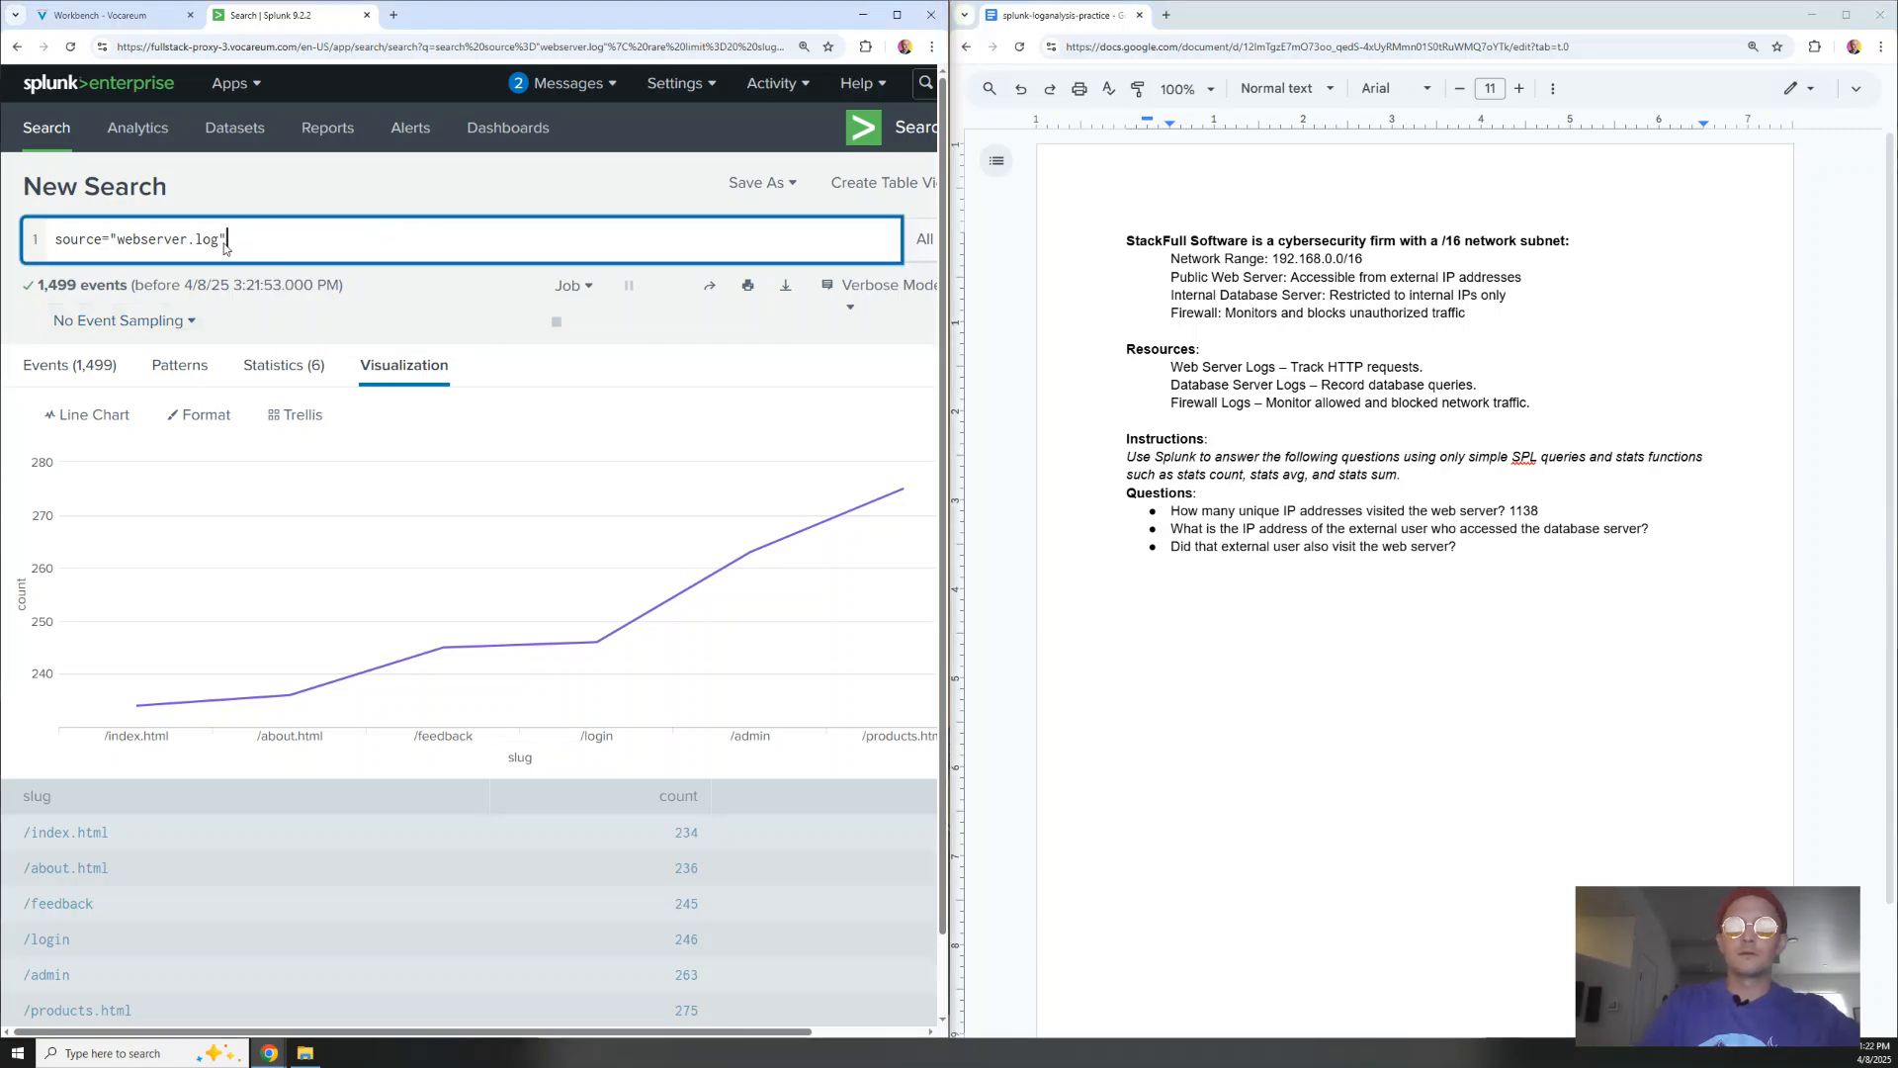
pyautogui.press('Return')
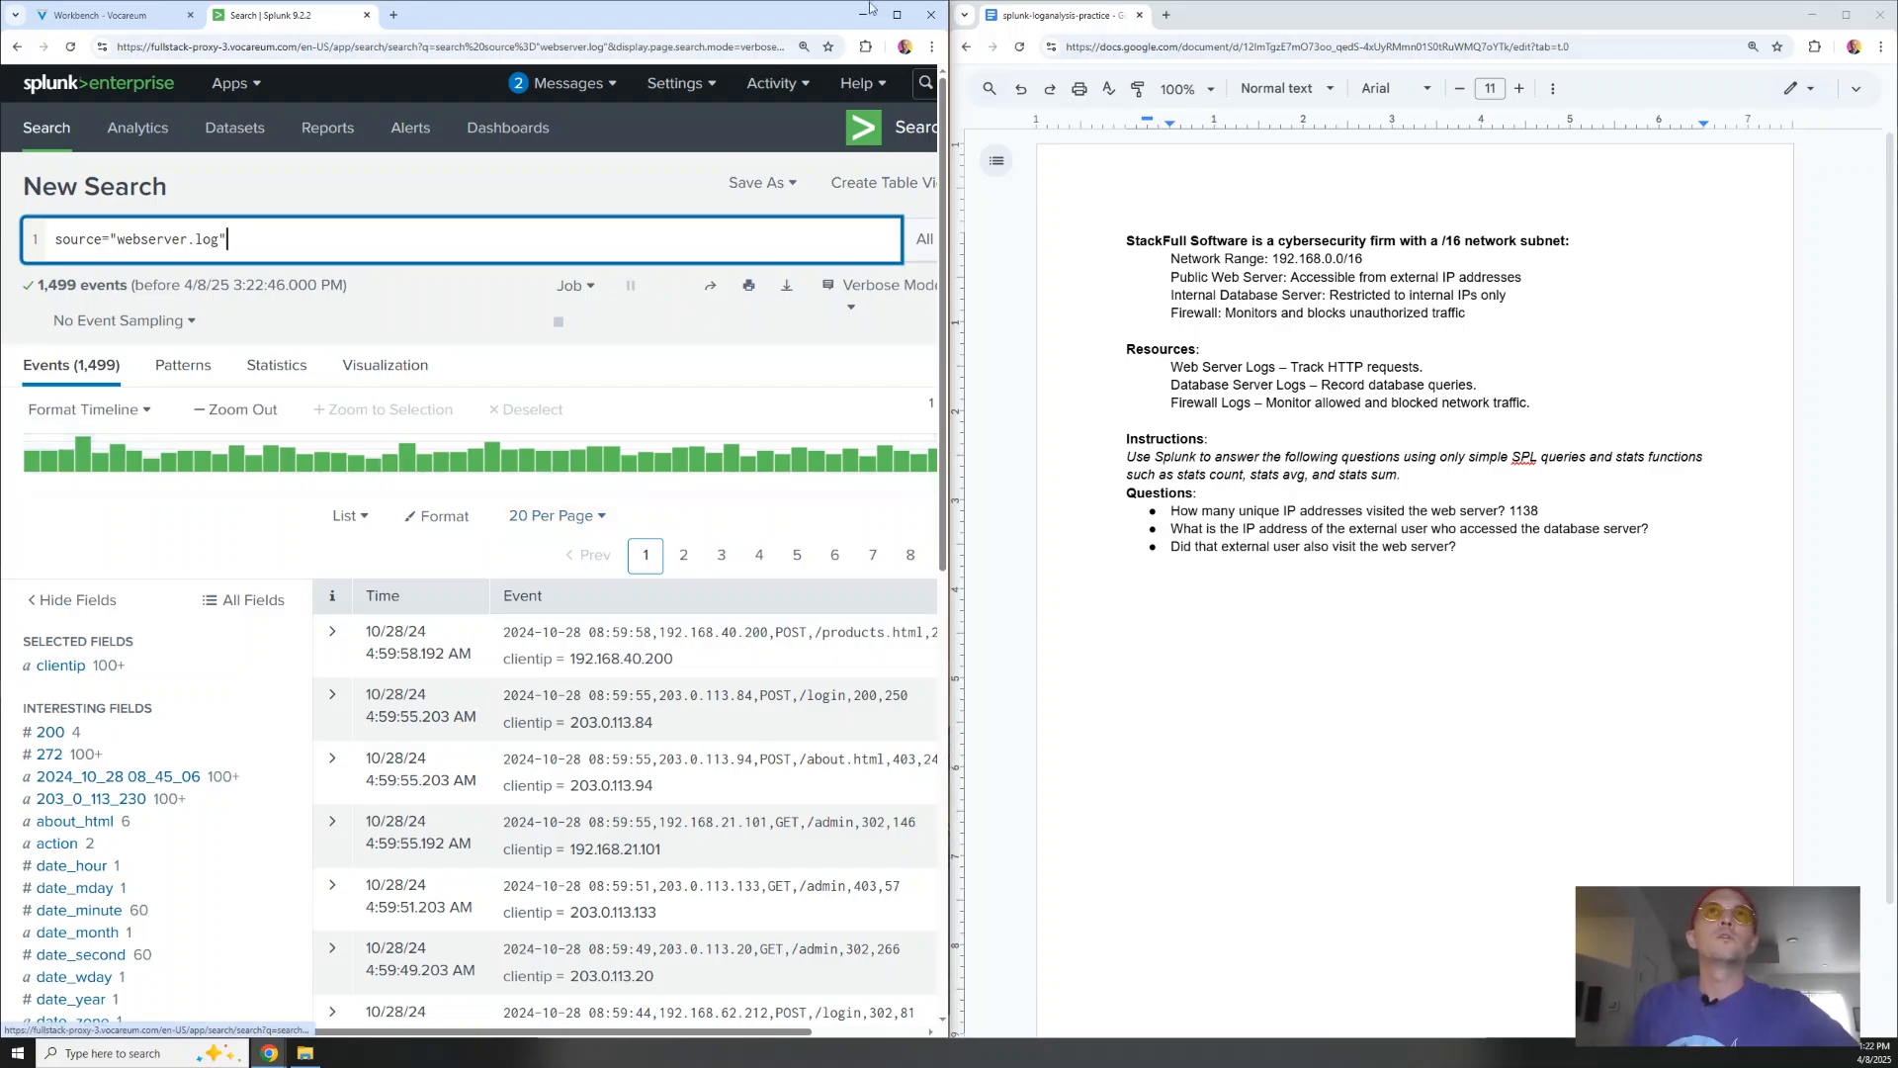
pyautogui.click(897, 15)
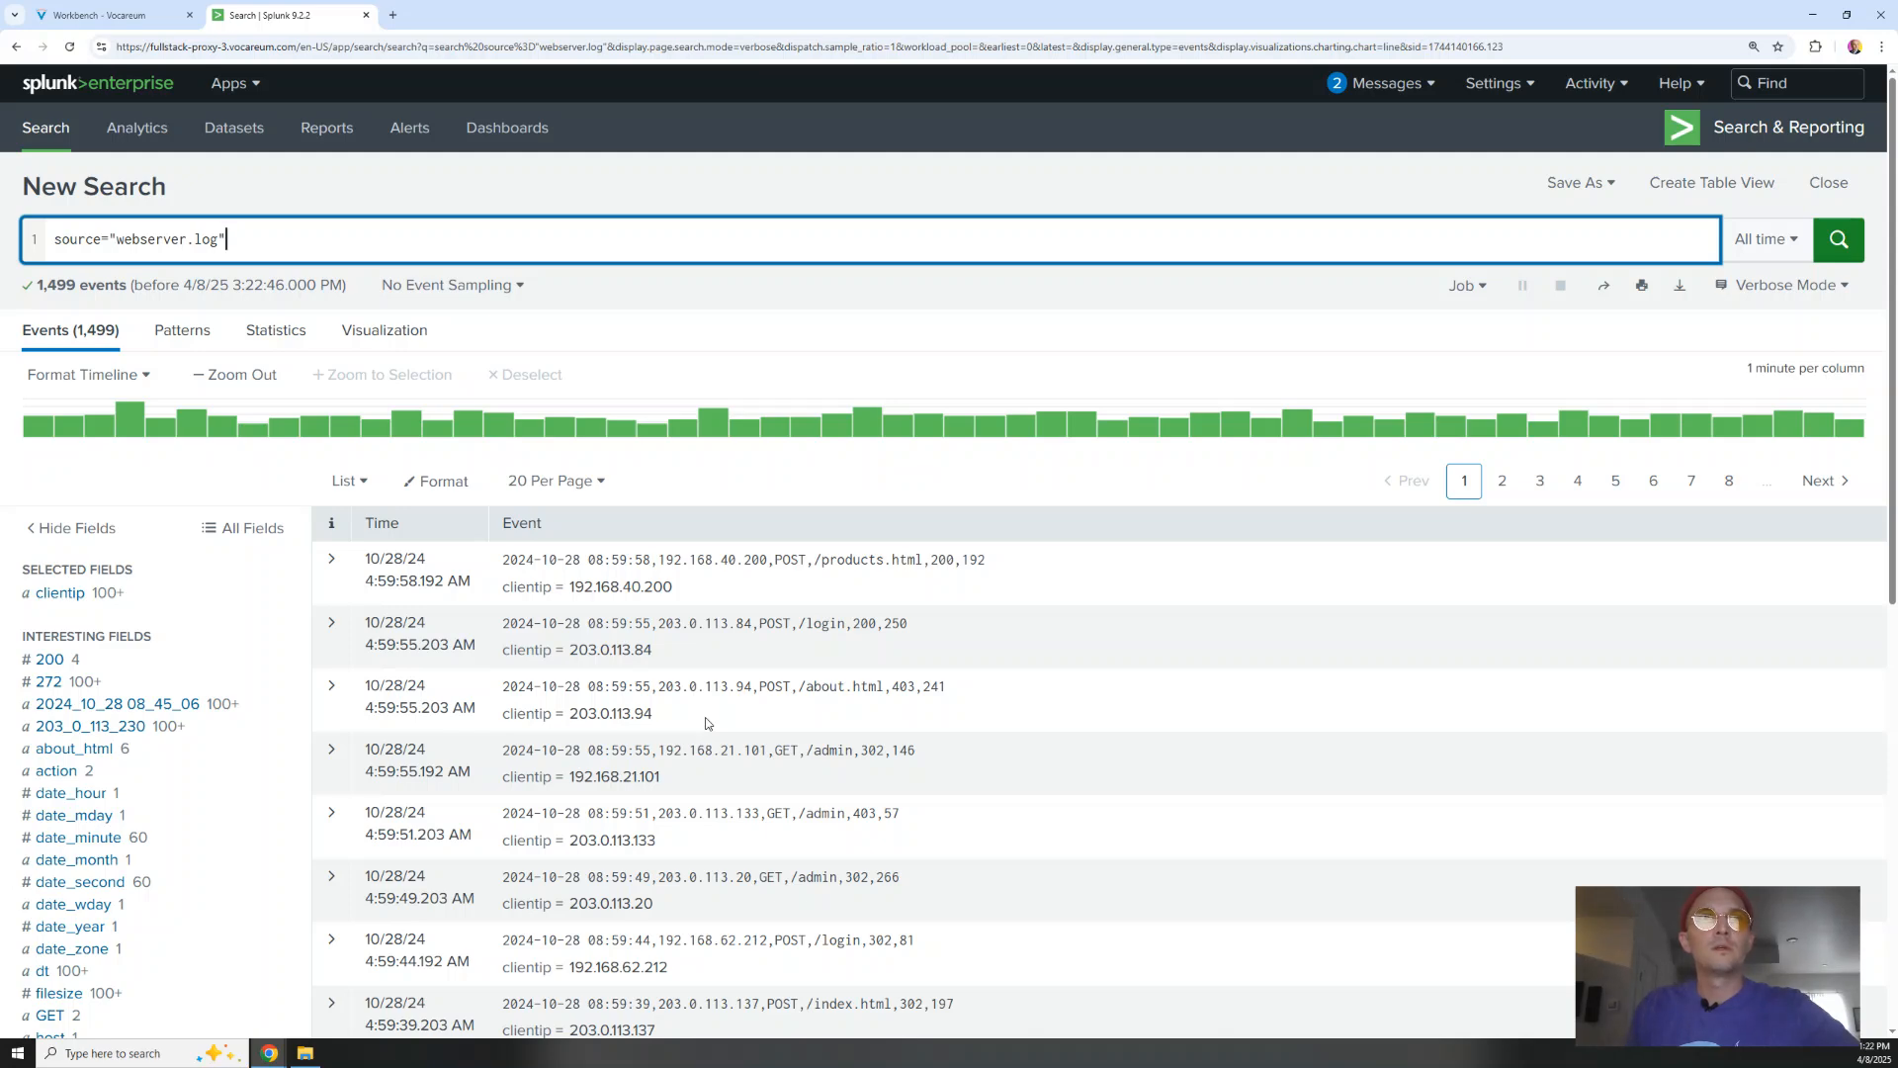
pyautogui.scroll(-2, 706, 723)
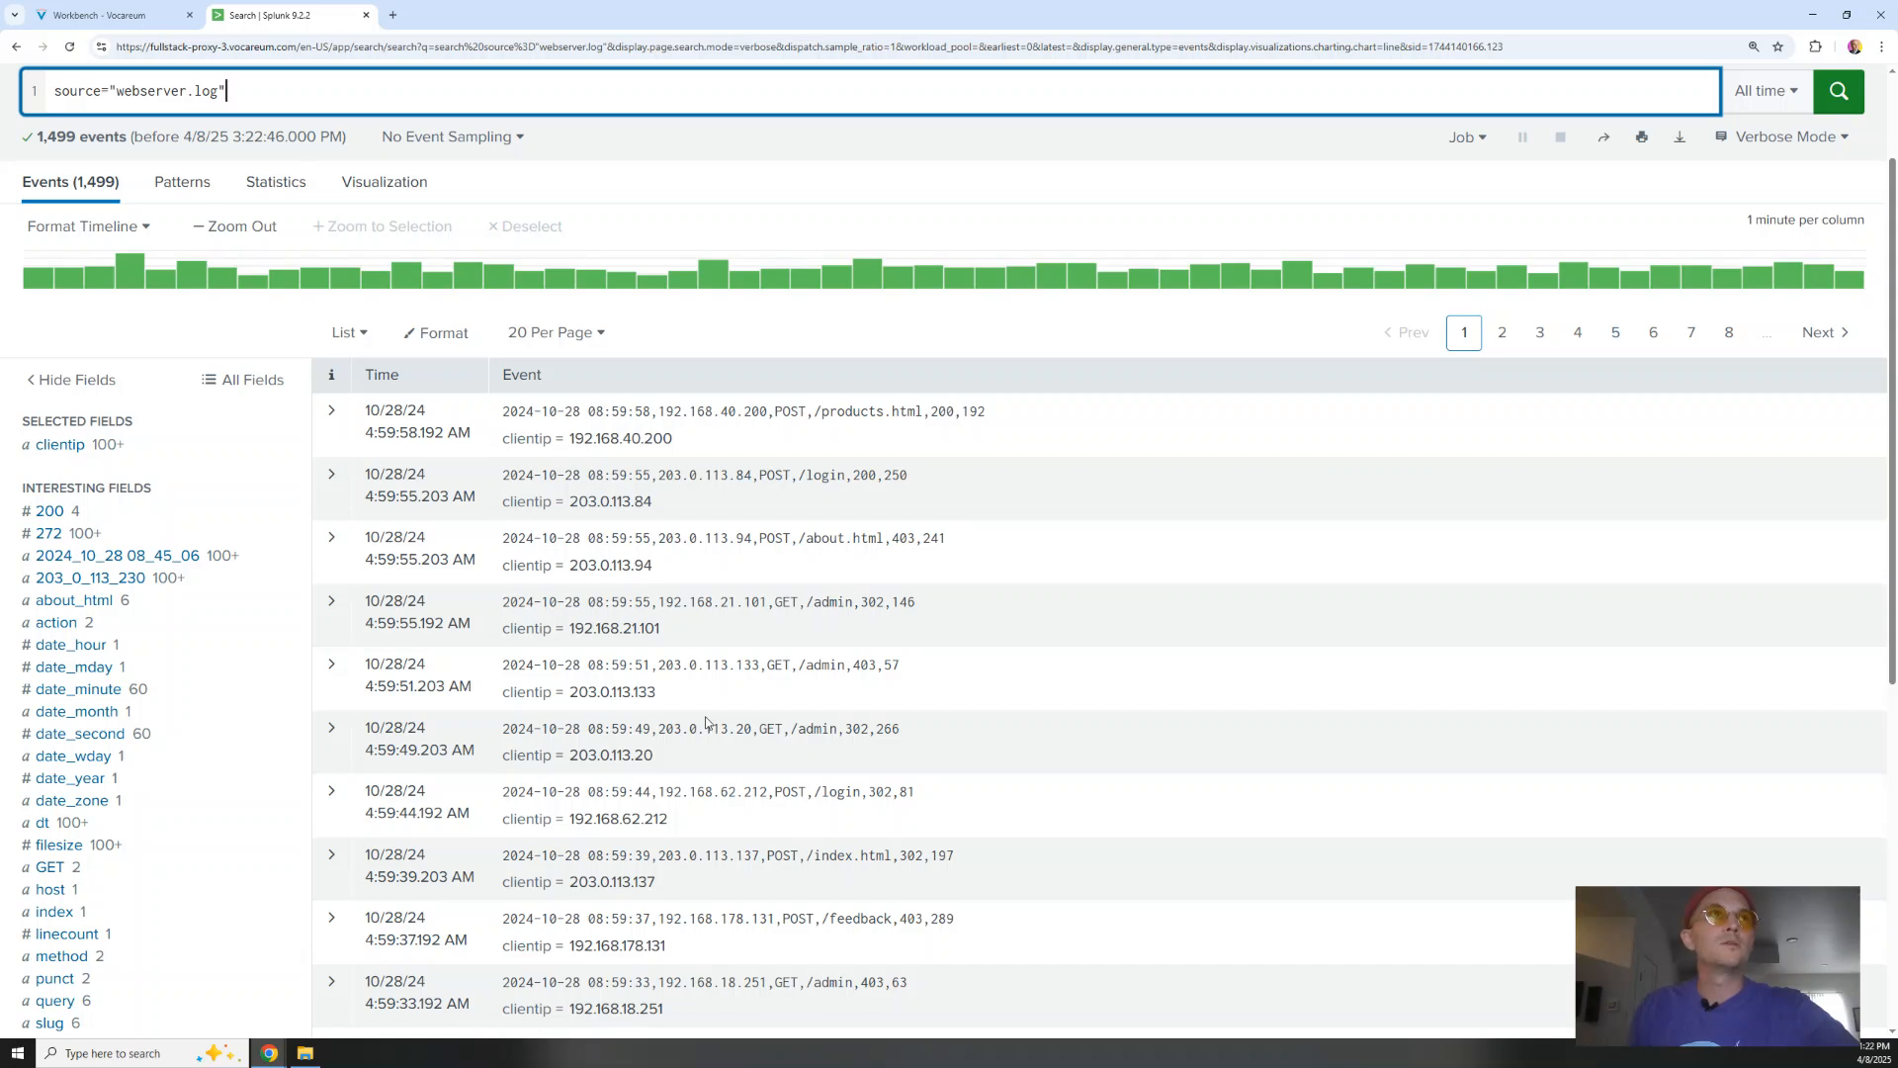
pyautogui.scroll(2, 935, 531)
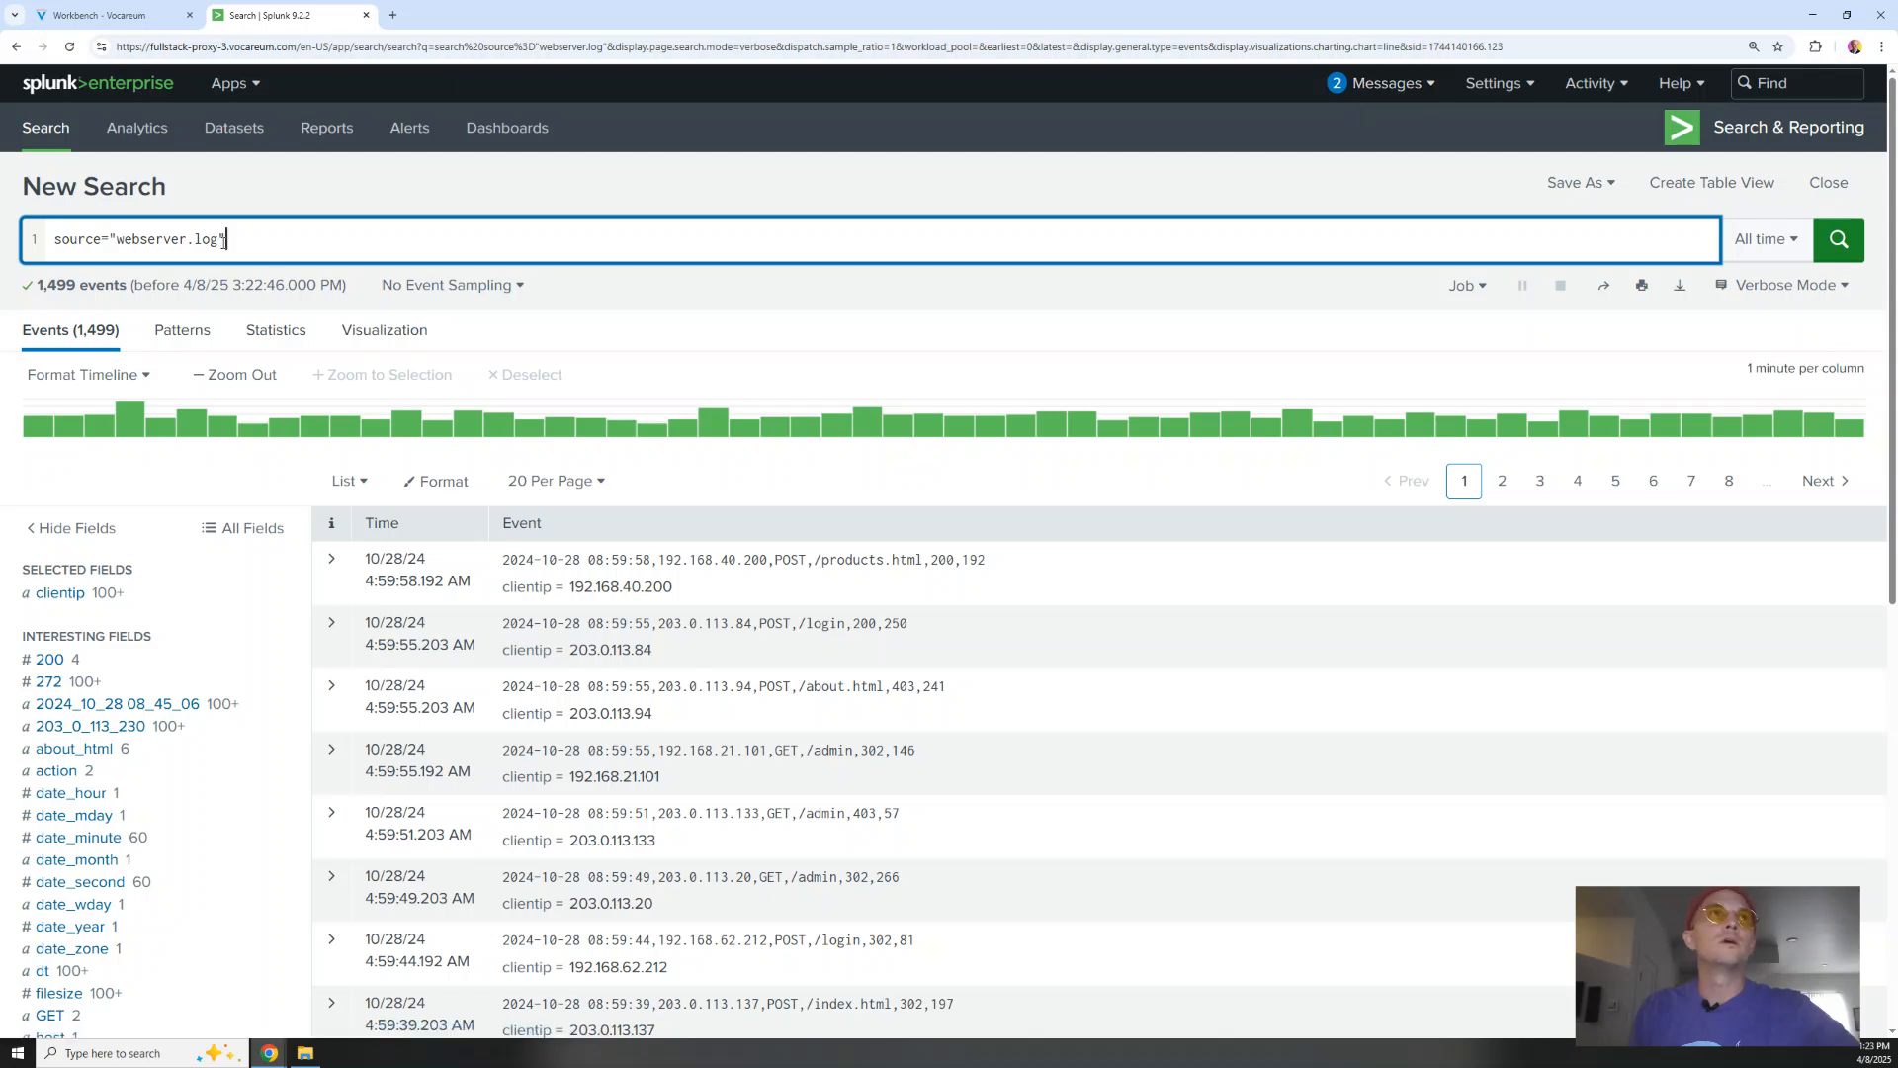
pyautogui.moveTo(219, 243); pyautogui.dragTo(116, 242)
# Start adding data from the Splunk home page, upload firewall.log from the Downloads folder, and continue to the source type settings
pyautogui.click(61, 89)
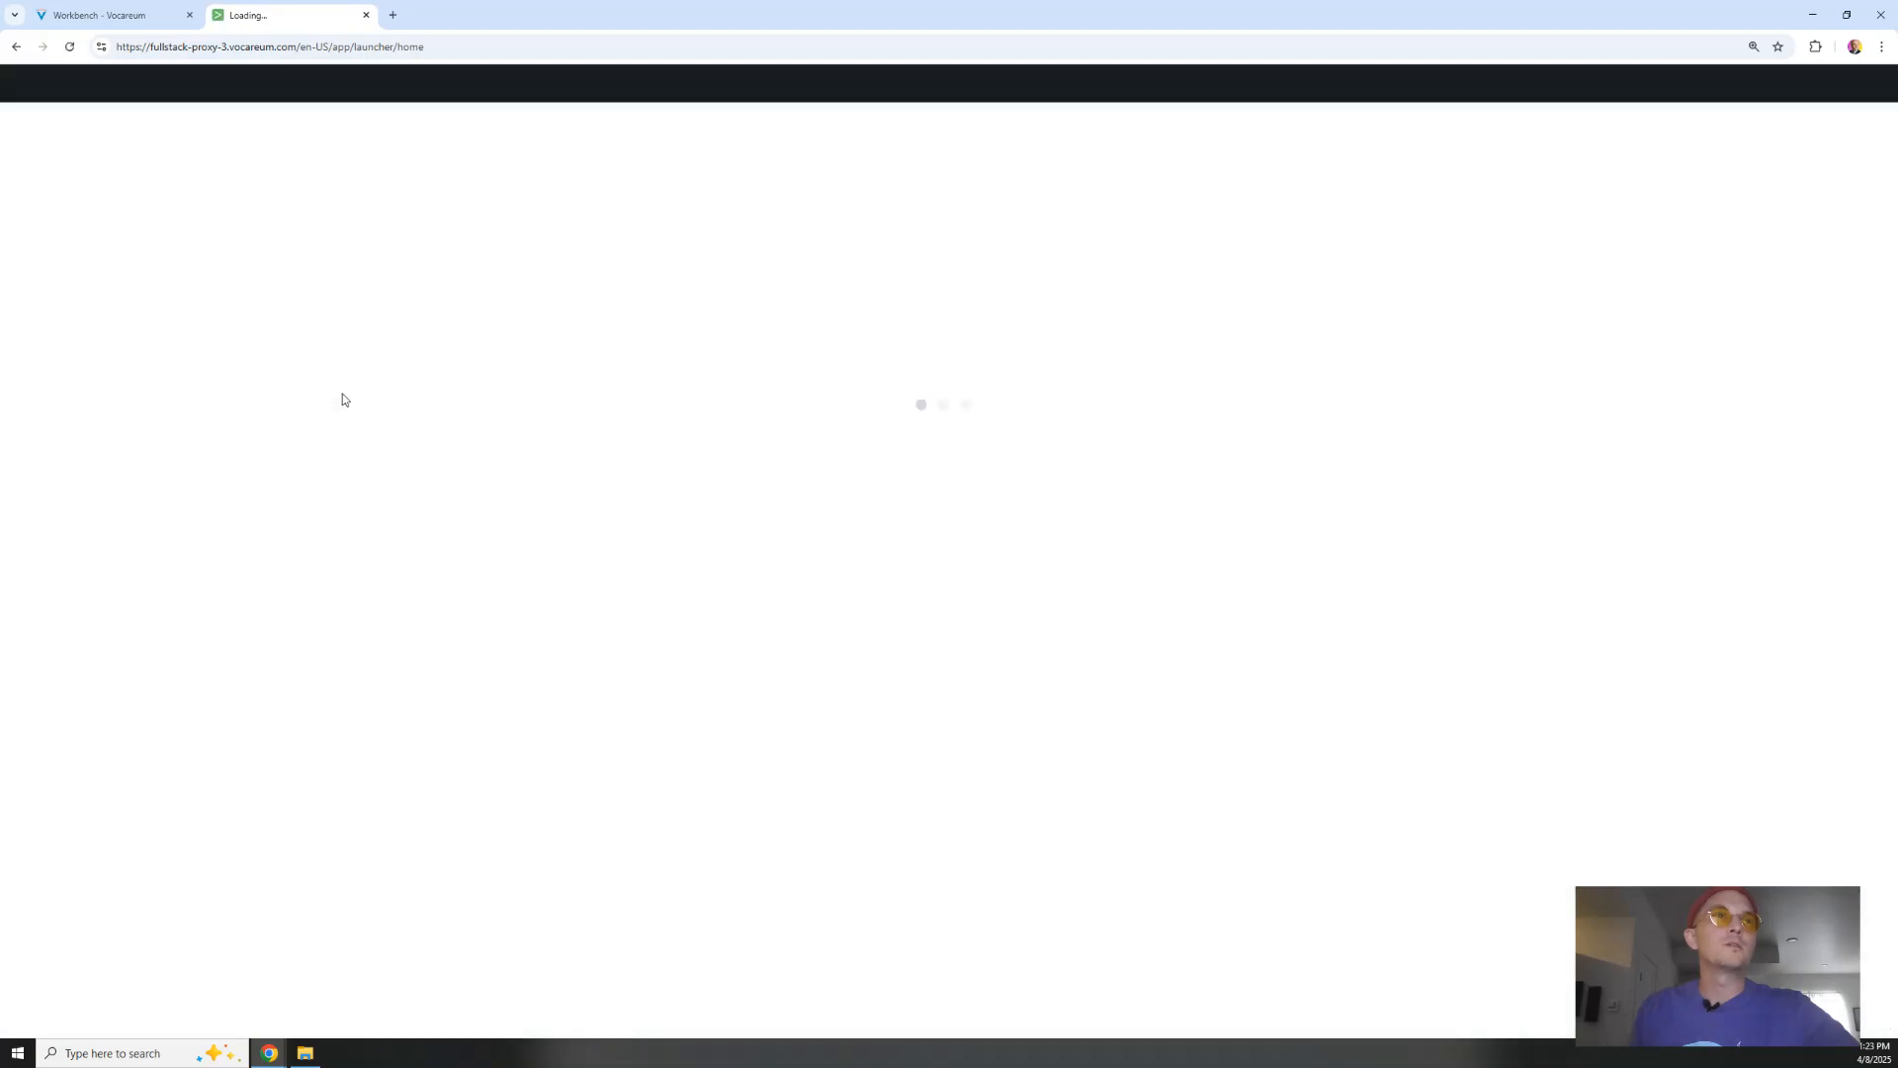
pyautogui.click(387, 370)
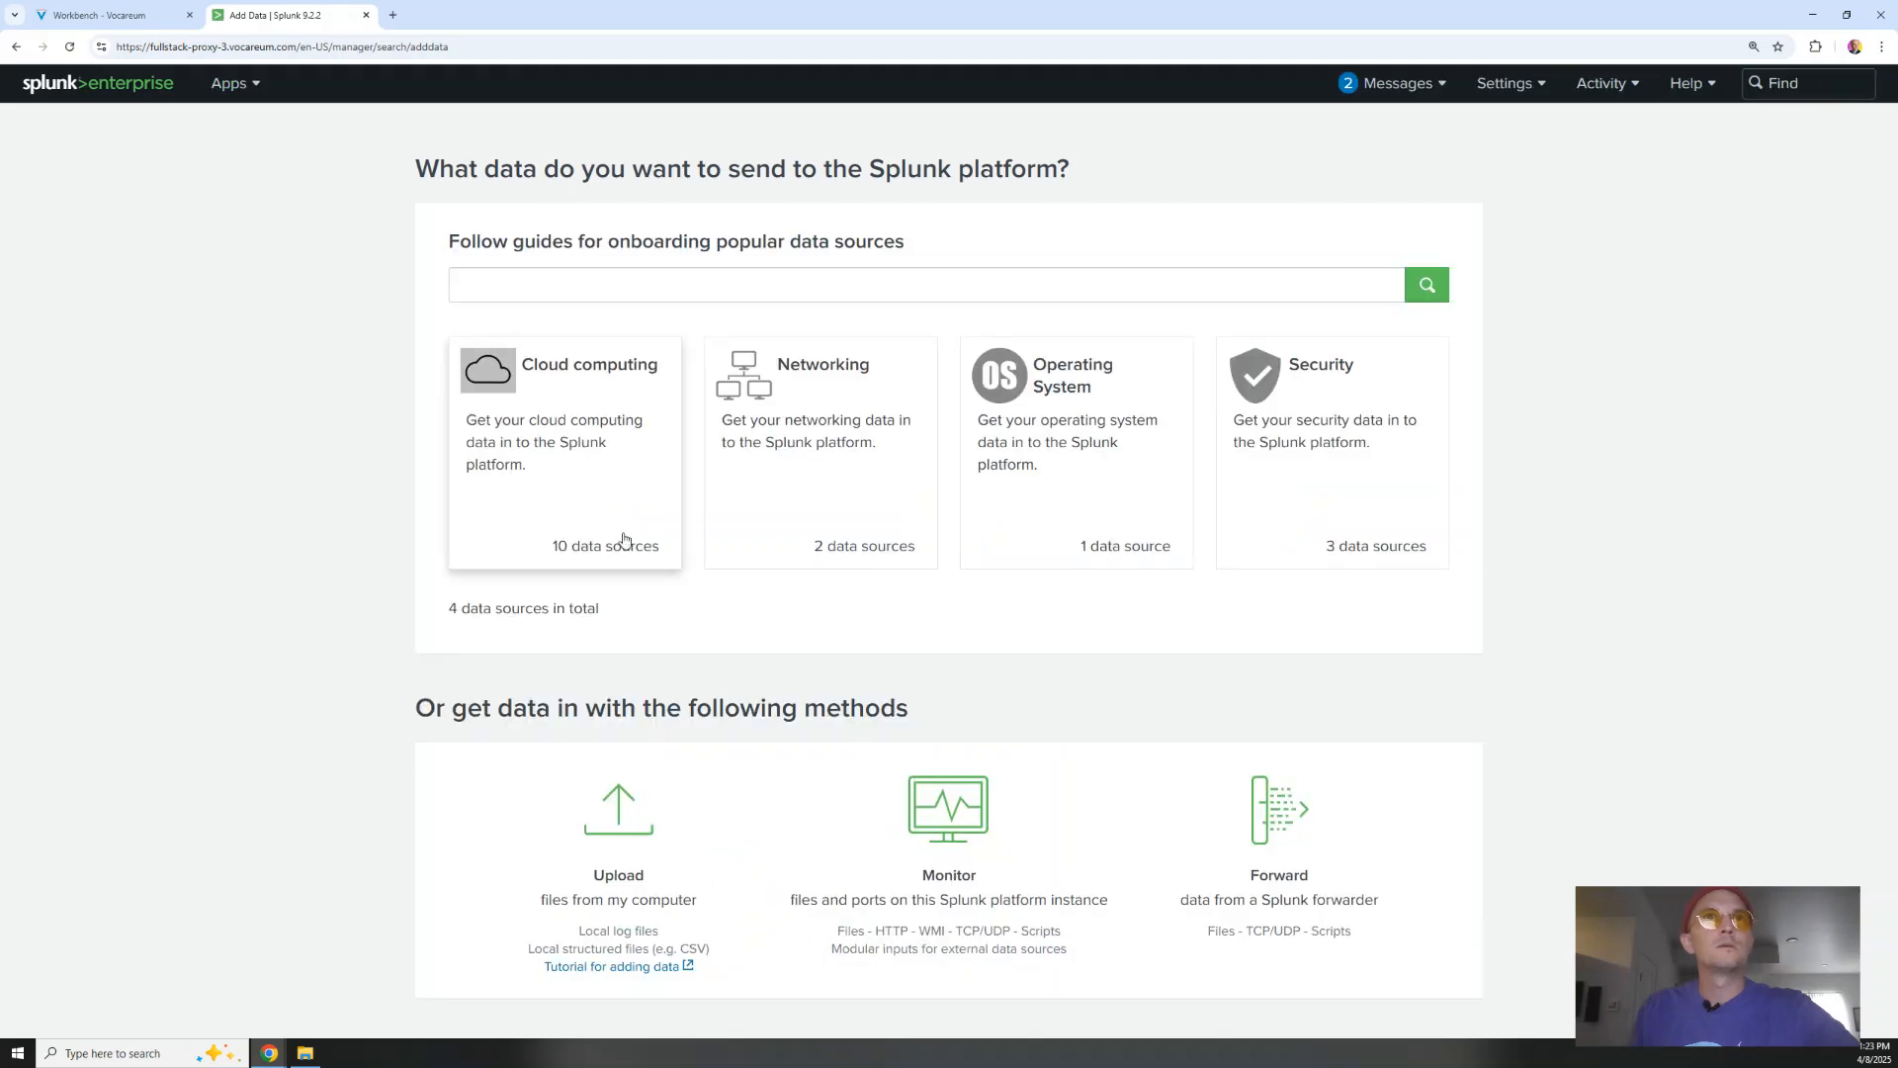
pyautogui.click(629, 859)
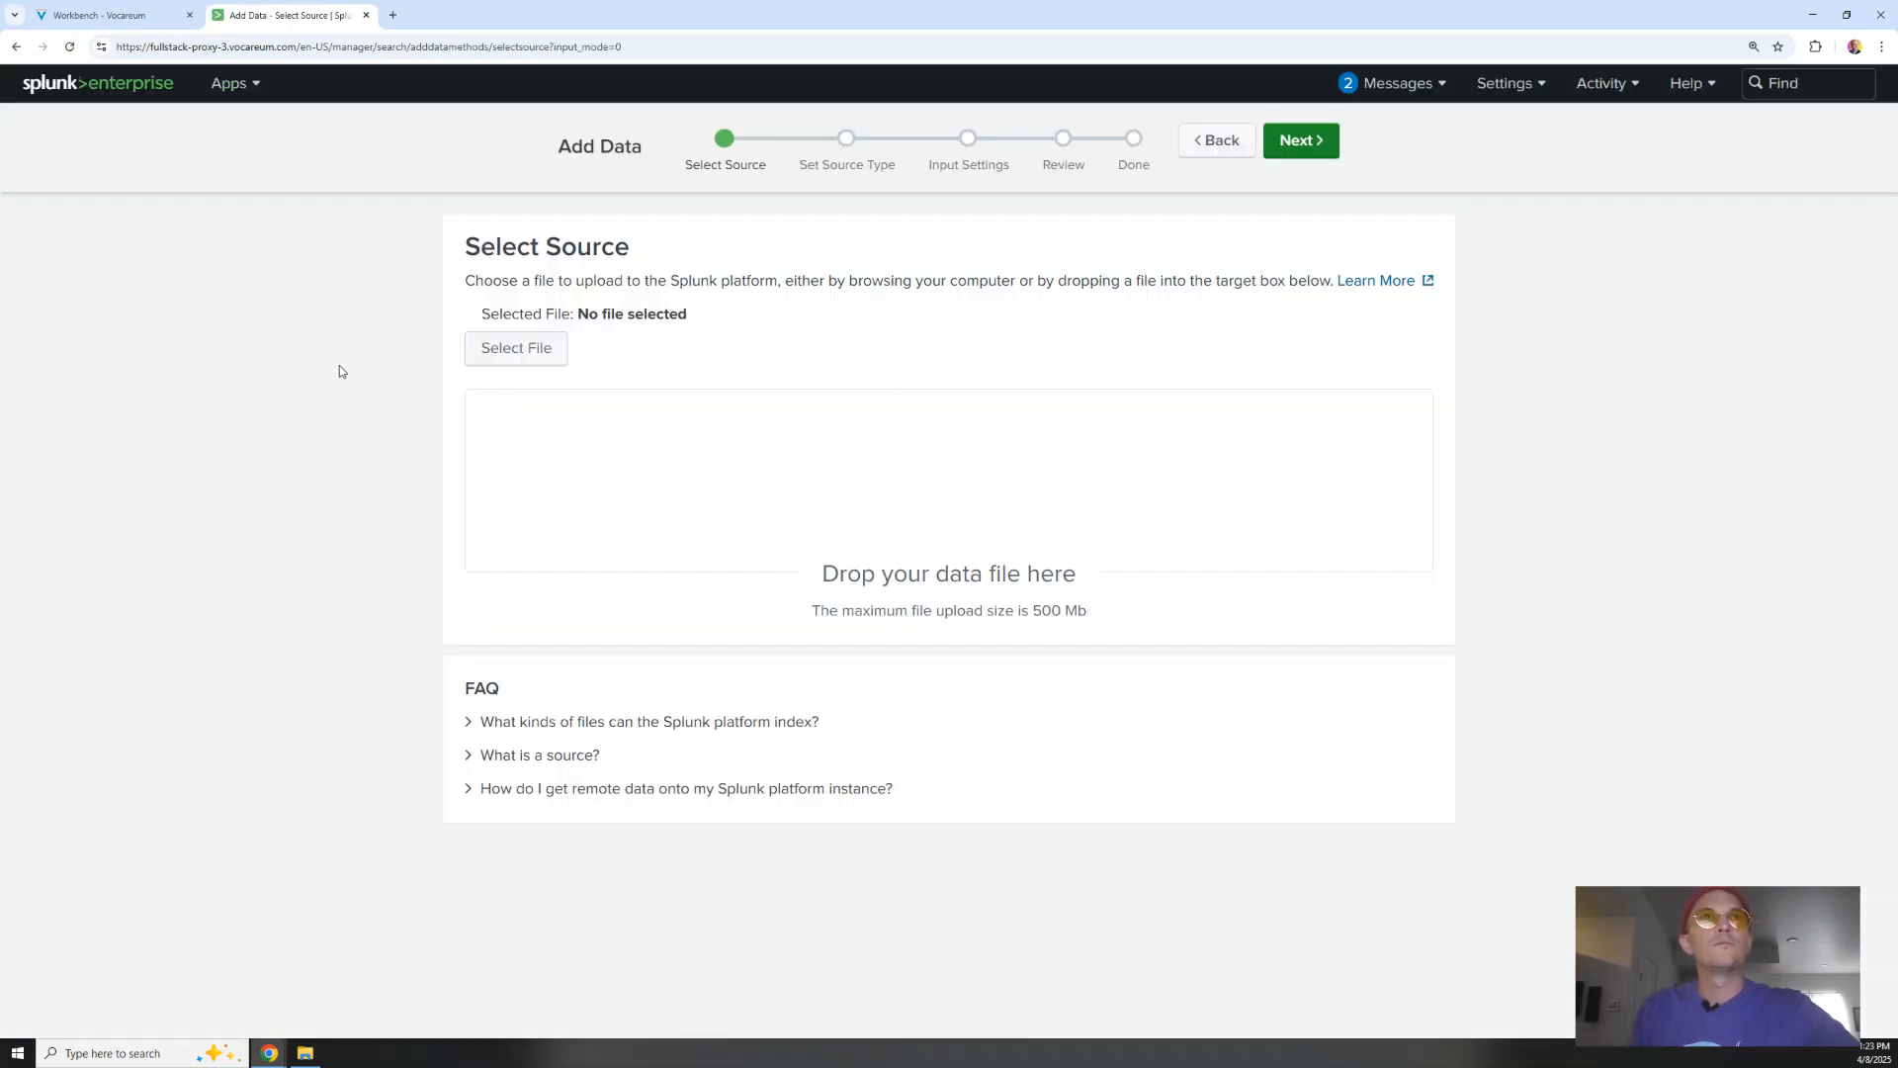
pyautogui.click(514, 348)
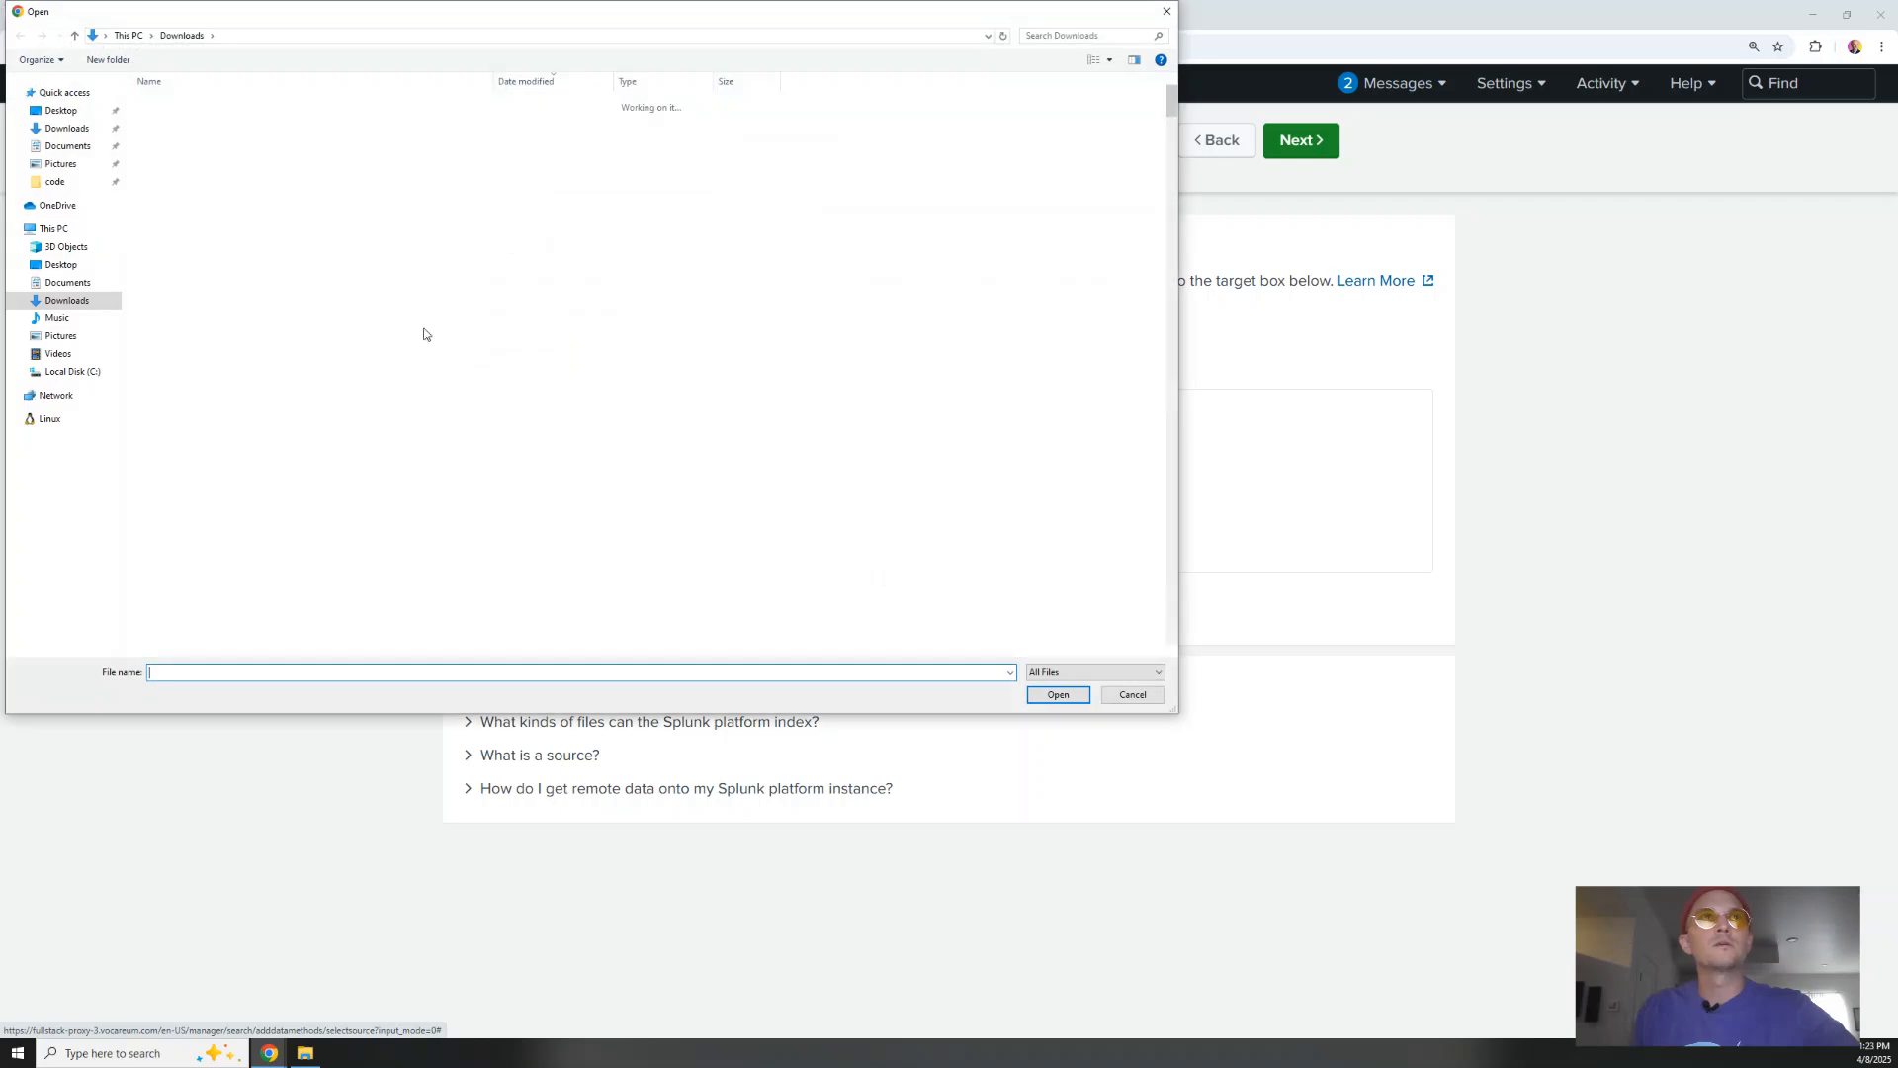
pyautogui.doubleClick(168, 139)
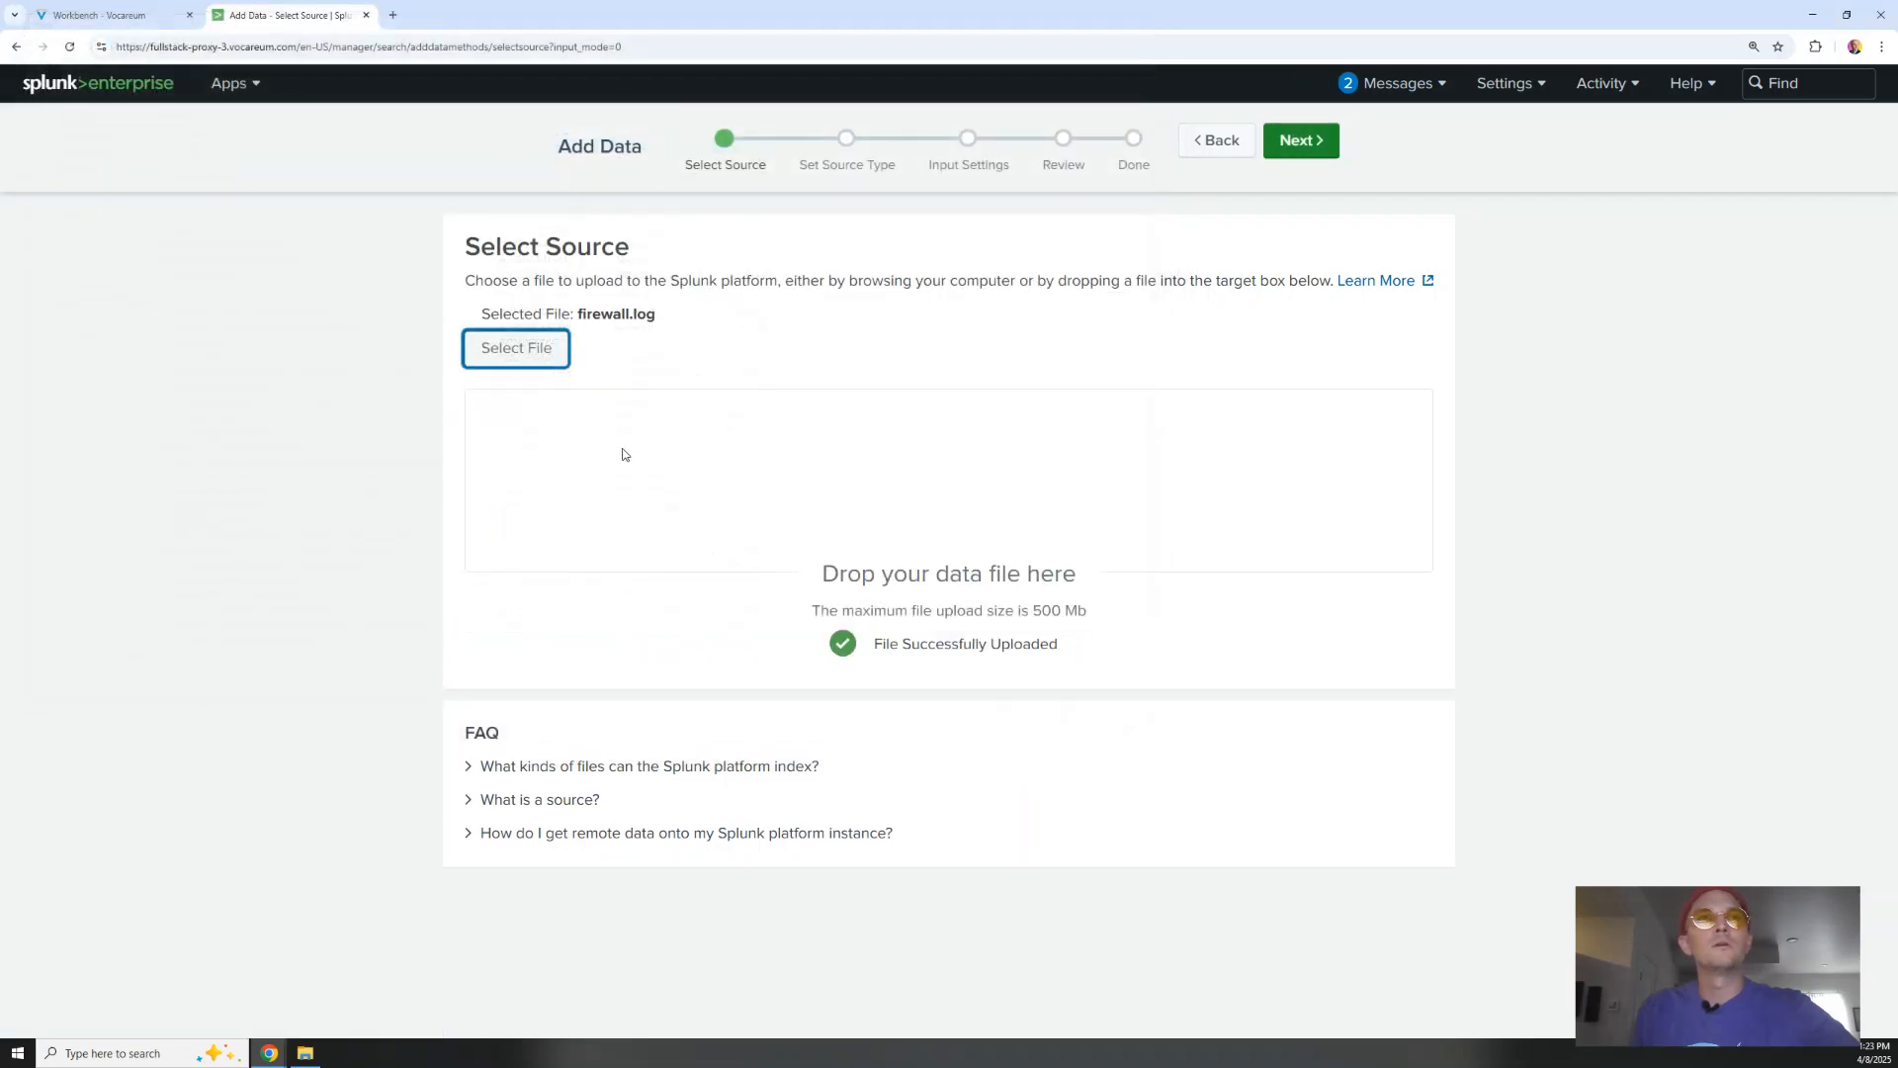
pyautogui.click(1307, 140)
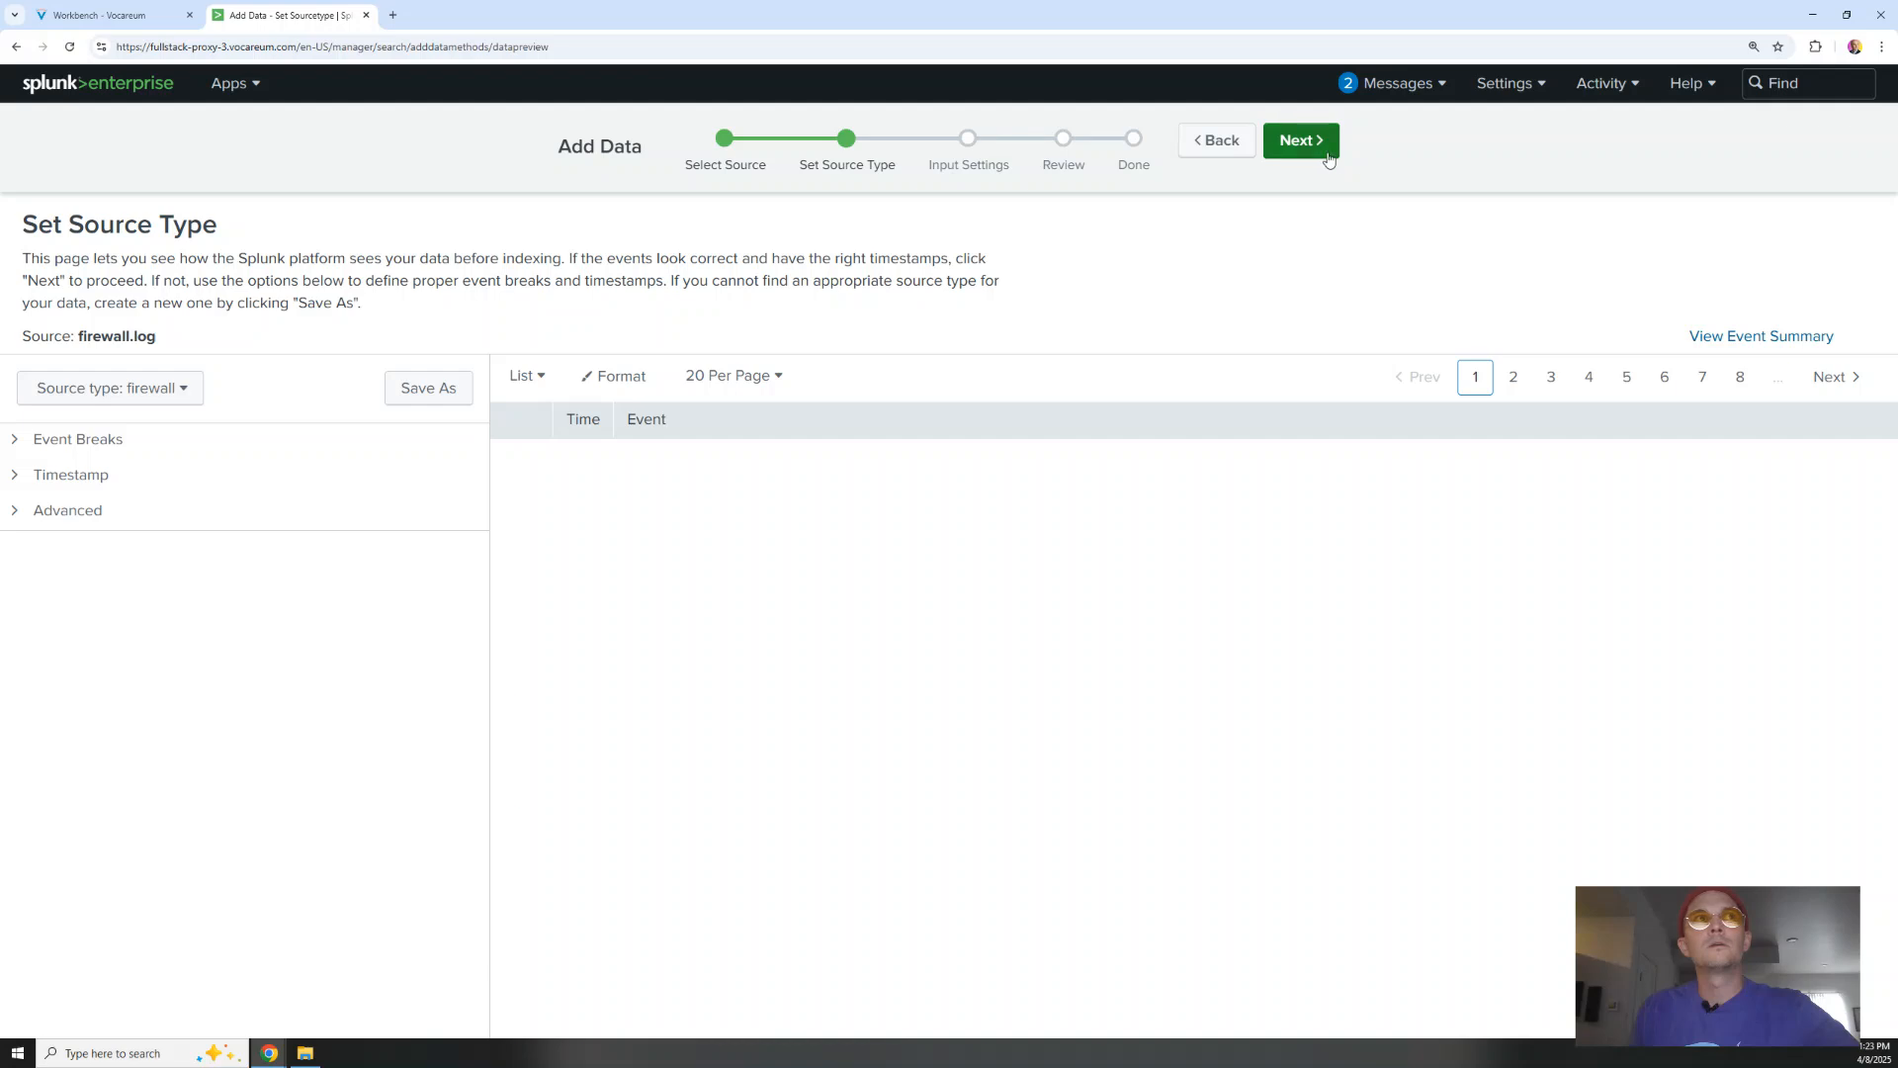
# Set the source type of firewall.log to csv and check the source type's save settings without saving them
pyautogui.click(116, 390)
pyautogui.write('csv')
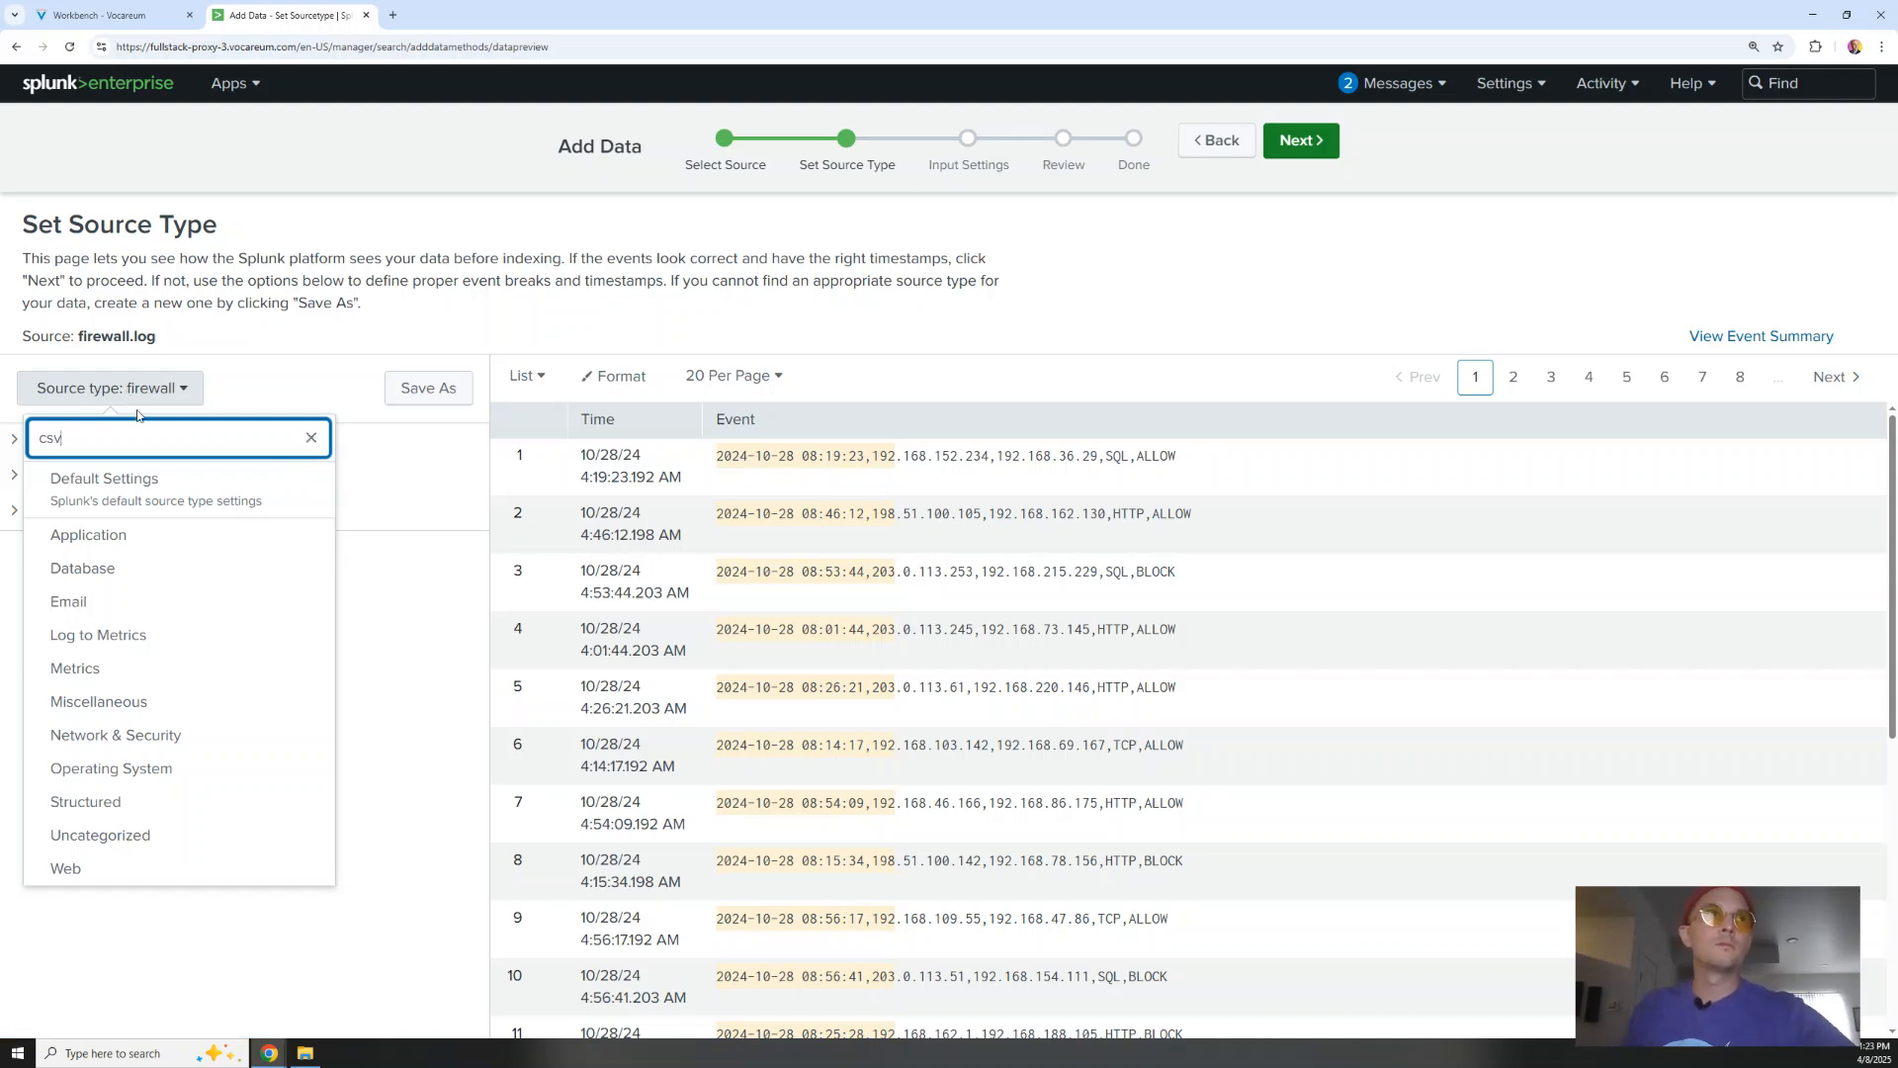
pyautogui.click(158, 489)
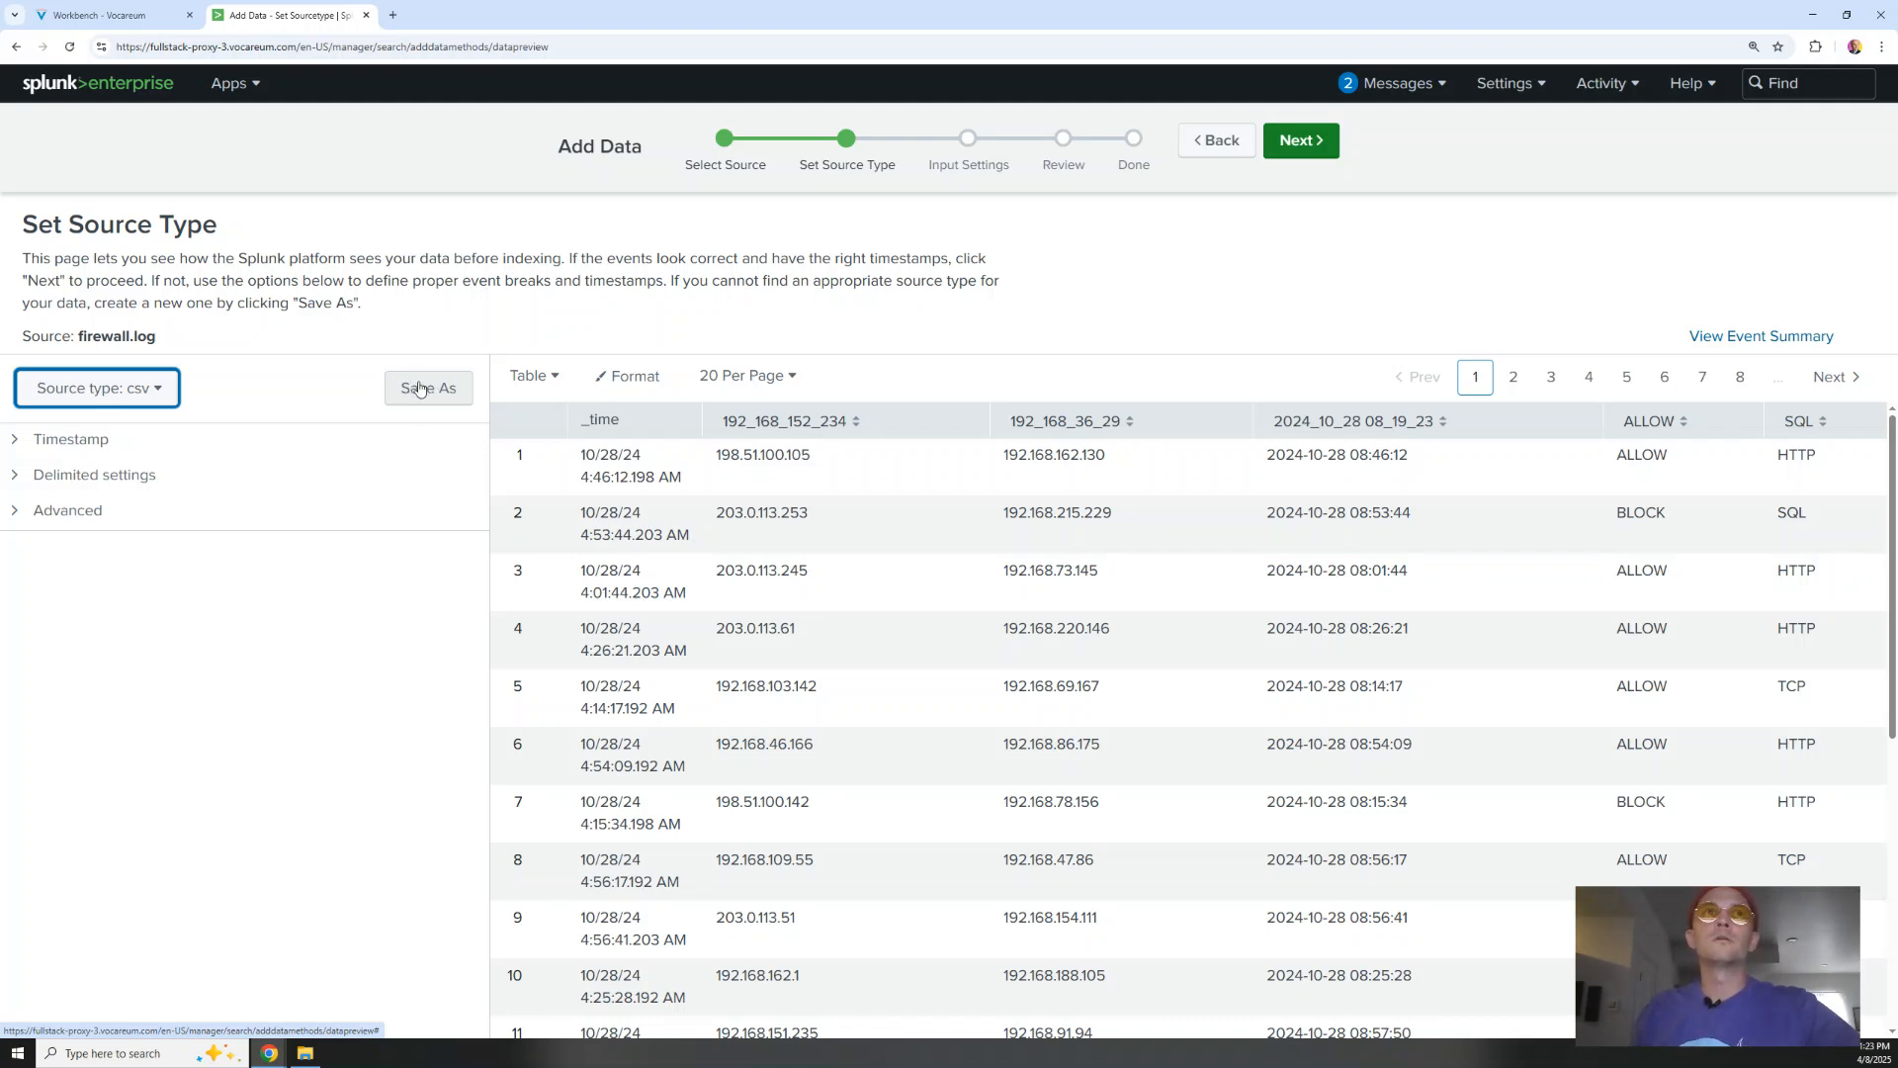
pyautogui.click(405, 389)
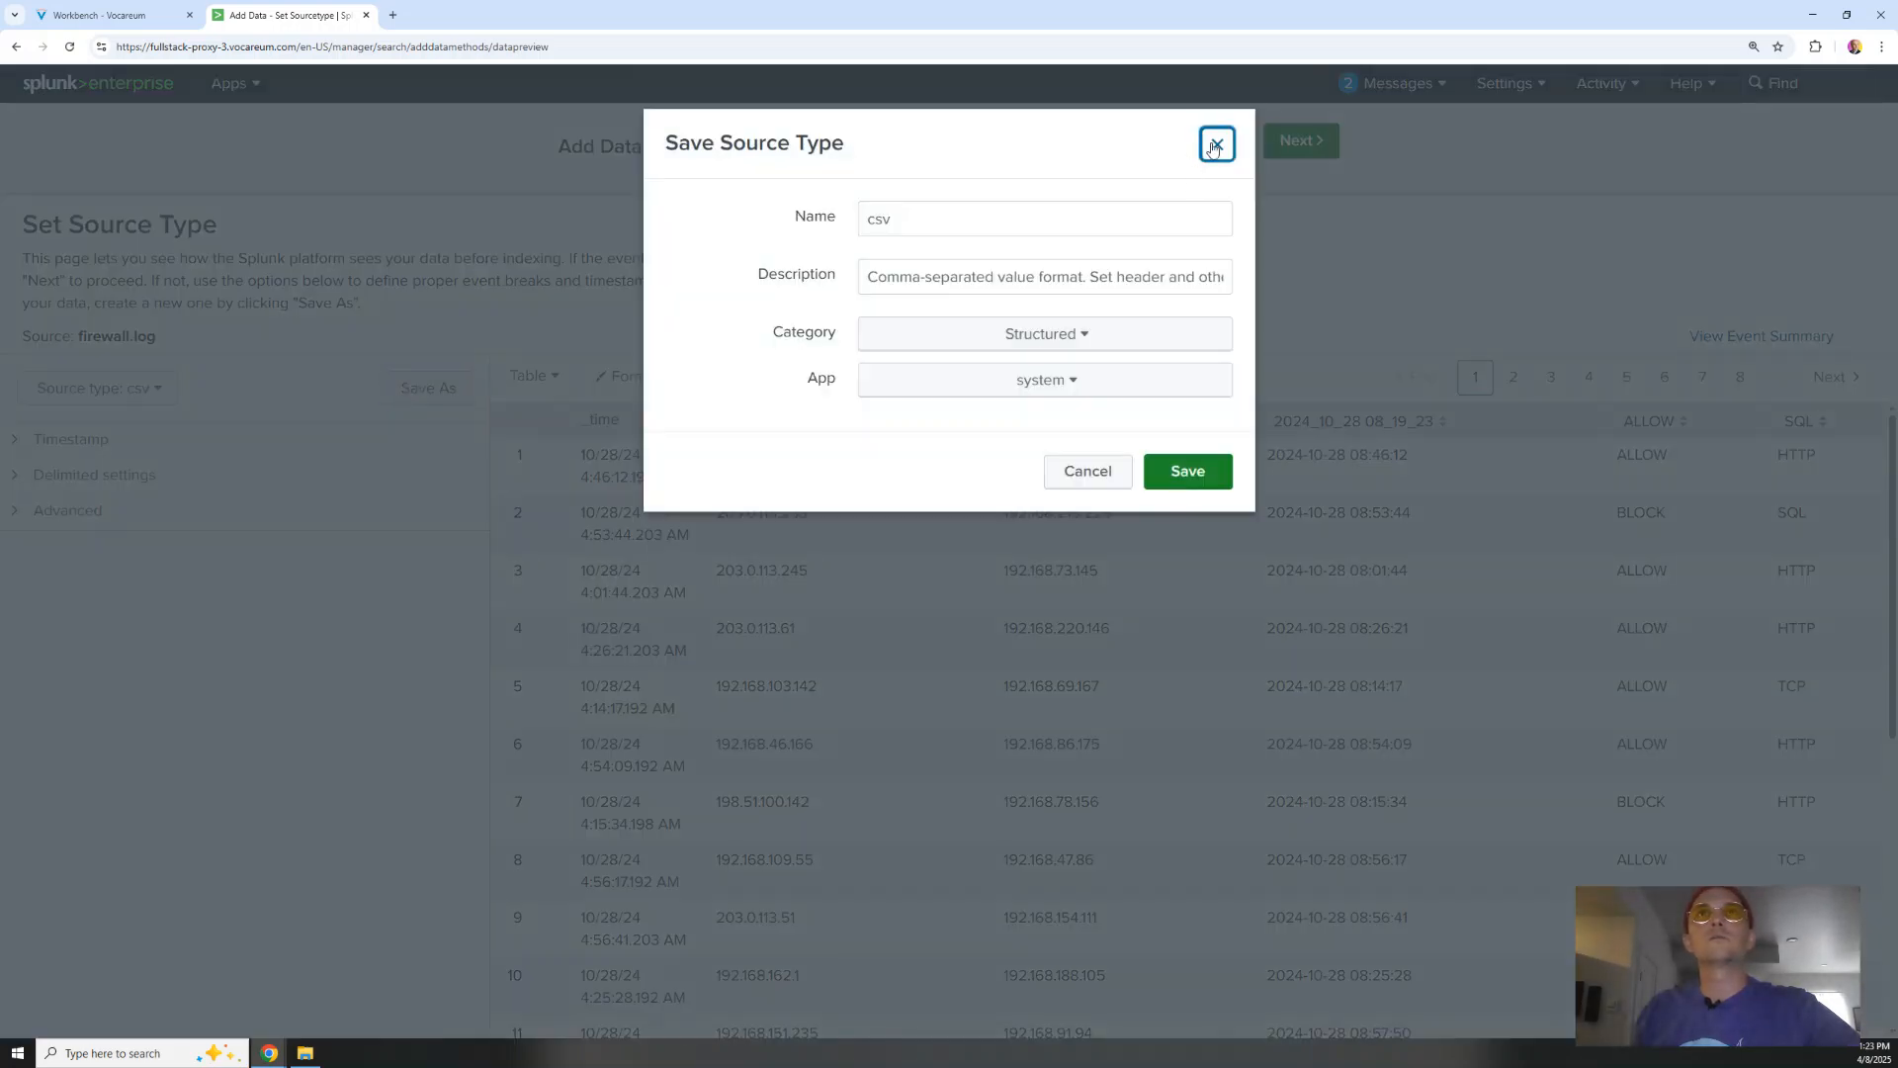
pyautogui.click(1215, 145)
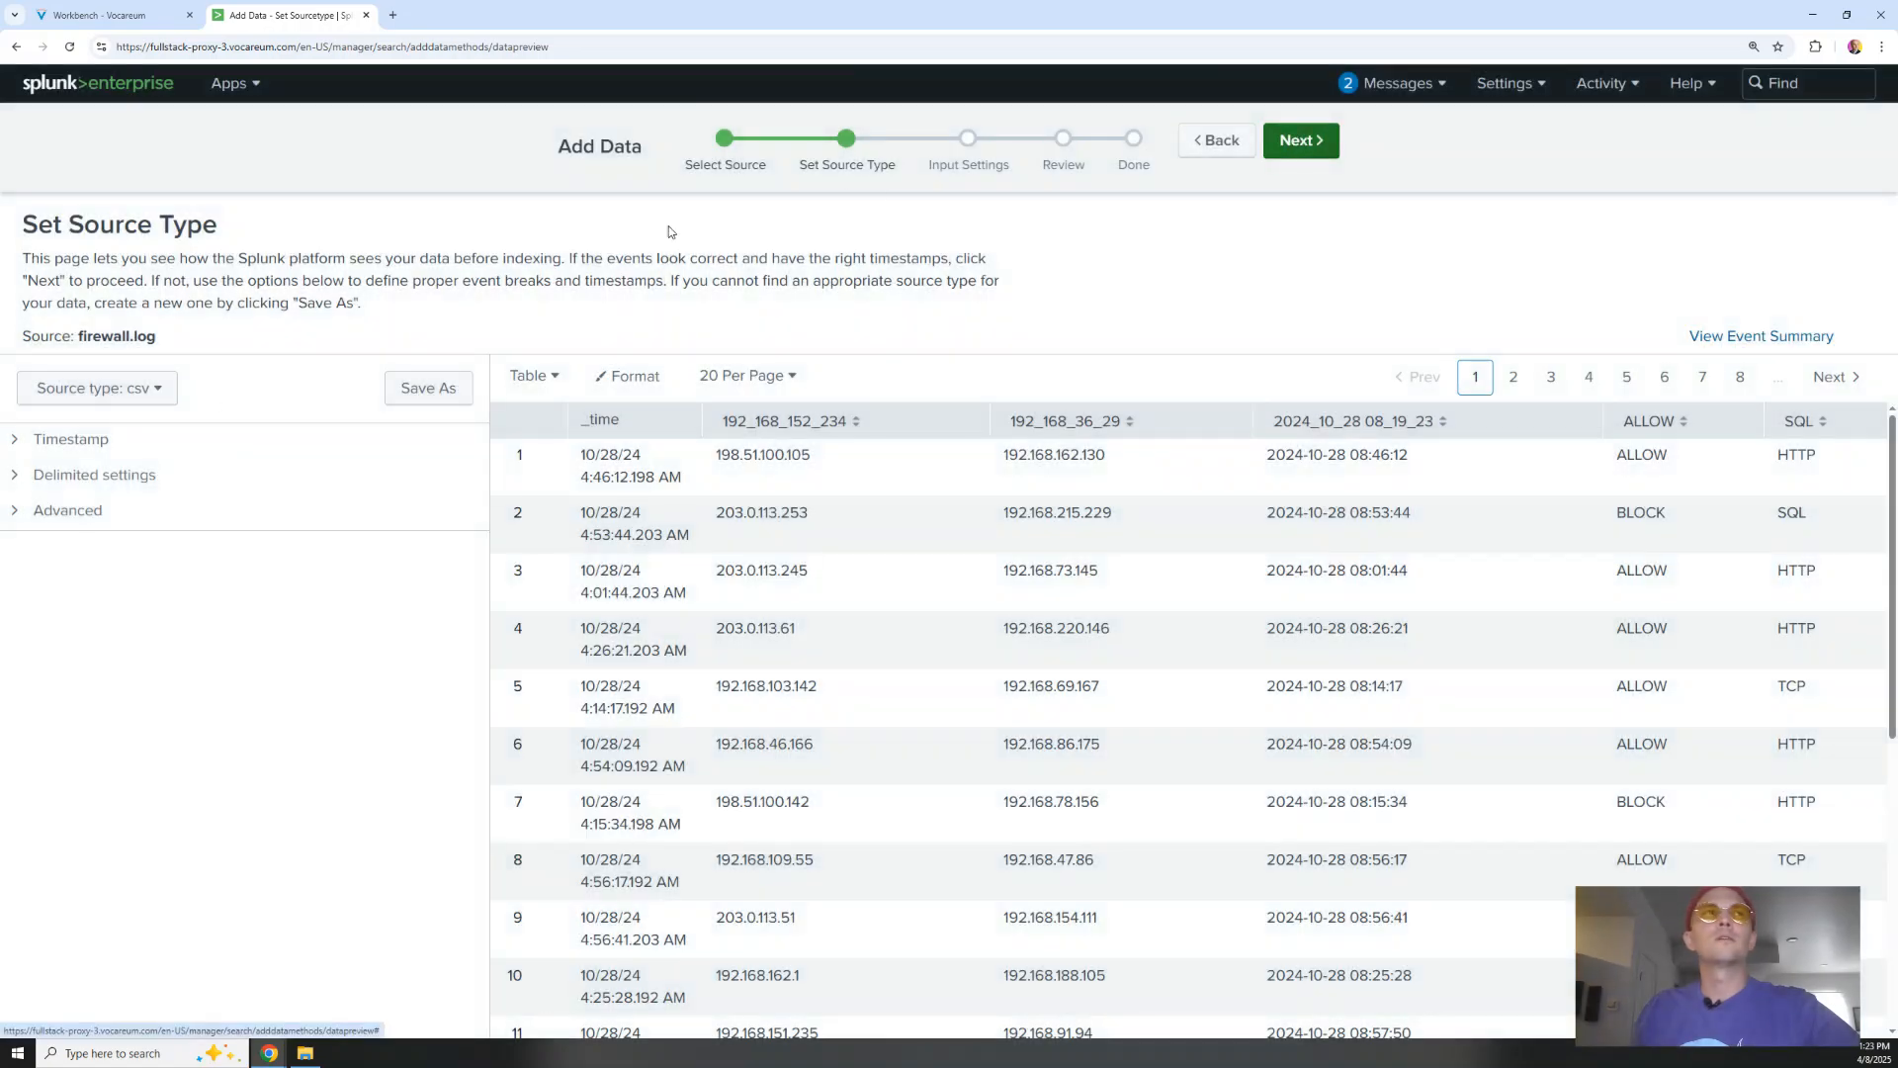
# Finish the firewall.log upload with the default host and index settings, and start searching the uploaded data
pyautogui.click(1319, 140)
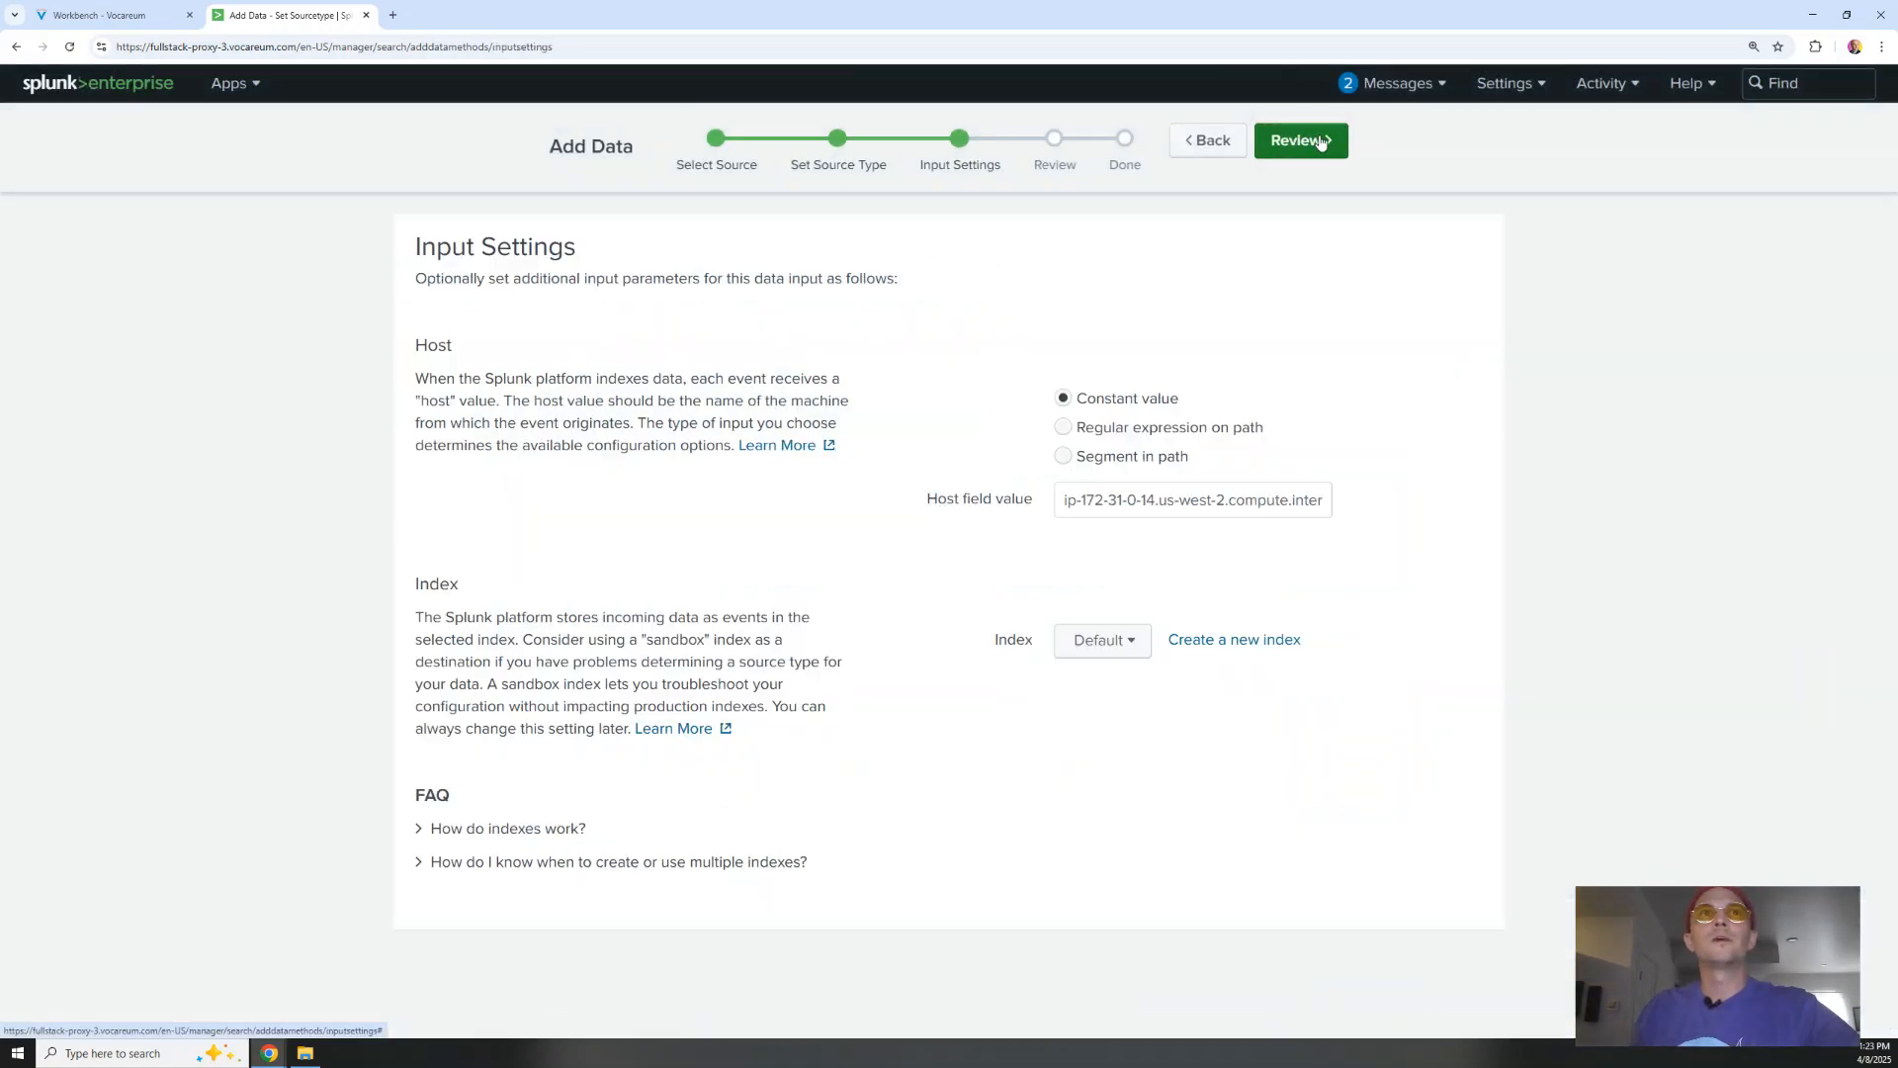
pyautogui.click(1319, 140)
pyautogui.click(1322, 140)
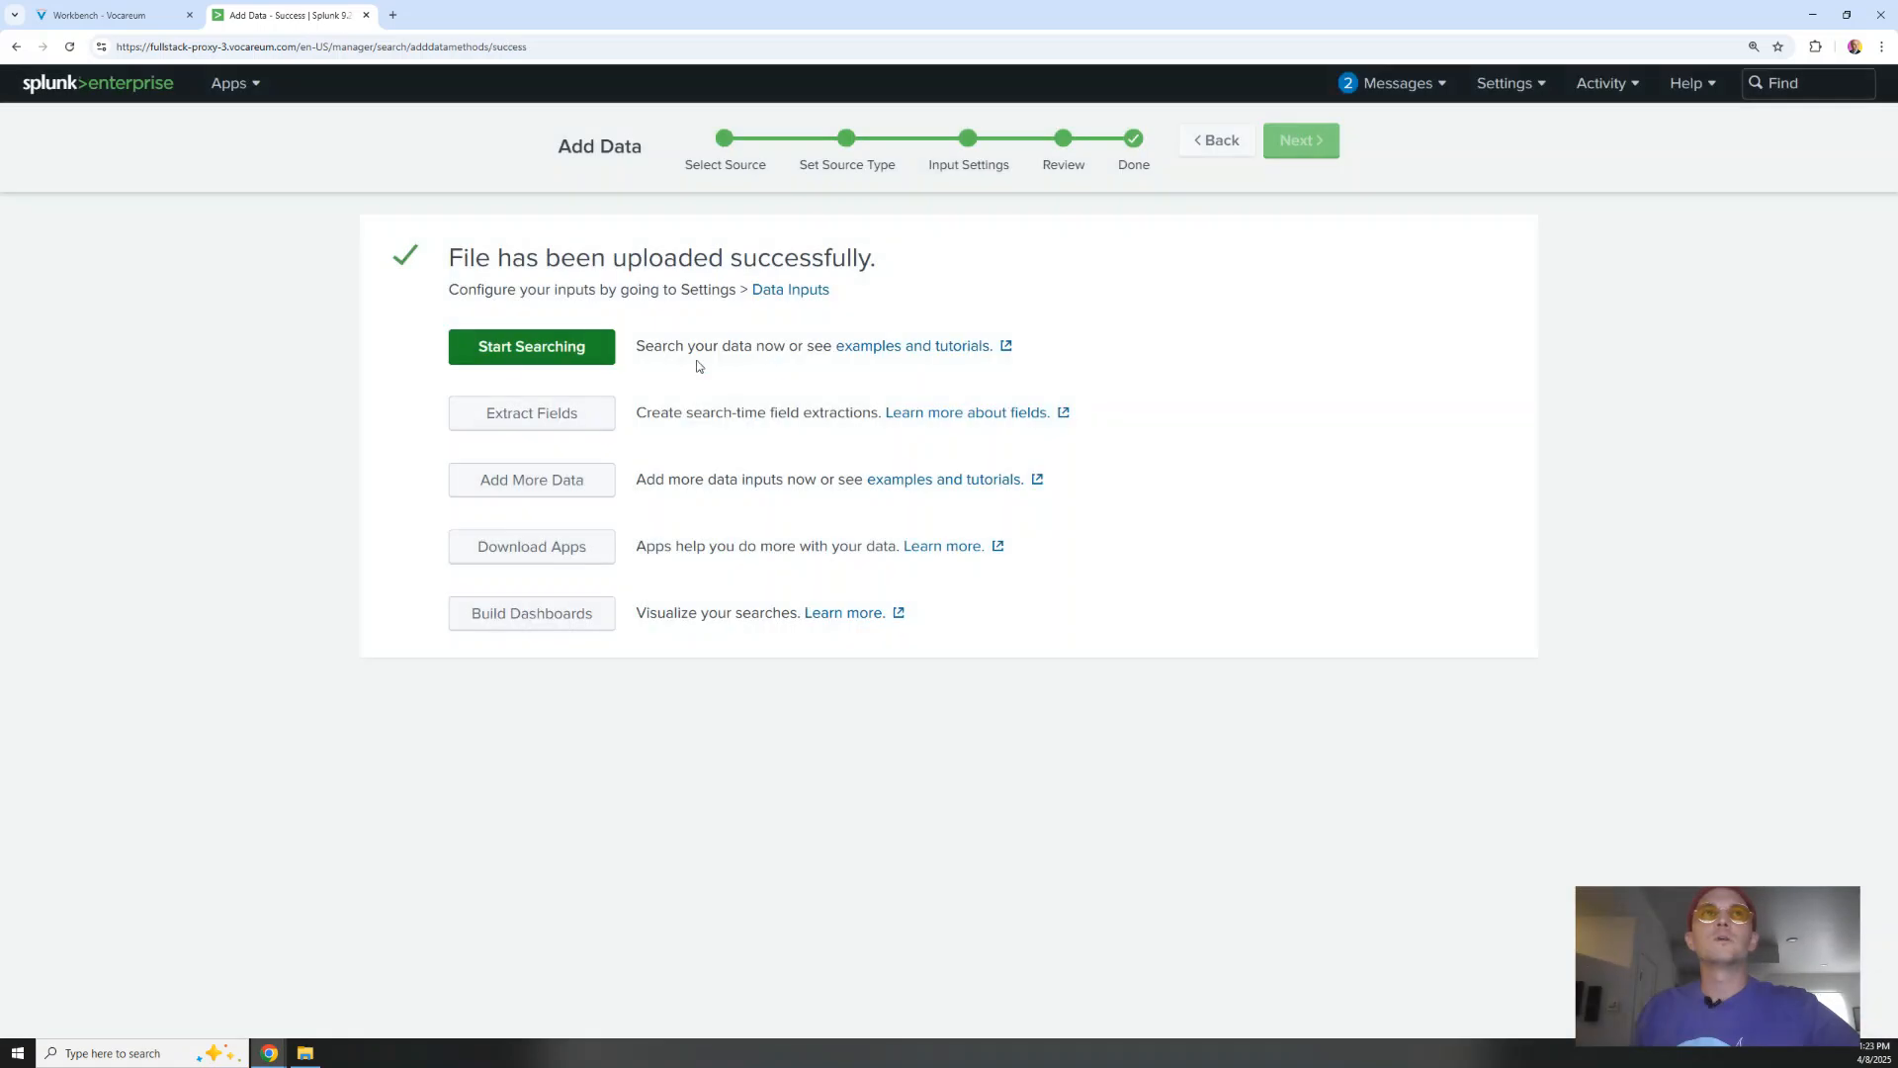
pyautogui.click(512, 356)
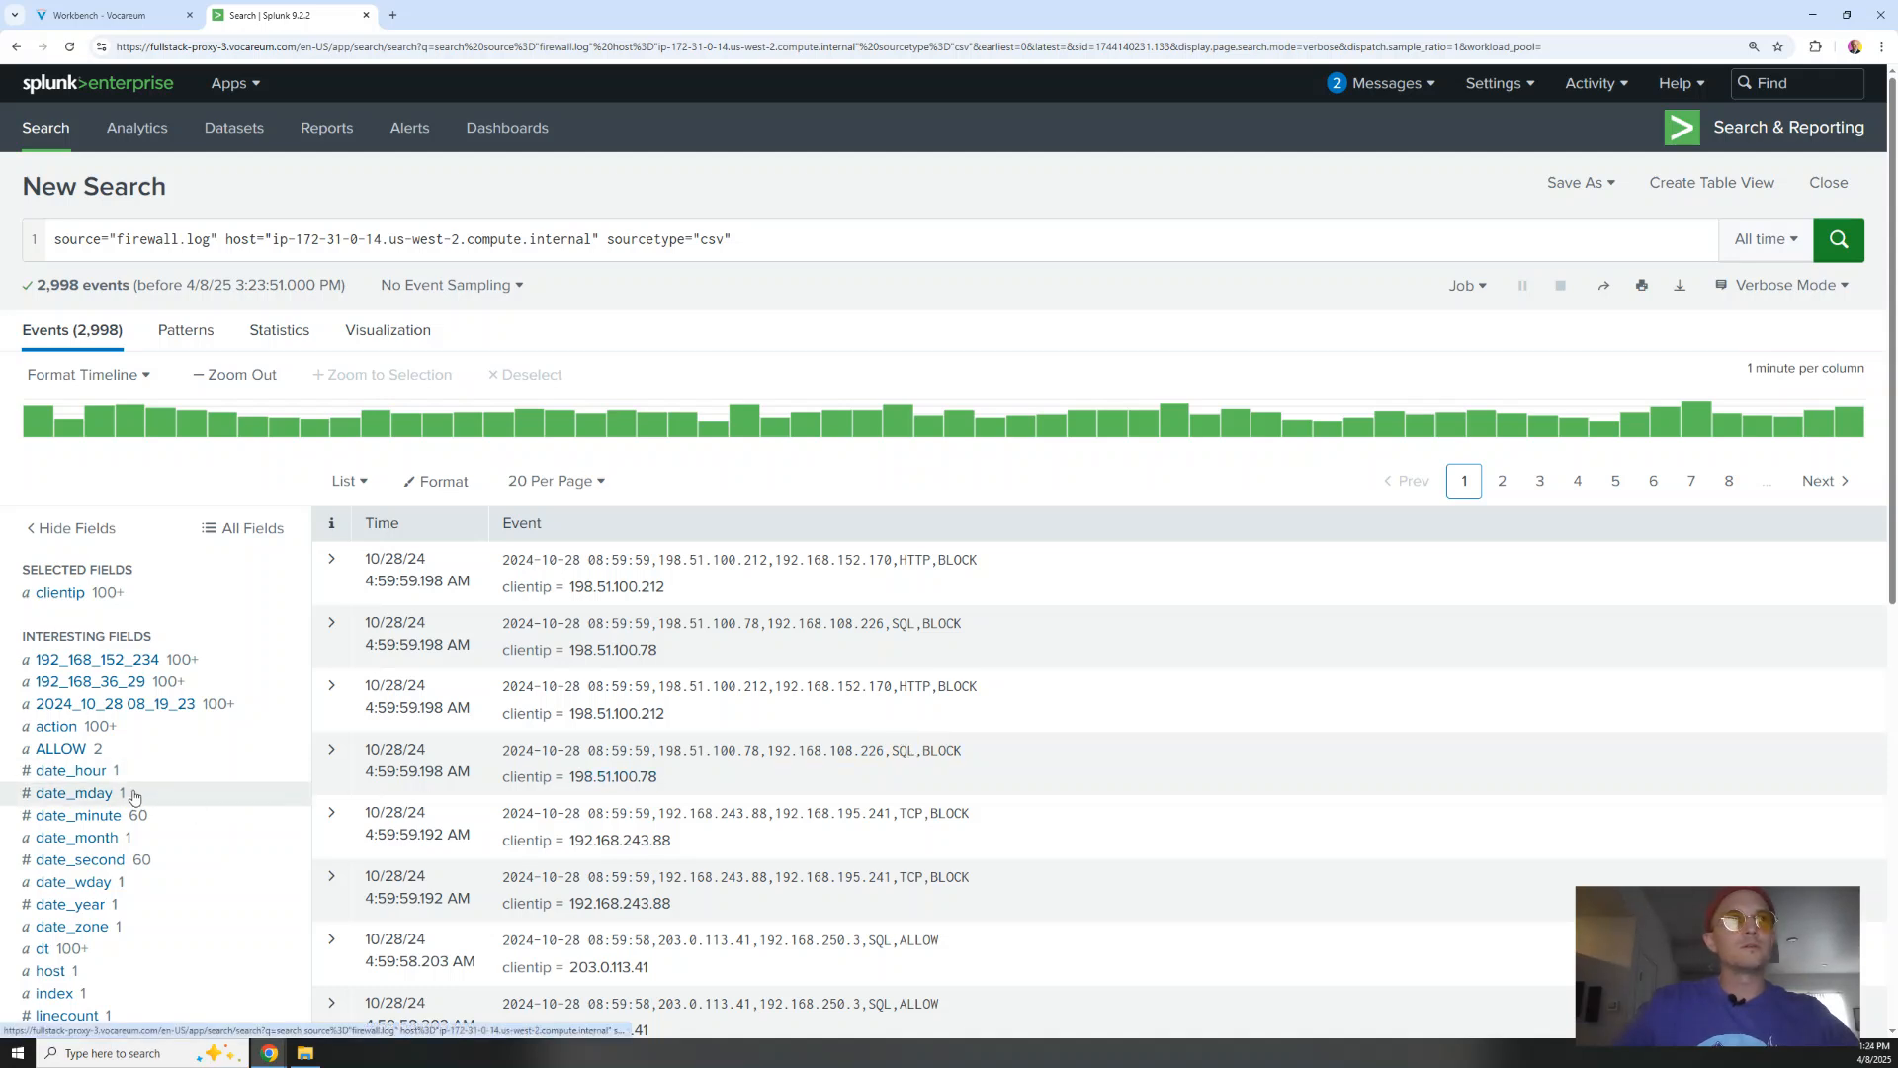
# Start extracting new fields from the first HTTP,BLOCK event as the sample, using the Delimiters method with comma as the delimiter
pyautogui.scroll(-3, 133, 798)
pyautogui.click(77, 945)
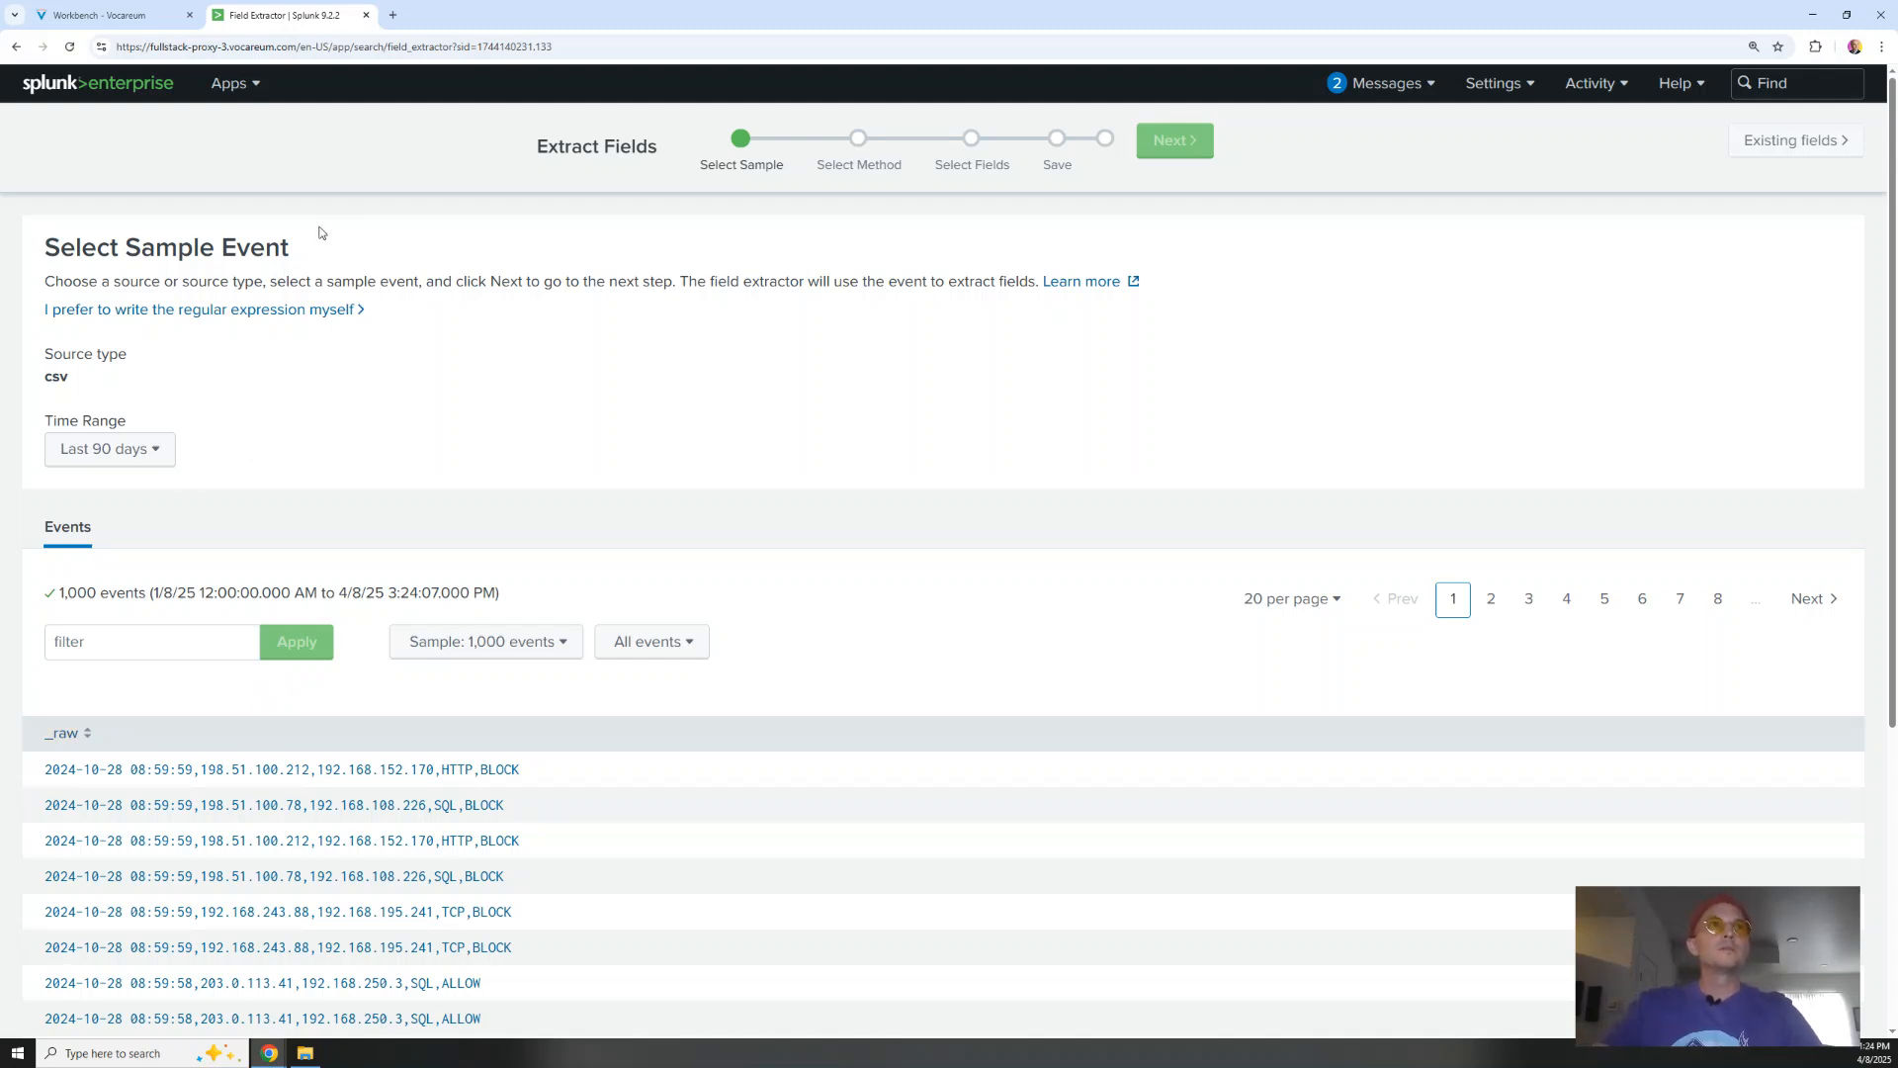
pyautogui.click(93, 770)
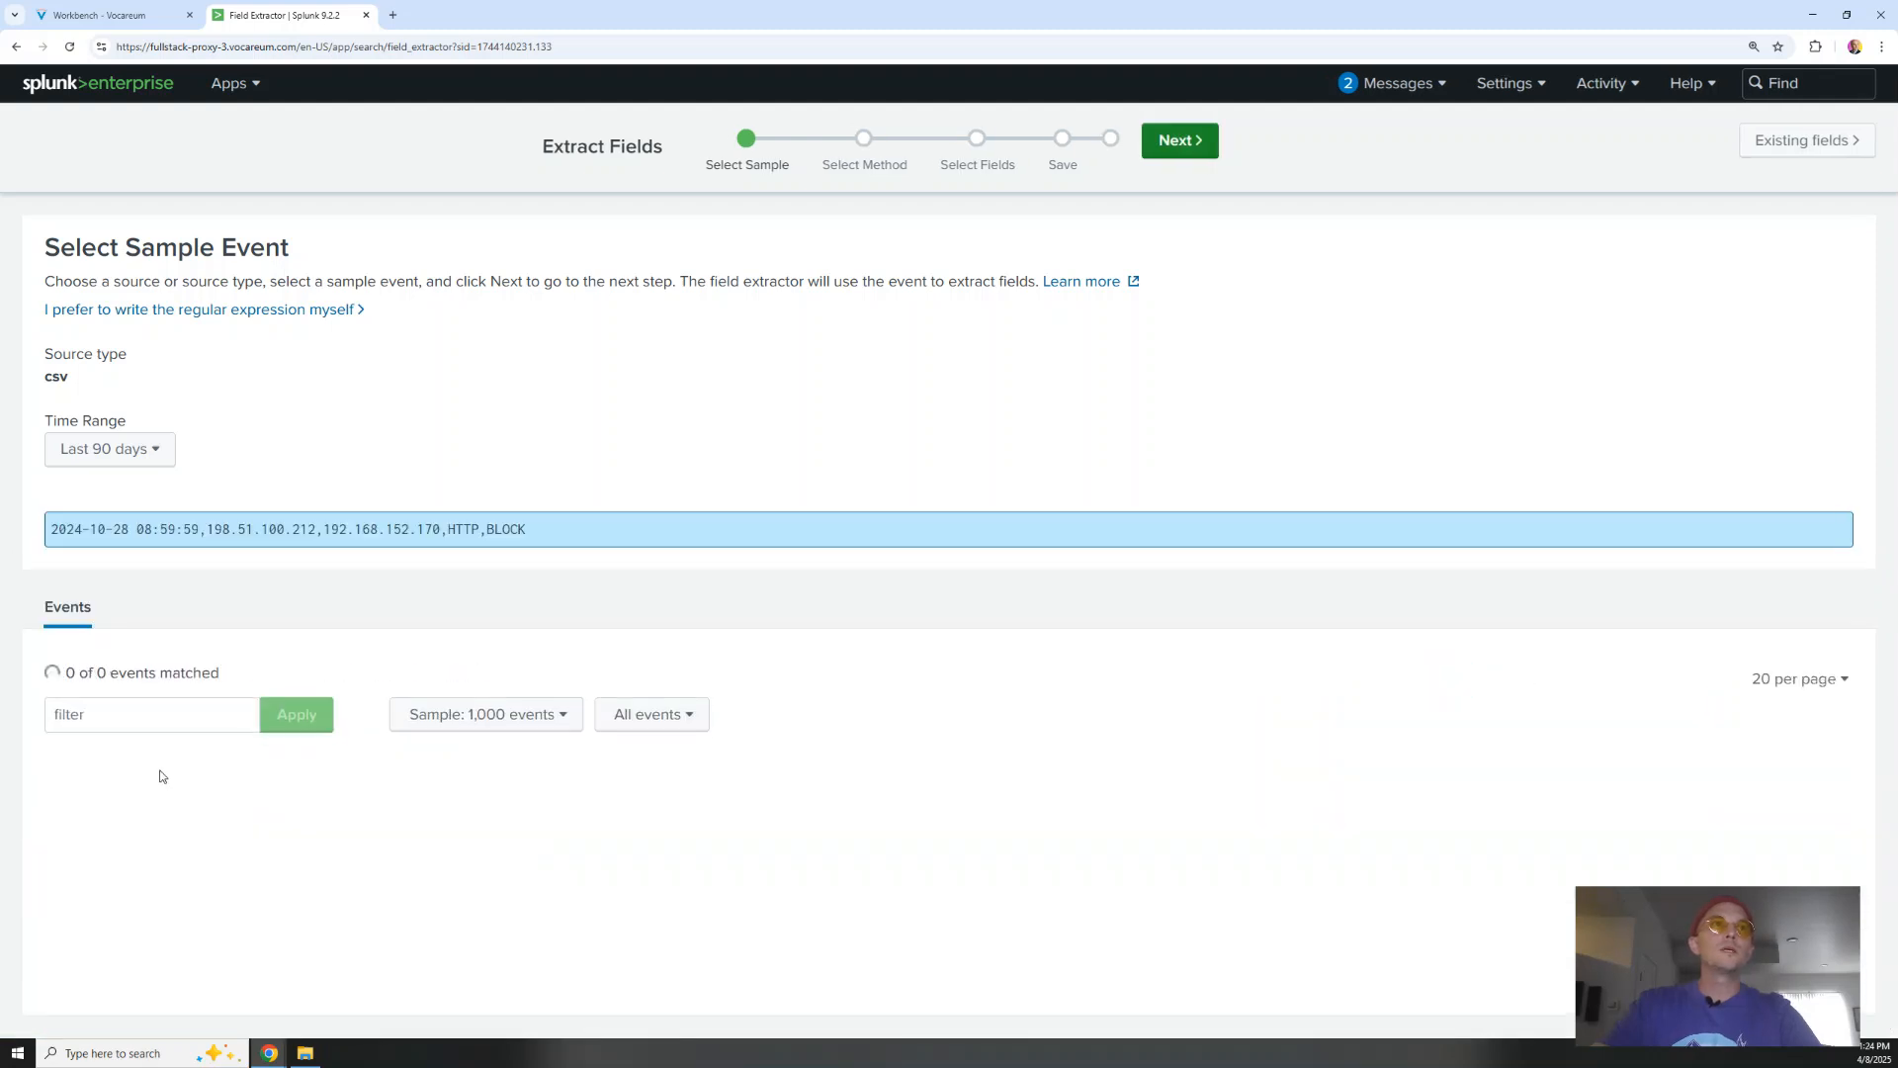
pyautogui.click(1173, 142)
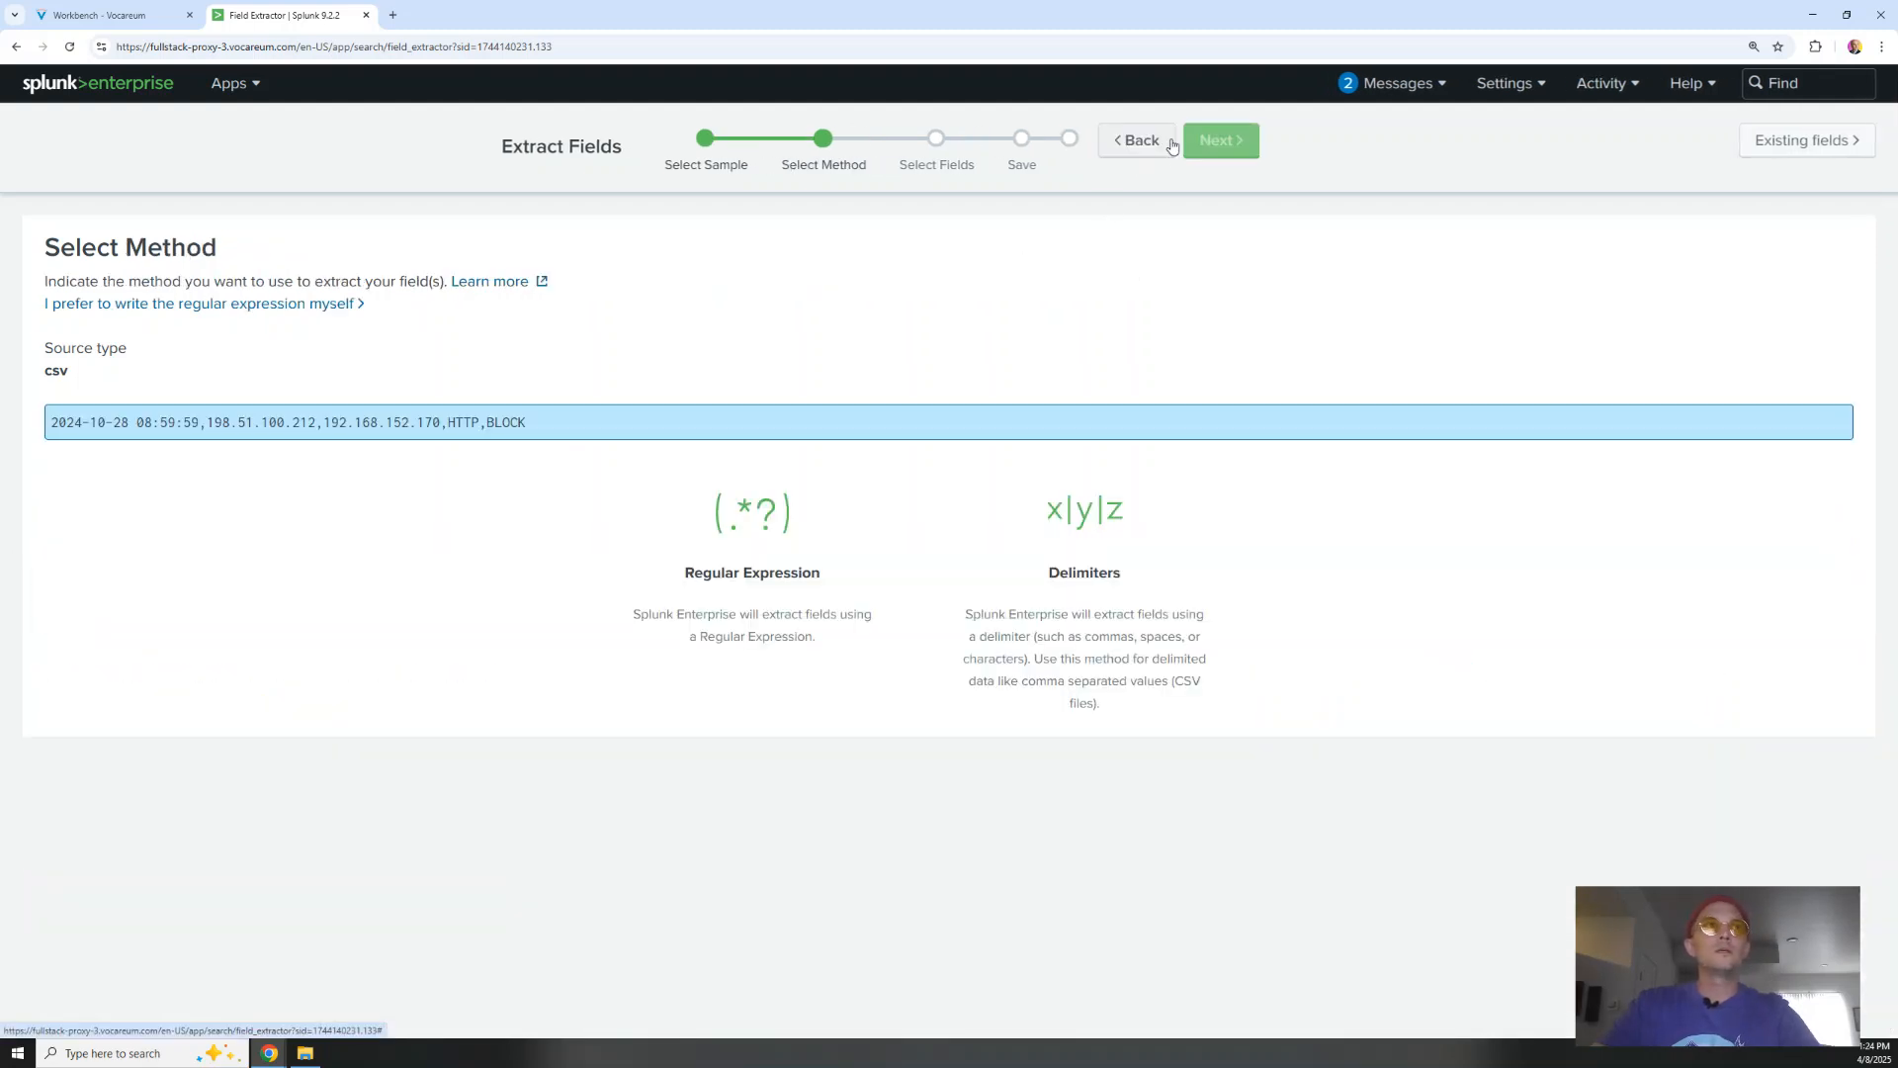
pyautogui.click(1073, 539)
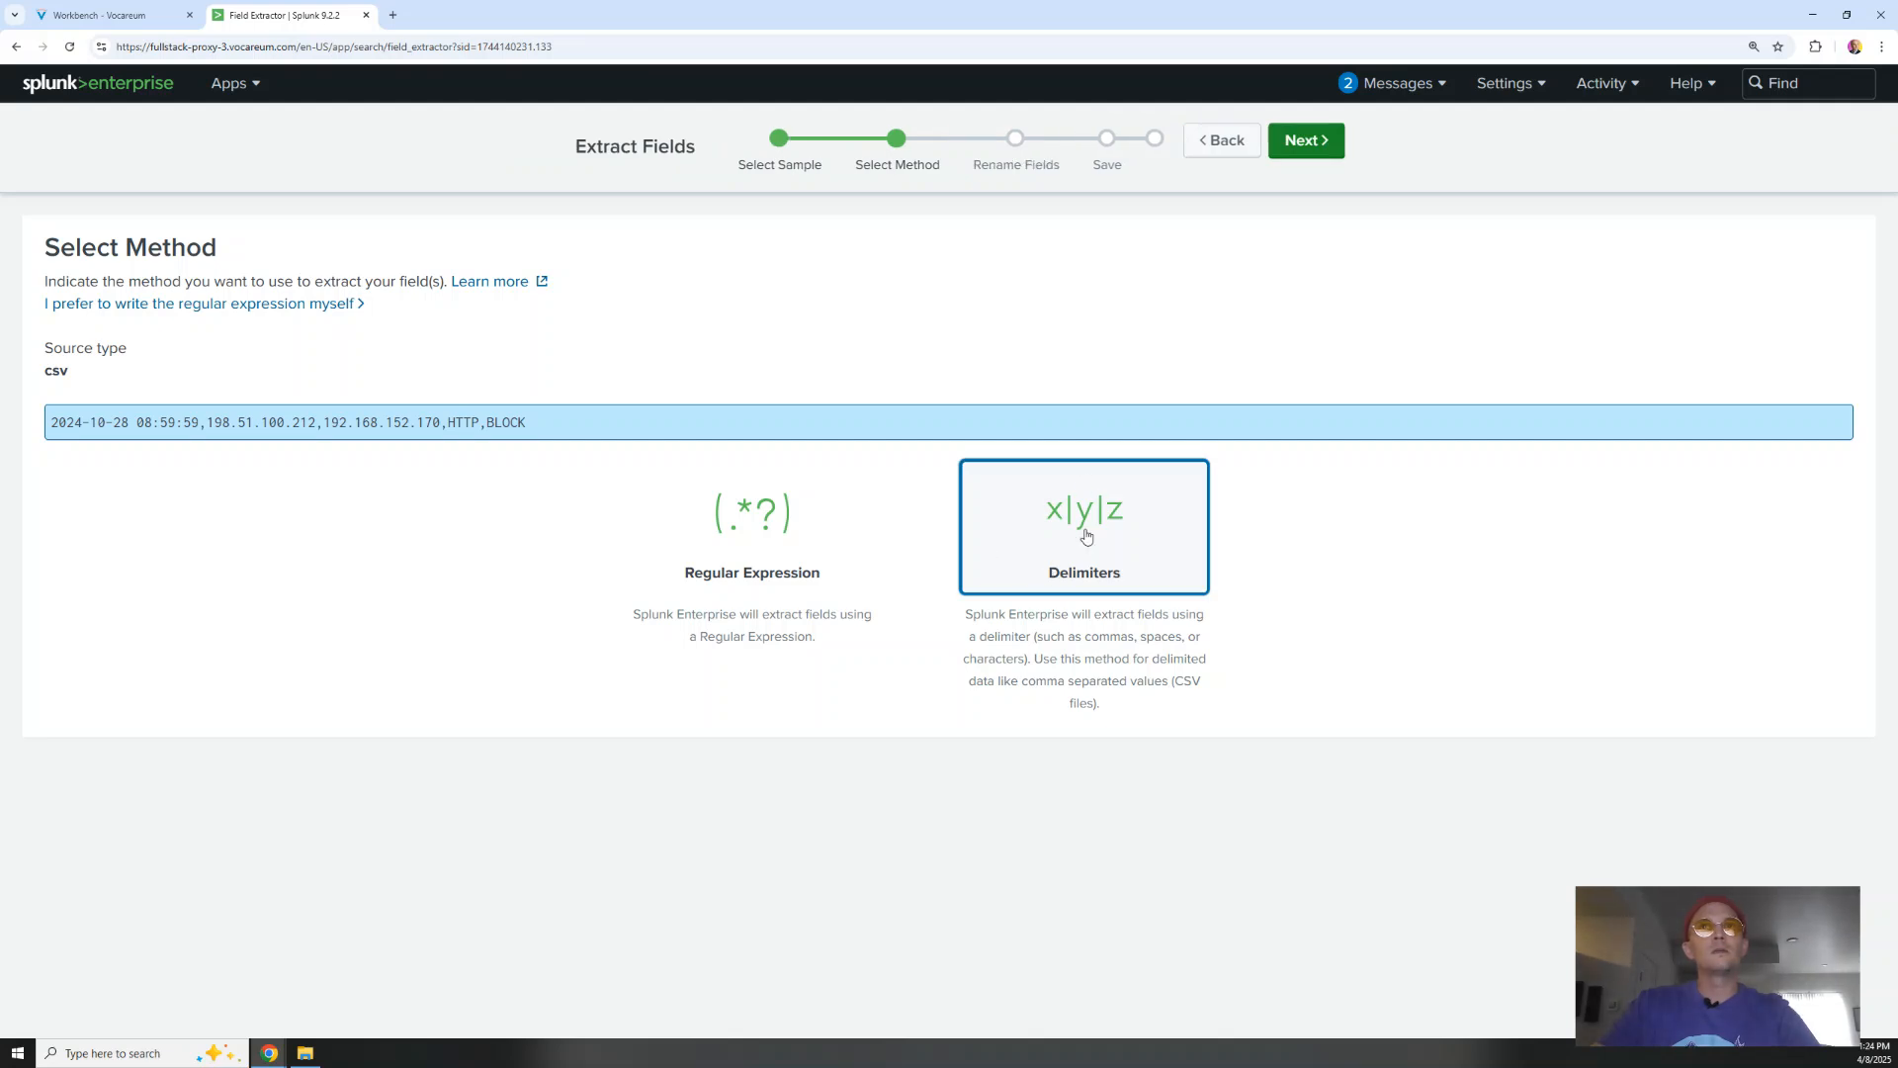
pyautogui.click(1292, 144)
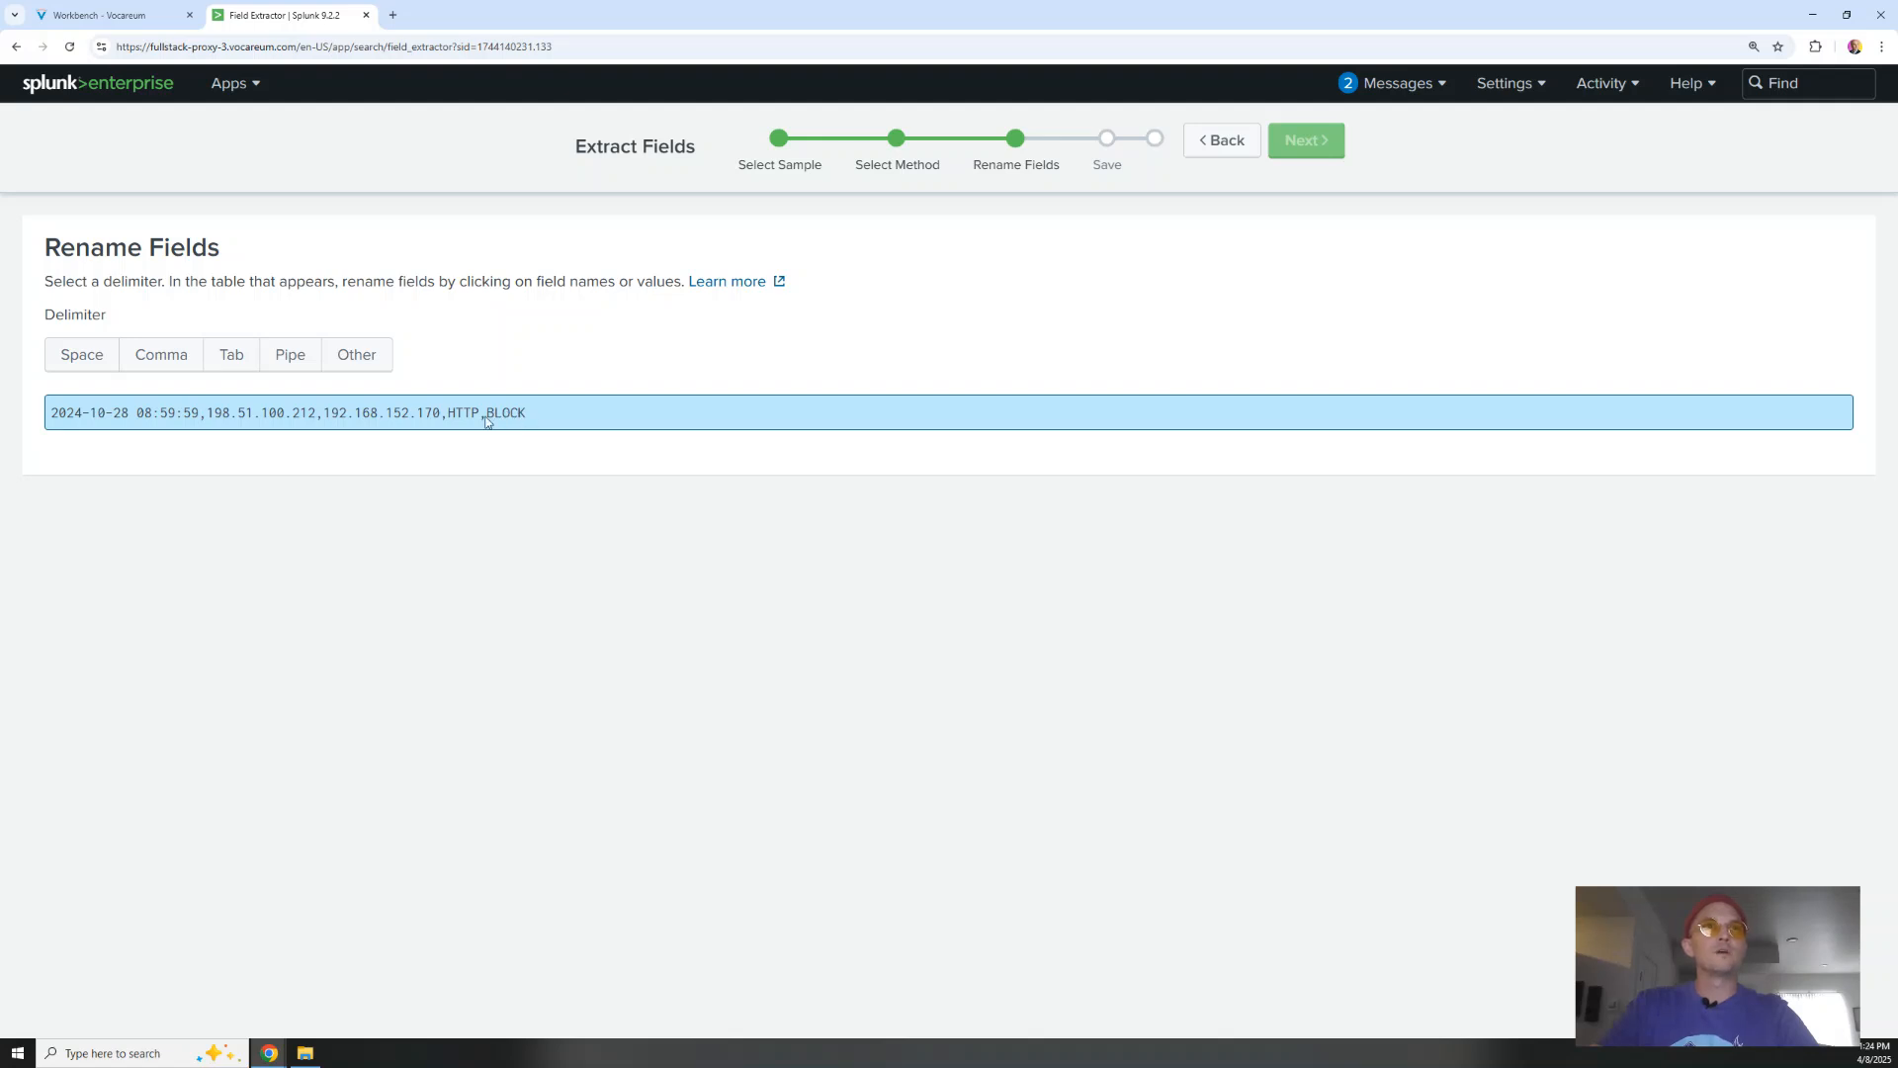
pyautogui.click(183, 362)
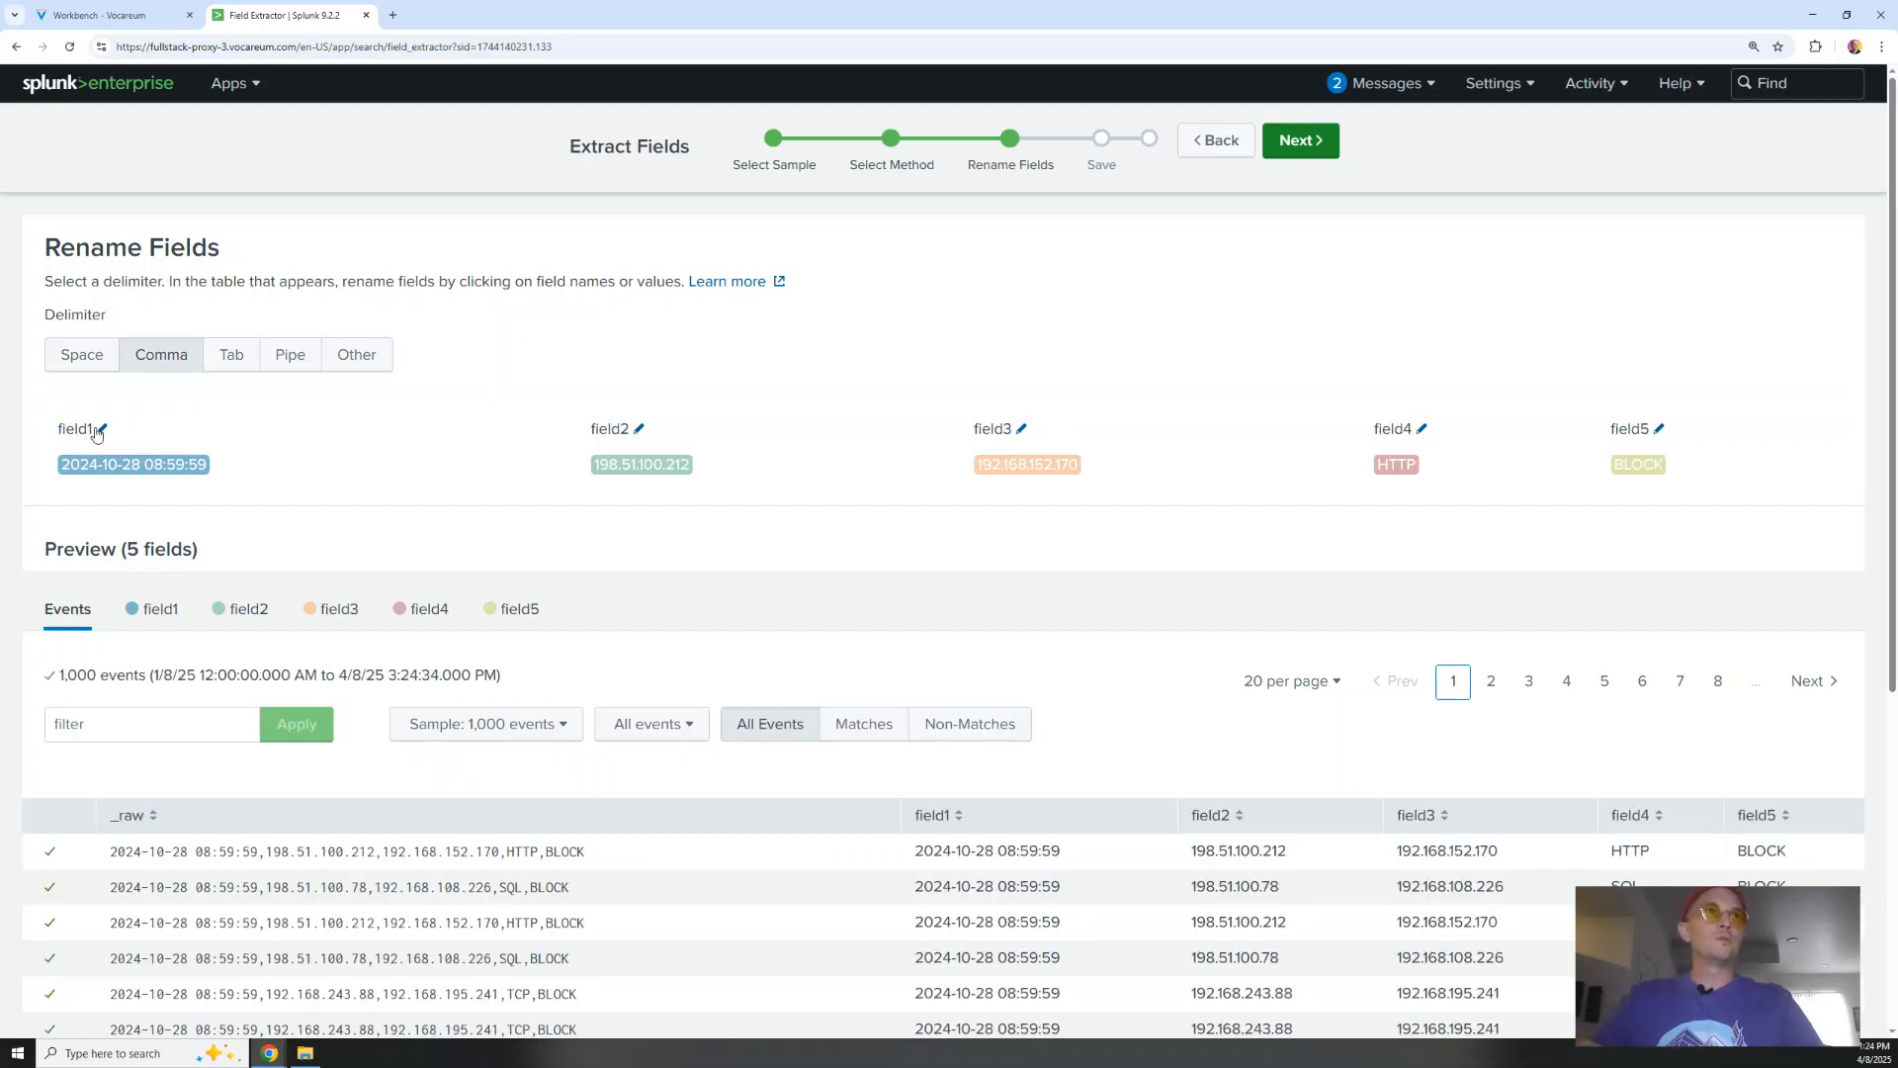
# Rename field1, the timestamp, as dt and field2, the first IP address, as source
pyautogui.click(102, 431)
pyautogui.write('dt')
pyautogui.click(246, 527)
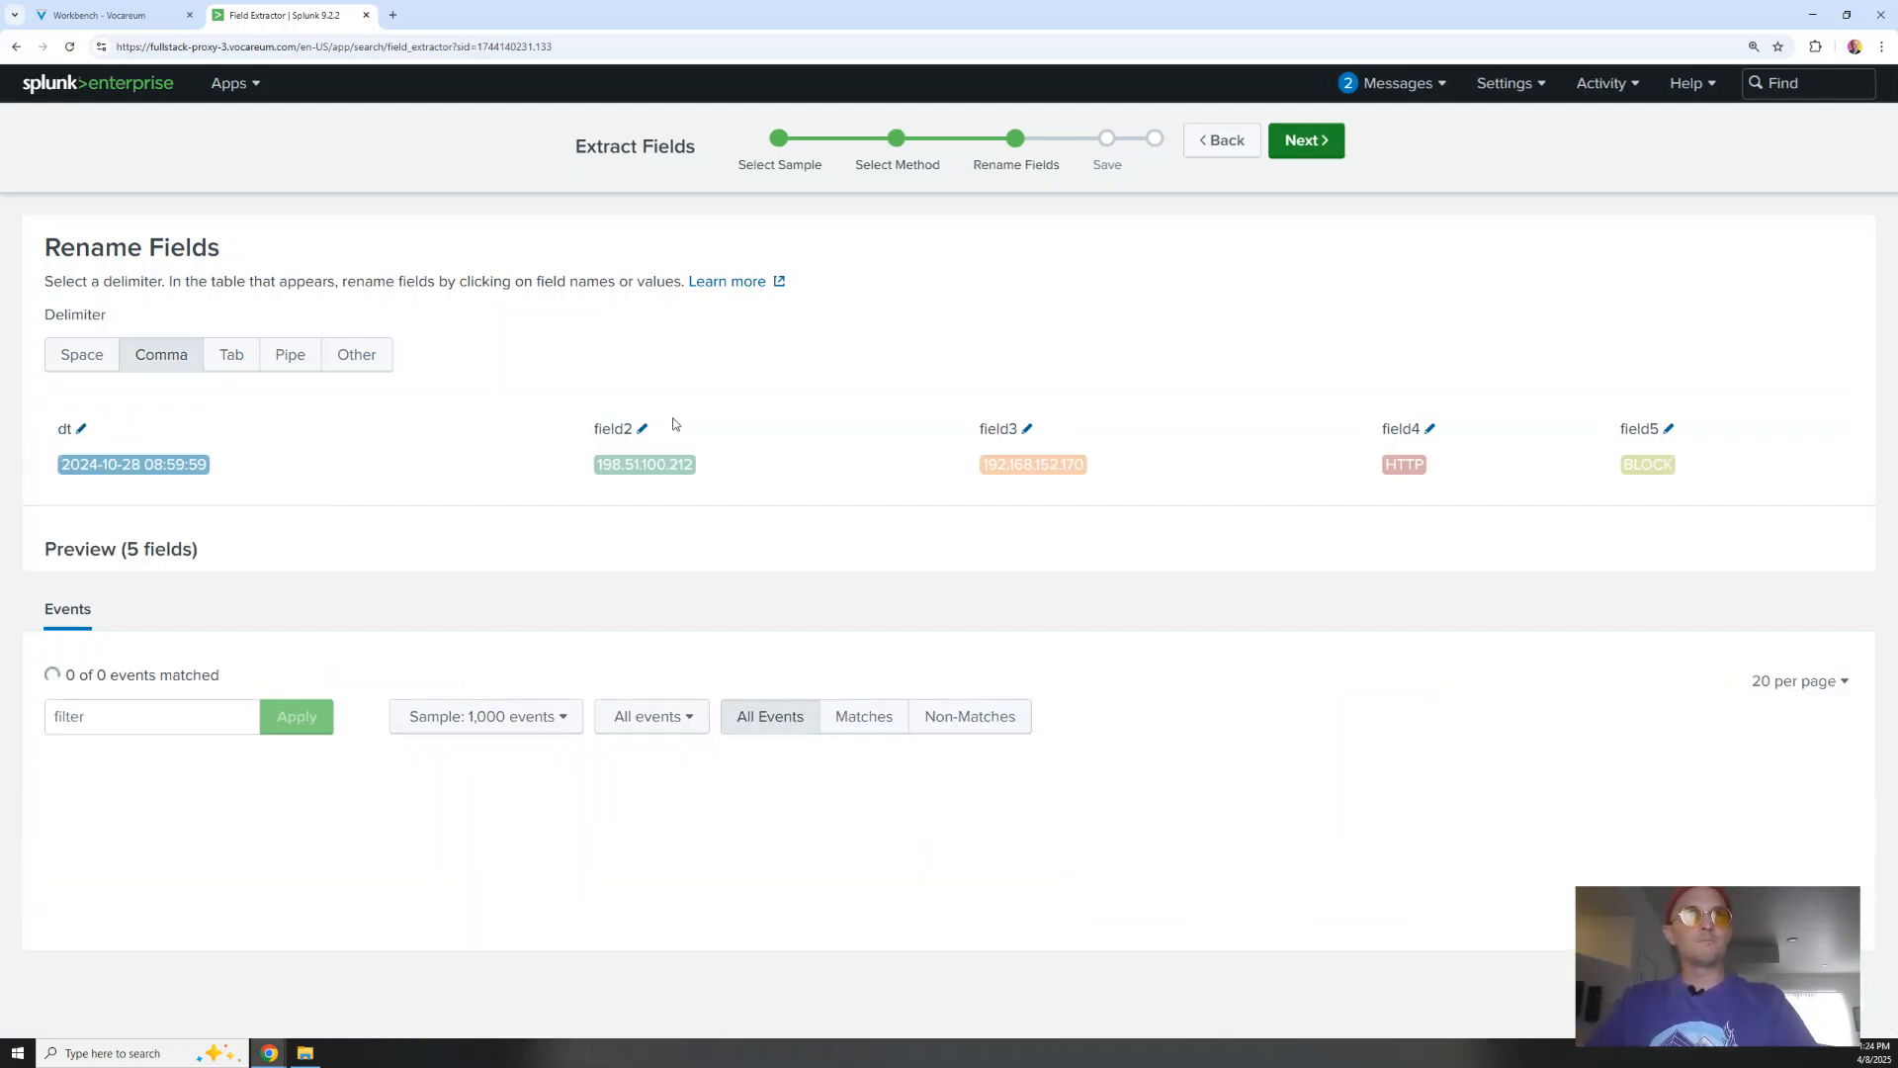
pyautogui.click(639, 430)
pyautogui.write('source')
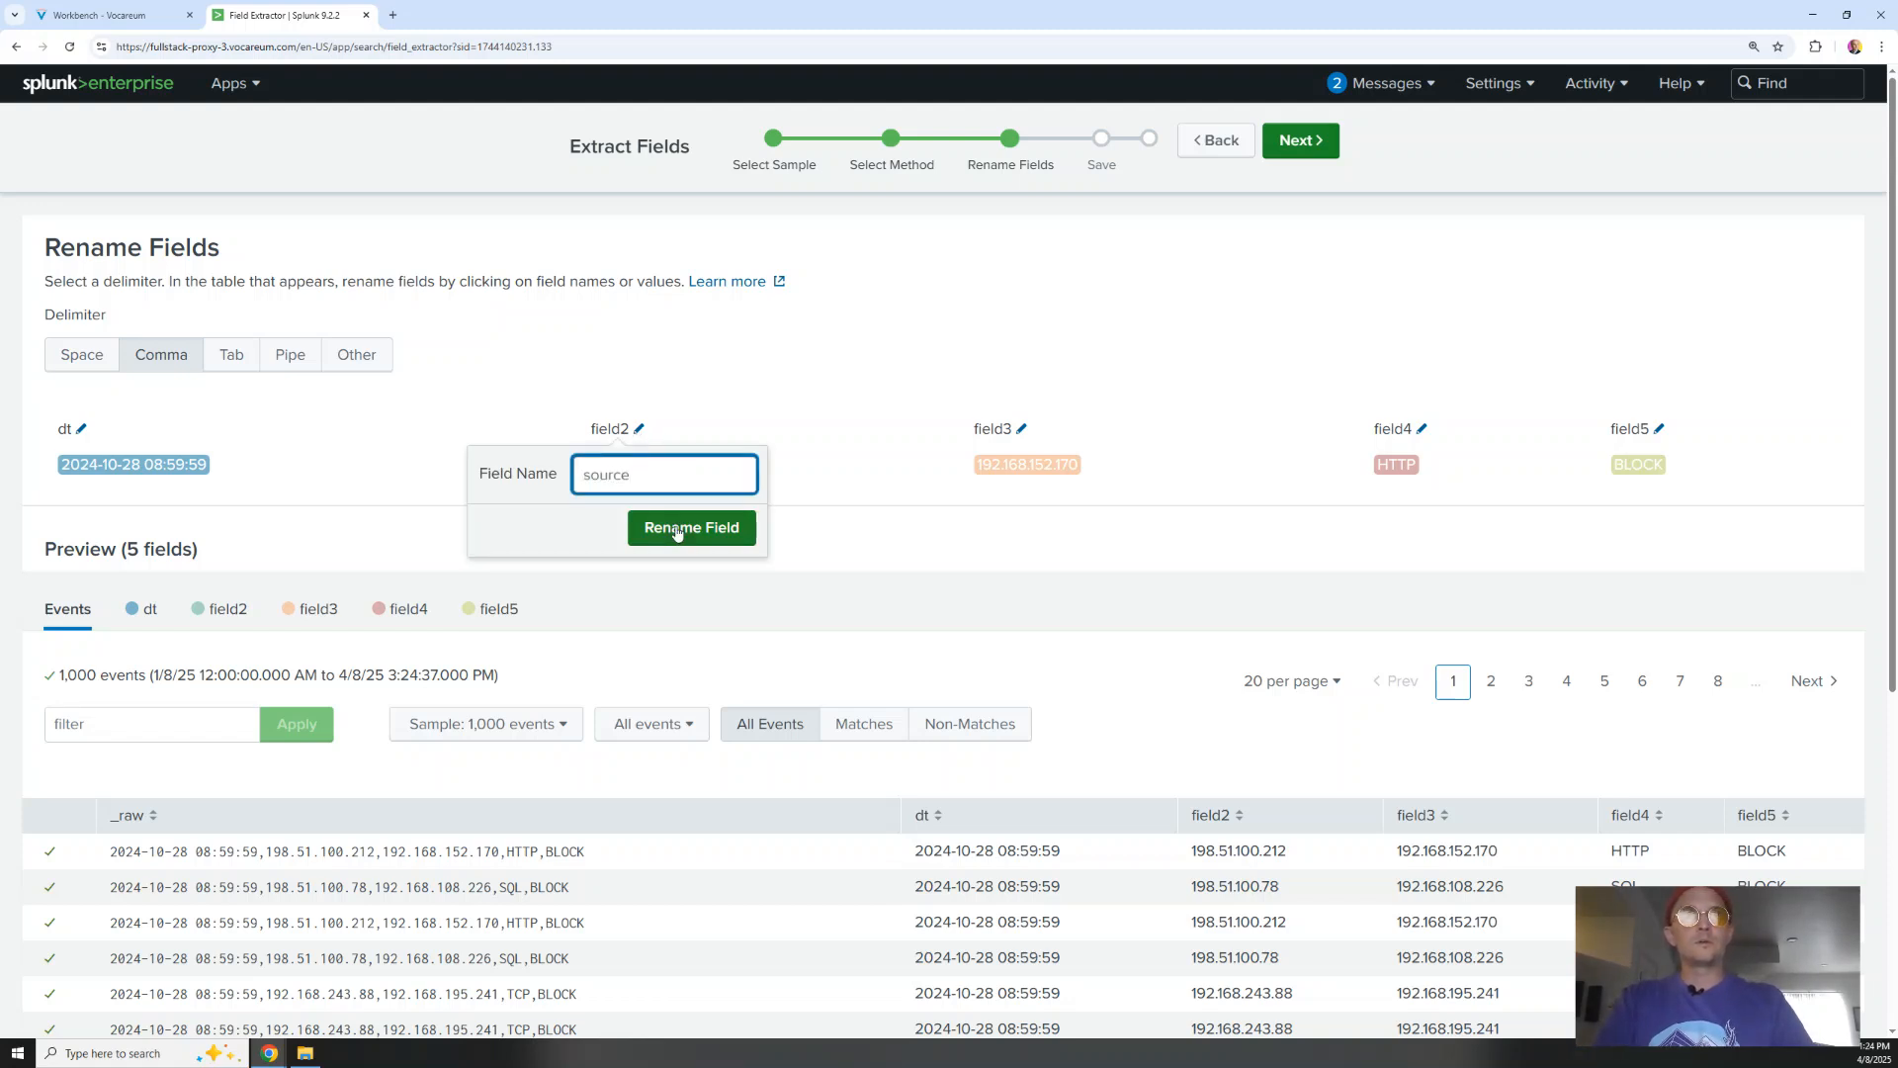
pyautogui.click(679, 531)
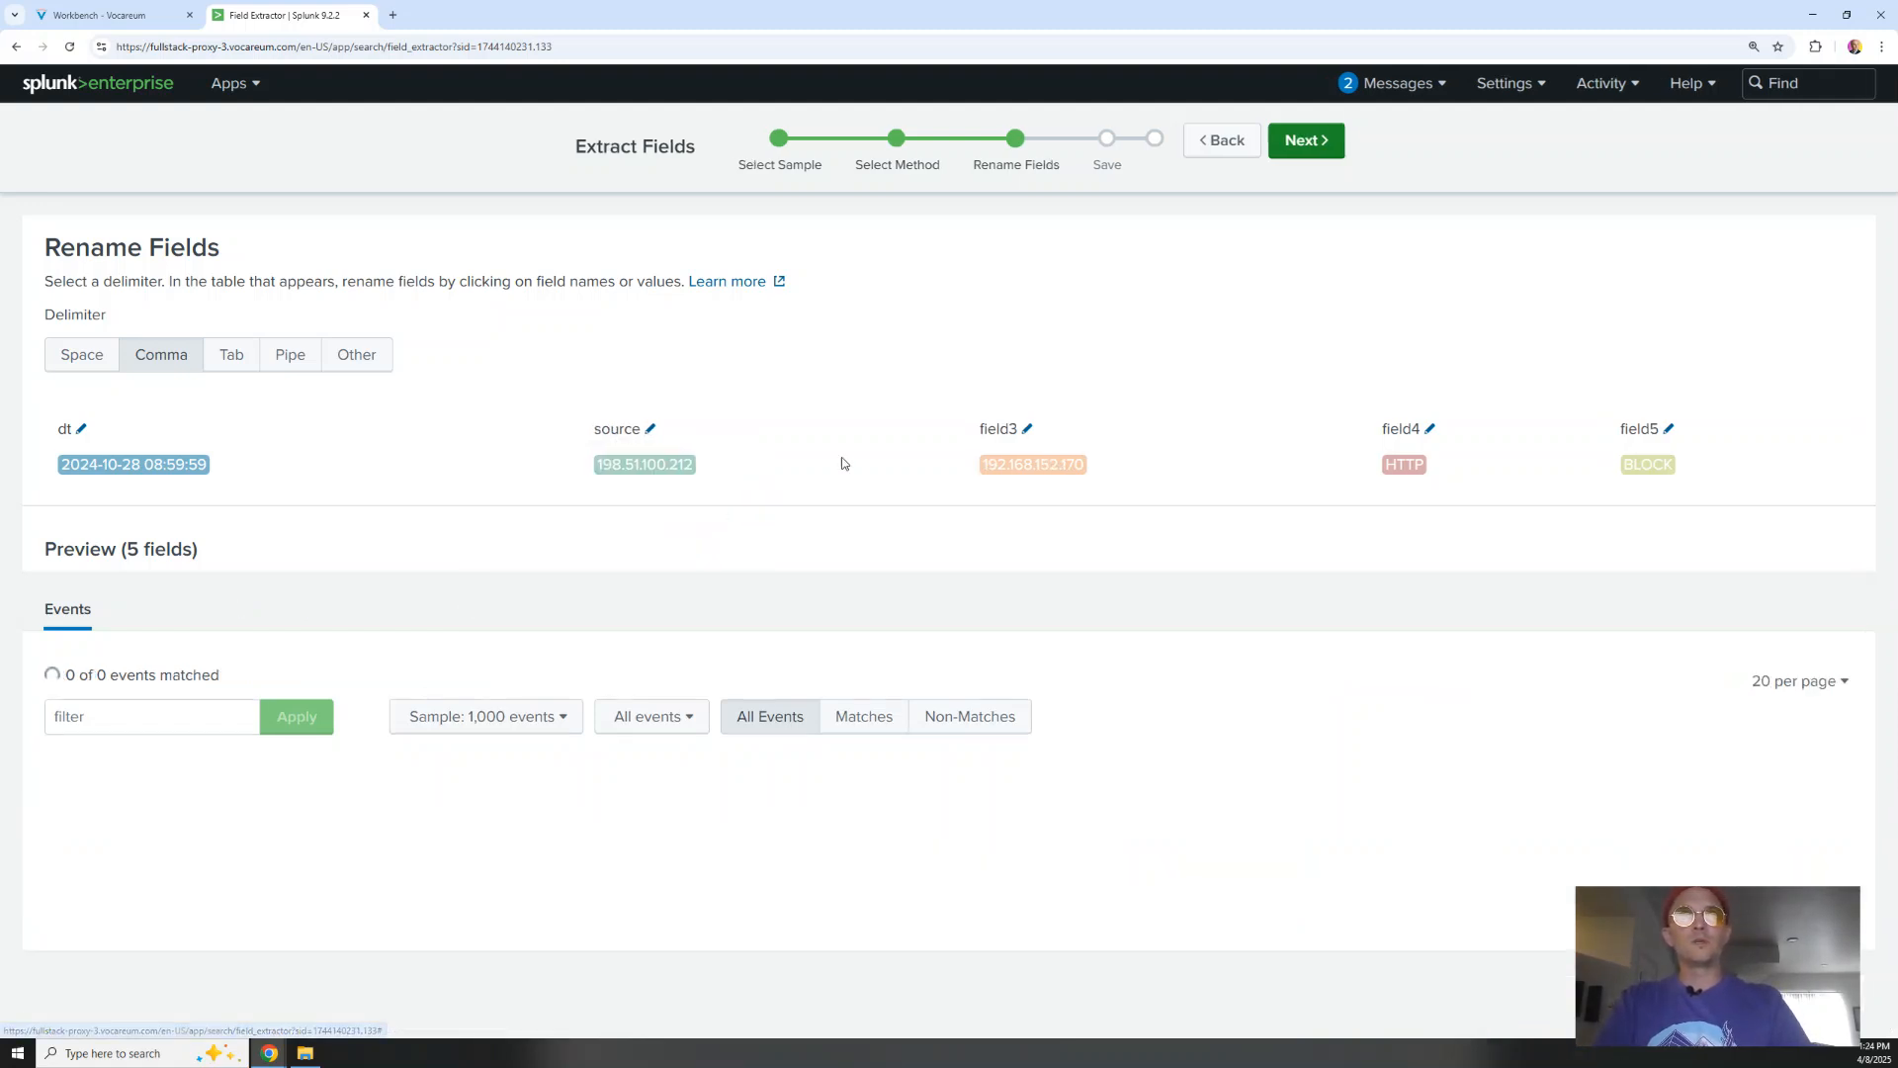
# Rename field3 as destinationip and change the name of the source field to sourceip
pyautogui.click(1021, 430)
pyautogui.write('destinationi')
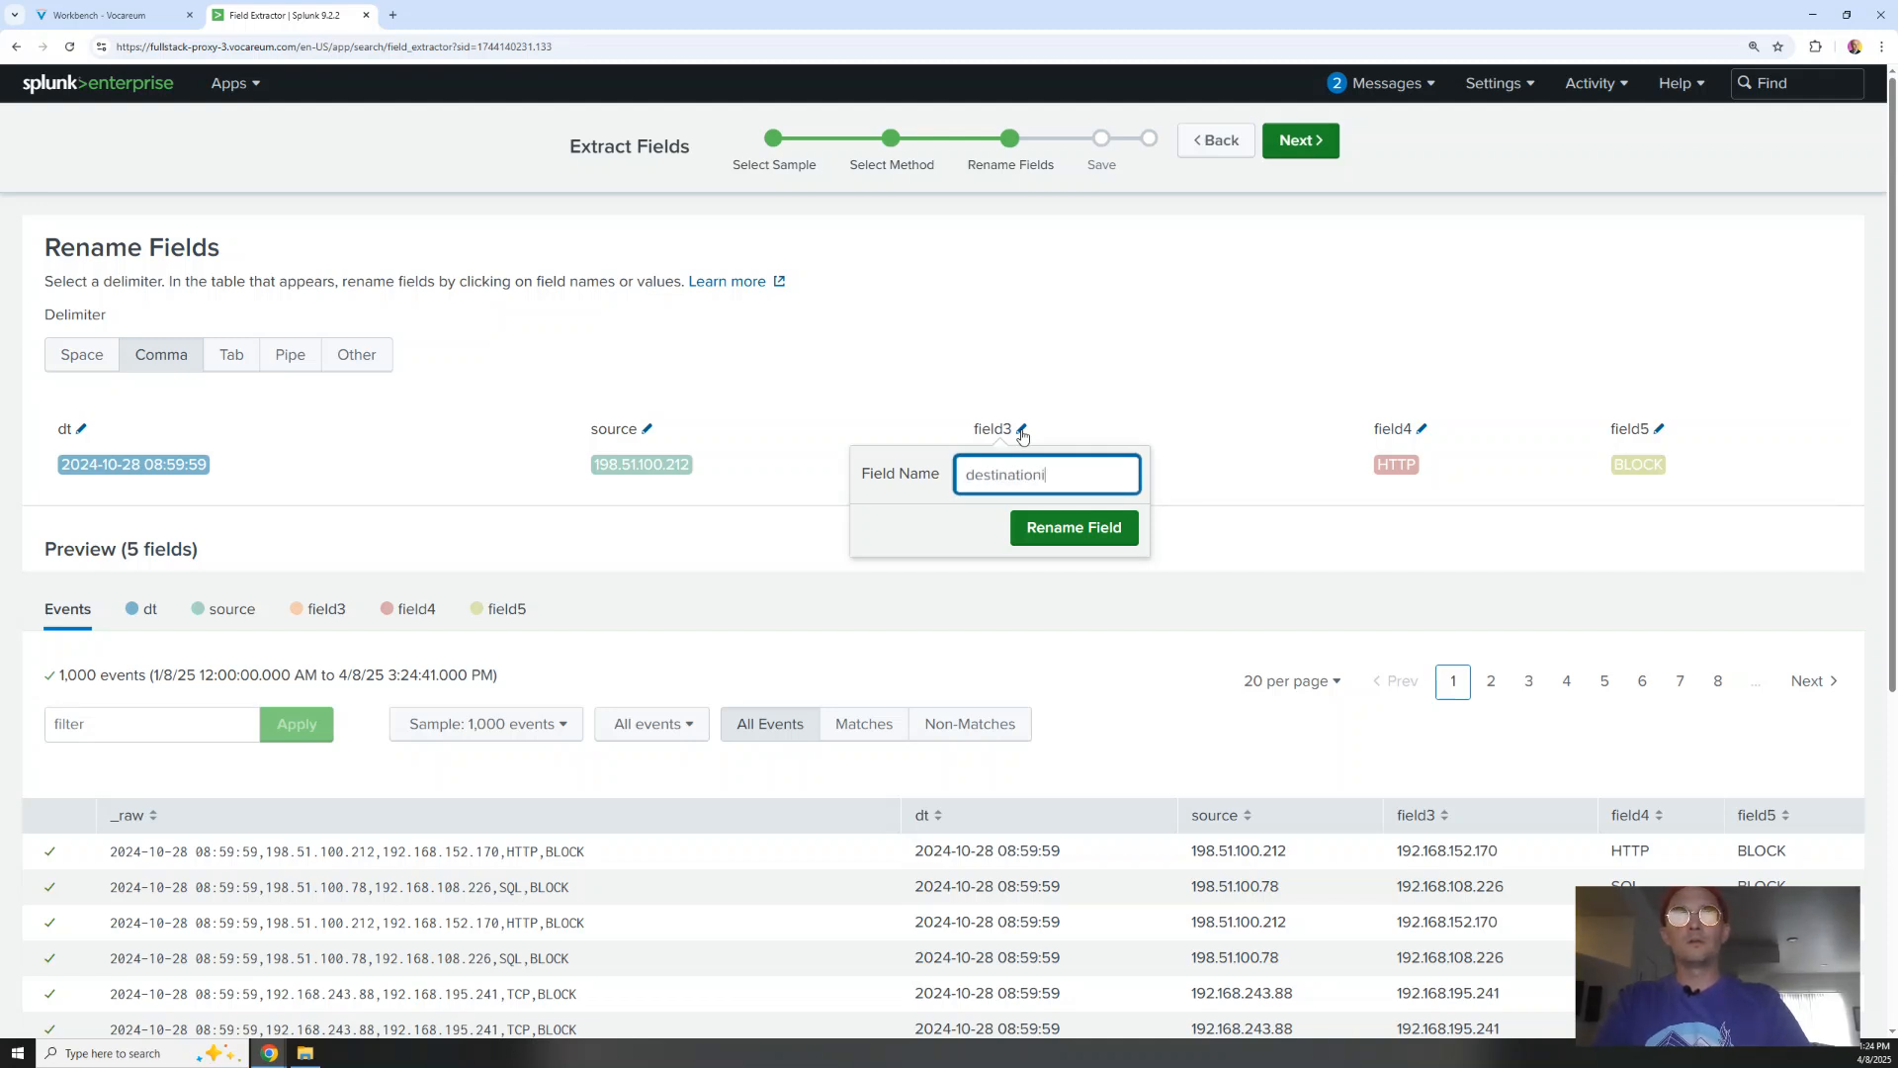
pyautogui.write('p')
pyautogui.click(1028, 527)
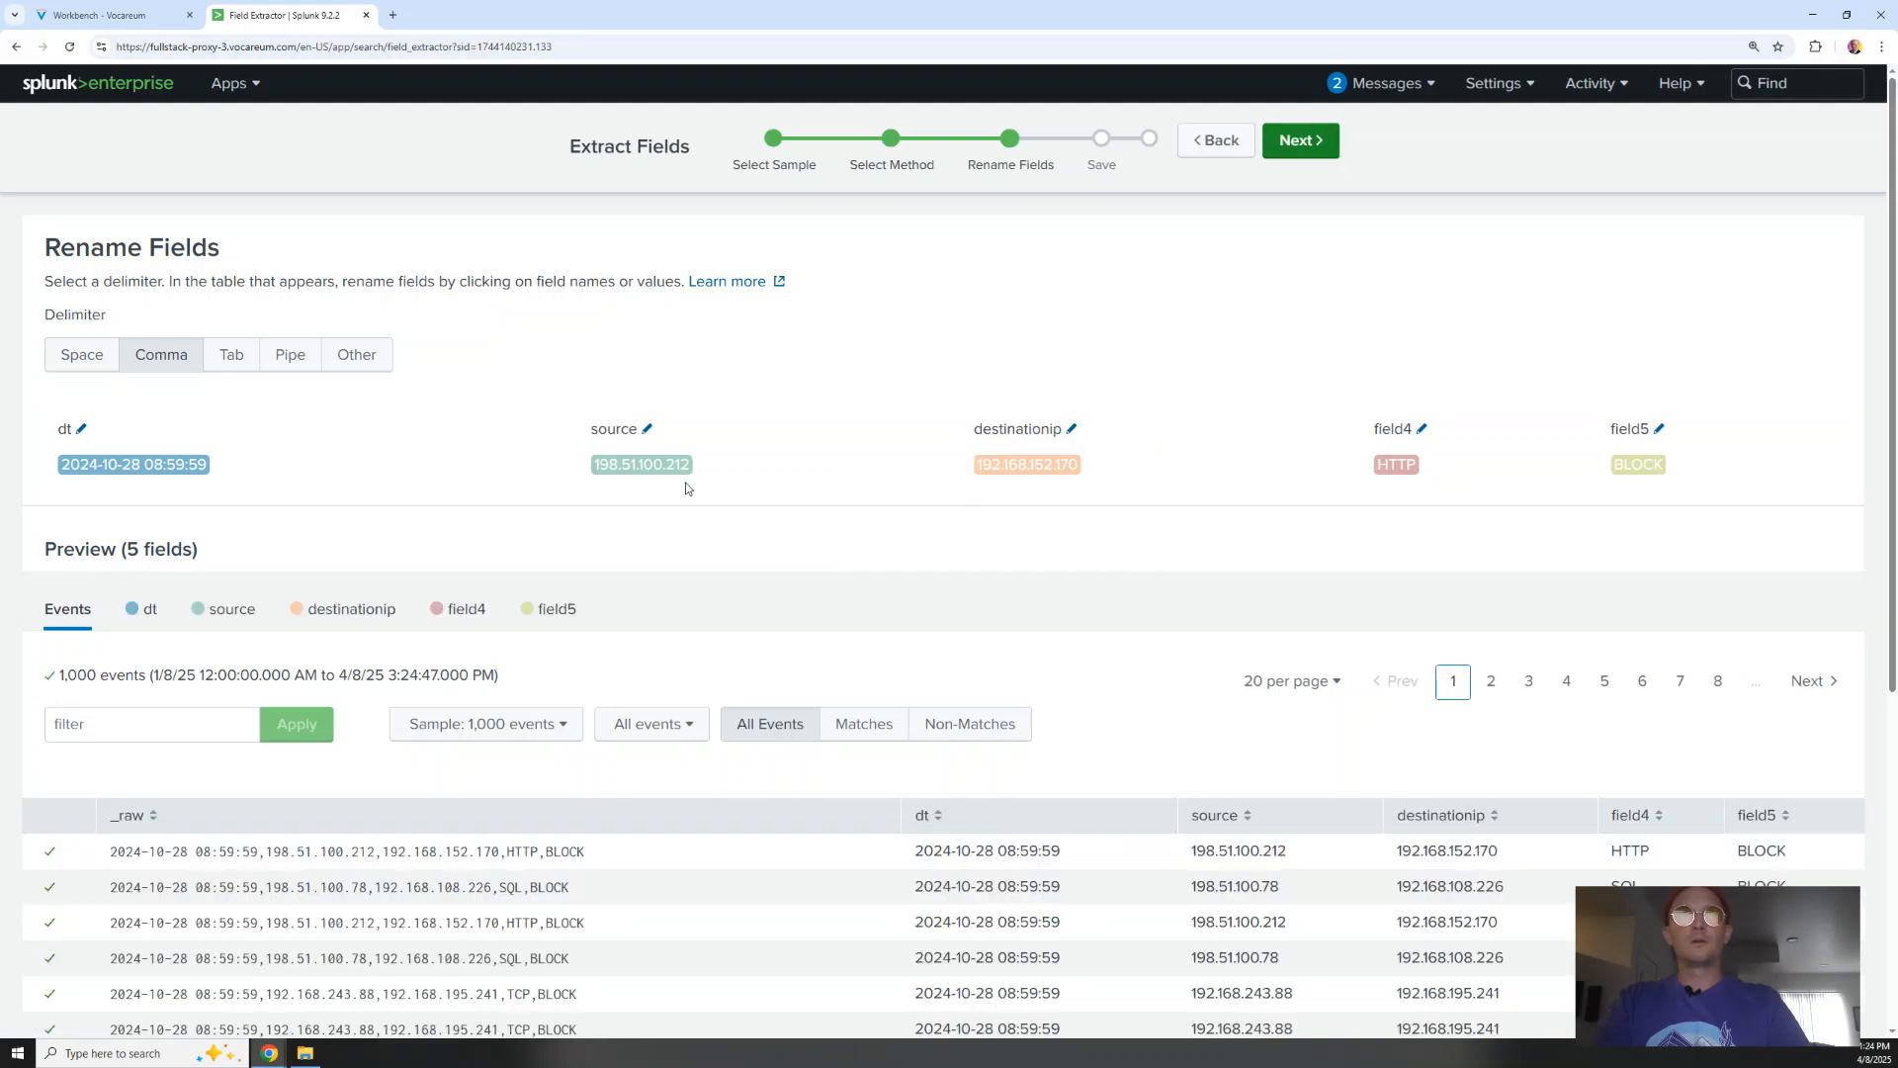
pyautogui.click(645, 427)
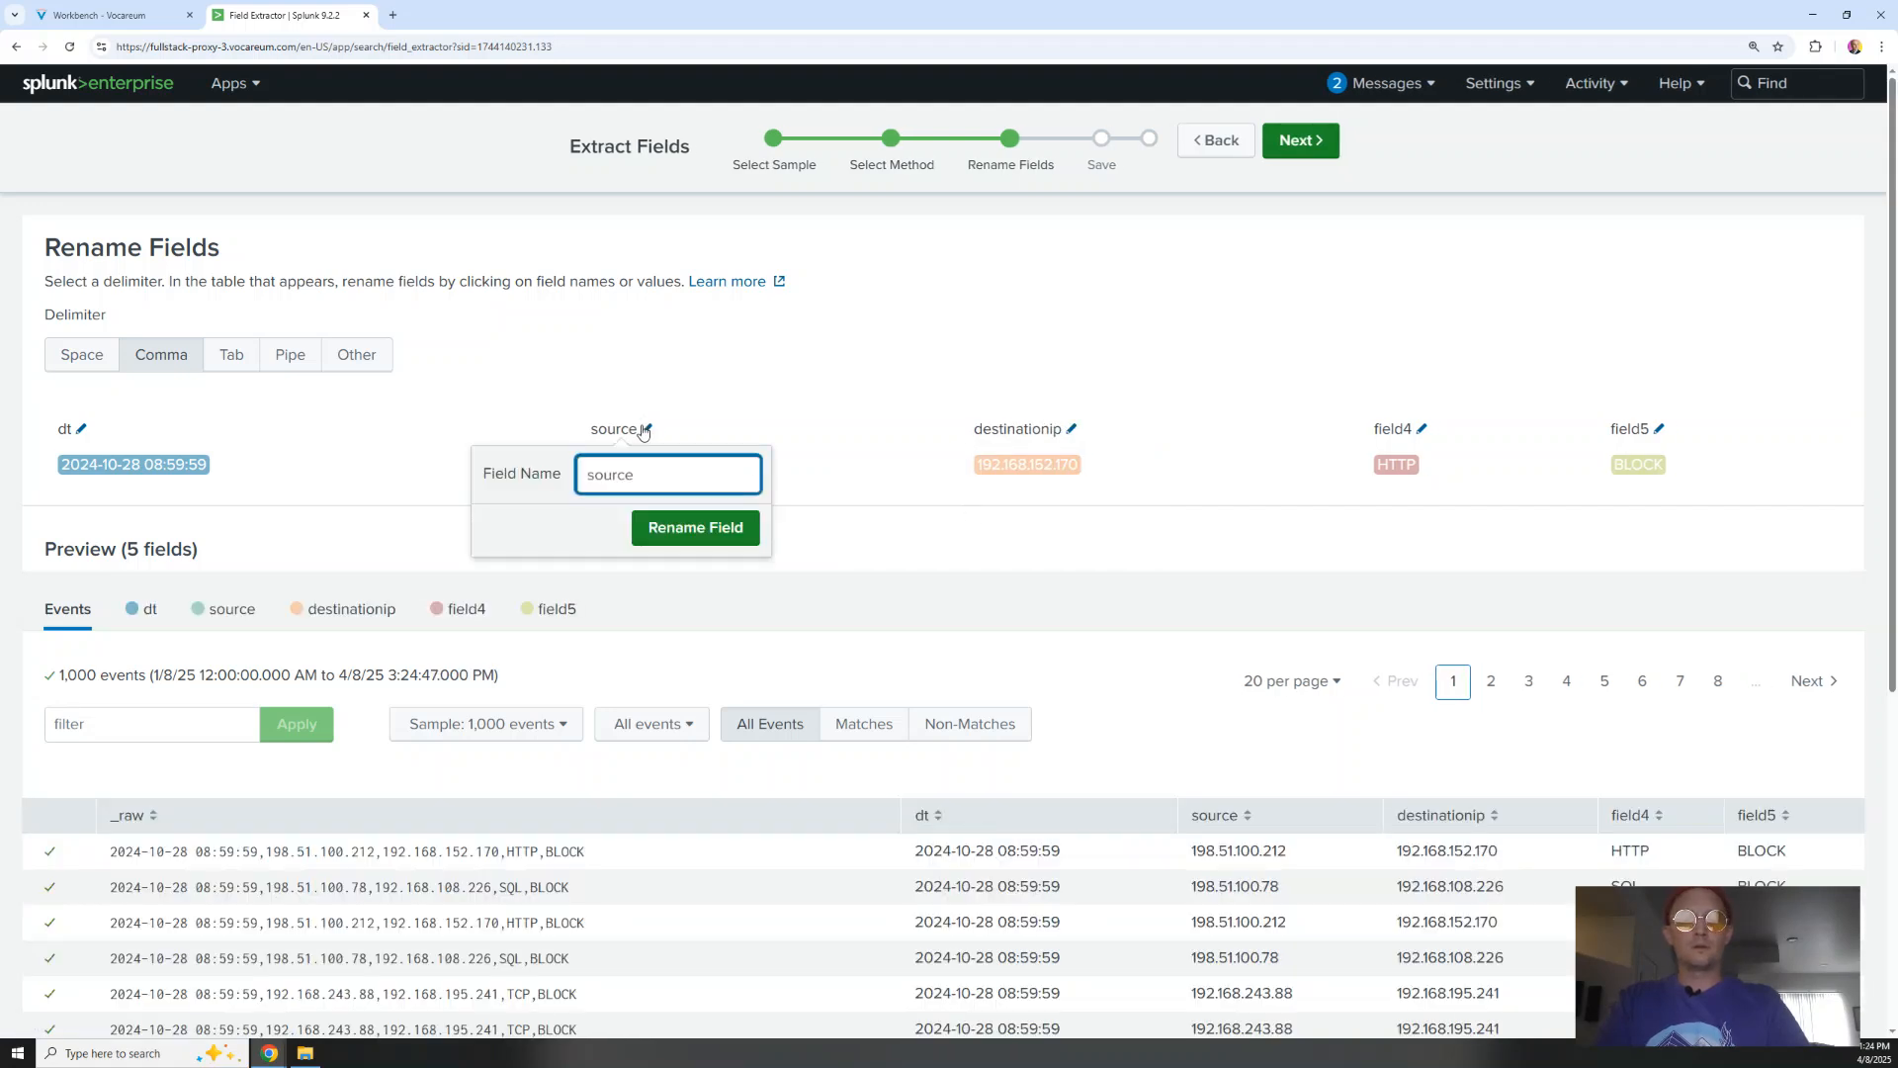
pyautogui.click(674, 524)
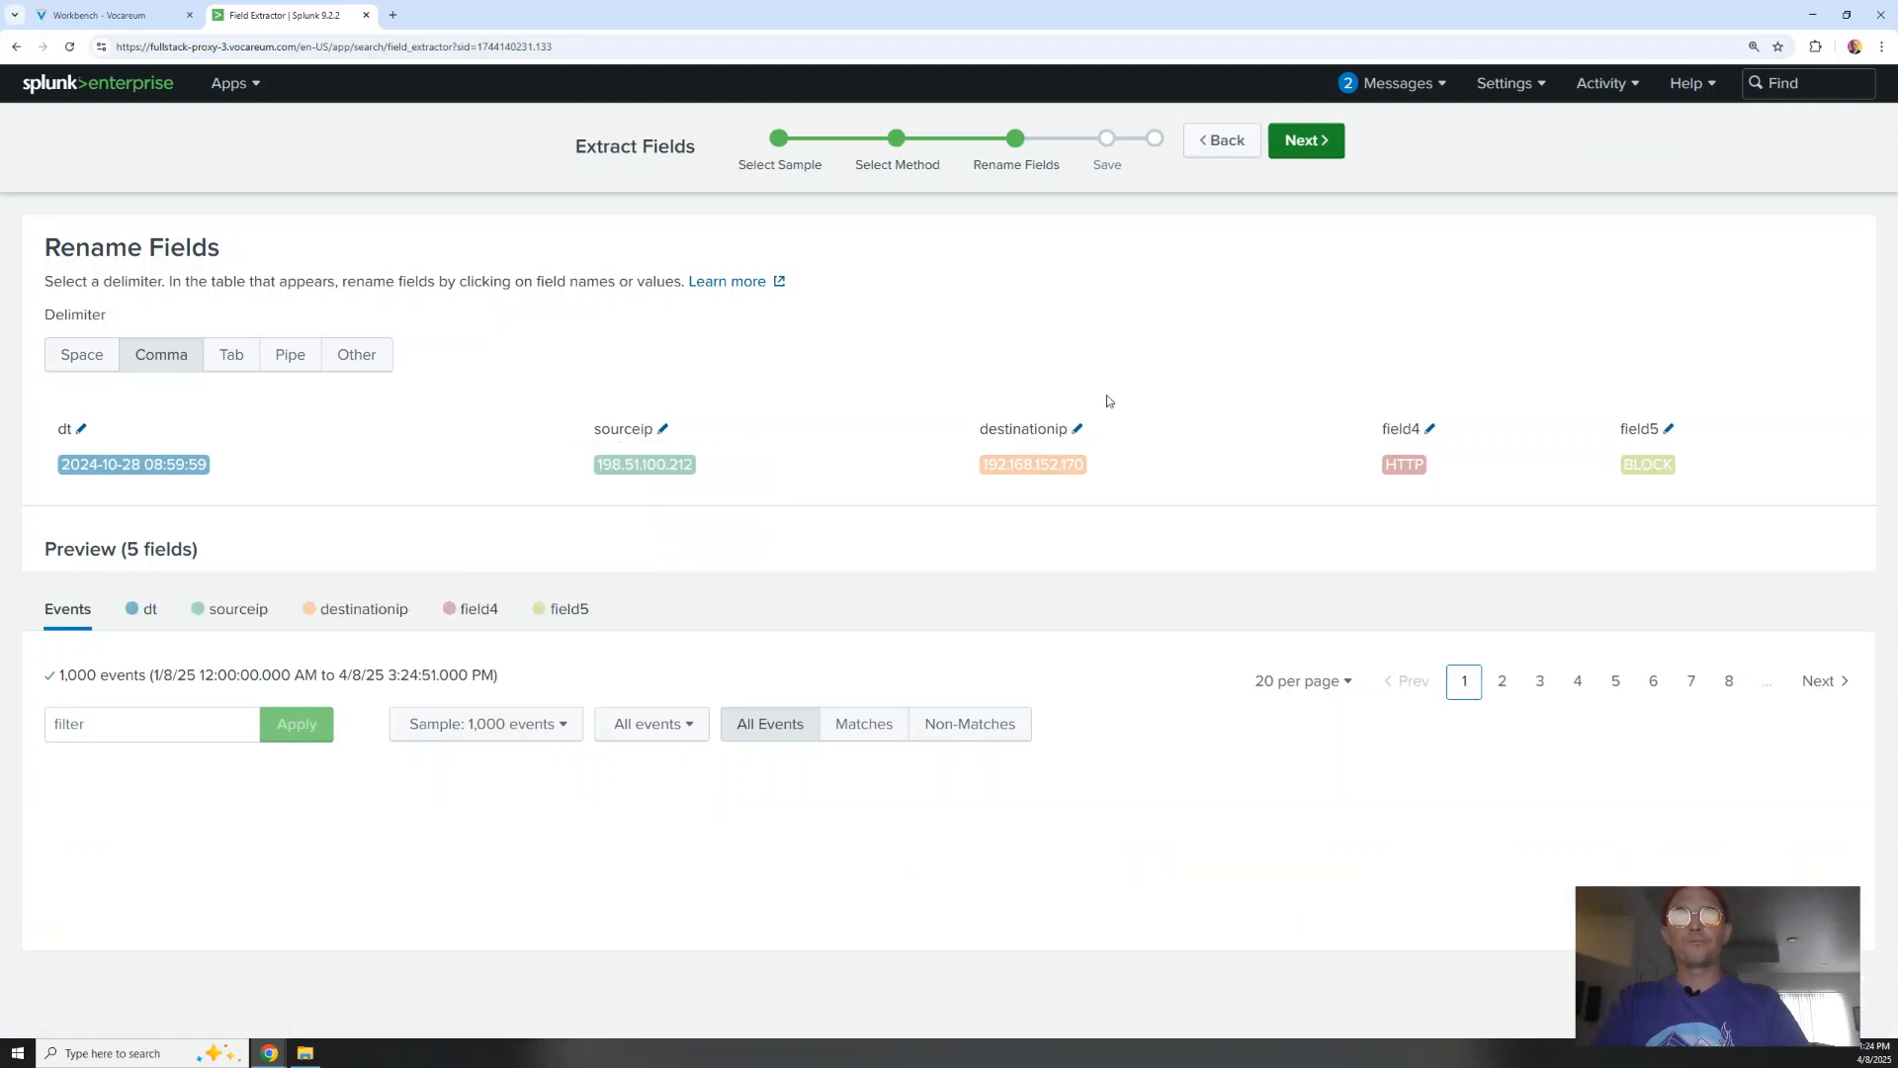
# Rename field4 as protocol and field5 as rule
pyautogui.click(1422, 429)
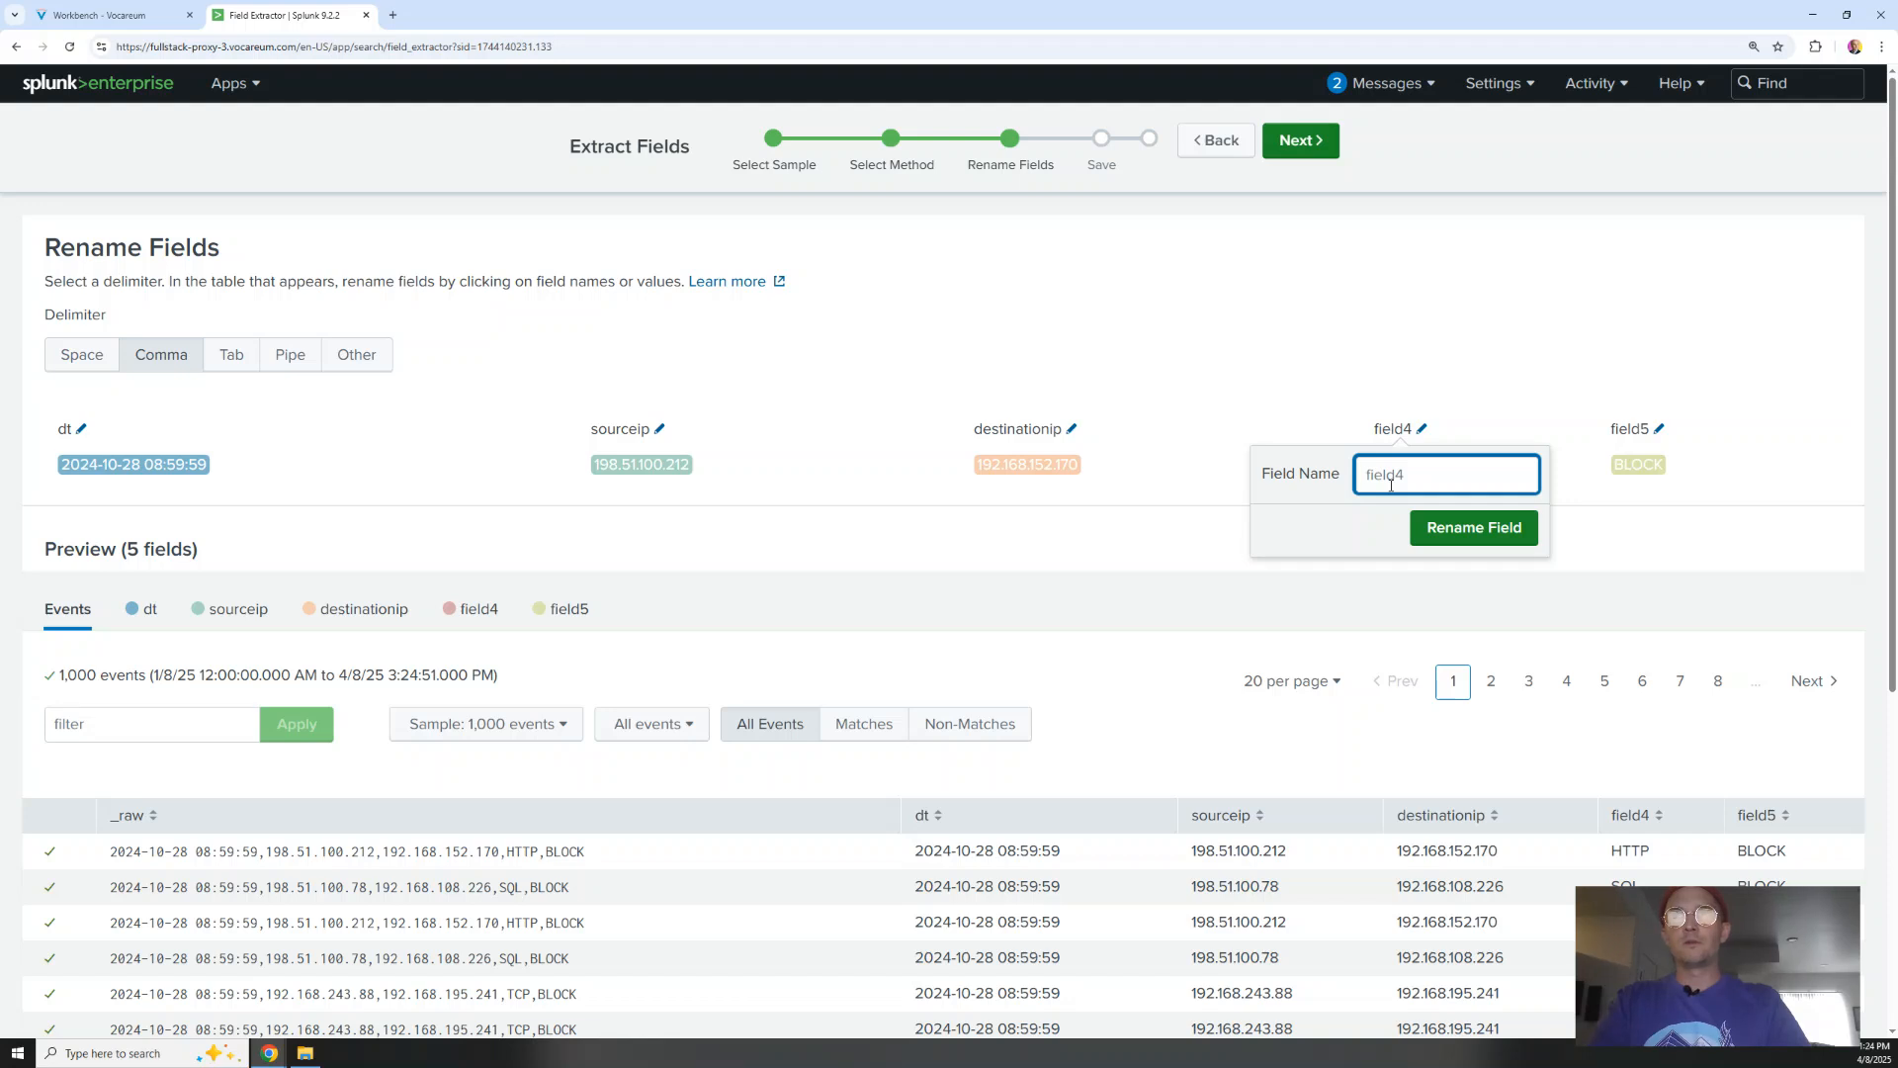
pyautogui.write('protocol')
pyautogui.click(1431, 531)
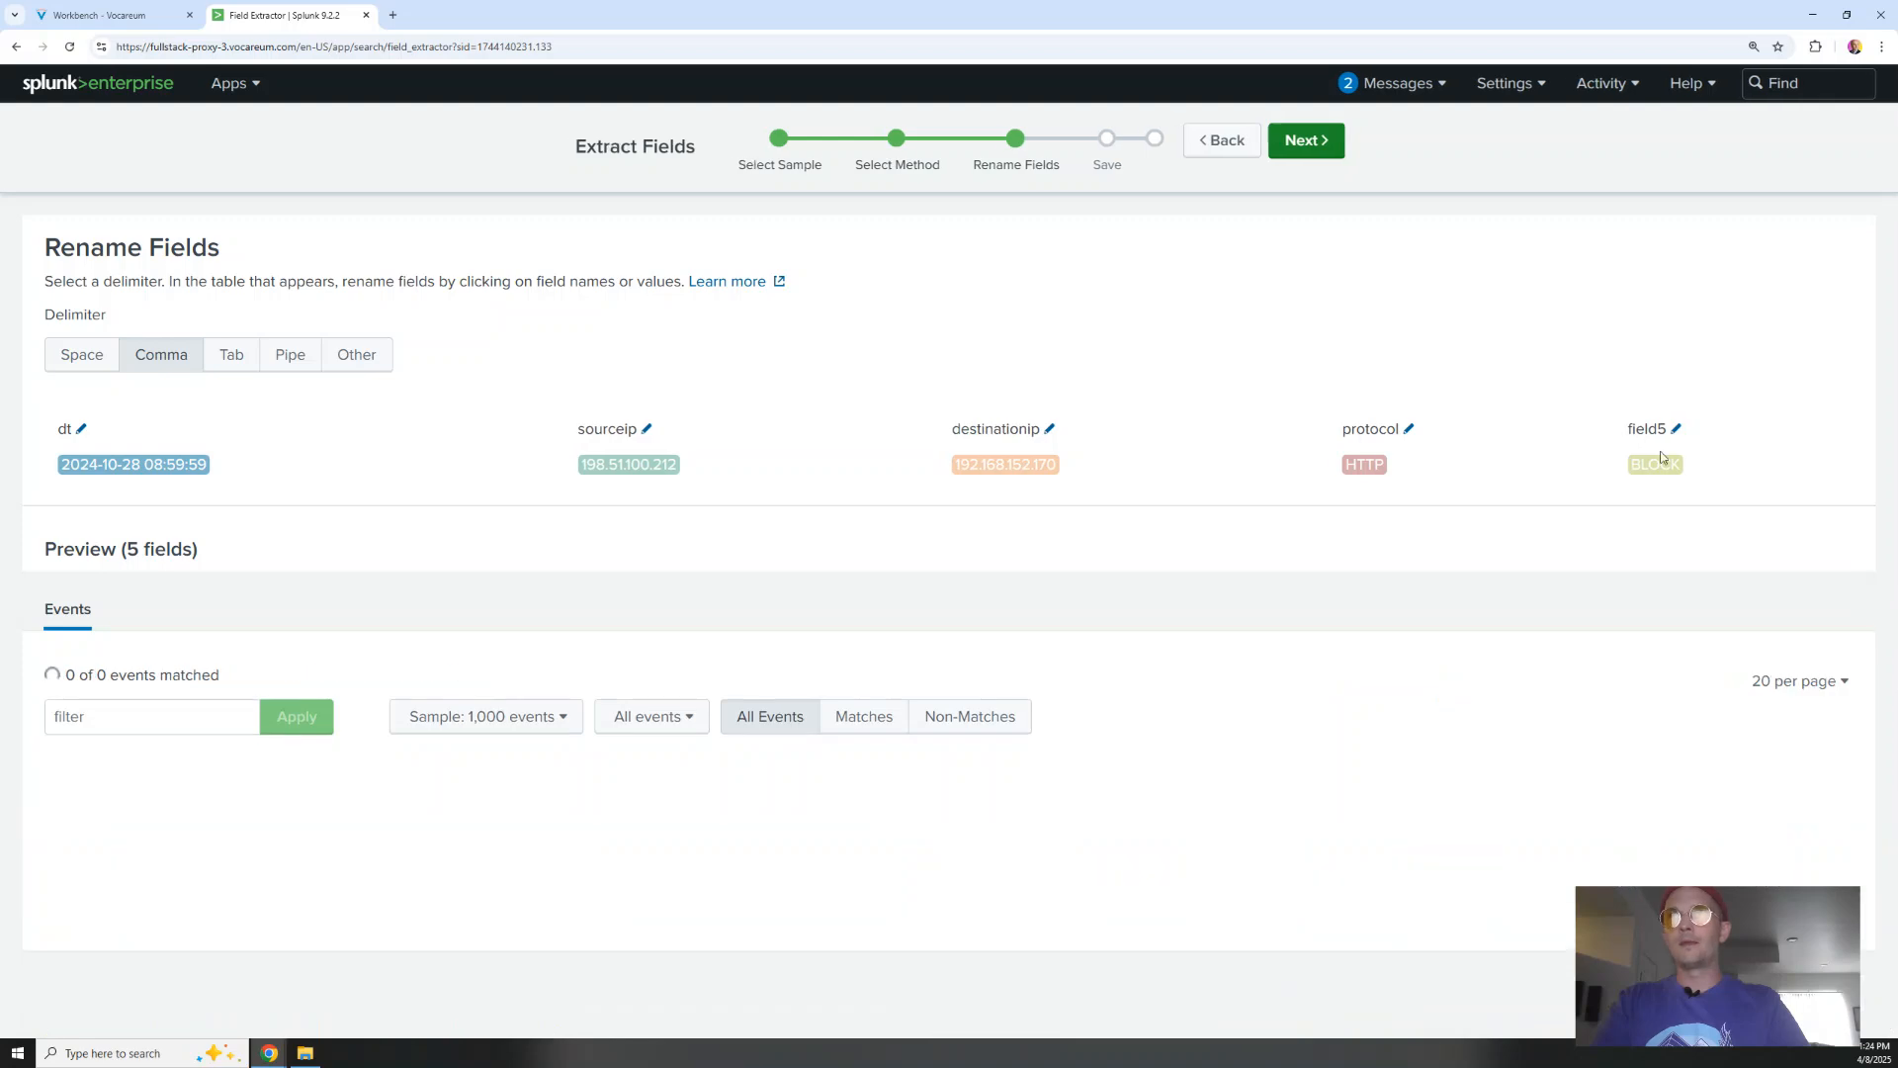
pyautogui.click(1667, 429)
pyautogui.write('rule')
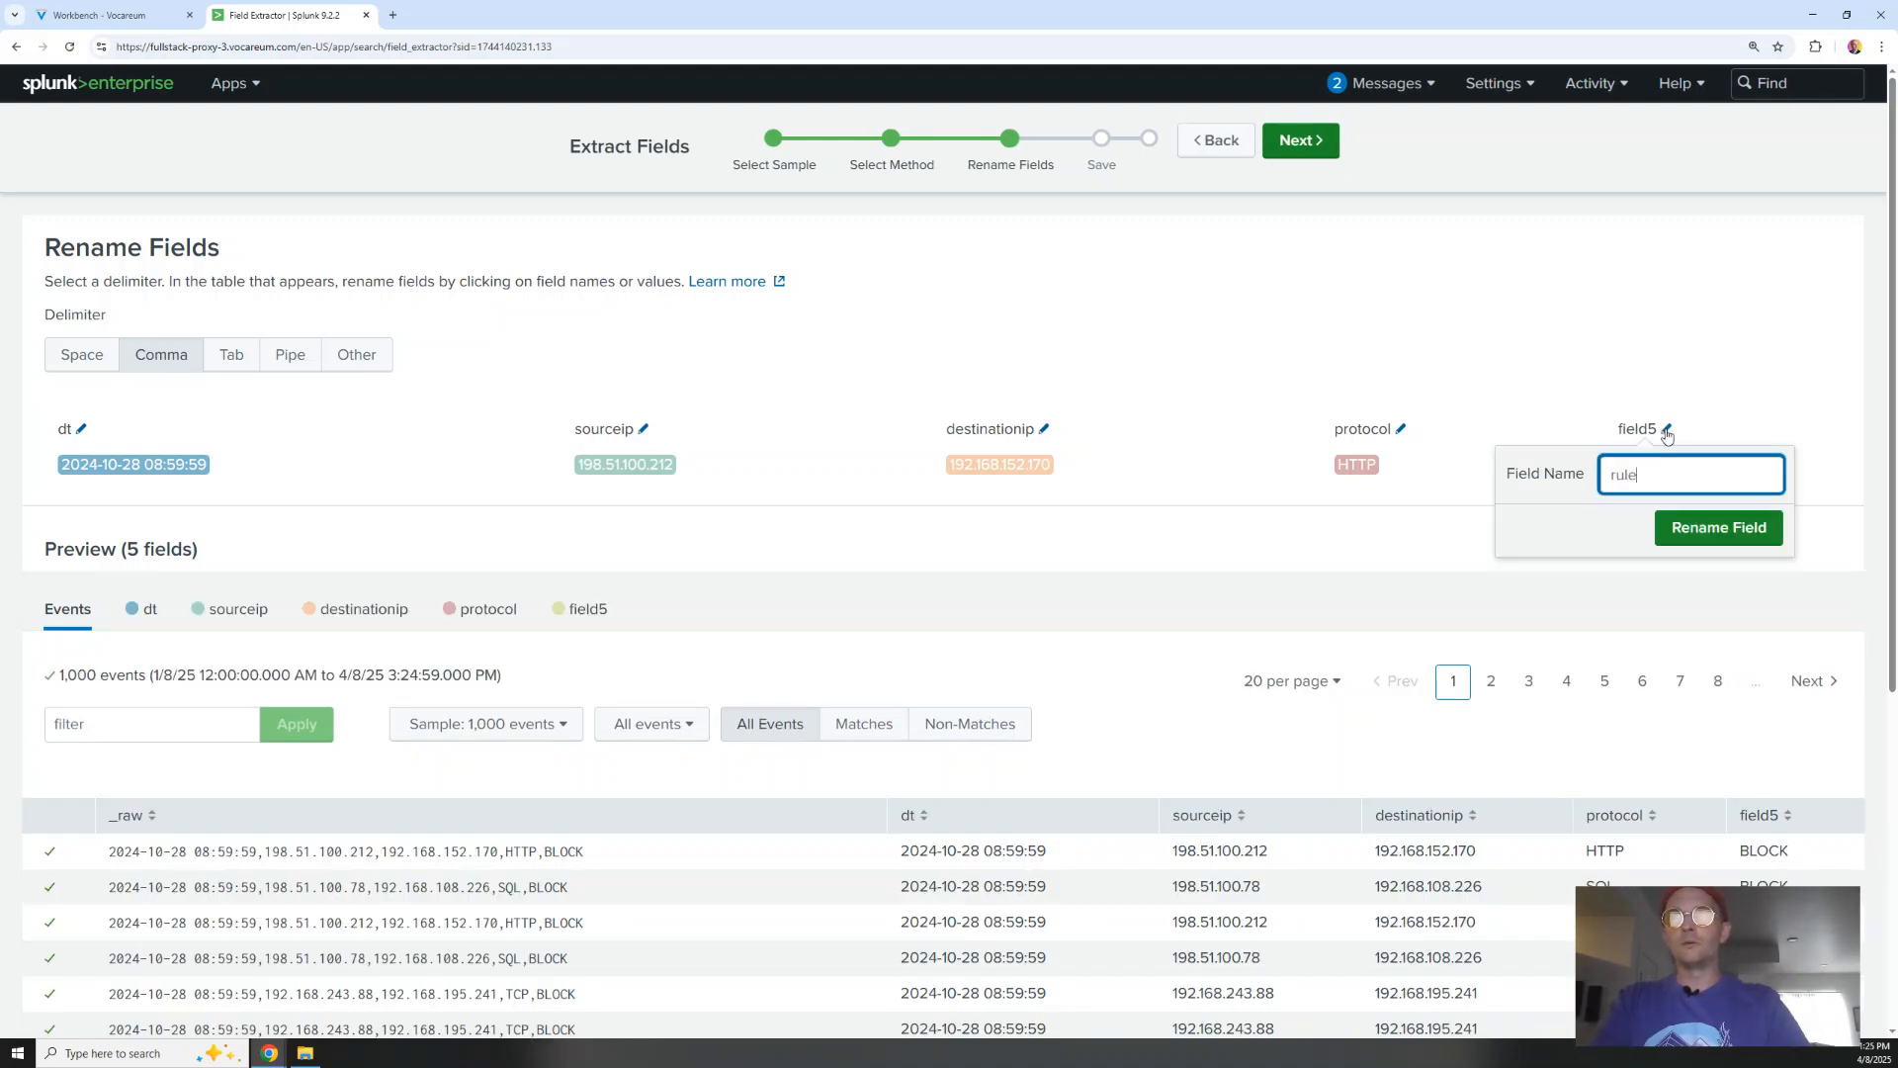
pyautogui.click(1683, 527)
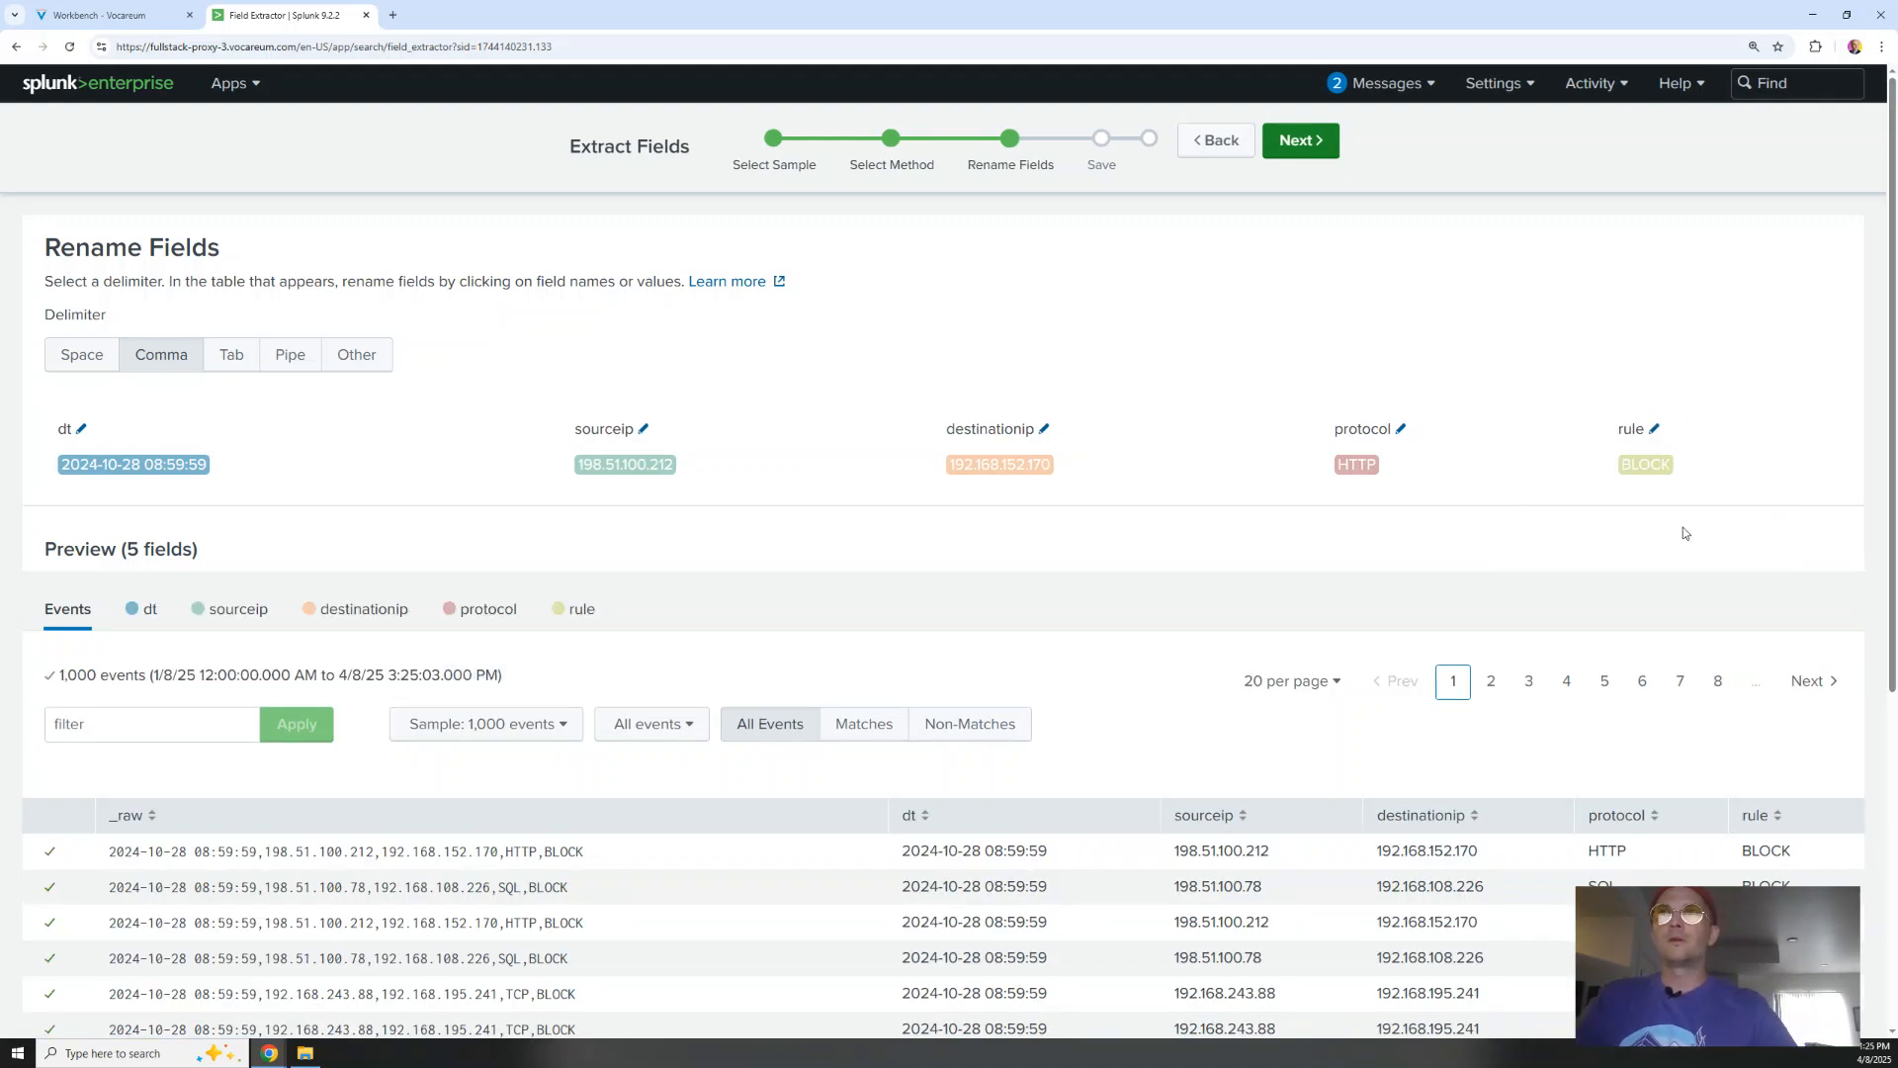
# Check the preview of the extracted fields and save the extraction under the name FIREWALL with Owner permissions
pyautogui.scroll(-5, 1406, 593)
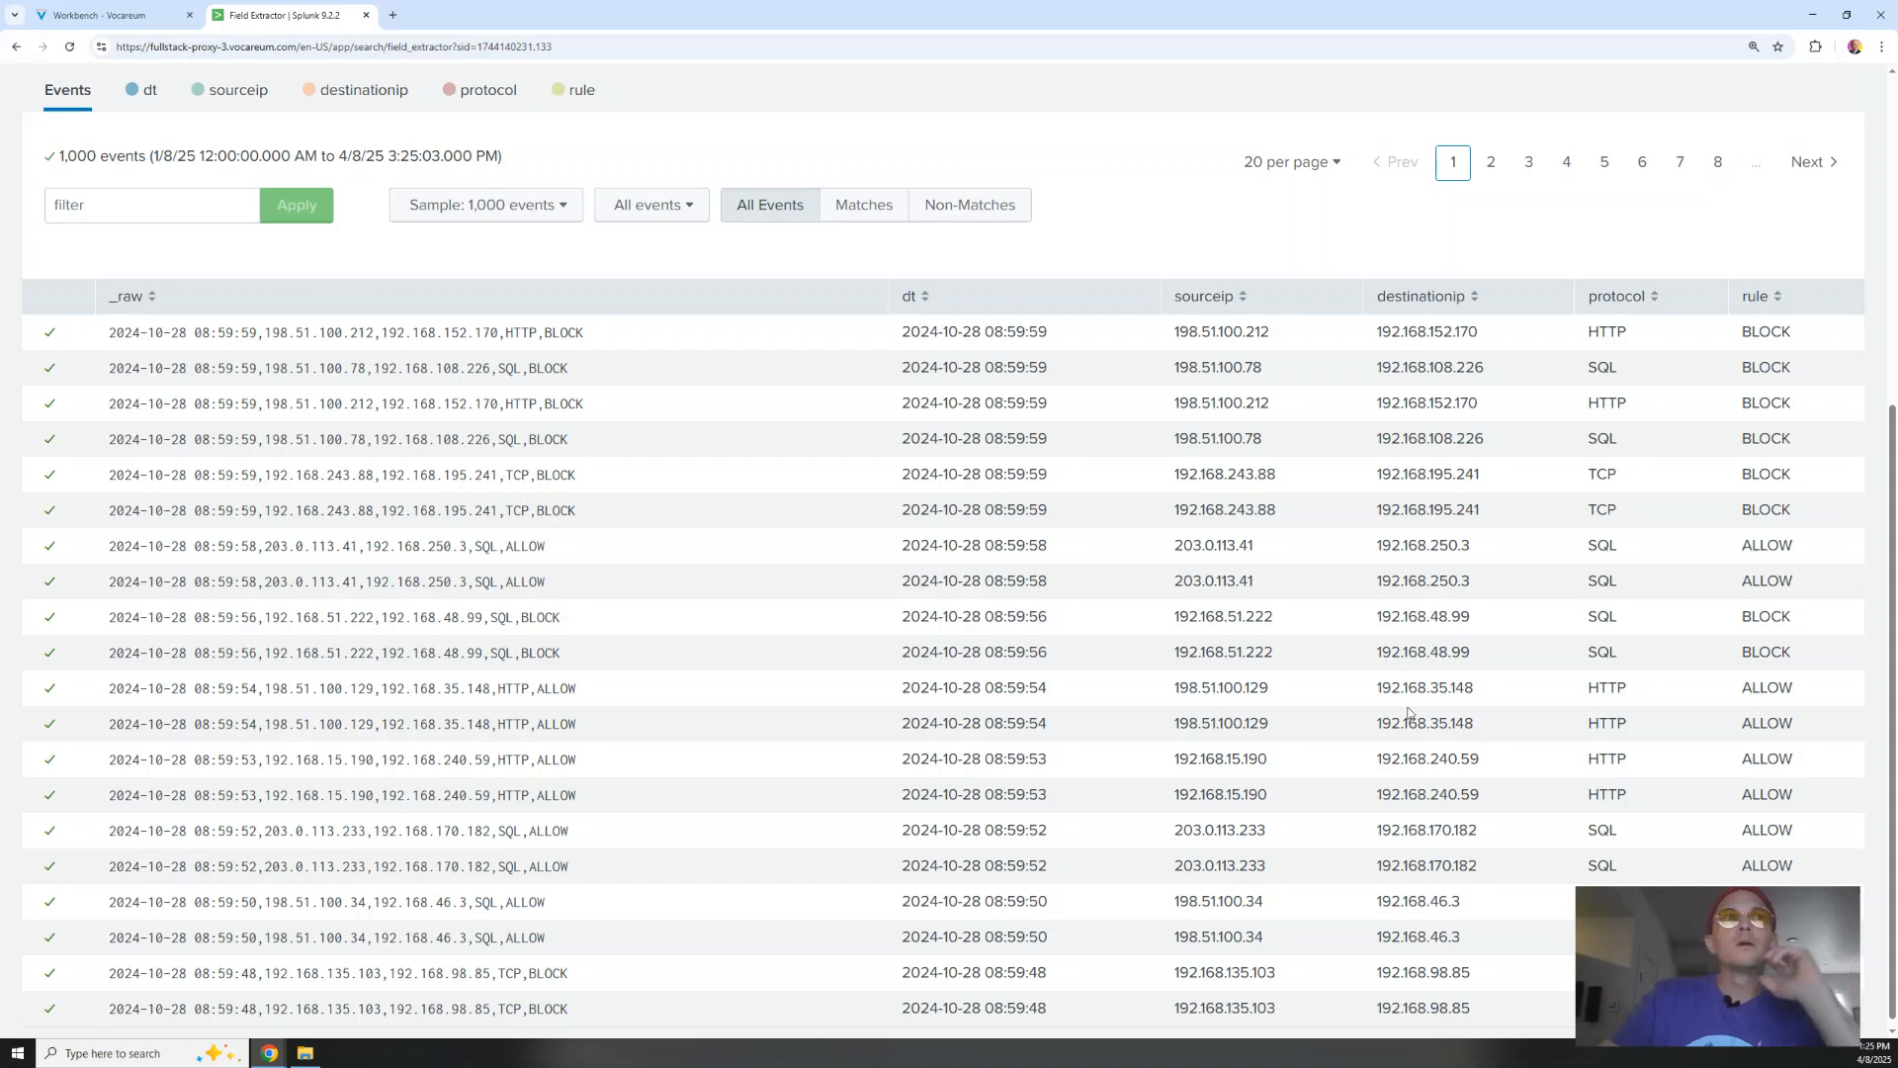
pyautogui.scroll(4, 1176, 634)
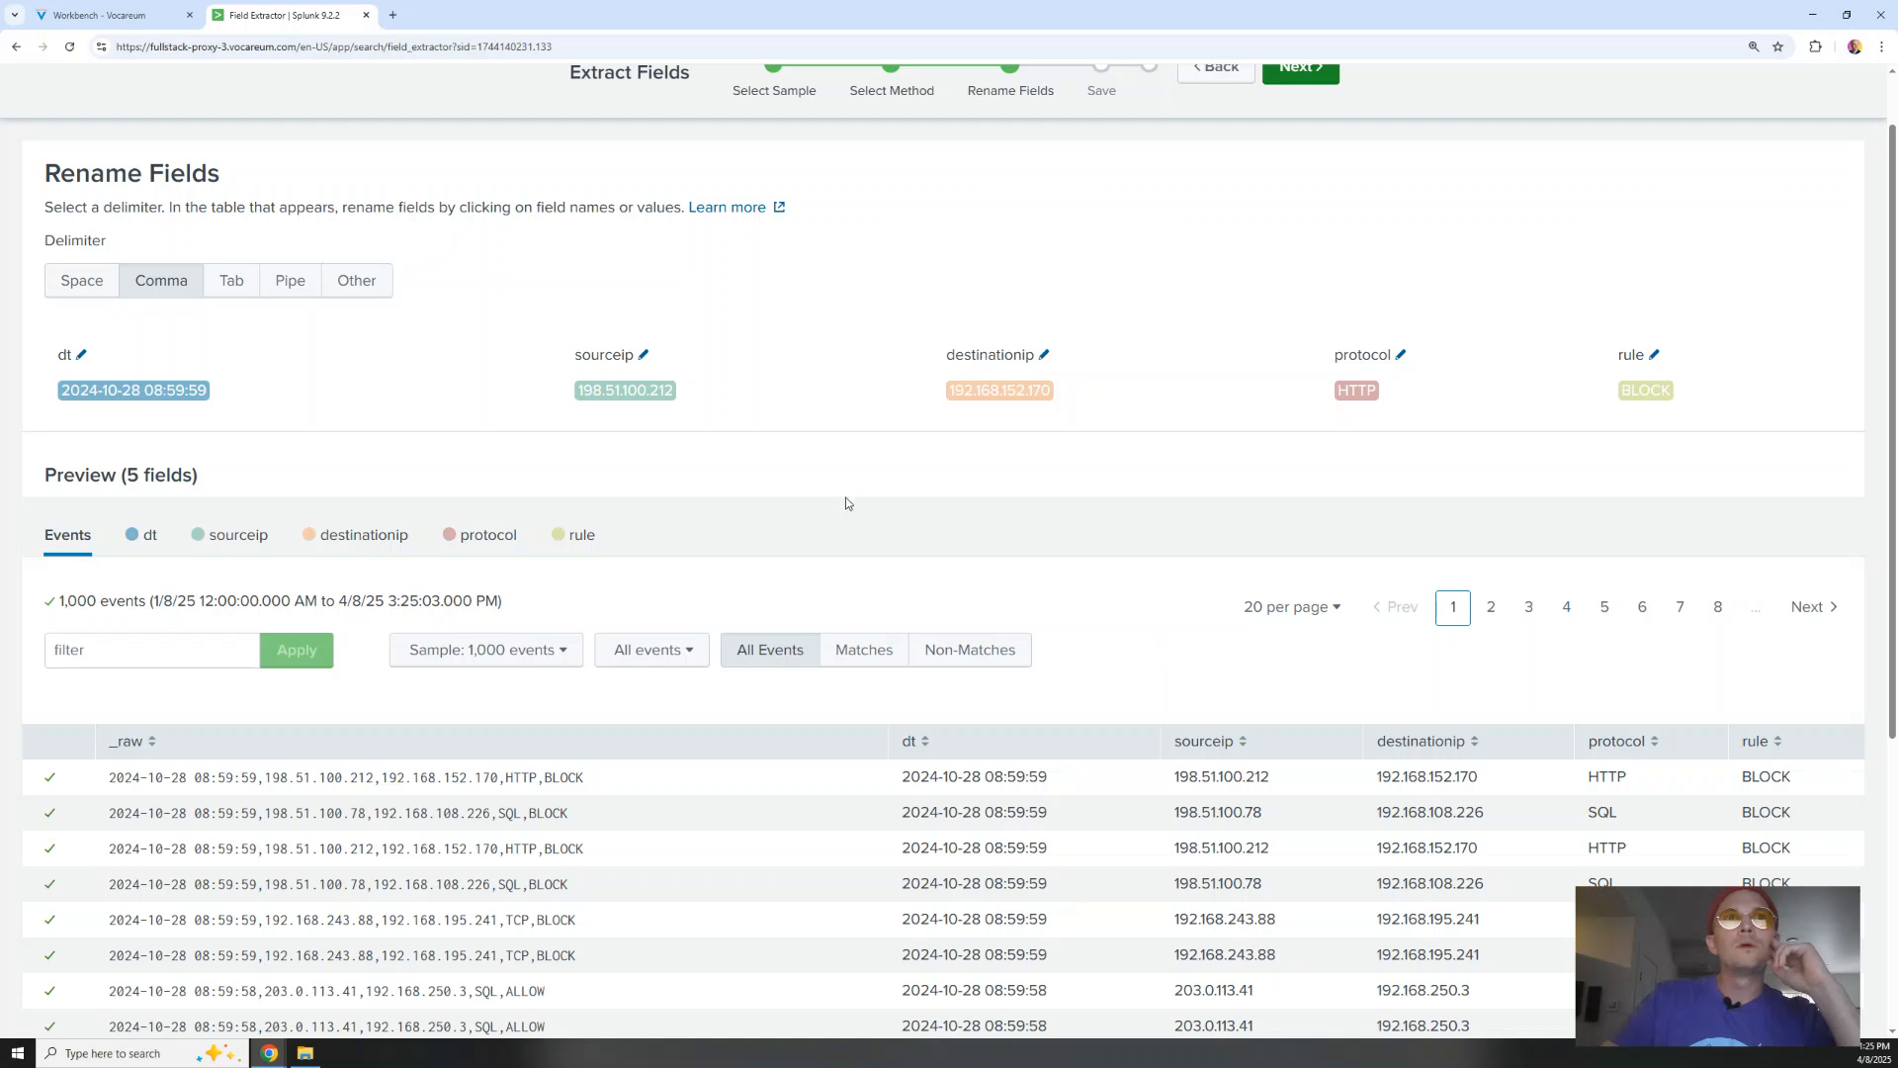
pyautogui.scroll(1, 1246, 326)
pyautogui.click(1301, 140)
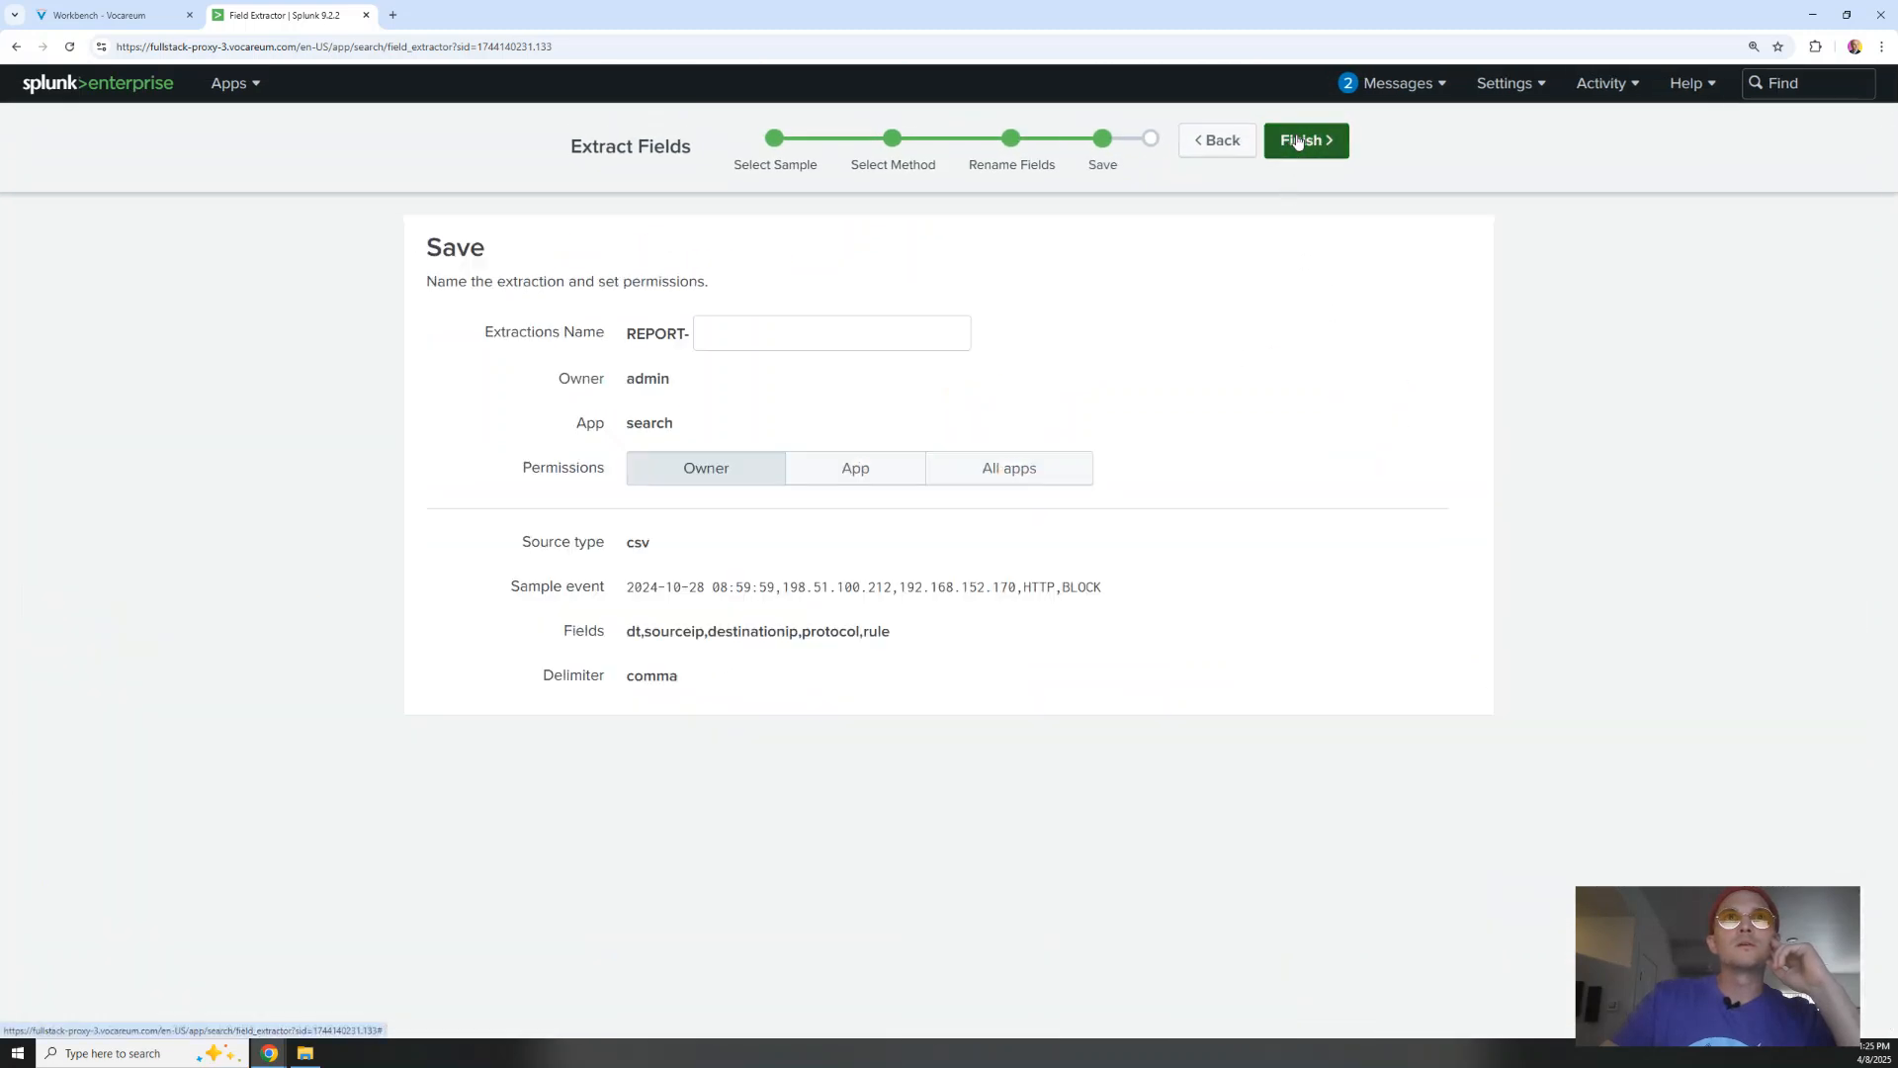
pyautogui.click(705, 337)
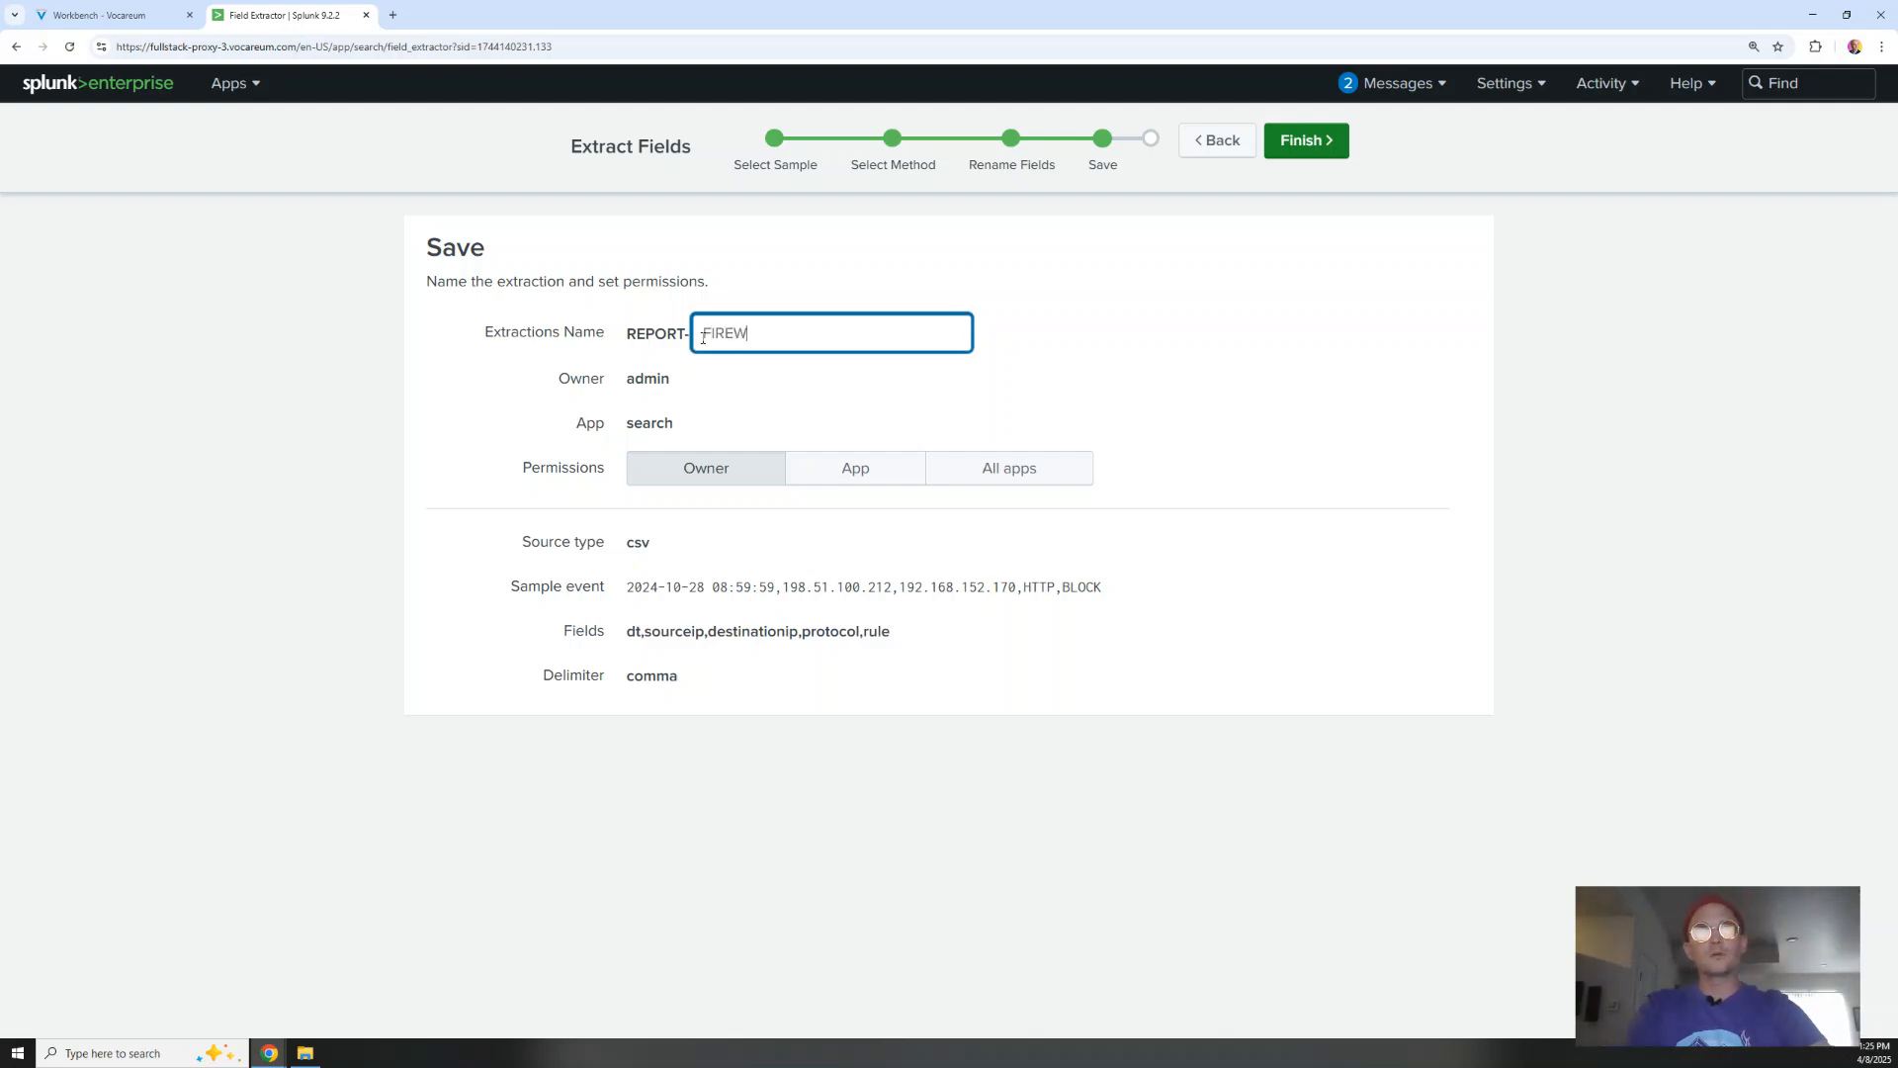
pyautogui.write('FIREWALL')
pyautogui.click(1301, 140)
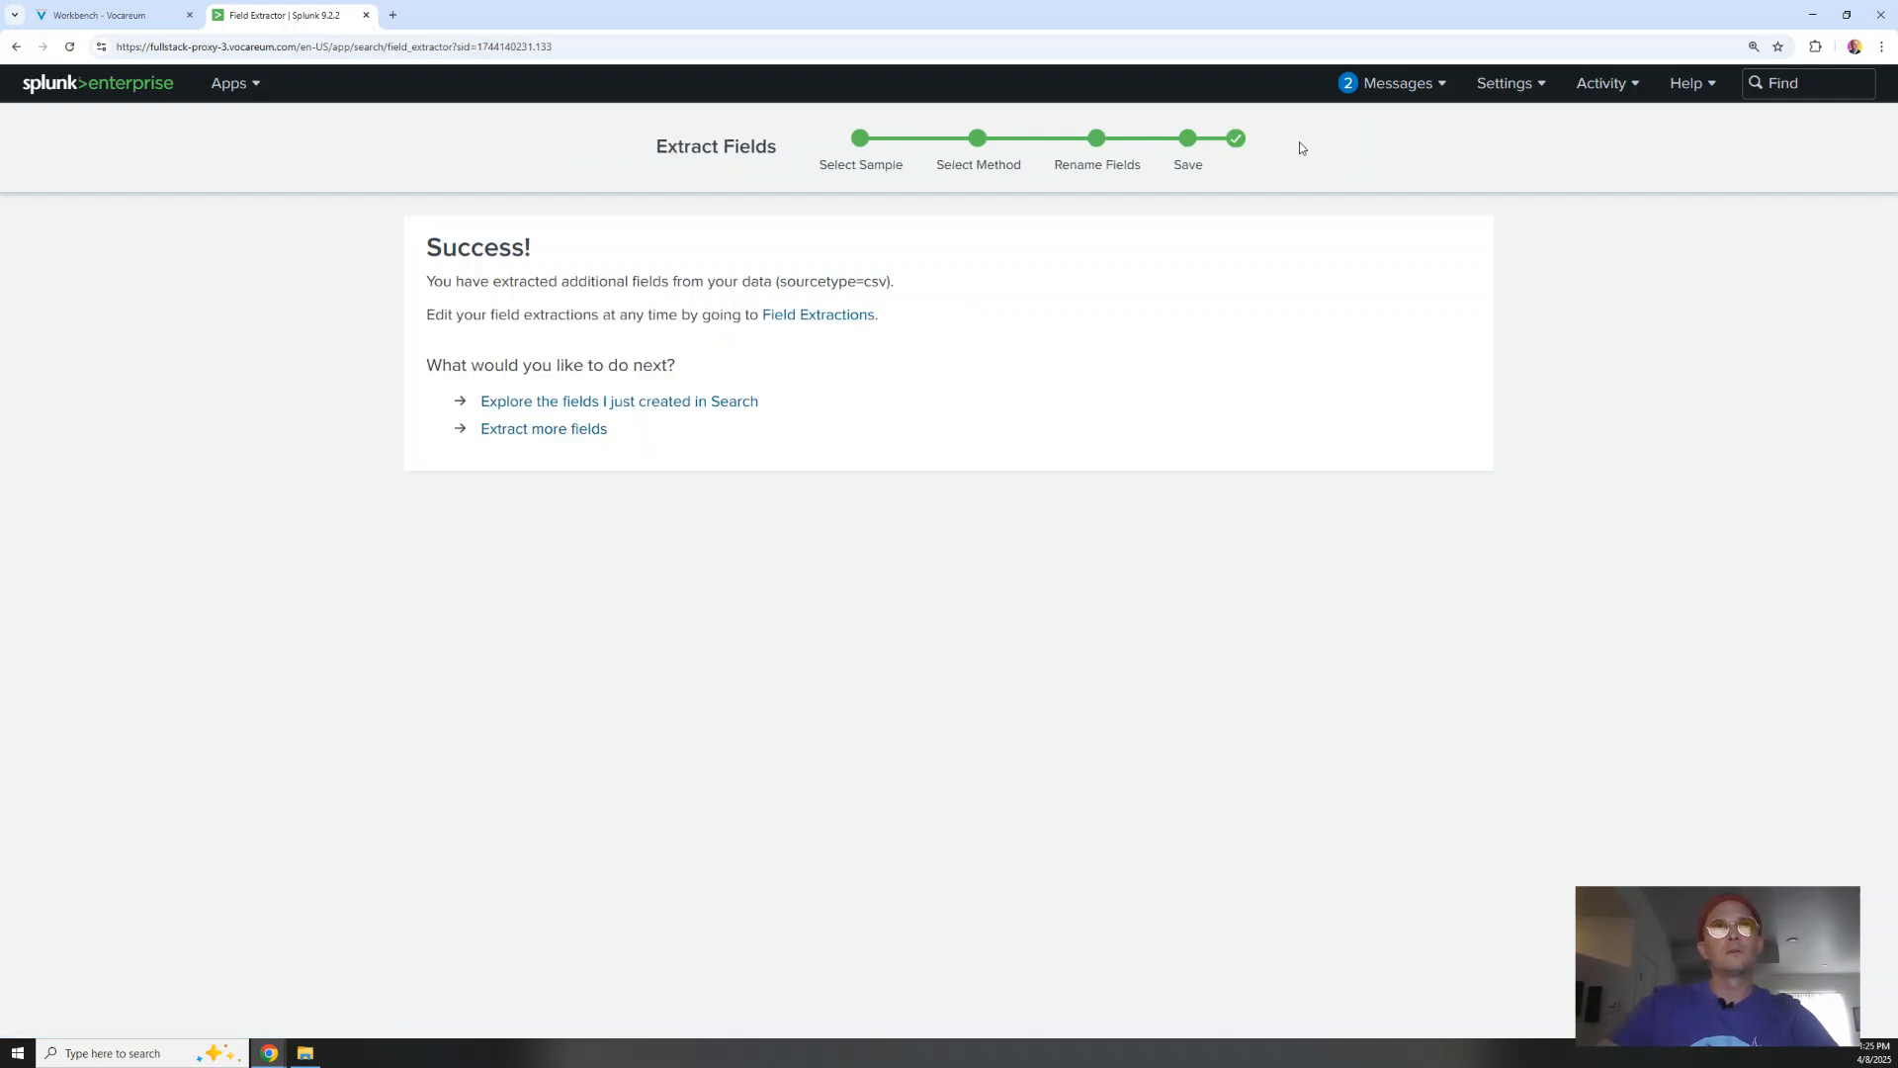
# Explore the new fields in Search, replace the query with source="firewall.log", and run it over All time
pyautogui.click(551, 405)
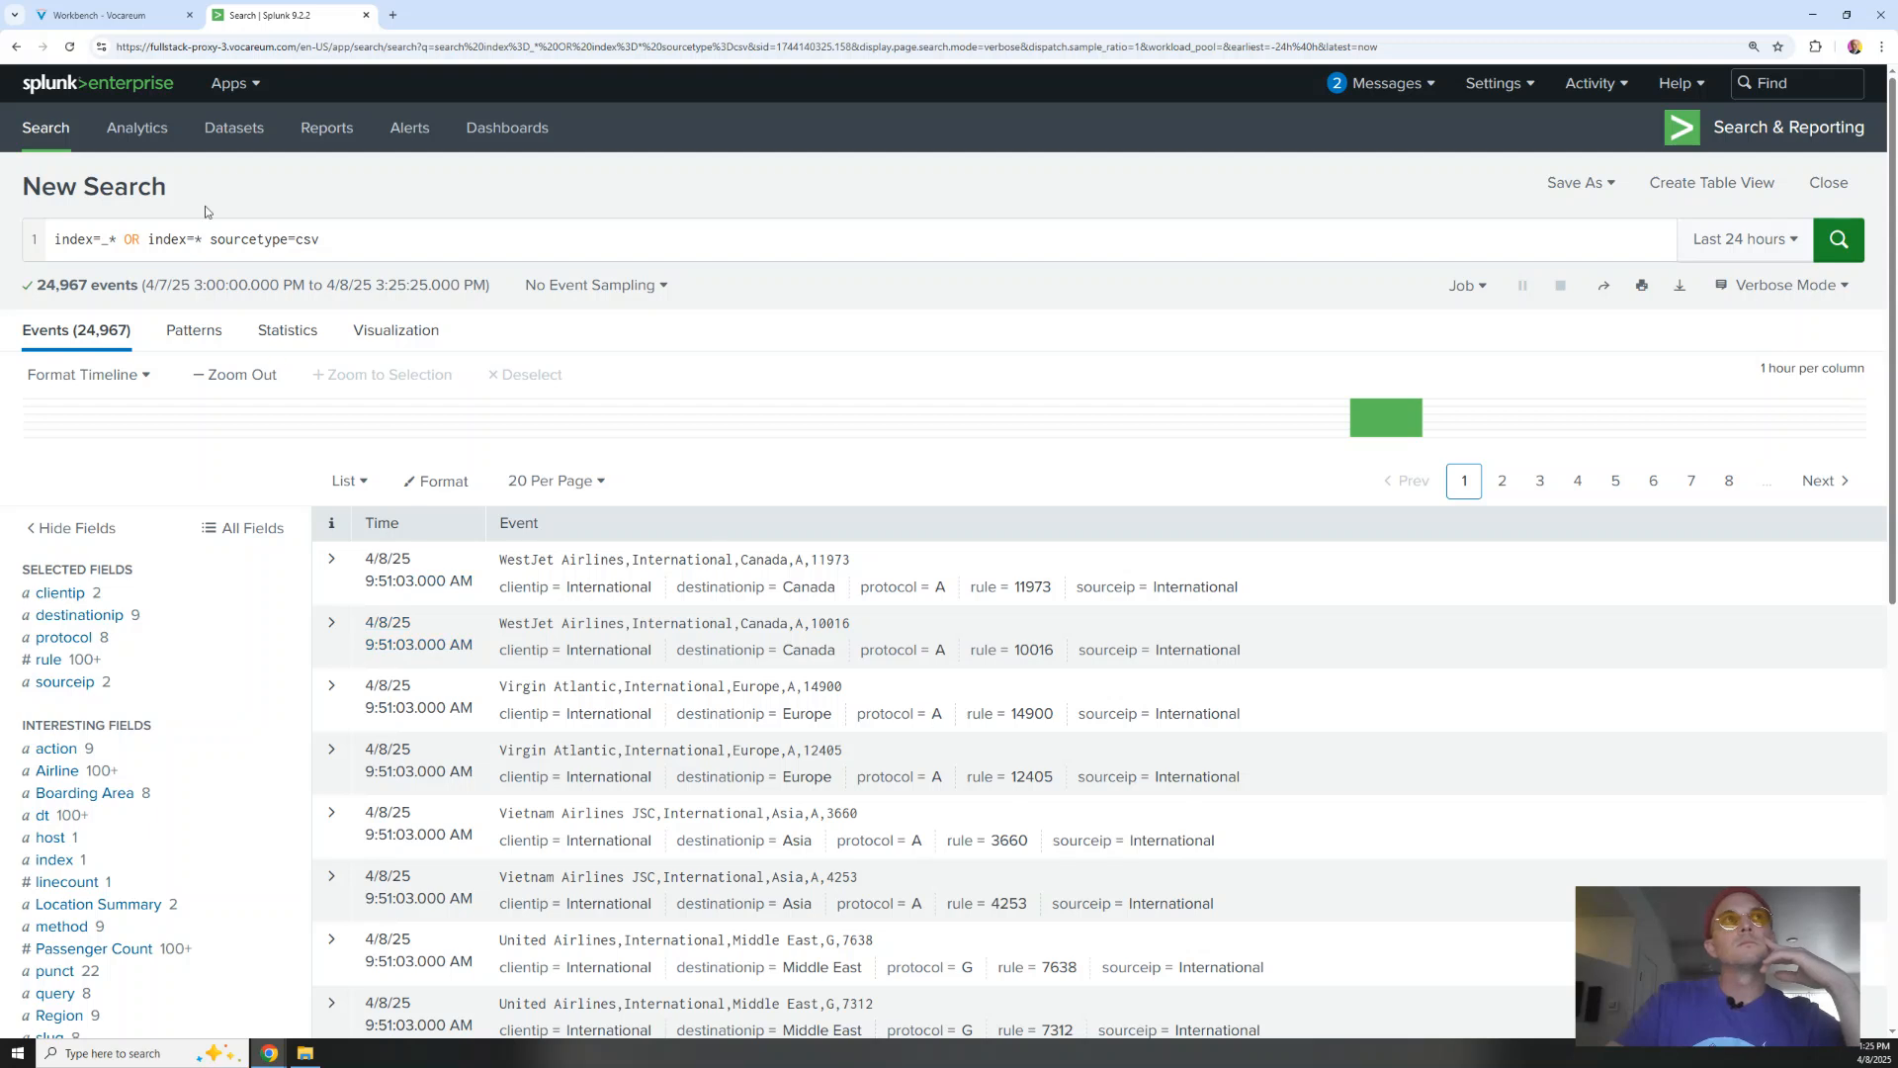
pyautogui.tripleClick(82, 244)
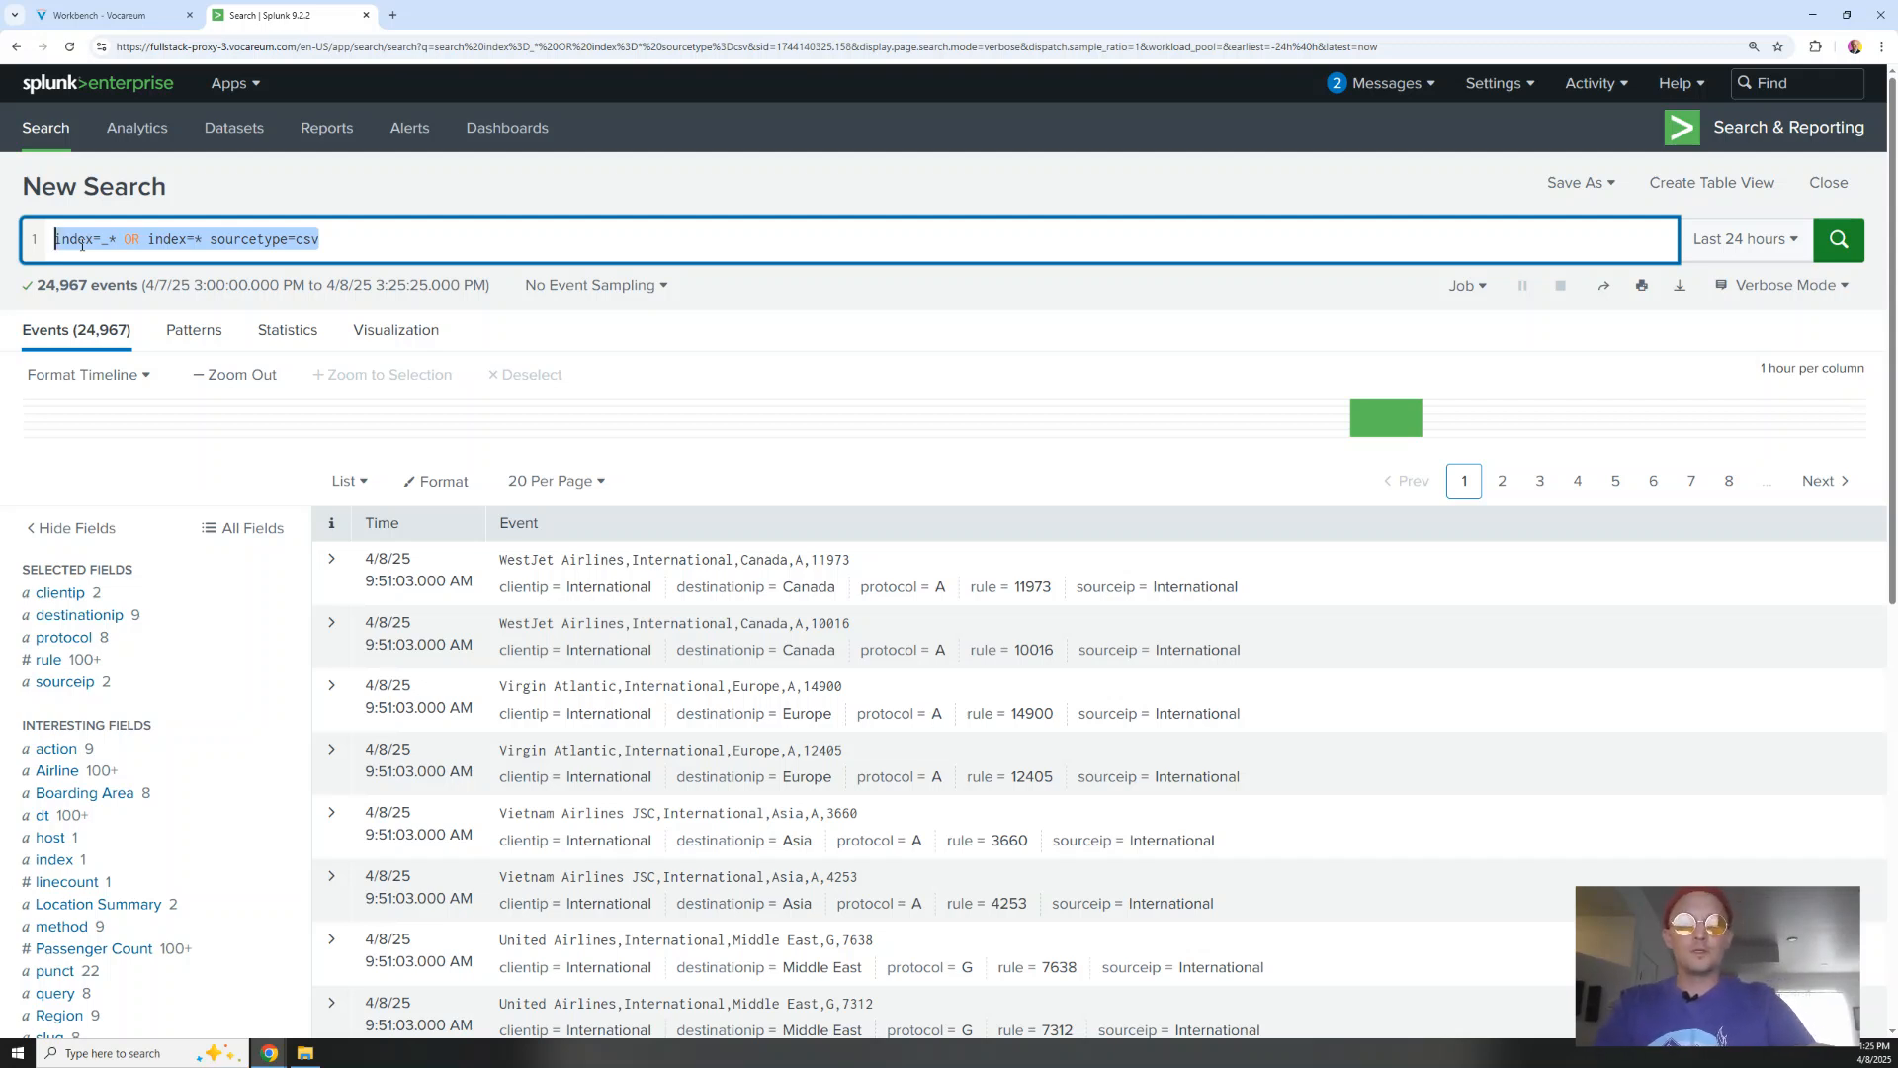
pyautogui.write('source=')
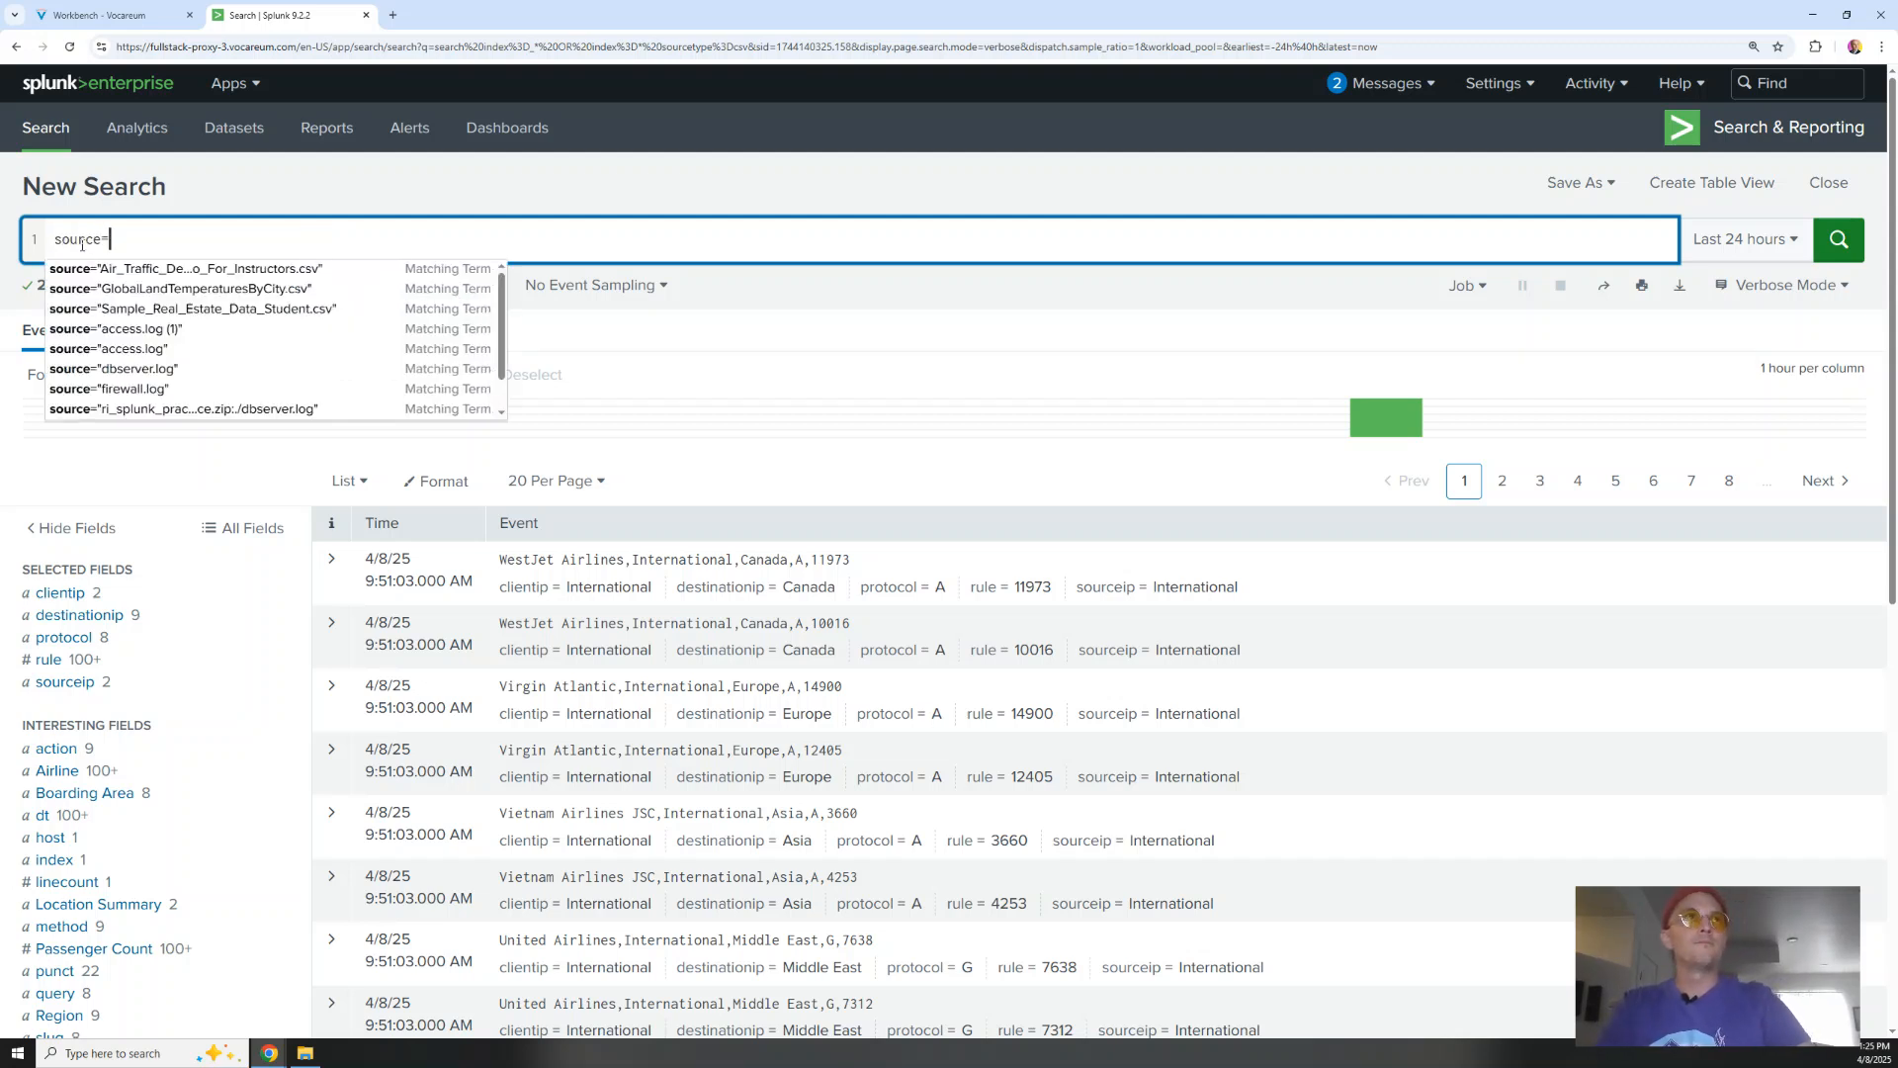
pyautogui.write('"f')
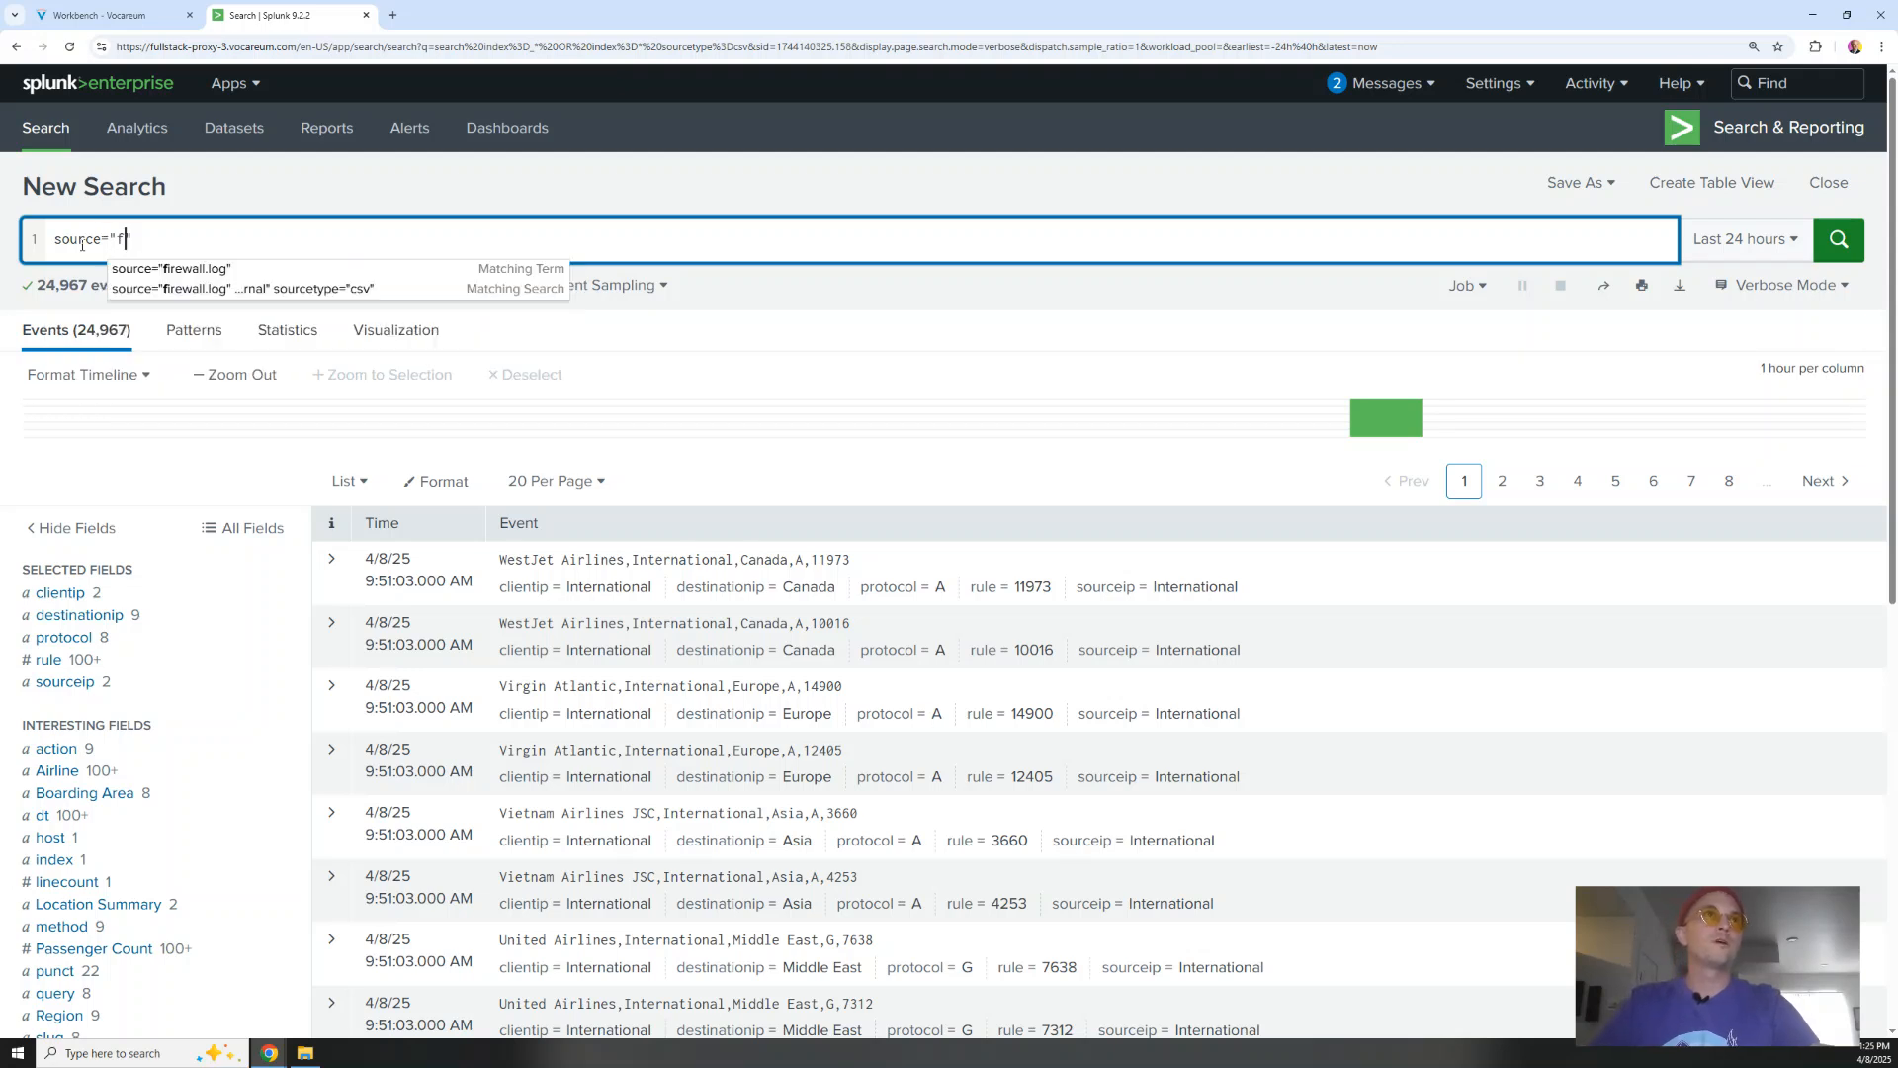
pyautogui.click(171, 269)
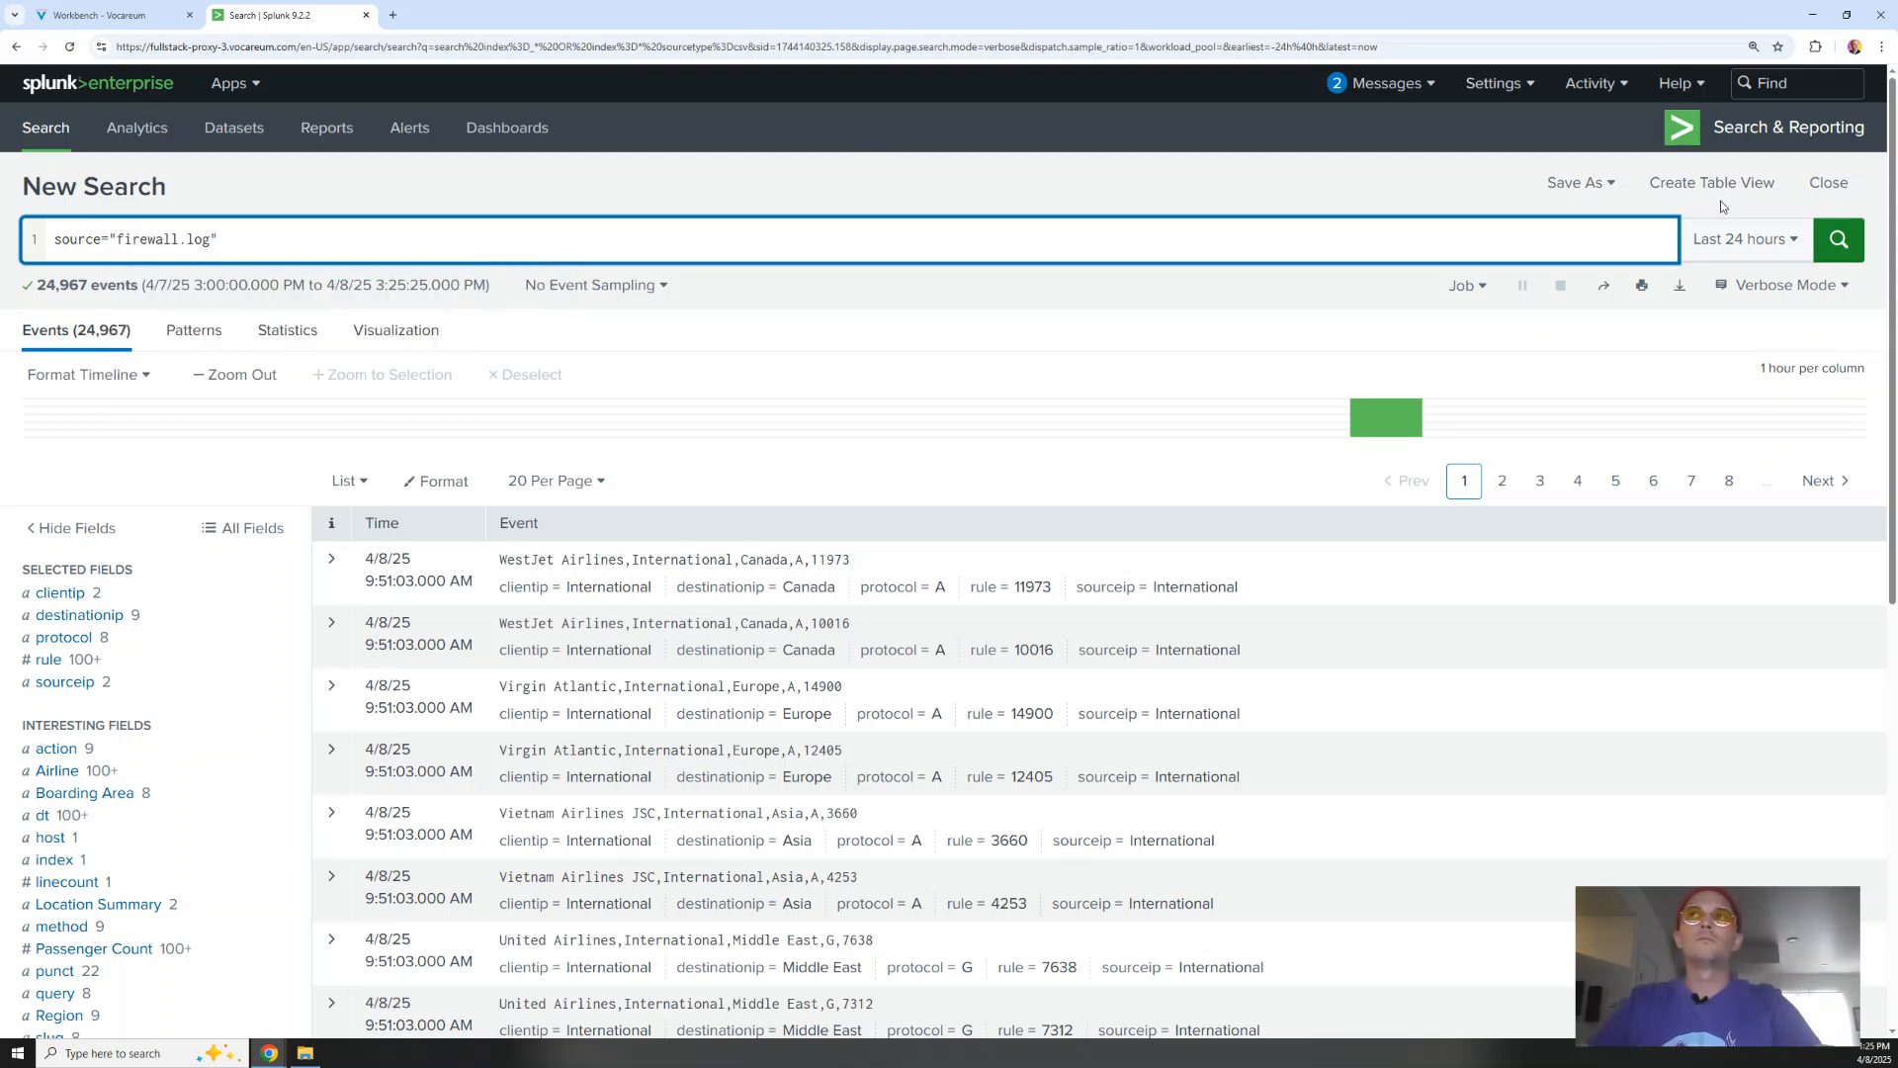
pyautogui.click(1842, 239)
pyautogui.click(1755, 239)
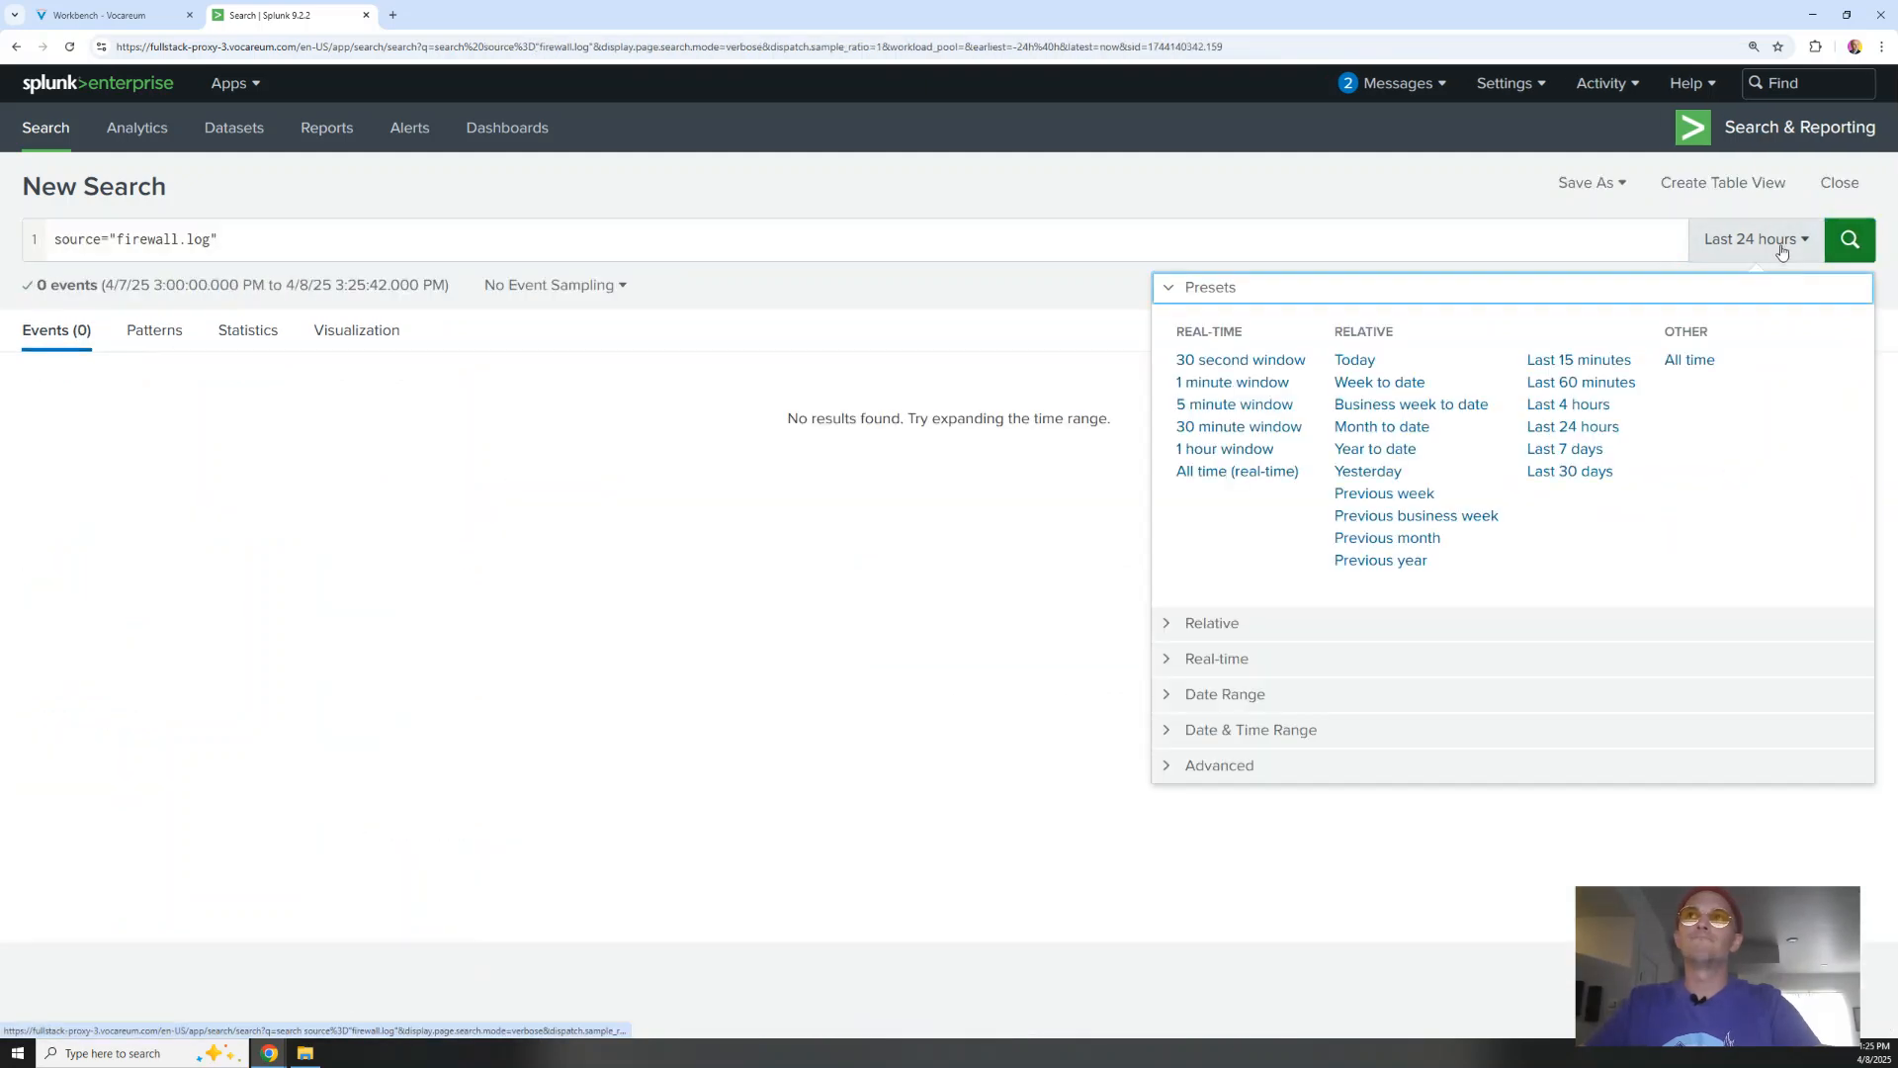
pyautogui.click(1691, 360)
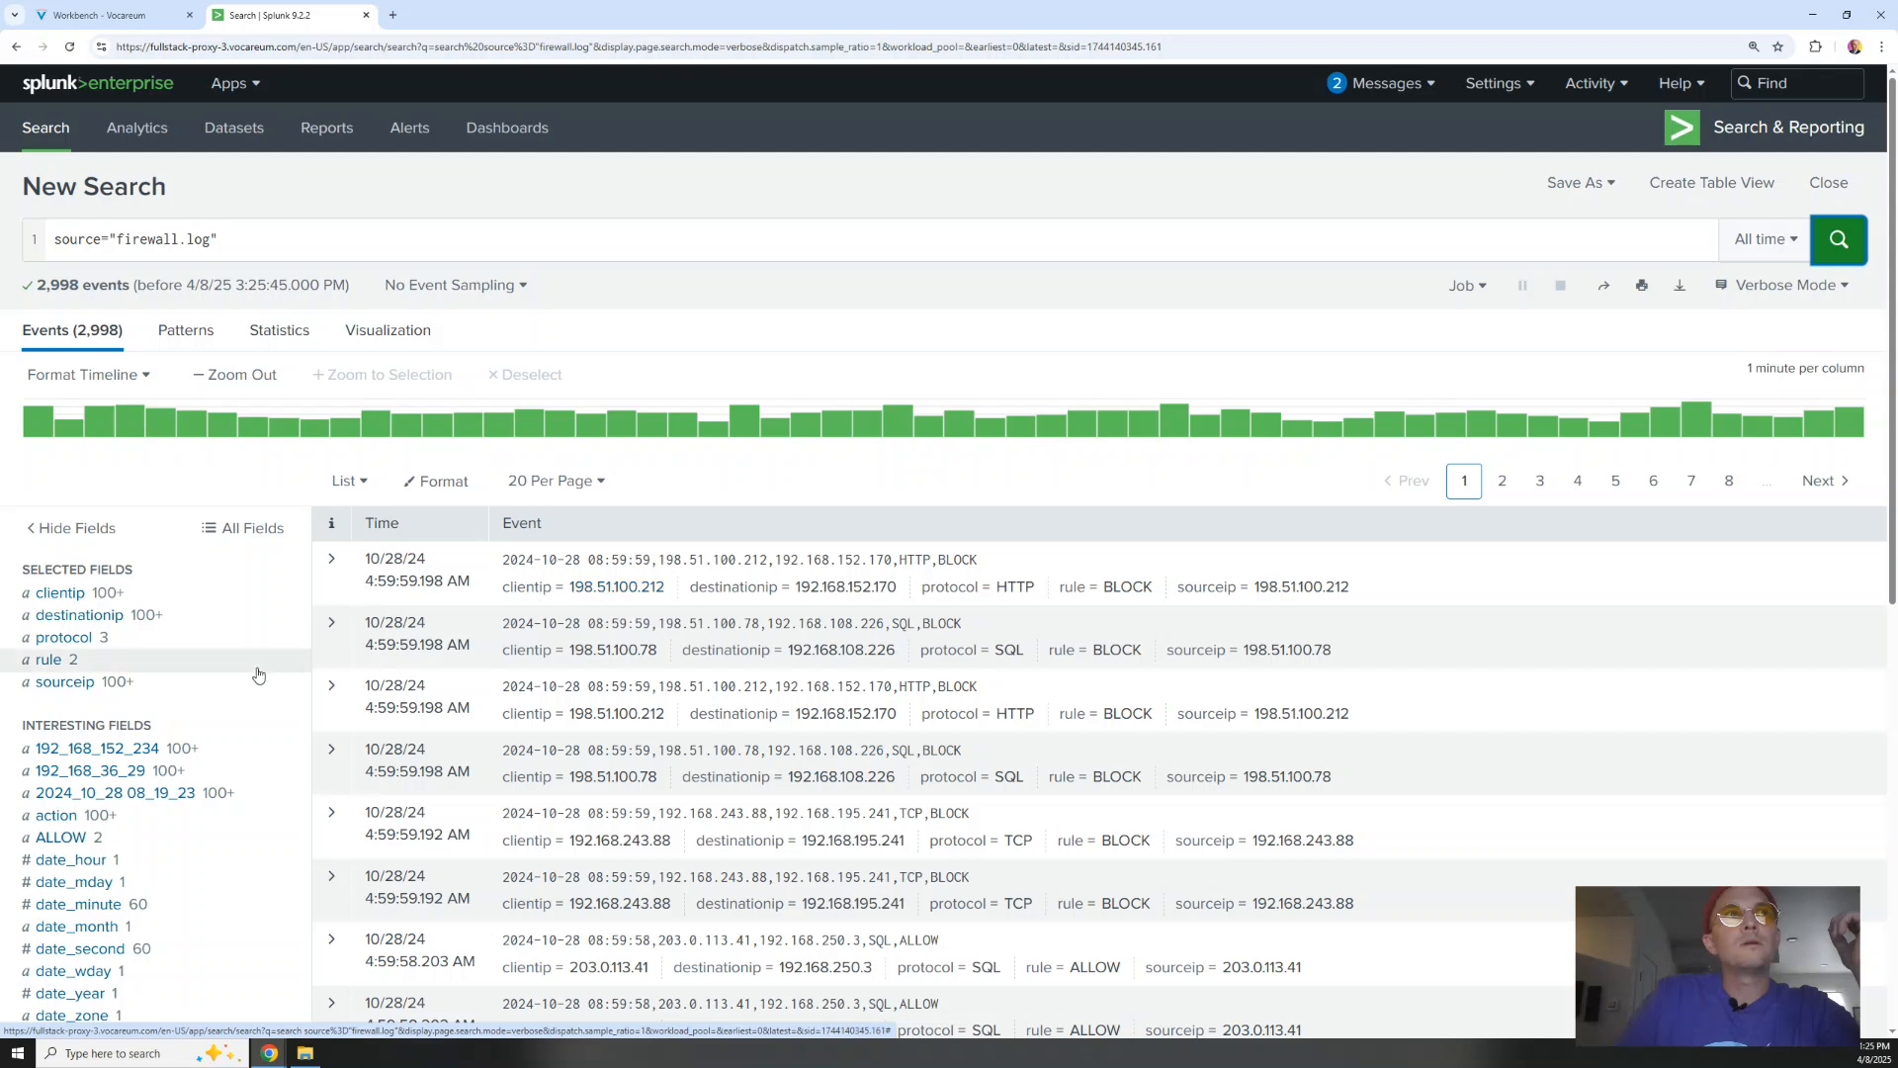
# Remove clientip from the selected fields and look through the remaining interesting fields
pyautogui.click(59, 592)
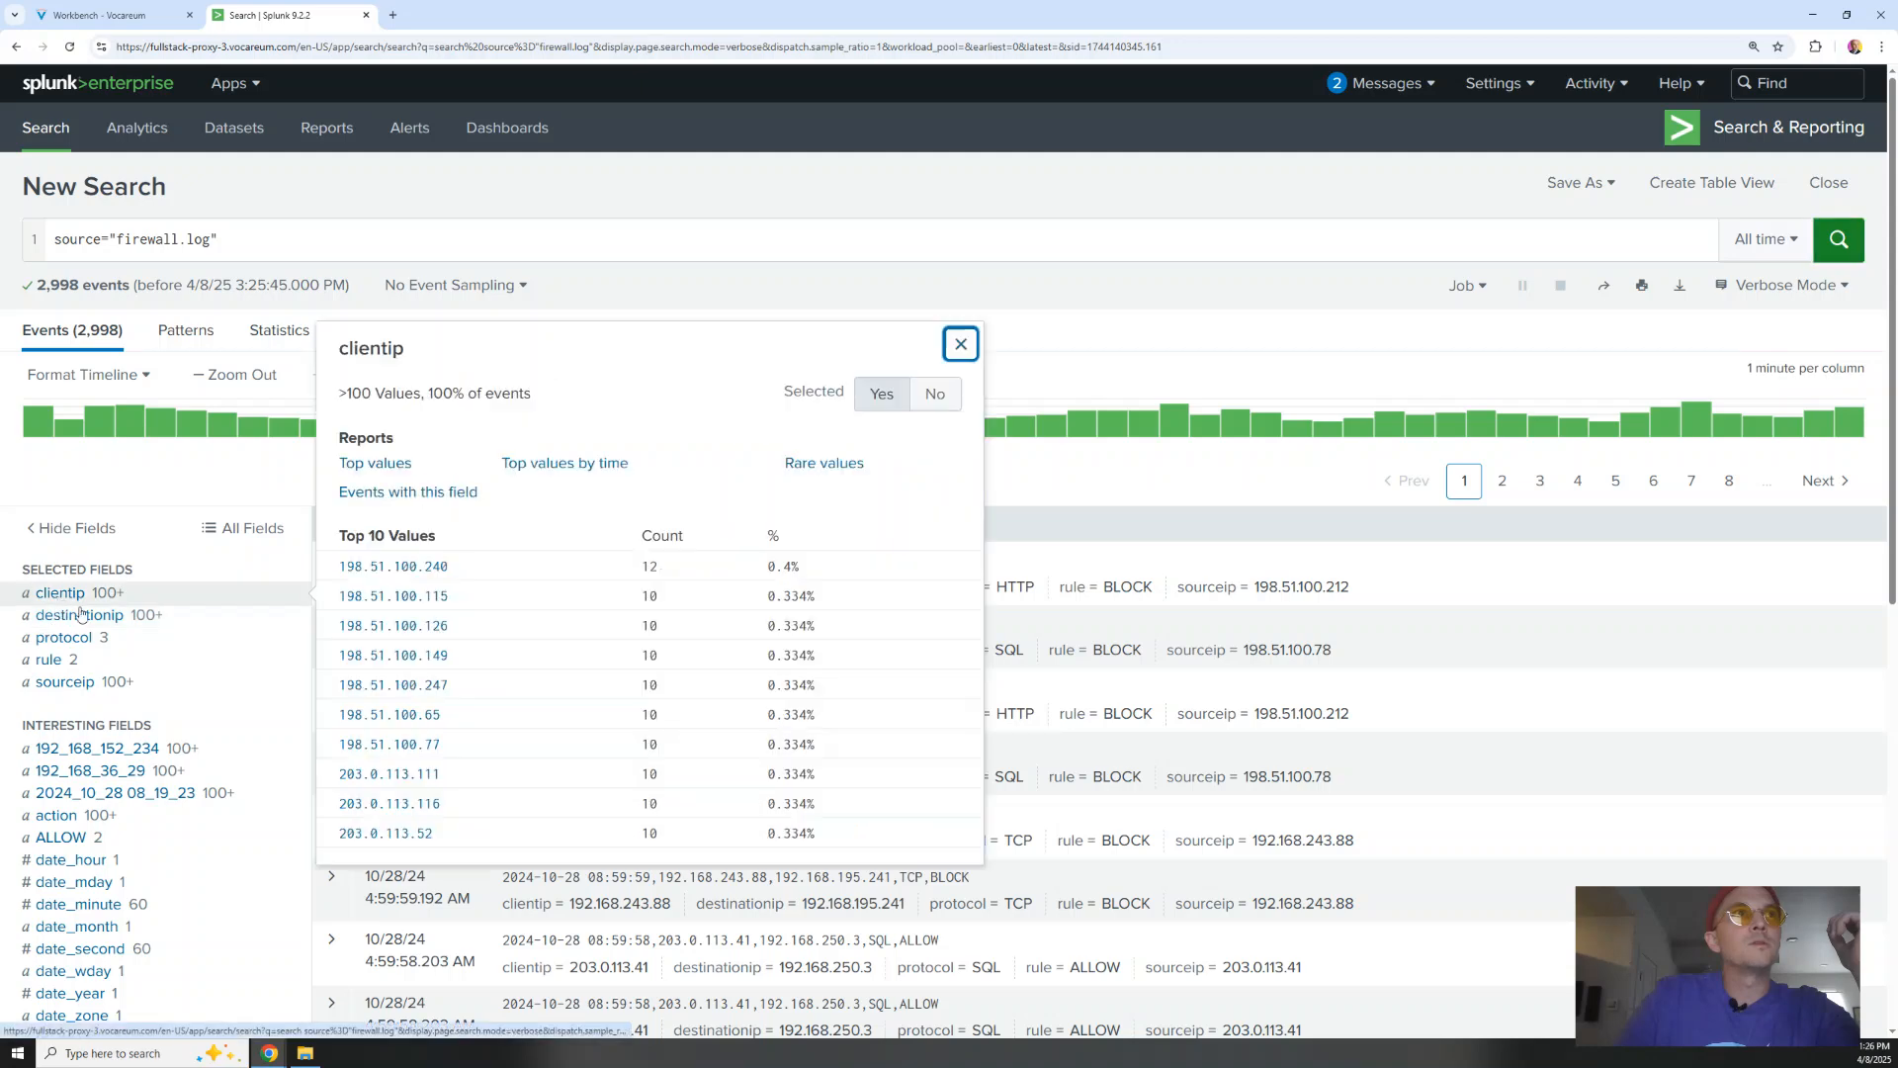
pyautogui.click(935, 394)
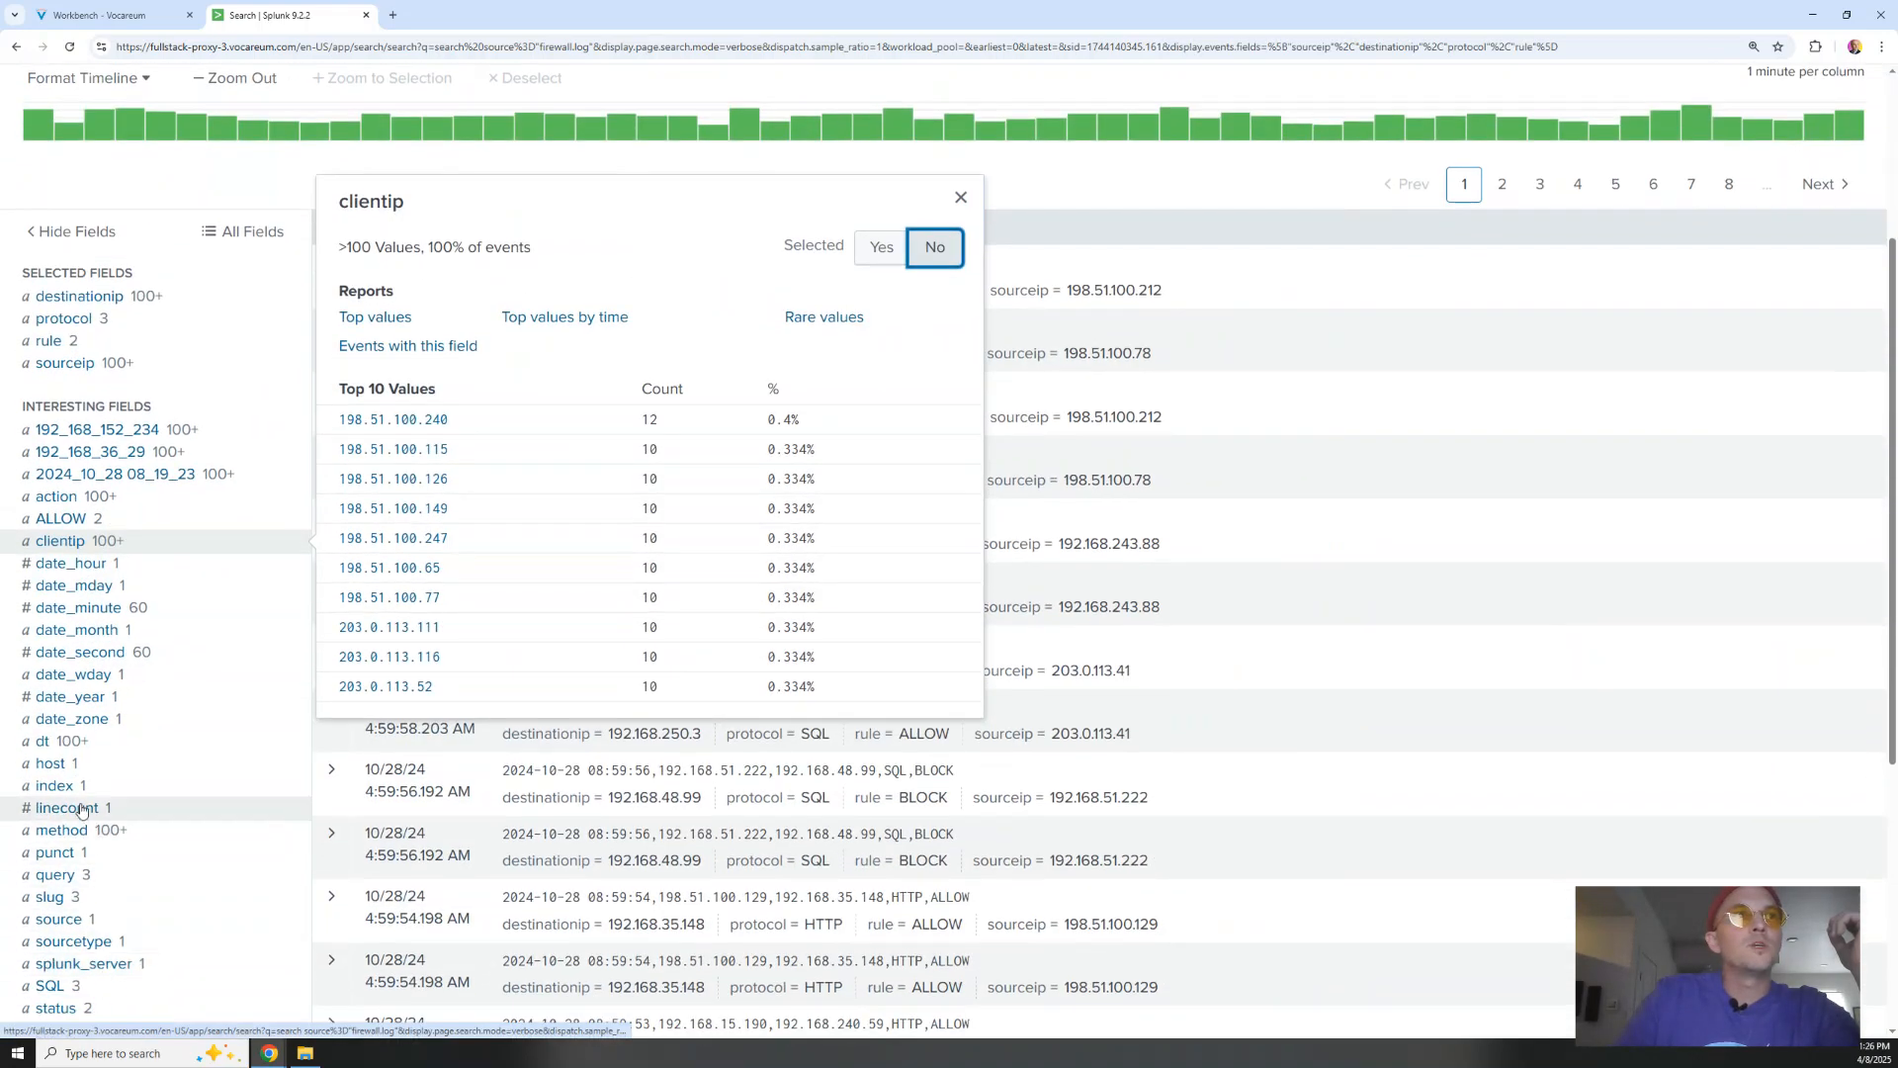
pyautogui.scroll(-2, 188, 900)
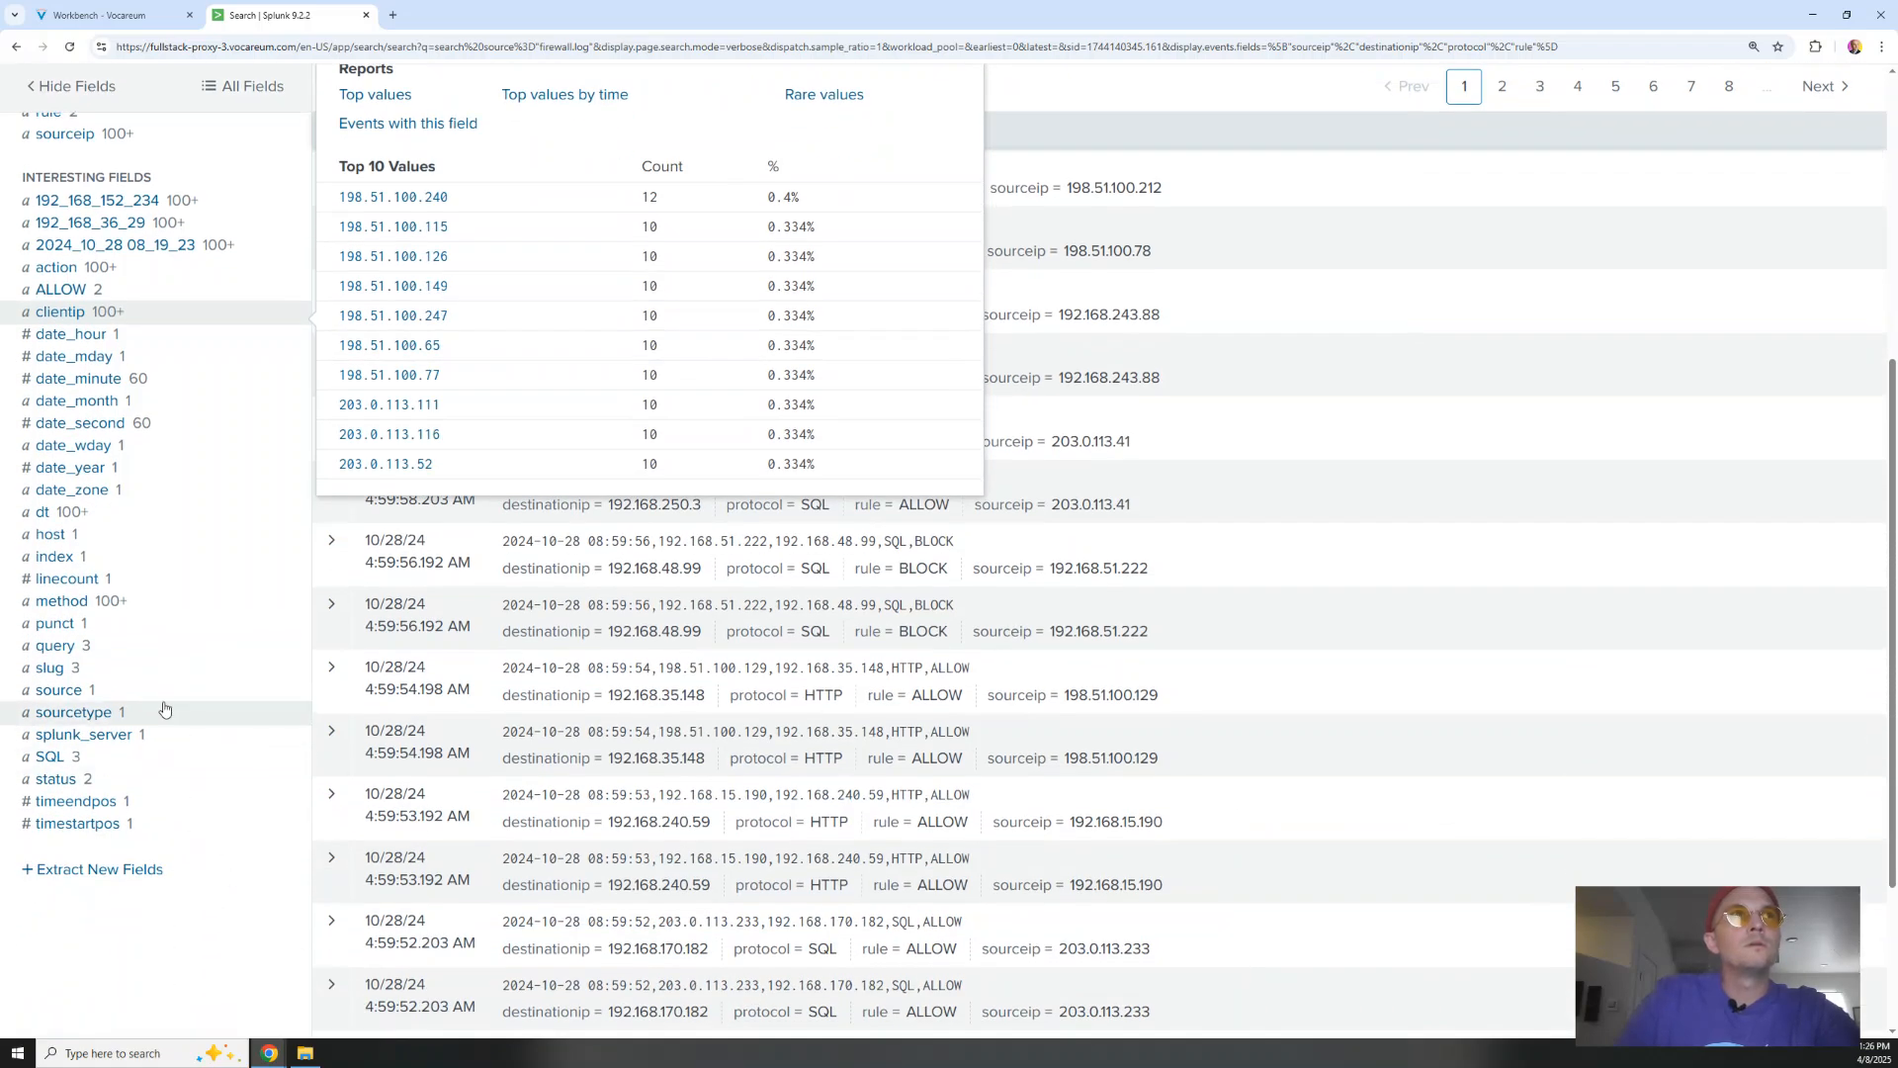
# Review the top values of the sourceip and destinationip fields in the firewall log events
pyautogui.scroll(2, 196, 835)
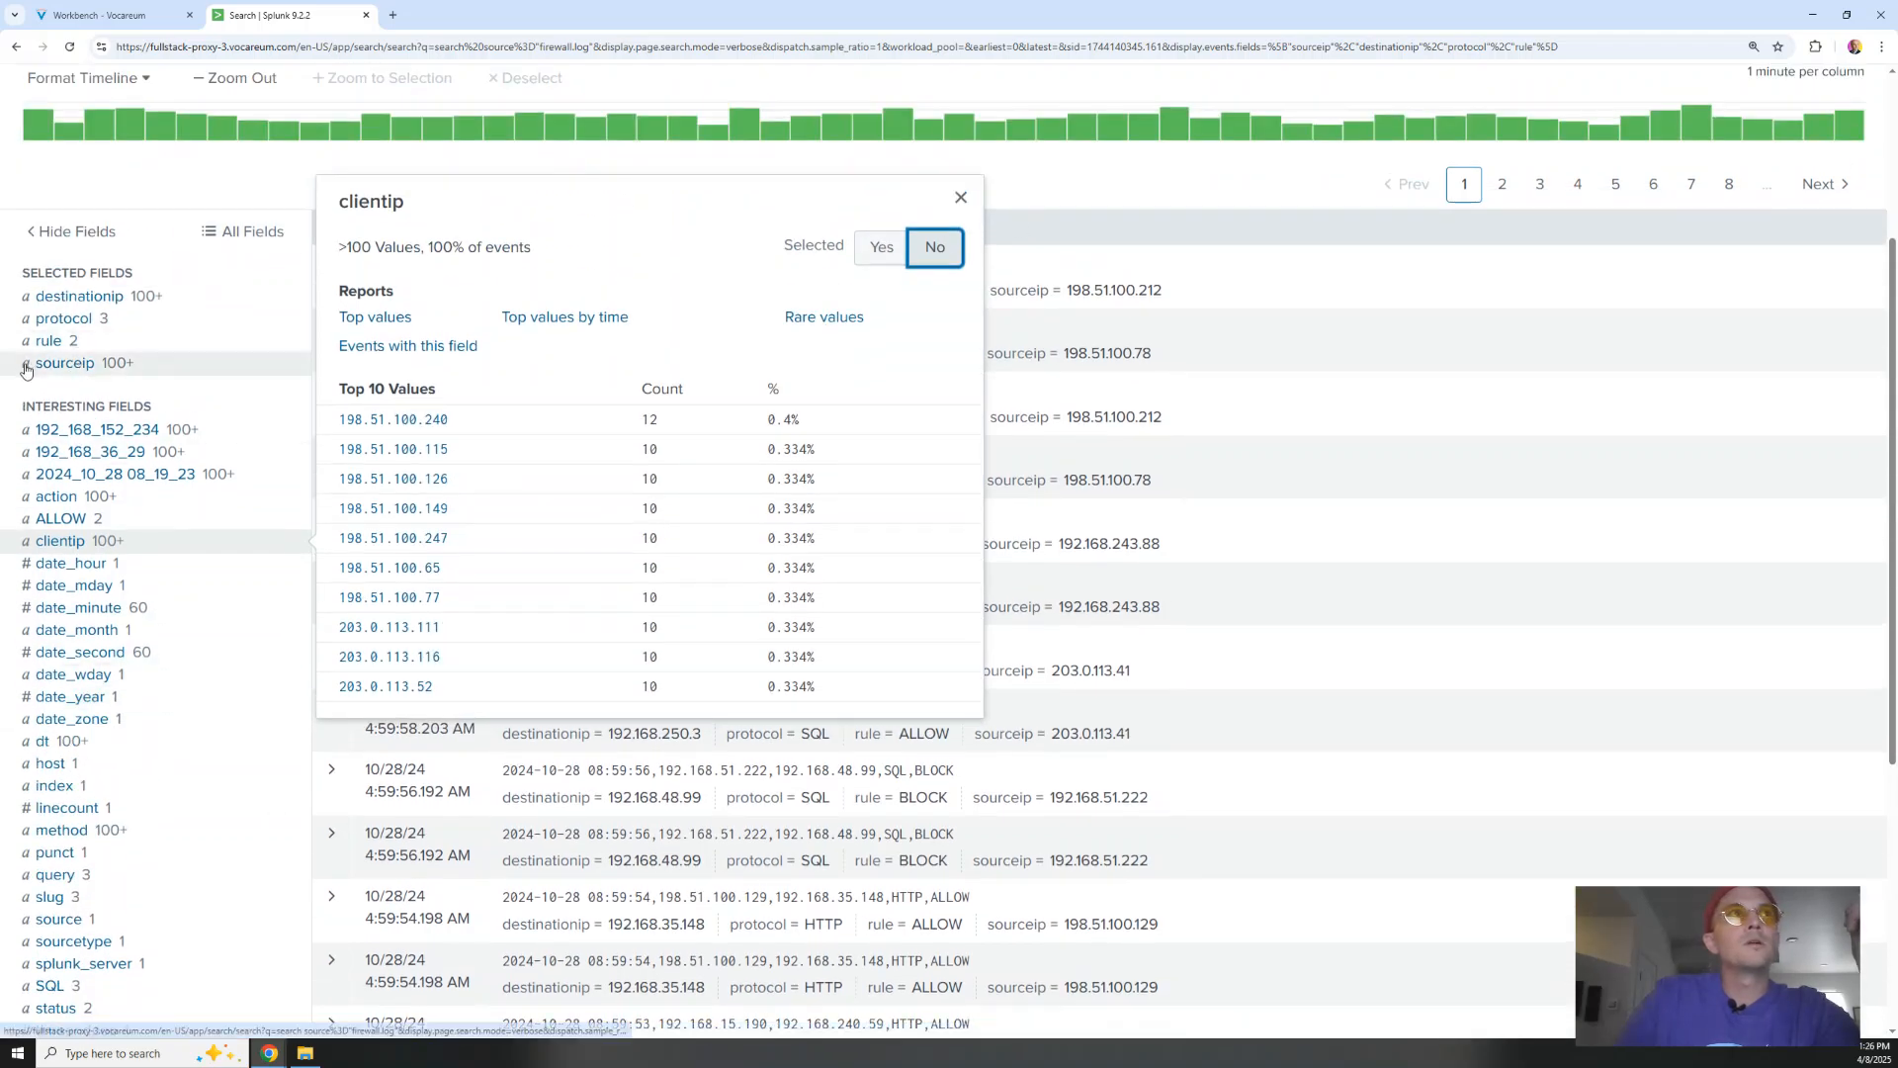
pyautogui.click(64, 362)
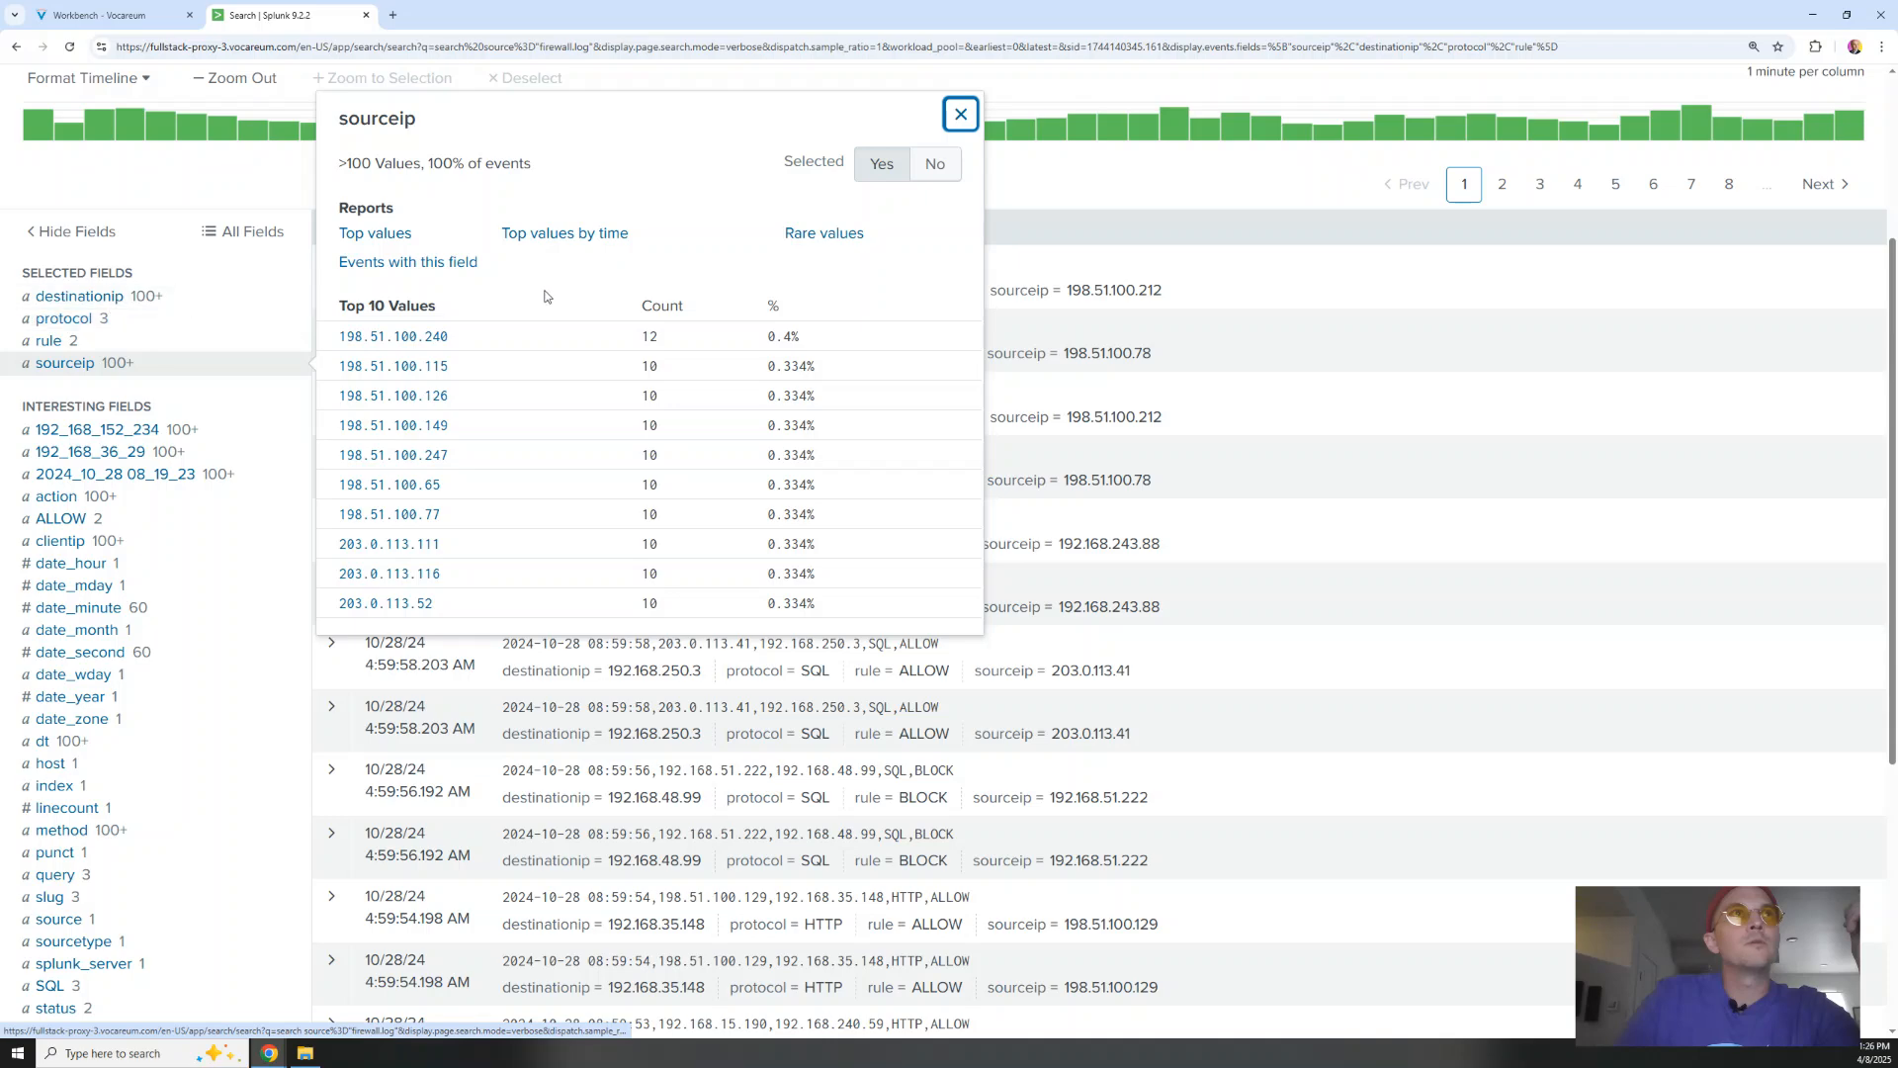
pyautogui.click(960, 115)
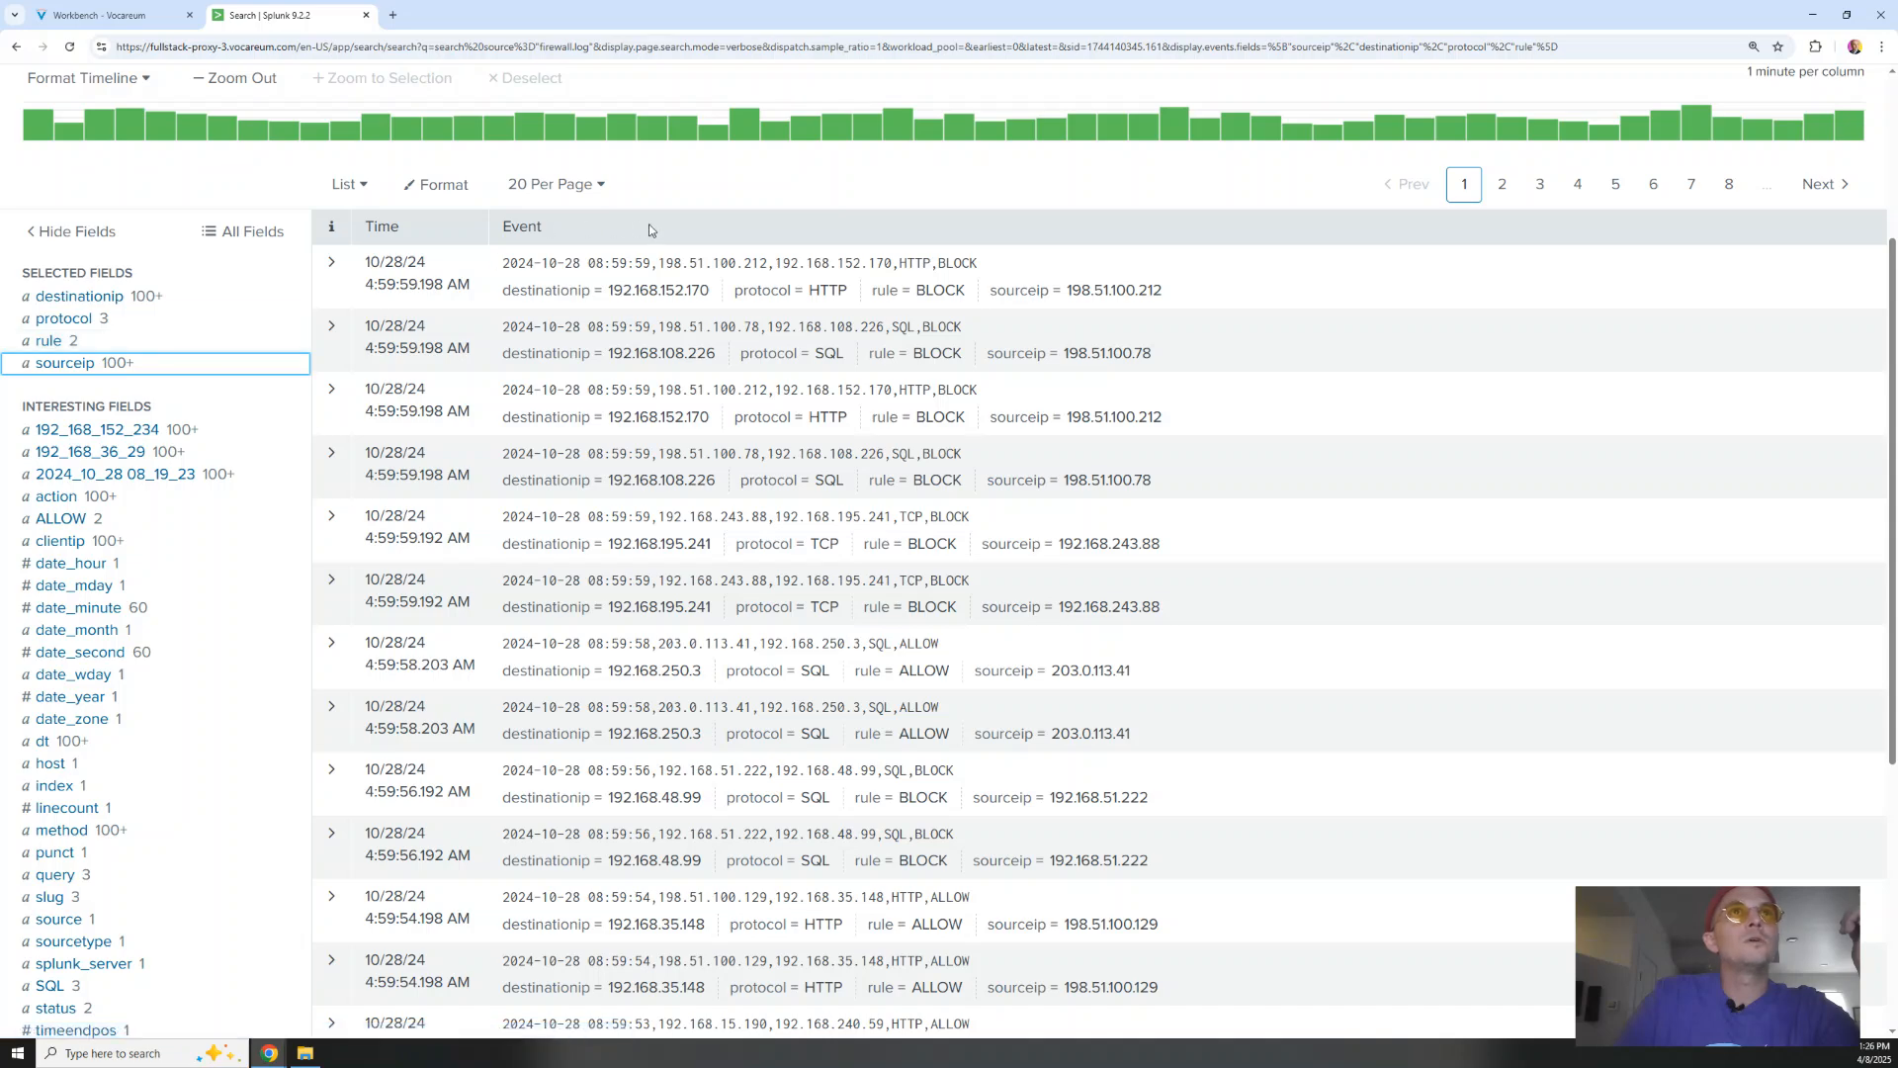
pyautogui.click(65, 368)
pyautogui.click(80, 302)
pyautogui.rightClick(69, 351)
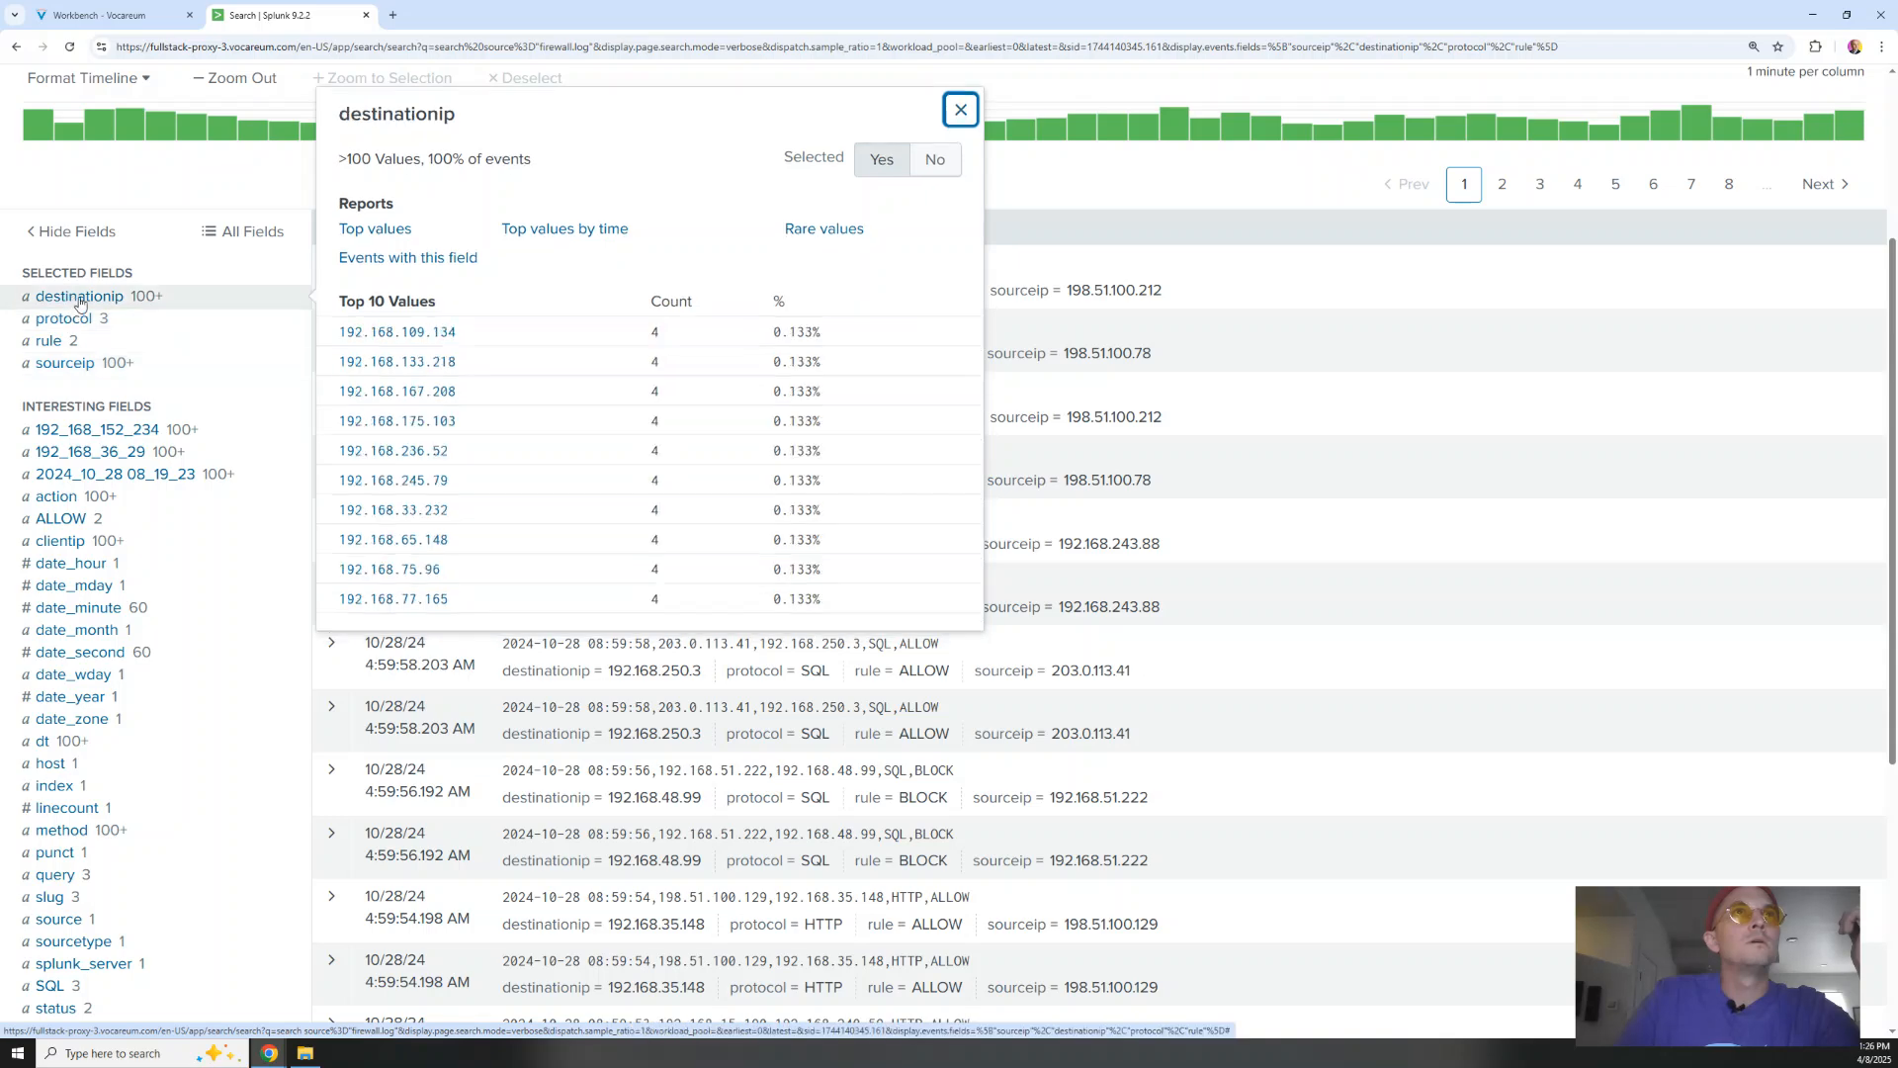
pyautogui.click(961, 110)
pyautogui.click(961, 110)
# Add the term SQL to the source="firewall.log" query and run the search
pyautogui.scroll(2, 199, 428)
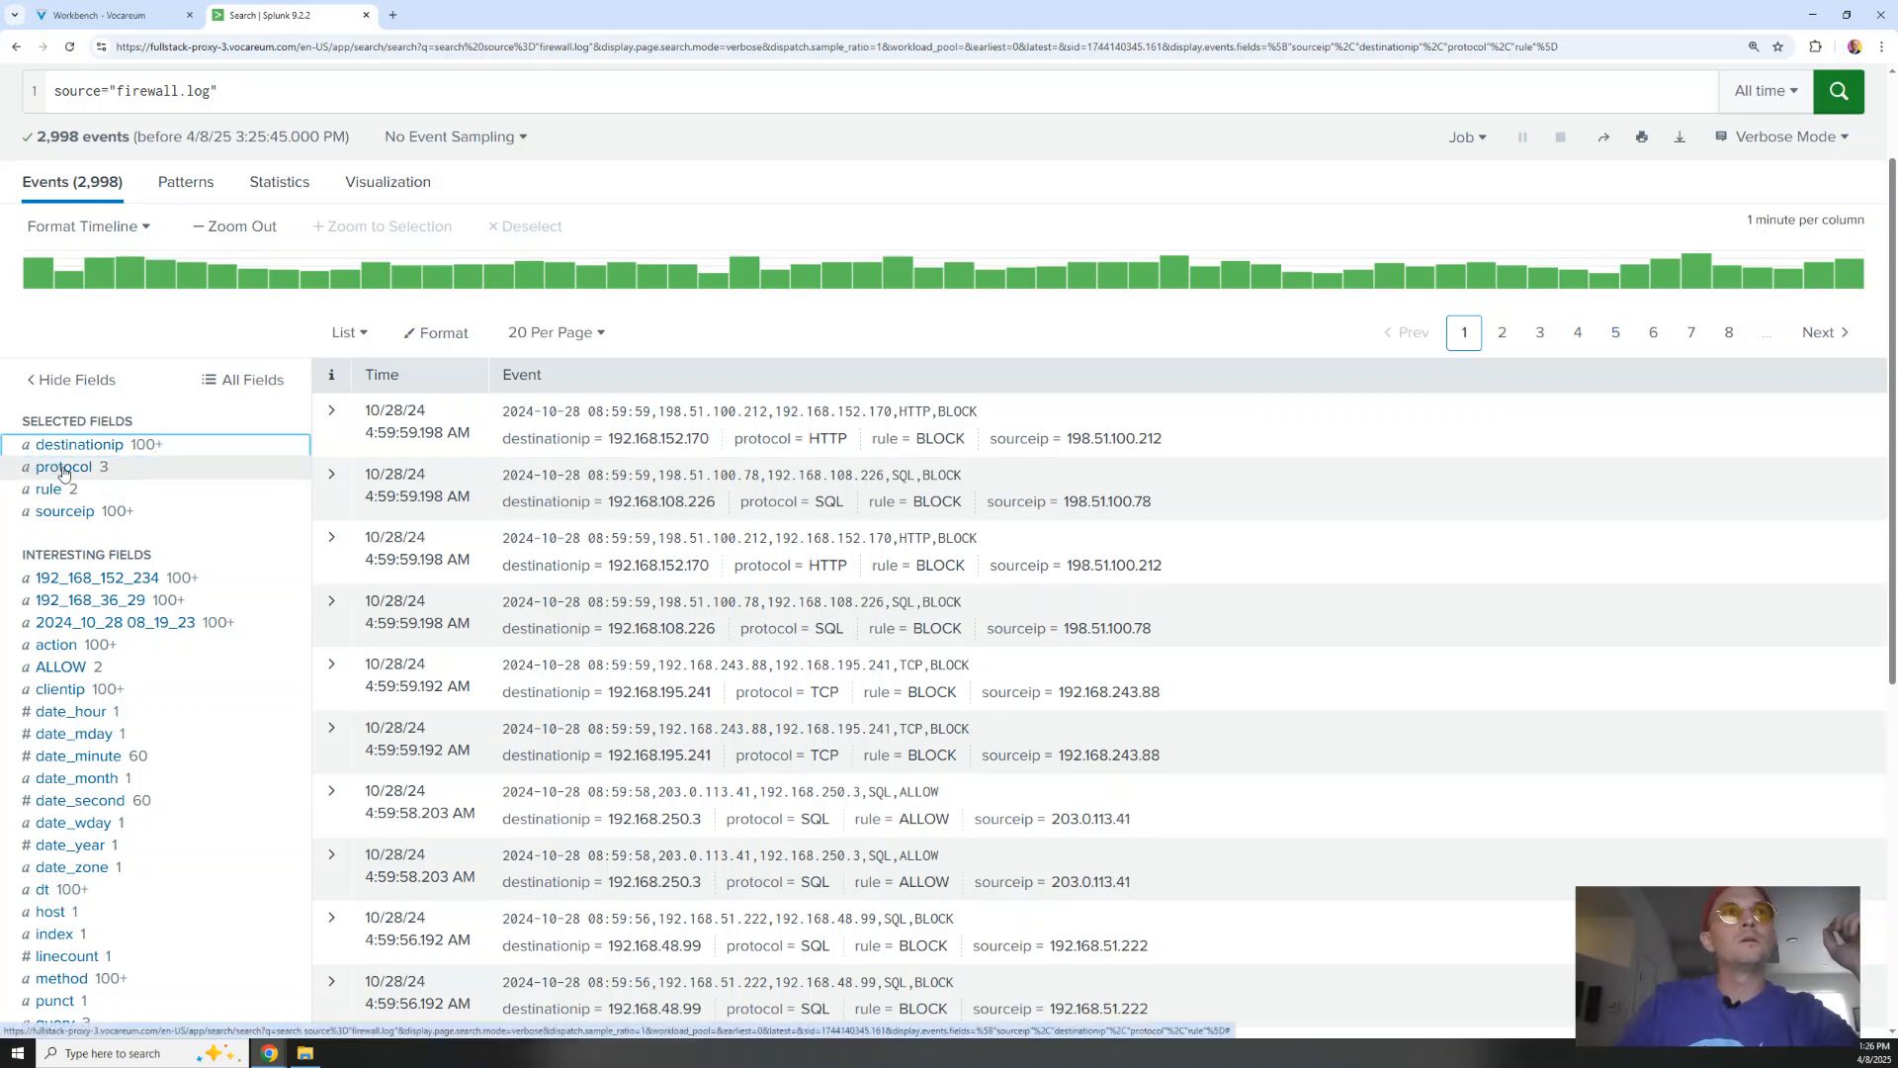
pyautogui.click(255, 90)
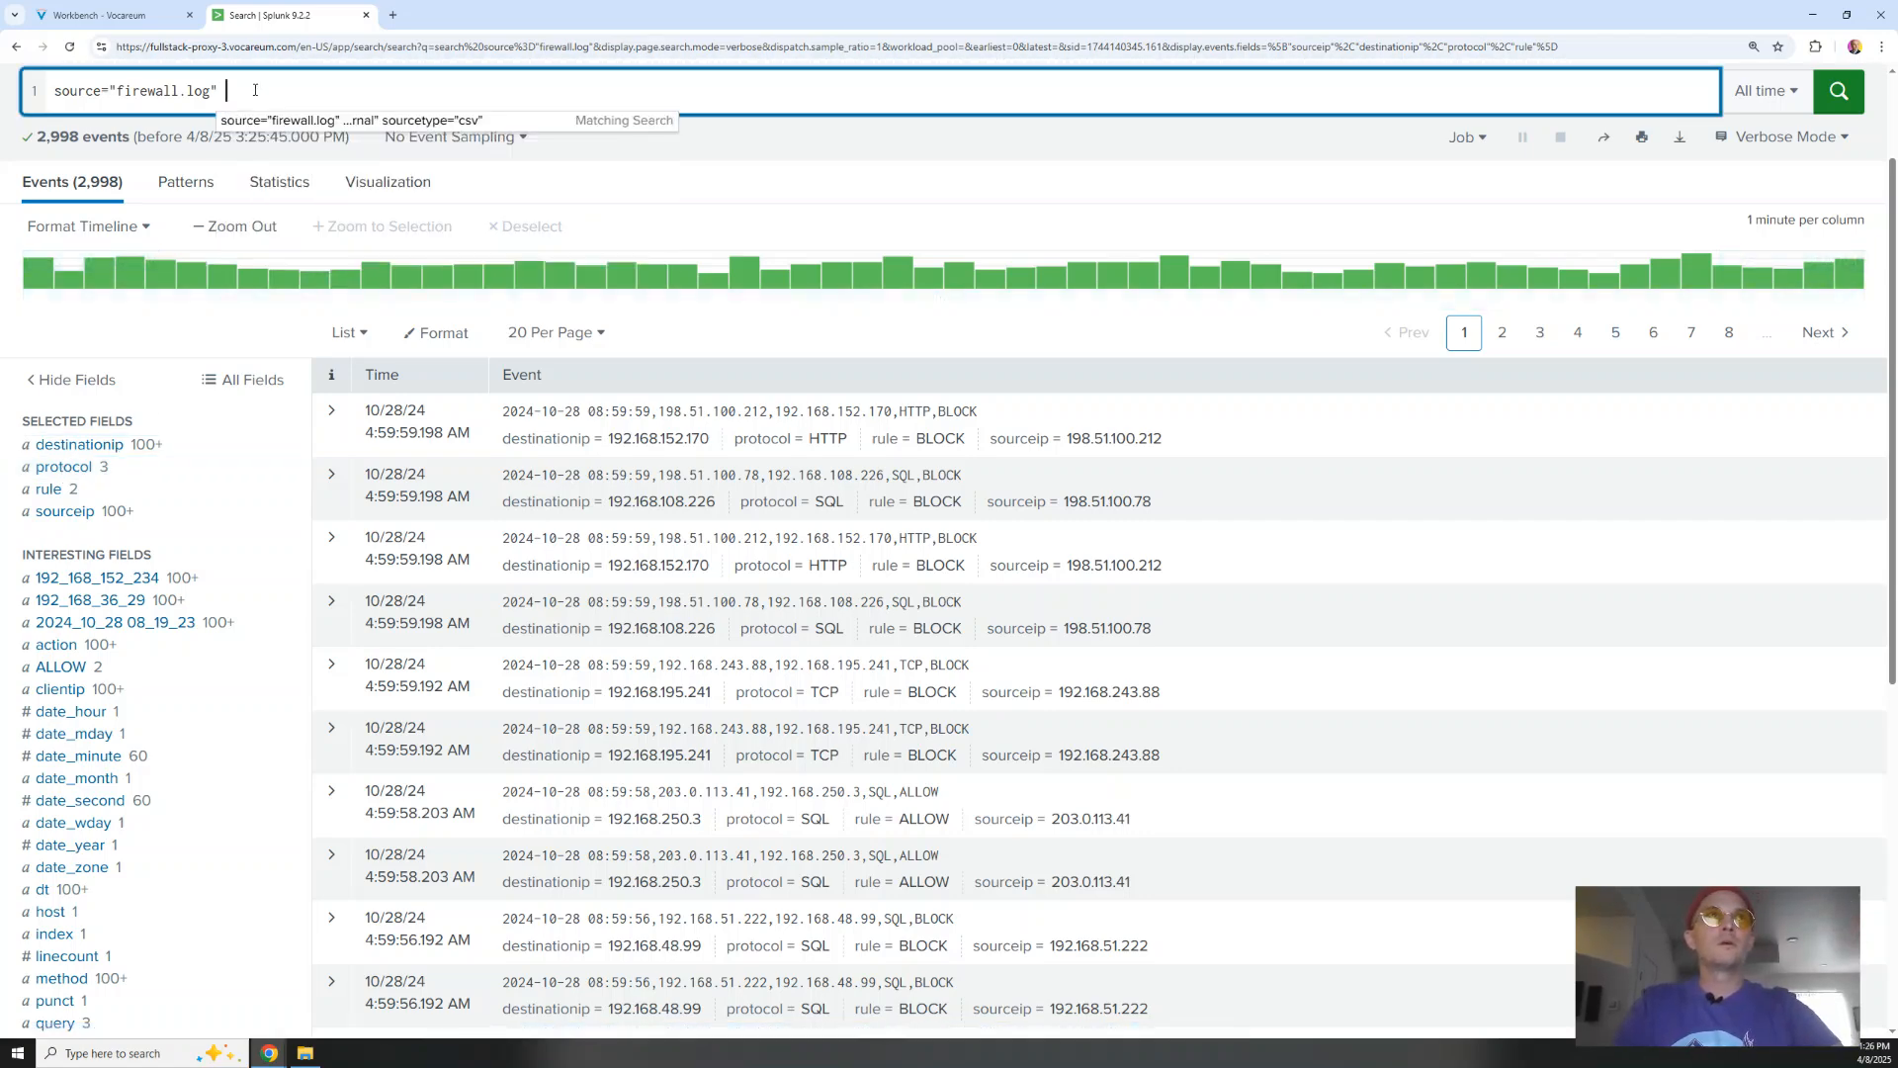
pyautogui.write('SQL')
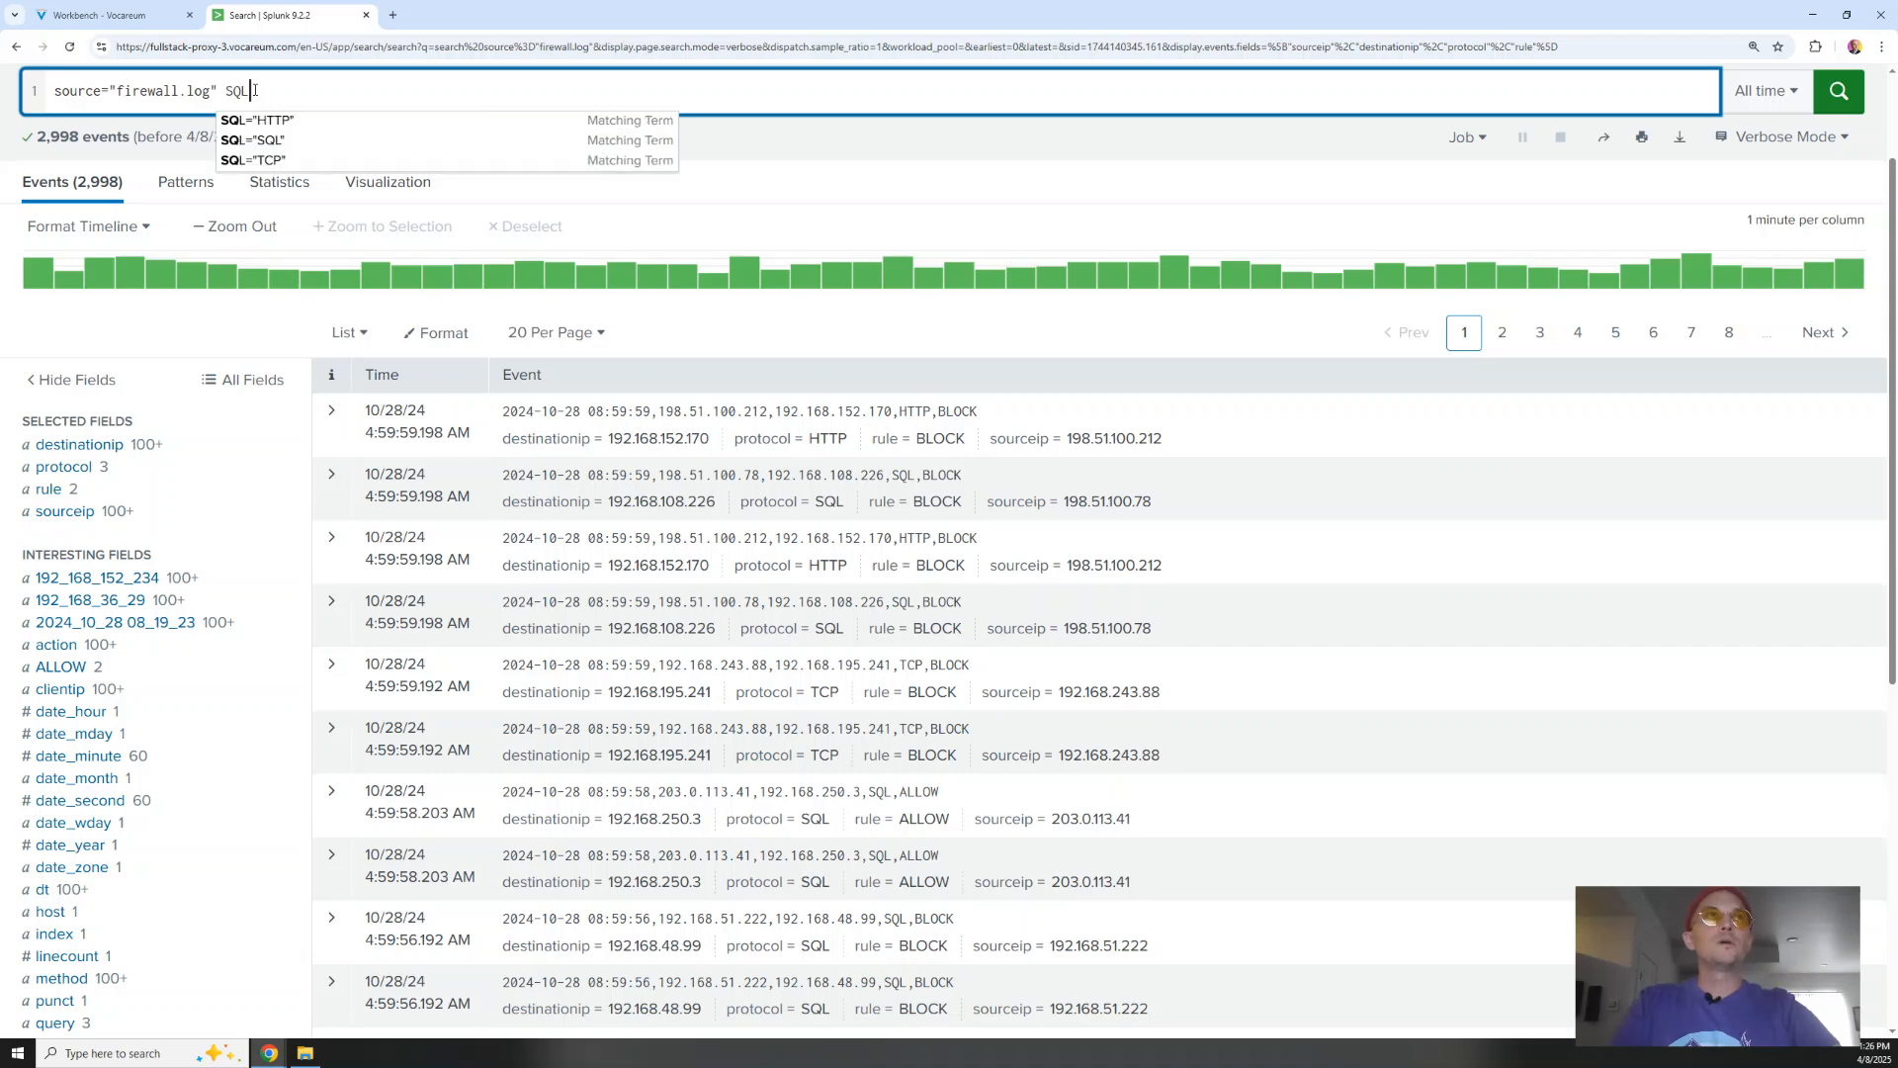
pyautogui.press('Return')
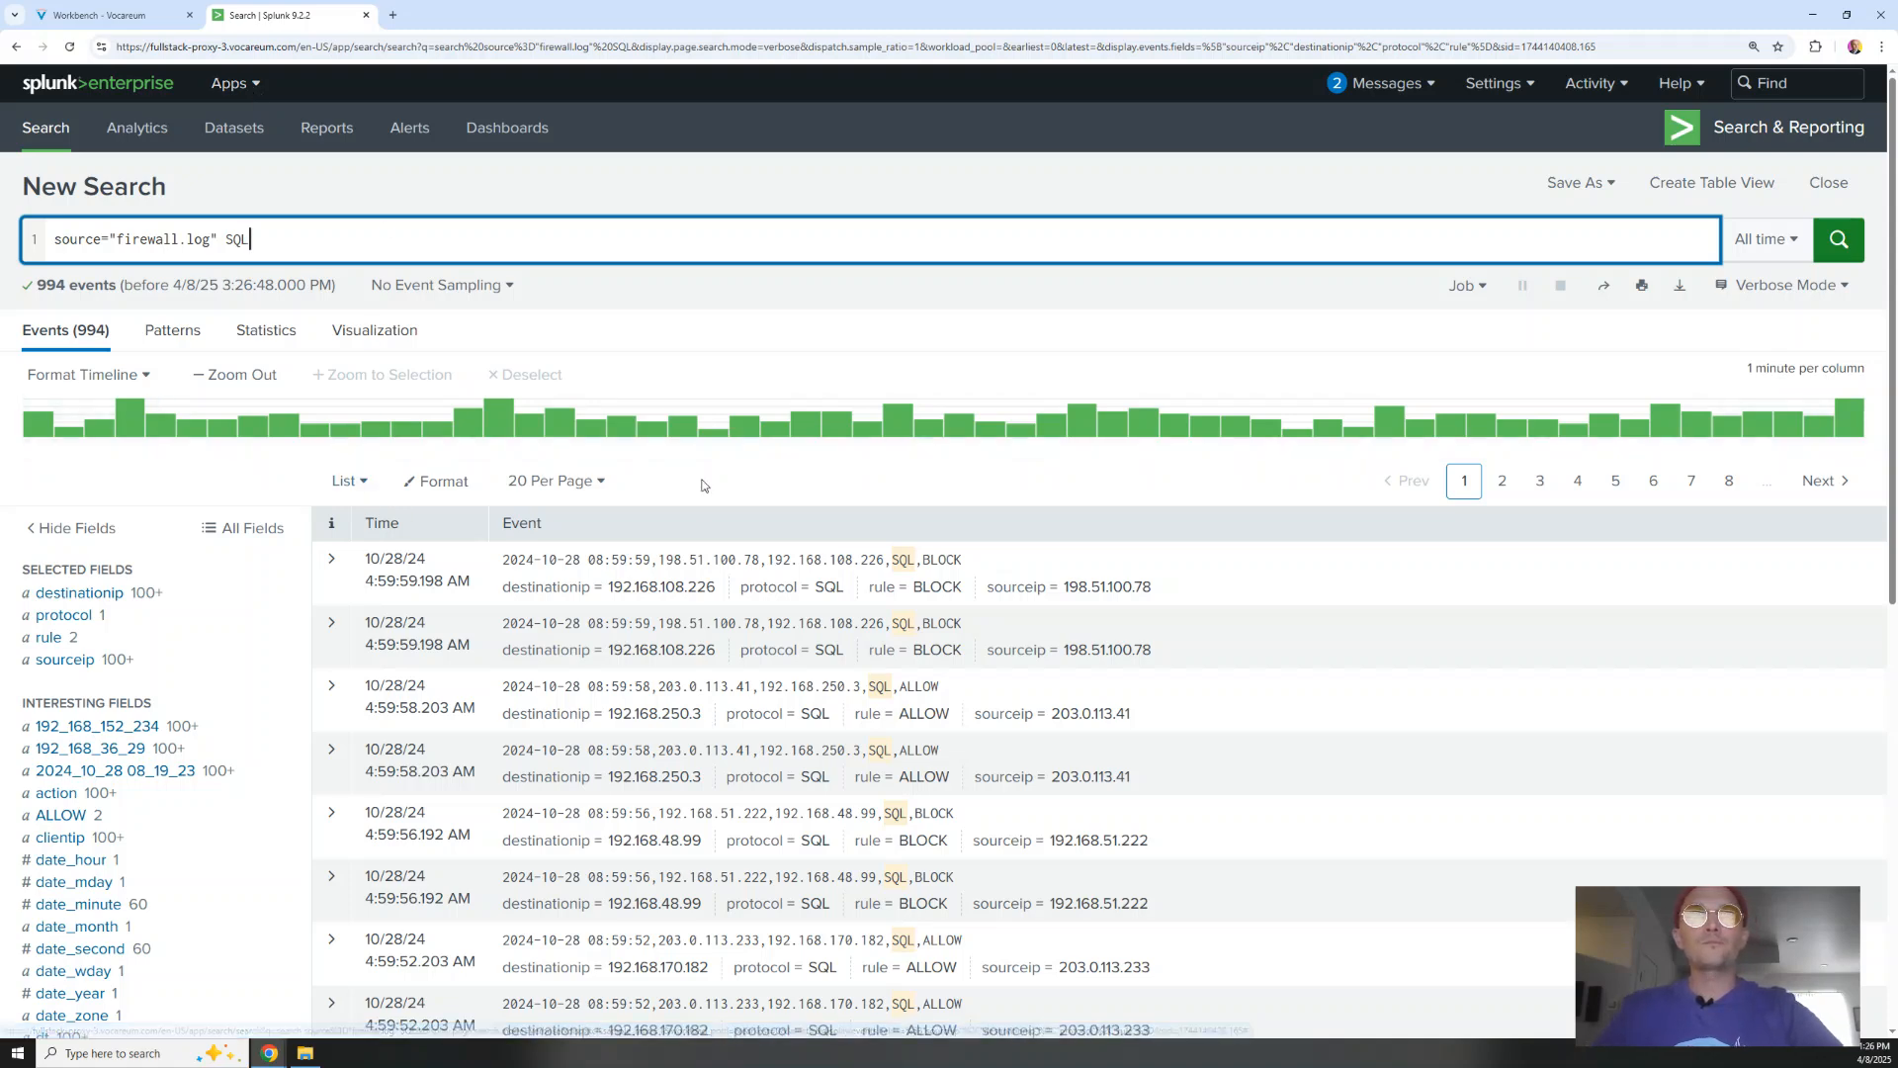
# Review the top sourceip and destinationip values for the SQL firewall events
pyautogui.scroll(-1, 1410, 654)
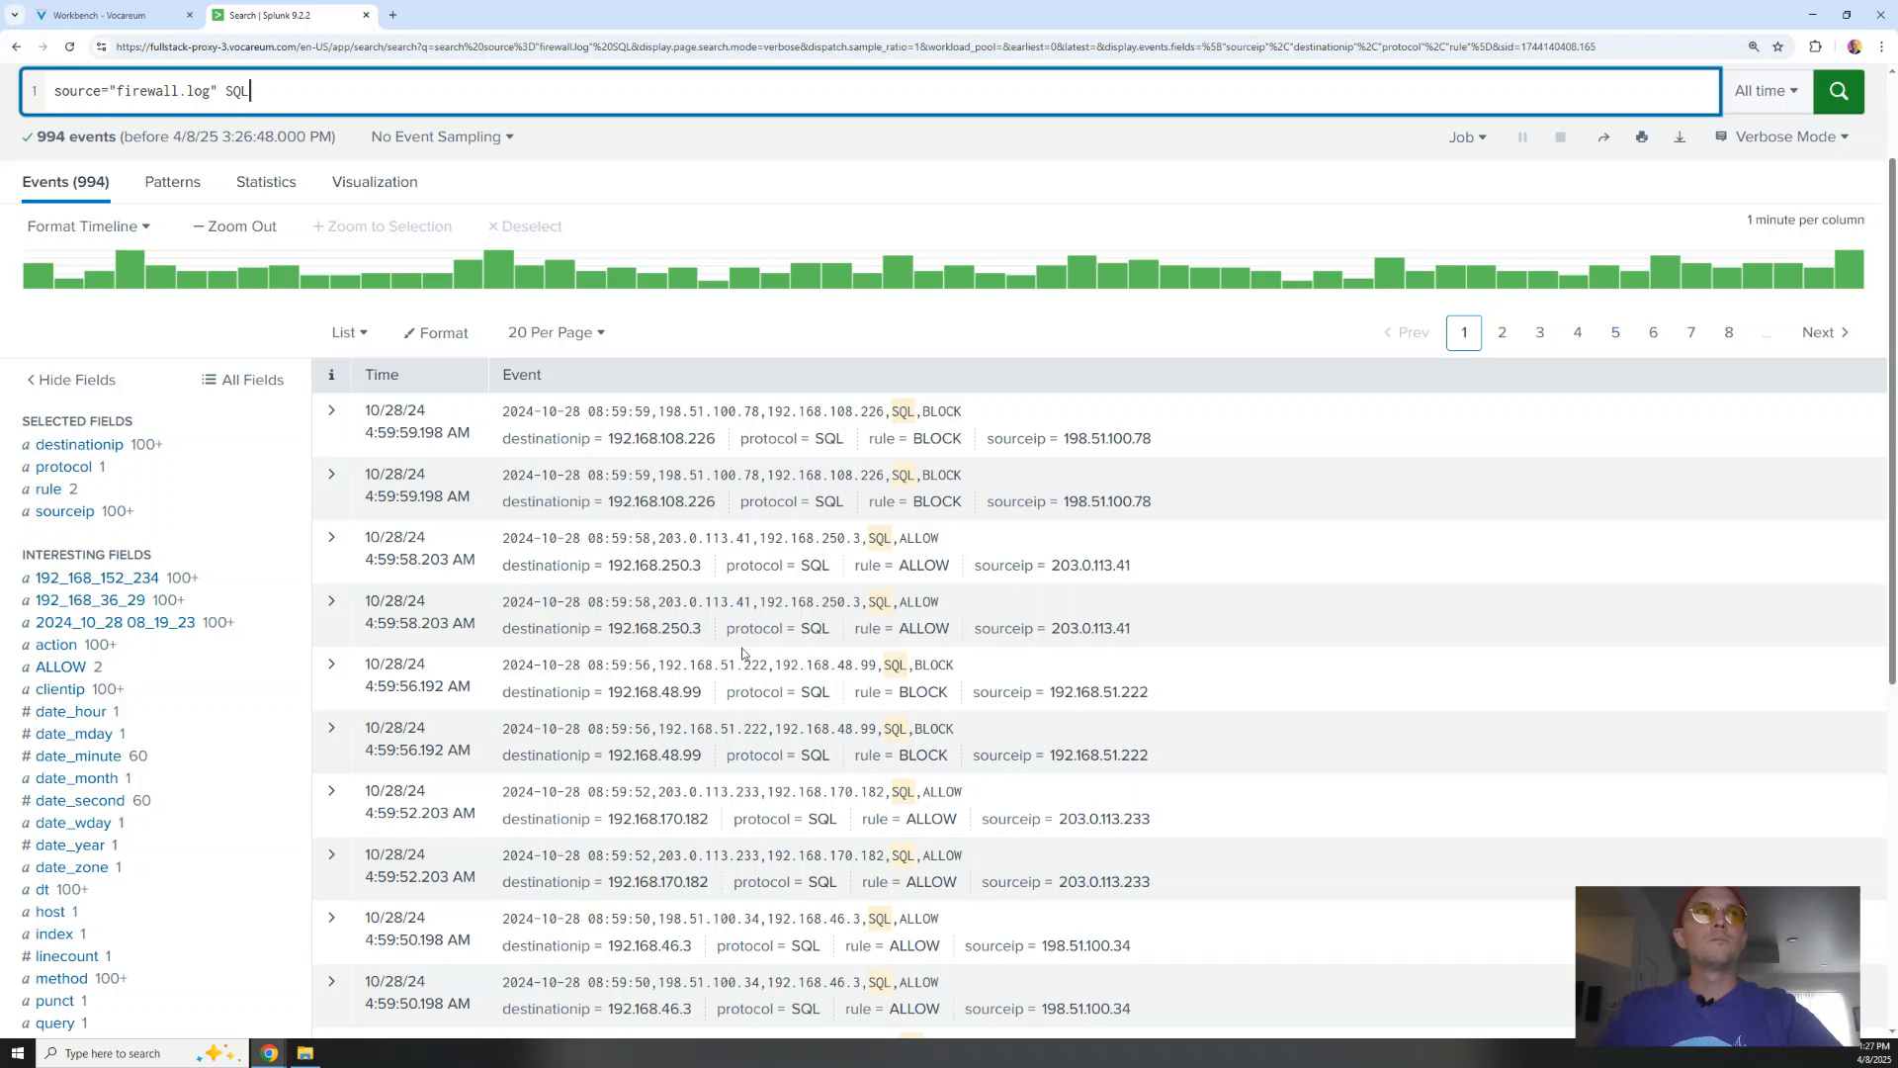
pyautogui.click(32, 512)
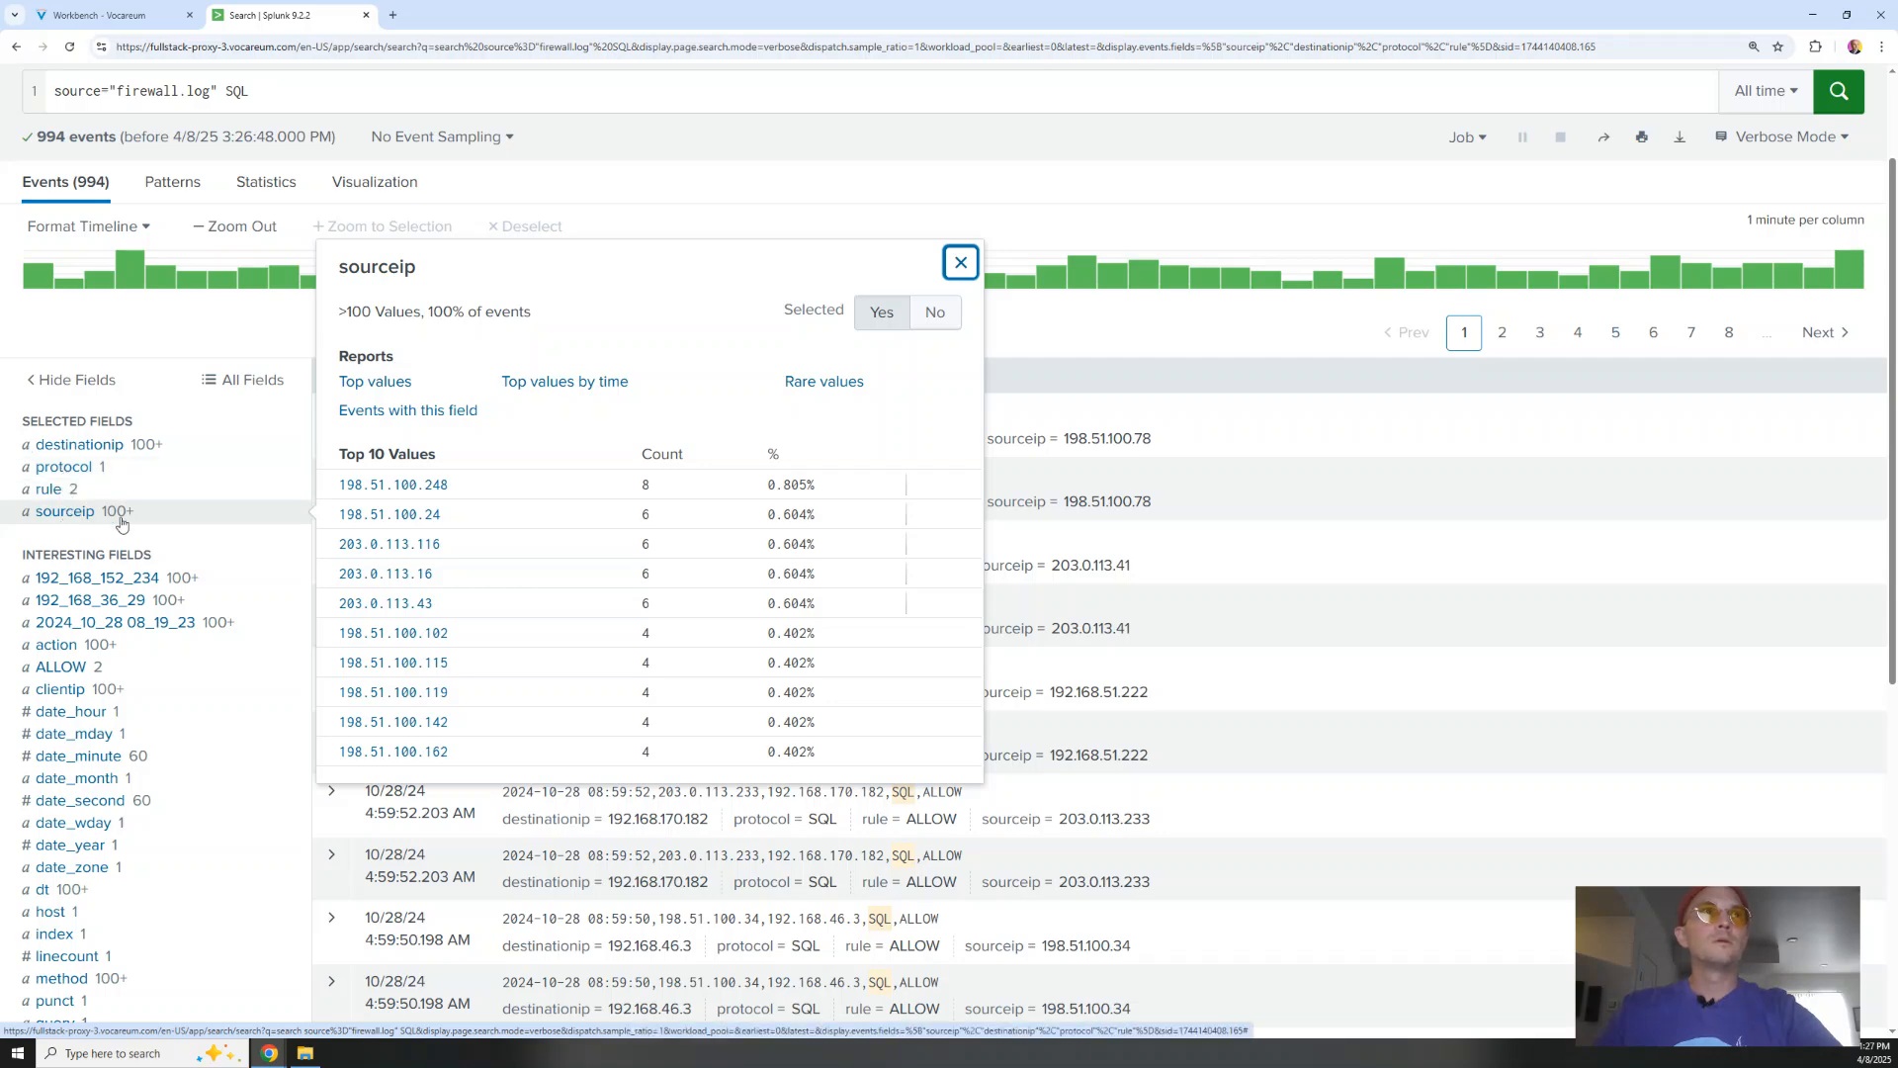
pyautogui.click(975, 266)
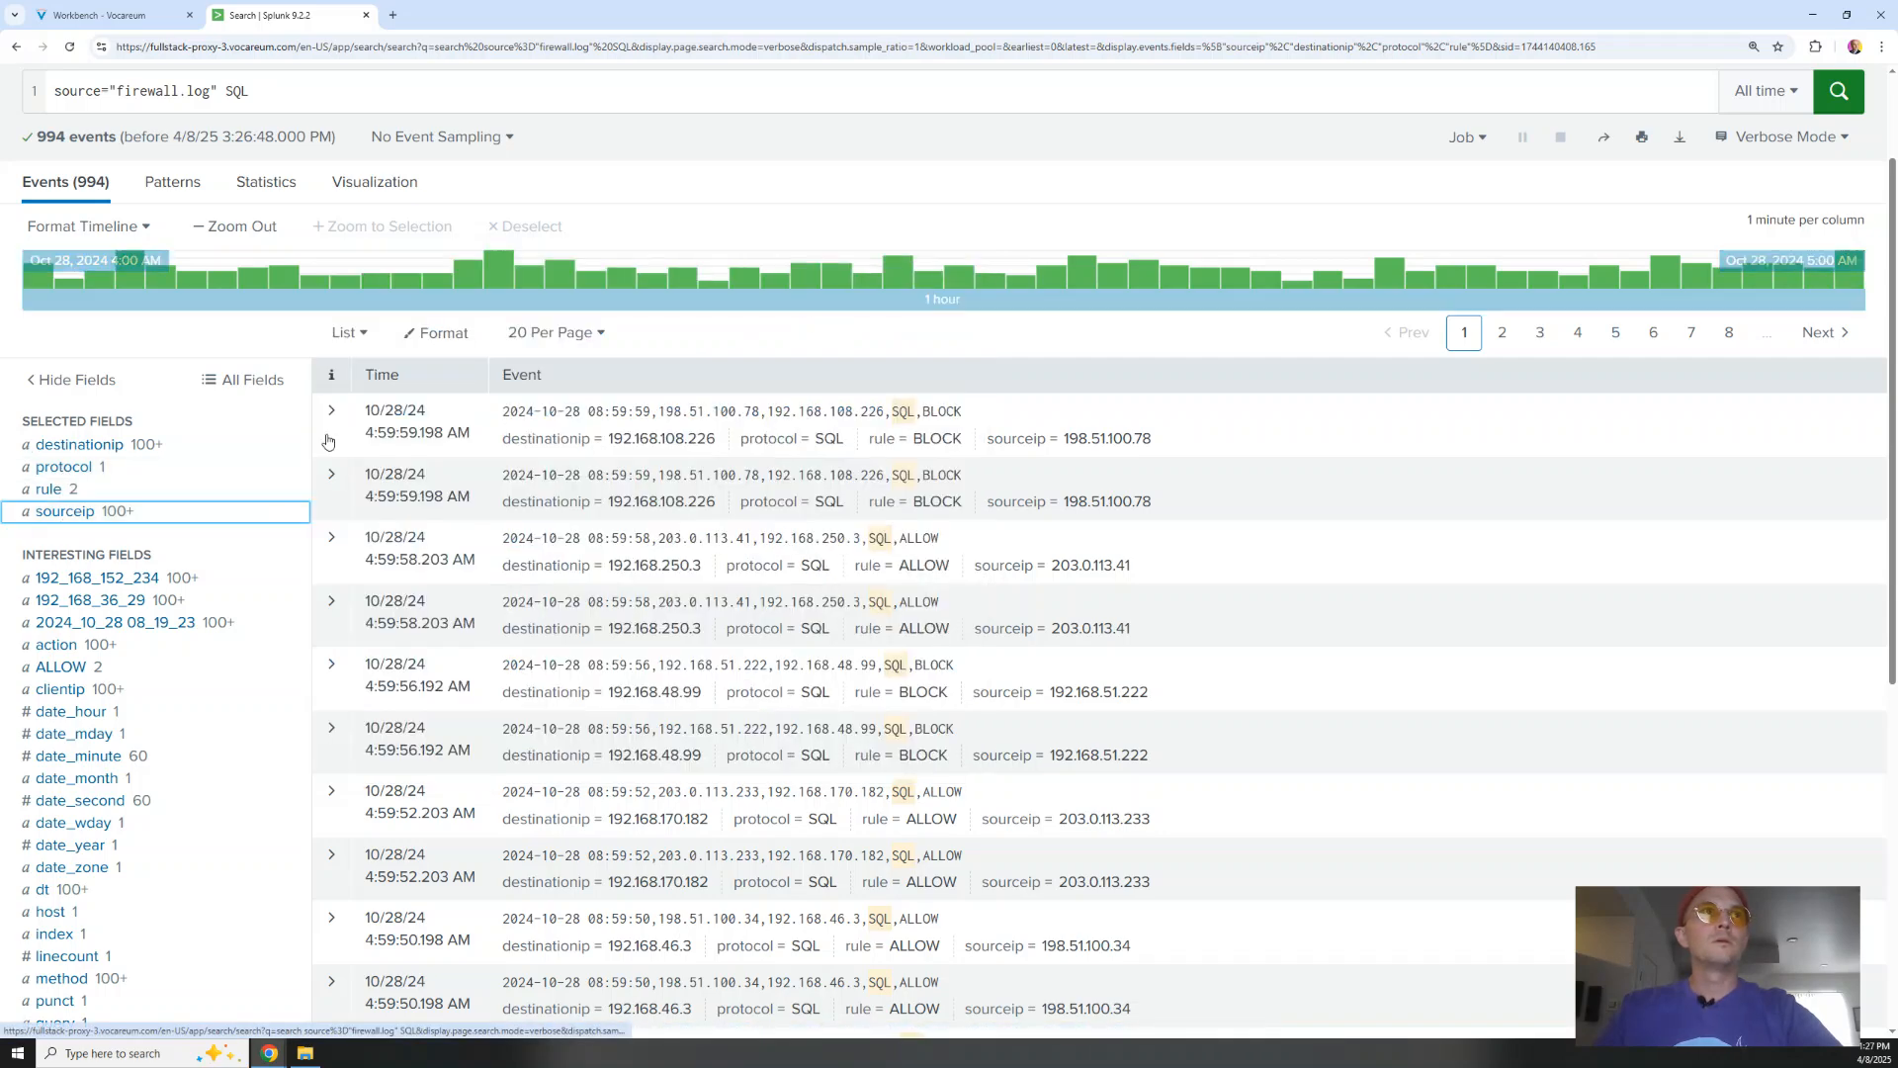
pyautogui.click(79, 443)
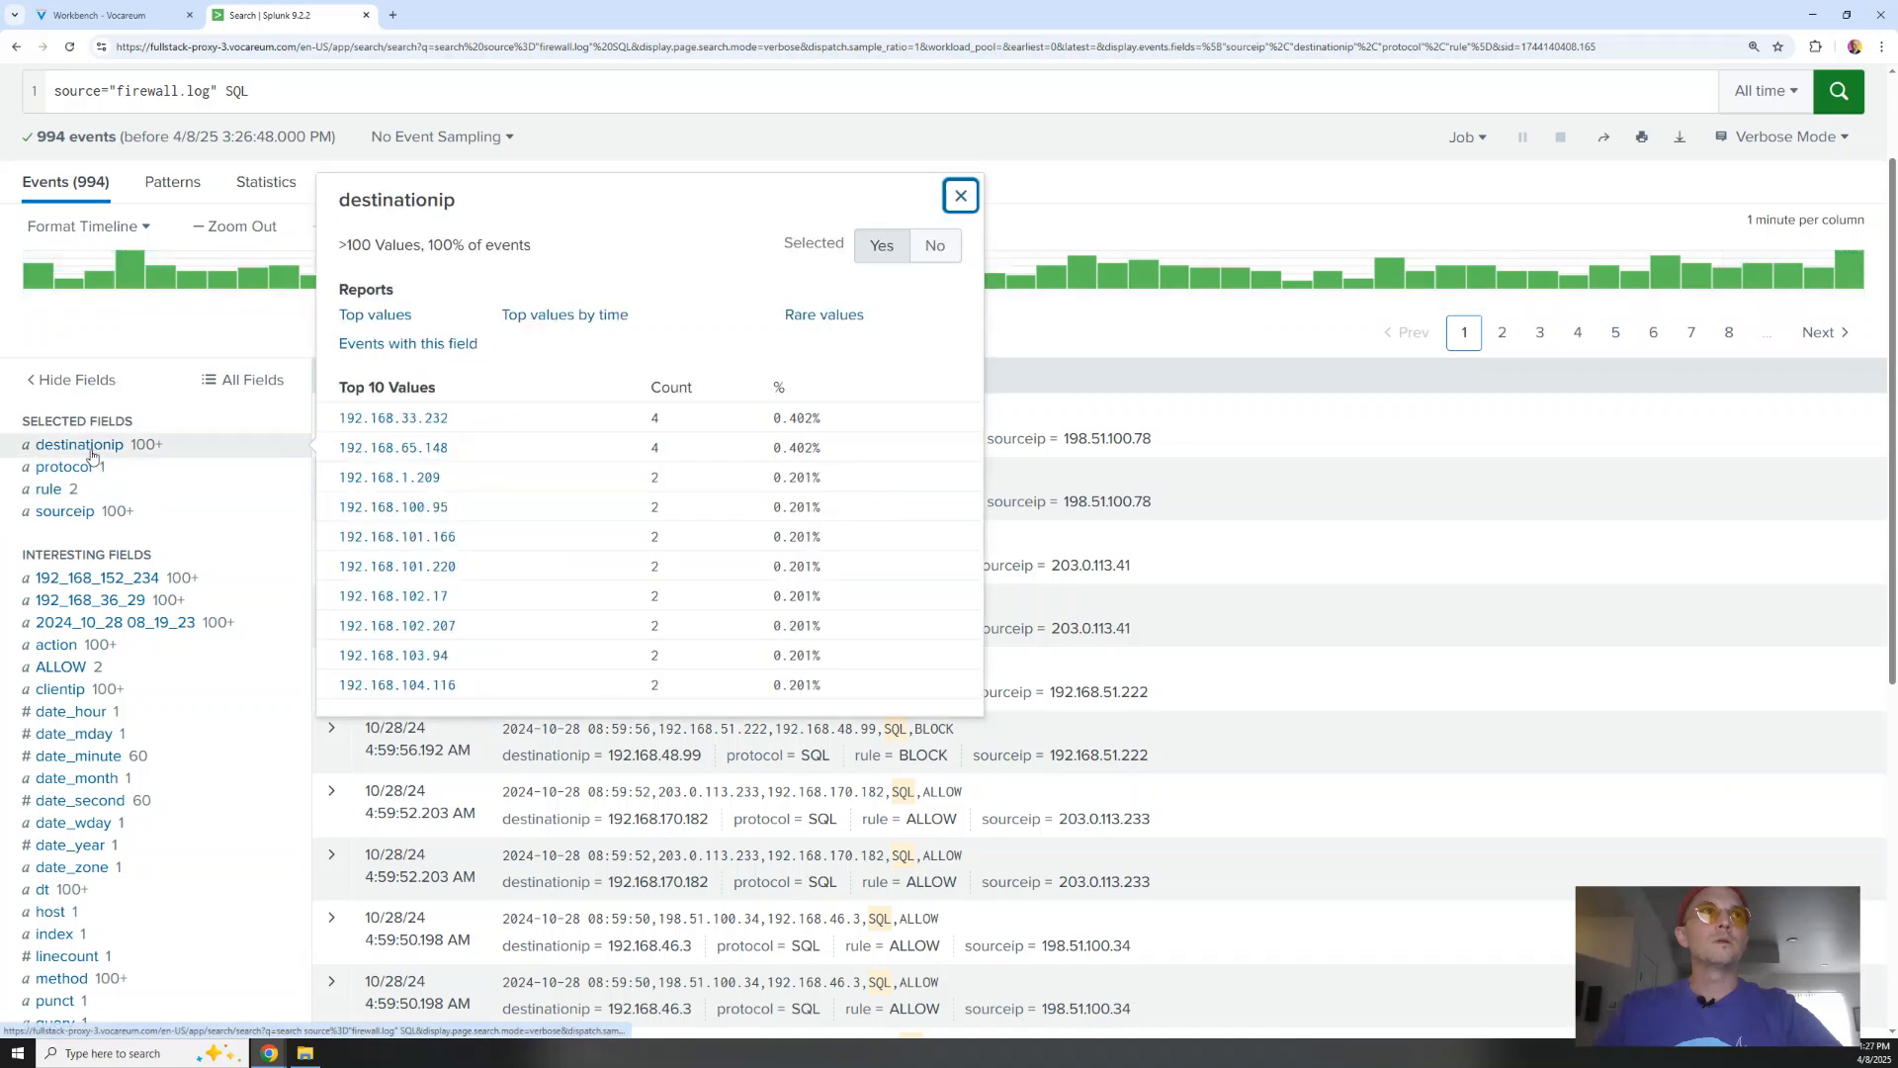
pyautogui.click(935, 247)
pyautogui.click(65, 870)
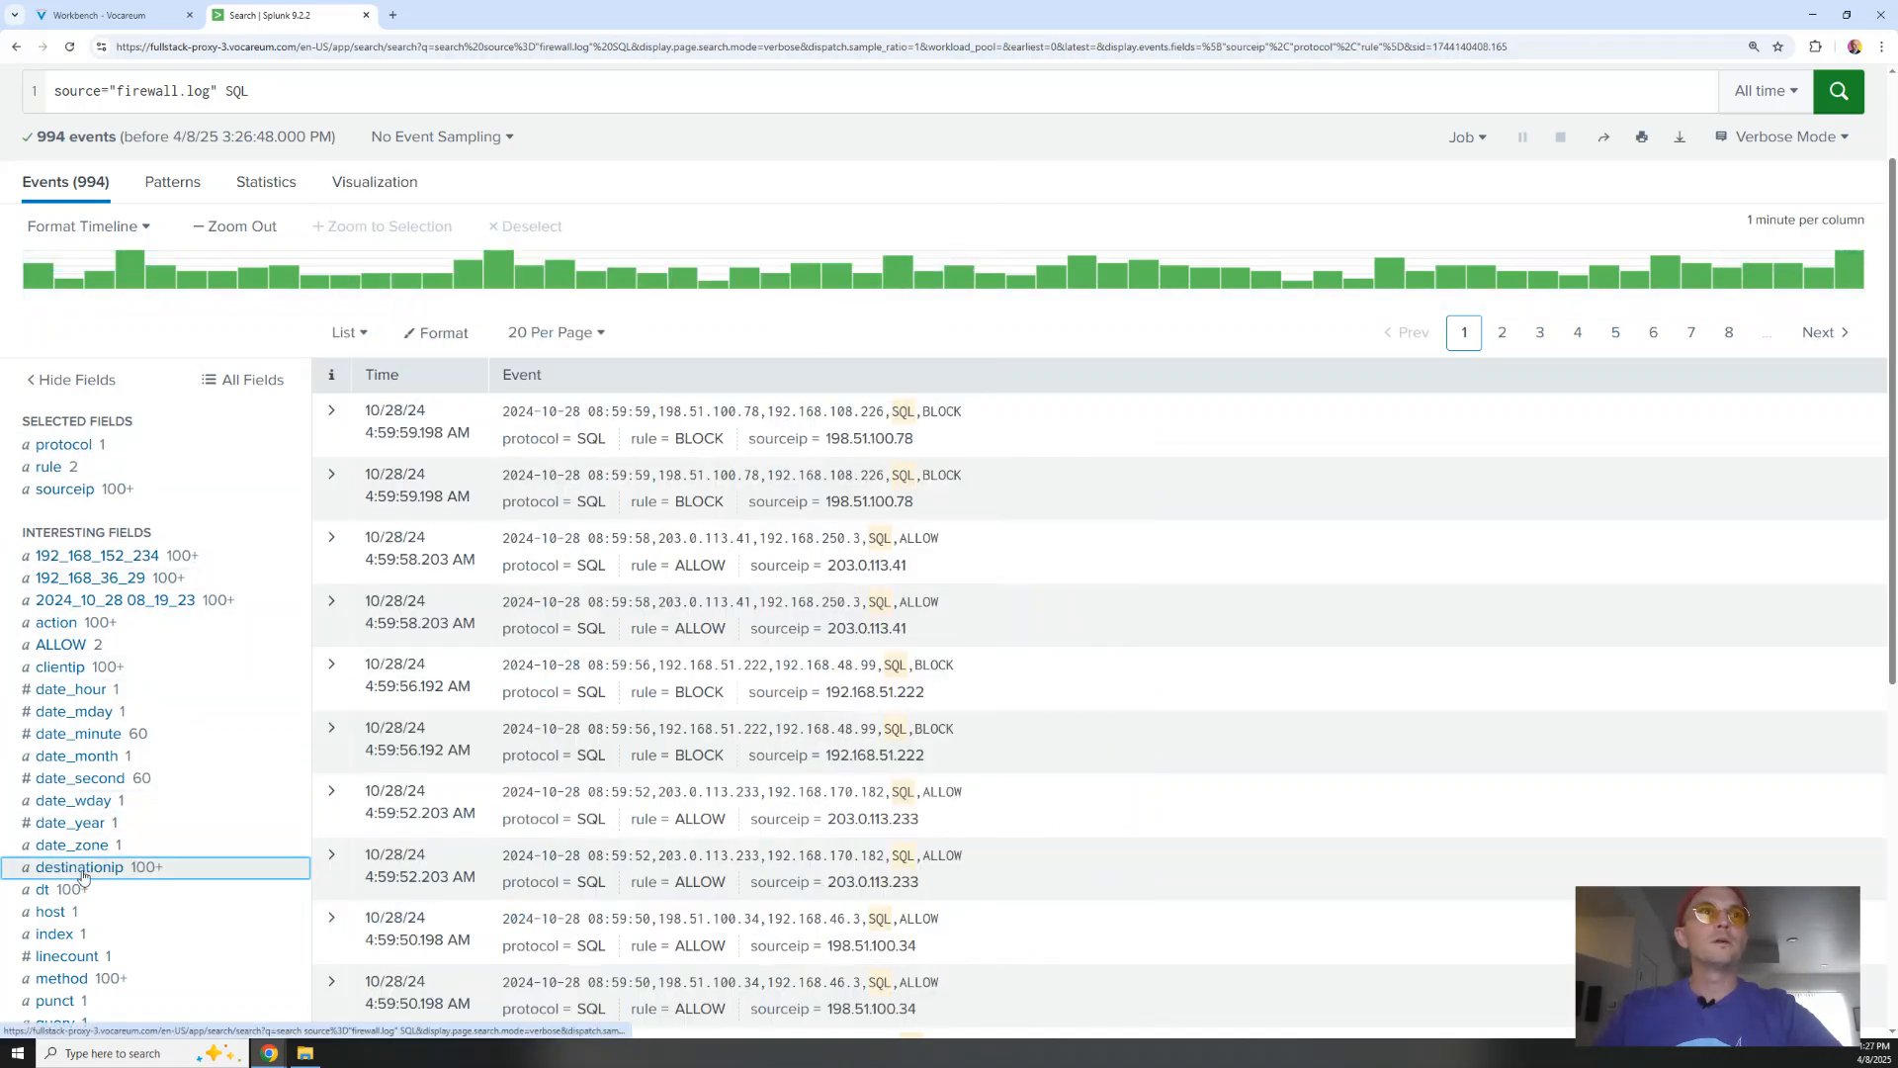
pyautogui.click(64, 870)
pyautogui.click(881, 245)
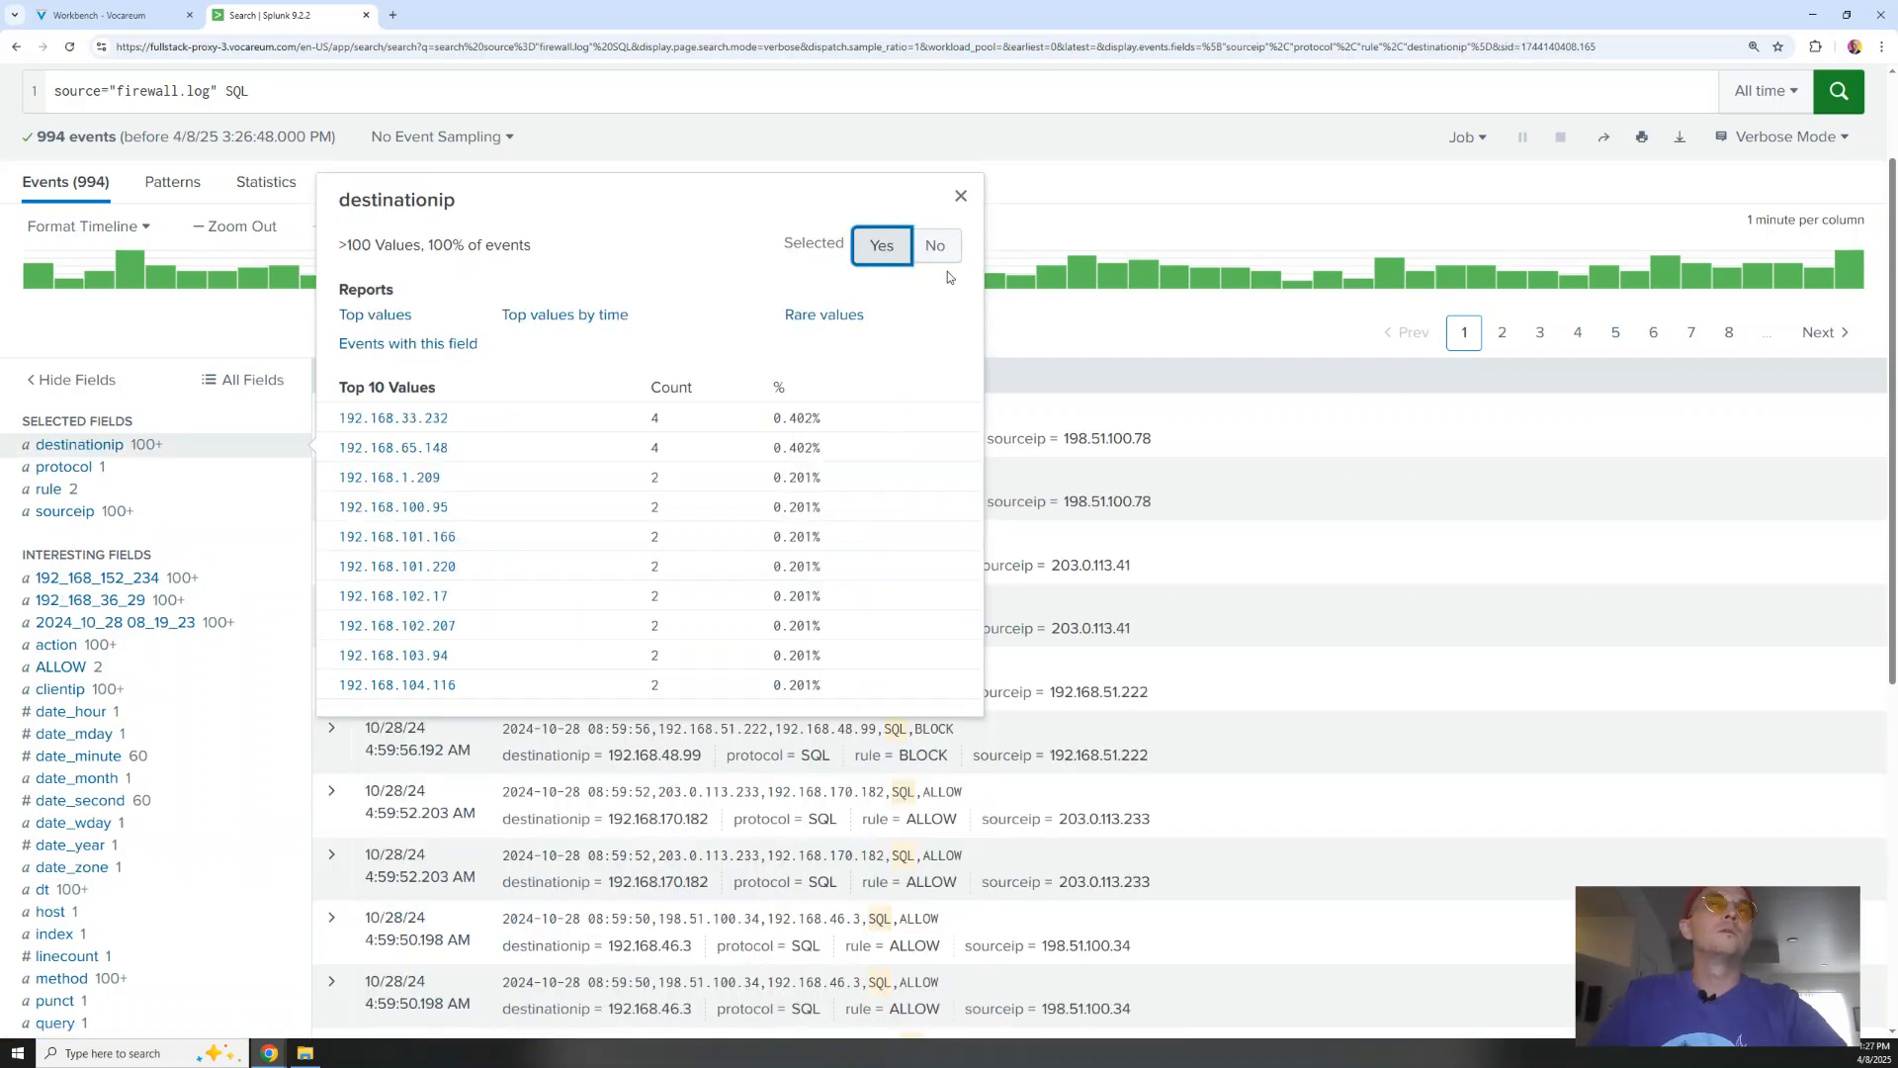
pyautogui.click(960, 197)
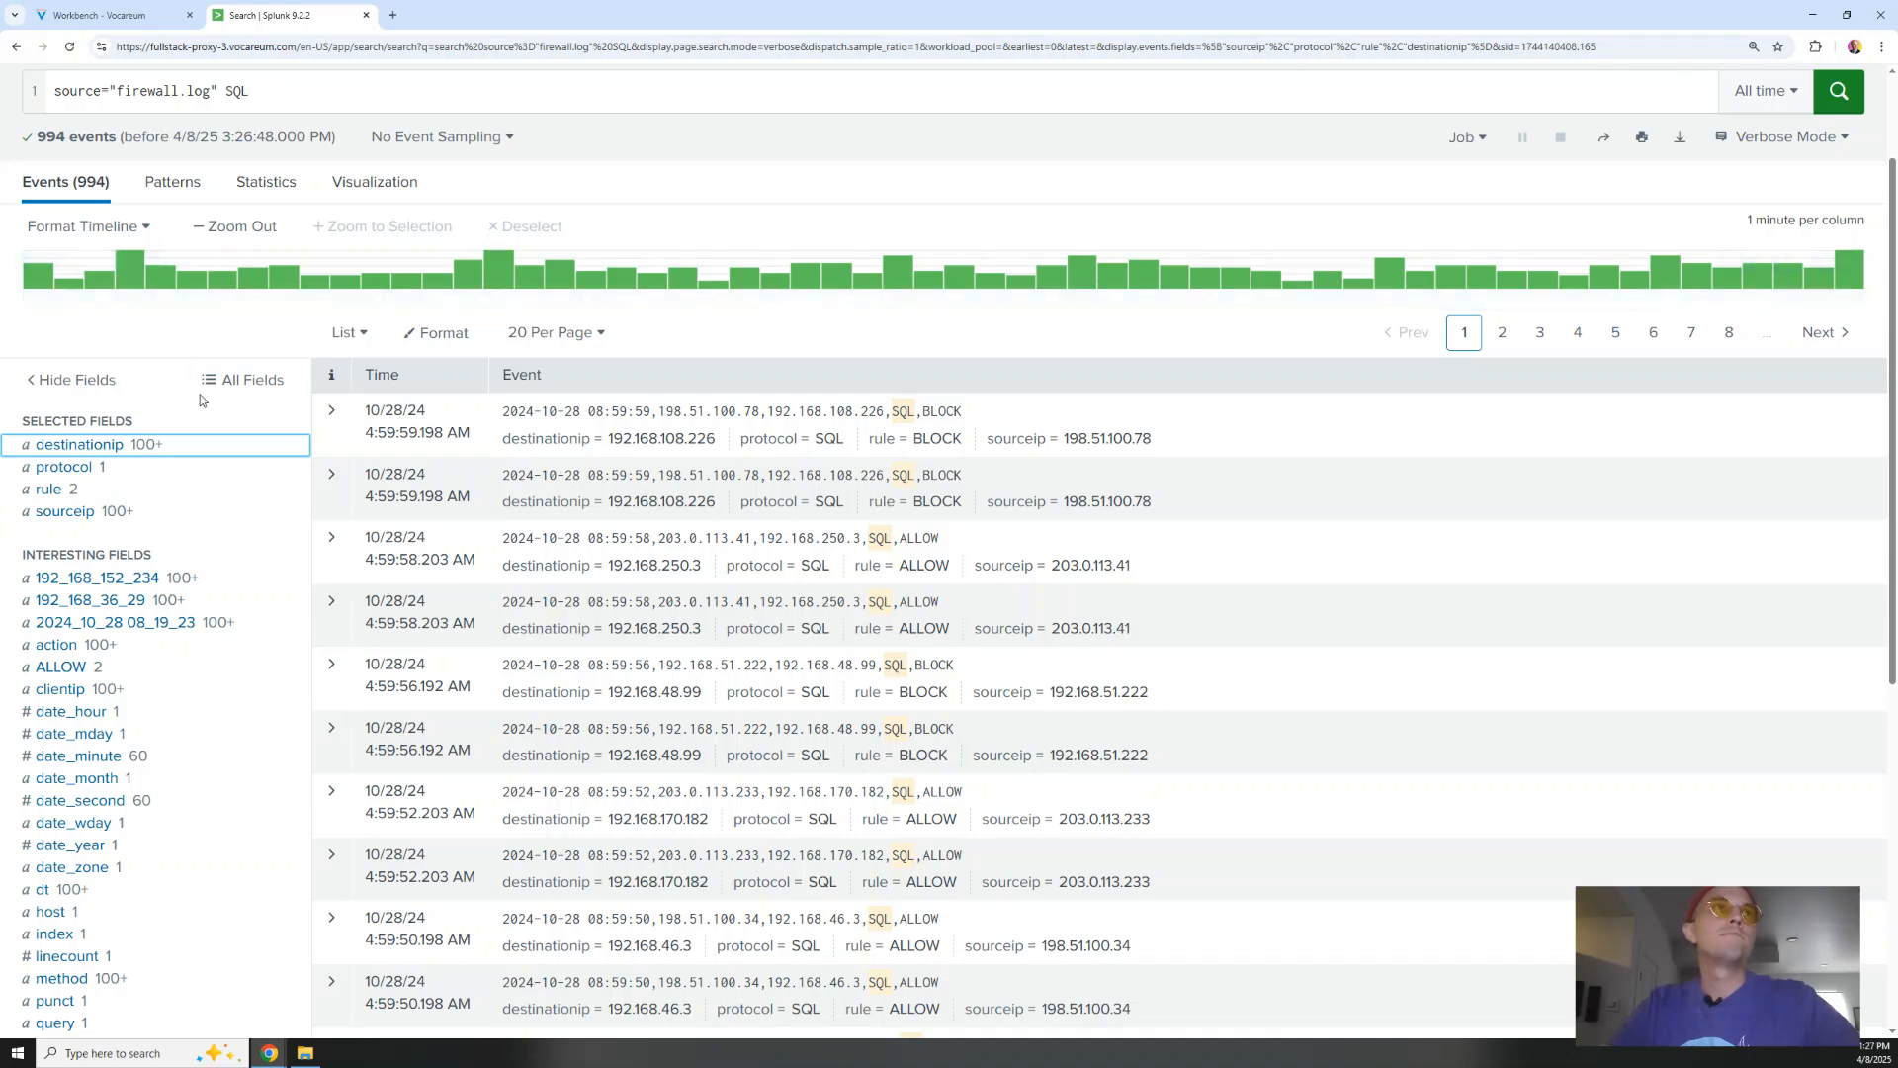
# Examine the full list of available fields, sorting it by field name and by selection, and close it
pyautogui.click(243, 384)
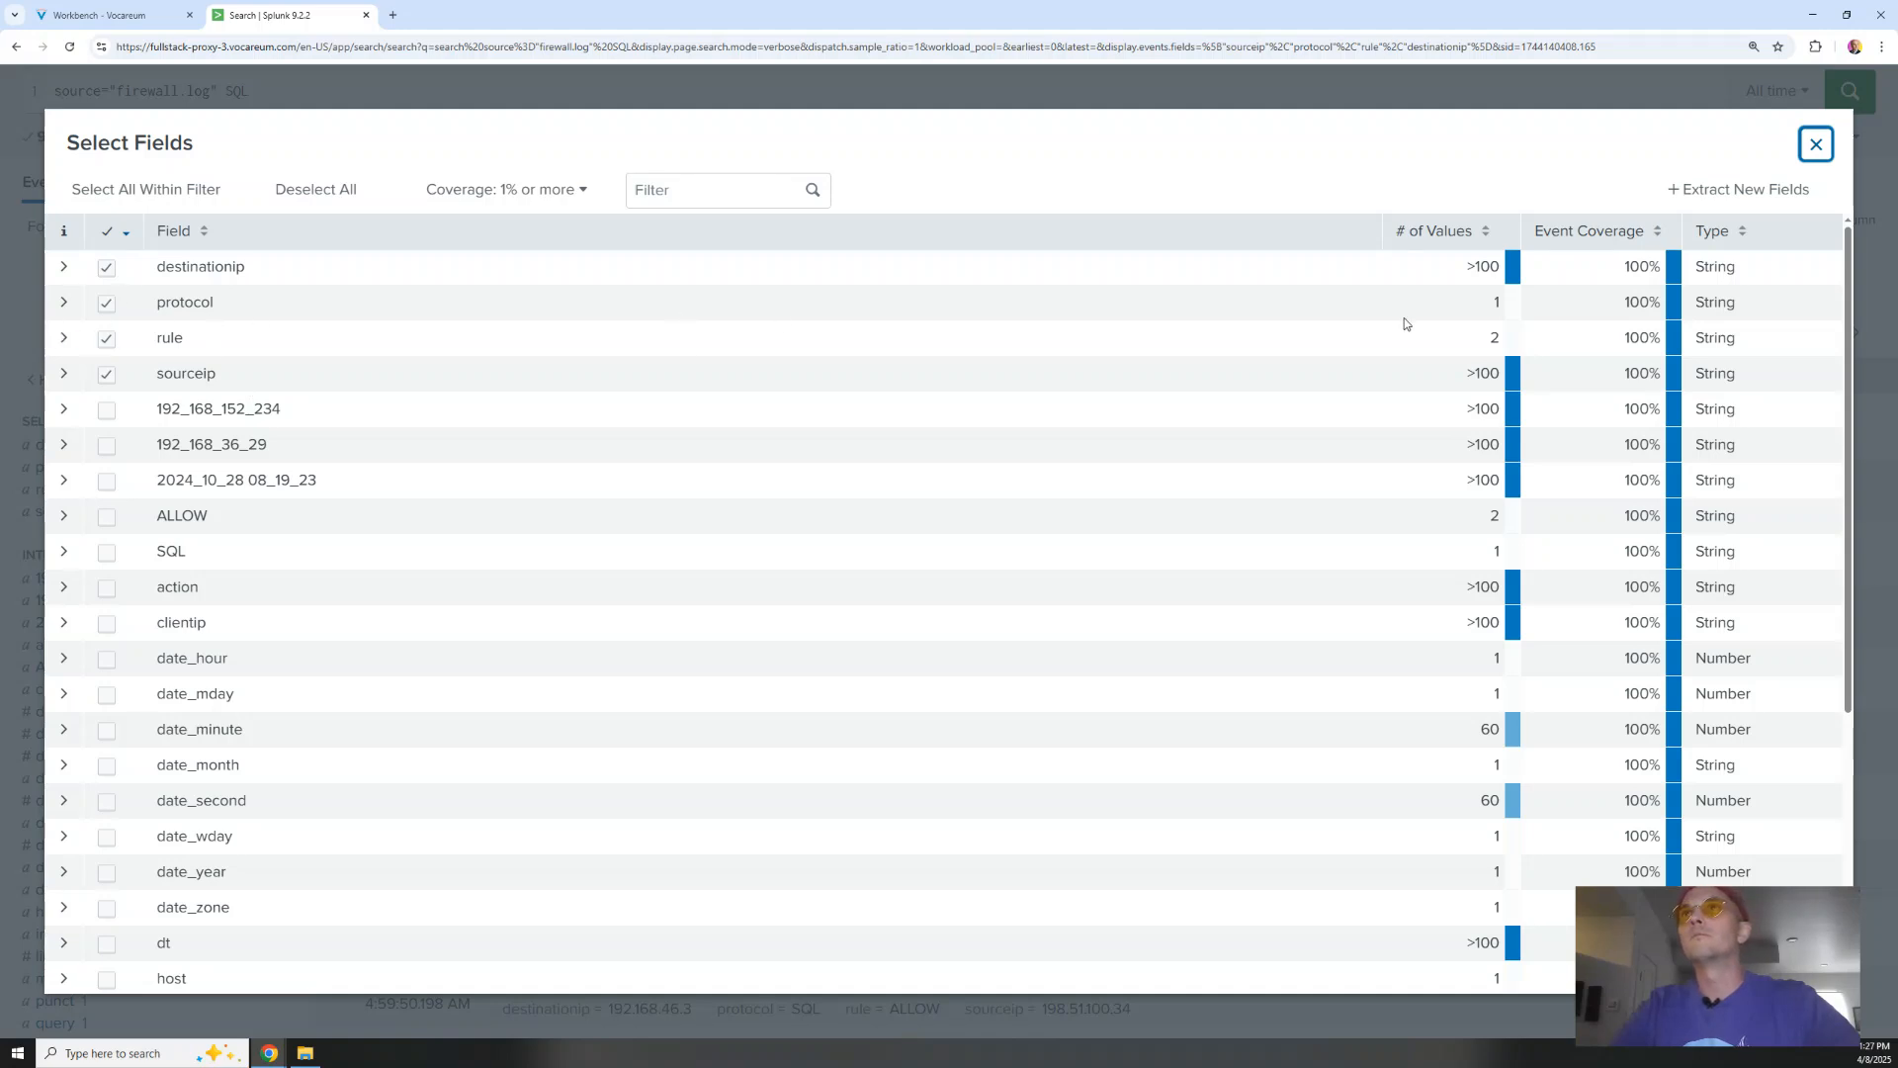
pyautogui.click(65, 377)
pyautogui.click(66, 377)
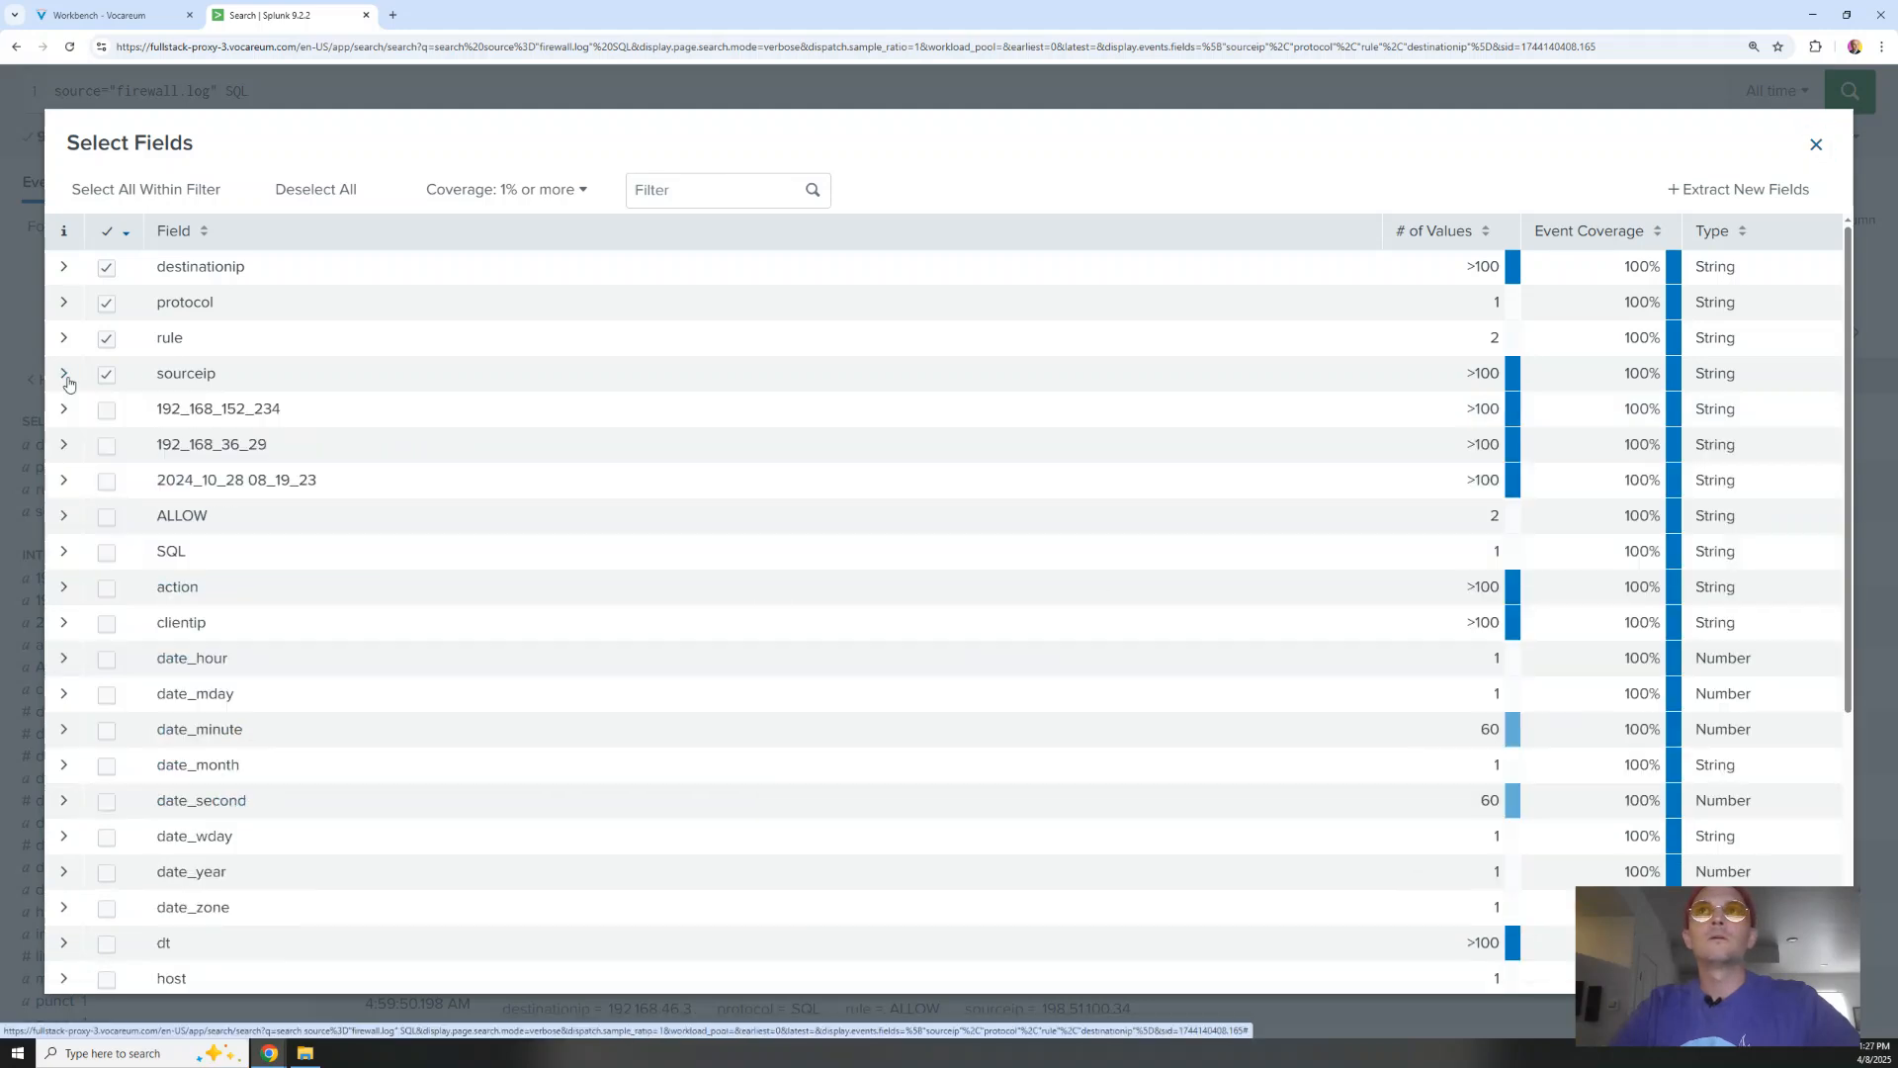
pyautogui.click(174, 232)
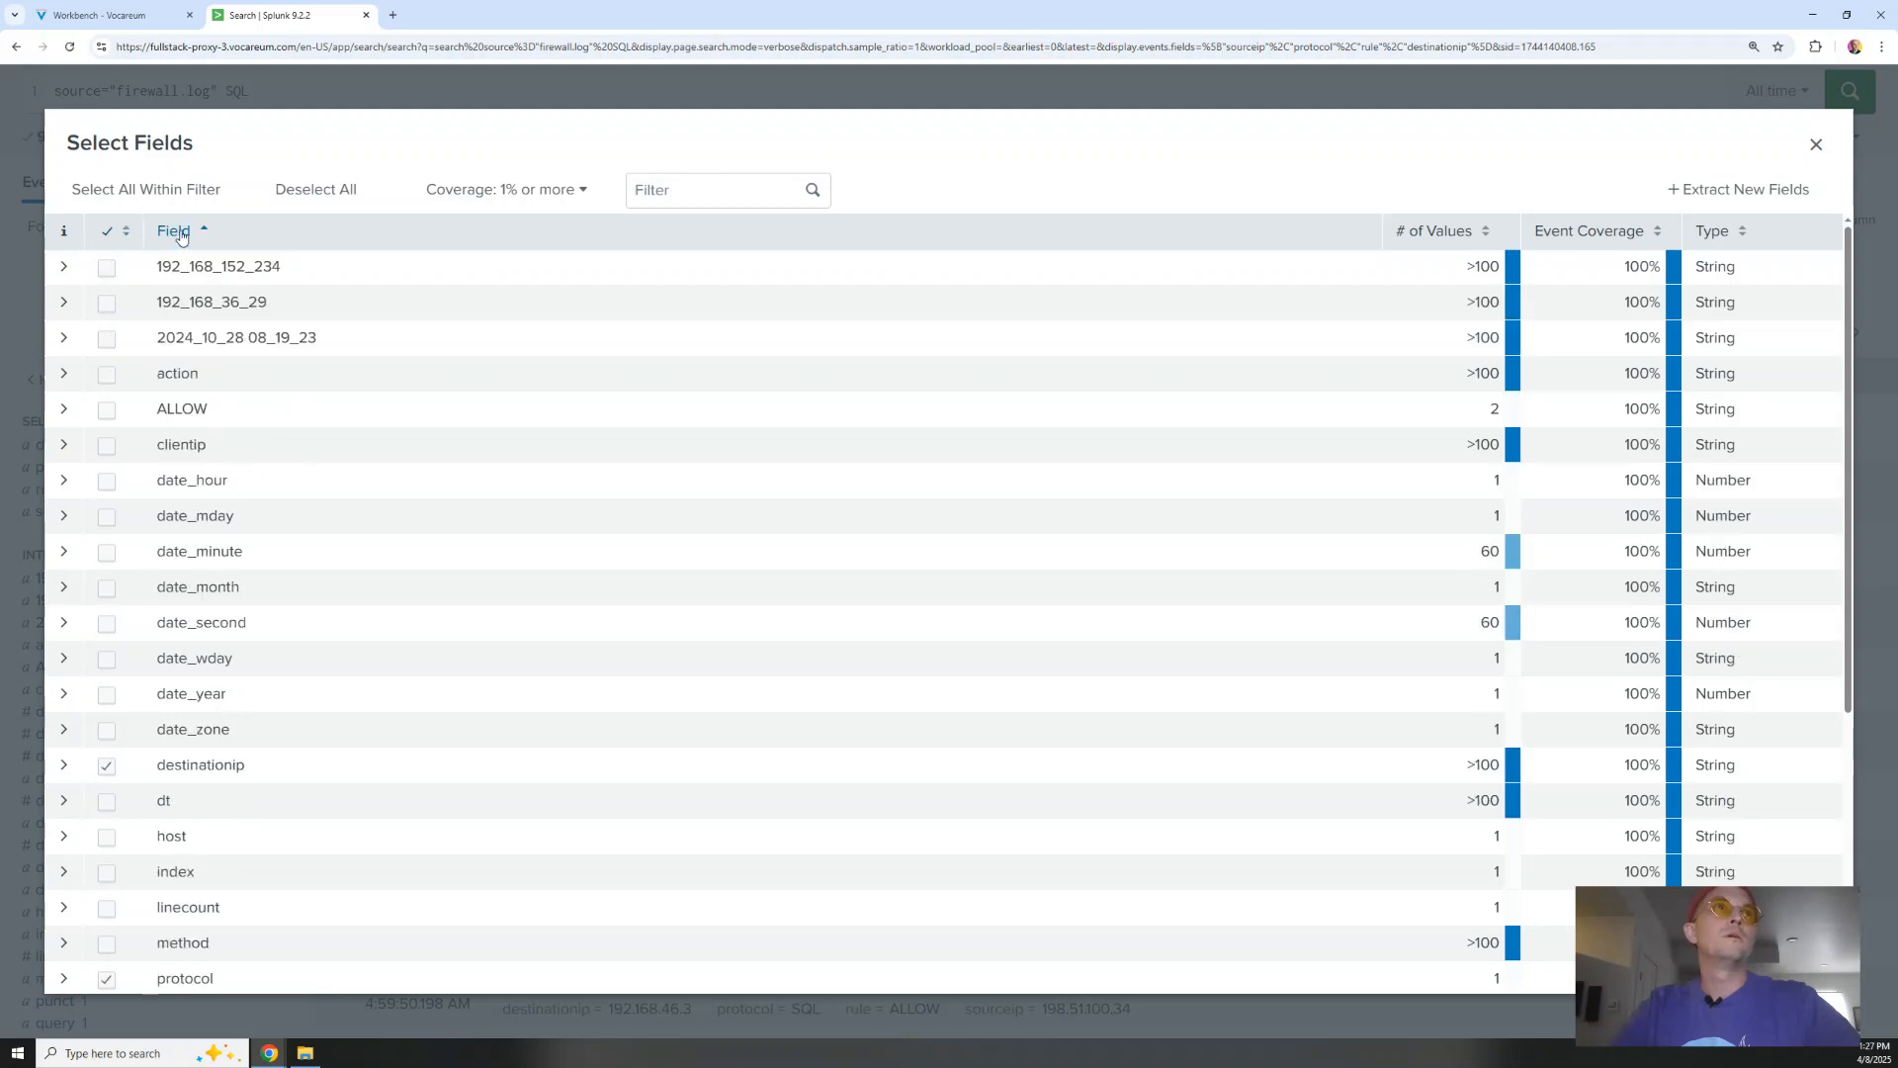
pyautogui.click(179, 234)
pyautogui.click(93, 234)
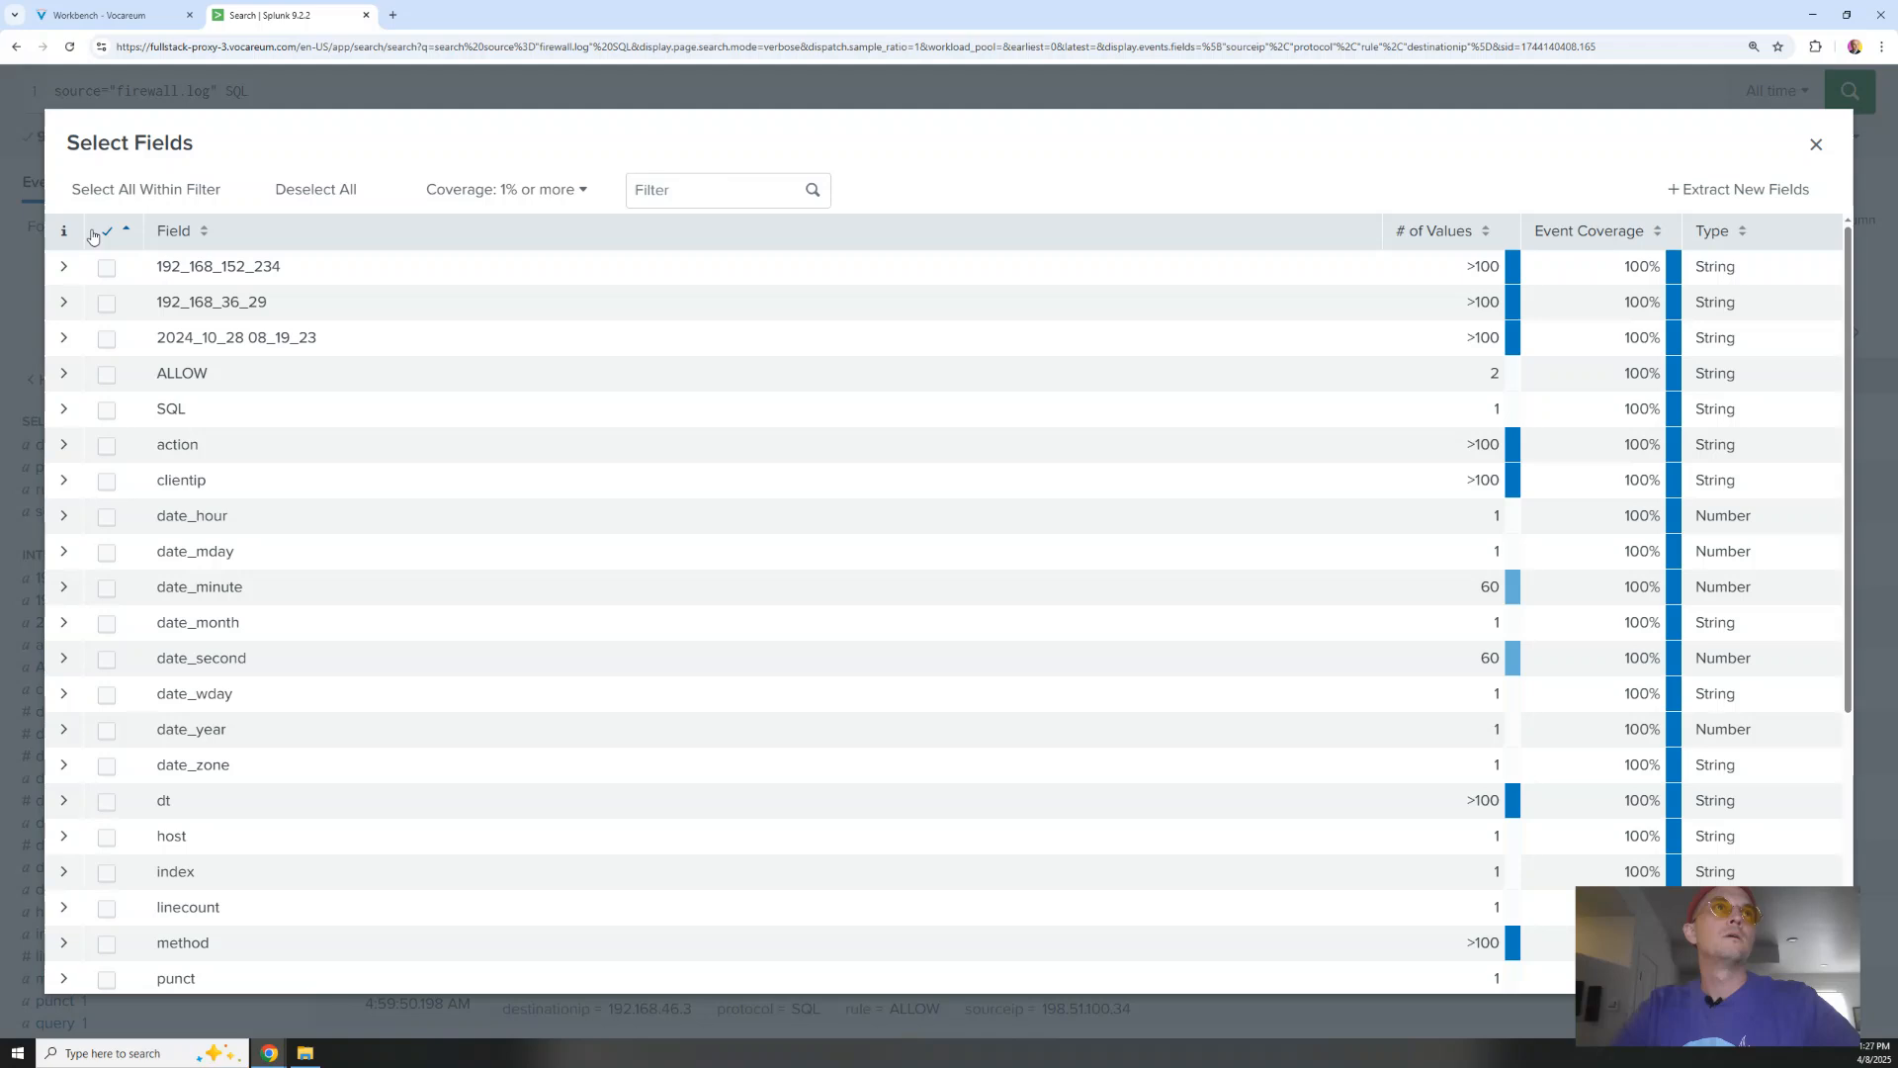
pyautogui.click(93, 233)
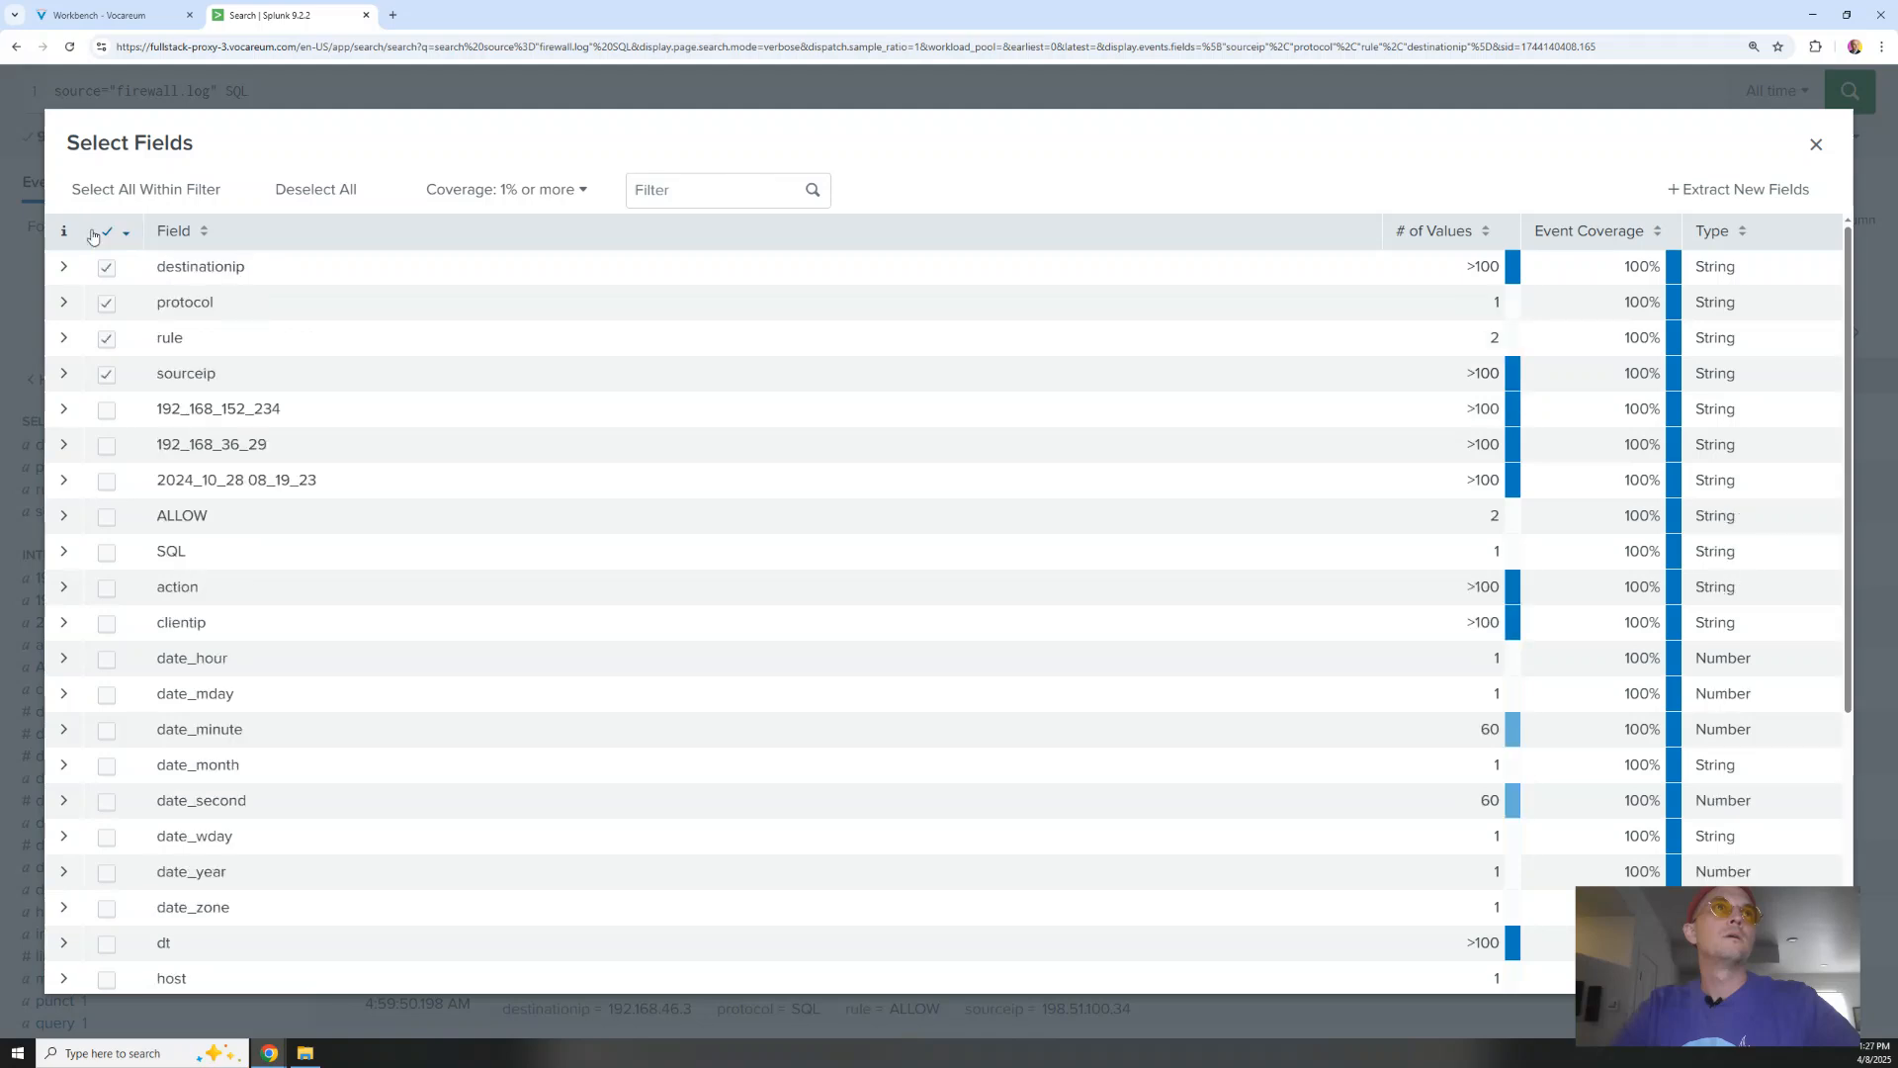
pyautogui.click(174, 233)
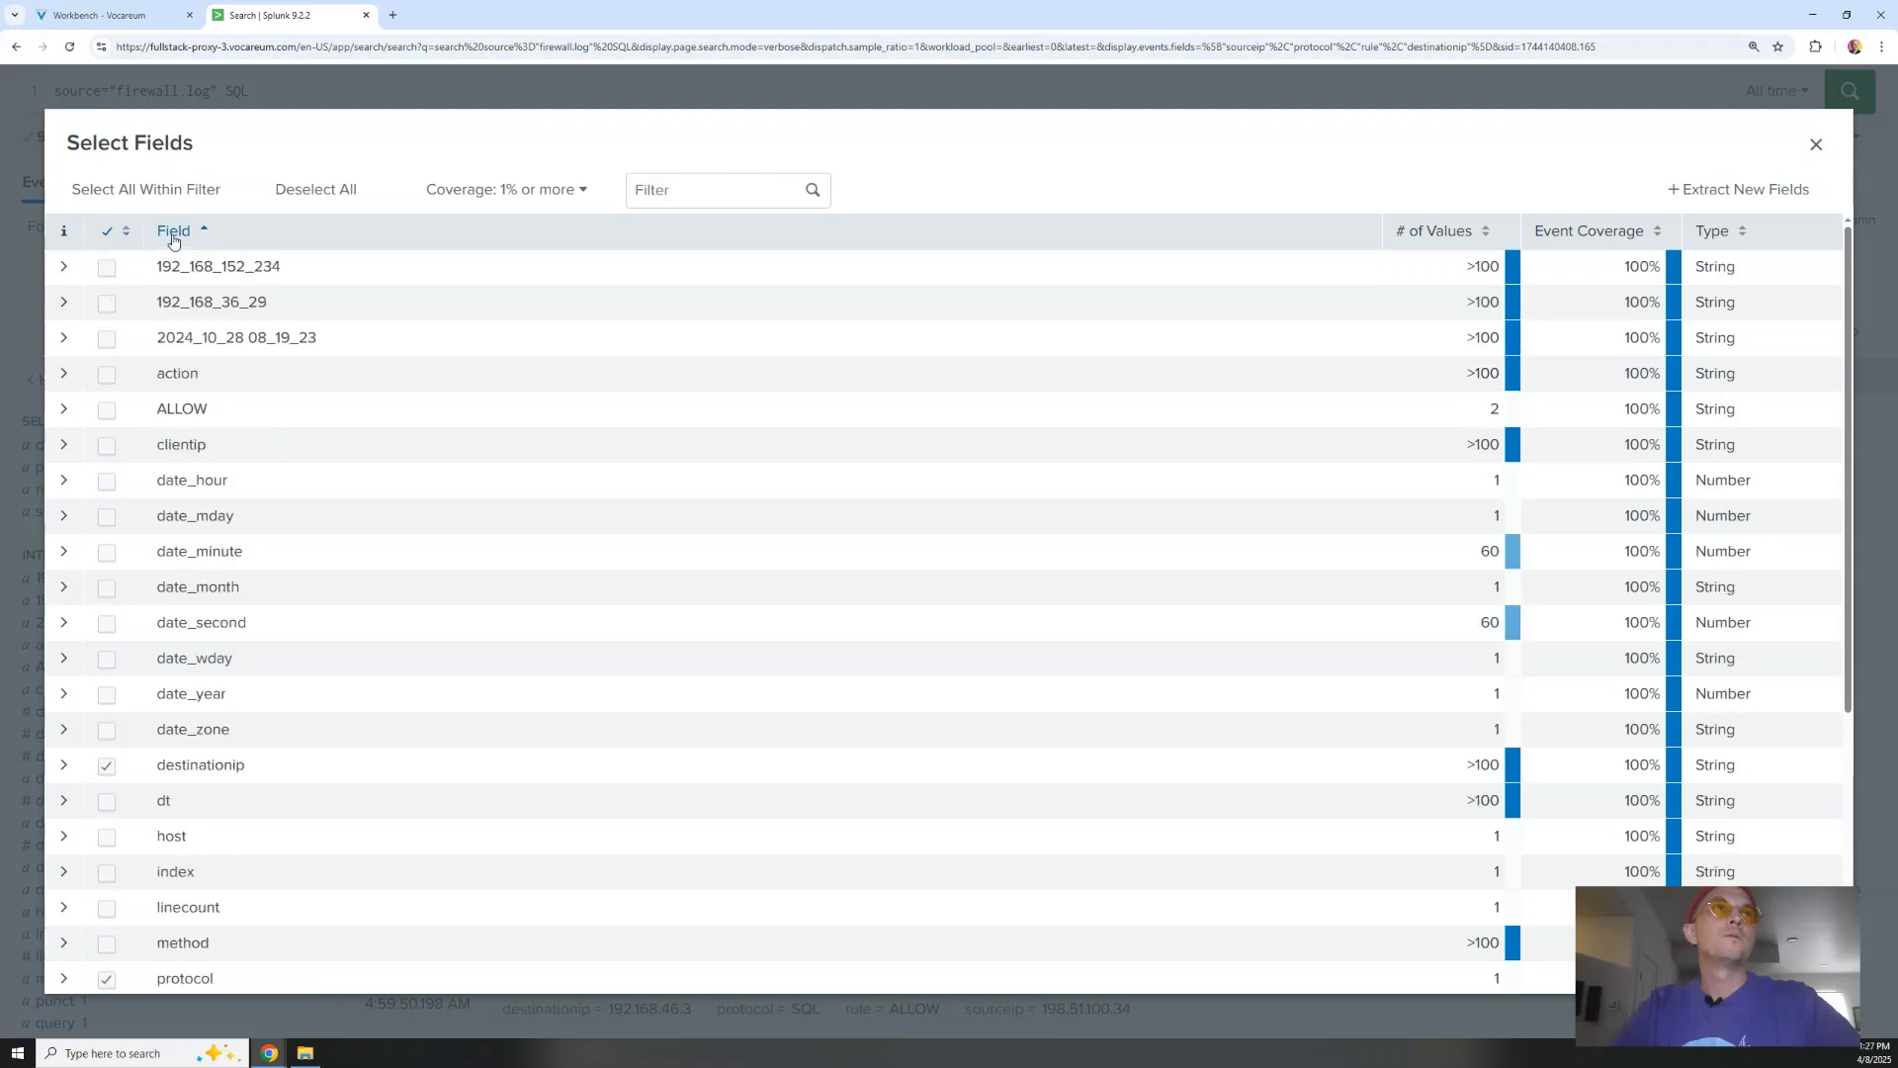
pyautogui.click(174, 233)
pyautogui.click(105, 233)
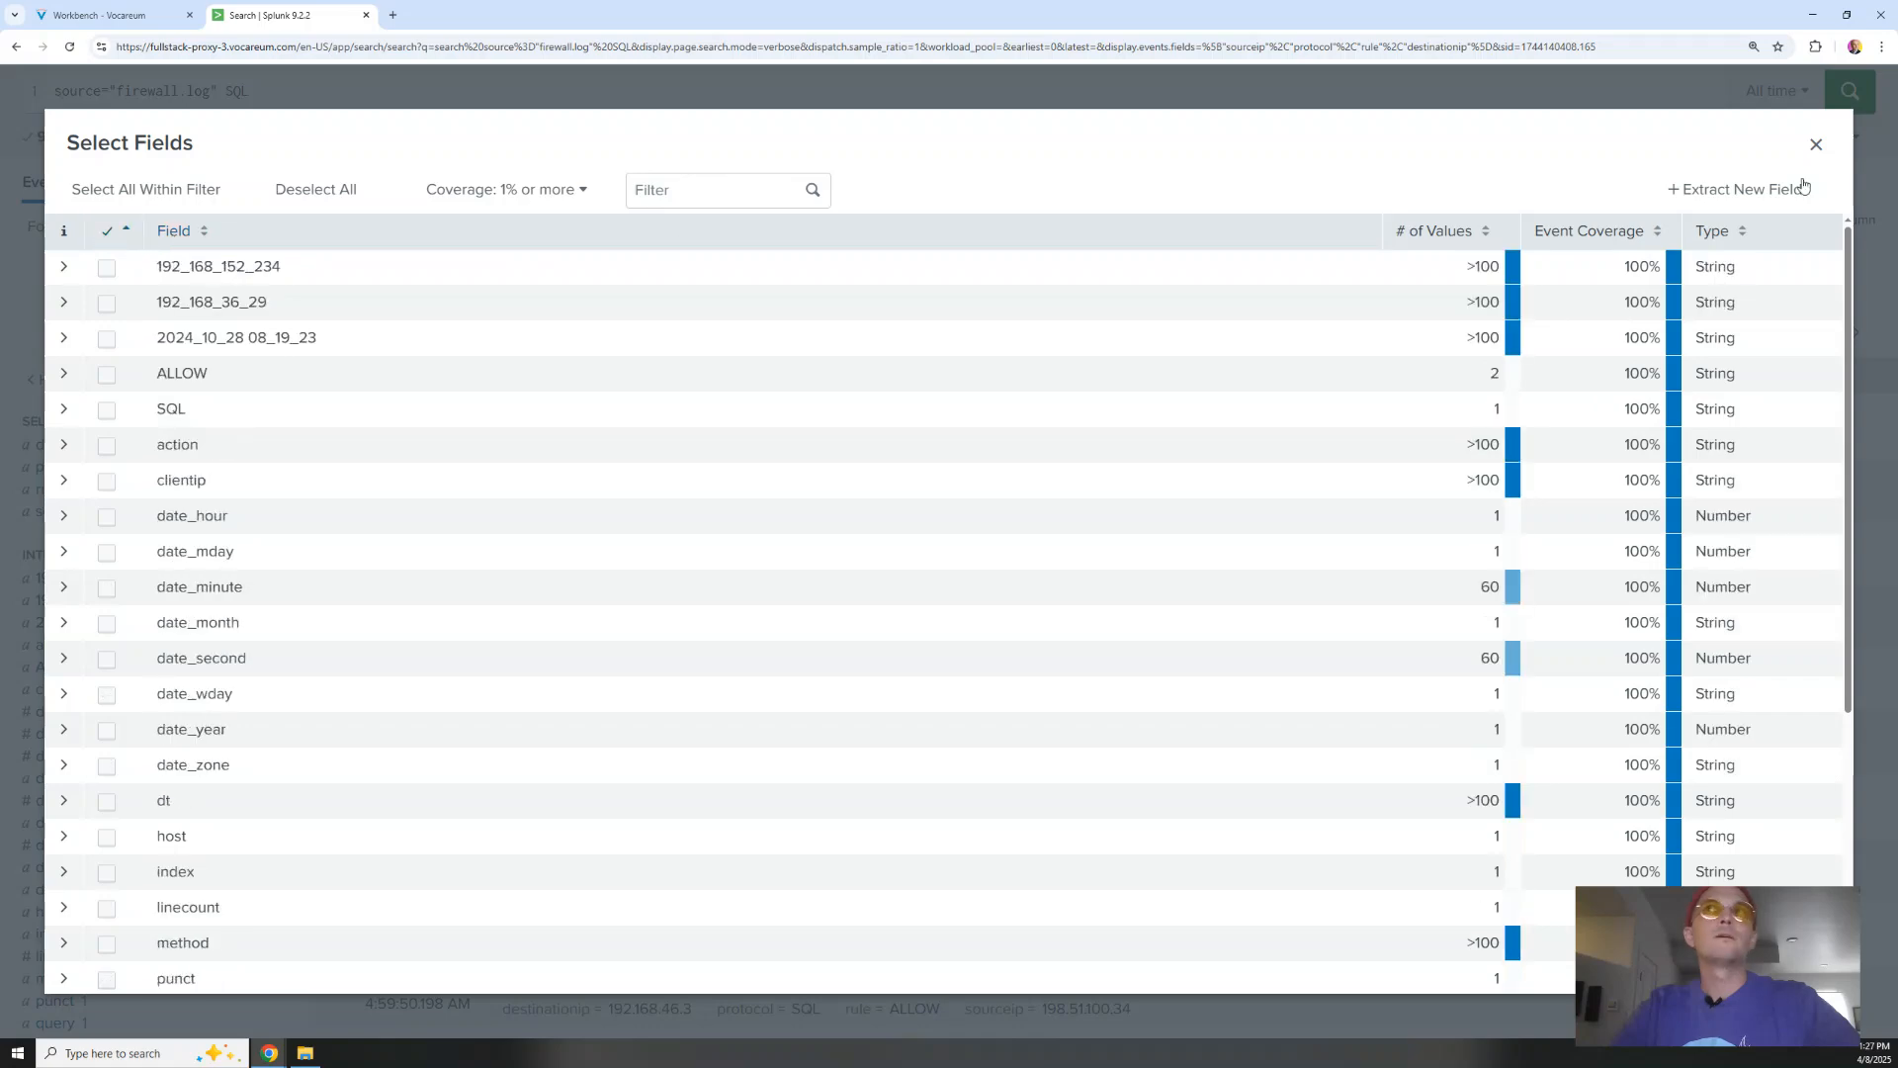
pyautogui.click(1816, 144)
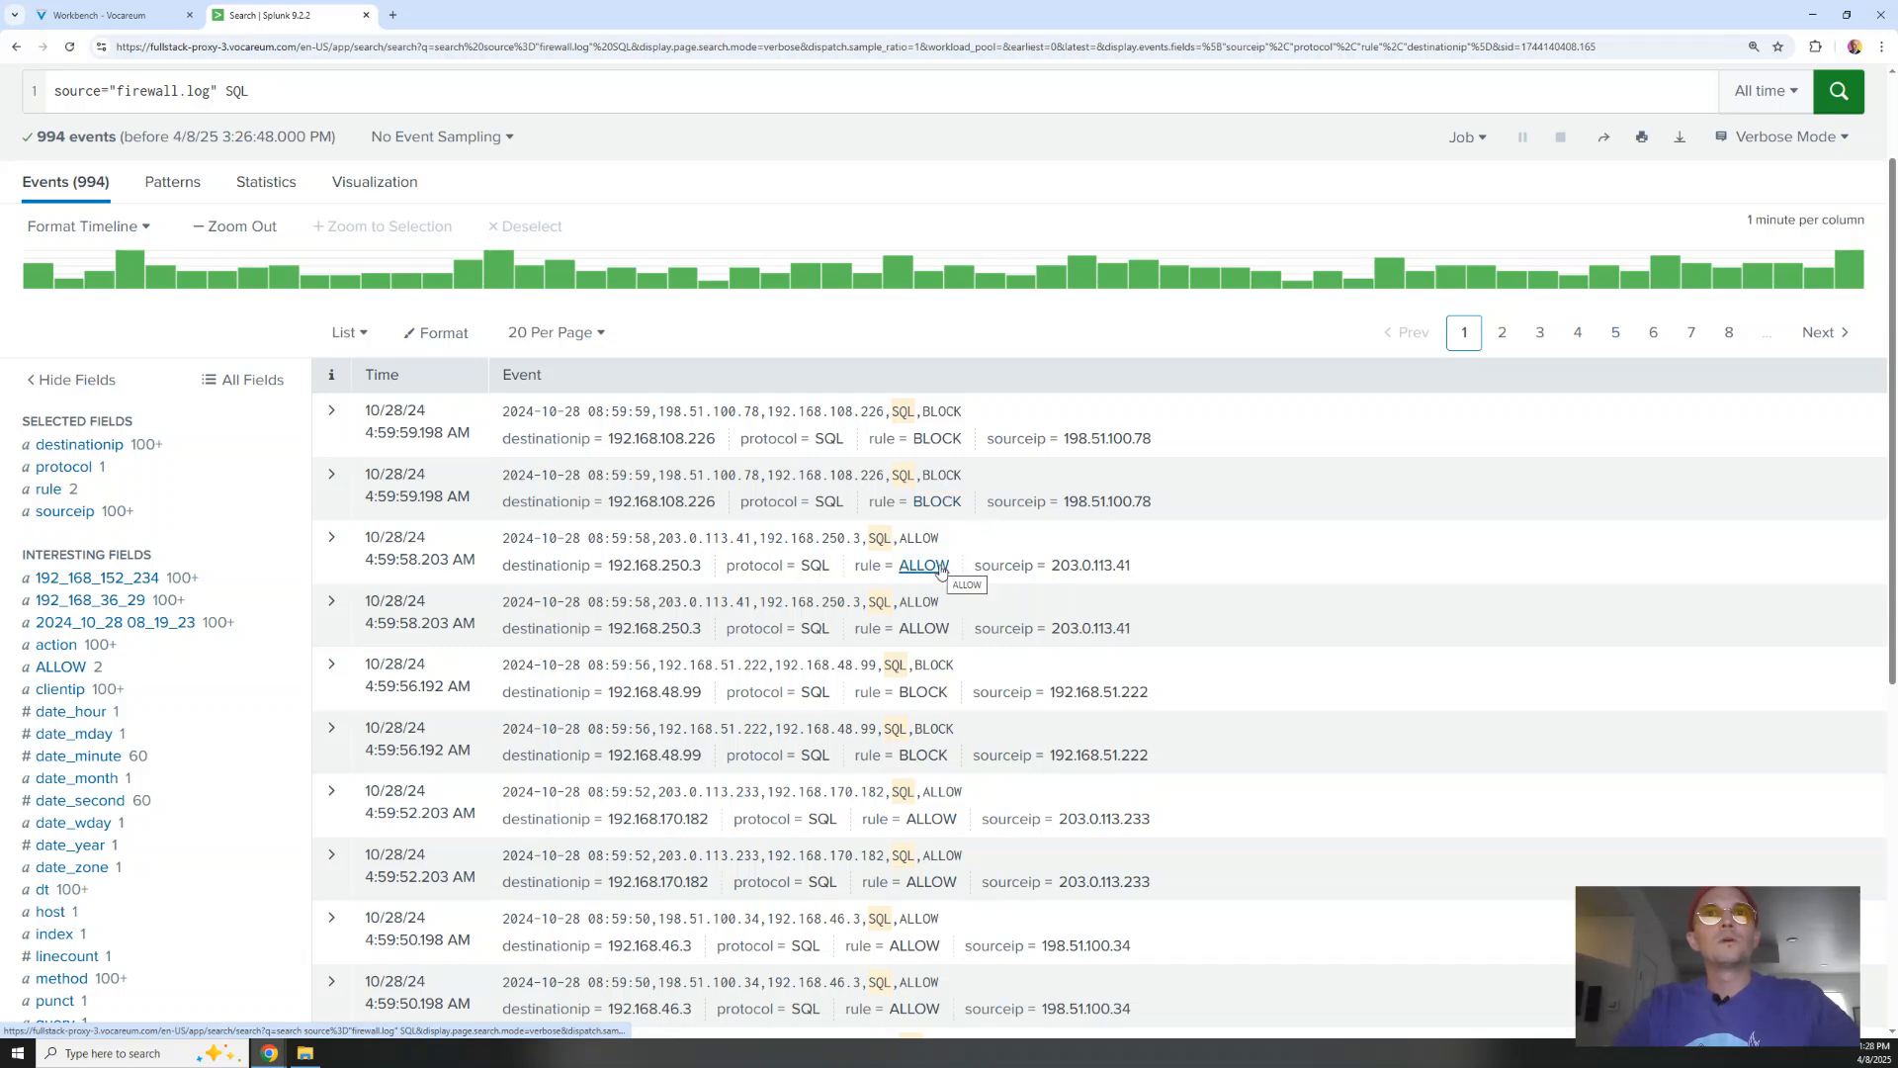
# Read through the SQL firewall events, comparing their rule, source IP and destination IP values
pyautogui.scroll(-1, 1004, 722)
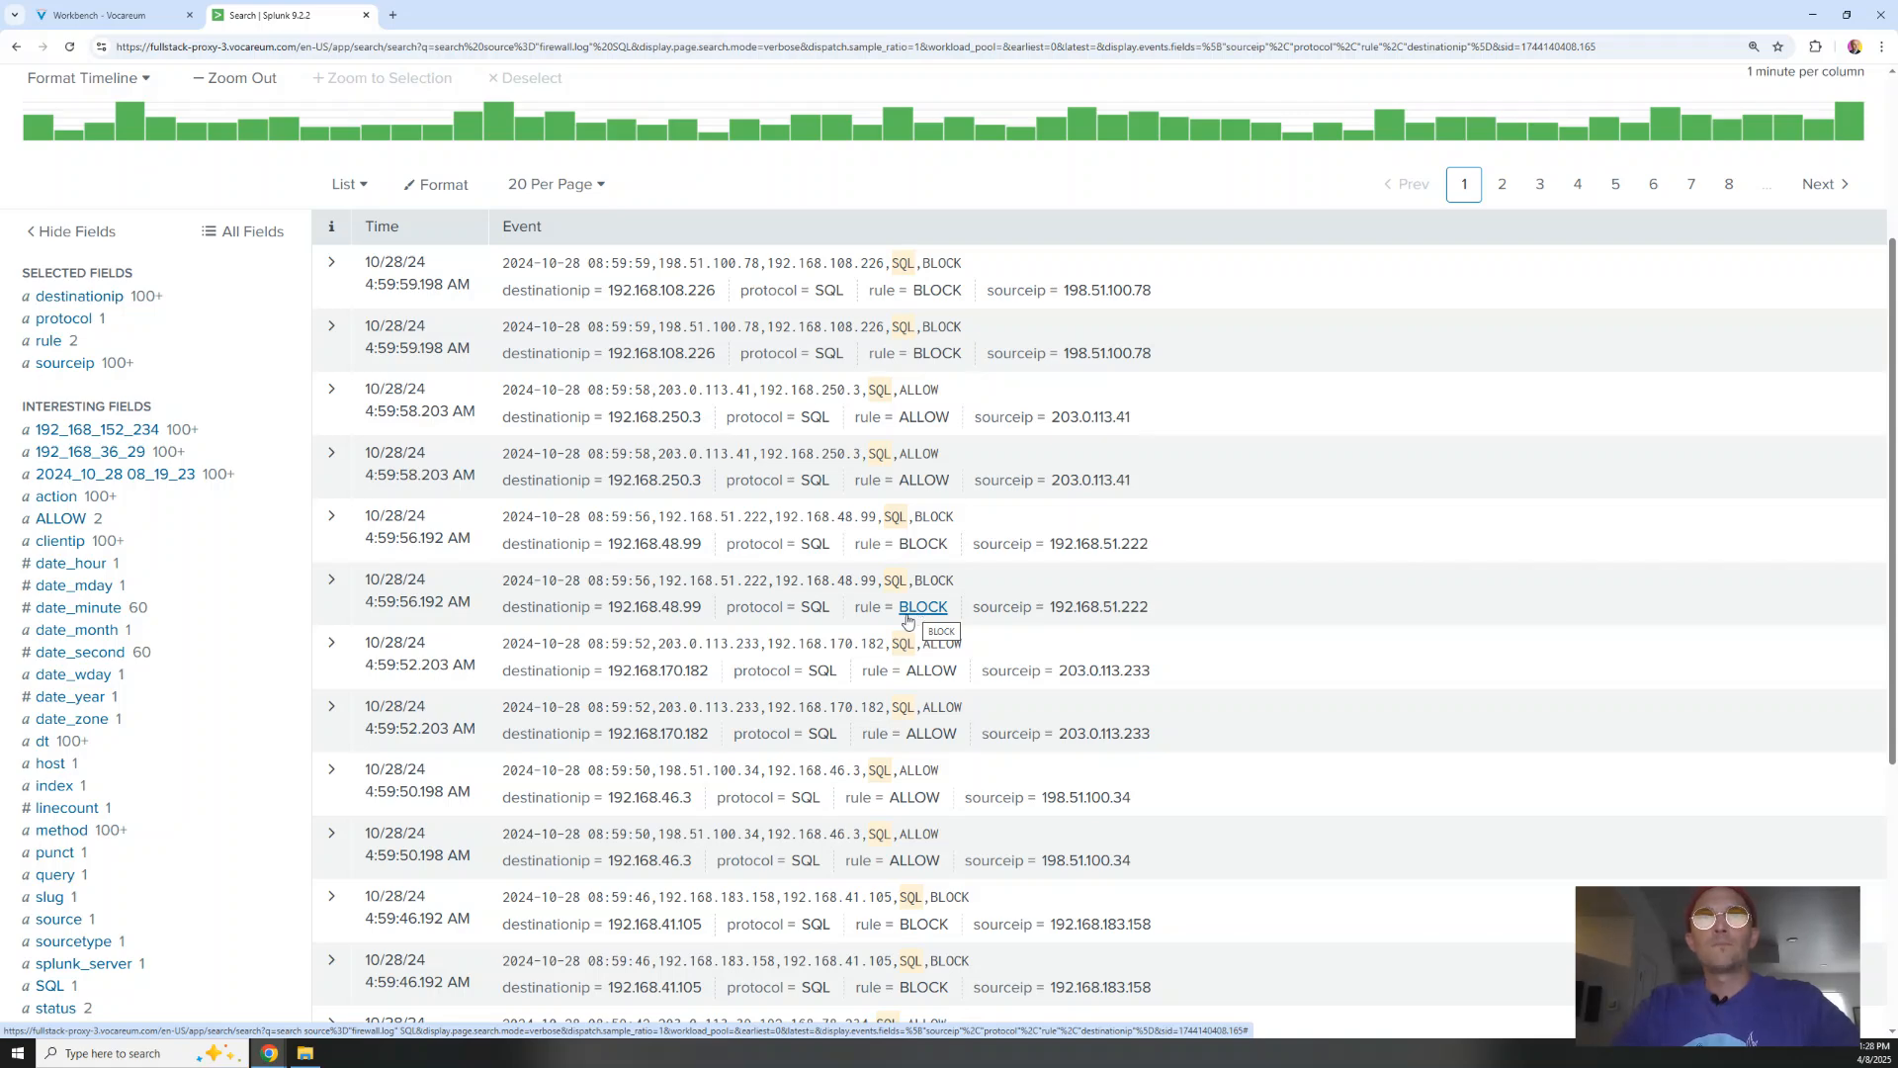
pyautogui.scroll(-2, 907, 620)
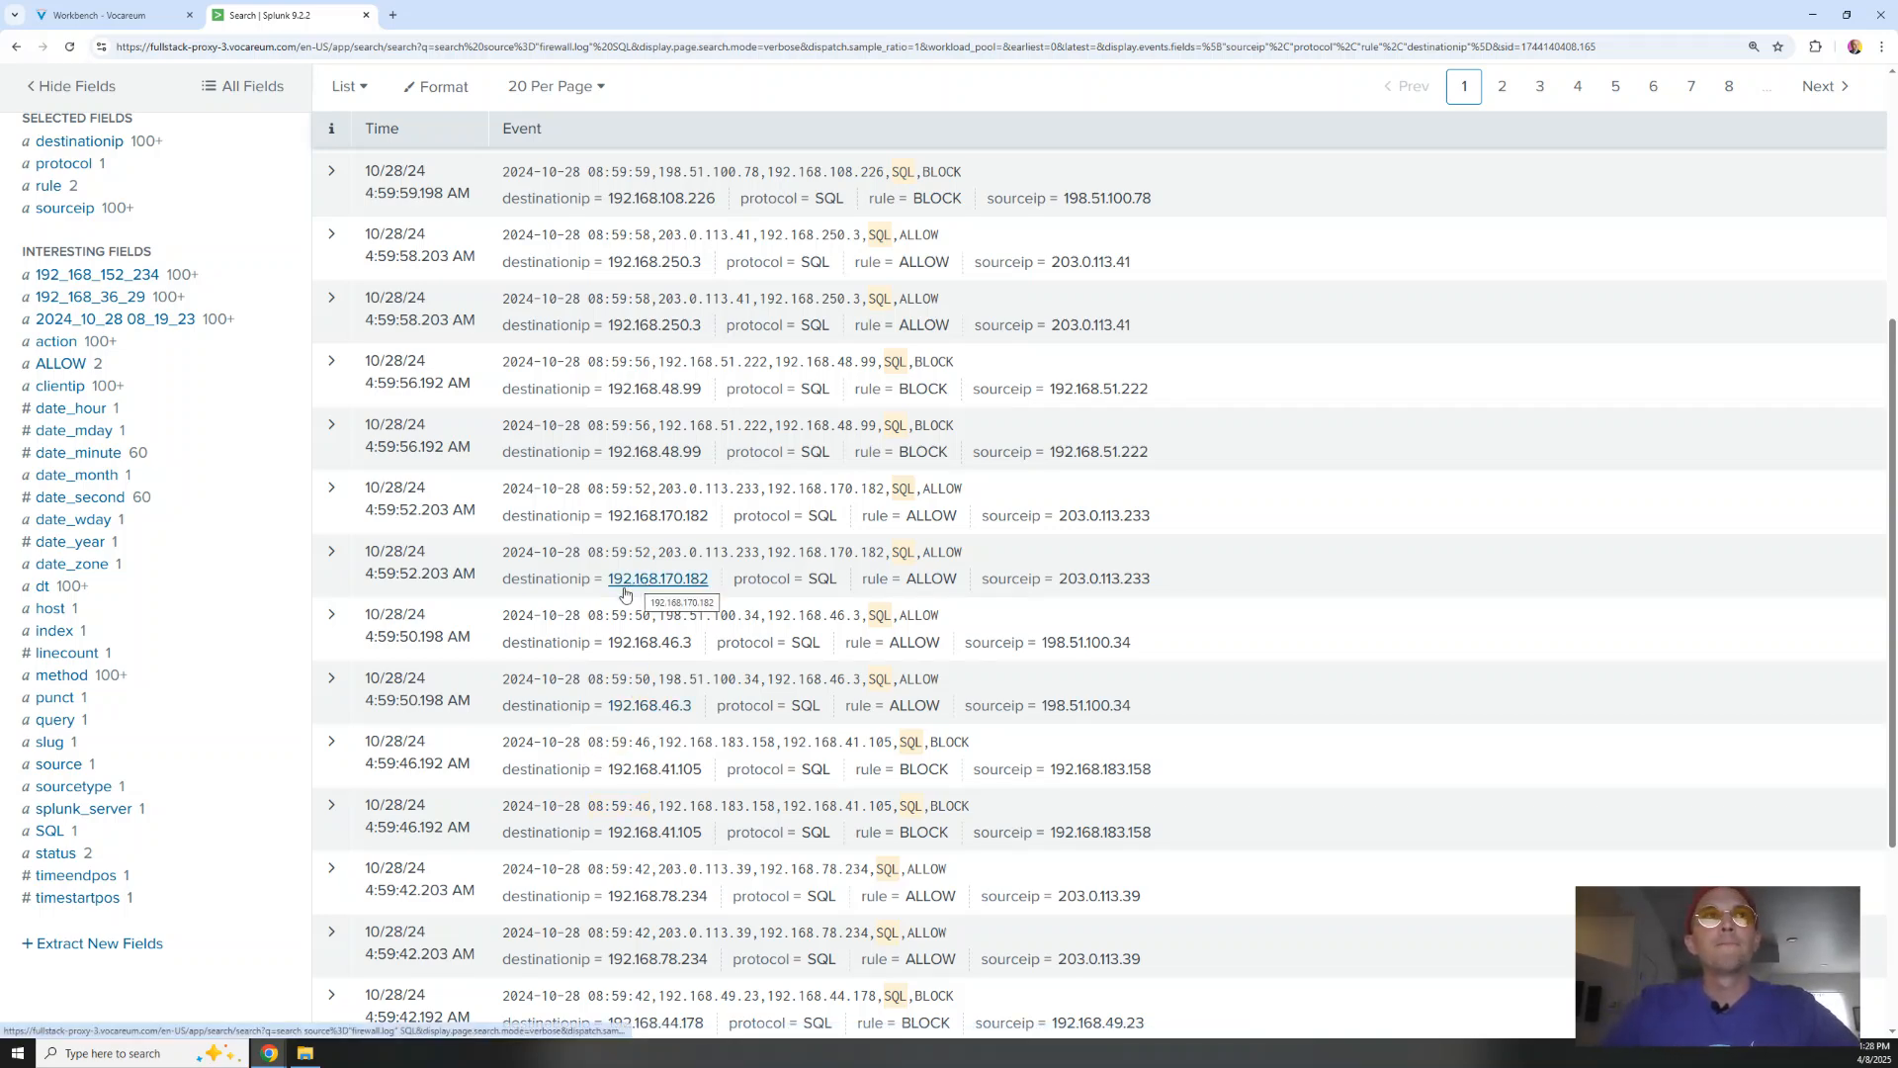
pyautogui.scroll(3, 347, 217)
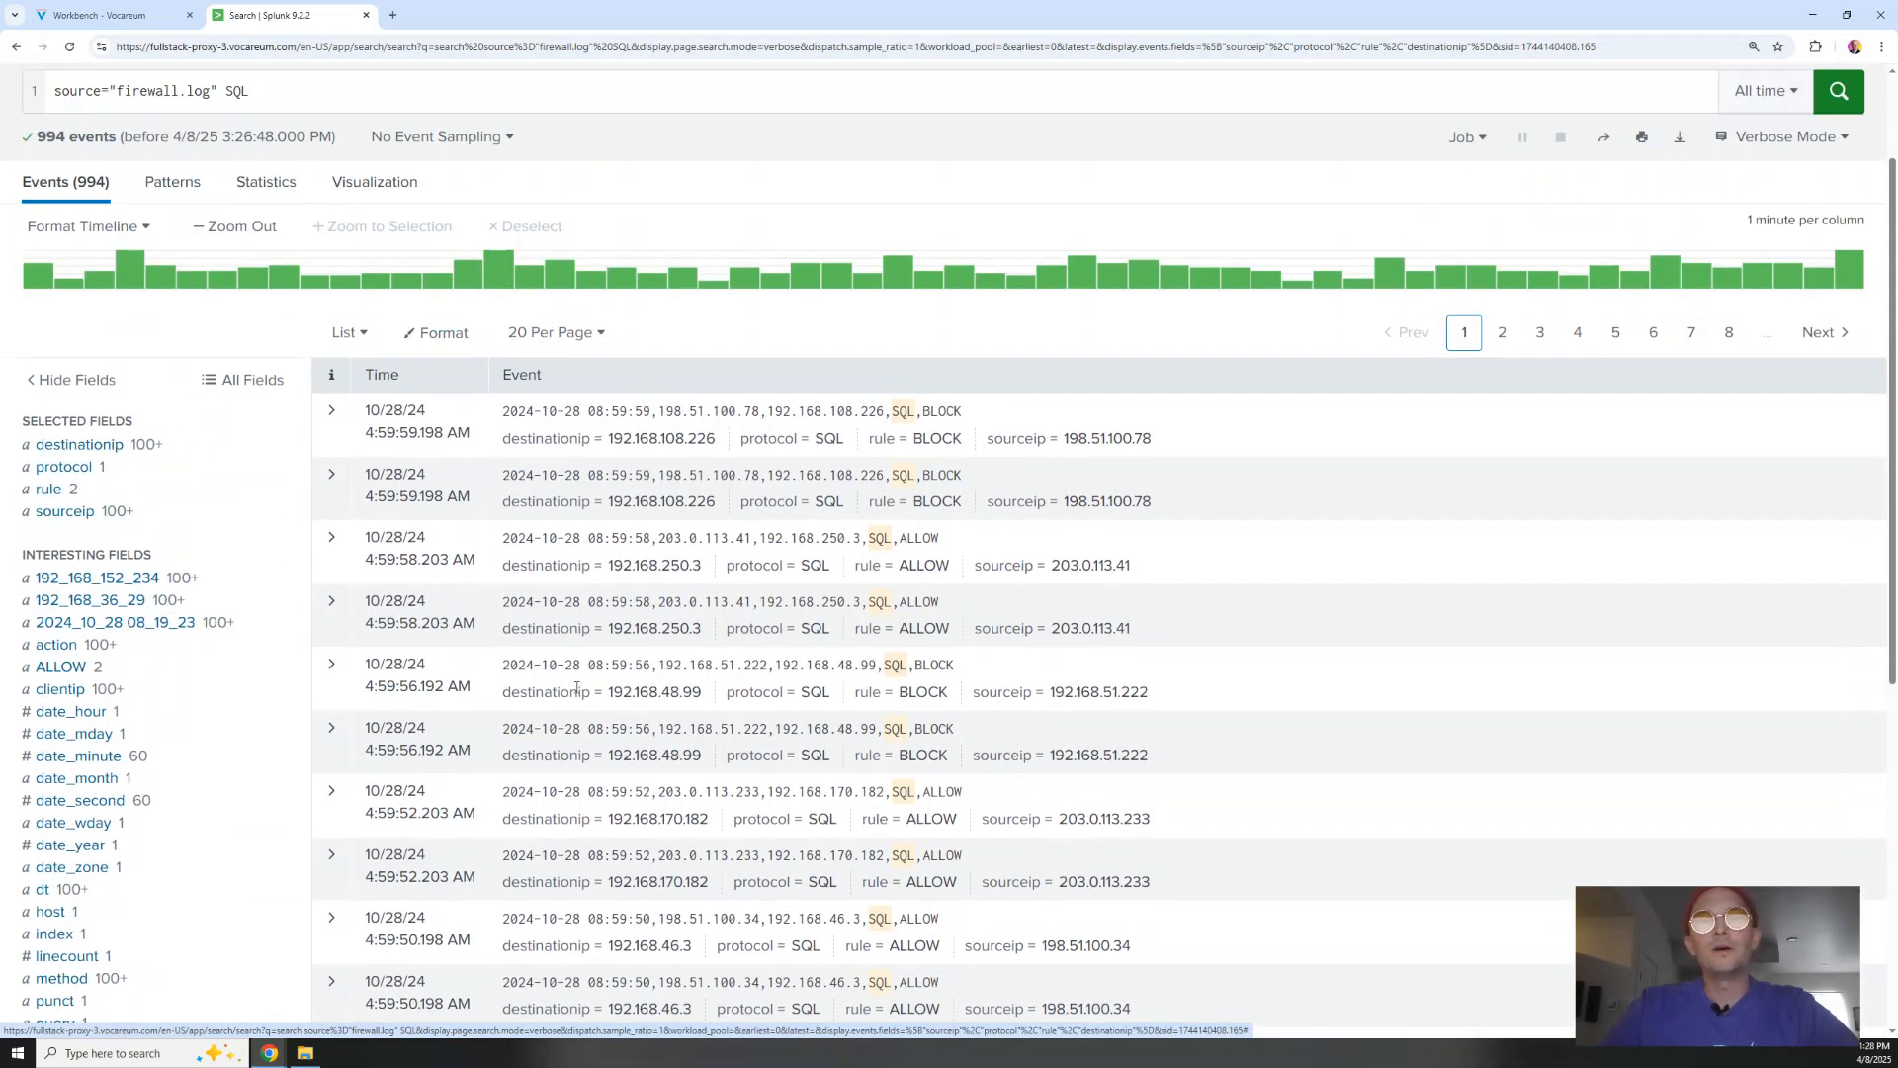
# Copy the question "What is the IP address of the external user who accessed the database server?" from the practice document into the Gemini prompt
pyautogui.moveTo(729, 20); pyautogui.dragTo(0, 297)
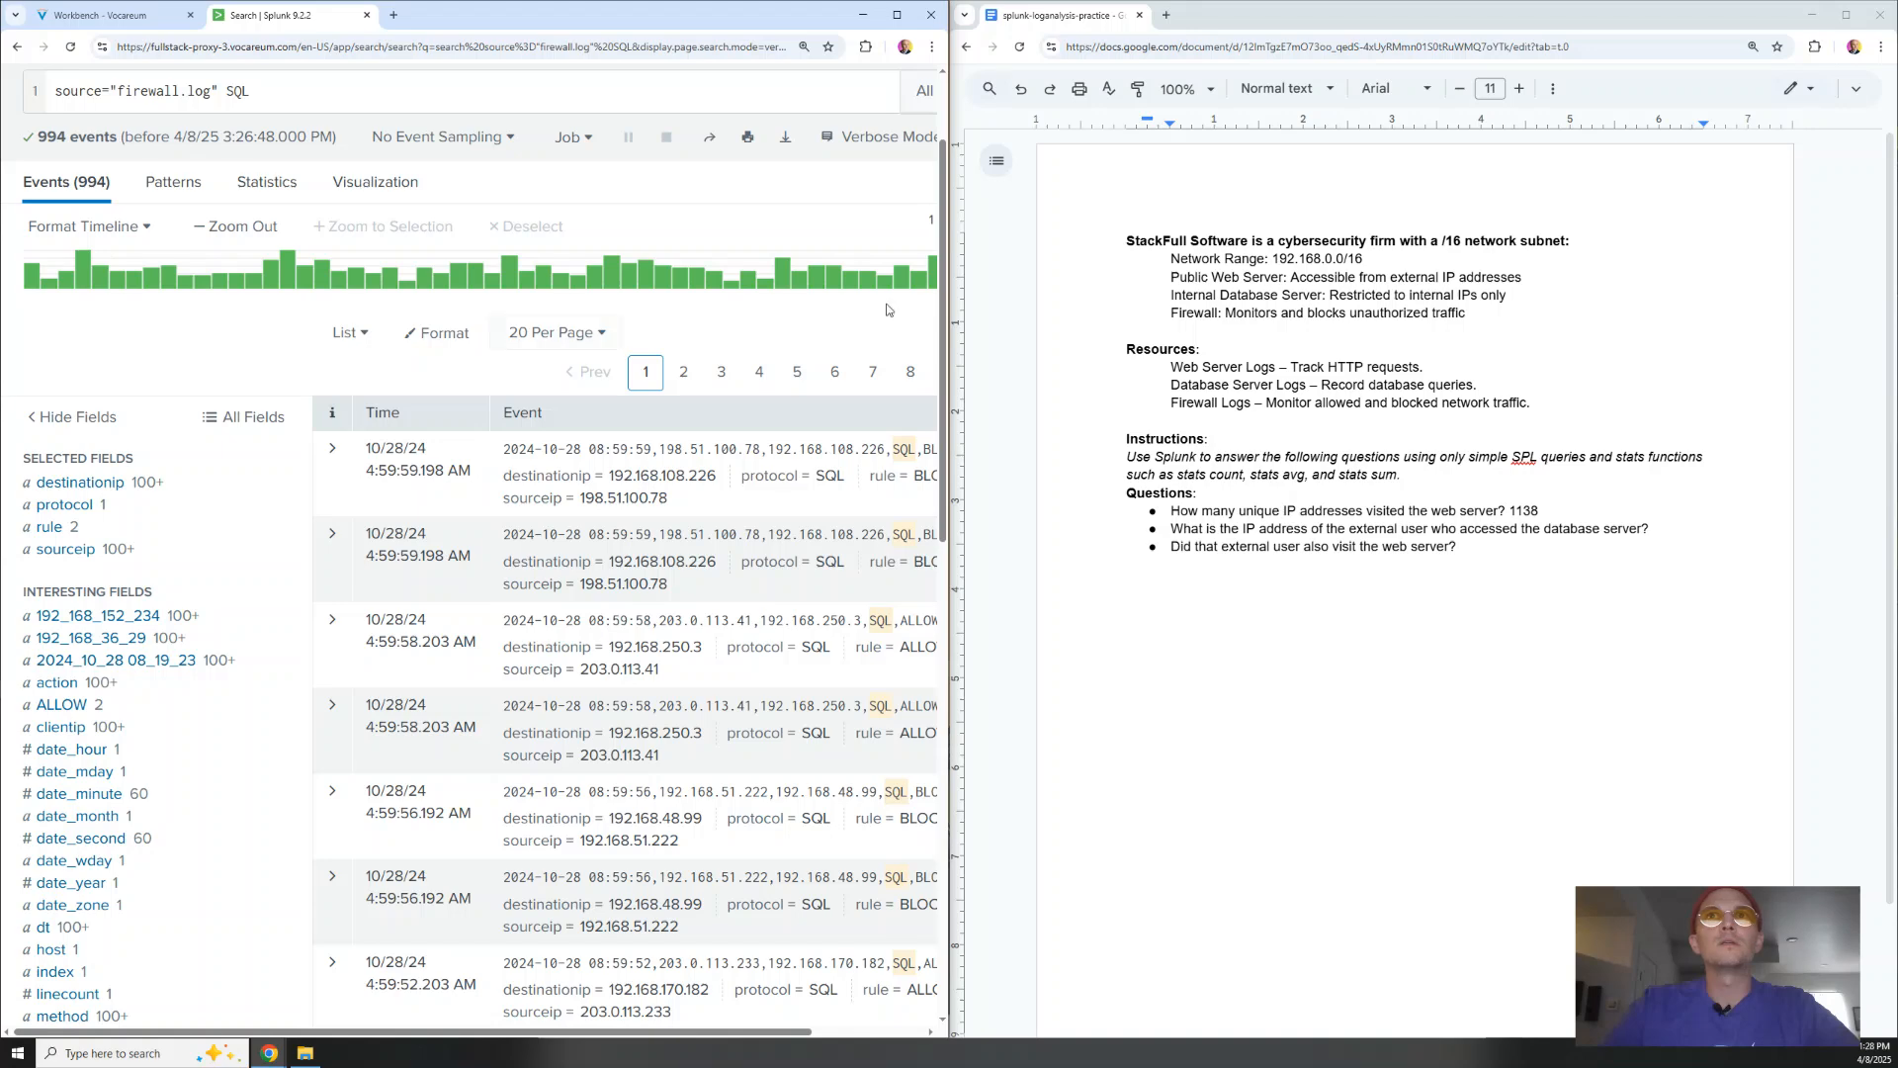
pyautogui.tripleClick(1319, 531)
pyautogui.hotkey('ctrl', 'c')
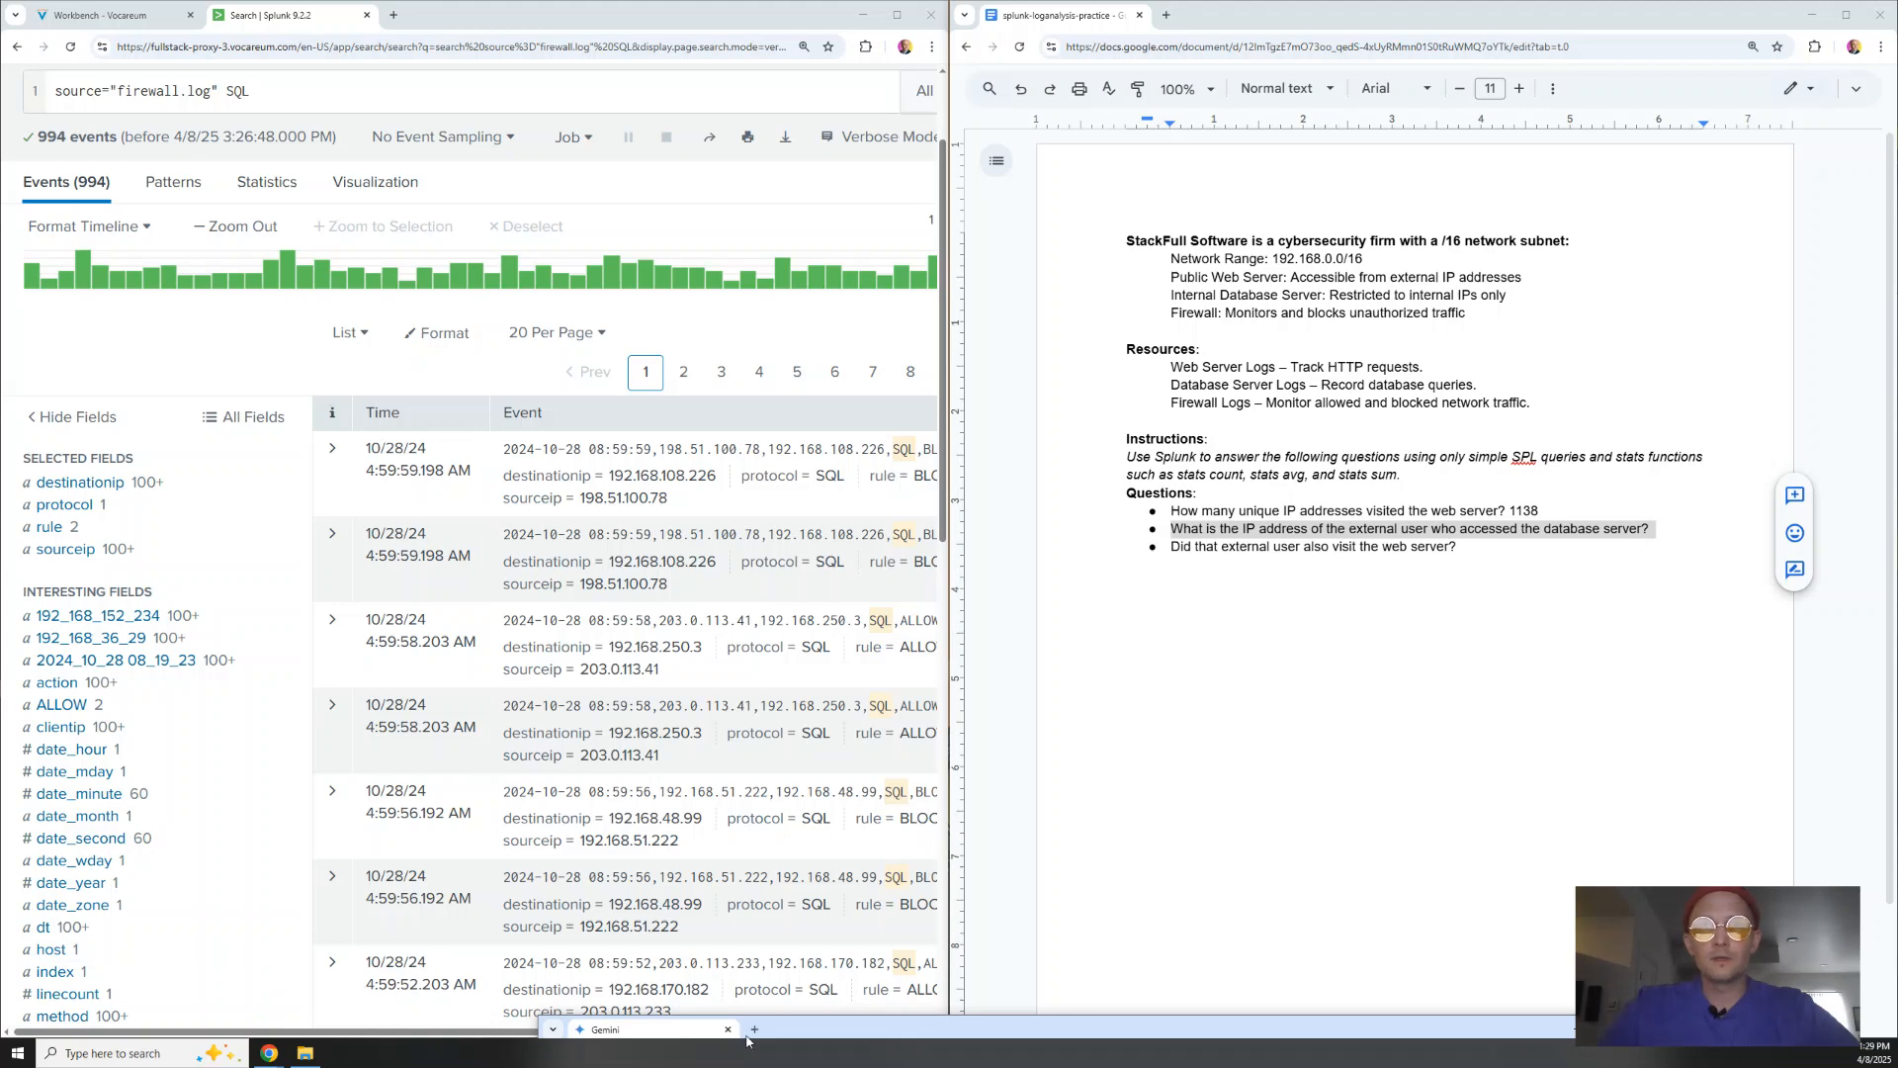
pyautogui.moveTo(1467, 1032); pyautogui.dragTo(1203, 290)
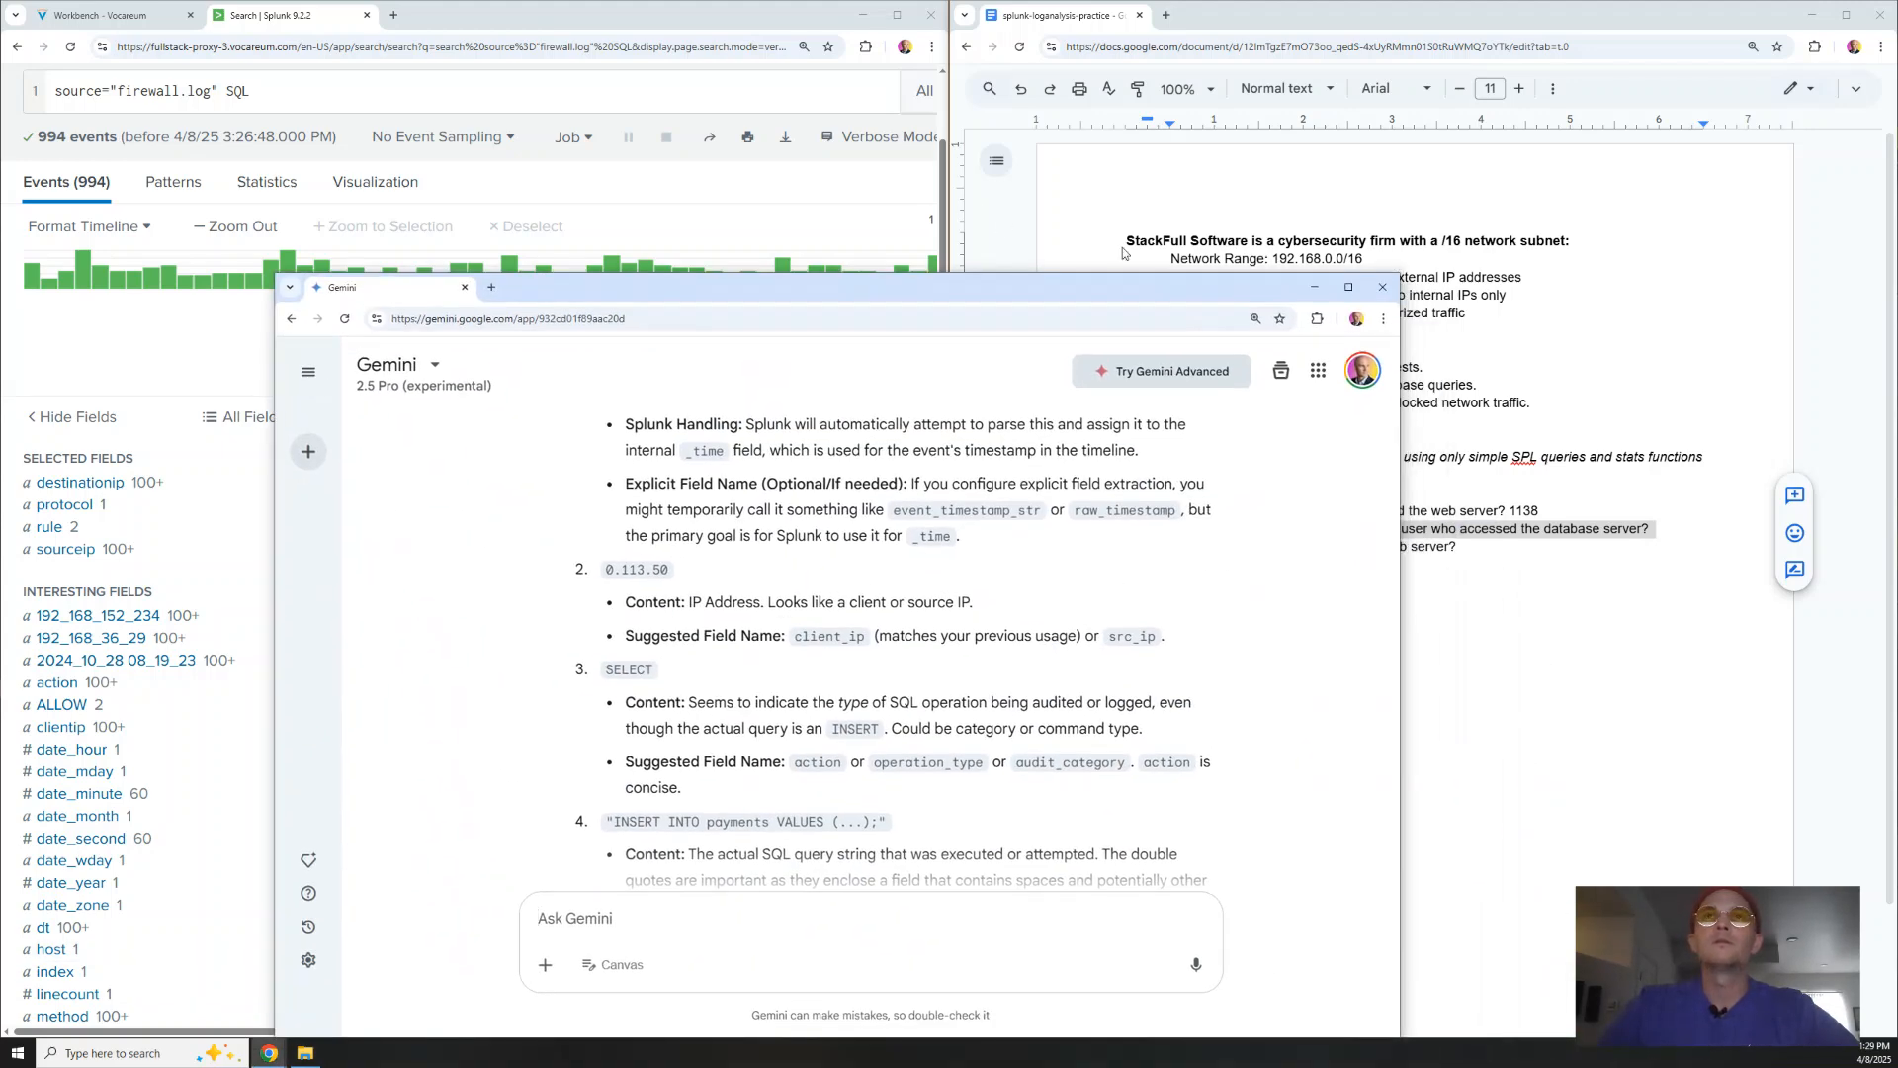
pyautogui.moveTo(1078, 289); pyautogui.dragTo(1124, 125)
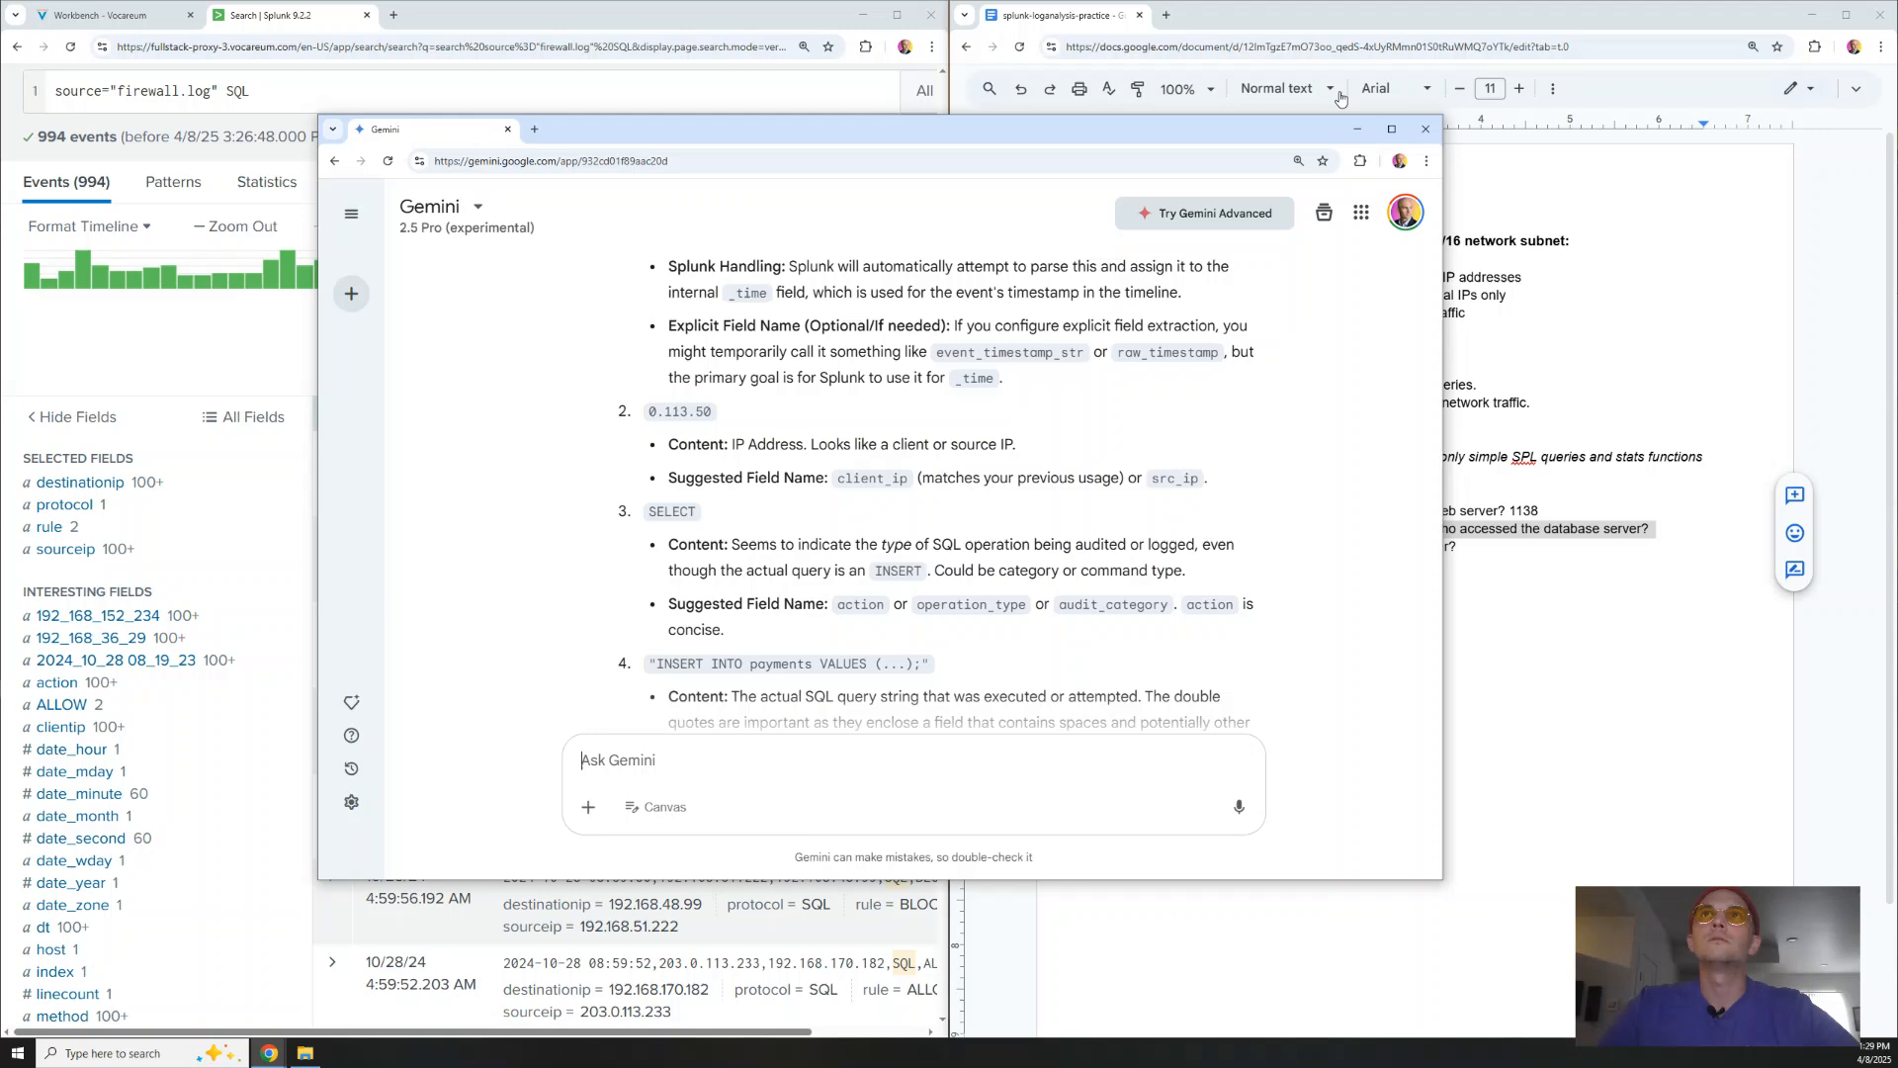
pyautogui.click(1396, 131)
pyautogui.hotkey('ctrl', 'v')
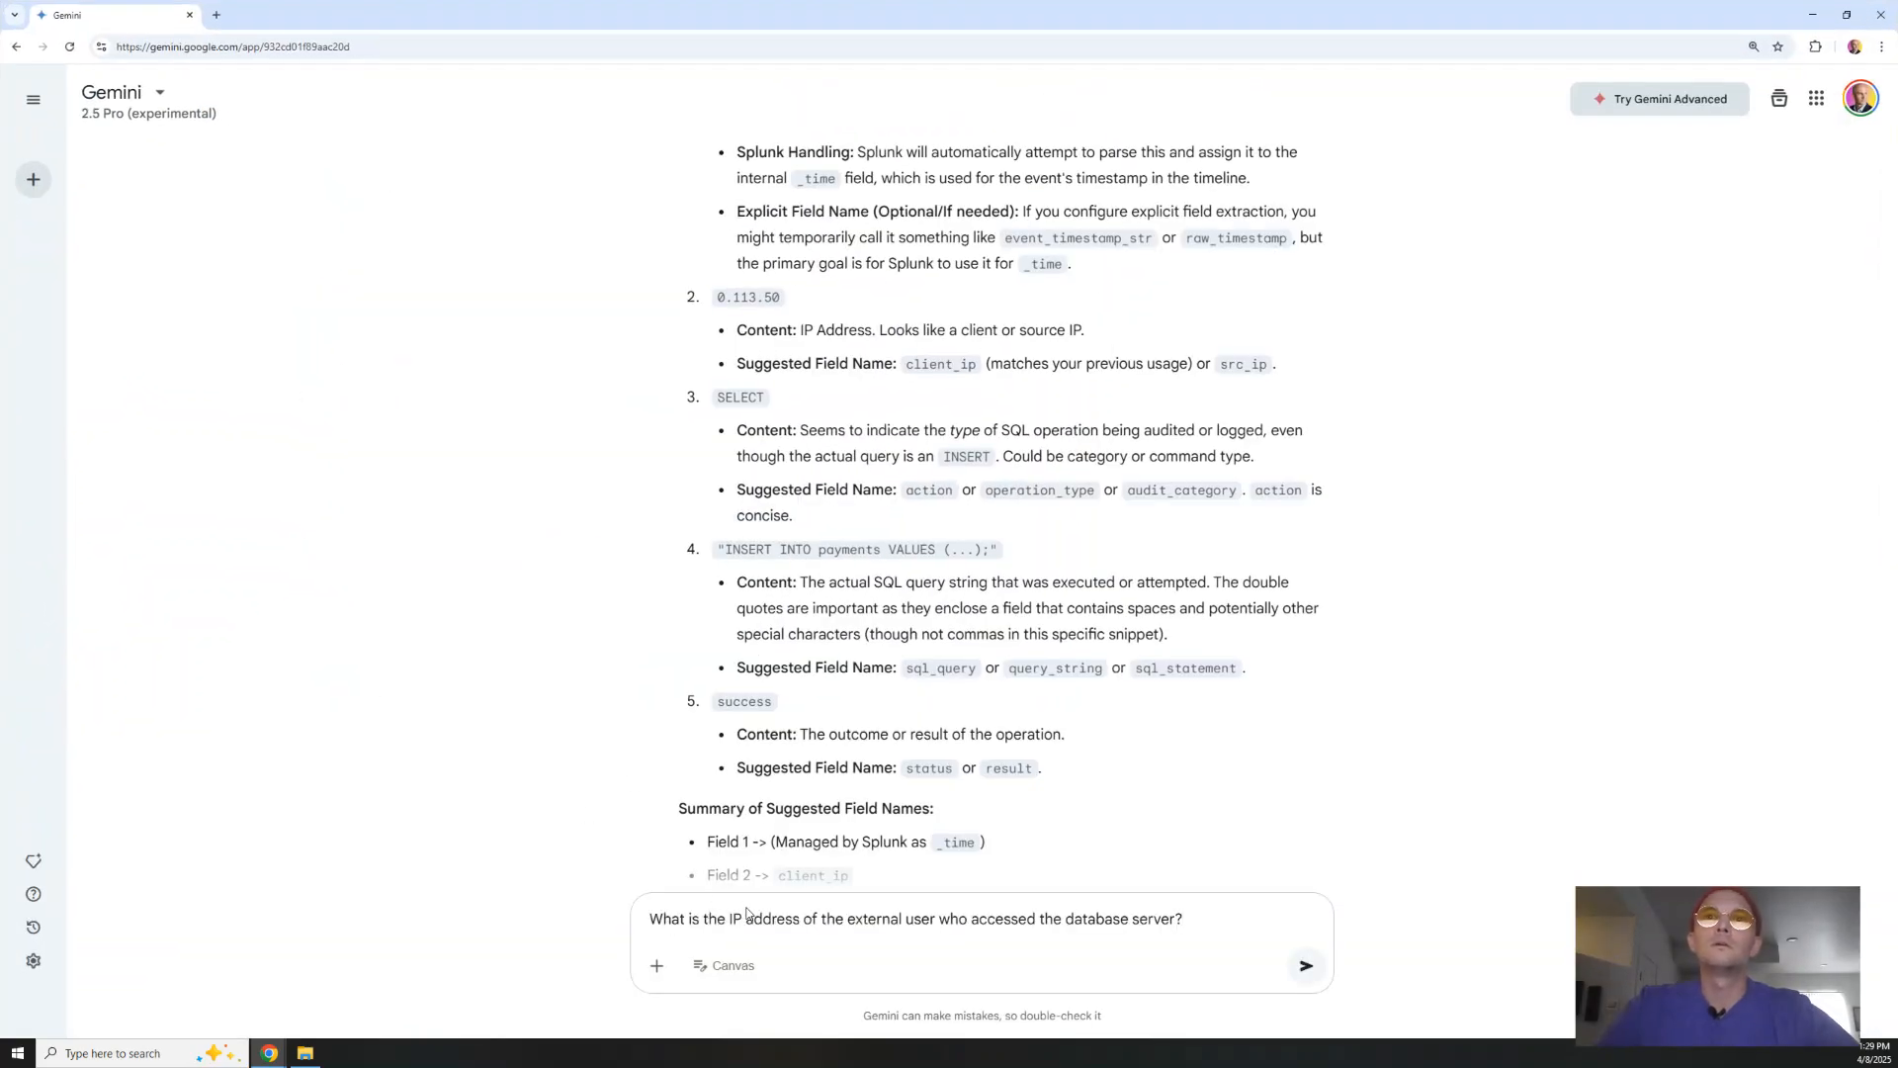
# Add "How can I tell who the external user is between 3 logs: DB, firewall, webserver" below the question and send the prompt to Gemini
pyautogui.hotkey('shift', 'Return')
pyautogui.hotkey('shift', 'Return')
pyautogui.write('How can I tell')
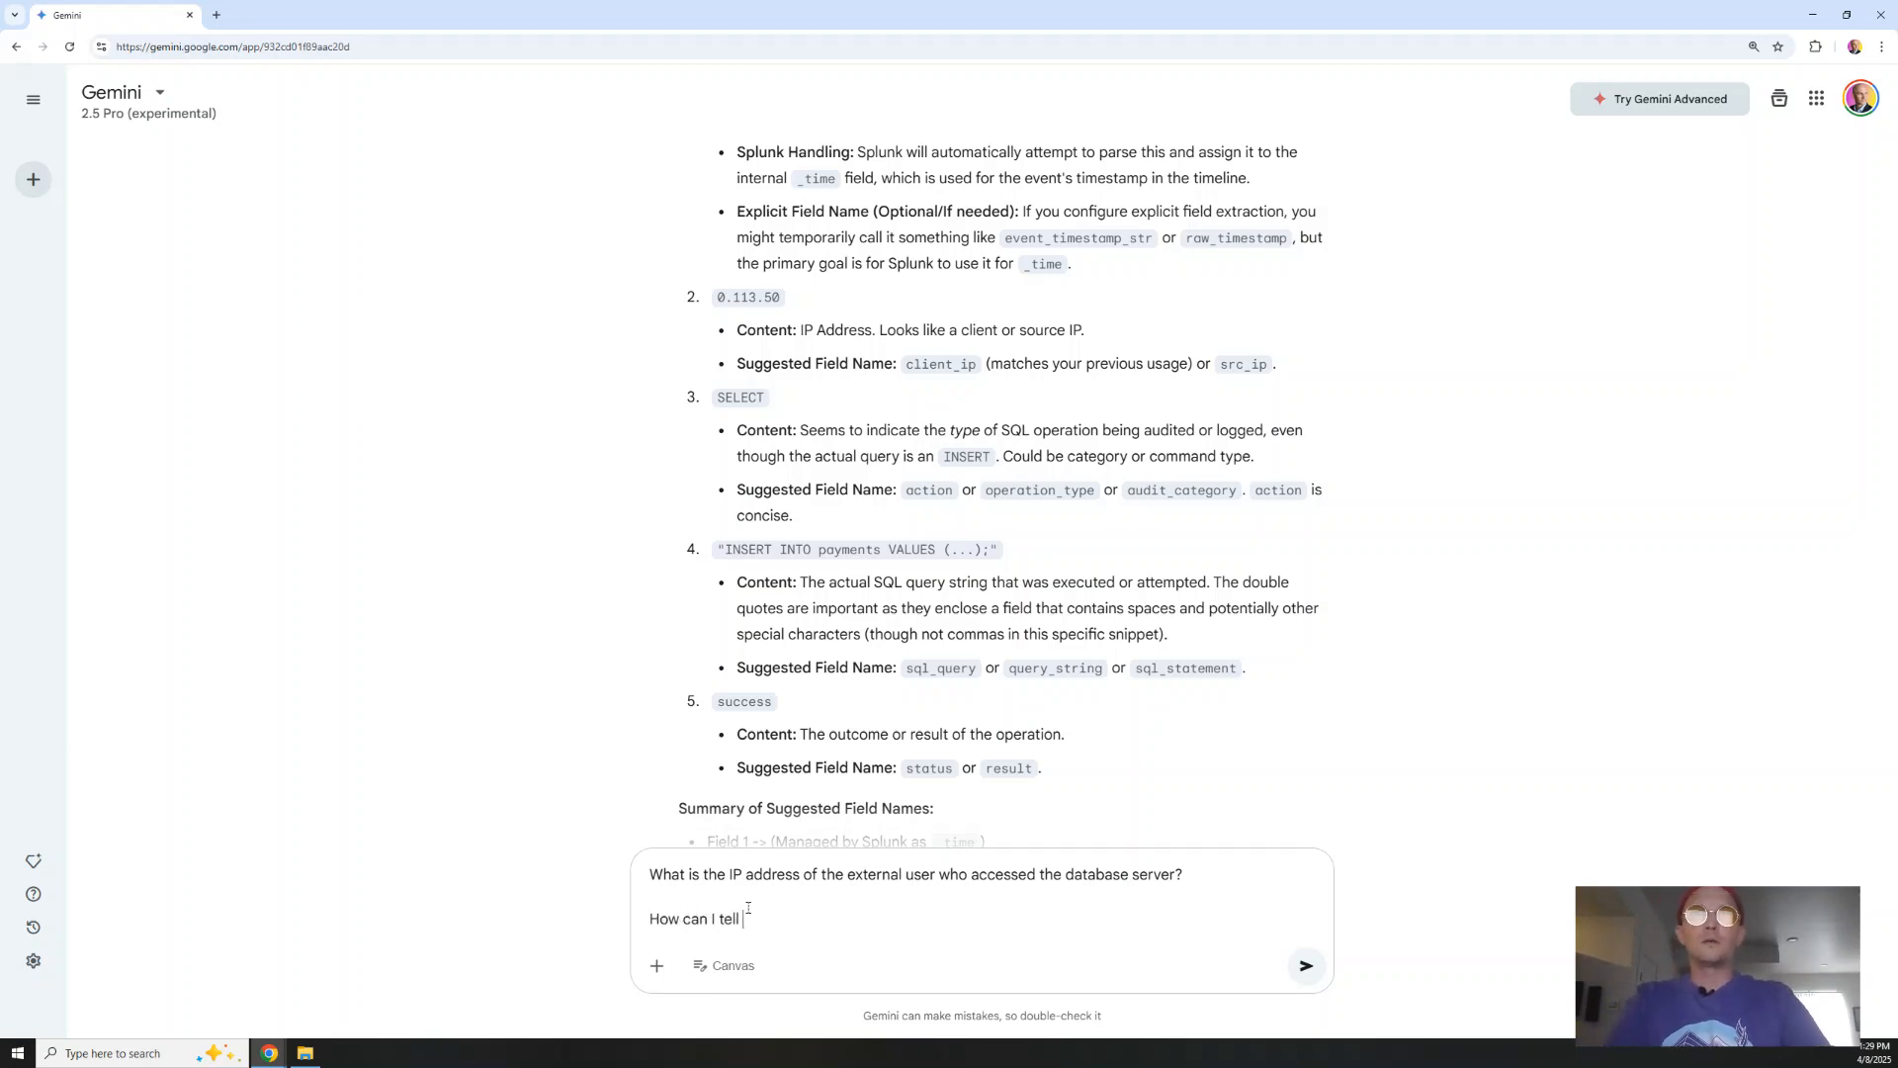
pyautogui.write(' who')
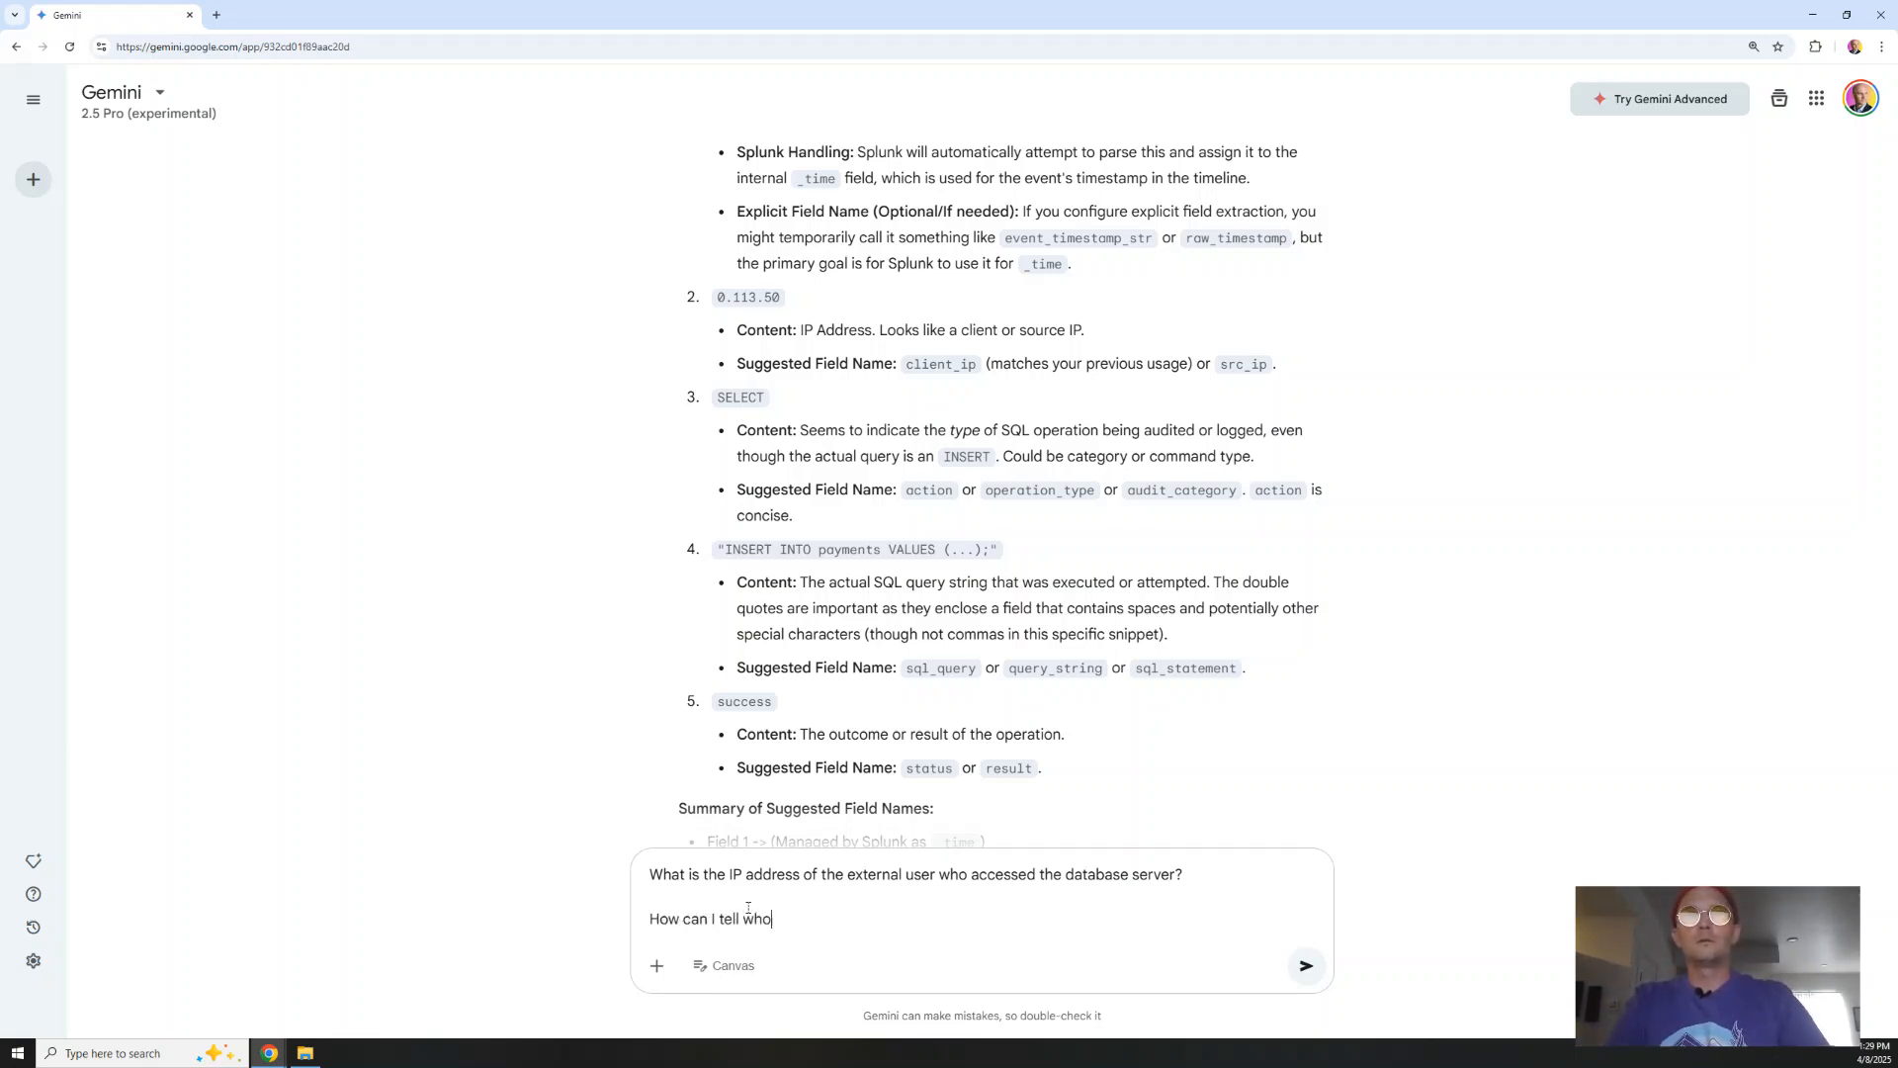
pyautogui.write(' the external user')
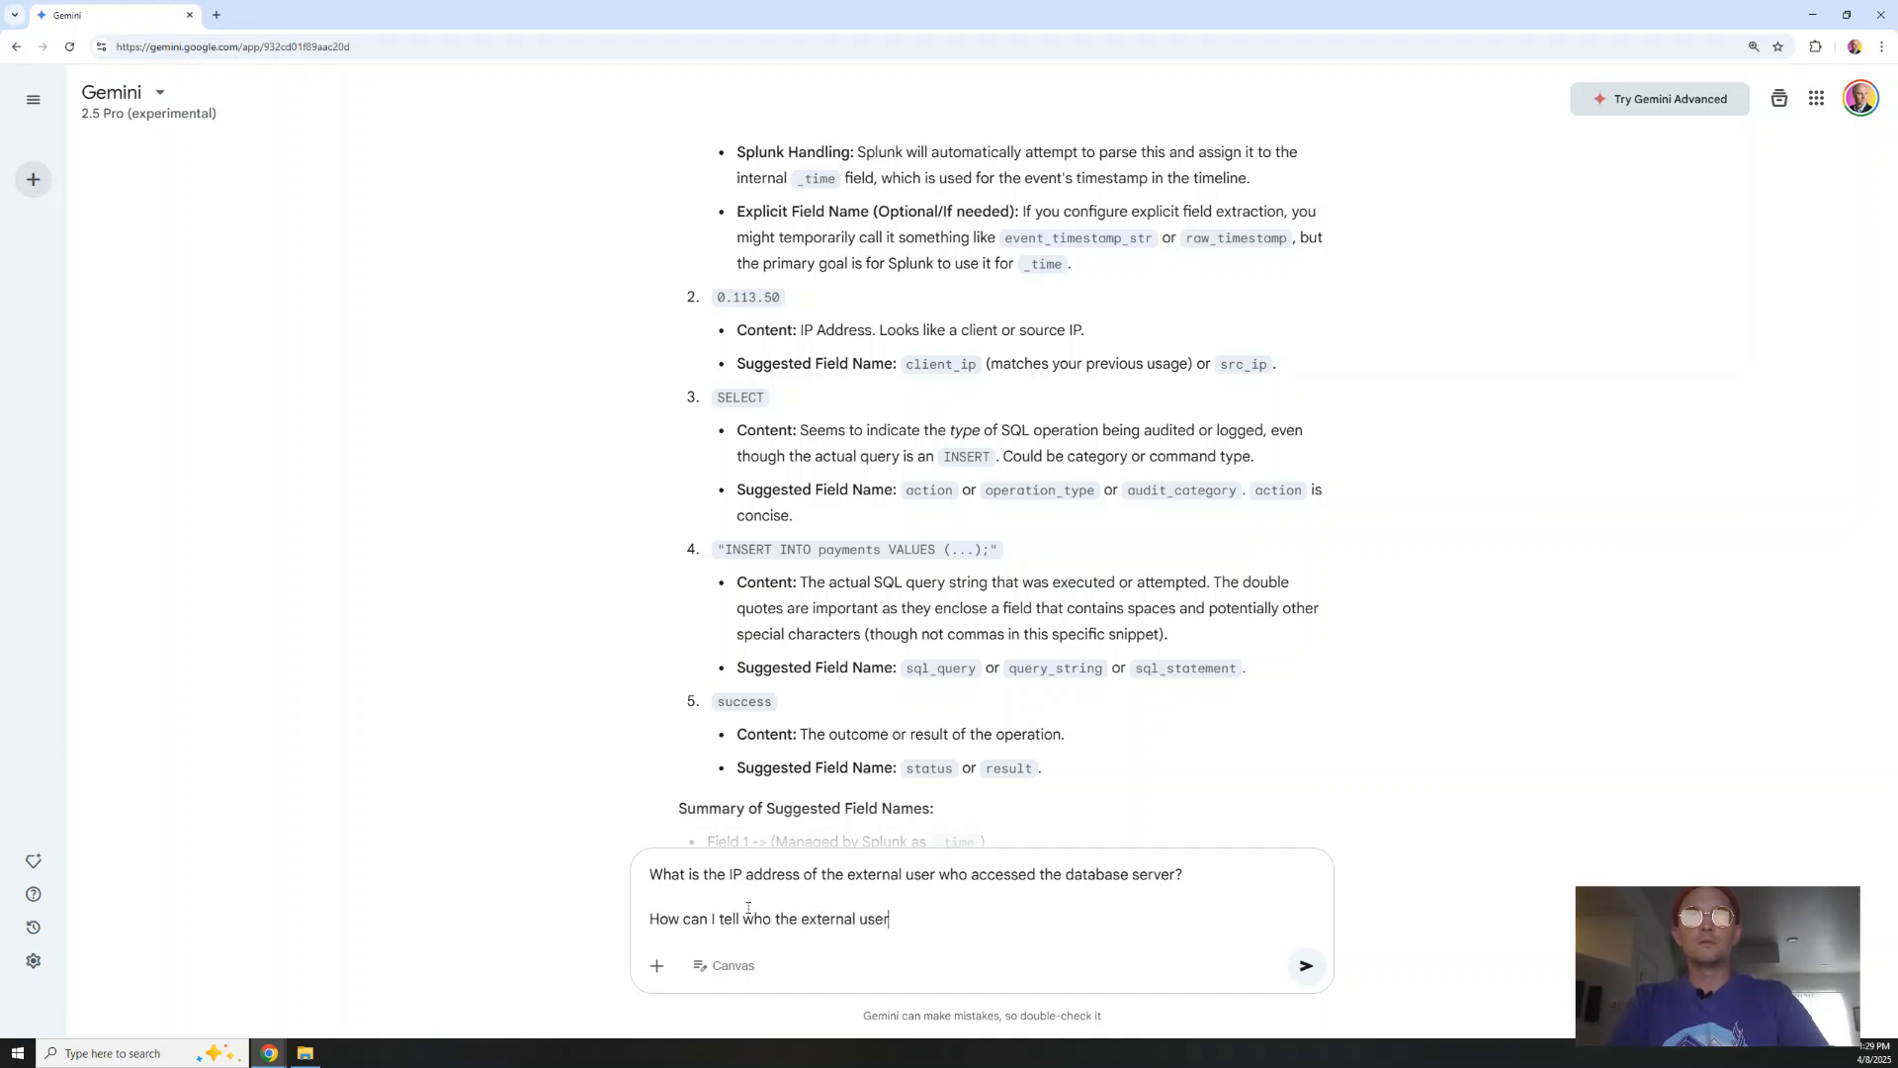
pyautogui.write(' is between 3 logs:')
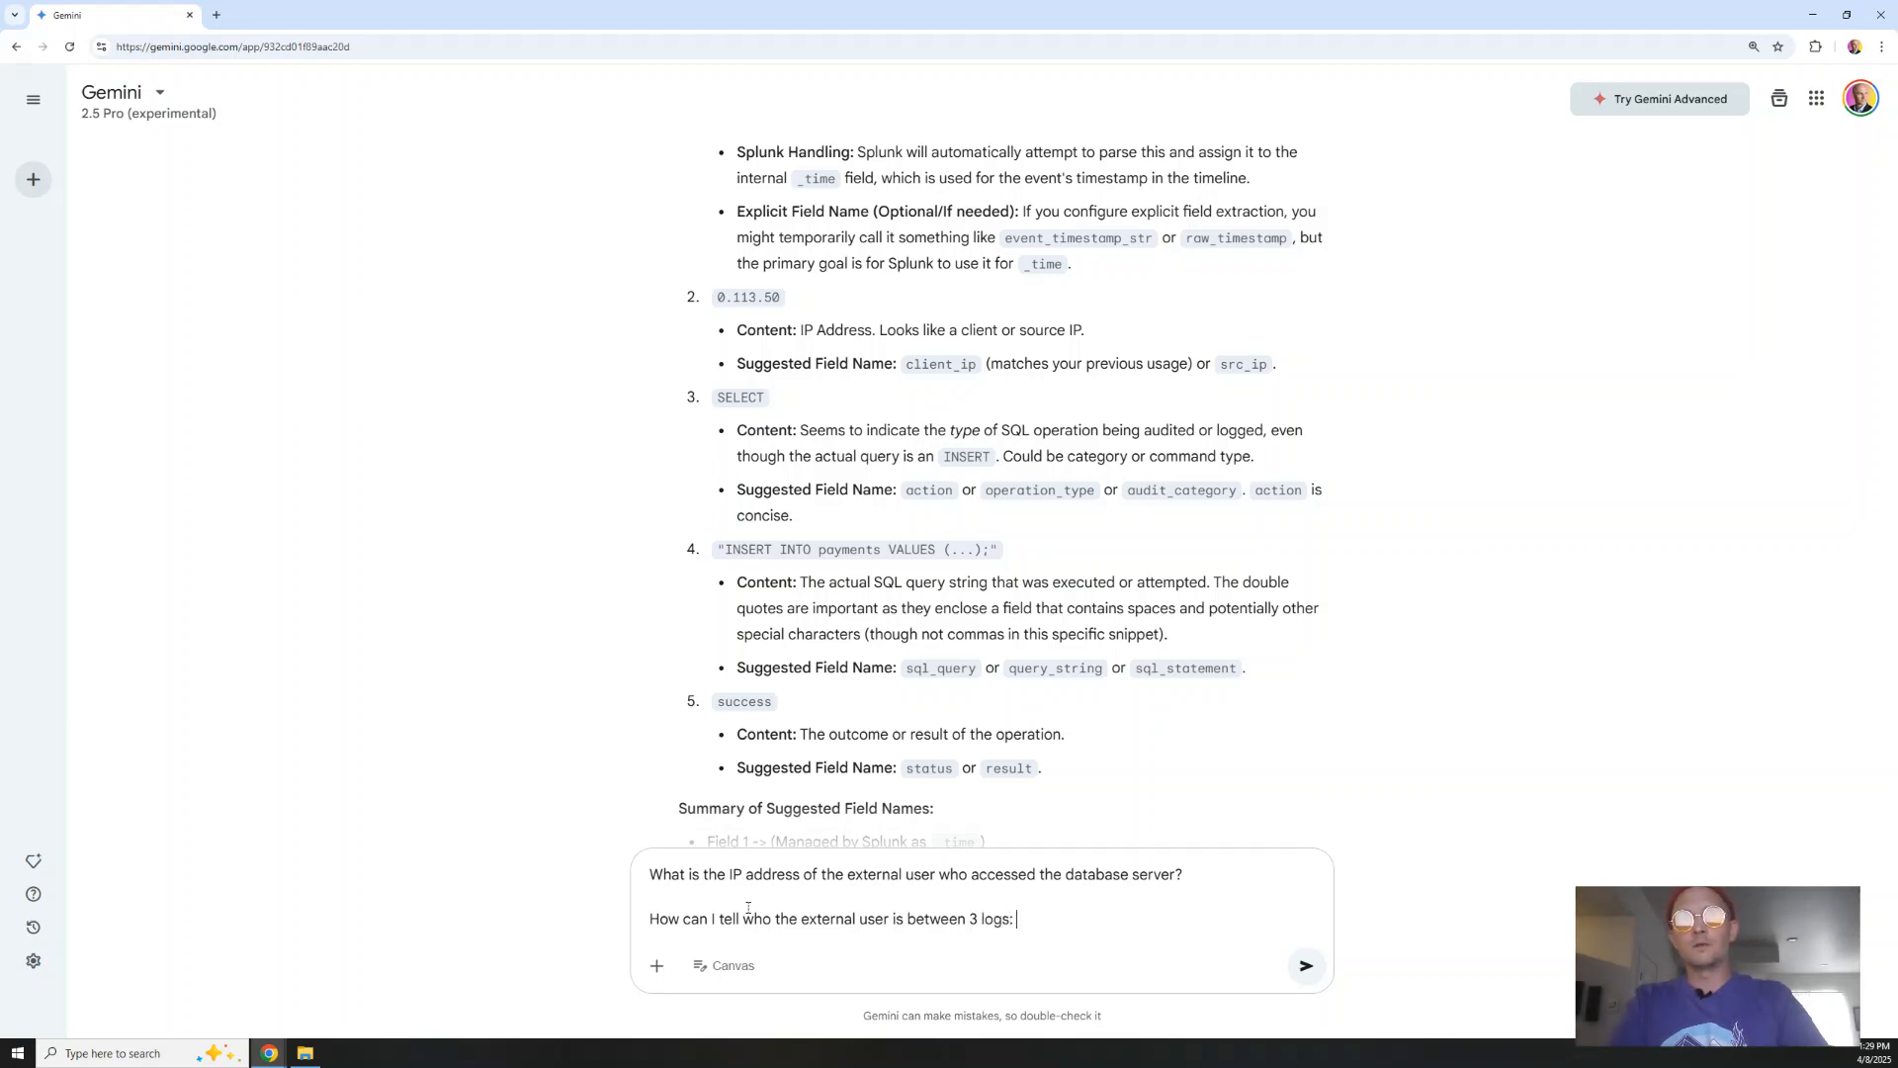
pyautogui.write('ewall, webser')
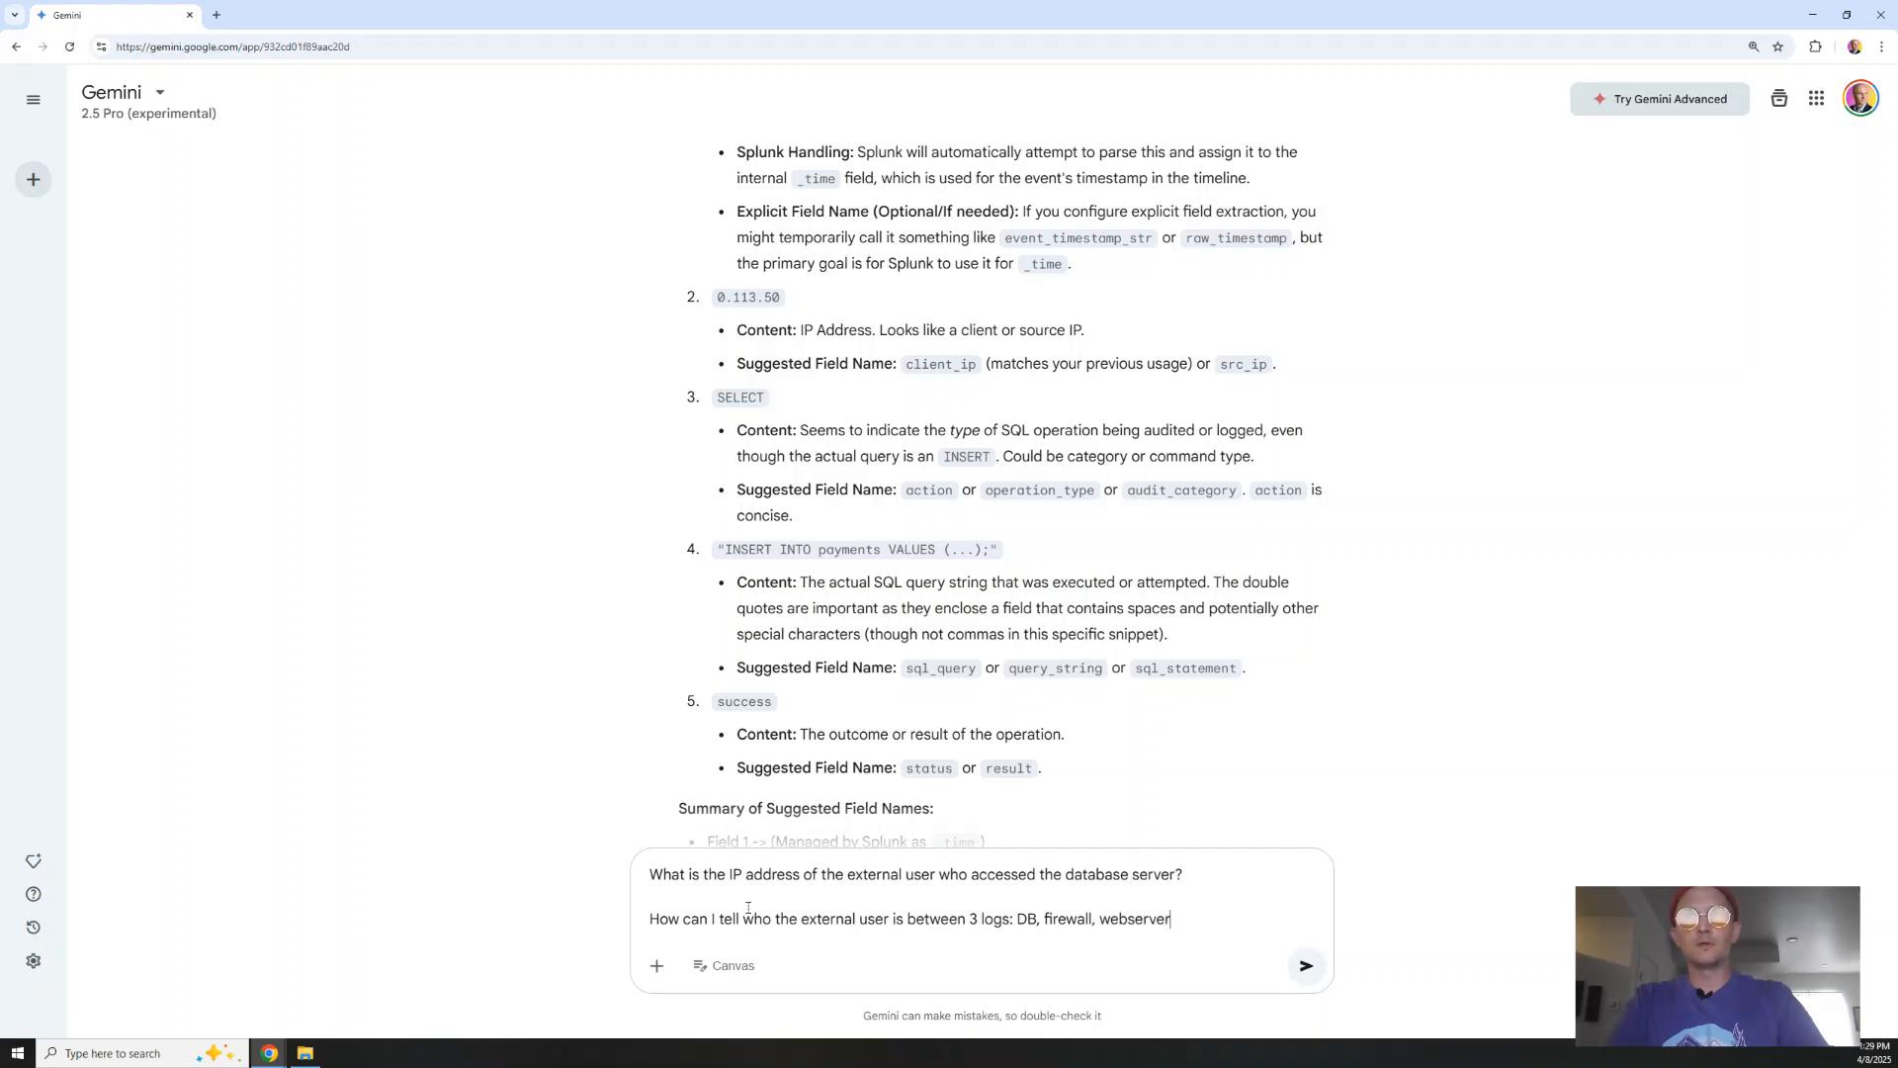
pyautogui.write('ver')
pyautogui.press('Return')
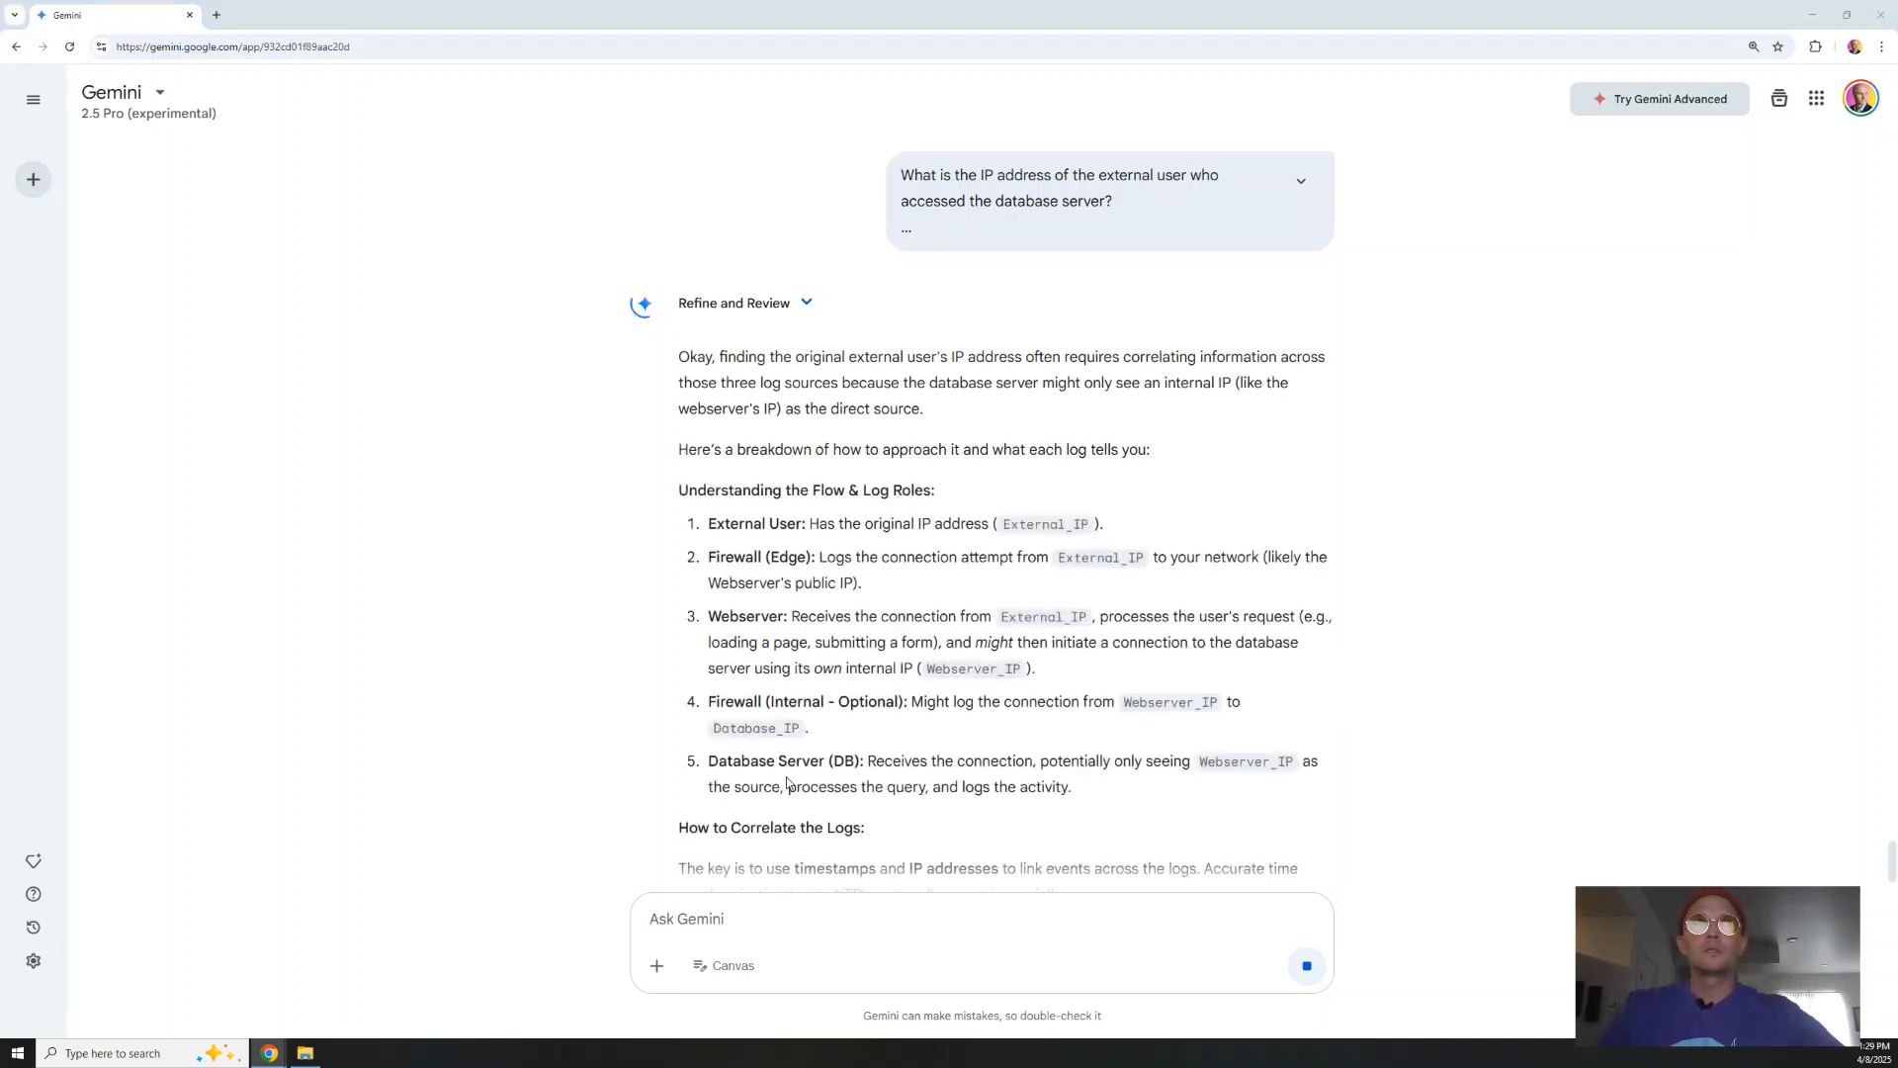
# Place Gemini beside the practice document and review the company's network range and the access rules for its web and database servers
pyautogui.moveTo(247, 14); pyautogui.dragTo(69, 310)
pyautogui.moveTo(781, 307); pyautogui.dragTo(0, 99)
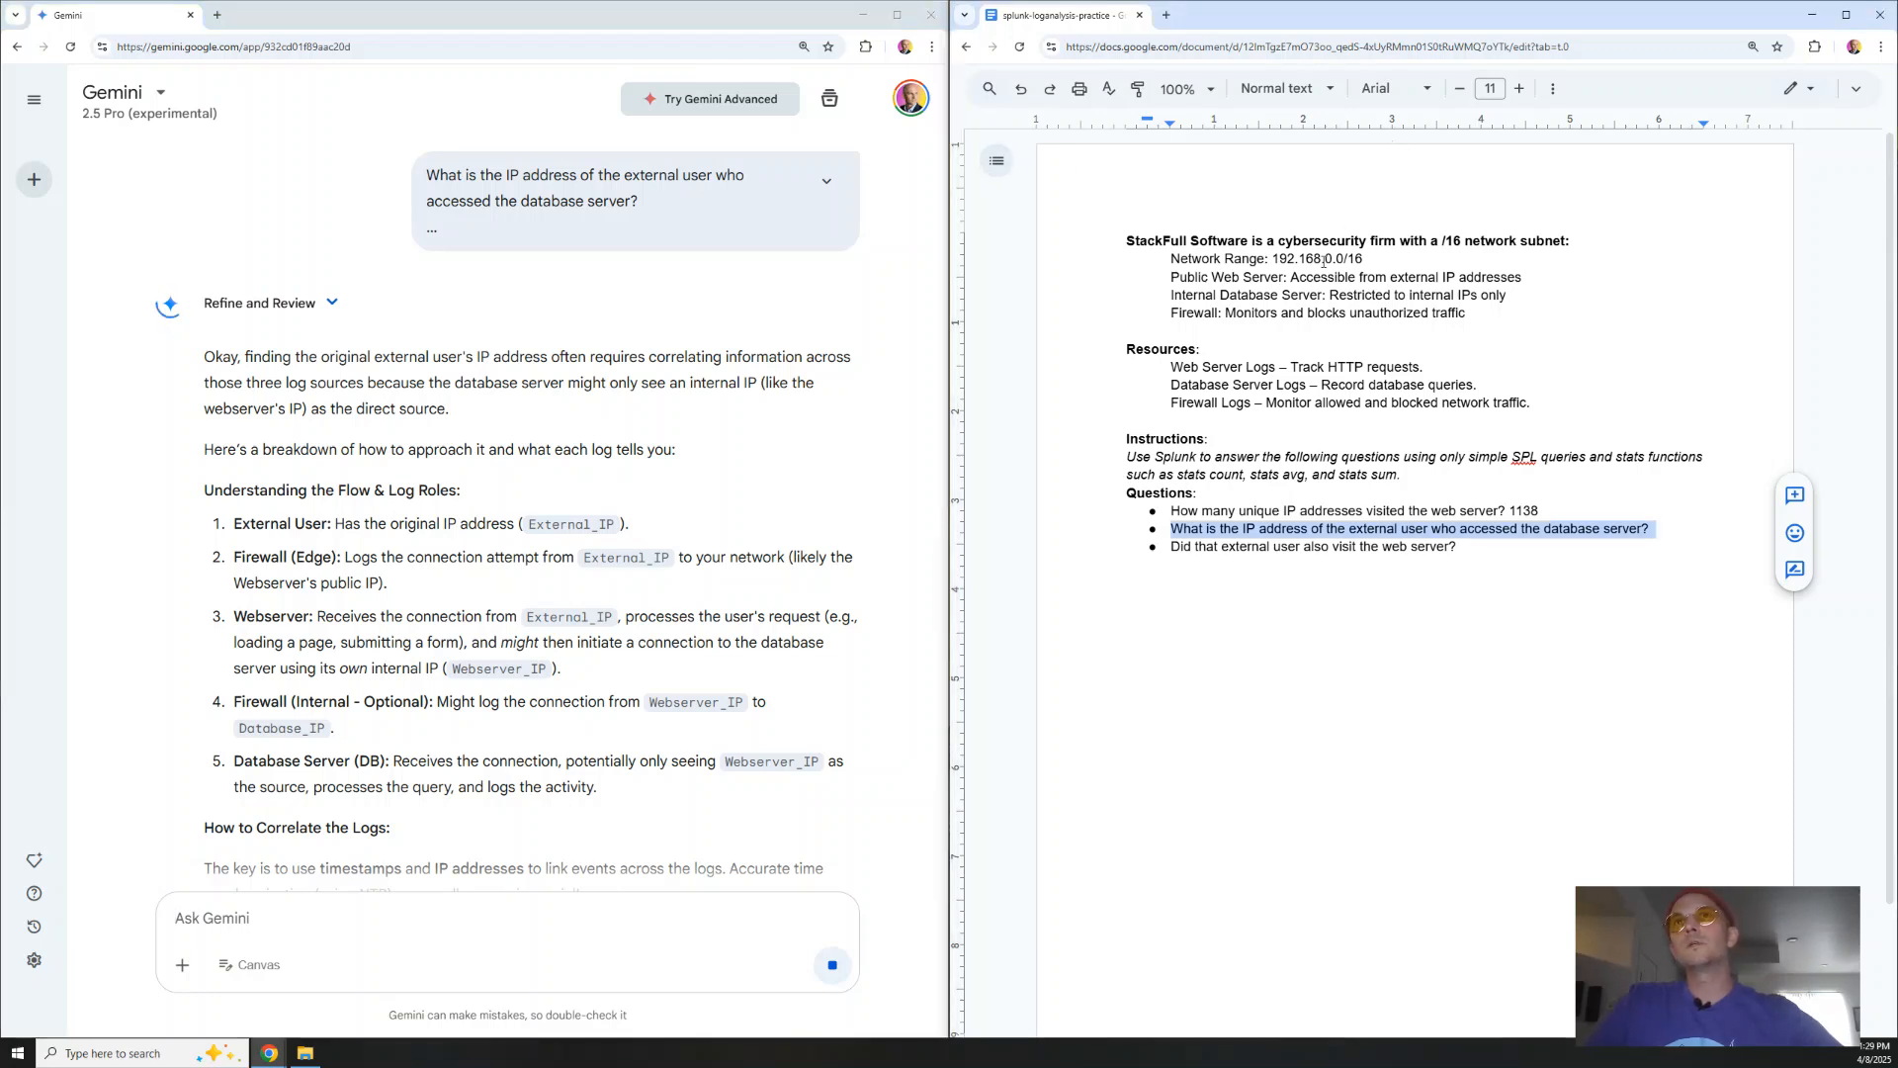
pyautogui.moveTo(1362, 259); pyautogui.dragTo(1273, 259)
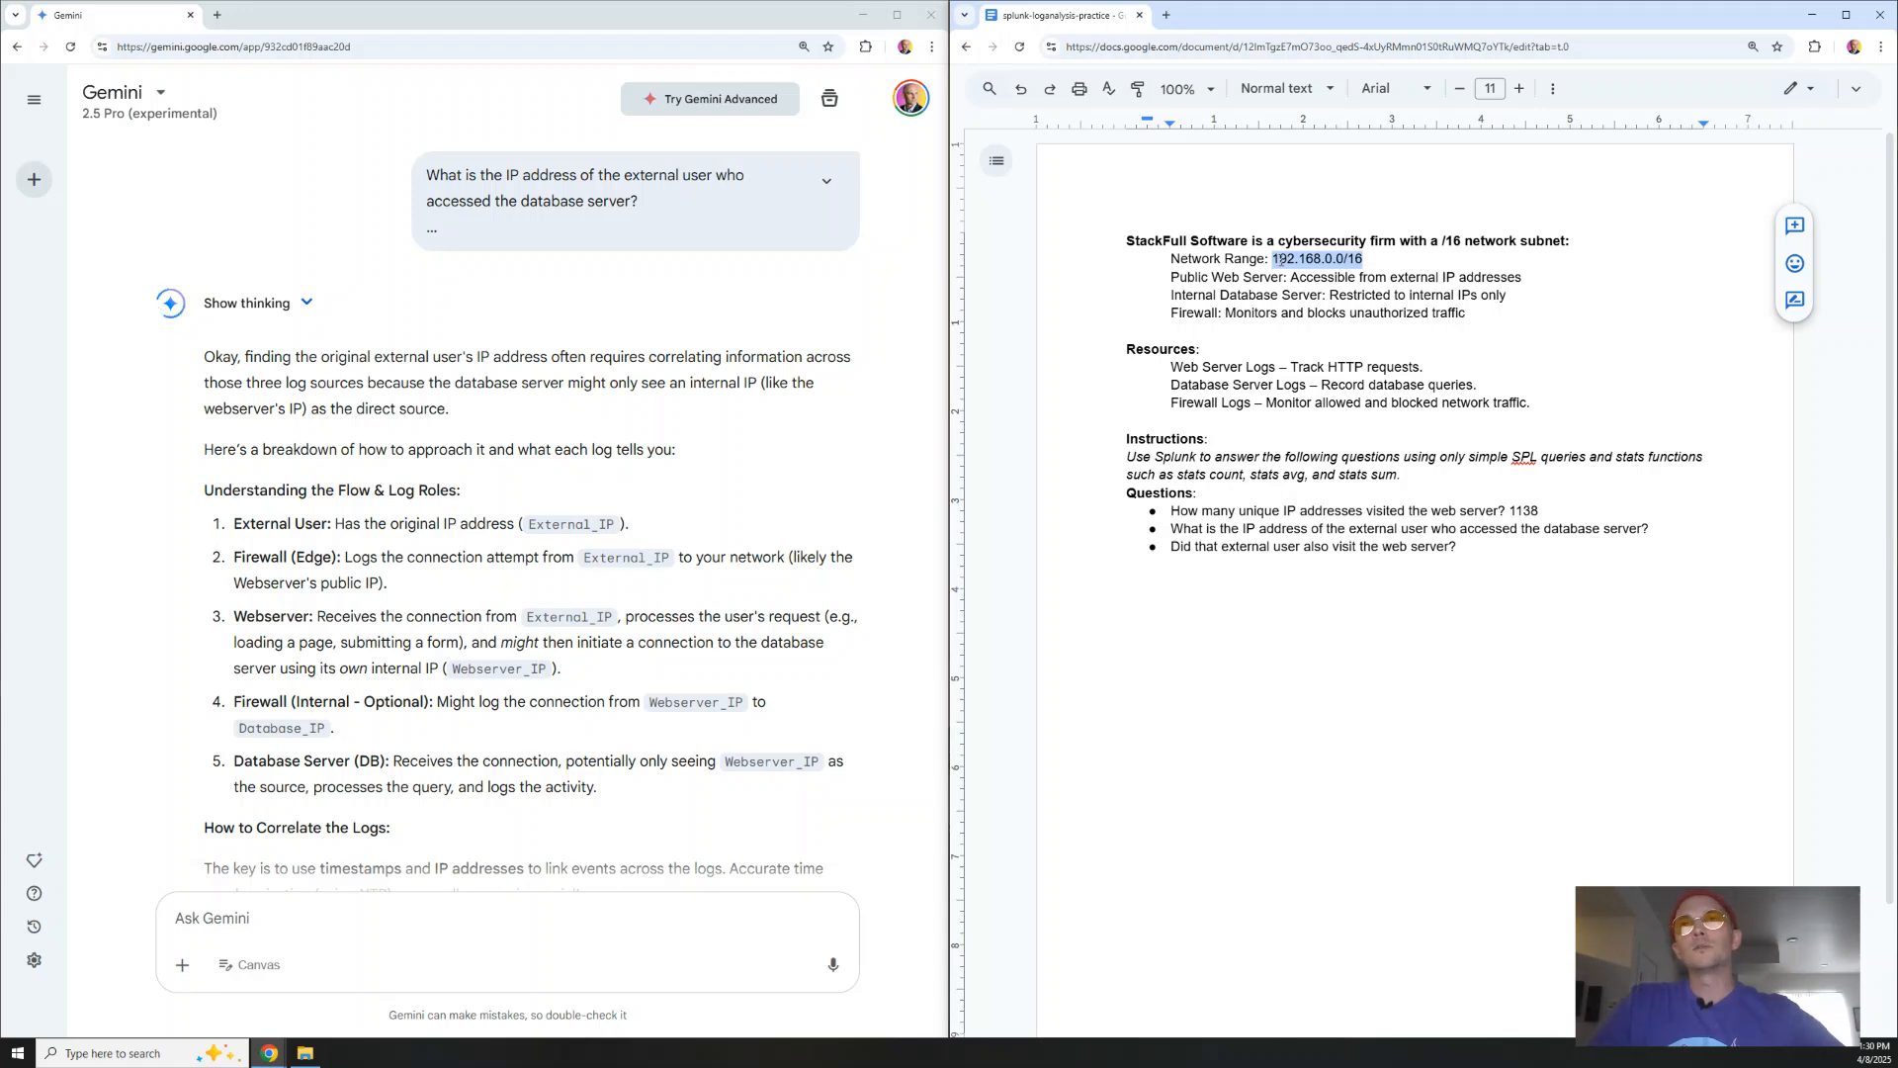
pyautogui.click(1282, 260)
pyautogui.moveTo(1462, 241); pyautogui.dragTo(1444, 244)
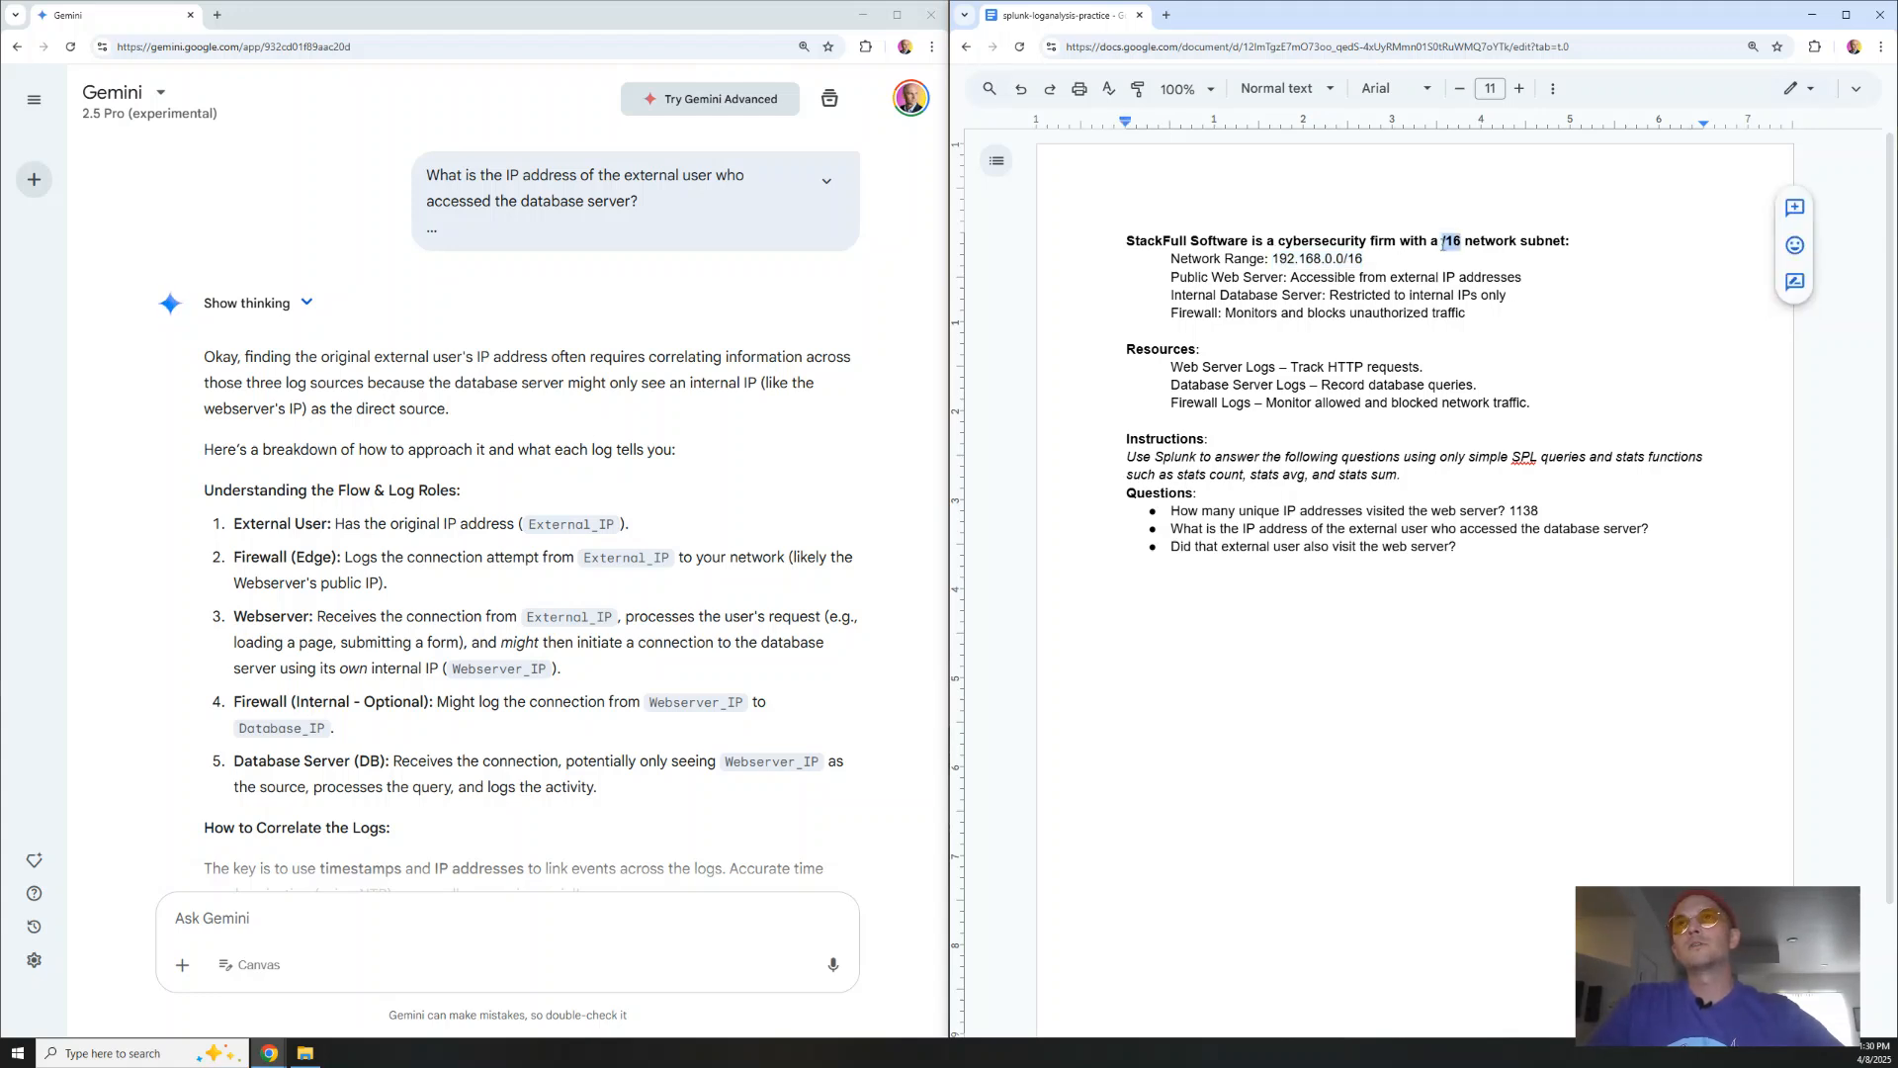
pyautogui.click(1382, 265)
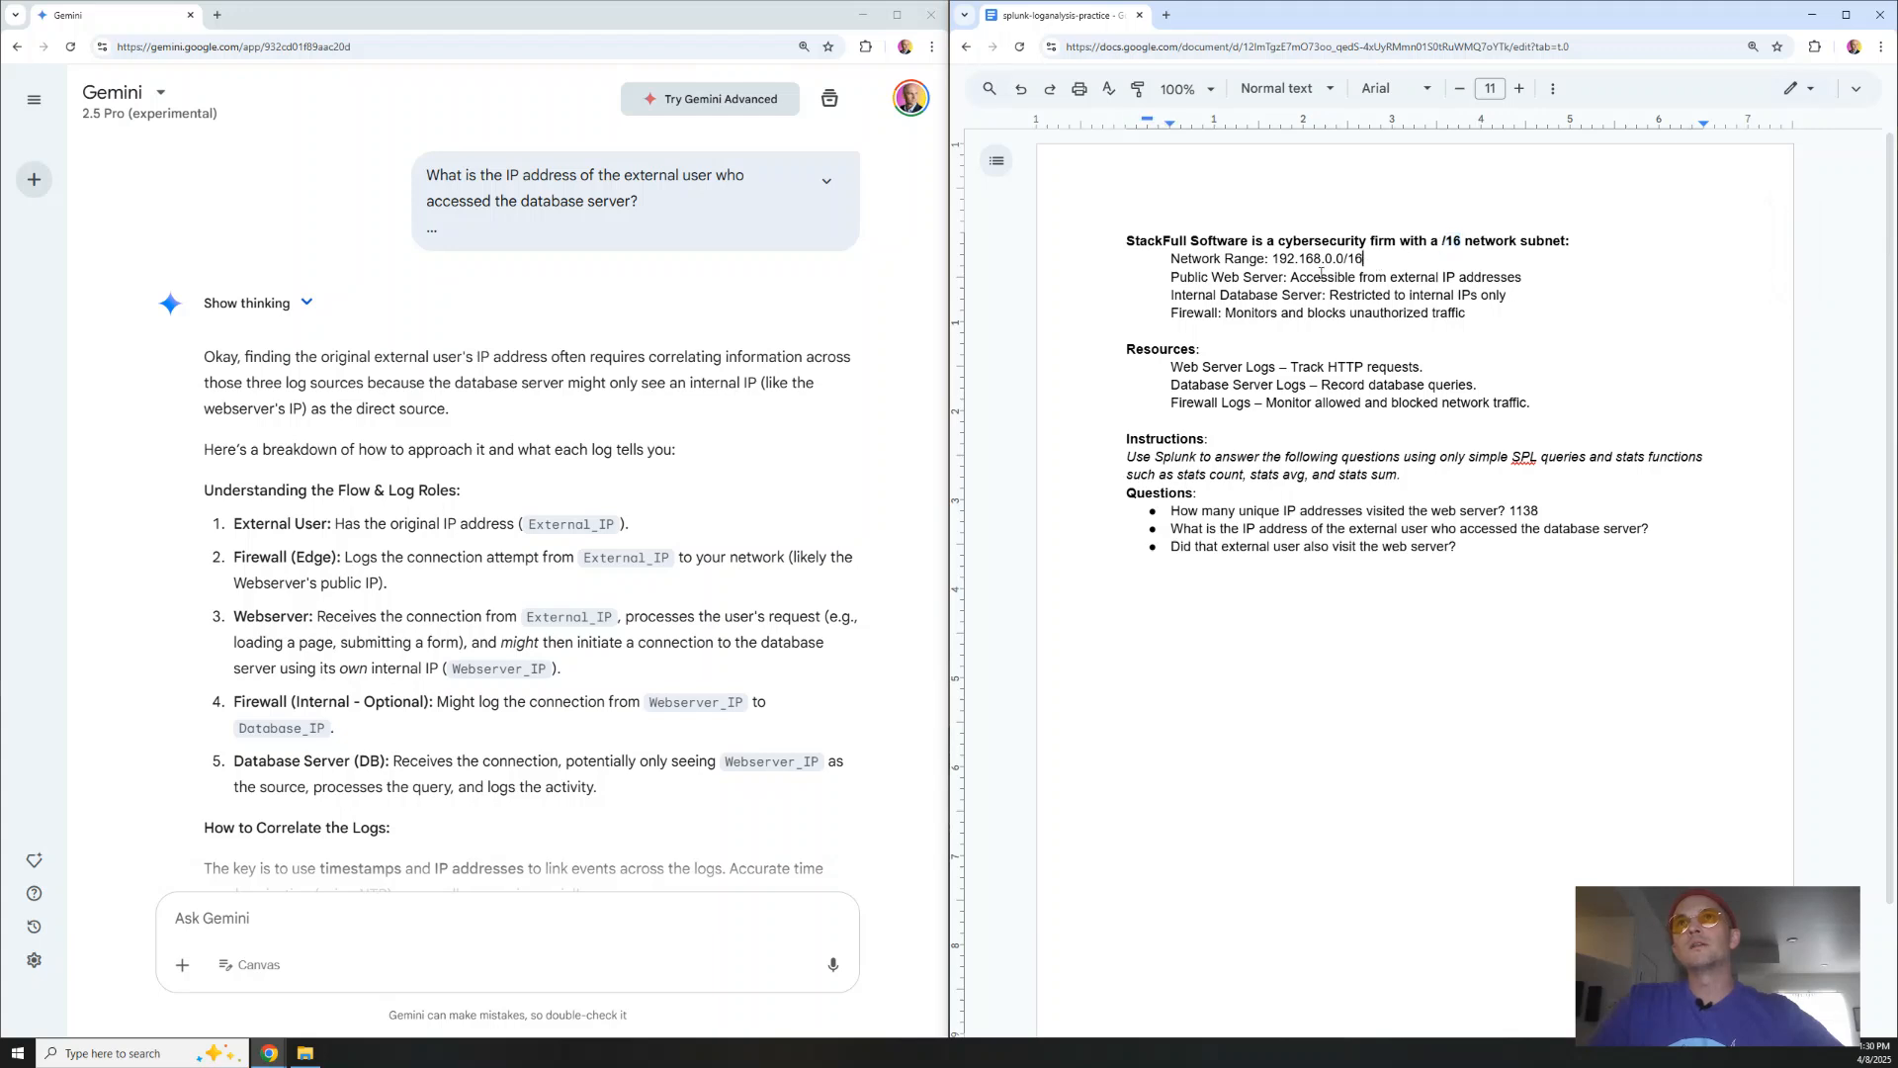
pyautogui.click(1325, 259)
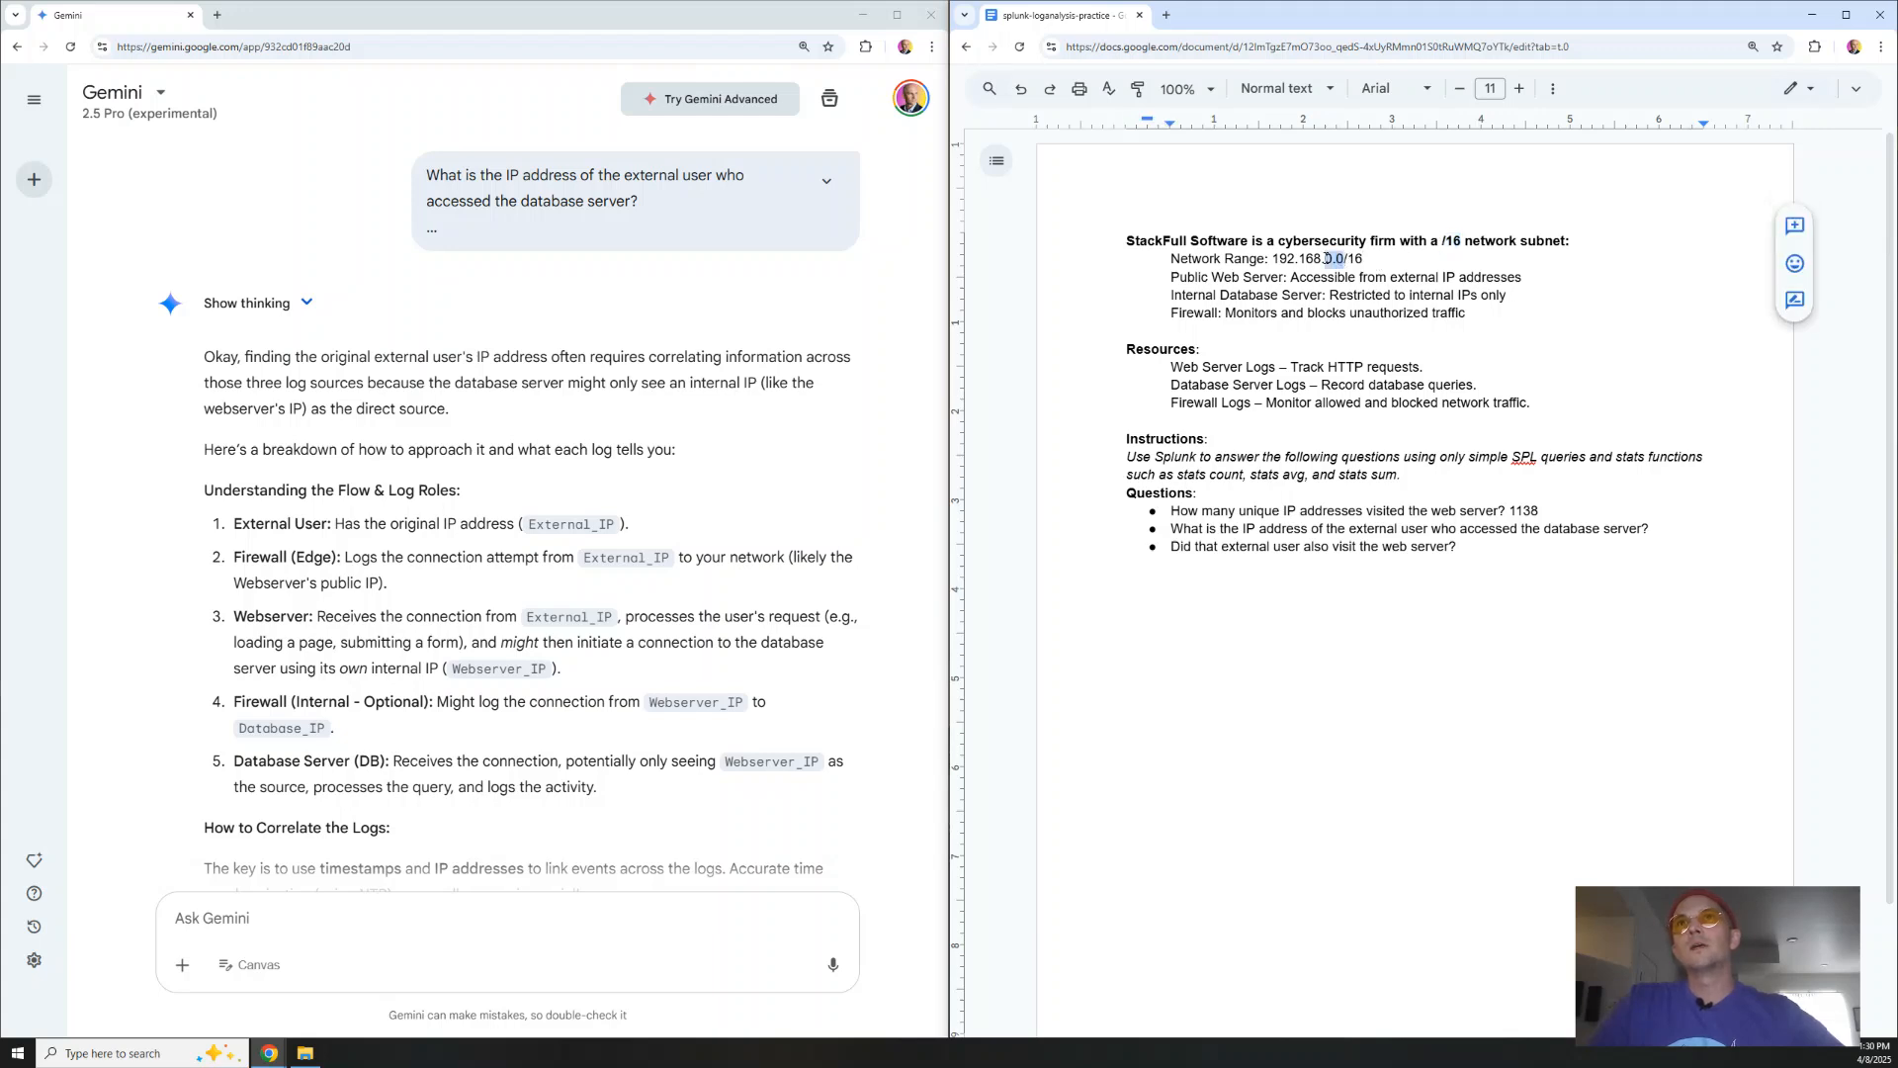
pyautogui.moveTo(1326, 259); pyautogui.dragTo(1338, 259)
pyautogui.moveTo(1286, 281); pyautogui.dragTo(1535, 280)
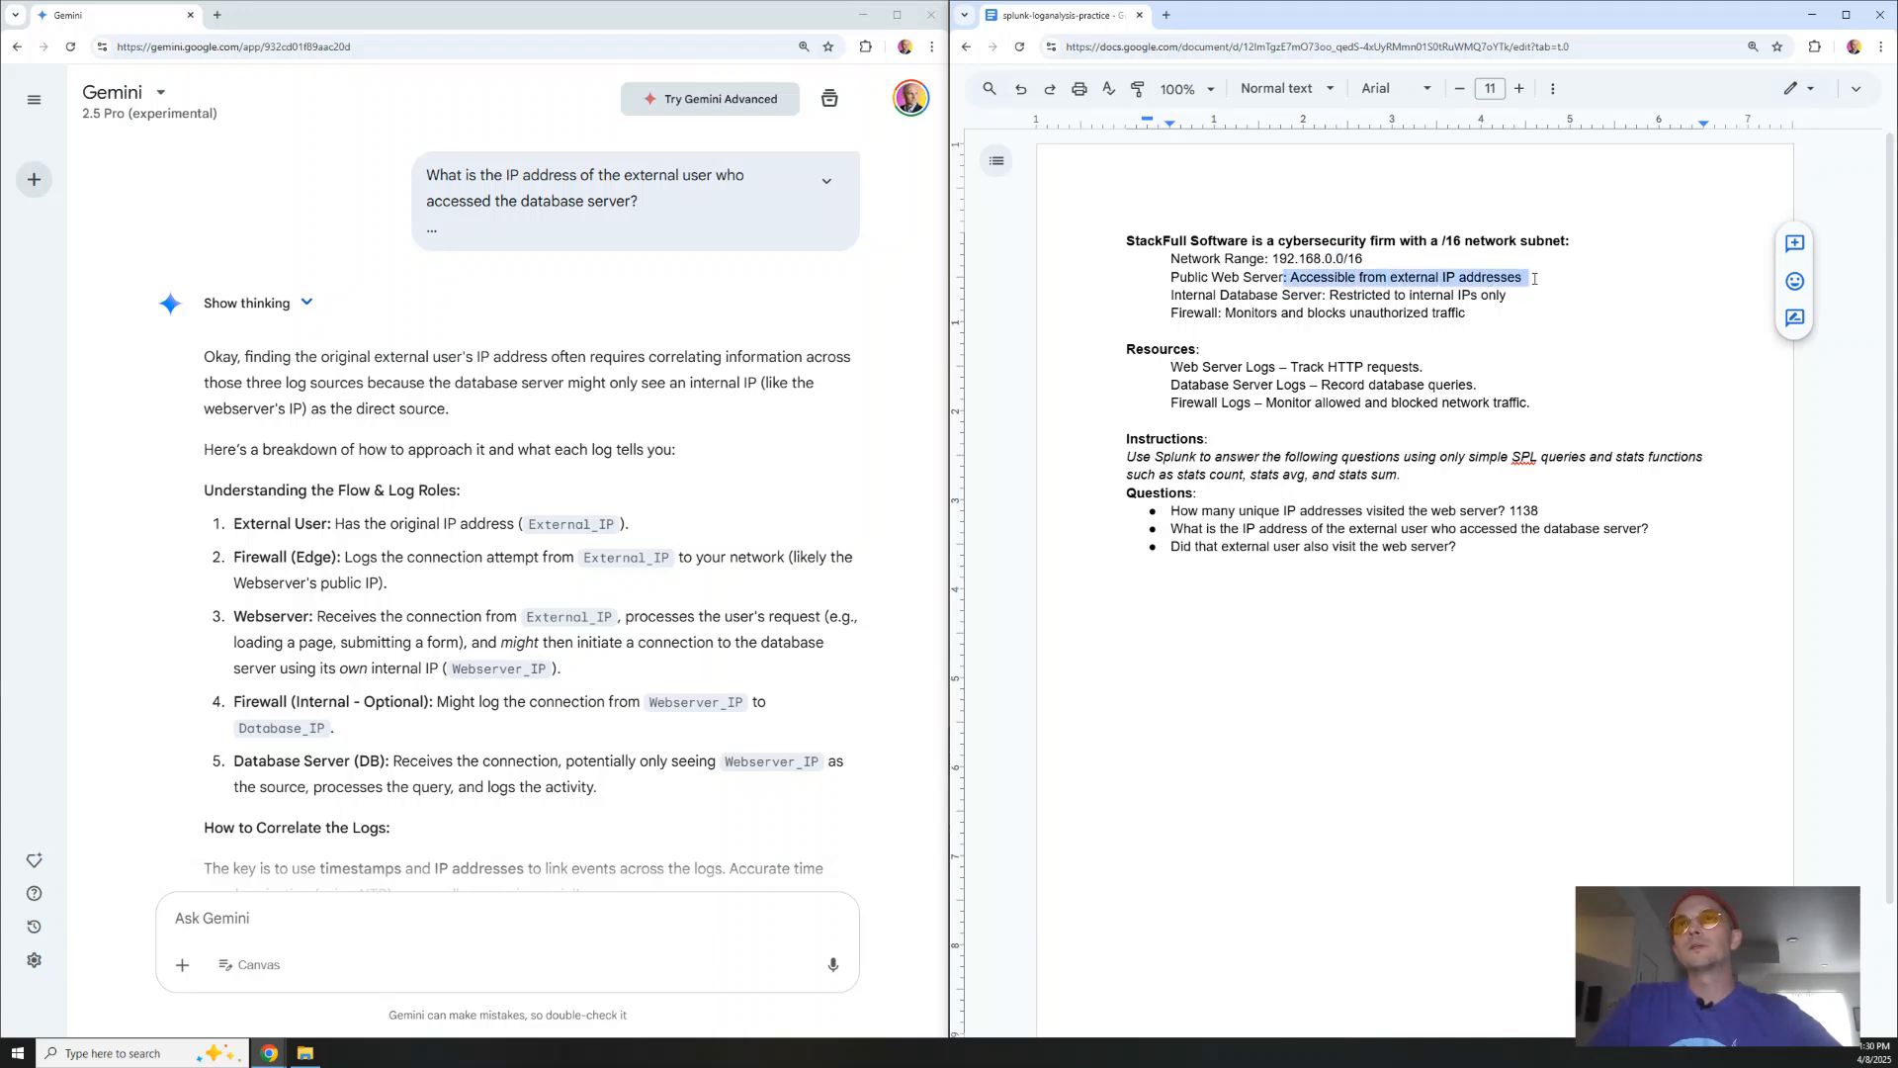
pyautogui.click(1391, 312)
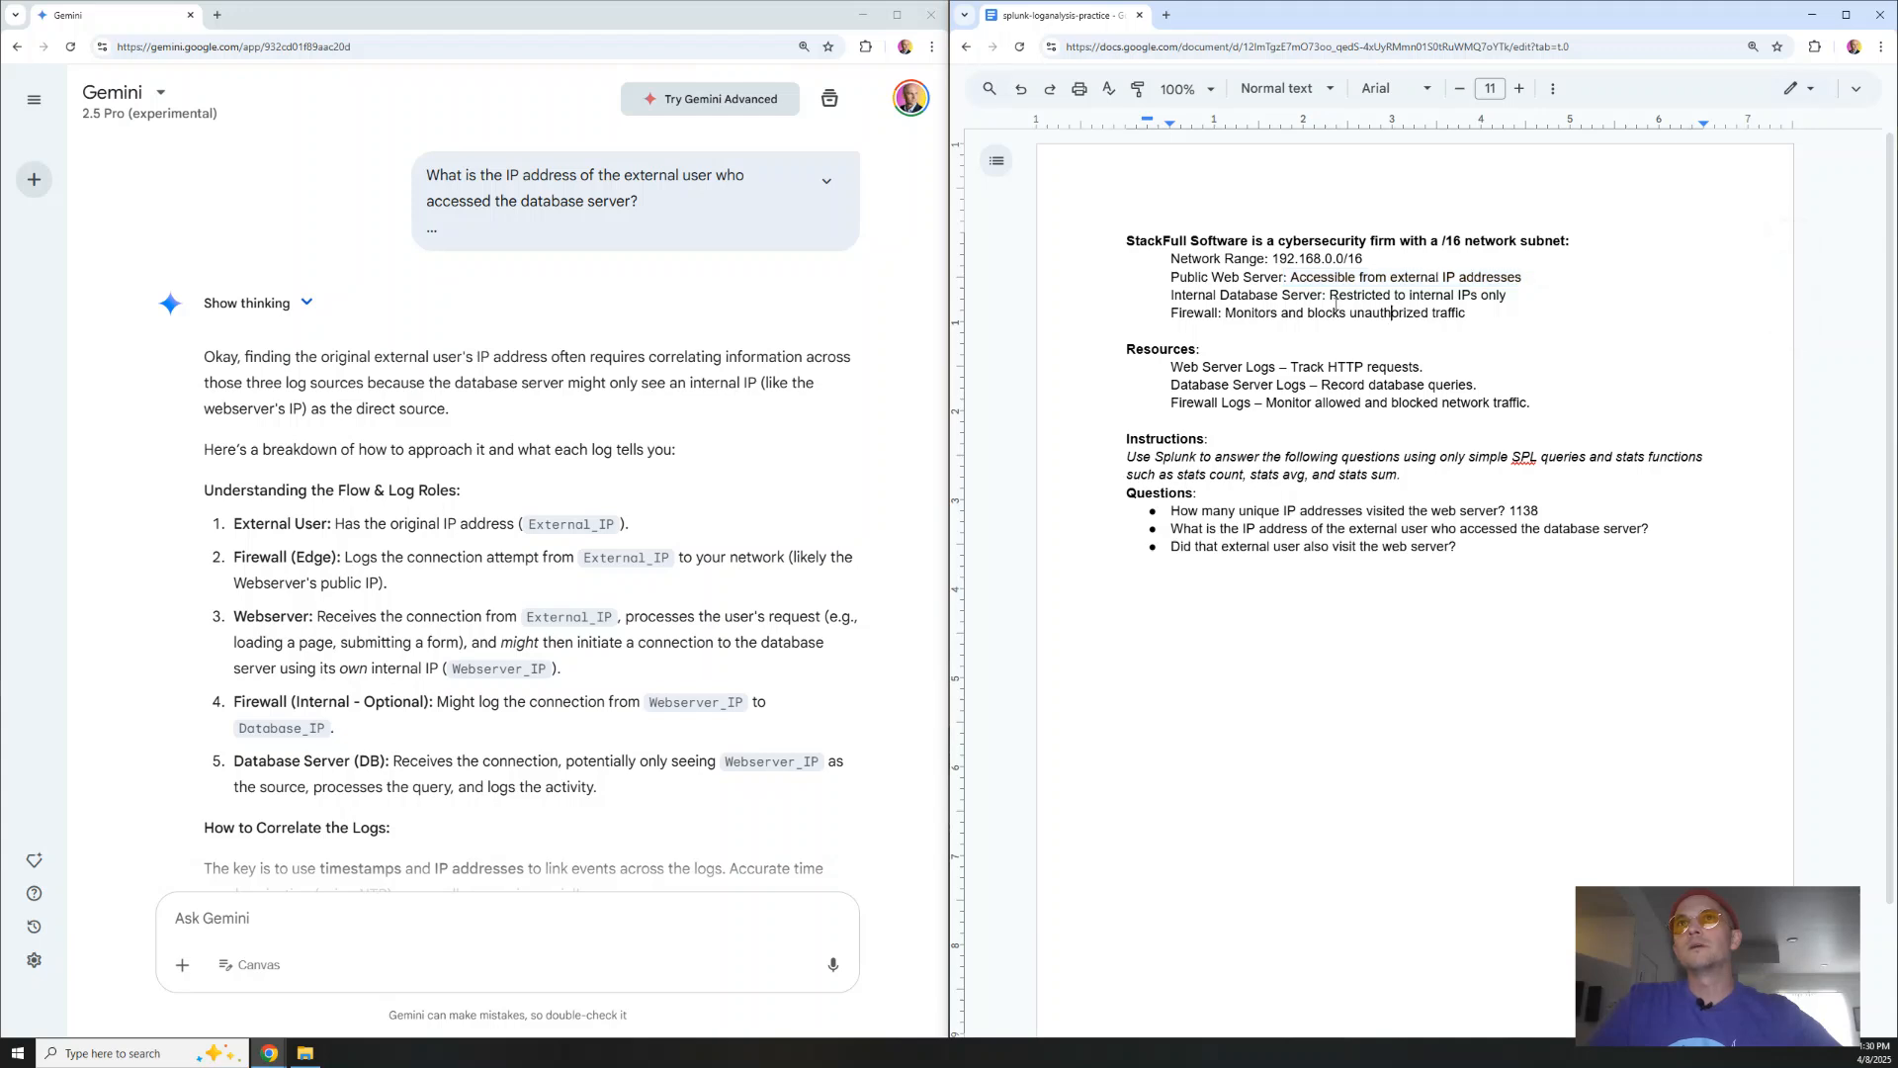
pyautogui.moveTo(1329, 296); pyautogui.dragTo(1518, 294)
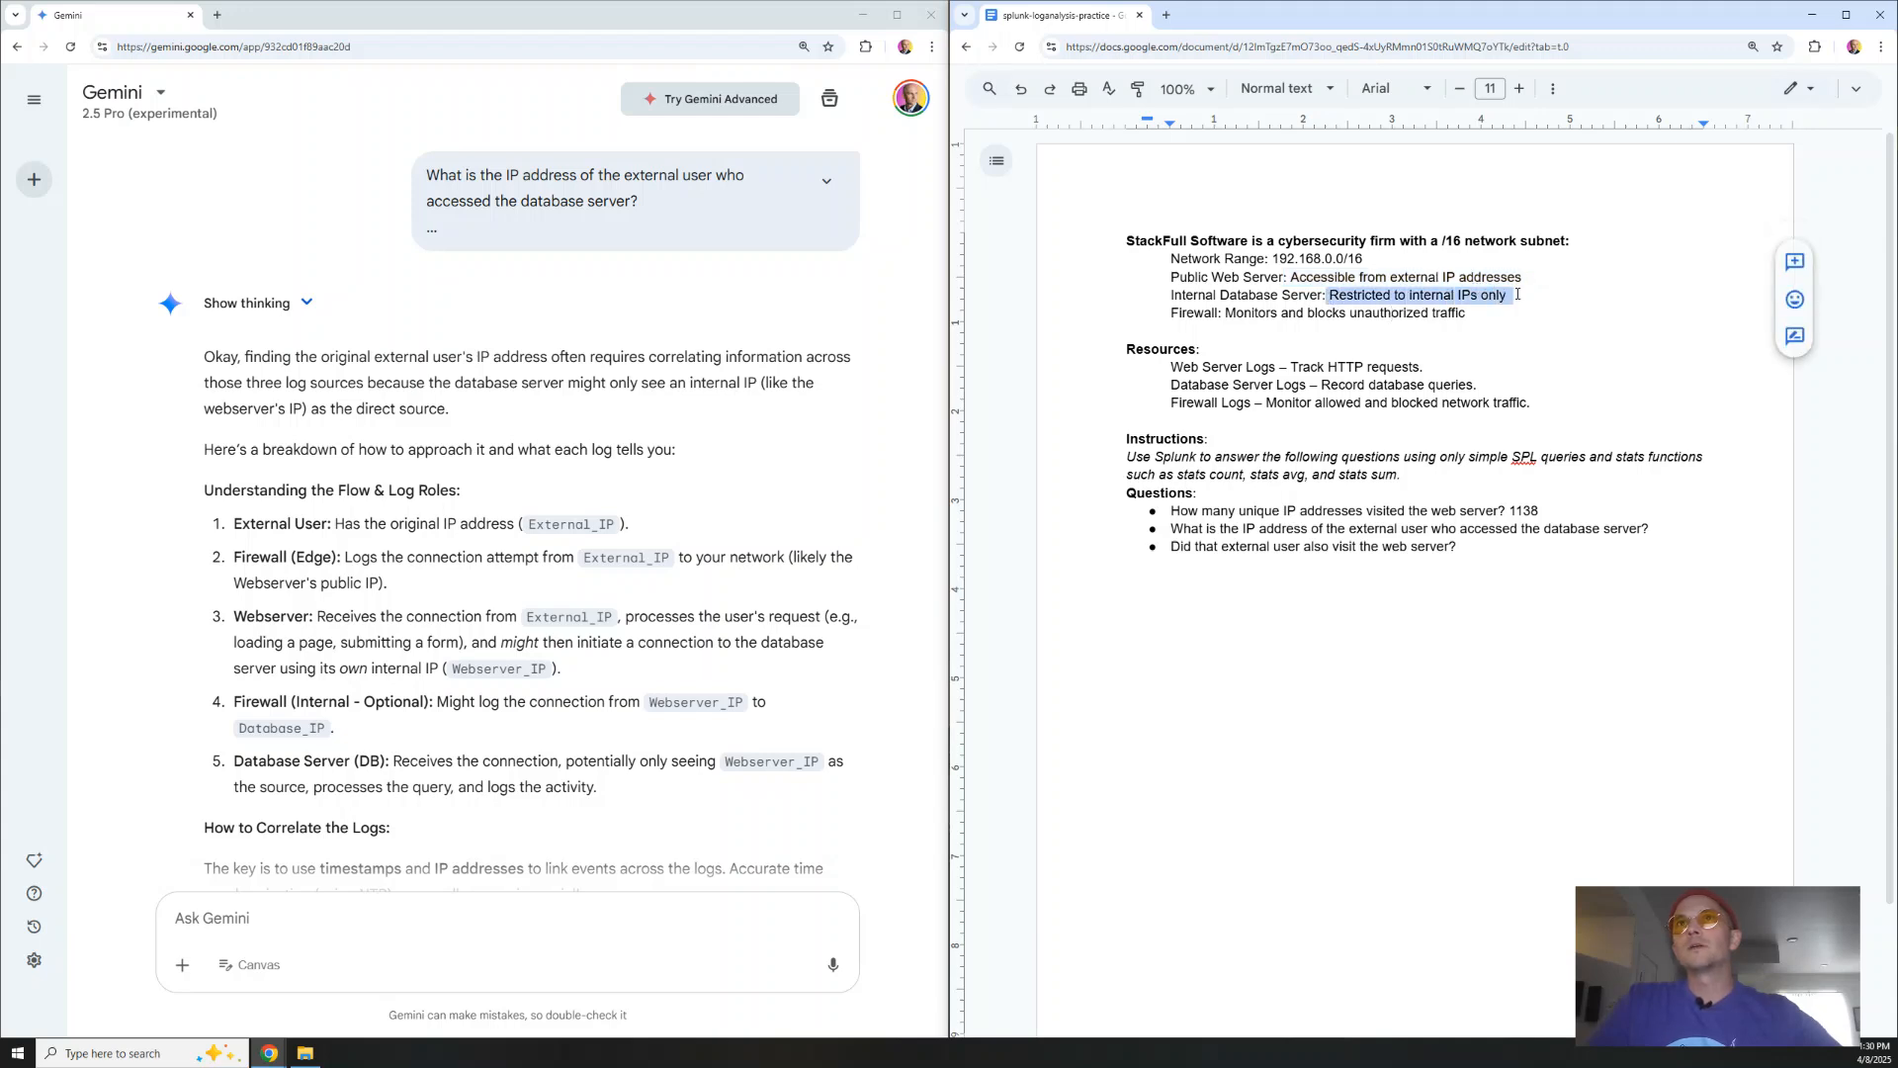
pyautogui.moveTo(1268, 259); pyautogui.dragTo(1374, 265)
pyautogui.click(1373, 265)
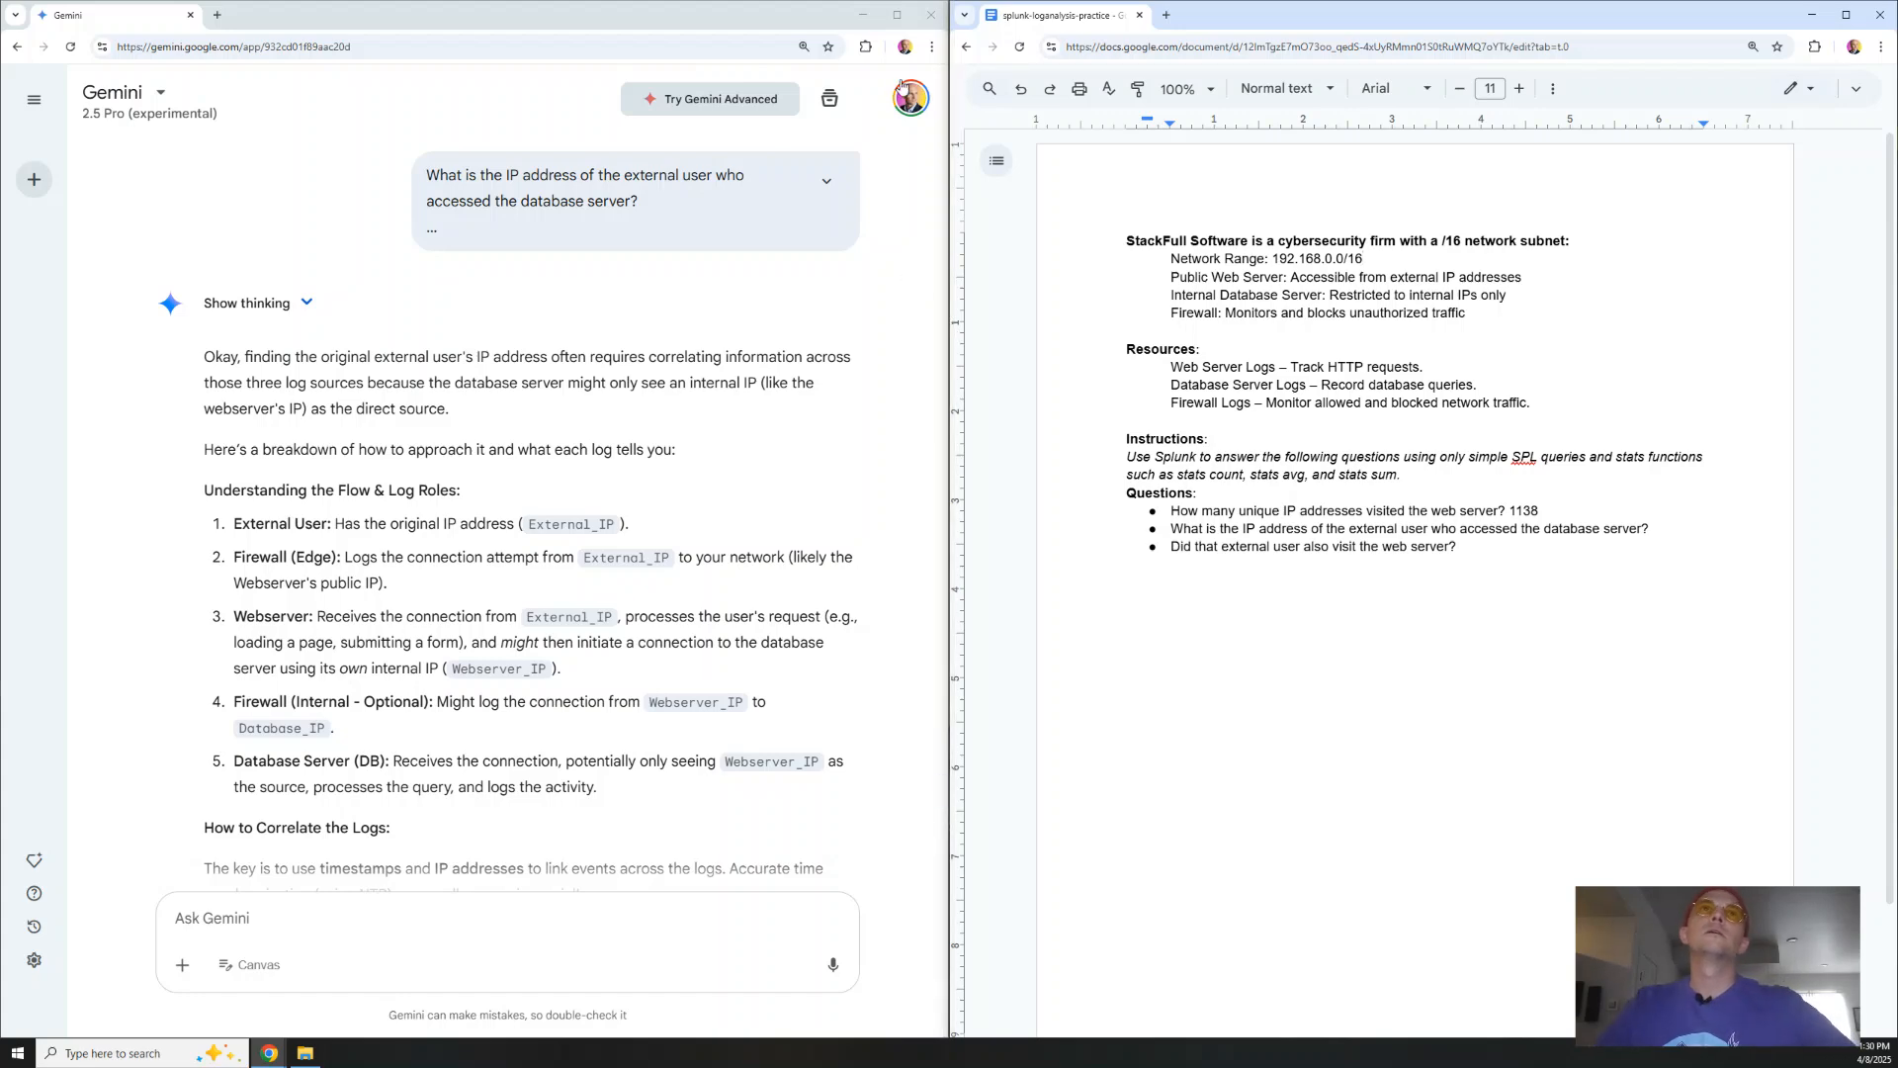
# Switch to Splunk in full view, replace the firewall SQL query with source="dbserver.log" and run it
pyautogui.click(856, 21)
pyautogui.click(856, 22)
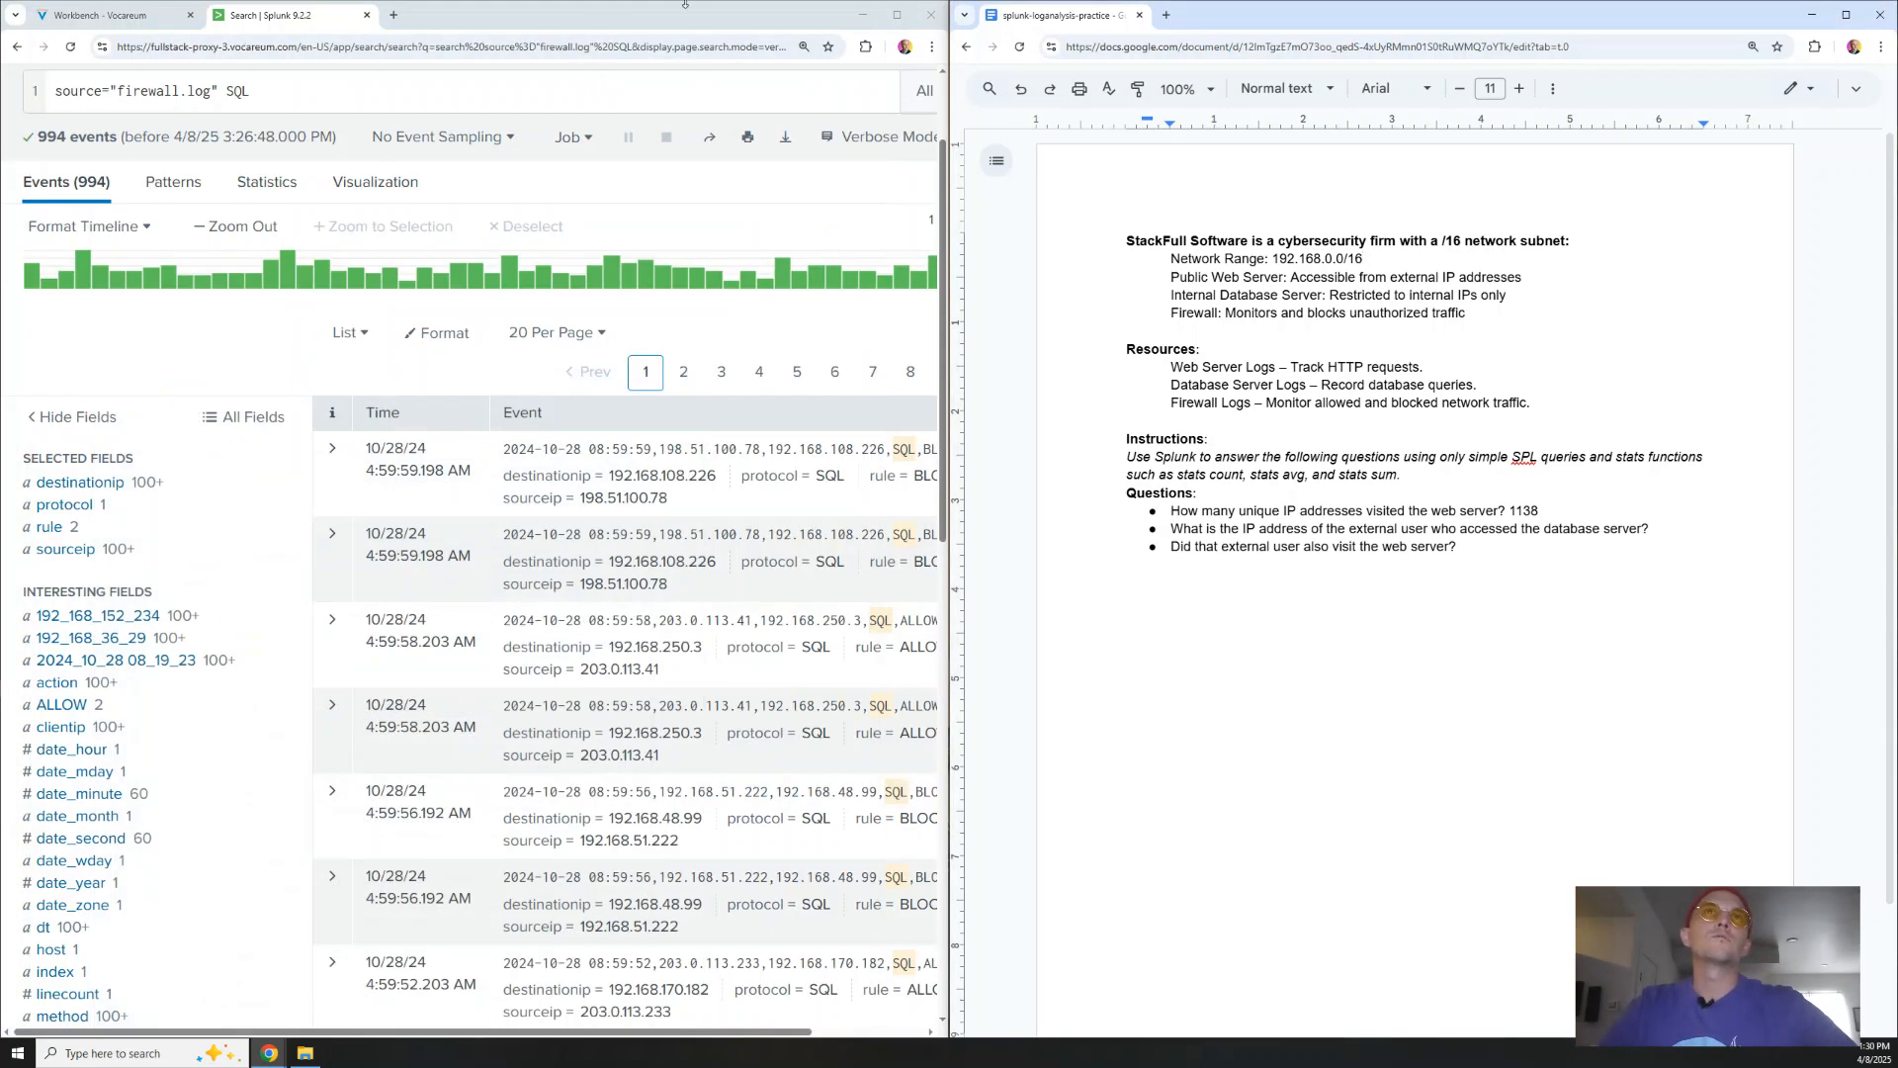
pyautogui.click(897, 15)
pyautogui.moveTo(266, 87); pyautogui.dragTo(127, 92)
pyautogui.click(143, 92)
pyautogui.press('BackSpace')
pyautogui.press('BackSpace')
pyautogui.press('BackSpace')
pyautogui.press('BackSpace')
pyautogui.moveTo(211, 91); pyautogui.dragTo(117, 98)
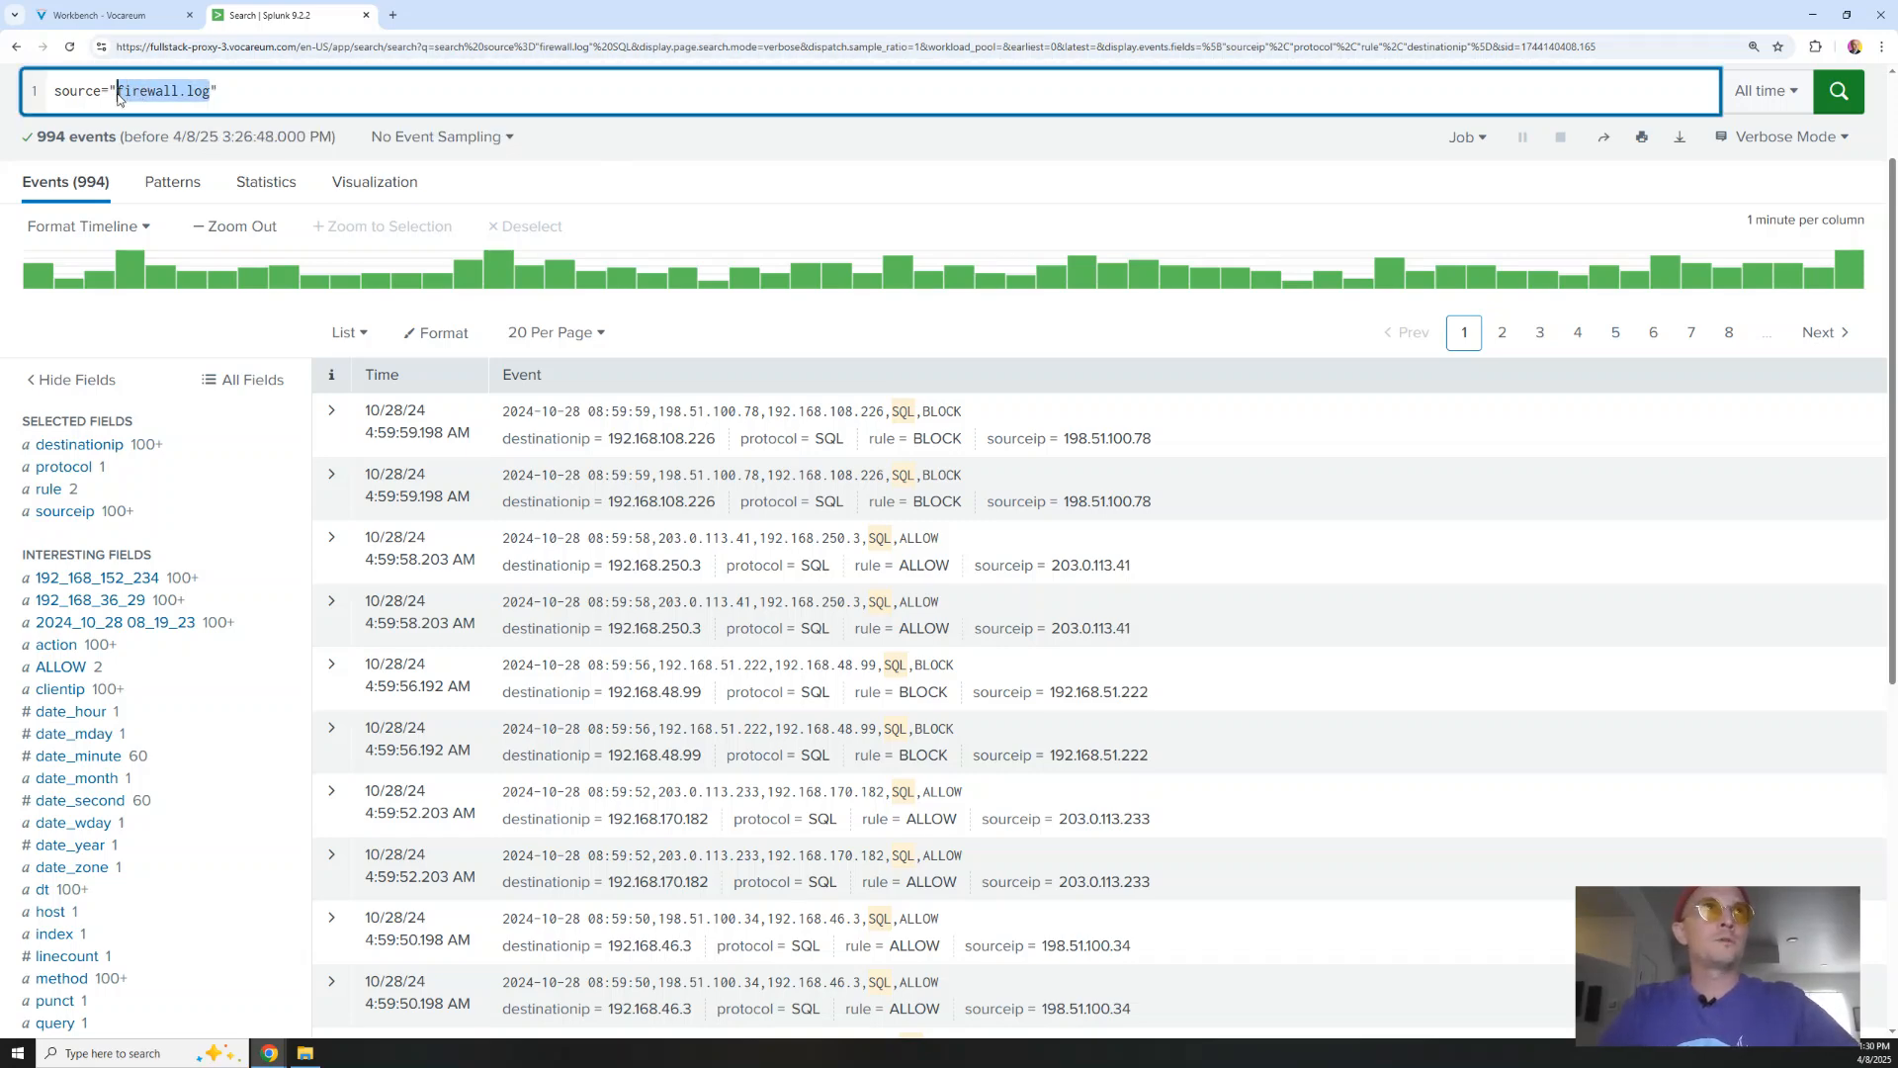
pyautogui.write('db')
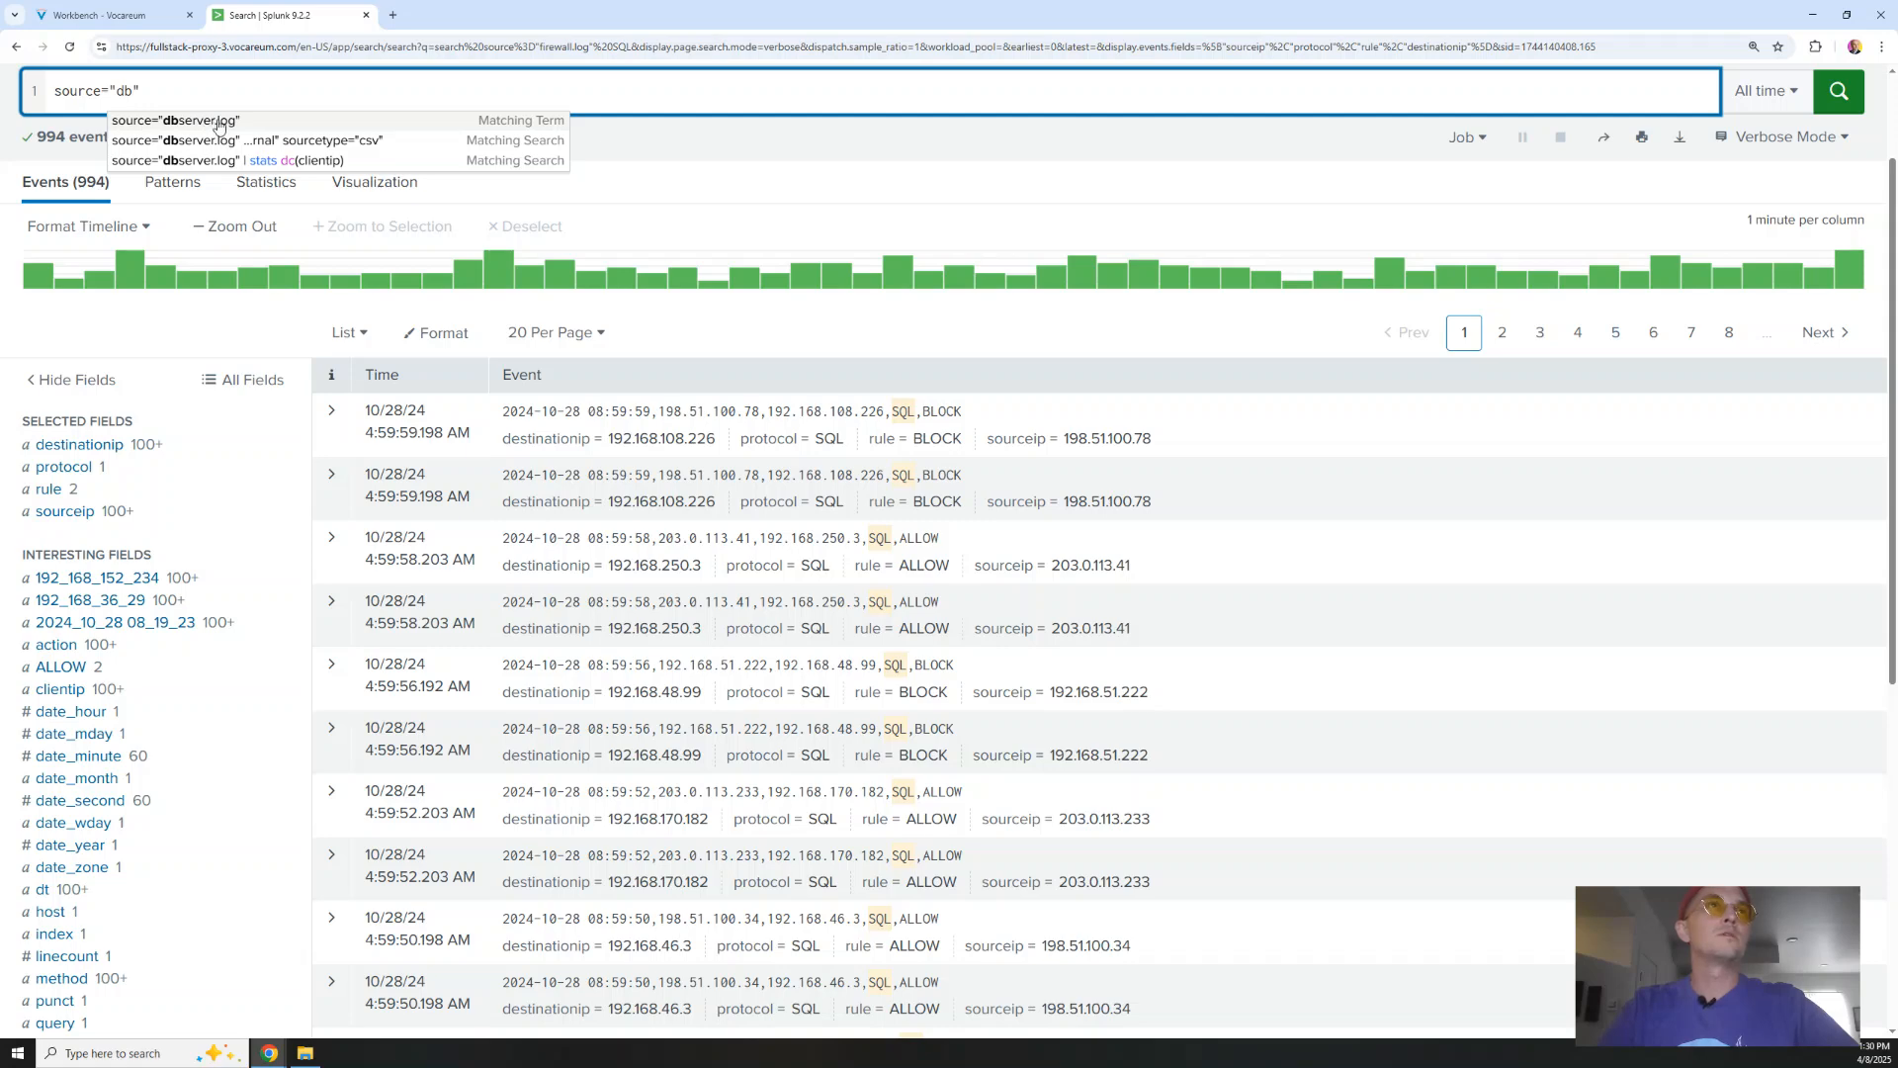
pyautogui.click(218, 123)
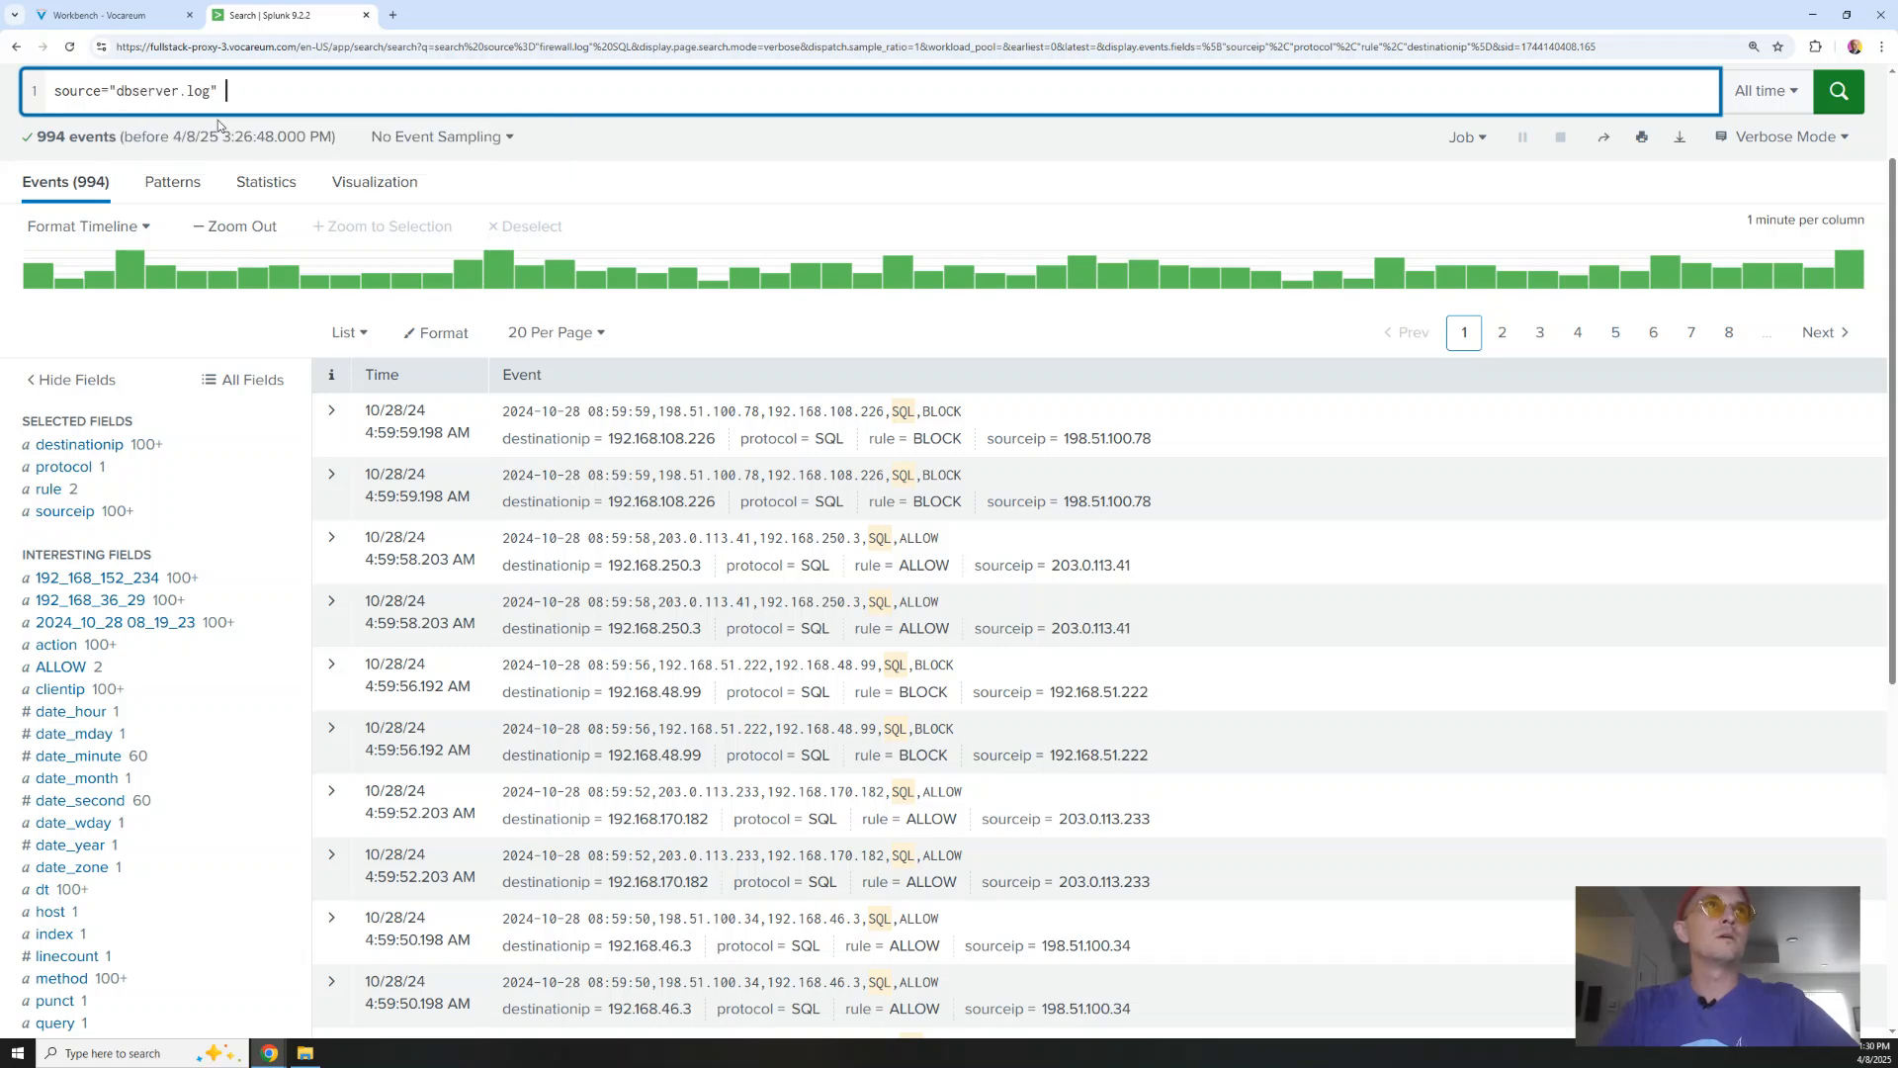
pyautogui.press('Return')
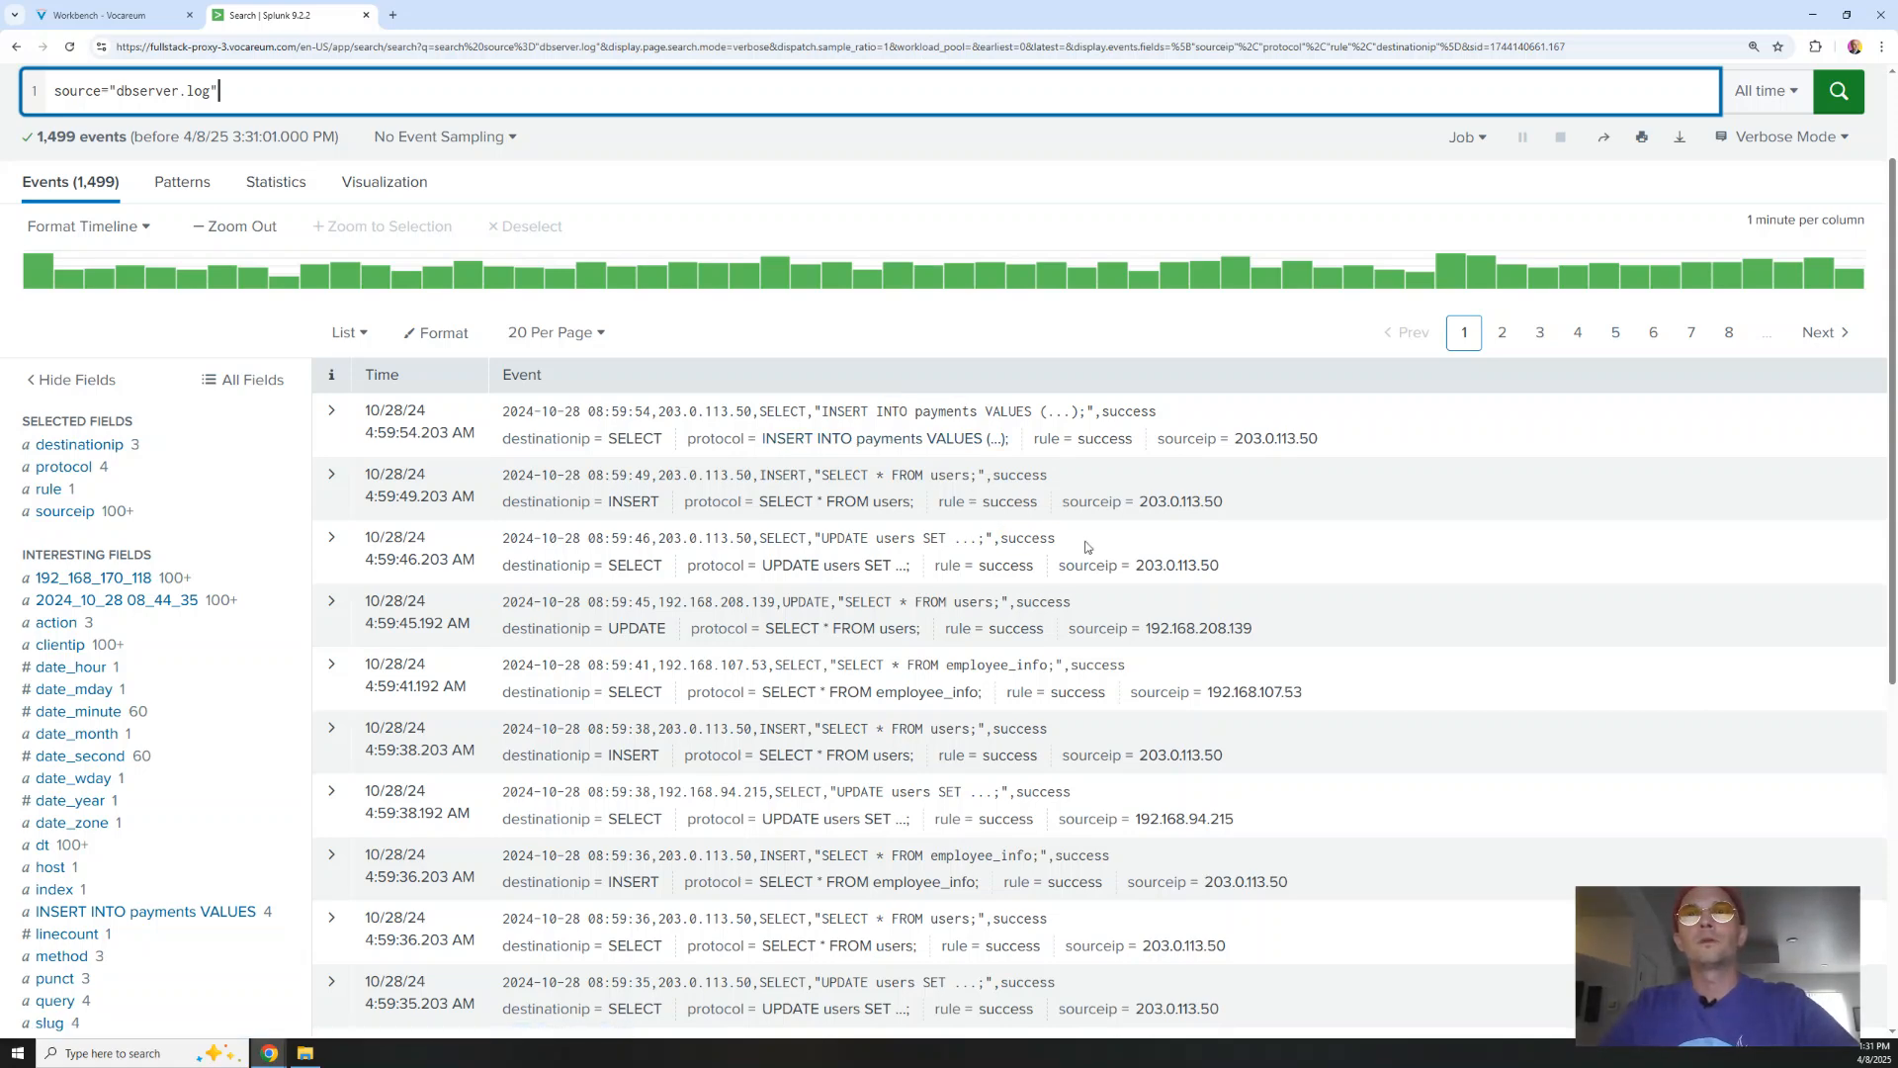
# Exclude internal addresses from the database log search by adding NOT sourceip=192.168.*.* and run it
pyautogui.write('NOT')
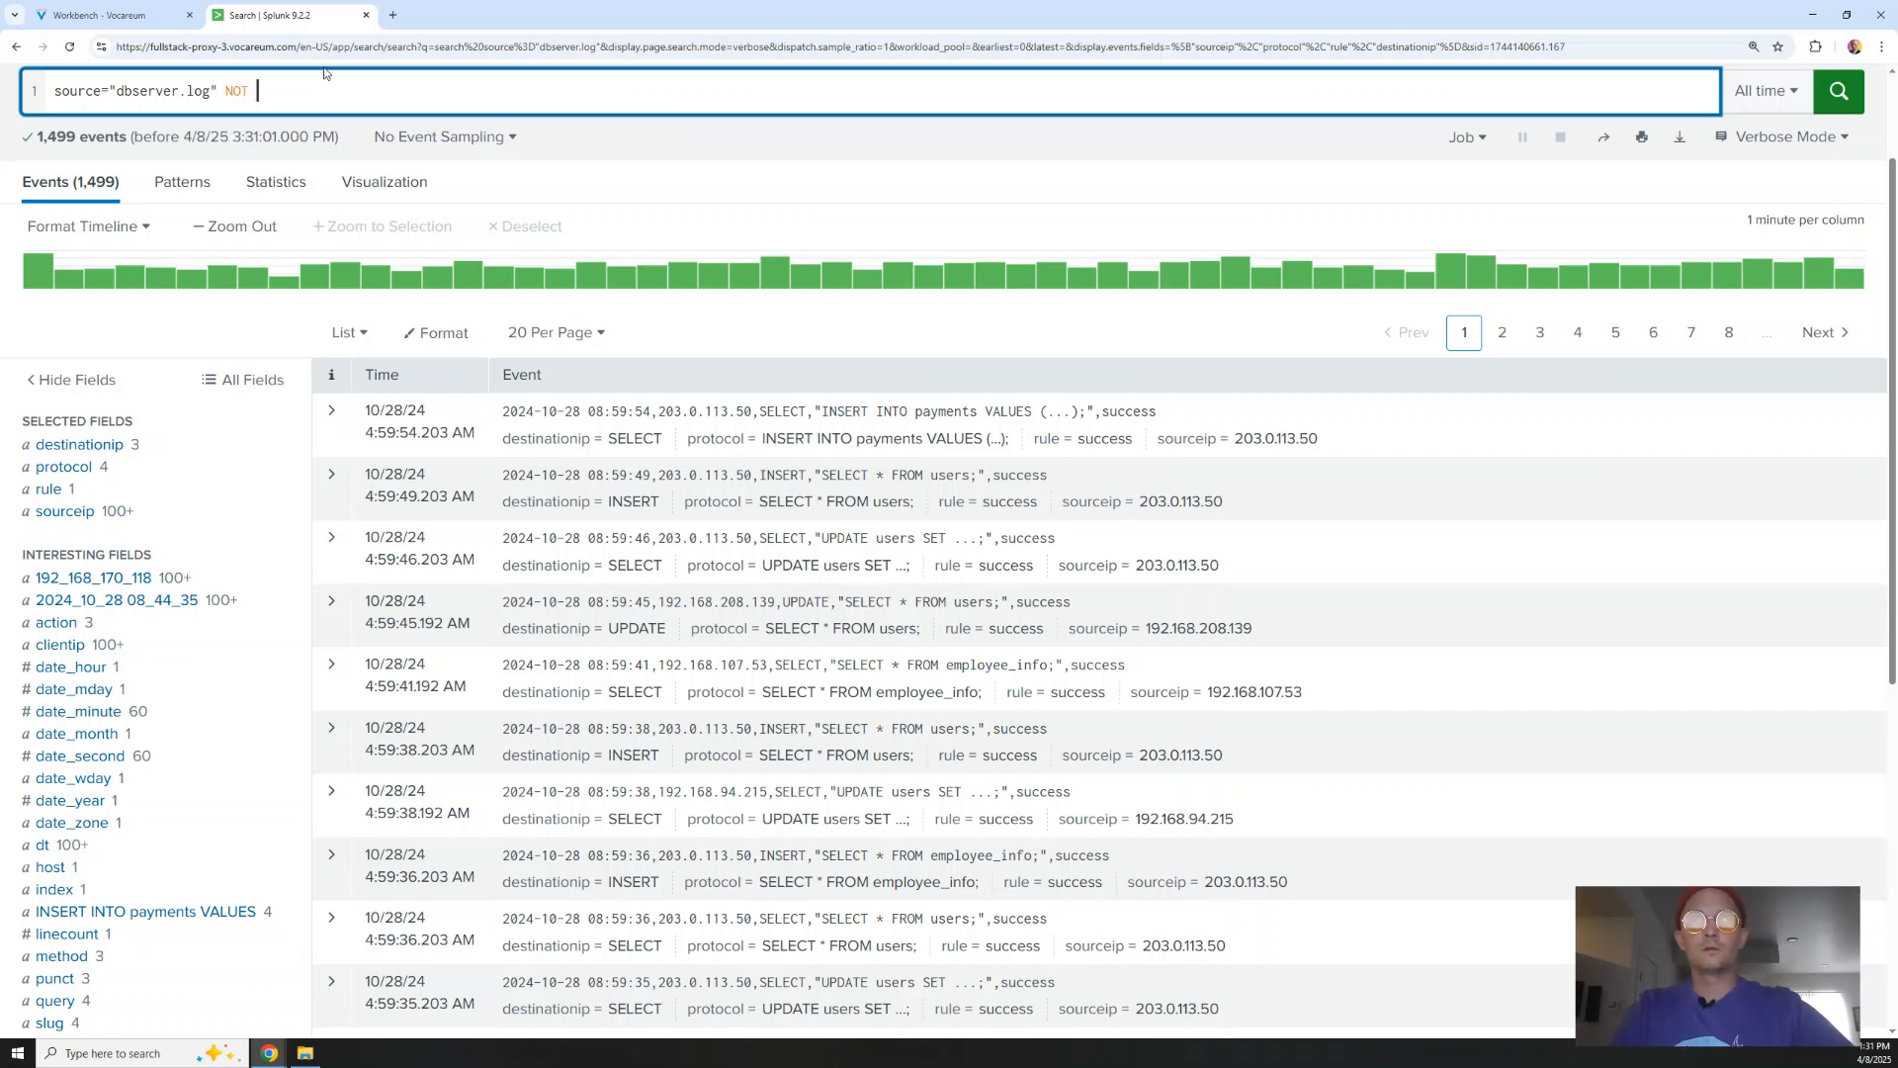
pyautogui.write('sourceipo')
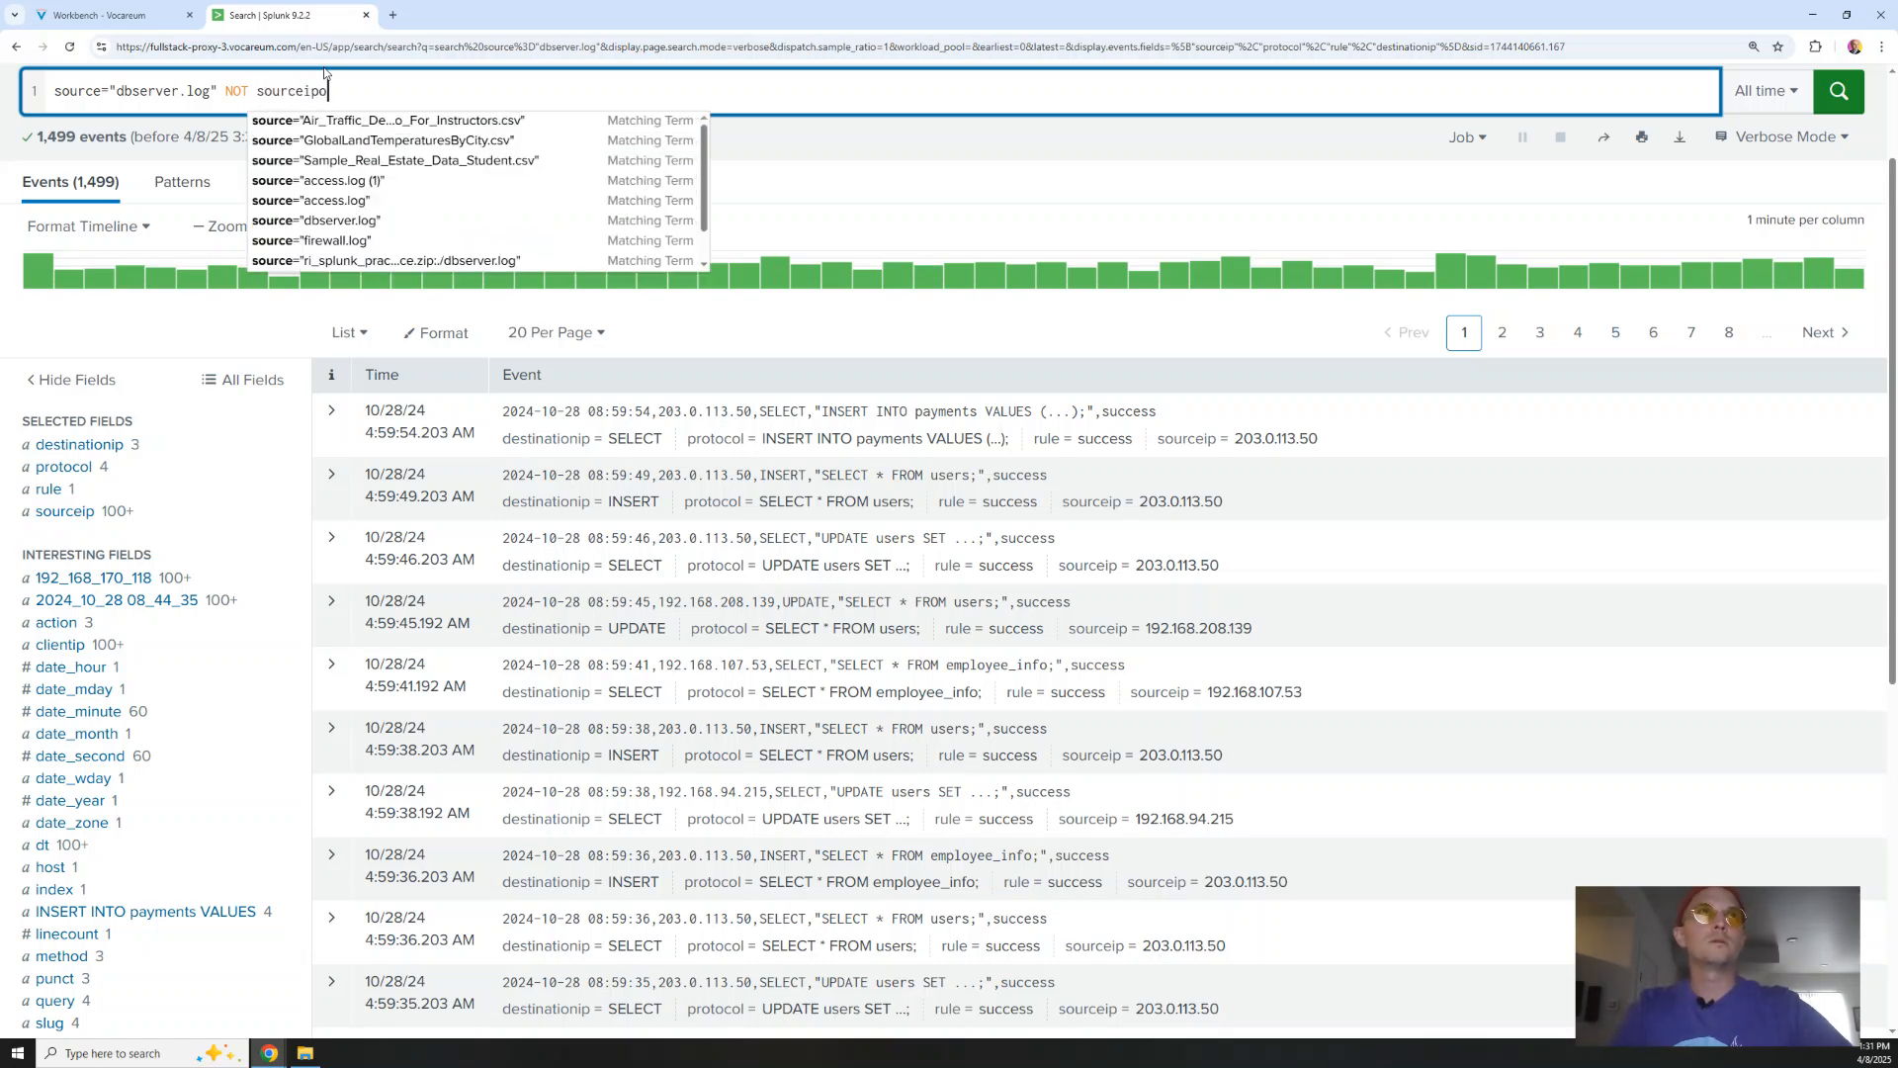
pyautogui.press('BackSpace')
pyautogui.write('=')
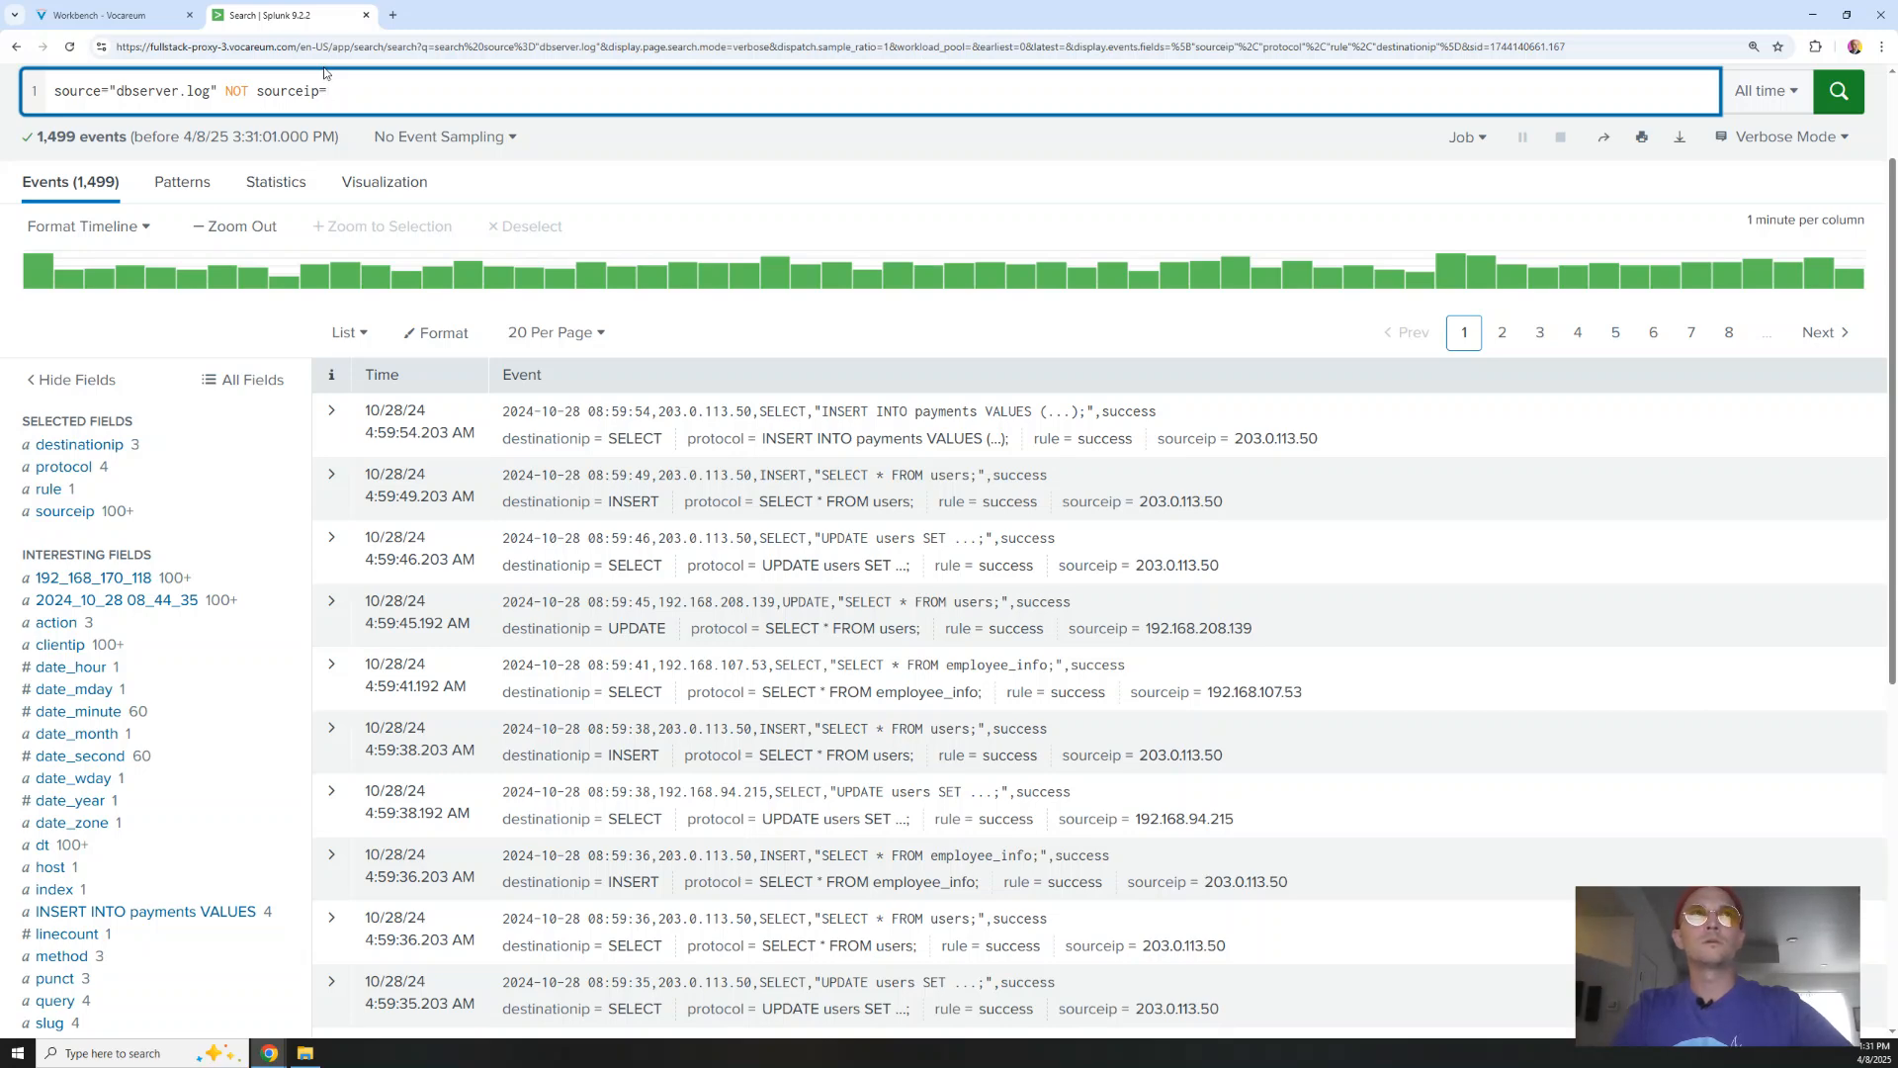
pyautogui.write('"')
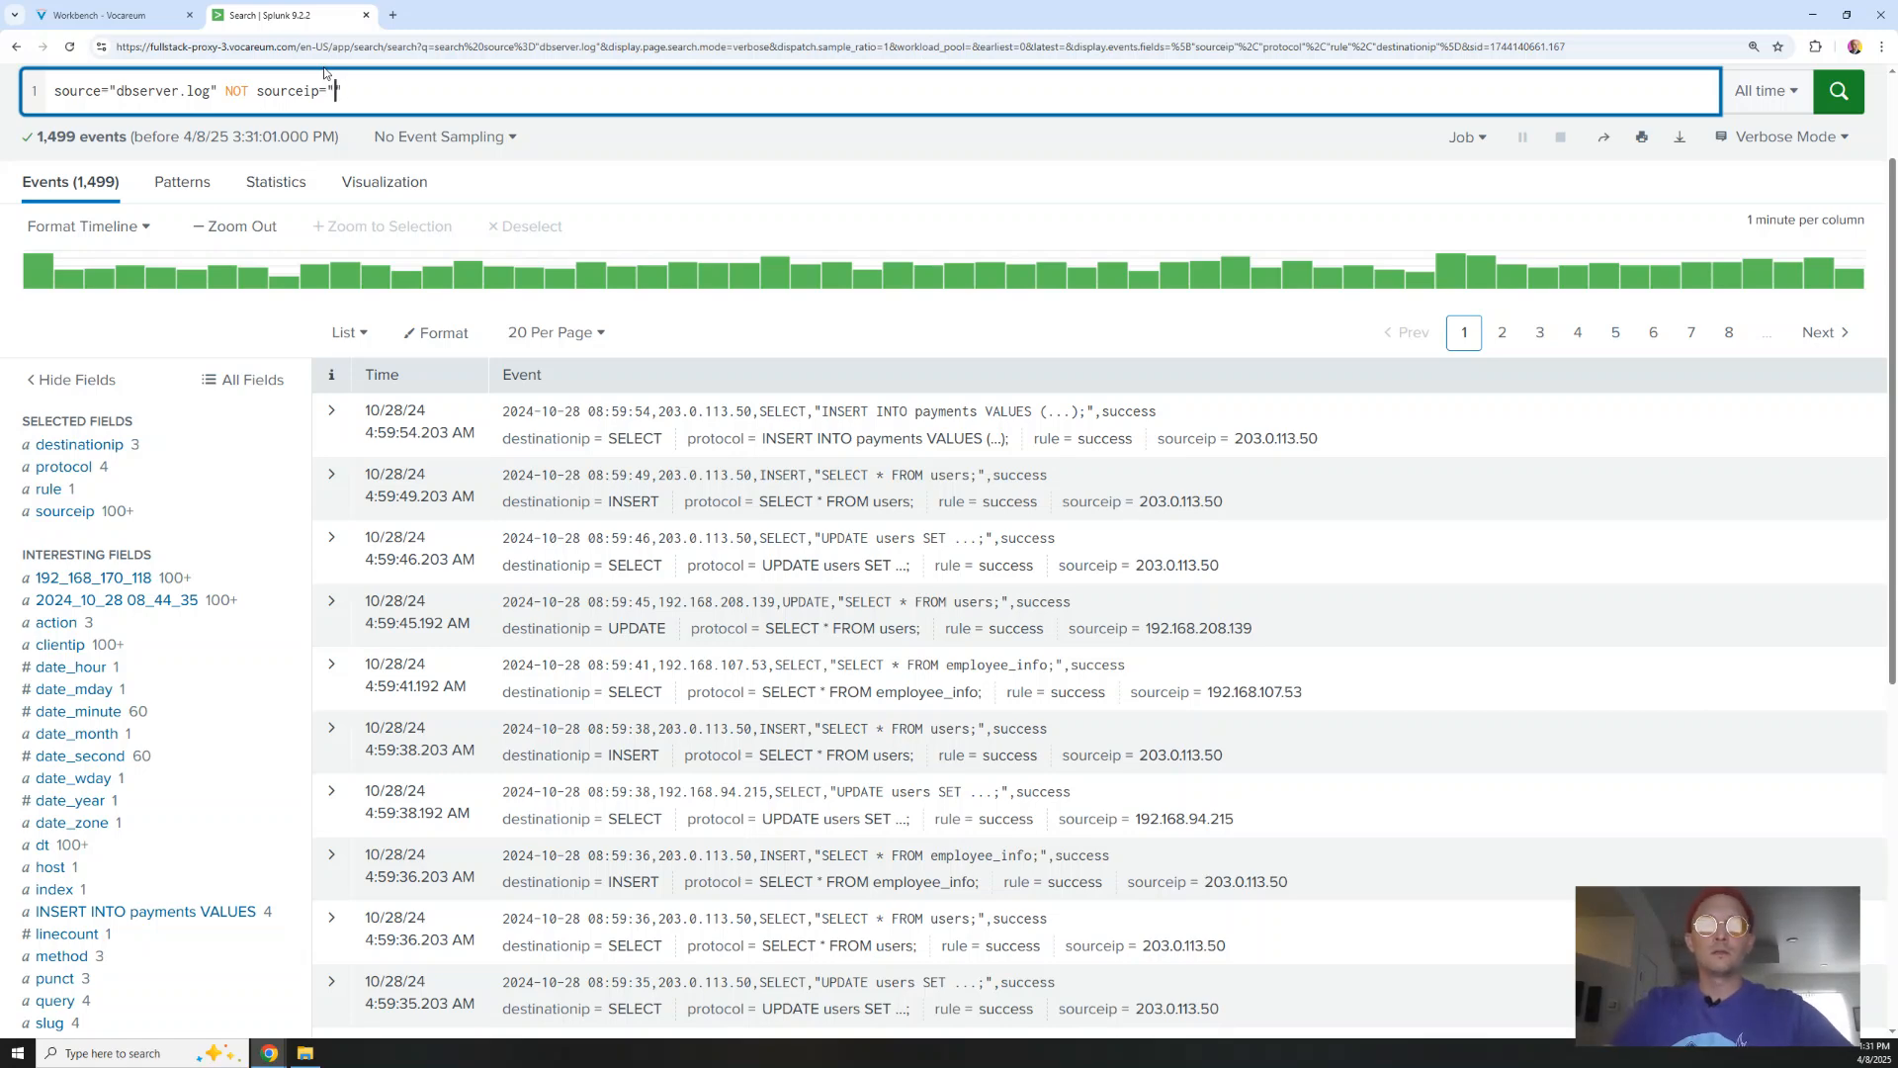
pyautogui.press('BackSpace')
pyautogui.write('192.168.8.*')
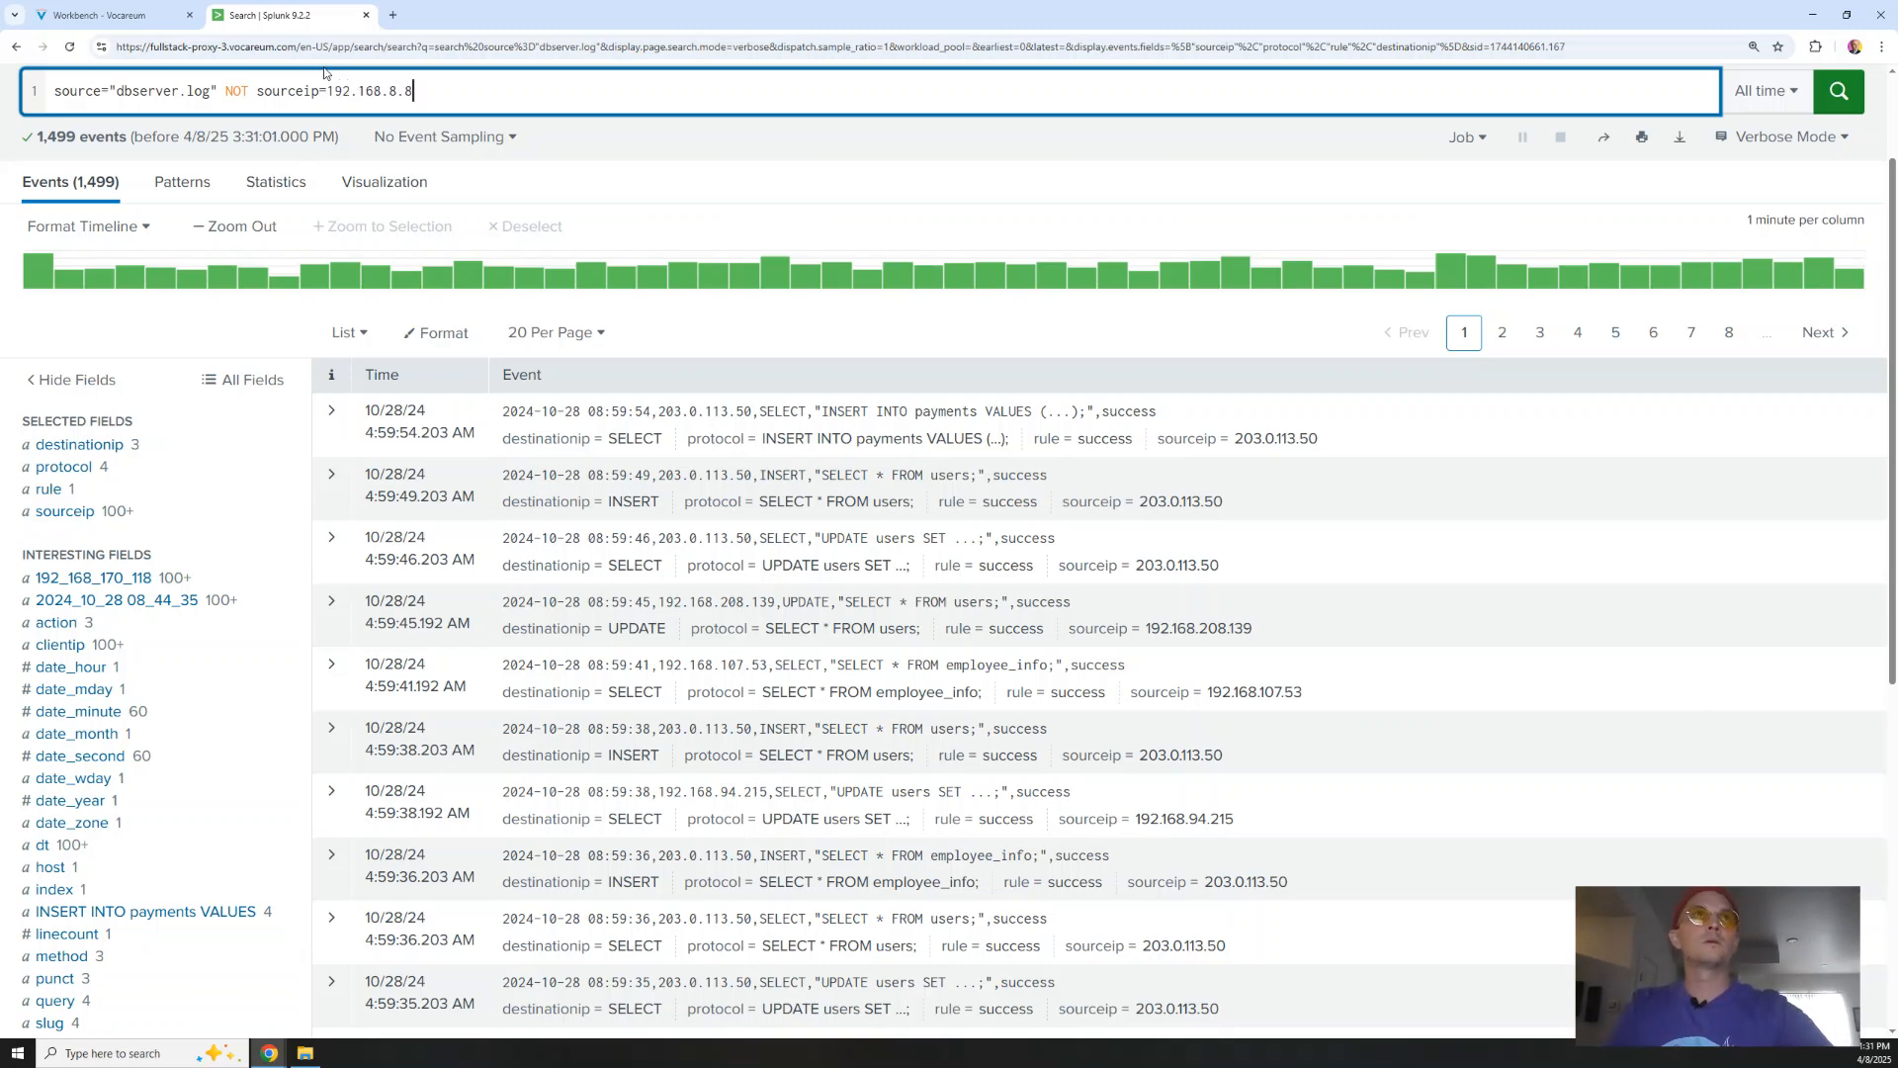
pyautogui.press('Left')
pyautogui.press('BackSpace')
pyautogui.write('*')
pyautogui.moveTo(416, 92); pyautogui.dragTo(390, 92)
pyautogui.click(438, 92)
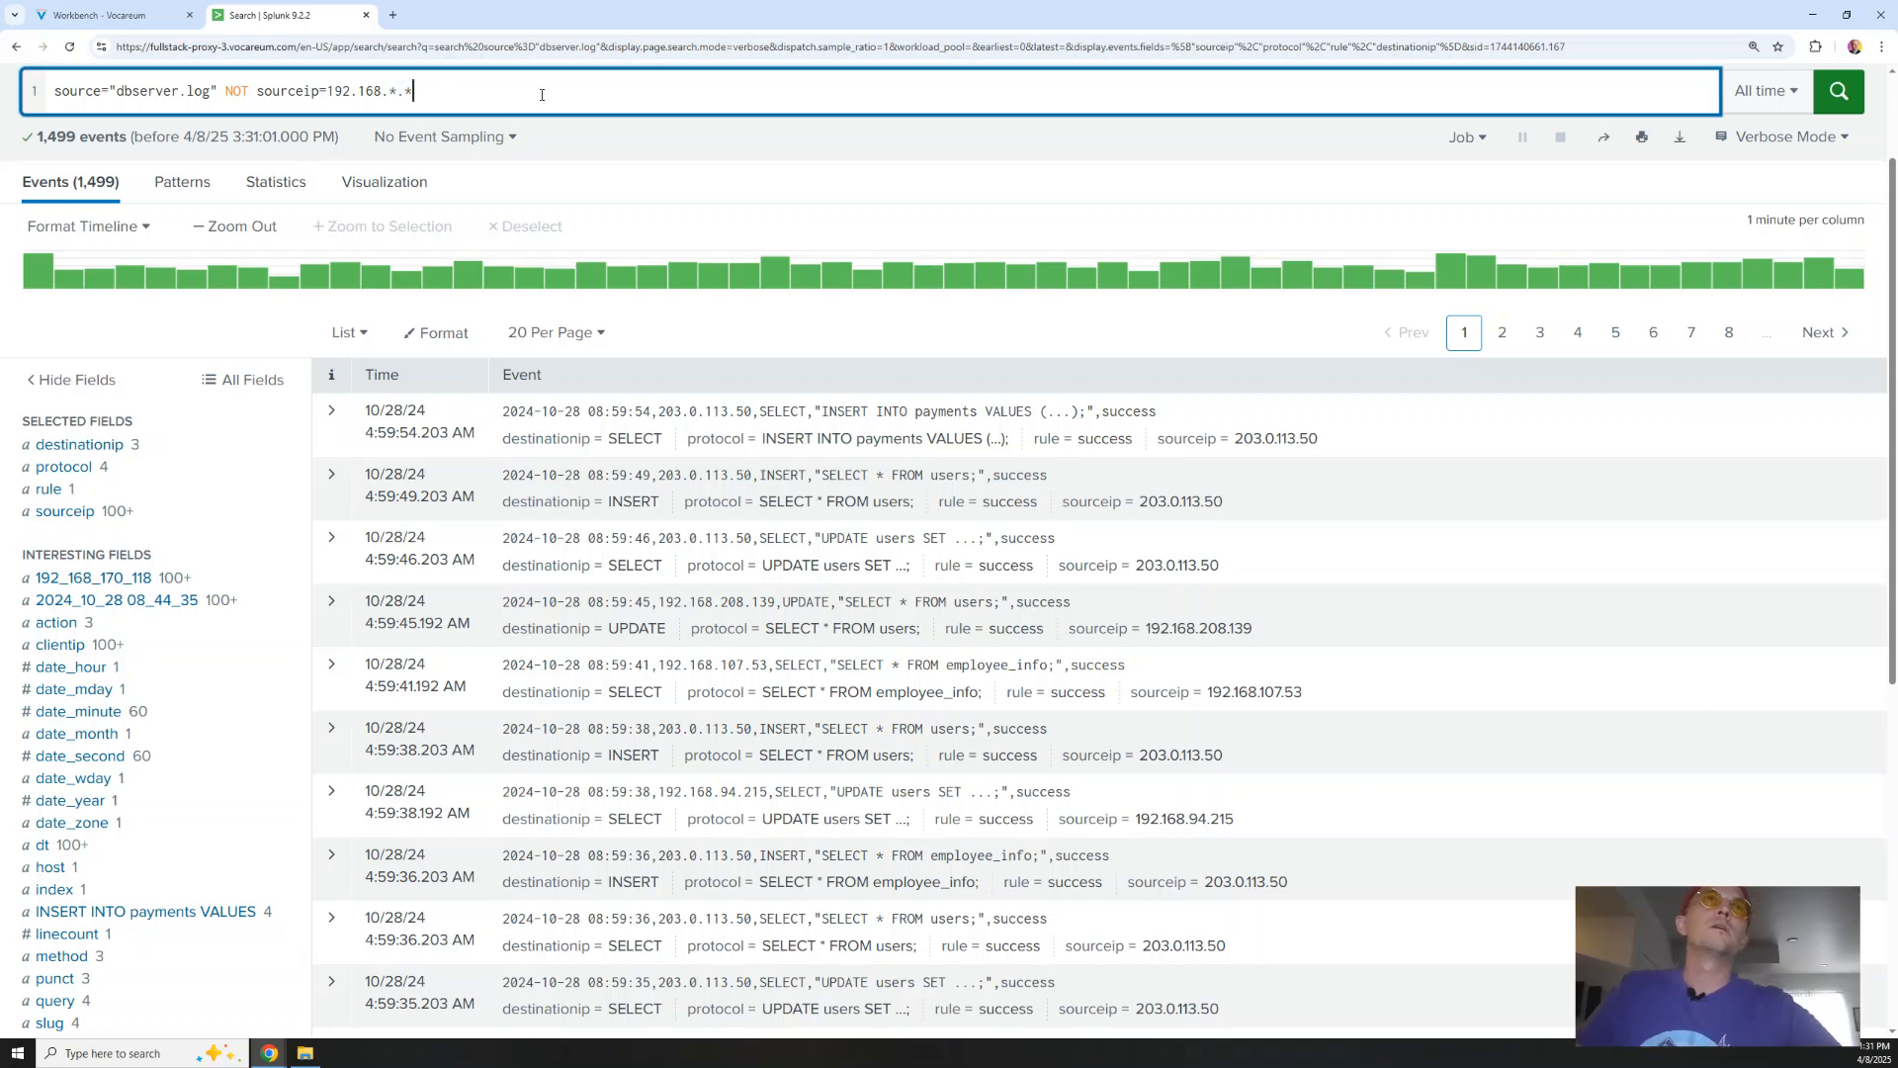
pyautogui.click(1839, 91)
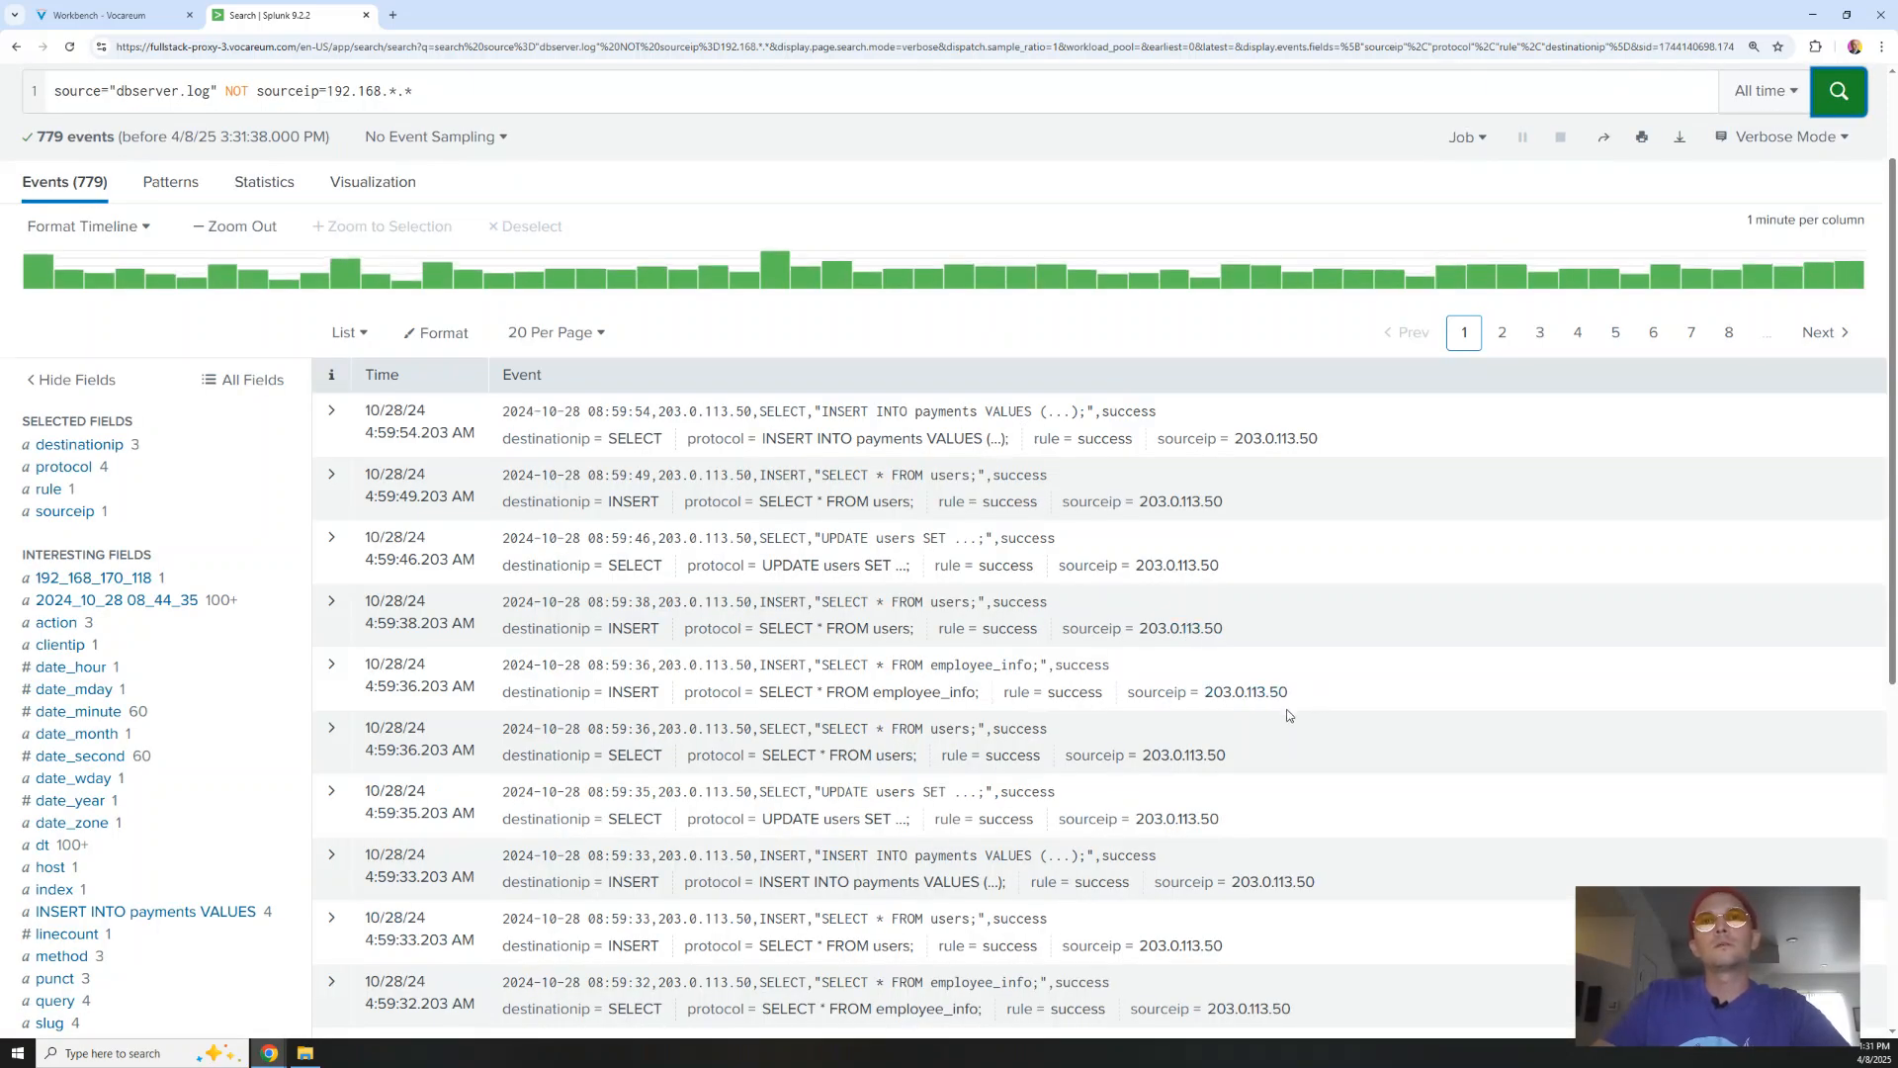
# Examine the sourceip and rule values of the database log events that remain after the internal addresses are excluded
pyautogui.moveTo(1228, 757); pyautogui.dragTo(1143, 759)
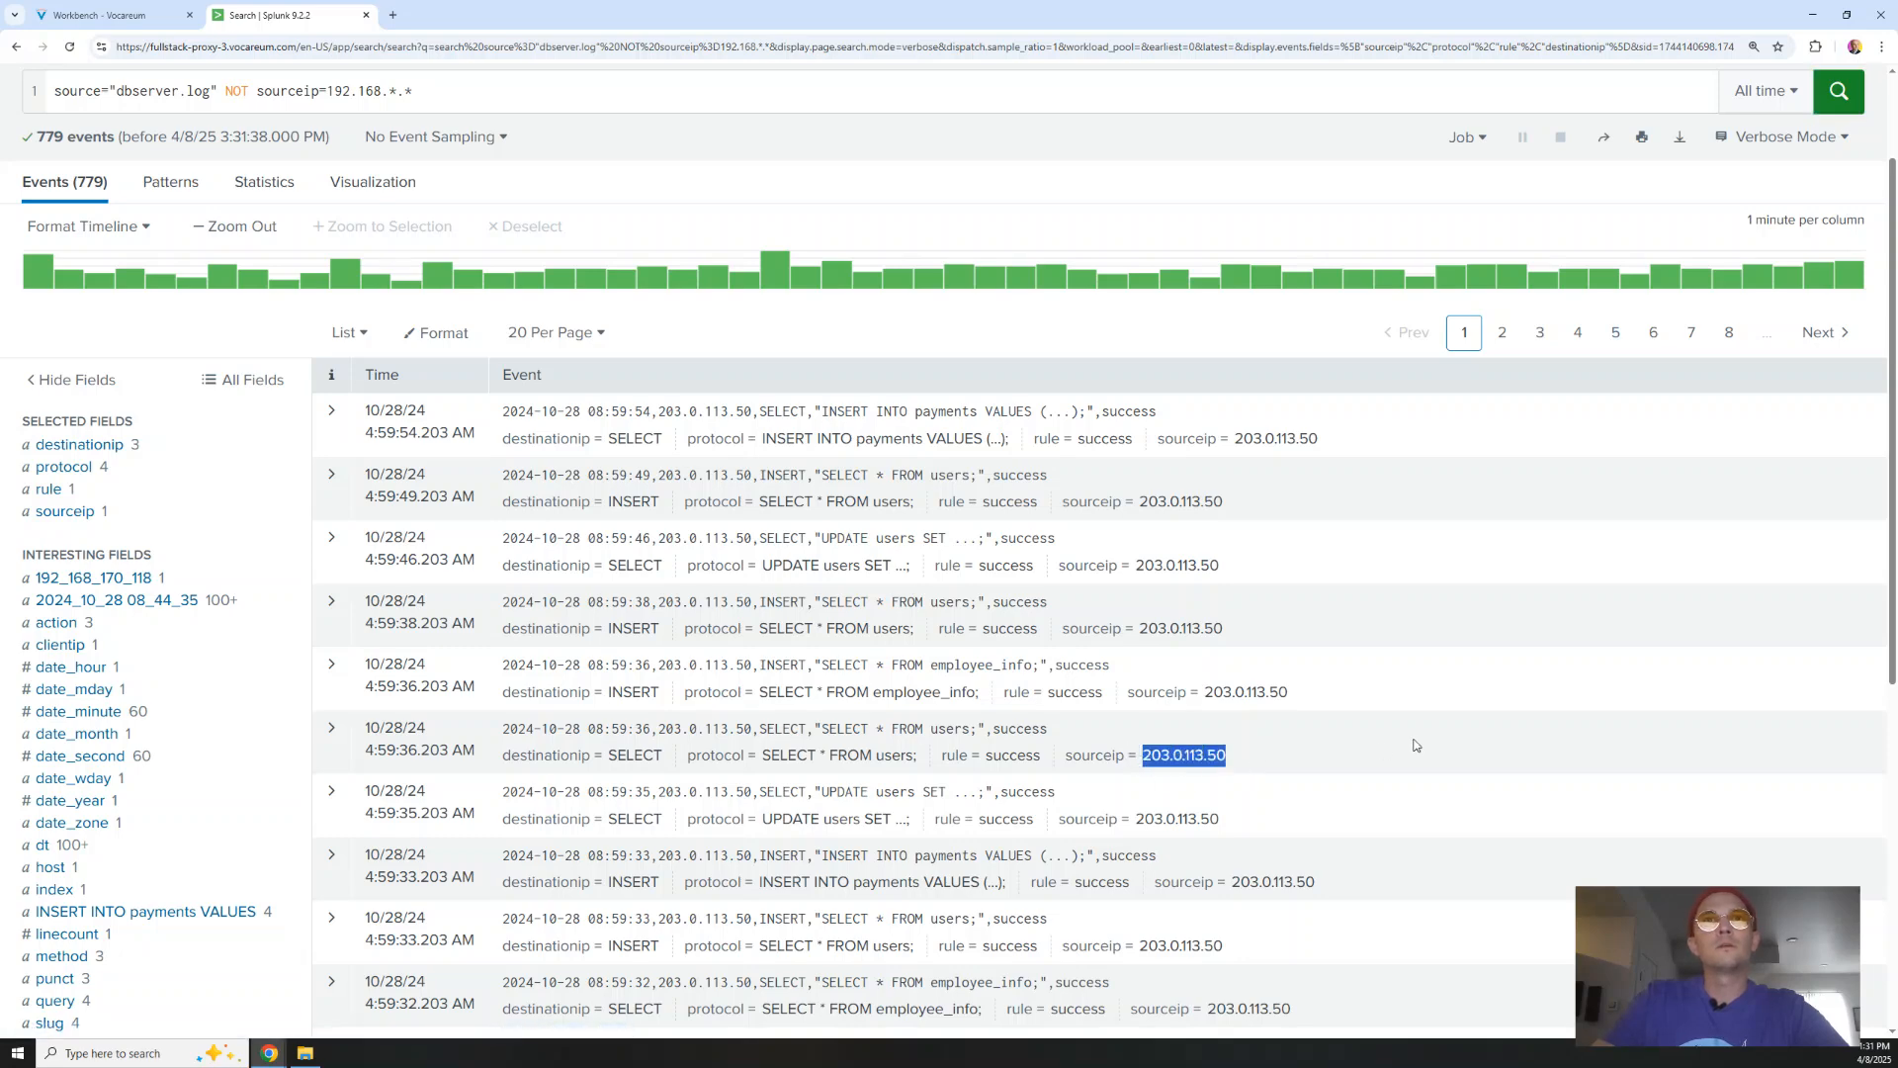
pyautogui.scroll(-1, 1405, 745)
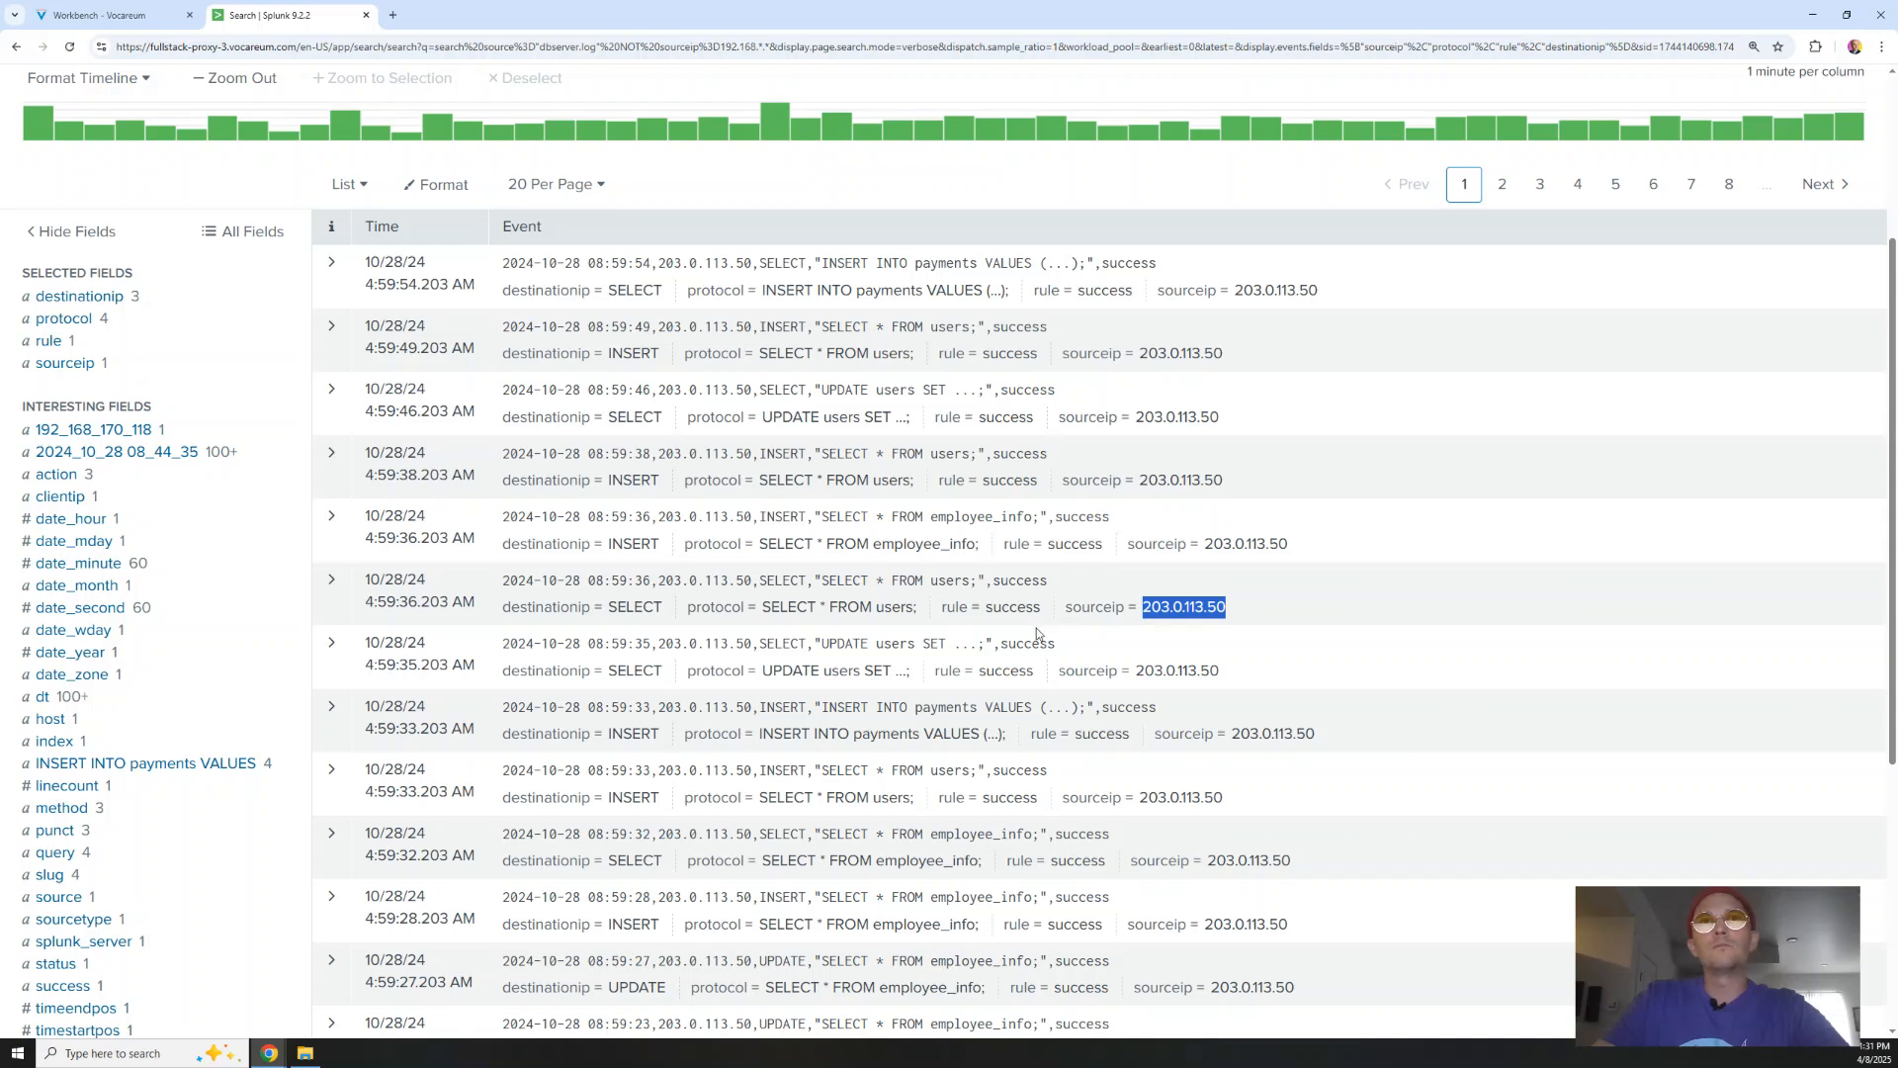
pyautogui.moveTo(1040, 610); pyautogui.dragTo(996, 609)
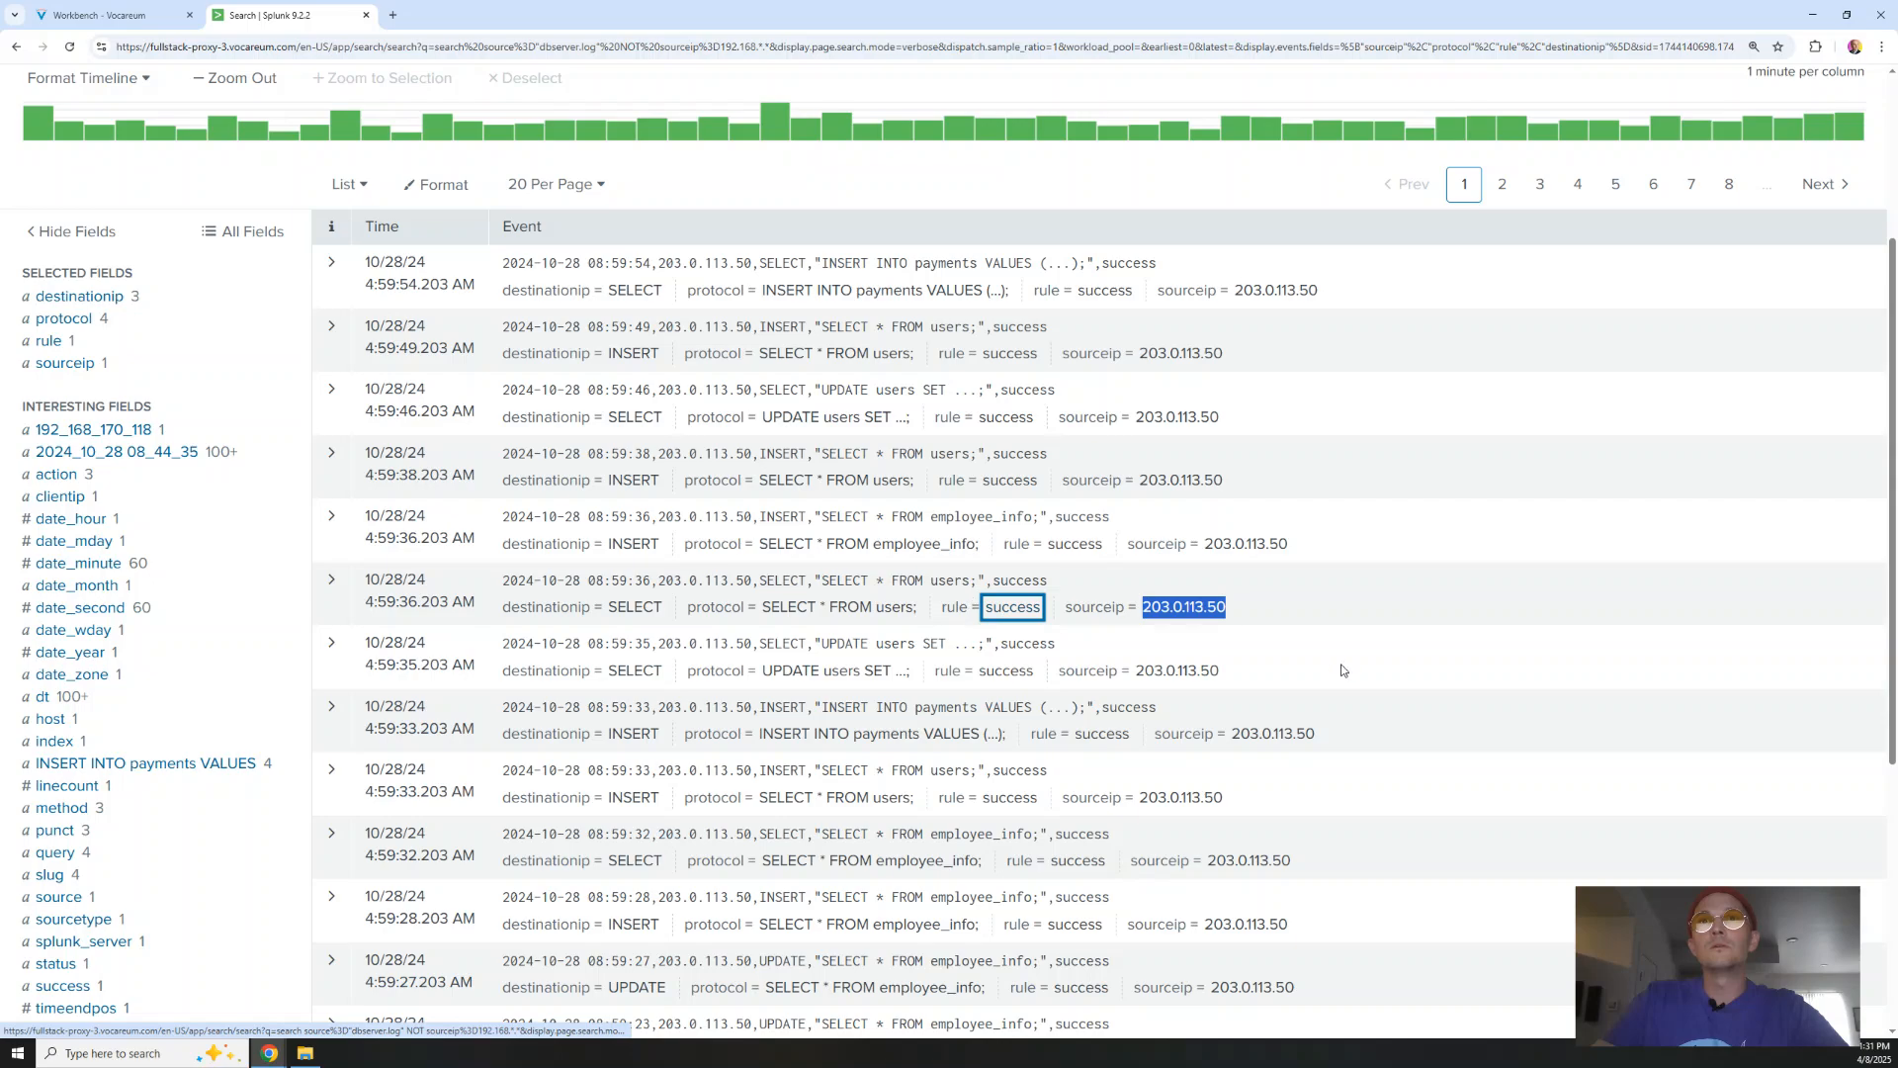
pyautogui.click(1307, 637)
pyautogui.scroll(-3, 1372, 698)
pyautogui.scroll(3, 1373, 698)
pyautogui.moveTo(1315, 261); pyautogui.dragTo(1234, 261)
pyautogui.scroll(3, 230, 300)
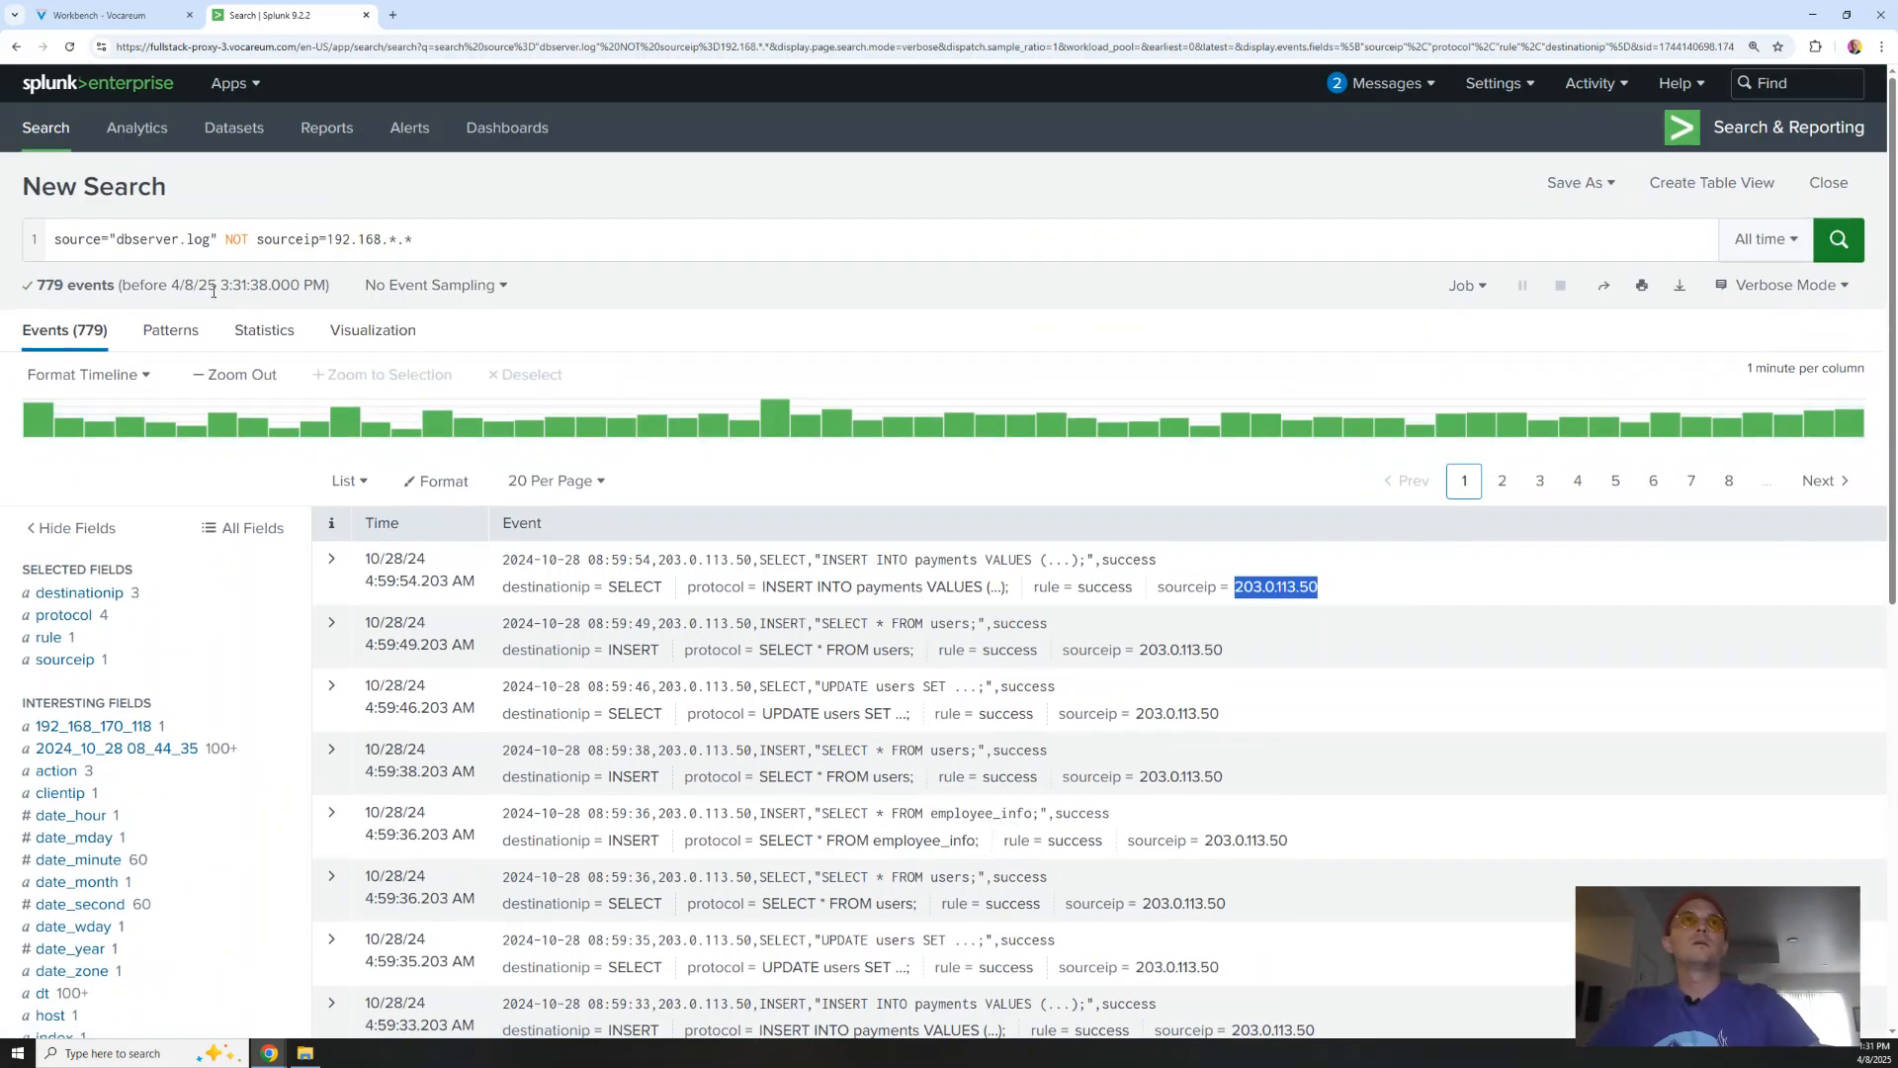
# Run the query with AND in place of NOT to compare the internal sources, and restore NOT and rerun it
pyautogui.doubleClick(236, 240)
pyautogui.write('AND')
pyautogui.press('Return')
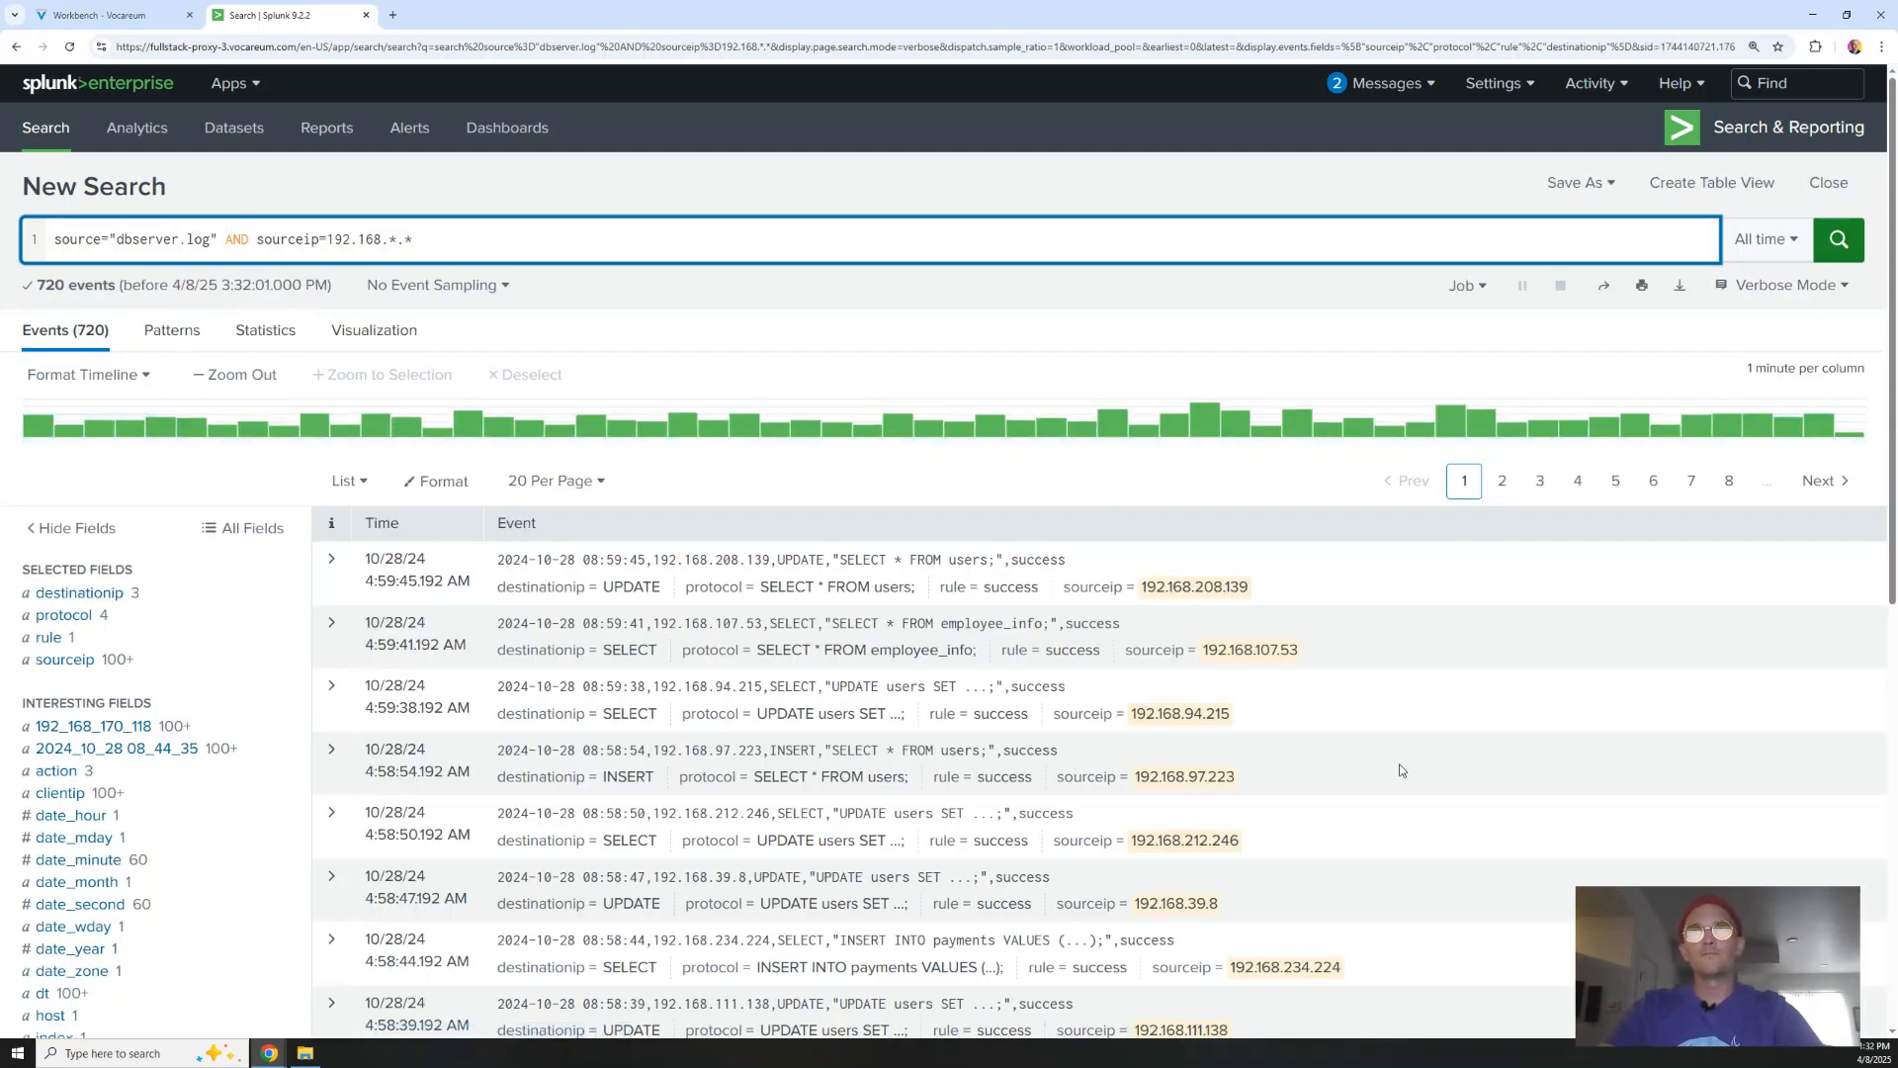
pyautogui.doubleClick(242, 242)
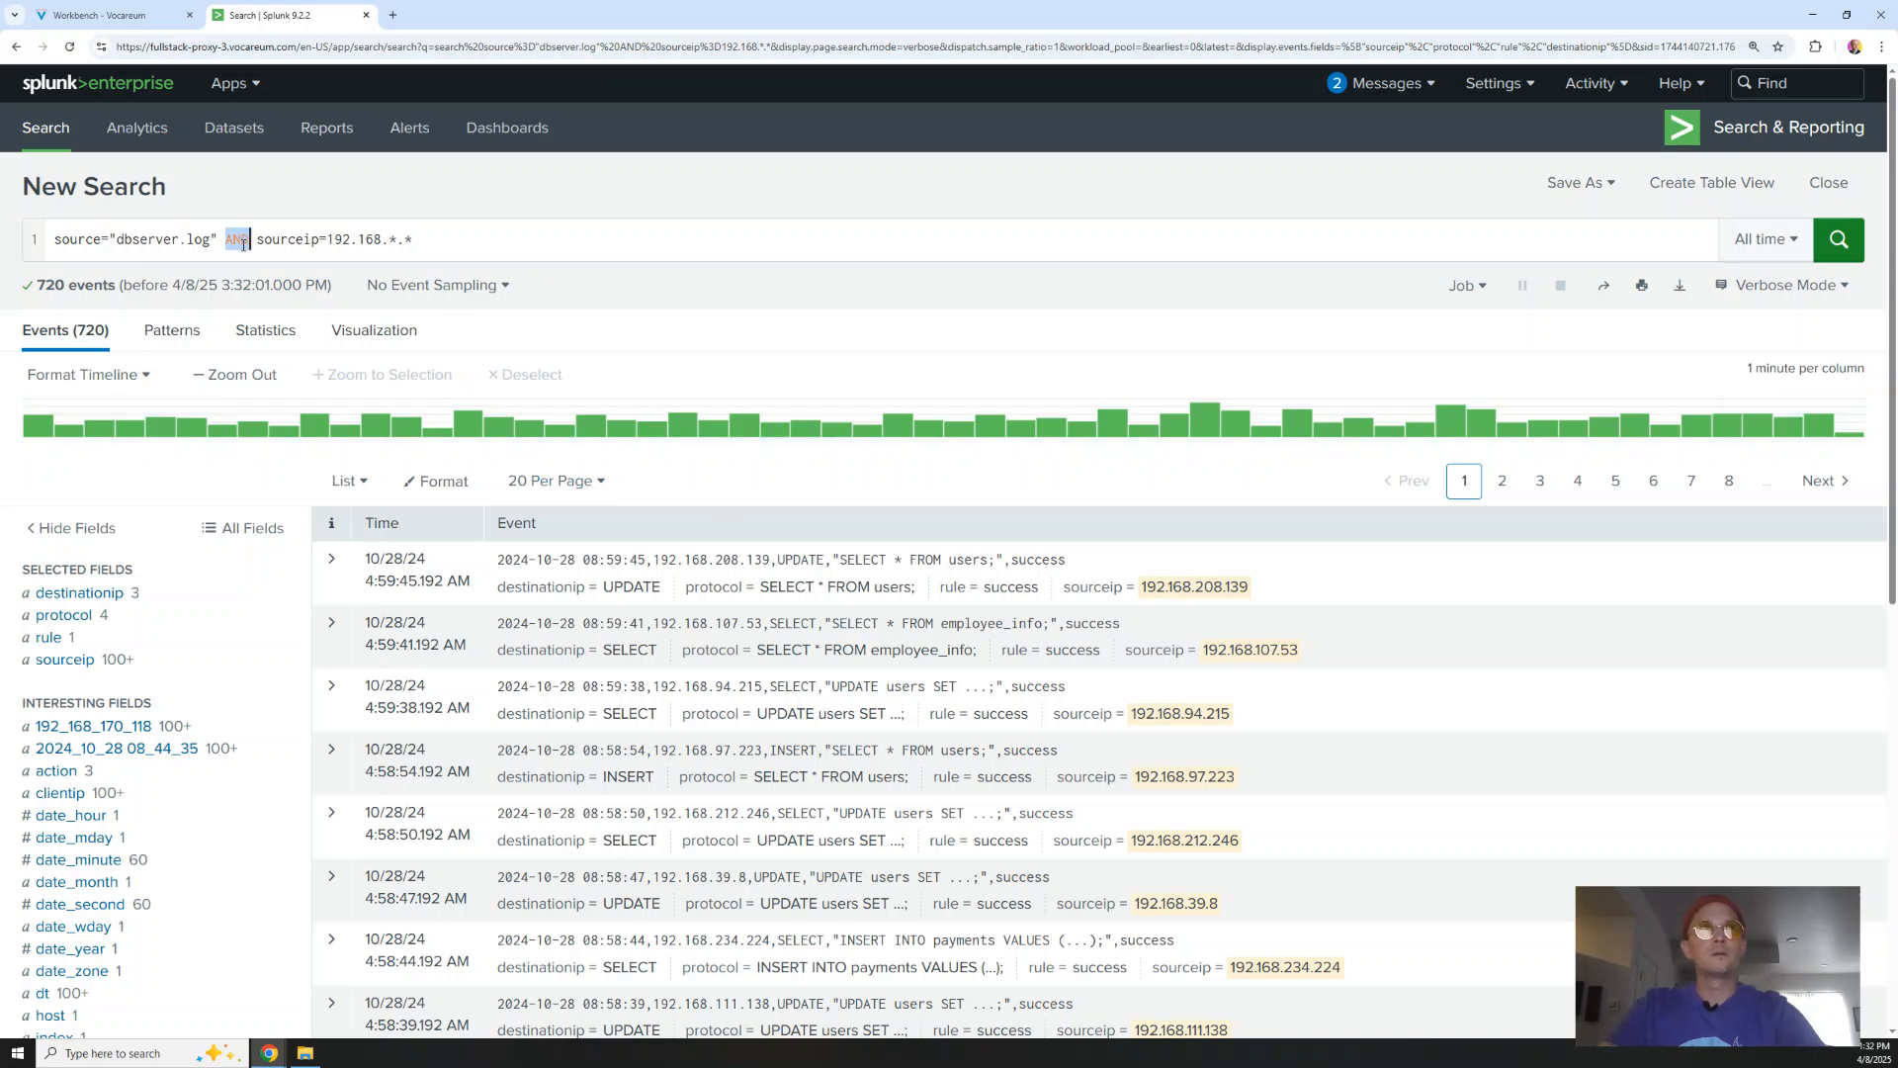
pyautogui.write('NOT')
pyautogui.press('Return')
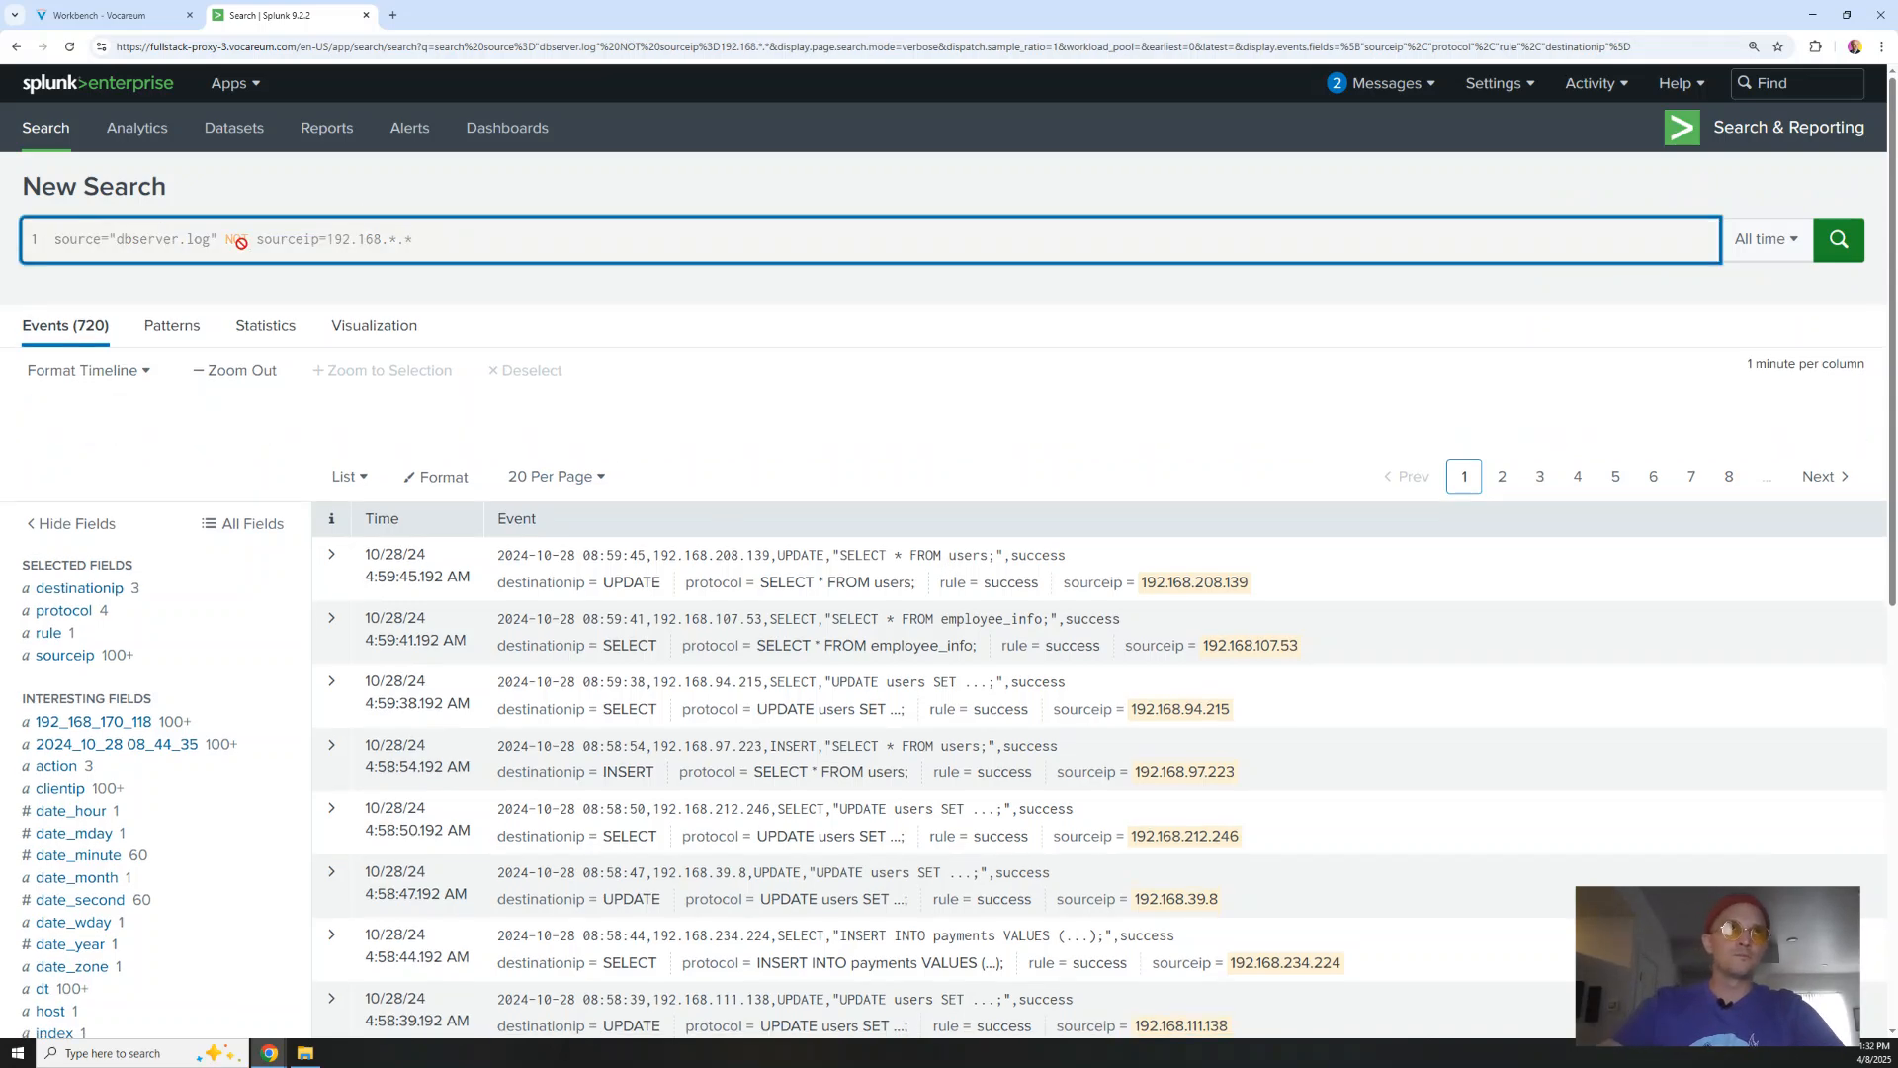
# Copy the source IP 203.0.113.50 from the first event and place the Splunk window beside the practice document
pyautogui.moveTo(1312, 590); pyautogui.dragTo(1218, 588)
pyautogui.moveTo(1350, 586); pyautogui.dragTo(1234, 588)
pyautogui.hotkey('ctrl', 'c')
pyautogui.moveTo(1449, 8); pyautogui.dragTo(2, 158)
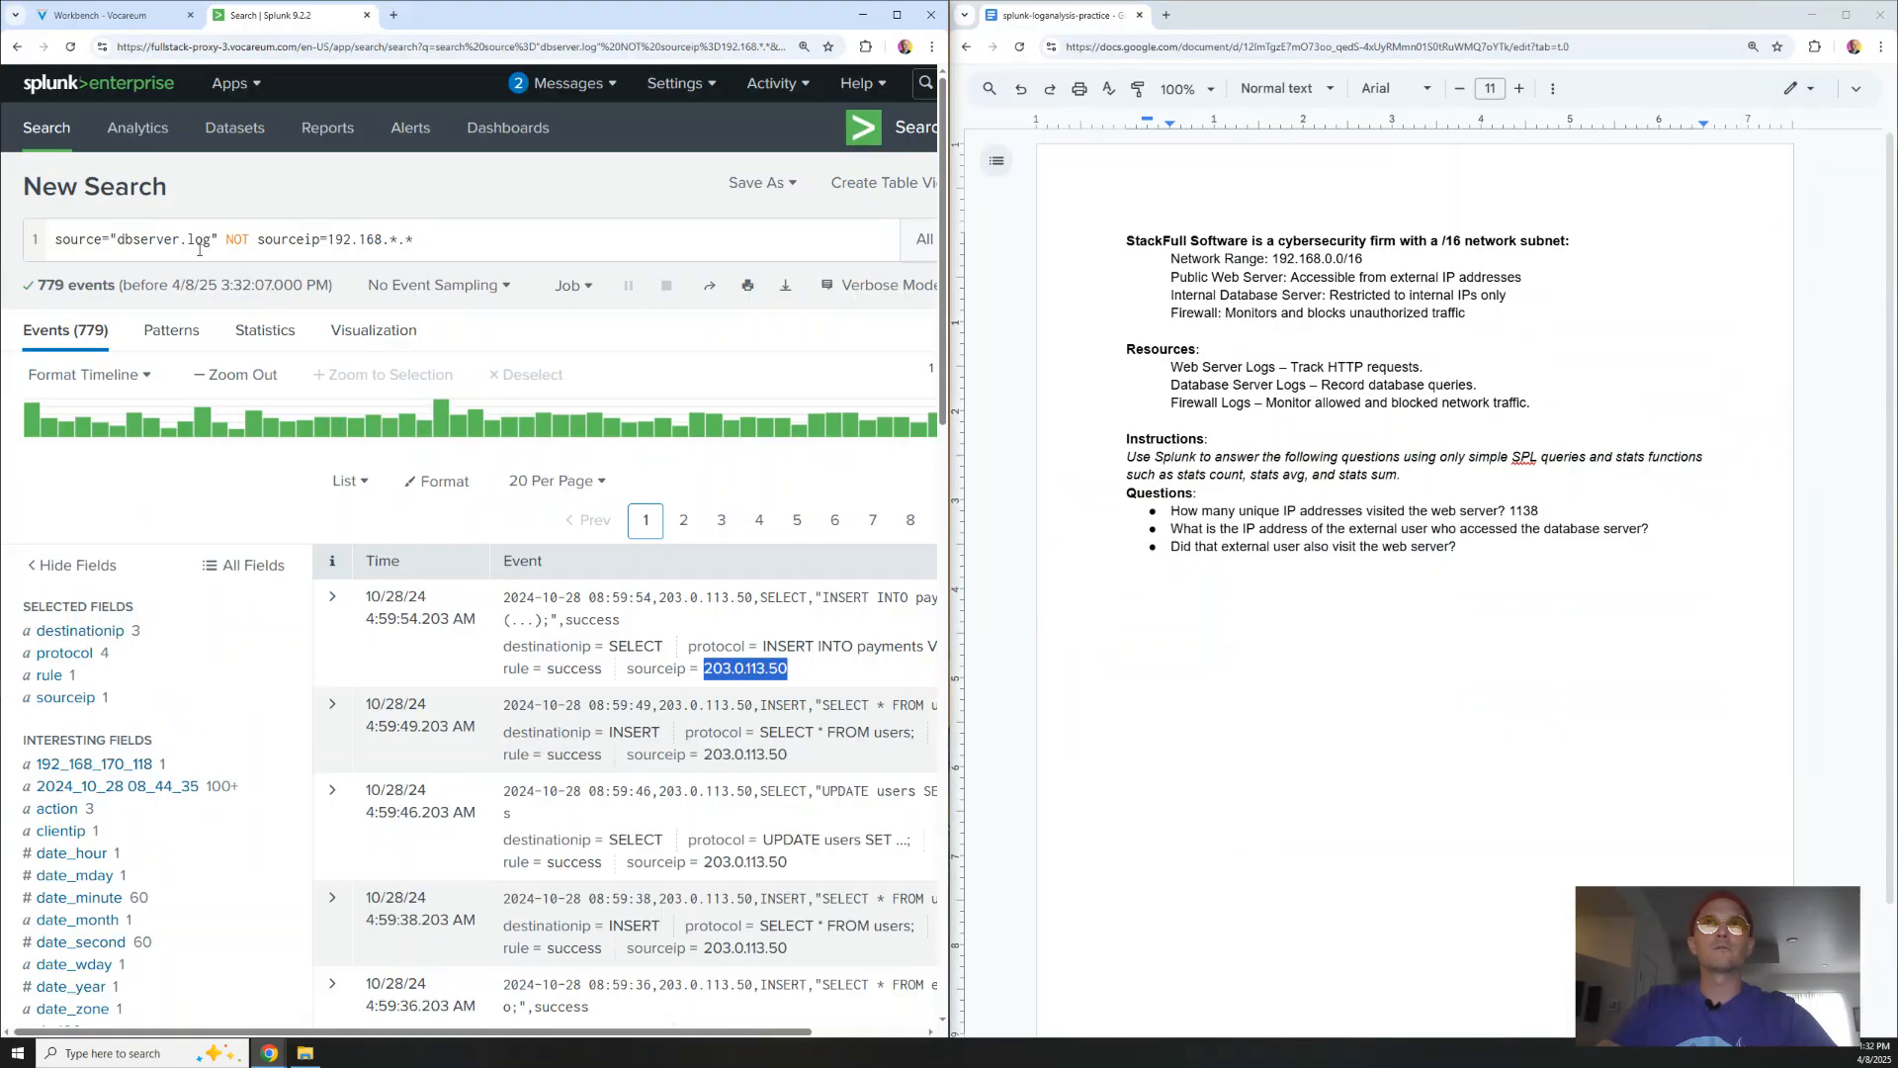
# Enter the IP address 203.0.113.50 as the answer to the external database user question in the practice document
pyautogui.click(1653, 534)
pyautogui.hotkey('ctrl', 'v')
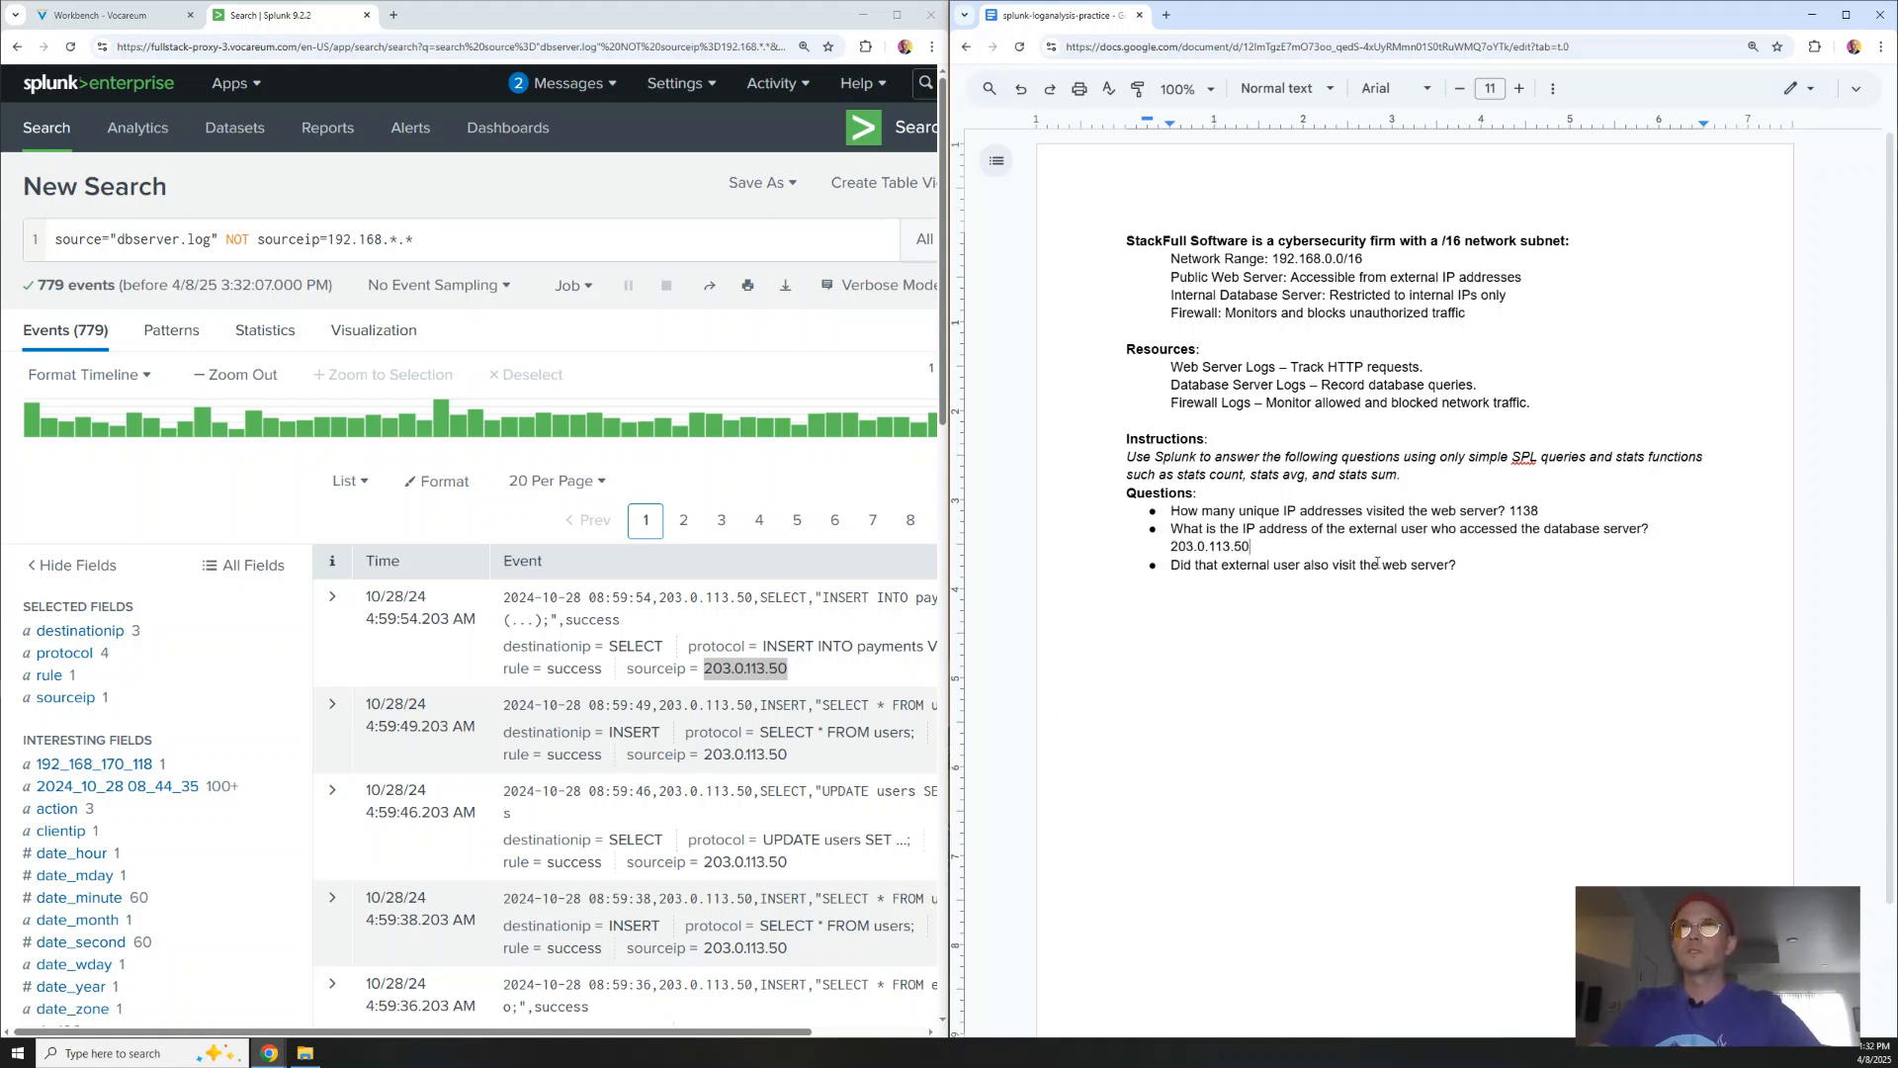
pyautogui.moveTo(1252, 547); pyautogui.dragTo(1171, 547)
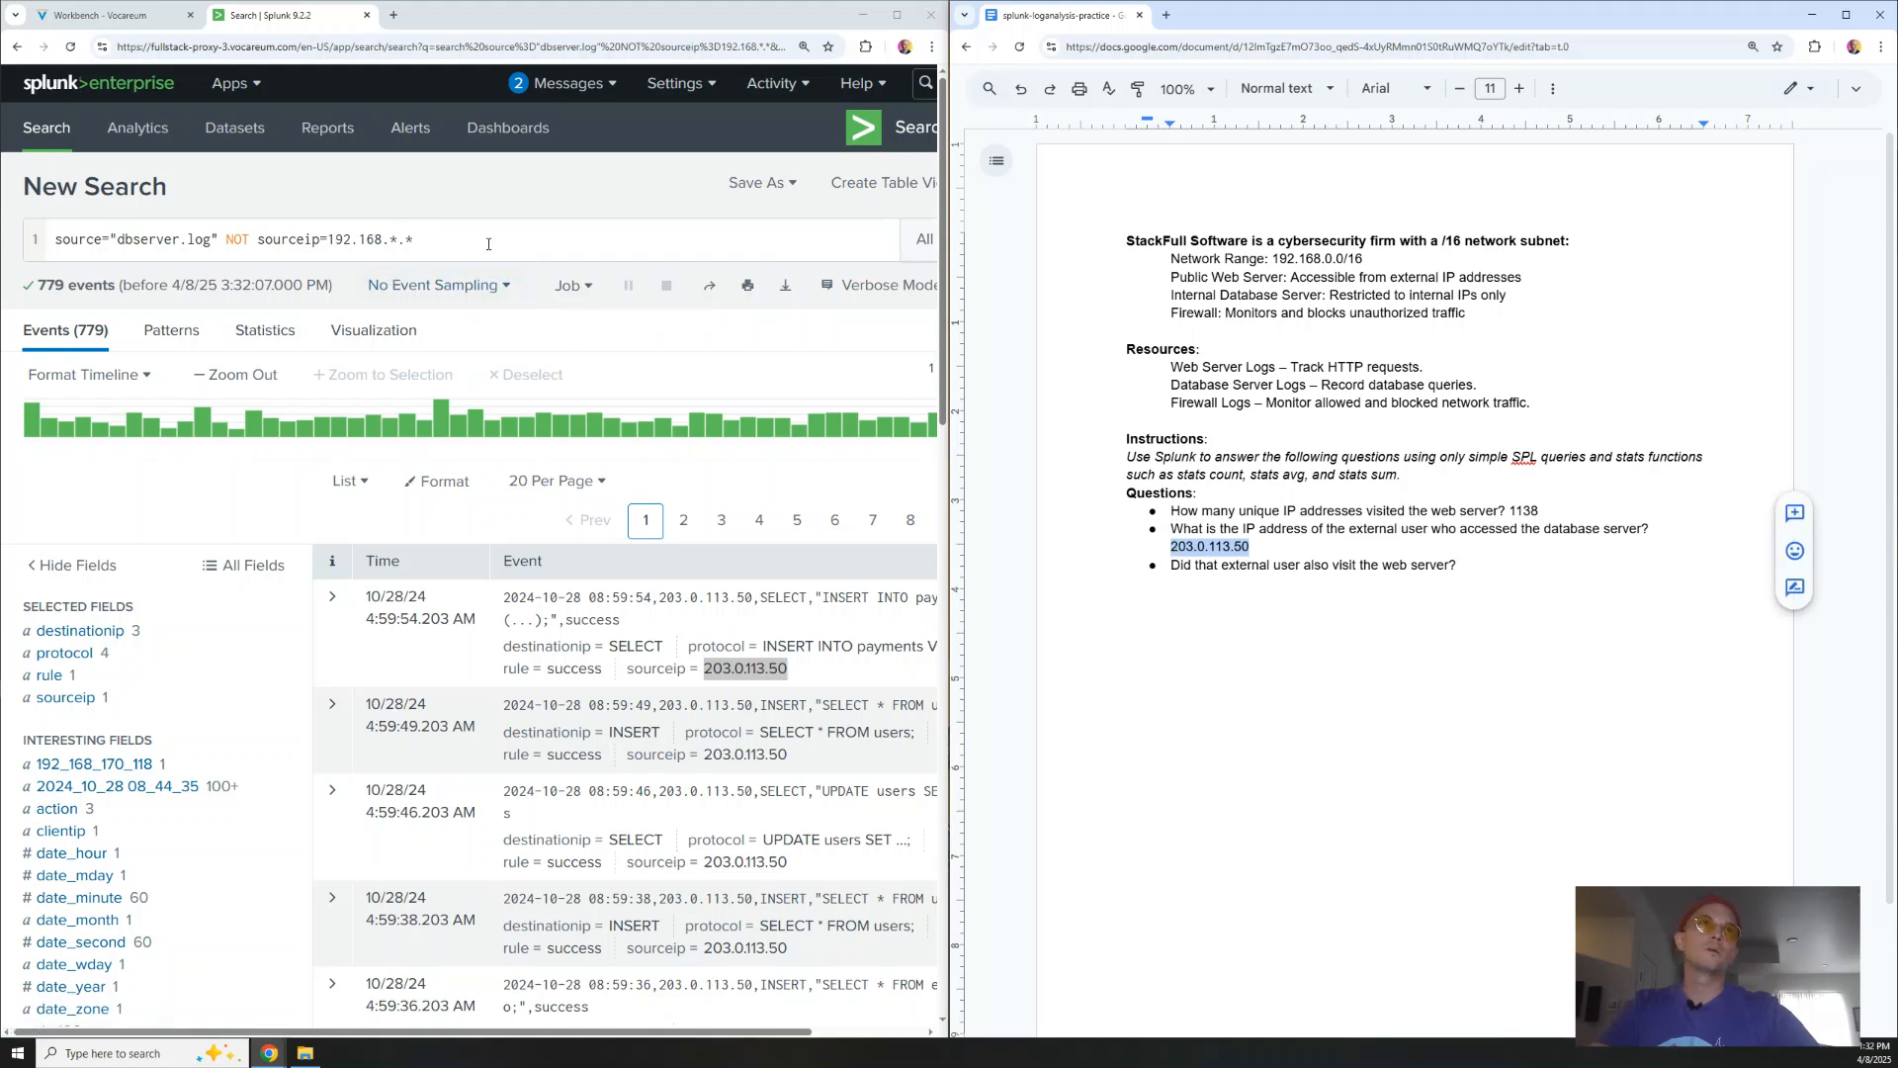
# Replace the Splunk query with source="webserver.log", without the internal address filter, and run it
pyautogui.moveTo(413, 239); pyautogui.dragTo(208, 246)
pyautogui.press('BackSpace')
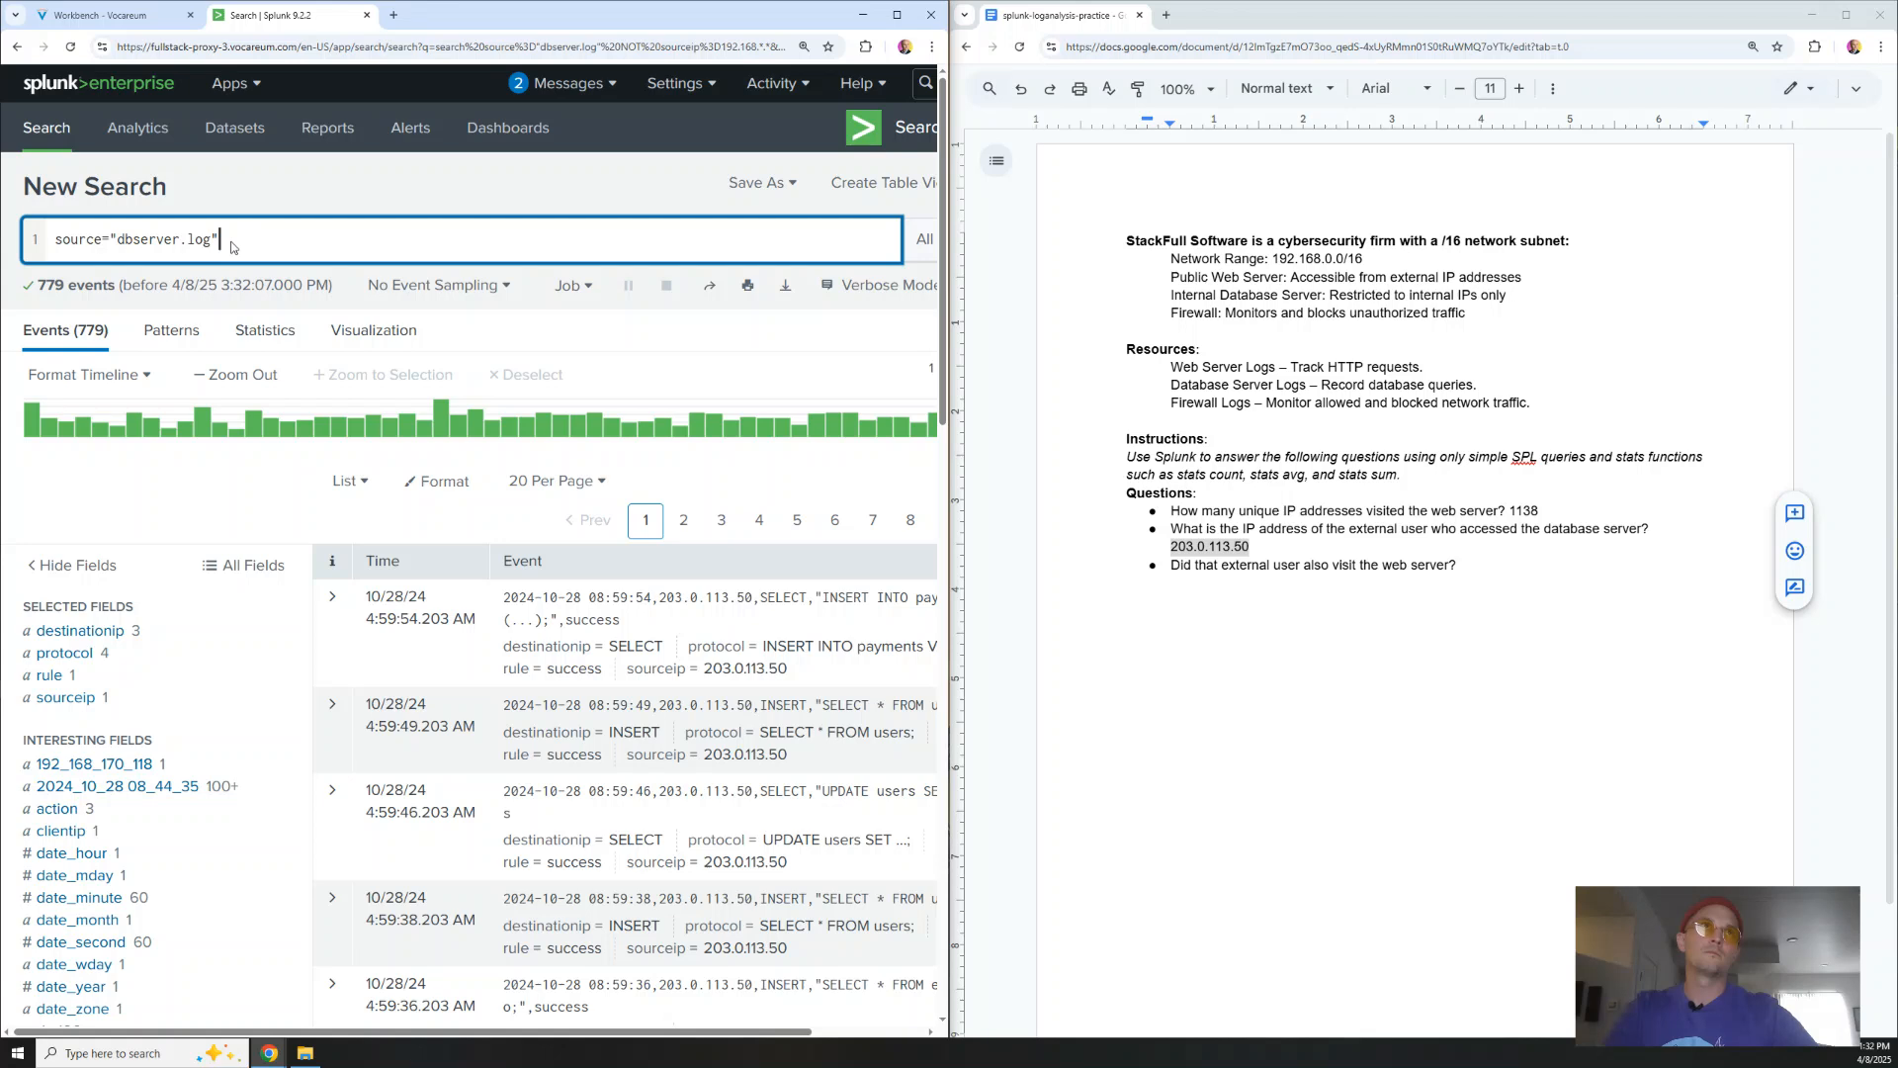
pyautogui.moveTo(180, 239); pyautogui.dragTo(119, 239)
pyautogui.write('we')
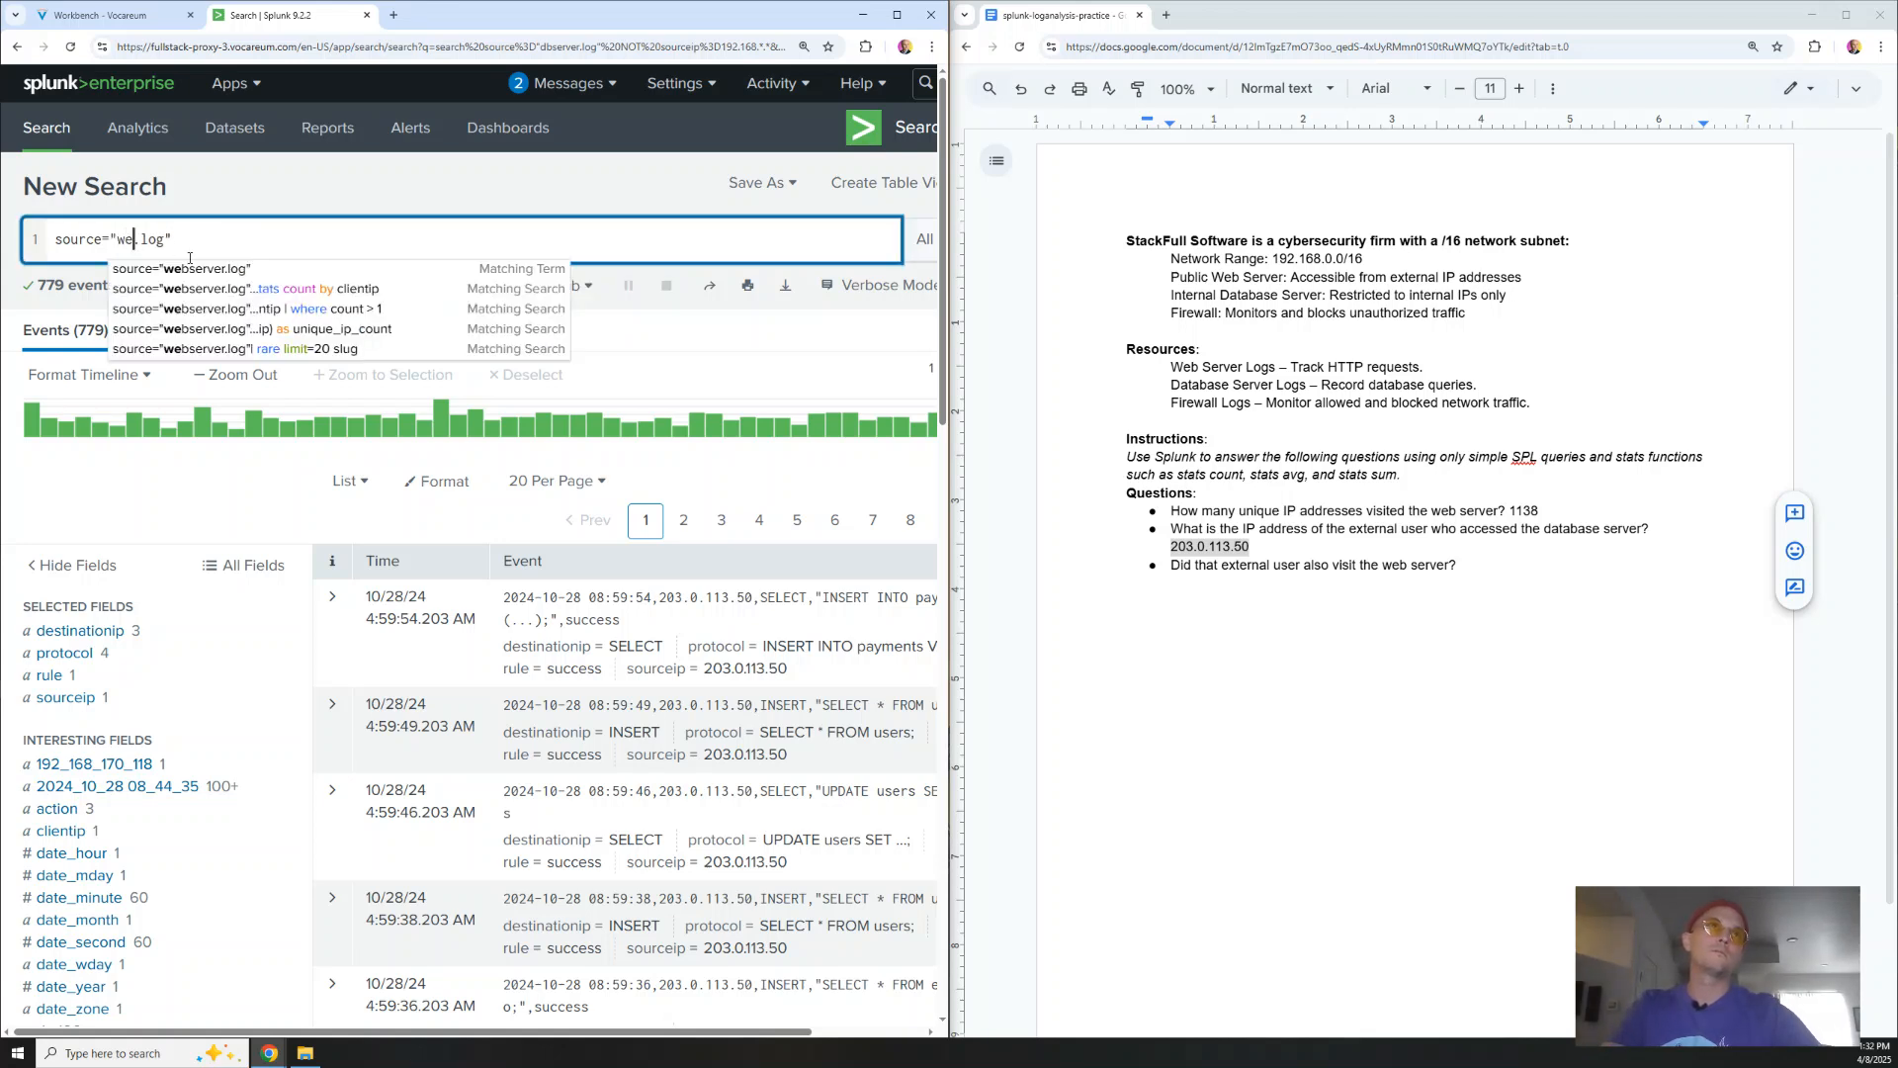
pyautogui.click(186, 269)
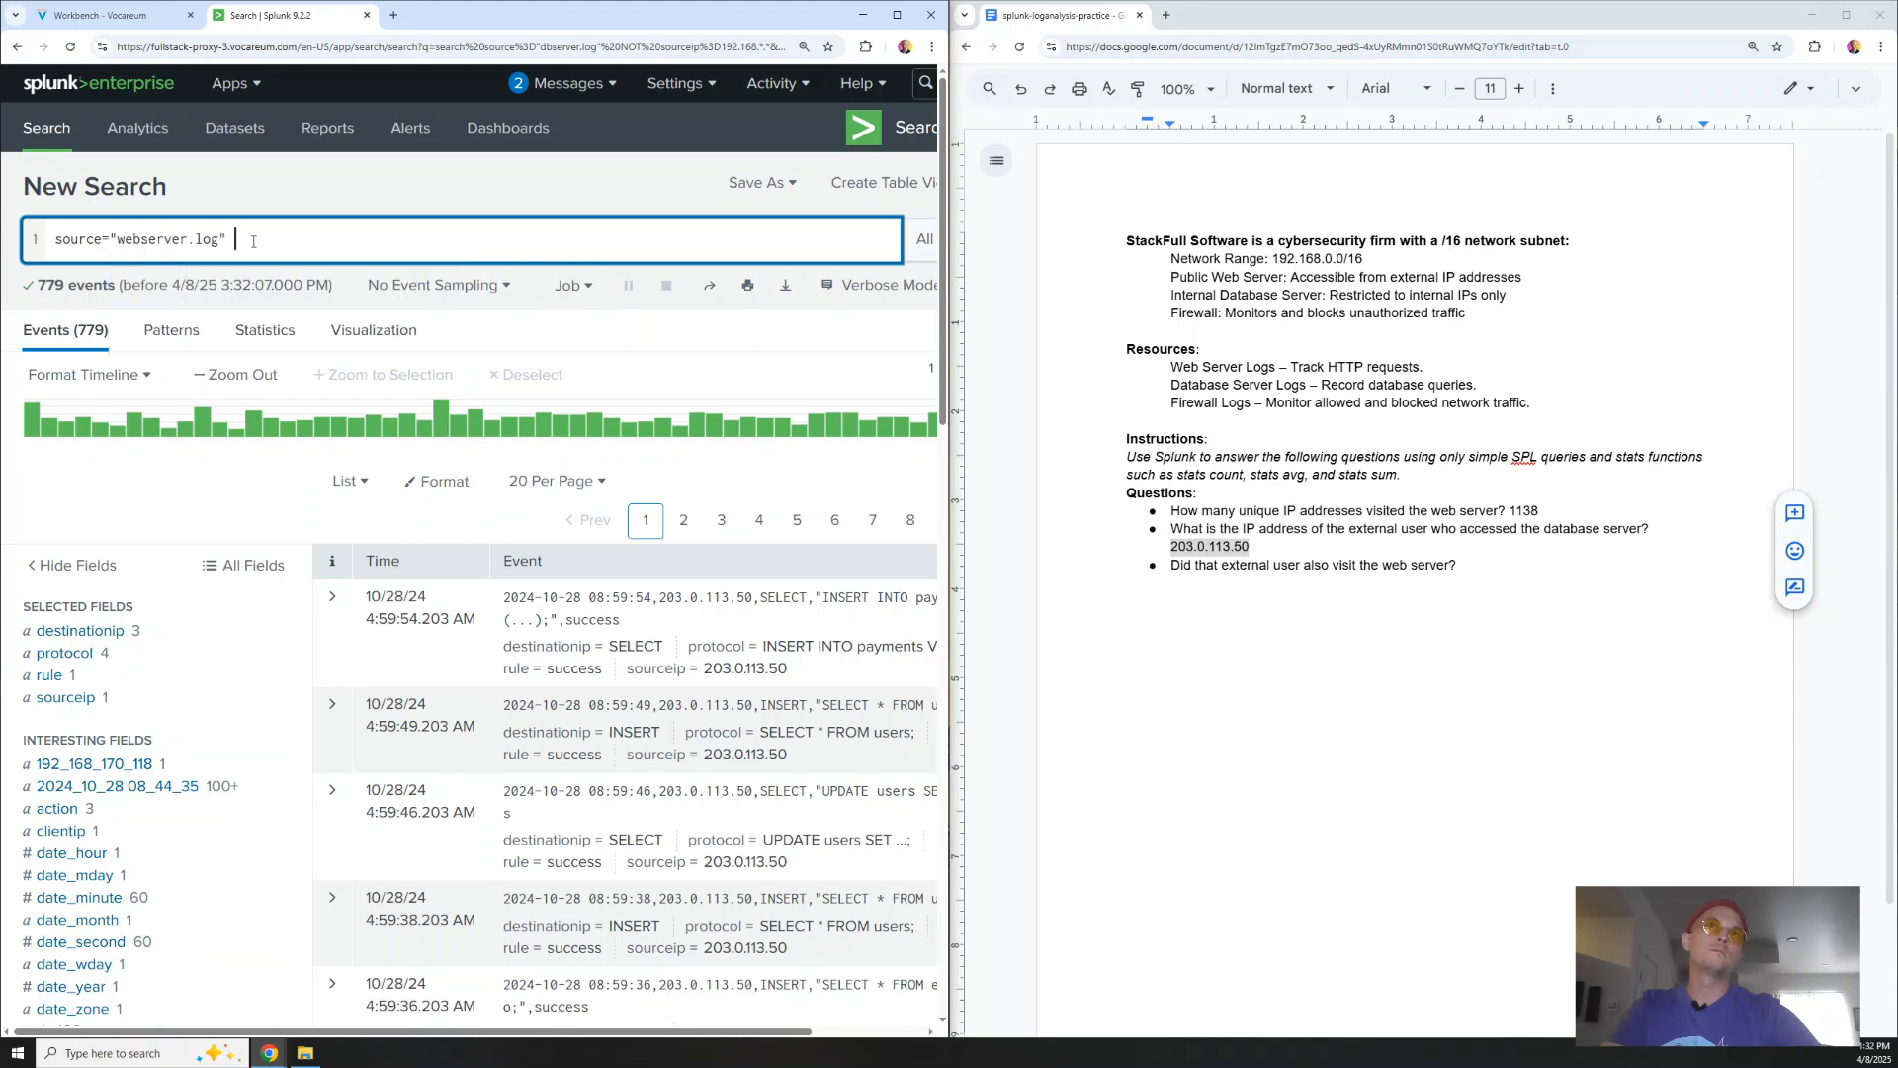
pyautogui.write('AND')
pyautogui.press('BackSpace')
pyautogui.press('BackSpace')
pyautogui.press('BackSpace')
pyautogui.press('BackSpace')
pyautogui.press('BackSpace')
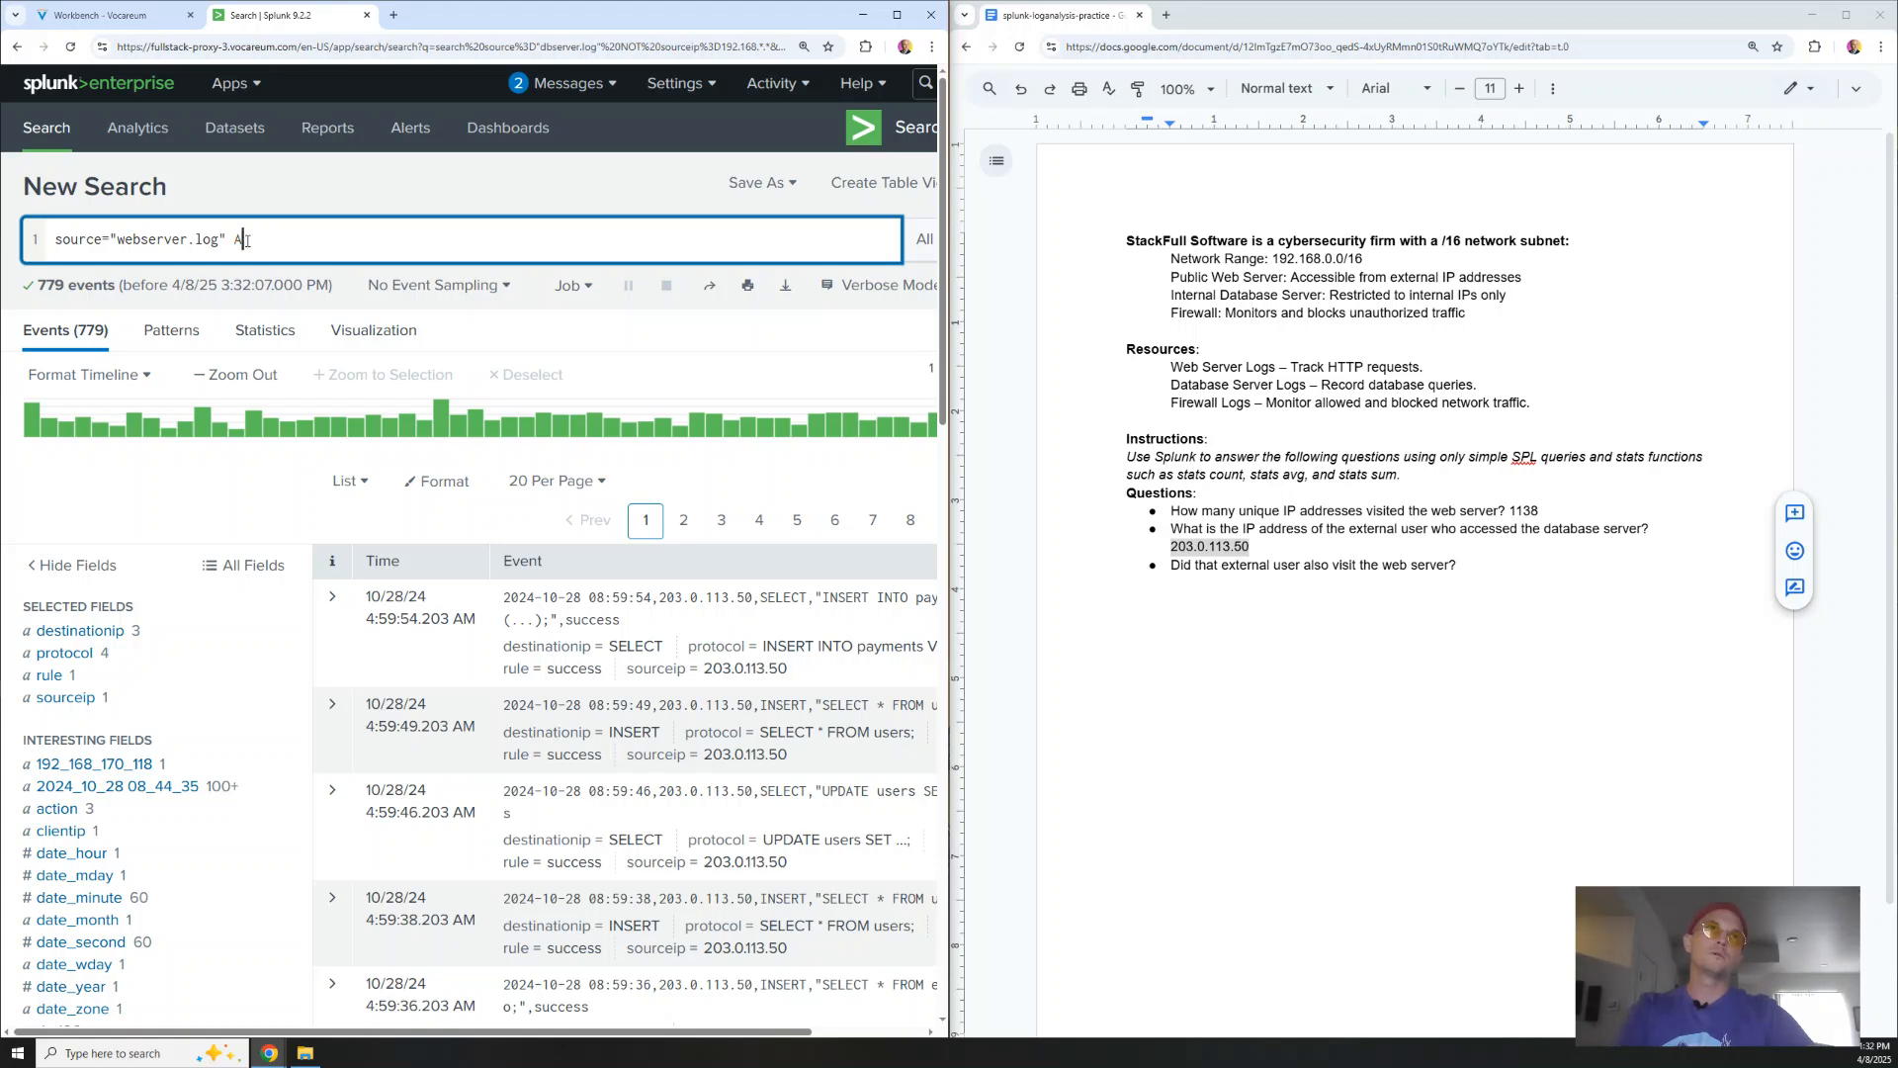
pyautogui.press('Return')
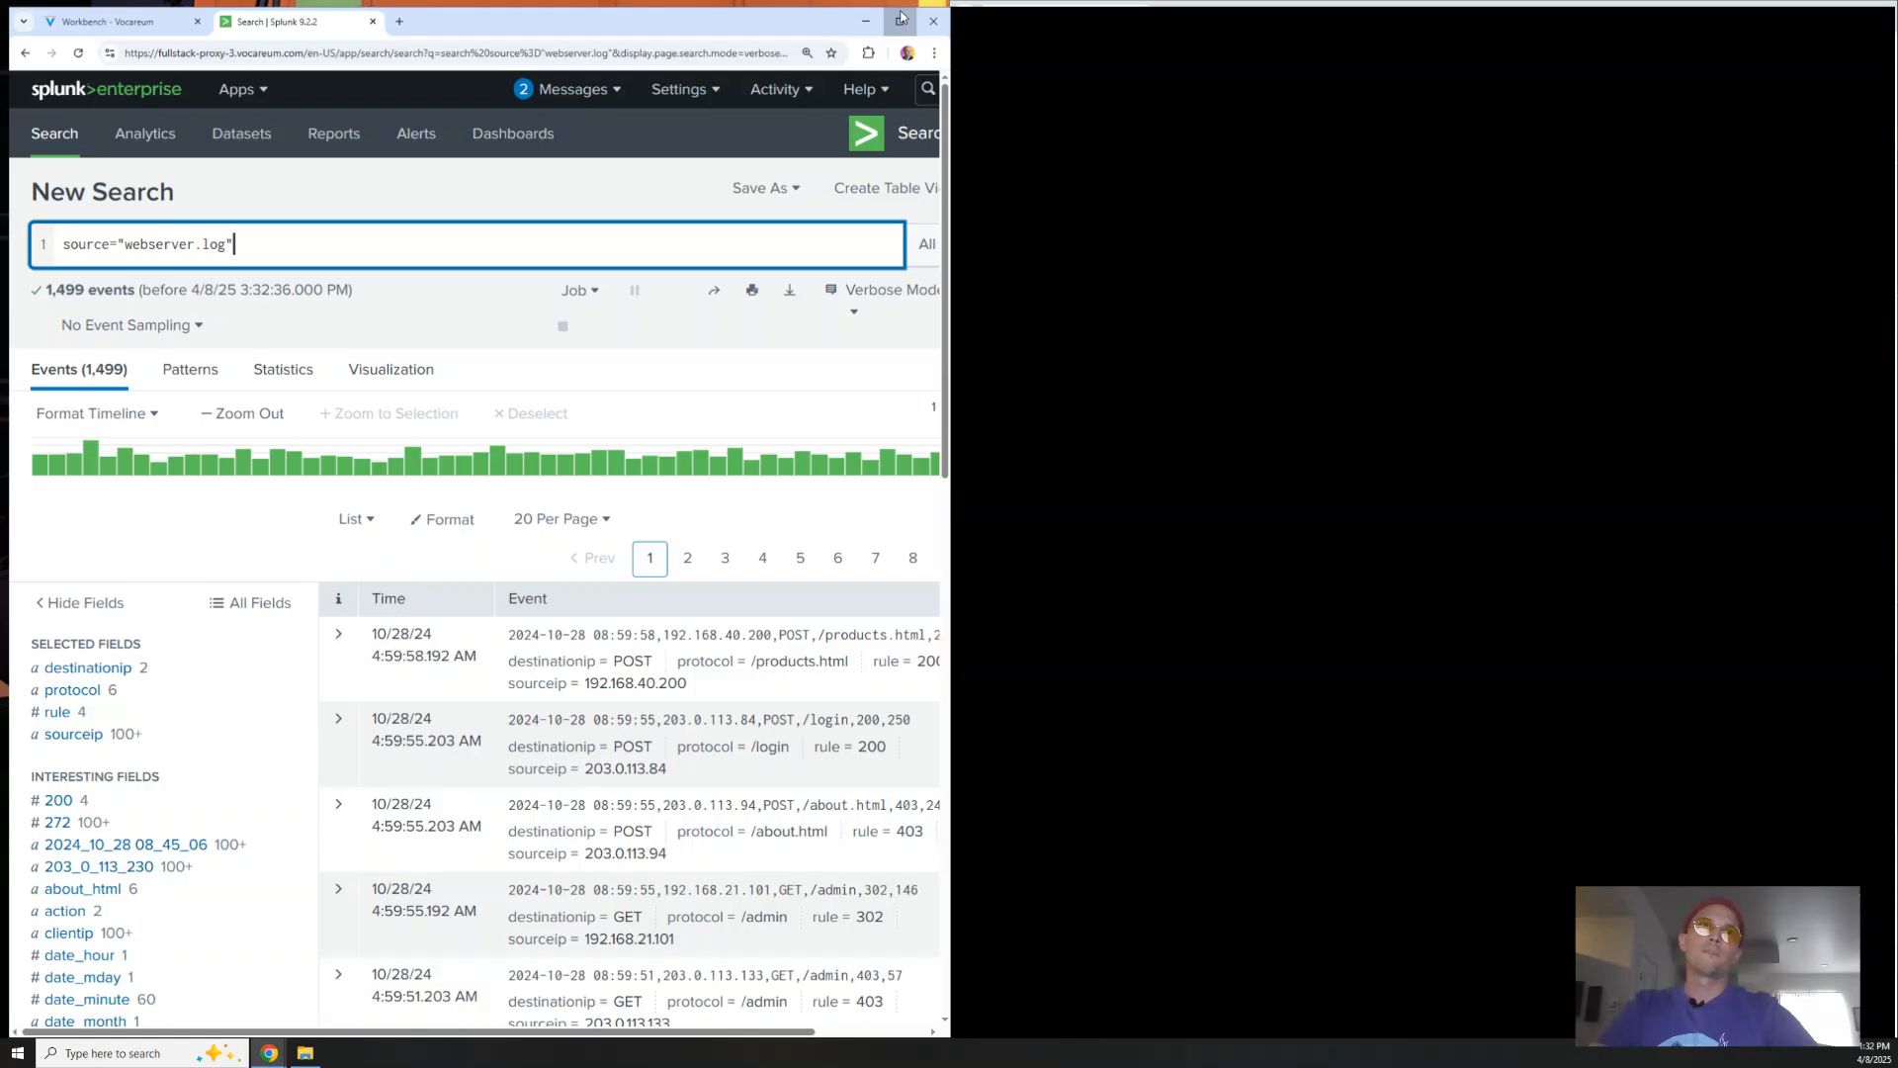
# Narrow the web server log search by adding AND sourceip="203.0.113.50" and run it in the enlarged Splunk window
pyautogui.click(897, 15)
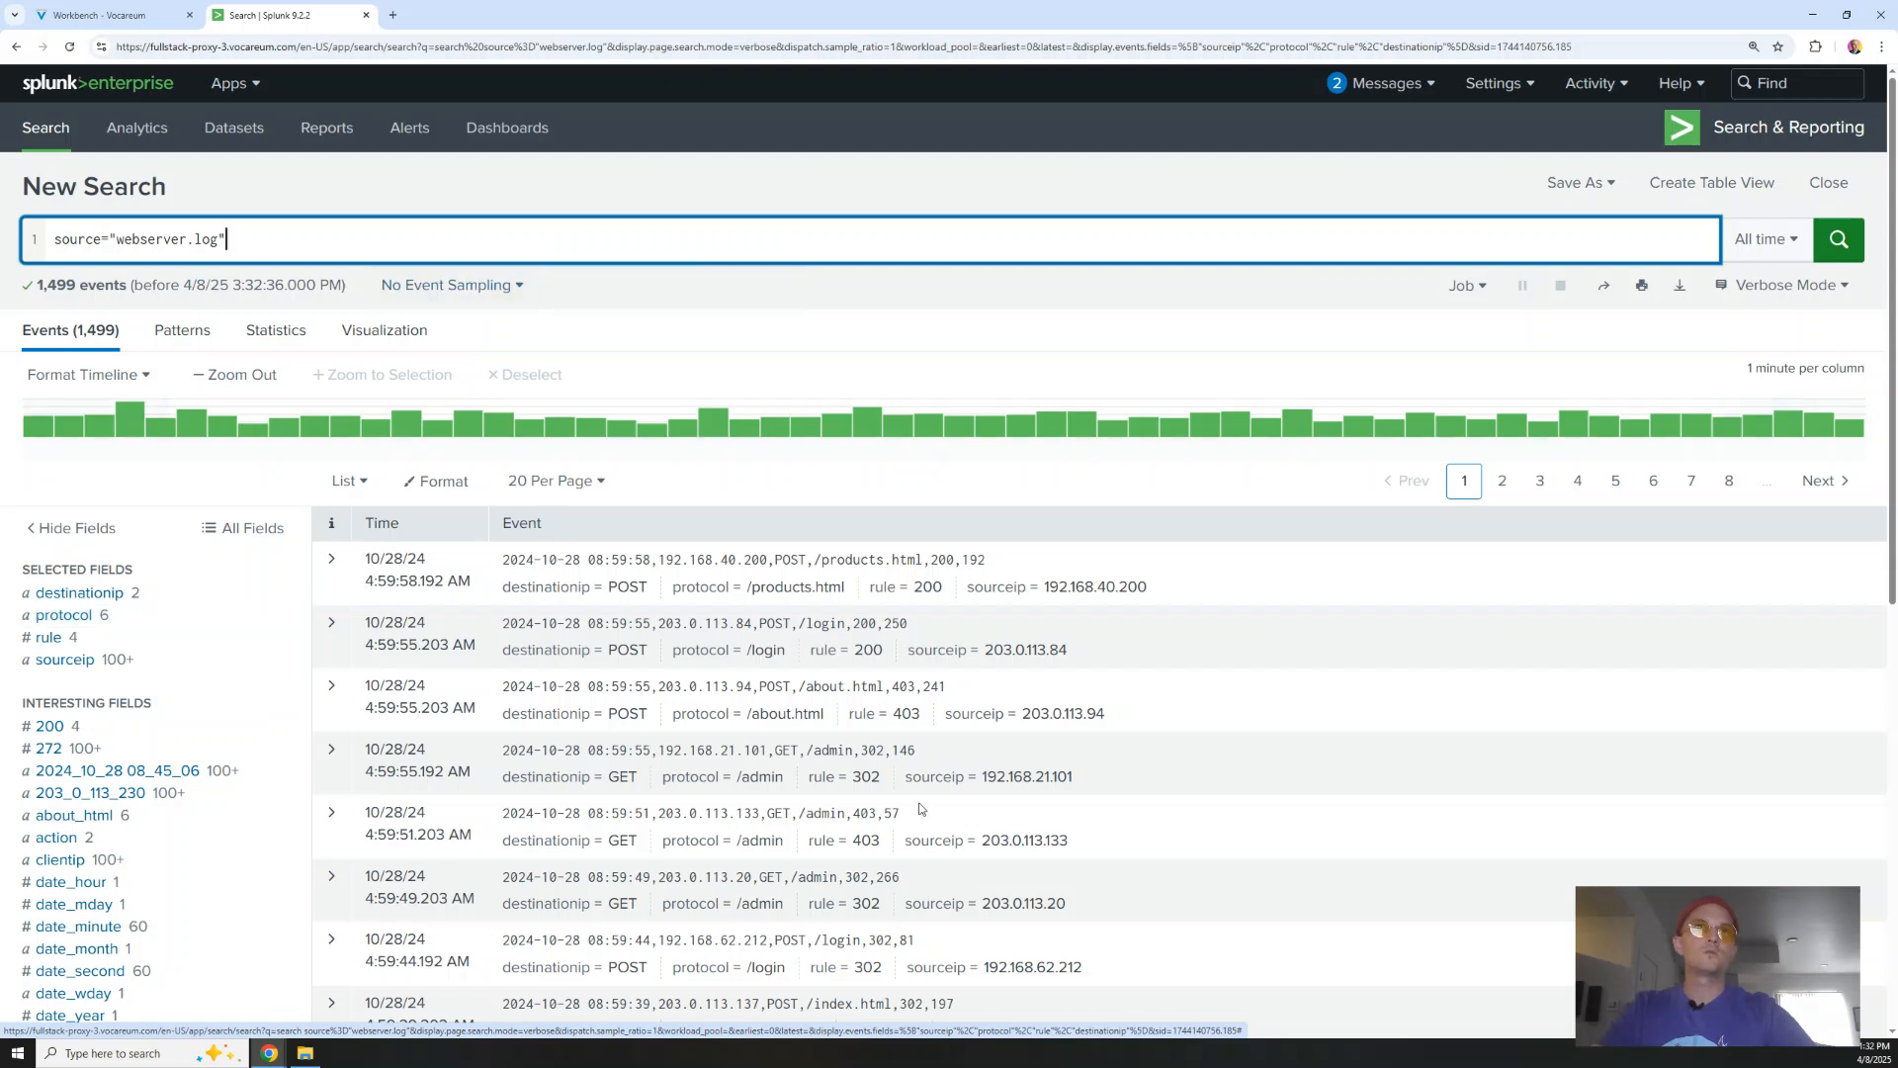
pyautogui.write('AND sourceip=""')
pyautogui.write('203.0.113.50')
pyautogui.click(1839, 240)
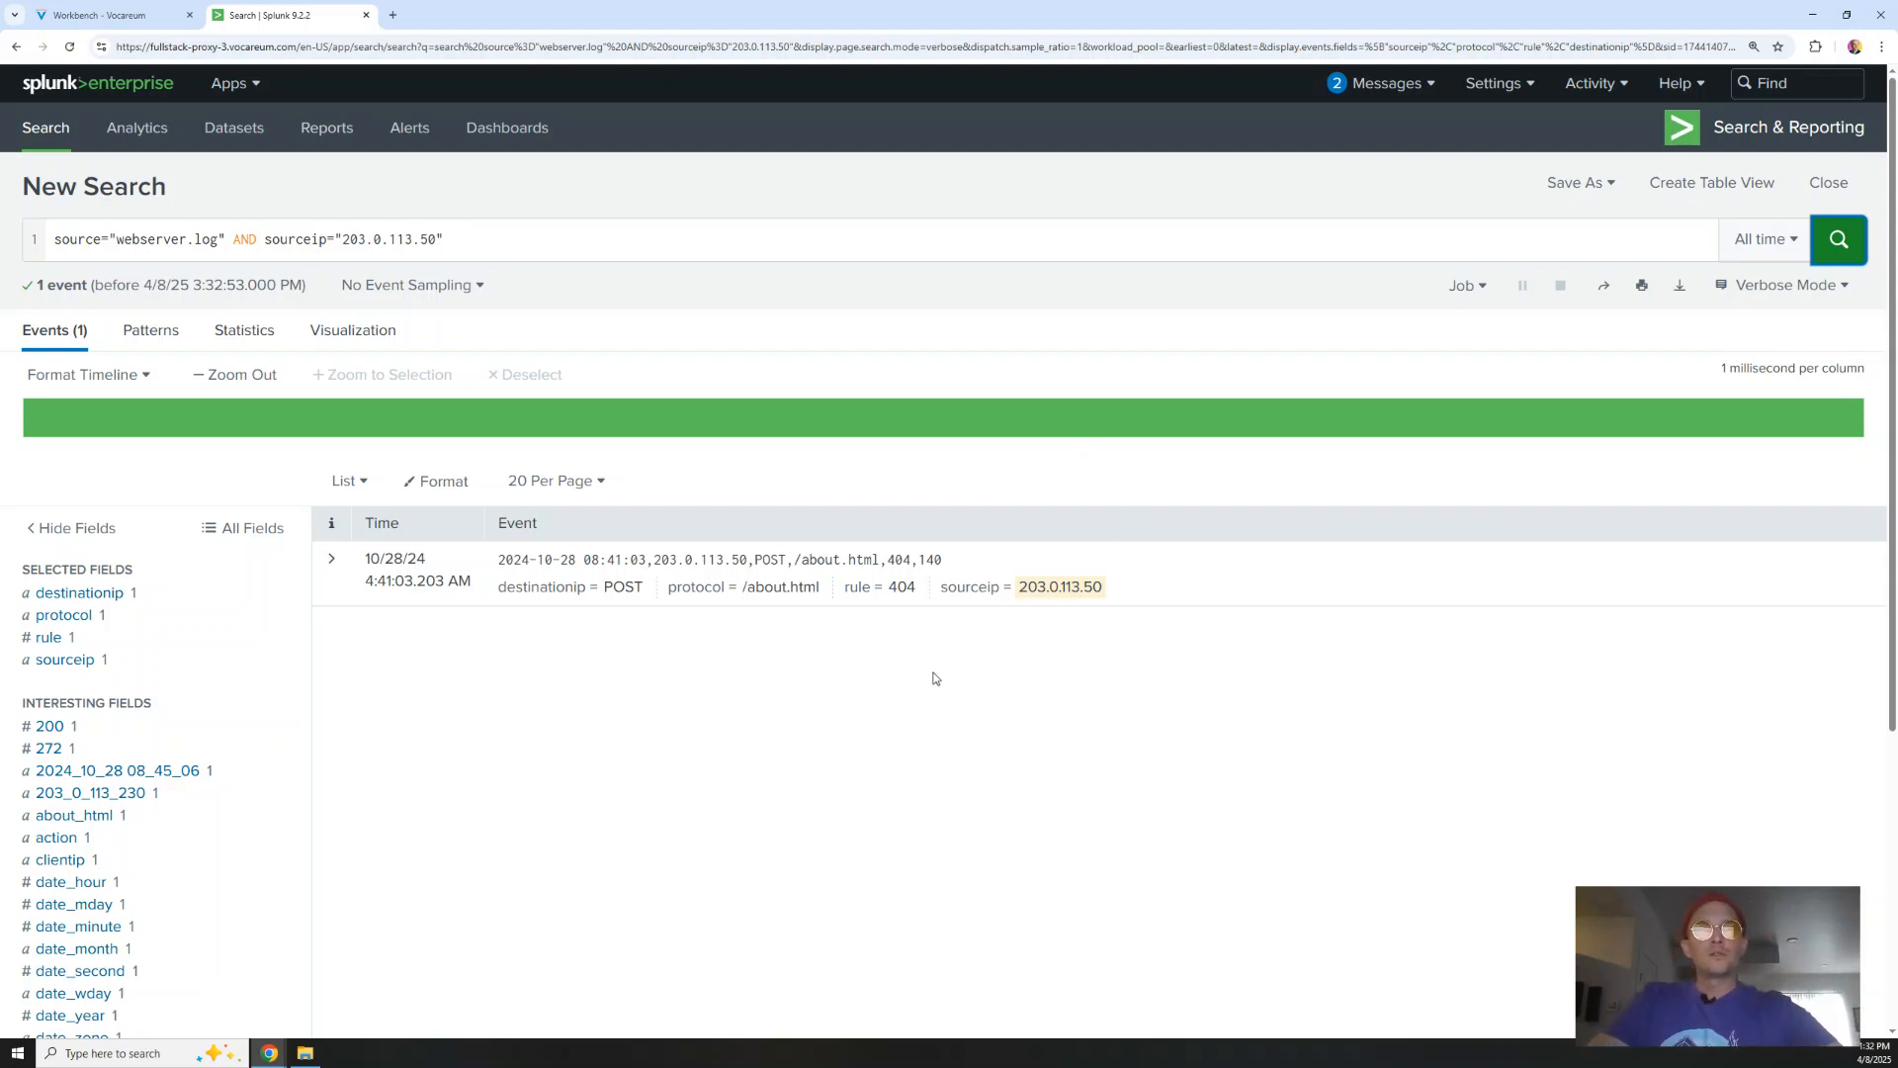
# Expand the matching web server event and examine its request method, requested page, status and source IP fields
pyautogui.moveTo(826, 594); pyautogui.dragTo(742, 587)
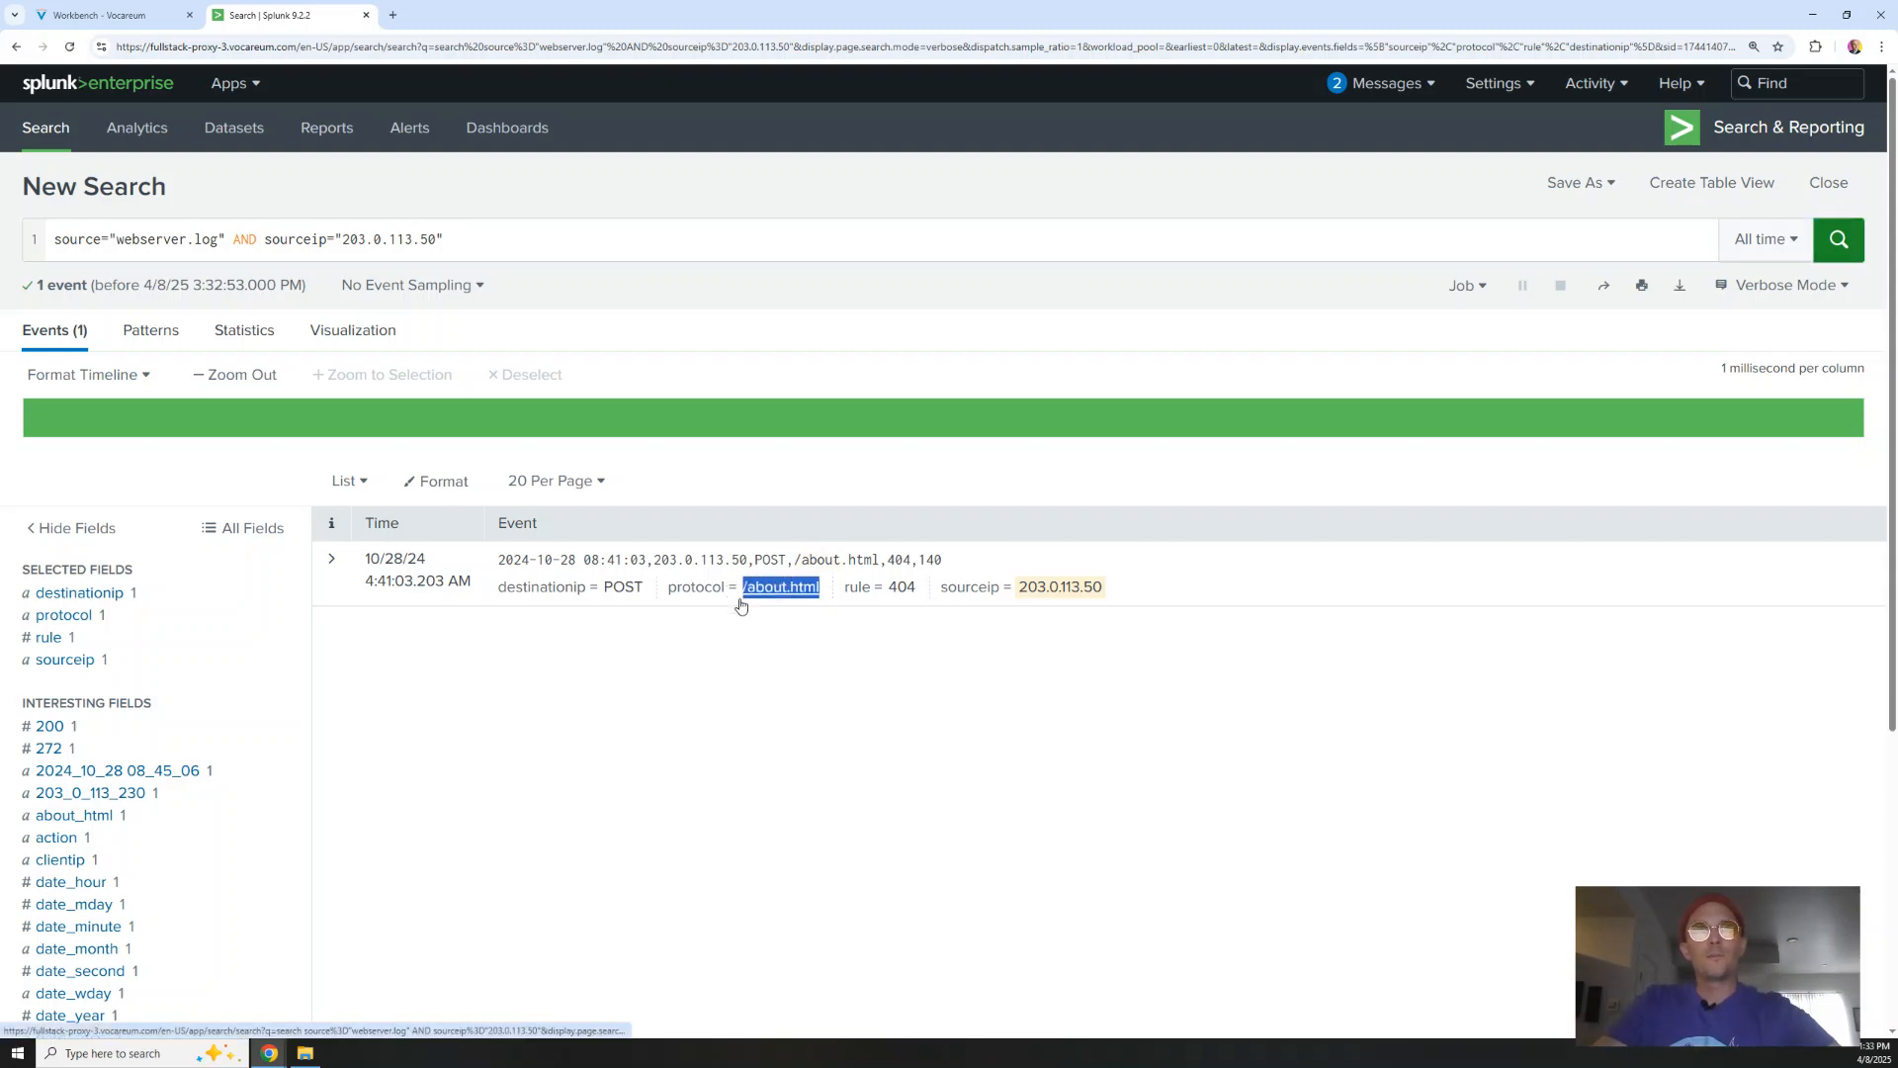
pyautogui.moveTo(652, 593)
pyautogui.mouseDown()
pyautogui.moveTo(495, 591)
pyautogui.moveTo(656, 591)
pyautogui.mouseUp()
pyautogui.click(582, 692)
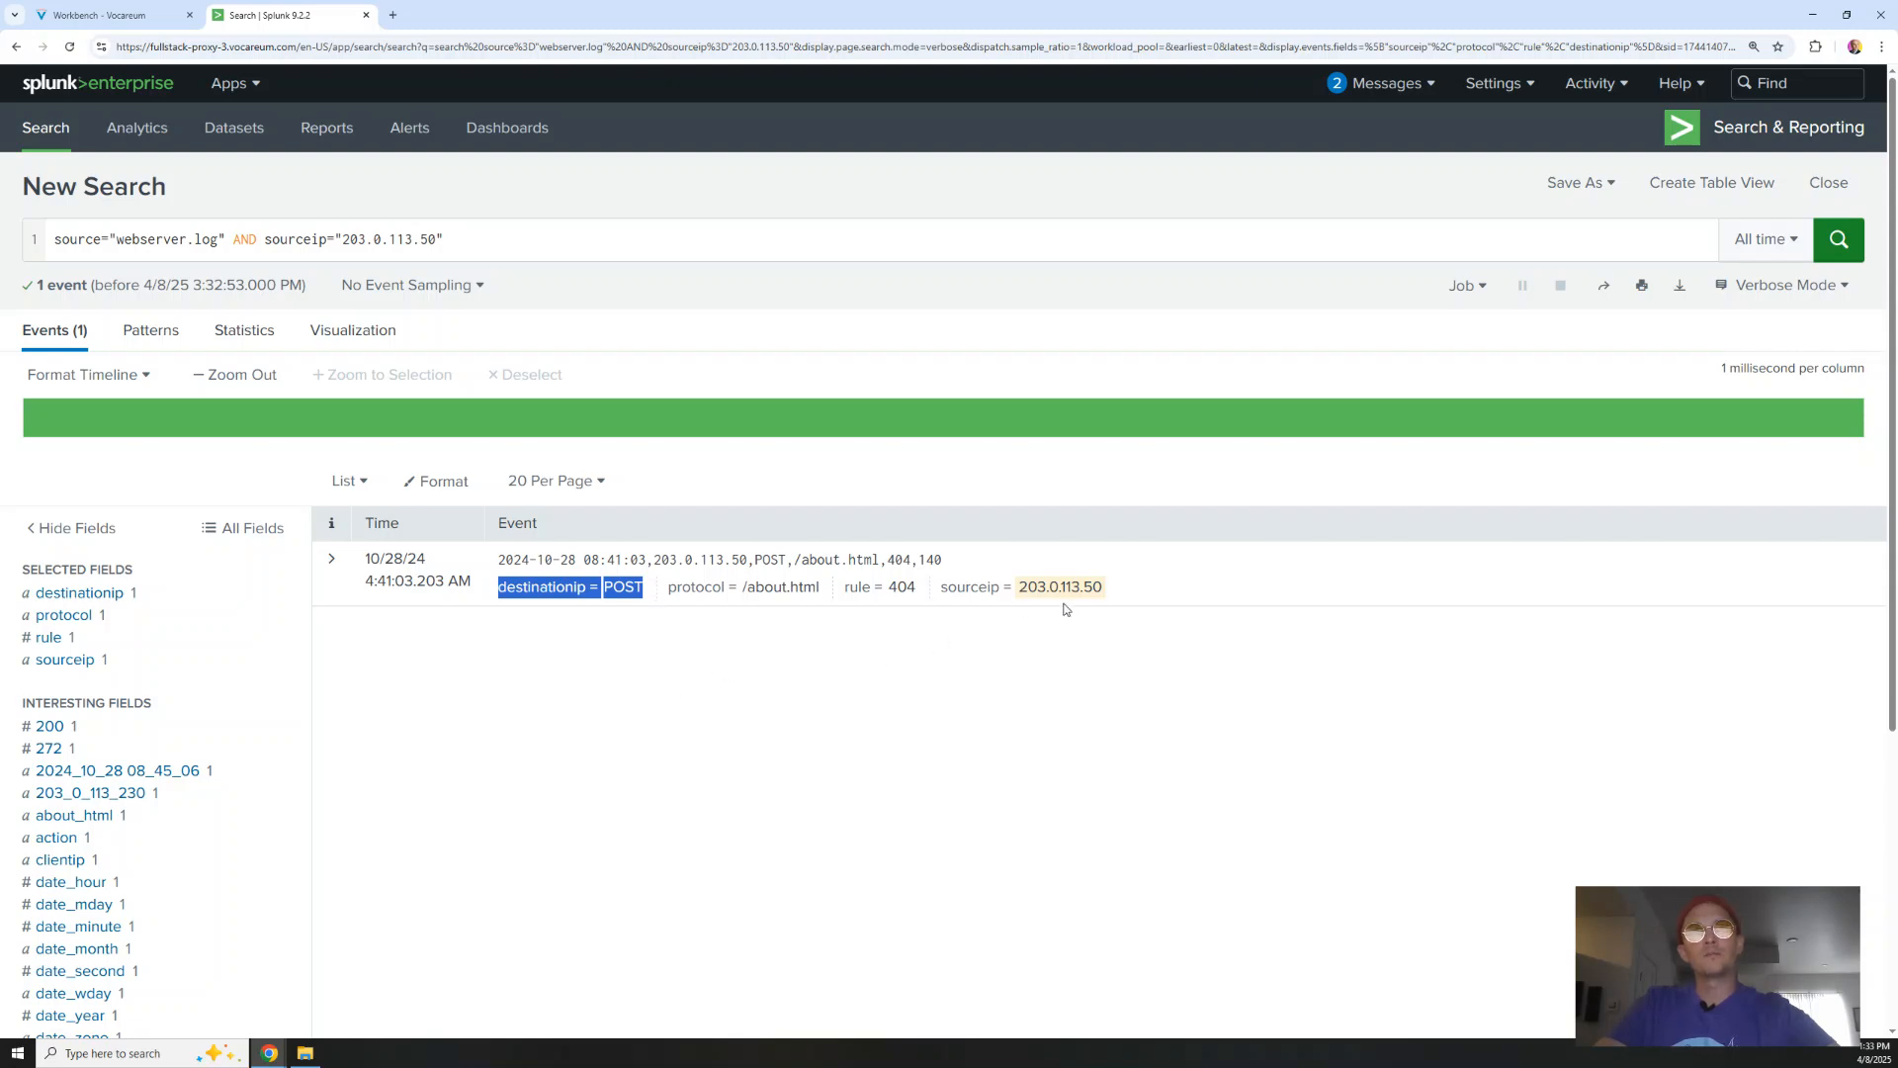
pyautogui.click(1133, 597)
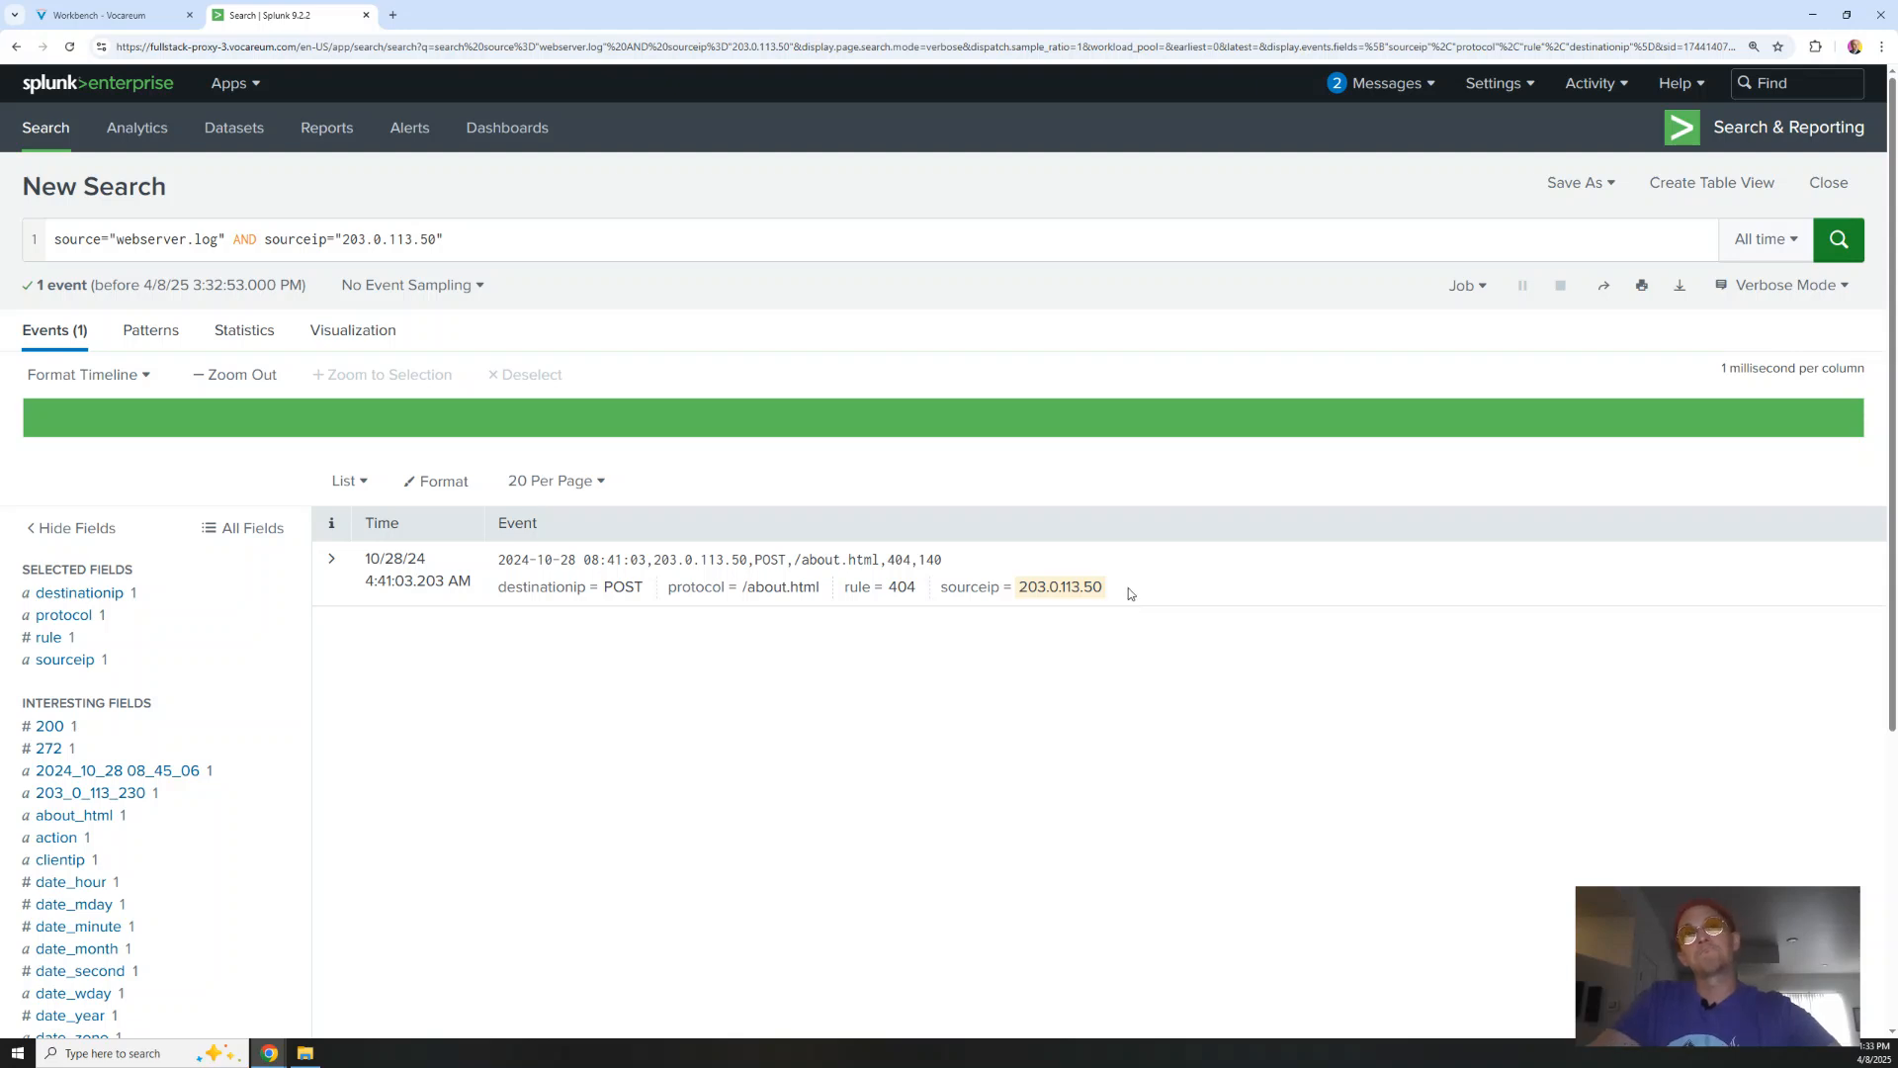
pyautogui.moveTo(1124, 589); pyautogui.dragTo(329, 562)
pyautogui.click(329, 561)
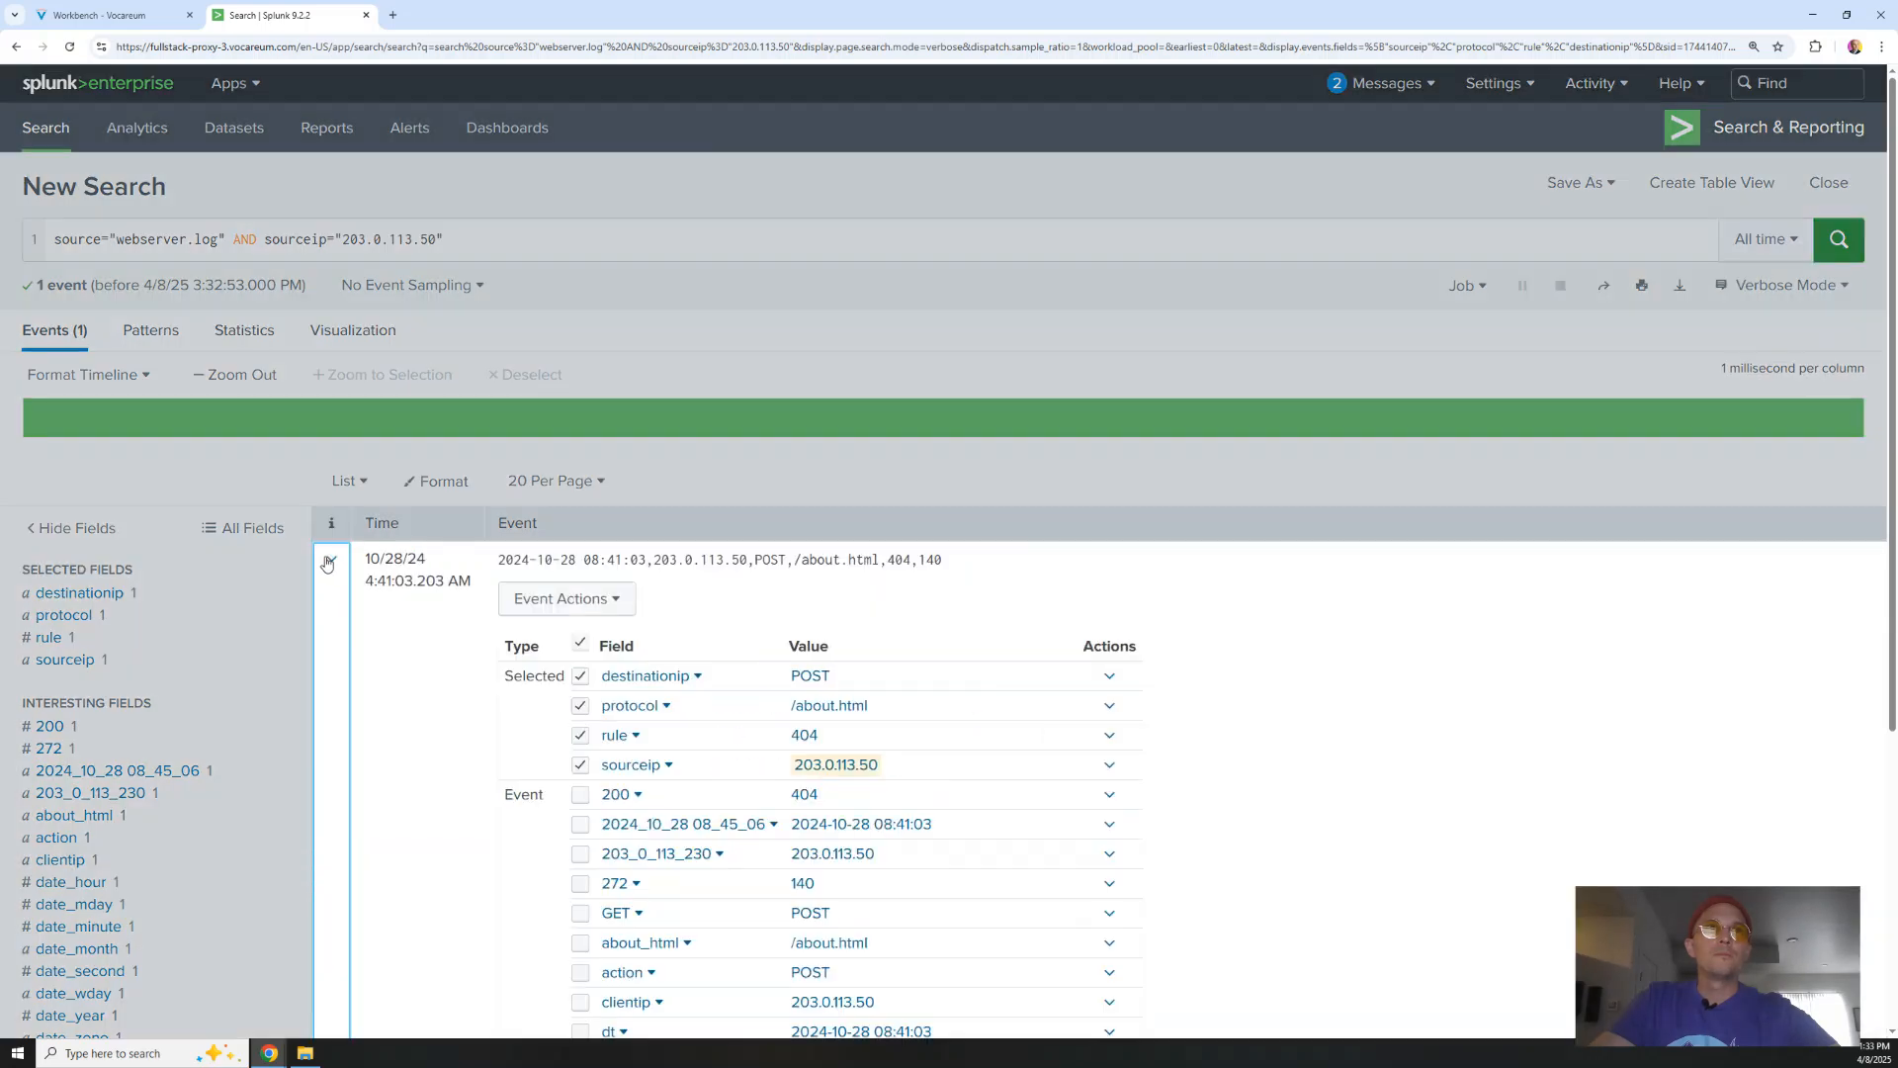
pyautogui.scroll(-4, 426, 638)
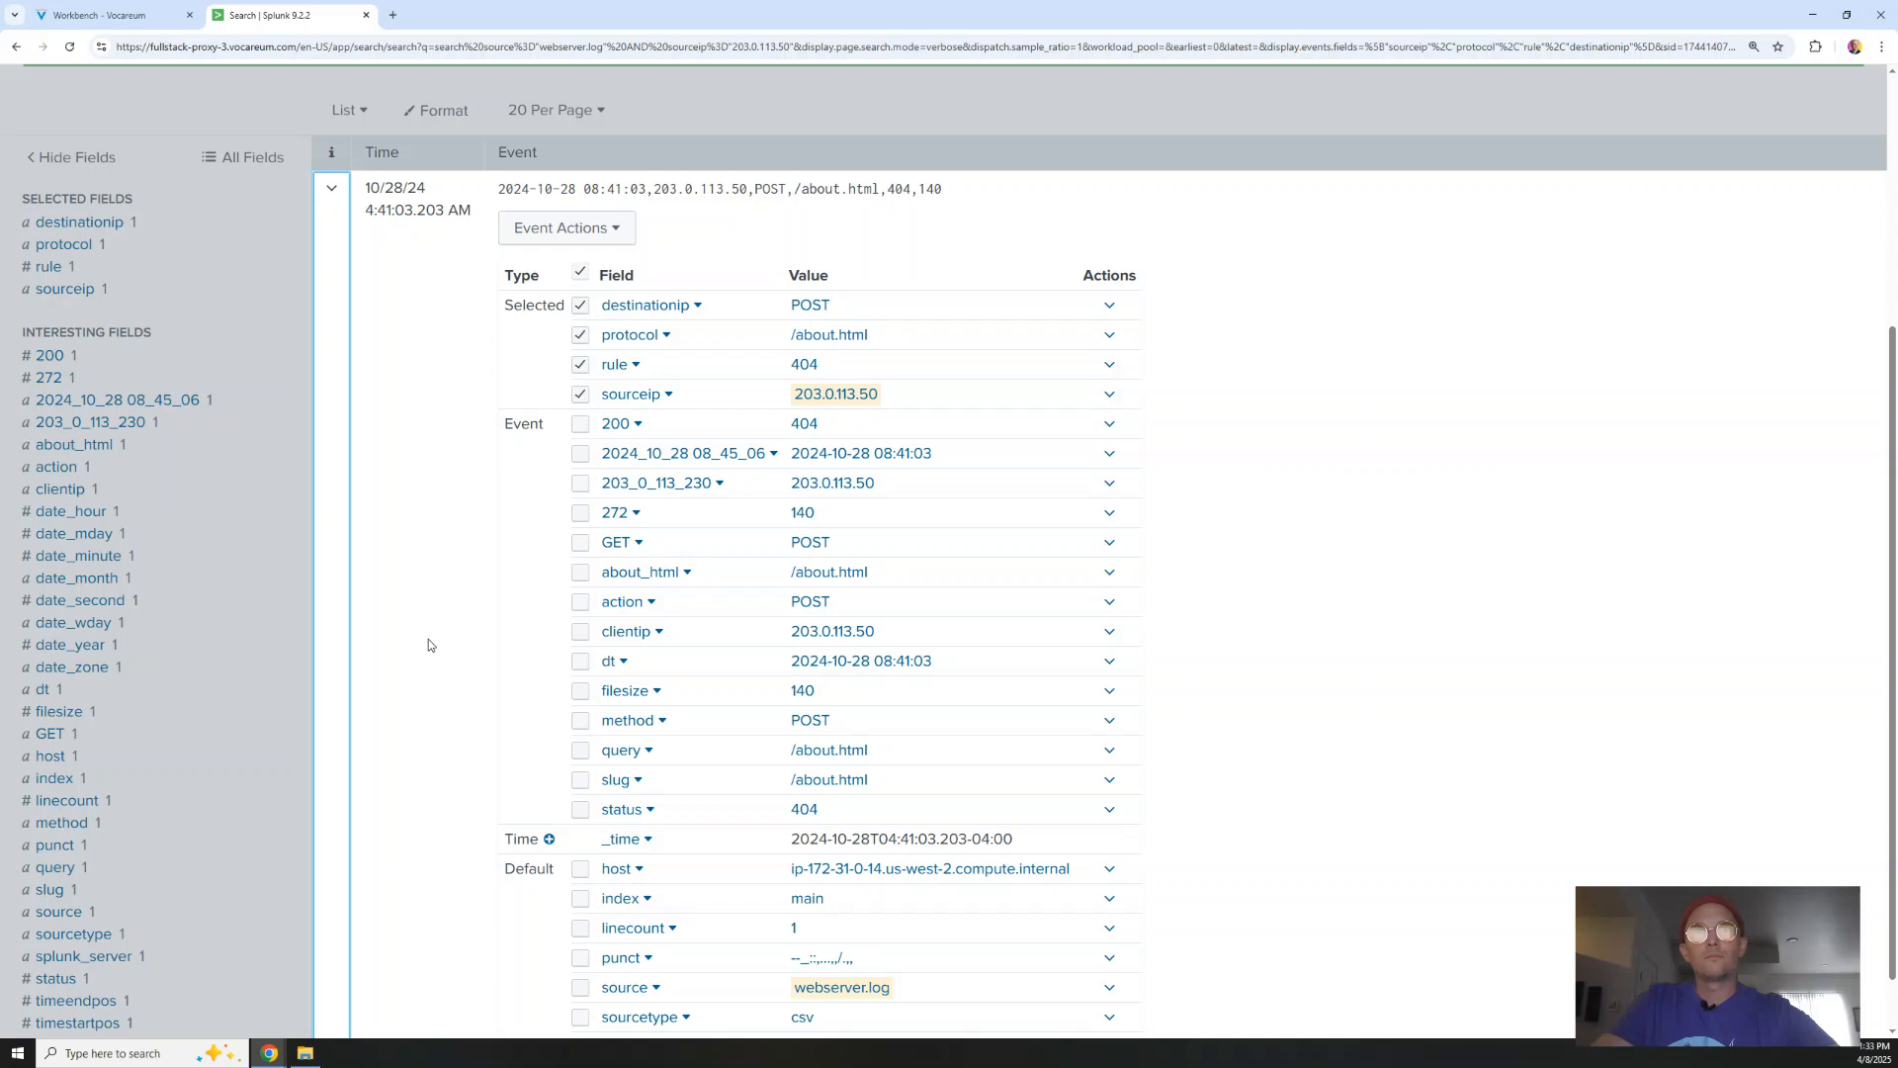
pyautogui.scroll(-1, 428, 644)
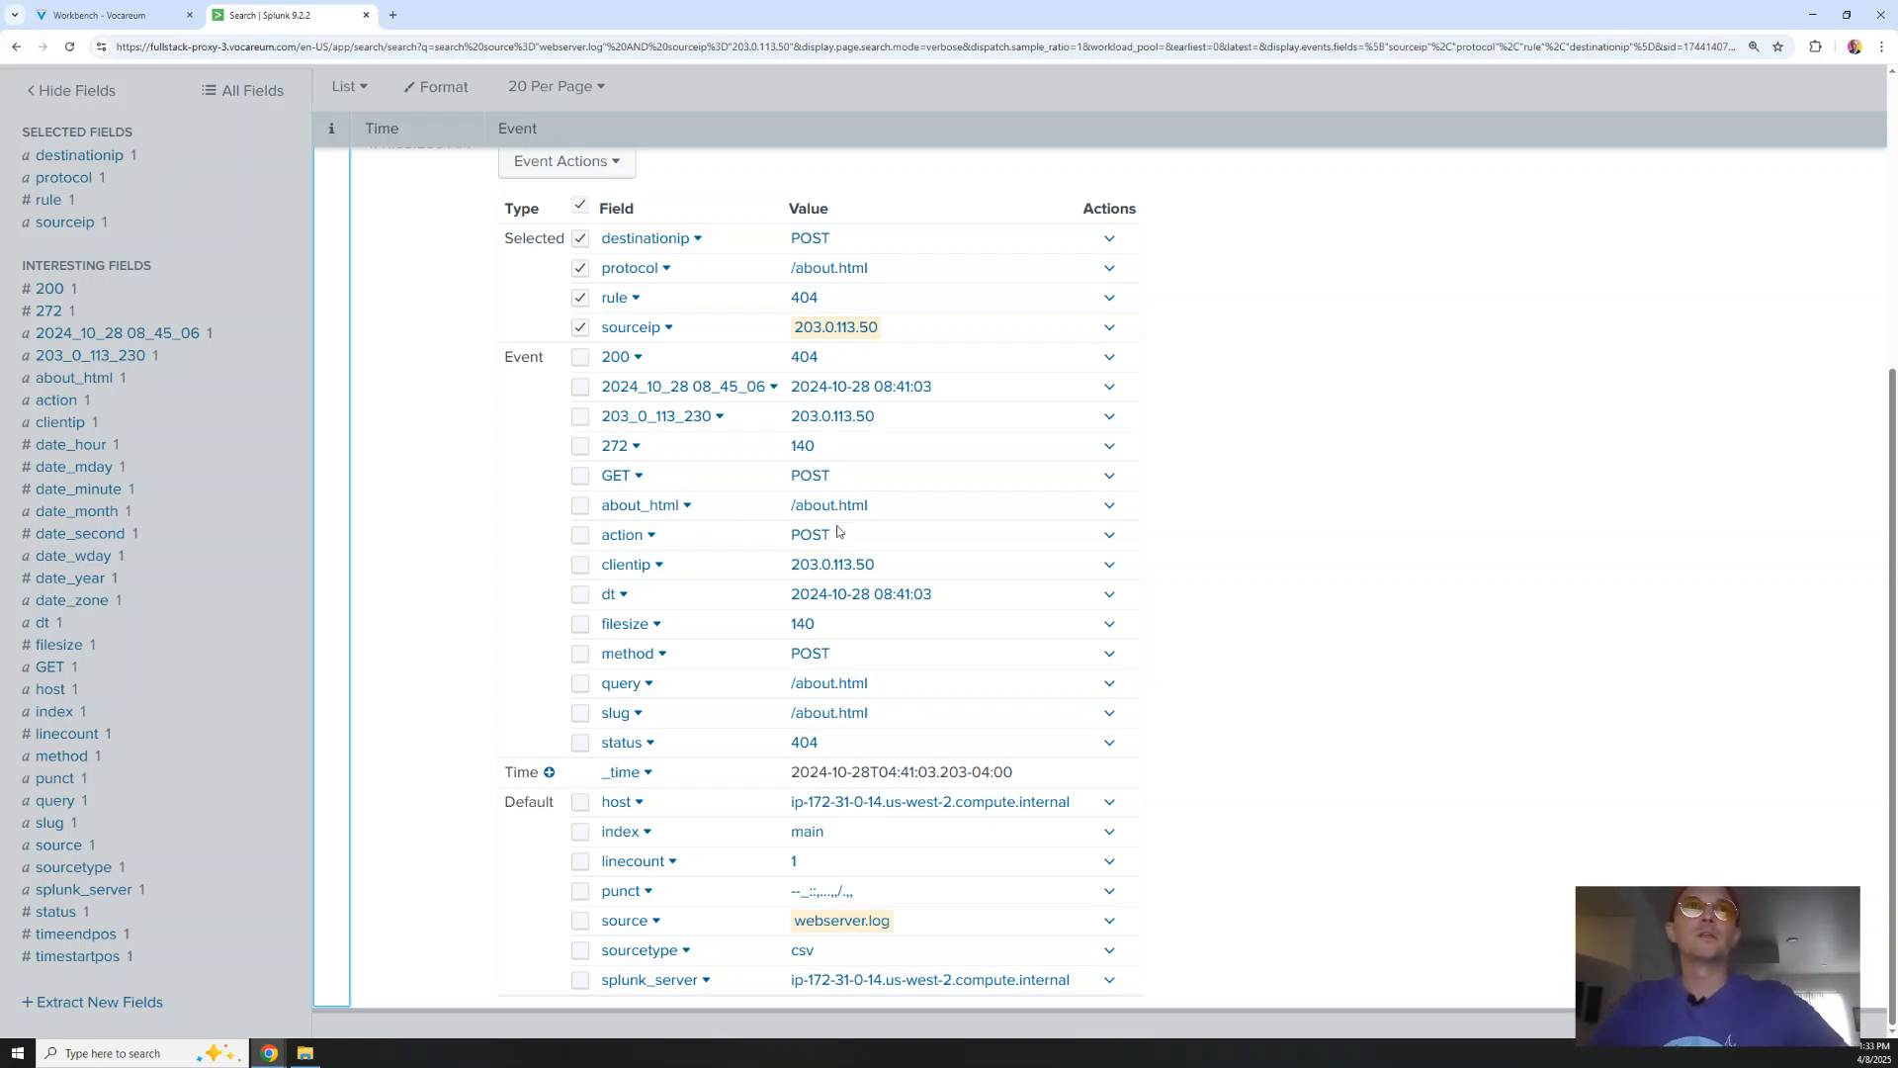
pyautogui.scroll(1, 821, 415)
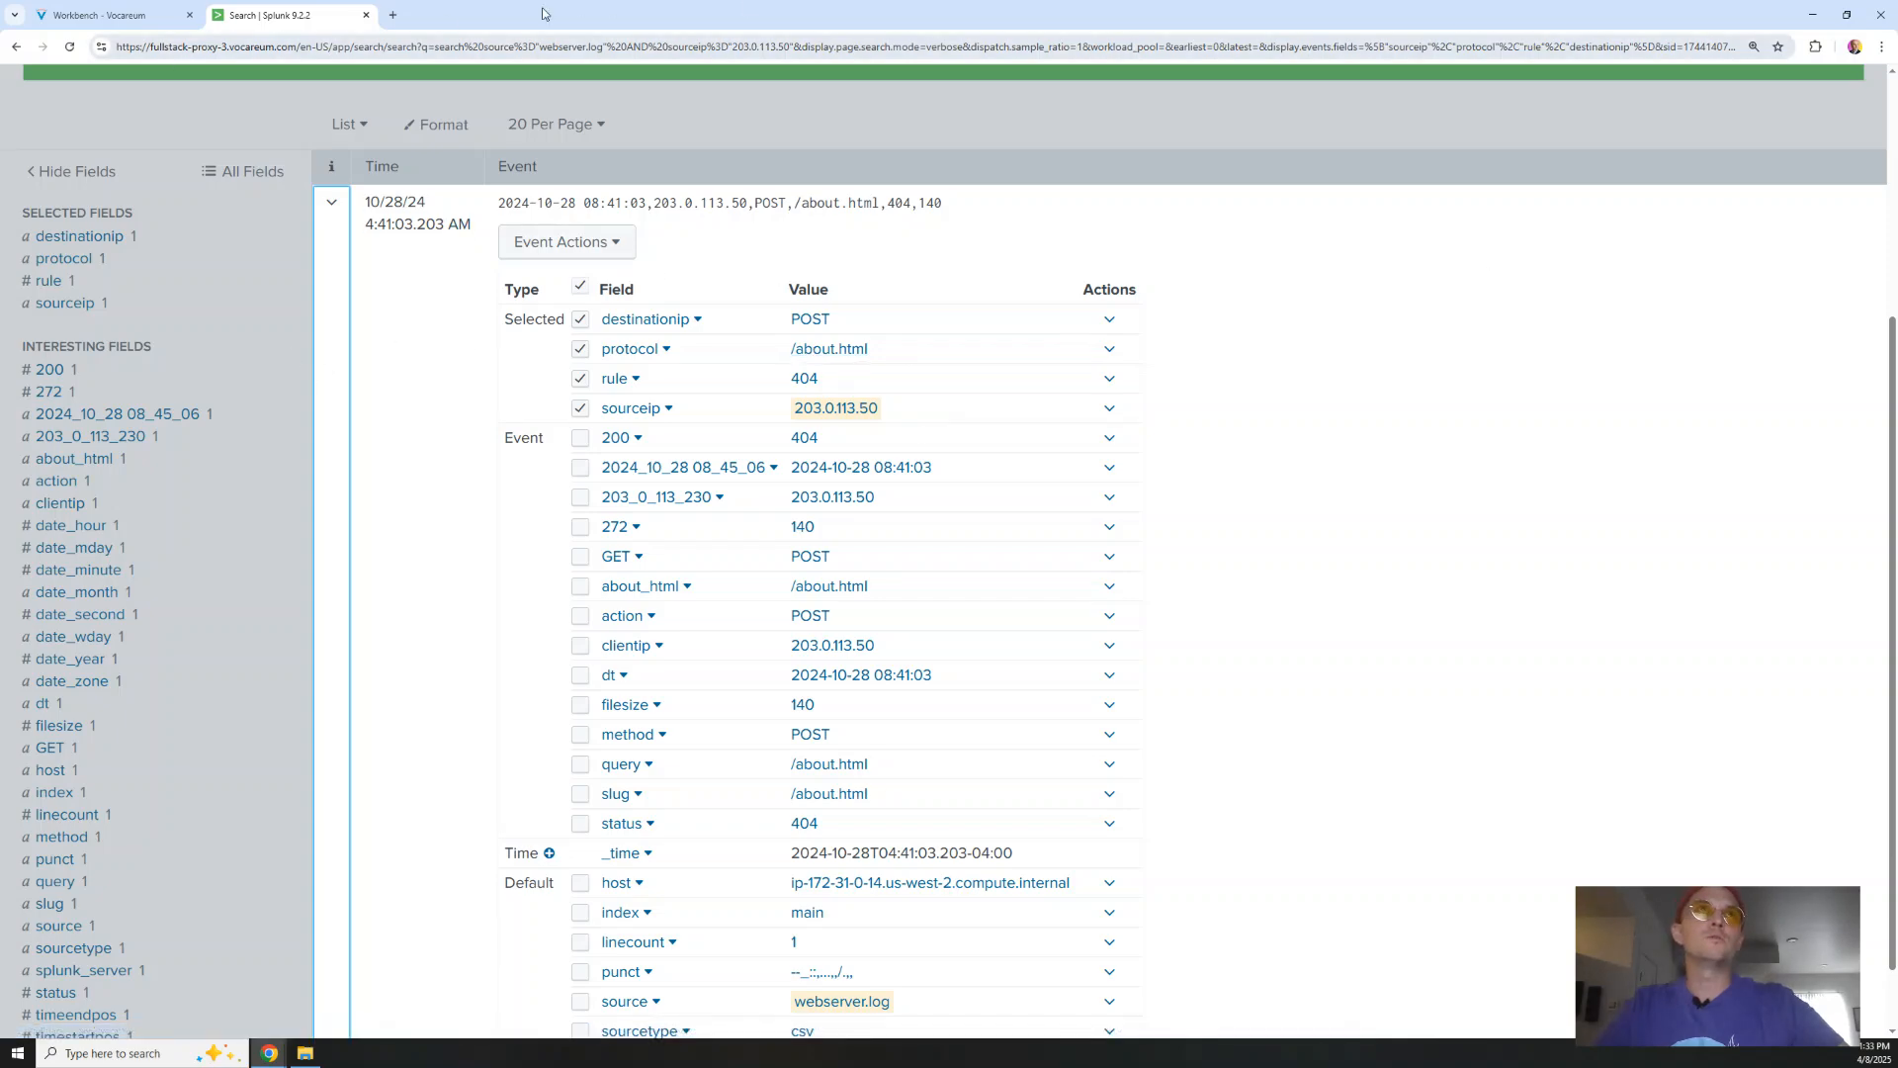
# Arrange the Splunk window side by side with the Gemini chat
pyautogui.doubleClick(574, 22)
pyautogui.moveTo(576, 24); pyautogui.dragTo(1, 22)
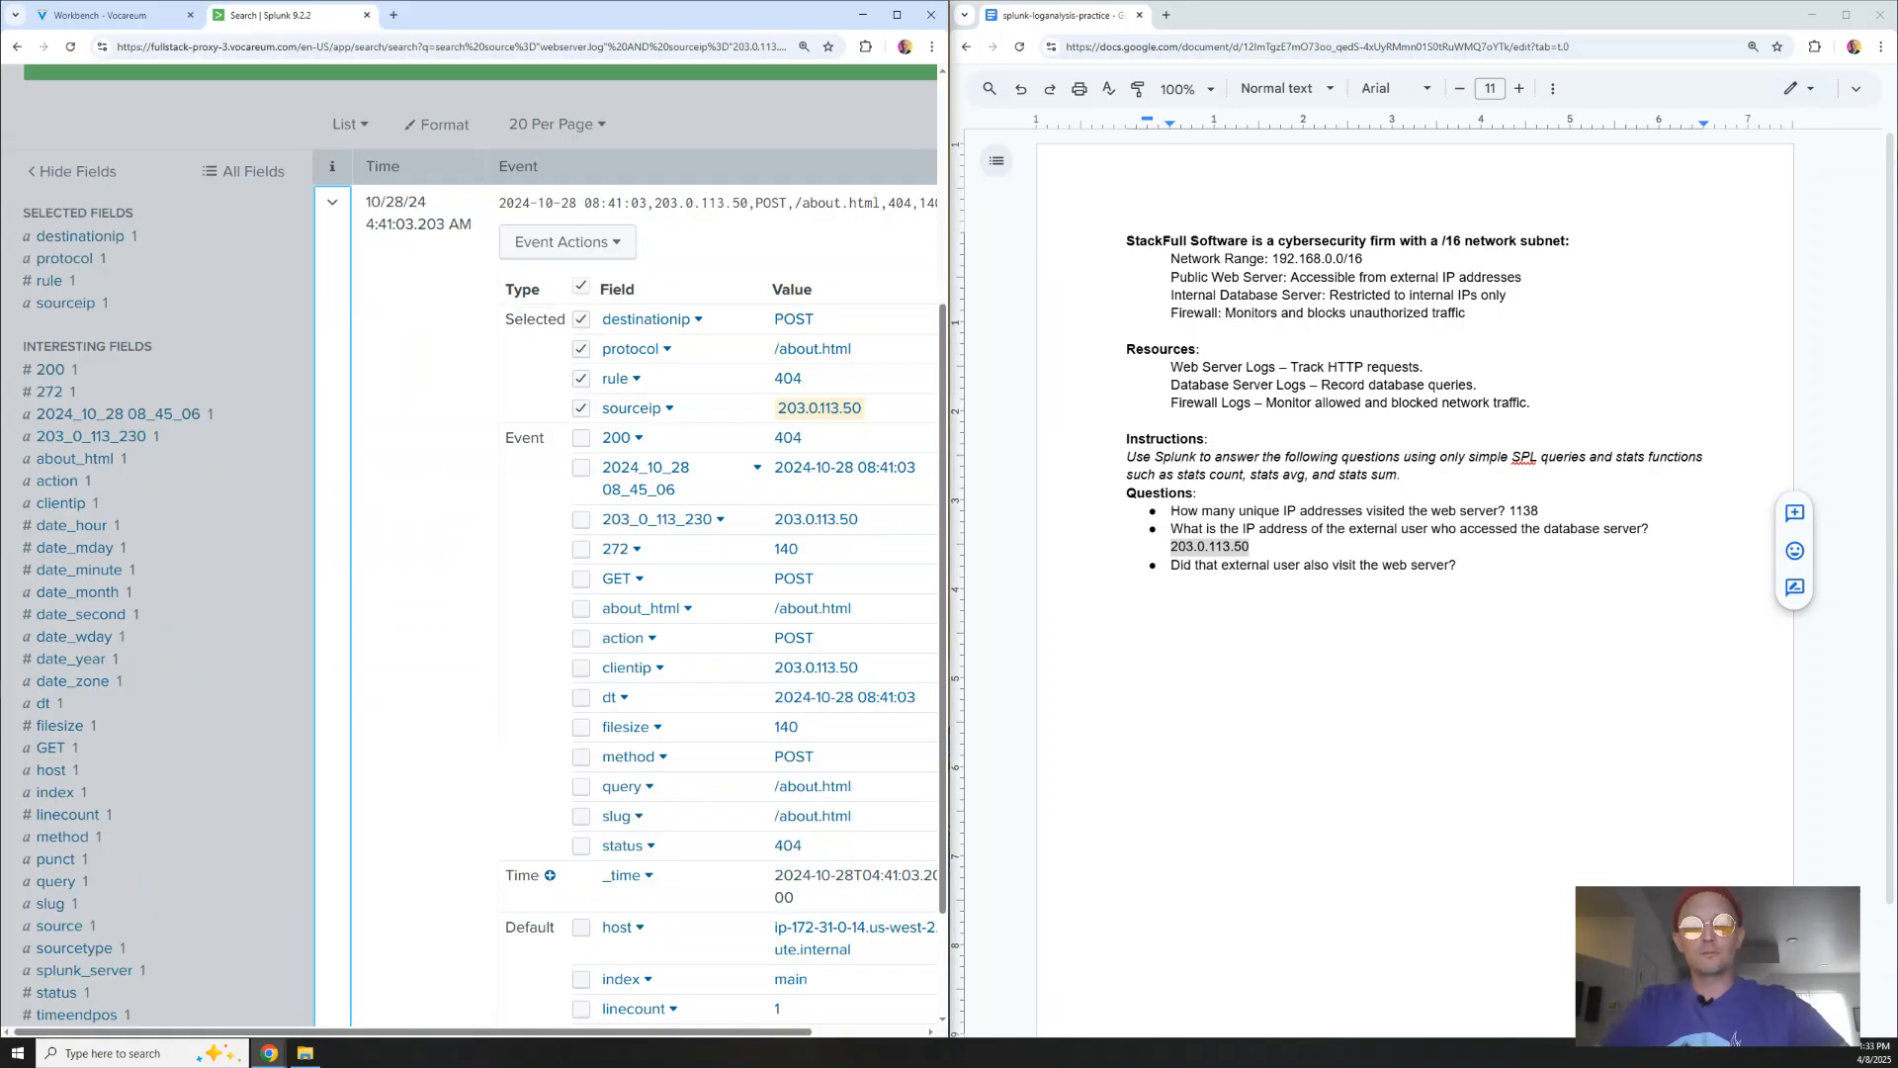
pyautogui.hotkey('alt', 'Tab')
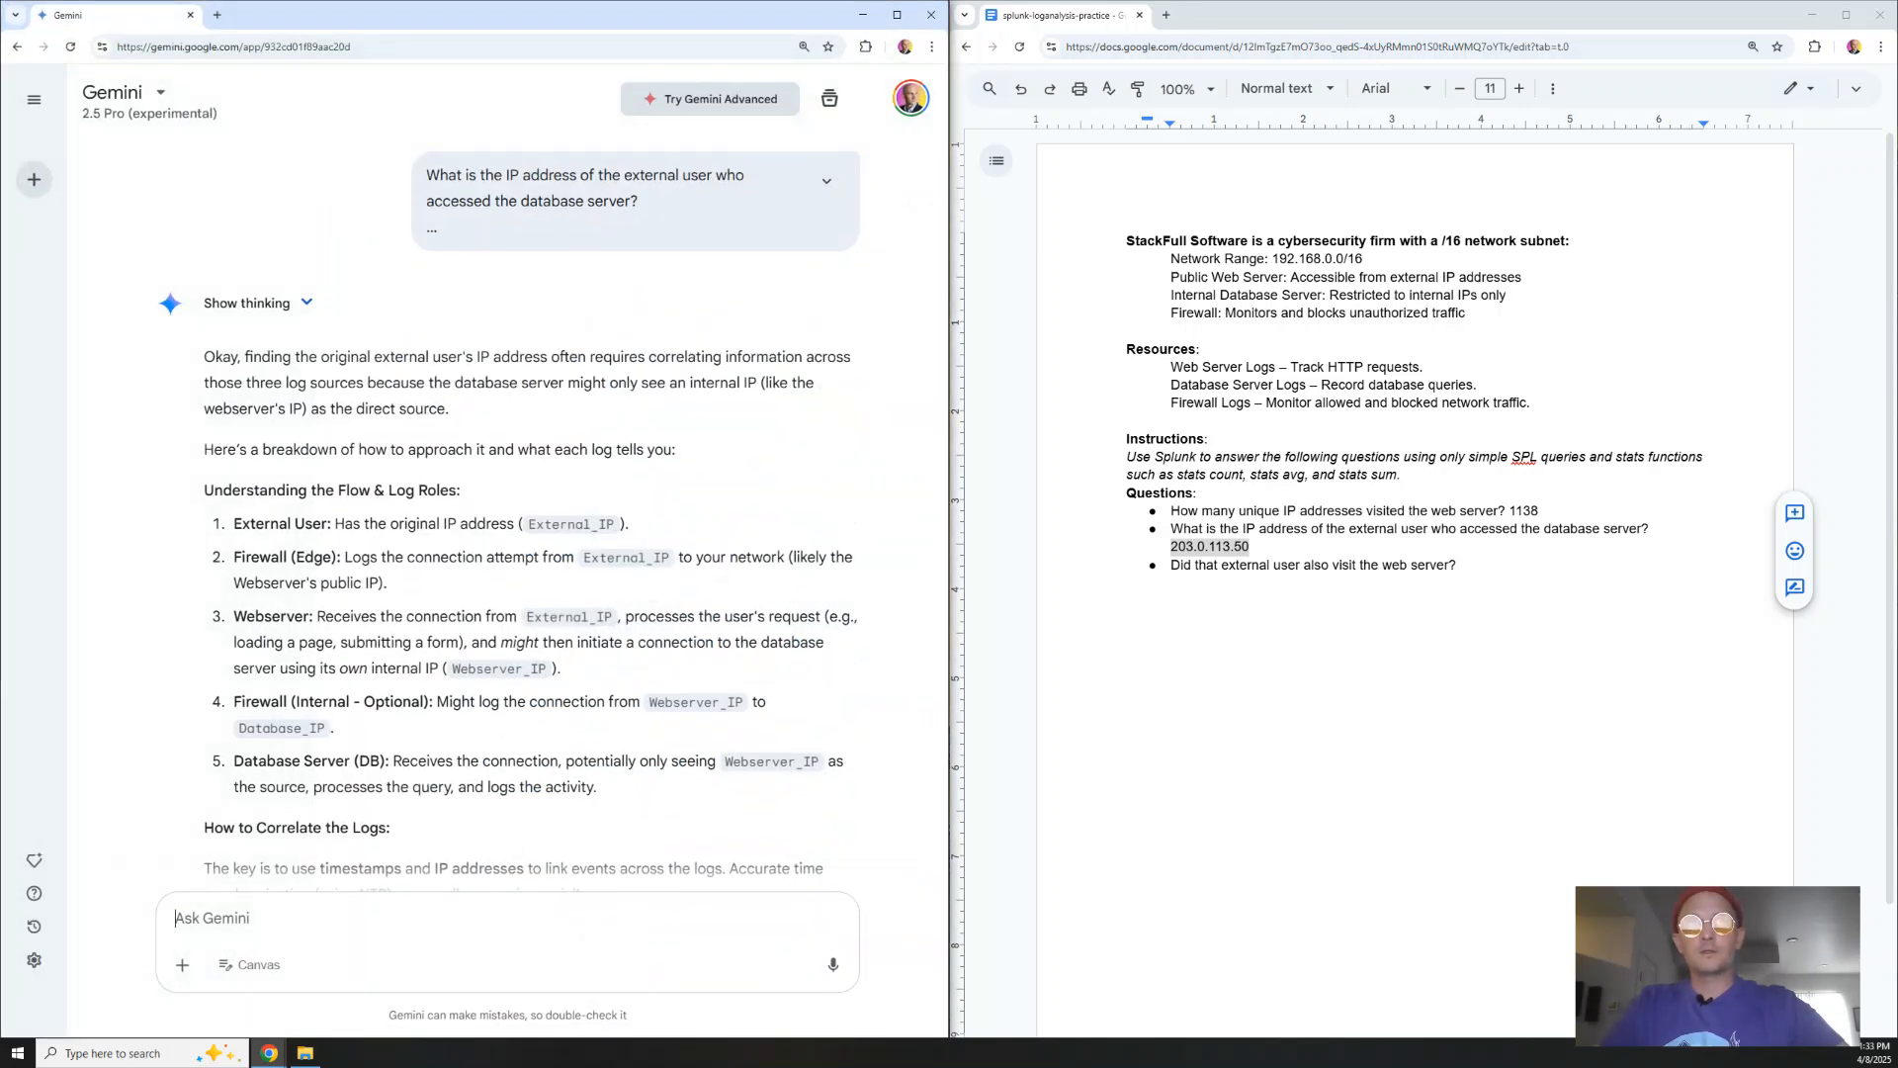
pyautogui.moveTo(458, 17); pyautogui.dragTo(1896, 148)
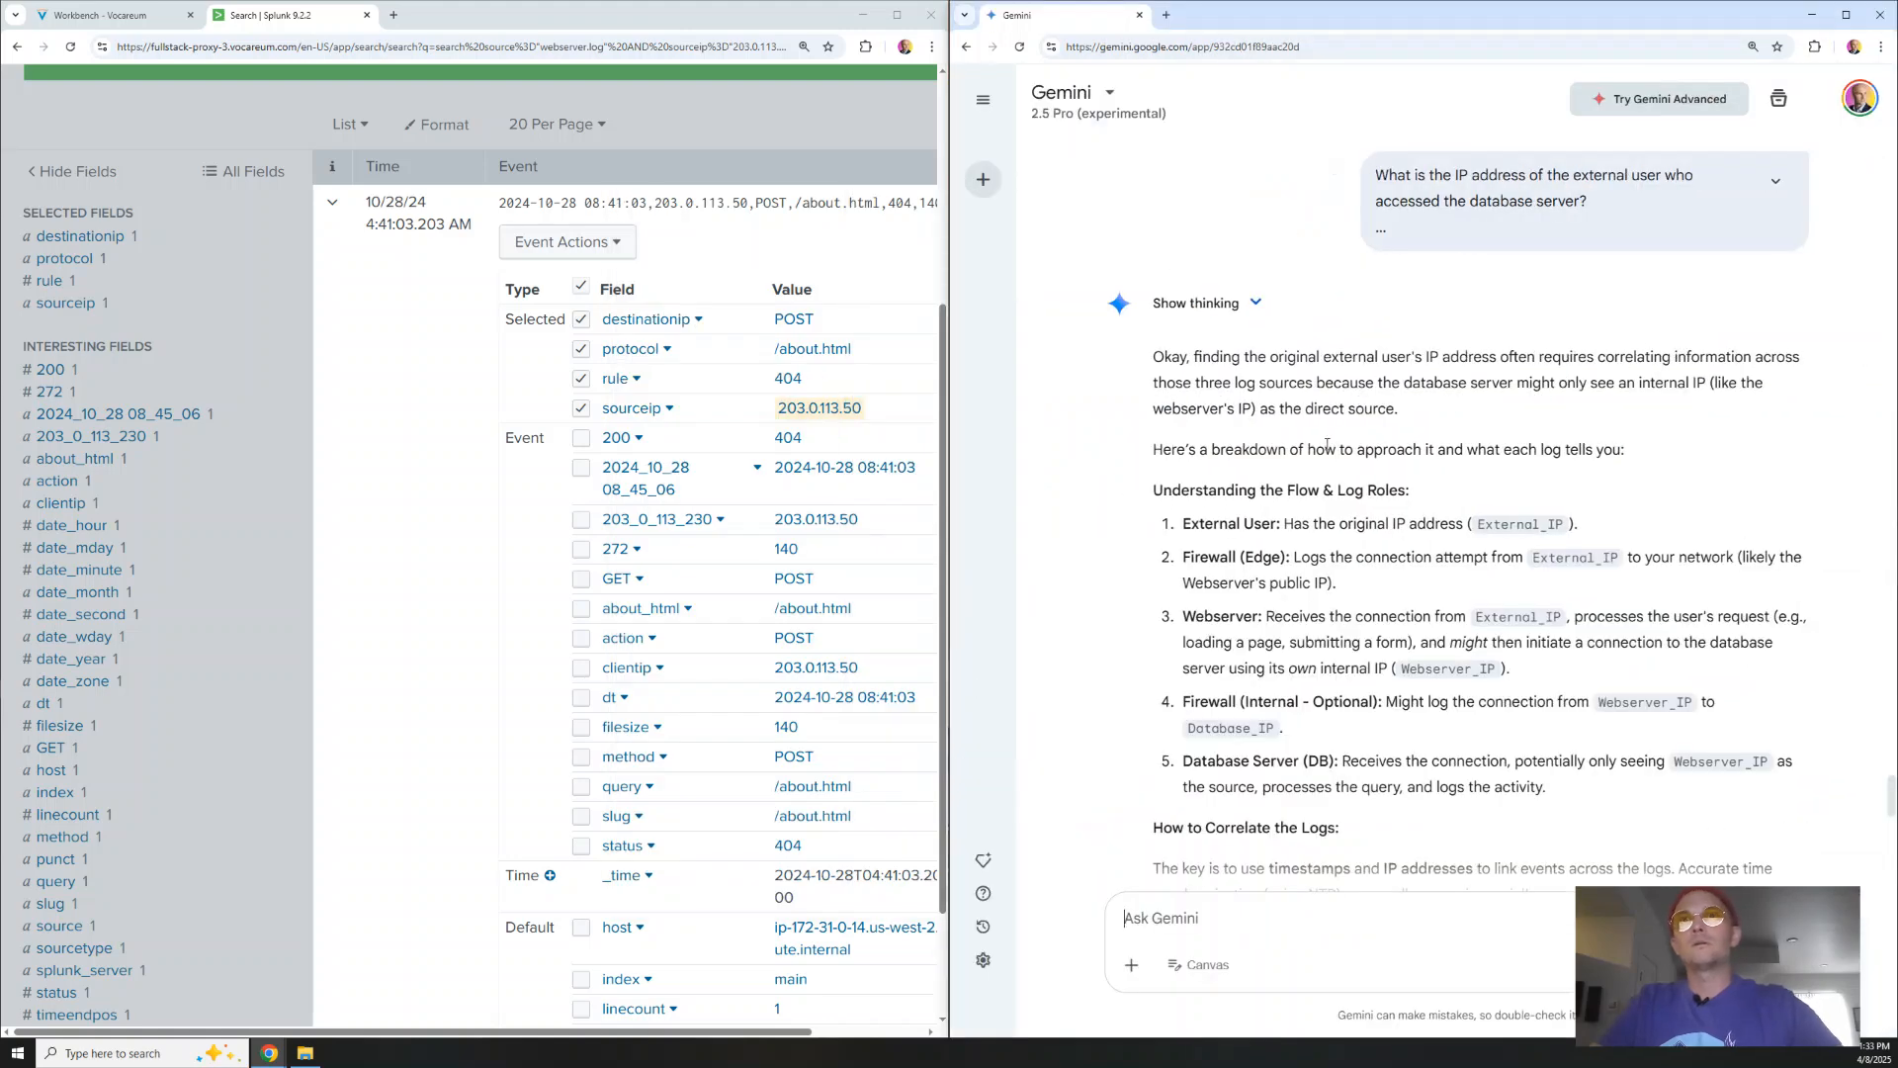
# Ask Gemini whether a 404 response means a POST failed or wasn't possible, and whether GET would succeed if the page existed but didn't accept POST
pyautogui.click(1202, 919)
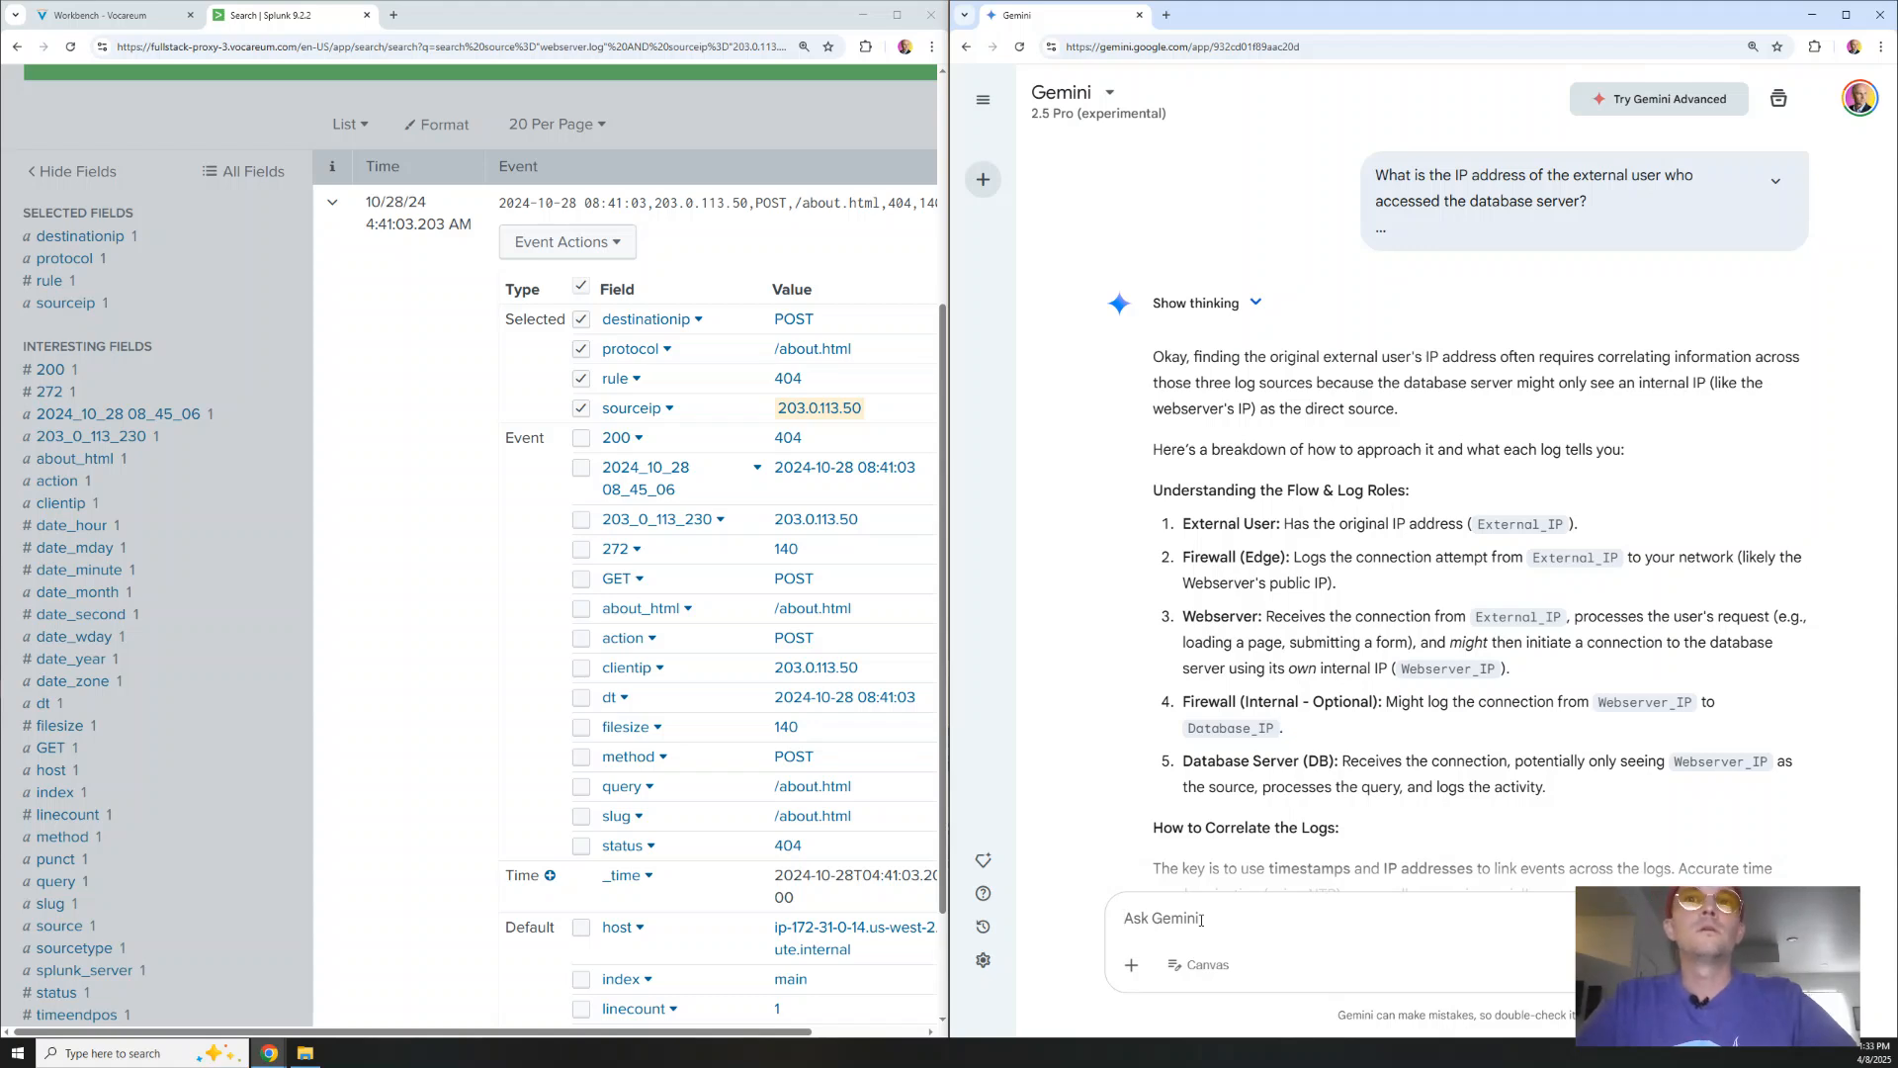
pyautogui.write('IS')
pyautogui.write(' a 404 response to a')
pyautogui.write(' POST request mean')
pyautogui.write('ing that ')
pyautogui.write('the Pist')
pyautogui.press('BackSpace')
pyautogui.press('BackSpace')
pyautogui.press('BackSpace')
pyautogui.write('ost failed o')
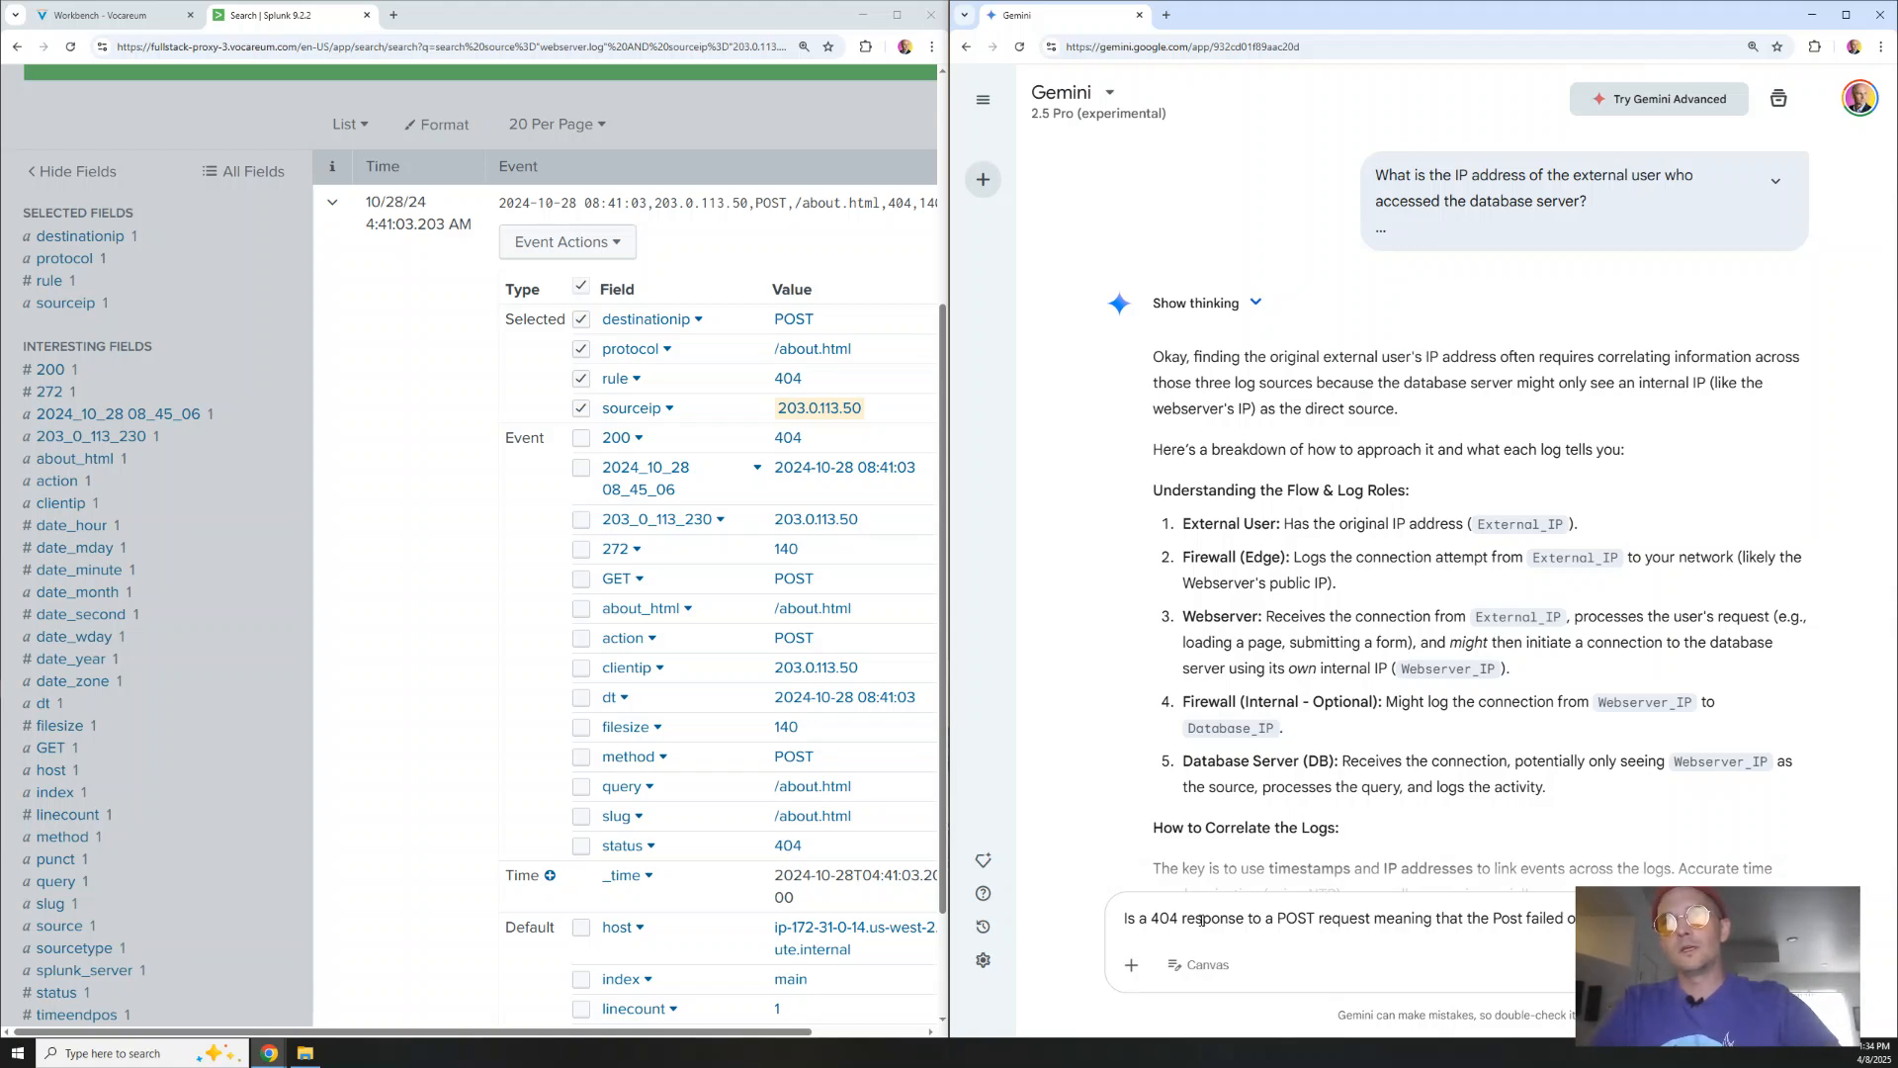
pyautogui.write('GET req')
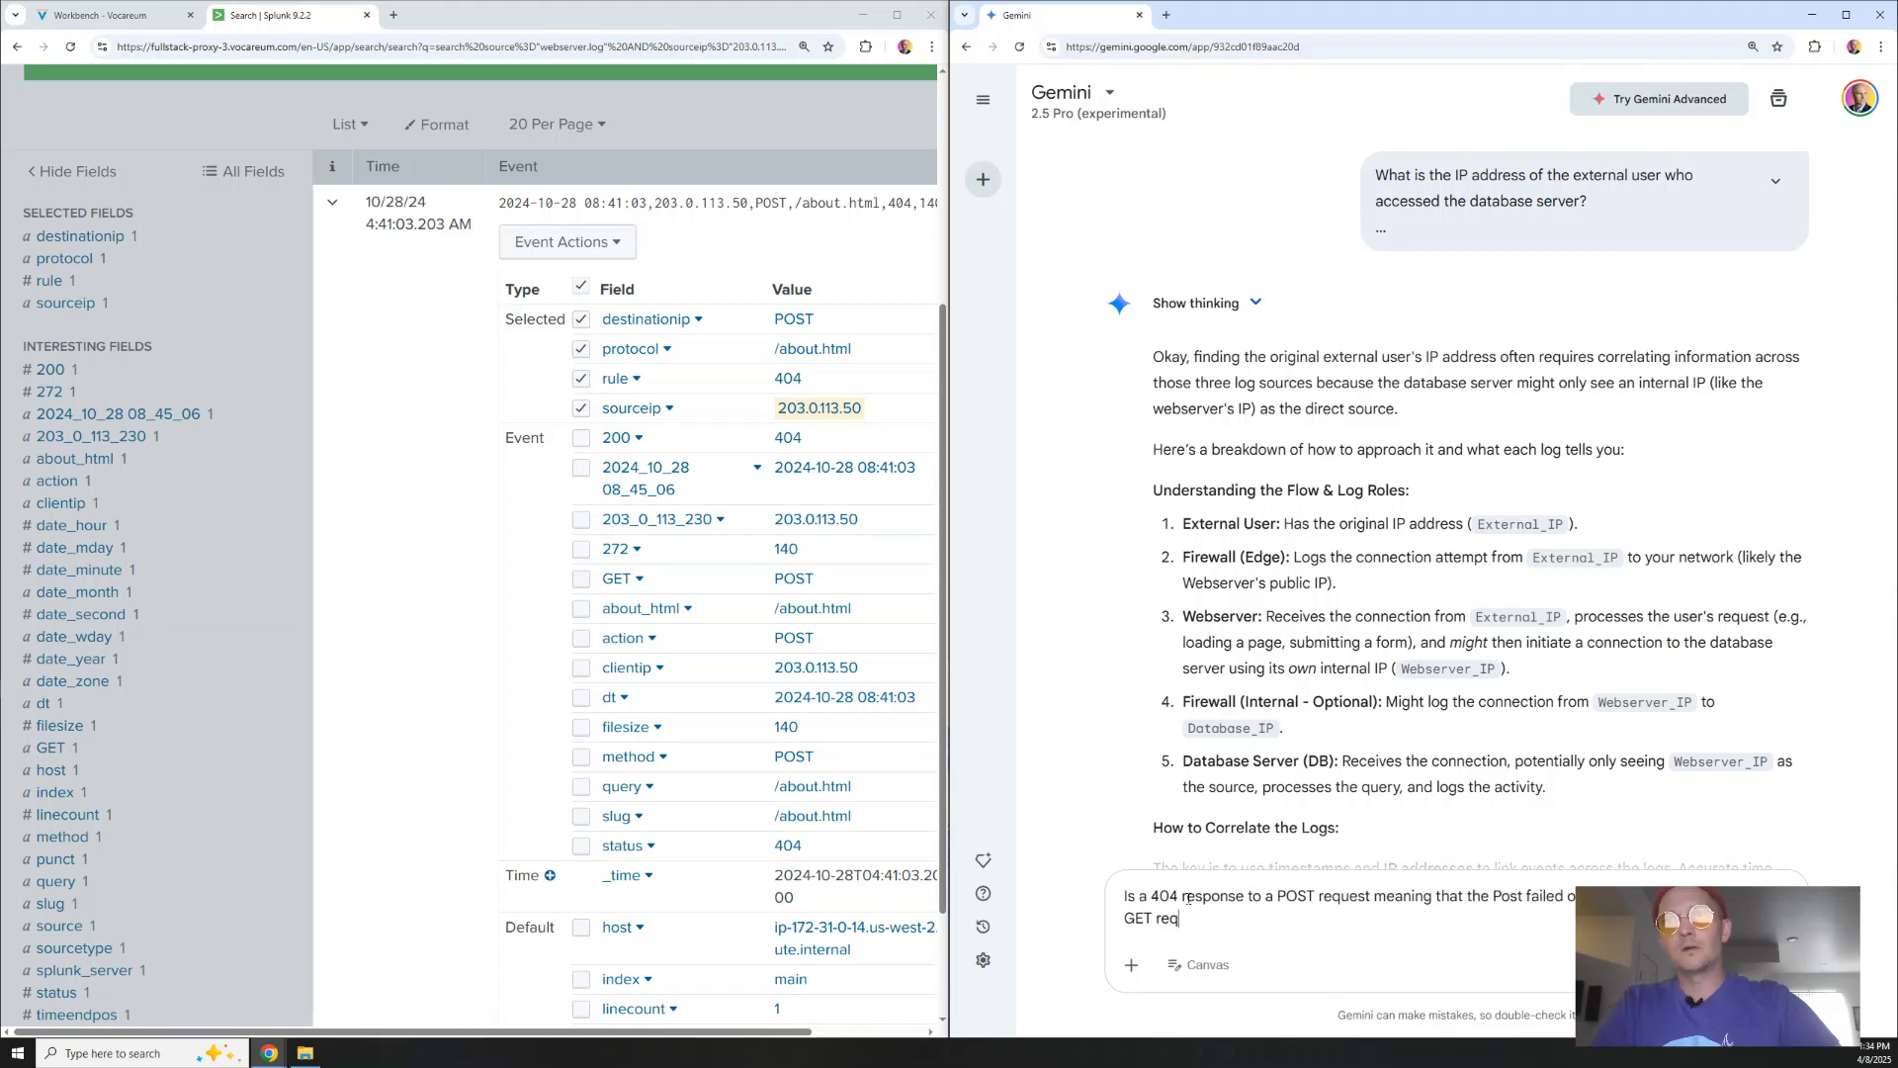
pyautogui.write('uest be successful if the pa')
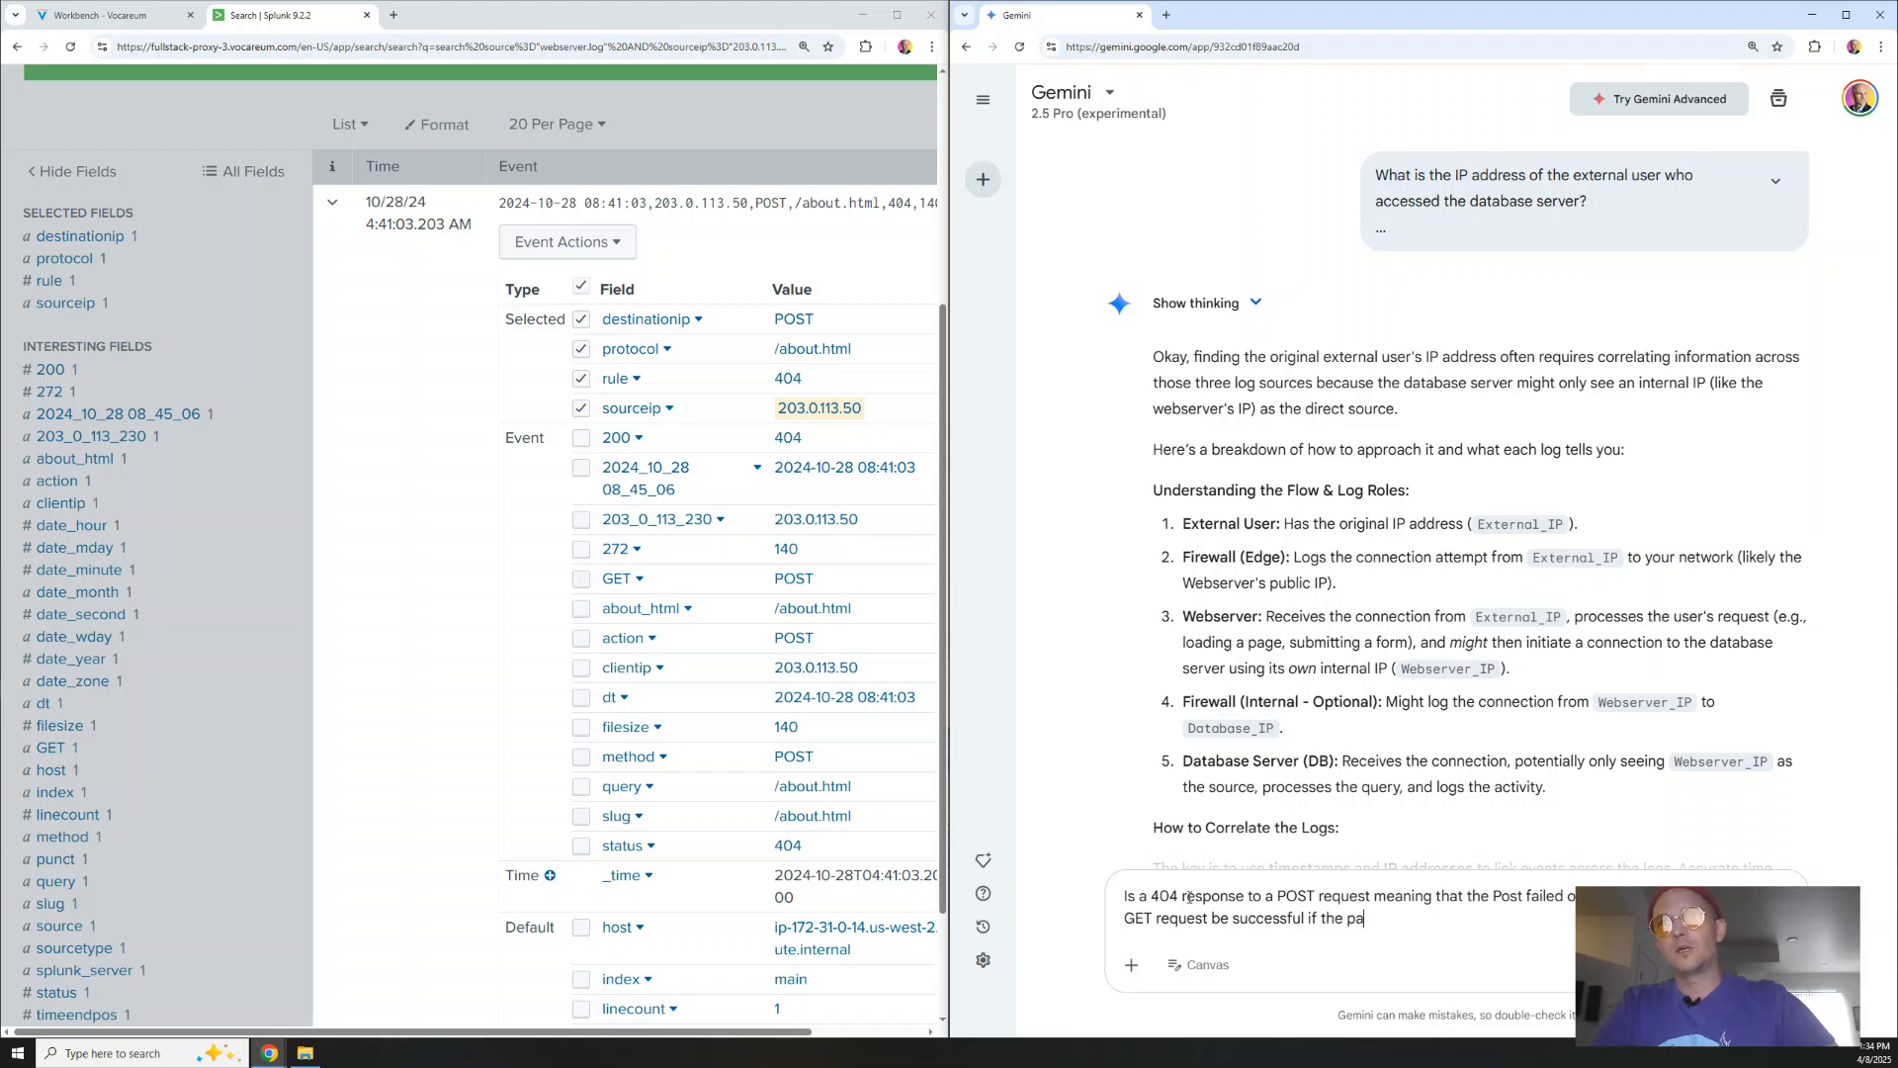
pyautogui.write("ge existed but didn't accept a P")
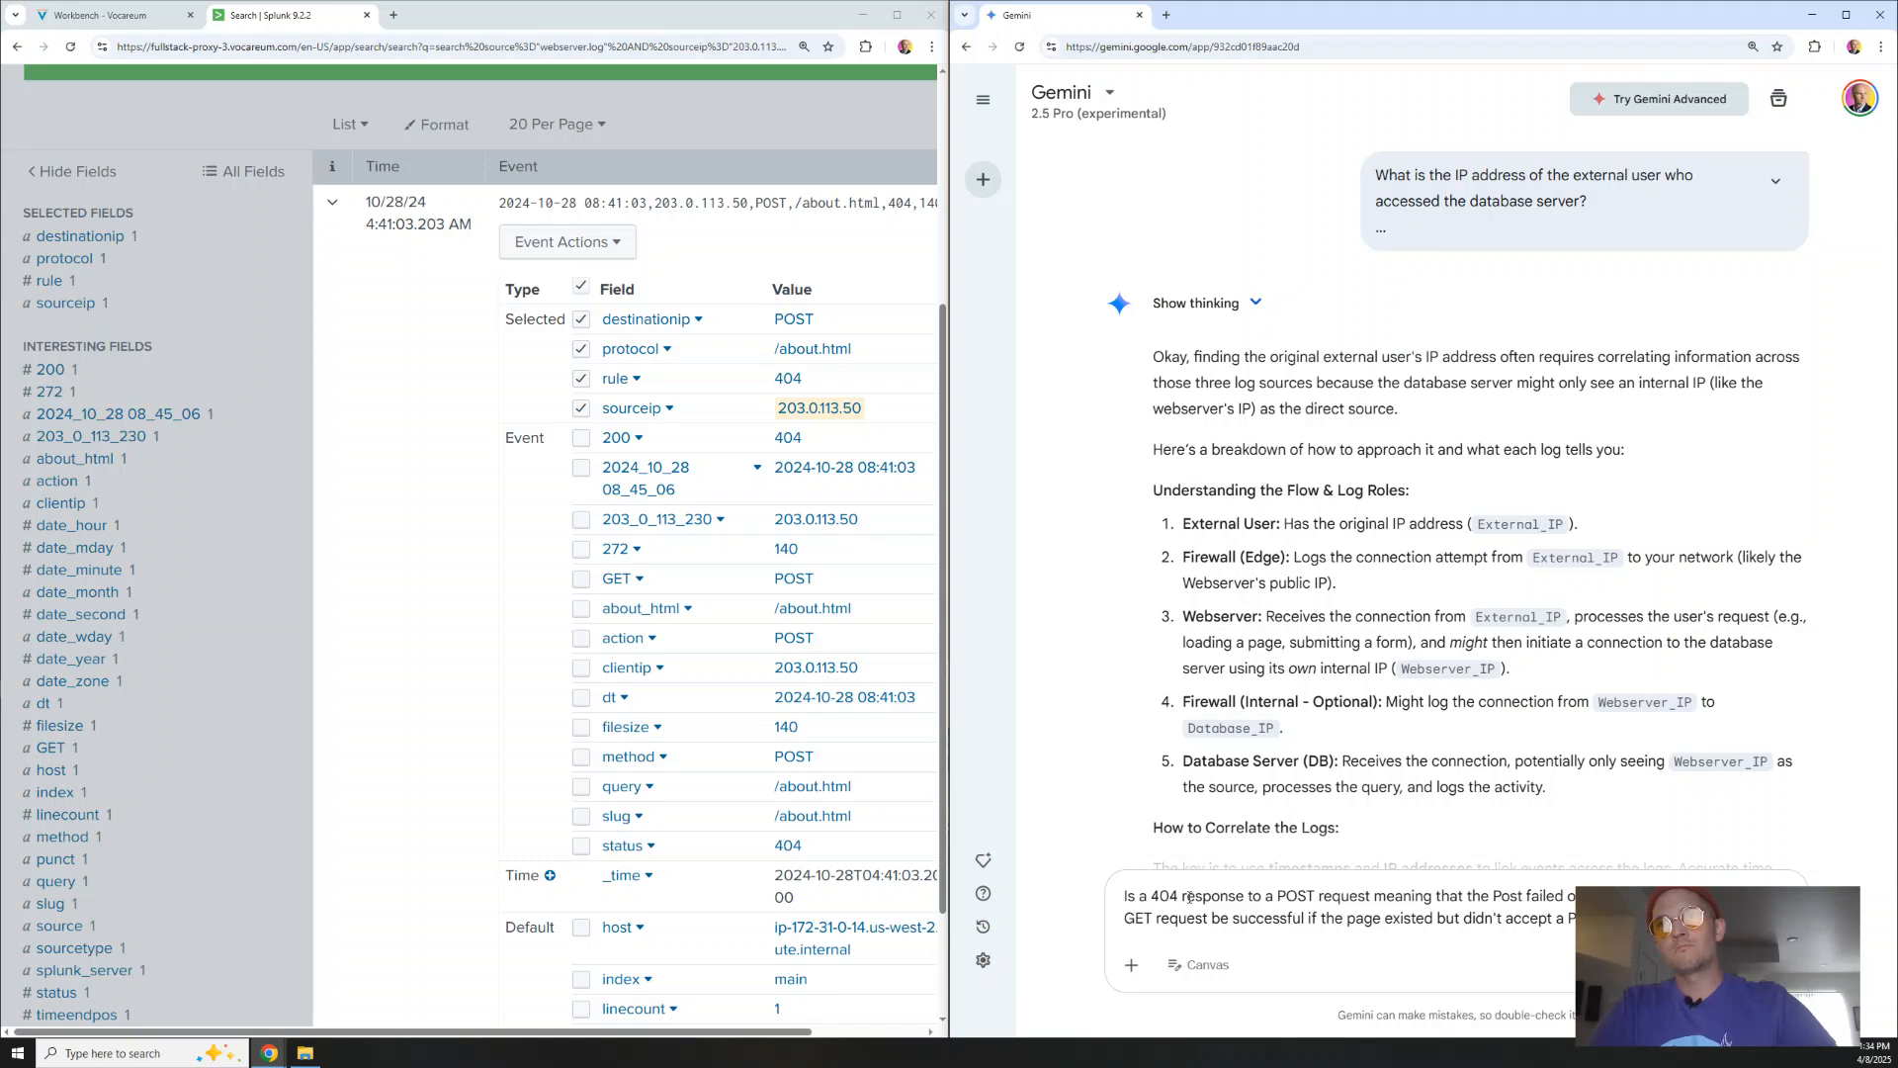
pyautogui.press('Return')
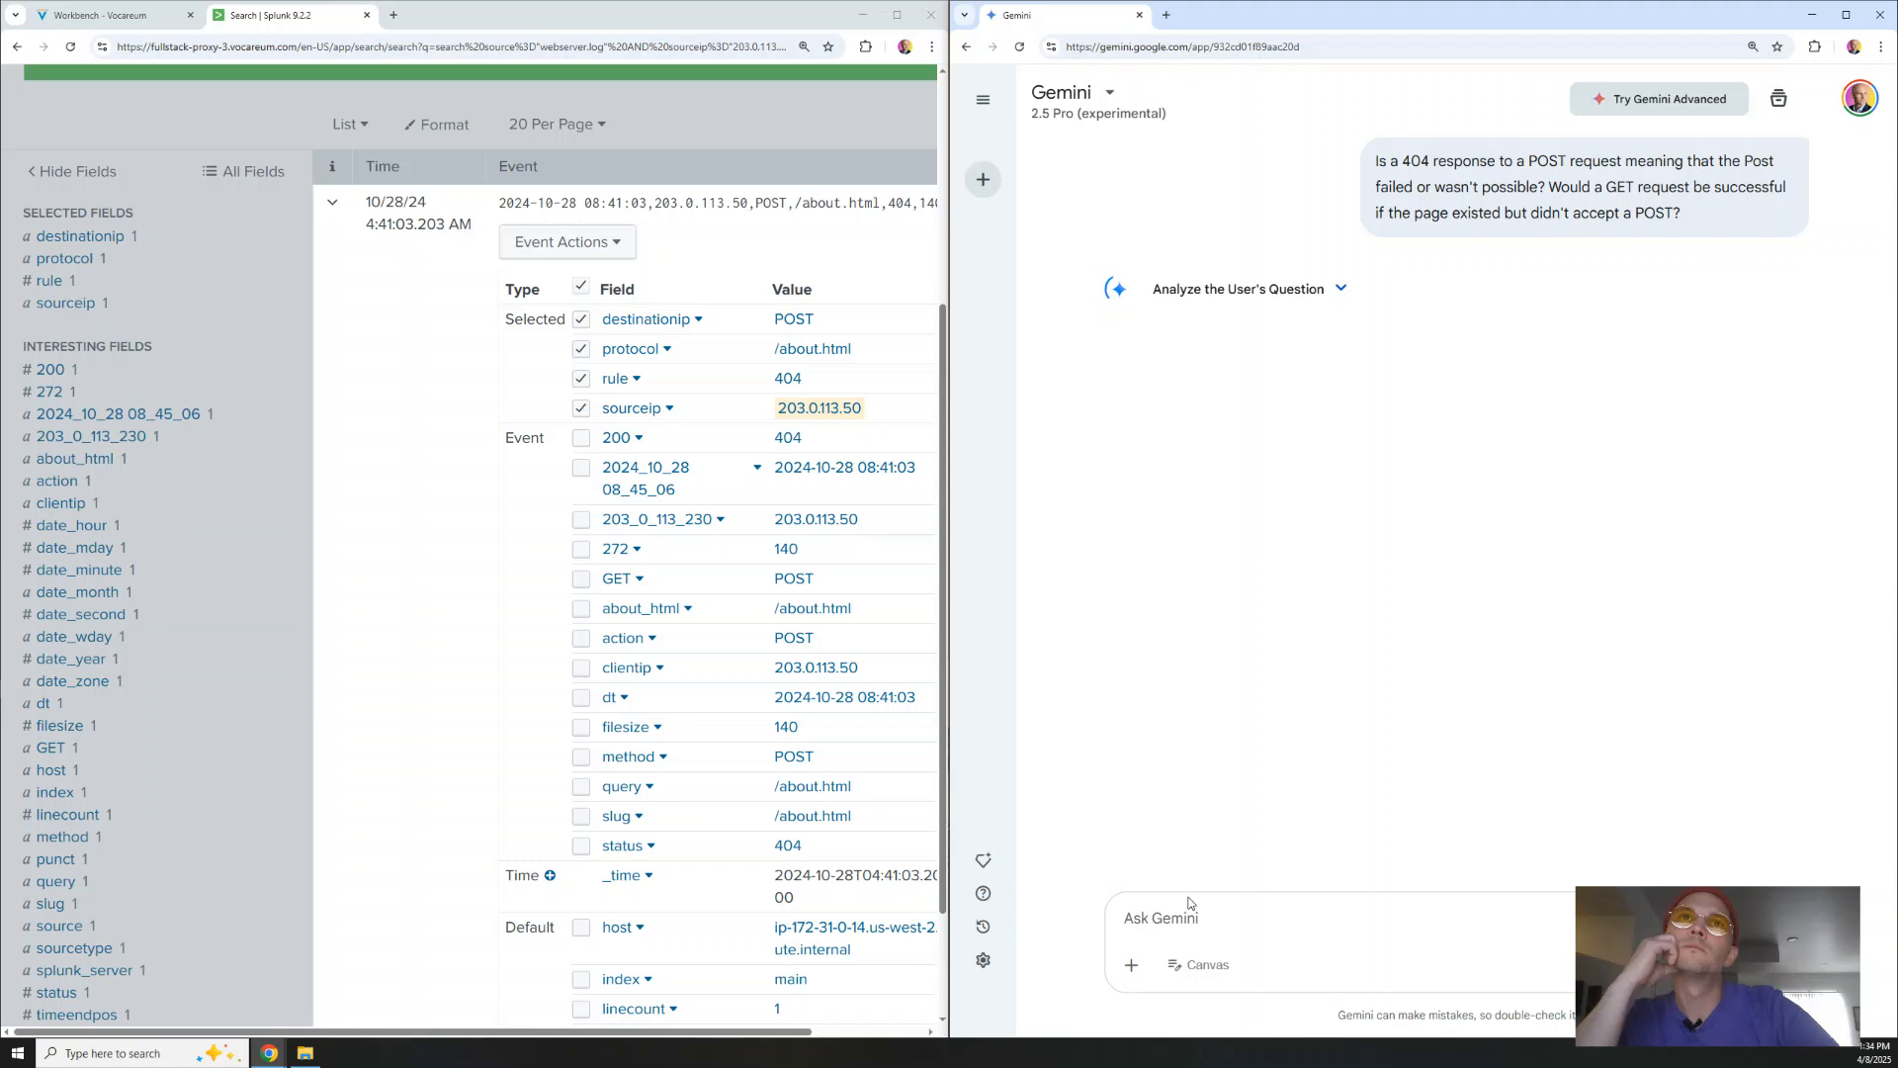
# Answer the question about the external user visiting the web server with "Yes they heckin' did" in the practice document
pyautogui.moveTo(1352, 13); pyautogui.dragTo(1356, 706)
pyautogui.click(1483, 565)
pyautogui.write('Yes they hed')
pyautogui.write("kin' did")
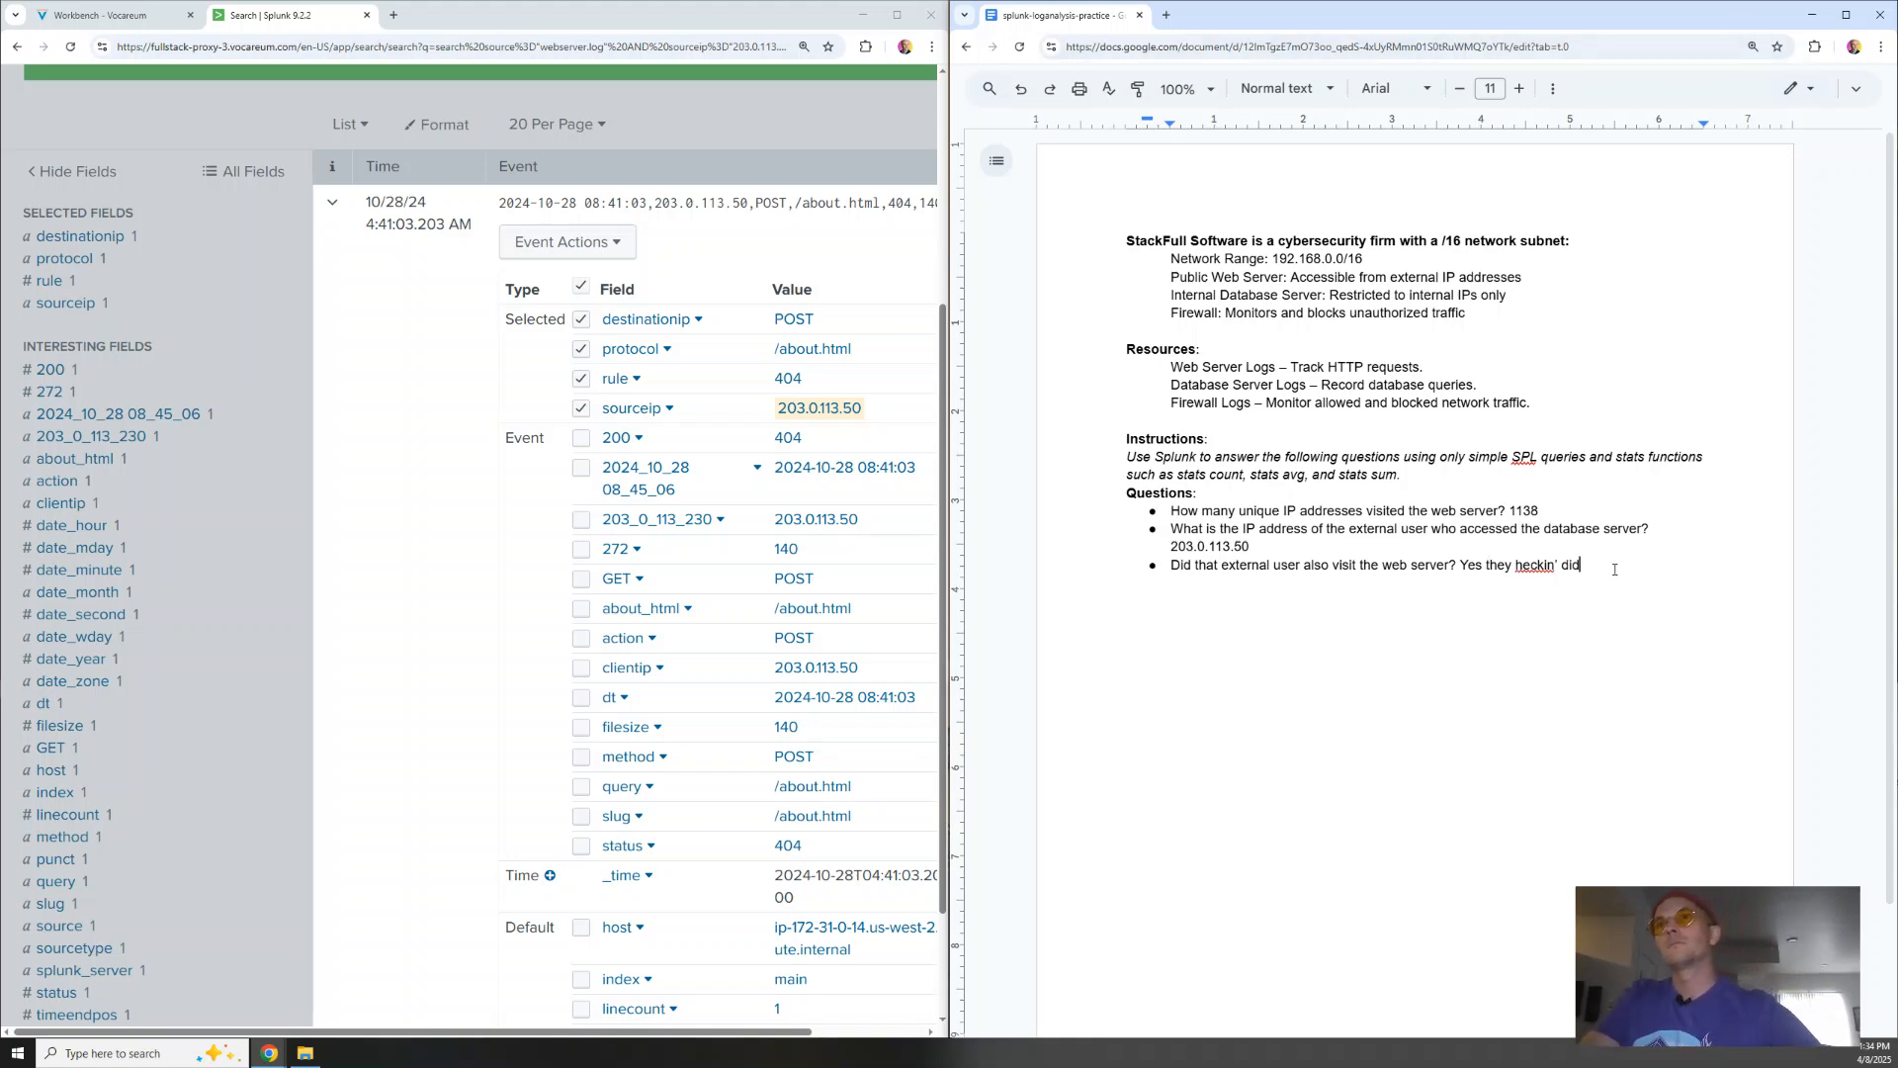
# Read Gemini's explanation of 404 and 405 responses to POST requests and compare it with the requested page in the Splunk event
pyautogui.click(1815, 20)
pyautogui.moveTo(1357, 694); pyautogui.dragTo(1896, 396)
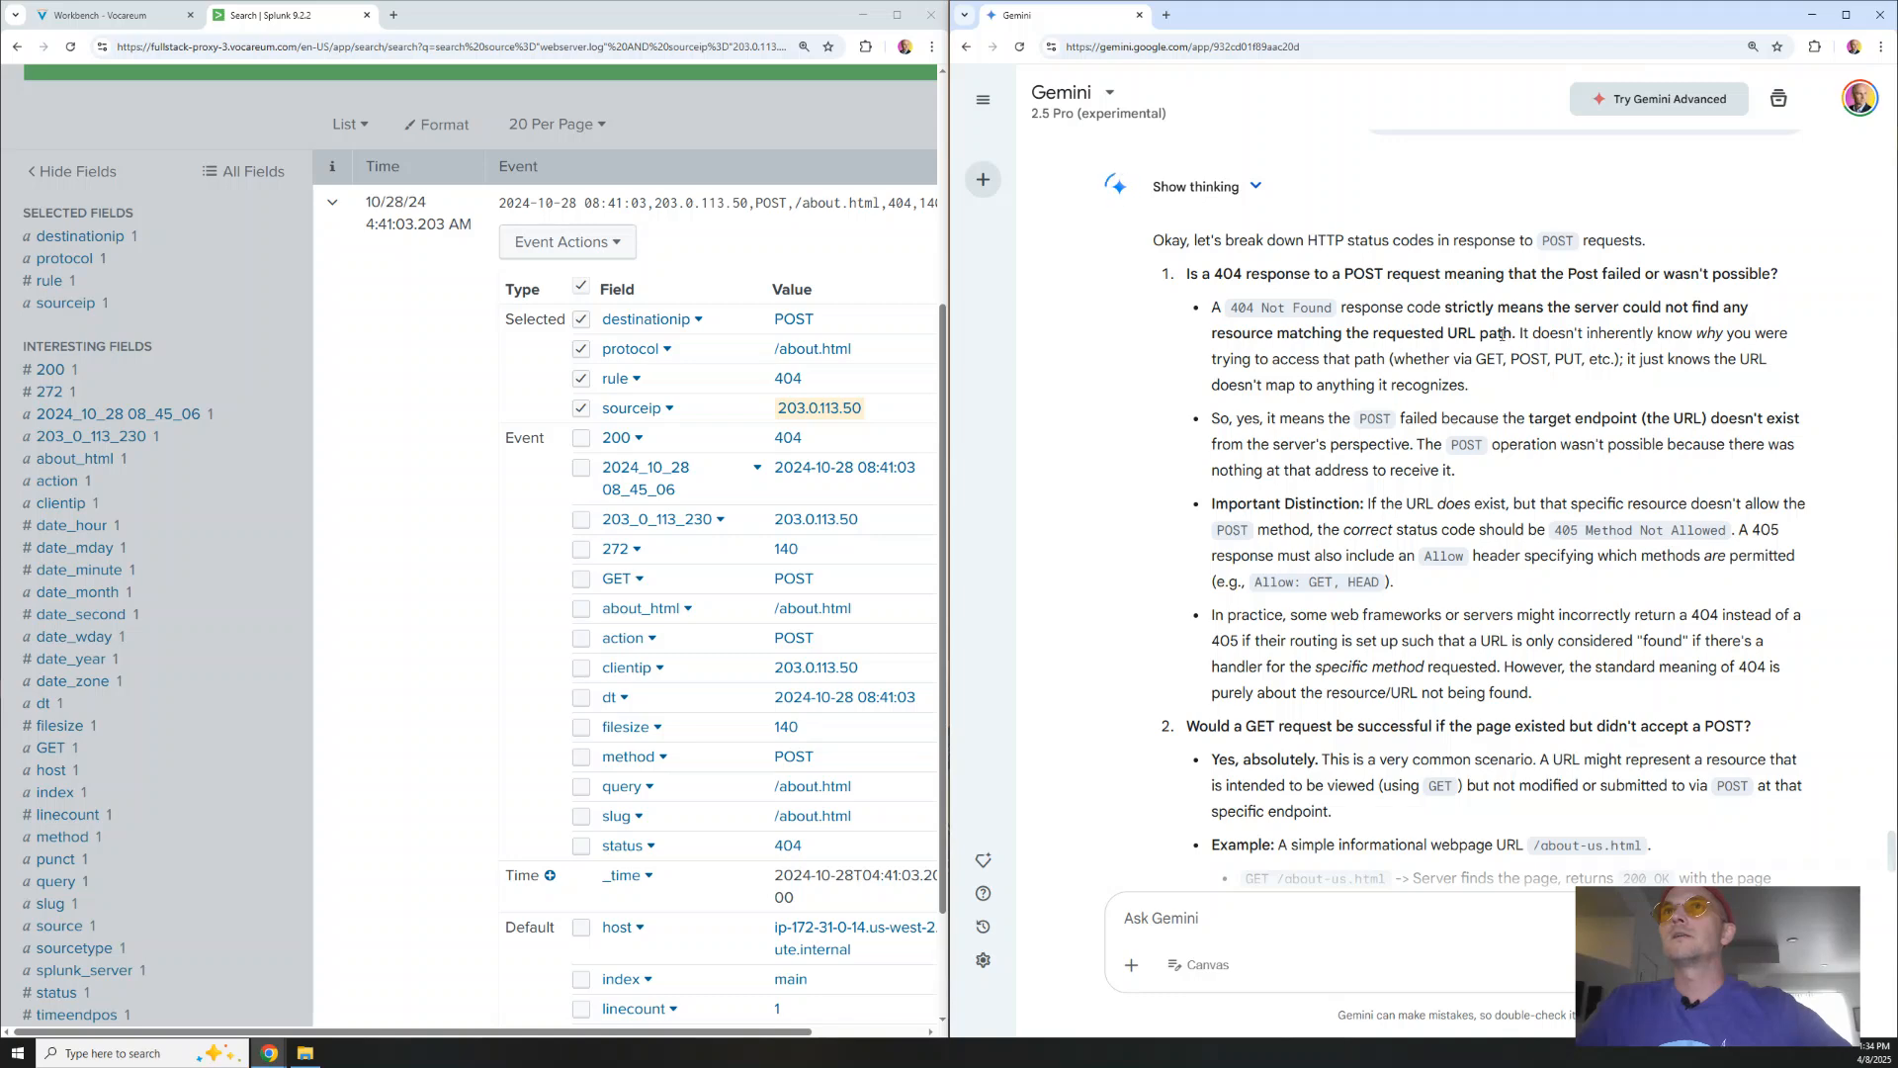
pyautogui.moveTo(1512, 336); pyautogui.dragTo(1185, 343)
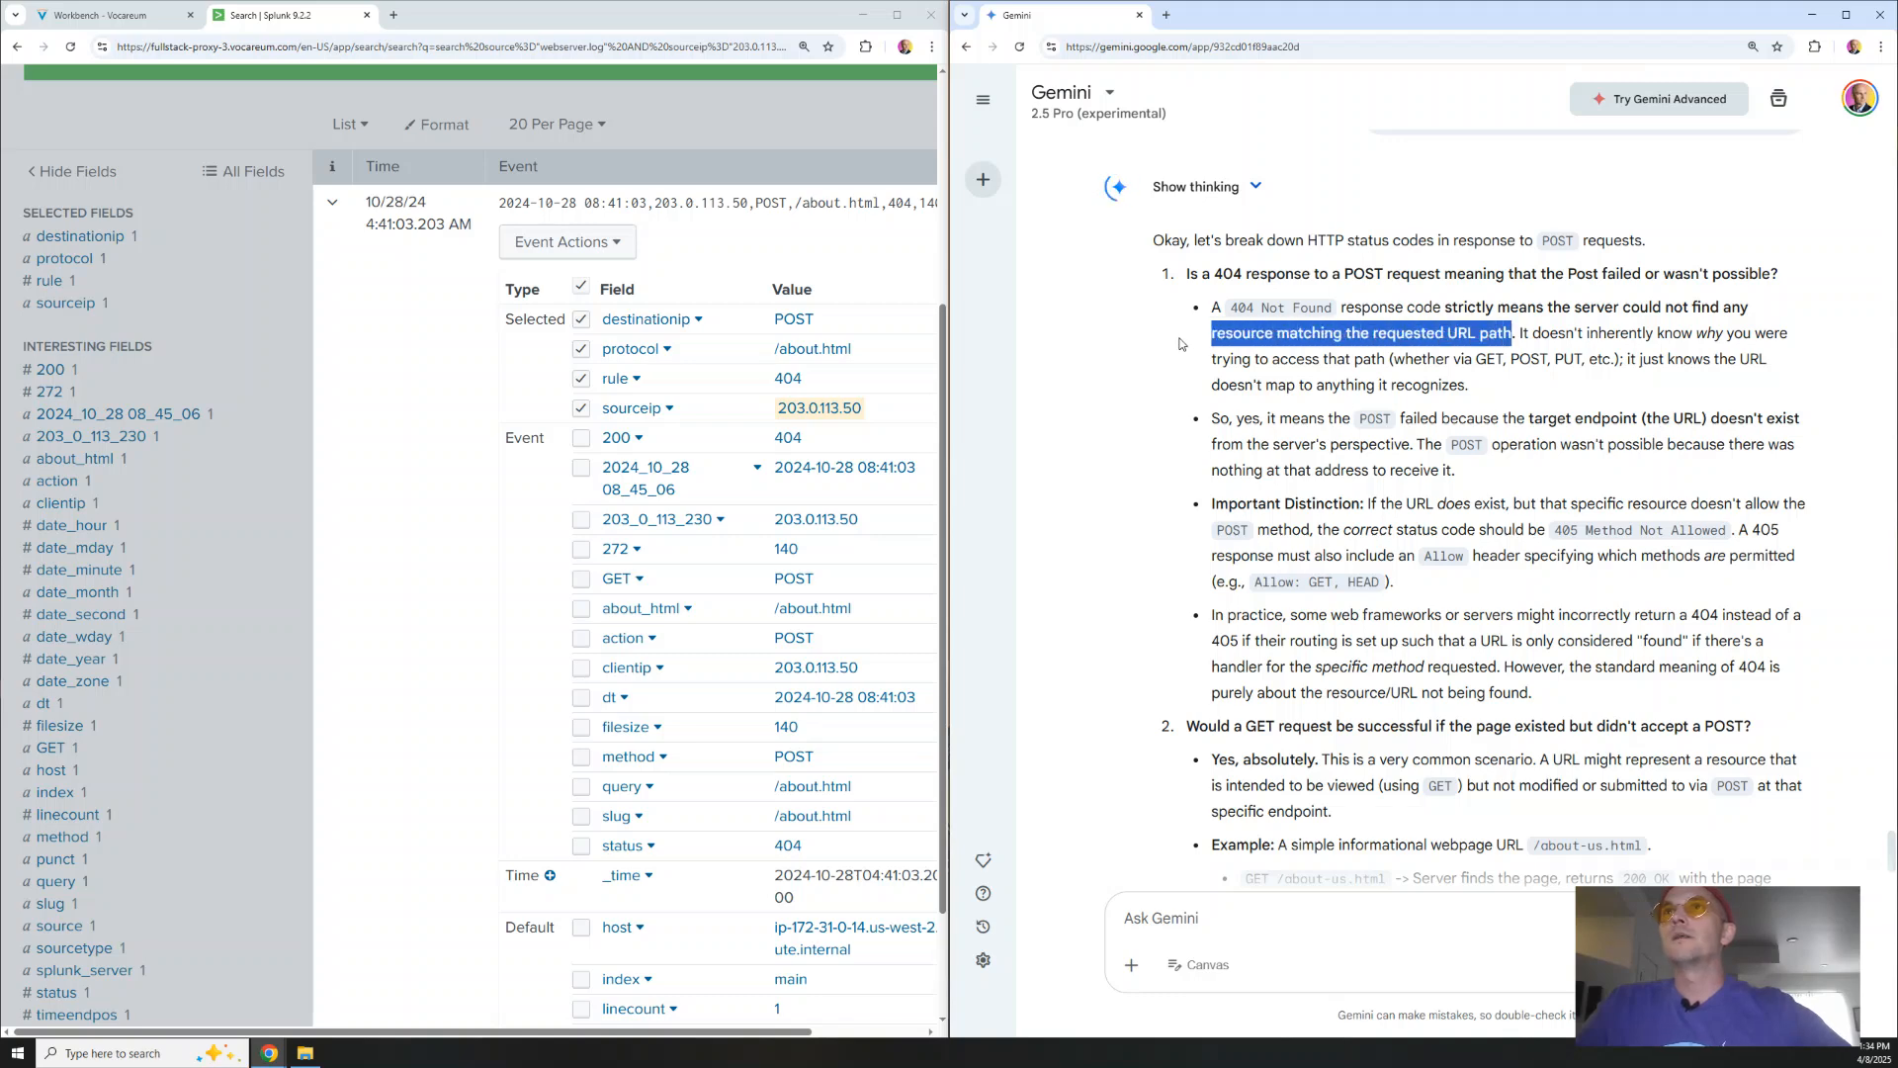
pyautogui.click(1186, 343)
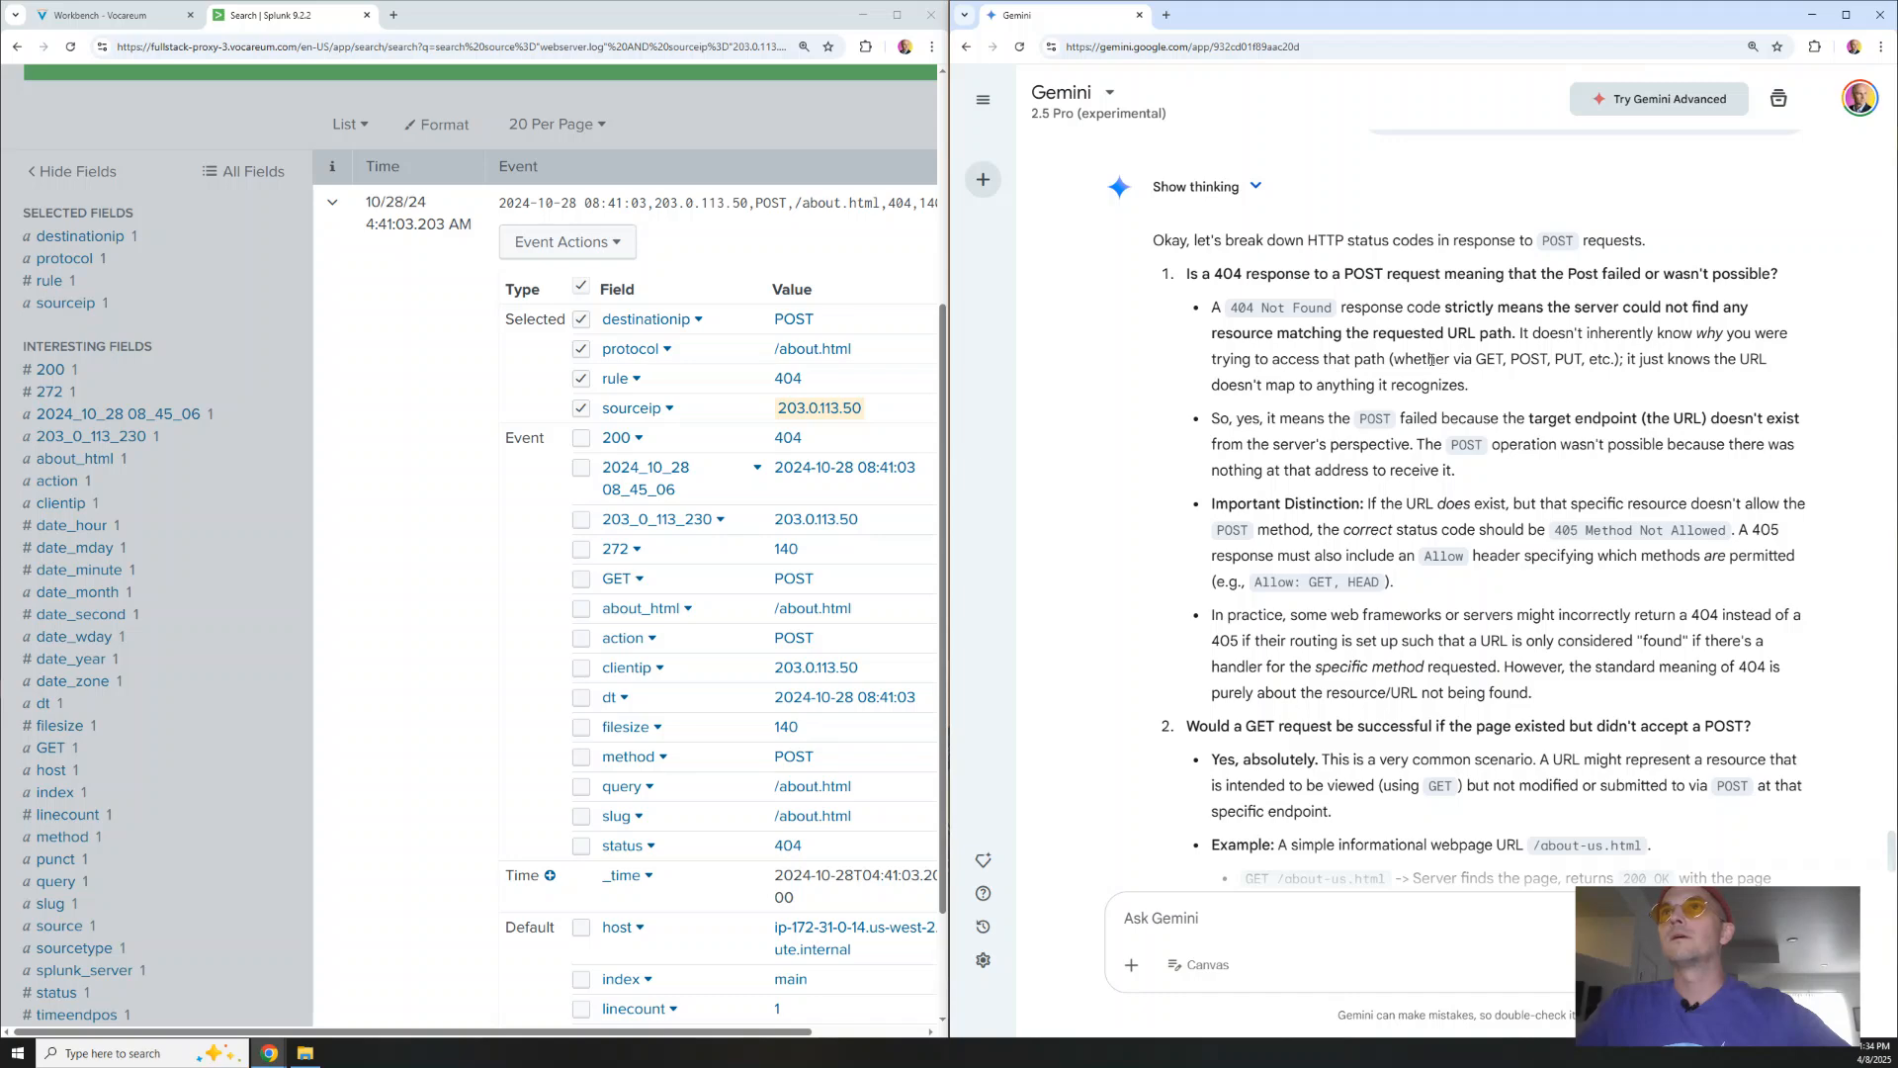
pyautogui.moveTo(1585, 359); pyautogui.dragTo(1477, 359)
pyautogui.click(1470, 396)
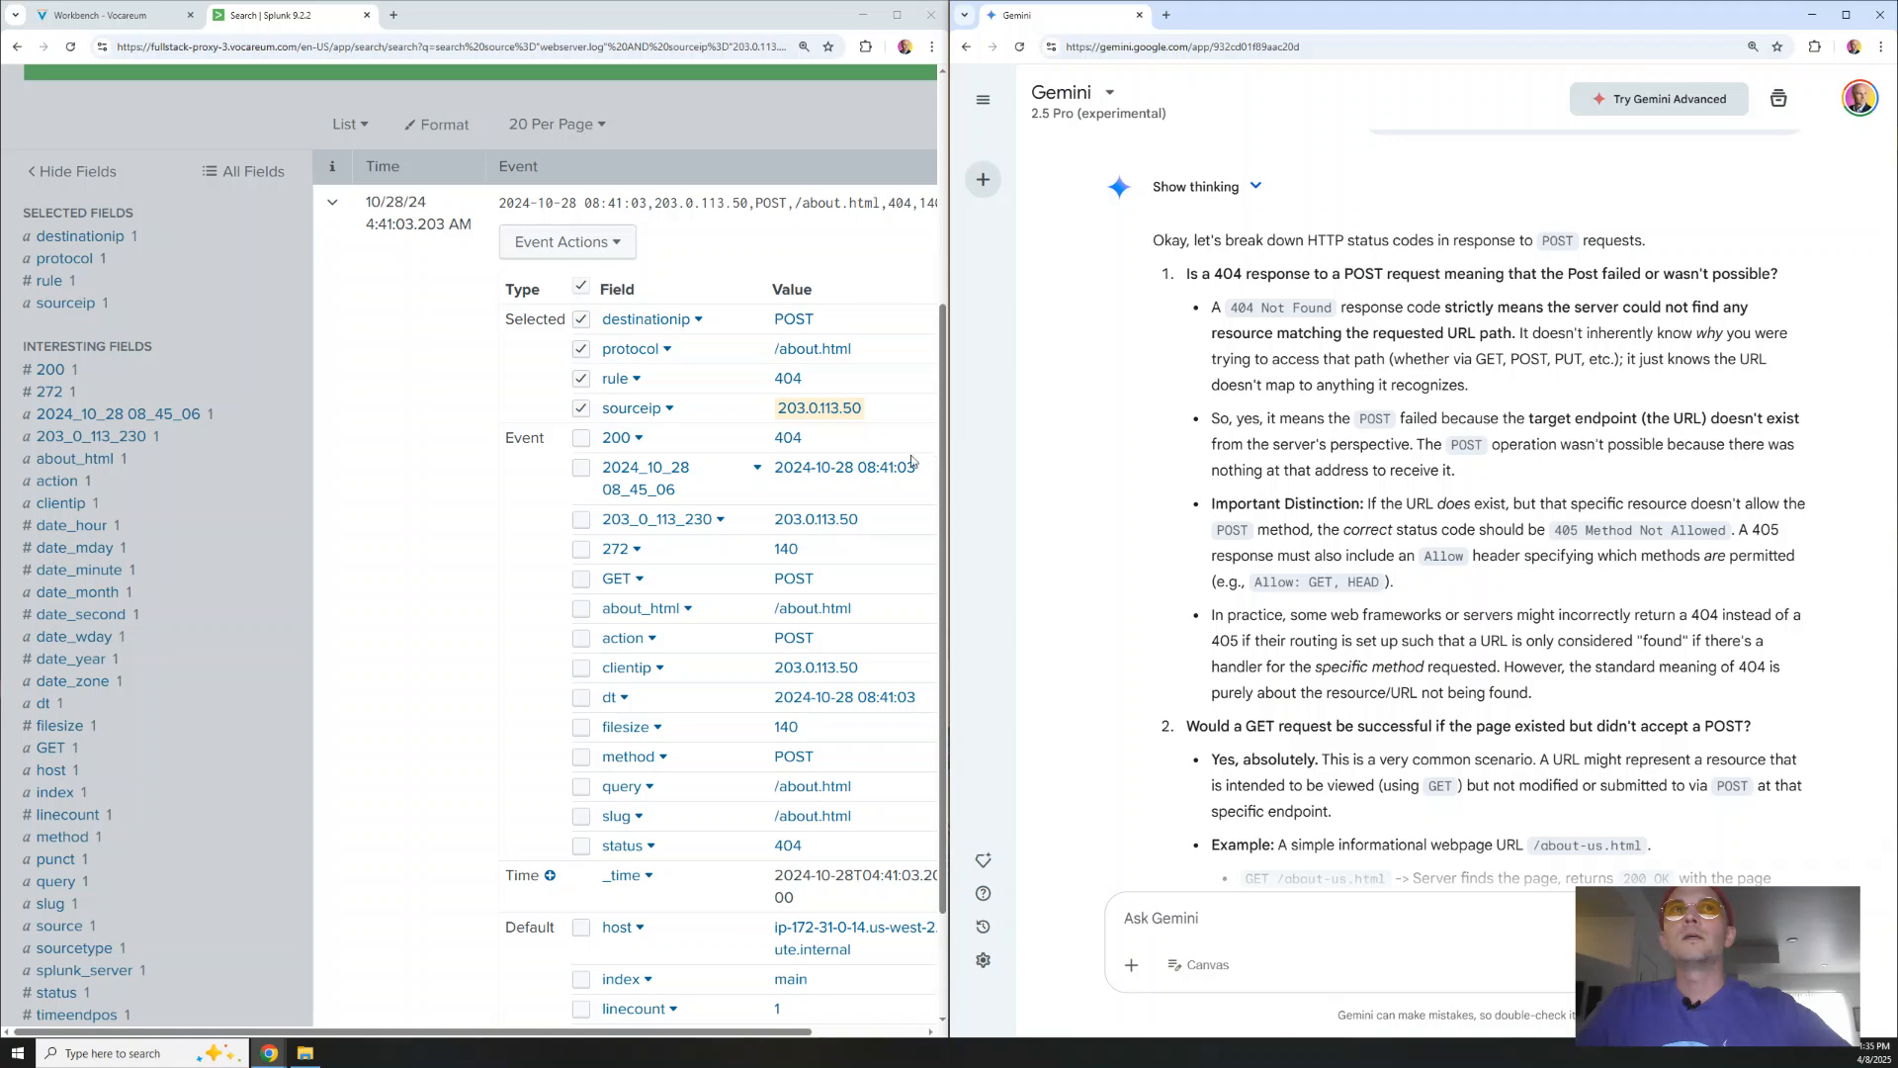
pyautogui.moveTo(873, 351); pyautogui.dragTo(770, 354)
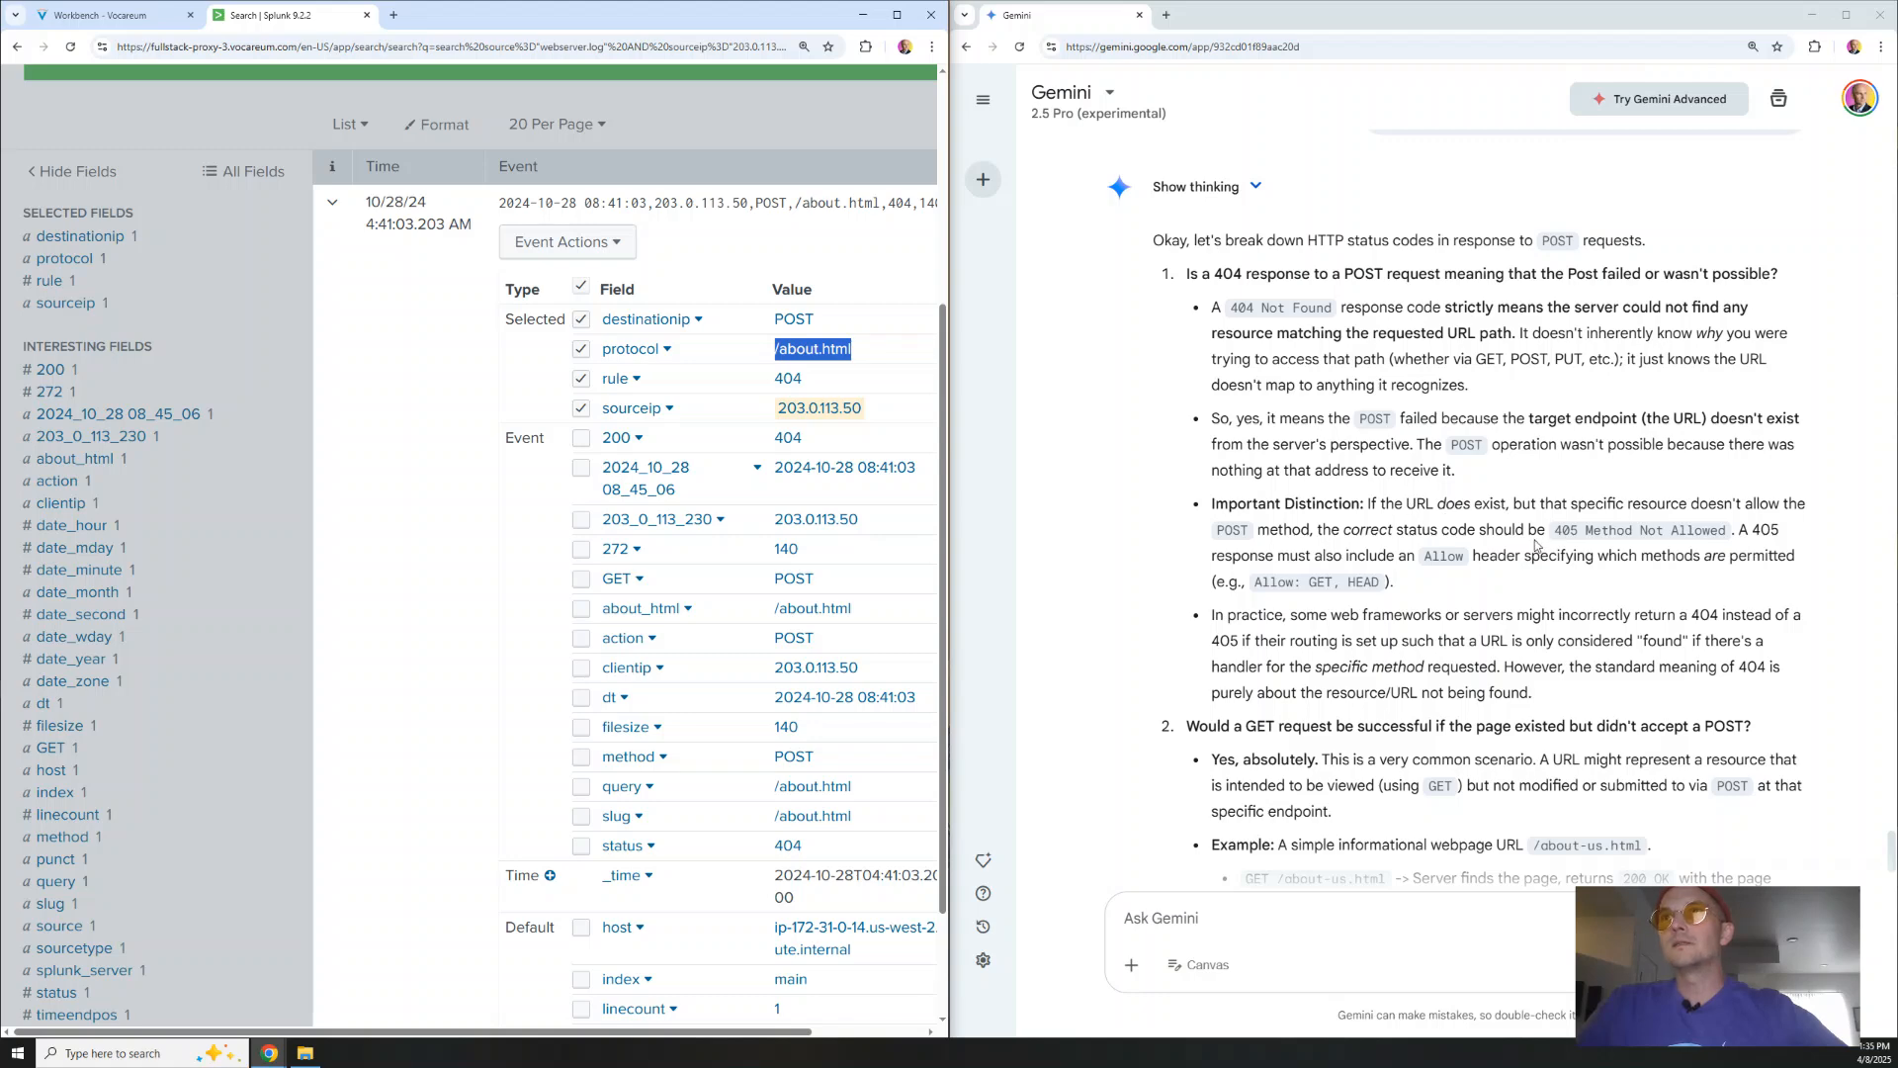
pyautogui.doubleClick(1226, 529)
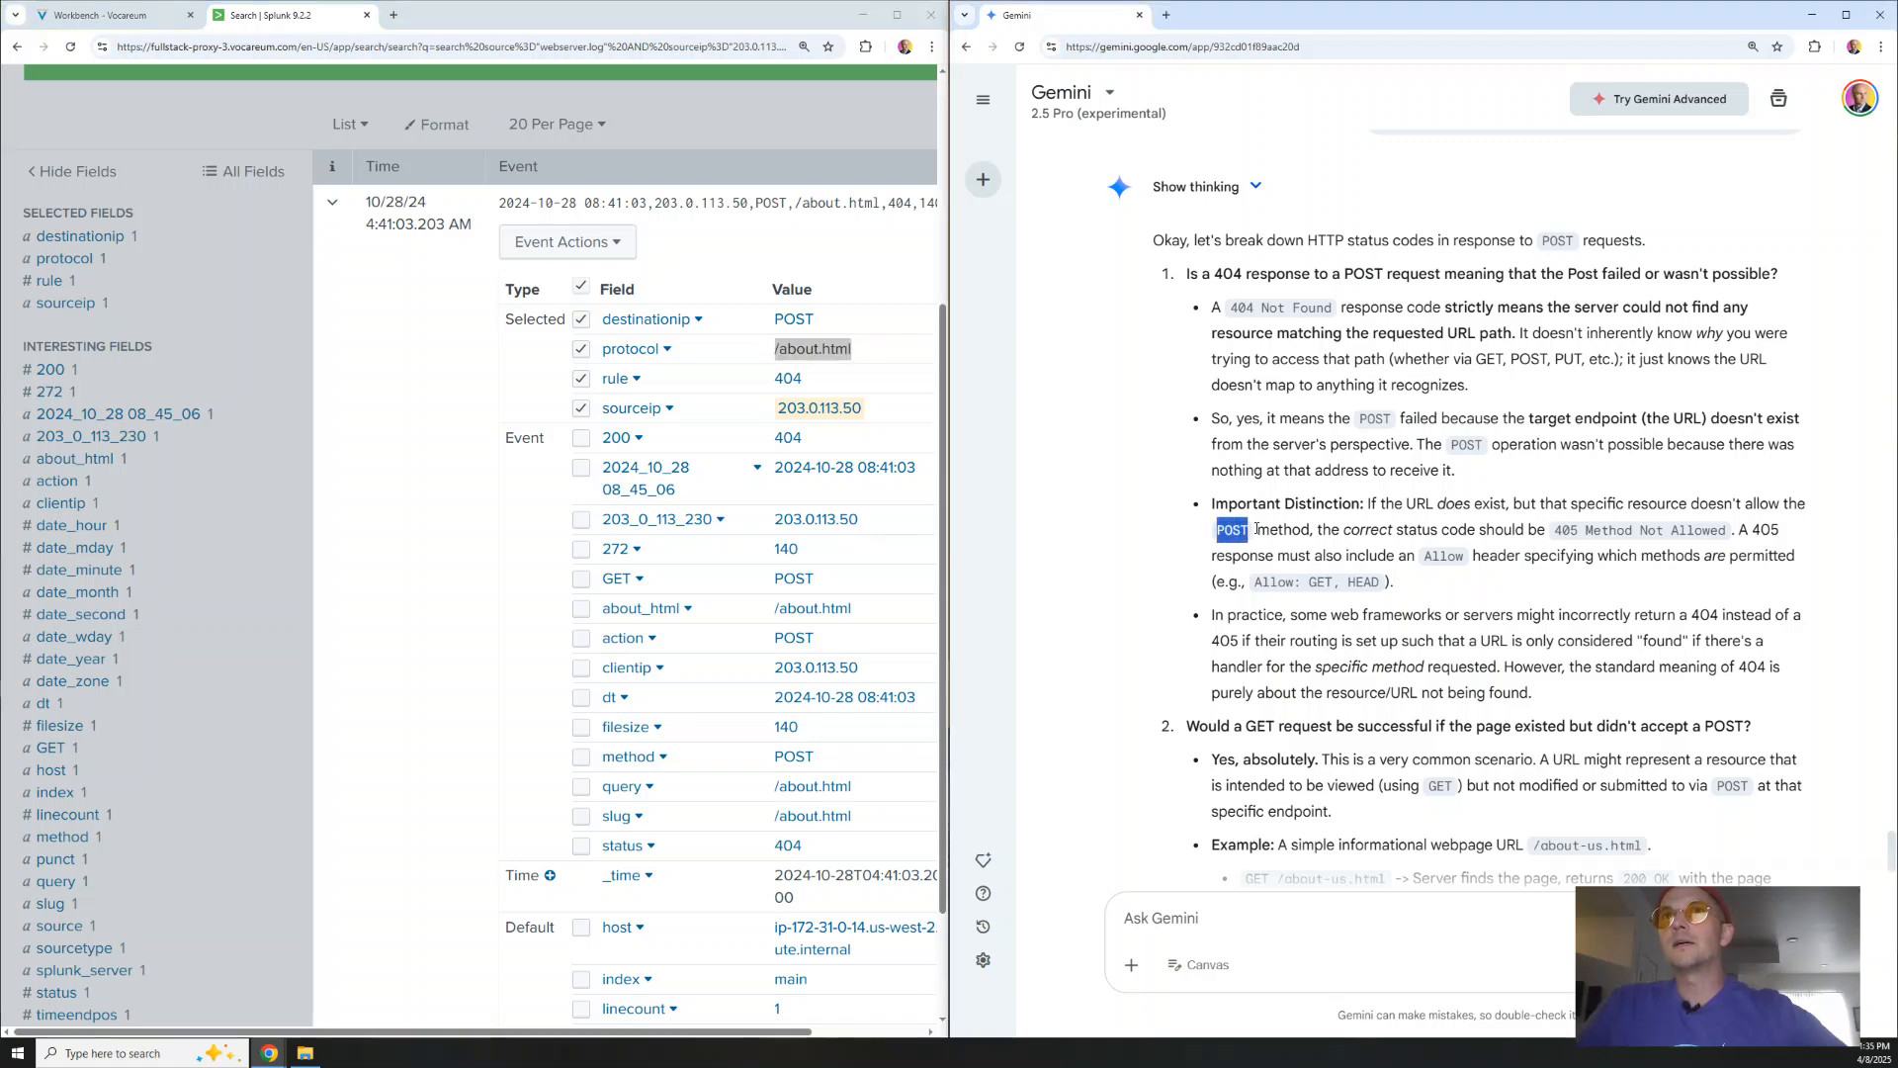
pyautogui.click(1446, 537)
pyautogui.moveTo(1556, 531); pyautogui.dragTo(1728, 531)
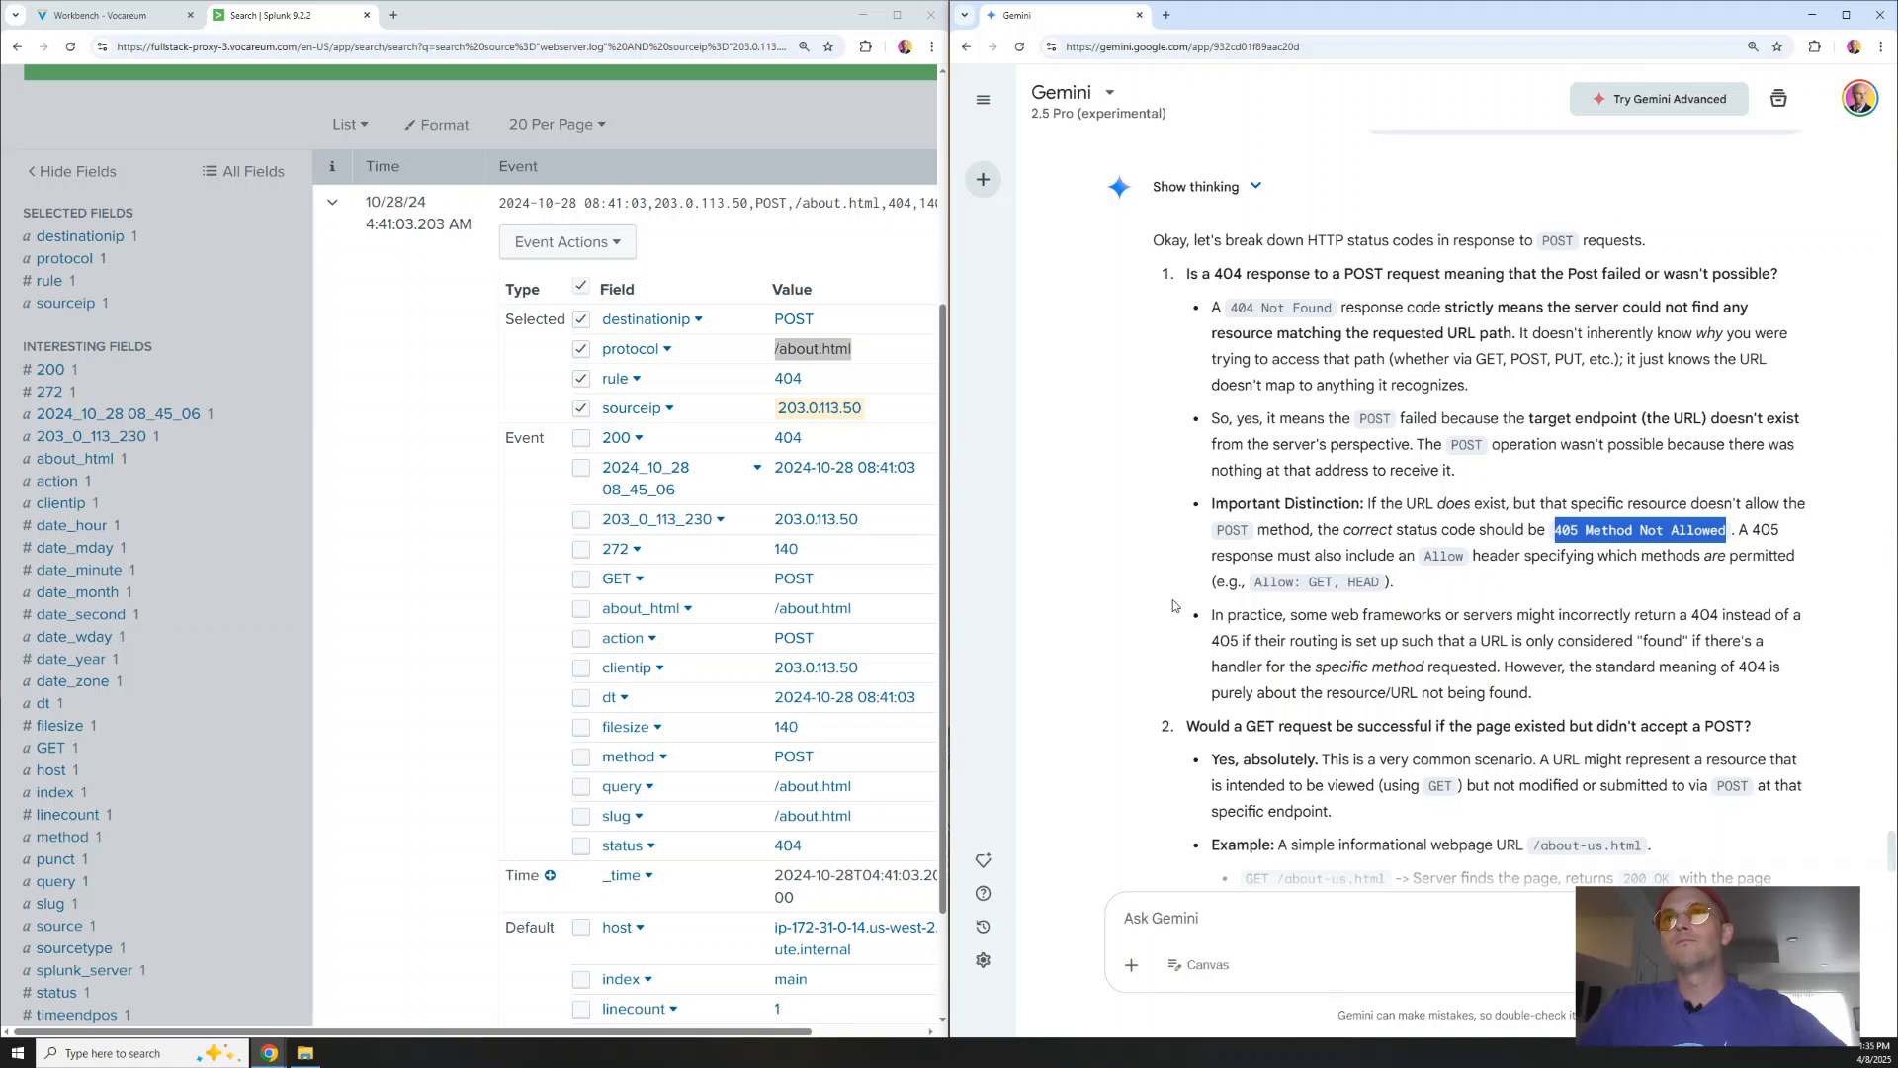
pyautogui.scroll(-1, 1173, 606)
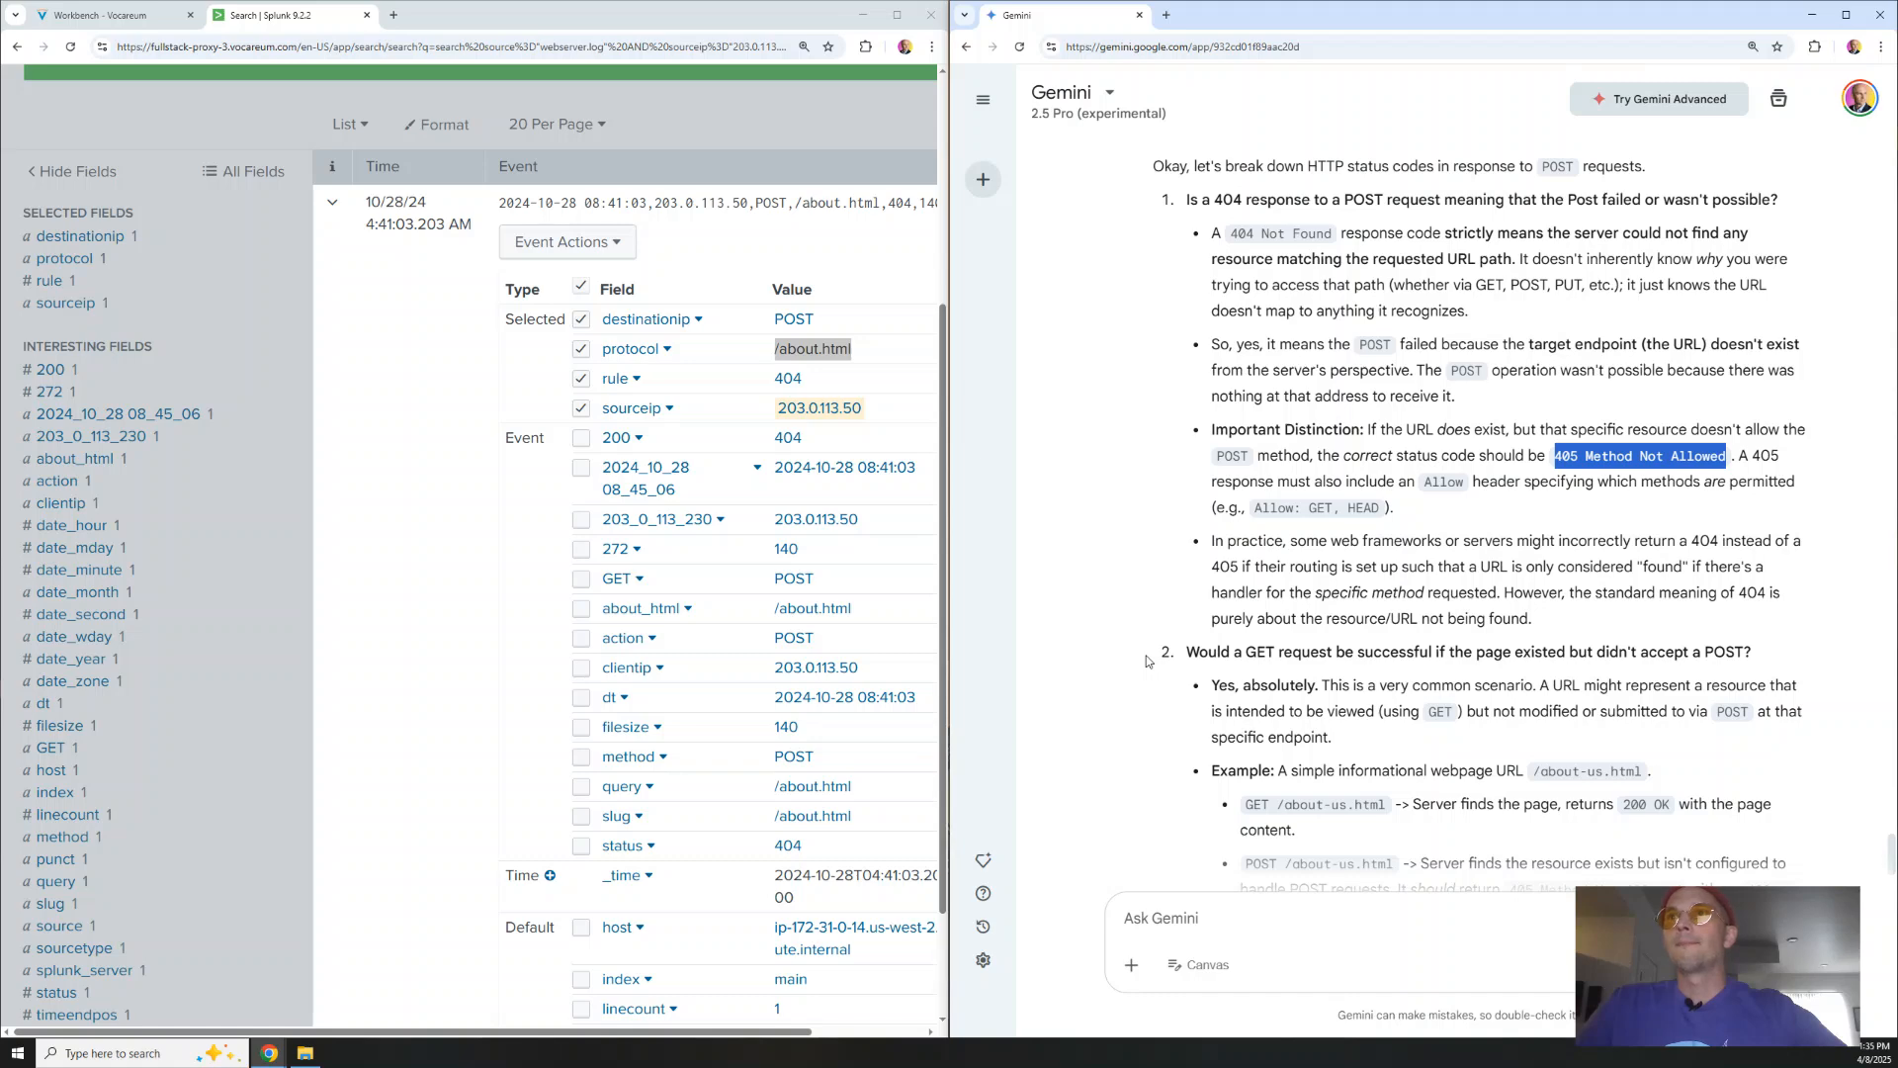
pyautogui.scroll(-3, 1147, 661)
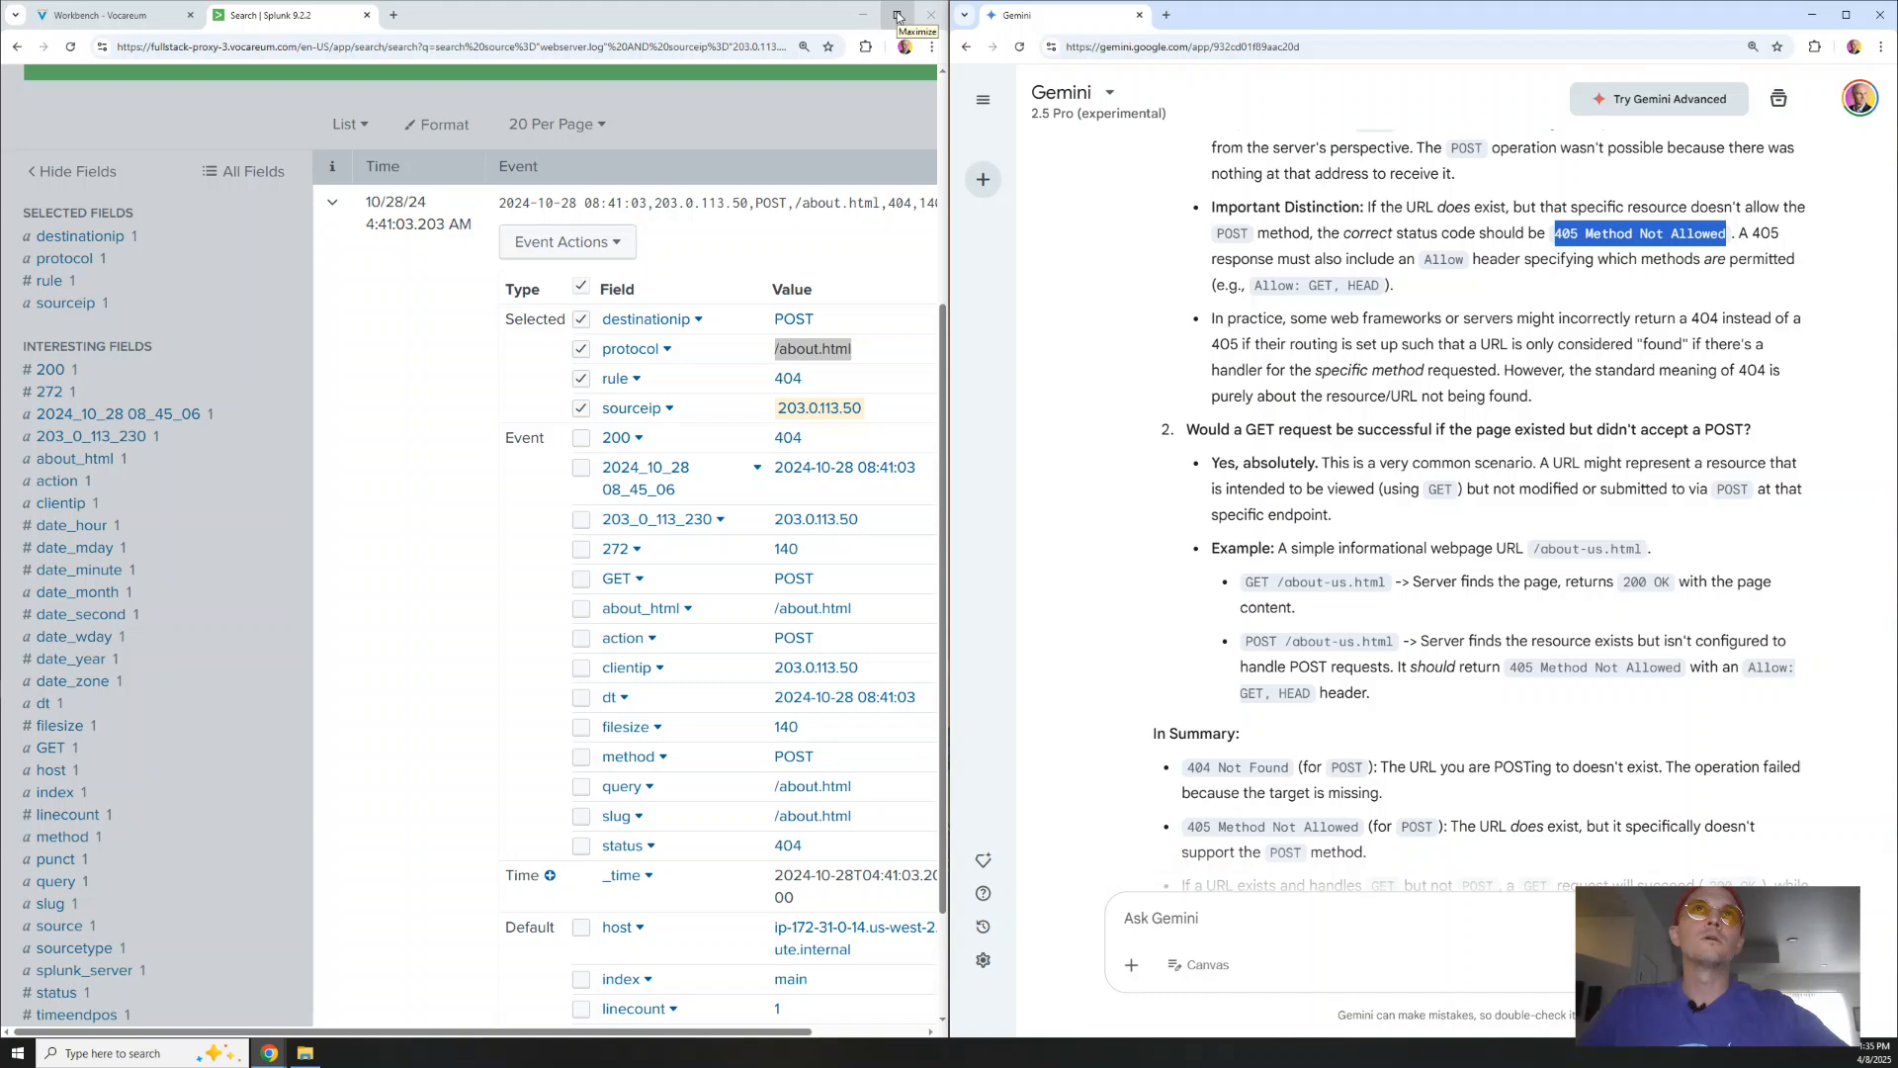
# Put Gemini away and return to the web server search query in the full-size Splunk window
pyautogui.click(1811, 15)
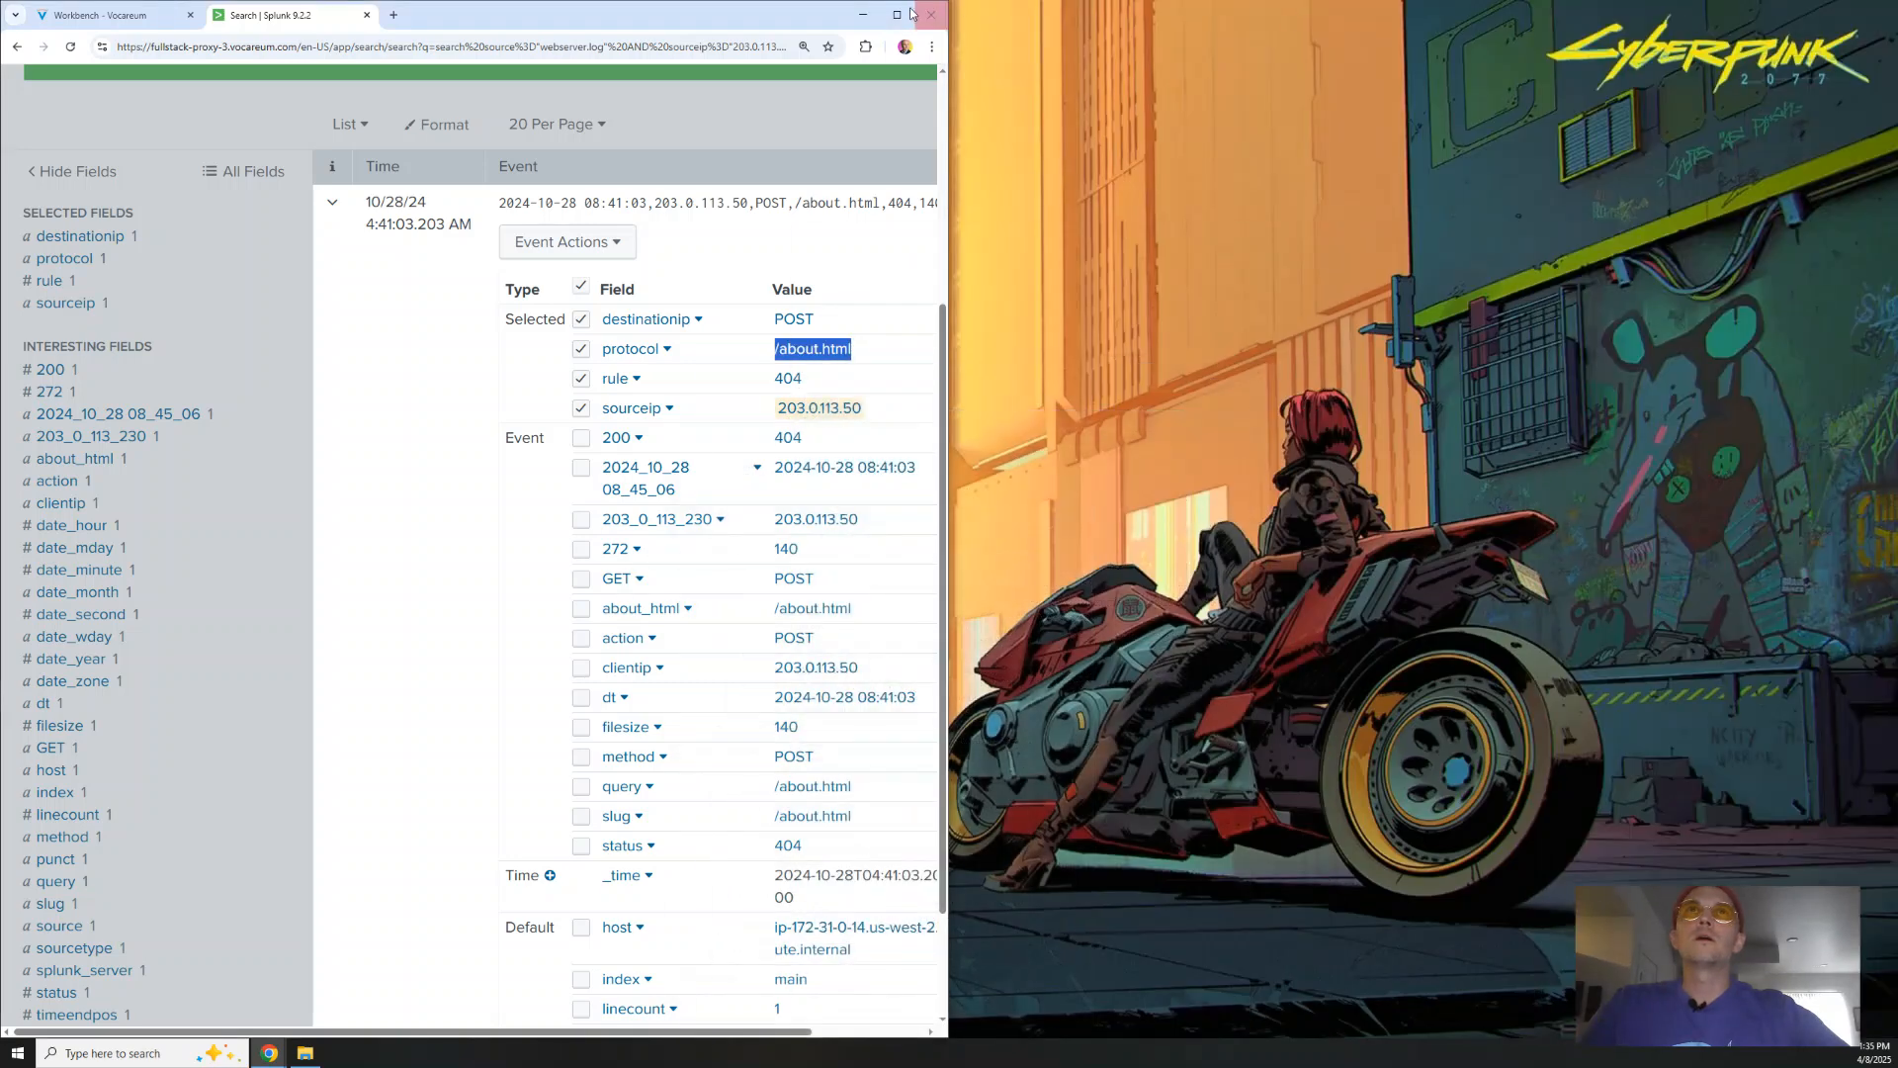
pyautogui.click(899, 12)
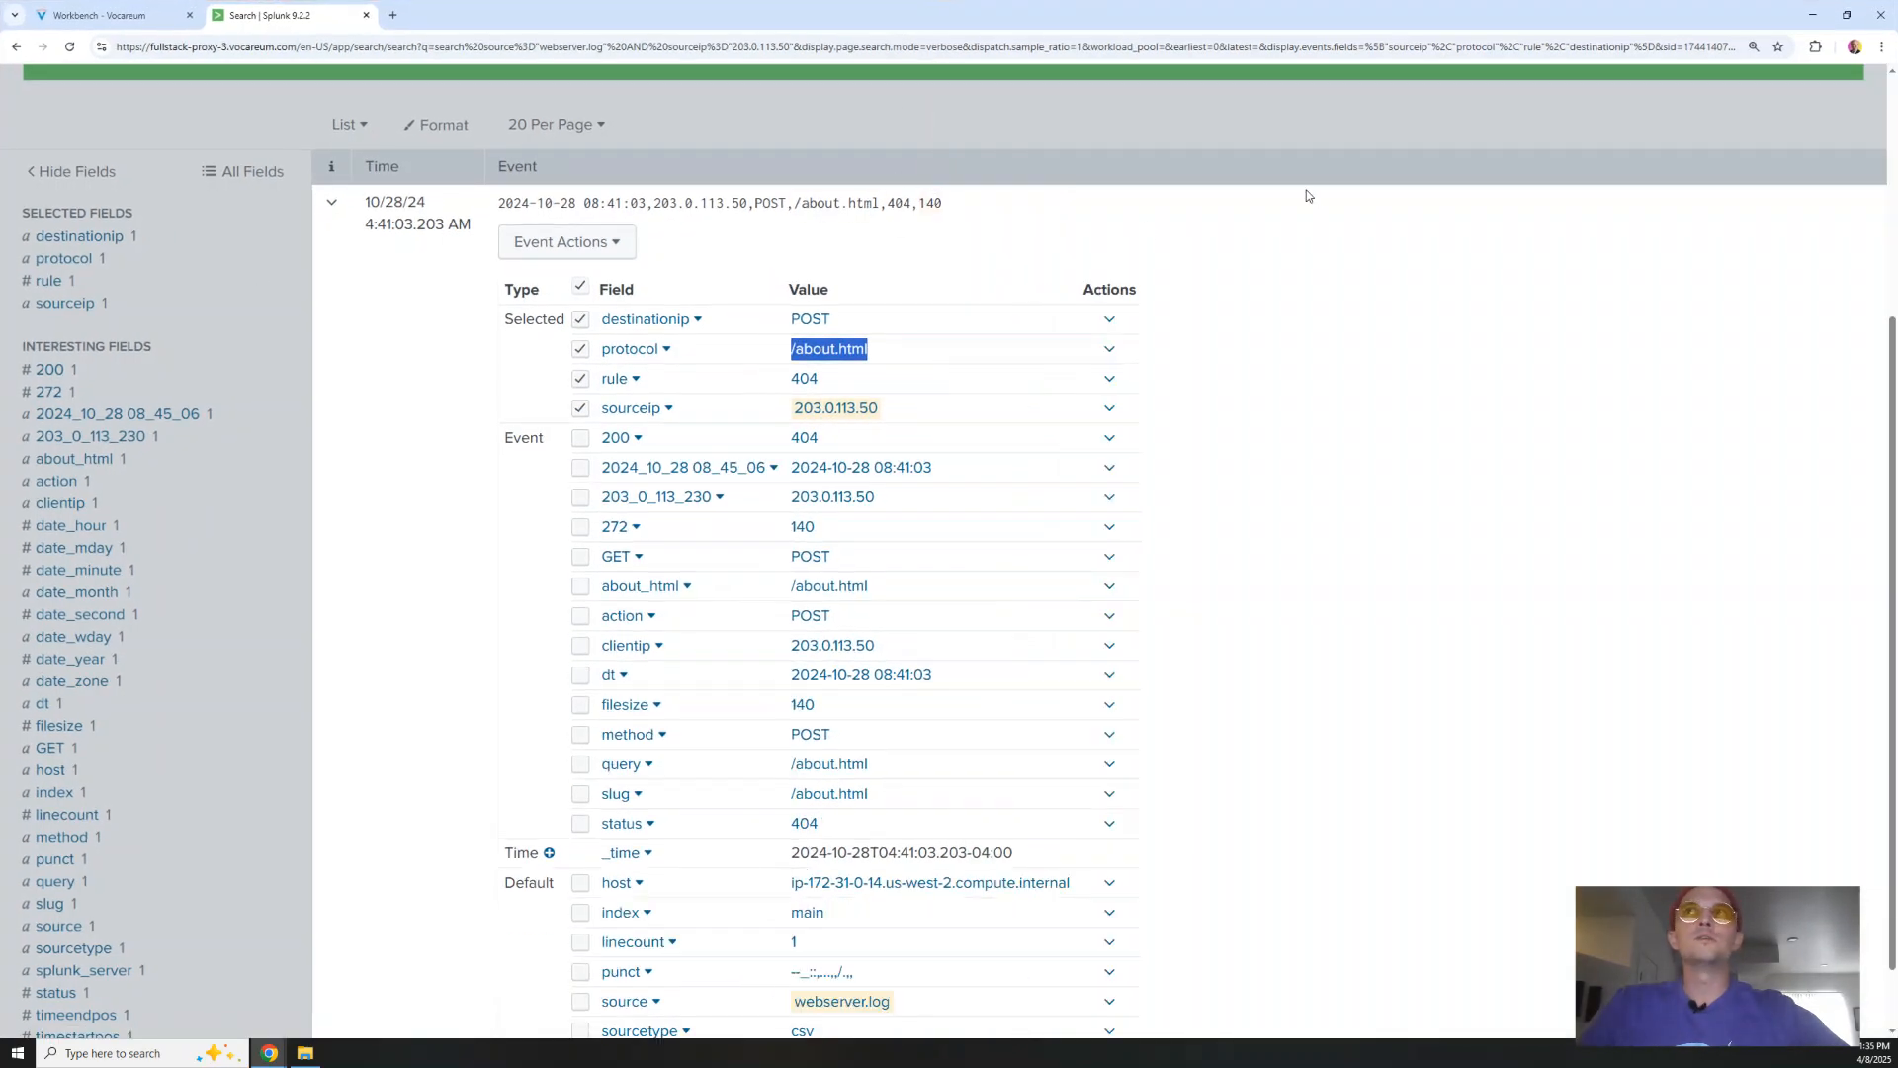
pyautogui.scroll(4, 1305, 247)
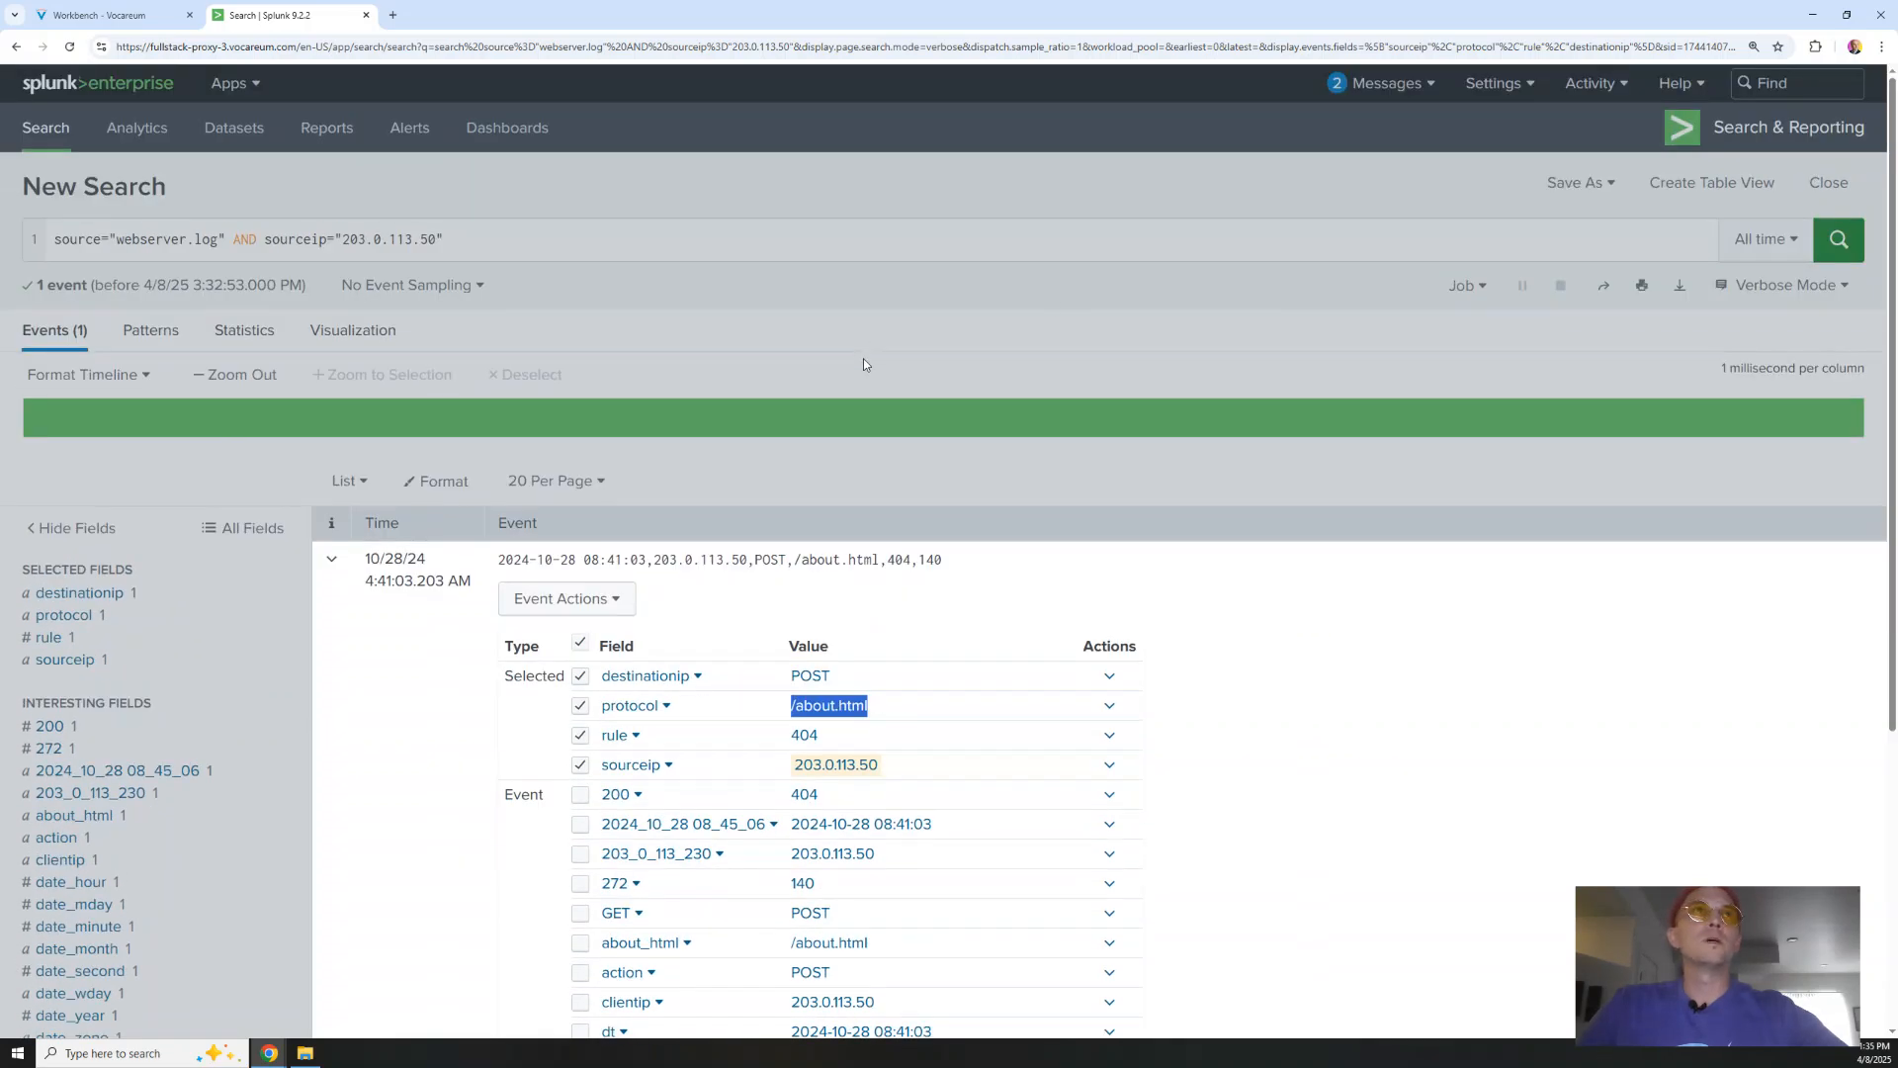